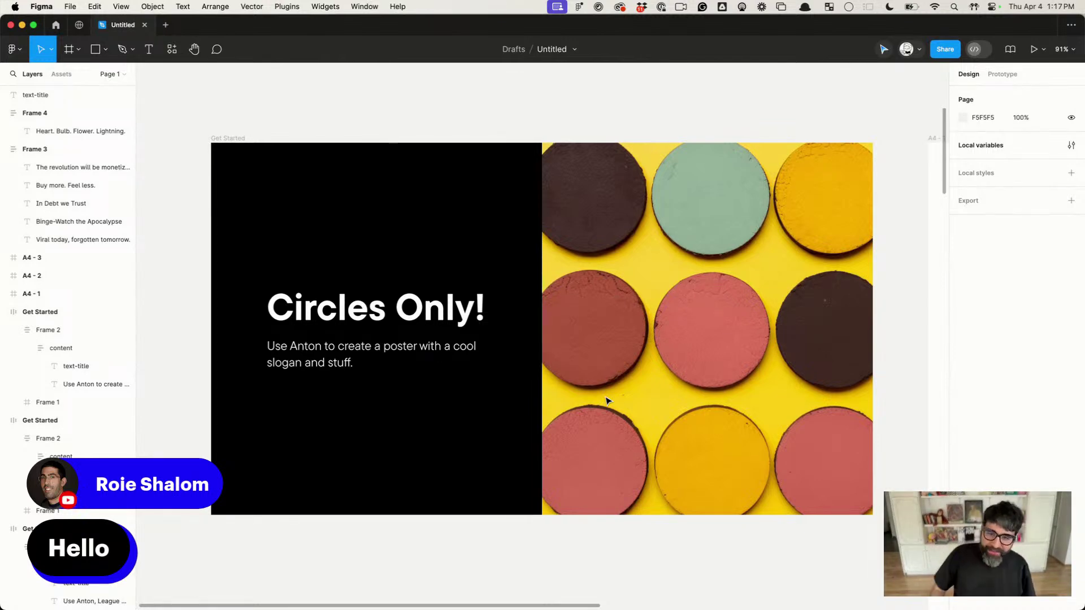
Step: Replace the description text under the "Circles Only!" title with "CIRCLES ONLY!"
left_click(380, 361, "super")
key("Return")
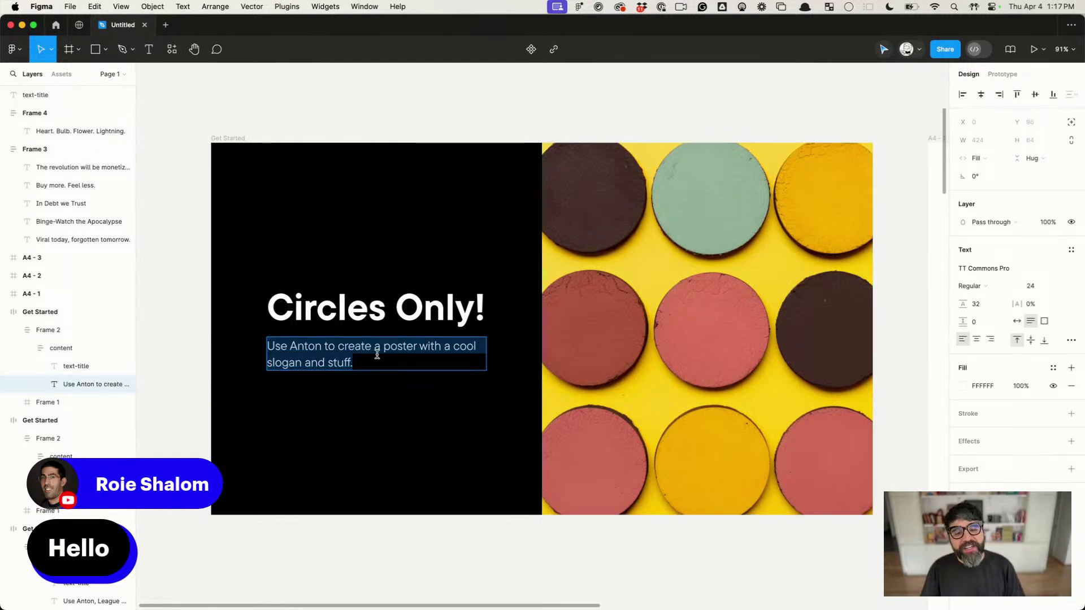
type("CIRCLES ONLY!")
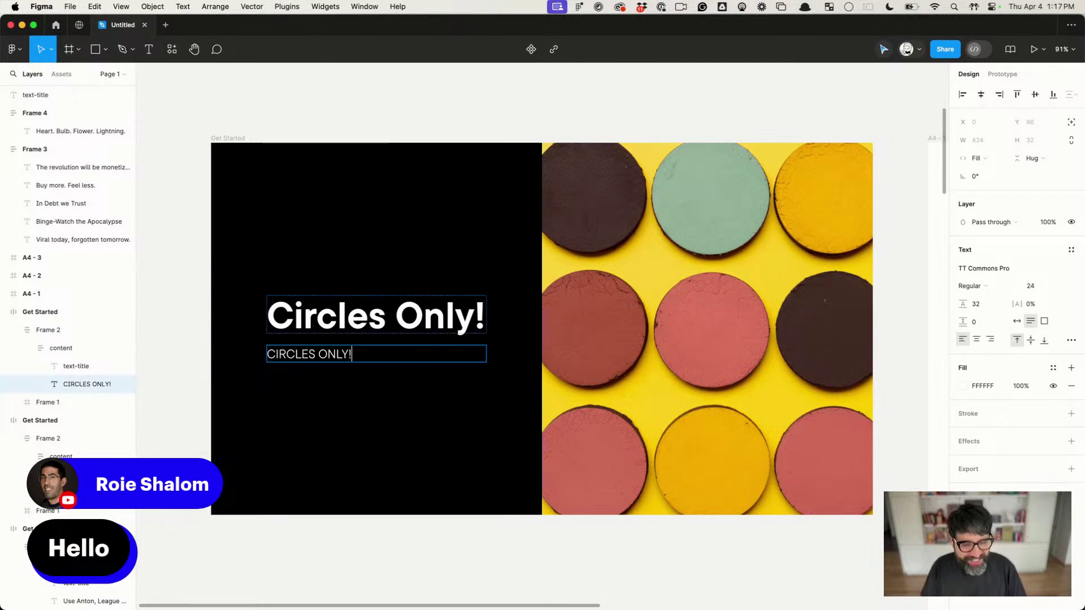
key("Escape")
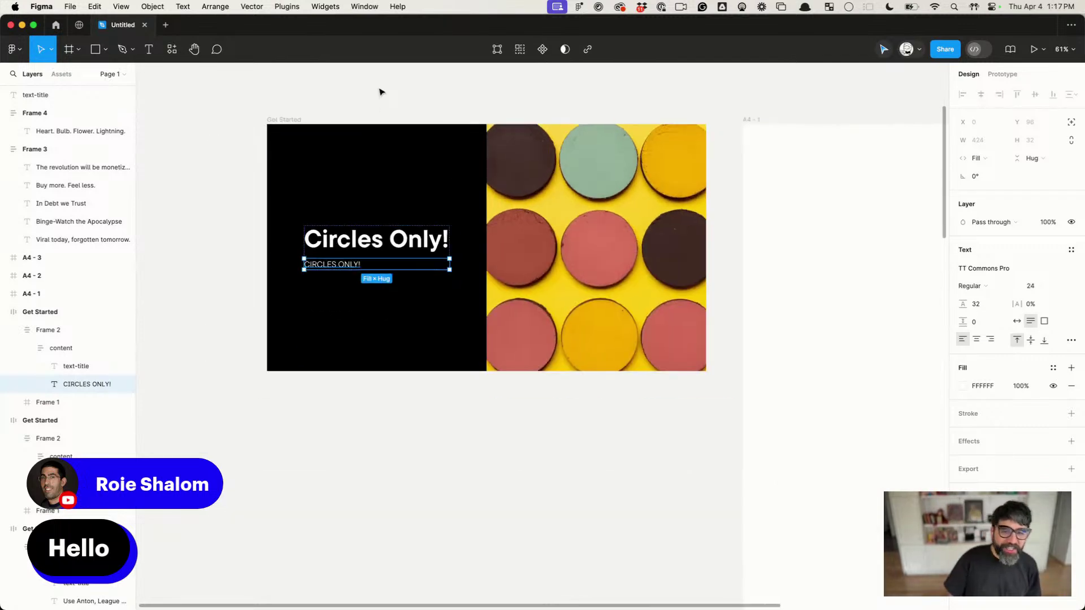
scroll(320, 300, "up", 5)
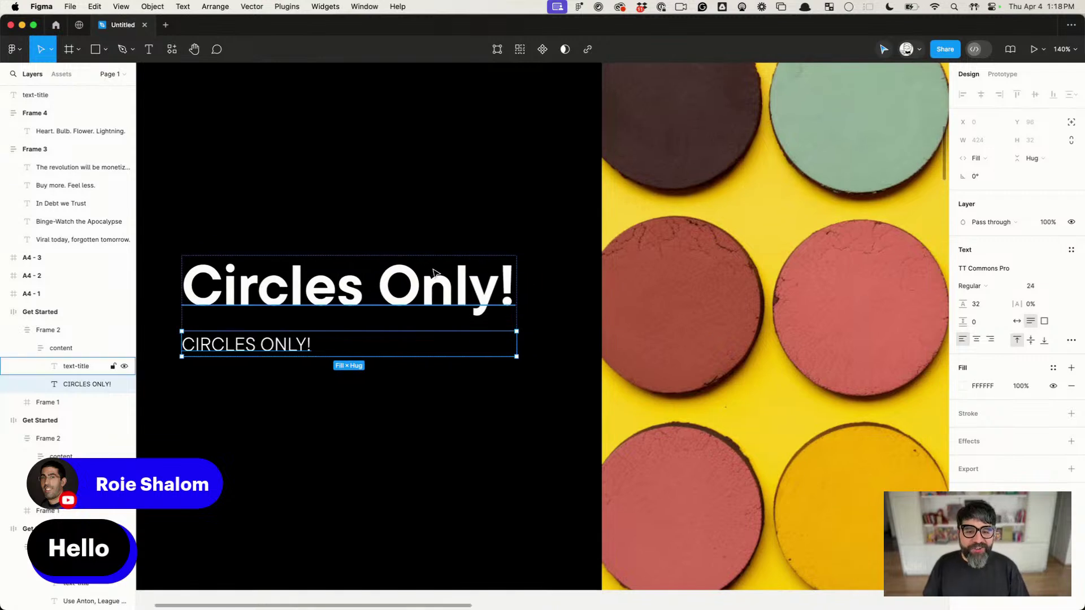
scroll(258, 348, "up", 8)
scroll(258, 351, "down", 5)
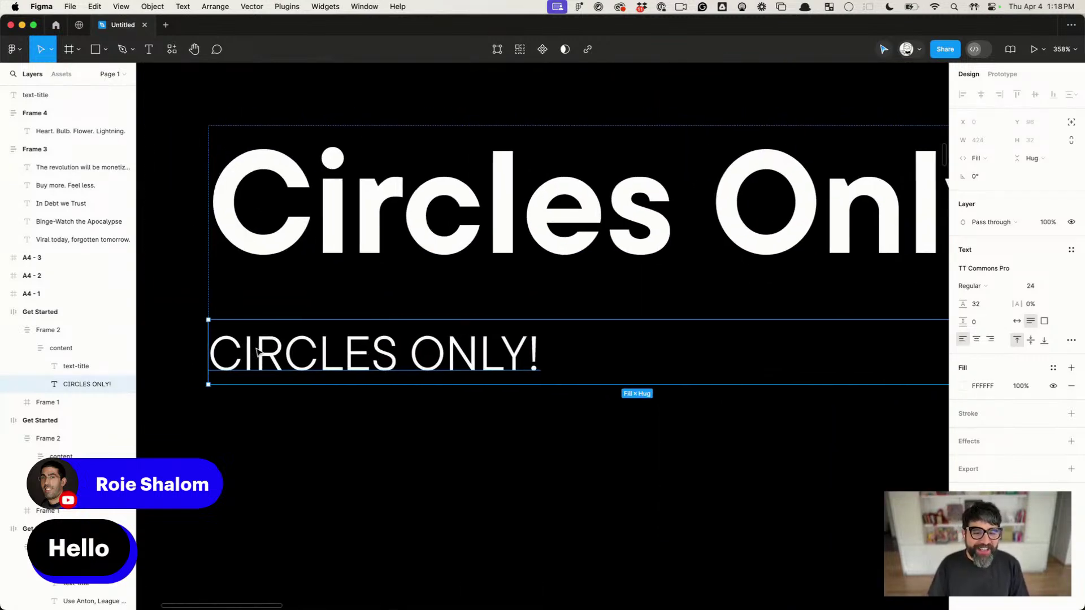
scroll(258, 351, "down", 6)
scroll(258, 352, "right", 2)
key("Escape")
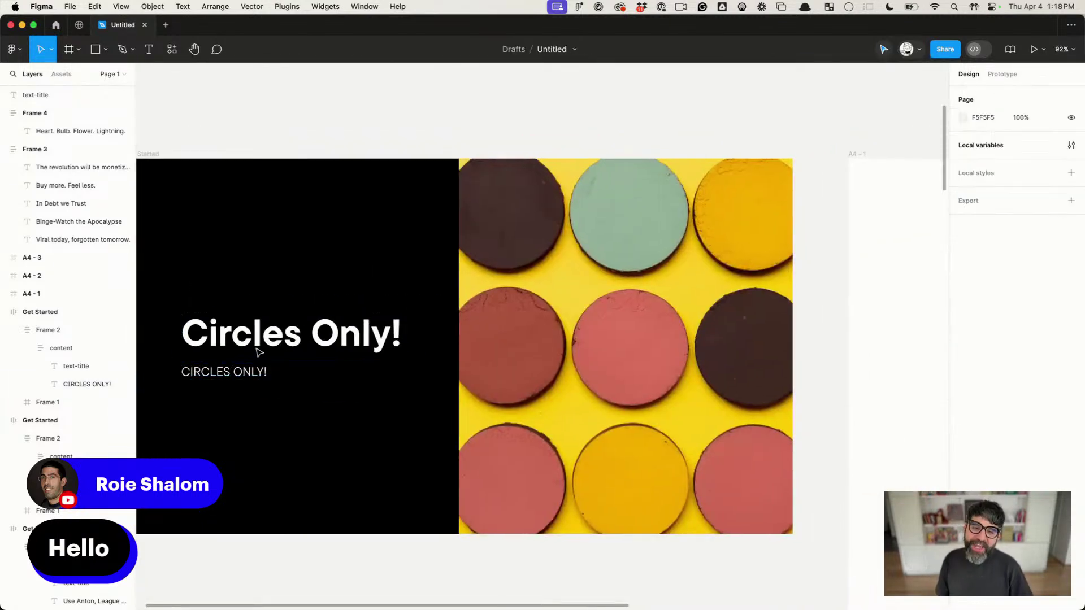
scroll(501, 107, "down", 2)
scroll(501, 106, "right", 5)
scroll(501, 106, "down", 5)
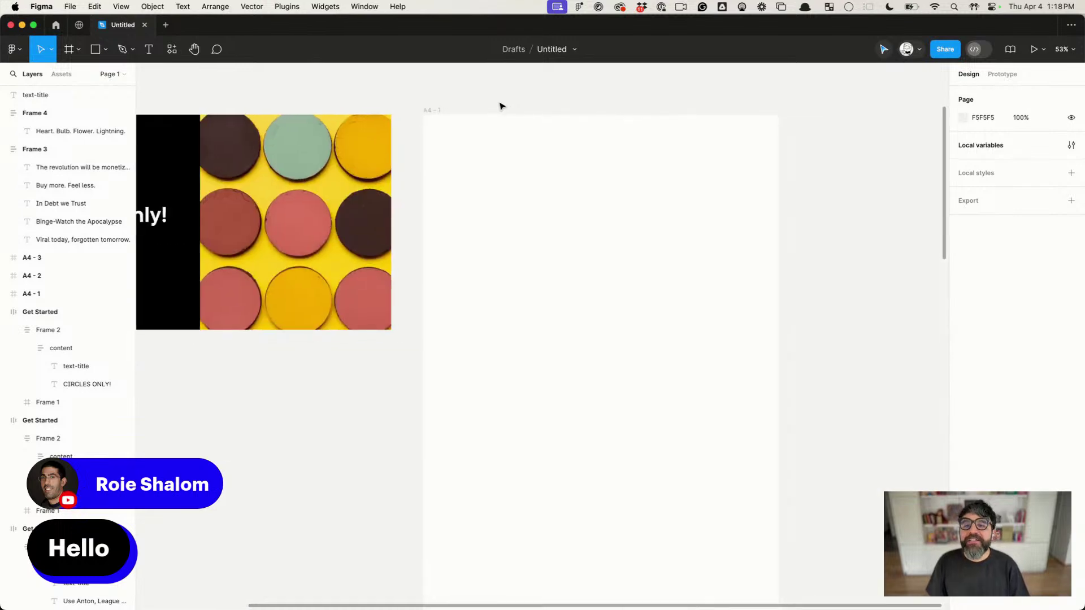
left_click(489, 132)
scroll(489, 132, "up", 3)
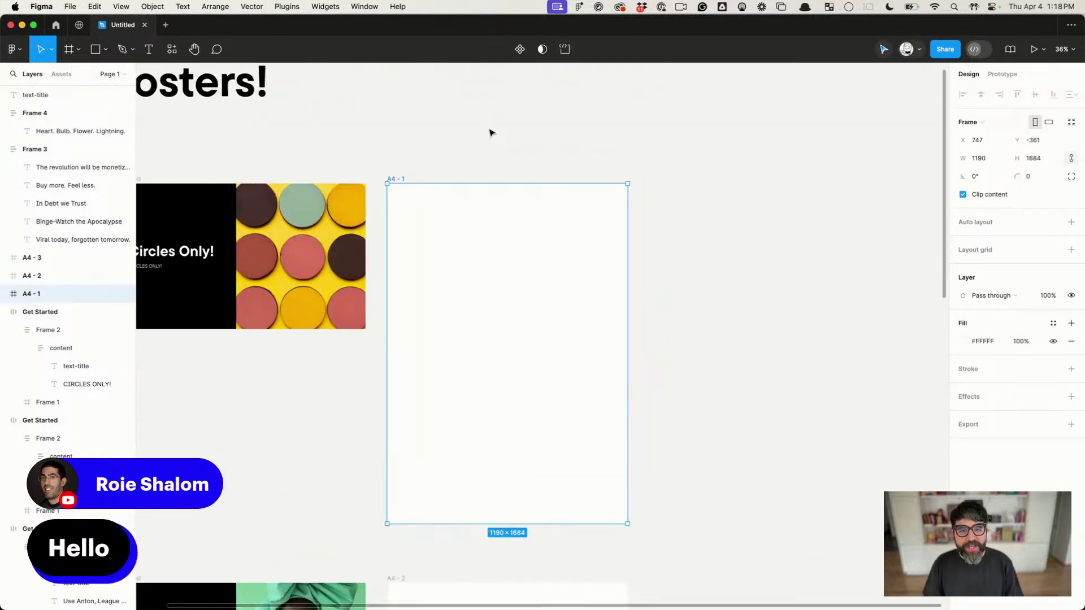
scroll(474, 266, "up", 1)
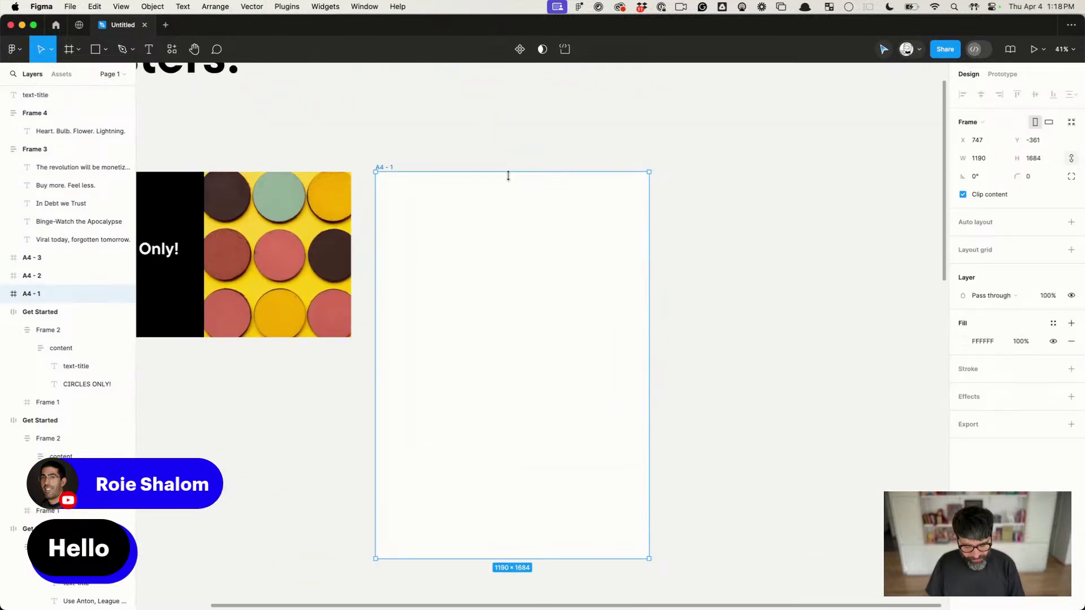
left_click(474, 142)
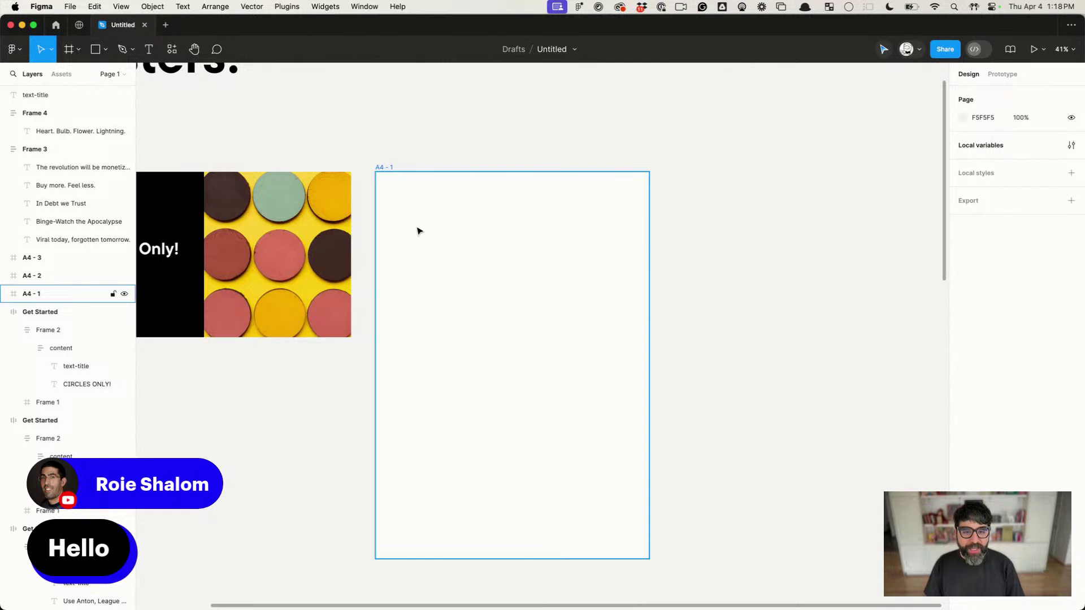
key("f")
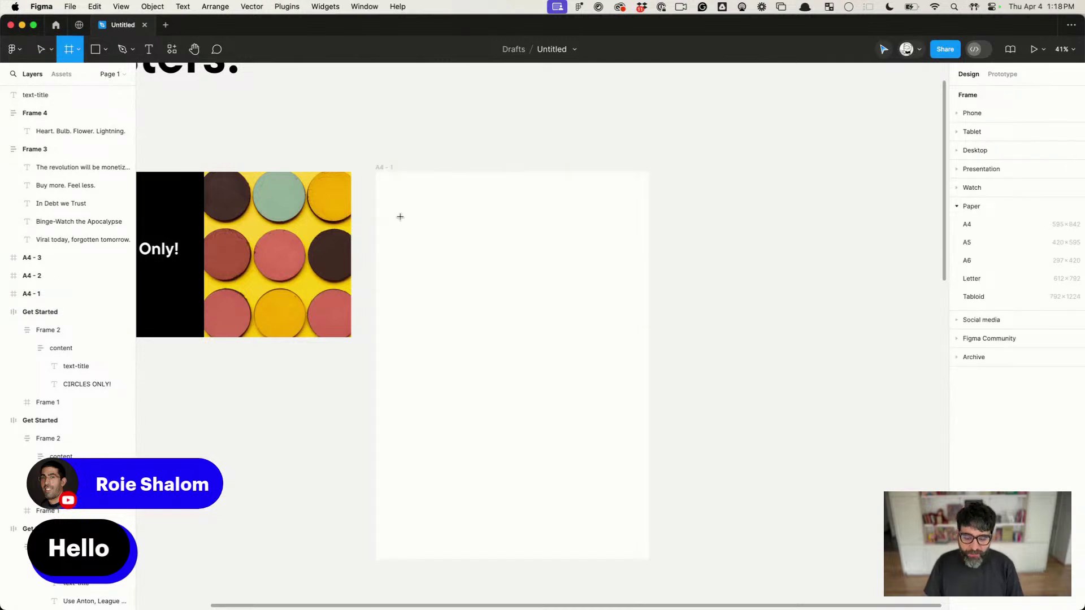
key("Escape")
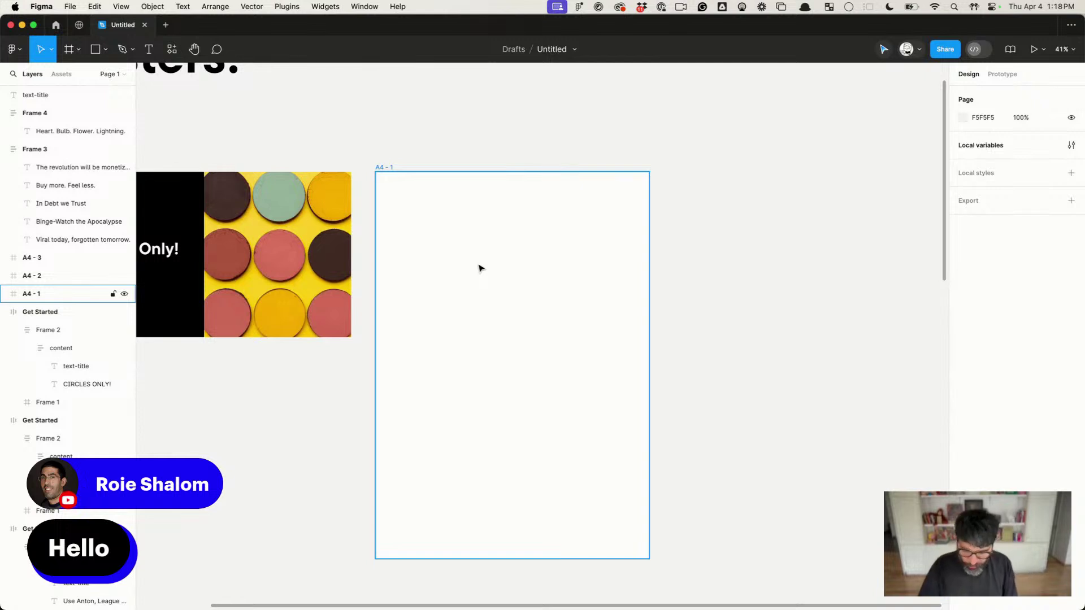
Step: Draw a circle about 444 × 444 in the upper-left area of the A4 - 1 frame
key("o")
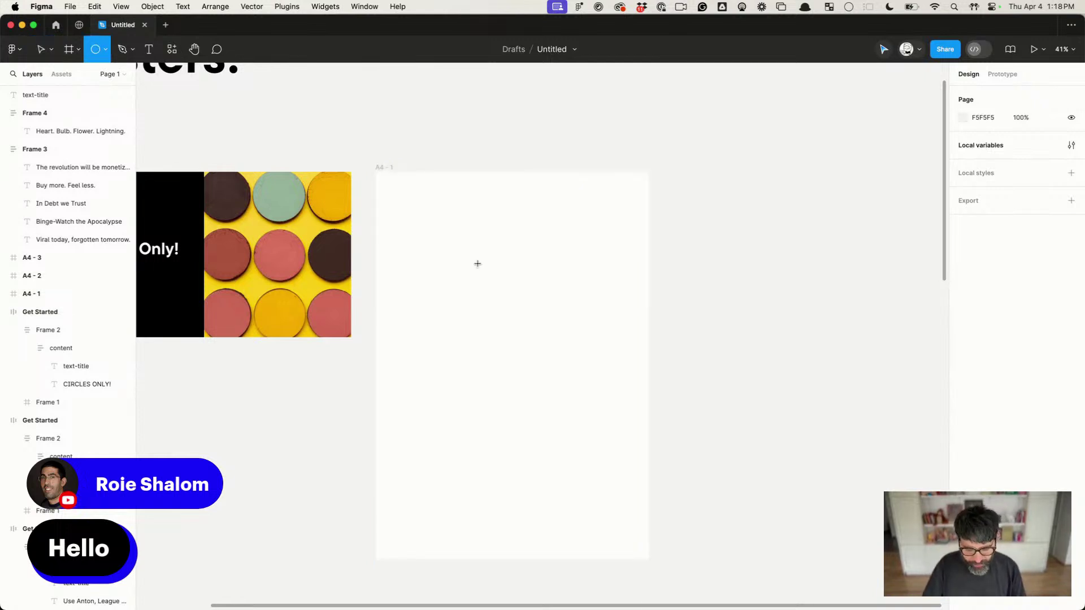
left_click_drag(410, 222, 512, 324)
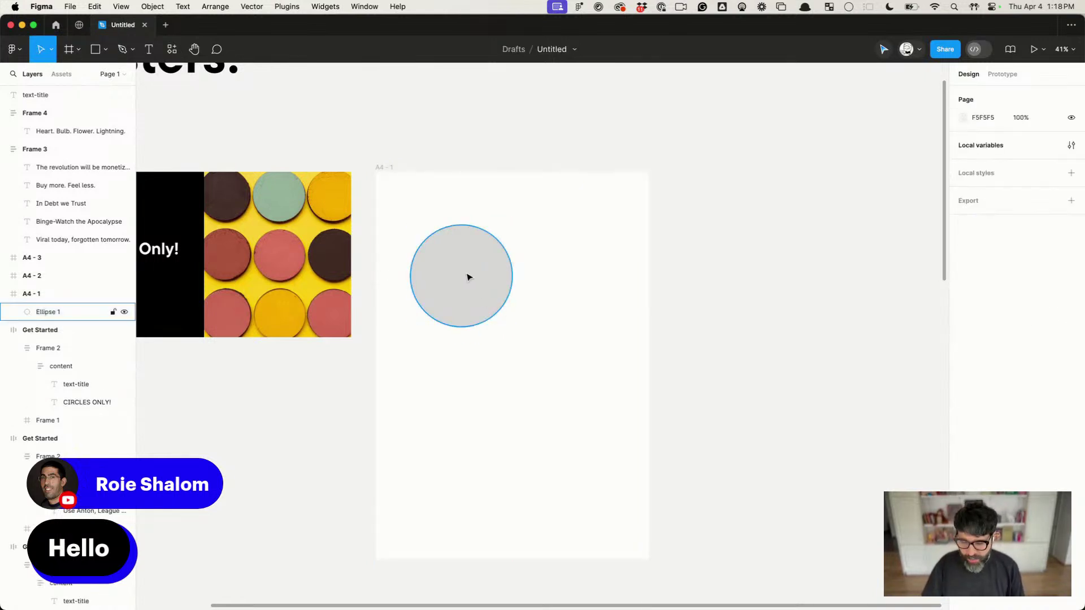
mouse_move(467, 274)
left_mouse_down()
mouse_move(475, 260)
mouse_move(458, 270)
left_mouse_up()
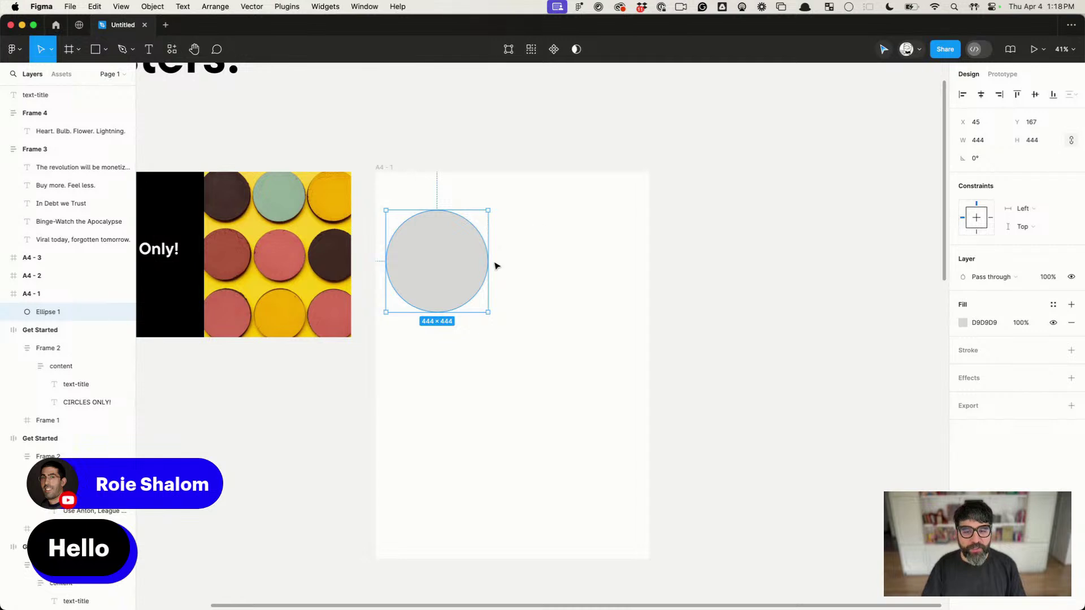
Step: Cut the circle down to its lower half with an arc sweep of 50%
scroll(495, 266, "up", 3)
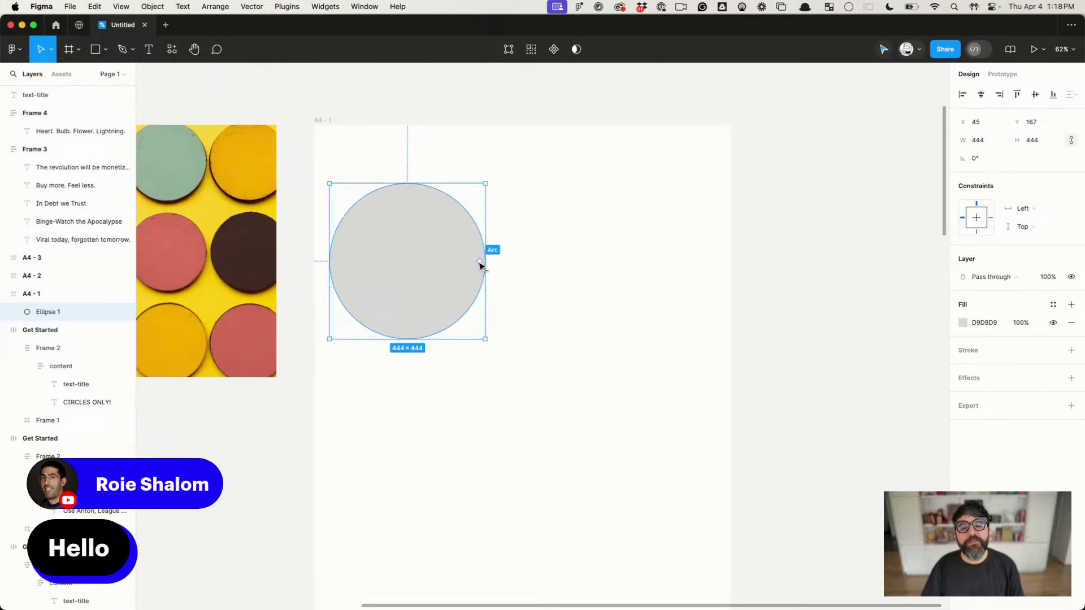
left_click_drag(479, 264, 358, 261)
scroll(359, 261, "left", 10)
scroll(417, 322, "up", 10)
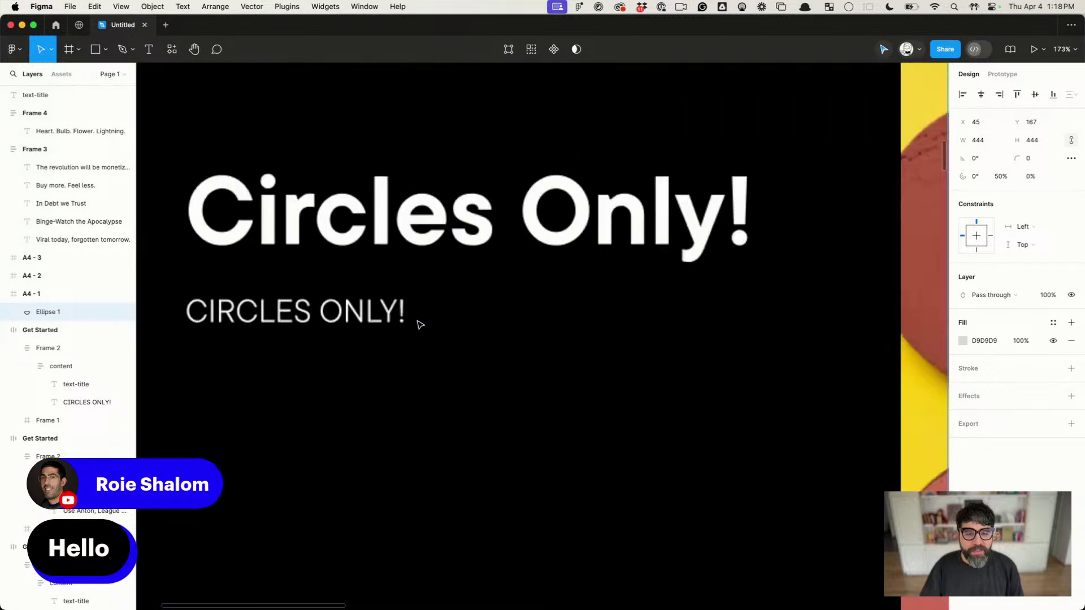
scroll(417, 322, "down", 8)
scroll(417, 322, "right", 15)
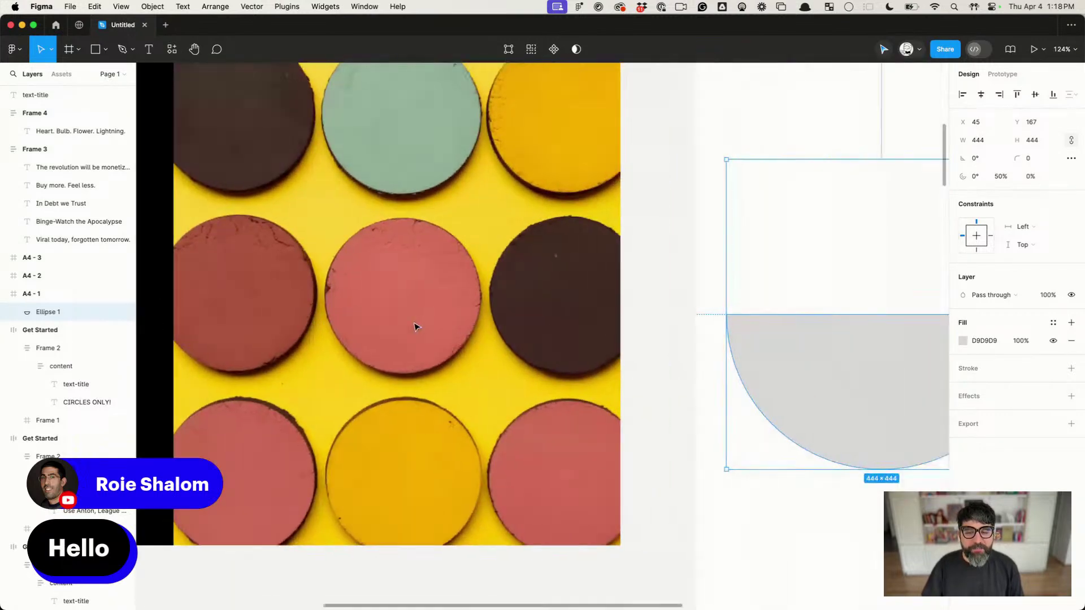
Step: Hollow the half circle with an inner ratio of 40% and place a duplicate directly beside it
left_click_drag(529, 318, 713, 378)
scroll(523, 377, "down", 4)
left_click(693, 140)
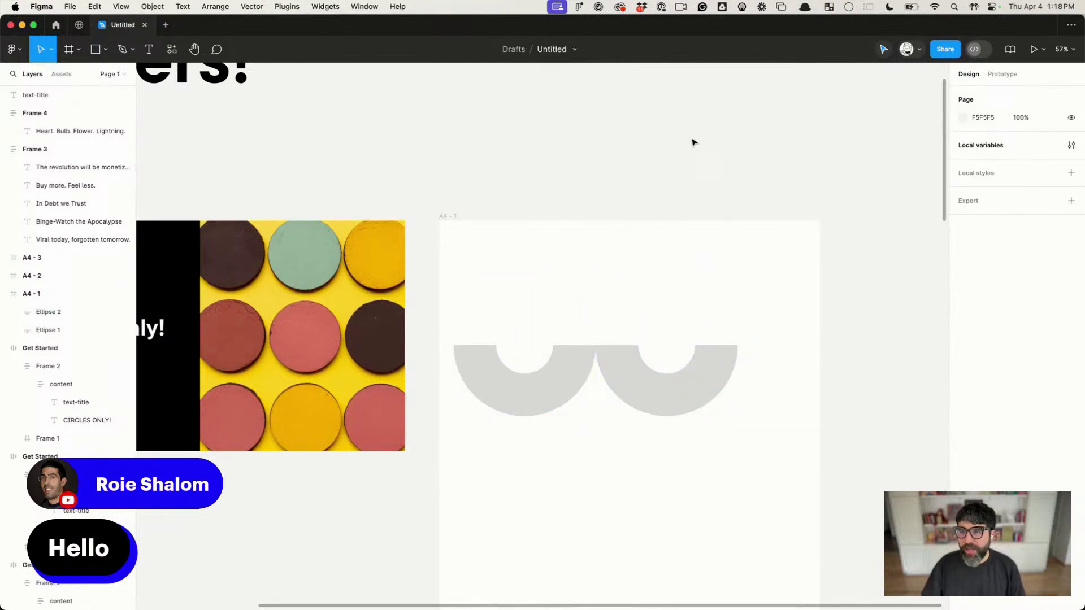
Step: Check the file's sharing settings
left_click(943, 50)
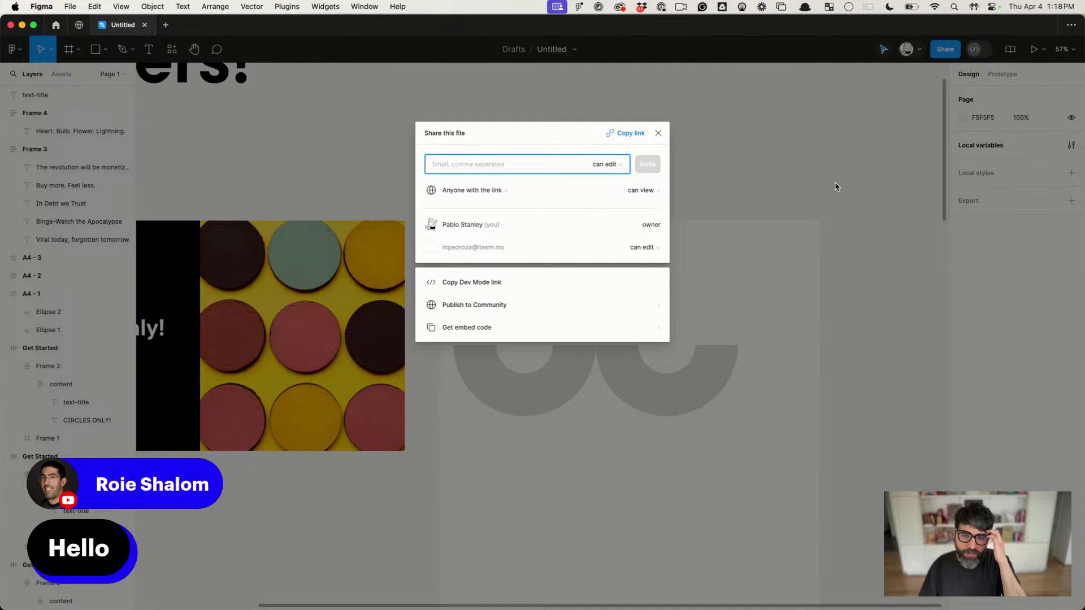
left_click(849, 119)
Step: Scale both arcs to 319 × 319 and add a third copy at the end of the row
left_click(641, 384)
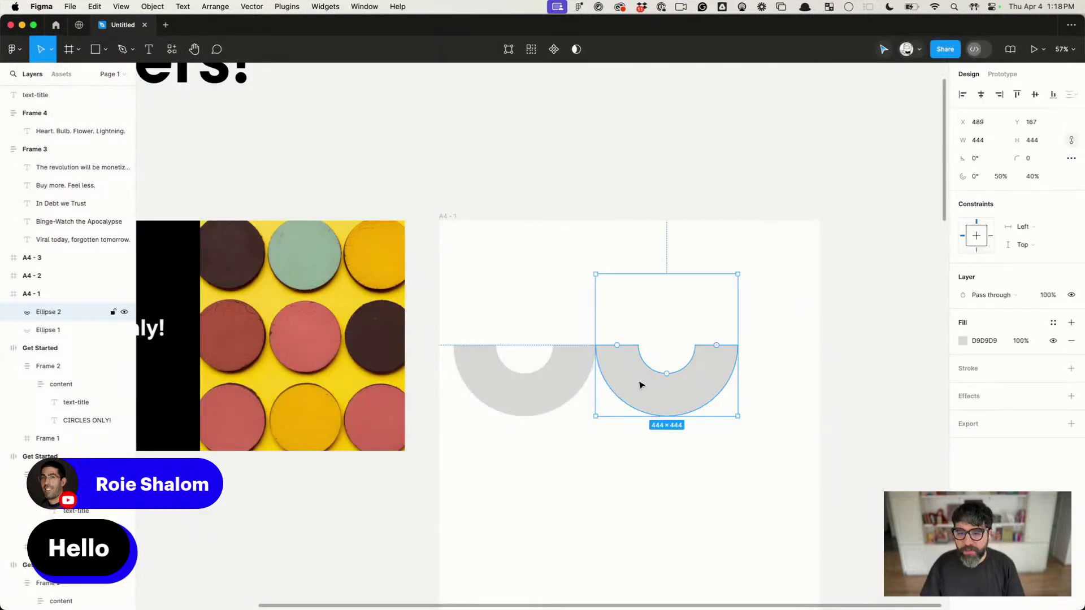
scroll(749, 402, "down", 3)
left_click_drag(852, 225, 531, 397)
left_click_drag(726, 341, 705, 305)
left_click(602, 308)
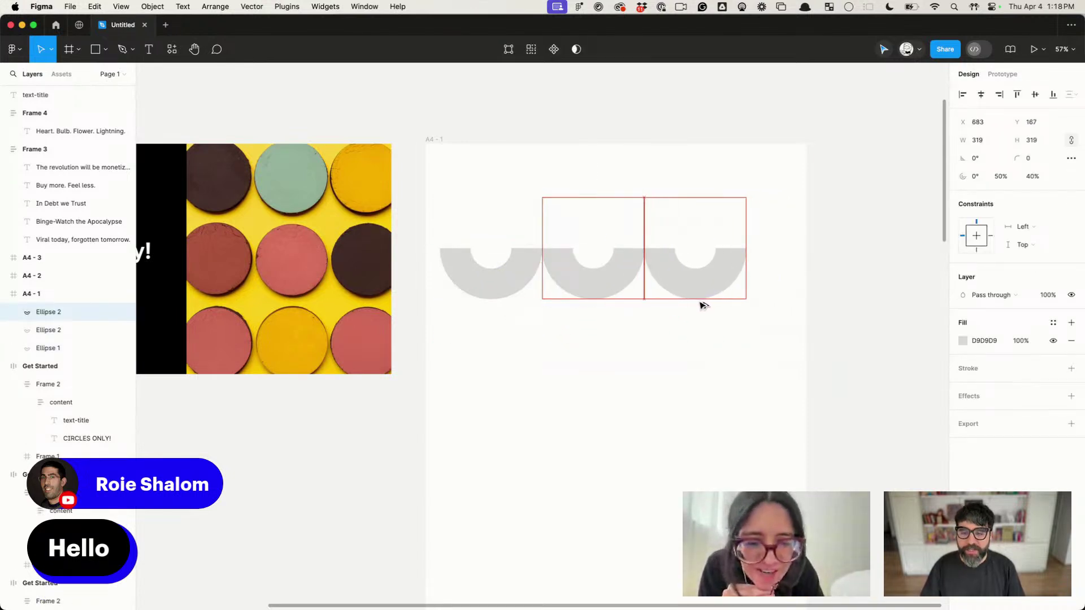
Step: Move the three arcs to X 116, Y 103 on the poster and wrap them in an auto layout frame
left_click_drag(465, 362, 789, 202)
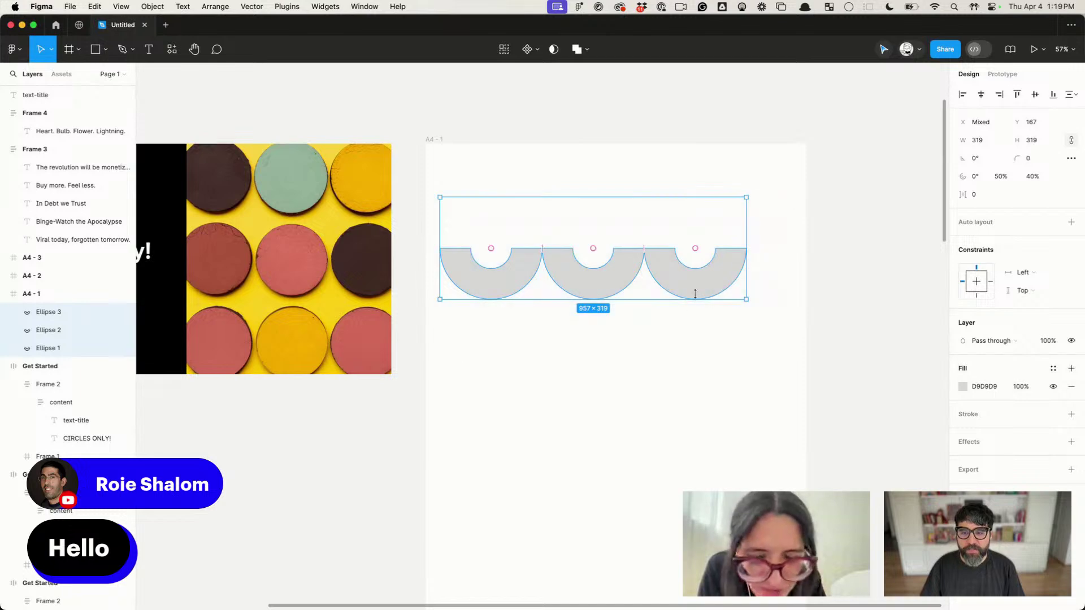
left_click_drag(703, 280, 727, 261)
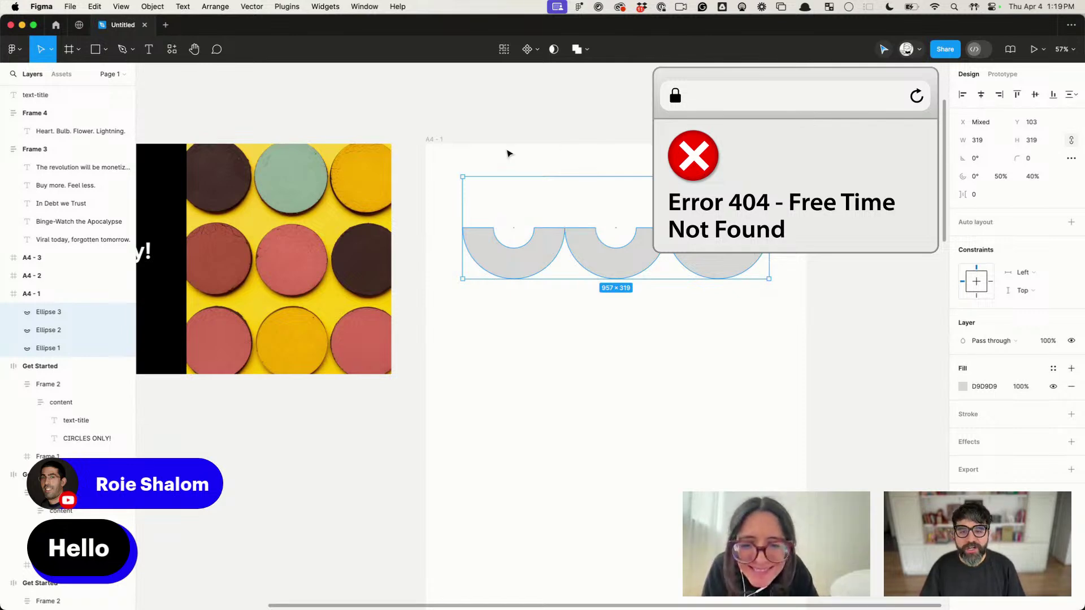
key("shift+a")
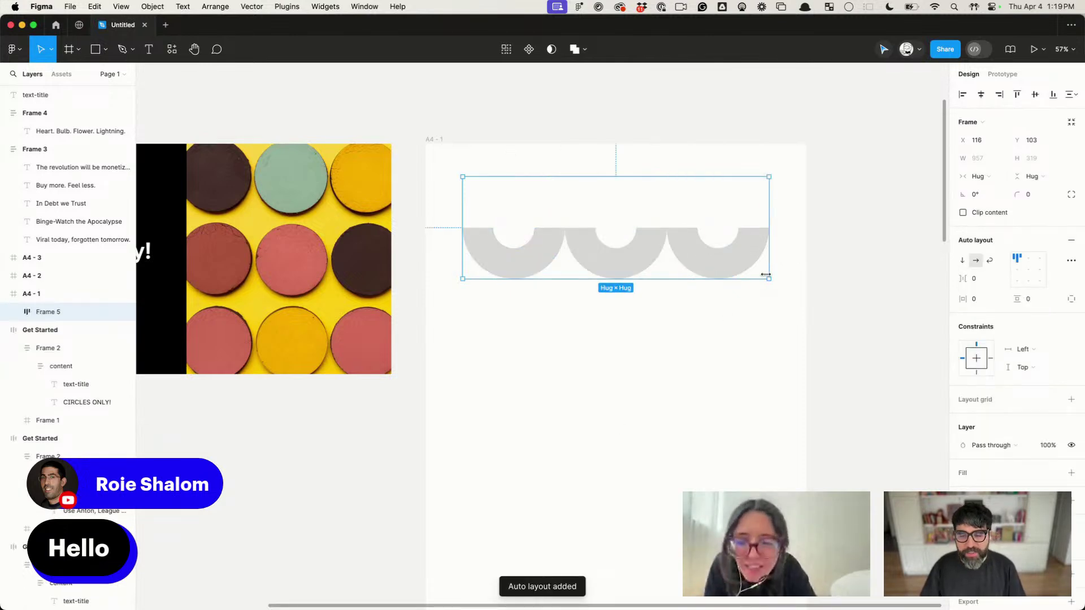
Step: Duplicate the last arc inside the auto layout frame until the row holds nine arcs
left_click(13, 312)
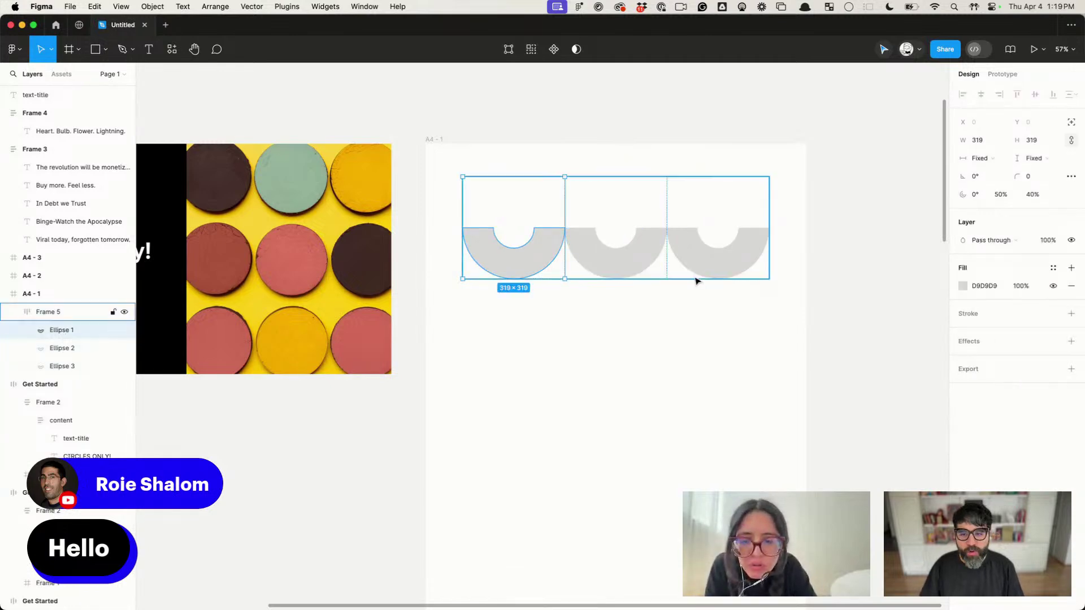
left_click(738, 247)
key("super+d")
key("super+d")
key("super+d")
key("super+d")
key("super+d")
Step: Narrow the auto layout frame to a width of 958 and set it to wrap into rows of three arcs
scroll(739, 247, "down", 5)
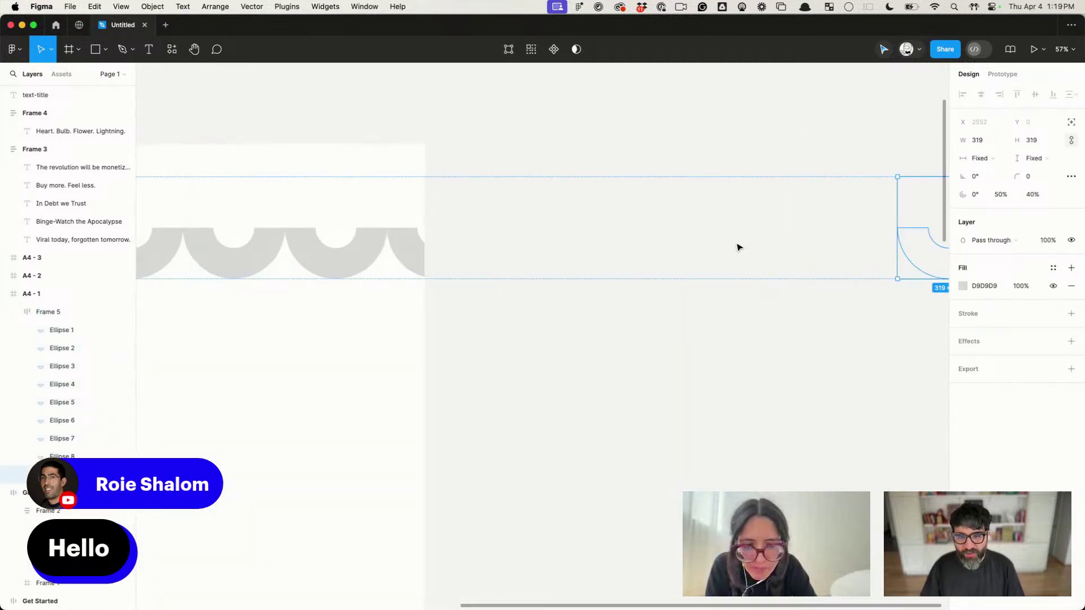
left_click(647, 325)
left_click(616, 237)
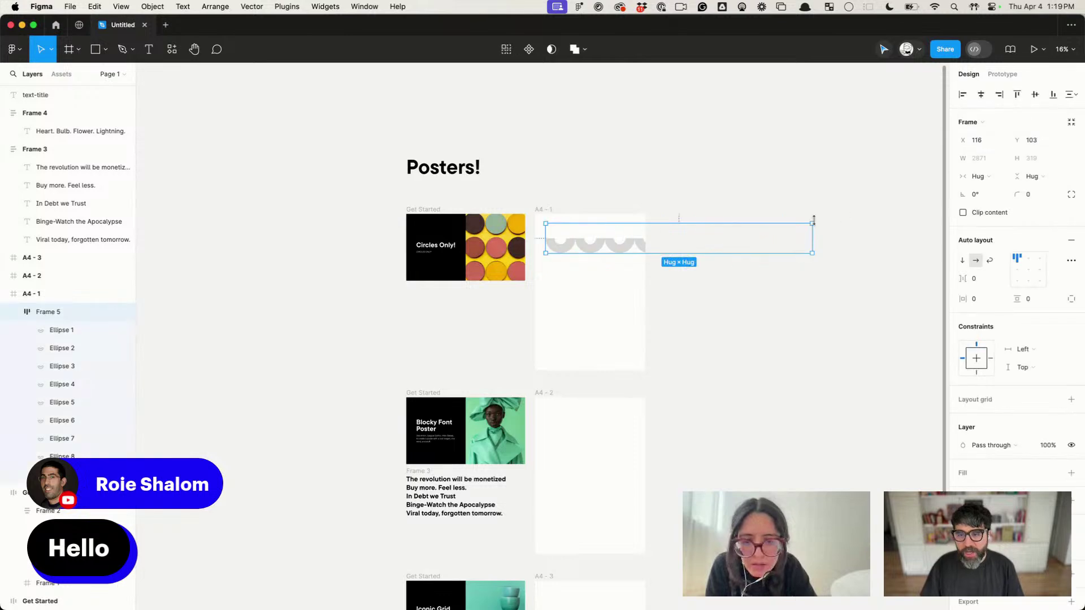
left_click_drag(810, 238, 638, 259)
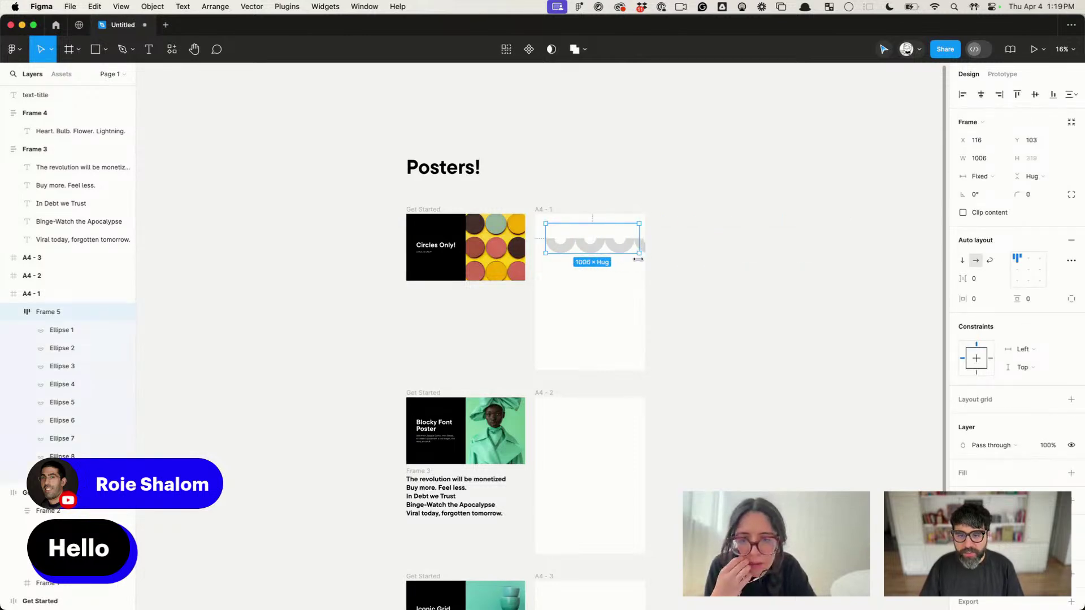
left_click(989, 260)
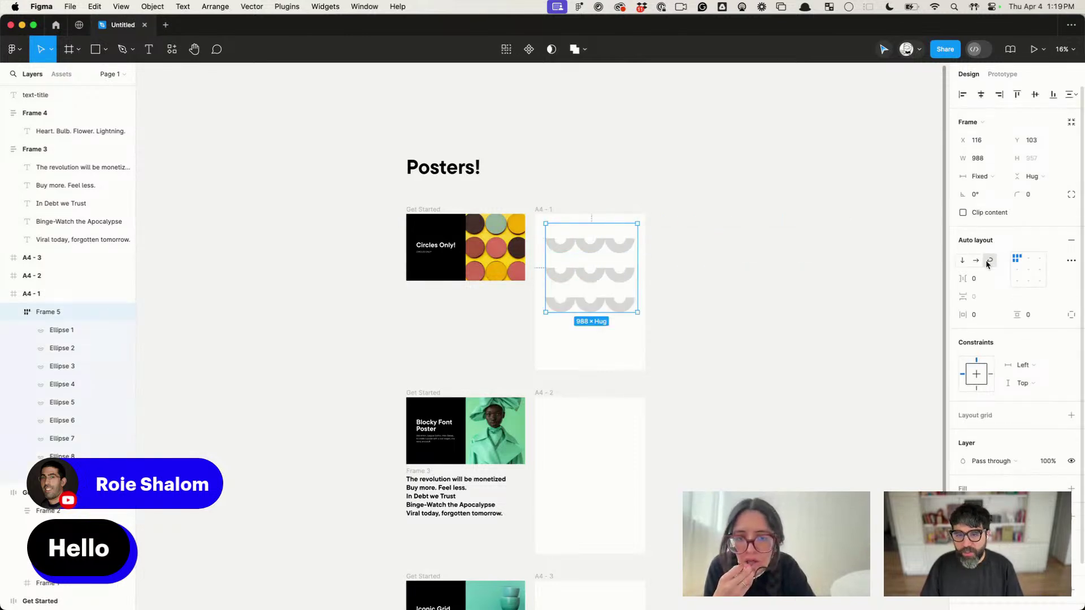
scroll(573, 249, "up", 3)
left_click_drag(663, 255, 660, 253)
scroll(617, 233, "up", 5)
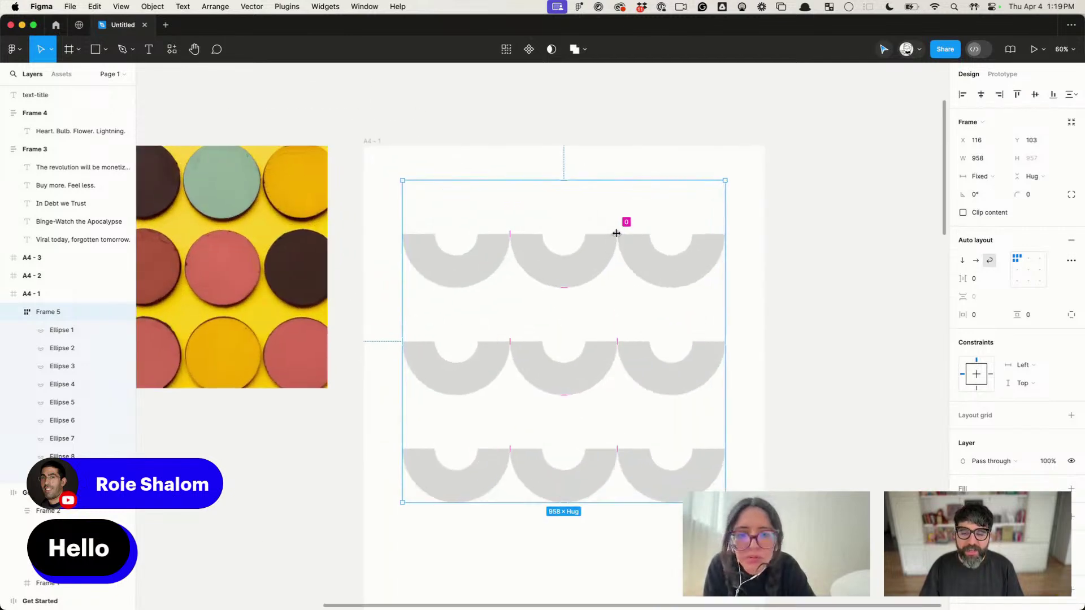
Step: Duplicate the last arc three times to add a fourth row to the grid
left_click(699, 455)
key("ctrl+d")
scroll(698, 454, "down", 3)
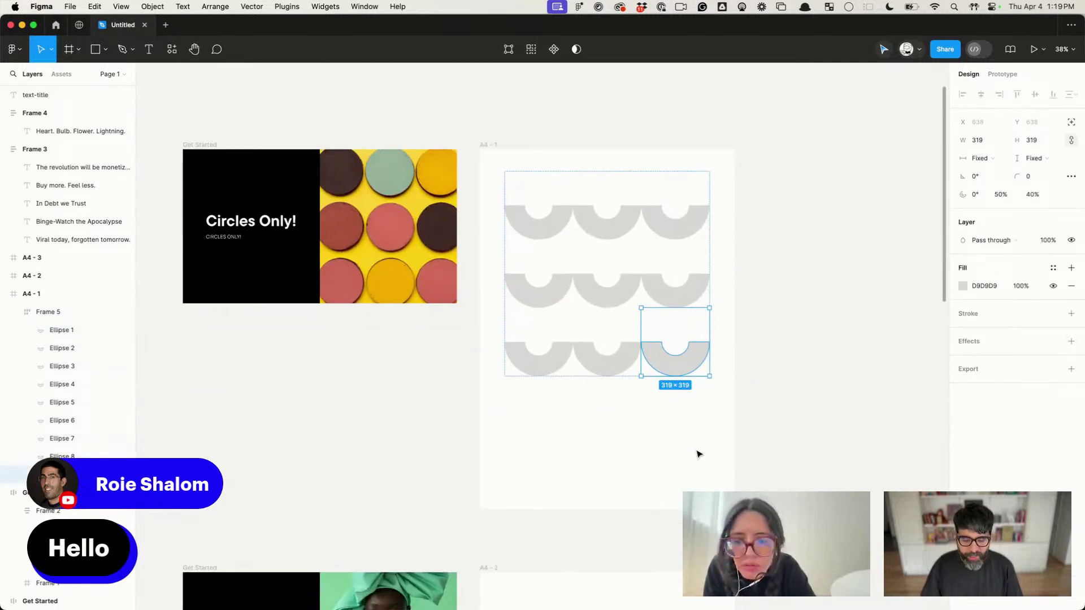
key("ctrl+d")
key("ctrl+d")
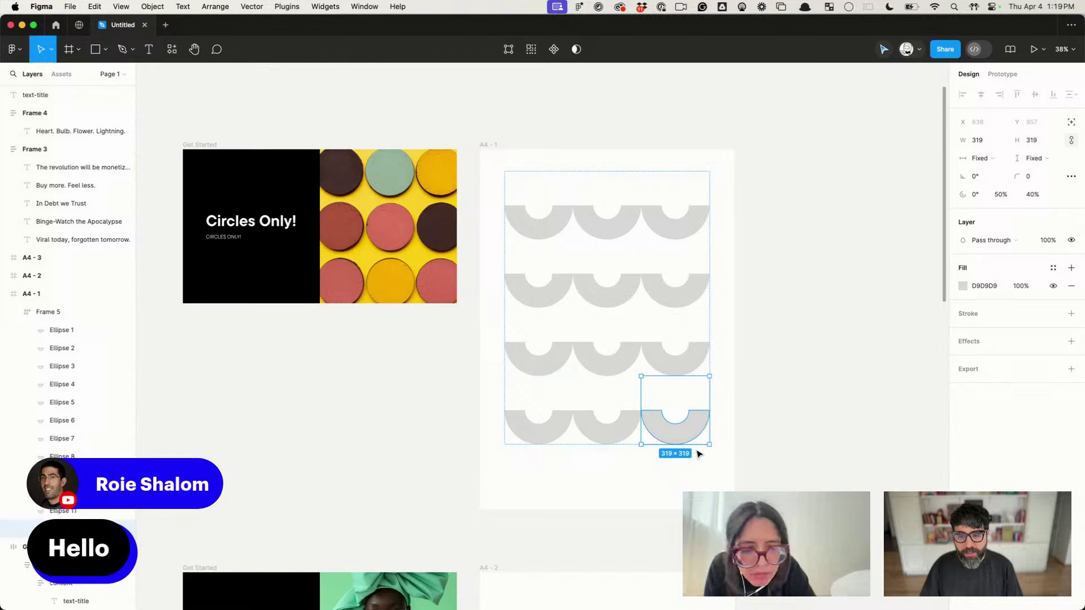
left_click(764, 413)
Step: Center the arc grid frame horizontally within the A4 - 1 poster
scroll(785, 320, "down", 1)
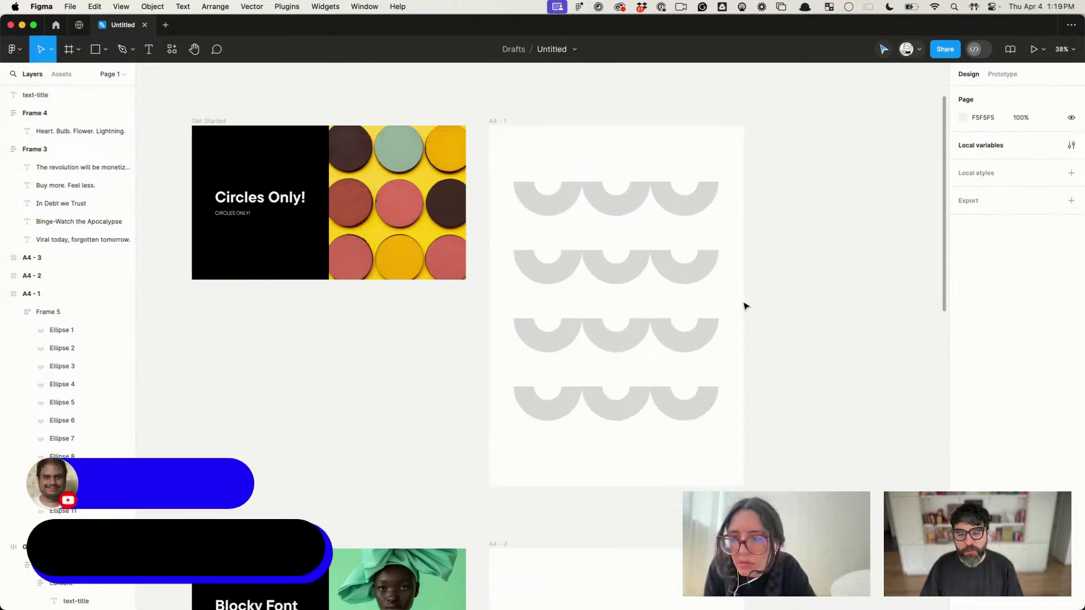
left_click(656, 287)
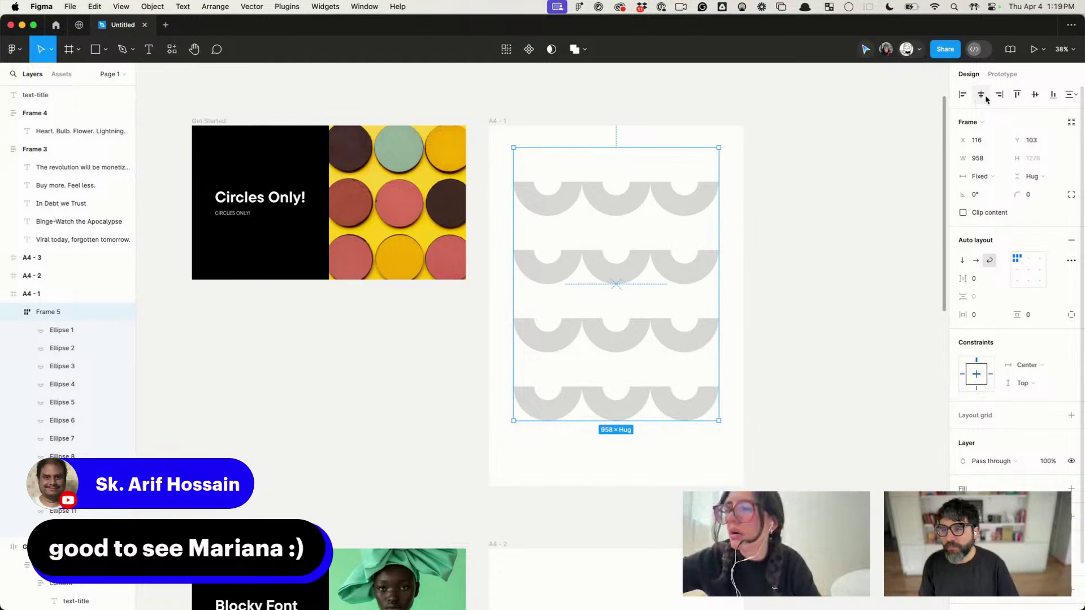
Step: Center the arc grid vertically within the A4 - 1 poster and shift it up to Y 80
left_click(1035, 94)
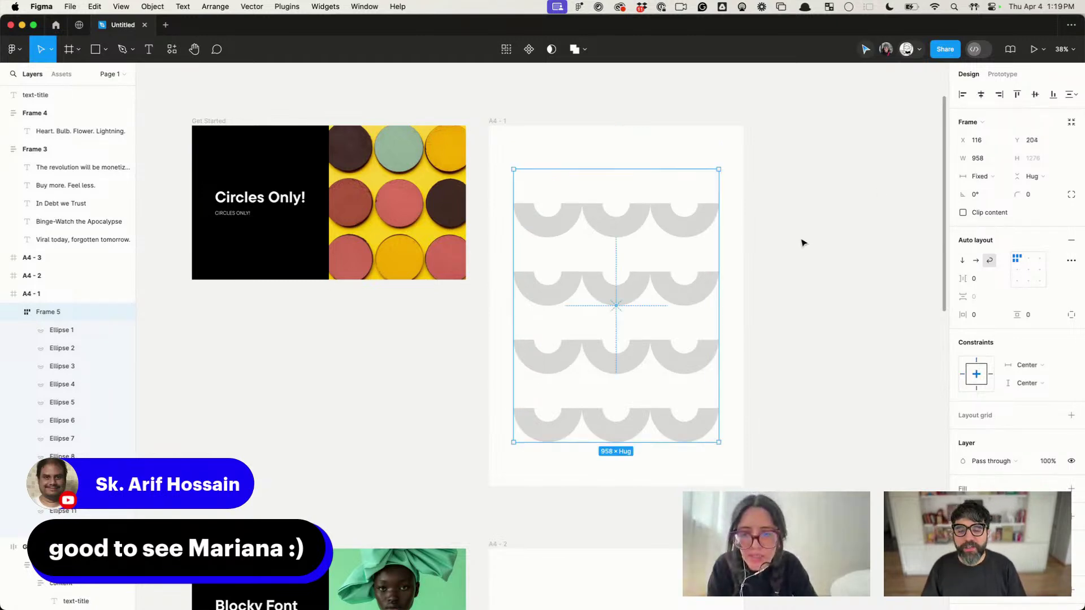
left_click(802, 239)
left_click(676, 265)
left_click_drag(689, 294, 691, 269)
left_click(866, 191)
scroll(621, 218, "up", 5)
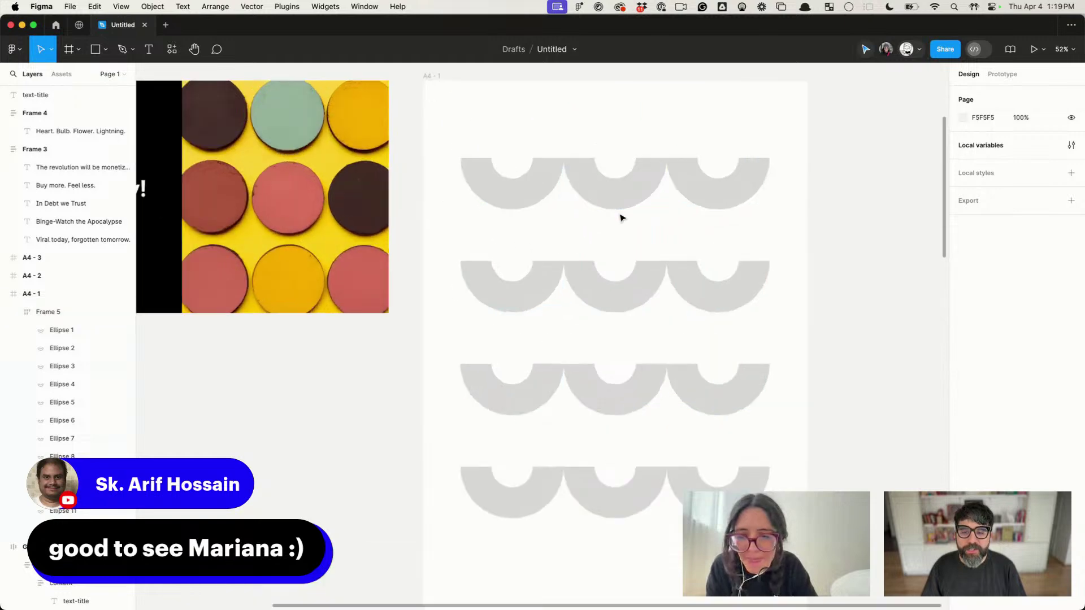
scroll(621, 219, "down", 4)
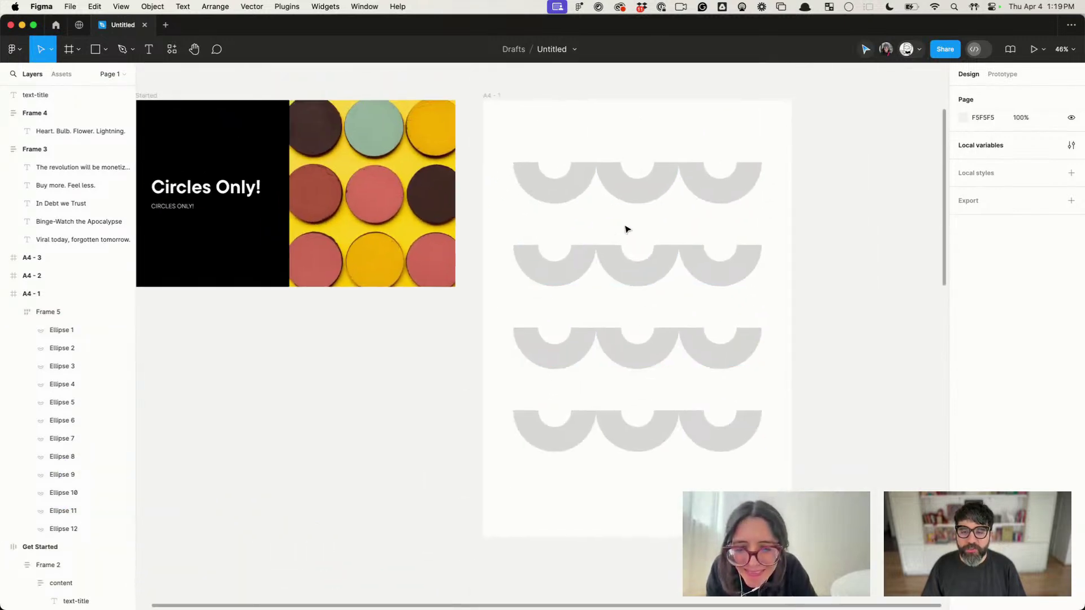
Step: Duplicate the last arc three times to add a fifth row to the grid
left_click(712, 422)
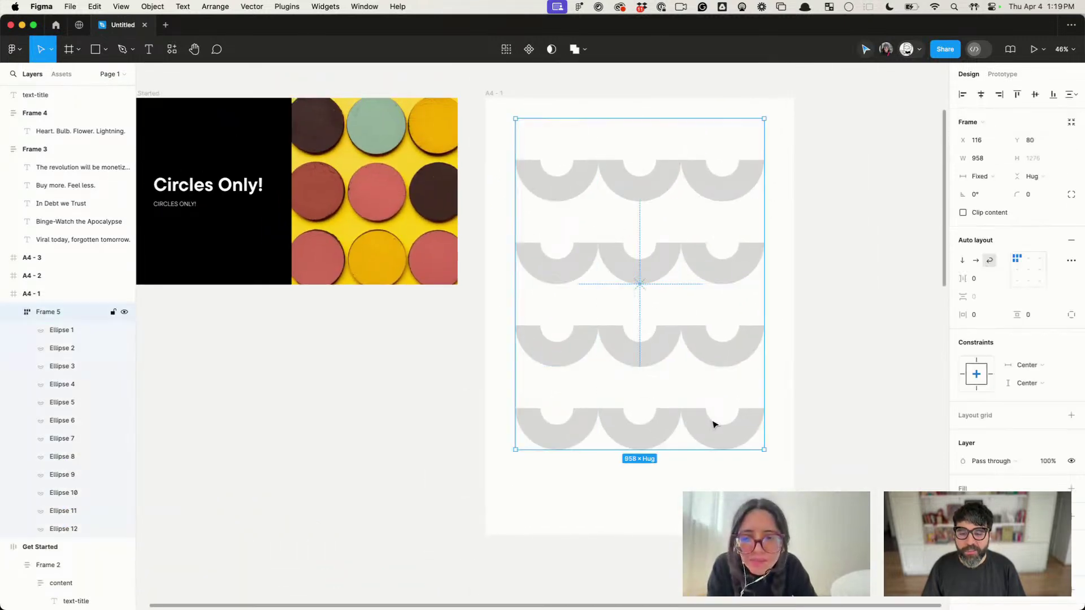
left_click(713, 424)
left_click(780, 412)
left_click(750, 426)
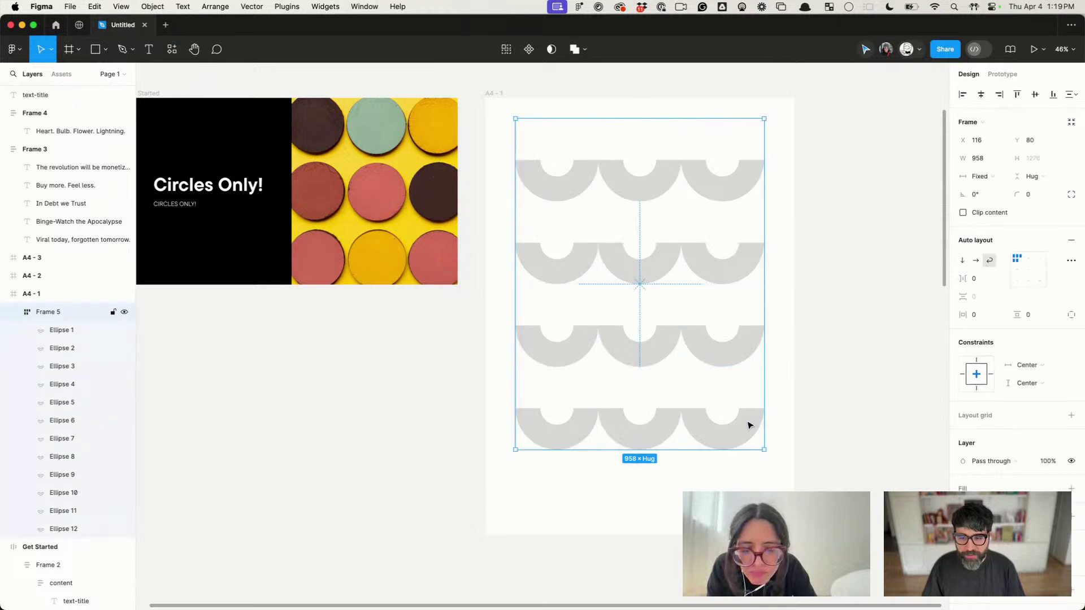
left_click(751, 426)
key("super+d")
key("super+d")
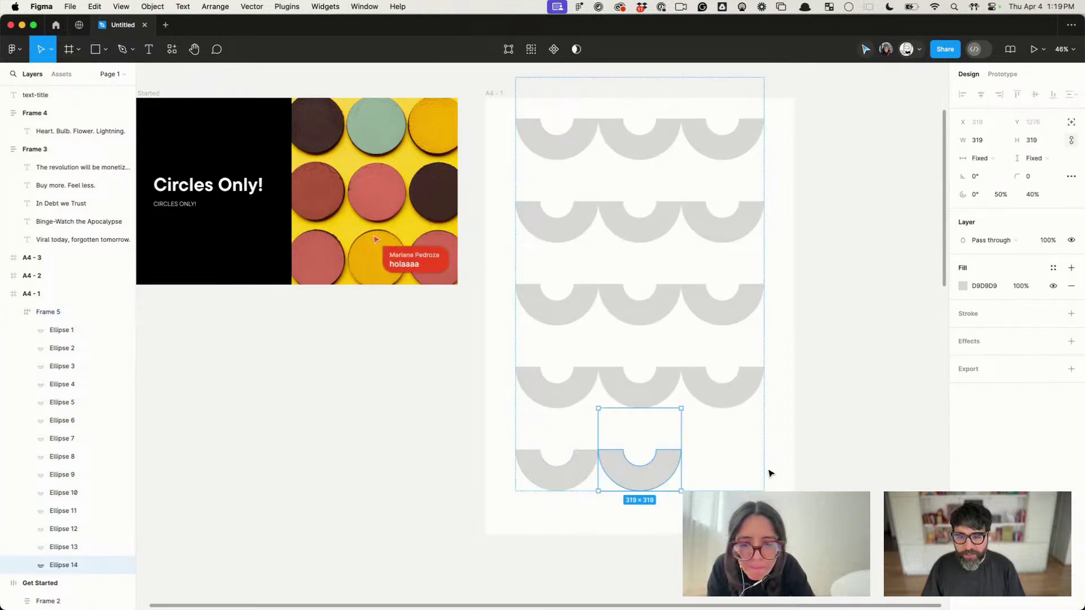
key("super+d")
left_click(847, 413)
Step: Center the five-row arc grid frame vertically within the A4 - 1 poster
scroll(856, 408, "up", 1)
scroll(856, 408, "up", 1)
left_click(676, 192)
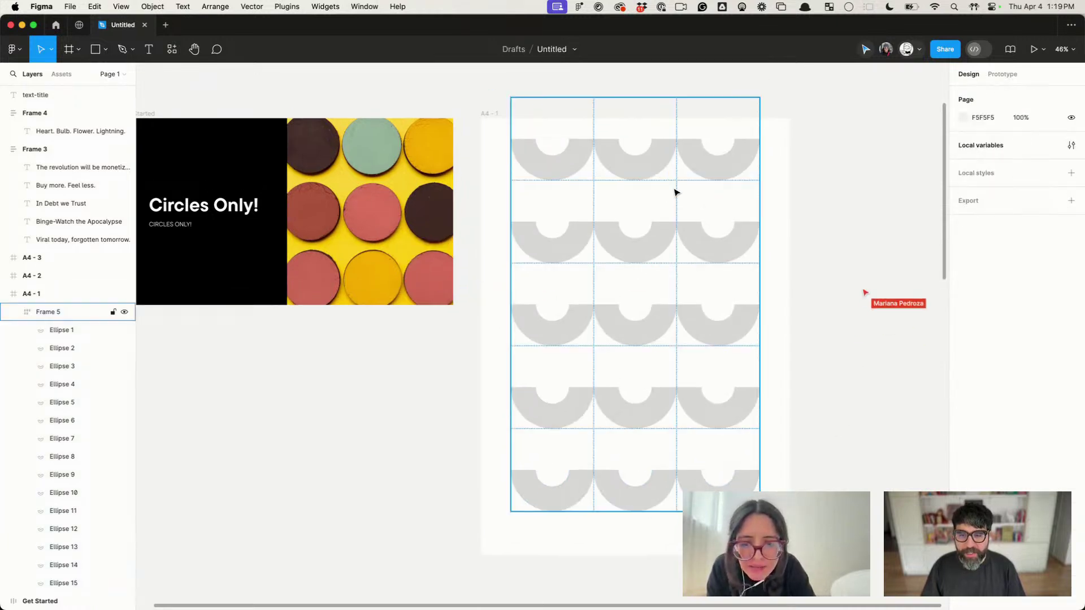
left_click(571, 167)
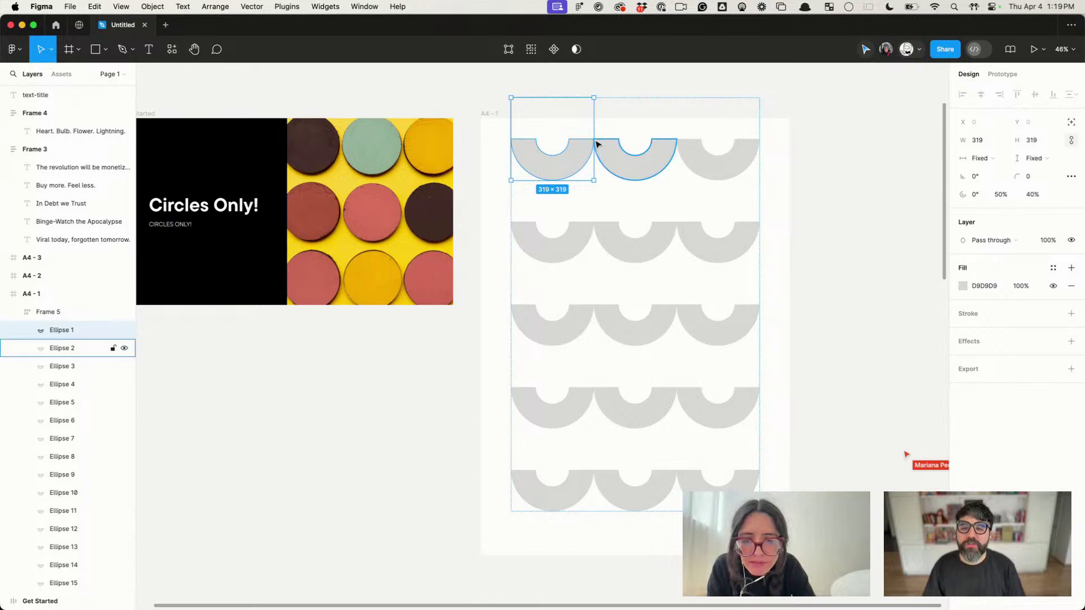
key("Escape")
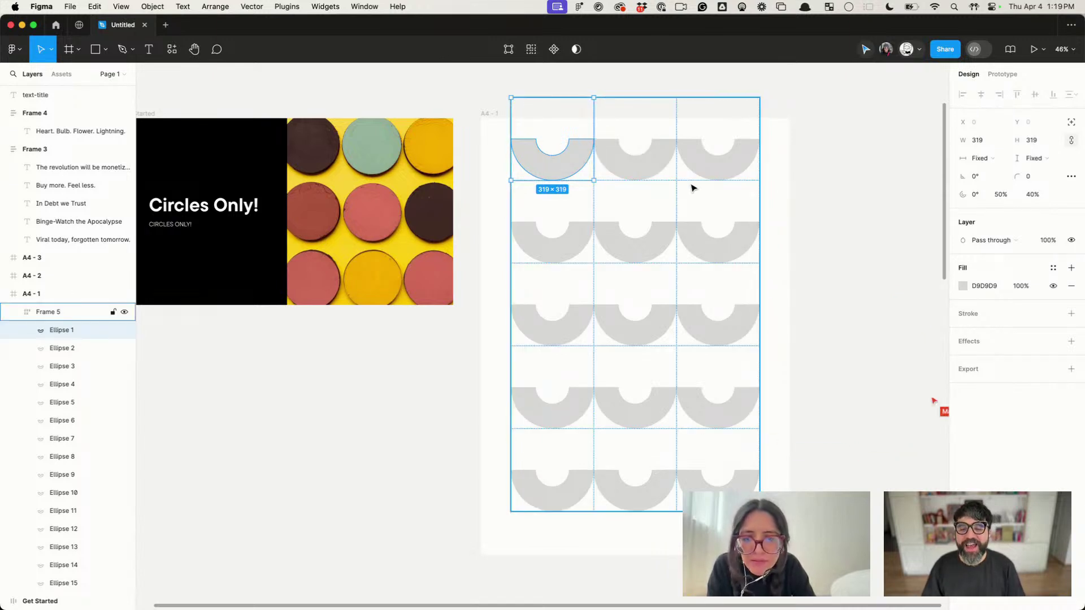
left_click(884, 203)
left_click(676, 255)
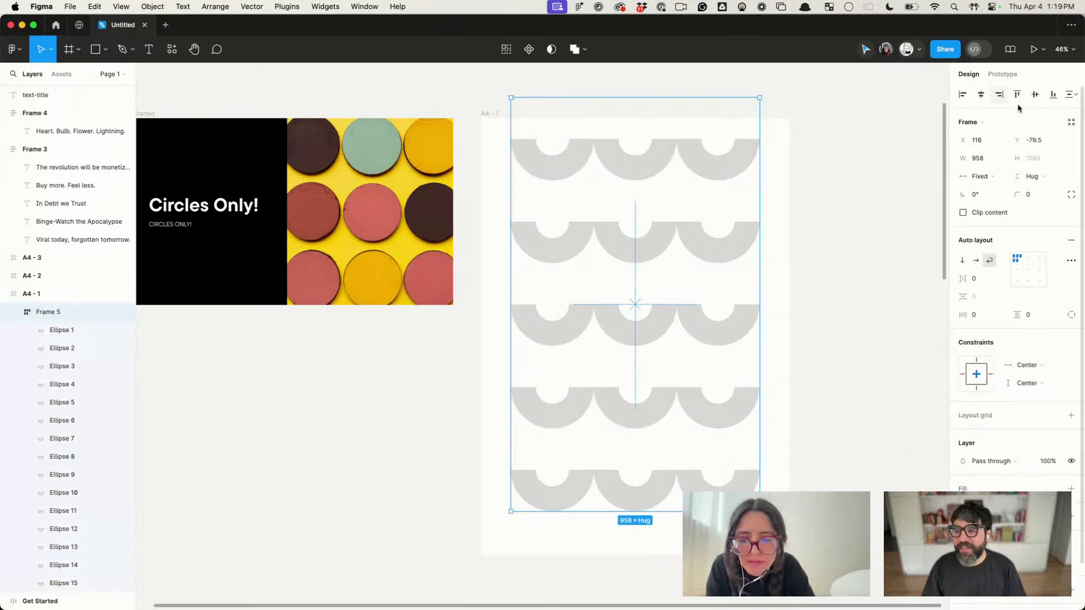
left_click(1035, 94)
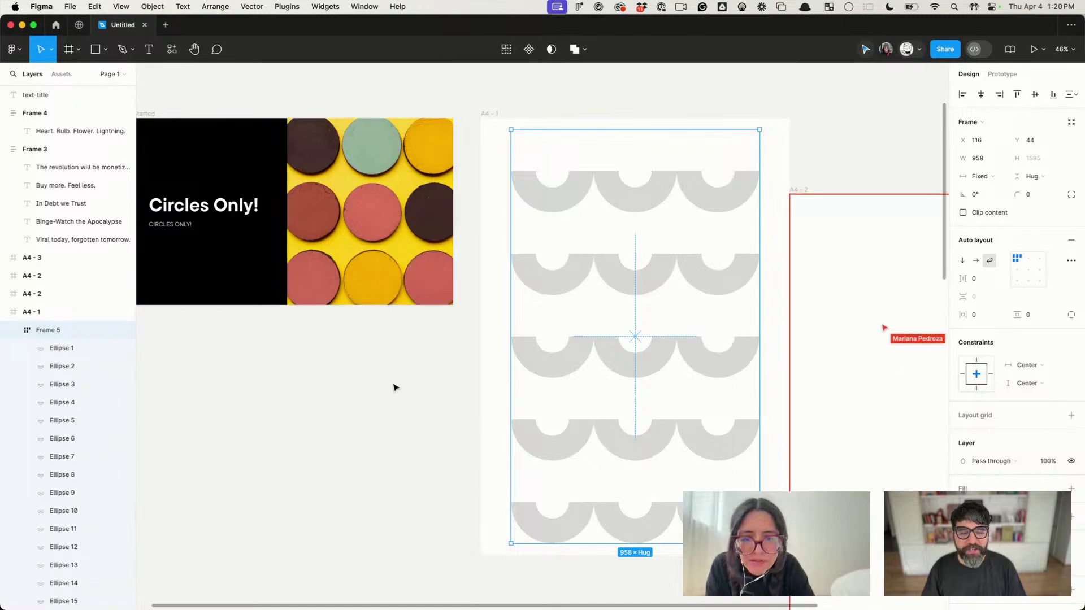
Step: Shorten the first arc of the grid's top row to a sweep of about one-eighth of a circle
left_click(353, 375)
scroll(354, 377, "right", 3)
left_click(510, 221)
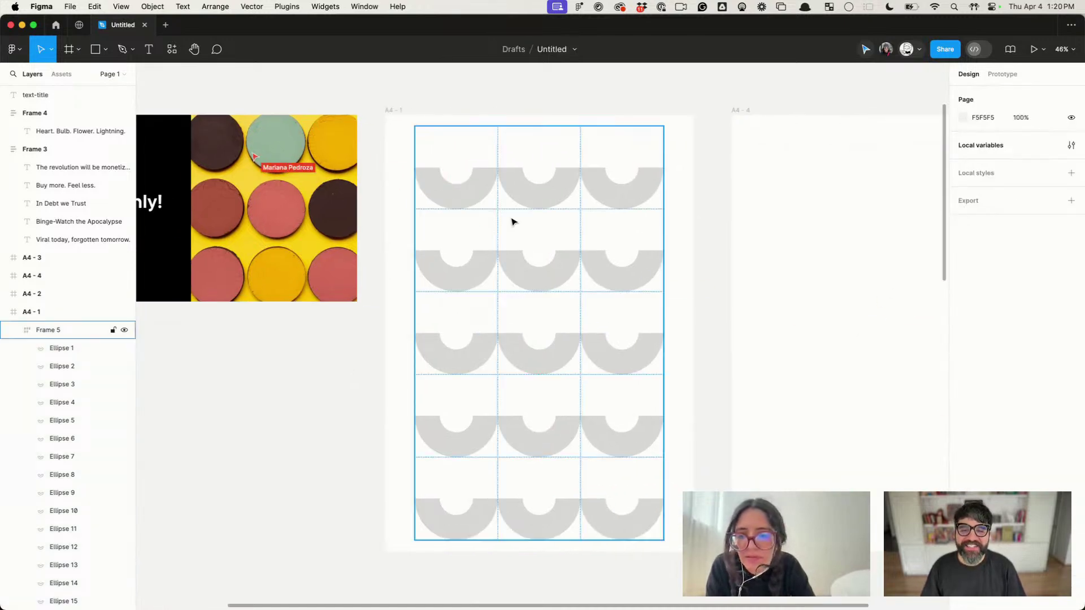
key("Escape")
double_click(564, 184)
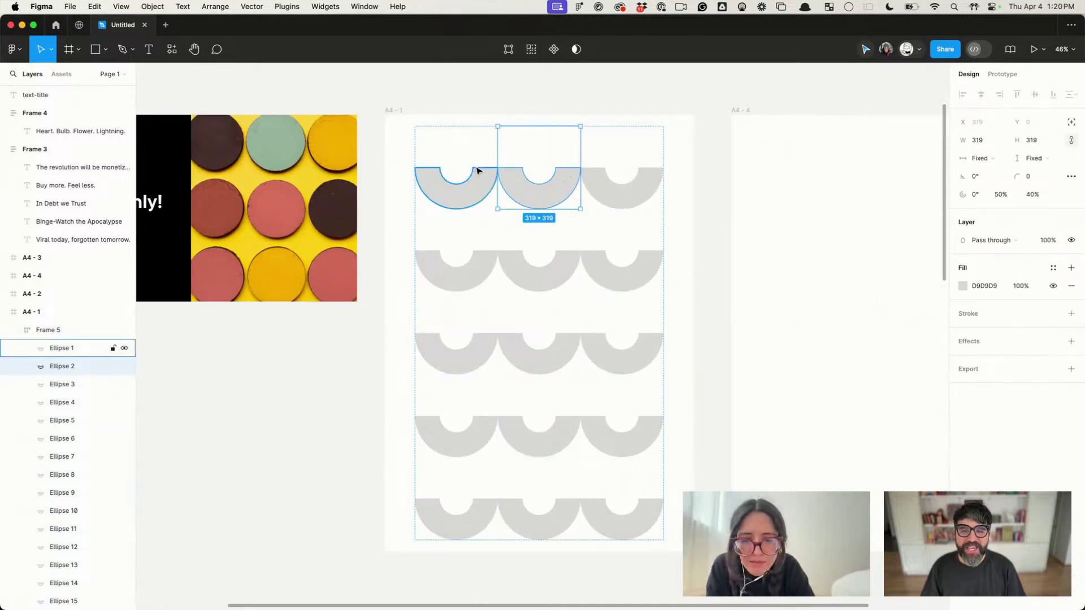
left_click(442, 185)
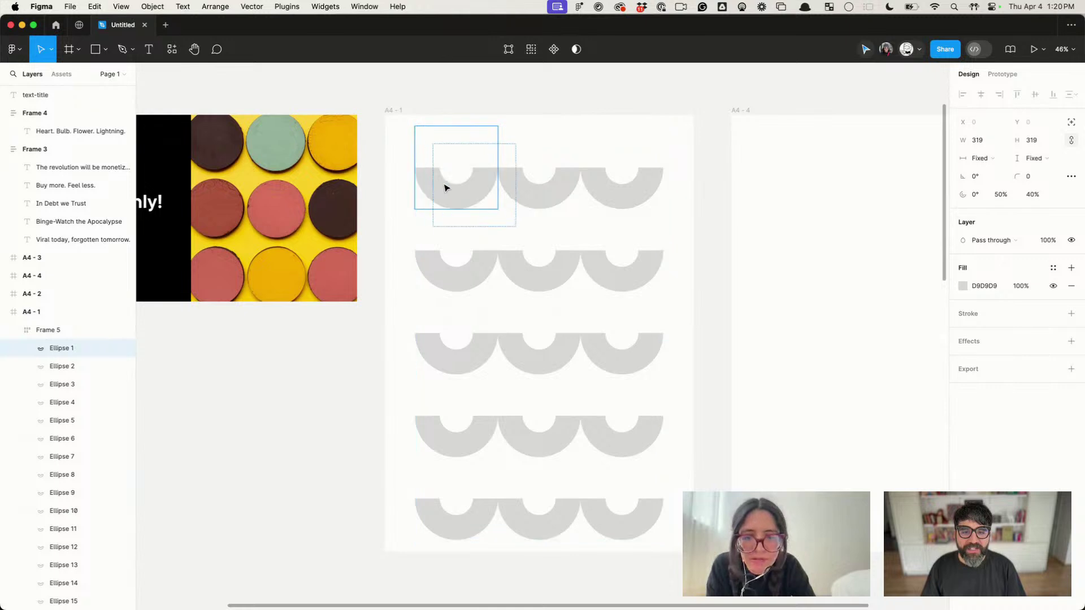
mouse_move(429, 174)
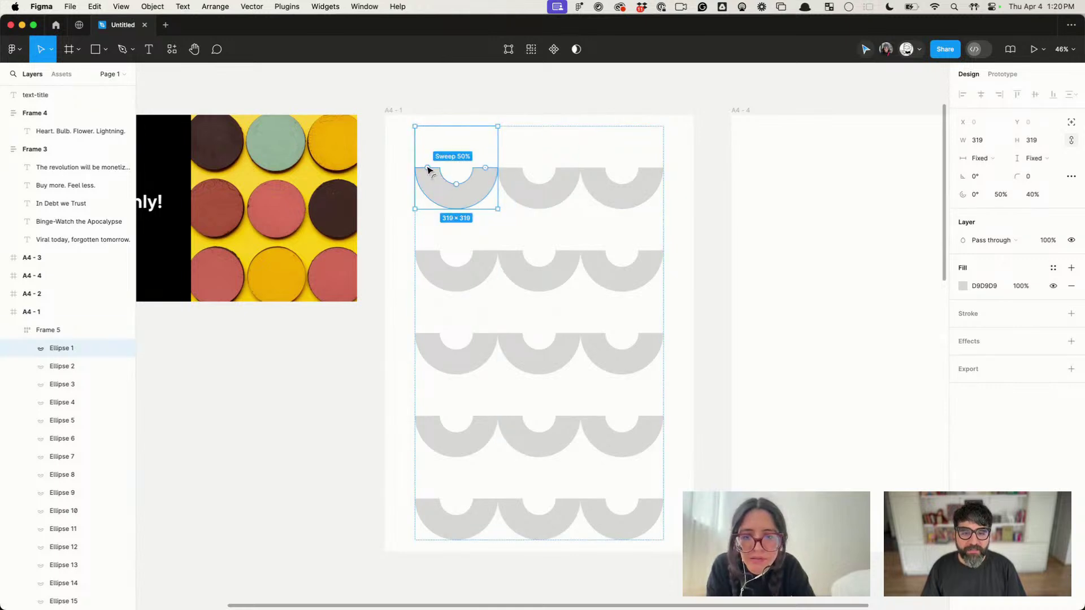
left_click_drag(428, 169, 436, 193)
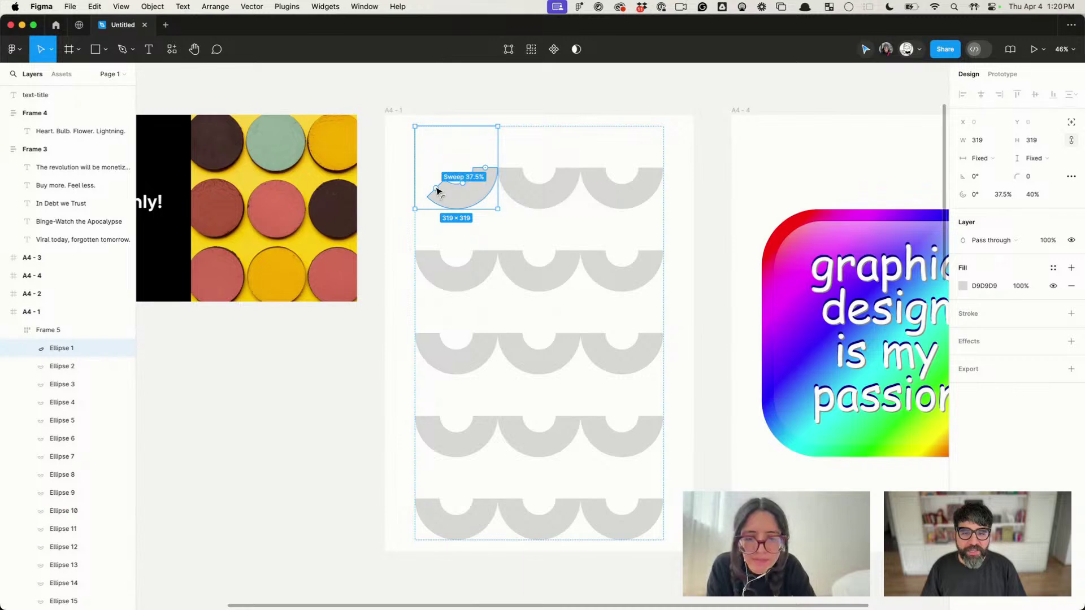
Step: Shorten the second and third arcs of the first row to sweeps of about 17% and 21%
left_click(554, 181)
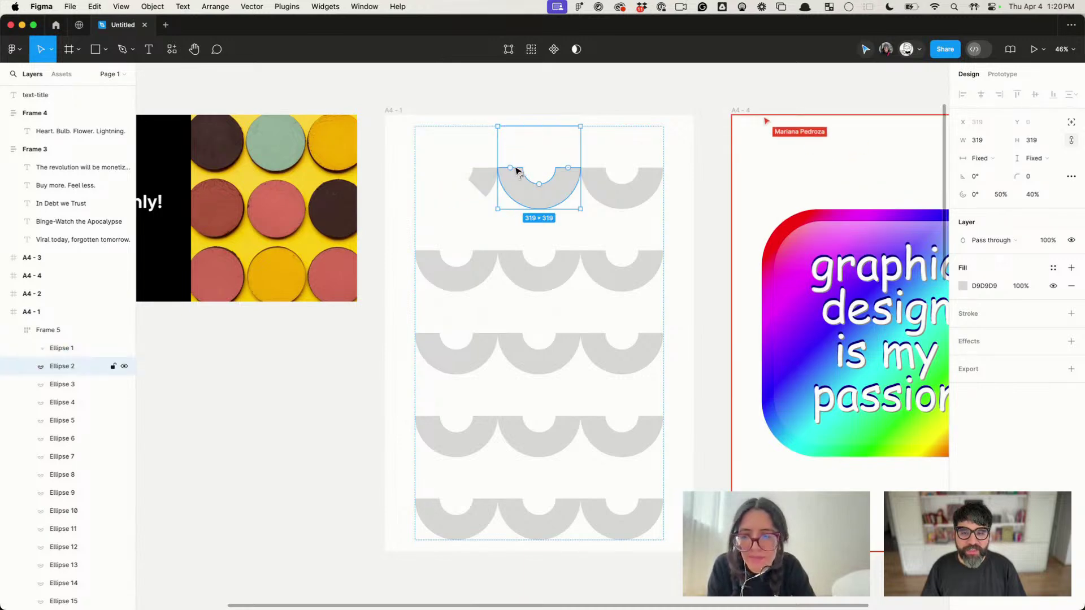
left_click_drag(515, 171, 551, 202)
left_click(590, 175)
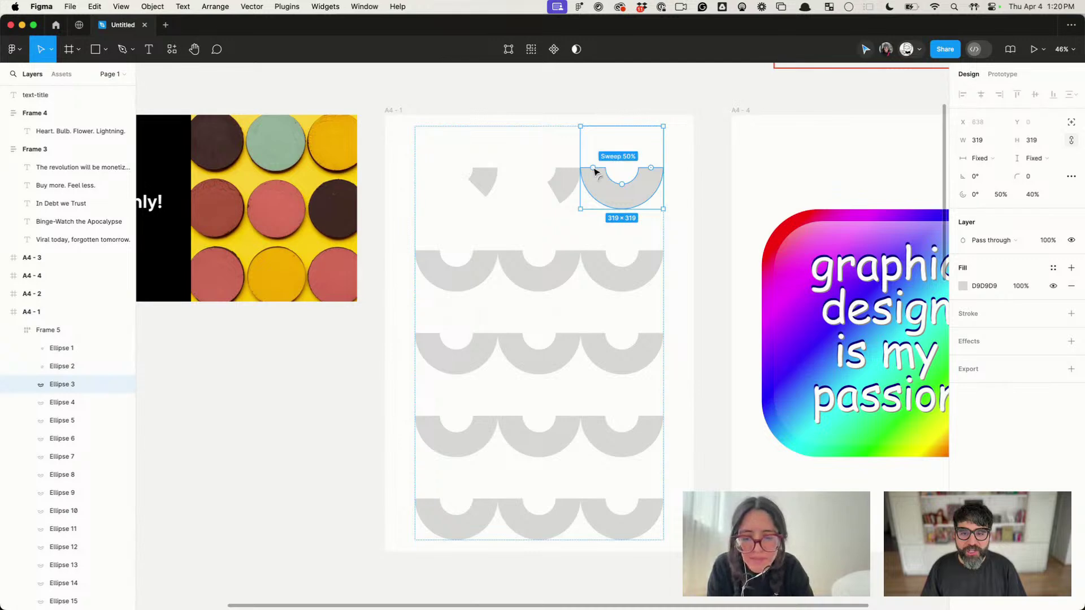
left_click_drag(593, 169, 636, 196)
left_click(490, 301)
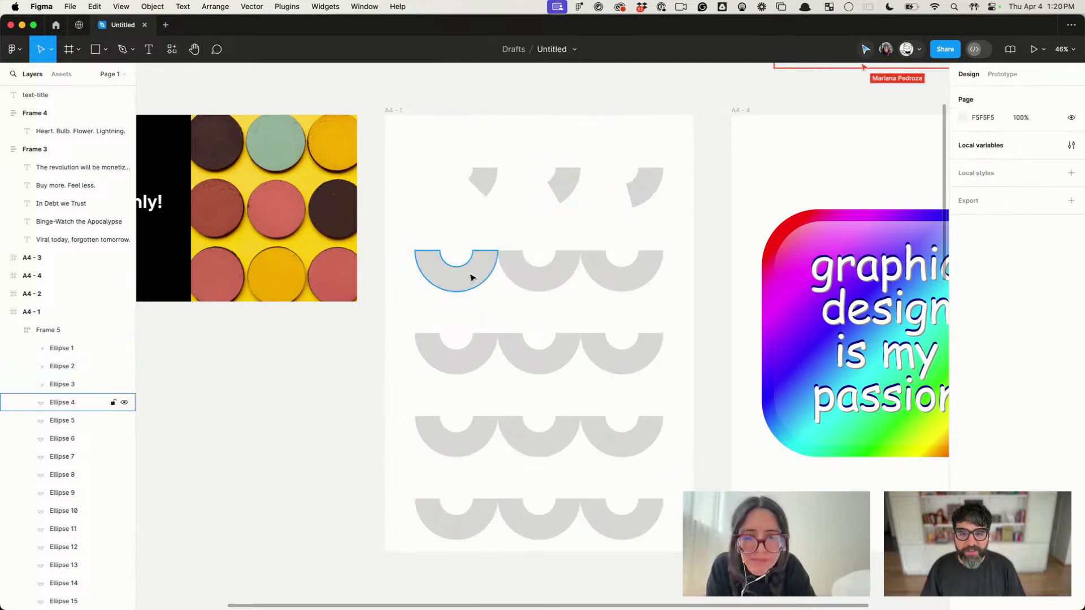
Step: Reduce the sweeps of the second row's three arcs to about 25%, 33.33% and 37.5% in order
left_click(471, 278)
left_click_drag(430, 261, 453, 283)
key("Escape")
key("Escape")
left_click(550, 278)
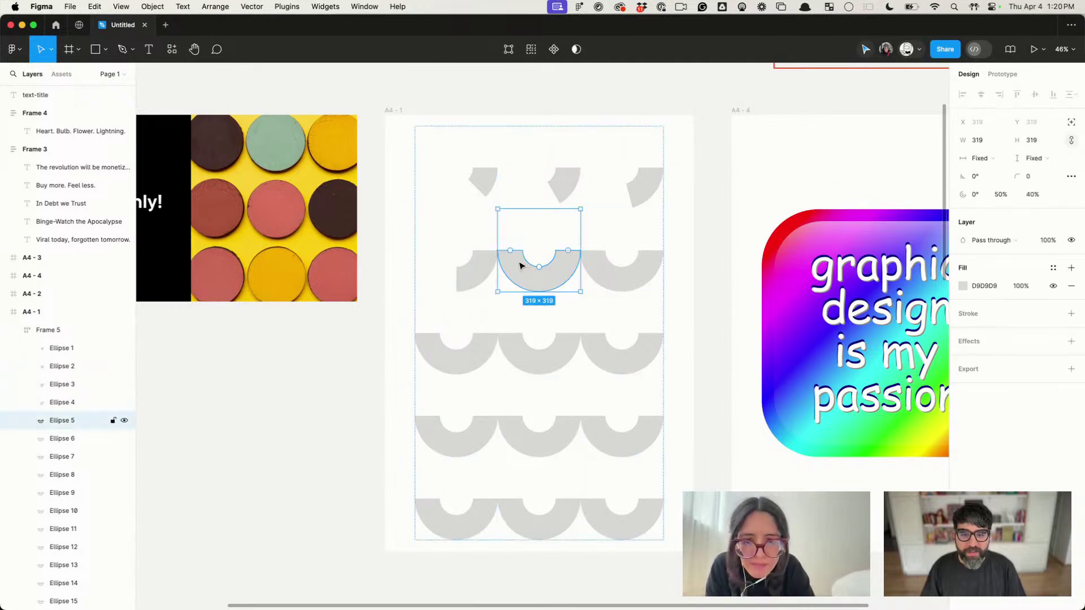
left_click_drag(511, 251, 525, 282)
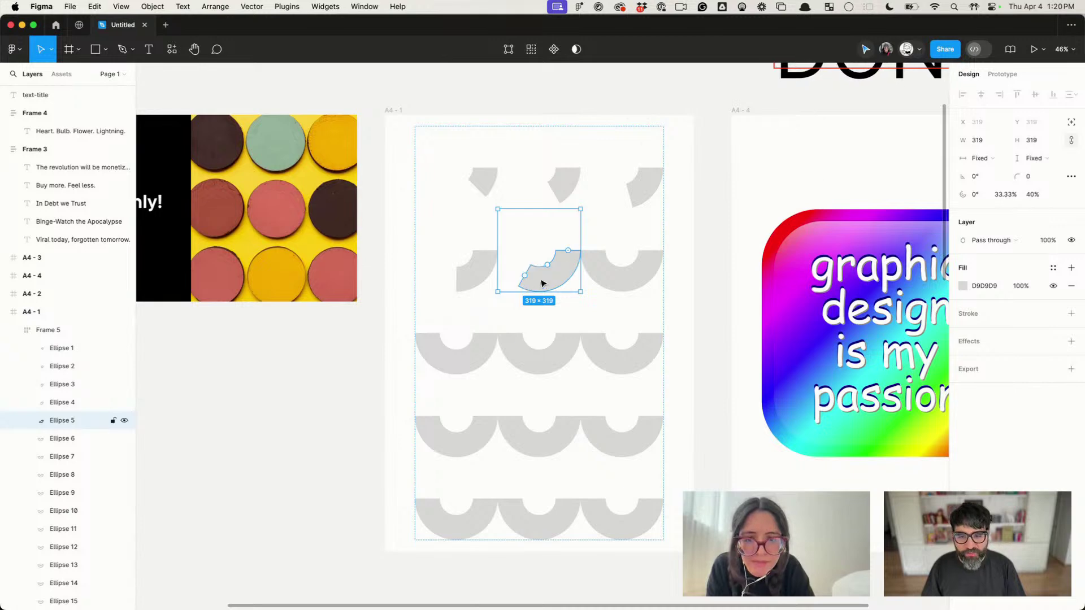
key("Escape")
key("Escape")
left_click(617, 278)
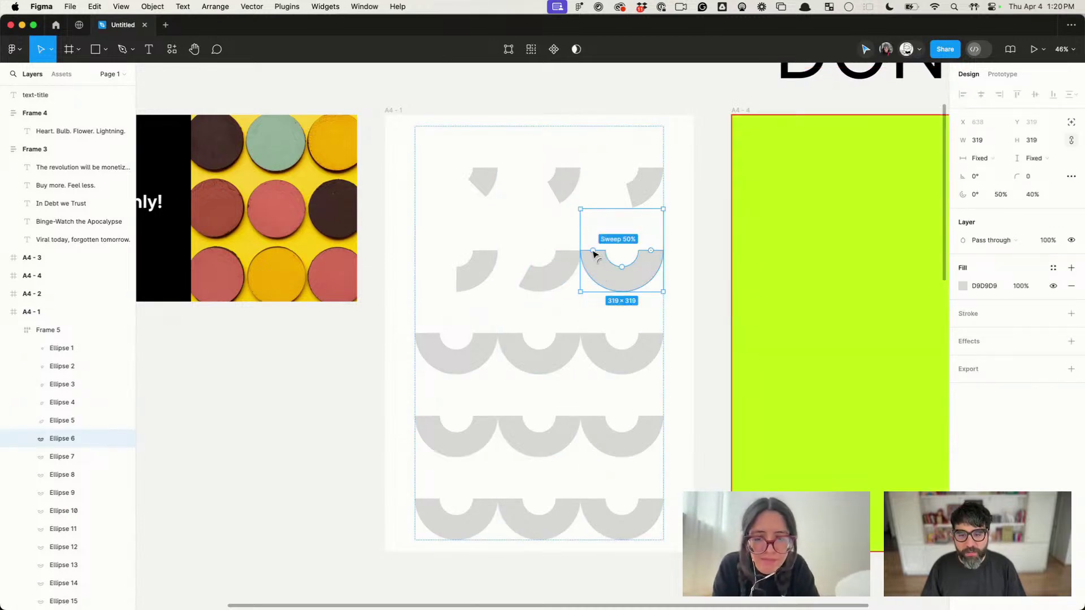
left_click_drag(593, 252, 605, 275)
left_click(504, 351)
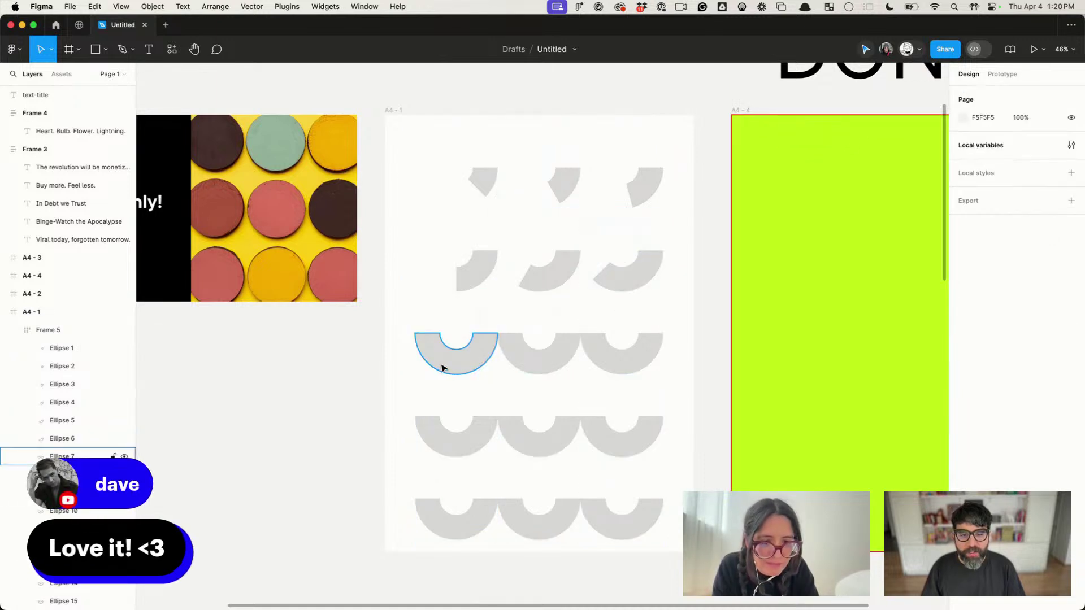
Step: Set the third row's first arc to a 45.83% sweep and its last arc to 54.17%, keeping the middle one a half ring
left_click(432, 341)
left_click_drag(428, 333, 432, 344)
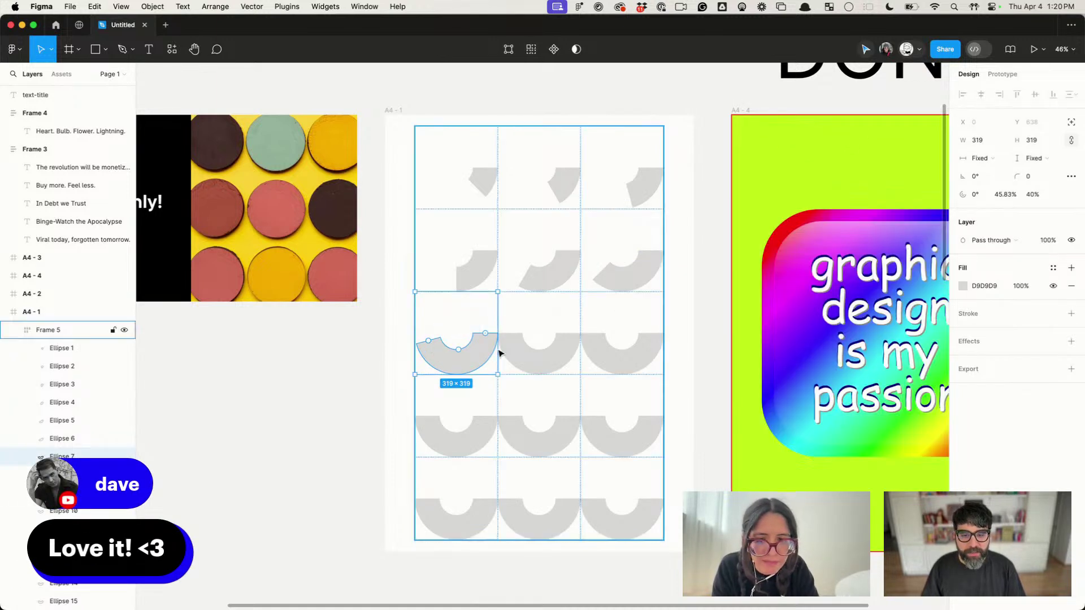
left_click(527, 366)
left_click(629, 353)
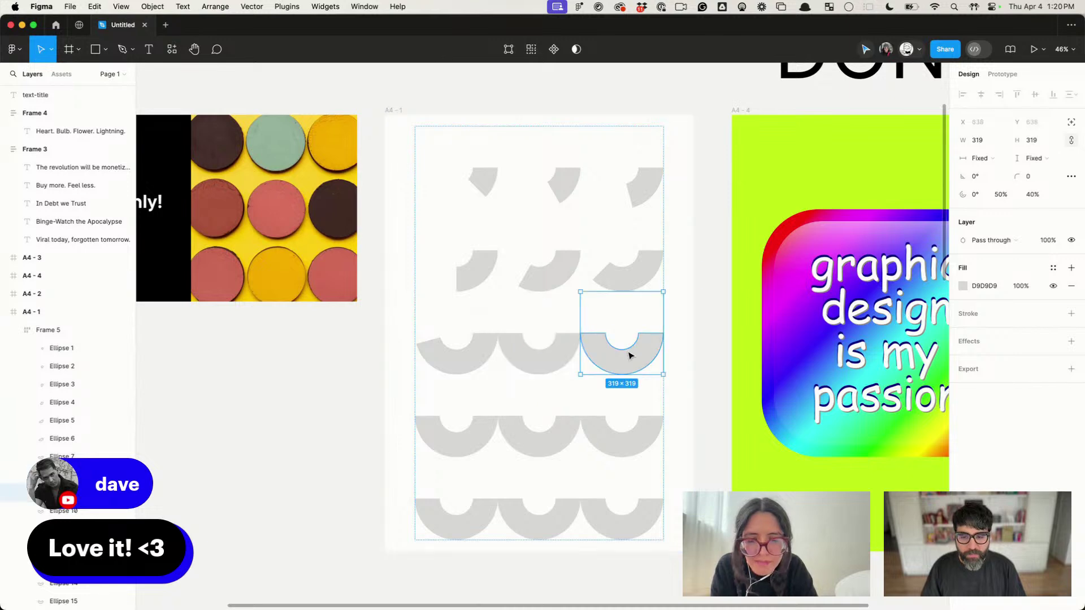
left_click_drag(594, 335, 596, 326)
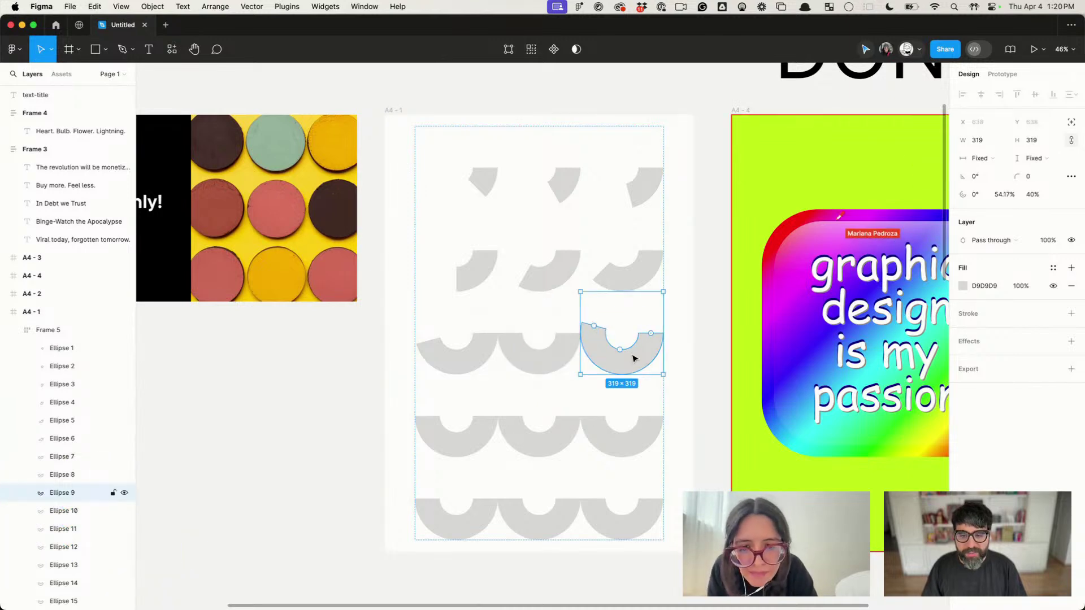
Step: Extend the fourth row's three arcs to progressively larger sweeps of about 58%, 62% and 67%
scroll(635, 358, "down", 2)
left_click(500, 398)
left_click_drag(466, 380, 475, 369)
key("Escape")
key("Escape")
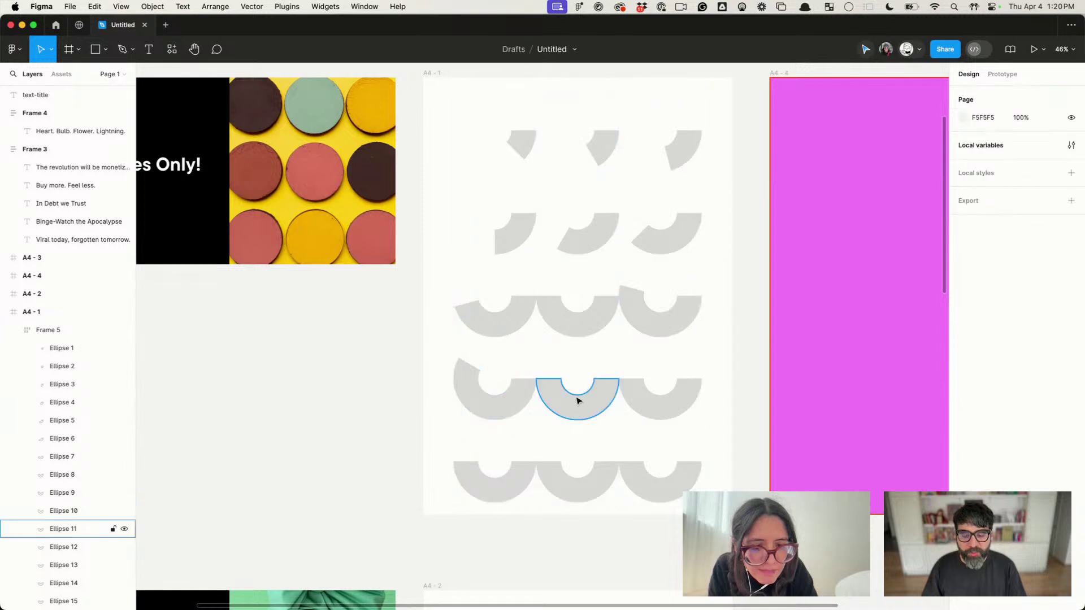
left_click(576, 399)
left_click_drag(549, 379, 561, 363)
key("Escape")
left_click(637, 385)
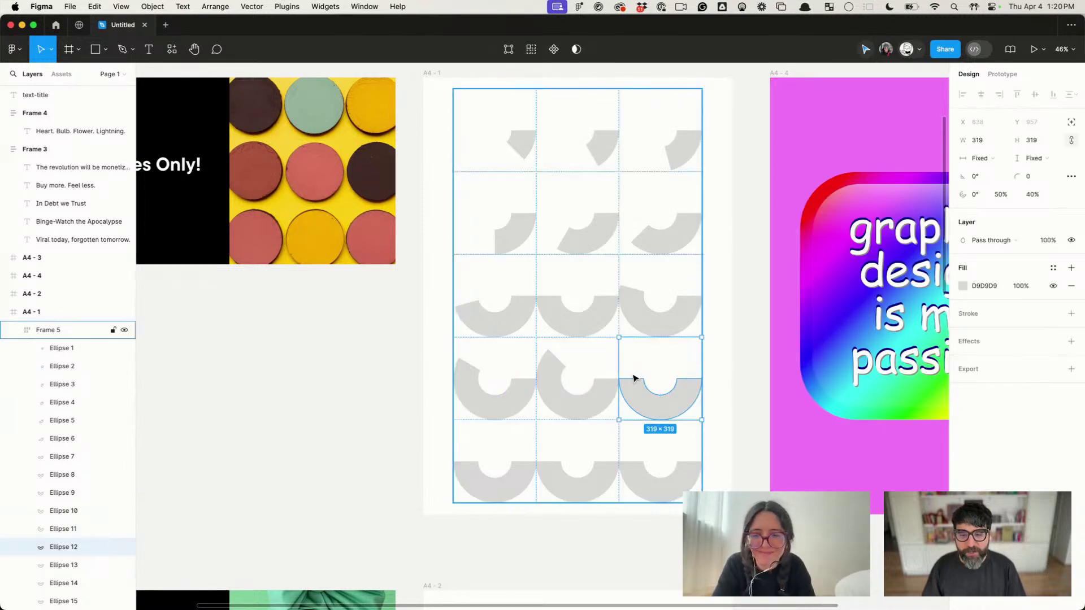
left_click_drag(634, 382, 649, 360)
key("Escape")
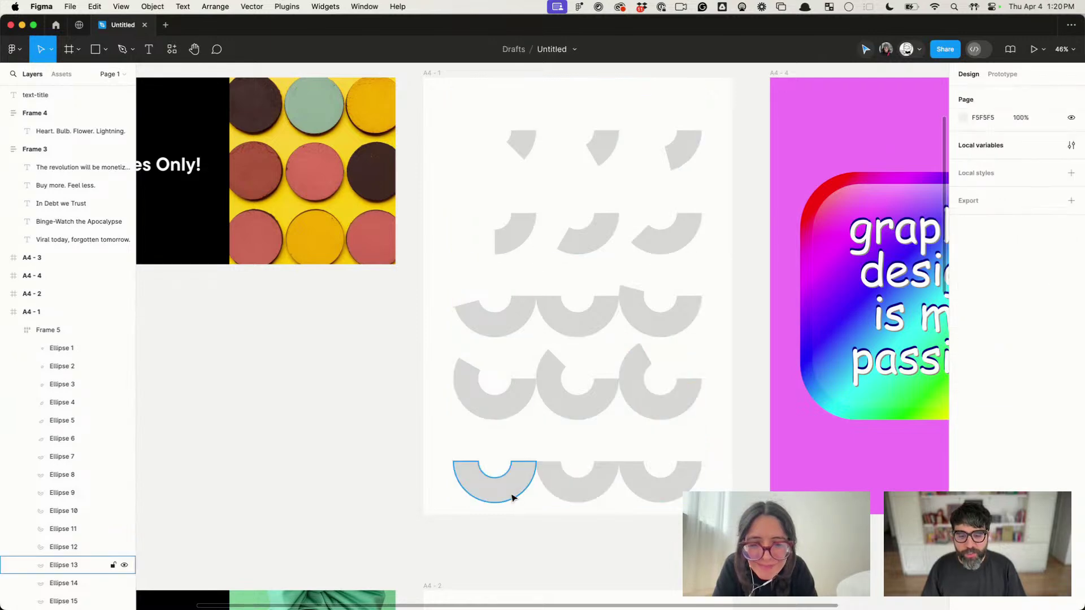
Step: Extend the fifth row's three arcs to progressively larger sweeps of about 75%, 79% and 83%
left_click(479, 474)
left_click_drag(466, 463, 491, 444)
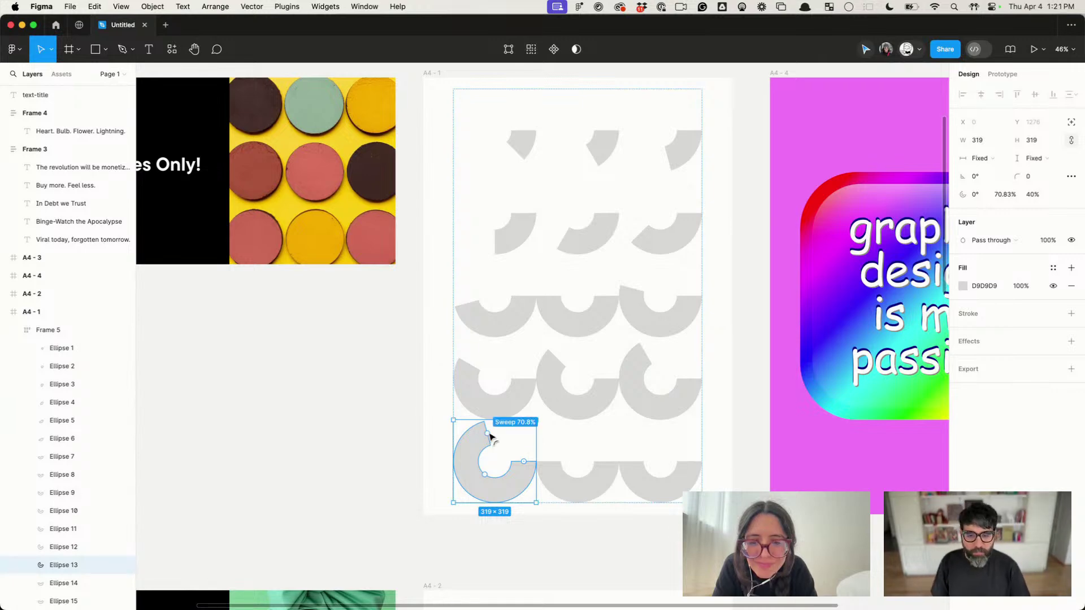
left_click_drag(490, 437, 497, 436)
key("Escape")
left_click(593, 487, "super")
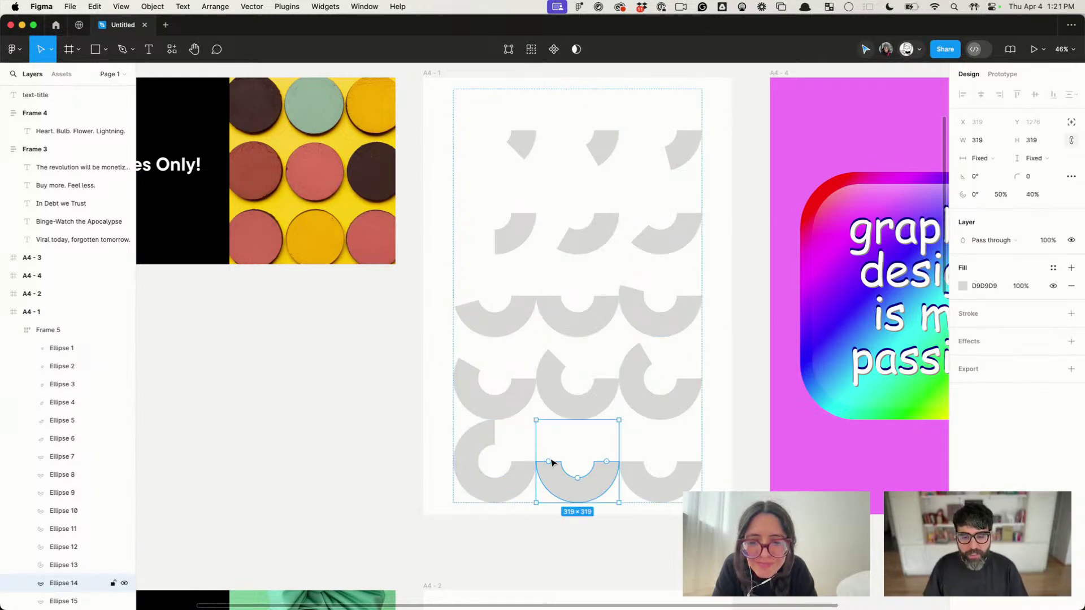
left_click_drag(552, 464, 593, 429)
key("Escape")
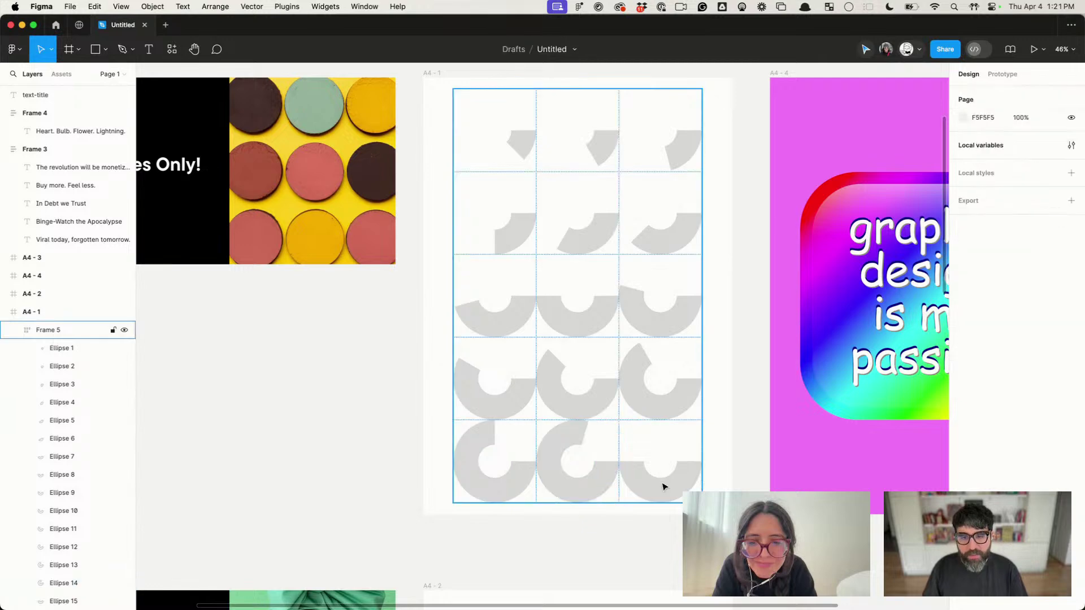
left_click(667, 486, "super")
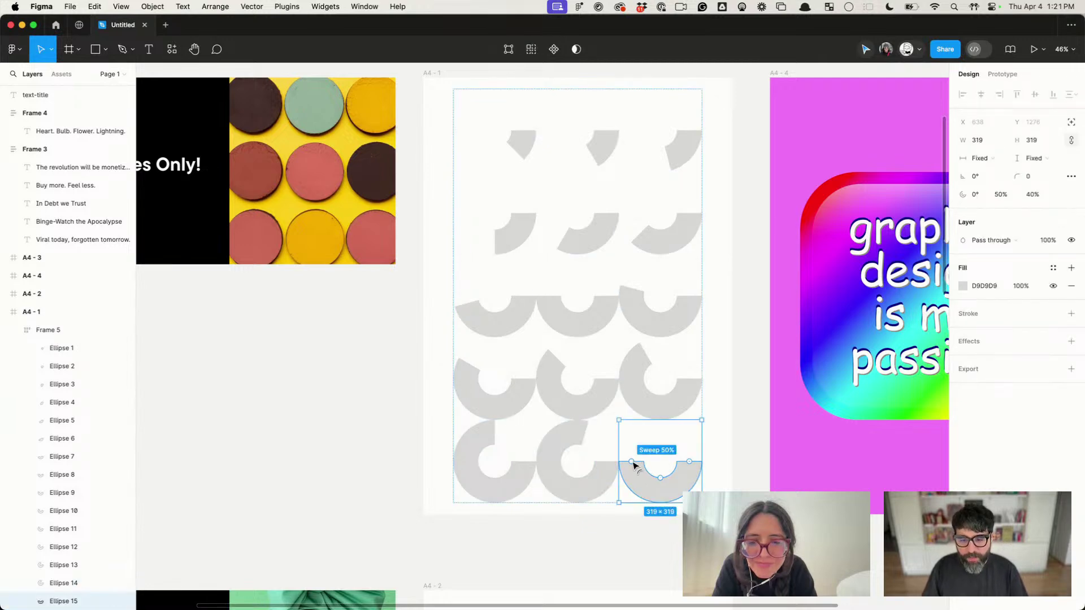
left_click_drag(634, 464, 677, 438)
key("Escape")
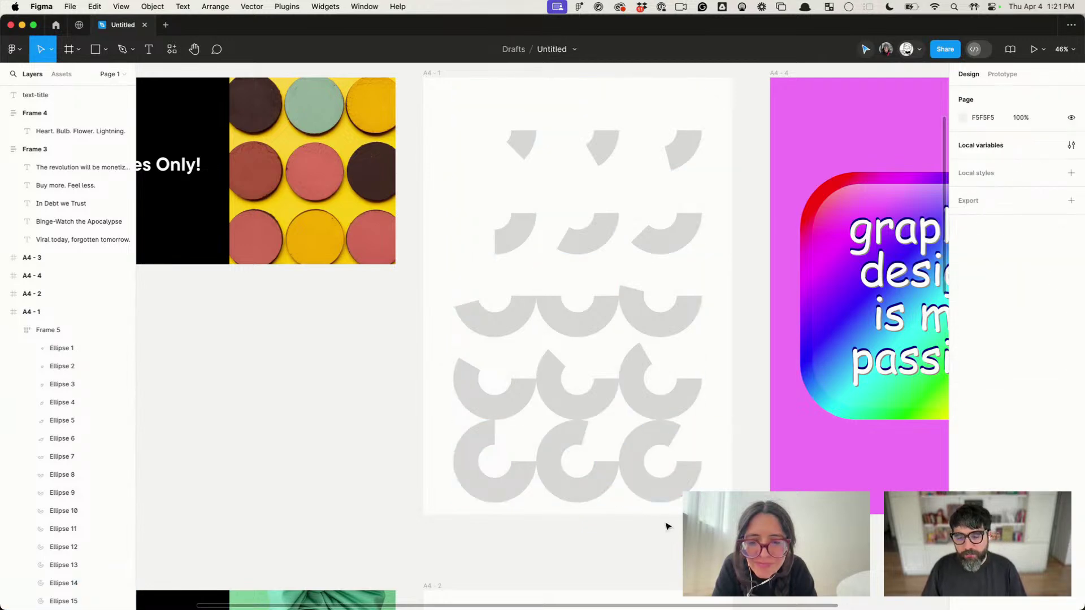
scroll(661, 528, "down", 5)
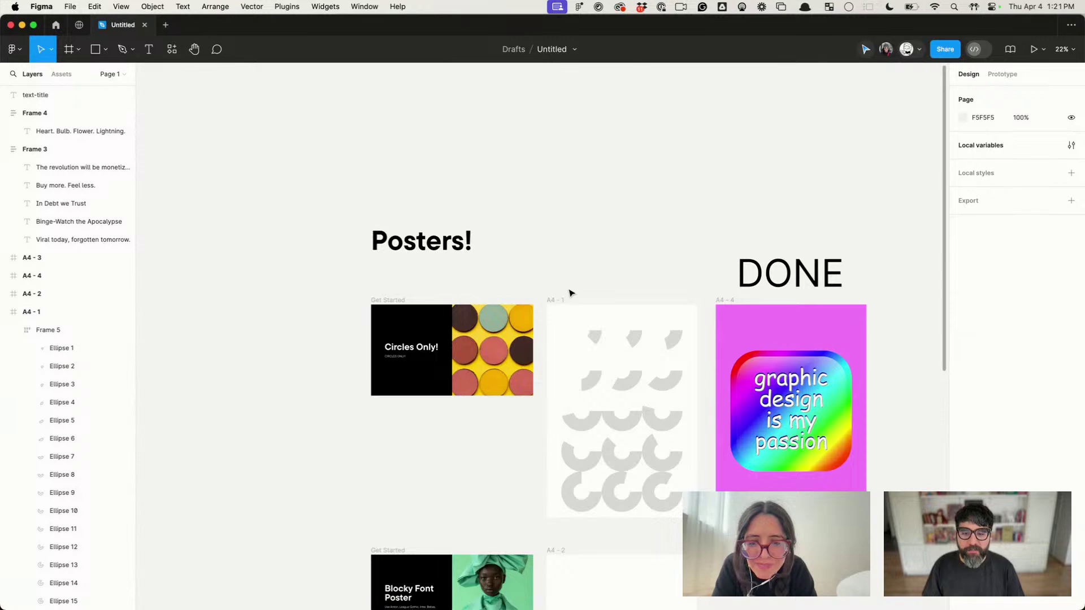
Step: Select every arc in the A4 - 1 grid and reduce their size to 232 × 232 so they wrap four per row
left_click(598, 367)
scroll(596, 345, "up", 2)
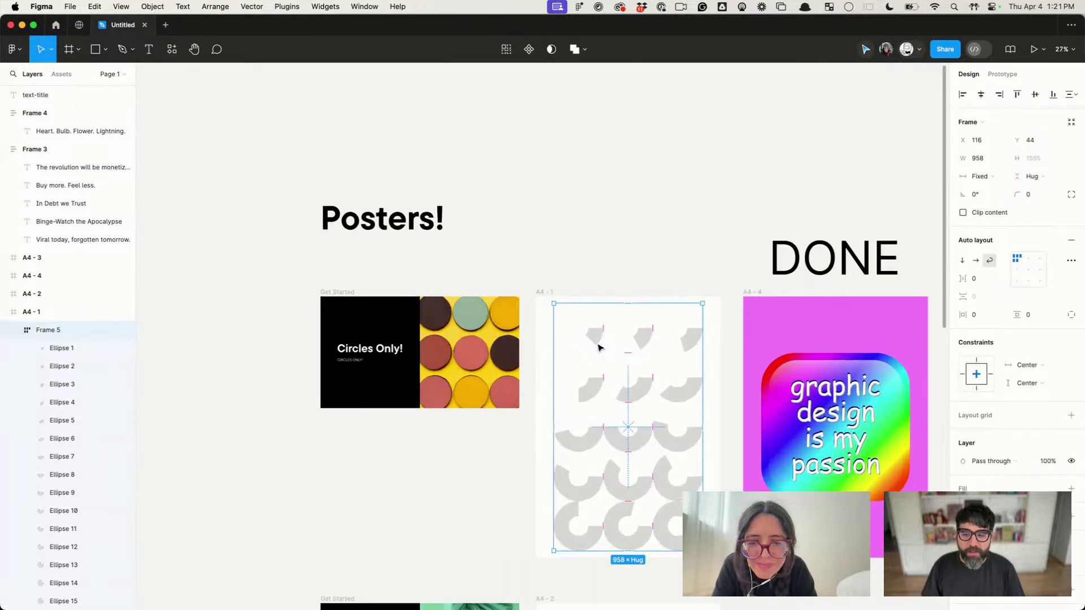
scroll(645, 400, "up", 3)
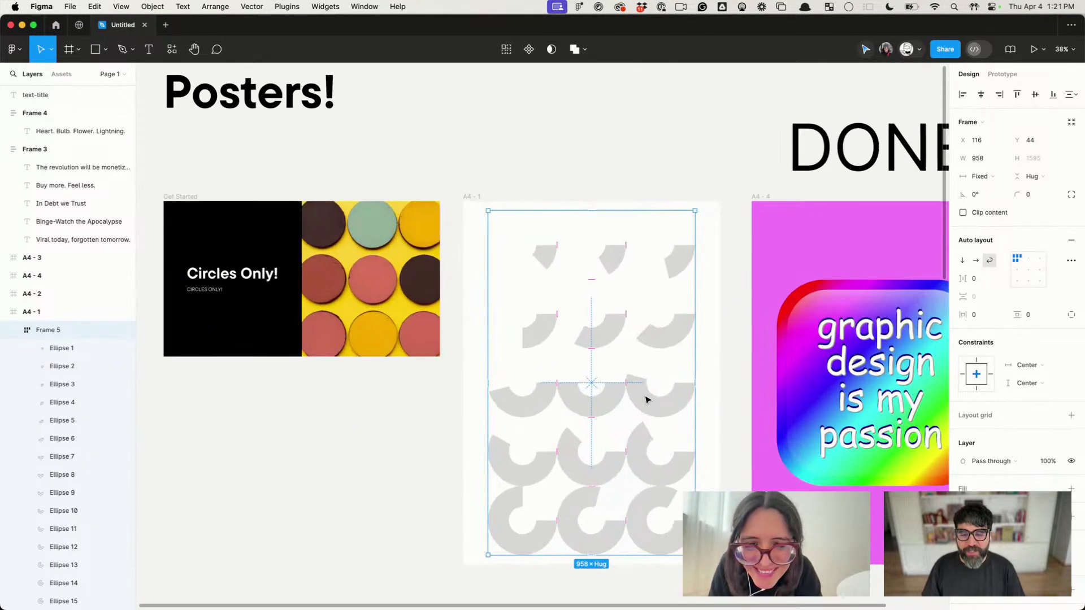
left_click(610, 269)
scroll(610, 269, "down", 2)
scroll(610, 269, "right", 2)
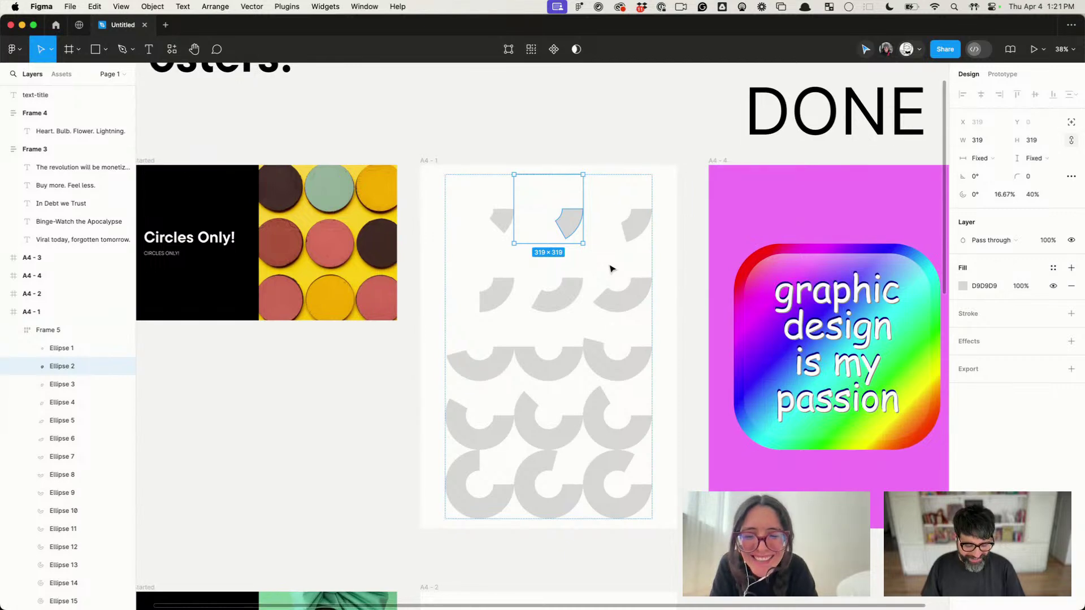
key("super+a")
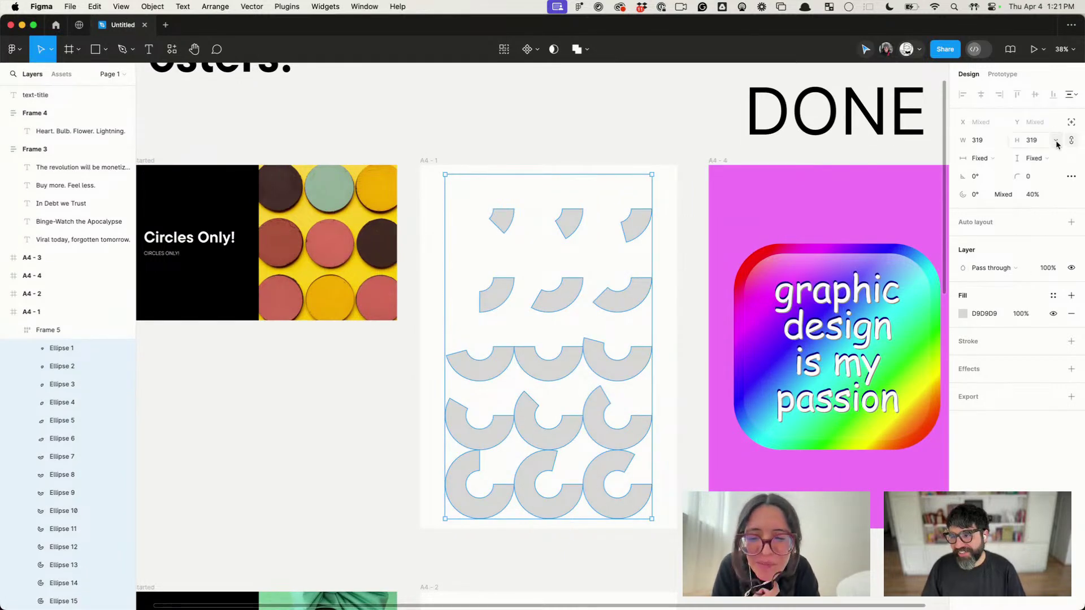
left_click(1056, 142)
left_click(1049, 143)
left_click(1044, 143)
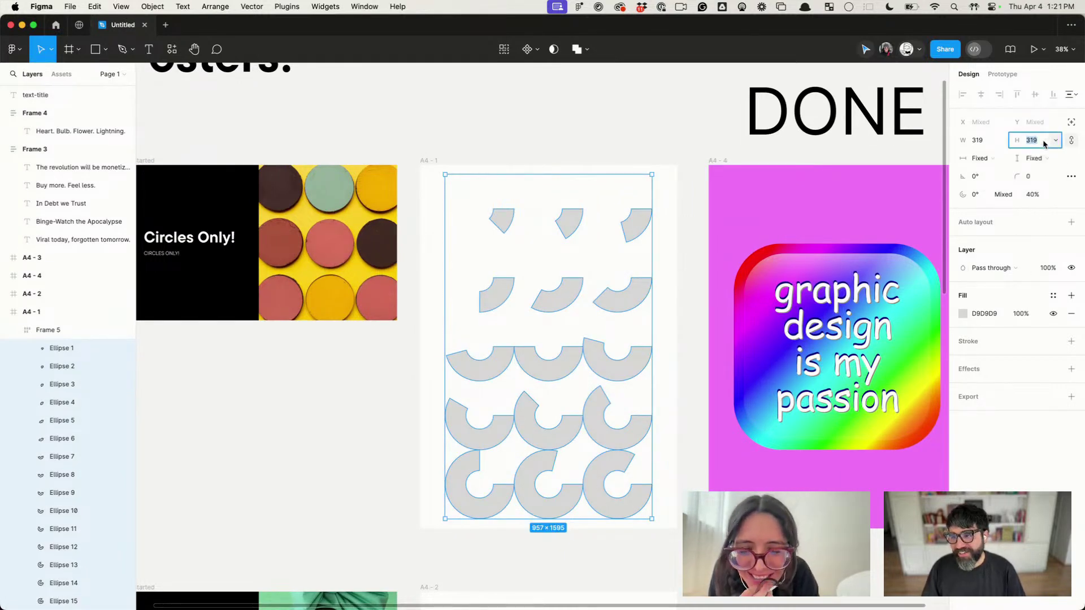
key("Up")
key("Down")
key("Down")
key("Down")
key("Down")
key("Down")
key("Down")
key("Down")
key("Down")
key("Down")
key("Down")
key("Down")
key("Down")
key("Down")
key("Down")
key("Down")
key("Down")
key("Down")
key("Down")
key("Down")
key("Down")
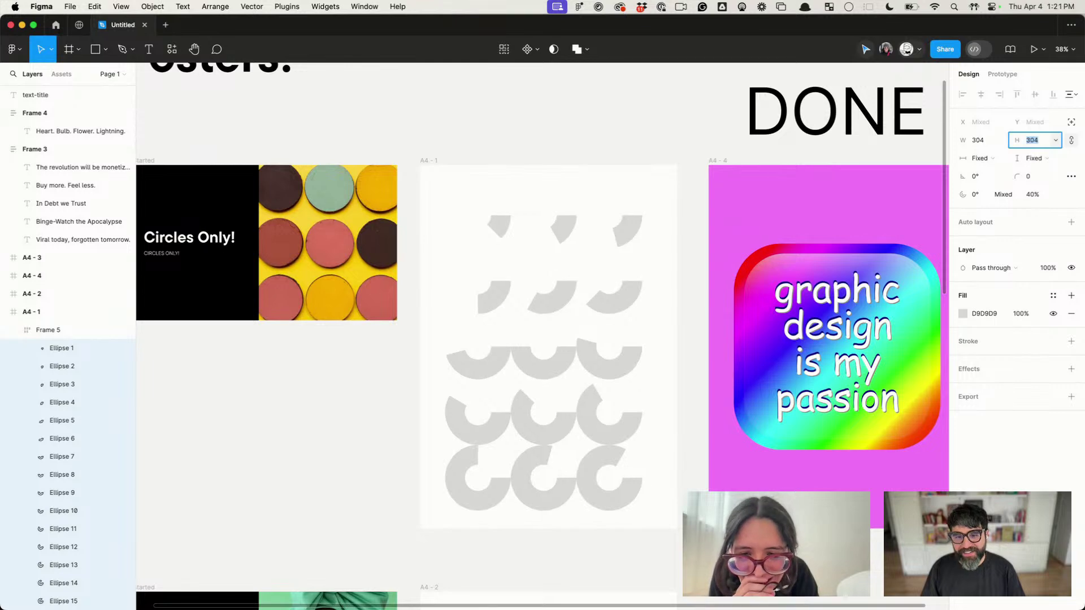
key("Down")
key("Down")
key("Down")
key("Down")
key("Down")
key("Down")
key("Down")
key("Down")
key("Down")
key("Down")
key("Down")
key("Down")
key("Down")
key("Down")
key("Down")
key("Down")
key("Down")
key("Down")
key("Down")
key("Down")
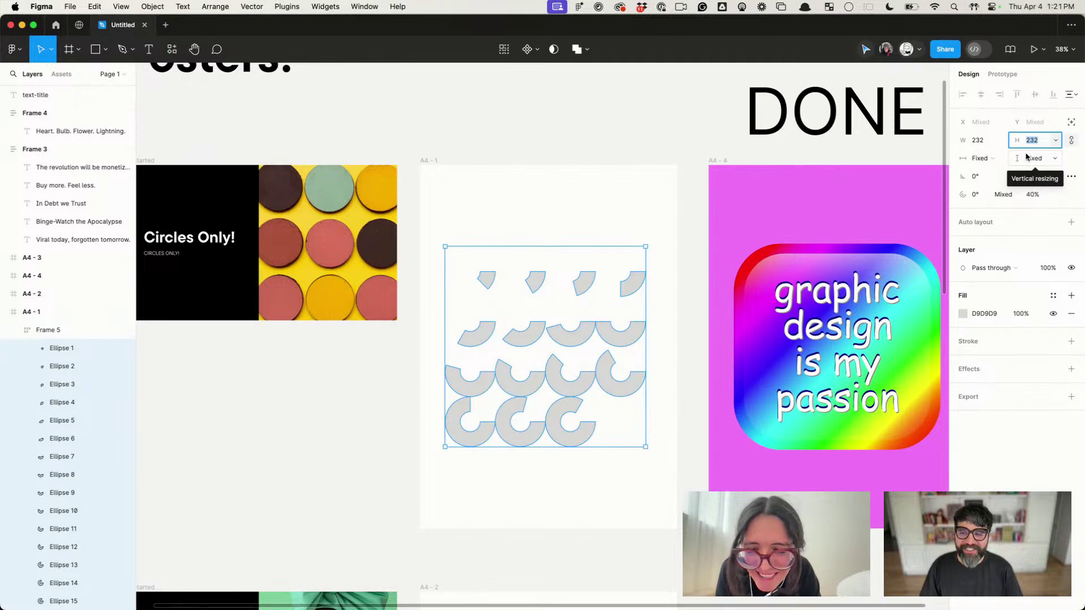
Step: Try slightly larger sizes for all the arcs, then bring them back to 232 × 232
key("Up")
key("Up")
key("Up")
key("Up")
key("Up")
key("Up")
key("Up")
key("Up")
key("Up")
key("Up")
key("Up")
key("Up")
key("Up")
key("Up")
key("Up")
key("Up")
key("Down")
key("Down")
key("Down")
key("Down")
key("Down")
key("Down")
key("Down")
key("Down")
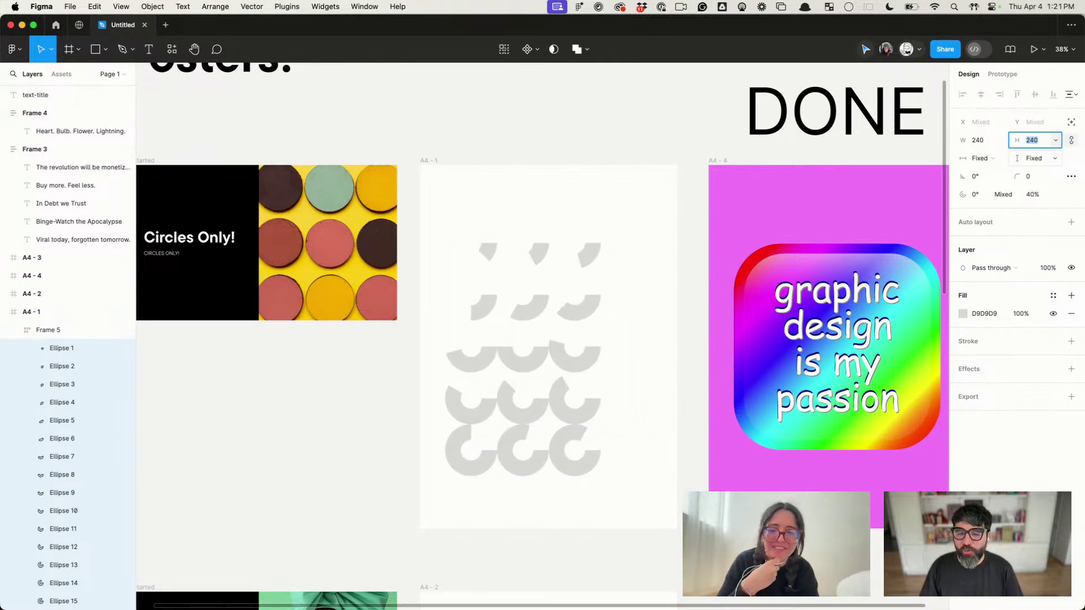
key("Down")
key("Down")
key("Down")
key("Down")
key("Down")
key("Down")
key("Down")
key("Down")
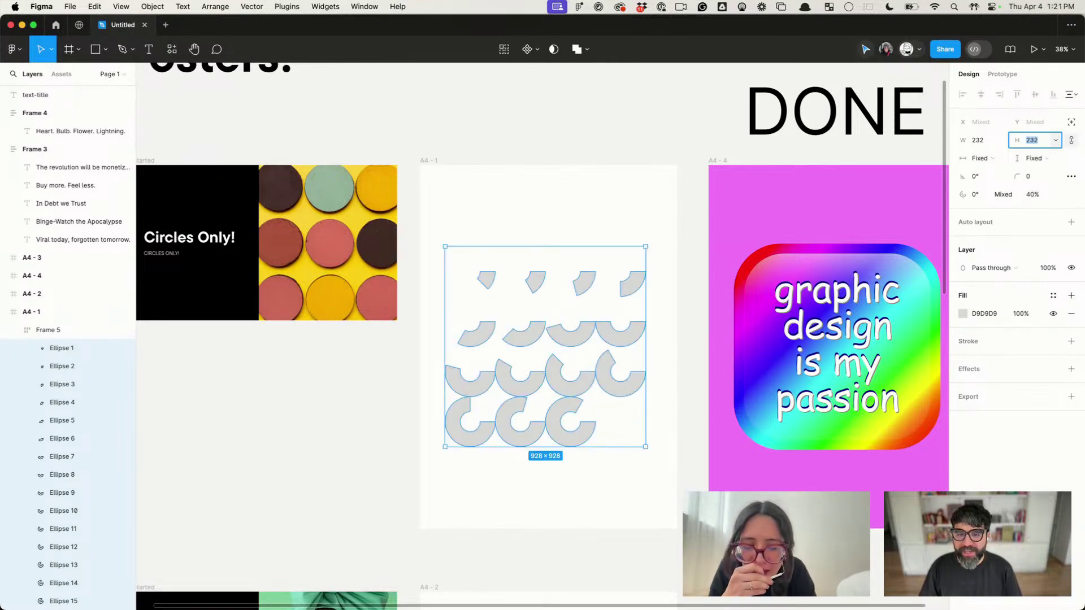
Step: Set the spacing between items in the arc grid's auto layout frame to 8
left_click(546, 174)
left_click(536, 290)
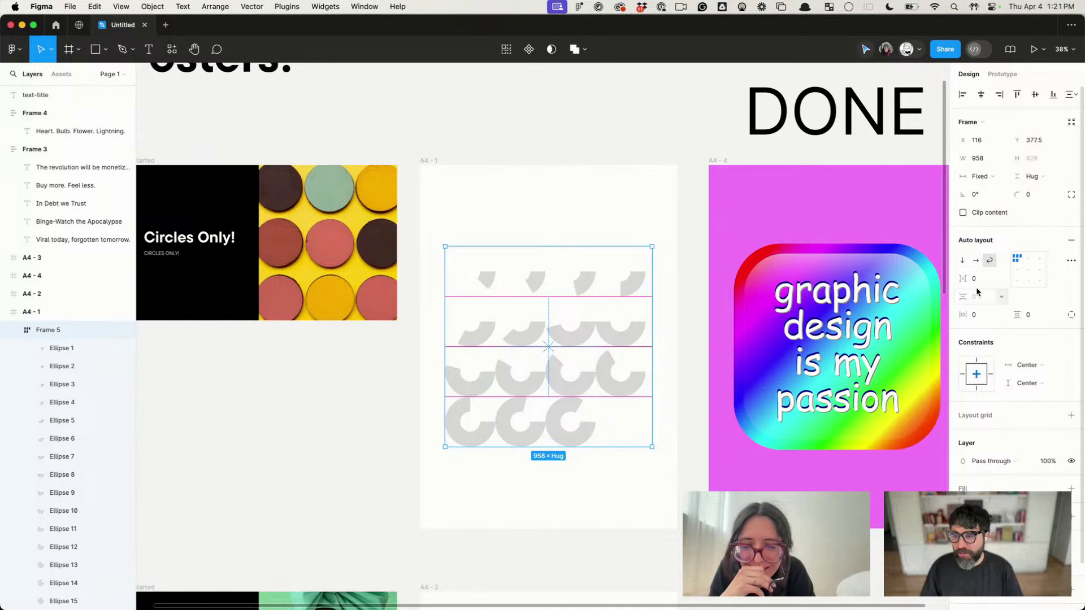
key("shift+Up")
key("shift+Up")
key("shift+Up")
key("shift+Up")
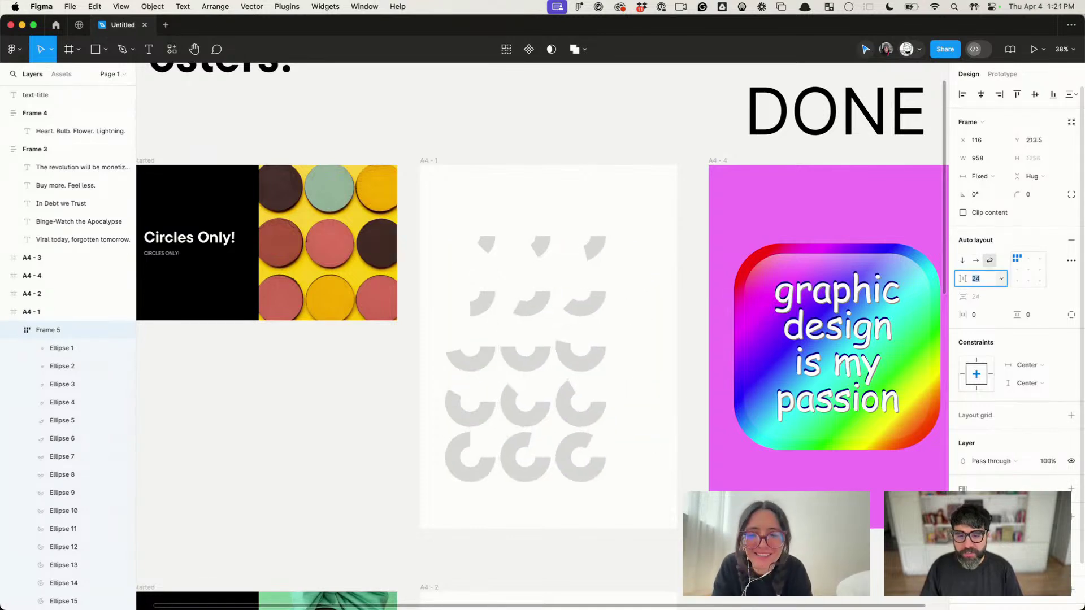
key("shift+Down")
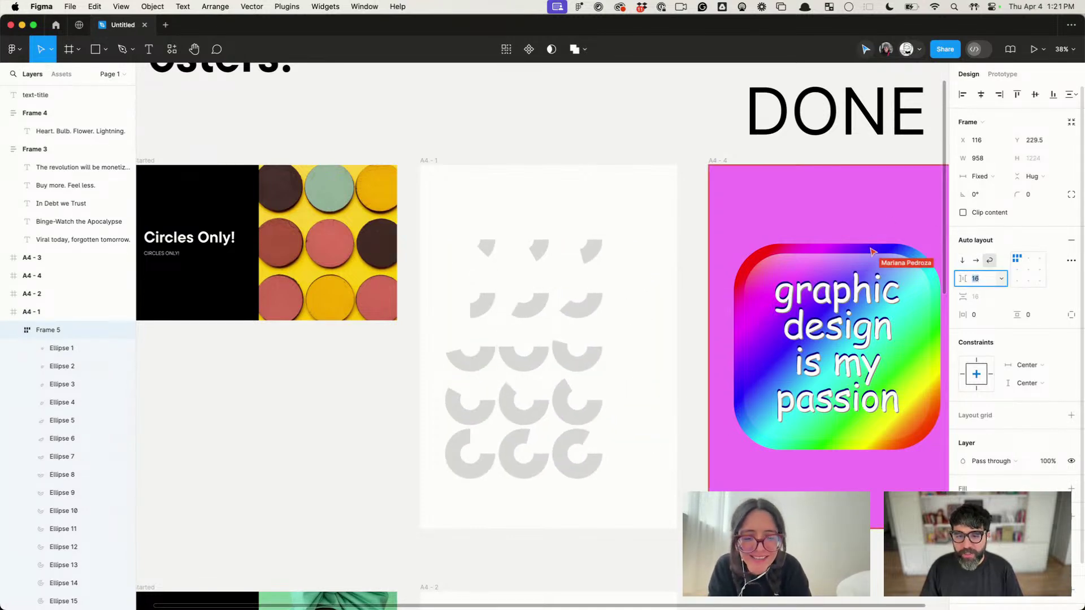
type("8")
key("Return")
Step: Duplicate the last arc twice in succession, extending the copies' sweeps to 87.5% and 91.67%
left_click(587, 440)
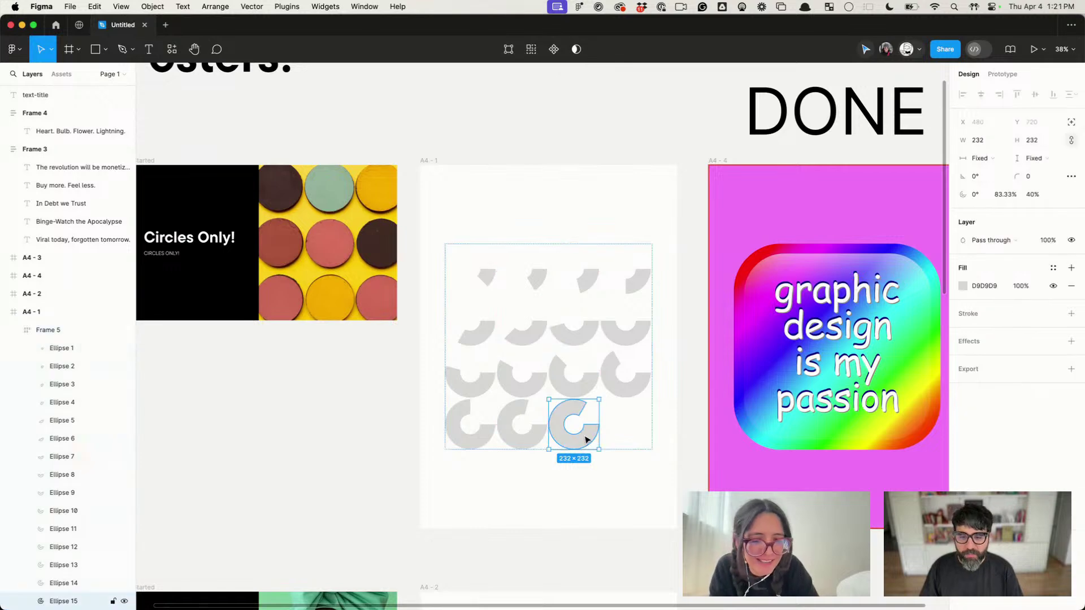
key("super+d")
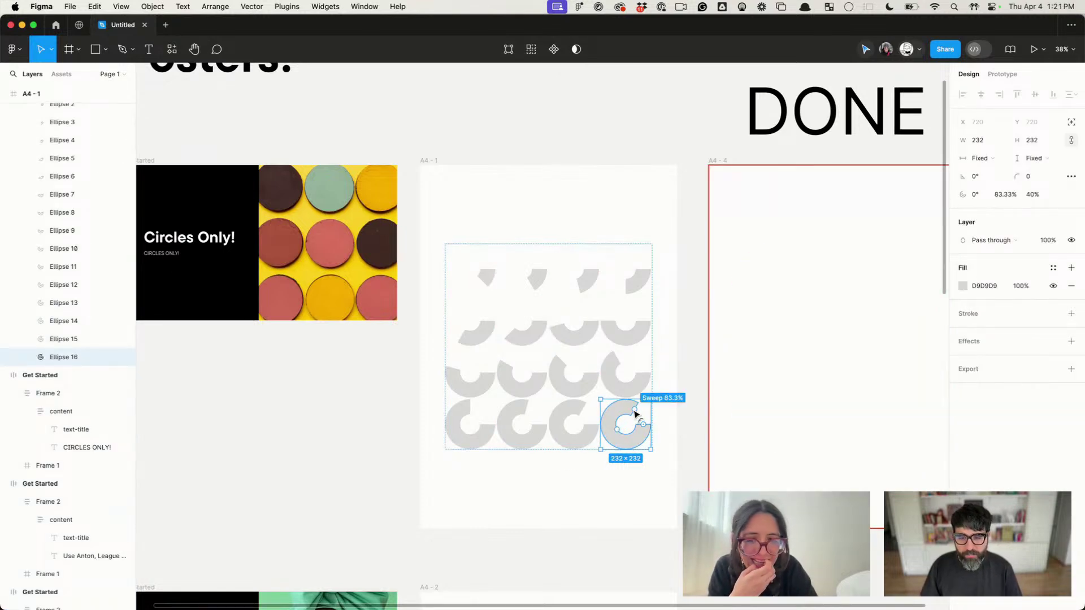
left_click_drag(635, 415, 638, 412)
left_click(624, 467)
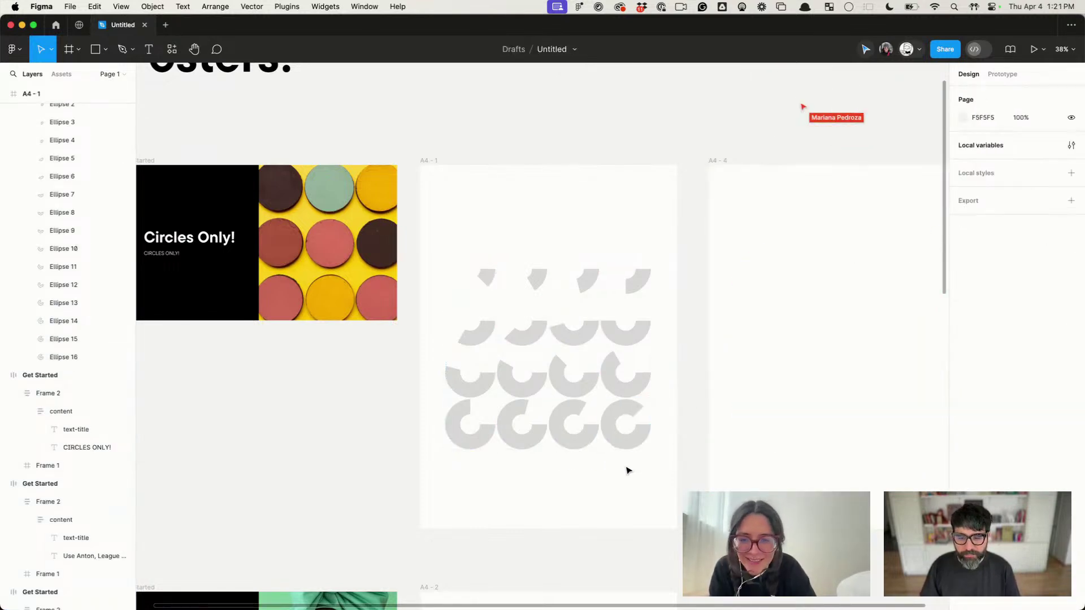
left_click(638, 447)
key("super+d")
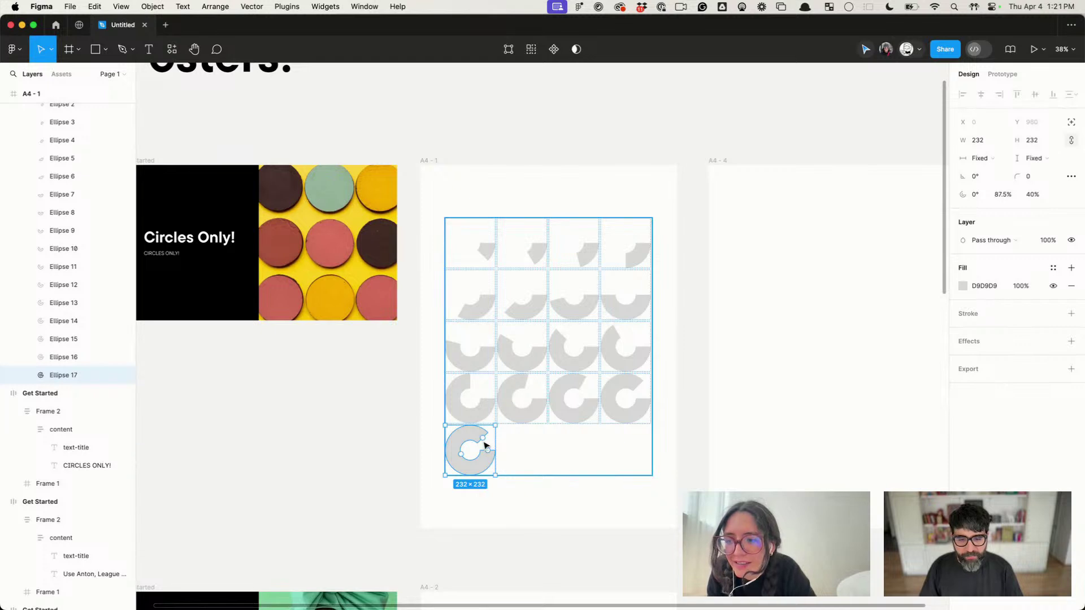
key("Escape")
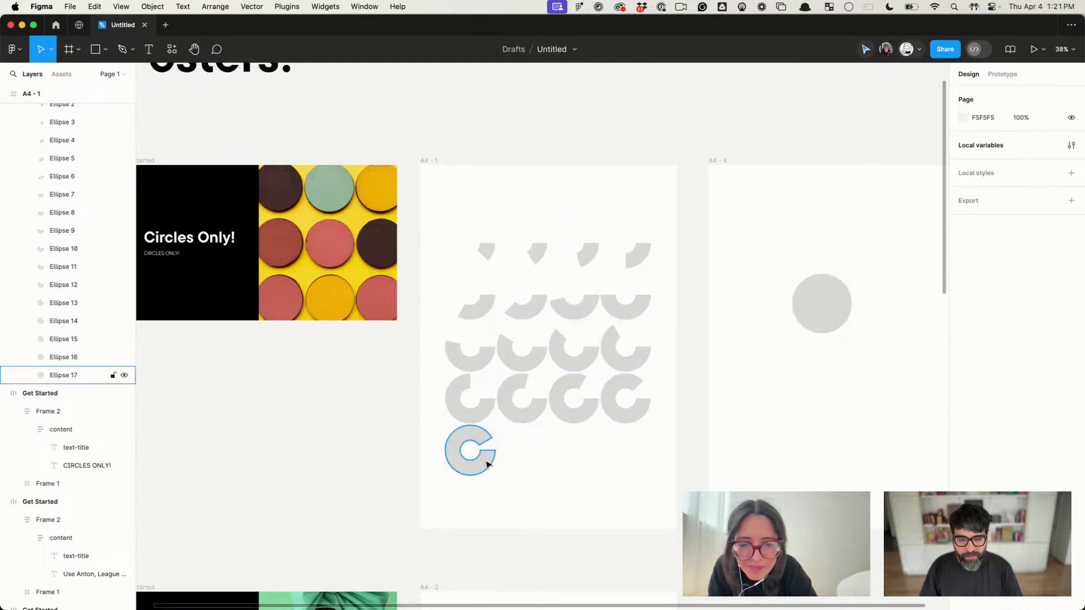
Step: Duplicate the newest arc twice more, extending the copies' sweeps to 95.83% and a full 100% ring
left_click(486, 464)
key("super+d")
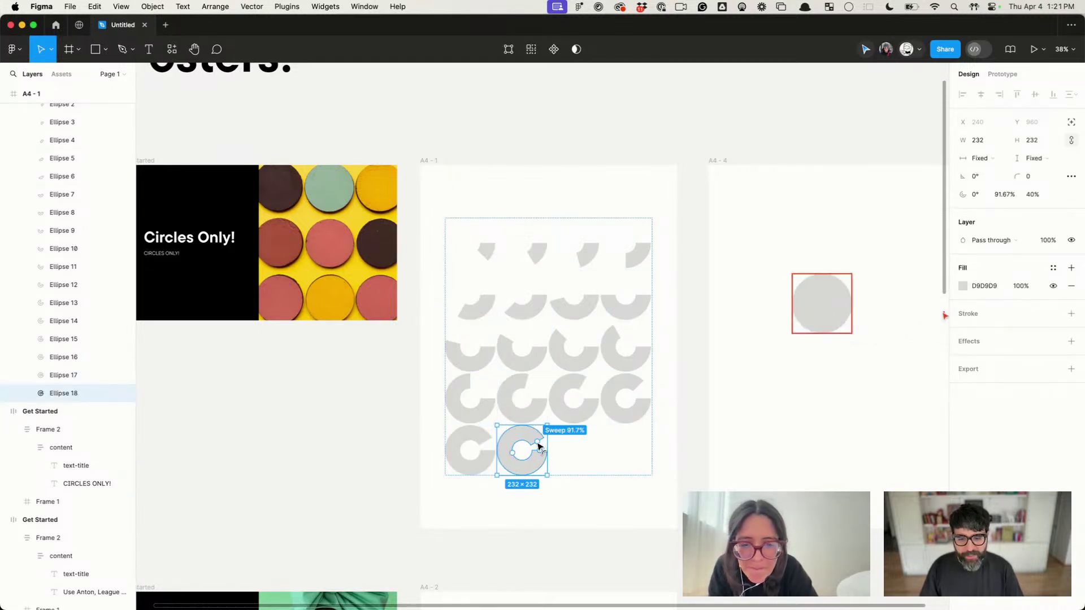
mouse_move(538, 446)
left_mouse_down()
mouse_move(545, 438)
mouse_move(542, 458)
left_mouse_up()
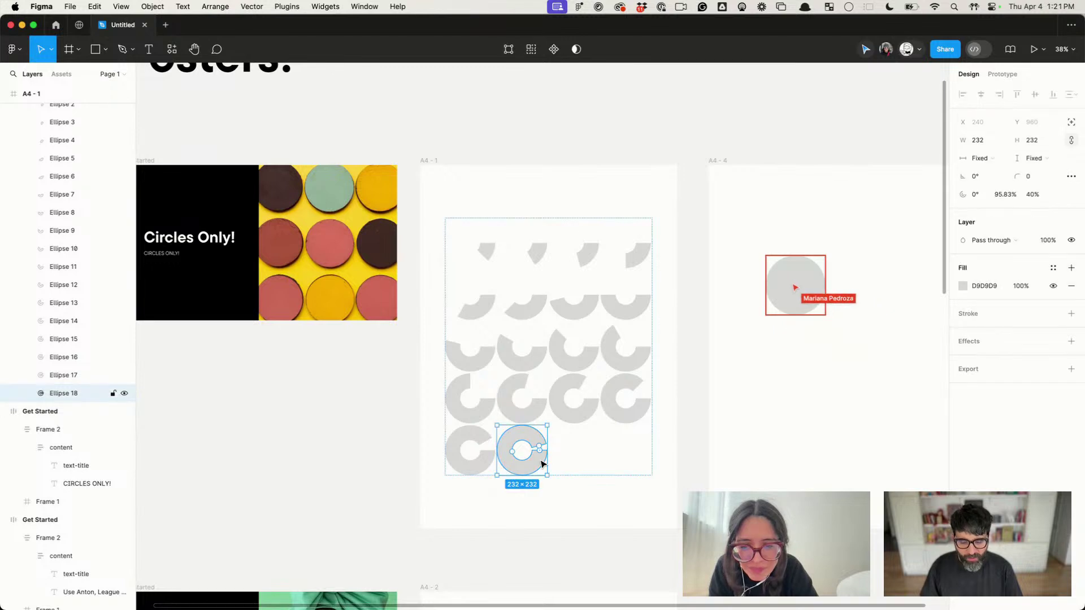
key("super+d")
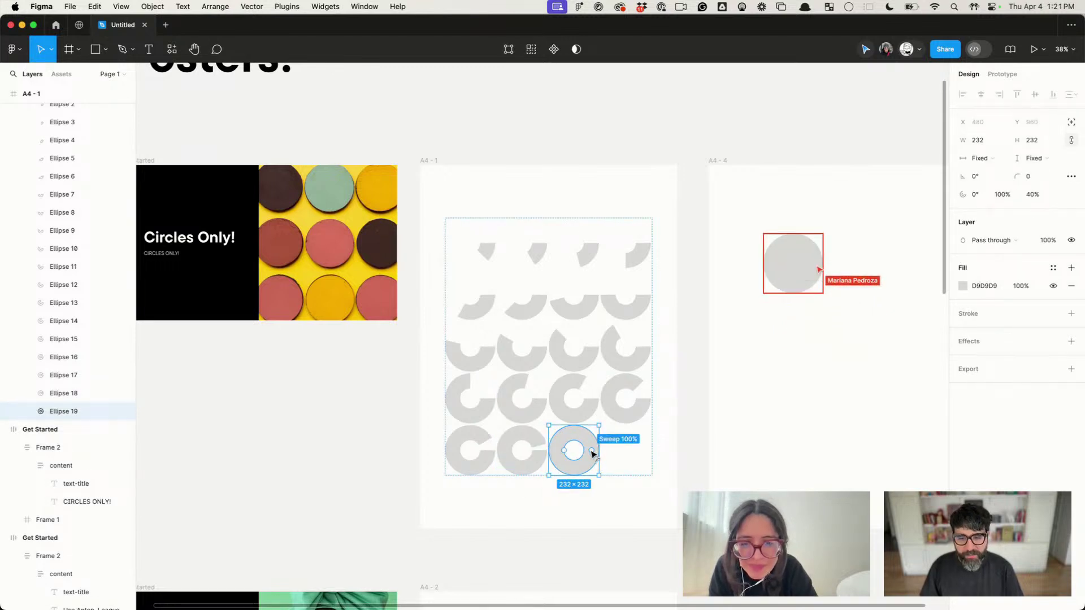
left_click(596, 523)
left_click(584, 432)
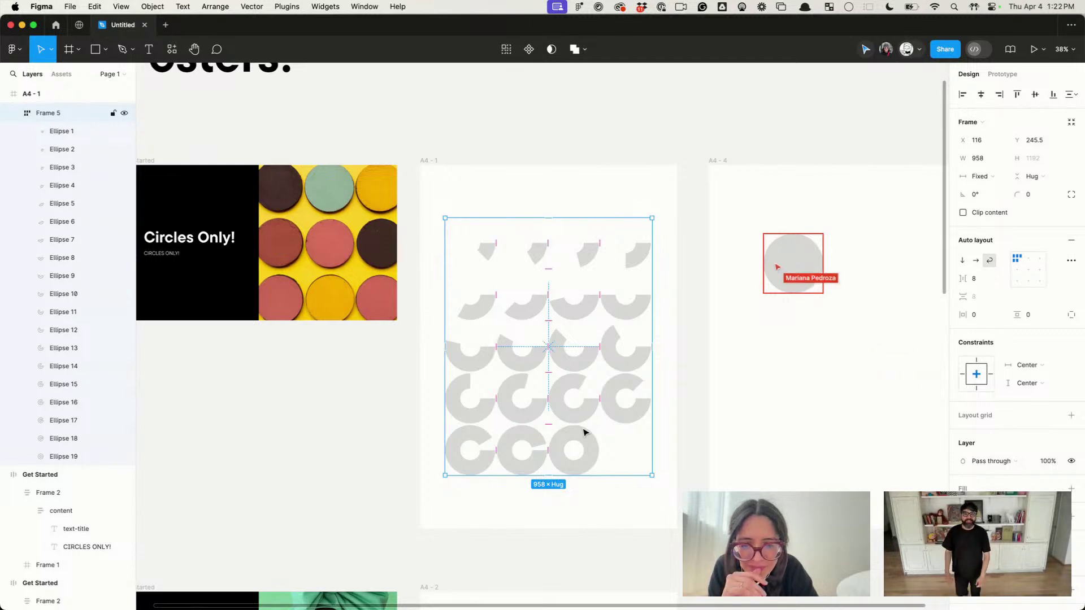
left_click(648, 519)
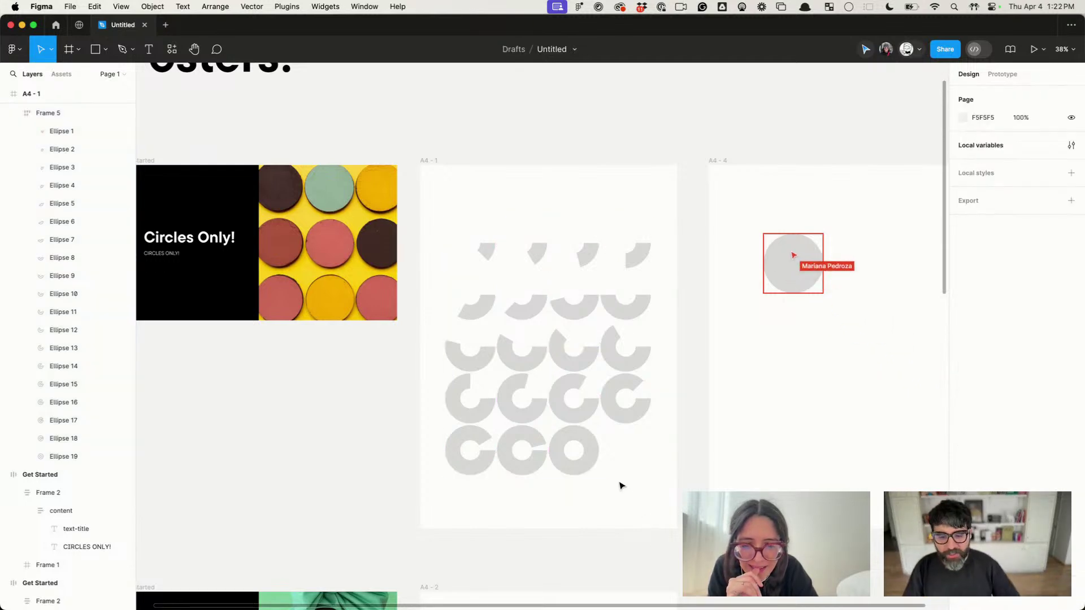
Step: Duplicate the full ring to fill the grid's last cell and group the copy on its own
scroll(593, 449, "up", 5)
scroll(593, 451, "up", 5)
left_click(581, 451)
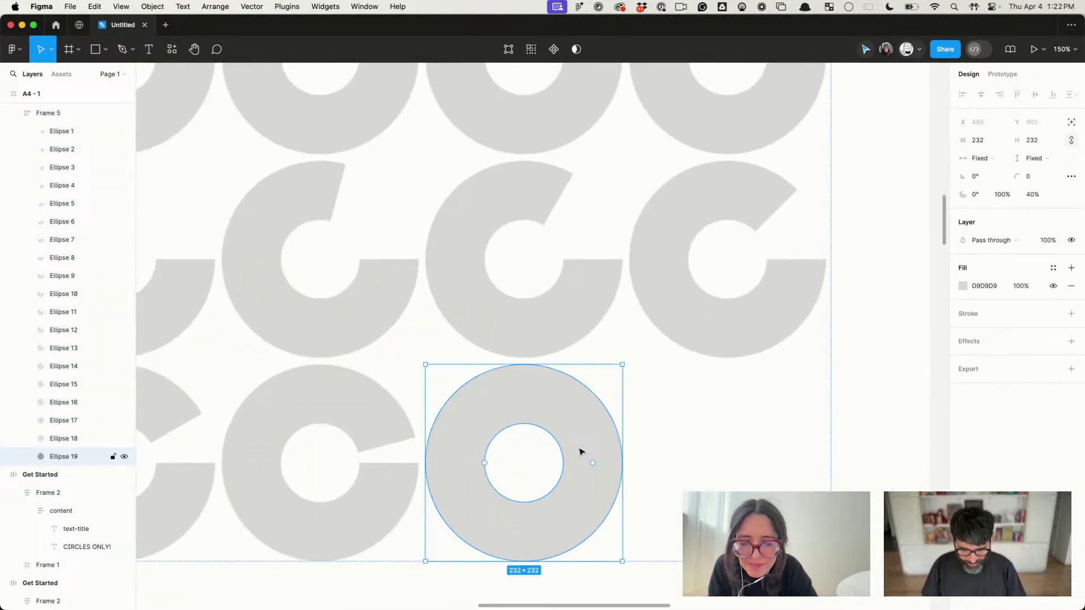
key("super+d")
scroll(729, 495, "up", 5)
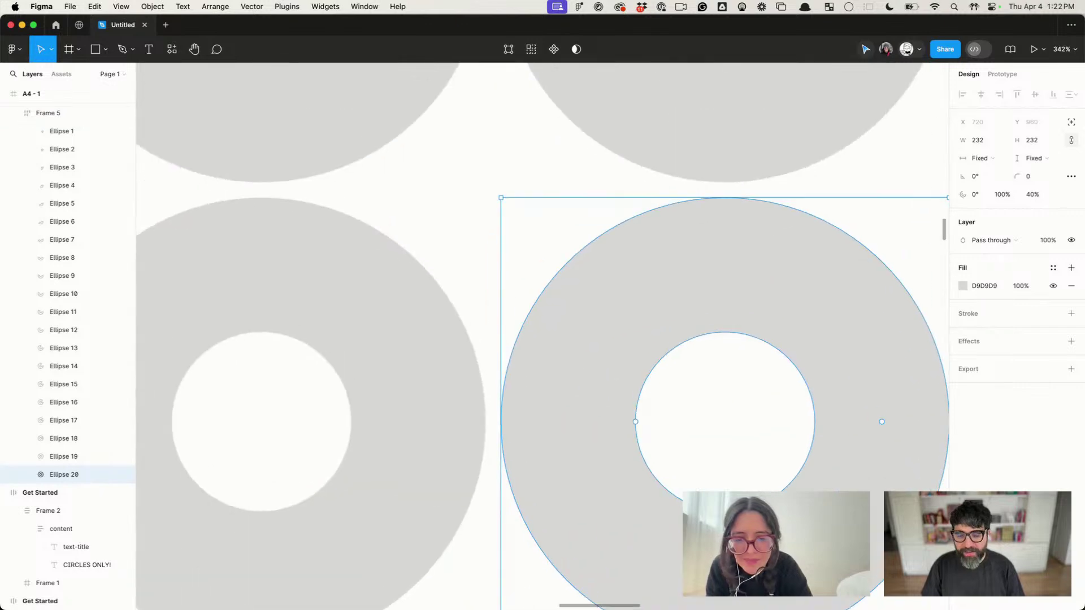
key("super+g")
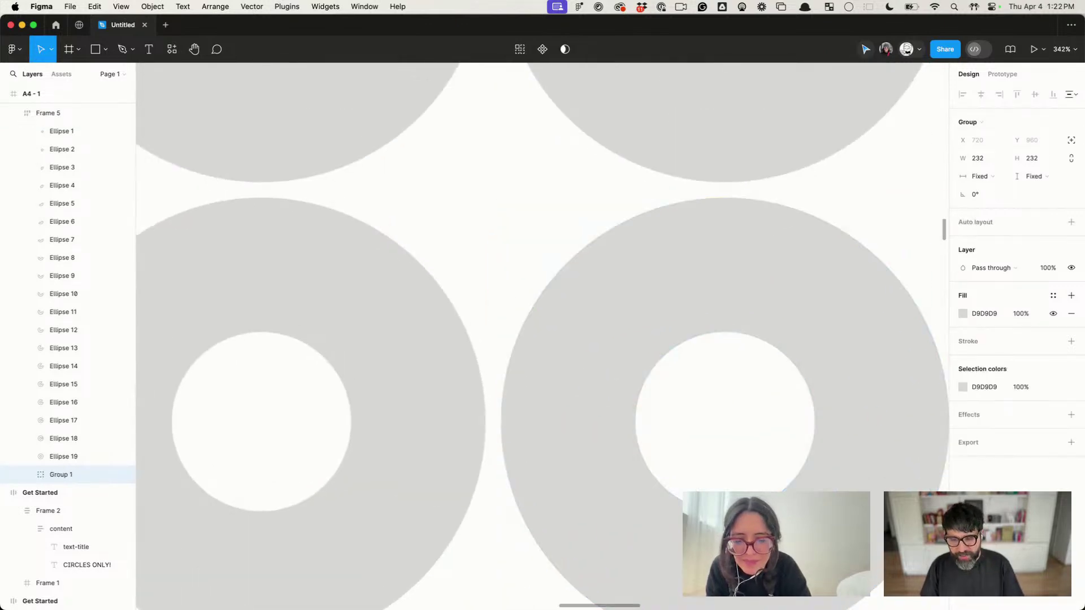
scroll(727, 450, "down", 5)
left_click(674, 590)
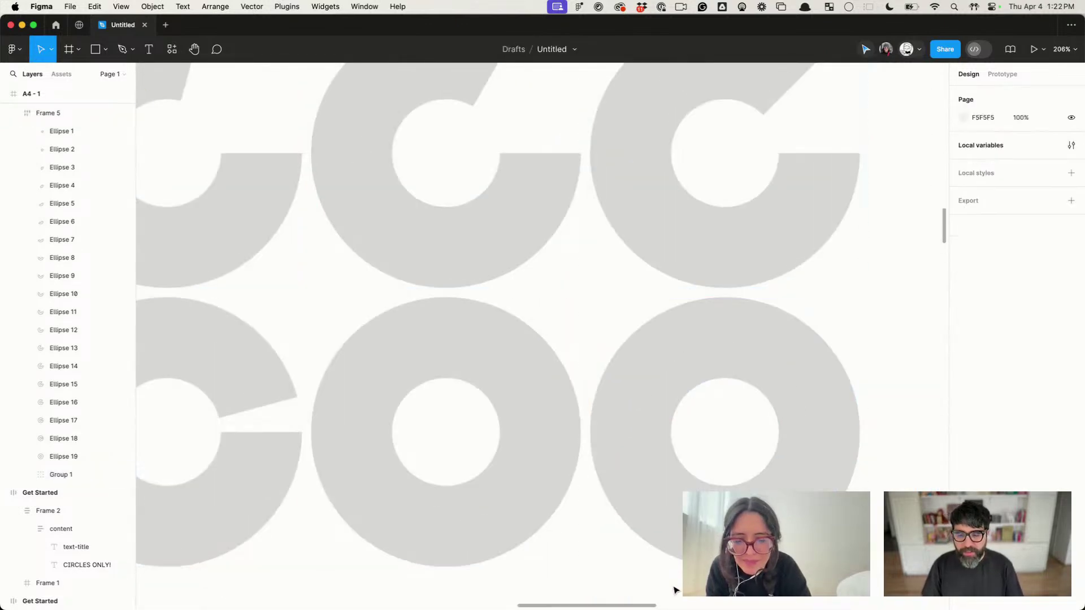
scroll(710, 469, "up", 3)
scroll(712, 469, "up", 2)
key("o")
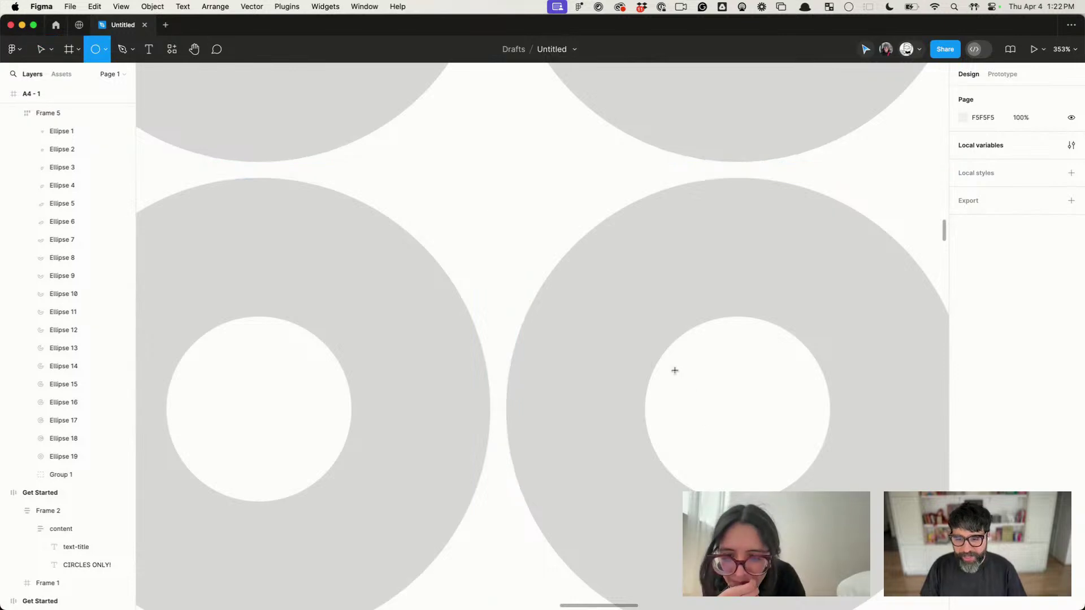
left_click_drag(675, 371, 712, 402)
scroll(712, 402, "down", 5)
key("BackSpace")
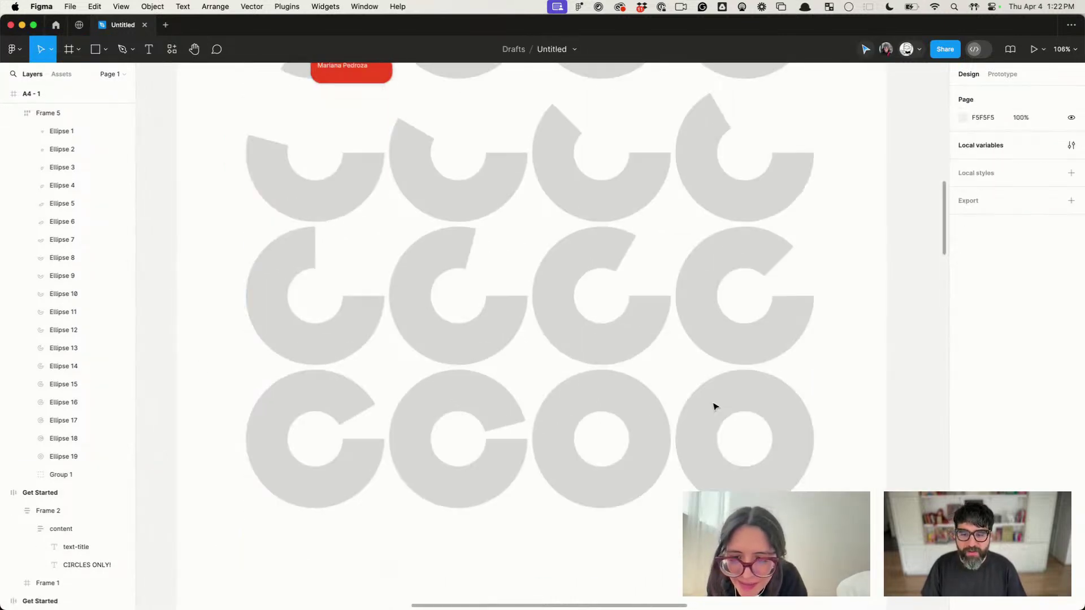
Step: Convert the group holding the last ring into a frame
scroll(735, 396, "up", 4)
left_click(729, 370)
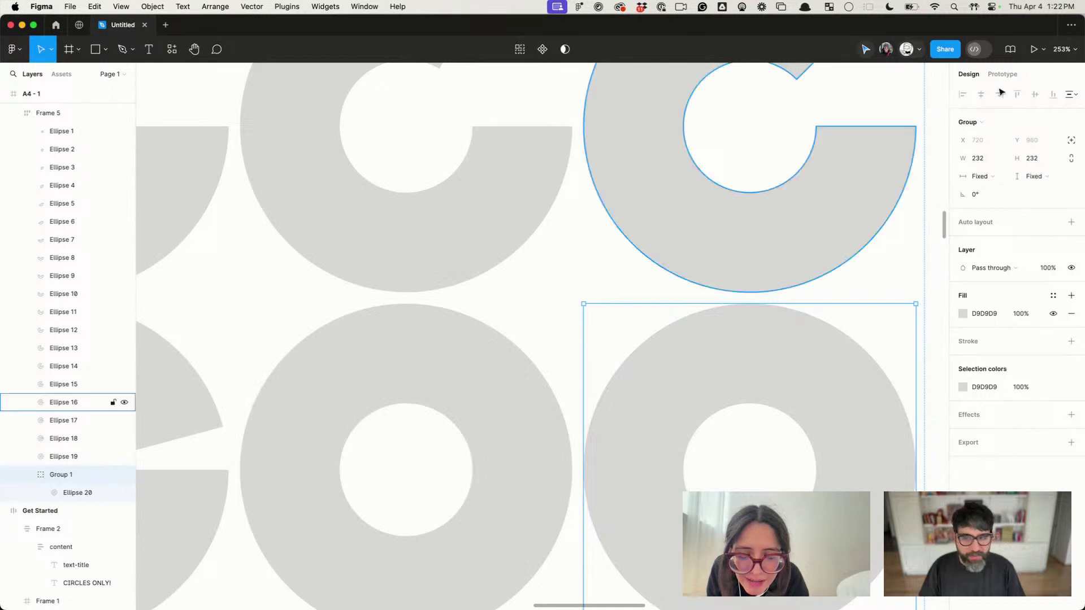
left_click(992, 126)
left_click(991, 105)
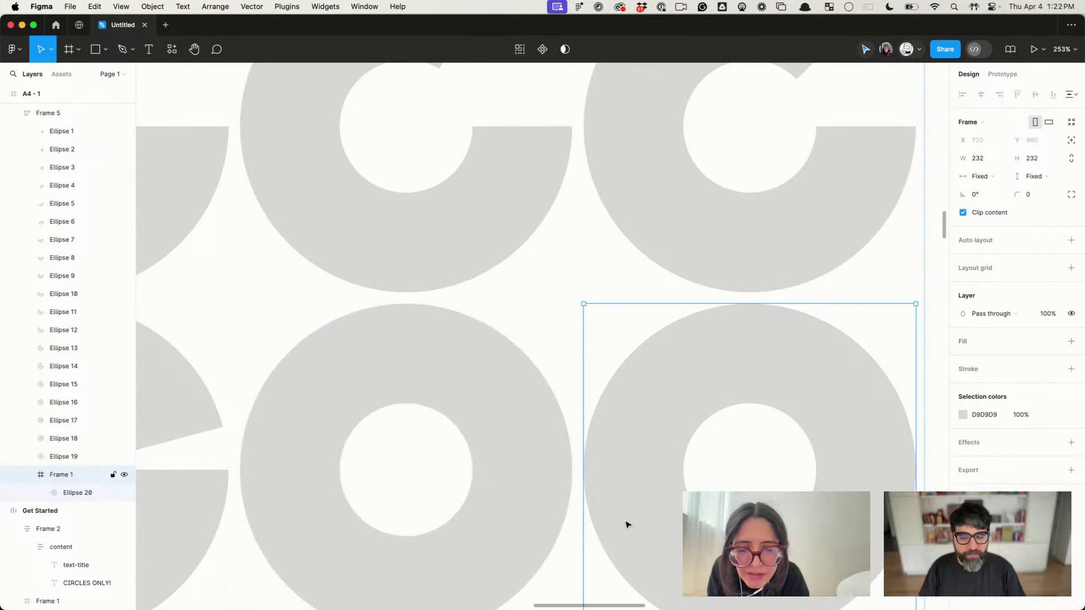
Step: Draw a 15 × 15 circle inside the last ring's hole and copy it to form two eyes with a third circle centred below them
key("o")
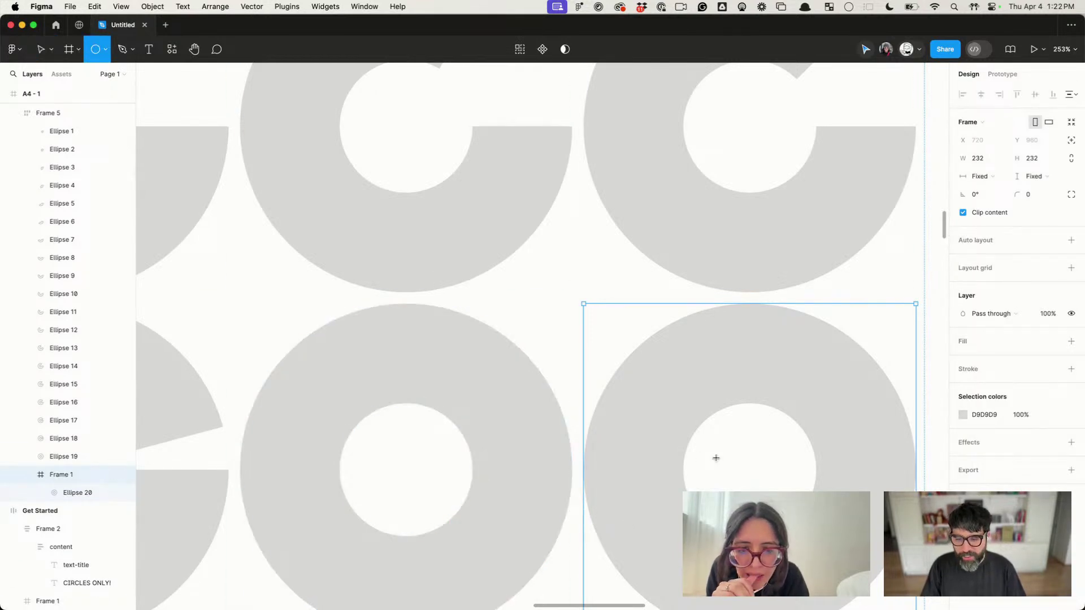
mouse_move(688, 449)
left_mouse_down()
mouse_move(723, 486)
mouse_move(710, 465)
mouse_move(787, 460)
mouse_move(742, 491)
left_mouse_up()
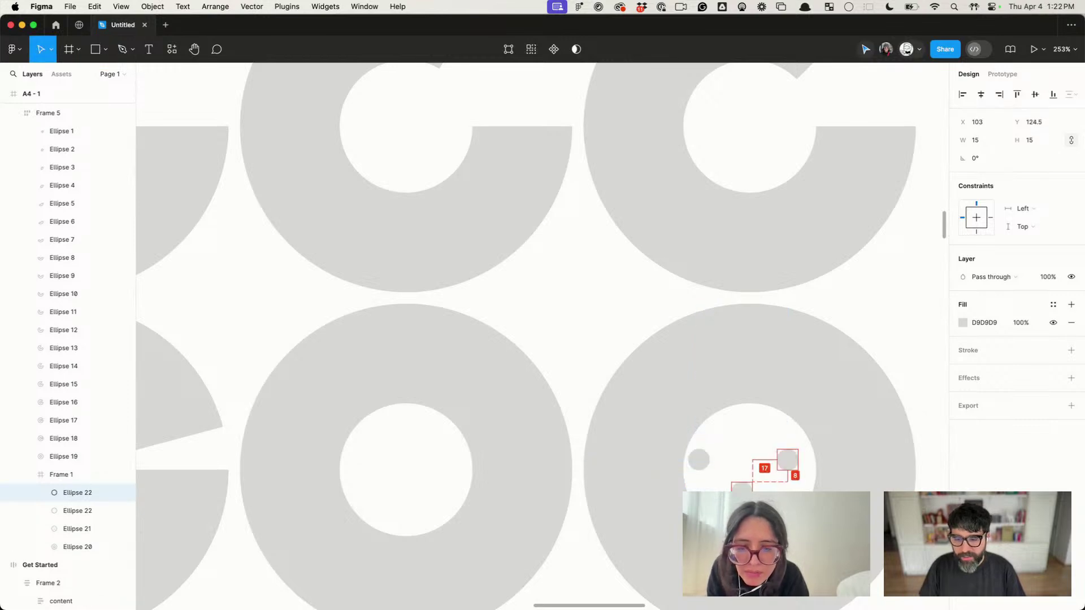
scroll(755, 488, "up", 5)
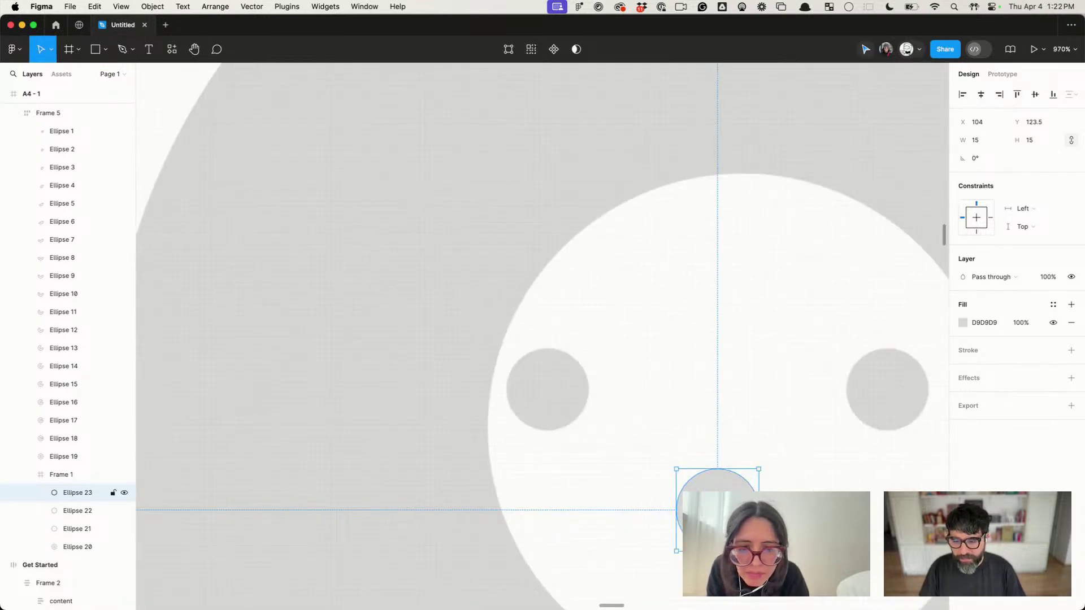
Step: Cut the circle below the eyes to a 50% sweep, leaving its lower half as a smiling mouth
left_click_drag(753, 509, 665, 526)
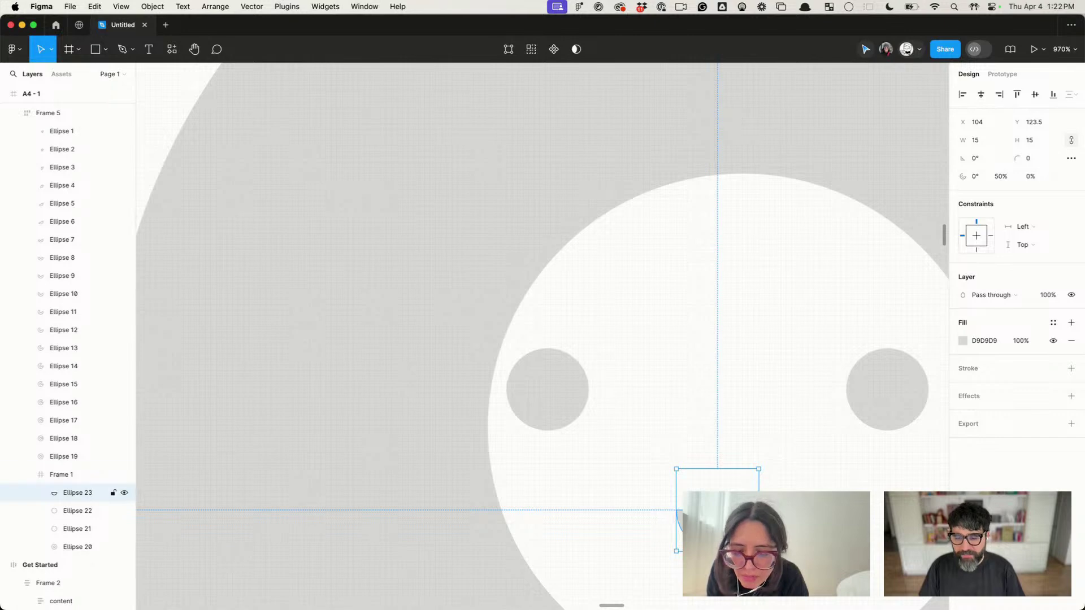
scroll(742, 512, "down", 3)
key("Escape")
left_click(741, 512)
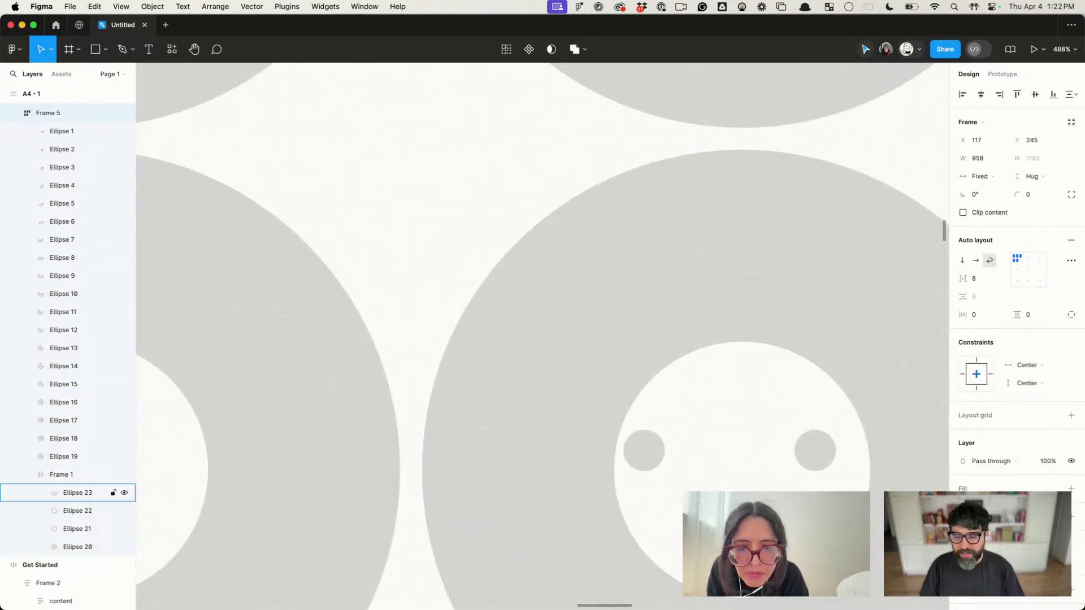
Step: Group the two eye circles inside the last ring and centre the group horizontally in its frame
scroll(720, 527, "down", 2)
key("Escape")
double_click(723, 524)
double_click(723, 525)
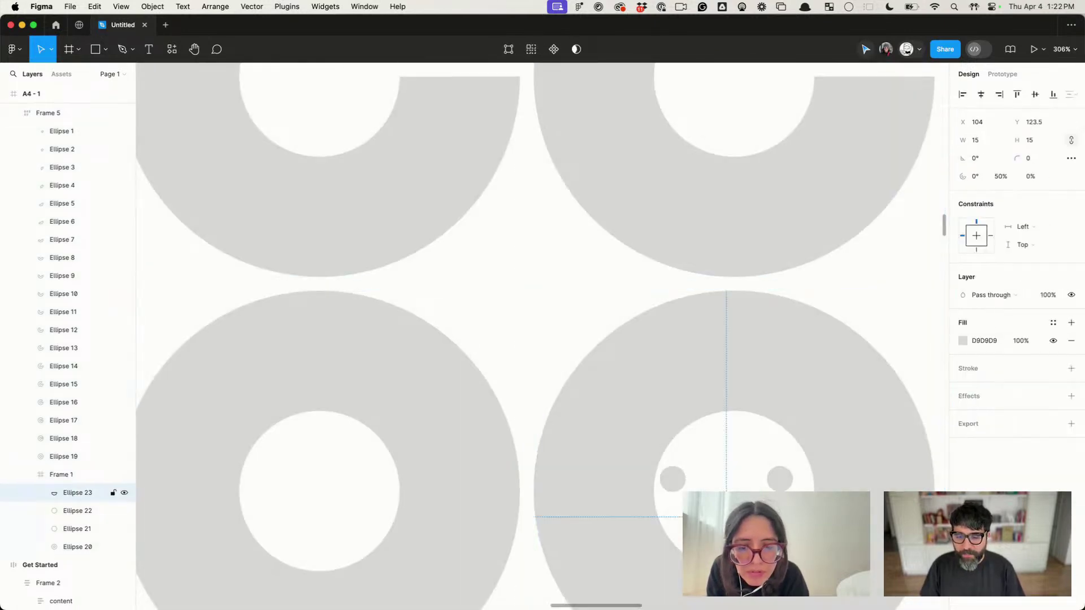
left_click(779, 479)
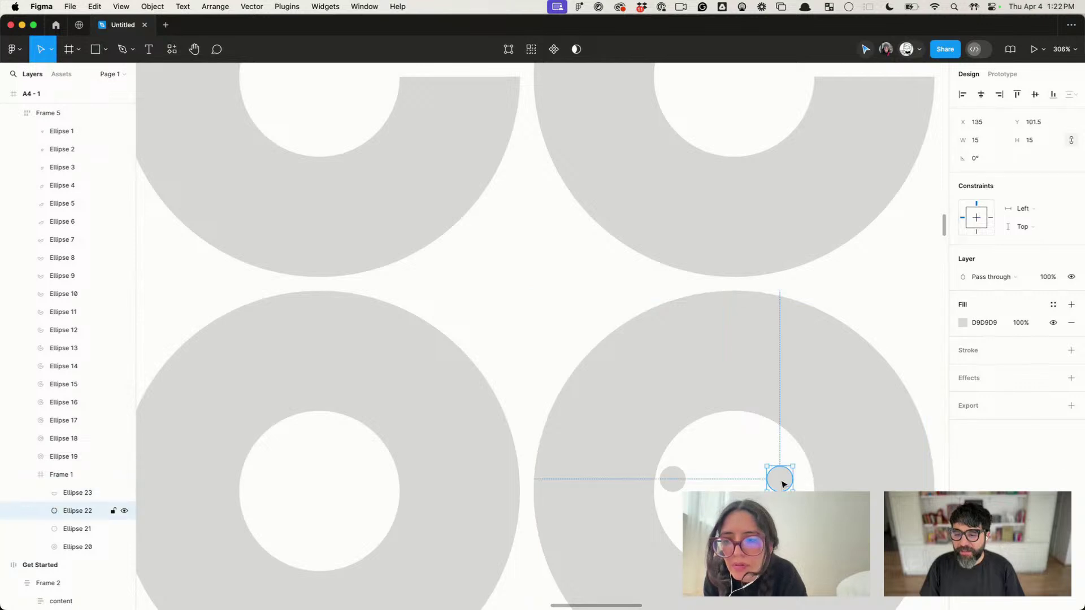
left_click(672, 486, "shift")
key("super+g")
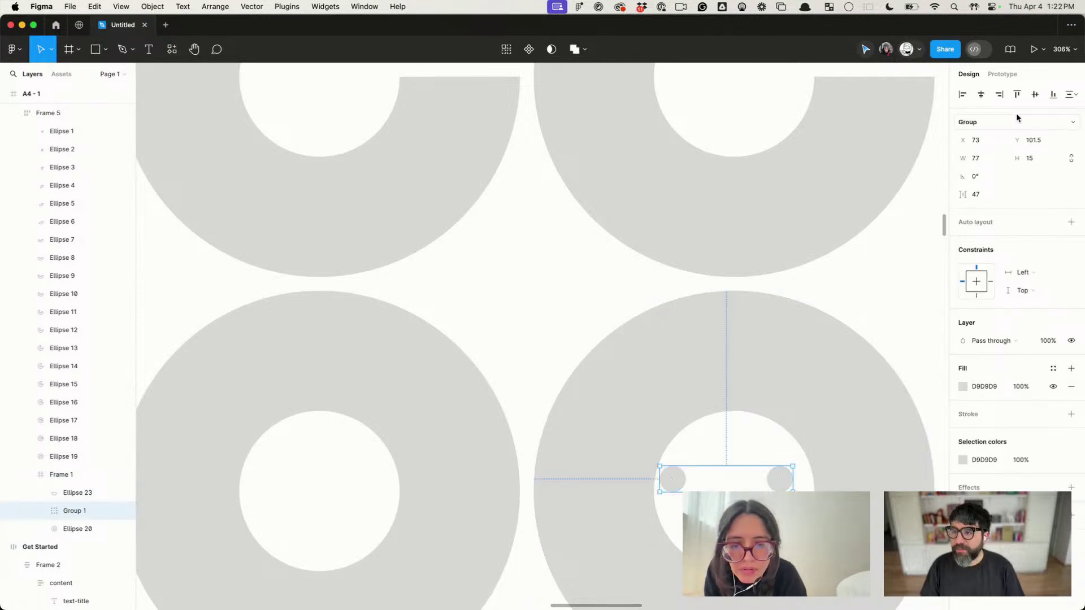
left_click(980, 95)
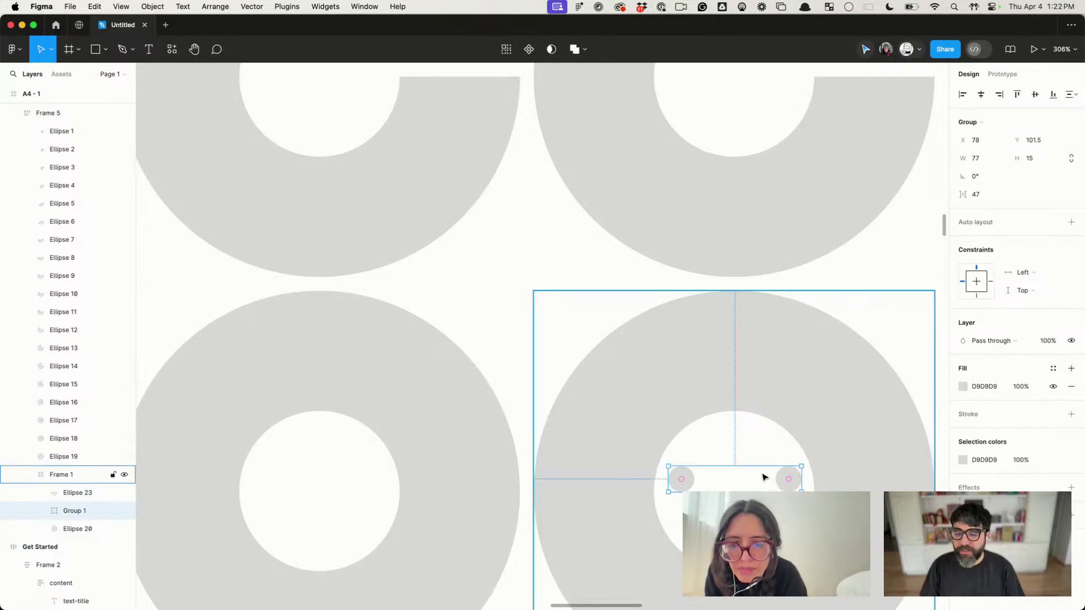
Step: Enlarge the half-circle mouth to 23 × 23 and centre it horizontally in the last ring's frame
left_click(735, 516)
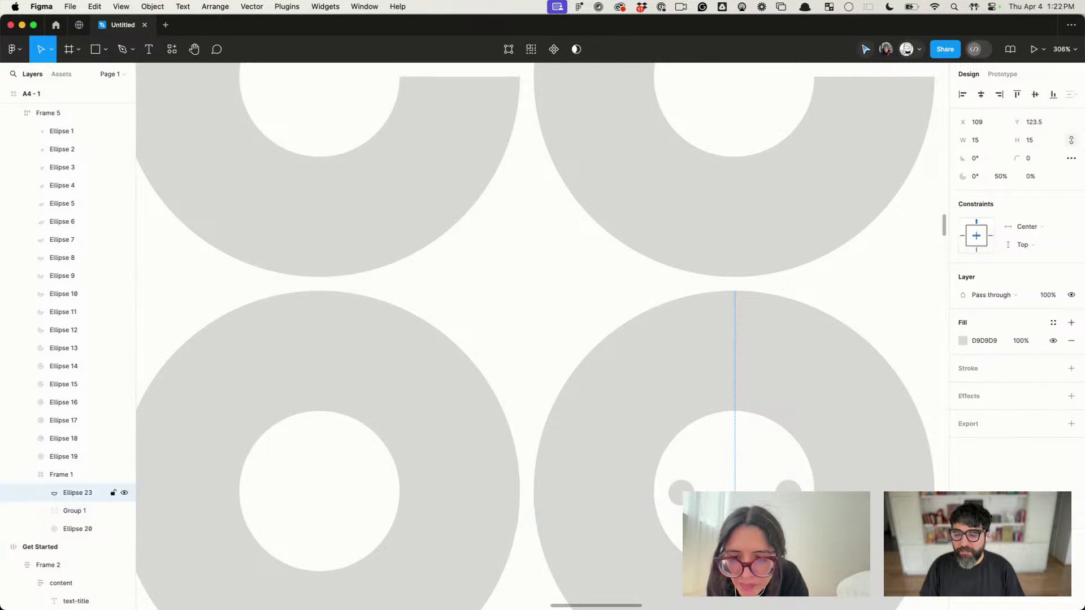
scroll(741, 518, "up", 5)
left_click_drag(756, 489, 778, 468)
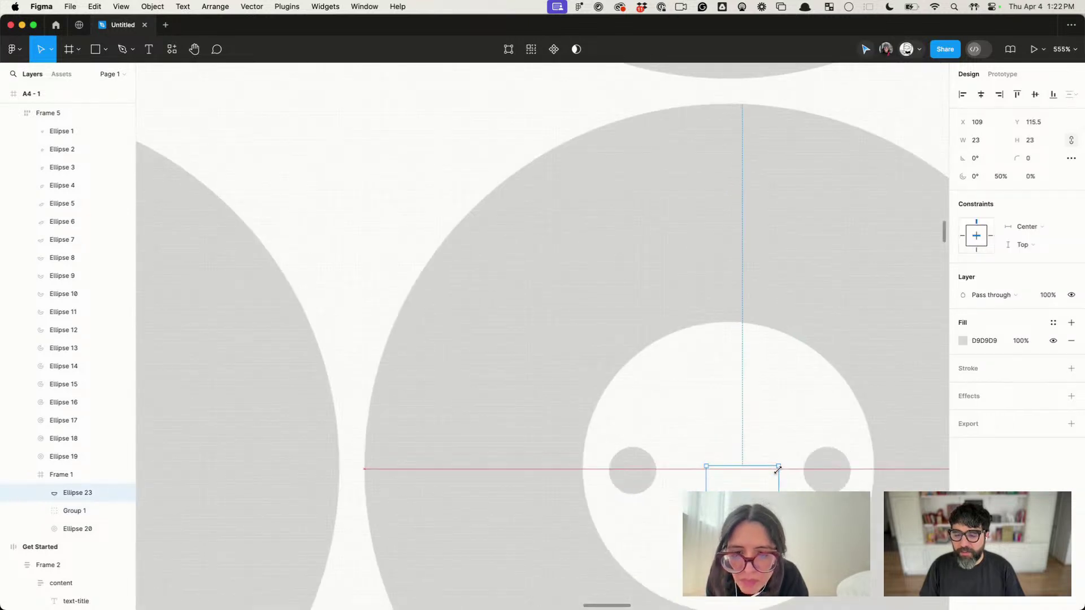
left_click(983, 99)
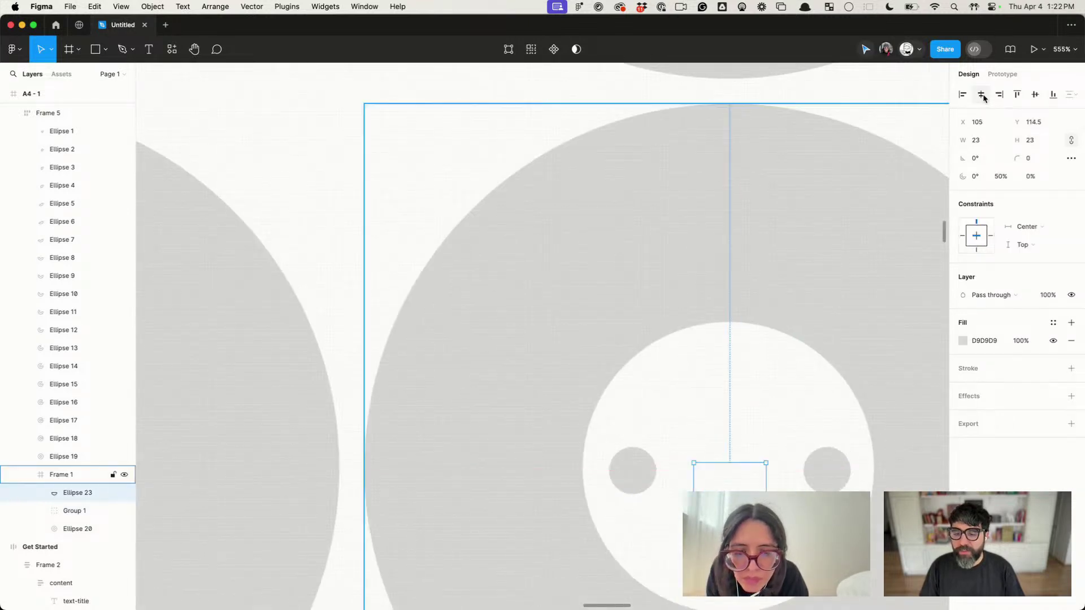
scroll(782, 305, "down", 10)
key("Escape")
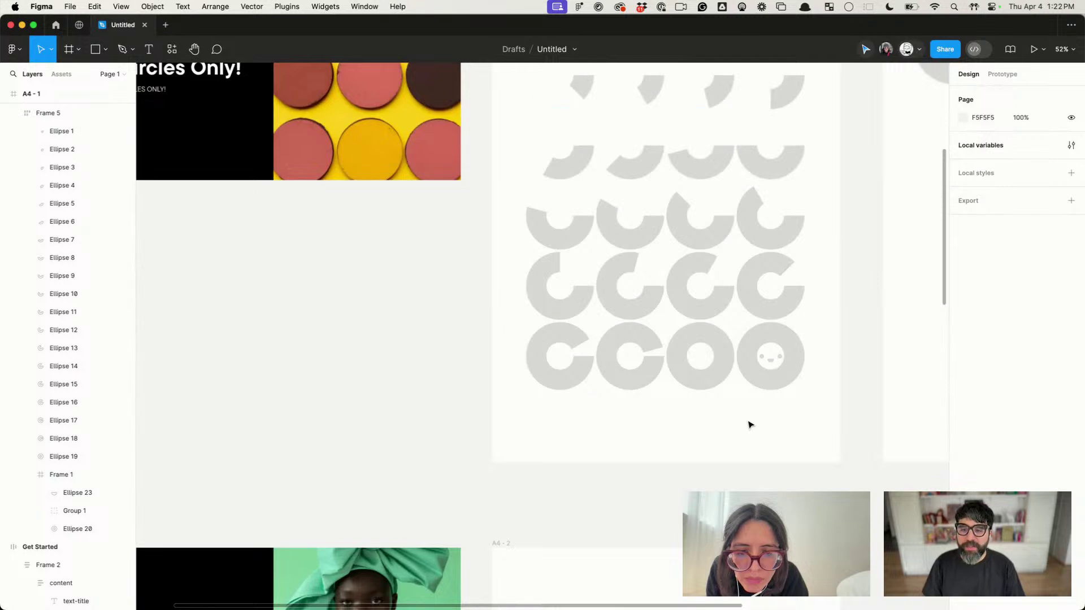
Step: Stretch the ring grid's frame to a height of 1397 and set its vertical gap to Auto
scroll(750, 424, "up", 5)
left_click(737, 405)
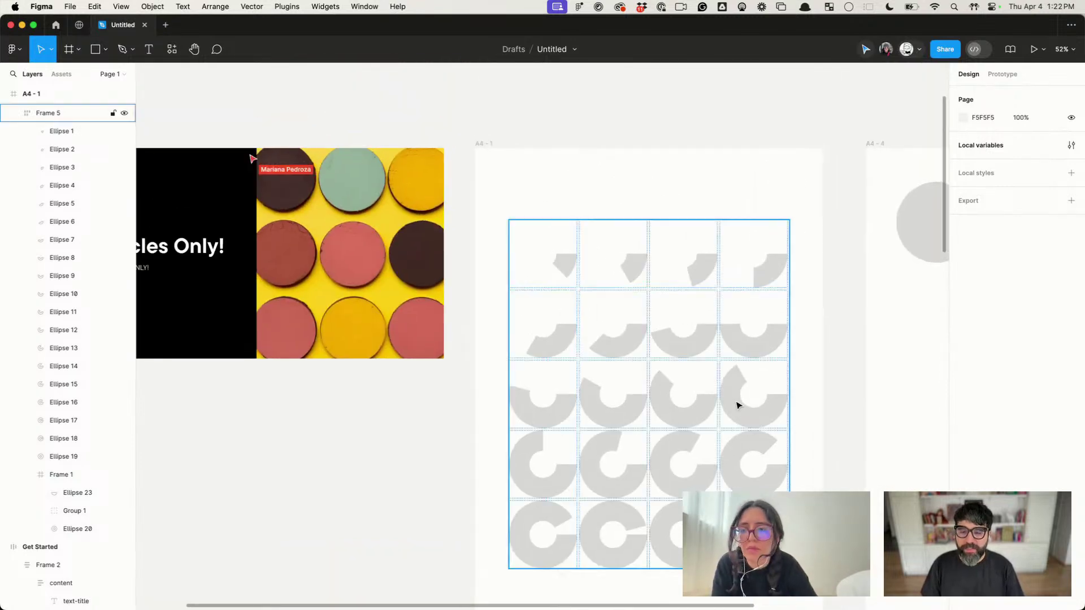
scroll(787, 363, "down", 3)
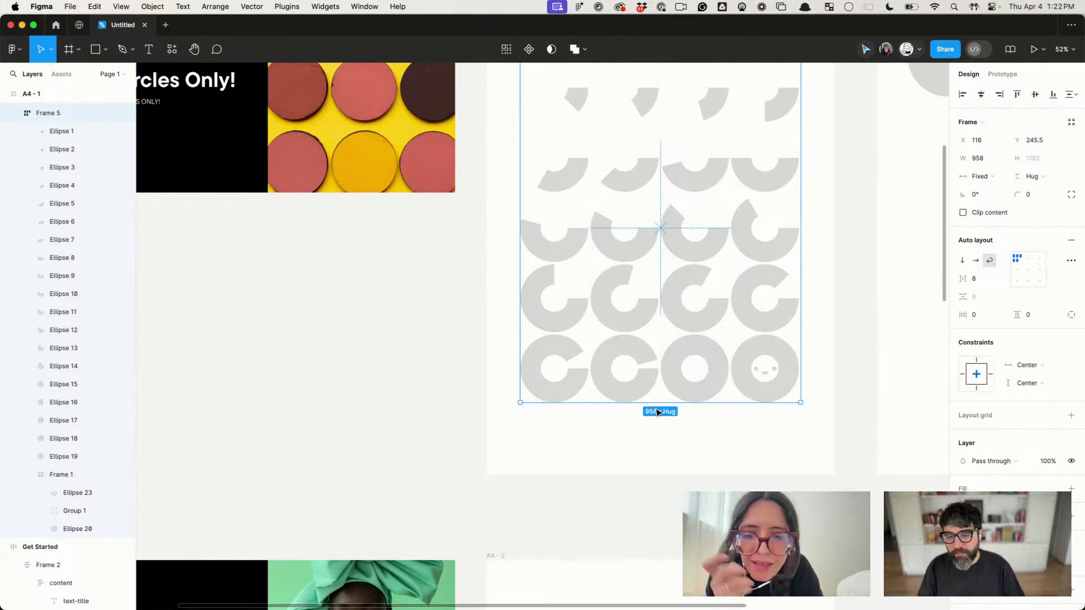
left_click_drag(659, 402, 654, 462)
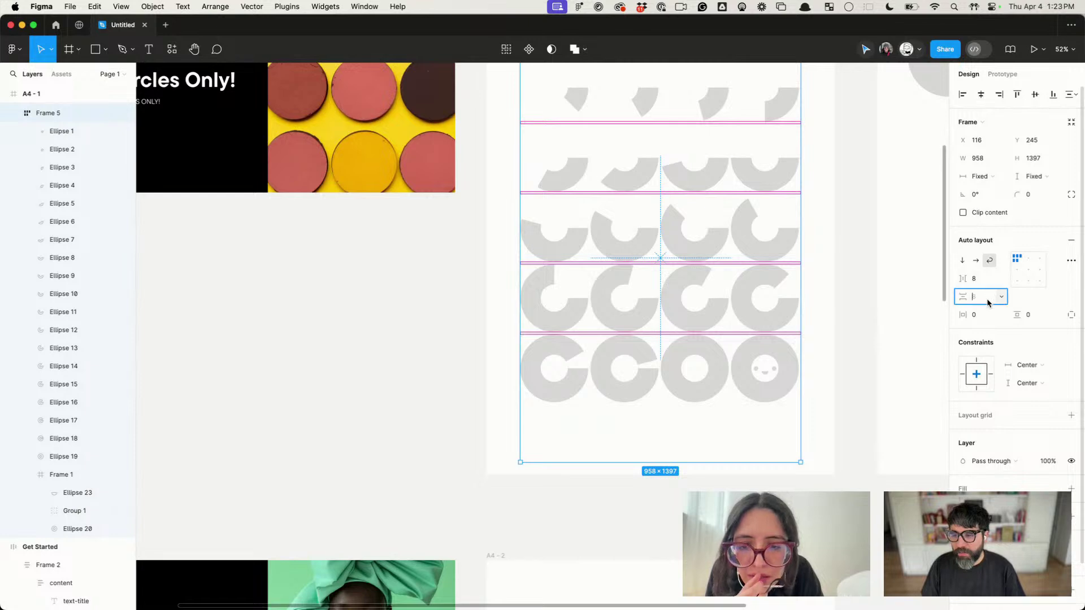
key("Return")
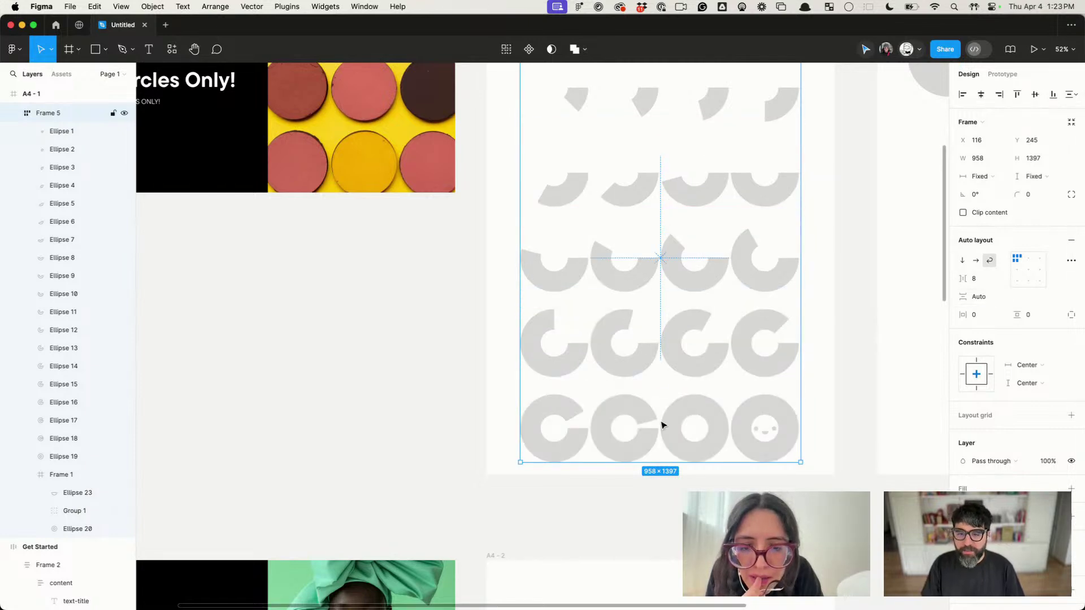
scroll(661, 424, "down", 5)
left_click(727, 462)
left_click(685, 380)
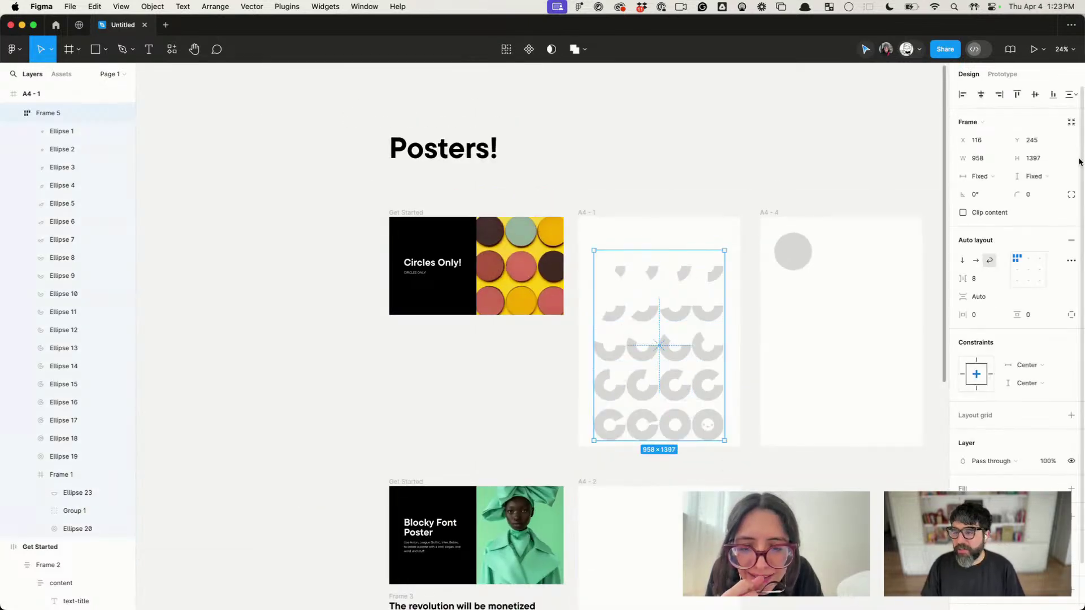
scroll(700, 307, "up", 5)
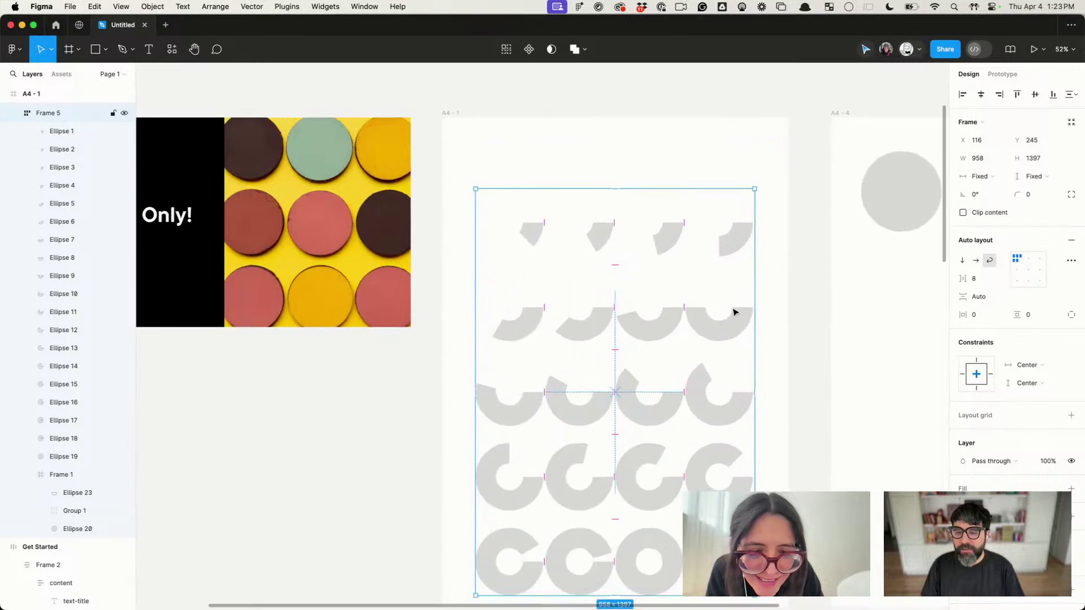
Step: Set the grid's horizontal gap to 16 and widen its frame to 976 to fit four columns
left_click(978, 279)
type("16")
key("Return")
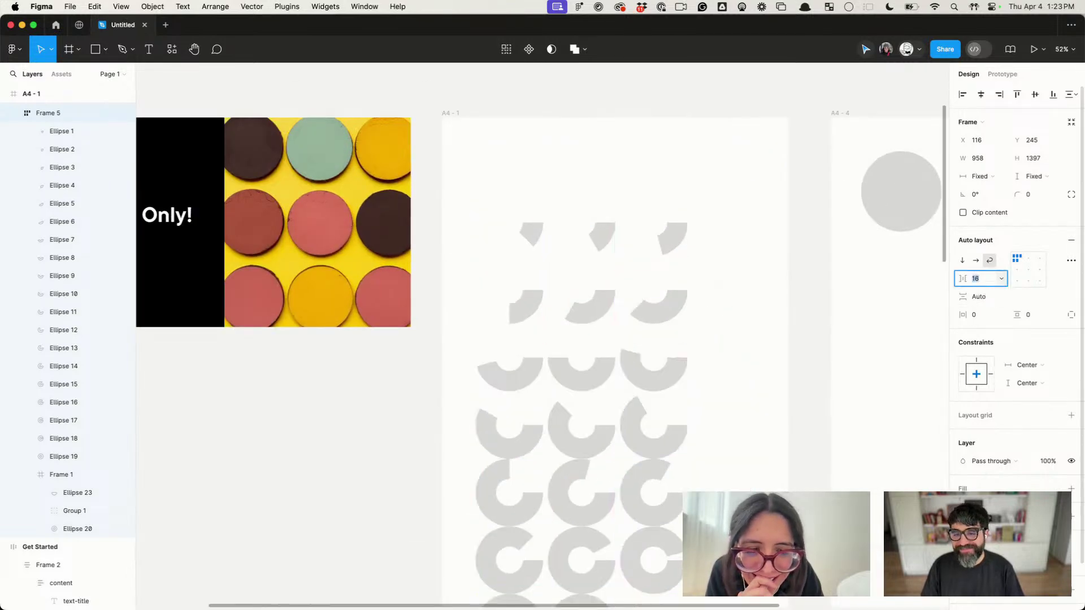
left_click_drag(755, 305, 760, 305)
Step: Centre the ring grid horizontally and vertically within the A4 - 1 frame
scroll(748, 328, "down", 3)
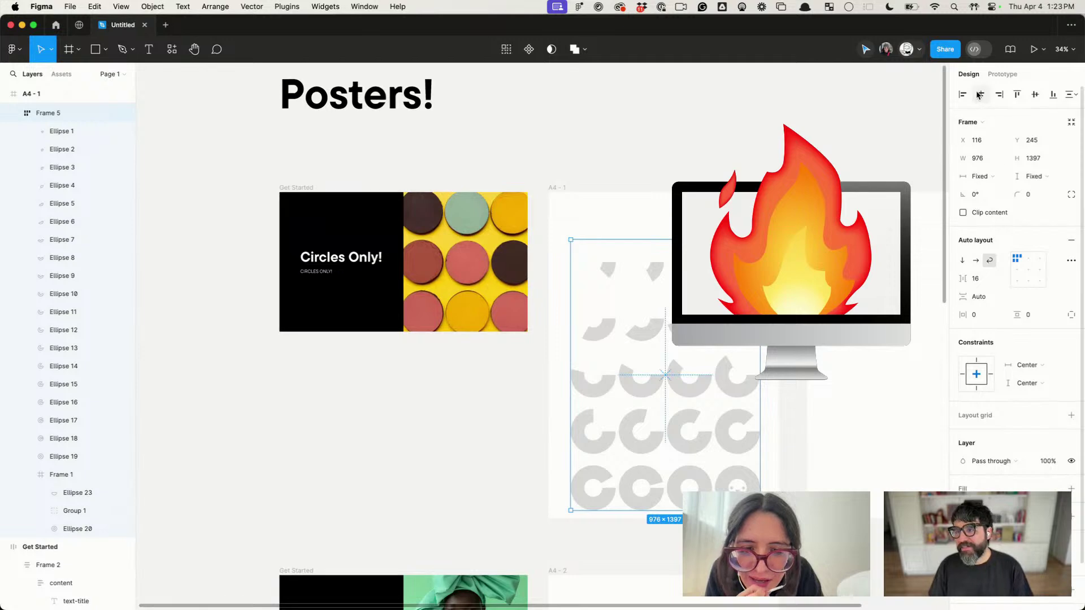
left_click(684, 157)
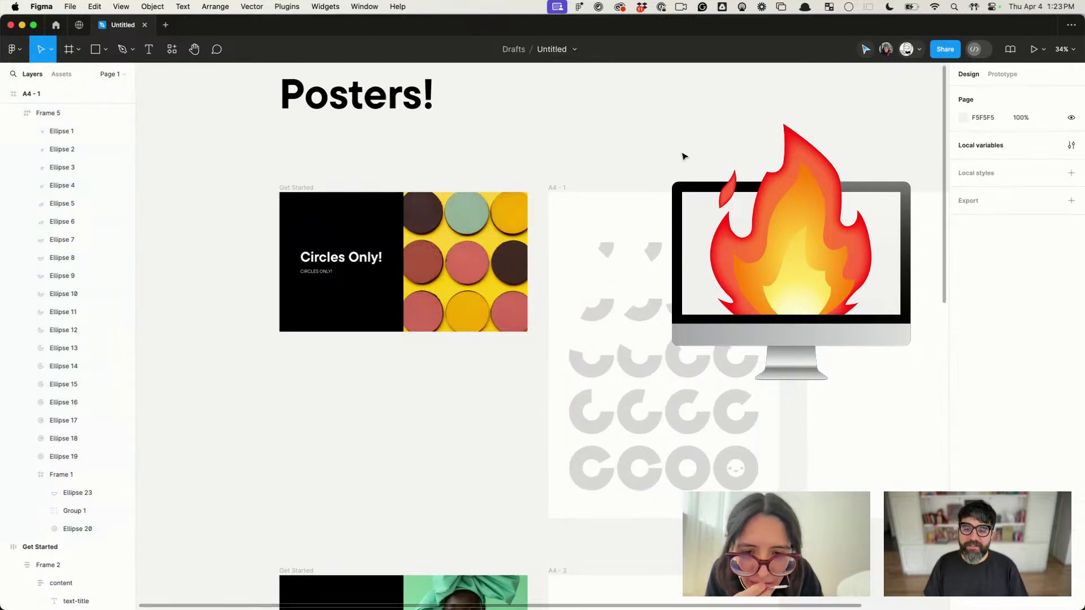
left_click(649, 404)
scroll(668, 443, "up", 5)
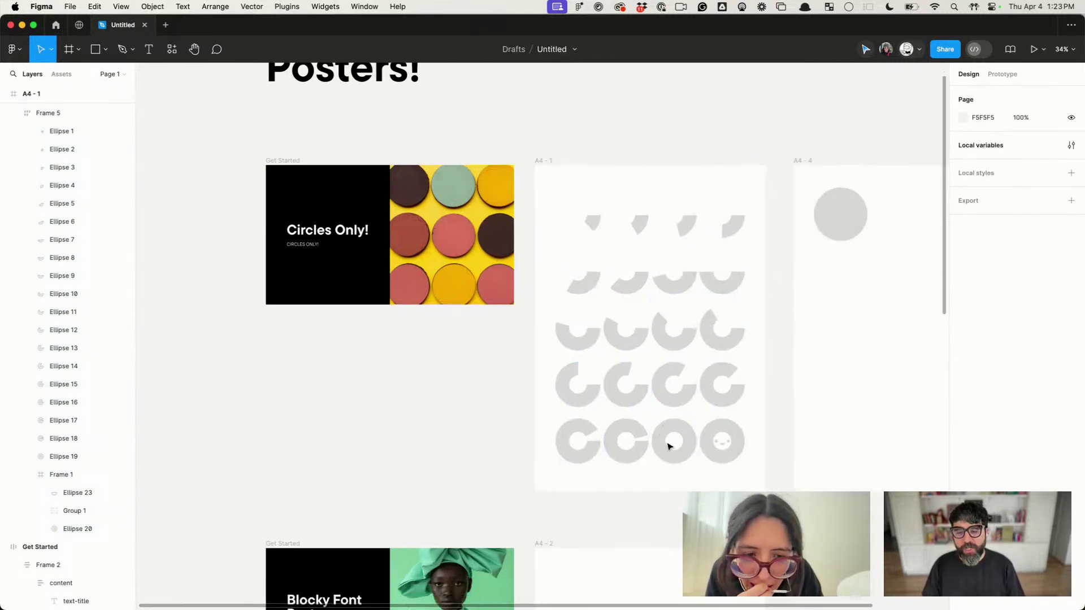
Step: Select all the shapes in the grid and change their shared fill to coral EF8080
scroll(551, 180, "down", 3)
left_click(536, 125)
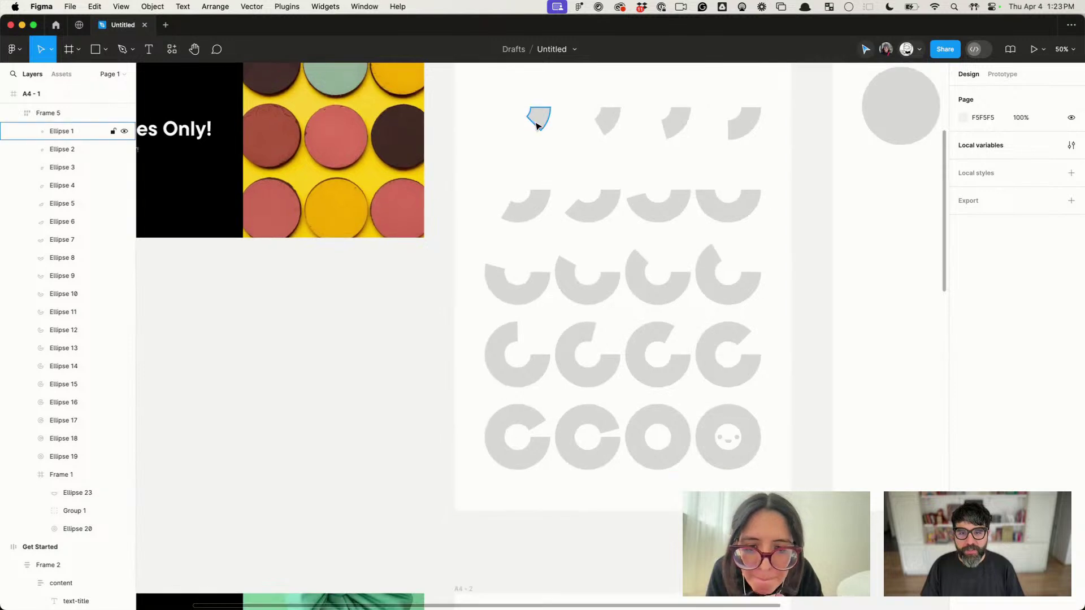
left_click(537, 123)
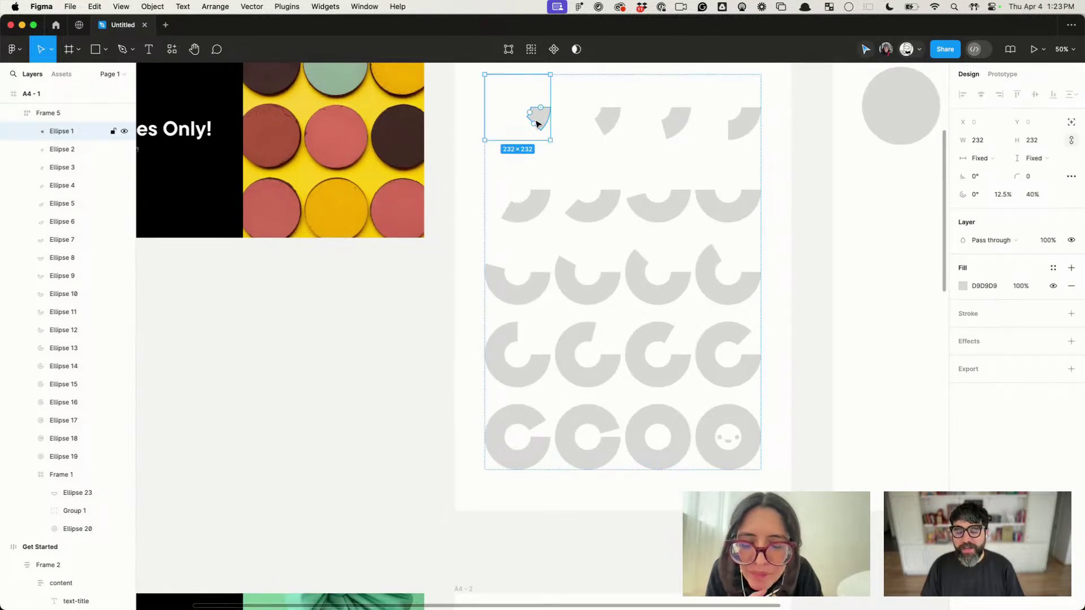
key("super+a")
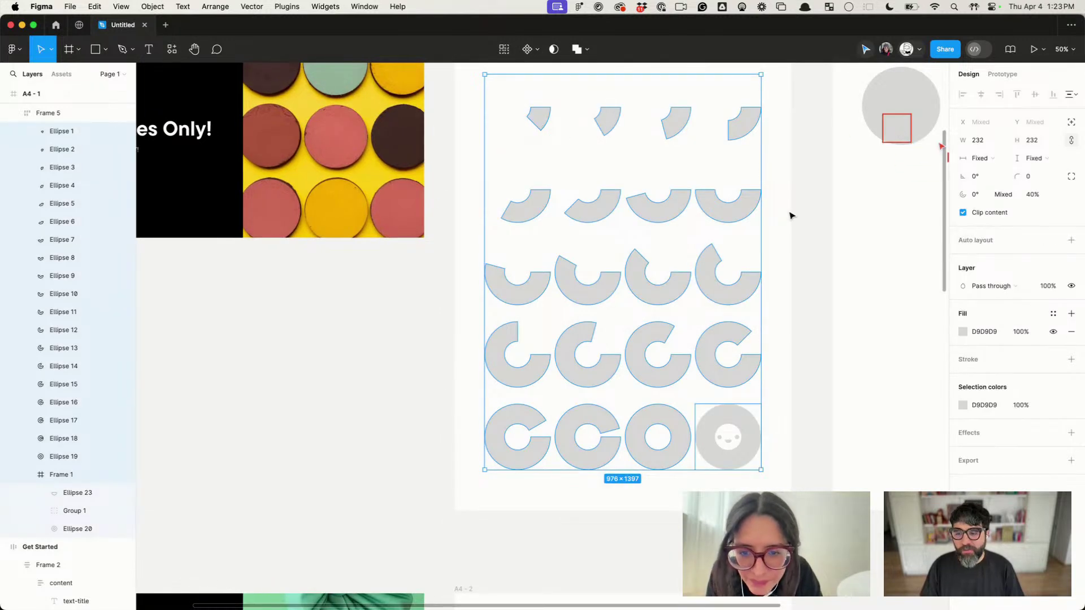
left_click(963, 332)
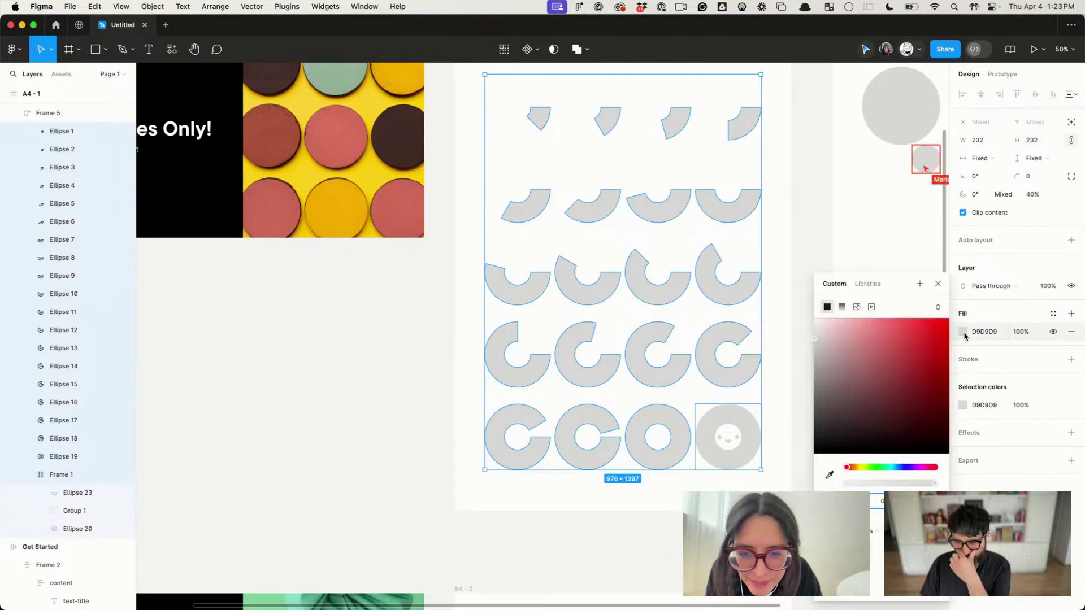
left_click(904, 467)
left_click_drag(907, 469, 953, 480)
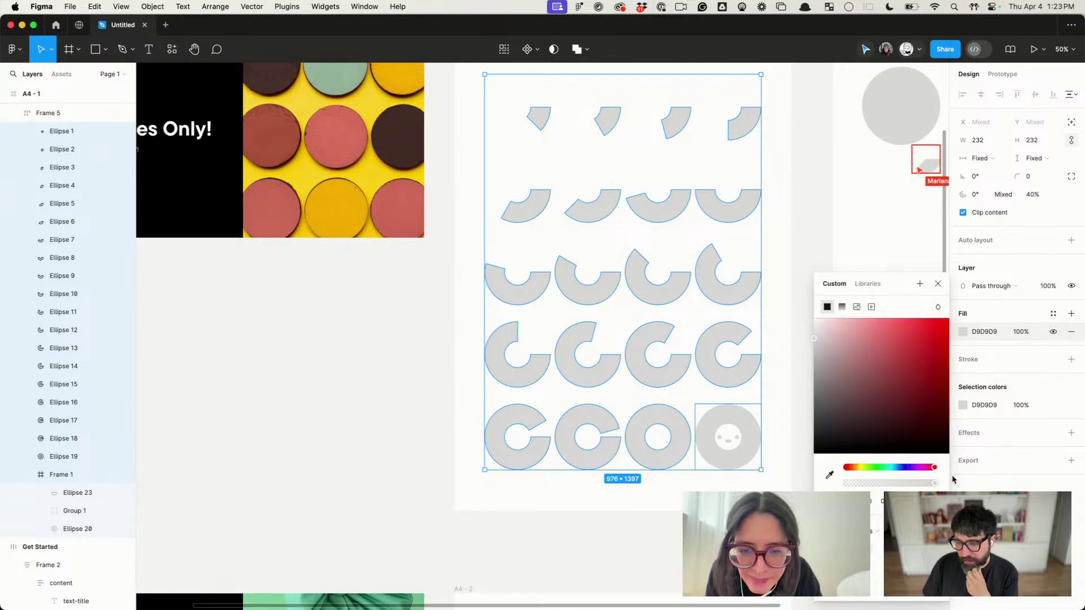
left_click_drag(922, 372, 881, 331)
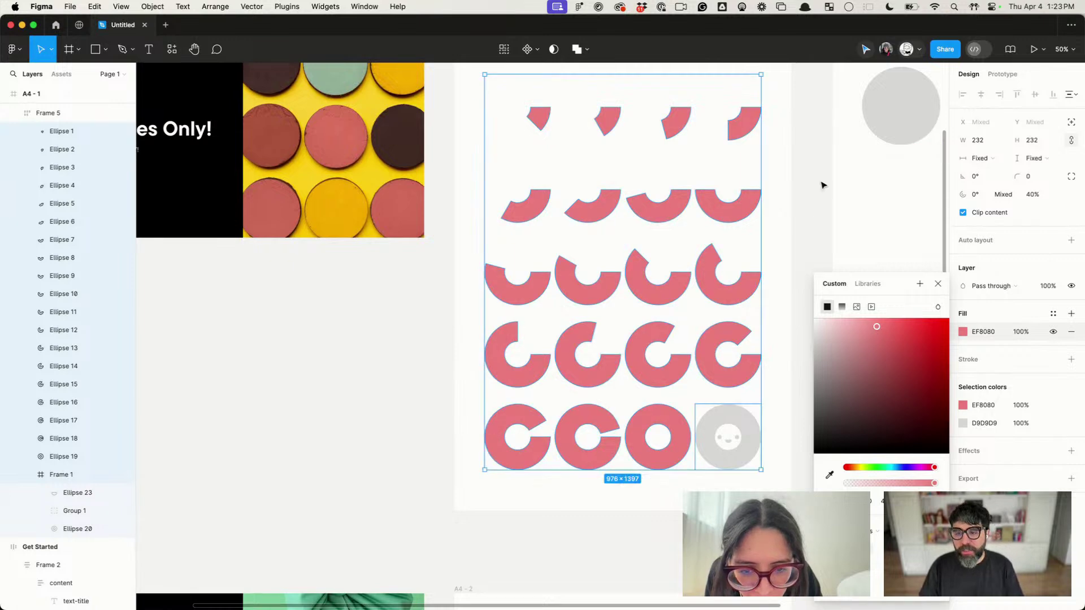
left_click(821, 182)
Step: Shift the fill hue of the second arc in the grid's first row to pink EF80AF
double_click(610, 123)
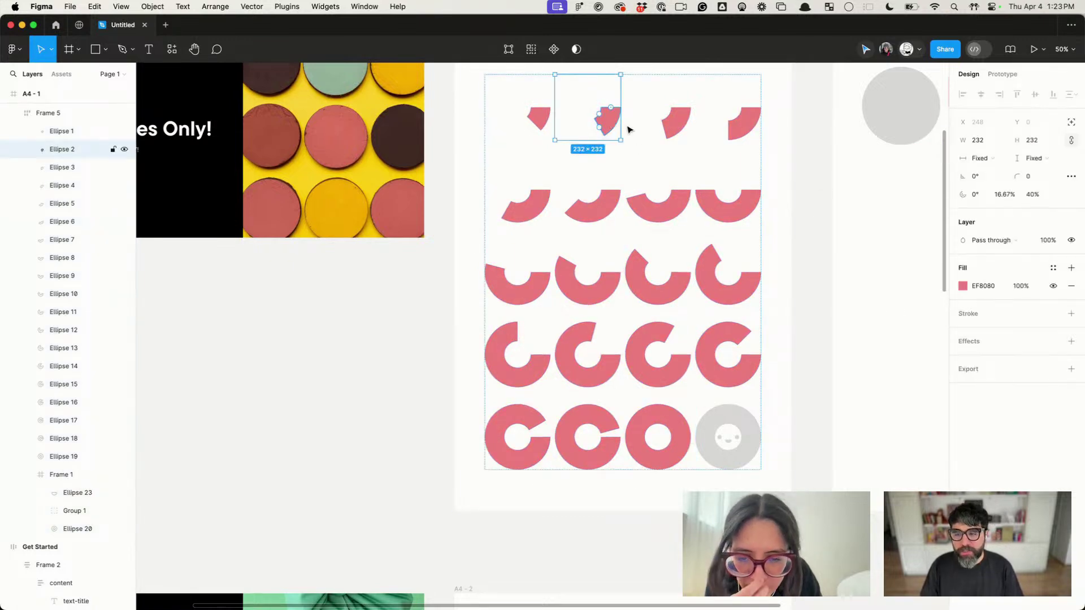
left_click(962, 286)
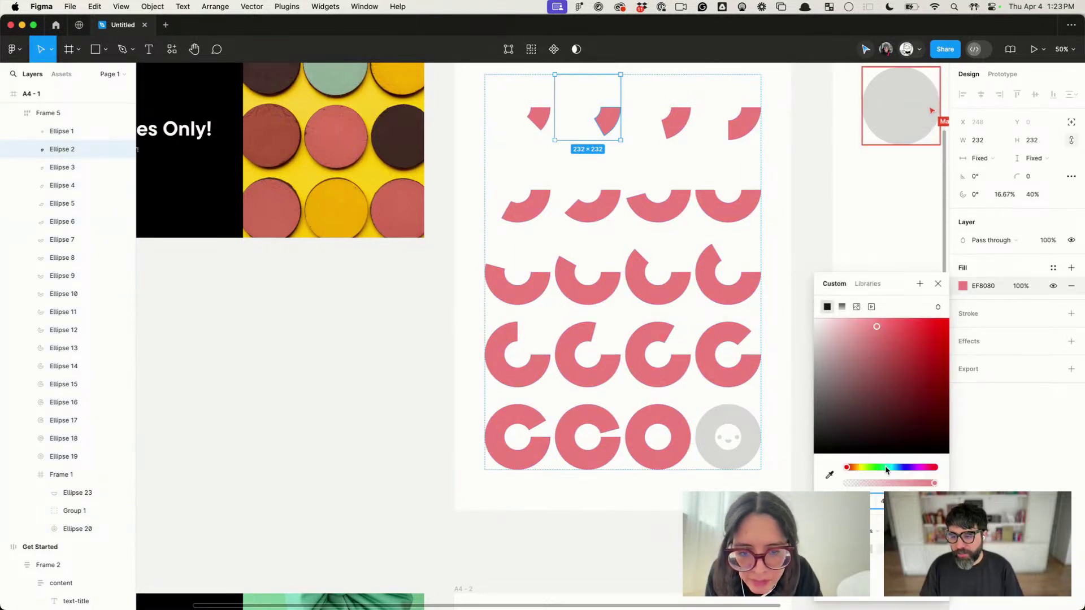
left_click(933, 468)
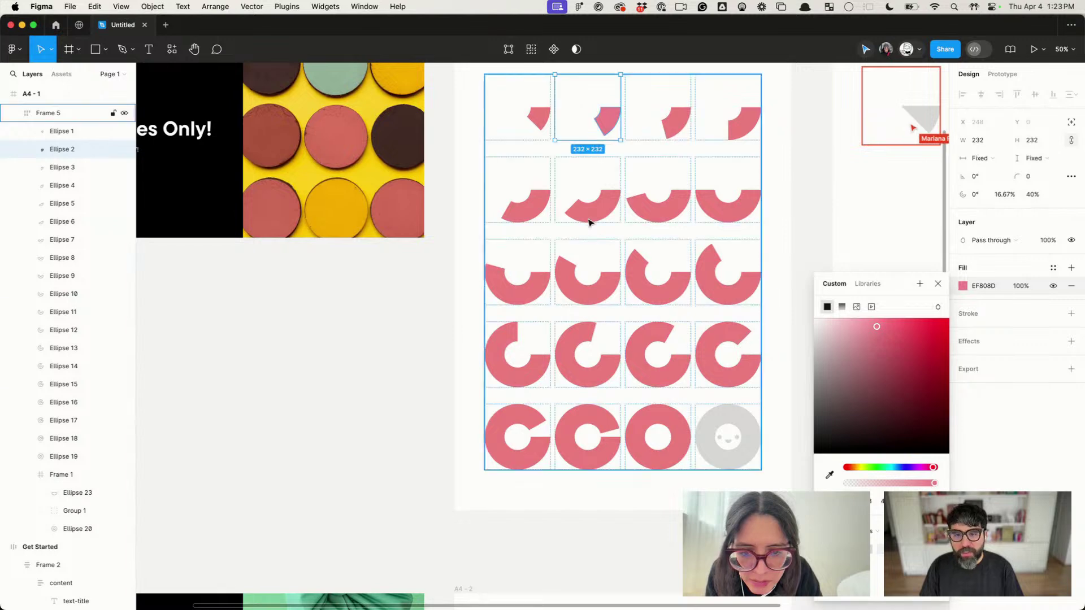
left_click_drag(934, 468, 931, 469)
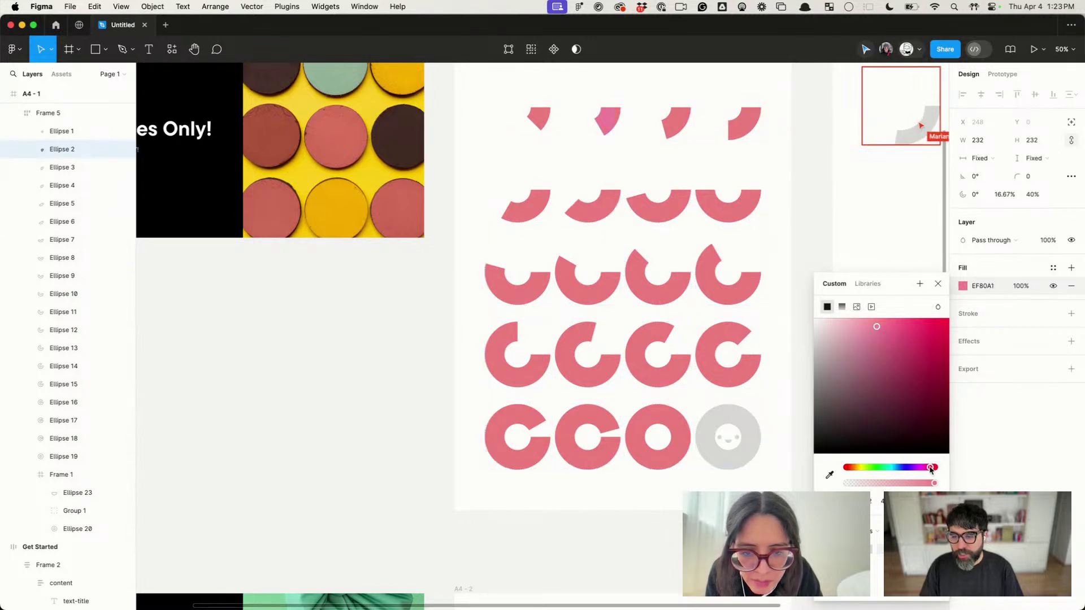
Step: Sample the second arc's colour for the first row's third arc and shift its hue to magenta ED80EF
left_click(678, 126)
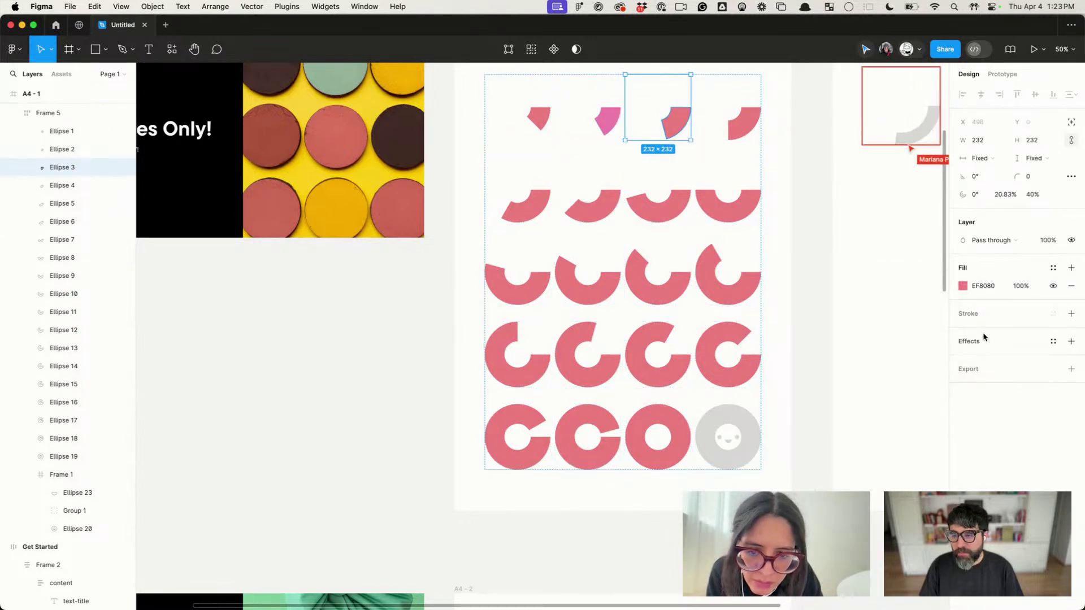
key("i")
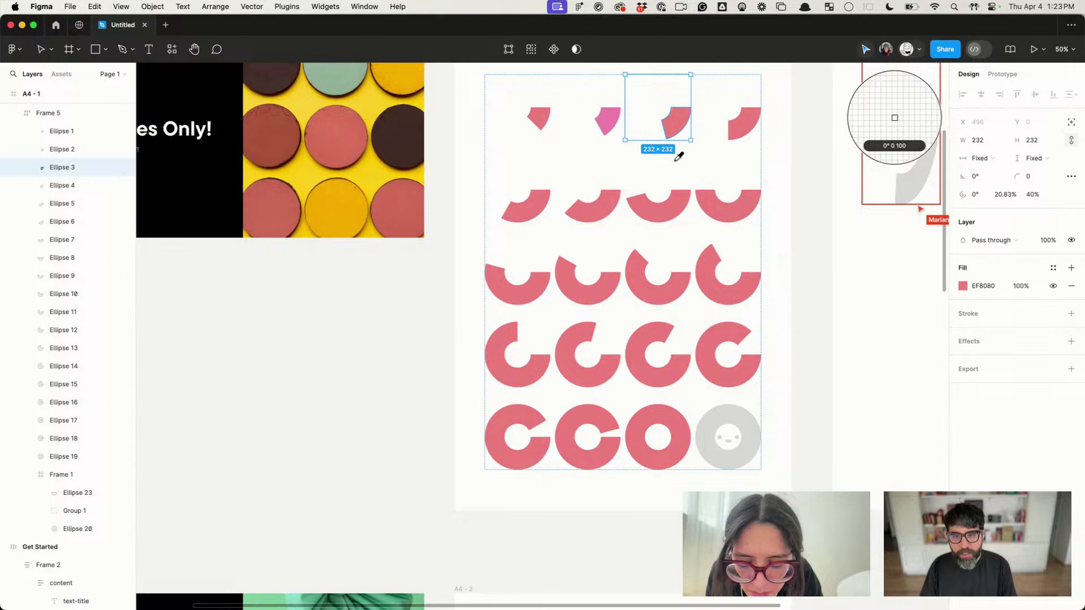
left_click(606, 116)
left_click(963, 286)
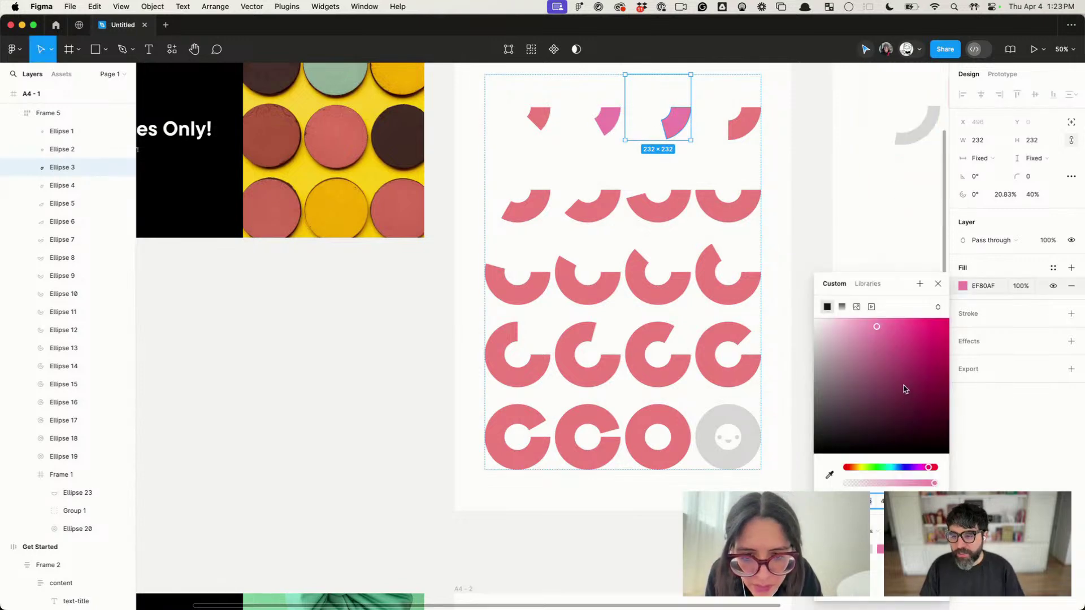
left_click_drag(927, 467, 921, 467)
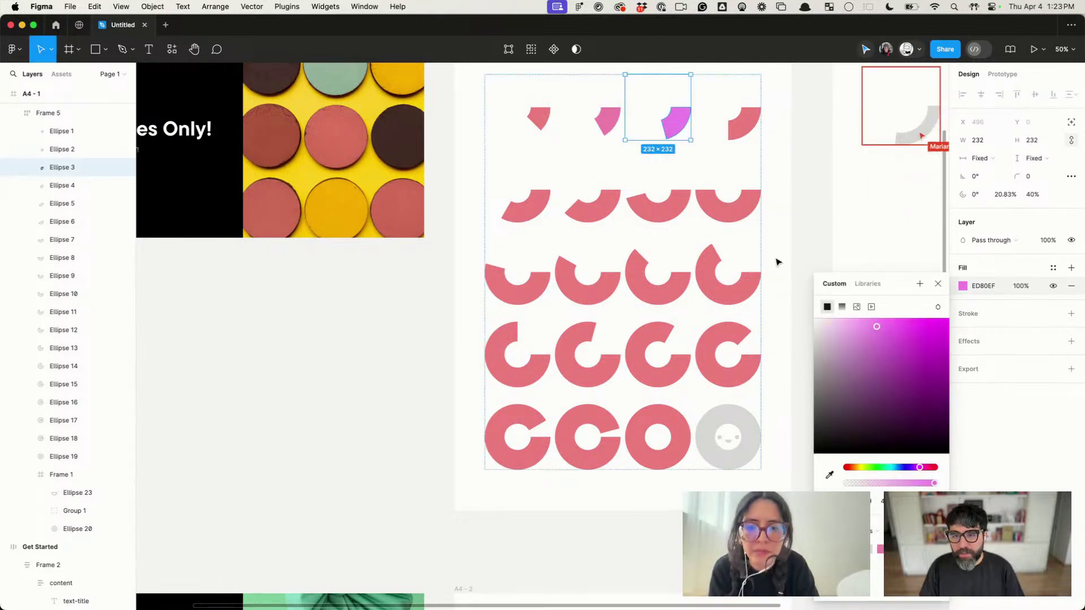
Step: Sample the third arc's magenta for the first row's fourth arc and lighten it to F0A5F1
left_click(748, 132)
left_click(962, 287)
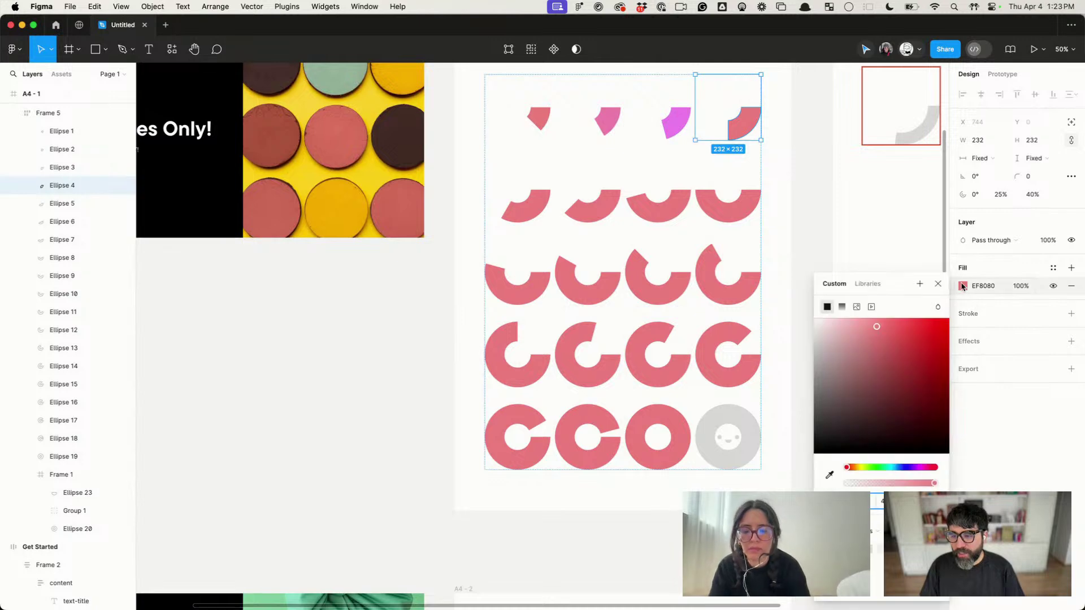
left_click_drag(908, 467, 911, 467)
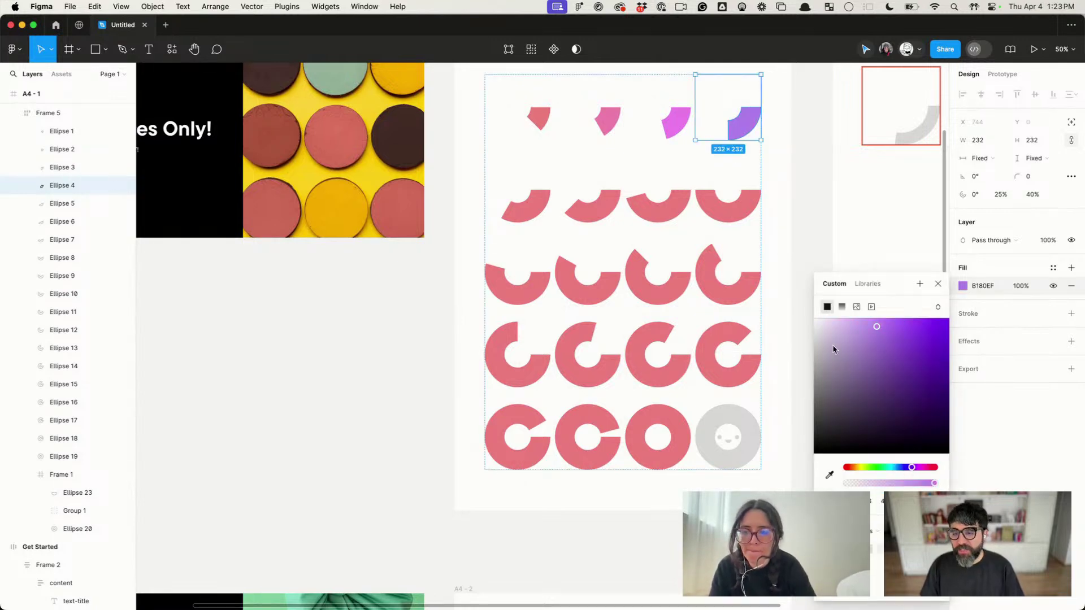
left_click(830, 477)
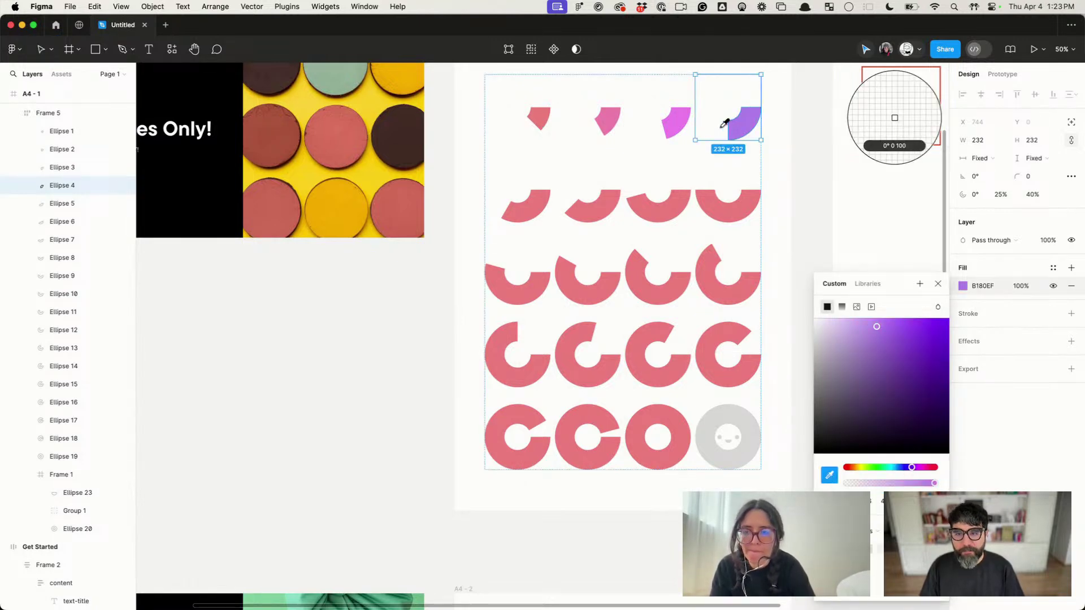
left_click(681, 115)
left_click(857, 328)
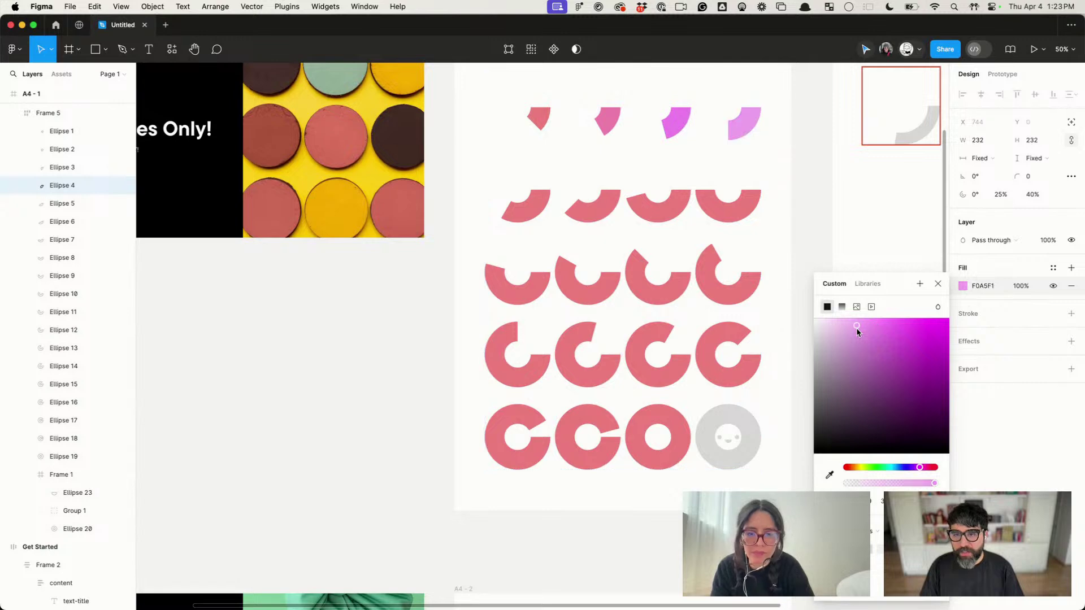
left_click(811, 219)
key("super+Tab")
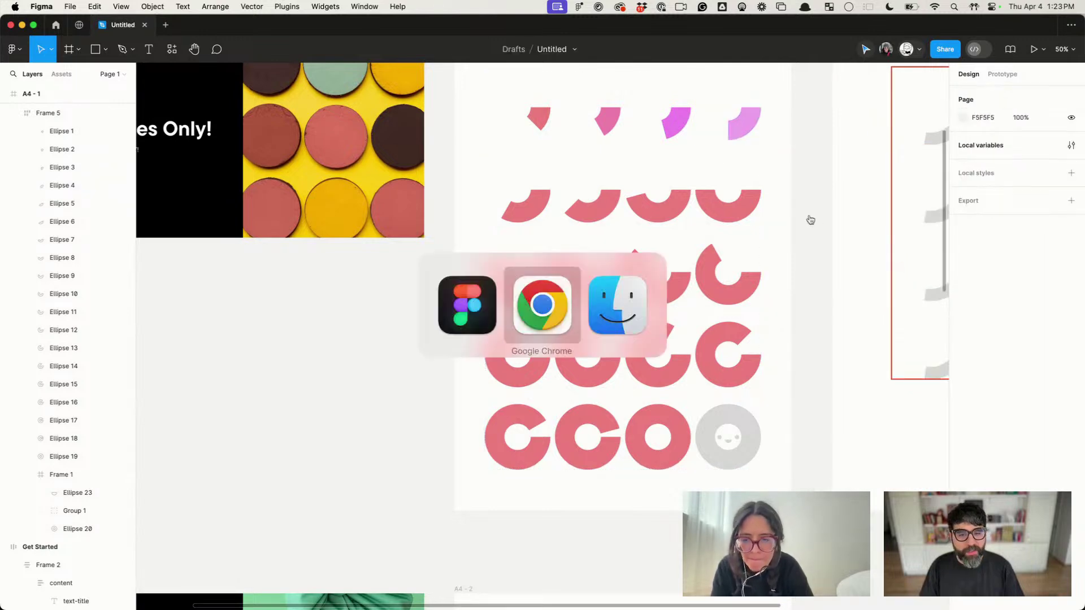
key("super+Tab")
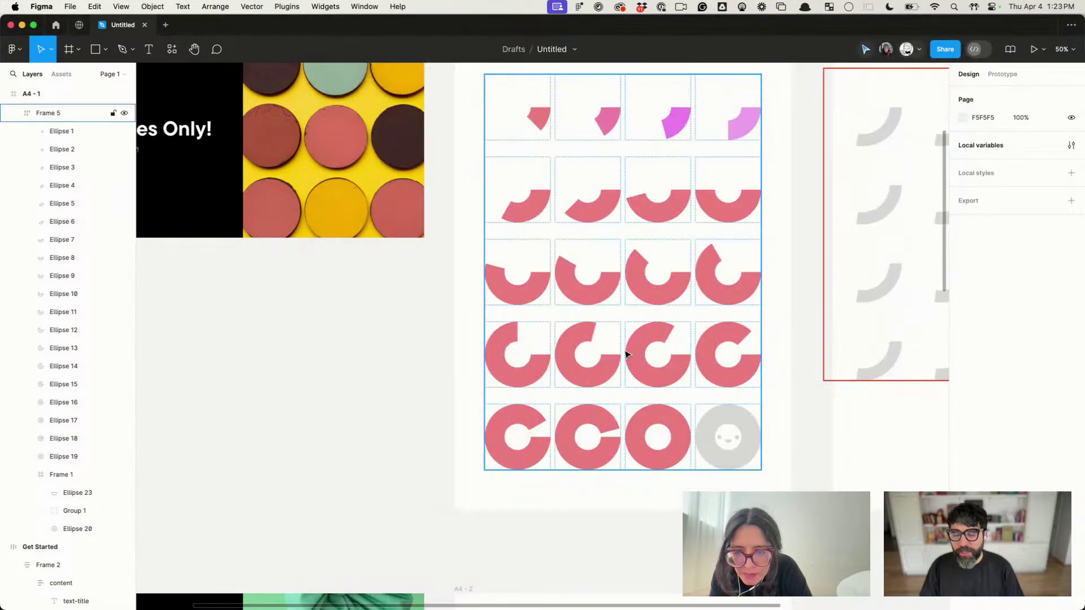
Step: Change the fill of the second row's first arc to light blue 92B7EE
left_click(531, 209)
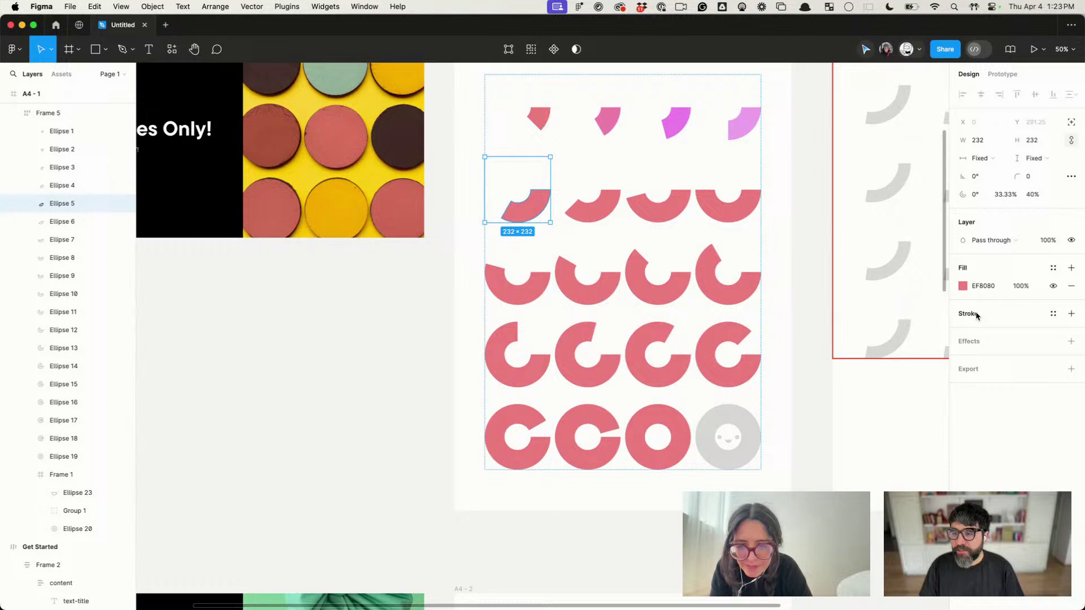
left_click(963, 286)
left_click(899, 468)
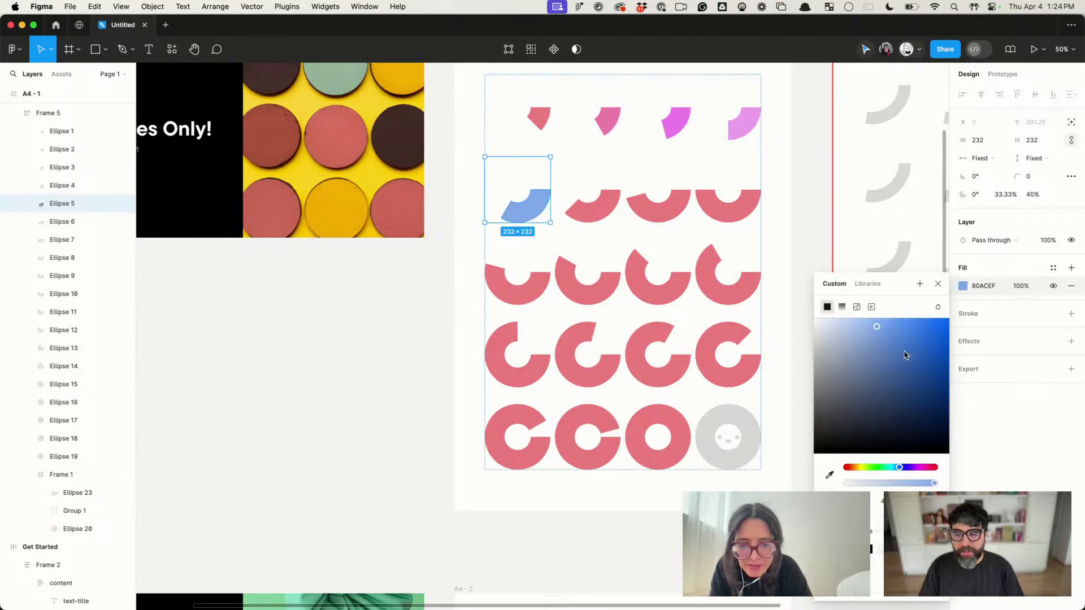
Step: Sample the light blue for the second row's second arc and shift its hue to turquoise 92E3EE
left_click(597, 210)
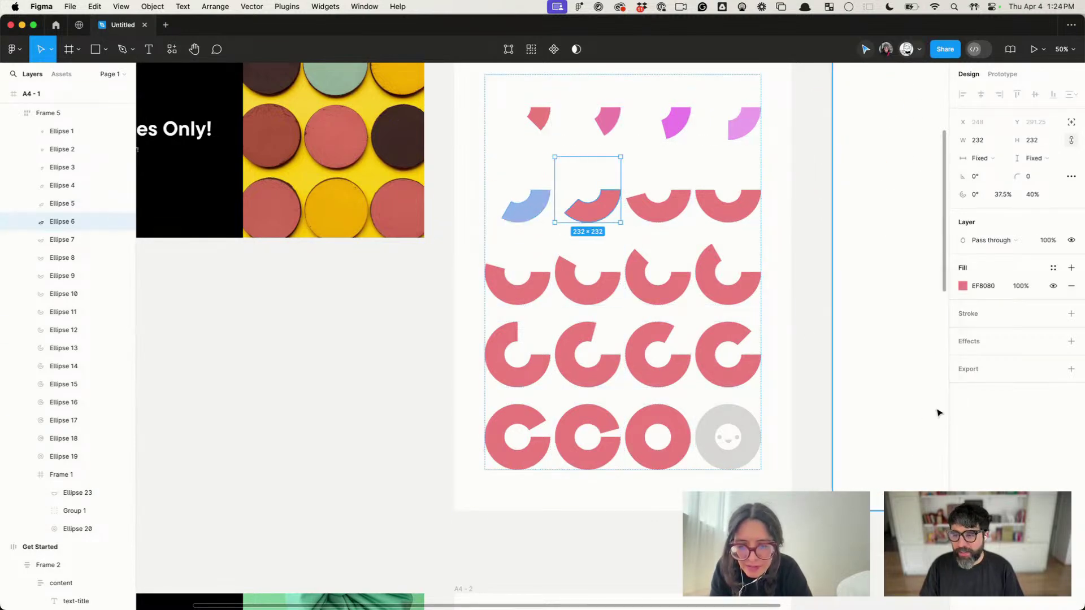
key("i")
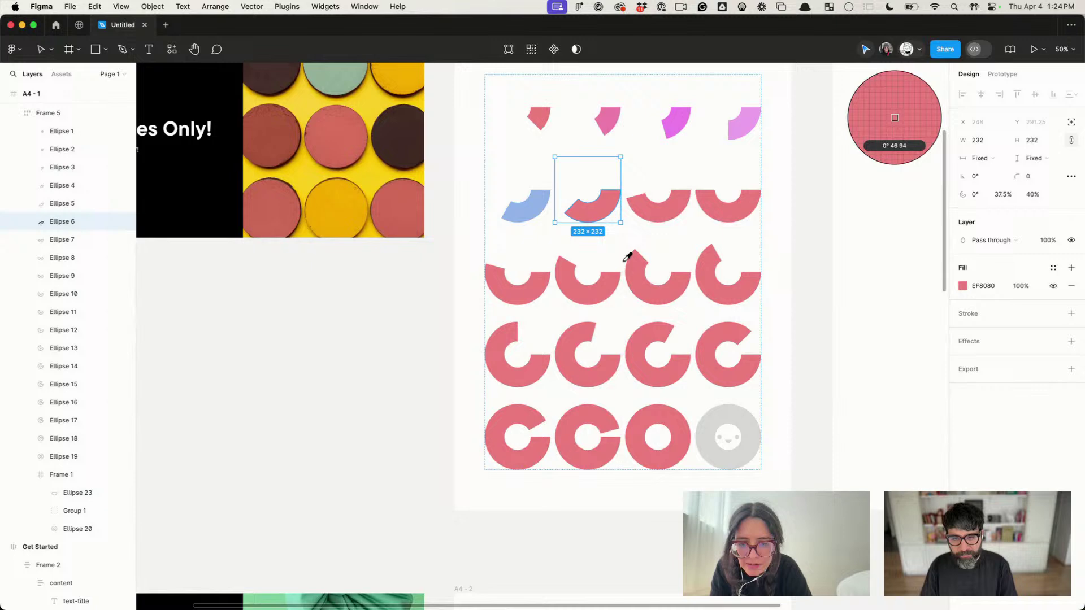
left_click(531, 195)
left_click(963, 286)
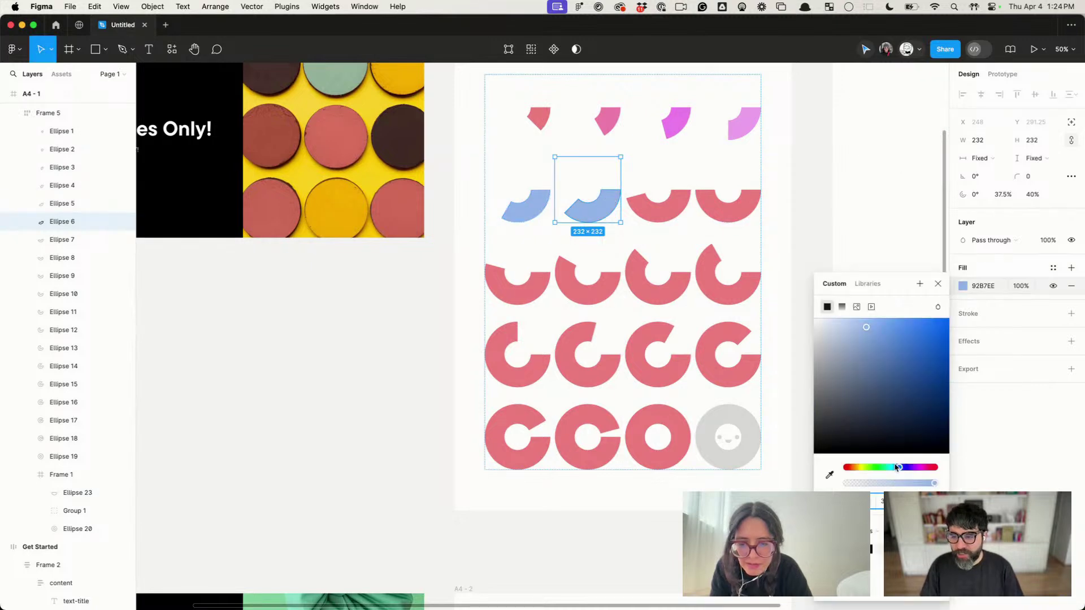
left_click_drag(897, 466, 891, 466)
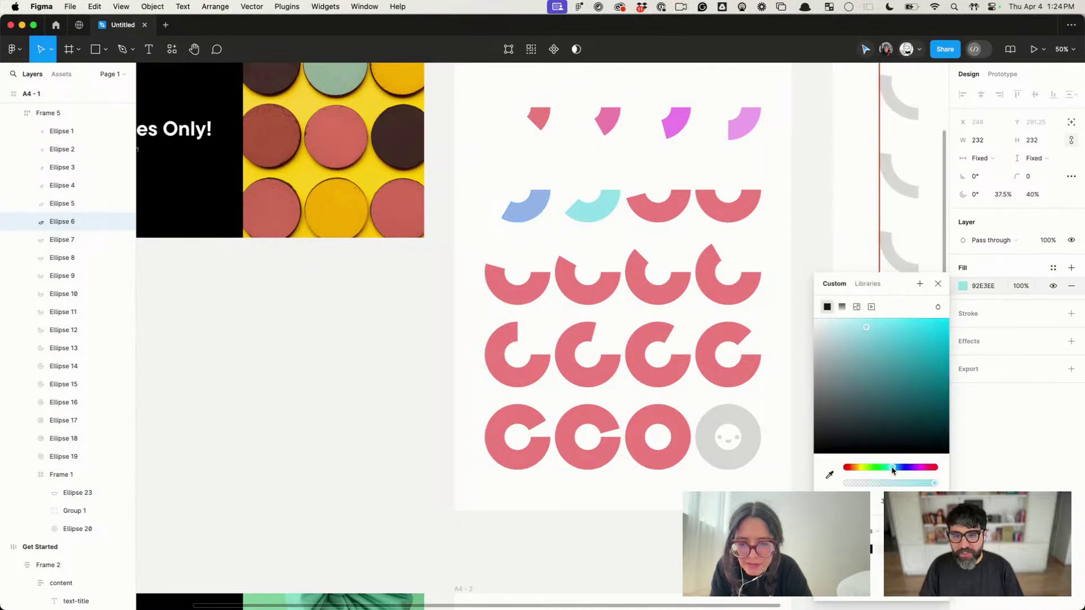
Step: Sample the second arc's turquoise as the fill of the second row's third arc and deselect it
left_click(689, 220)
key("i")
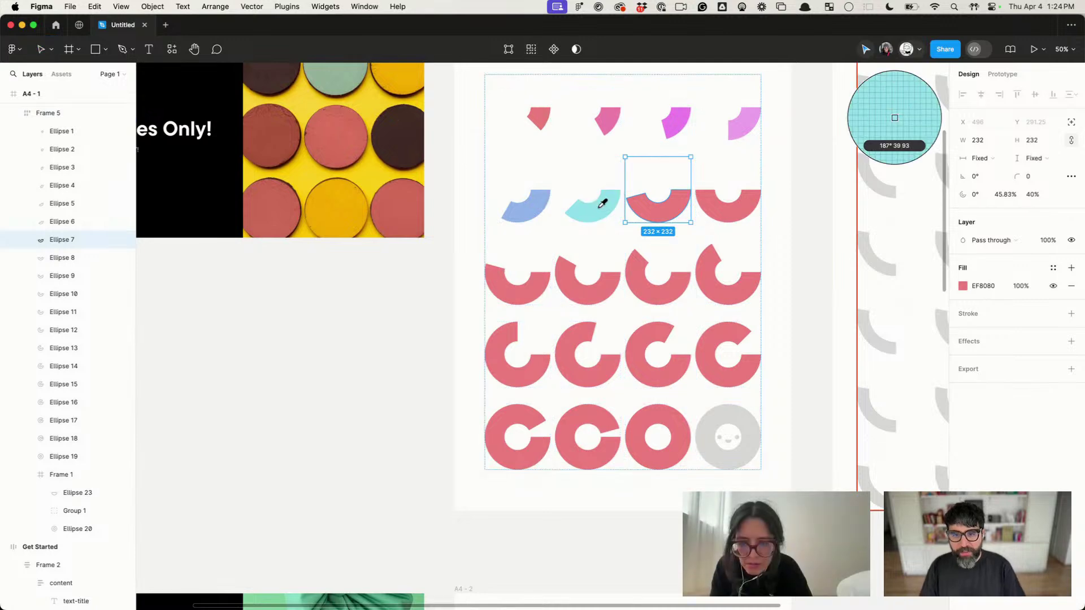
left_click(602, 203)
left_click(963, 287)
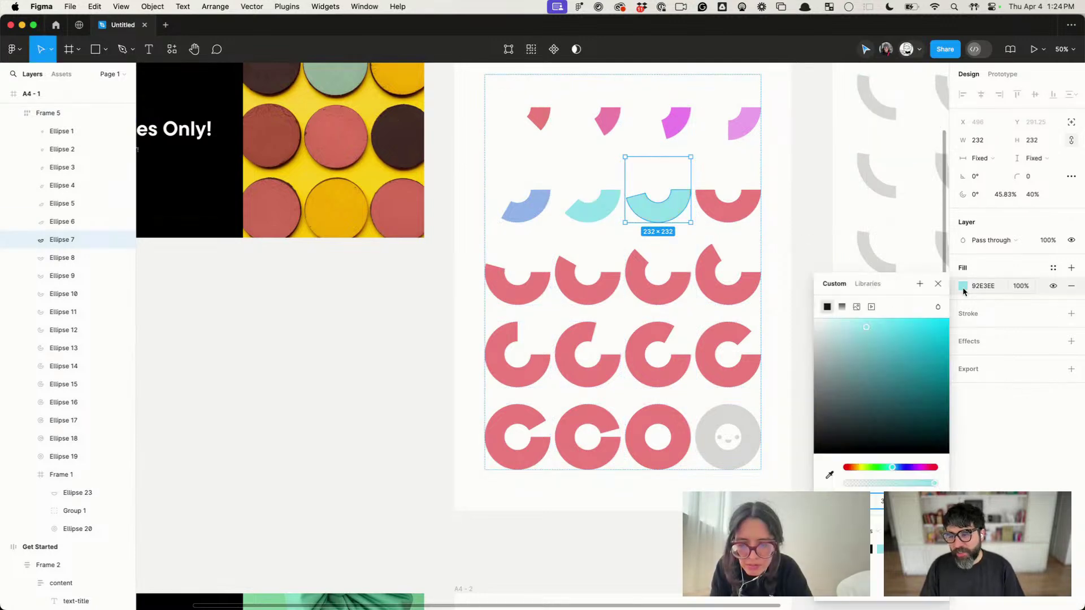
key("Escape")
key("Escape")
scroll(637, 465, "down", 5)
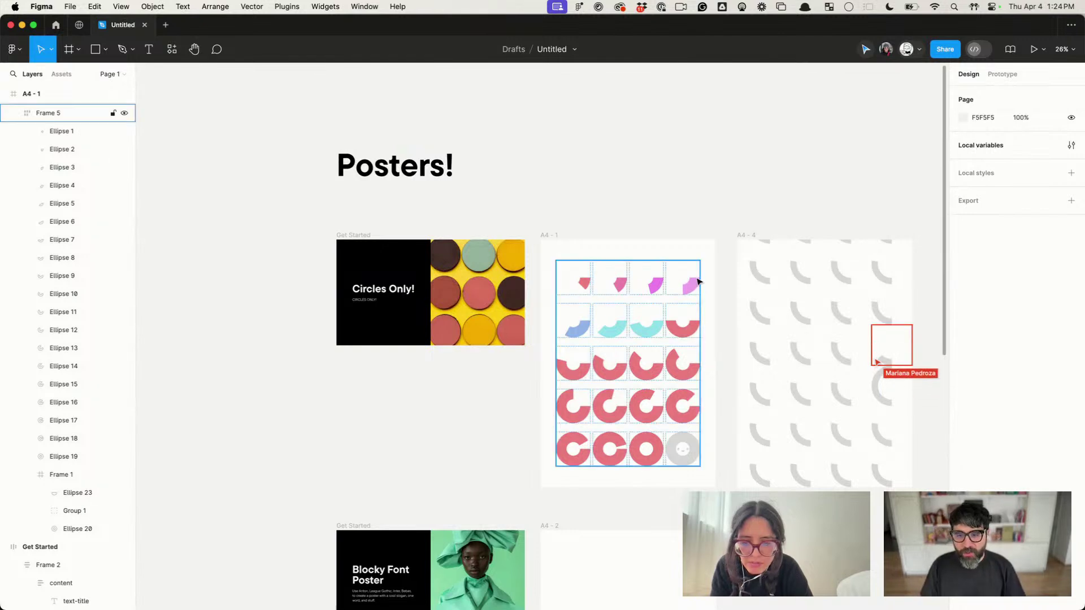
left_click(601, 190)
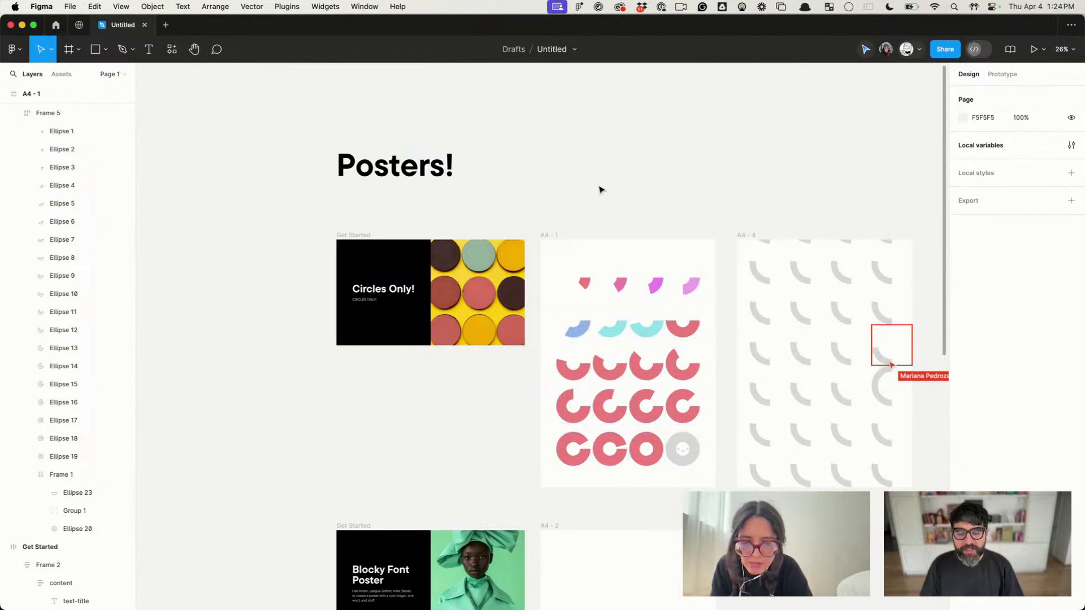
scroll(600, 190, "up", 3)
key("slash")
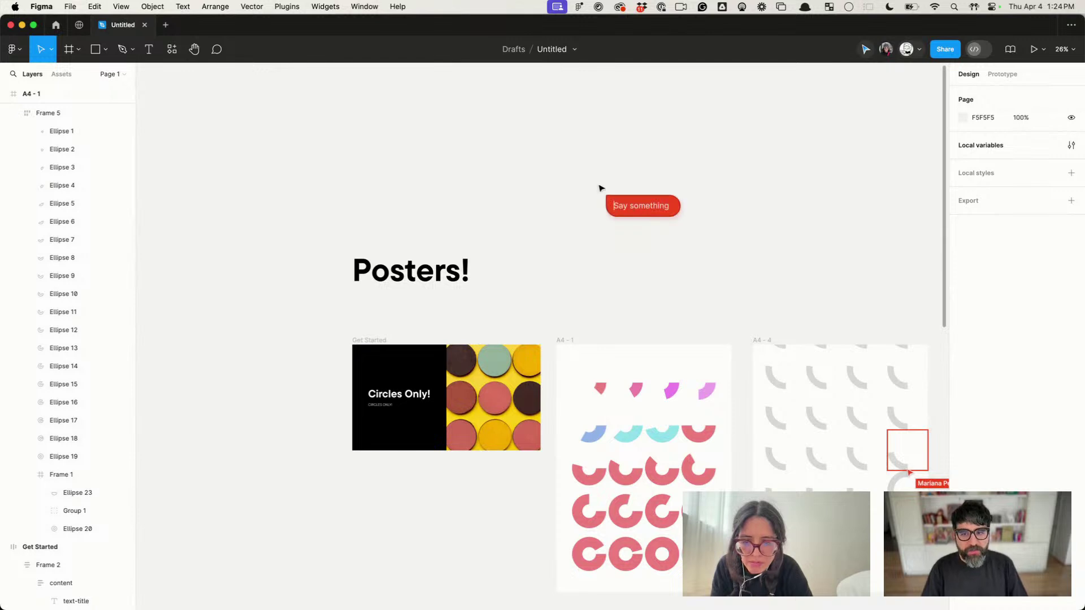
key("Escape")
key("super+slash")
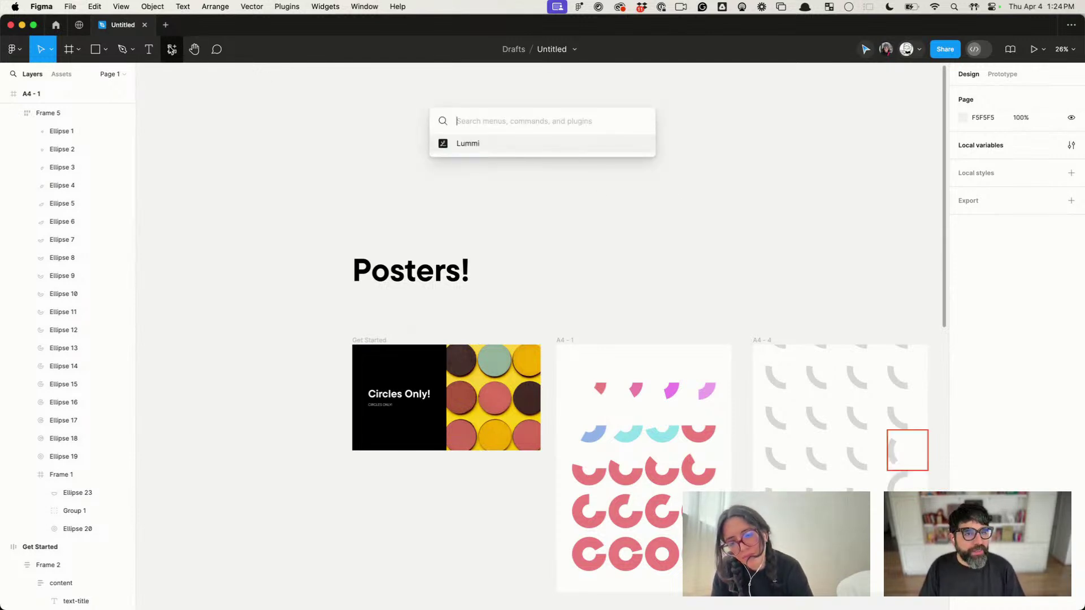
Step: Search the plugins for "grad" and dismiss the search
left_click(171, 50)
left_click(220, 74)
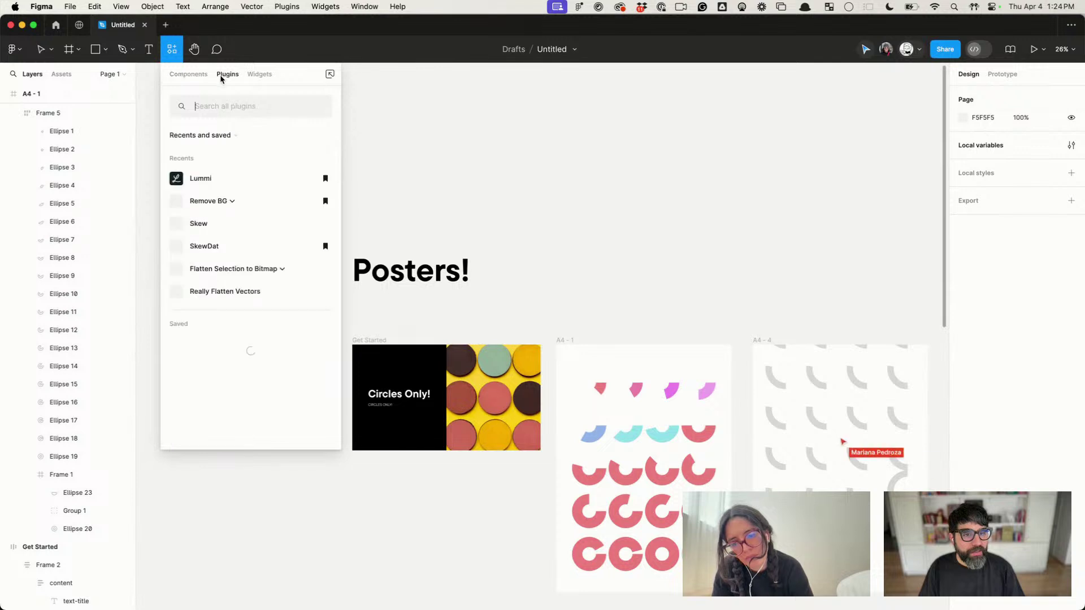
type("grad")
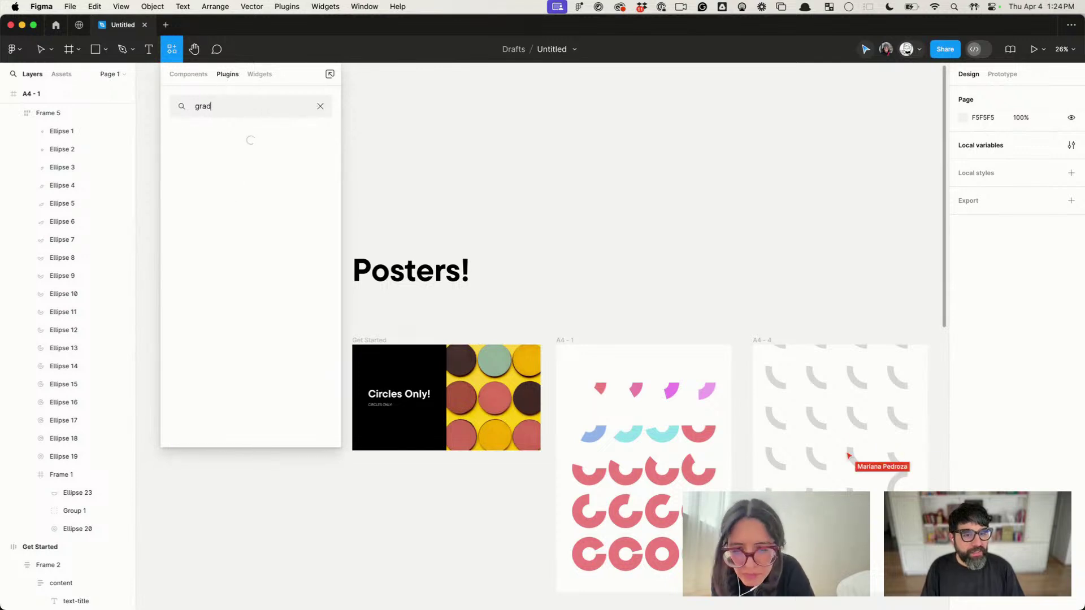
key("BackSpace")
key("super+a")
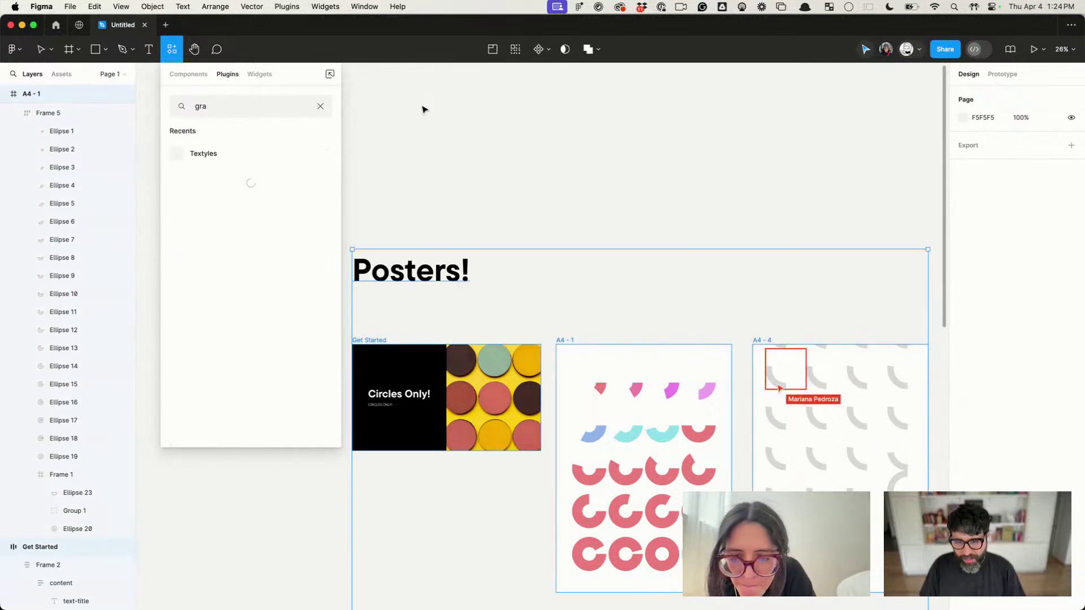
key("Escape")
key("Escape")
key("super+k")
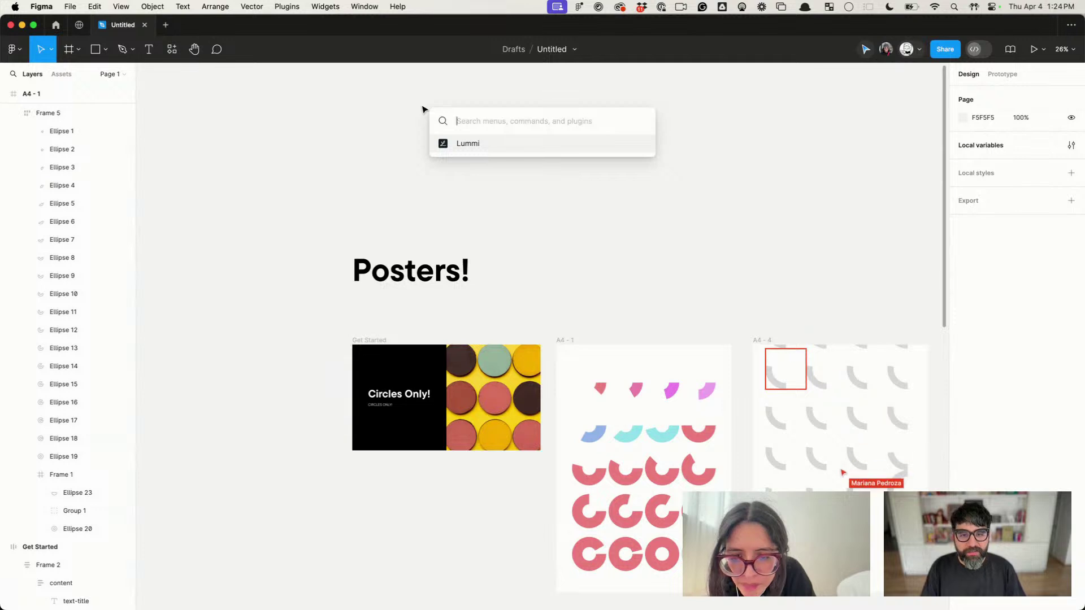
key("Escape")
Step: Run the saved Color Designer plugin and move its window up, clear of the posters
right_click(427, 135)
mouse_move(492, 230)
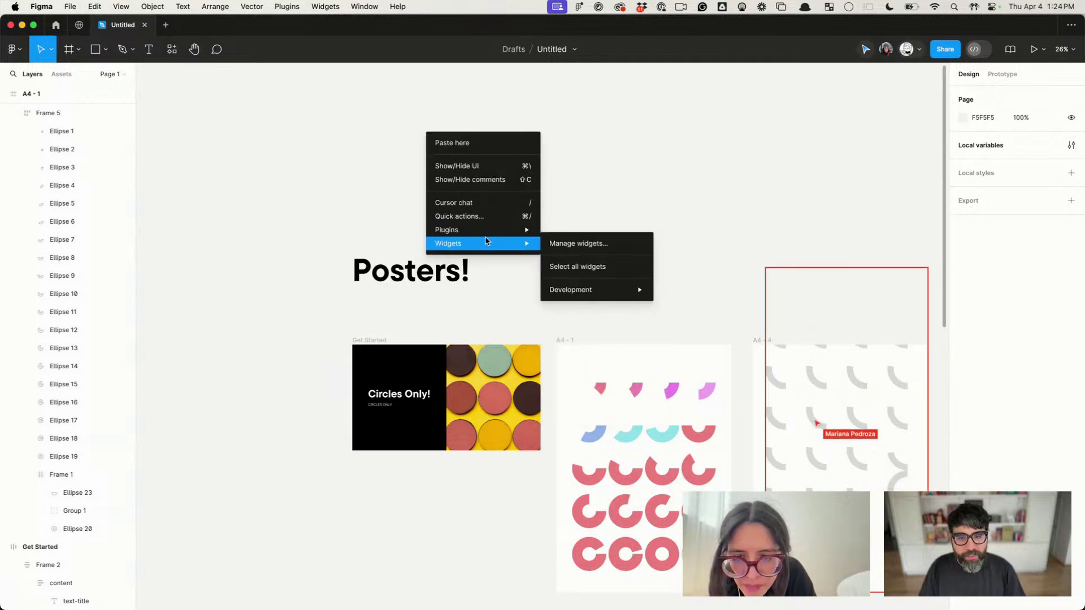
mouse_move(622, 358)
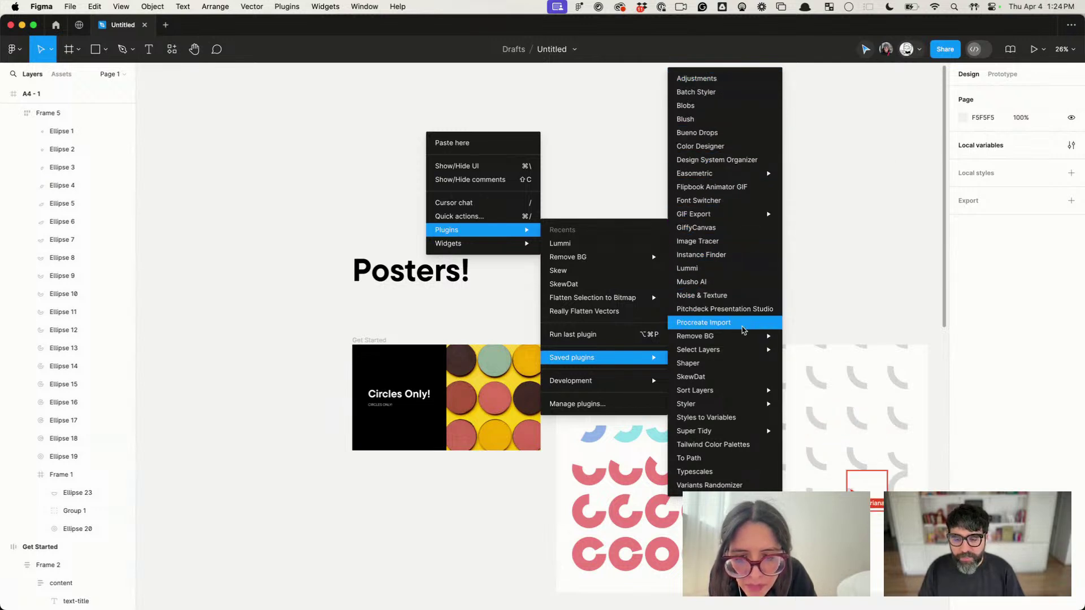
mouse_move(738, 393)
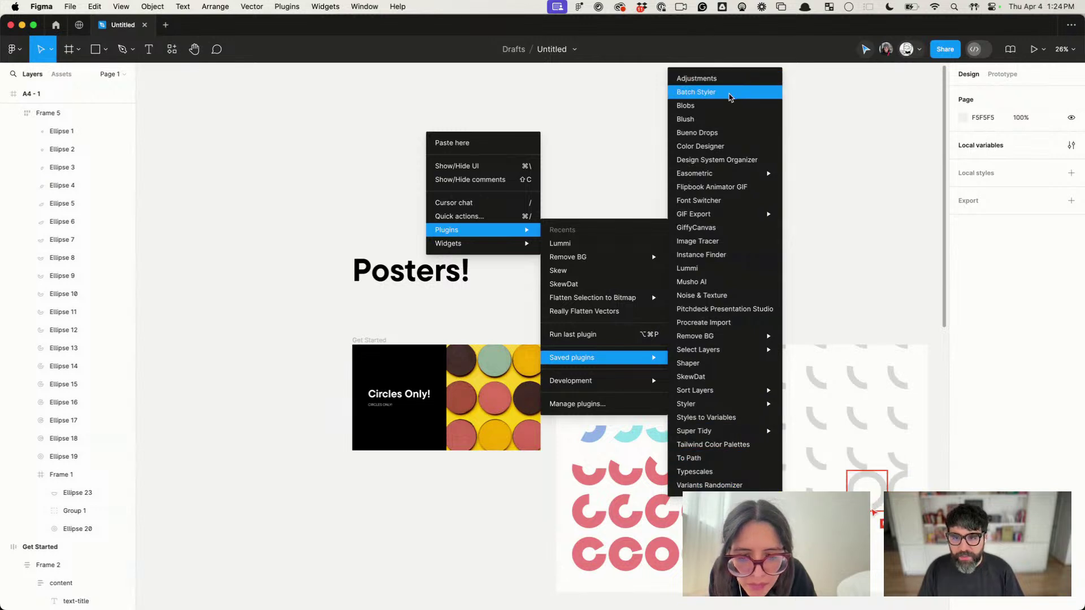
mouse_move(736, 179)
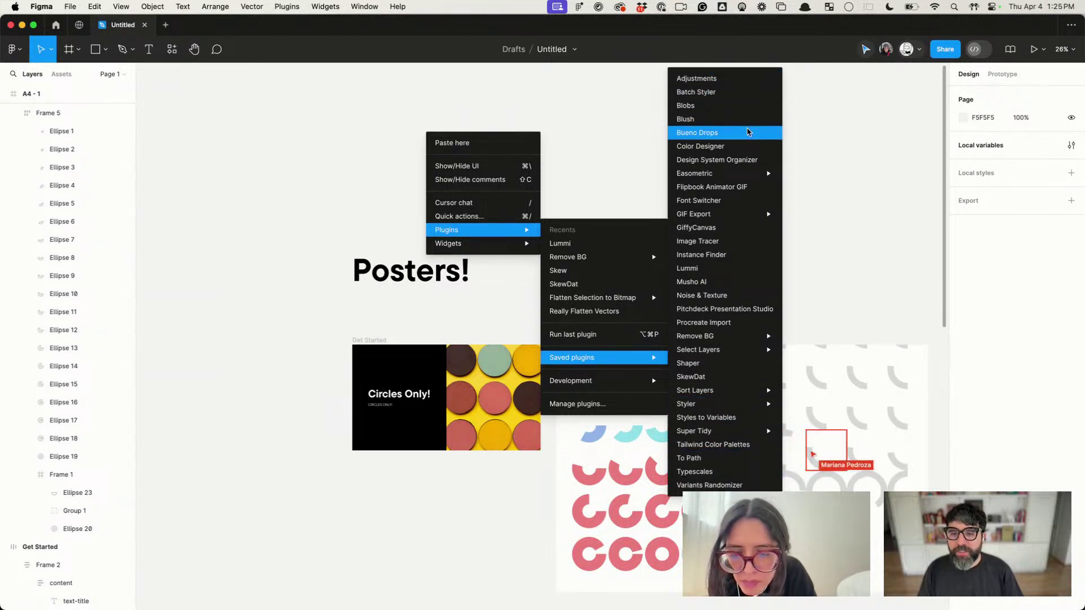
left_click(743, 147)
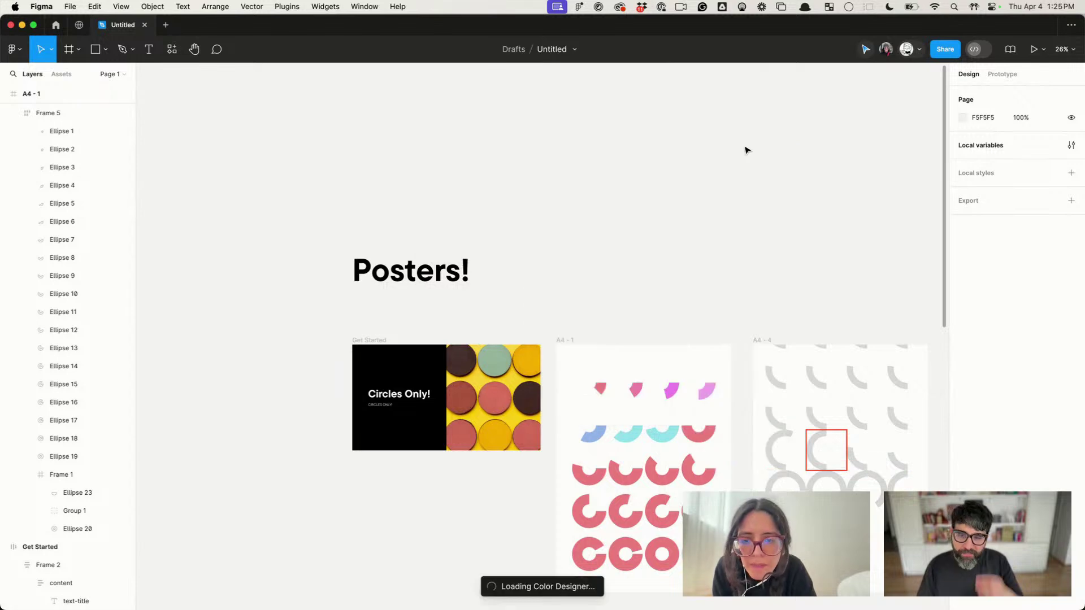
left_click_drag(560, 162, 574, 67)
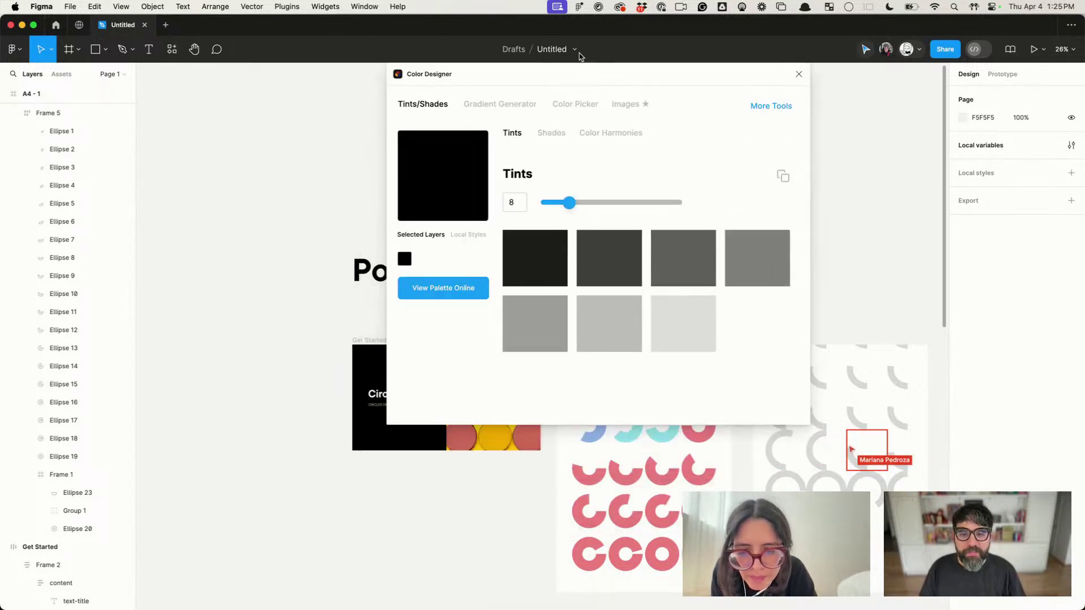
Step: Switch Color Designer to the Gradient Generator and set the gradient to 16 steps
left_click(503, 202)
type("16")
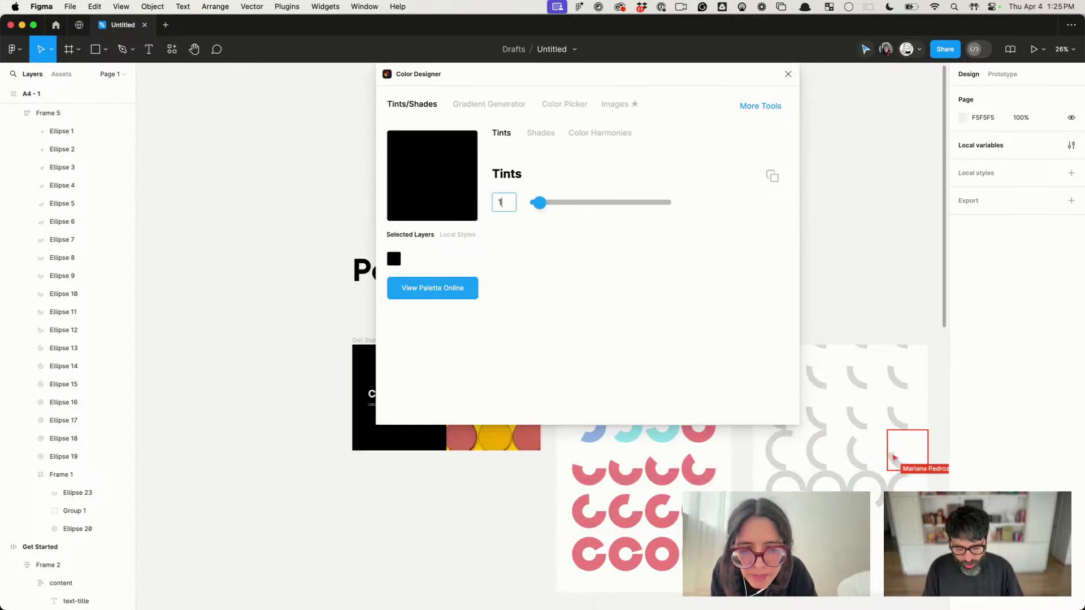
left_click(489, 104)
left_click(607, 243)
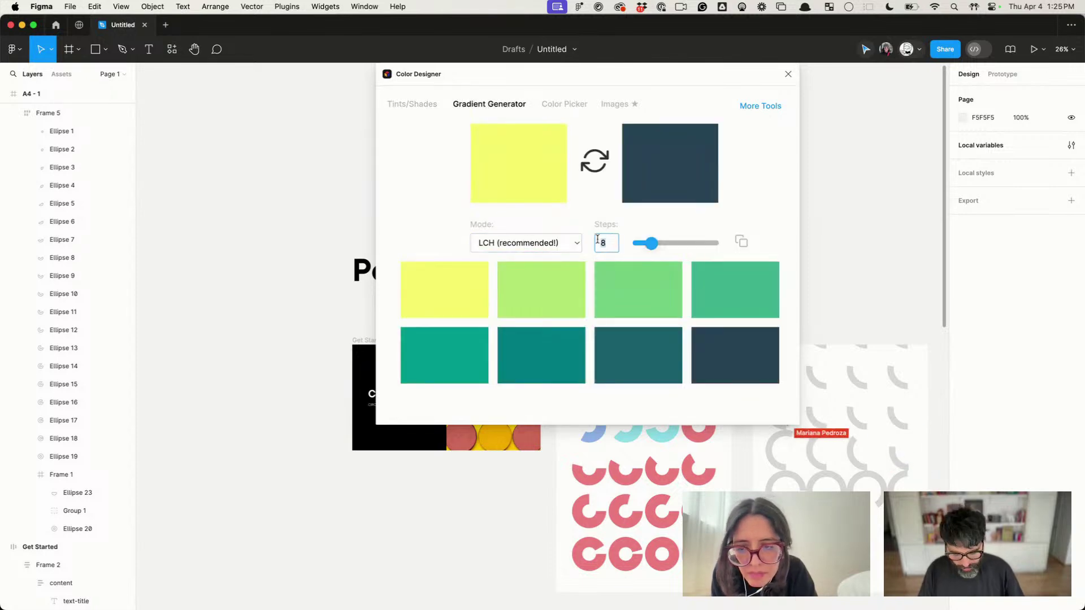
key("BackSpace")
type("16")
Step: Show the start colour's source options and examine the colour details of the first generated gradient swatch
left_click(517, 170)
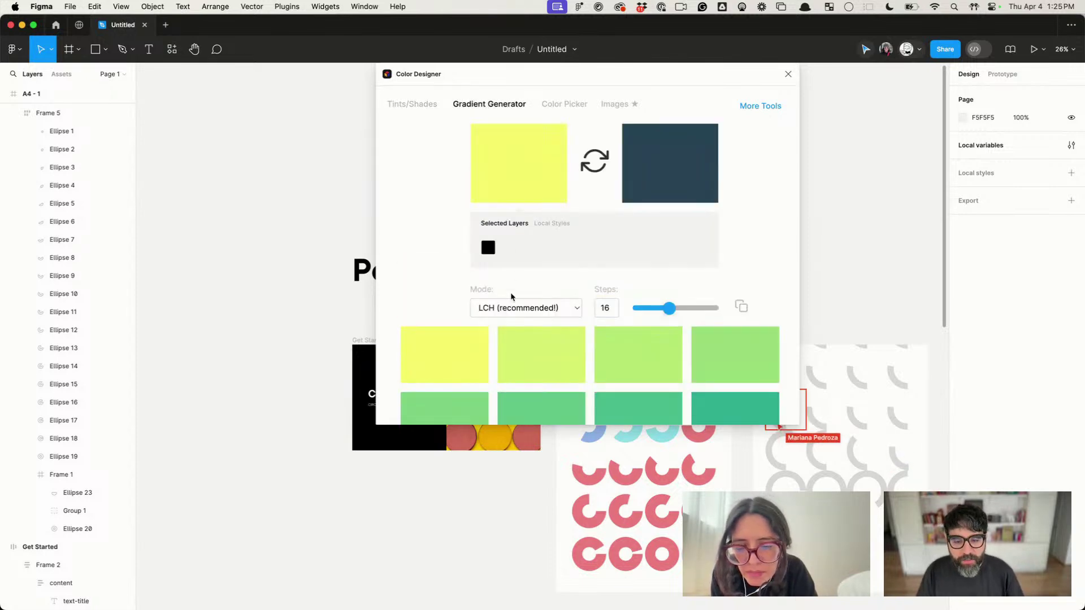
mouse_move(475, 384)
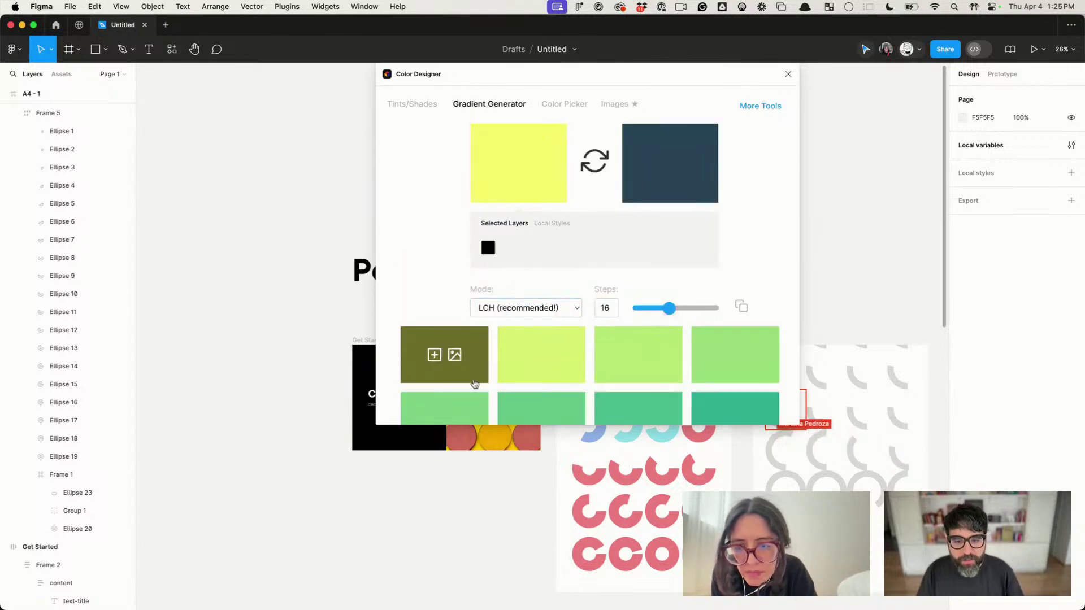
left_click(435, 356)
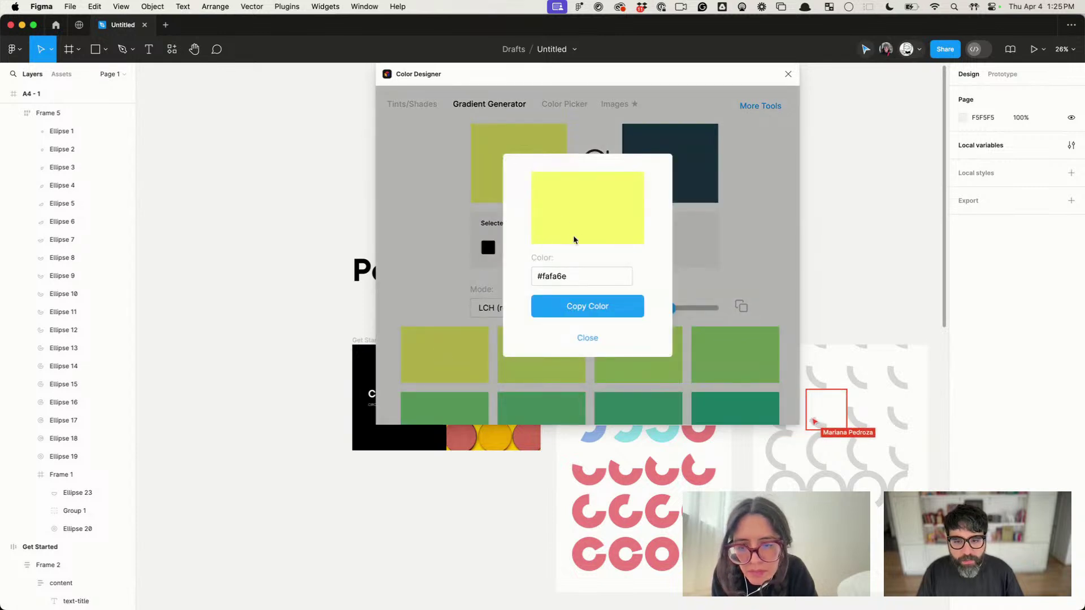
left_click(583, 339)
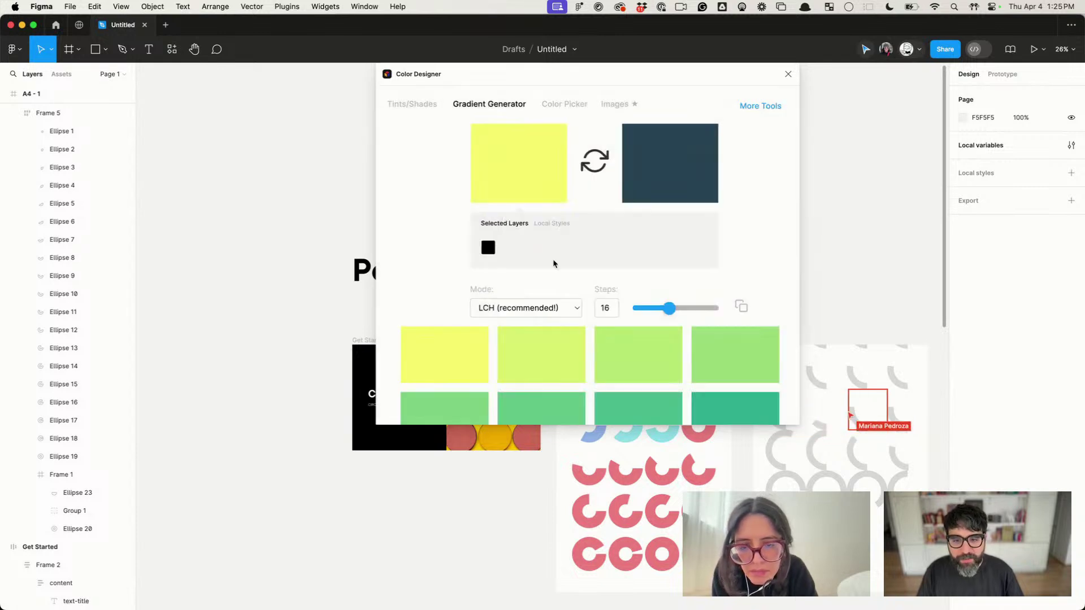
scroll(509, 226, "down", 2)
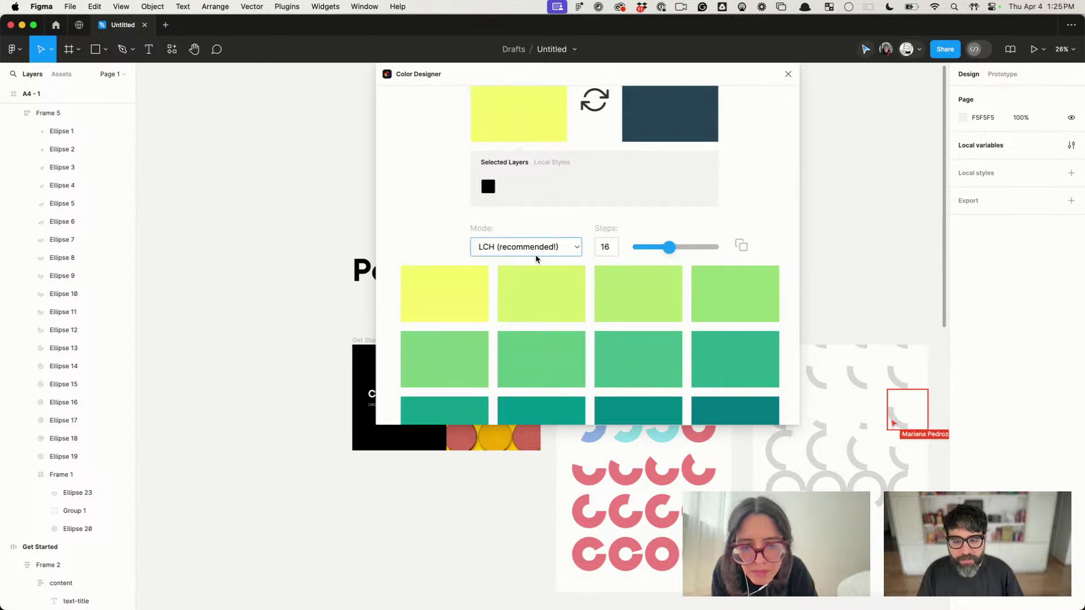
Step: Set the gradient's end colour to the black found in the selected layers
scroll(535, 250, "down", 3)
scroll(594, 237, "up", 5)
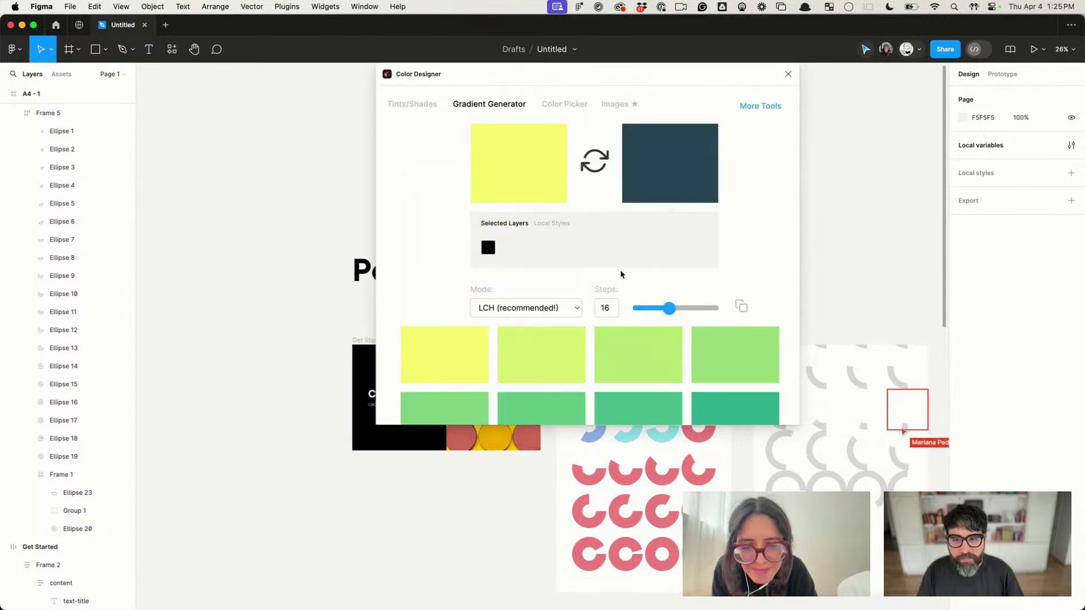
left_click(681, 169)
left_click(682, 170)
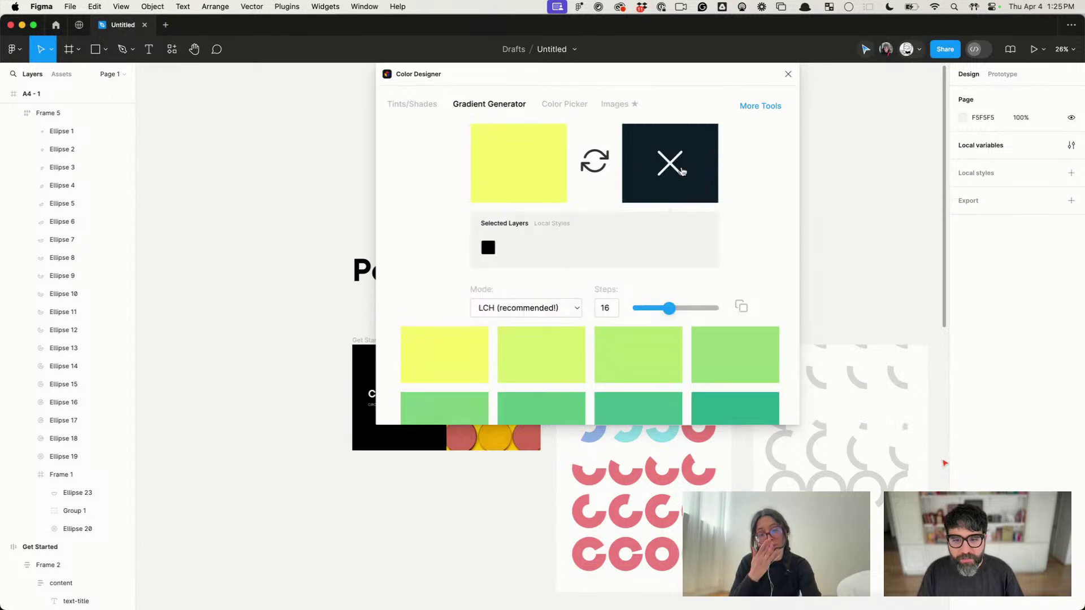
left_click(487, 249)
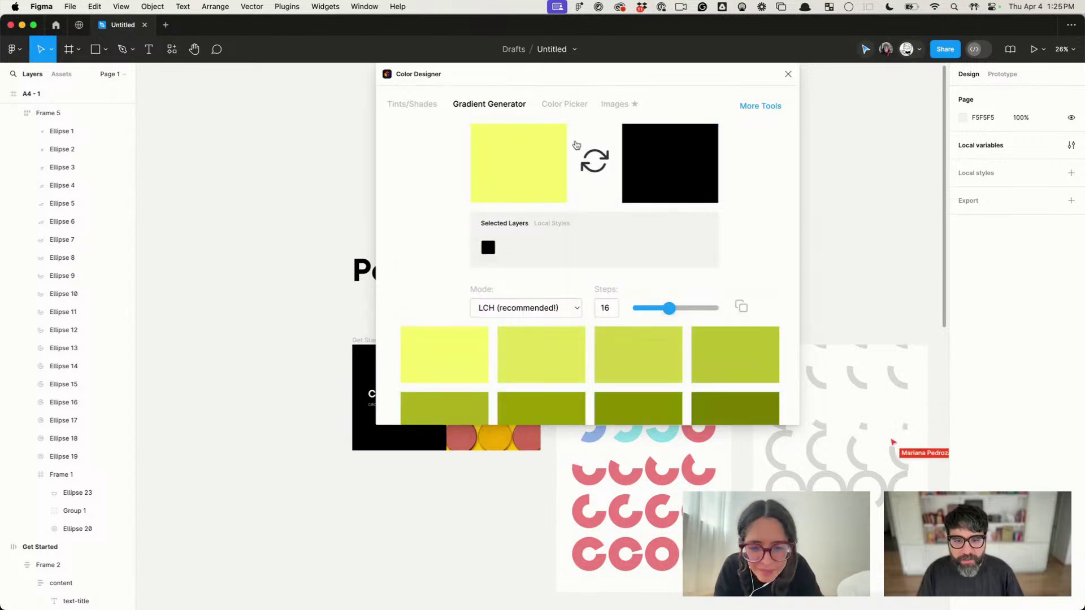
Step: Move the Color Designer window clear of the A4 - 1 poster and load the first arc's pink as a colour source for the gradient's start
left_click_drag(628, 85, 252, 216)
scroll(544, 252, "down", 1)
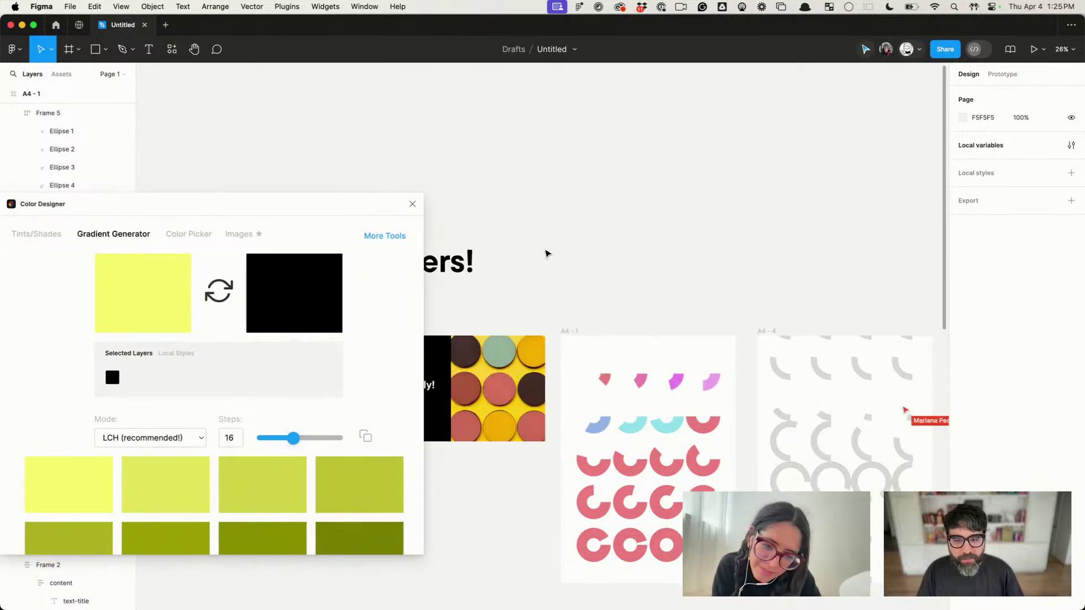
left_click(600, 370)
double_click(600, 370)
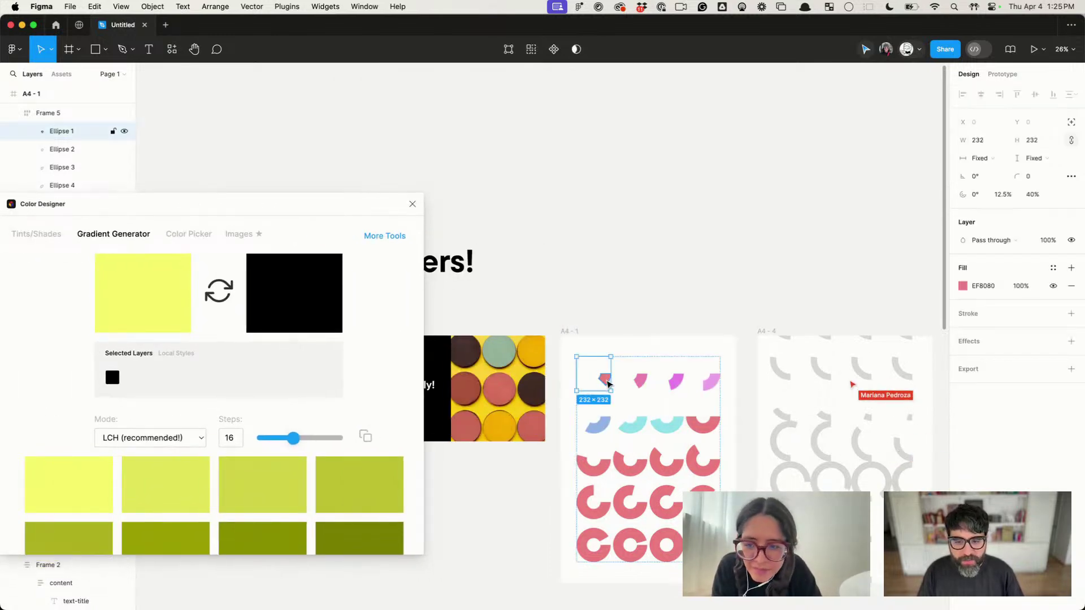
left_click(147, 301)
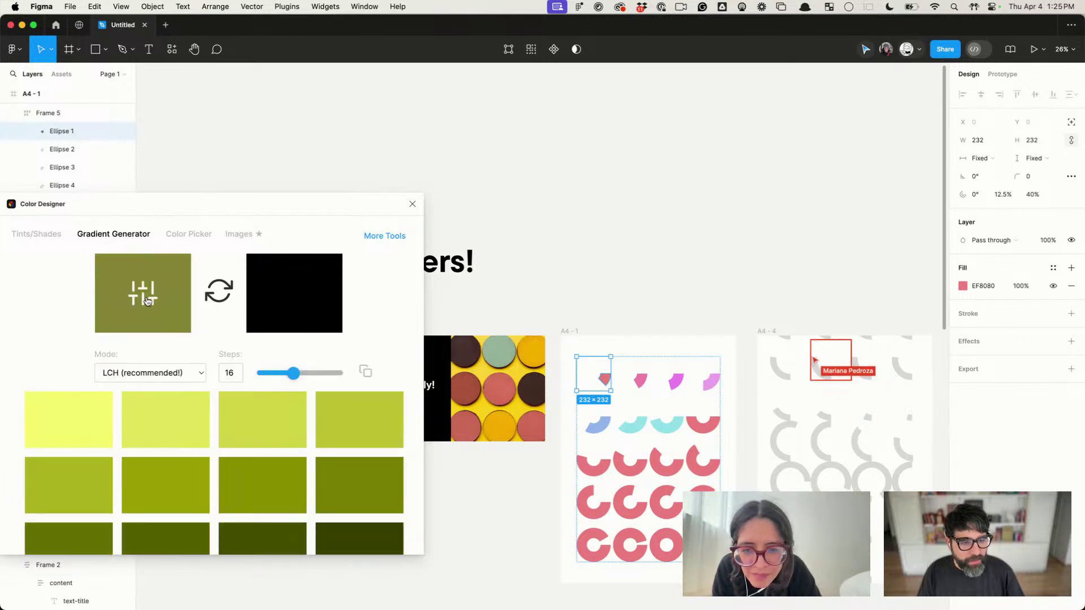
left_click(147, 301)
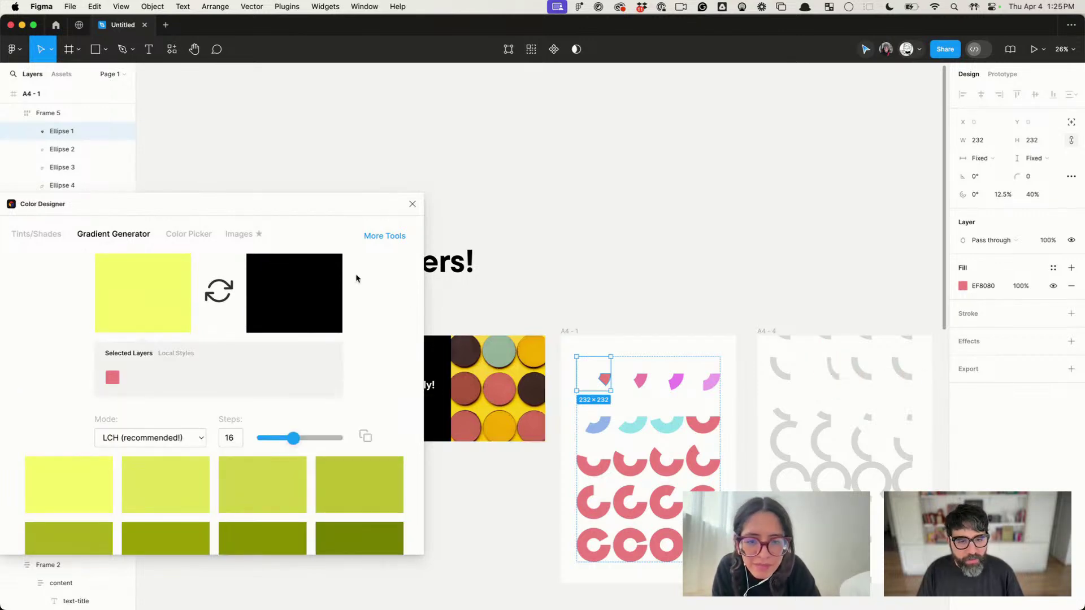
left_click(658, 264)
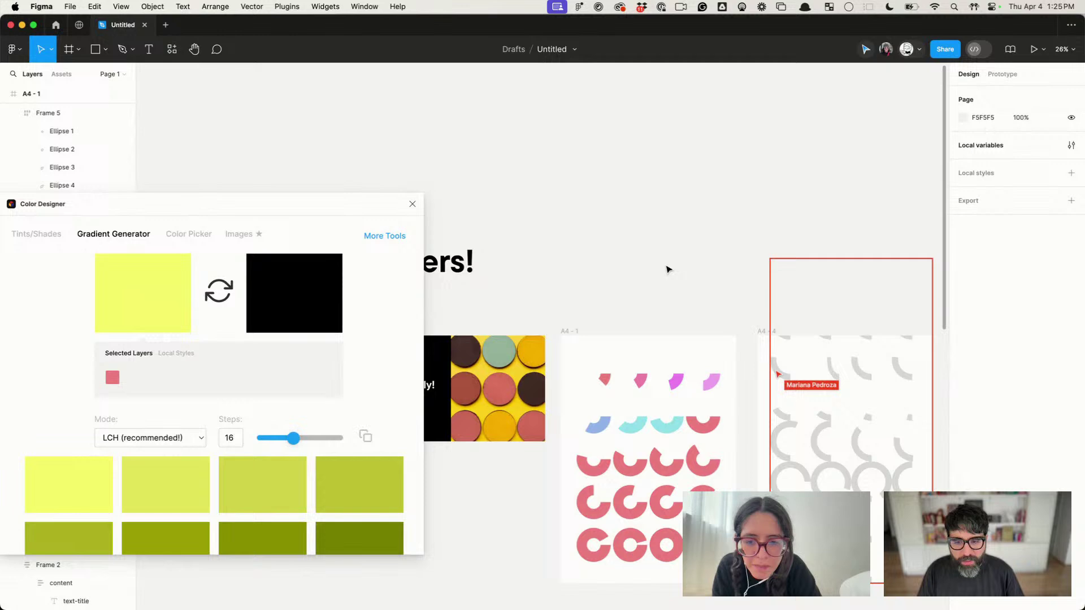
Step: Duplicate the poster's first arc onto the empty canvas above it and shift the copy's fill hue to 353 (EF808D)
double_click(606, 381)
left_click_drag(605, 381, 619, 237)
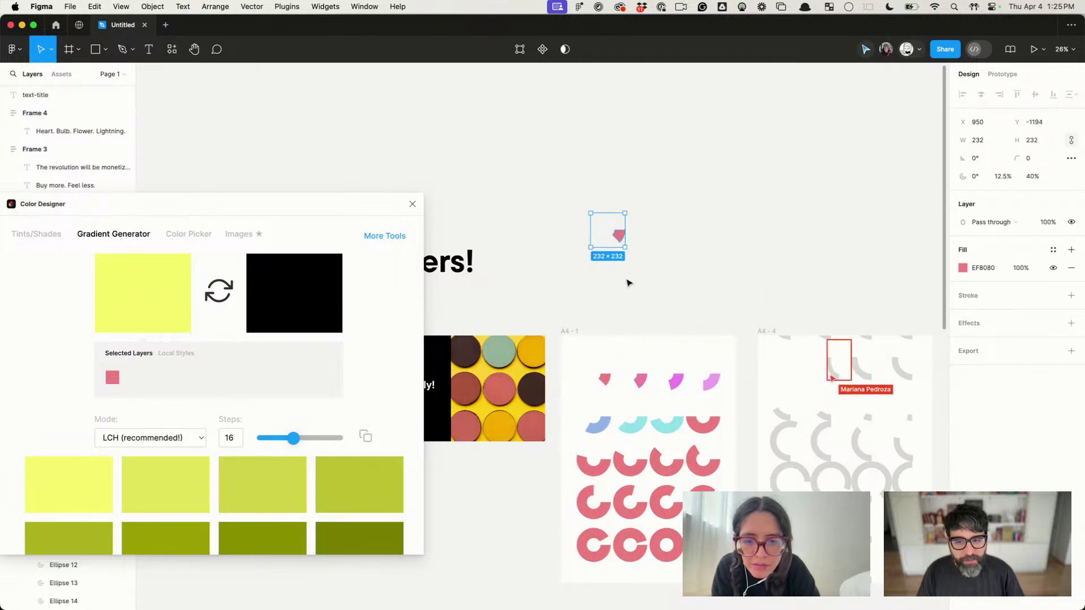
left_click(962, 268)
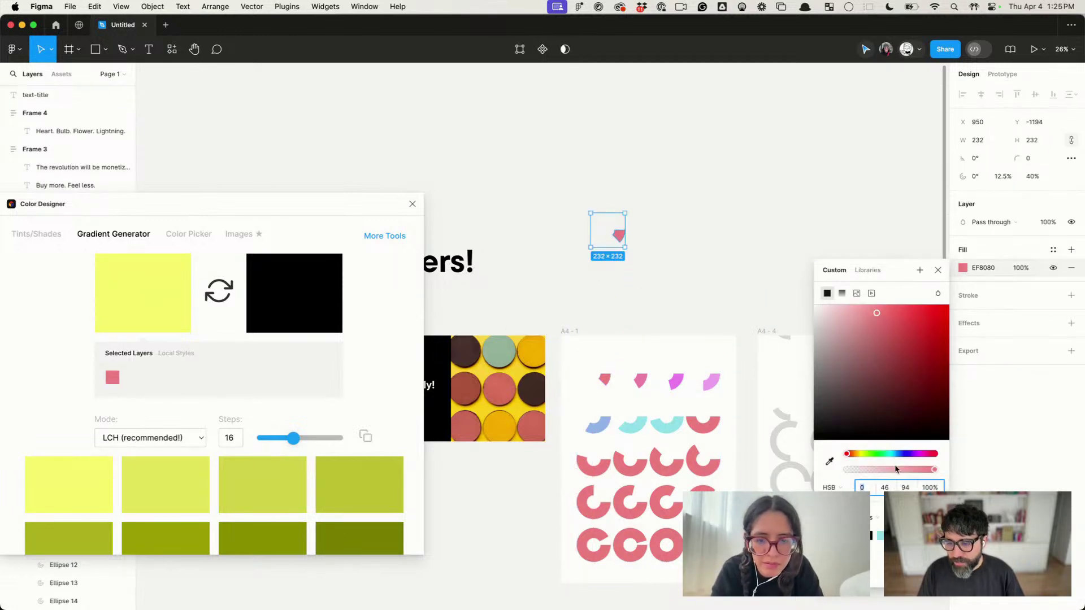
left_click(933, 454)
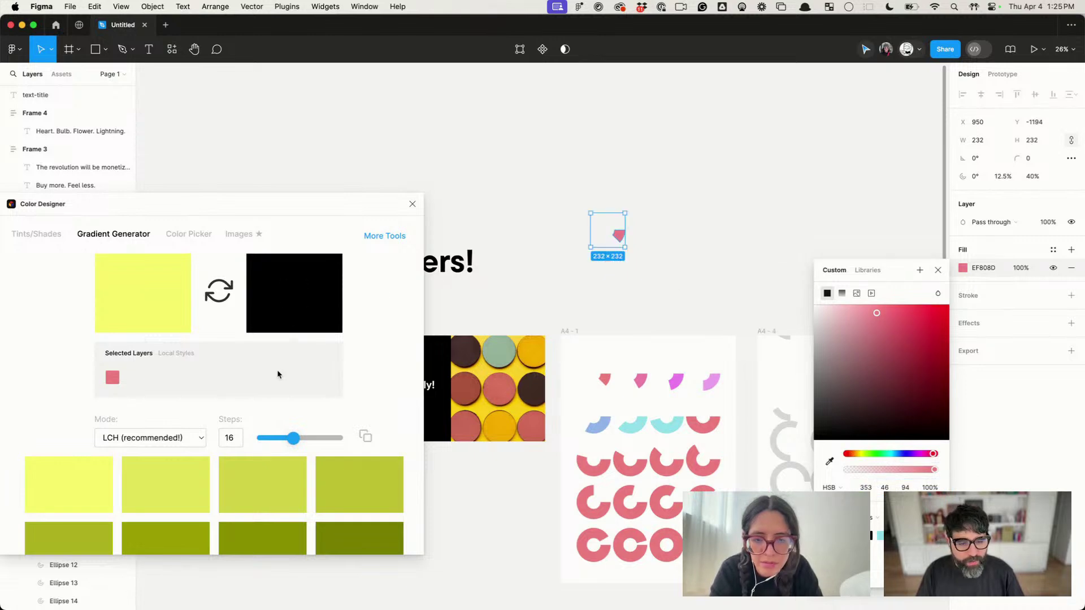
Step: Set the gradient's end colour to the duplicated arc's pink and deselect the arc
left_click(294, 291)
left_click(299, 292)
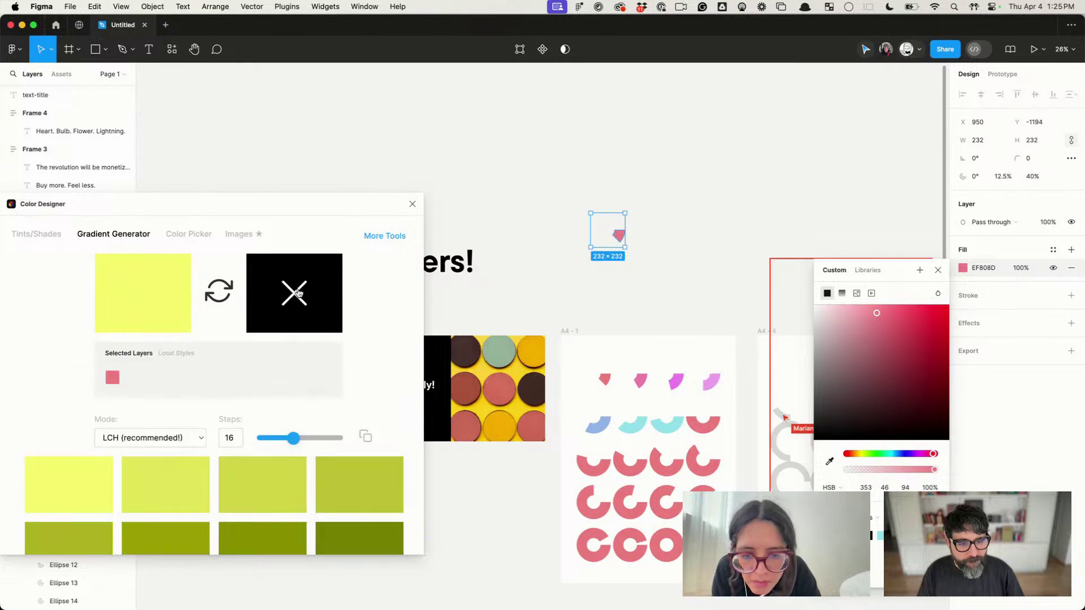
left_click(112, 378)
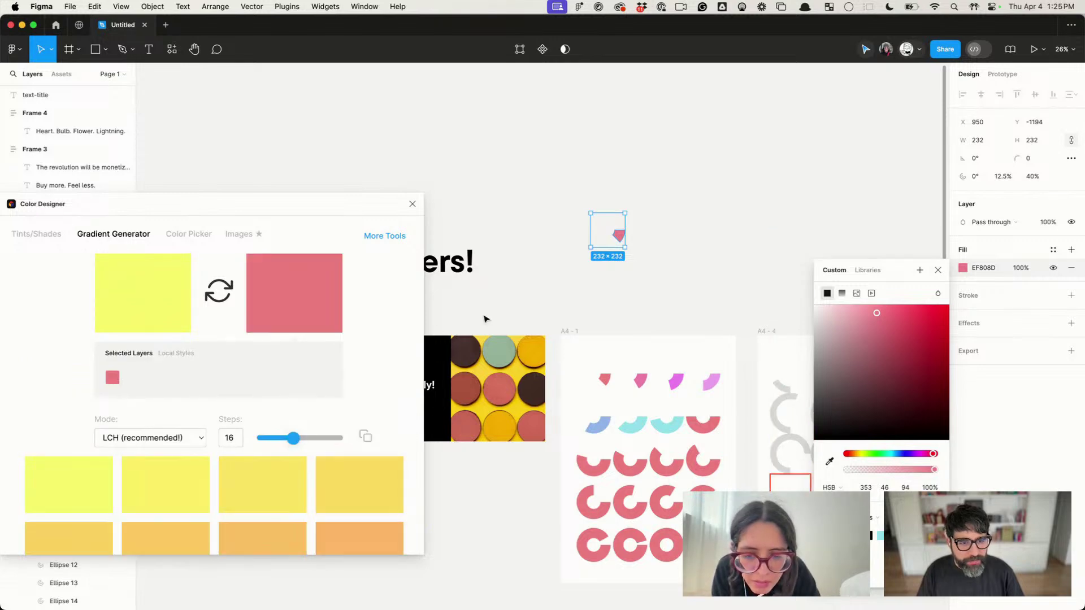
left_click(603, 195)
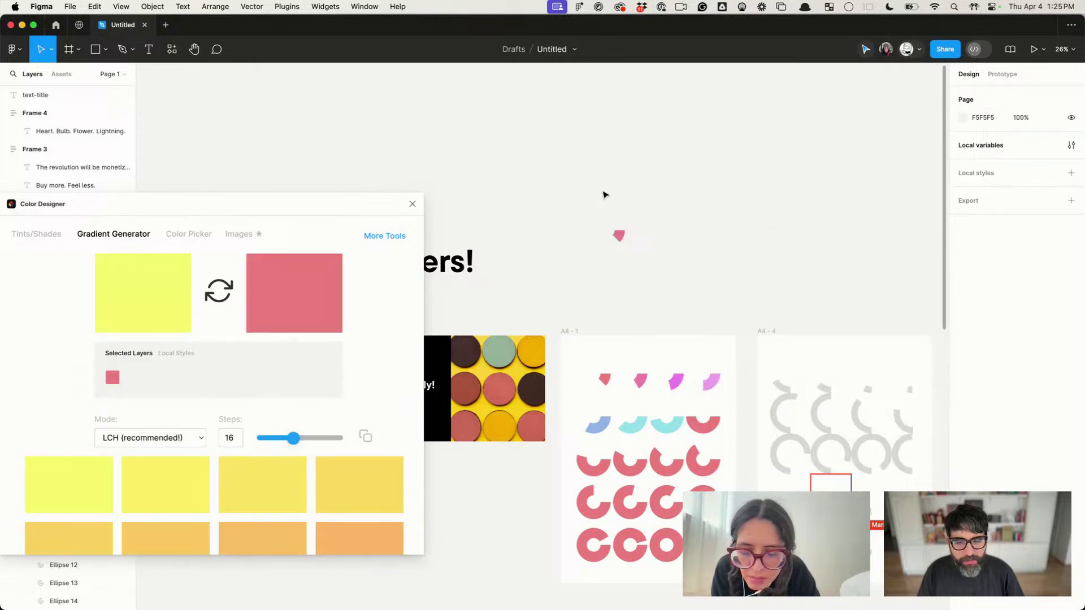
Step: Place another copy of the poster's first arc beside the first copy and use its pink as the gradient's start colour
left_click(606, 383)
left_click_drag(606, 383, 561, 229)
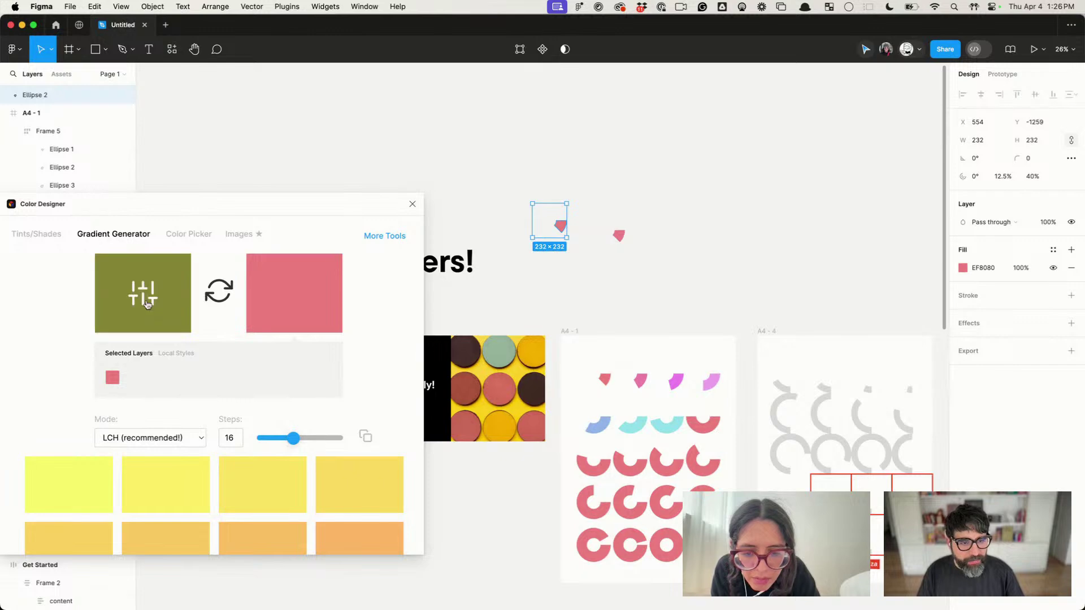
left_click(112, 379)
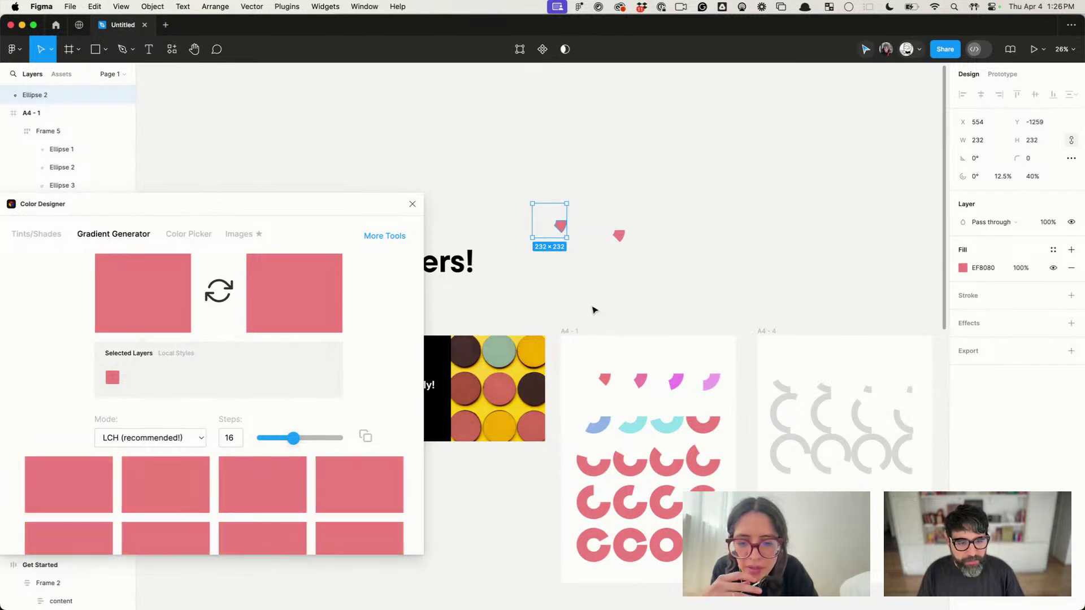
scroll(181, 424, "down", 5)
scroll(252, 411, "up", 5)
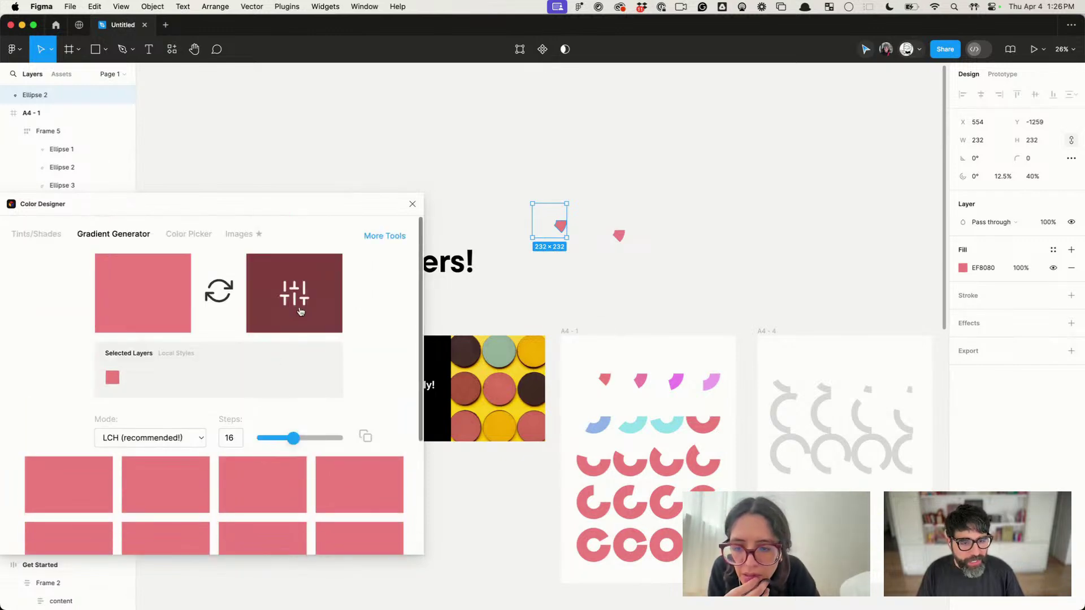
Step: Hide the end colour's source options, move Color Designer aside, and change the second arc copy's fill to purple (9080EF)
left_click(295, 296)
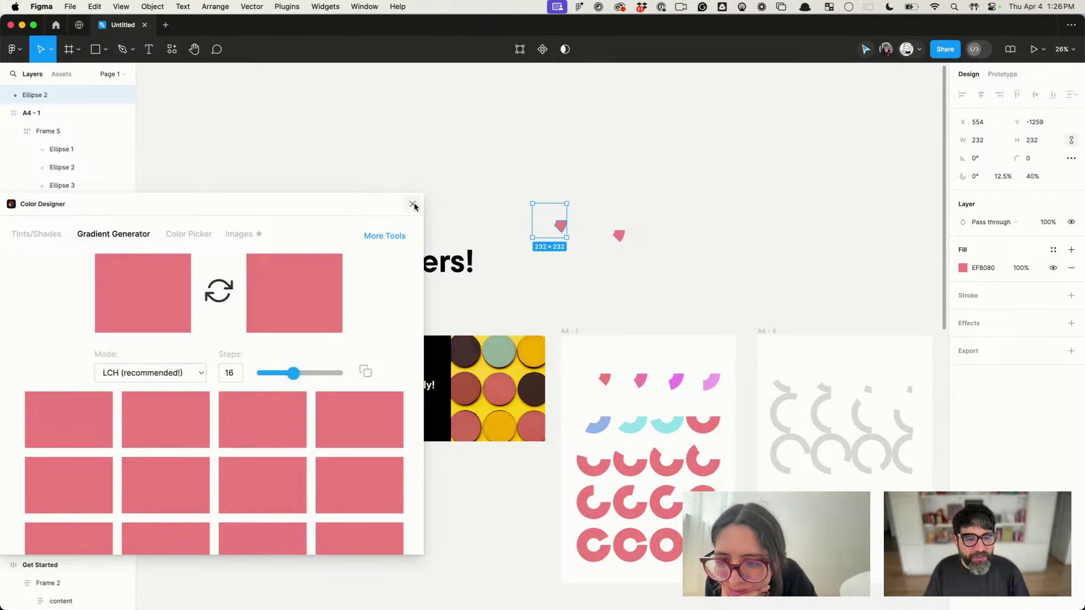
left_click_drag(320, 212, 469, 303)
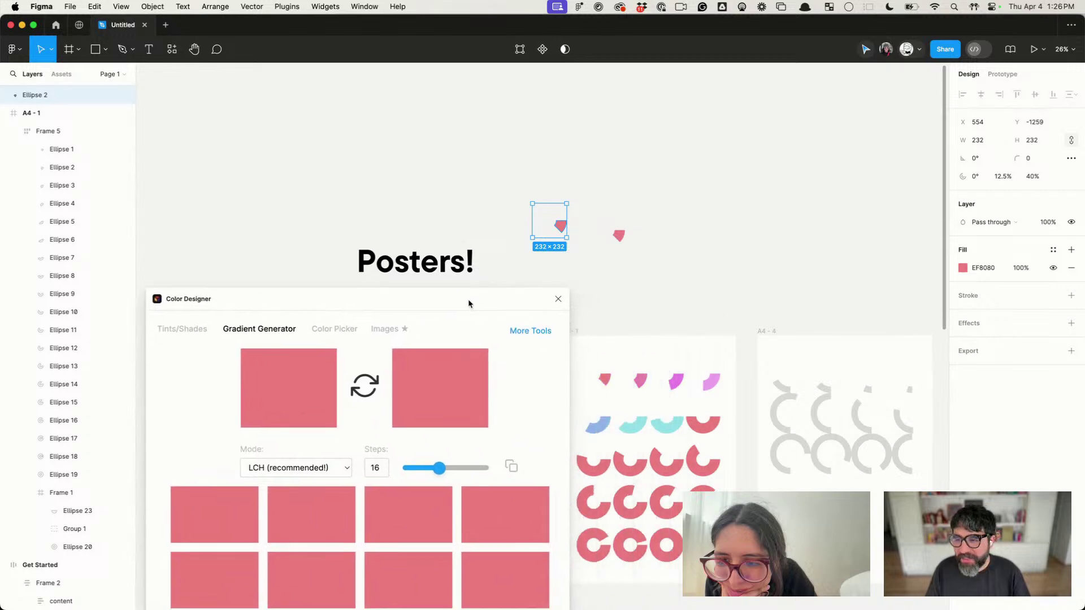
left_click(962, 268)
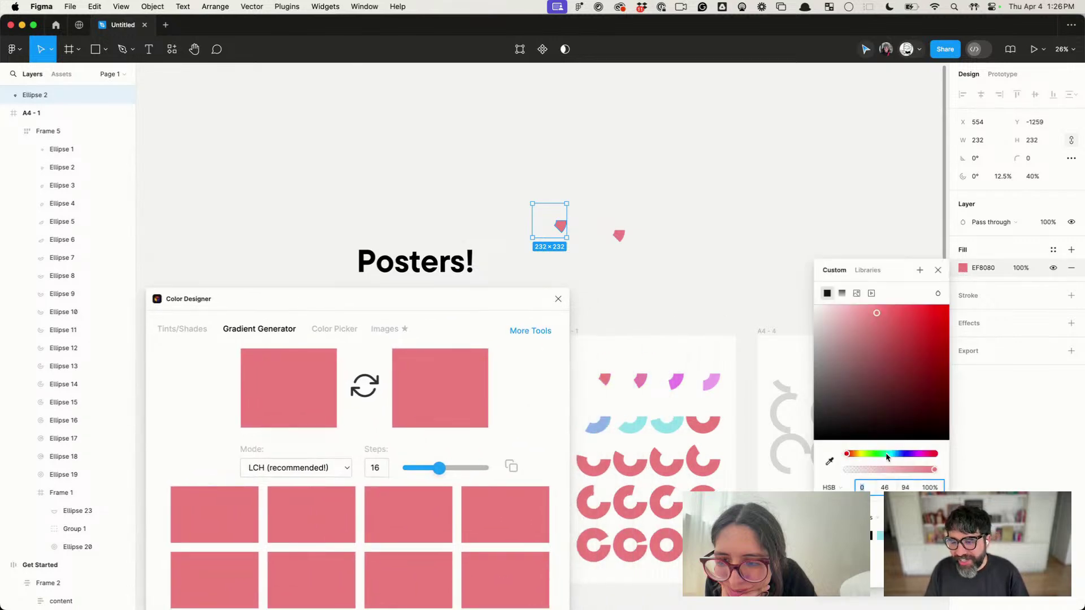
left_click_drag(910, 453, 907, 459)
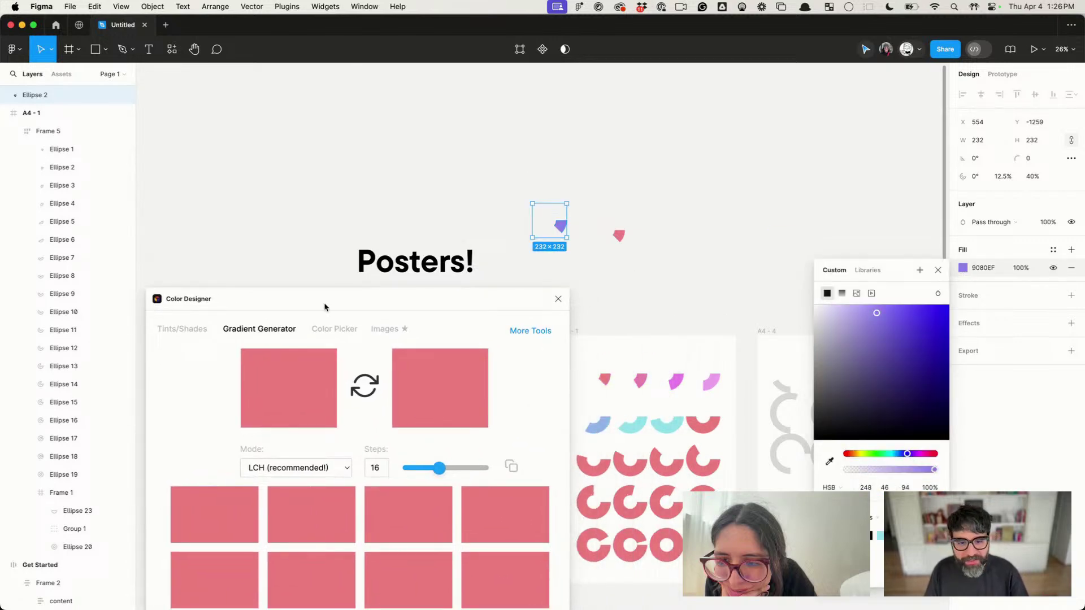
Step: Try to load the purple arc's colour as the gradient's end colour and close Color Designer
left_click(447, 386)
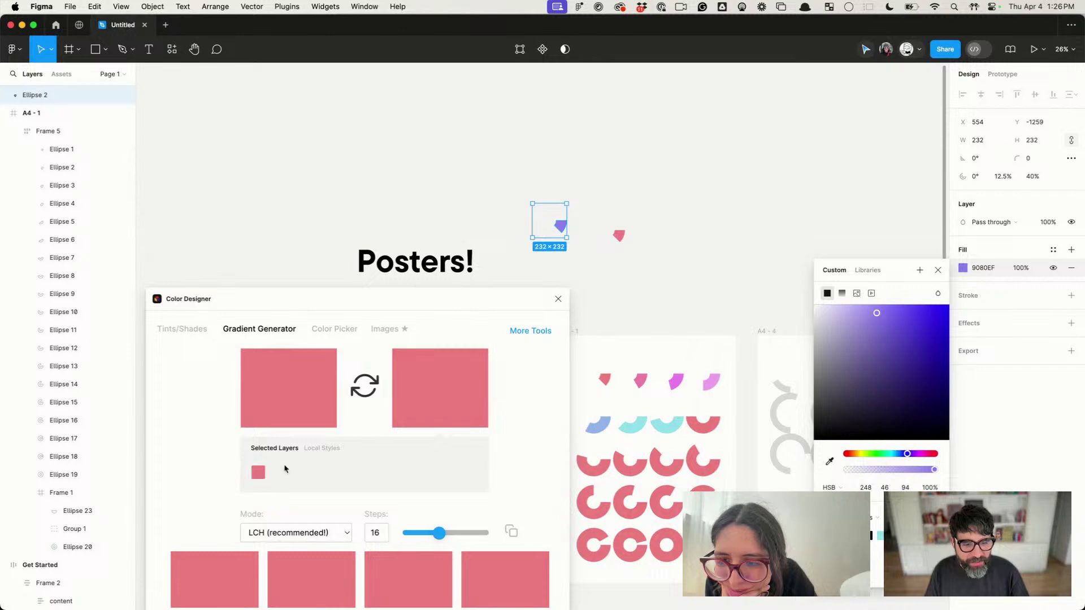
left_click(429, 385)
left_click(442, 391)
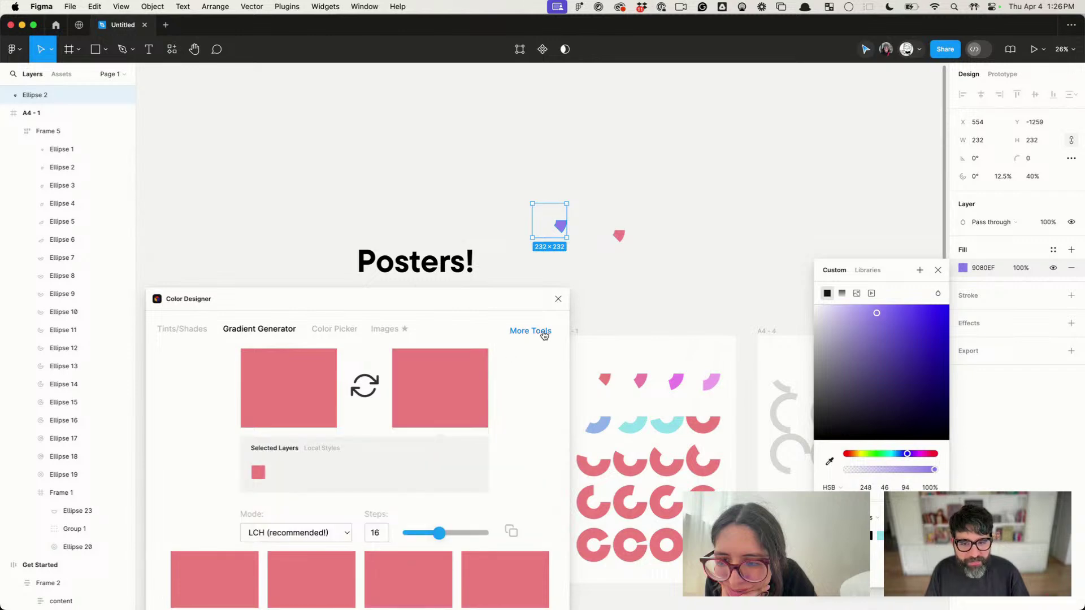
left_click(558, 299)
left_click(308, 120)
Step: Search the plugins for "gradient", look through the community results, and dismiss the search
left_click(172, 49)
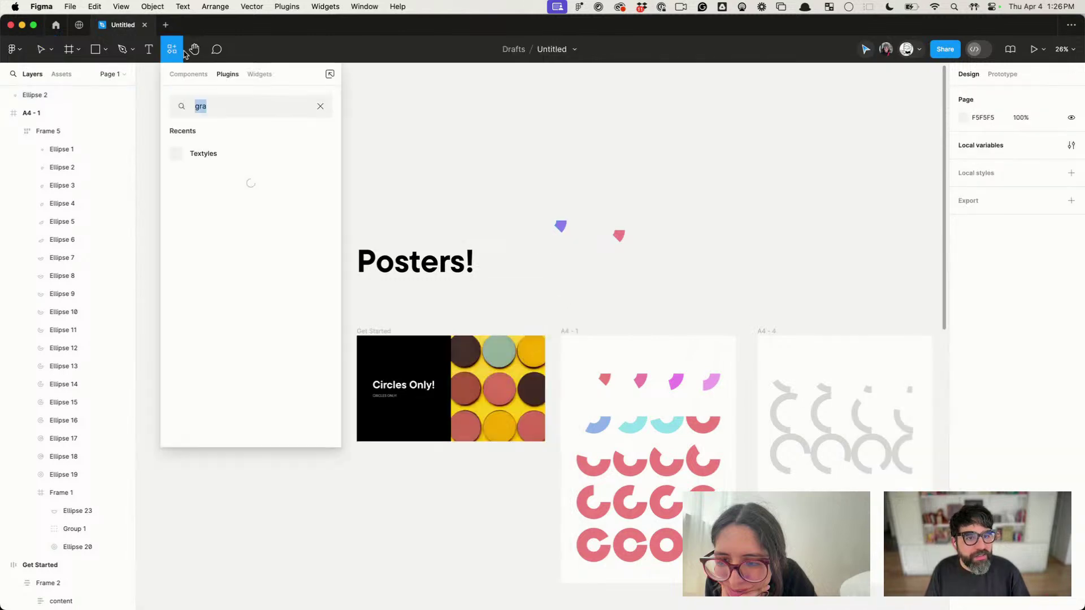
type("gradient")
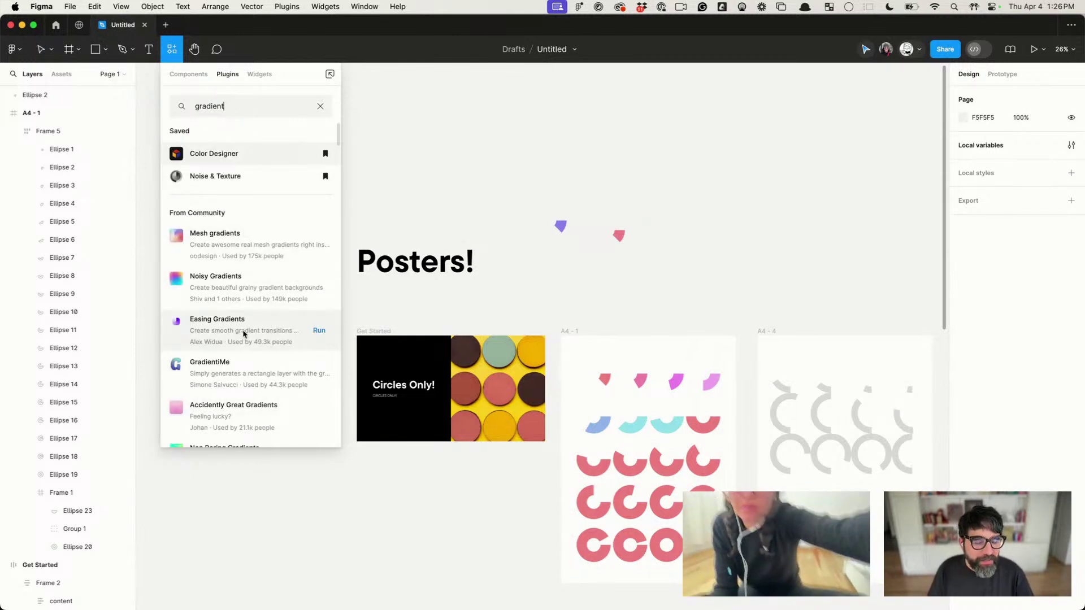
scroll(243, 317, "down", 10)
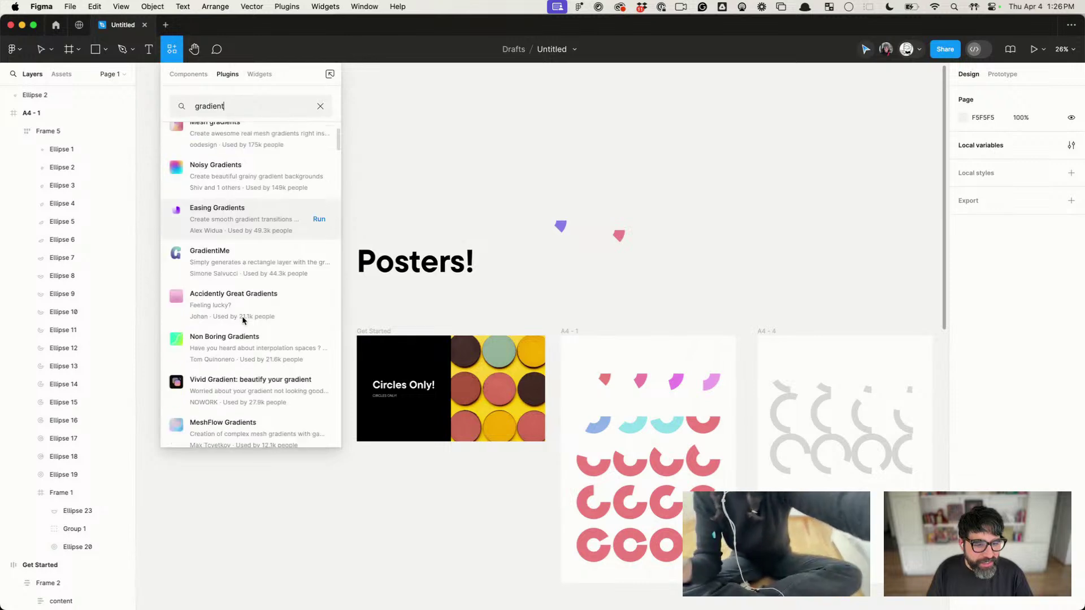
scroll(243, 320, "down", 2)
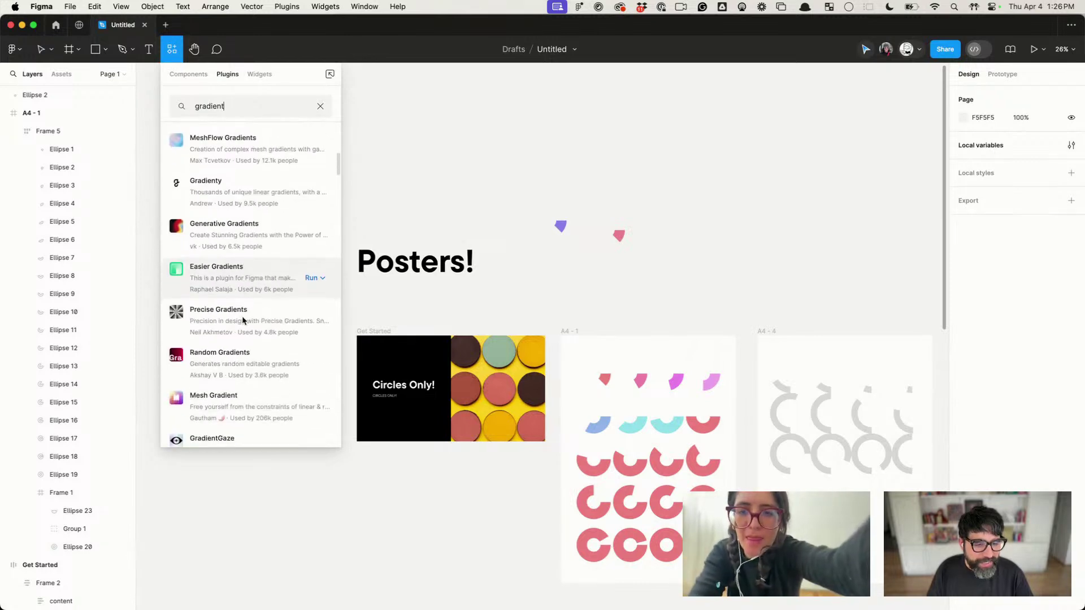
scroll(243, 395, "down", 5)
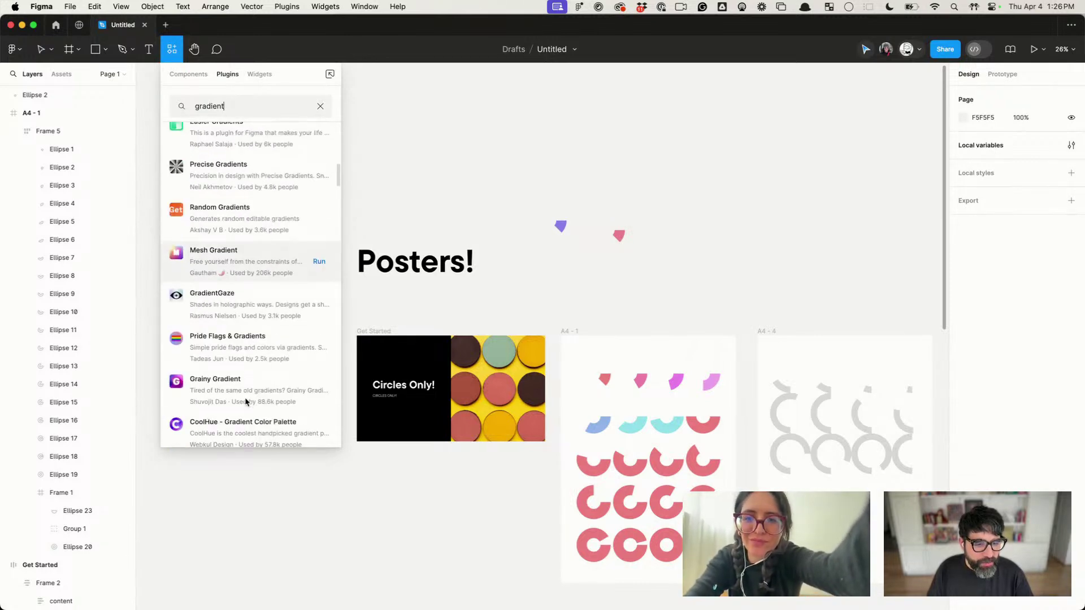
scroll(246, 400, "down", 8)
scroll(246, 398, "up", 20)
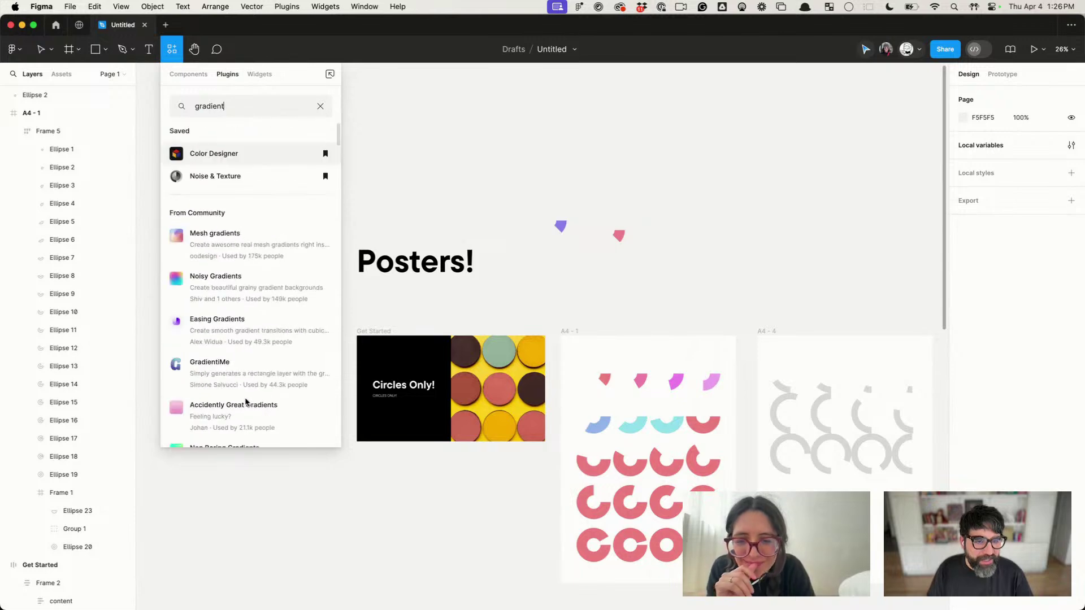
left_click(320, 106)
left_click(557, 151)
Step: Recolour the fourth arc in the poster's second row with the light cyan (92E3EE) sampled from the arc beside it
scroll(610, 255, "down", 4)
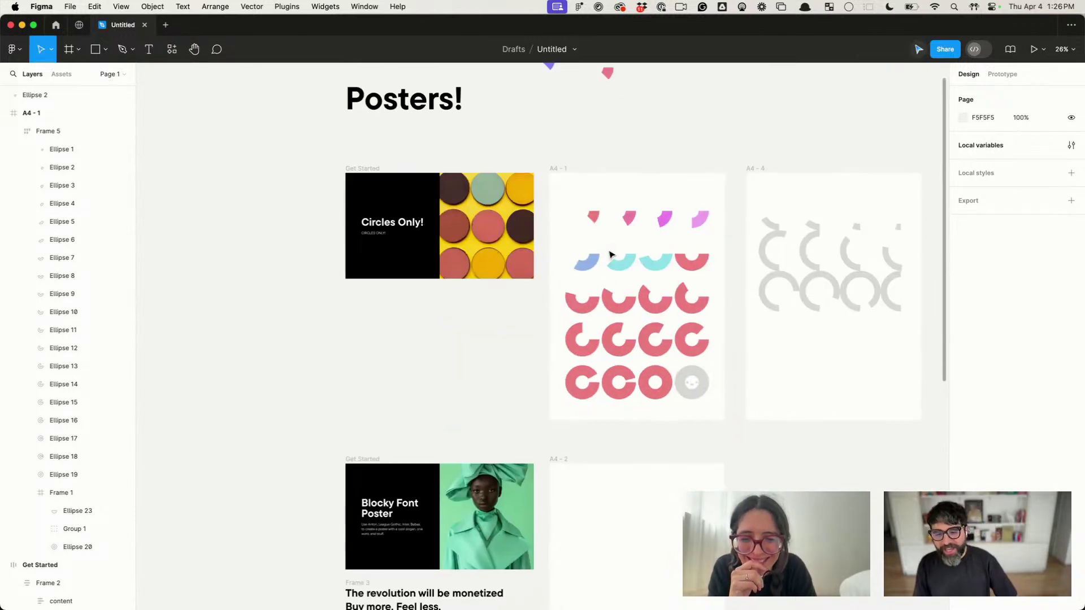
scroll(673, 344, "up", 10)
left_click(751, 114)
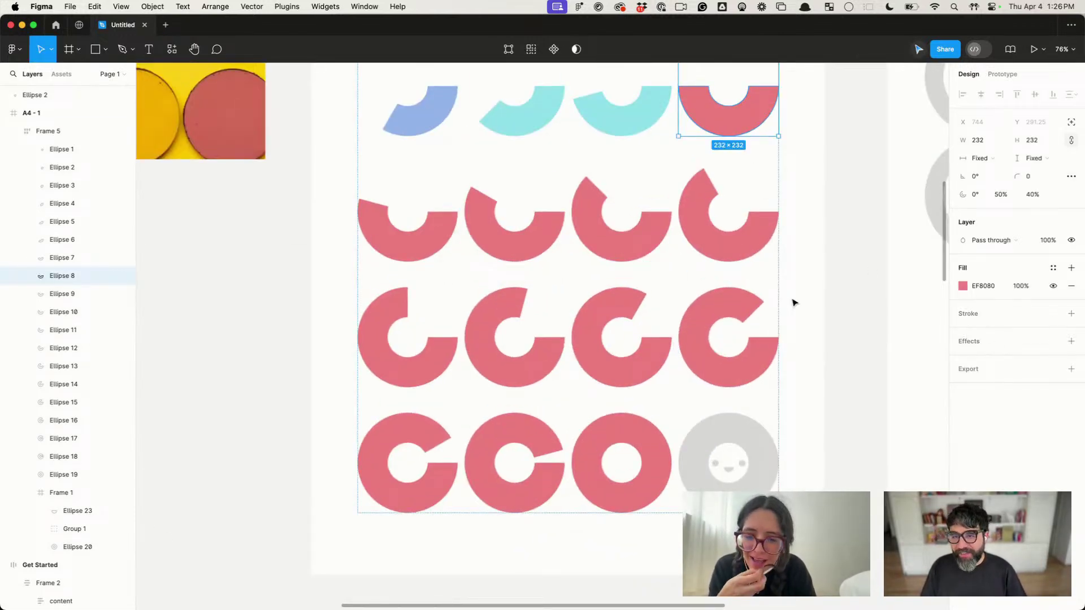
scroll(794, 303, "up", 3)
key("i")
left_click(669, 203)
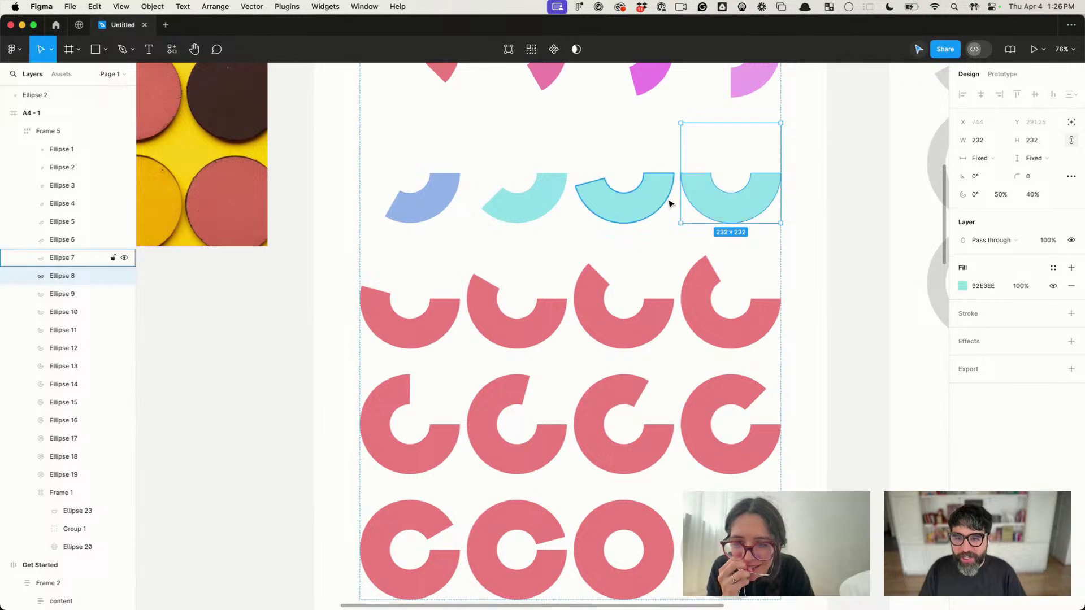
Step: Shift the fill hue of the second row's third arc to mint green and that of its fourth arc to light green
left_click(659, 206)
left_click(963, 286)
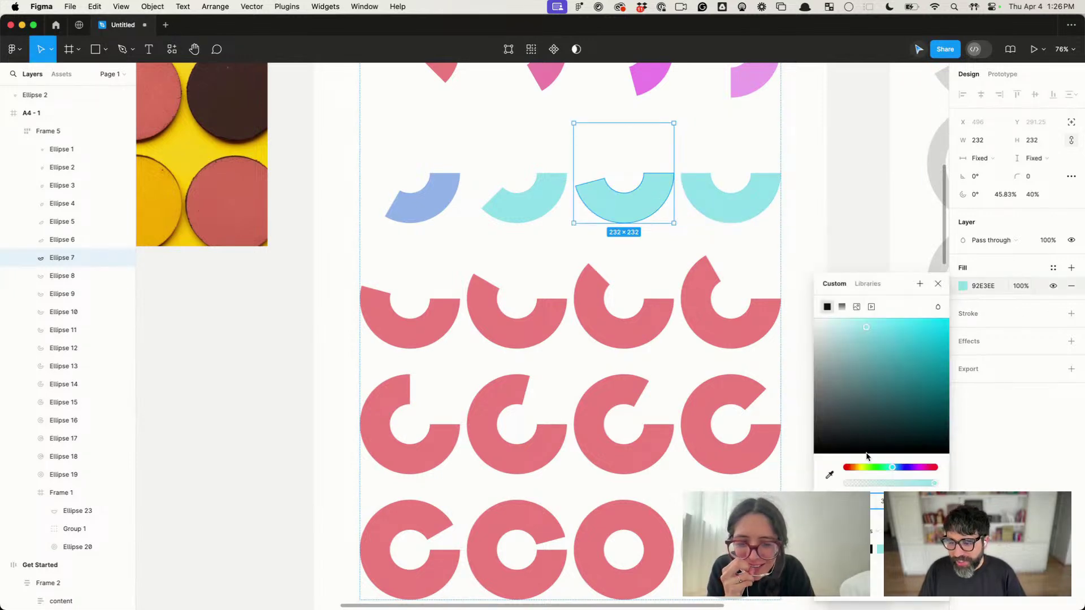
left_click_drag(886, 471, 877, 469)
left_click(759, 192)
left_click(963, 286)
Step: Change the fill of the third row's first arc to light green (82EF80) by shifting its hue
left_click(431, 332)
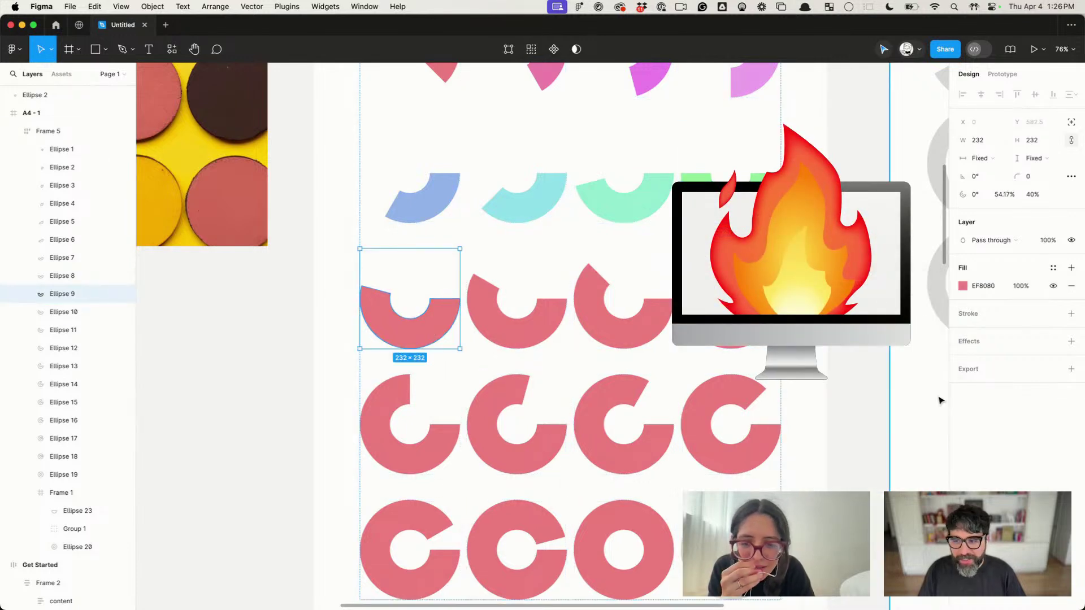
left_click(963, 286)
left_click_drag(884, 465, 877, 469)
Step: Shift the fill hue of the third row's second arc to yellow-green (B8EF80) and that of its third arc to yellow (EFD780)
left_click(556, 330)
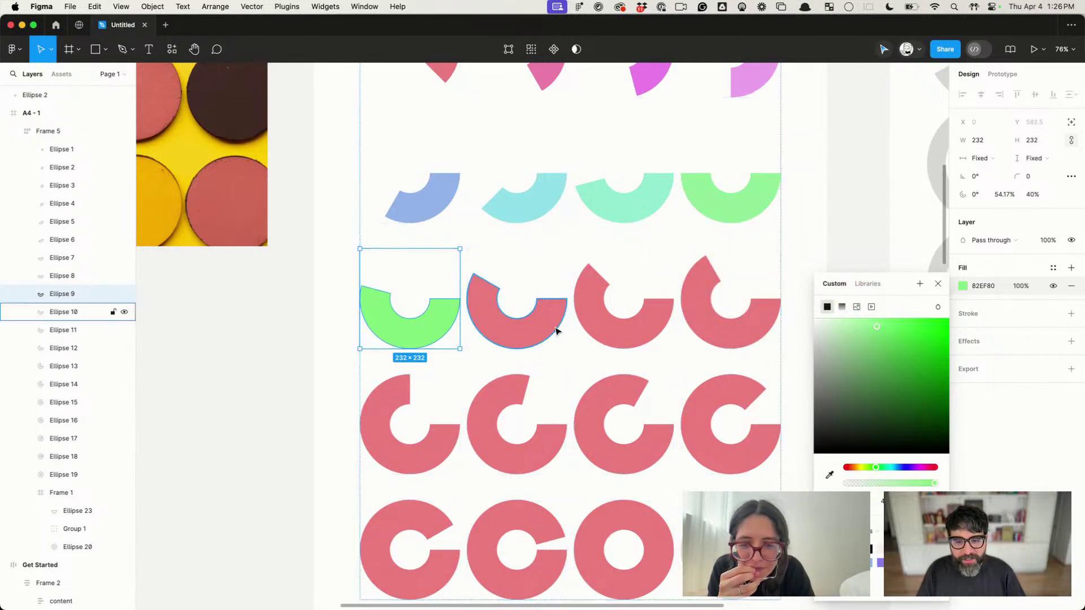
left_click(962, 287)
left_click(871, 466)
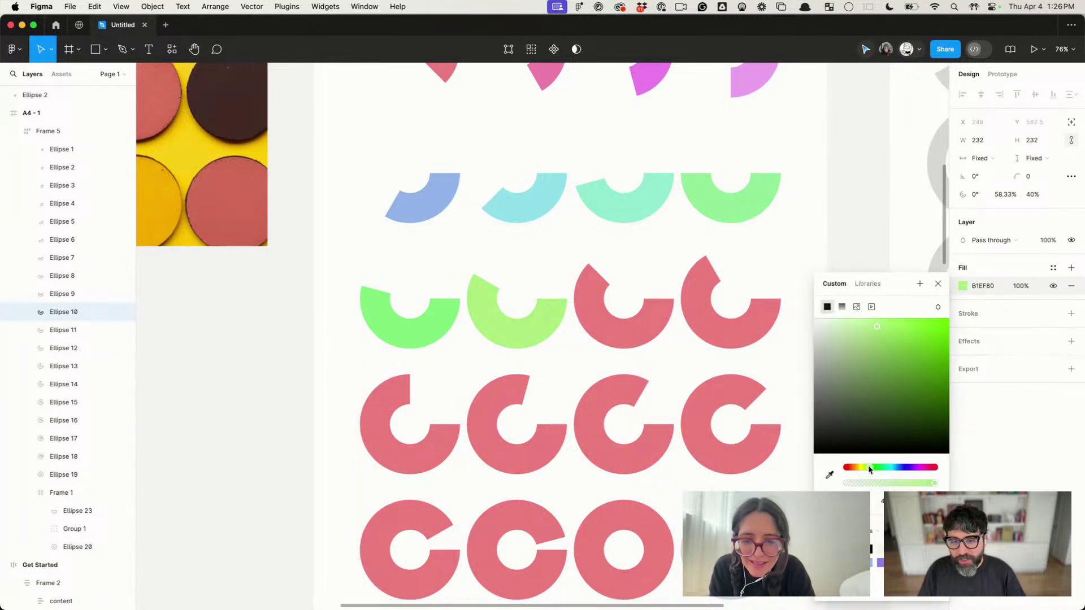
left_click(659, 322)
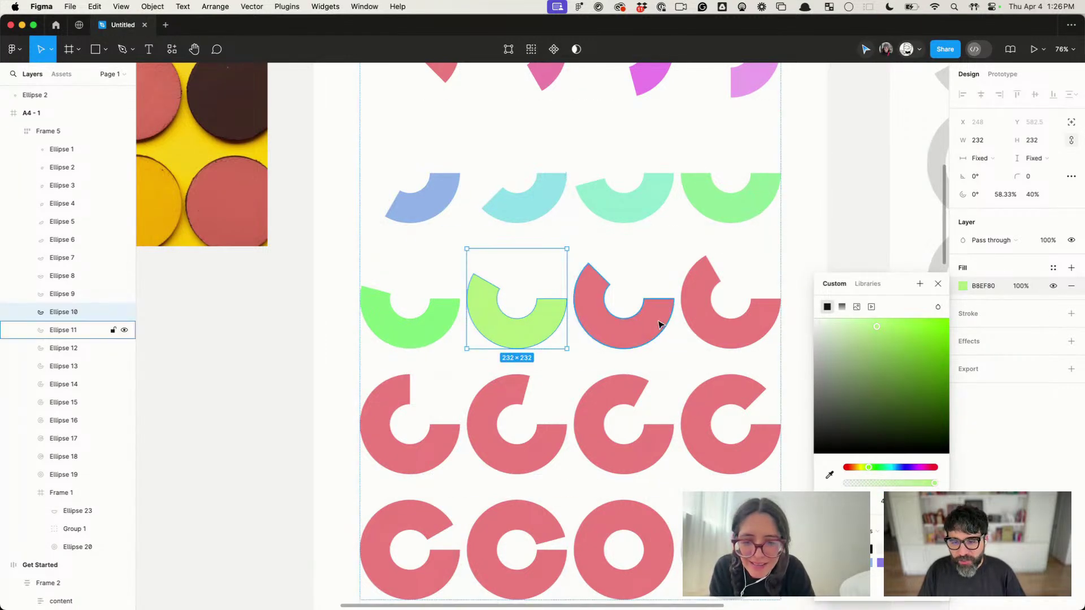
left_click(962, 287)
left_click(858, 468)
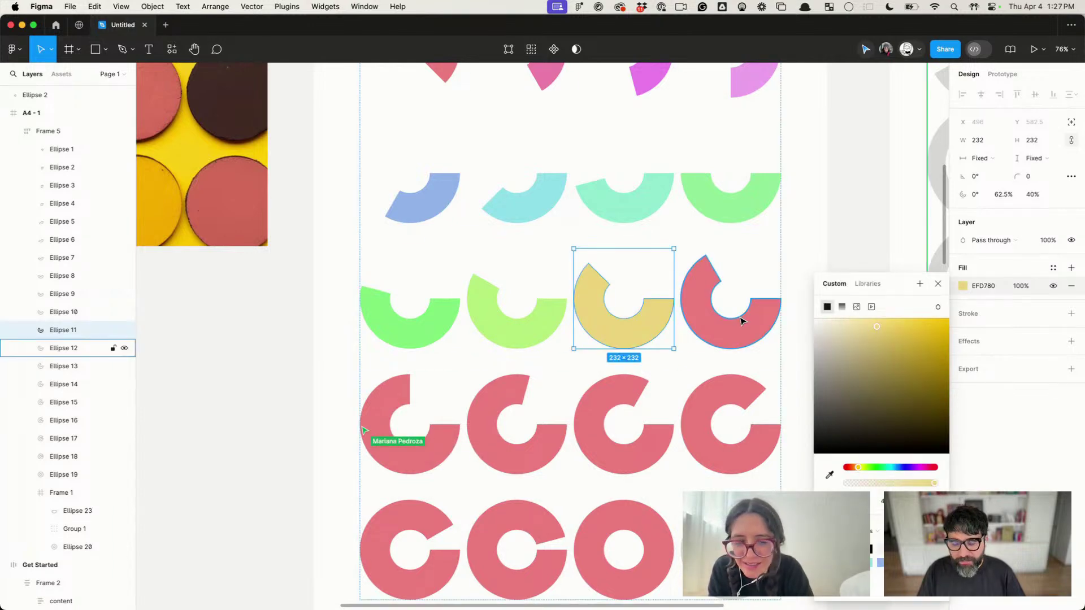
Step: Shift the fill hue of the third row's fourth arc to light orange and that of the fourth row's first arc to EFC380
left_click(717, 328)
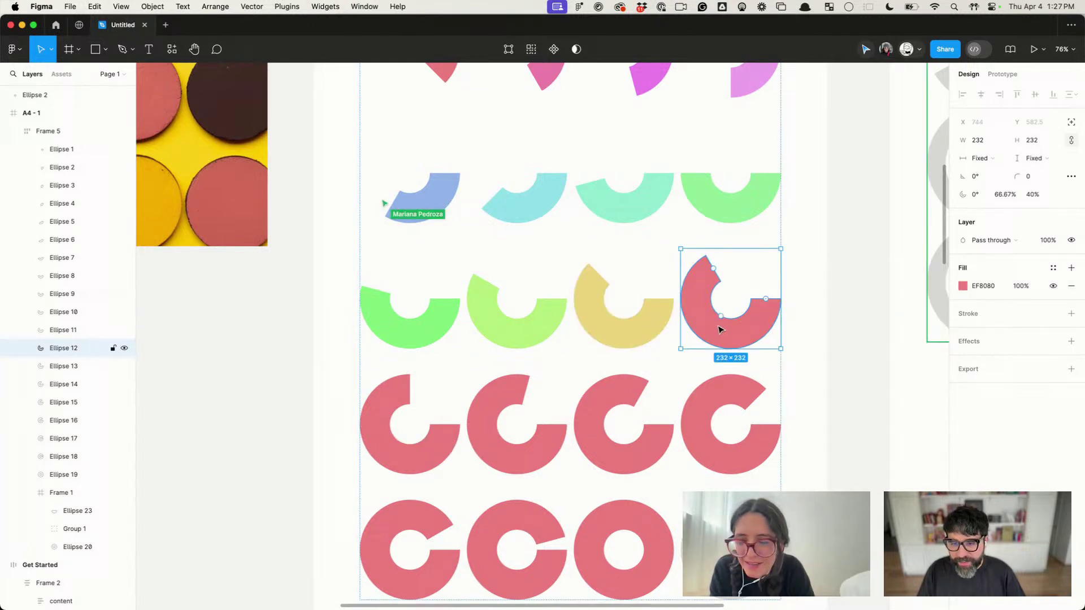
left_click(963, 287)
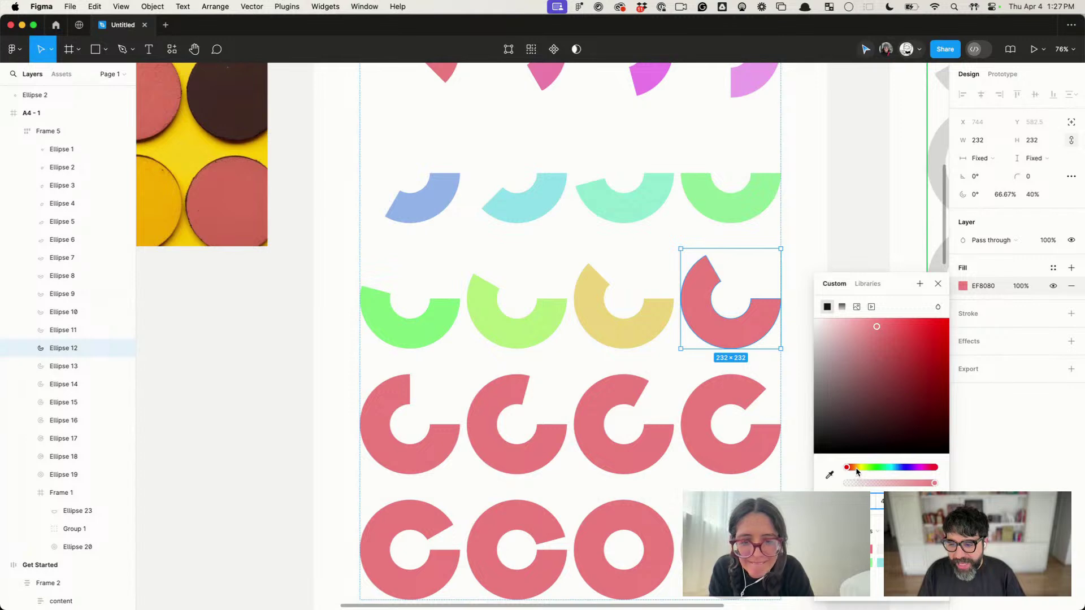
left_click(856, 469)
left_click(436, 467)
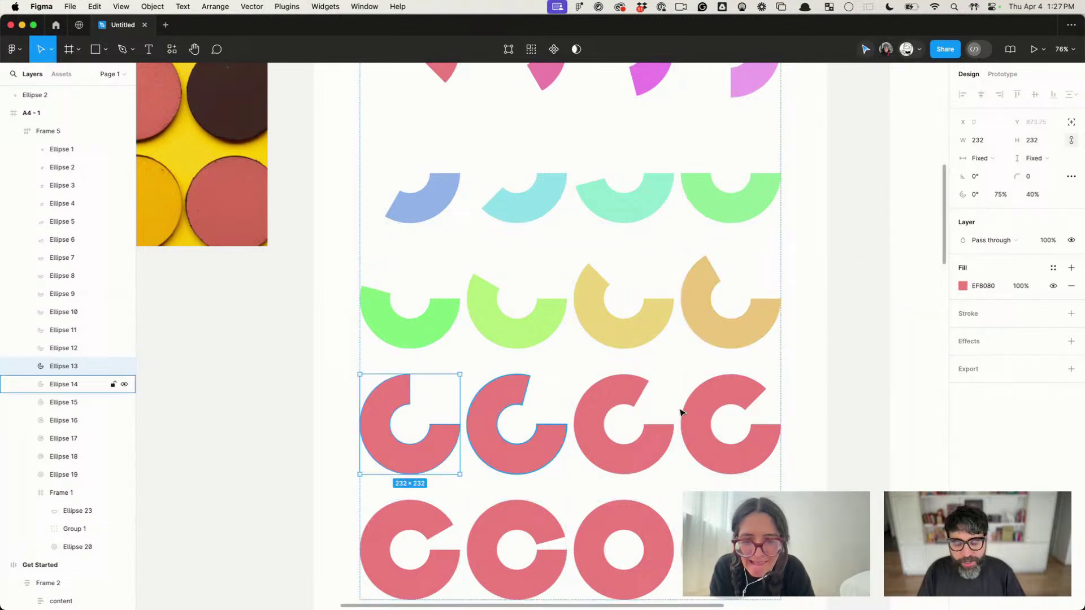
left_click(963, 287)
left_click(859, 467)
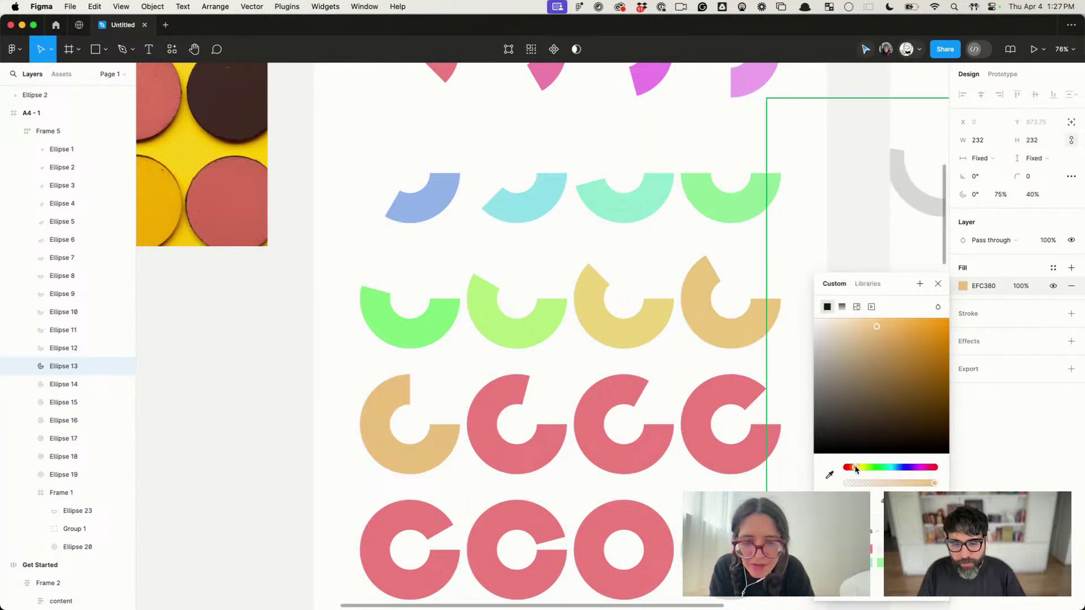
Step: Shift the fill hue of the fourth row's second arc to orange (EFB580) and that of its third arc to salmon (EF9480)
left_click(557, 438)
left_click(963, 286)
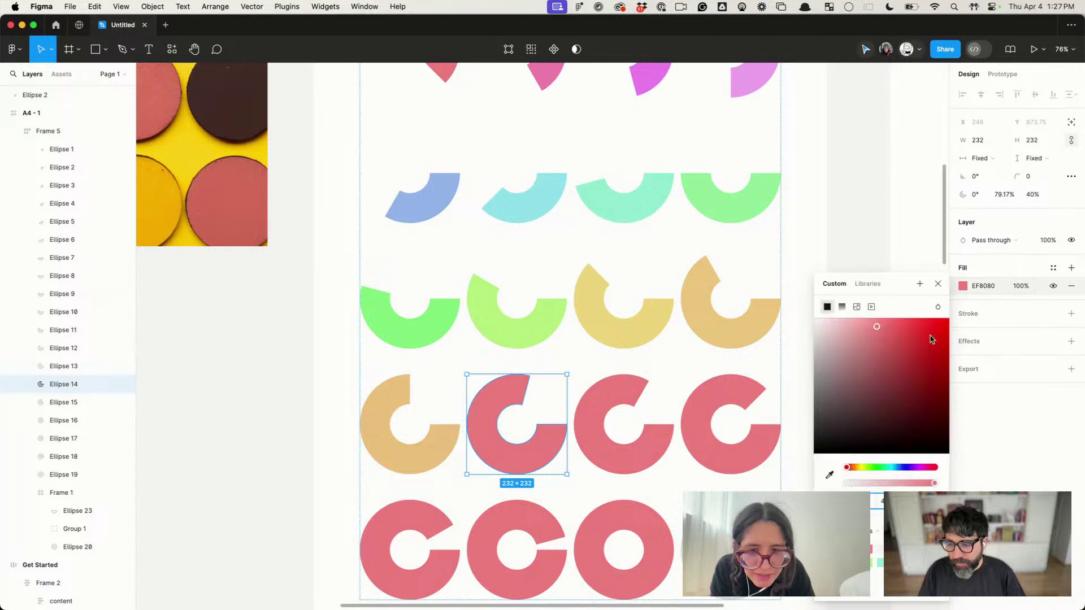
left_click(854, 468)
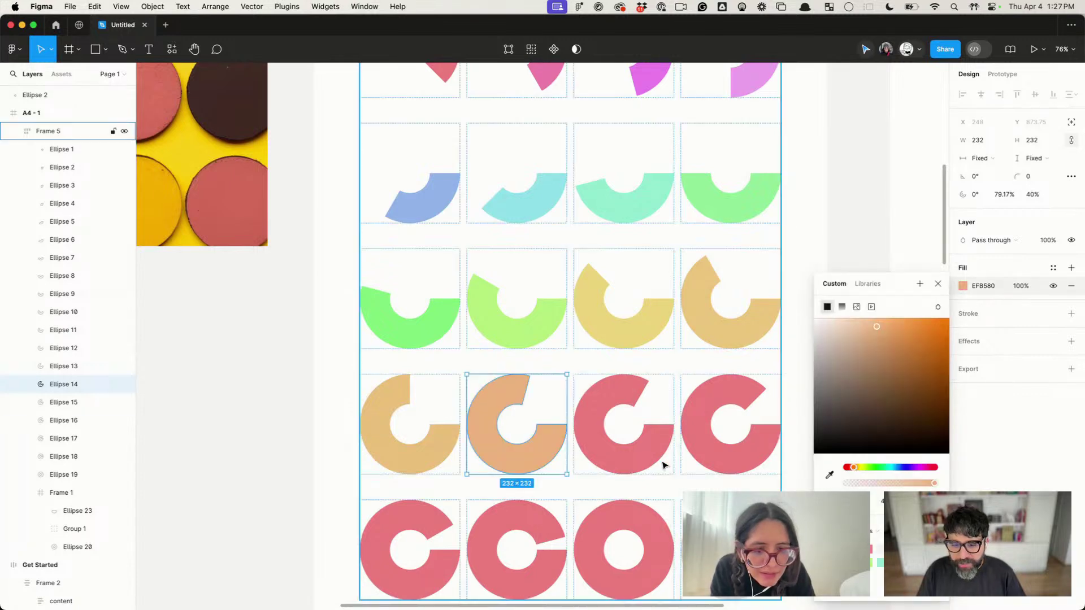
left_click(664, 459)
left_click(964, 287)
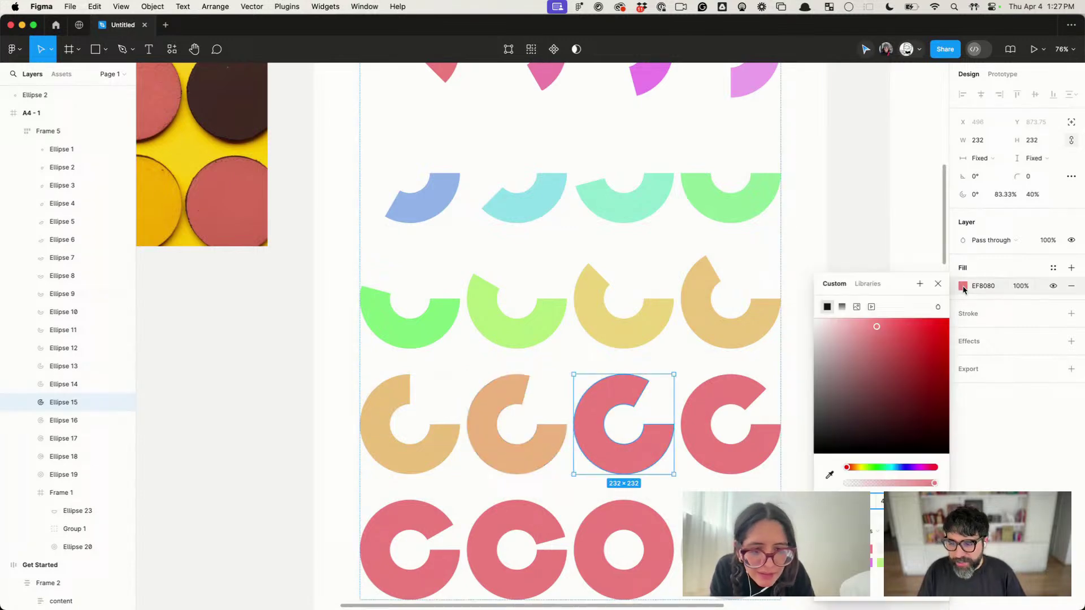
left_click(850, 468)
Step: Change the fill of the last row's first arc to pink (EF80BC) by shifting its hue
scroll(714, 378, "down", 2)
scroll(715, 377, "right", 1)
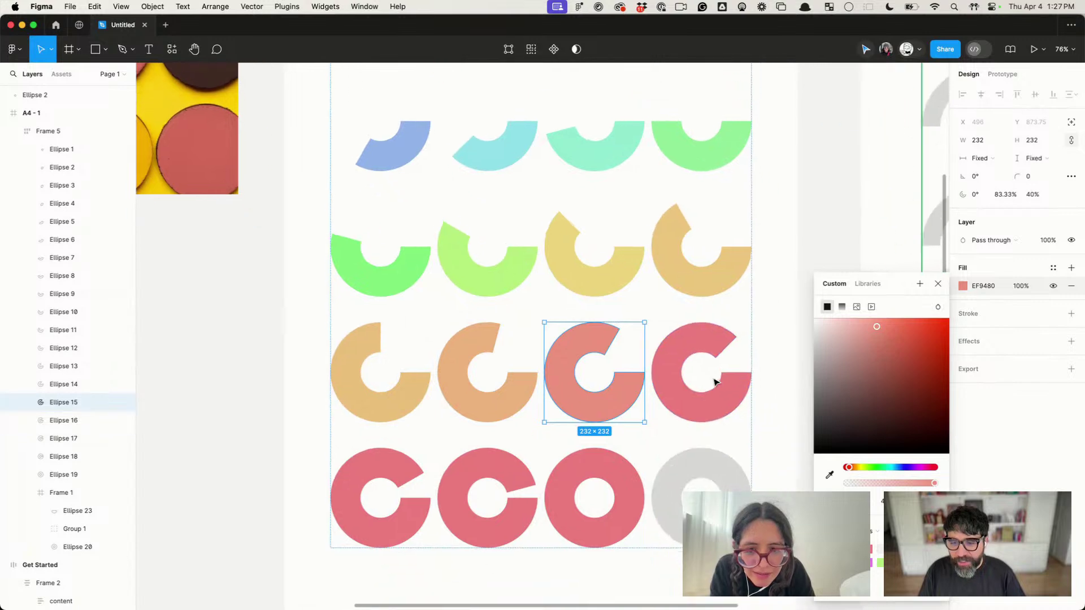
left_click(389, 531)
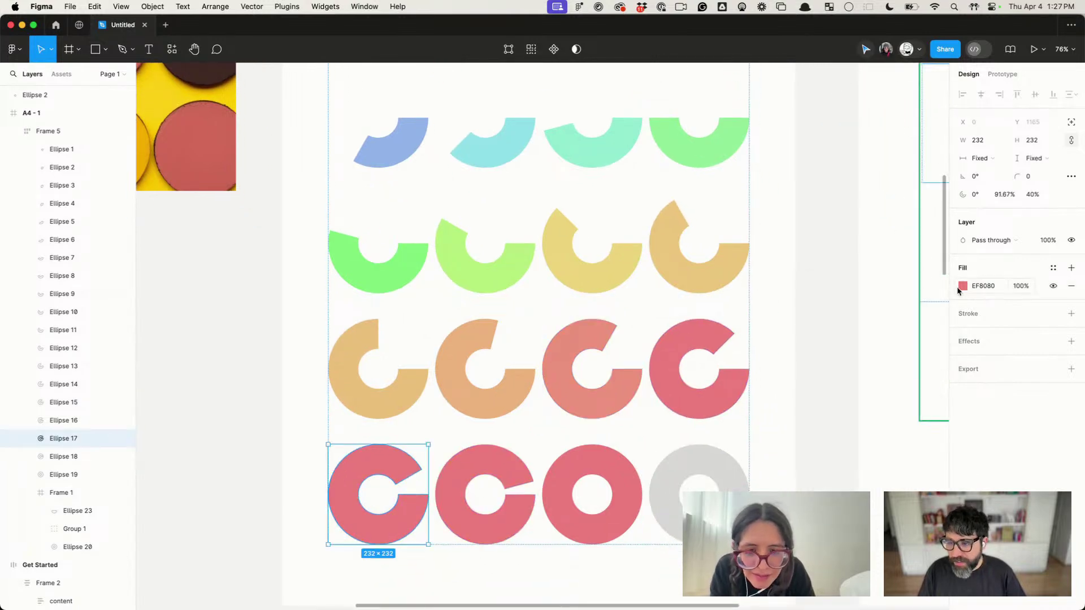
left_click(958, 287)
left_click(926, 468)
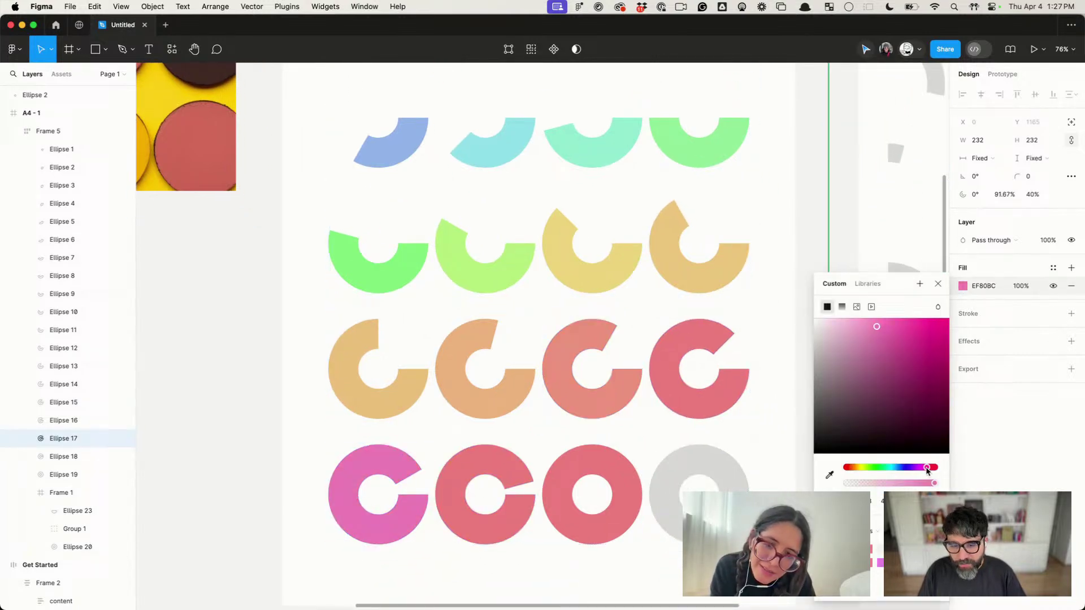
Step: Shift the fill hue of the last row's second arc to purple (A480EF) and that of its third ring to violet (9680EF)
left_click(510, 500)
left_click(962, 286)
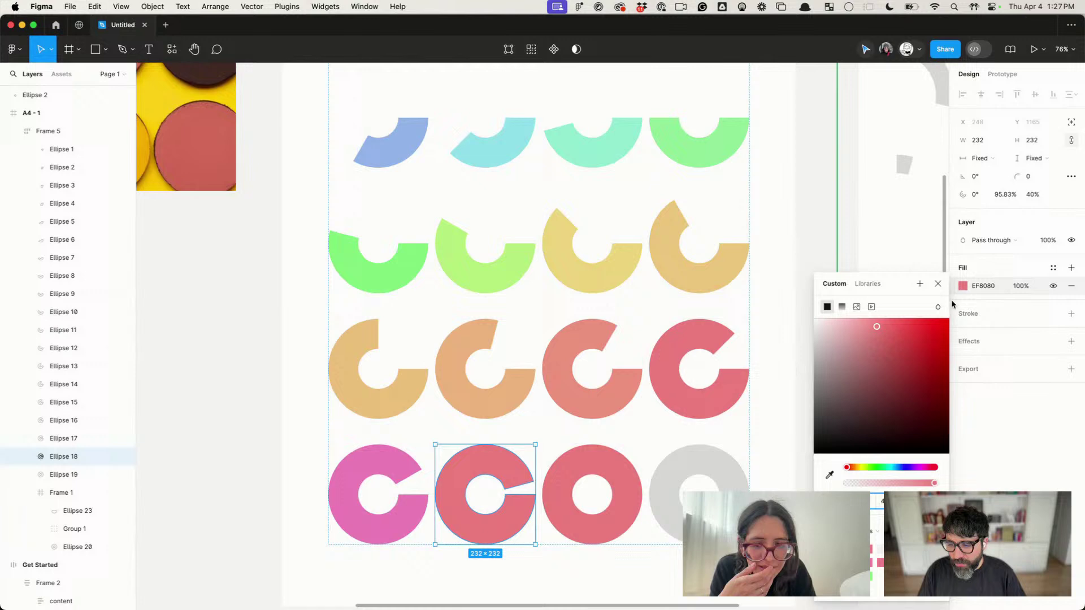
left_click(910, 468)
left_click(613, 512)
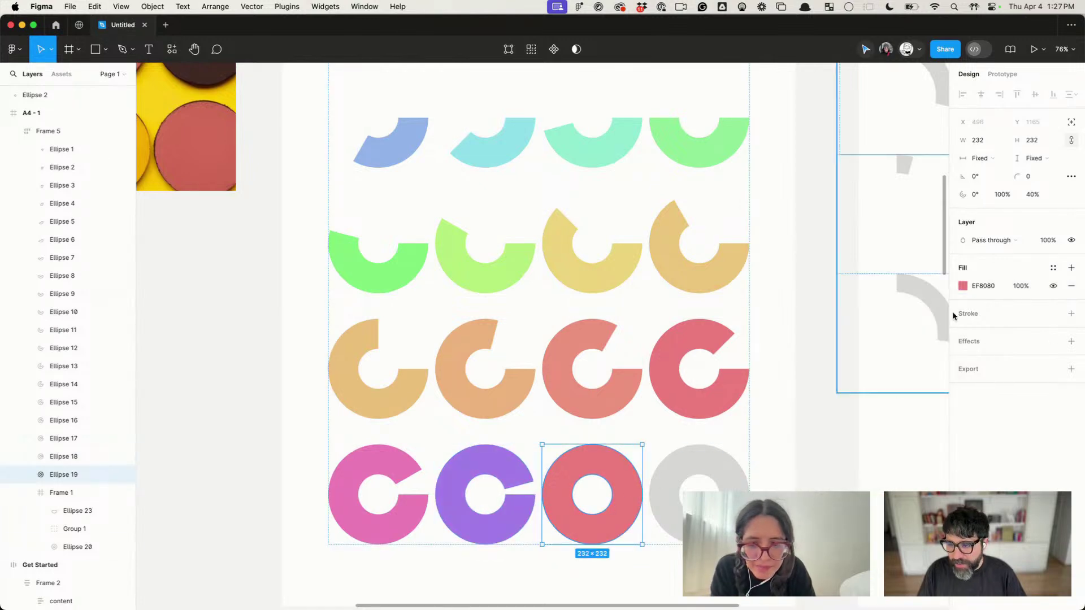
left_click(963, 286)
left_click(909, 468)
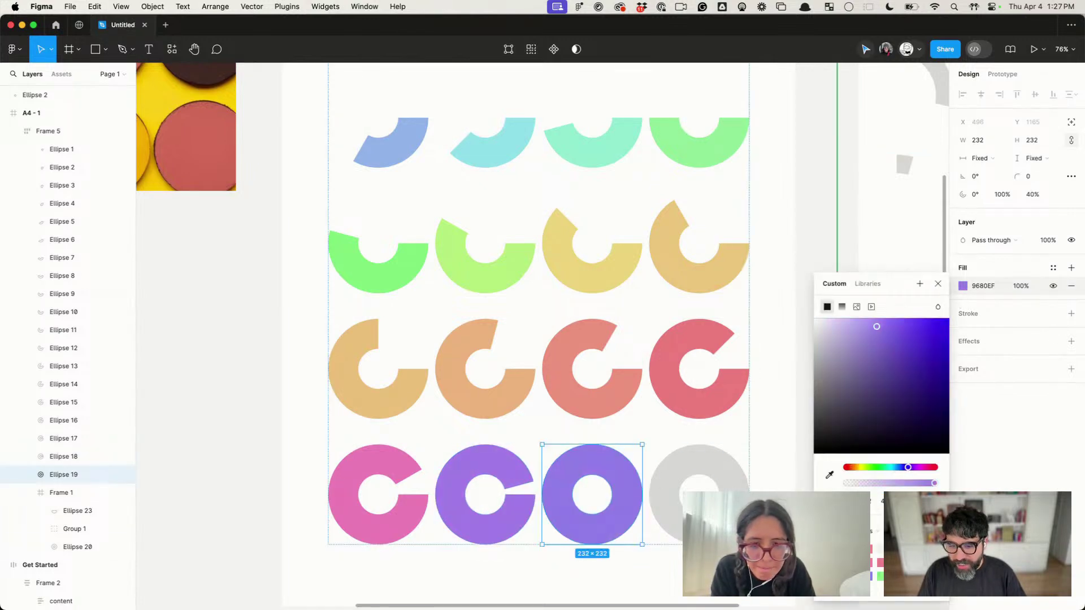
Step: Recolour the grey smiley ring with the violet sampled from the ring beside it, deepened to 7A5EEB
left_click(701, 461)
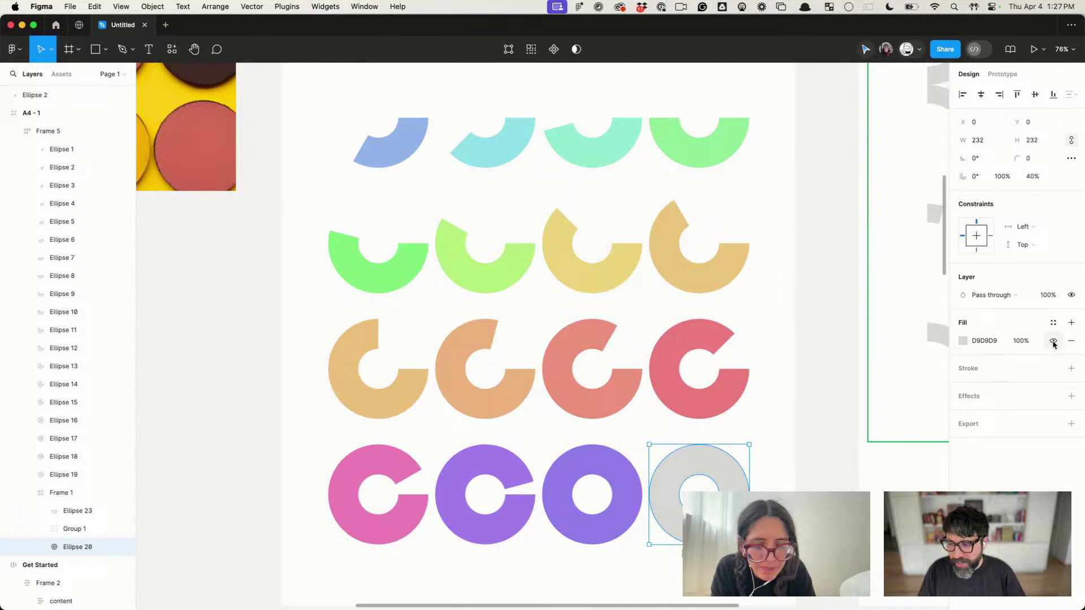
key("Escape")
left_click(963, 415)
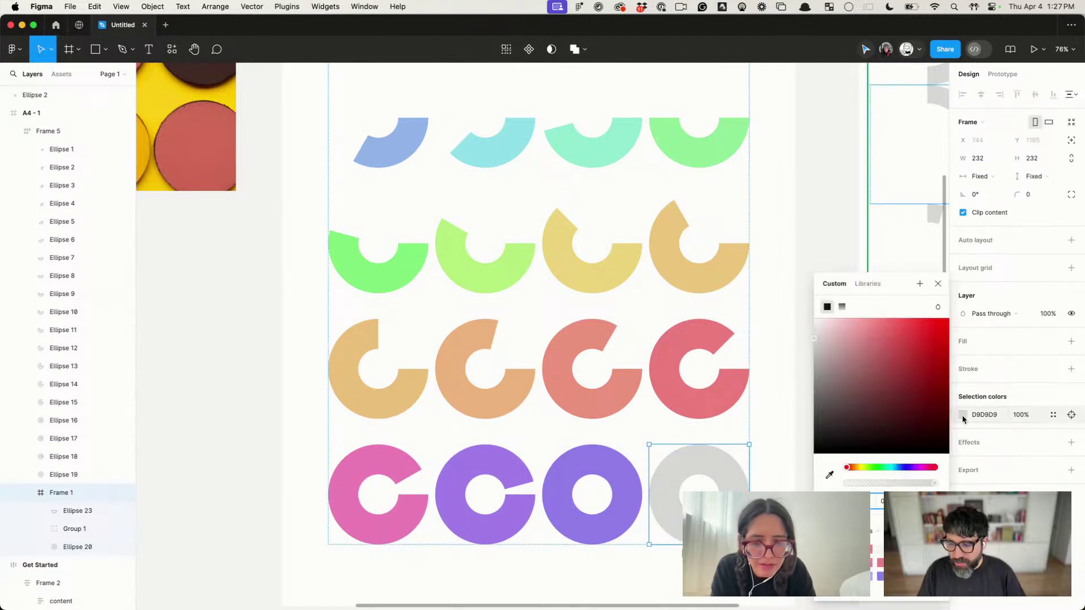
left_click(830, 475)
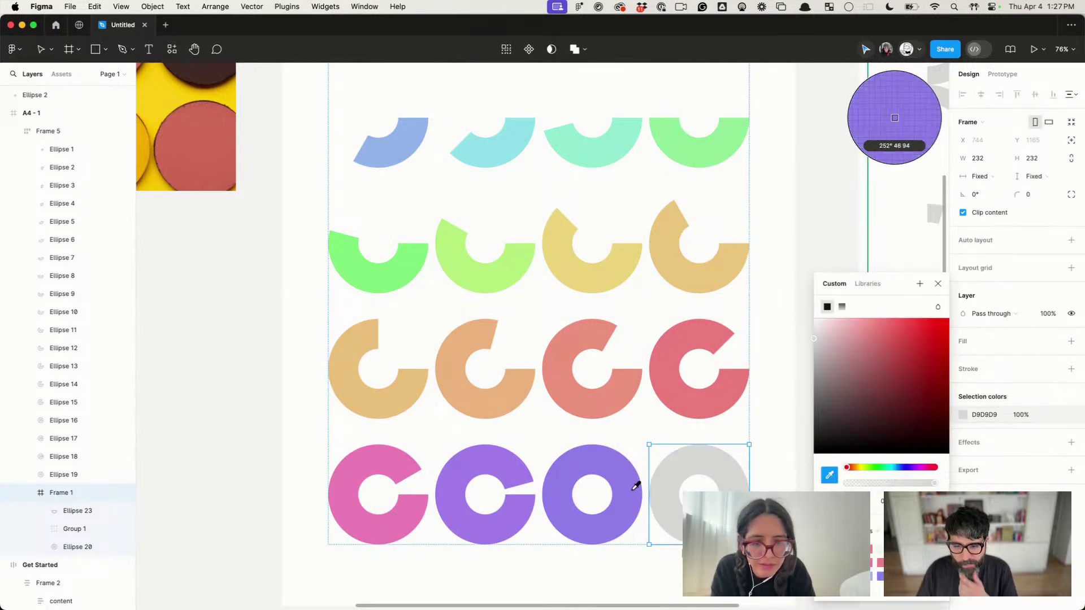
left_click(637, 484)
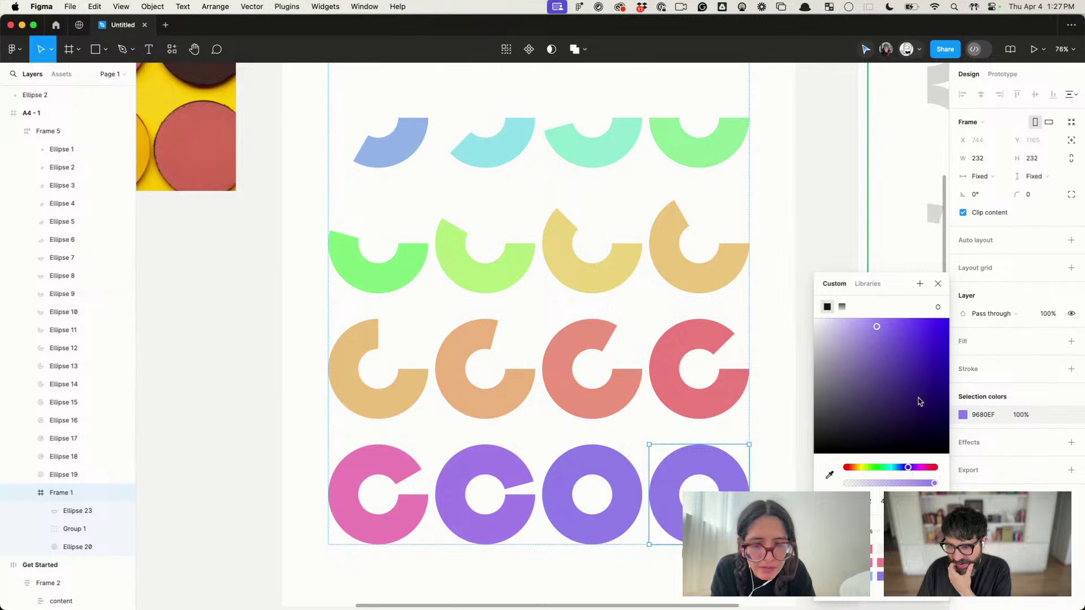
left_click(899, 327)
Step: Shift the fill hue of the last row's third ring to B880EF and that of its second arc to CC80EF
left_click(626, 497)
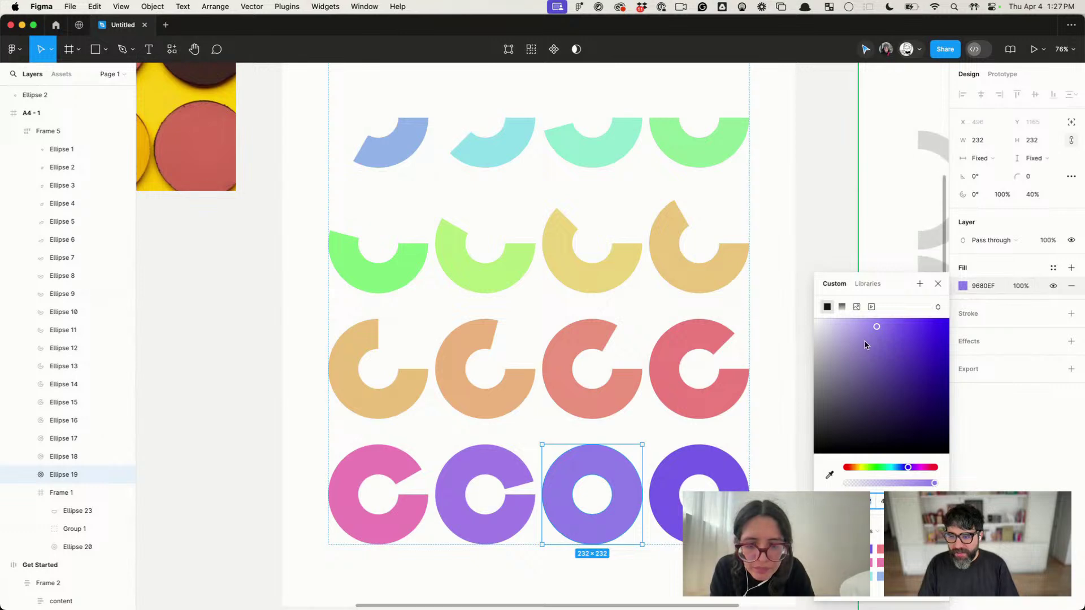
left_click_drag(910, 471, 913, 469)
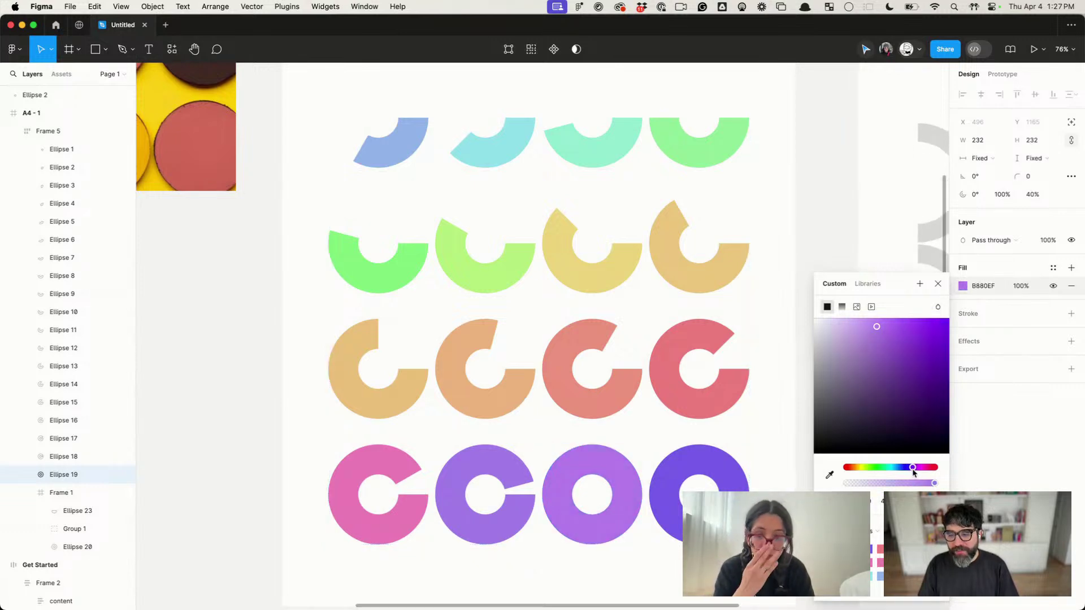
left_click(516, 480)
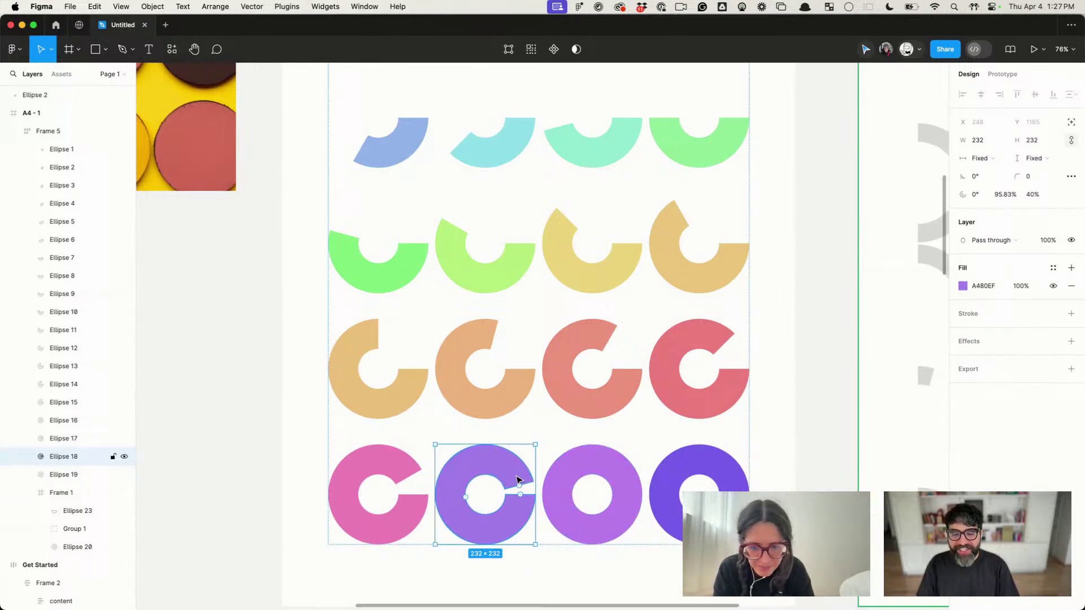
left_click(963, 286)
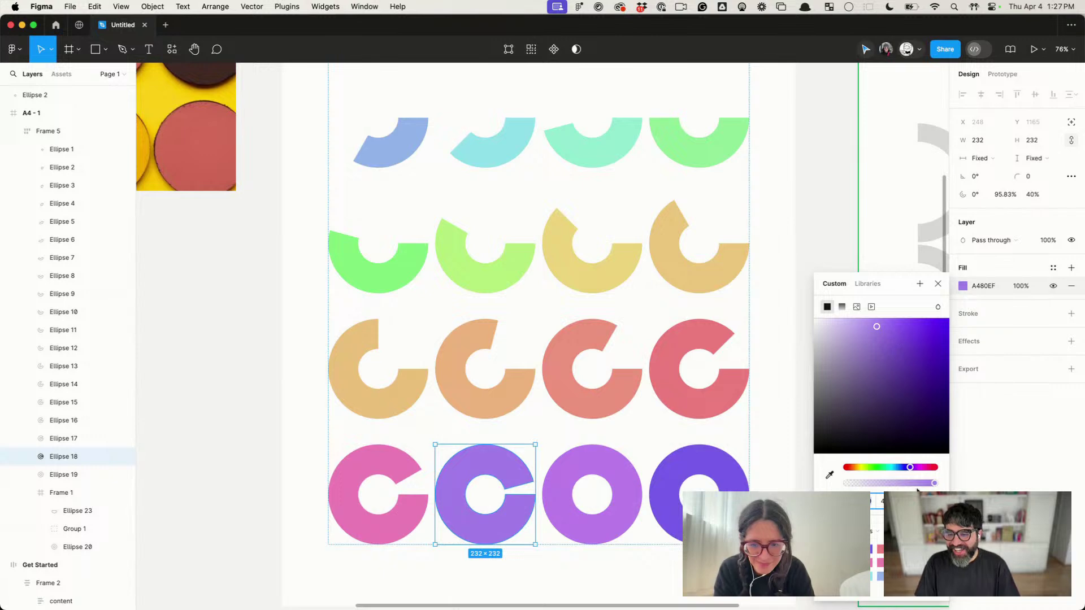
left_click_drag(916, 472, 917, 471)
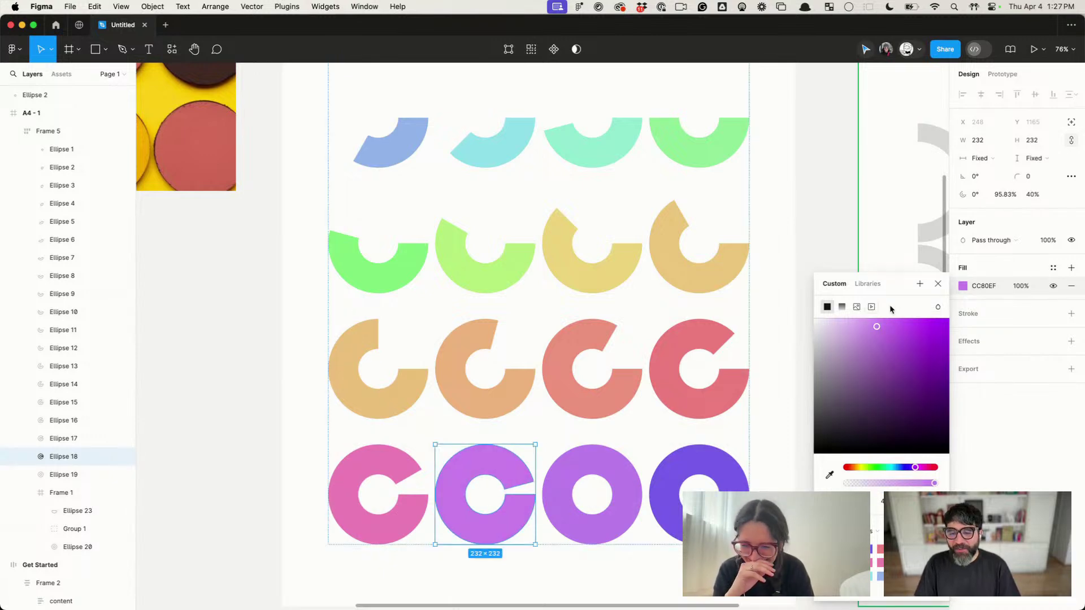
left_click(937, 283)
Step: Duplicate the A4 - 1 poster frame and place the copy in the empty space beyond the A4 - 4 frame
scroll(698, 291, "down", 10)
left_click(746, 139)
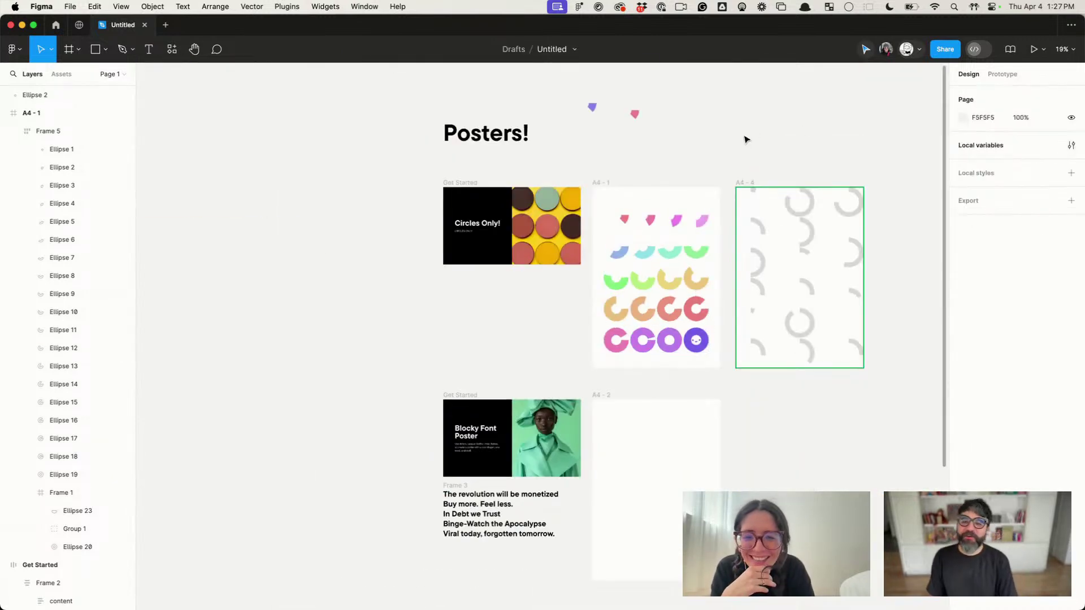
scroll(746, 139, "down", 3)
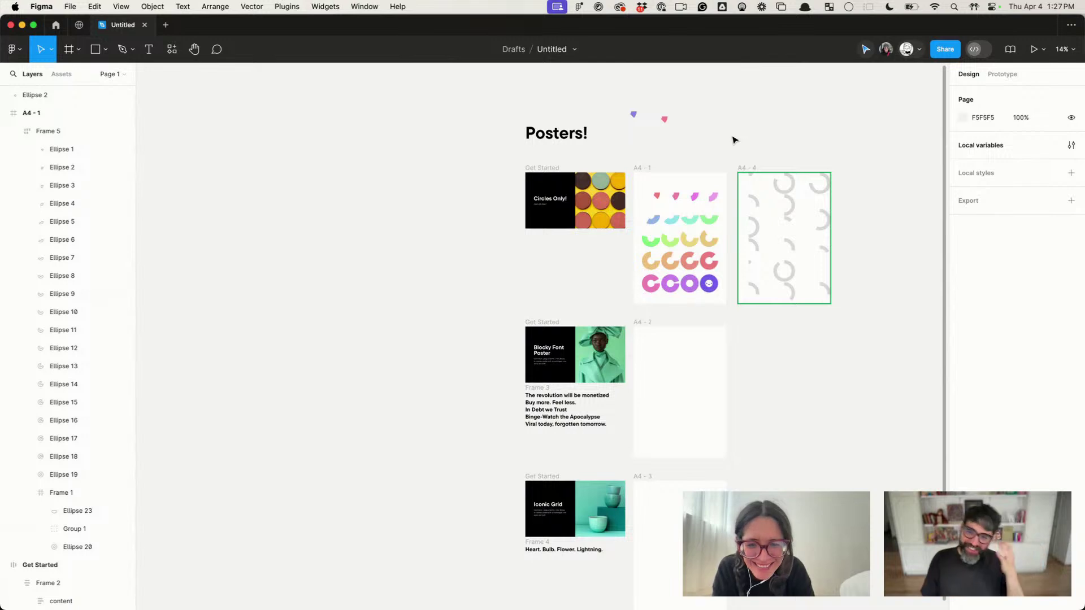
scroll(735, 140, "up", 5)
scroll(734, 140, "right", 3)
scroll(735, 141, "down", 1)
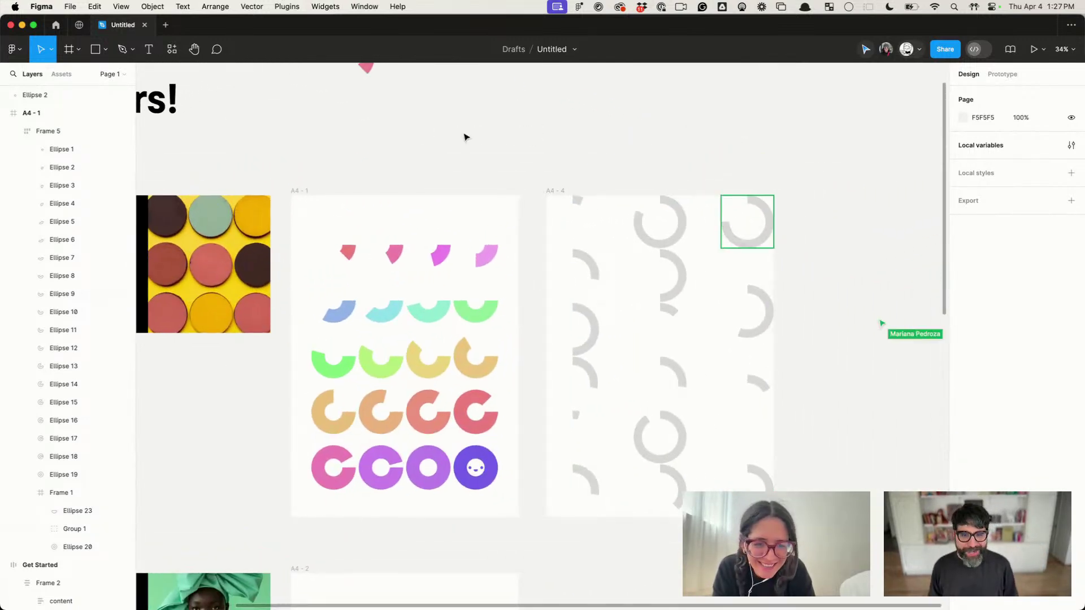
left_click(298, 191)
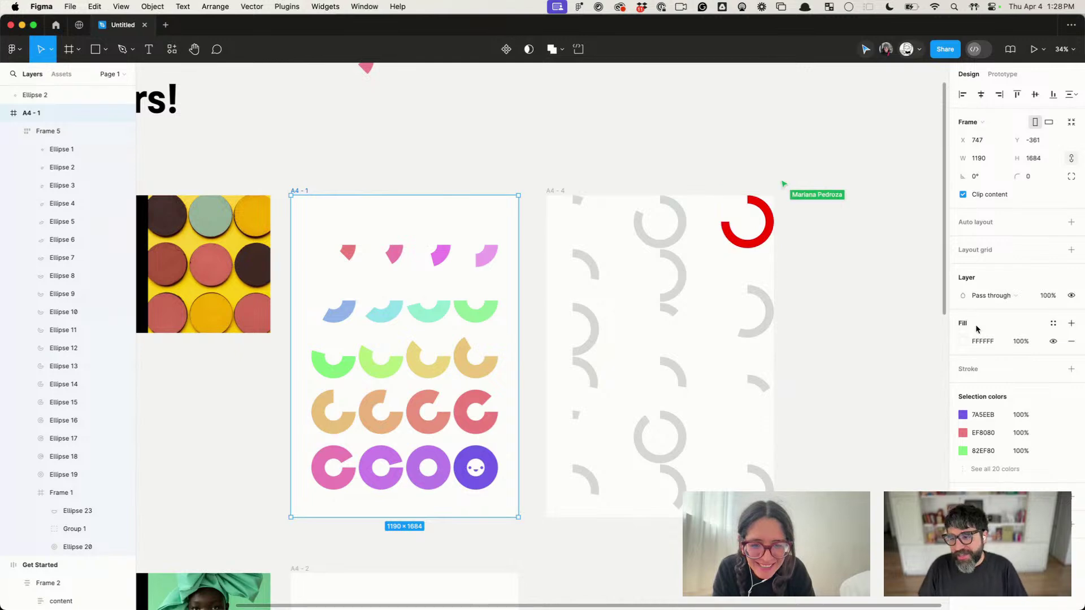
scroll(467, 181, "down", 5)
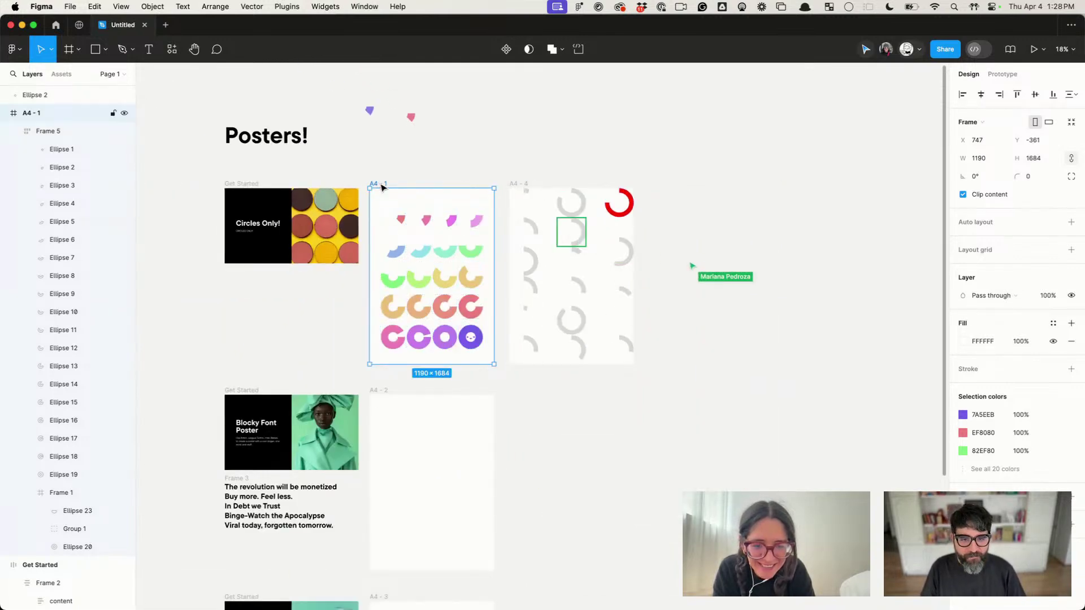
left_click_drag(382, 187, 729, 187)
Step: Change the duplicated poster's background fill to black
left_click(963, 341)
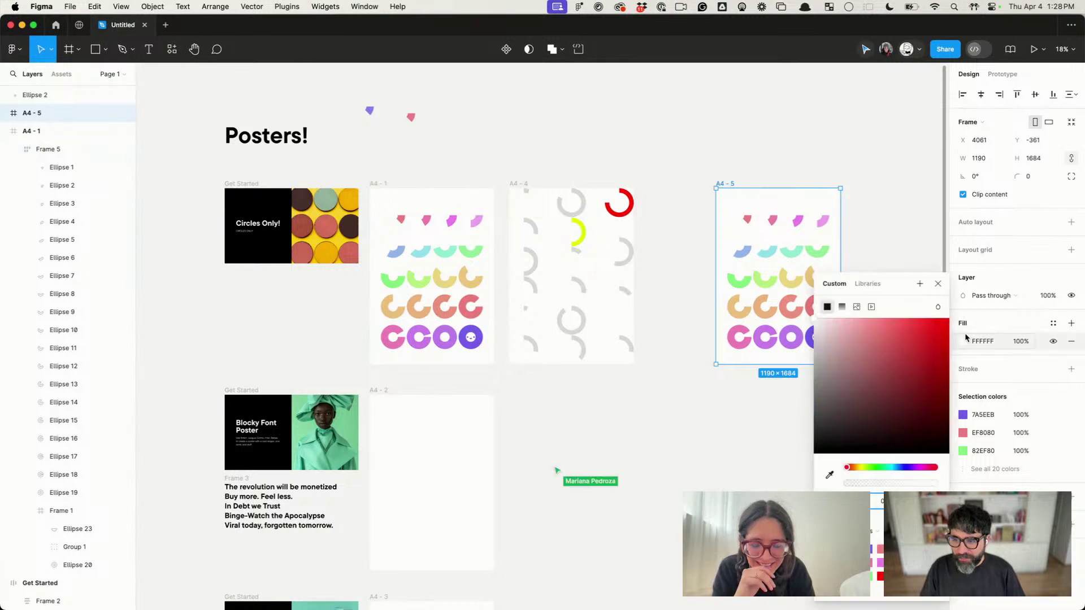
left_click_drag(882, 381, 811, 456)
left_click(785, 437)
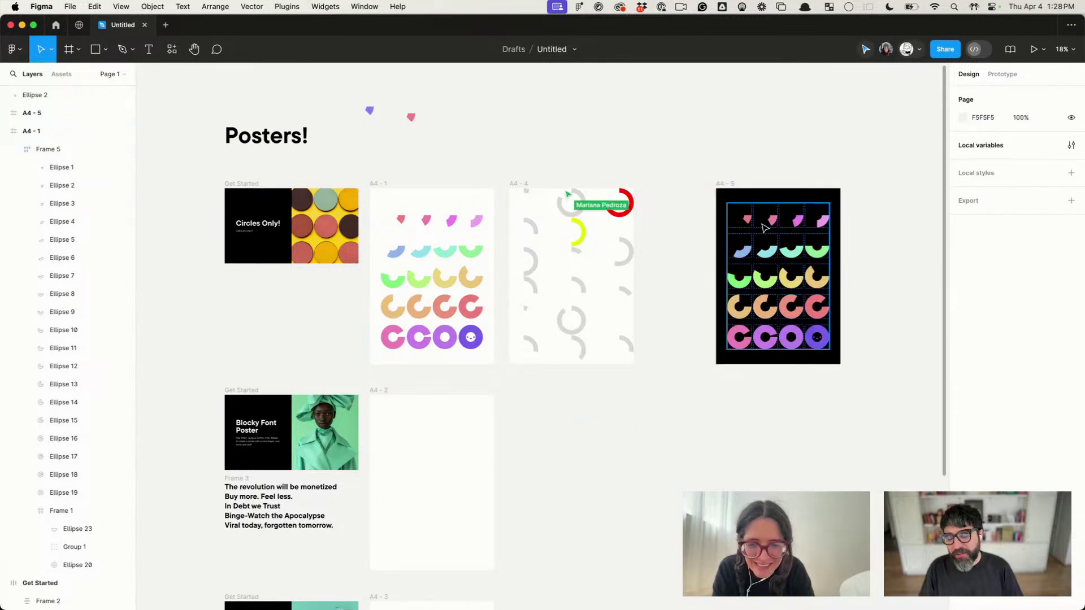
scroll(764, 227, "up", 5)
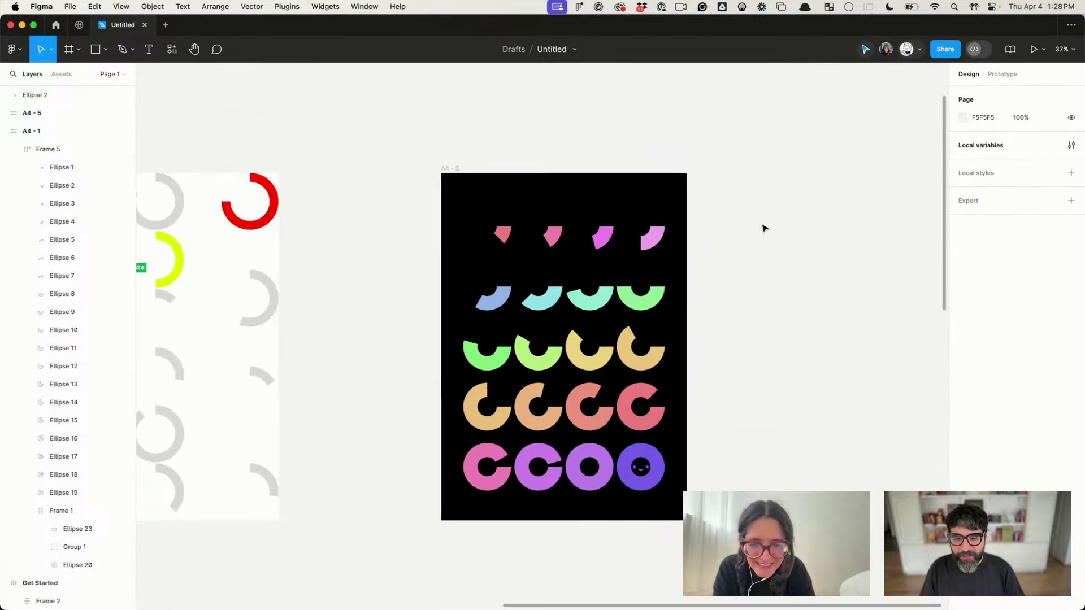
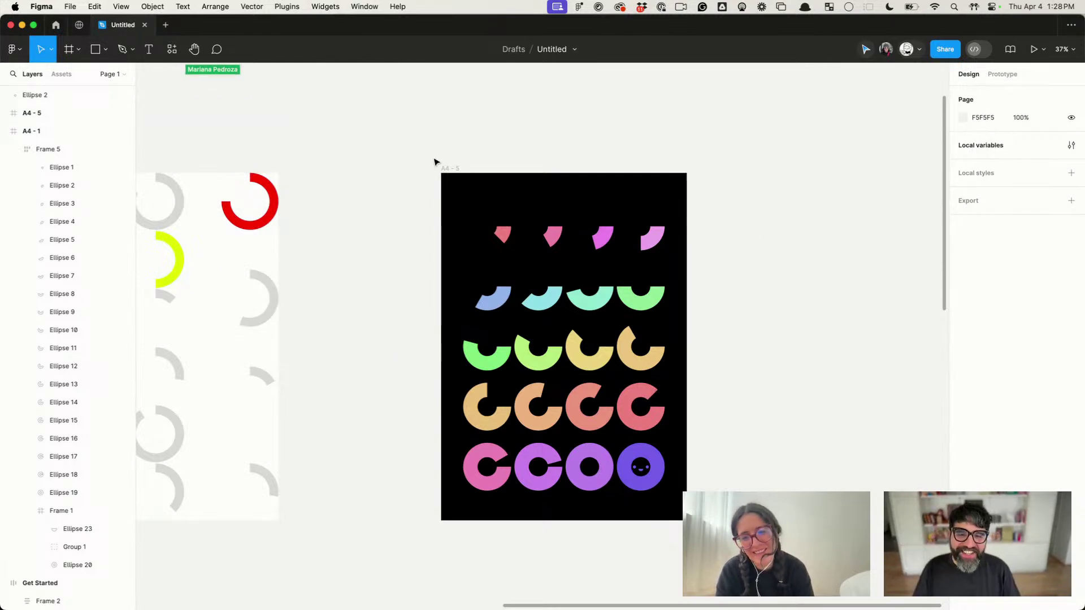
Step: Add a text layer reading BAWHAWS to the black A4 - 5 poster, beneath the last row of rings
left_click(448, 169)
left_click(584, 526)
key("t")
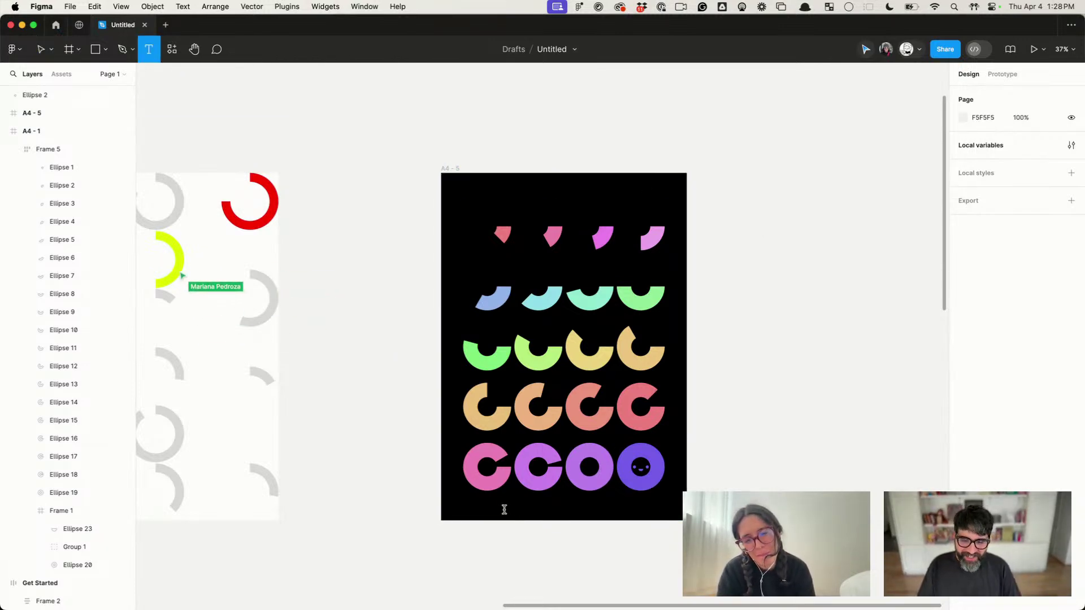
left_click(504, 510)
type("BAW")
key("Escape")
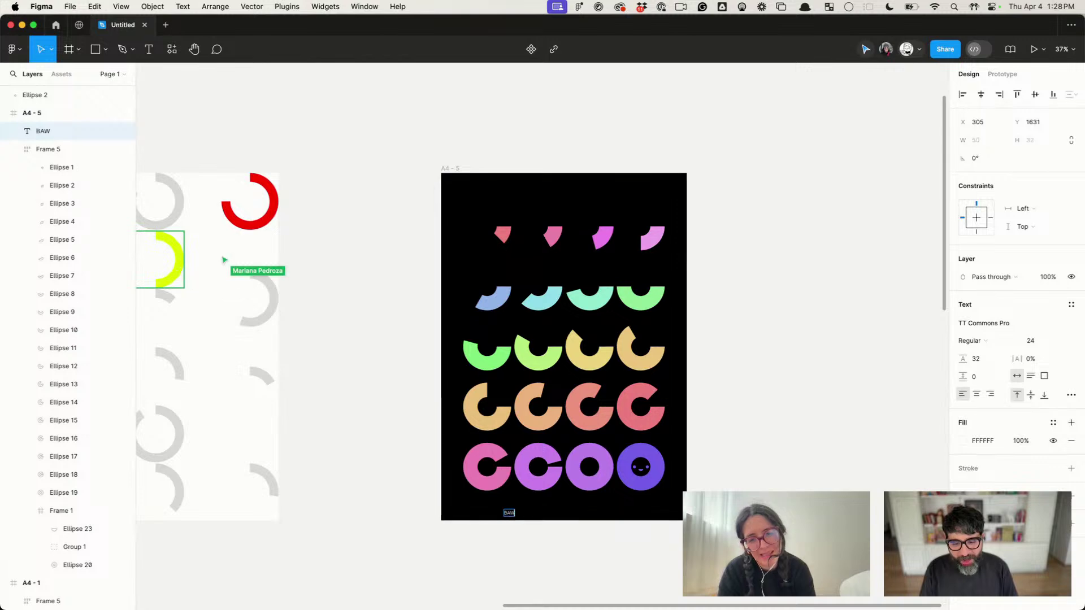
type("HAWS")
key("Escape")
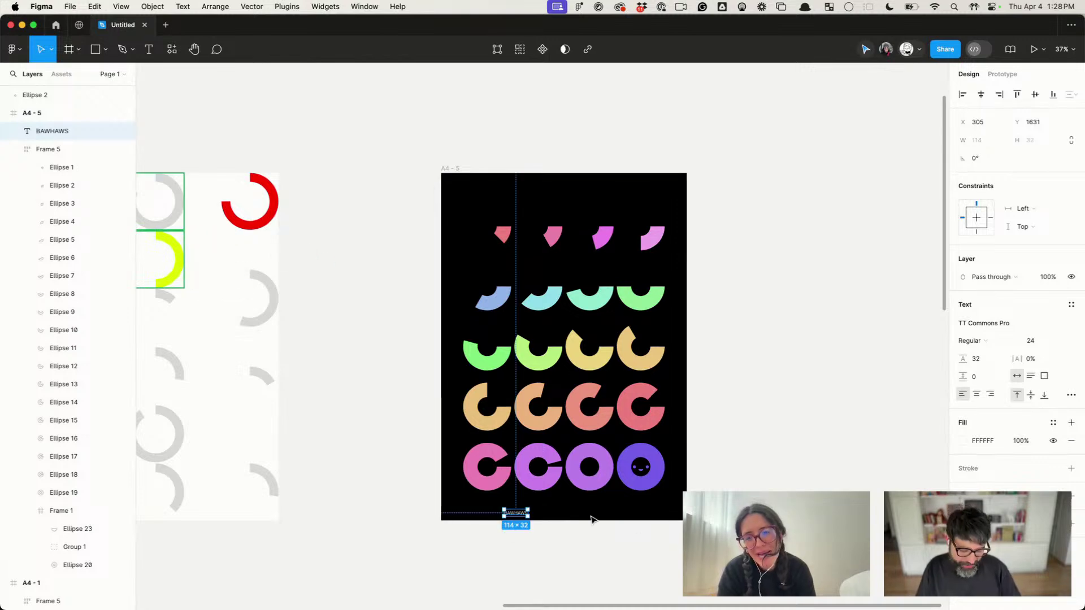
Step: Set the font size of the BAWHAWS text to 112
scroll(580, 484, "up", 5)
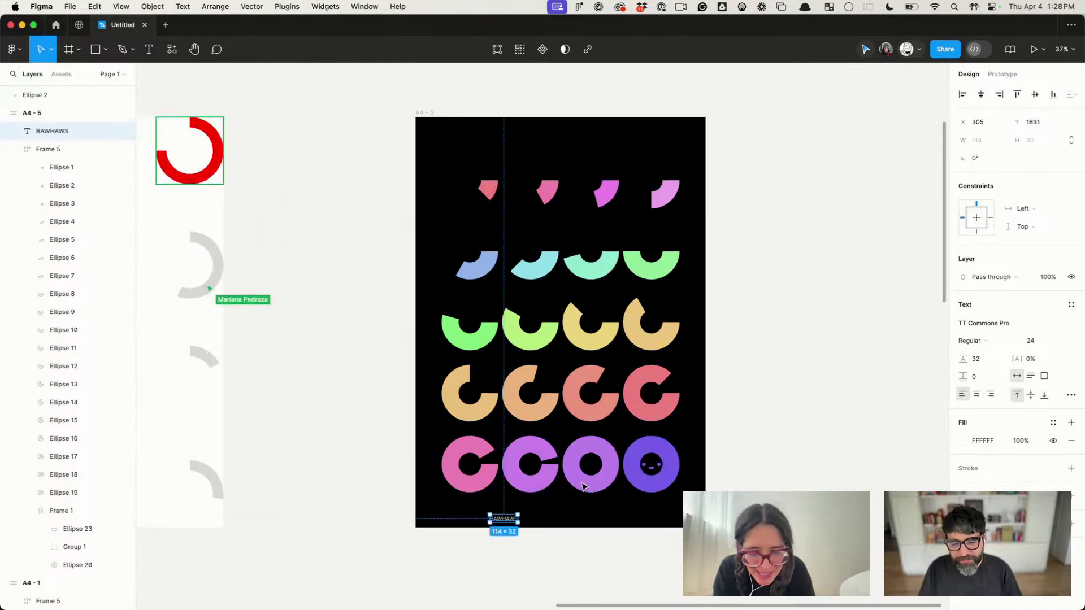
left_click(1048, 342)
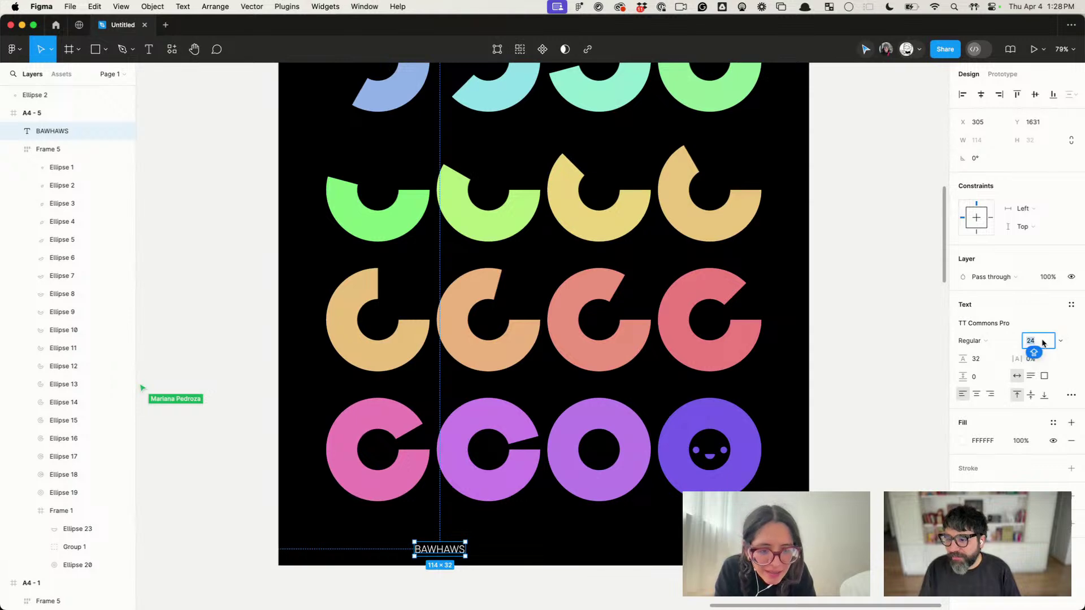
type("88")
key("Return")
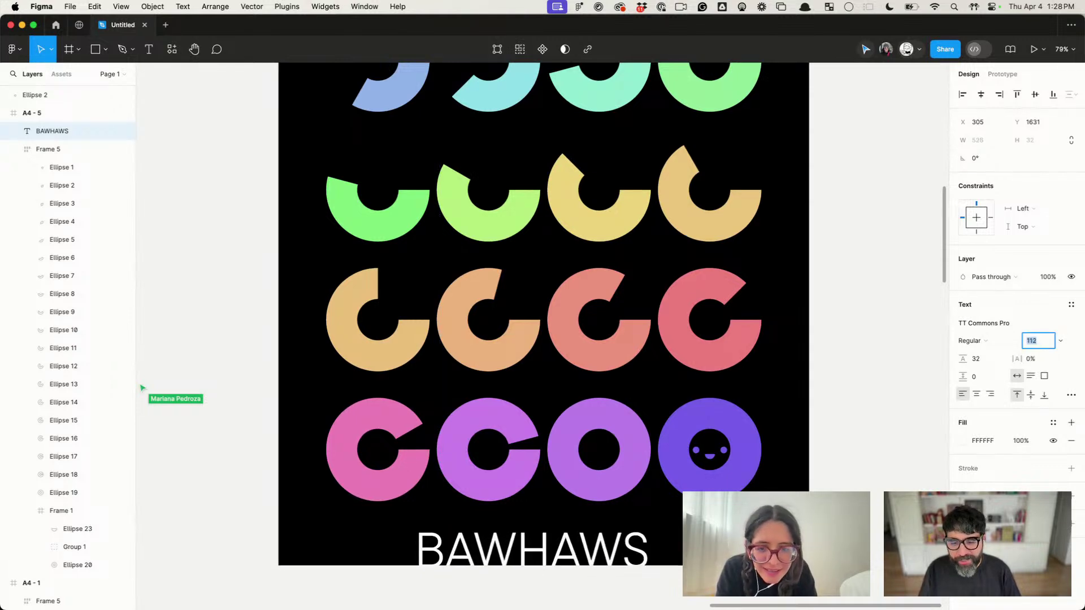
type("24")
key("Return")
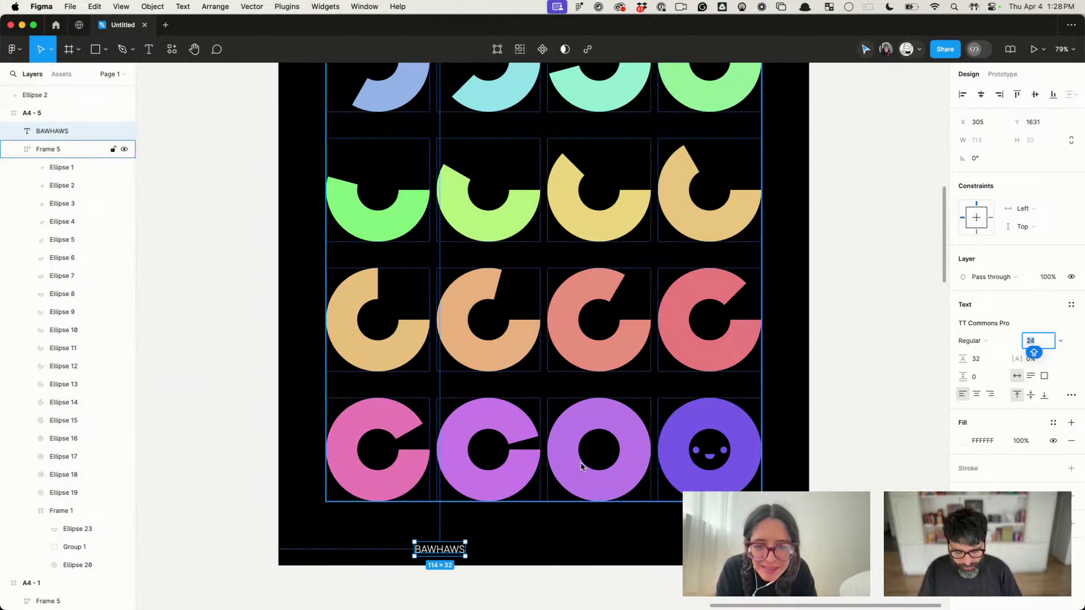
type("112")
key("Return")
key("Escape")
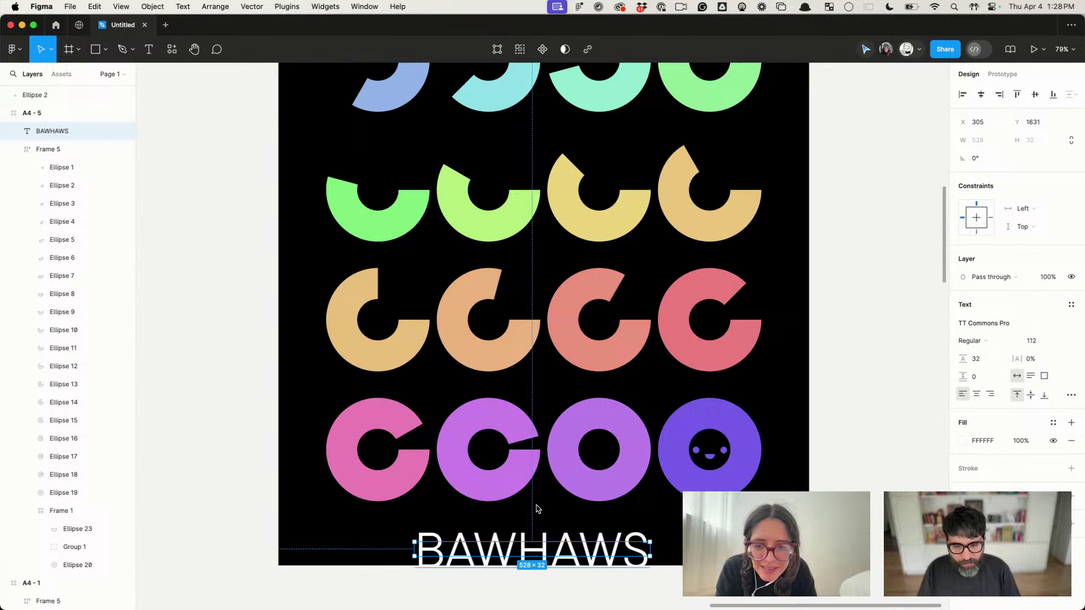
Step: Move the BAWHAWS text into the auto layout ring grid so it follows the last row of rings
left_click_drag(531, 543, 575, 506)
scroll(575, 506, "down", 5)
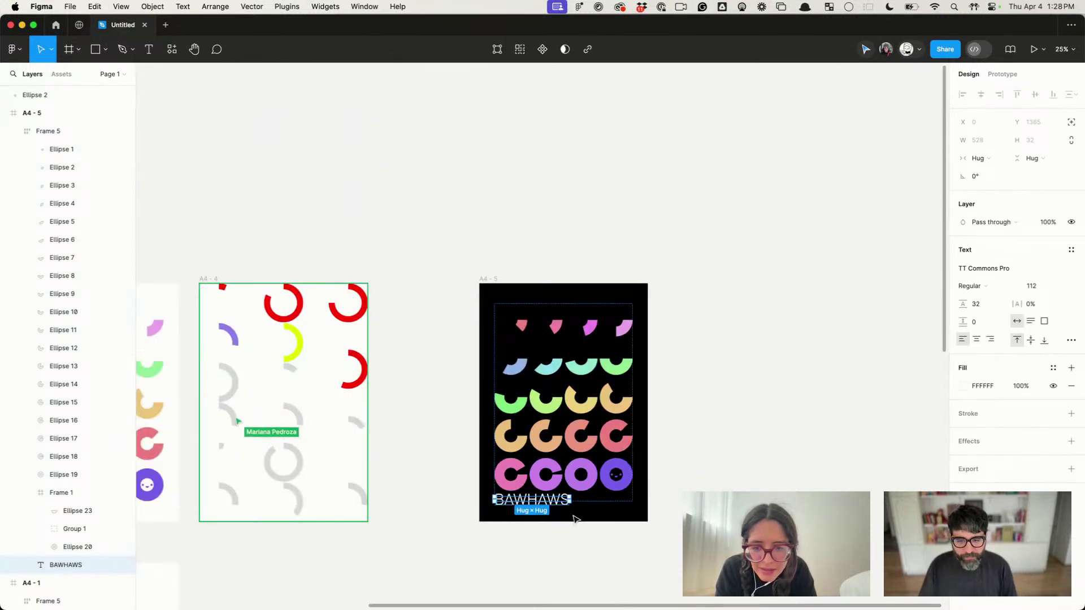
scroll(571, 513, "up", 3)
key("k")
key("v")
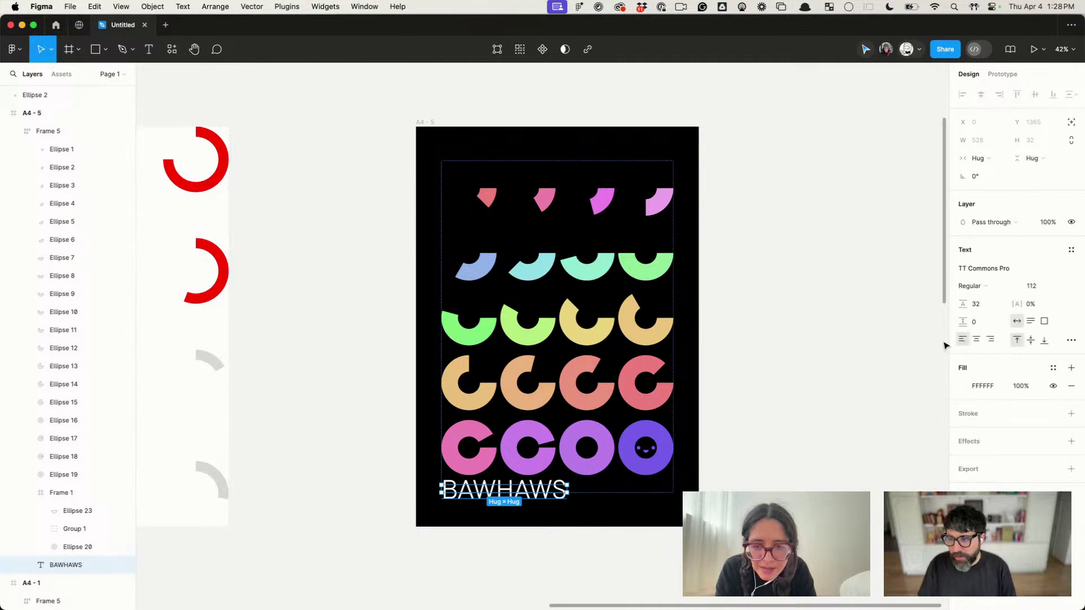
Step: Set the line height of the BAWHAWS text to Auto
left_click(976, 304)
key("BackSpace")
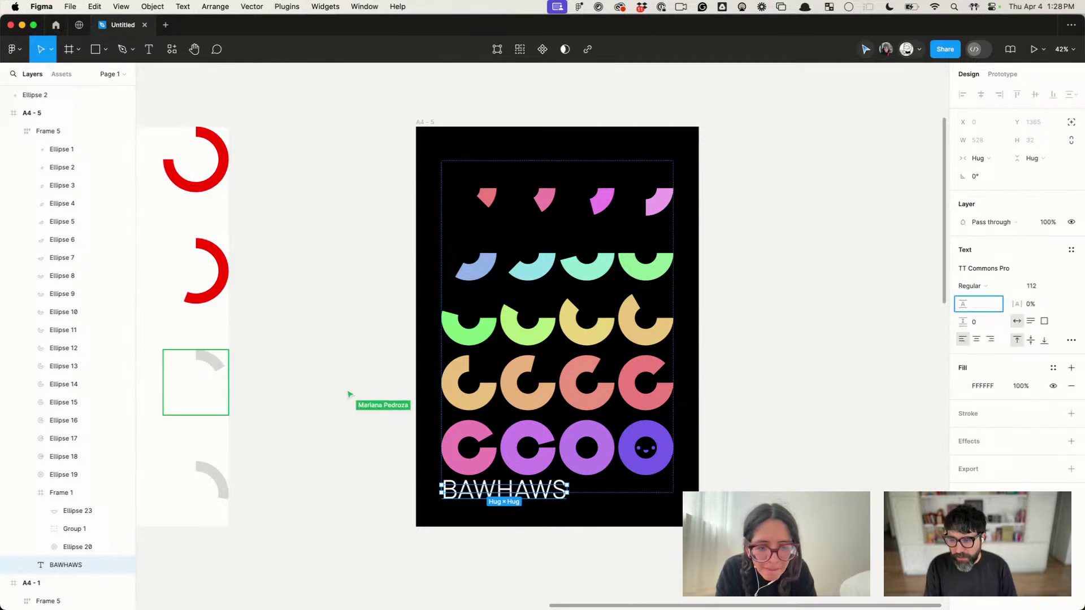
type("AUTO")
key("Return")
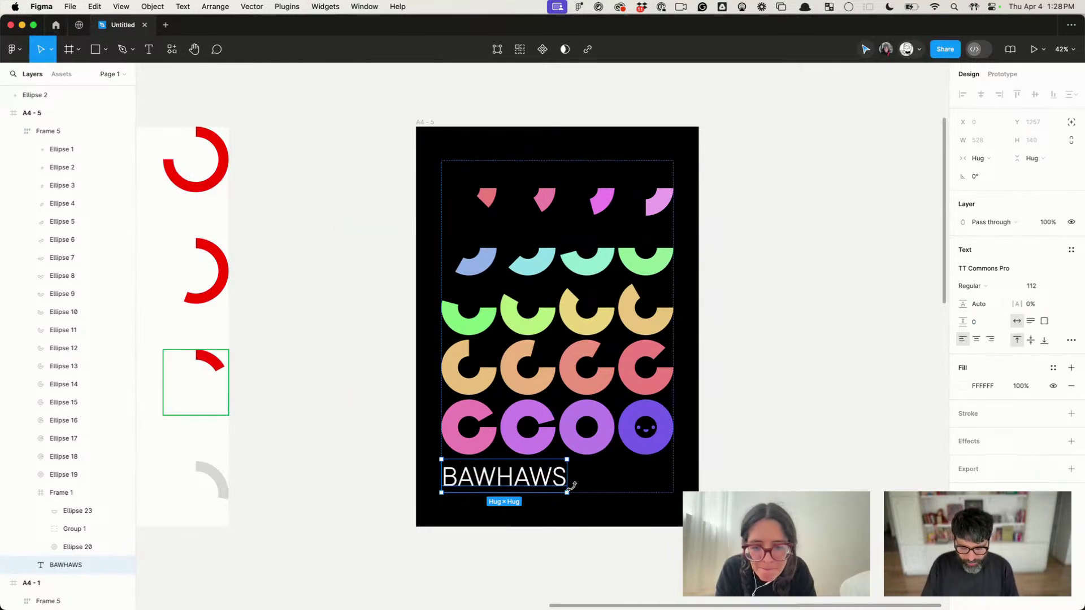
Step: Scale the BAWHAWS text proportionally to about 969 px wide so it spans the four ring columns
key("k")
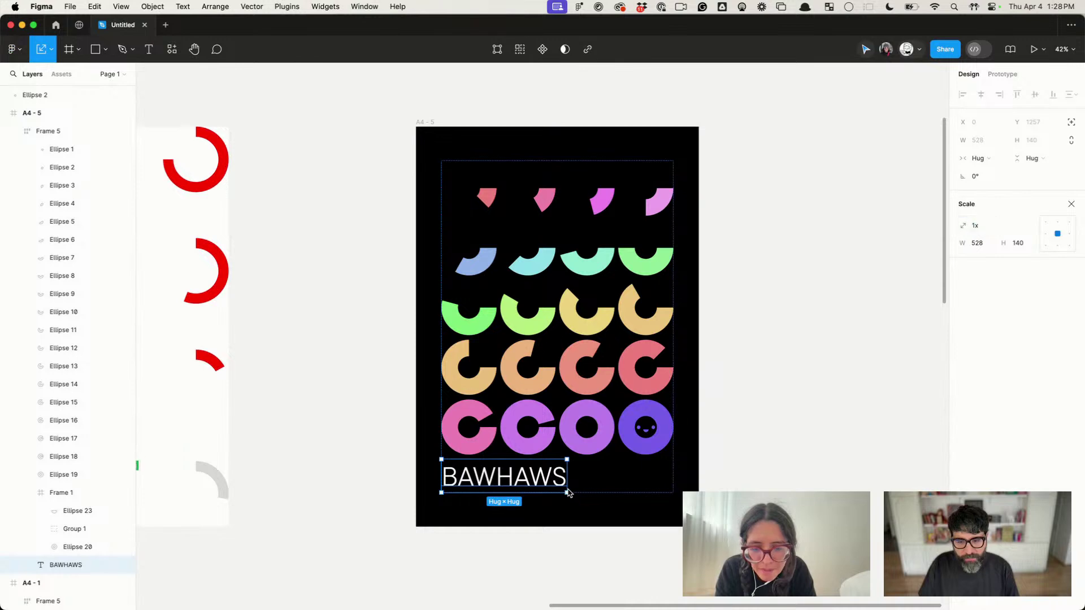
left_click_drag(568, 493, 671, 498)
key("v")
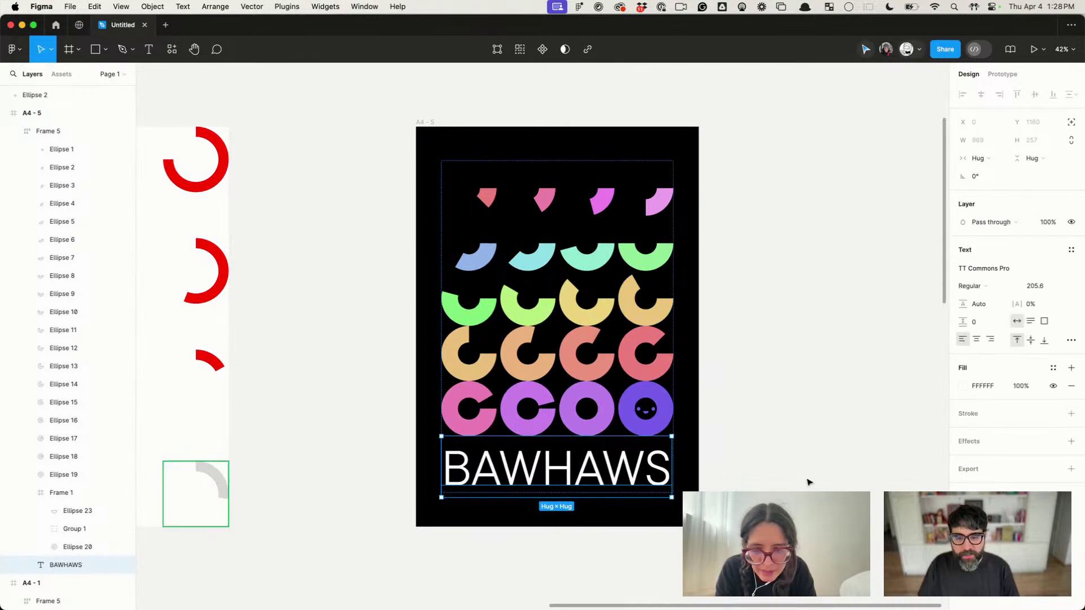
left_click(747, 327)
scroll(747, 328, "down", 5)
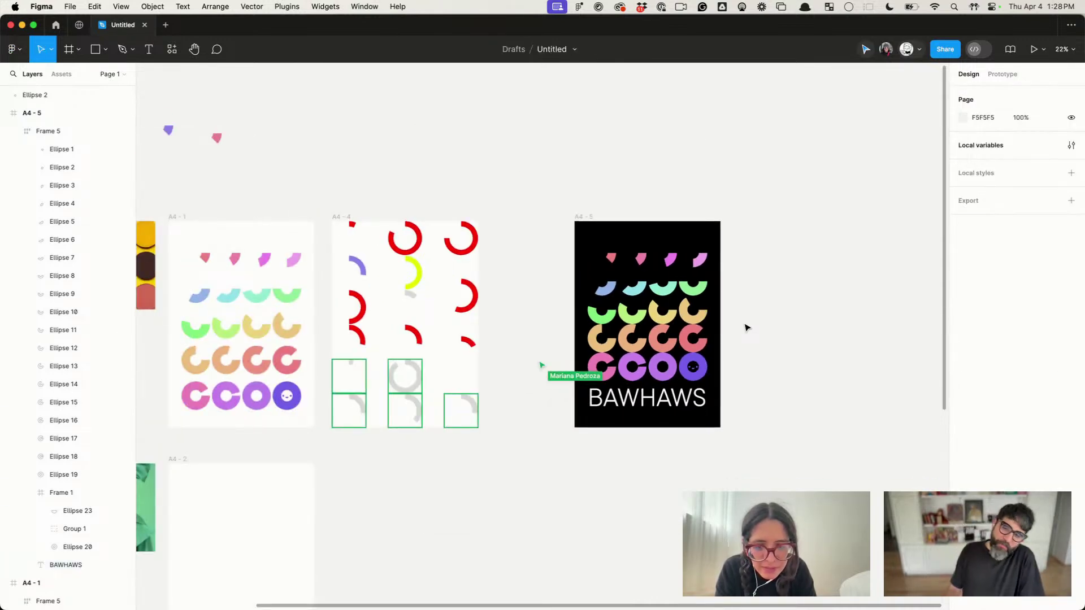
Step: Stretch the black poster's ring grid frame vertically from its centre to about 1515 px high
left_click(674, 313)
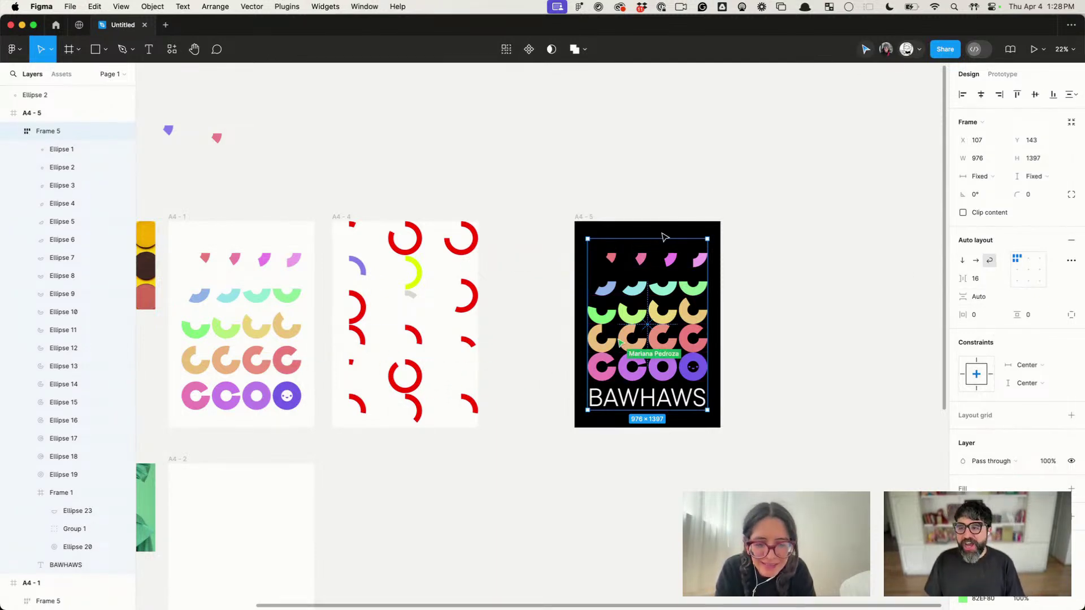
left_click(1033, 177)
left_click(1029, 190)
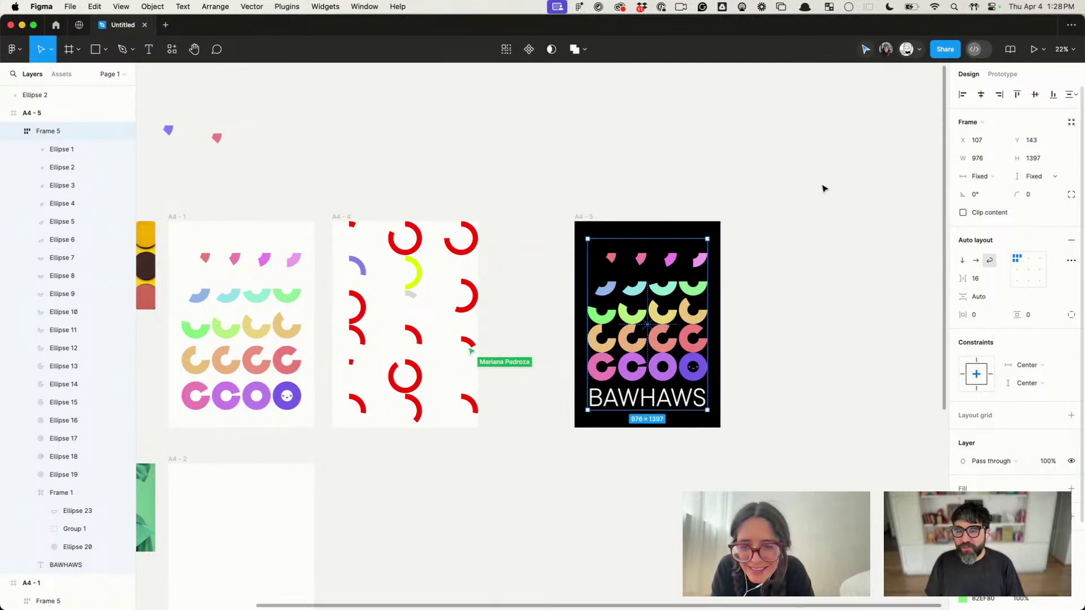
left_click_drag(669, 237, 668, 231)
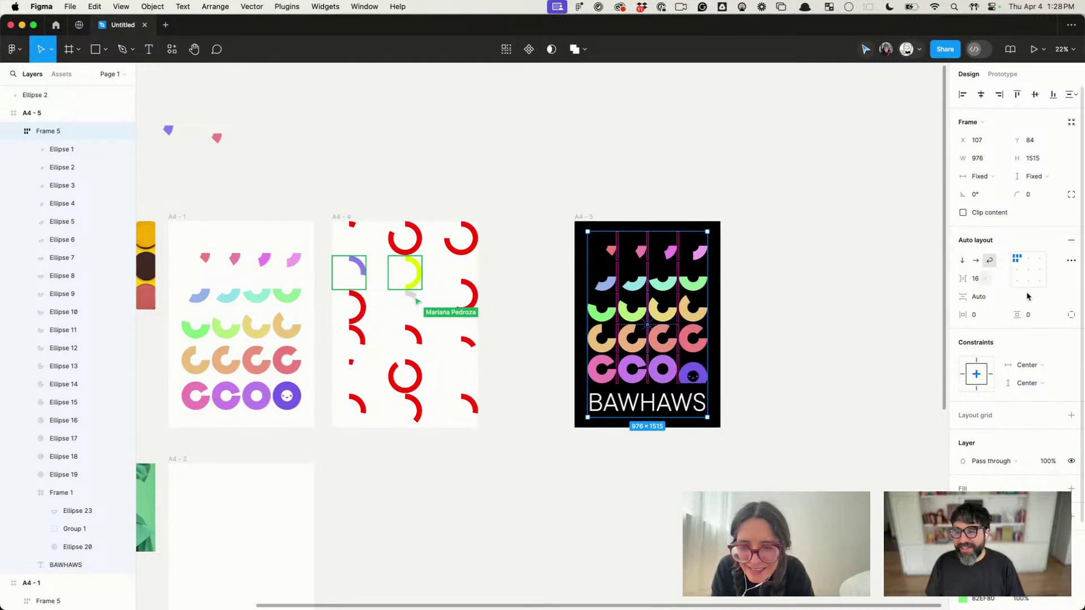
Step: Change the ring grid's vertical gap between rows from automatic to a fixed 40
left_click(982, 283)
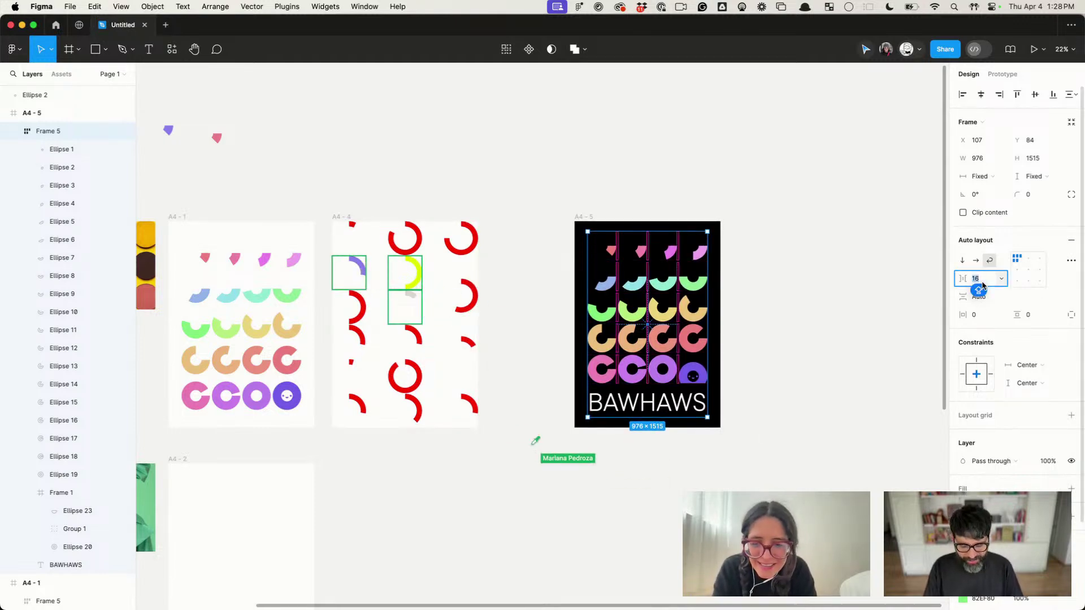
left_click(982, 356)
left_click(978, 297)
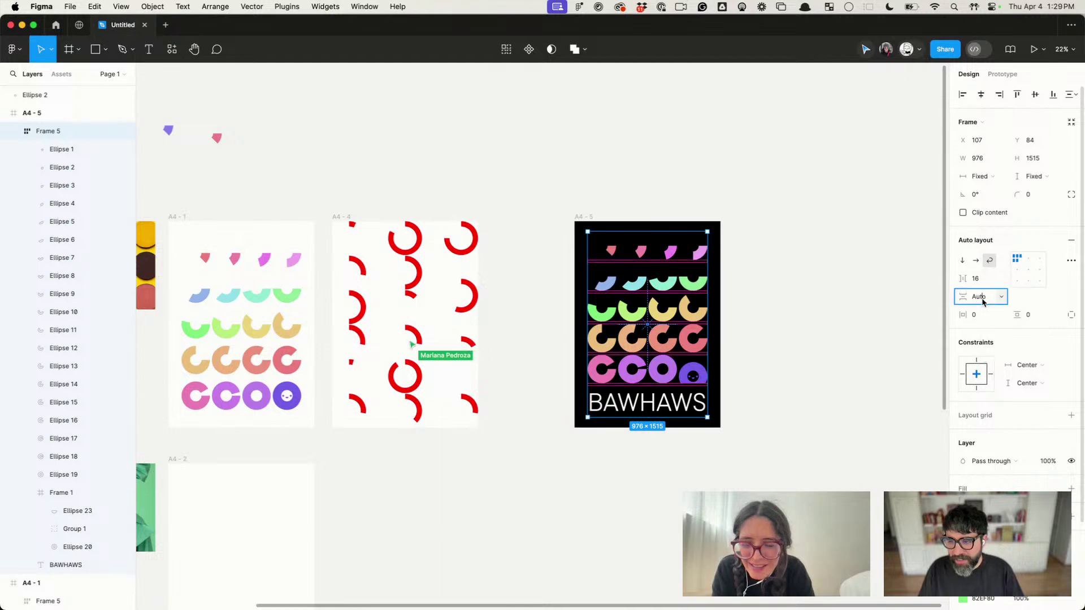
type("156")
key("Return")
left_click(981, 297)
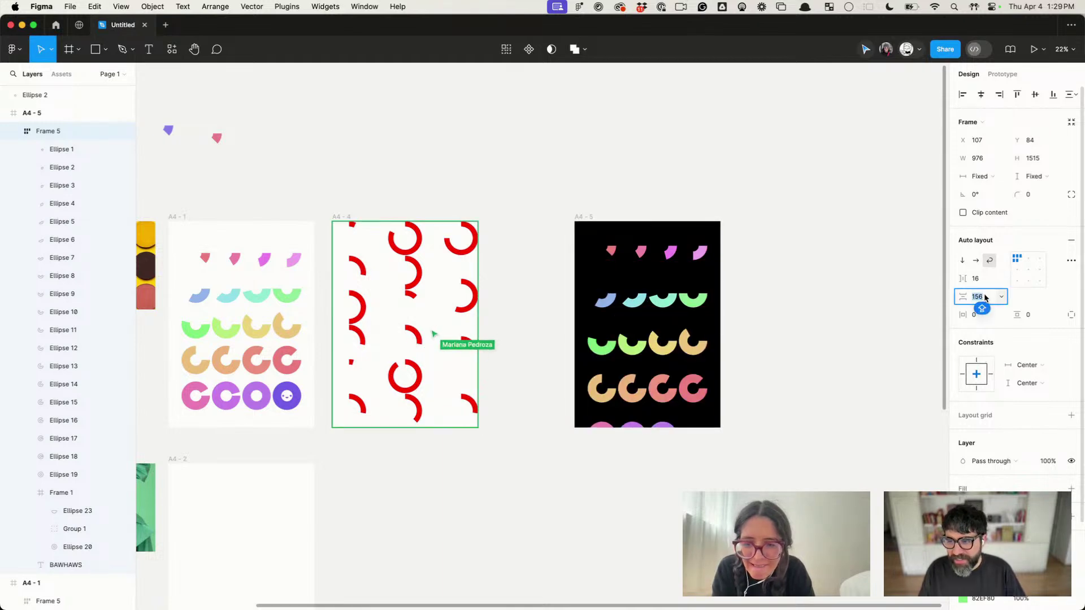
type("16")
key("Return")
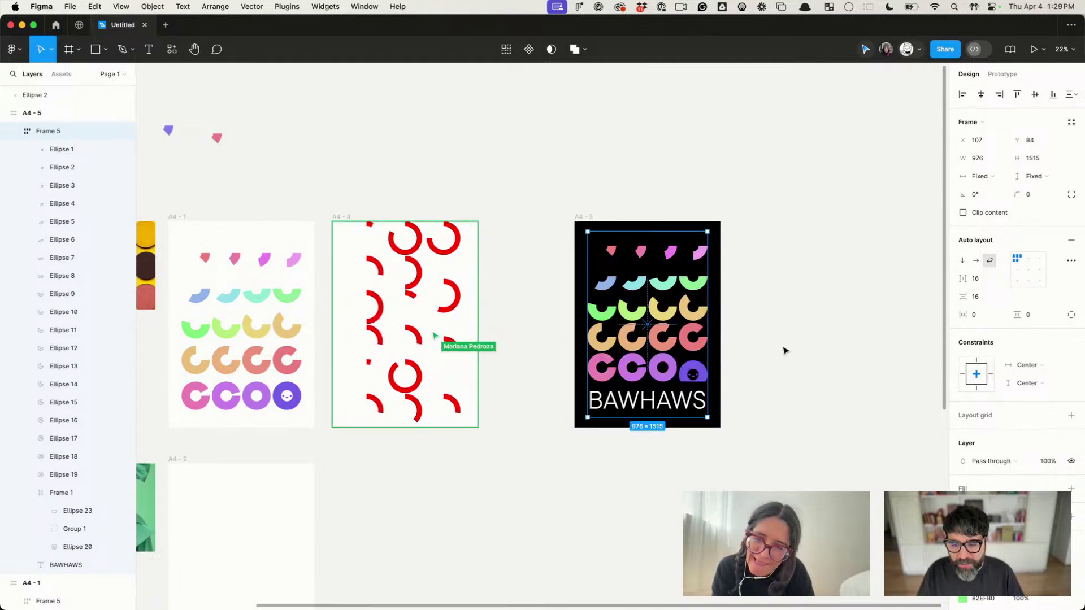
type("40")
key("Return")
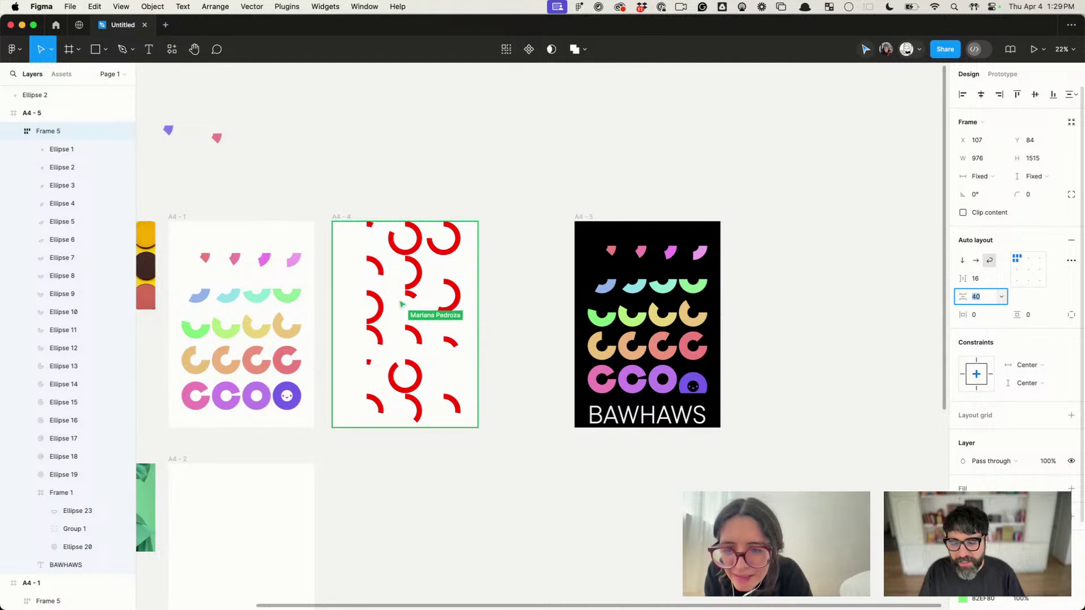
Step: Set the ring grid's horizontal gap to 32 and widen its frame symmetrically to 1032 px to fit four columns
left_click(987, 278)
type("32")
key("Return")
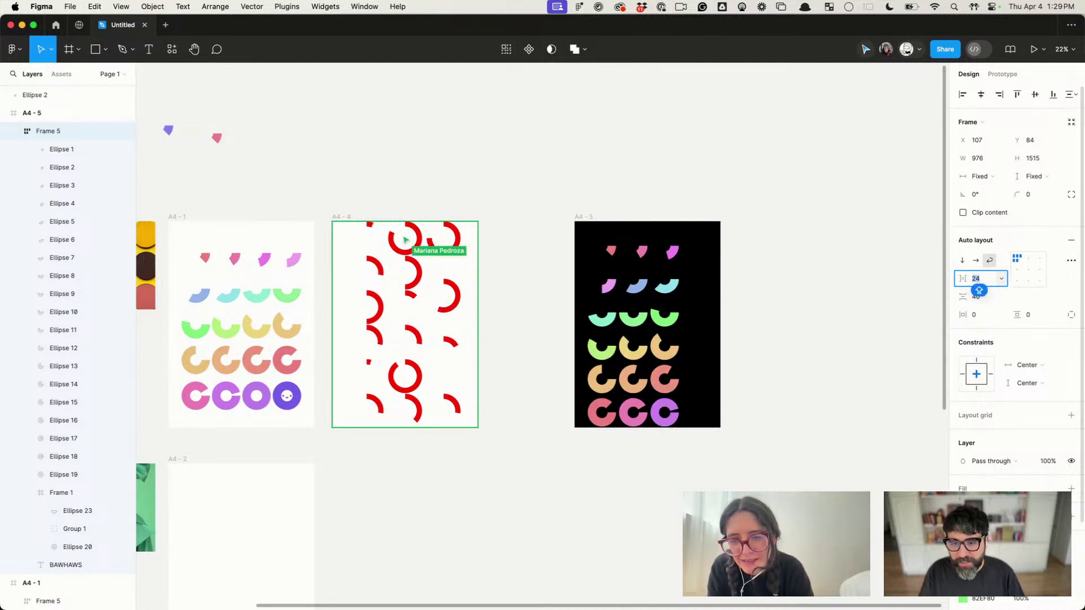
left_click(758, 335)
left_click(705, 324)
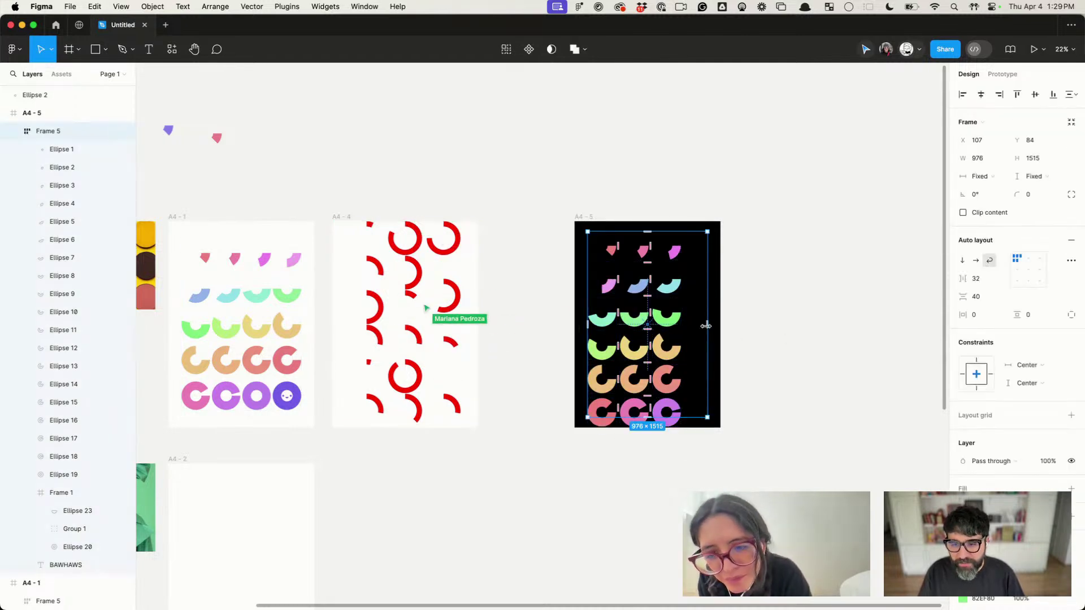
left_click_drag(710, 324, 718, 324)
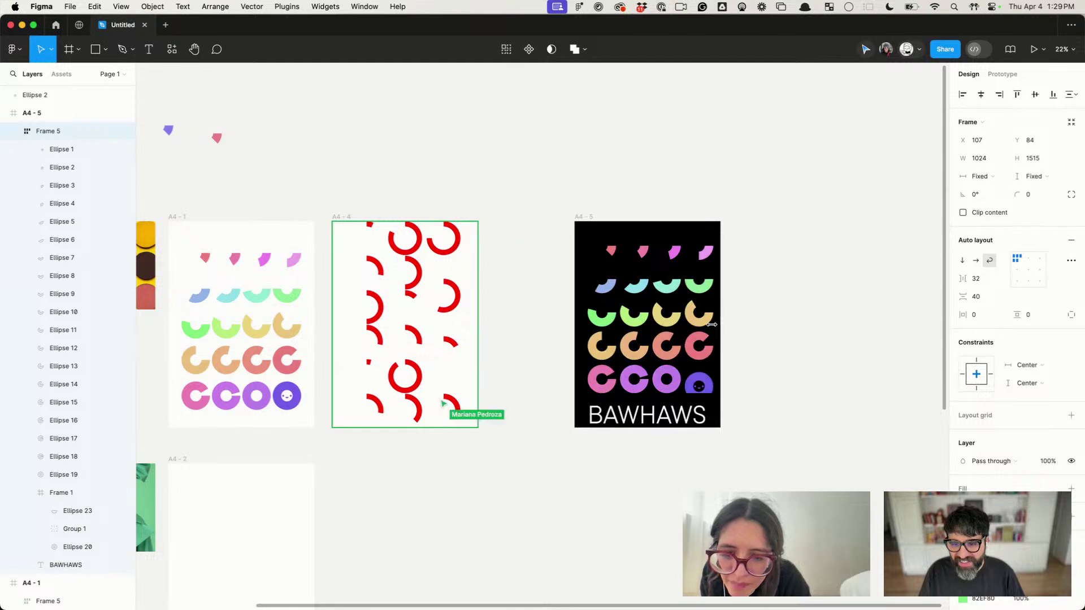
left_click(789, 315)
left_click(713, 316)
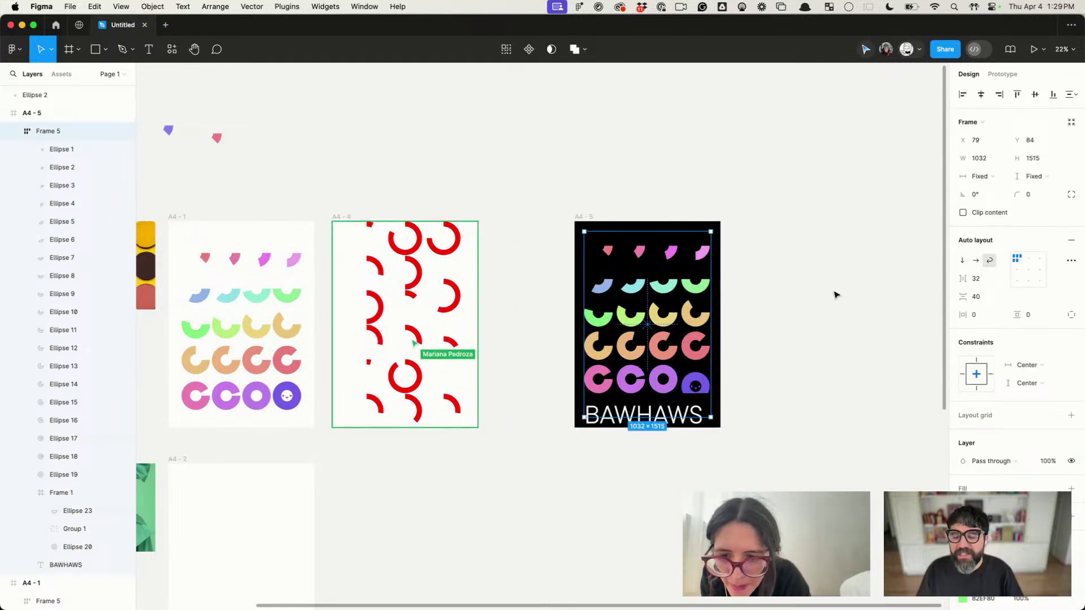
Step: Set the ring grid frame's vertical resizing to Hug contents
left_click(806, 309)
left_click(669, 421)
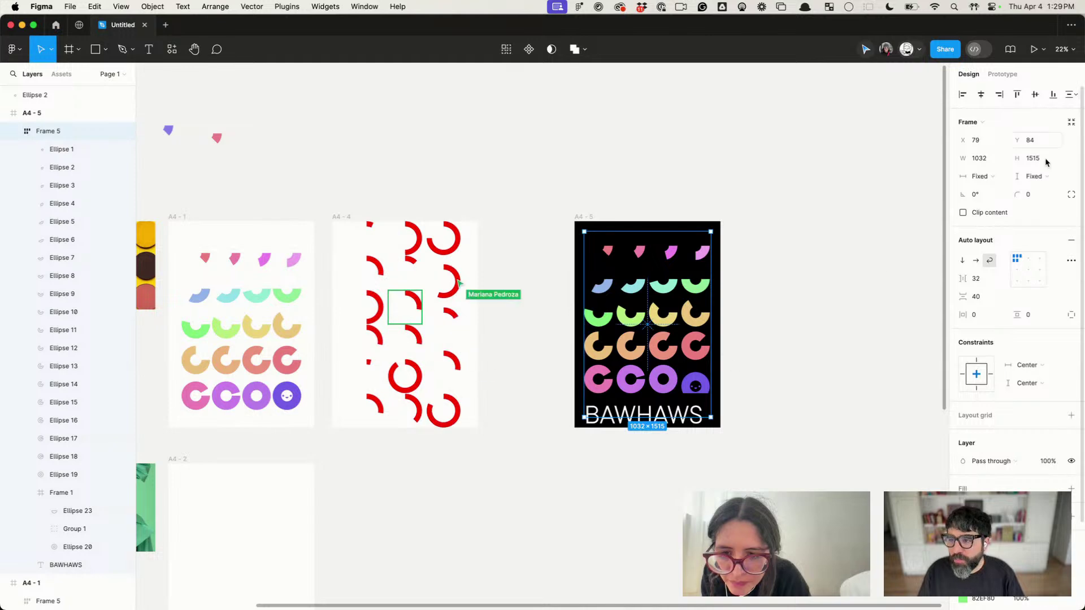
left_click(1029, 177)
left_click(1029, 191)
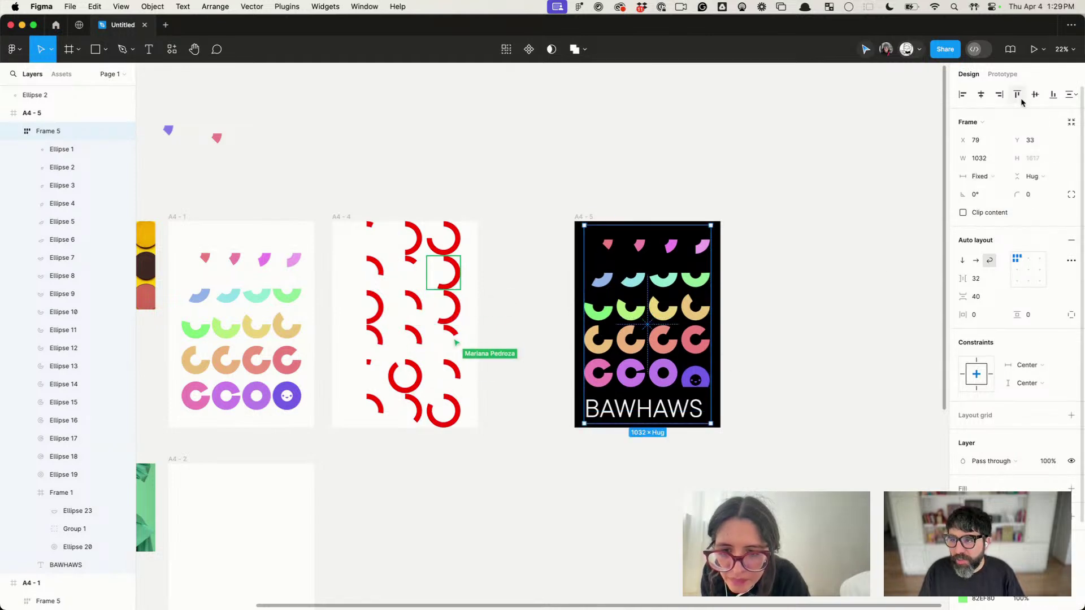
Step: Trim the BAWHAWS text box vertically to the height of its letters through the type settings
left_click(635, 411)
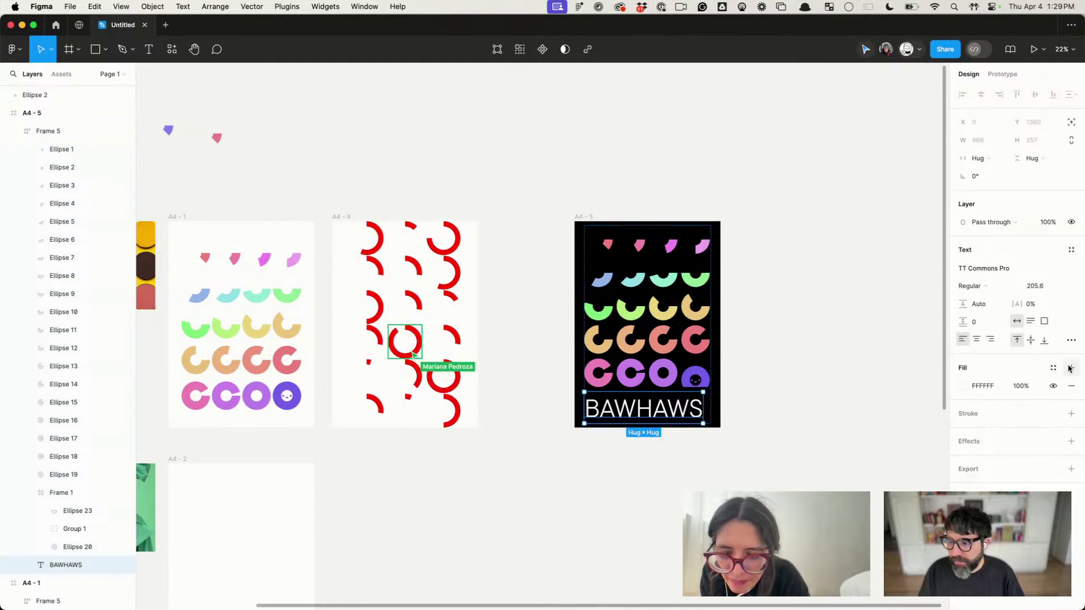
left_click(1070, 339)
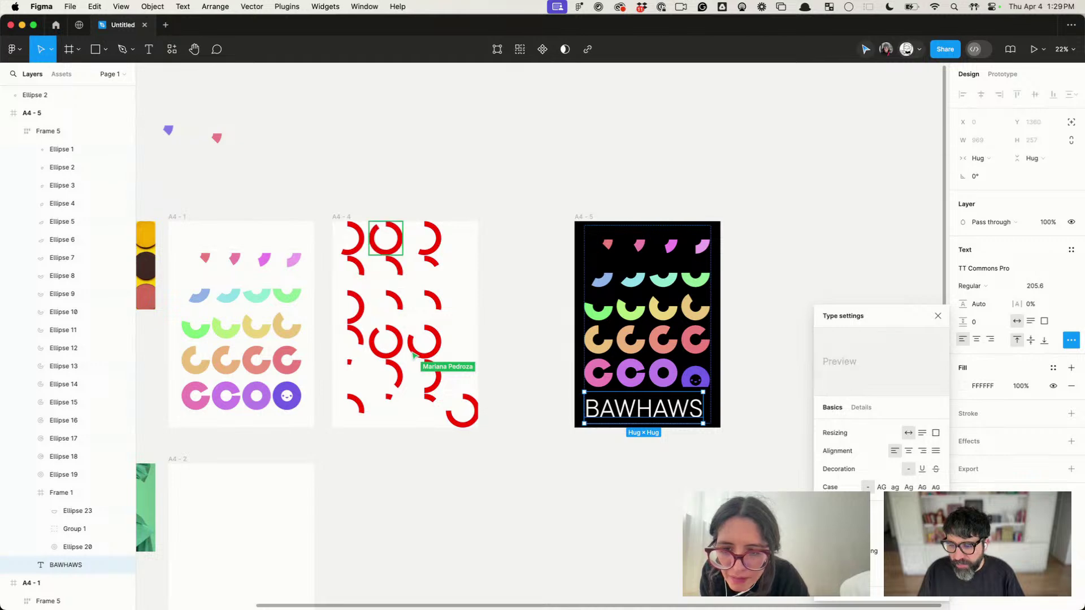
scroll(699, 399, "up", 5)
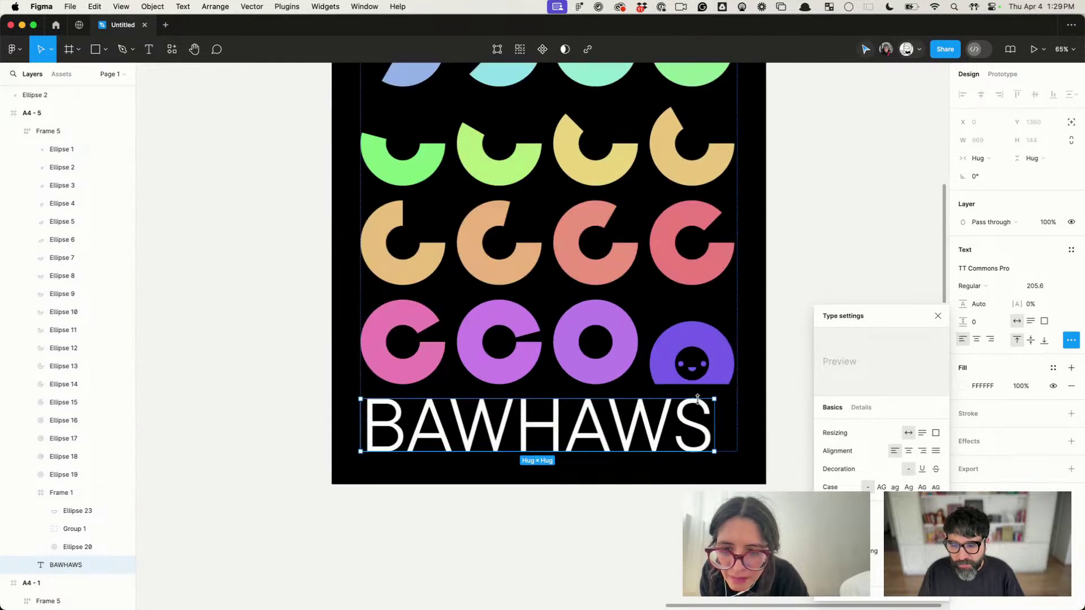
Step: Scale the trimmed BAWHAWS text up to about 1033 px wide so it fills the grid's full width
key("k")
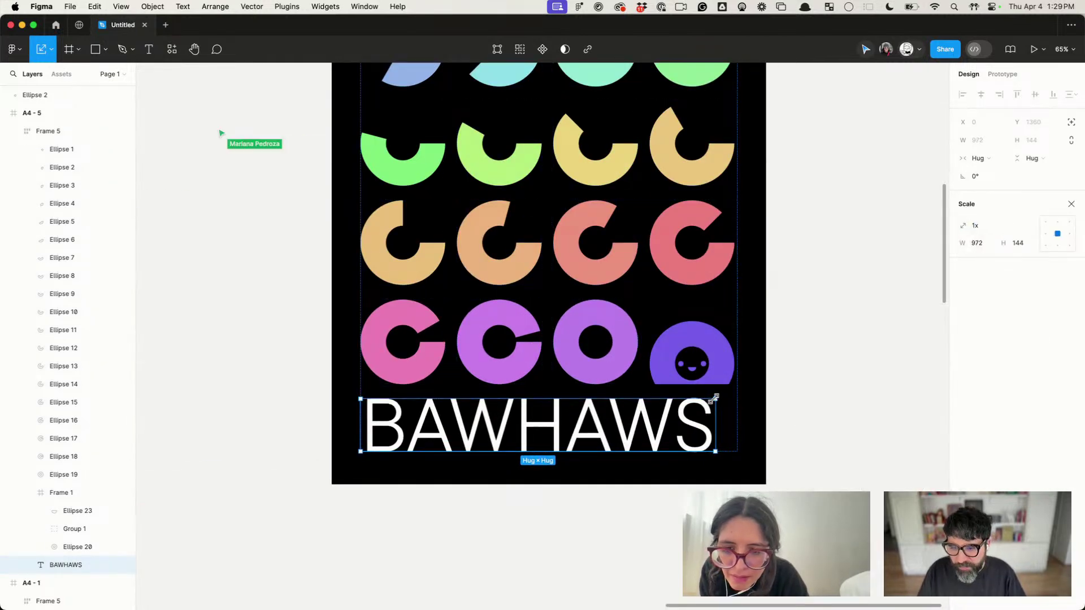
mouse_move(714, 399)
left_mouse_down()
mouse_move(729, 389)
mouse_move(721, 394)
left_mouse_up()
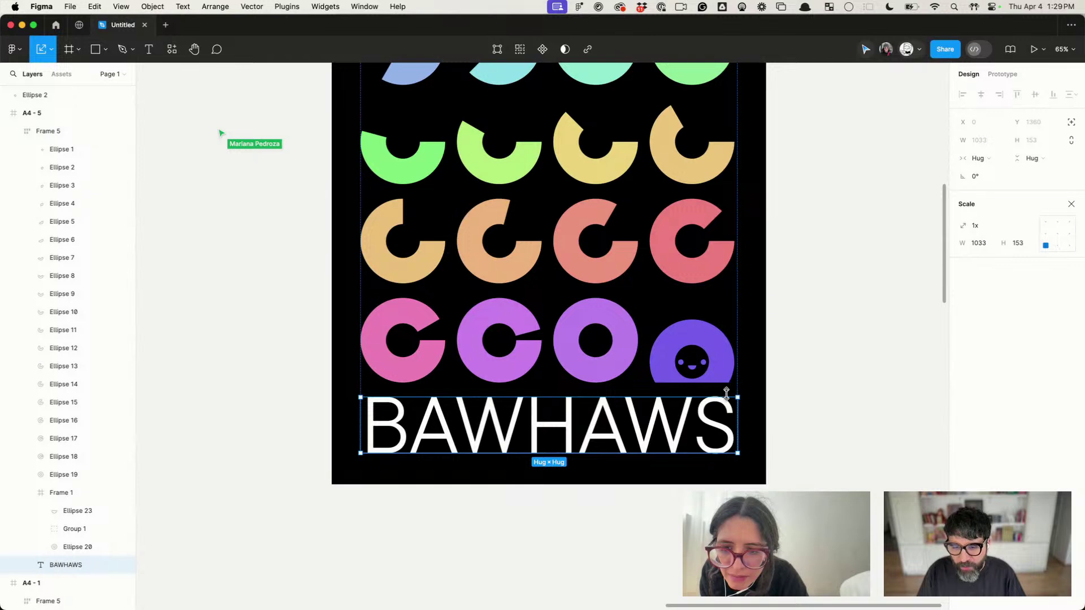
key("Escape")
scroll(824, 355, "down", 5)
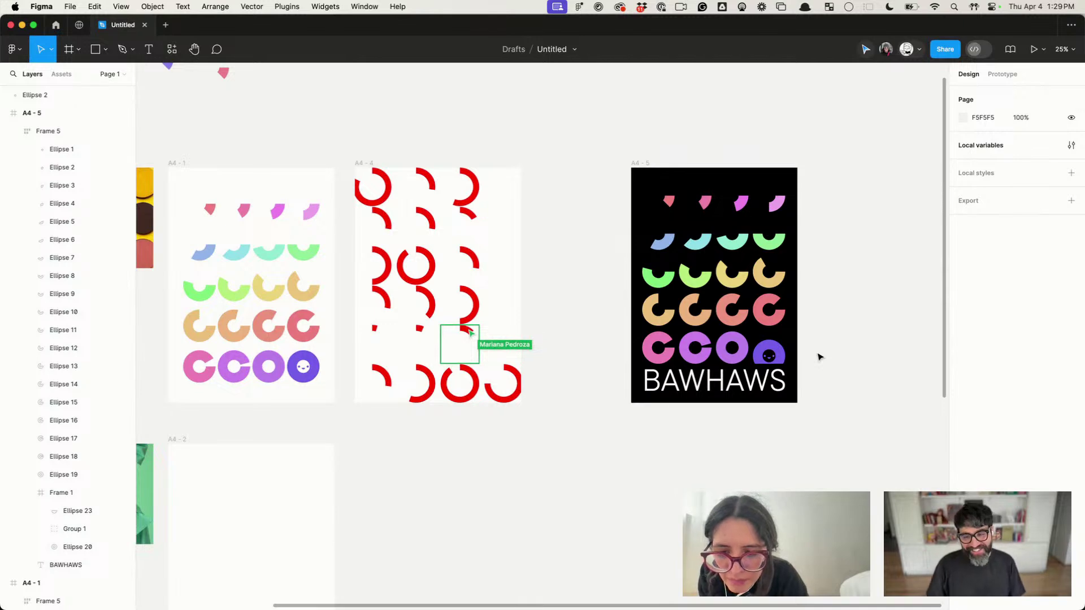
Step: Try extending the BAWHAWS text box to 193 px high, and undo the resize
scroll(768, 383, "up", 4)
double_click(735, 389)
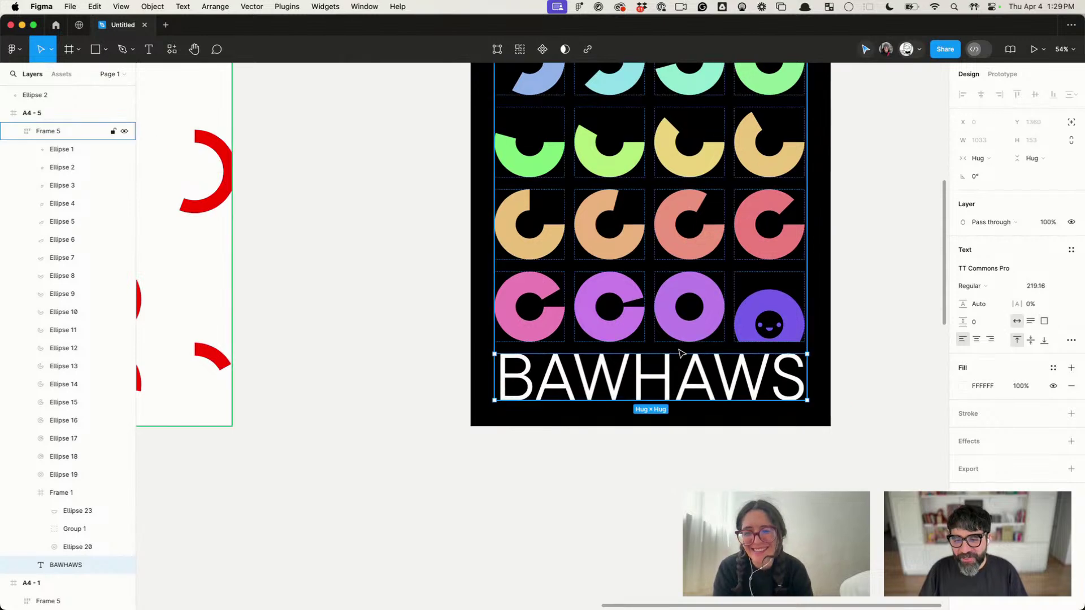
left_click_drag(683, 351, 683, 339)
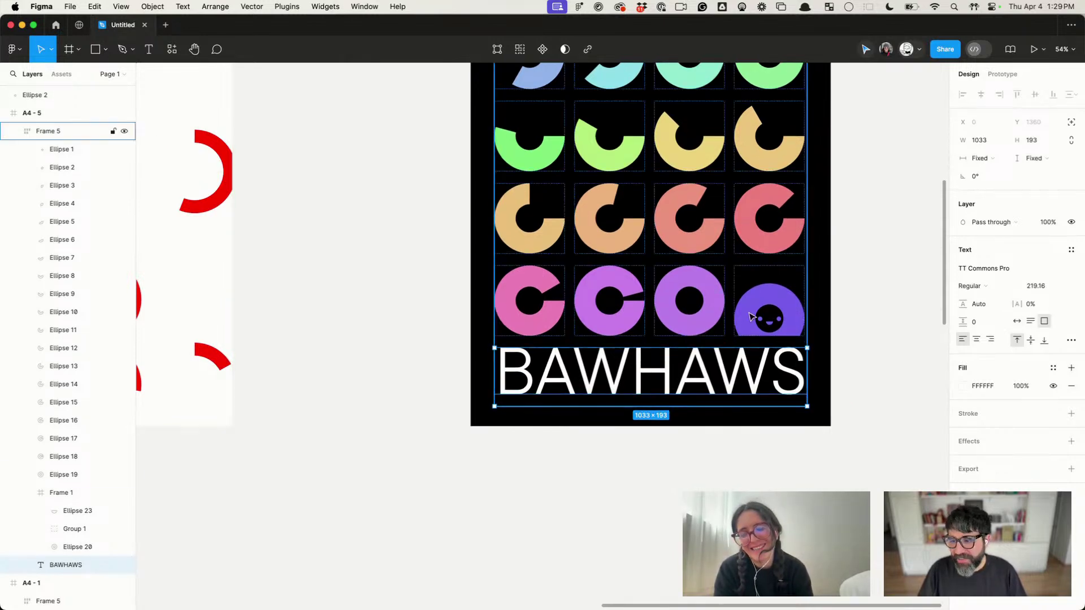
left_click(804, 471)
scroll(804, 470, "down", 5)
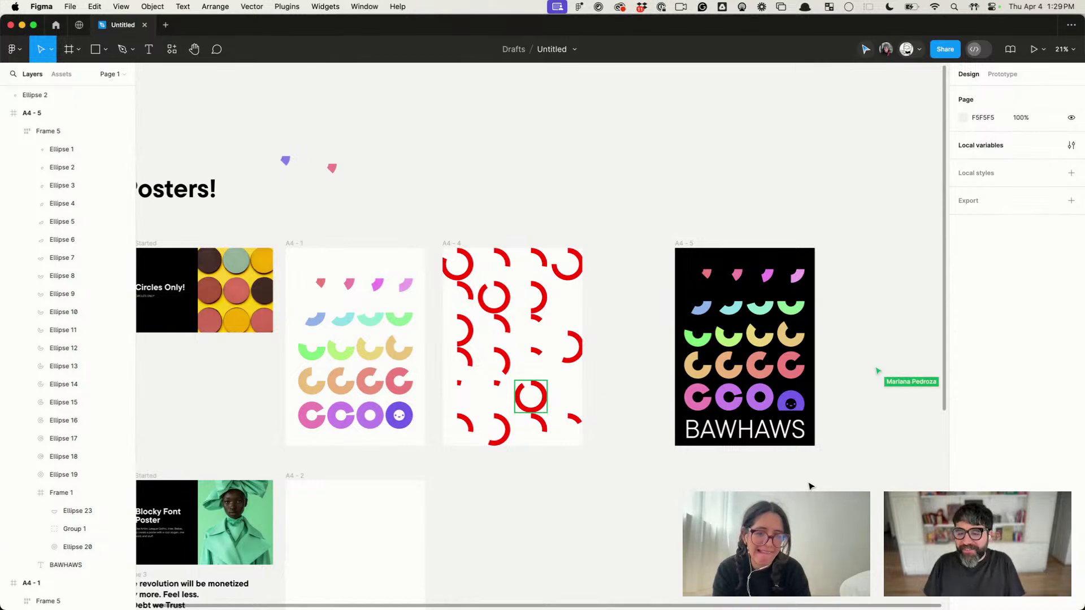
key("super+z")
key("super+z")
left_click(810, 485)
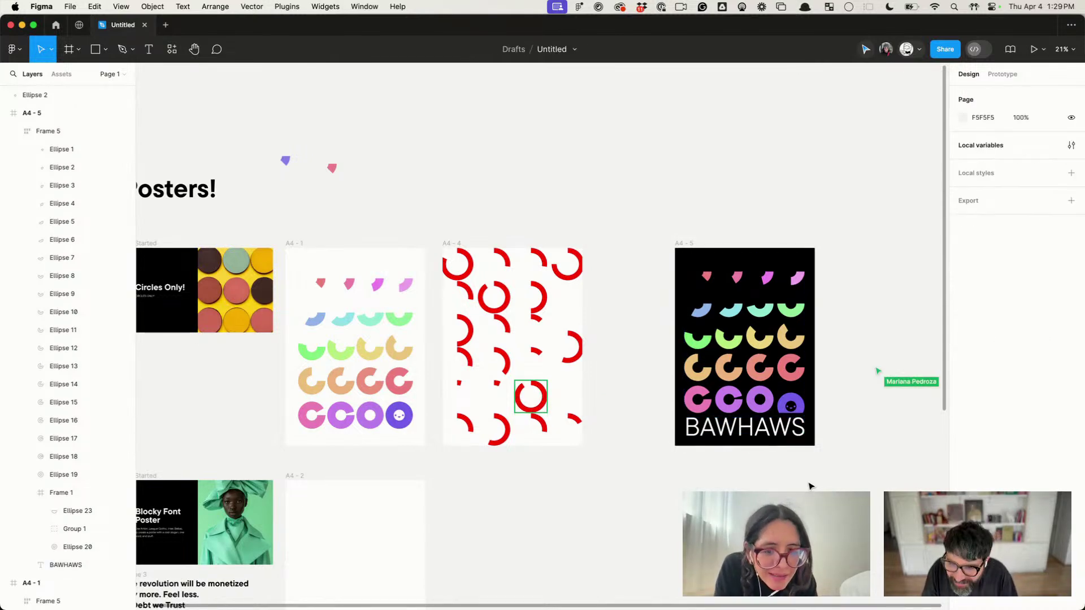
Step: Try centring only the purple ring vertically in the grid's last cell, and undo it
left_click(769, 361)
scroll(768, 362, "up", 3)
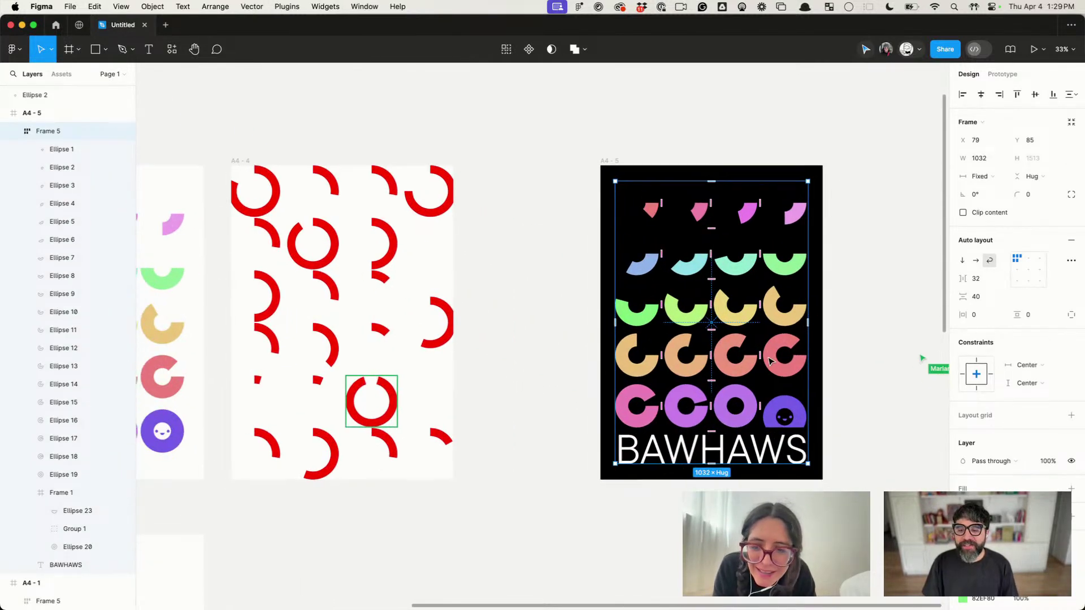
left_click(891, 341)
left_click(807, 426)
scroll(796, 396, "up", 5)
left_click(791, 412)
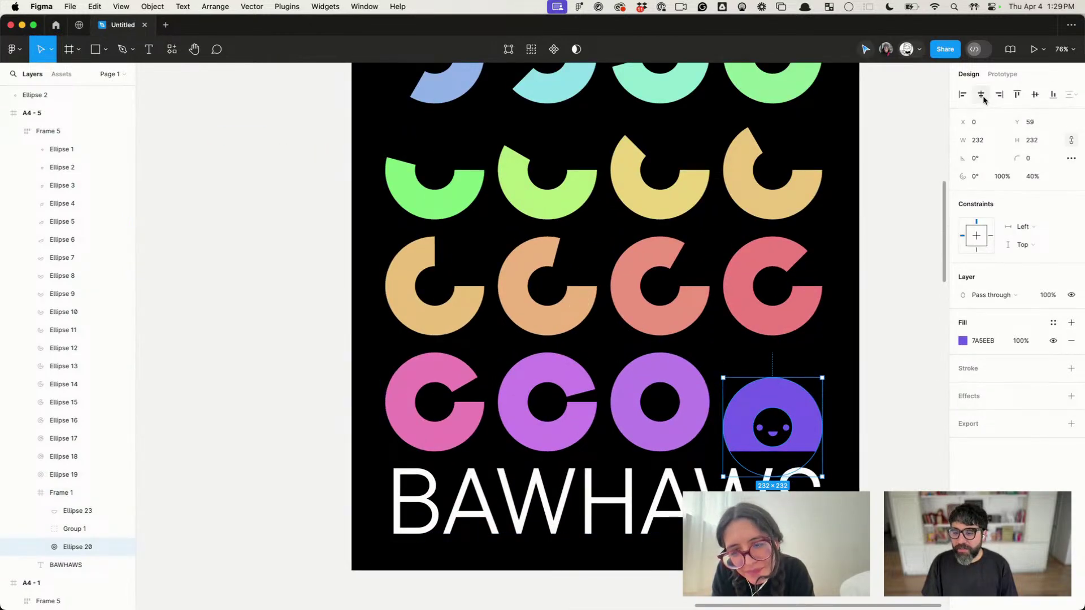
left_click(1039, 98)
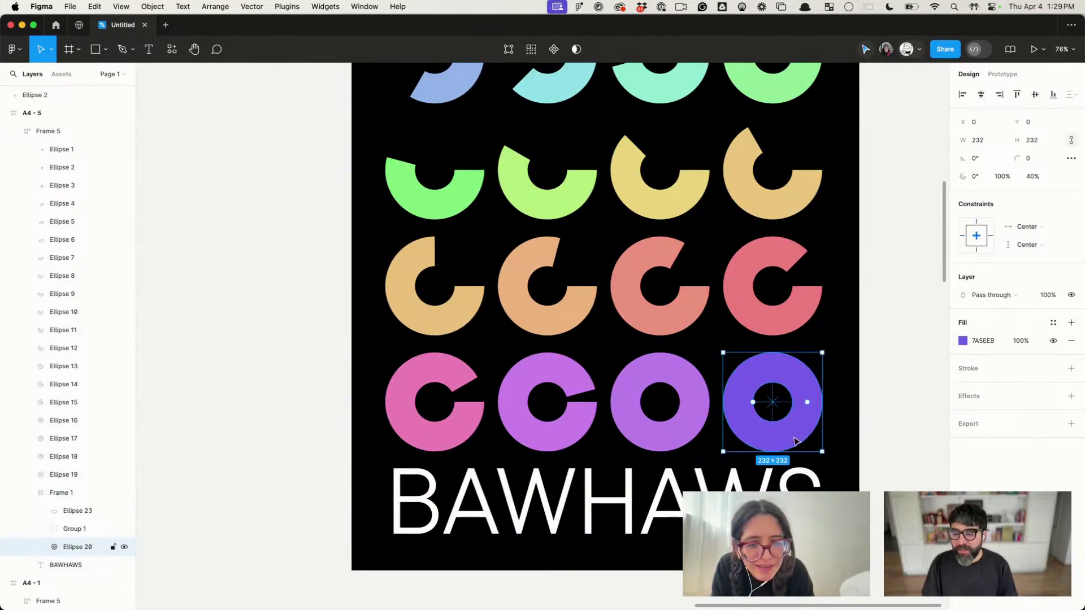
key("cmd+z")
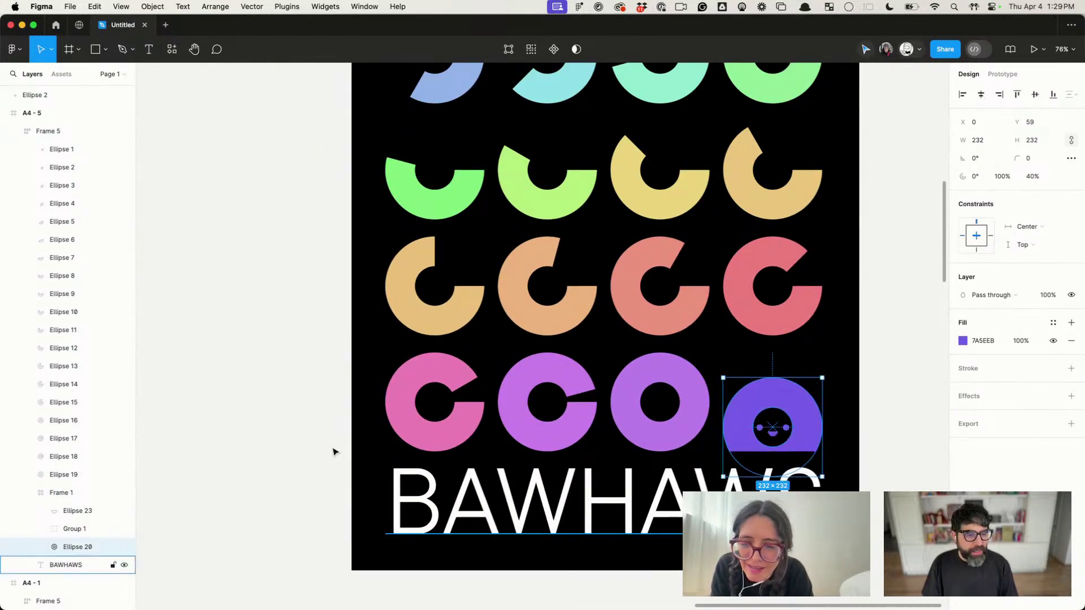
Step: Group the ring and face shapes inside the grid's last cell and centre the group vertically in its frame
left_click(79, 493)
left_click(80, 511)
left_click(73, 493)
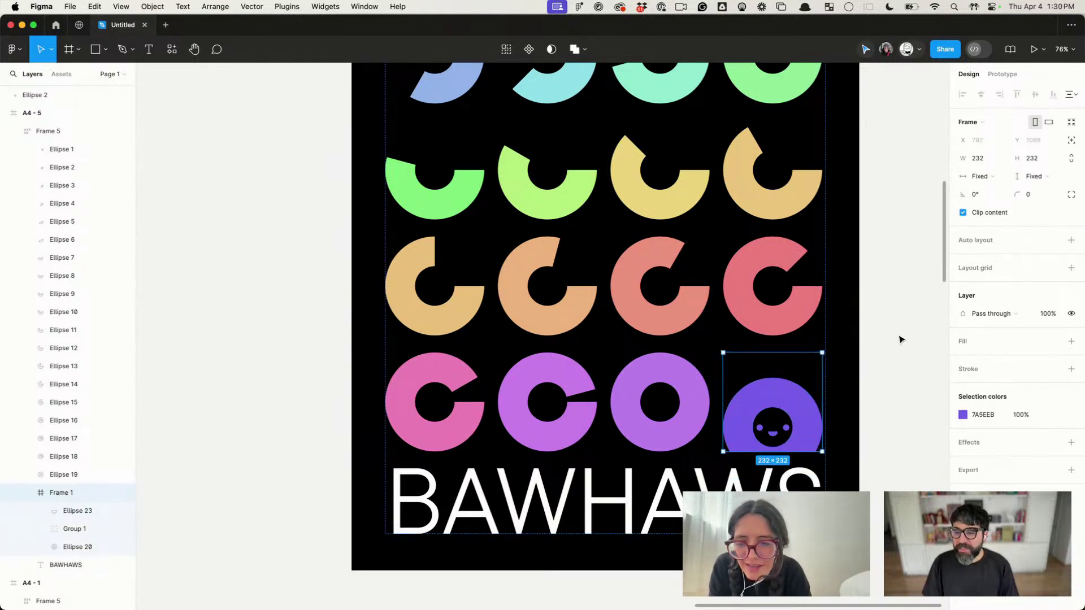
key("Return")
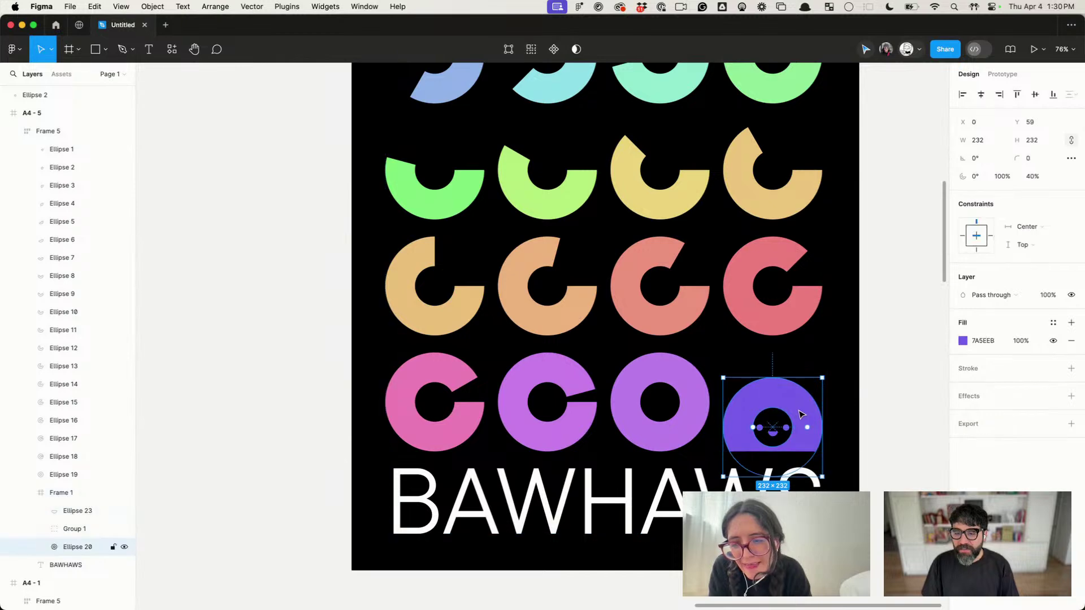
key("super+g")
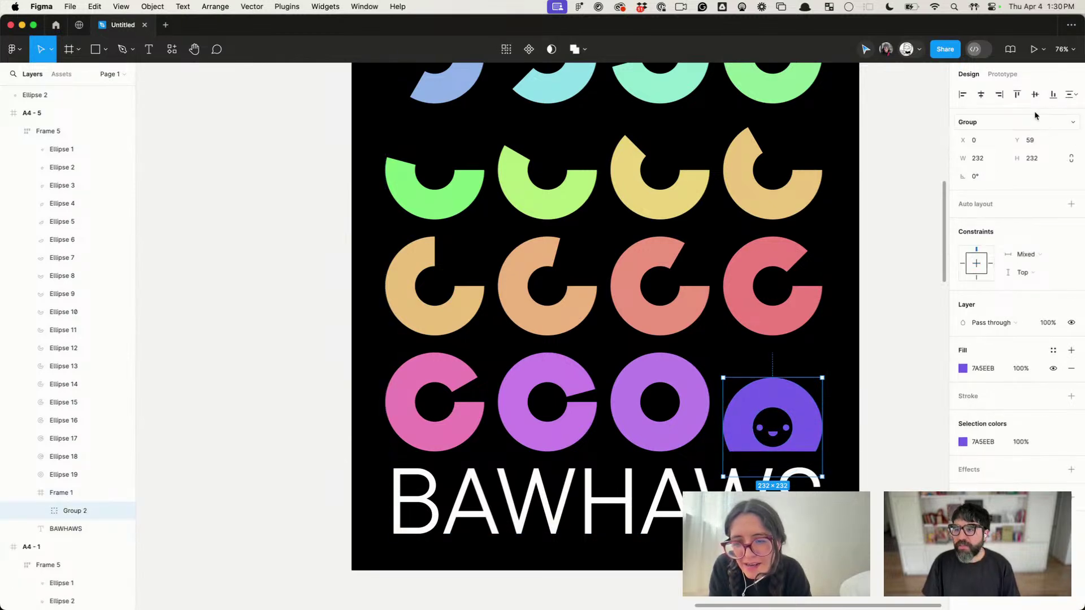
left_click(864, 410)
scroll(868, 409, "down", 5)
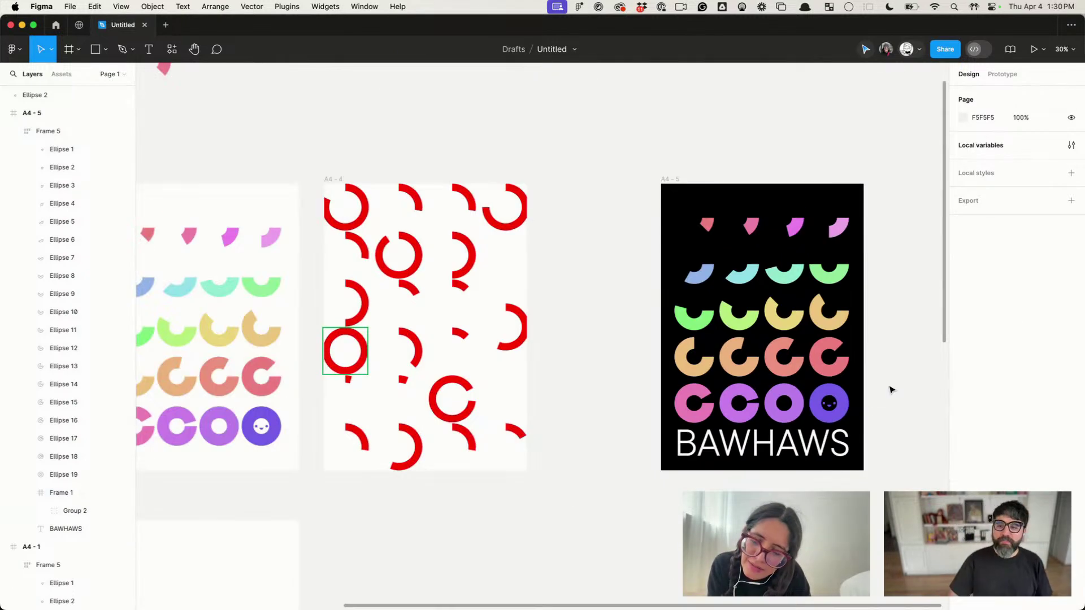
Step: Move the black BAWHAWS poster horizontally closer to the red ring poster
scroll(892, 388, "right", 3)
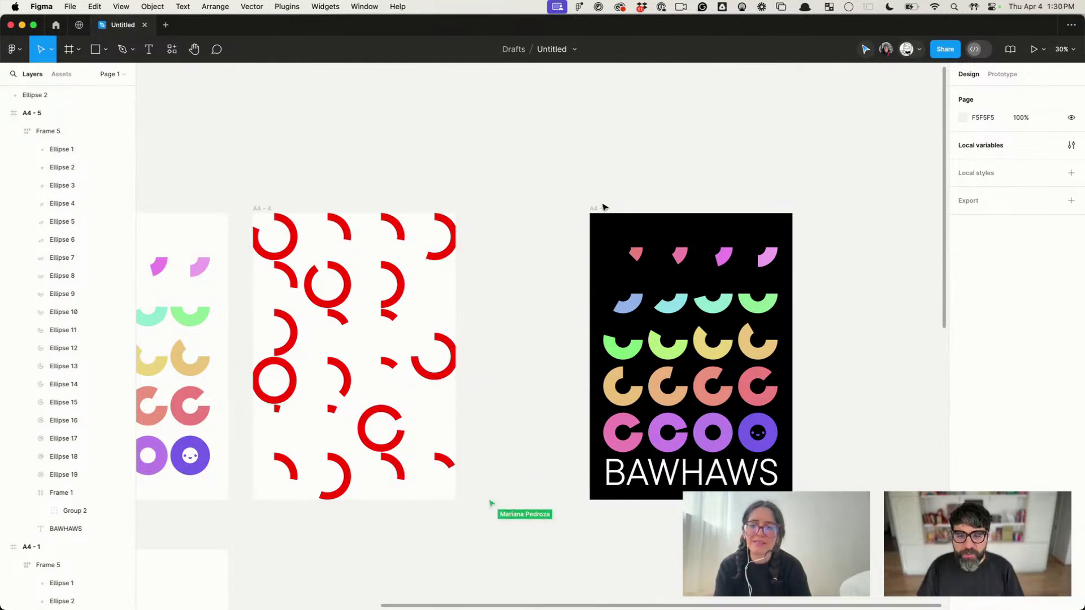
left_click_drag(600, 208, 537, 213)
left_click(568, 177)
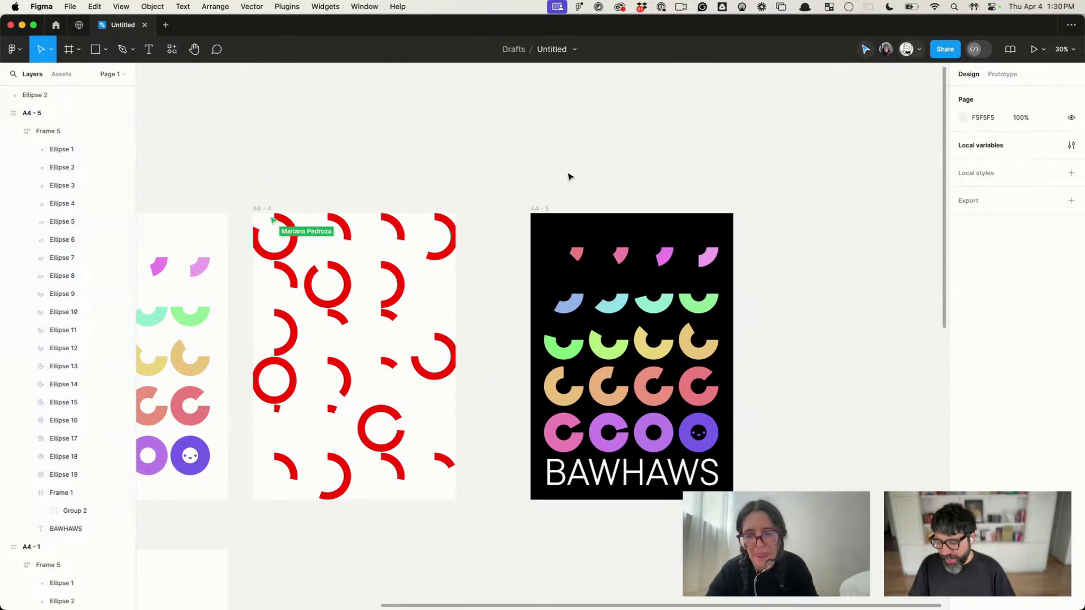
Step: Duplicate the black BAWHAWS poster beside the original and fill the copy's background with pale pink F5E0E0
scroll(568, 177, "right", 5)
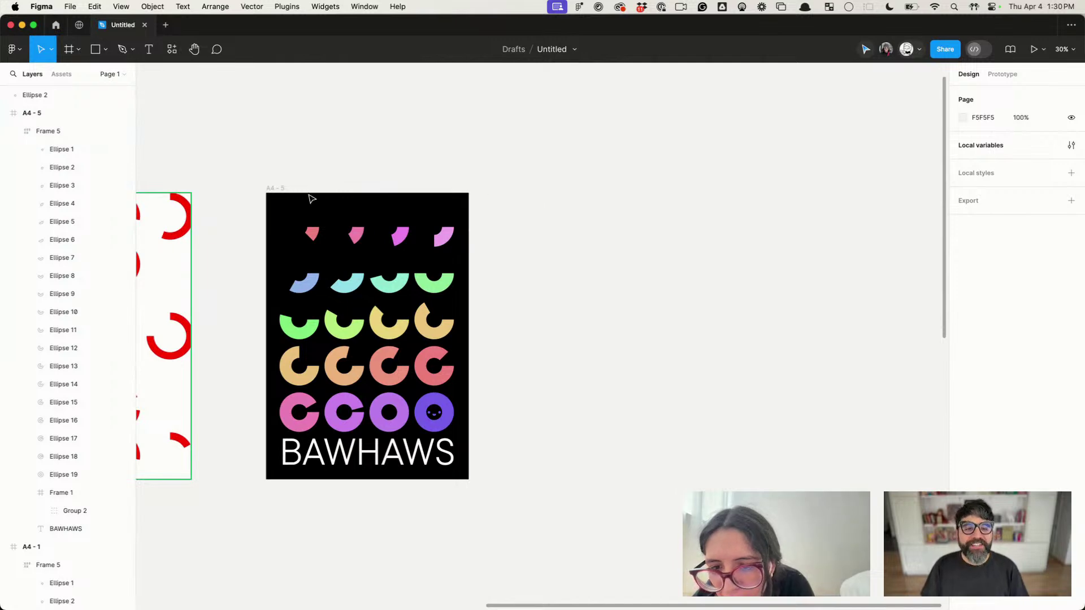
left_click_drag(311, 198, 523, 215)
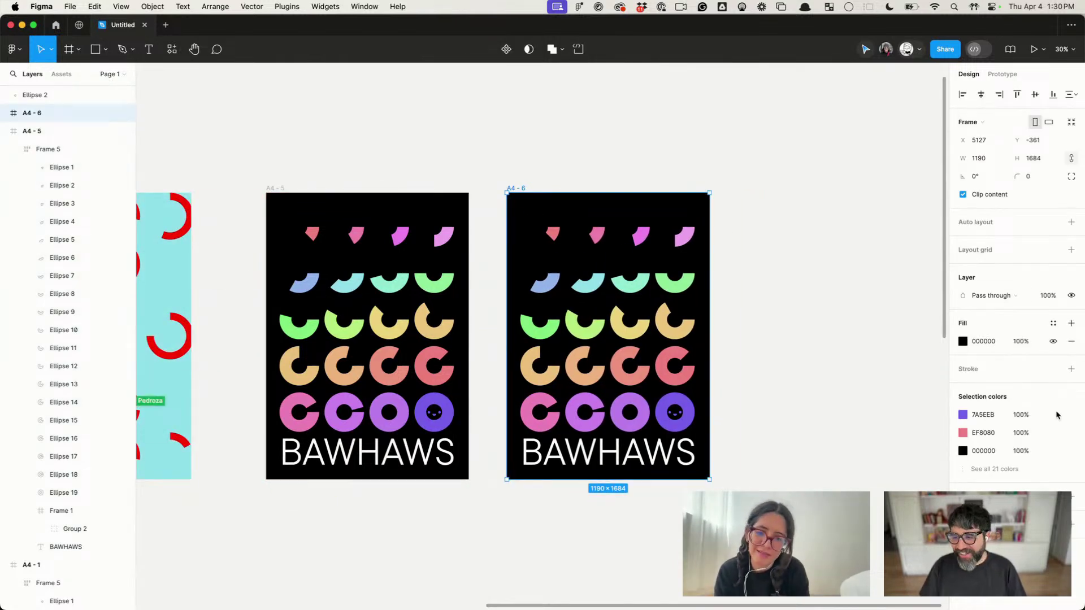
left_click(962, 342)
left_click(826, 329)
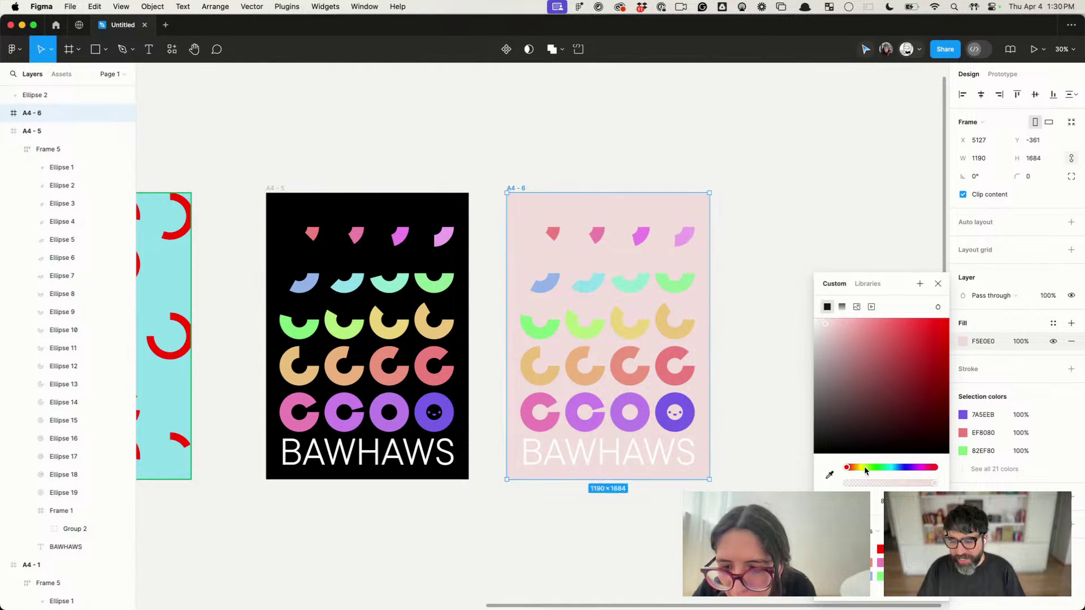
Step: Delete the ring grid and BAWHAWS title from the pink poster copy
left_click(791, 216)
left_click_drag(785, 217, 543, 501)
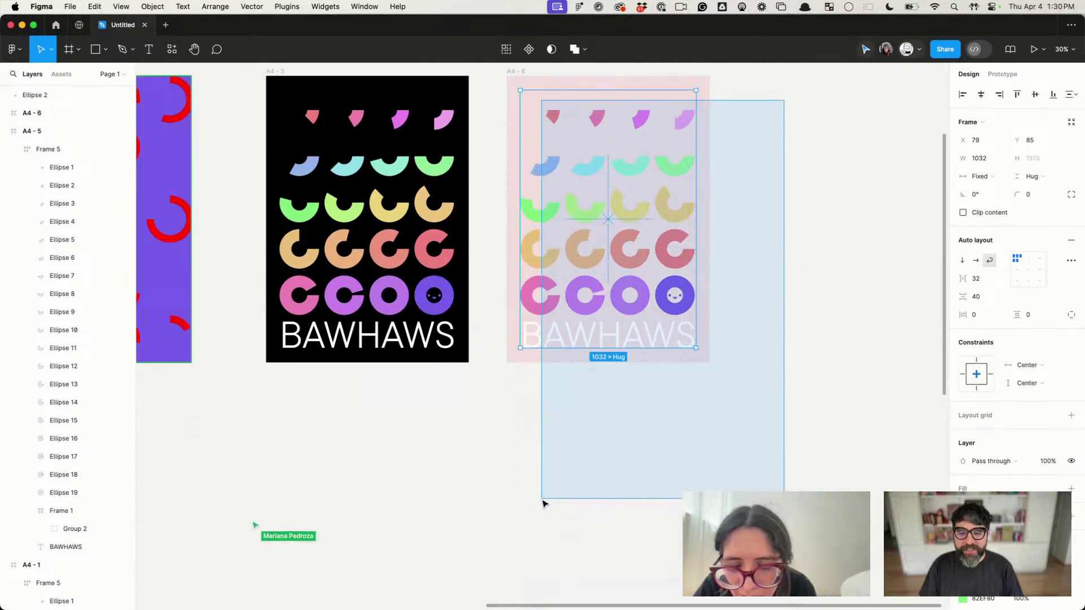
key("Delete")
Step: Change the empty poster's background fill to the light beige F2EAE5
scroll(579, 239, "up", 3)
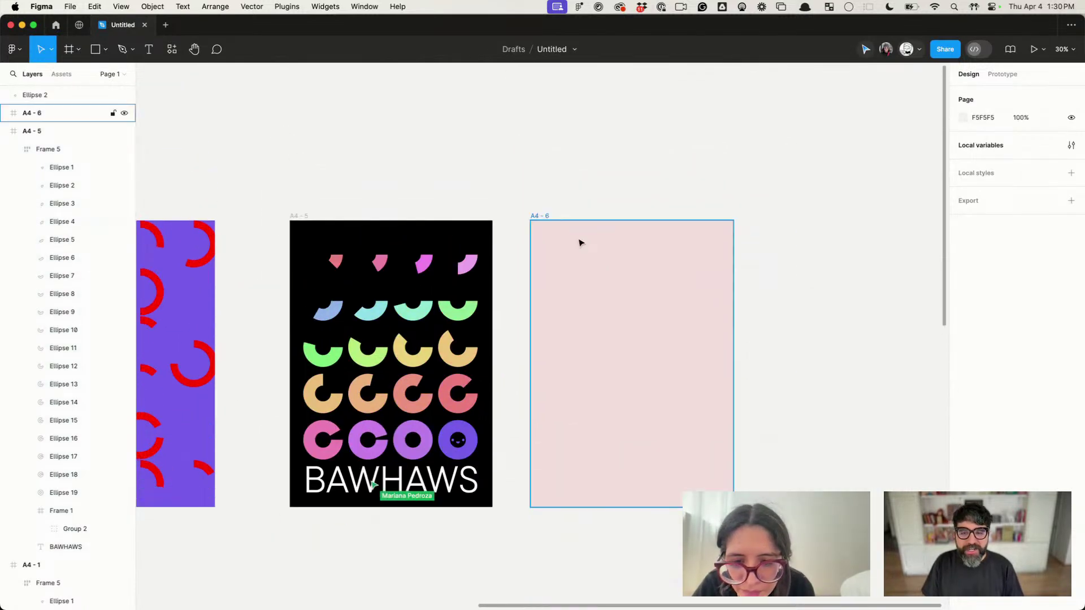
scroll(578, 240, "up", 5, "ctrl")
left_click(578, 240)
left_click(962, 341)
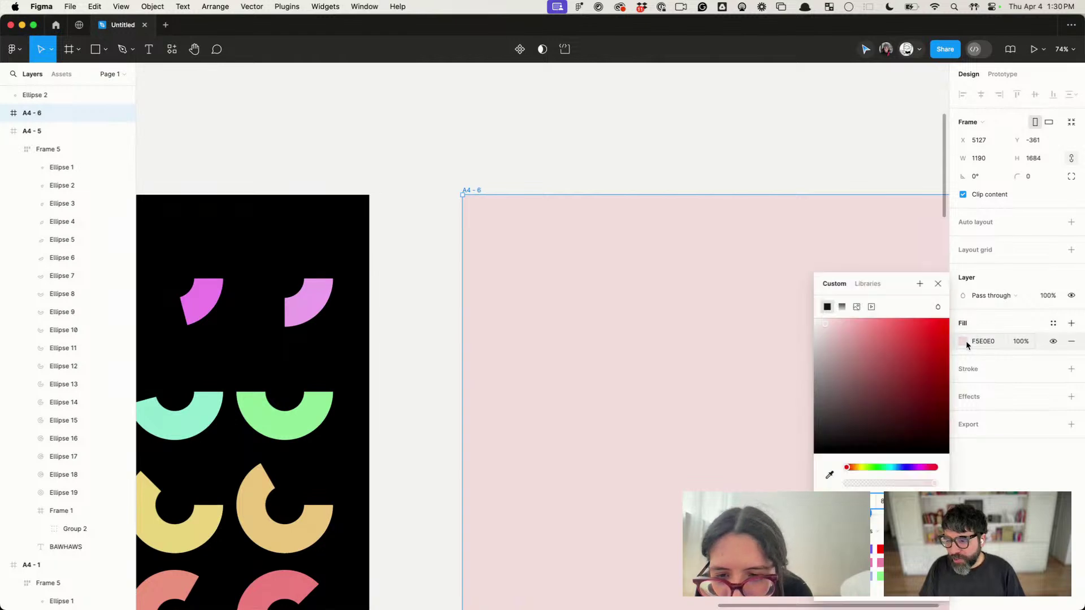
left_click(855, 468)
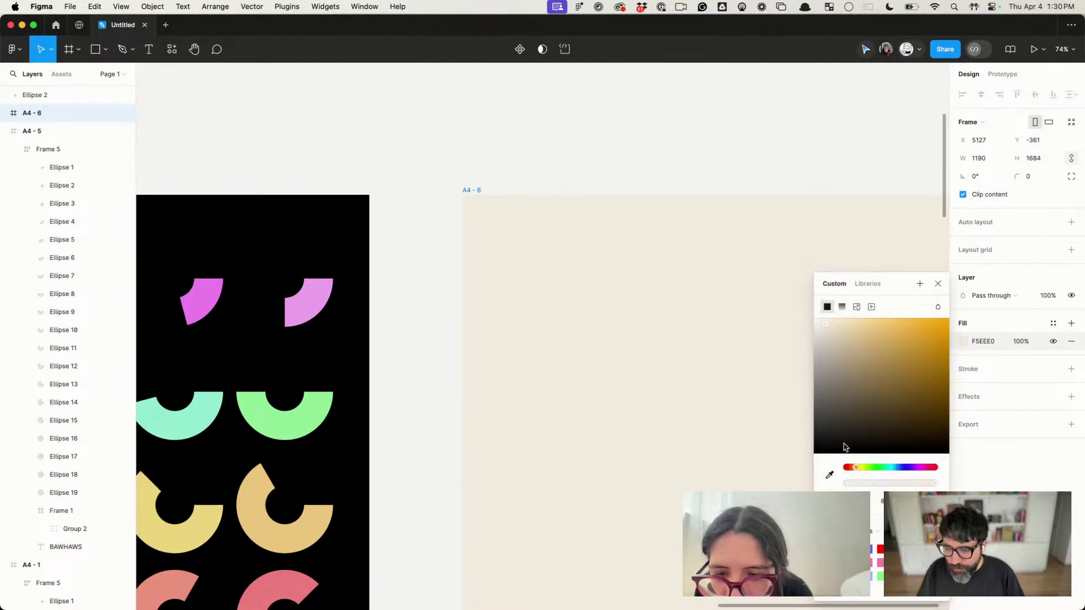
left_click(852, 468)
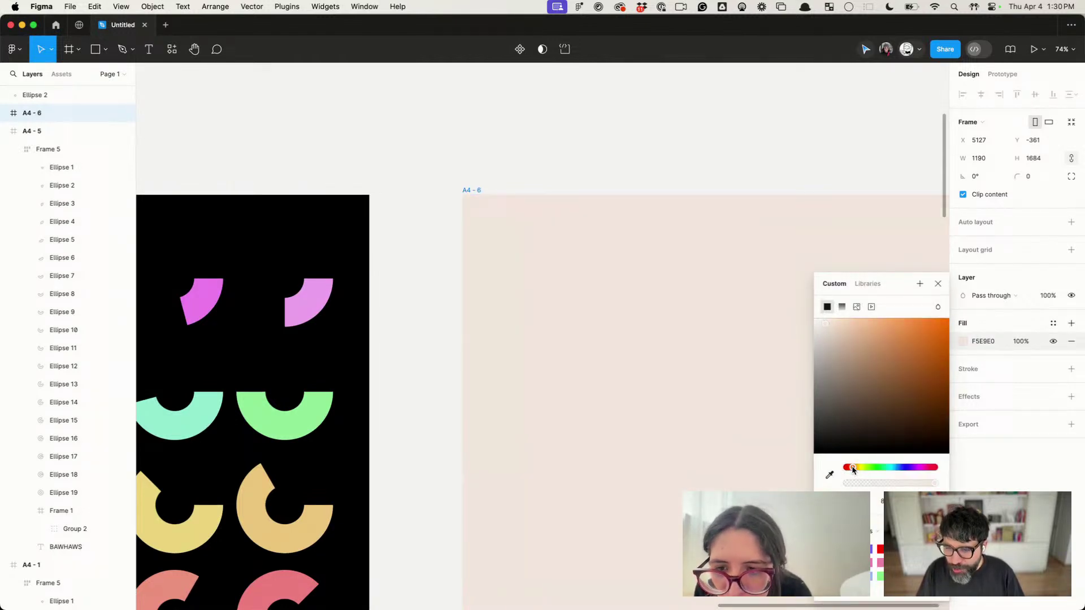
left_click(823, 327)
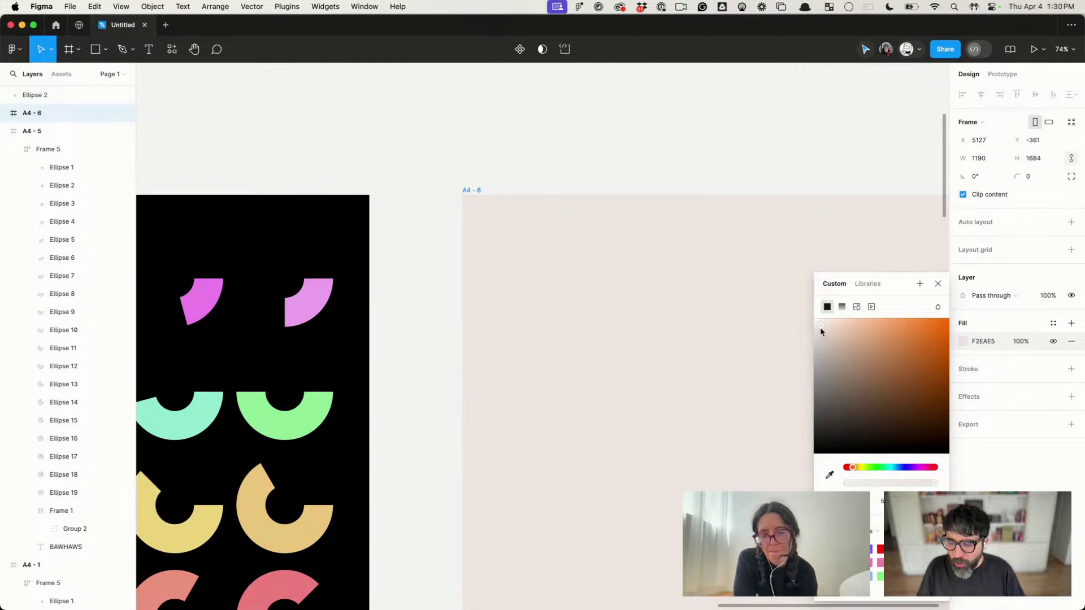
left_click(695, 165)
Step: Draw a 272 × 272 px frame near the empty poster's upper-left corner and give it a corner radius of 100
scroll(695, 165, "down", 5)
scroll(695, 165, "up", 3)
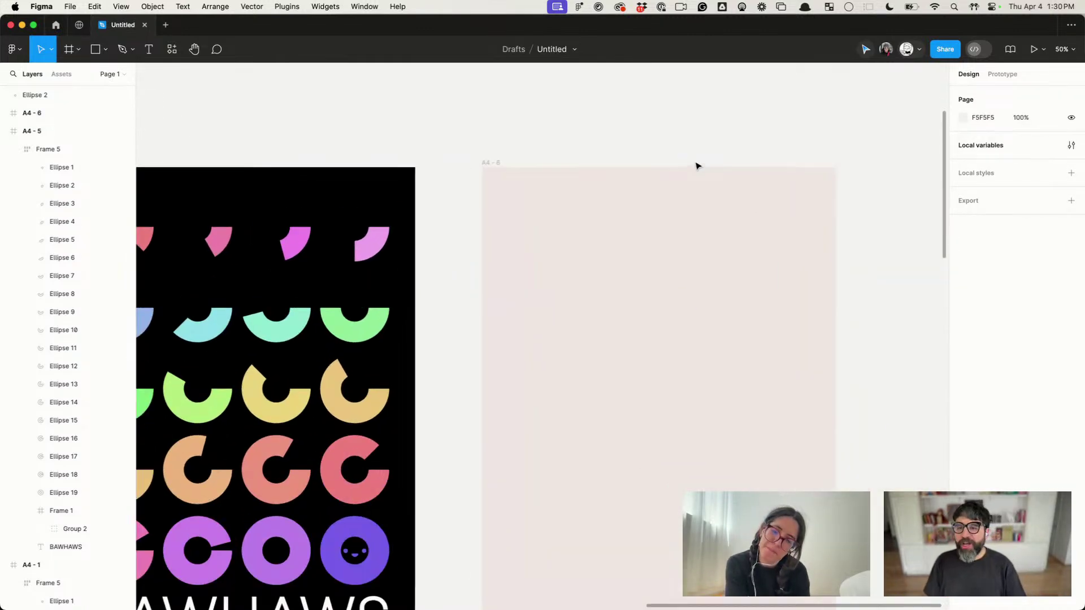
scroll(697, 165, "up", 1)
scroll(698, 166, "right", 2)
scroll(697, 166, "down", 1)
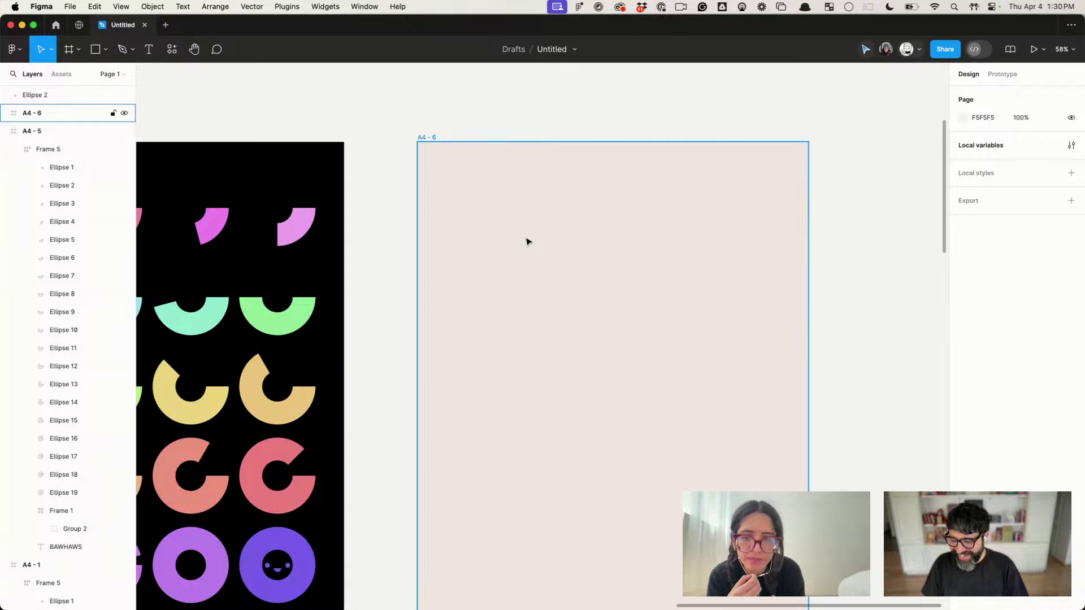
key("f")
mouse_move(472, 192)
left_mouse_down()
mouse_move(574, 259)
mouse_move(560, 254)
left_mouse_up()
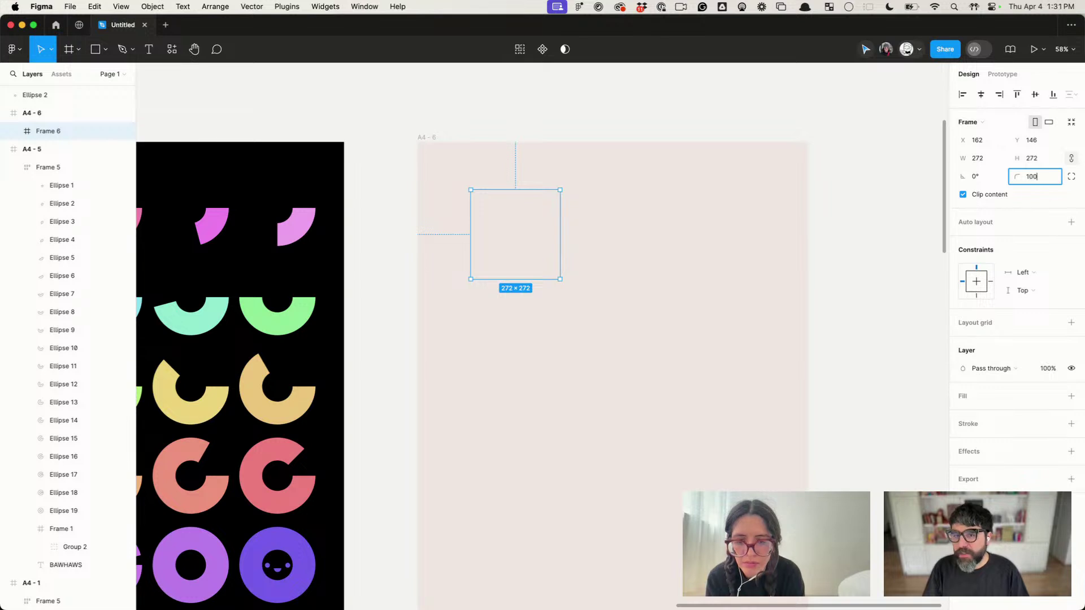
Step: Add a dark navy 0A0D23 fill to the rounded frame
left_click(1071, 396)
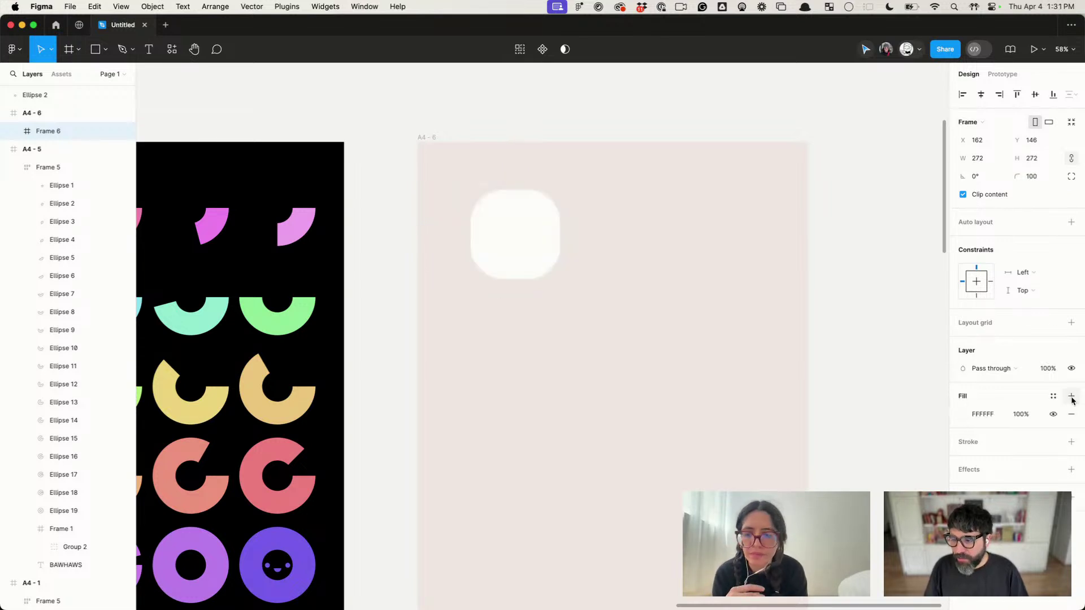
left_click(964, 415)
left_click(904, 468)
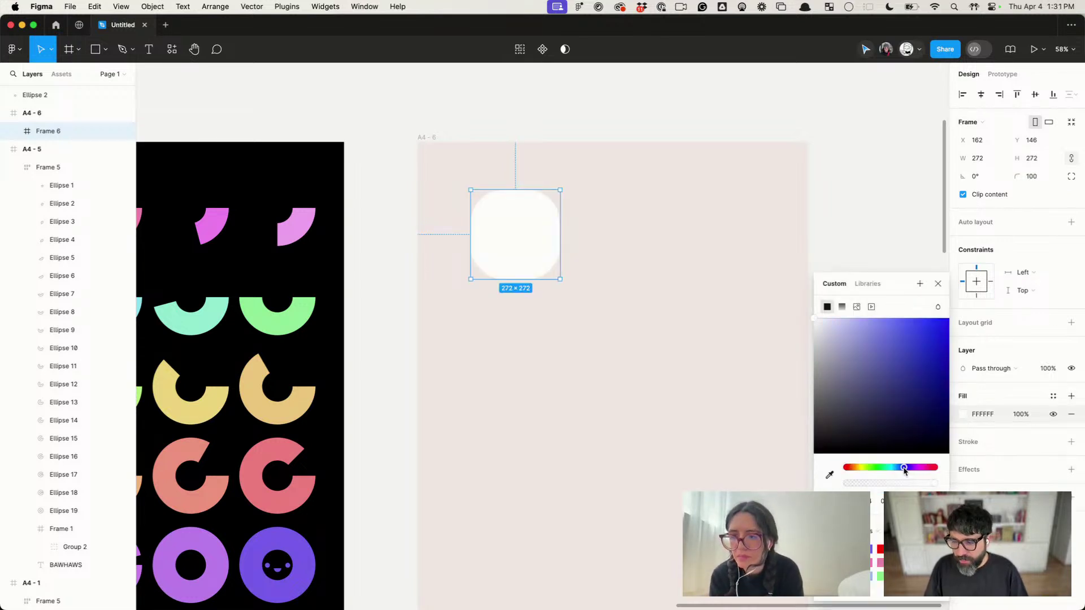
left_click(911, 436)
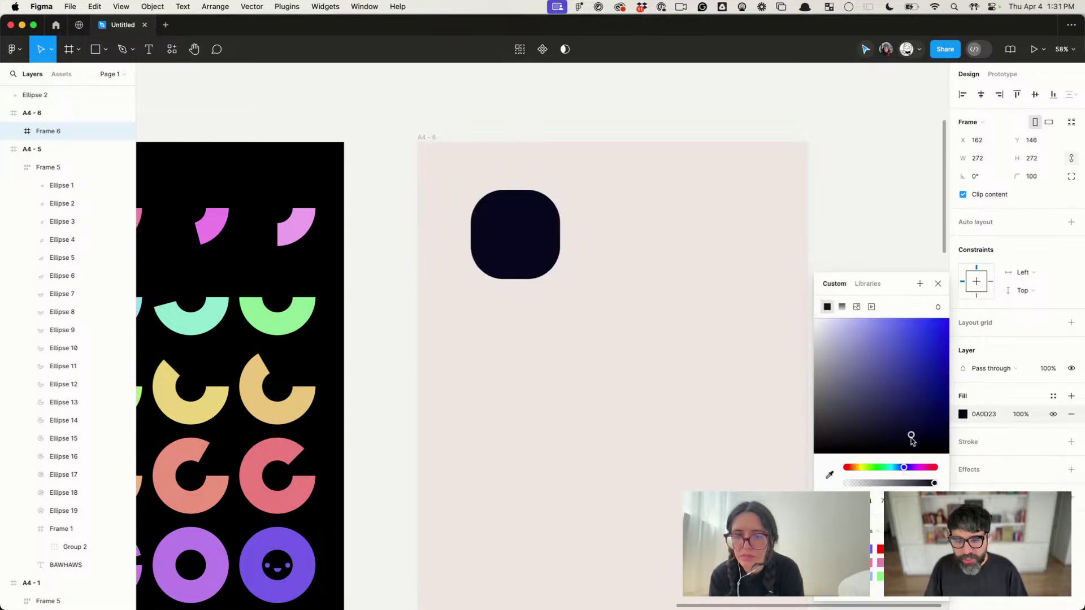
Step: Increase the navy frame's corner radius to 164 so that it forms a full circle
left_click(1049, 177)
key("shift+Up")
key("shift+Up")
key("shift+Up")
key("shift+Up")
key("shift+Up")
left_click(840, 186)
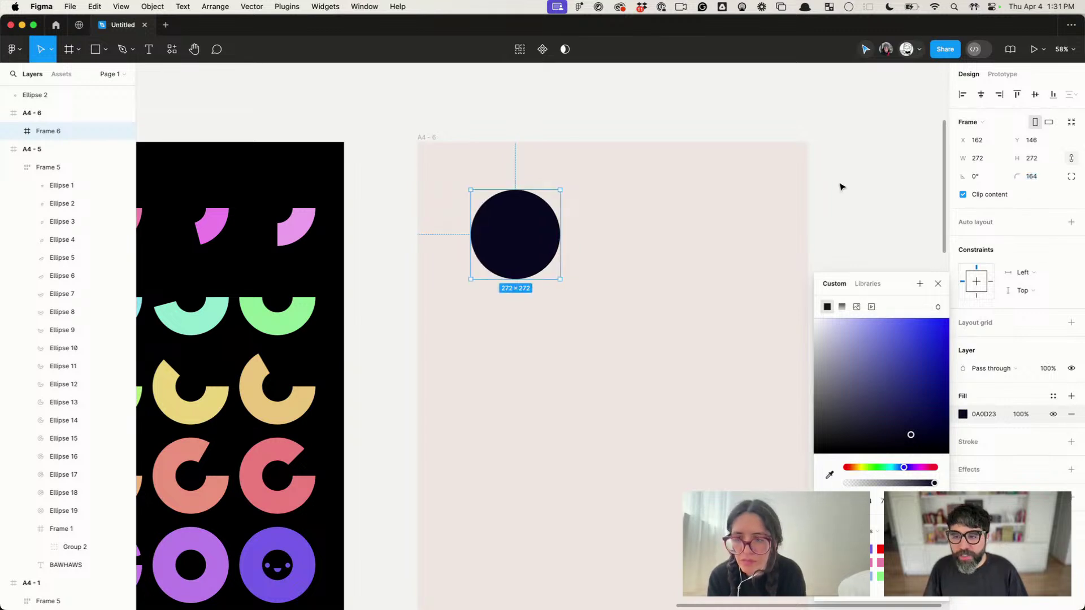
Step: Duplicate the navy circle twice to make a horizontal row of three touching circles
left_click(547, 225)
left_click_drag(547, 225, 638, 256)
key("super+d")
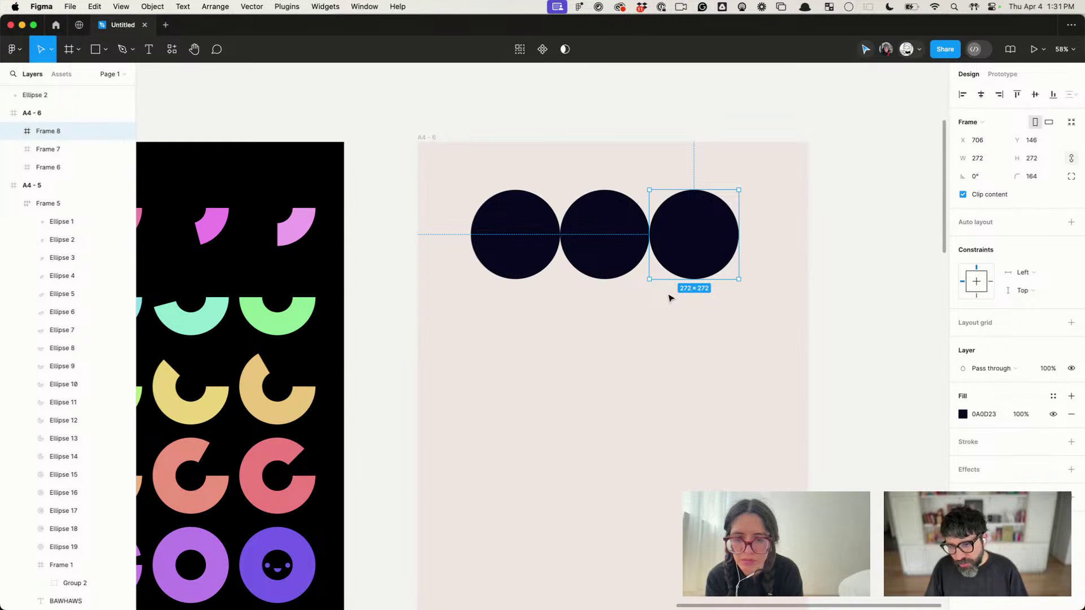
Step: Enlarge all three navy circles together past 296 px, keeping their spacing, so that neighbouring circles overlap
scroll(669, 298, "down", 5)
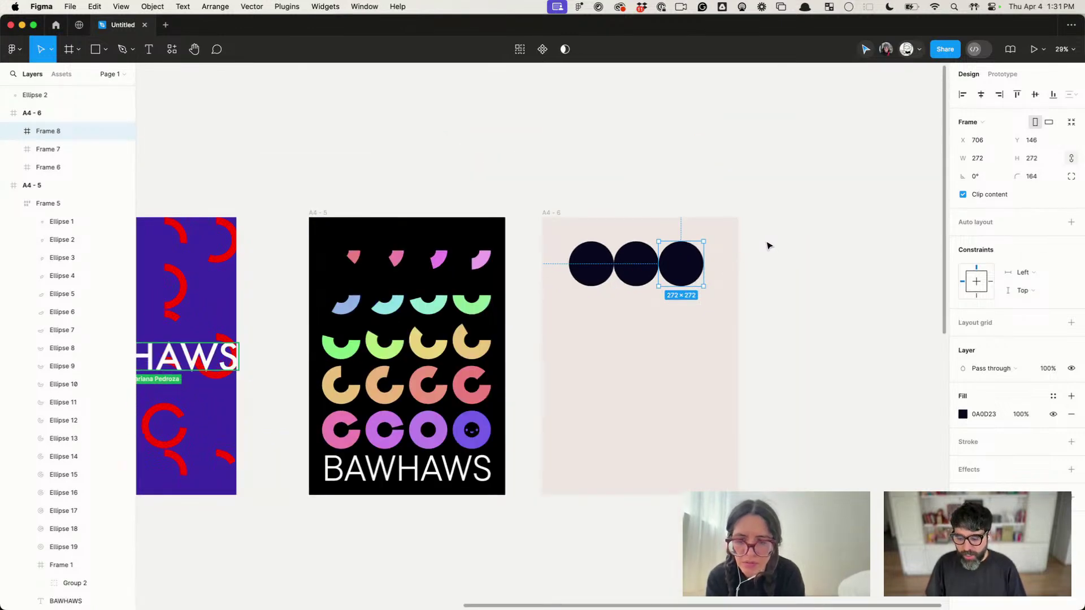
left_click_drag(767, 239, 588, 316)
scroll(650, 308, "up", 3)
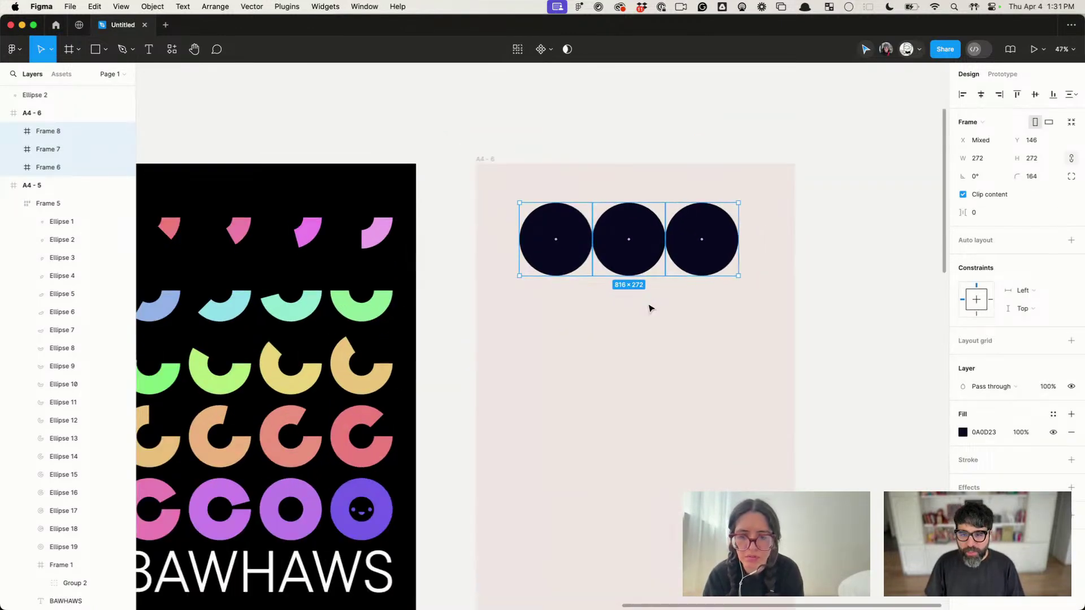
left_click(1032, 158)
type("296")
key("Return")
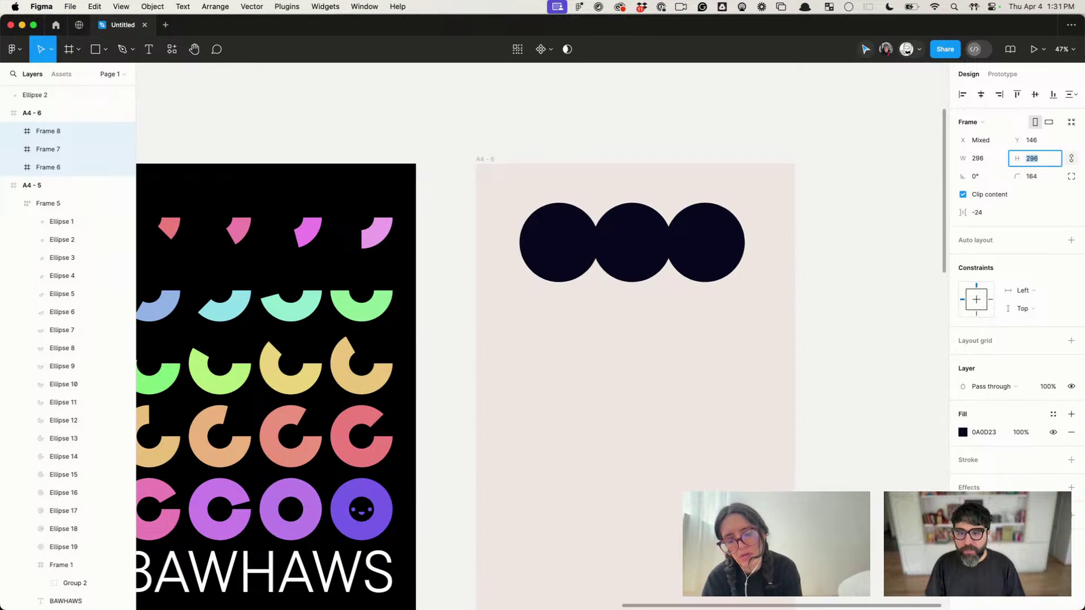
key("shift+Up")
key("shift+Up")
key("shift+Up")
key("shift+Up")
type("8")
key("Escape")
left_click(840, 331)
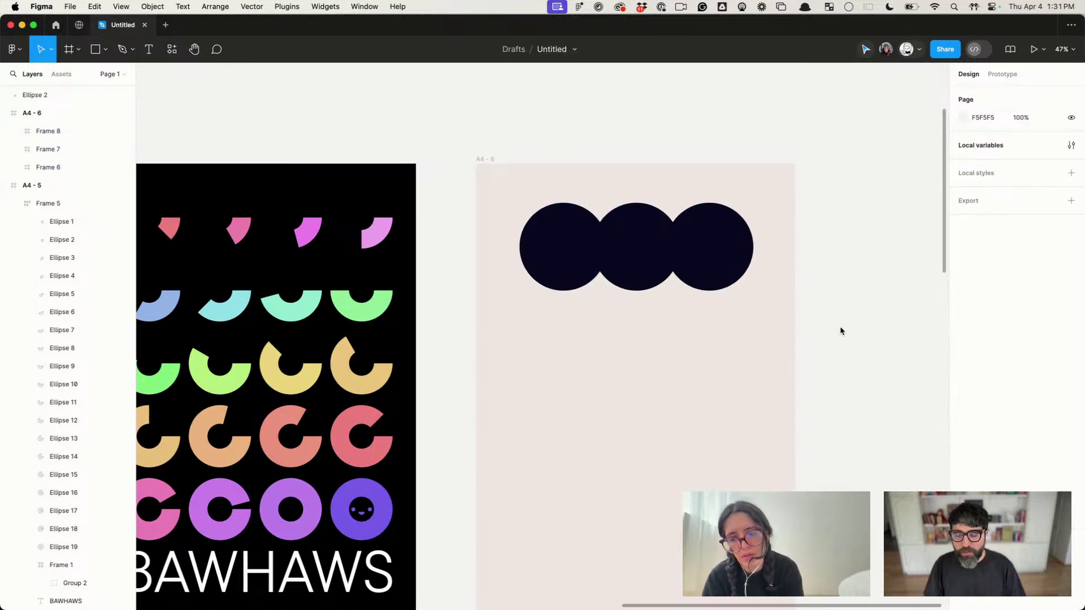
Step: Group the three overlapping circles into a horizontal auto layout and centre it horizontally on the beige poster
left_click(720, 246)
key("super+a")
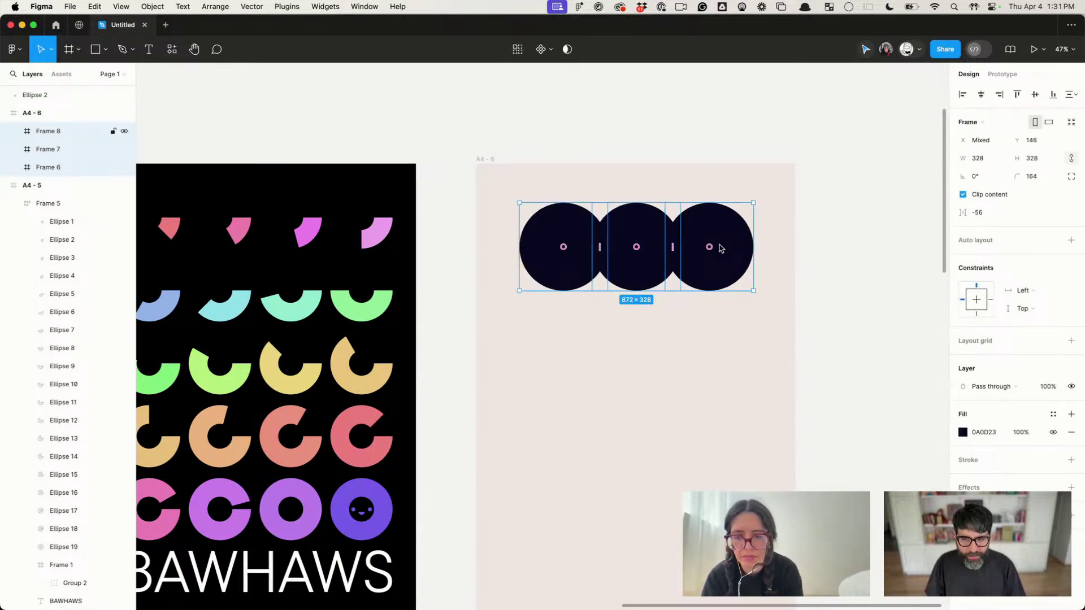
key("shift+a")
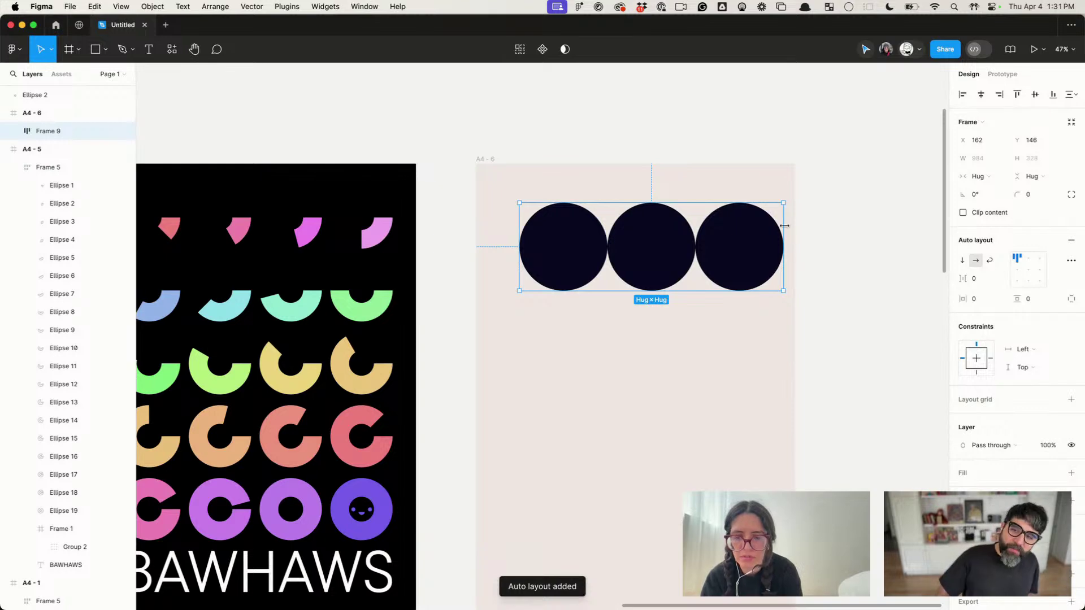
left_click(842, 208)
left_click(738, 267)
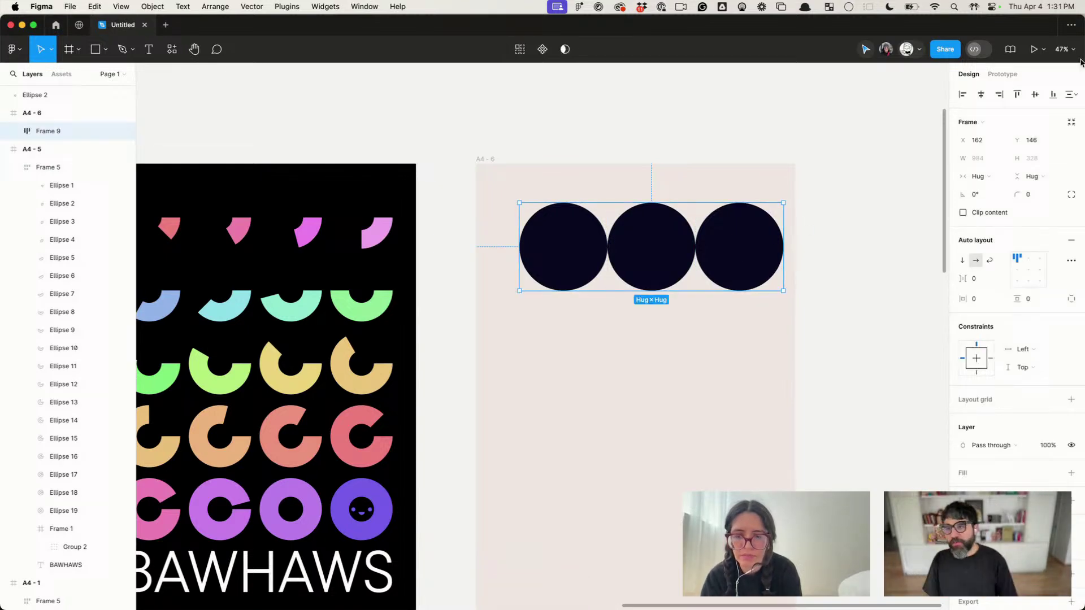
left_click(981, 94)
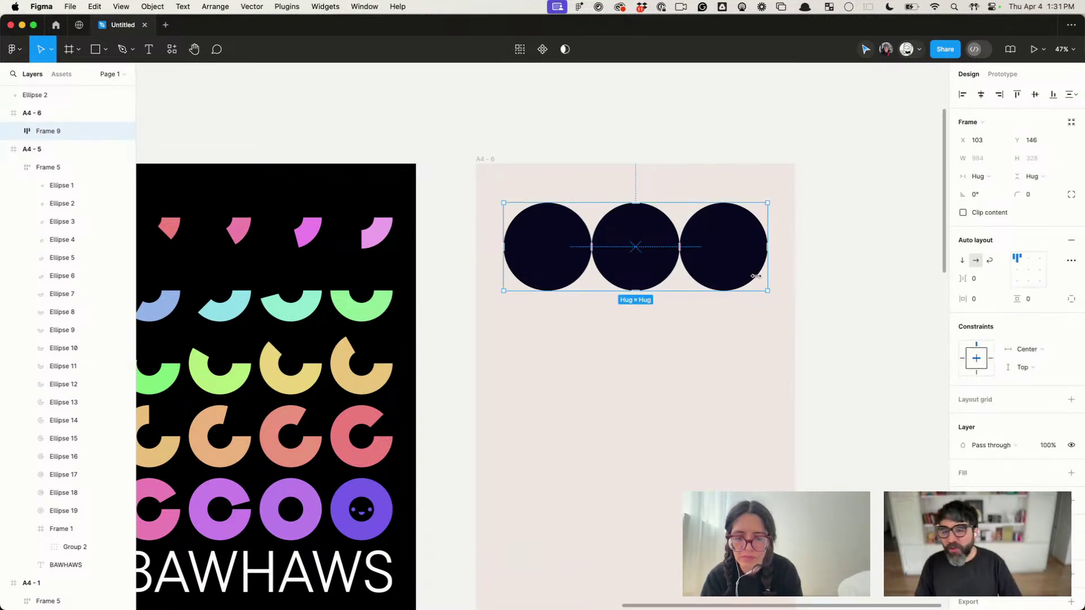
Step: Give the circle row a fixed width and wrapping layout, with a duplicated fourth circle flowing onto a second row
left_click(983, 176)
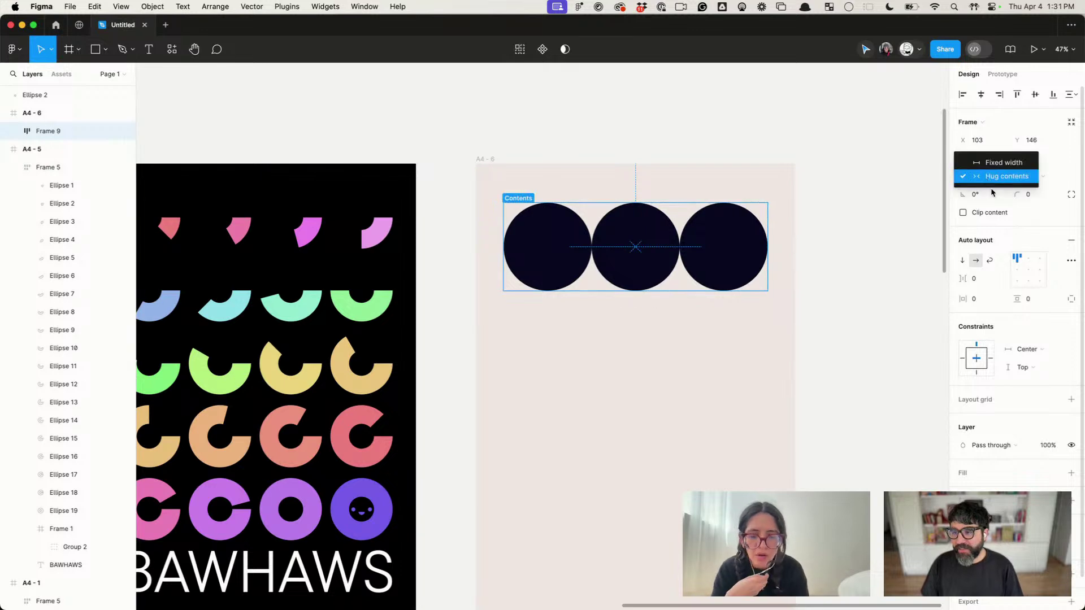
left_click(1000, 162)
left_click(739, 266)
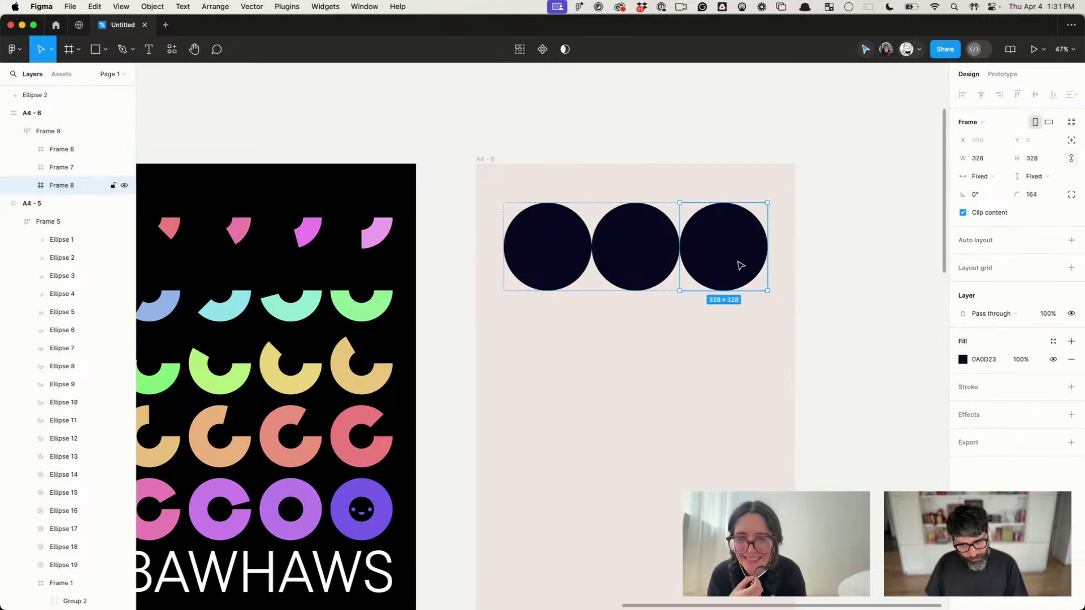
key("super+d")
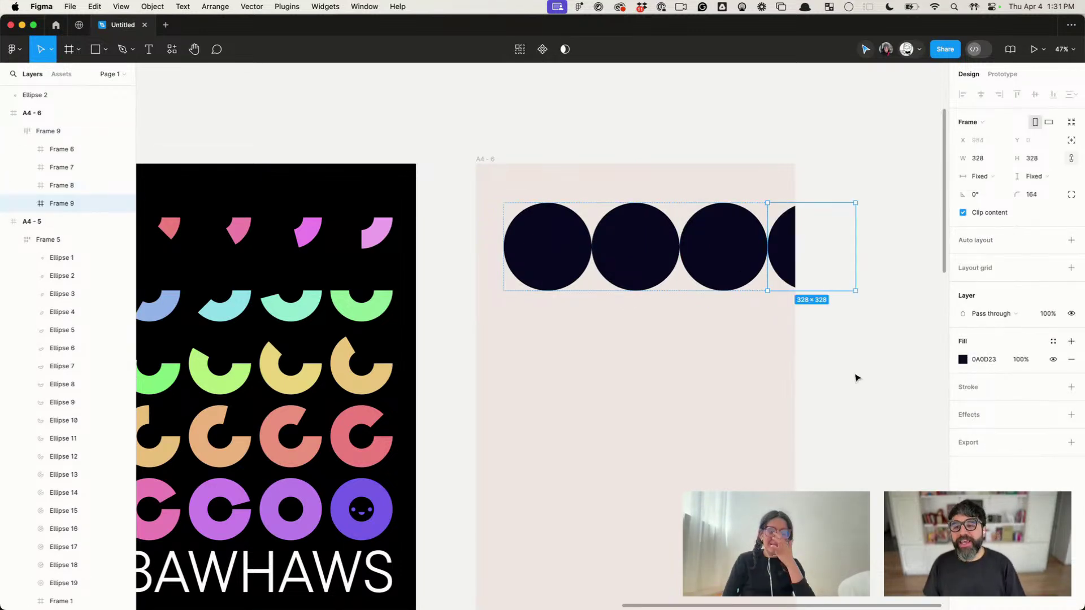
left_click(855, 375)
left_click(565, 211)
left_click(989, 261)
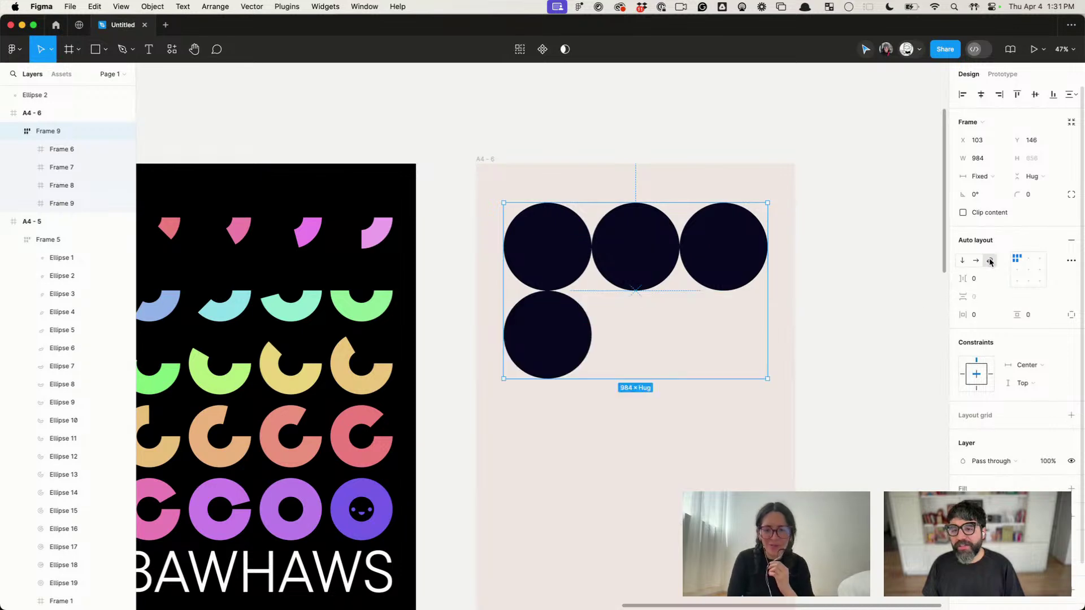
Step: Duplicate the second-row circle repeatedly to fill a grid of three columns and four rows
left_click(818, 371)
left_click(557, 349)
left_click(559, 351)
key("super+d")
key("super+d")
key("super+d")
key("super+d")
key("super+d")
key("super+d")
key("super+d")
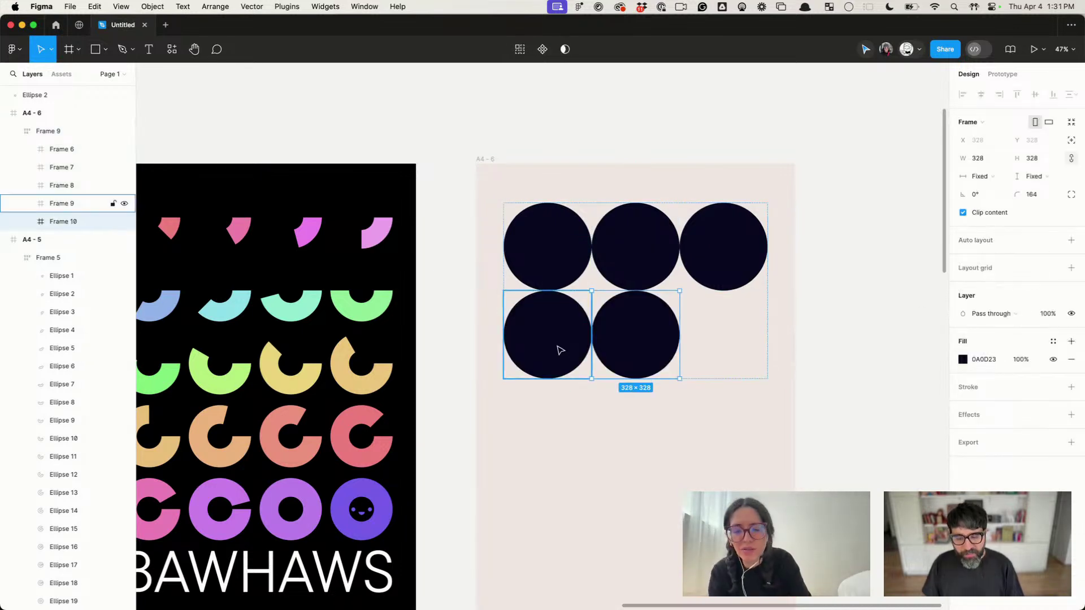
scroll(560, 349, "down", 5)
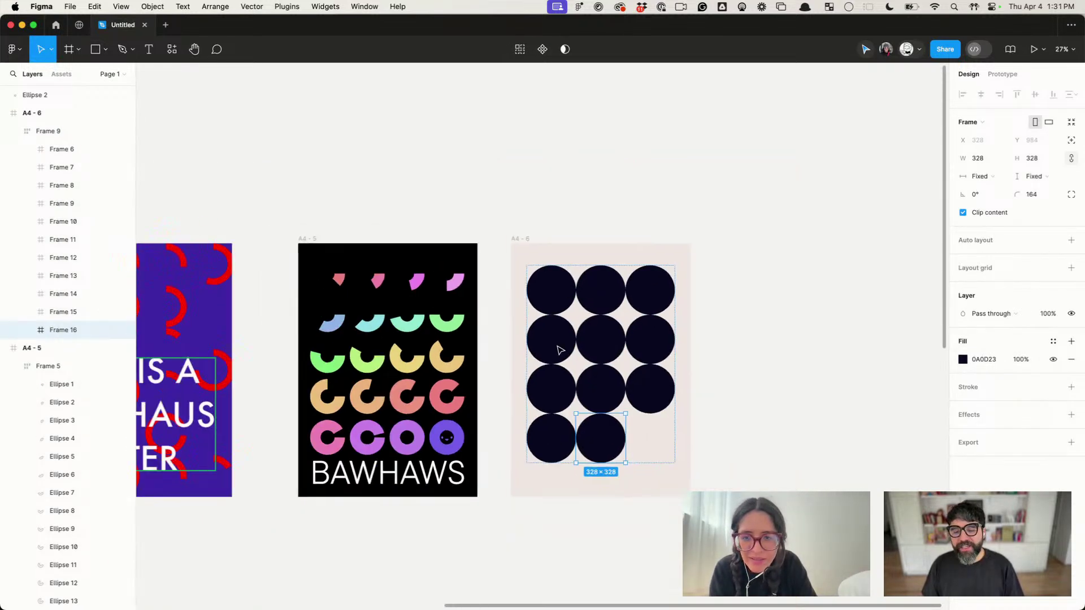
key("super+d")
Step: Centre the whole circle grid vertically on the beige poster
left_click(777, 341)
left_click(674, 294)
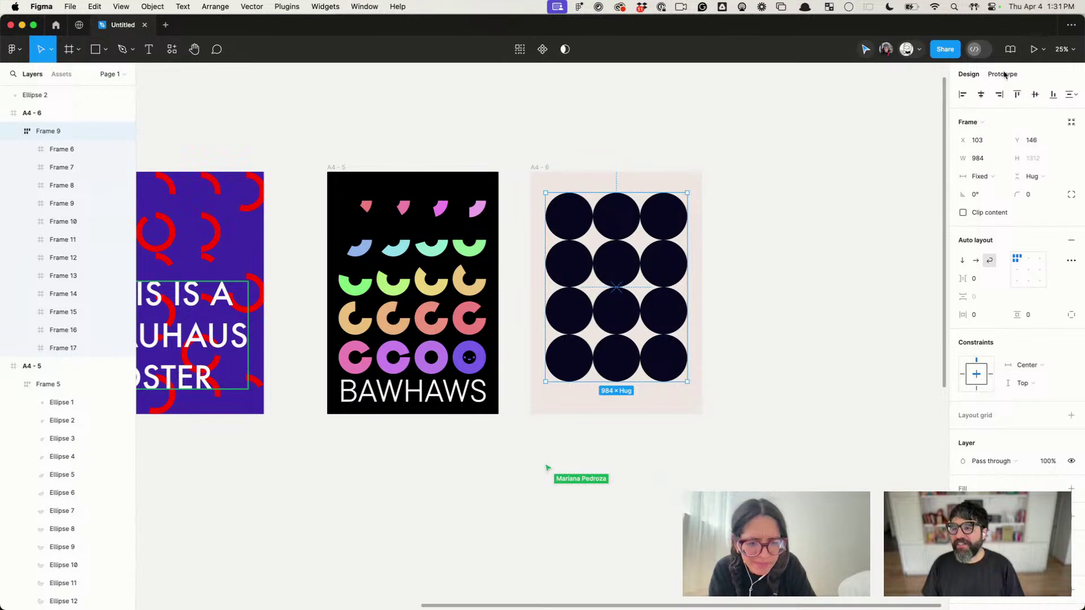
left_click(1035, 95)
left_click(799, 318)
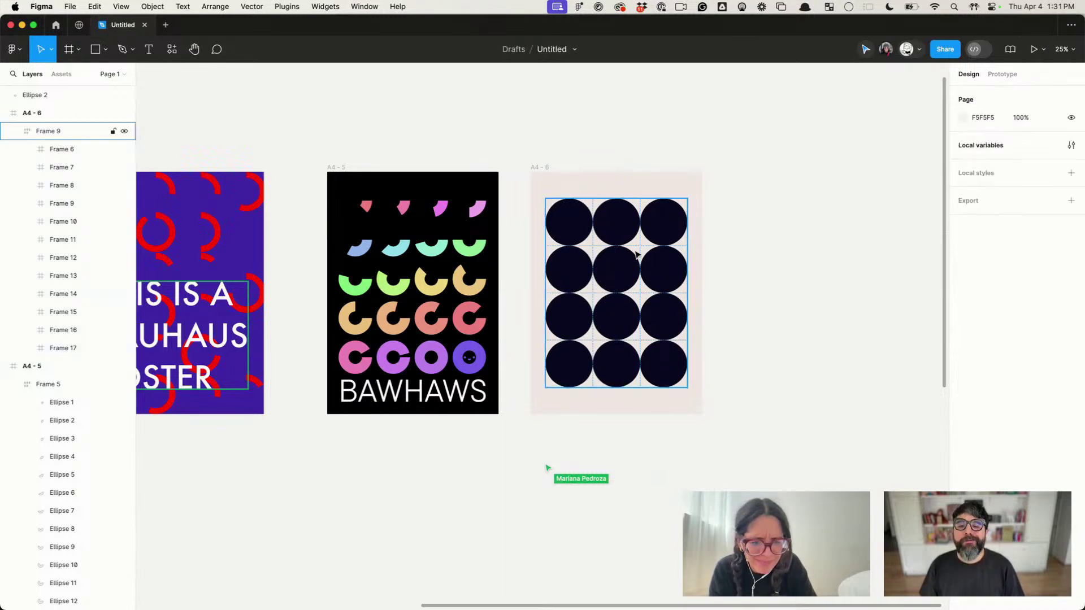
Step: Try adding two more circles as a fifth row of the grid, and undo both duplicates
scroll(635, 251, "up", 3)
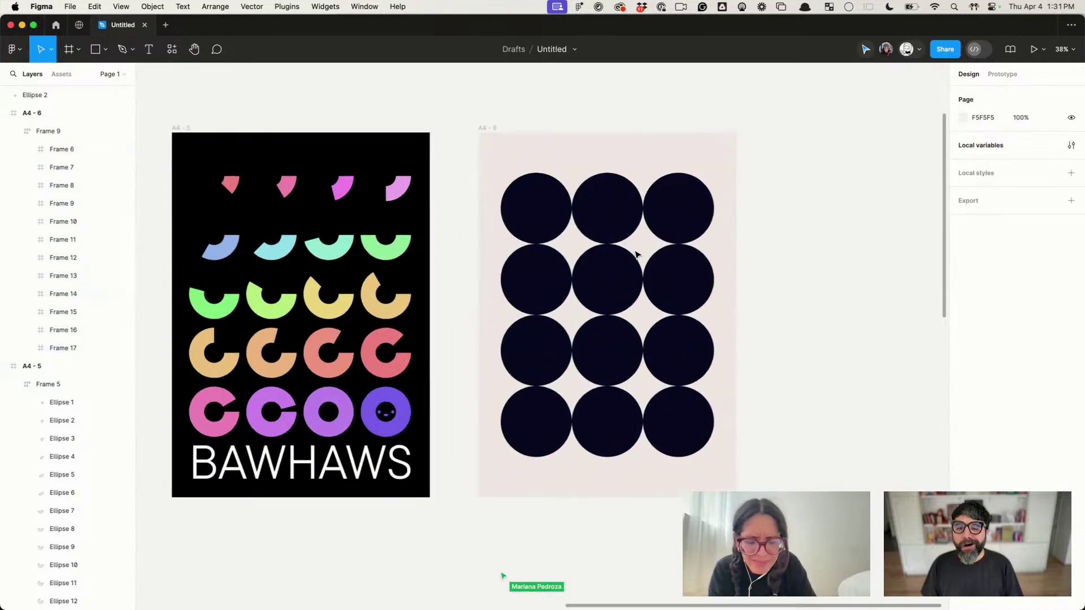
left_click(681, 425)
left_click(700, 431)
key("super+d")
key("super+d")
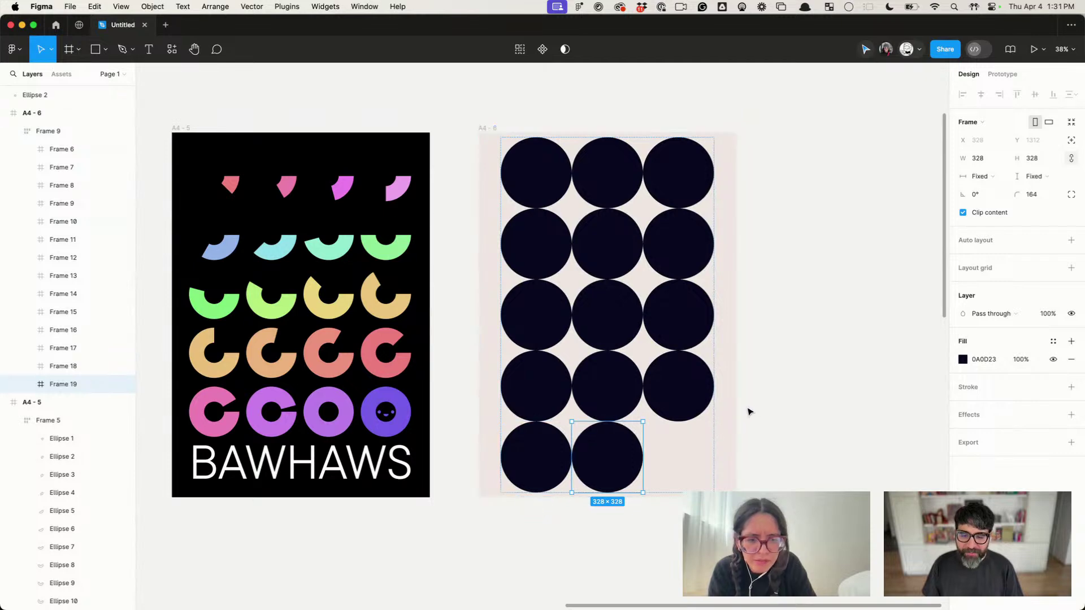
key("super+z")
key("super+z")
left_click(790, 381)
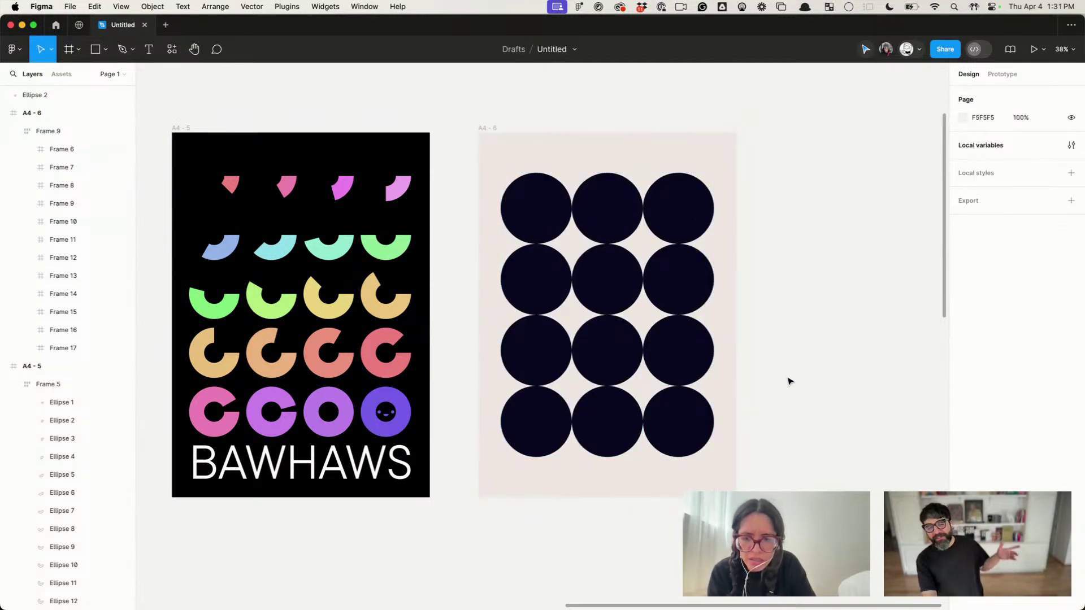
Step: Set both bottom corner radii of the first circle in the grid's top row to 0
left_click(564, 230)
left_click(548, 222)
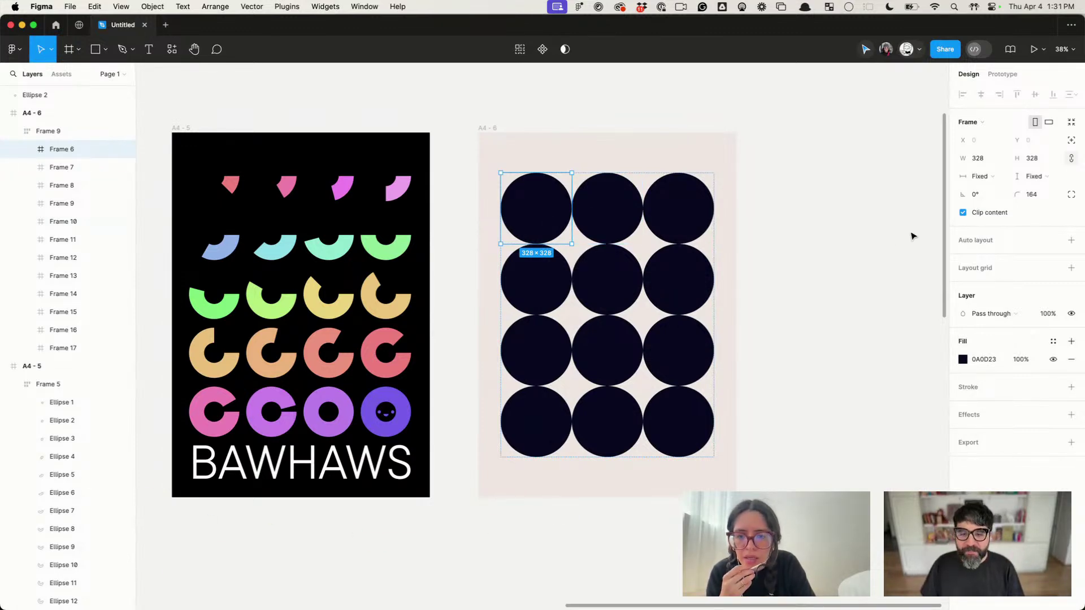
left_click(1075, 197)
left_click(852, 247)
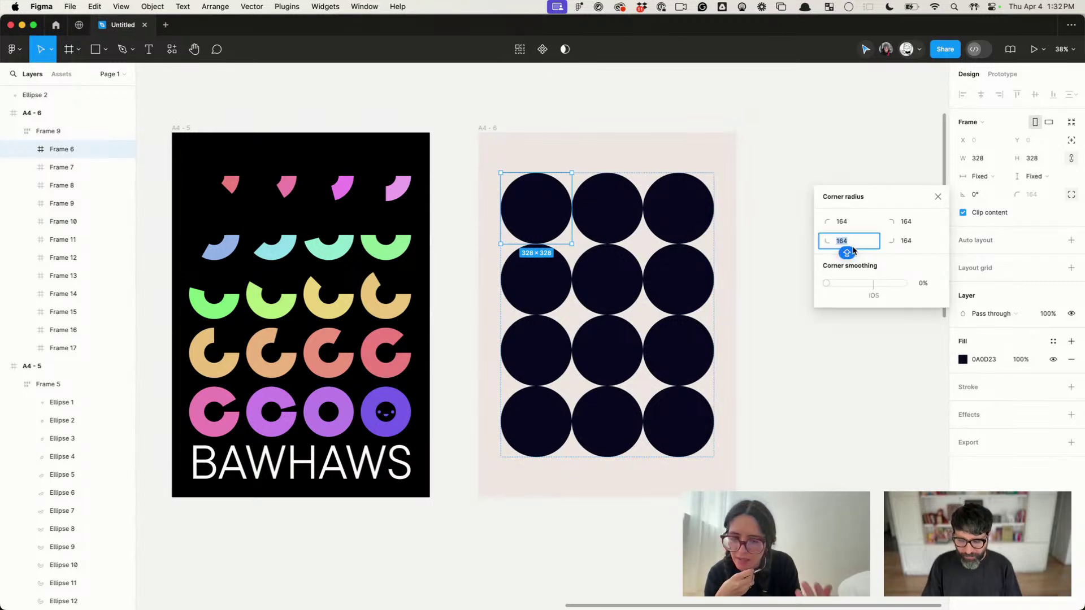
type("0")
left_click(907, 243)
type("0")
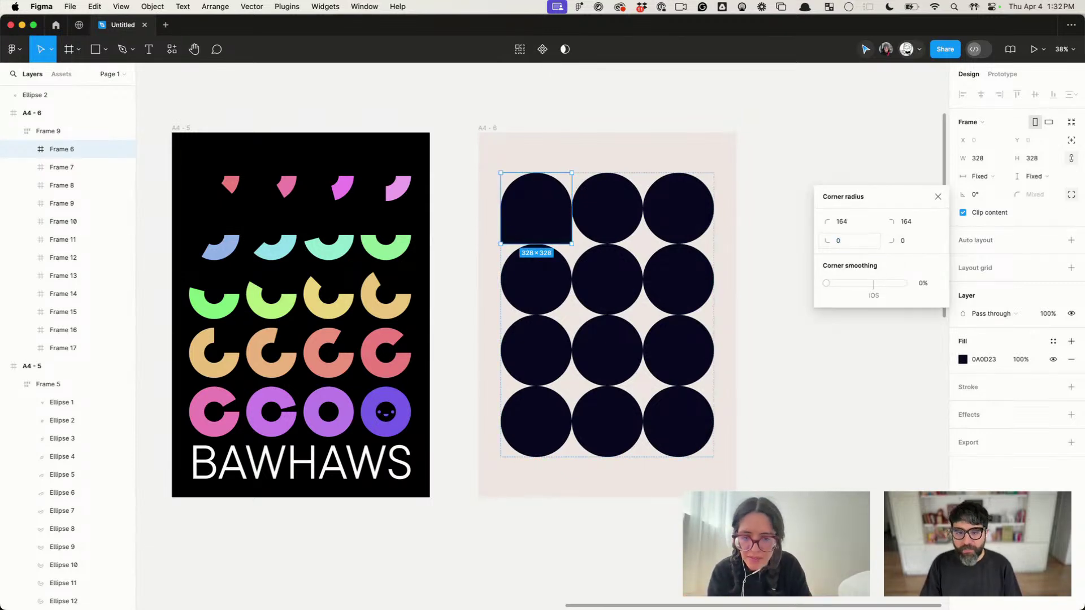
Step: Set both top corner radii of the first circle in the second row to 0, joining it to the shape above
left_click(529, 283)
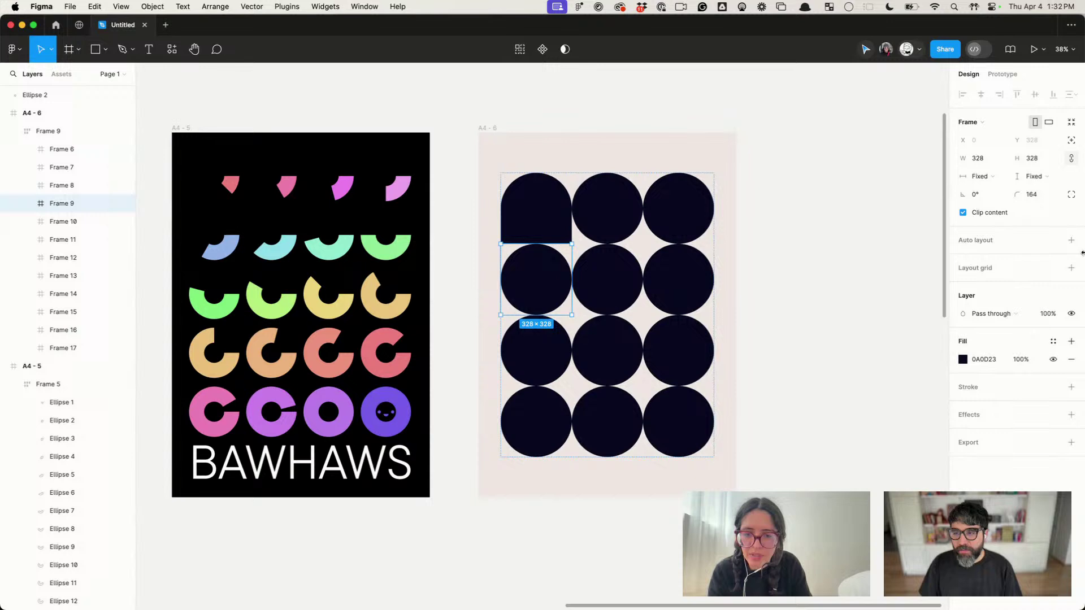
left_click(1075, 195)
left_click(850, 221)
type("0")
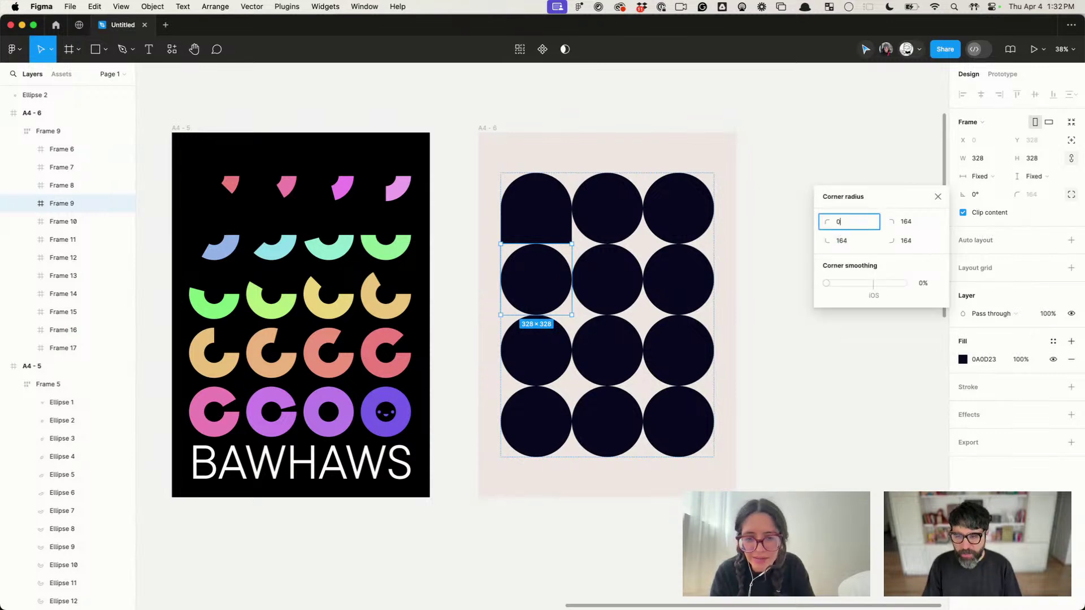
key("Tab")
type("0")
key("Return")
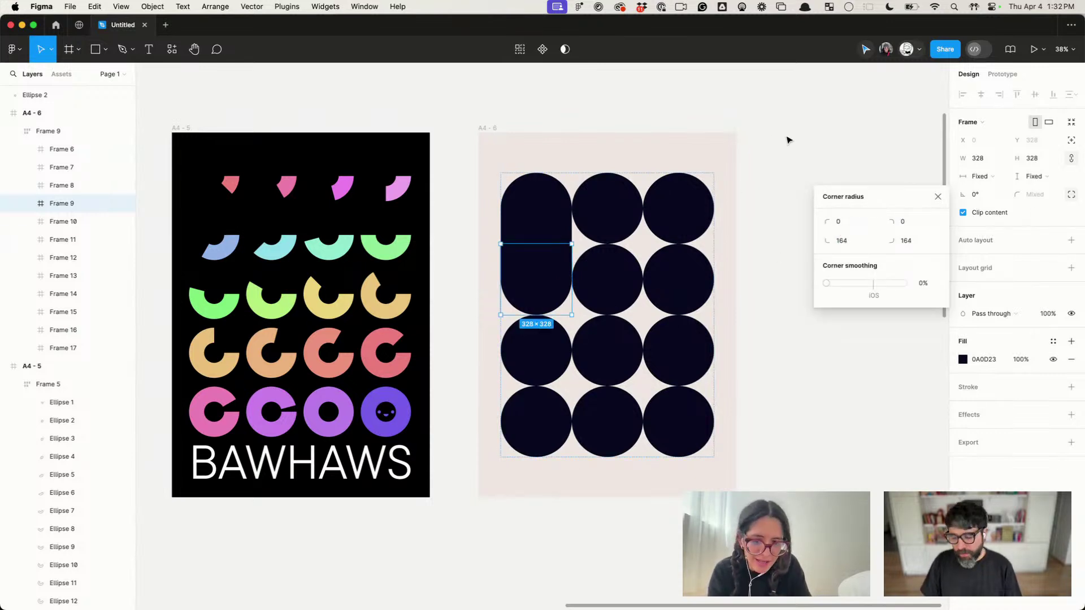
Step: Square off the bottom-right corner of the first shape in the second row with a radius of 0
left_click(912, 244)
type("0")
key("Return")
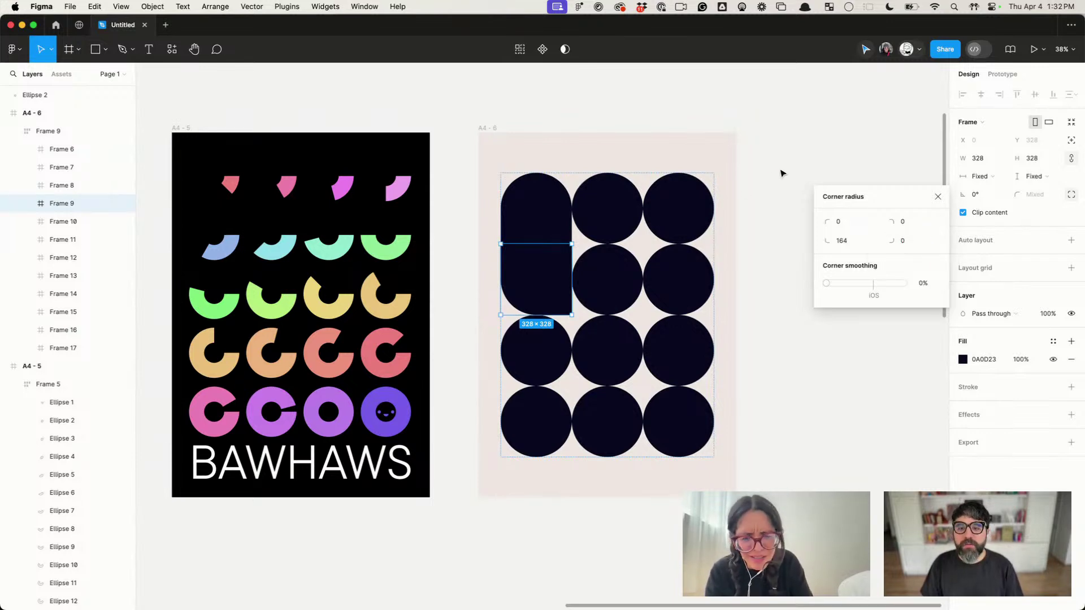
left_click(791, 153)
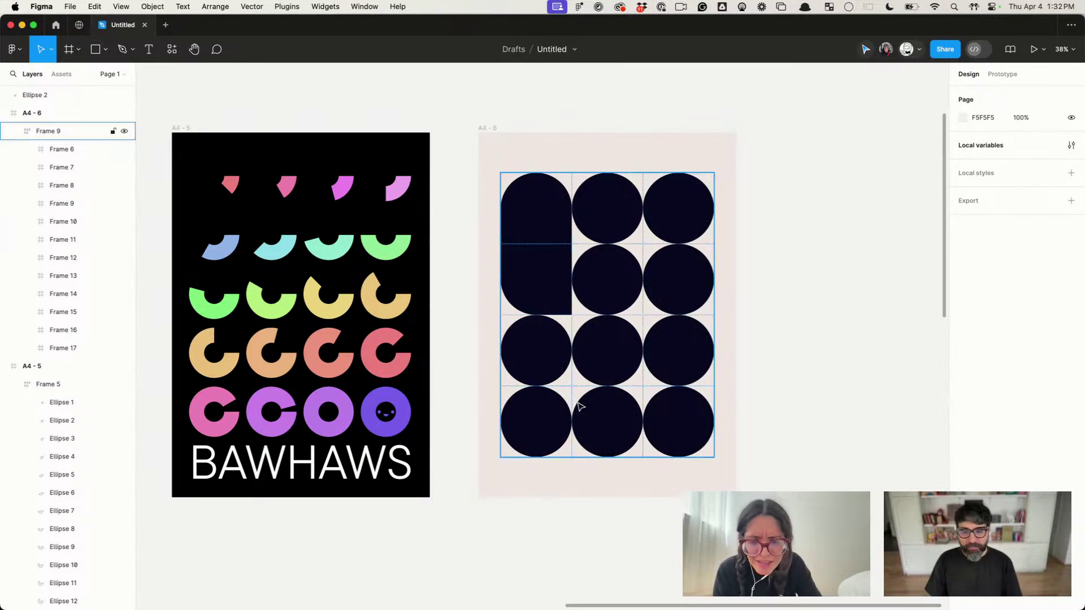
Step: Set the bottom-right corner radius of the middle circle in the top row to 0
double_click(545, 358)
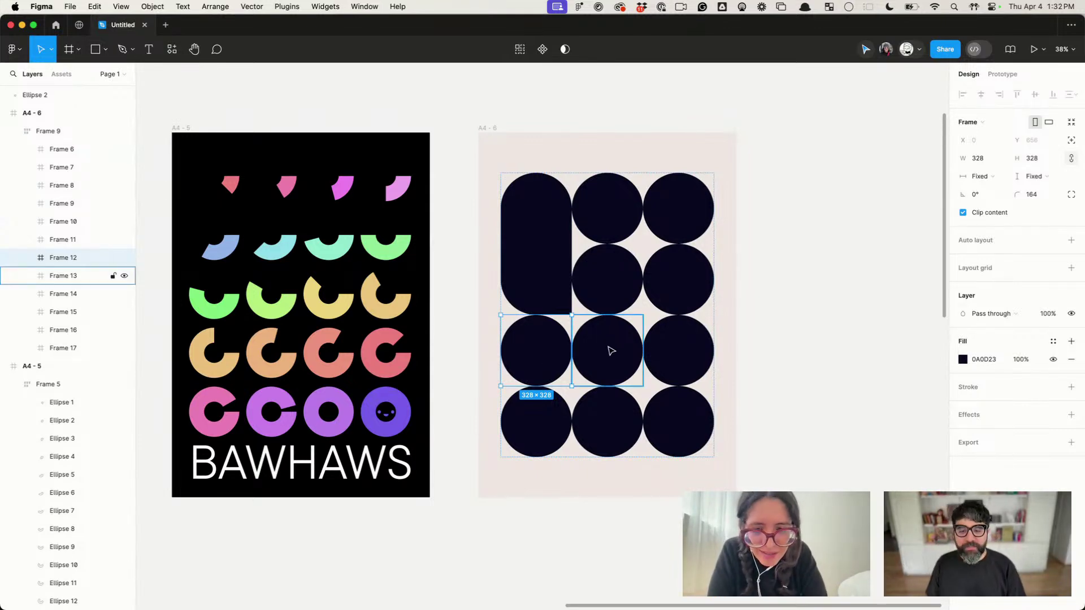
left_click(610, 212)
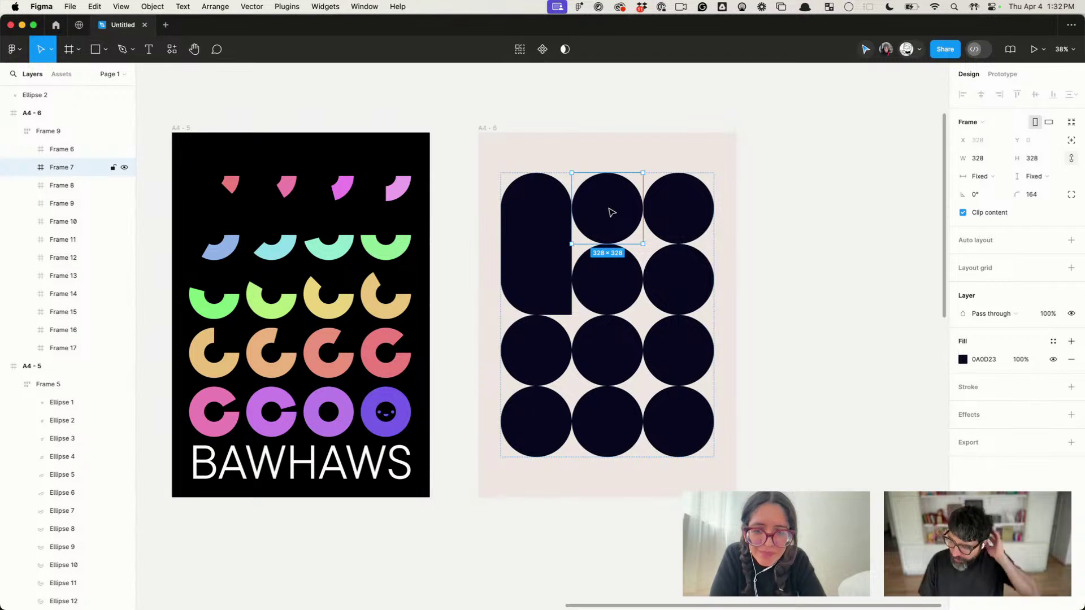
left_click(1071, 194)
left_click(919, 244)
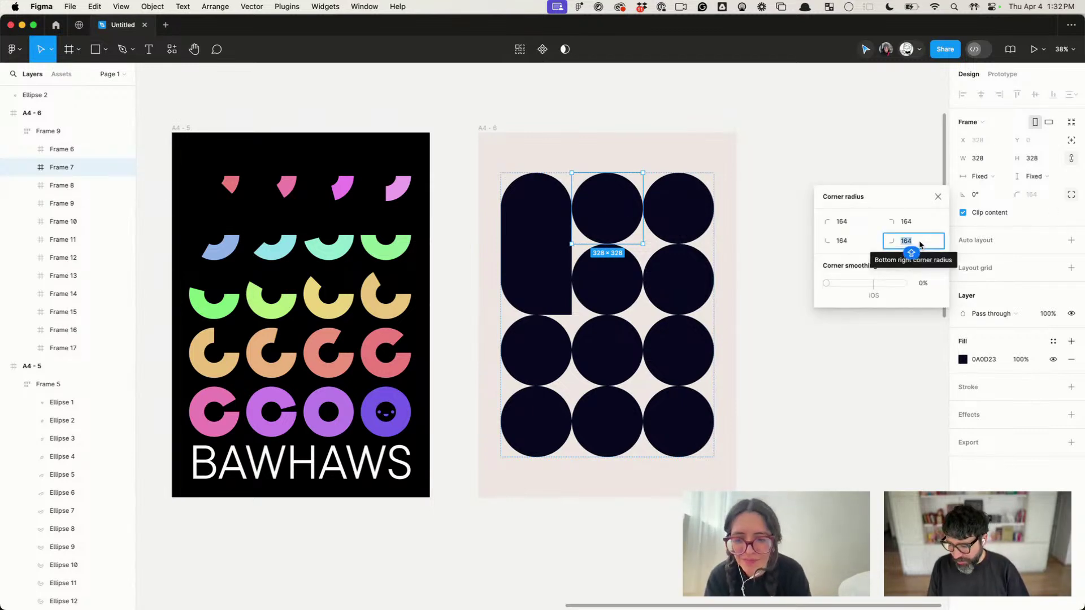
type("0")
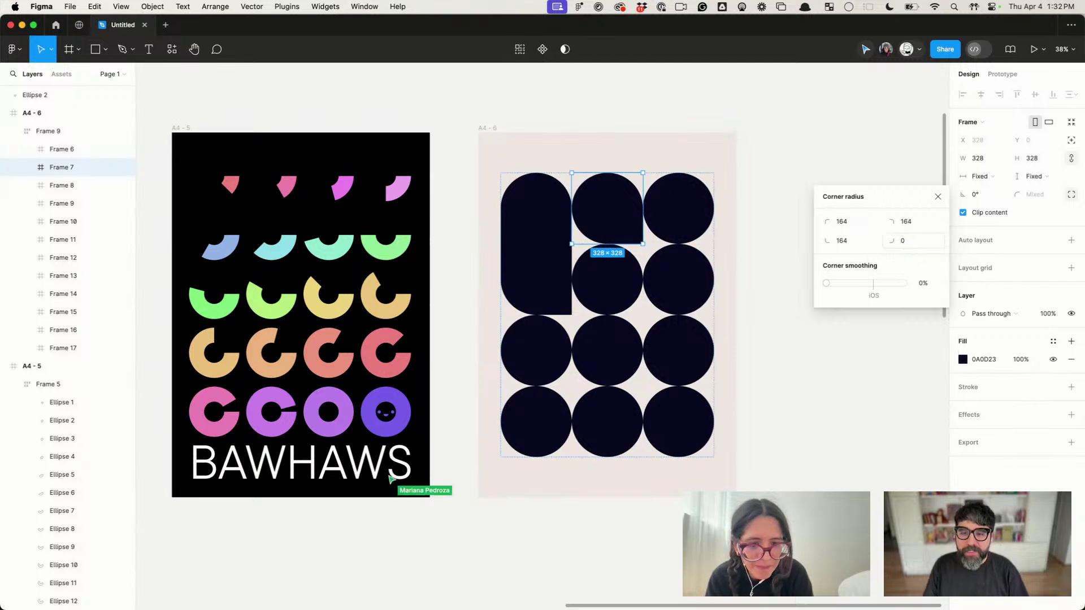
Step: Set the top-right corner radius of the middle circle in the second row to 0
left_click(603, 271)
left_click(1070, 194)
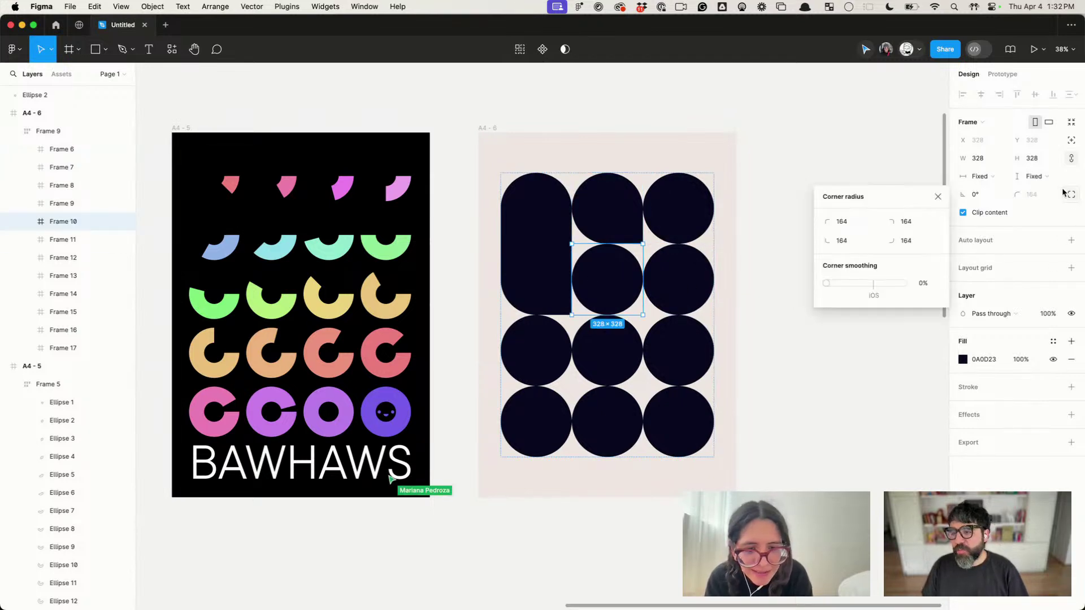
left_click(915, 223)
type("0")
key("Return")
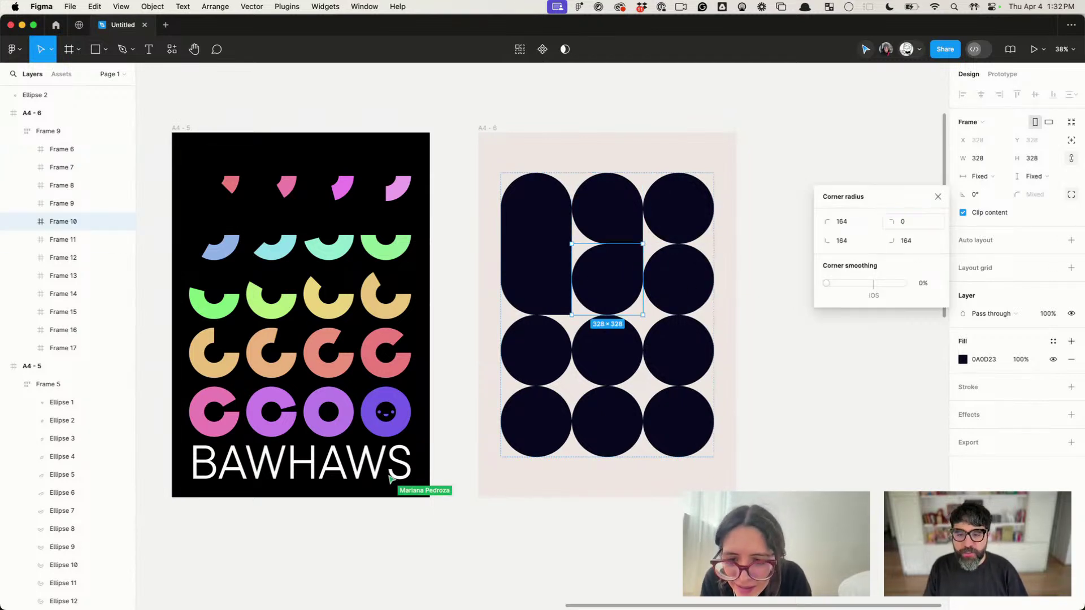
left_click(824, 161)
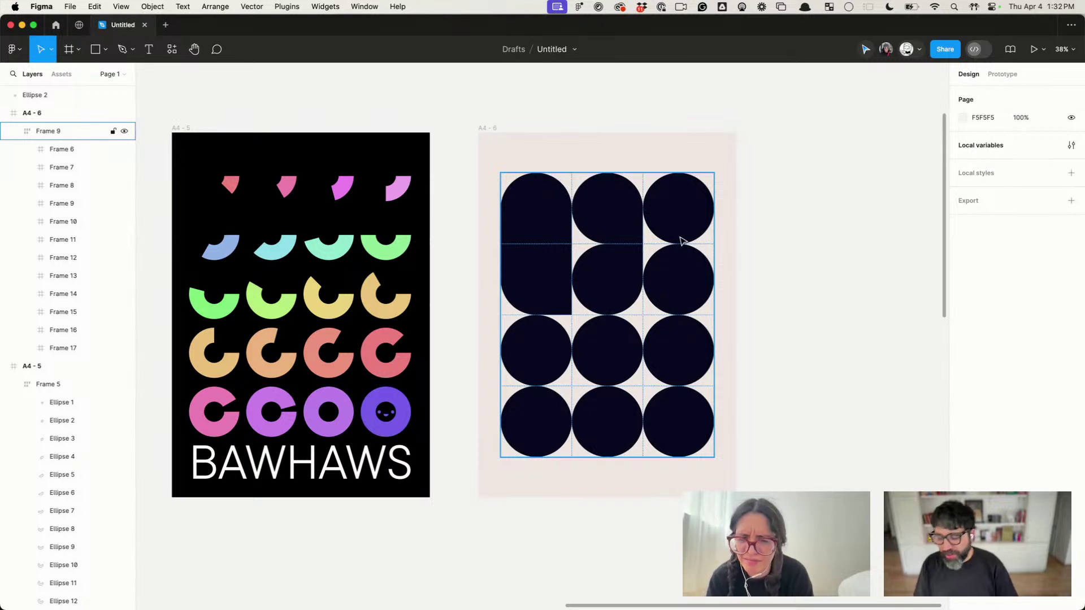
Step: Square off both left corners of the circle in the second row, third column, with radius 0
left_click(685, 295)
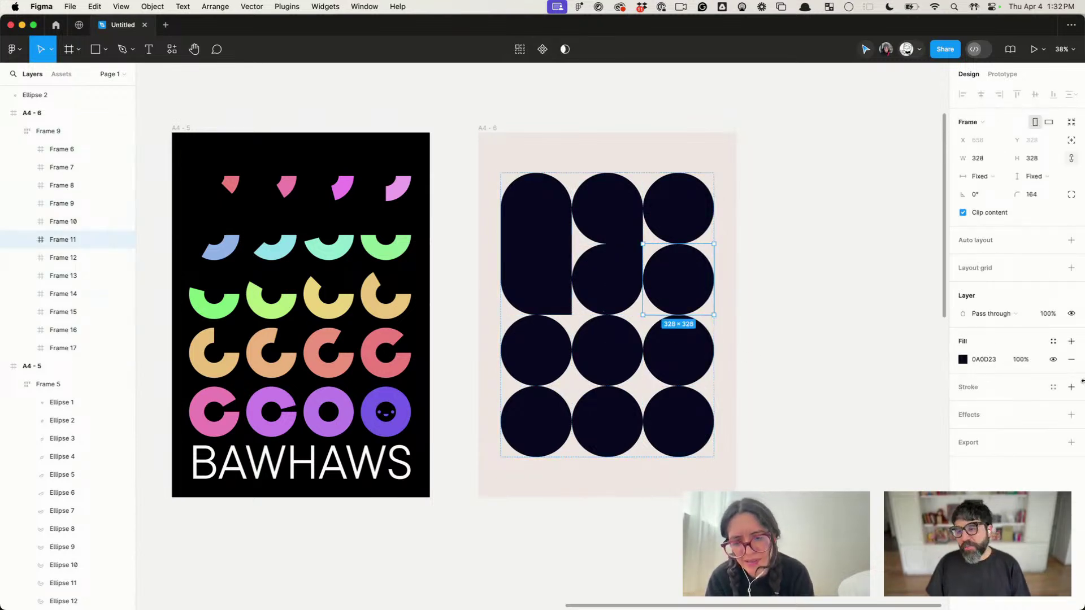
left_click(1071, 194)
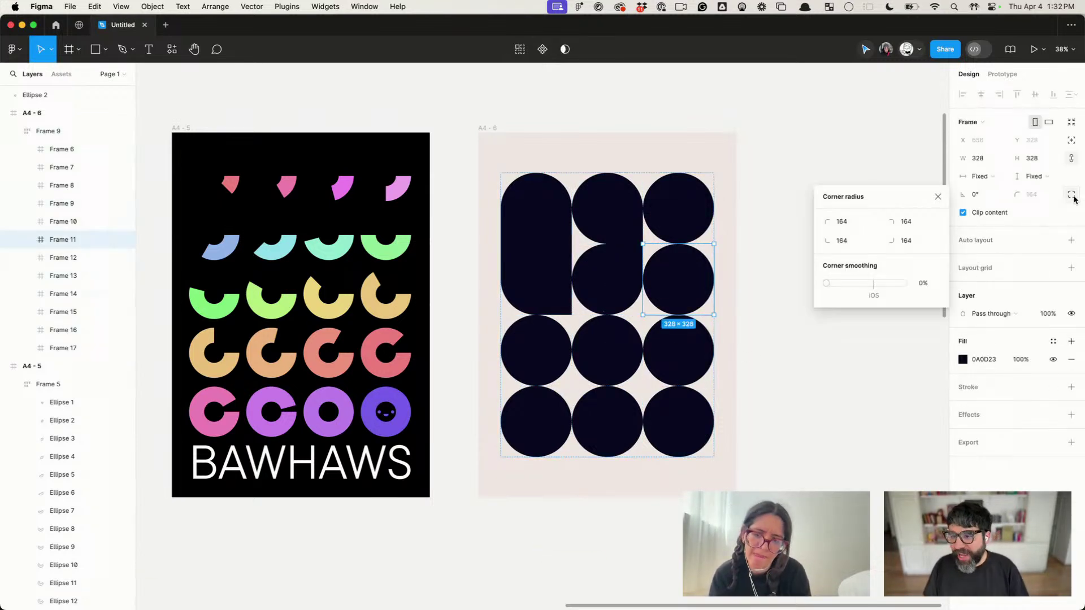
left_click(849, 224)
type("0")
key("Tab")
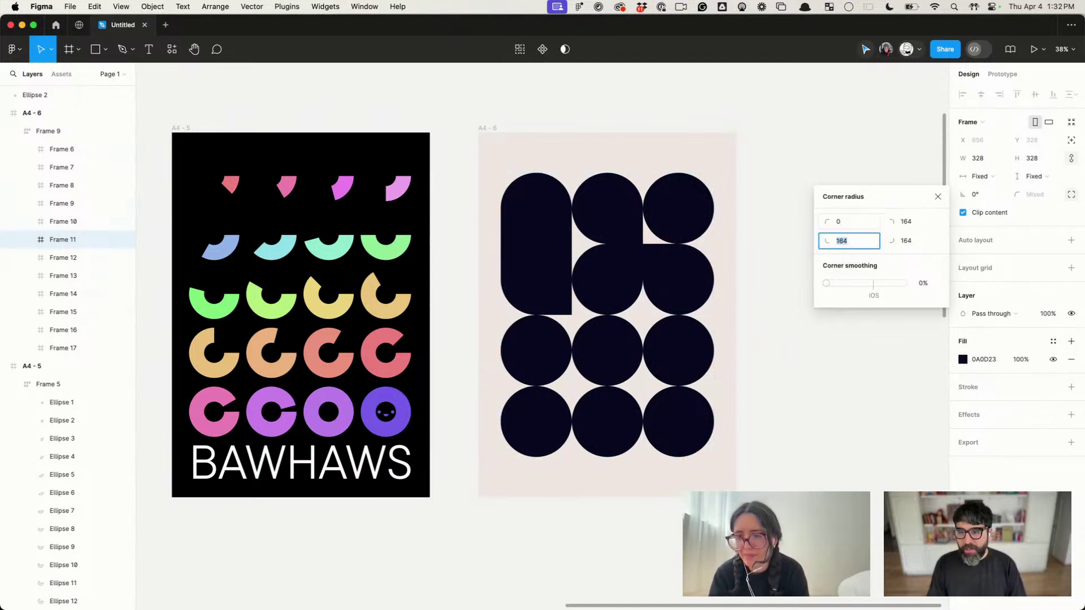
type("0")
key("Return")
Step: Set the top-left corner radius of the third-row, third-column circle to 0
left_click(694, 362)
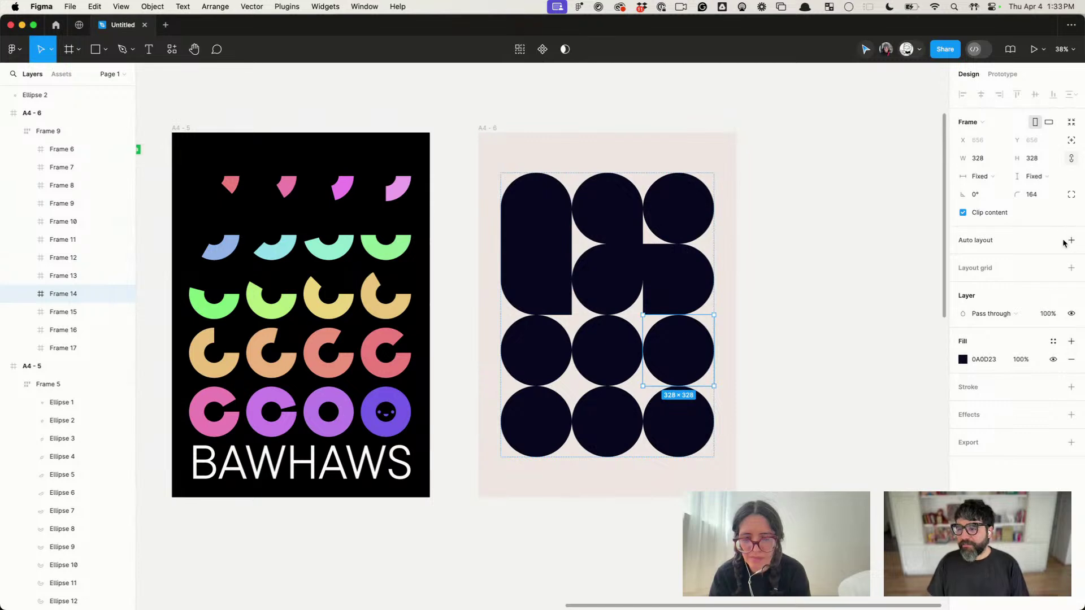
left_click(1073, 195)
left_click(848, 224)
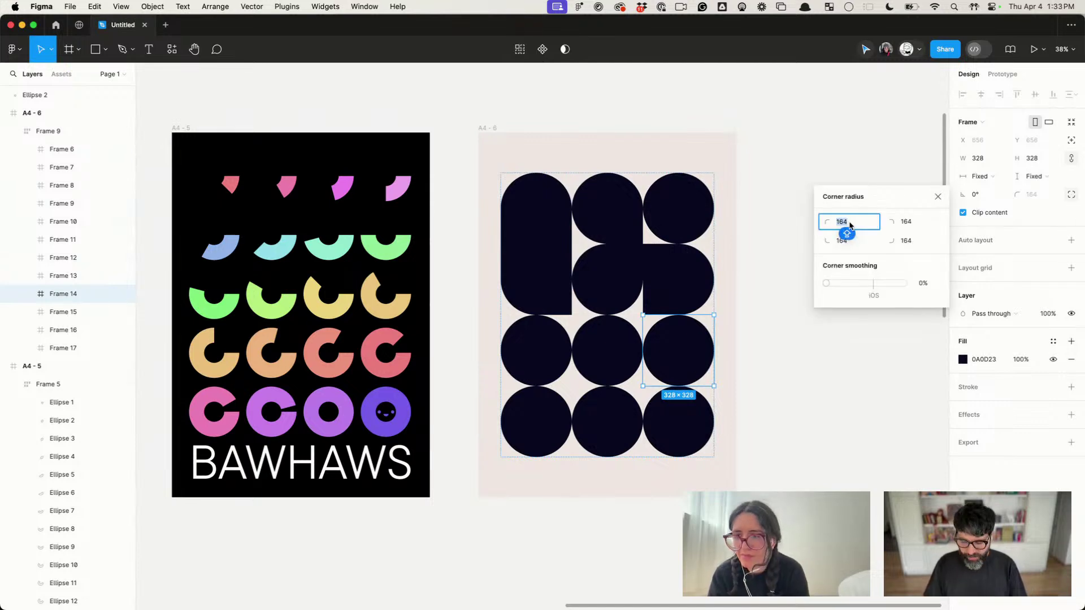
type("0")
key("Return")
left_click(812, 399)
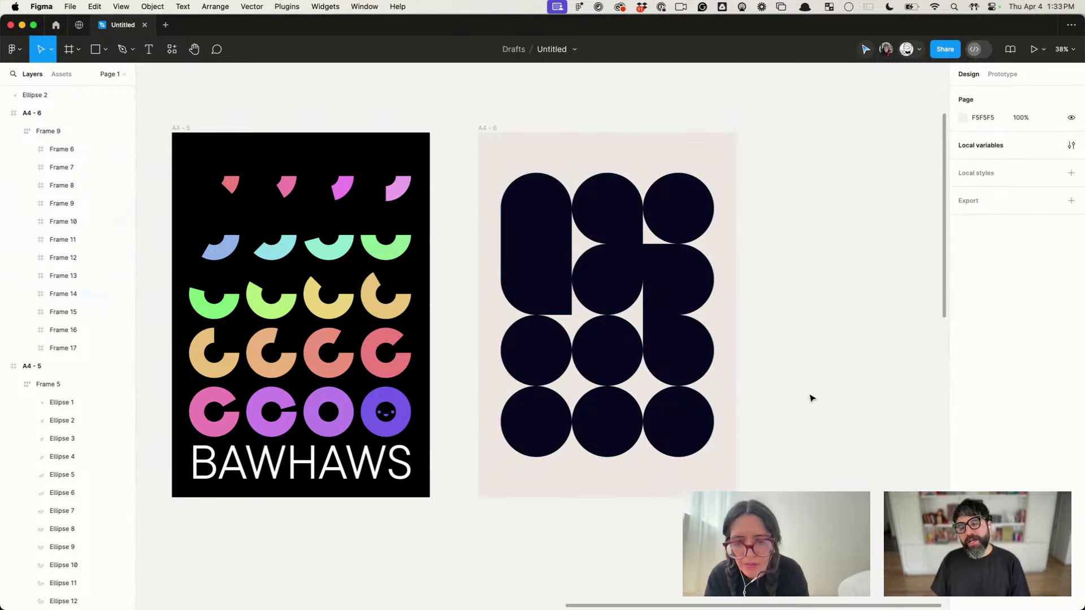
Step: Recolor the circle in the first row, third column, with the red fill EE4F4F
left_click(541, 308)
left_click(519, 347)
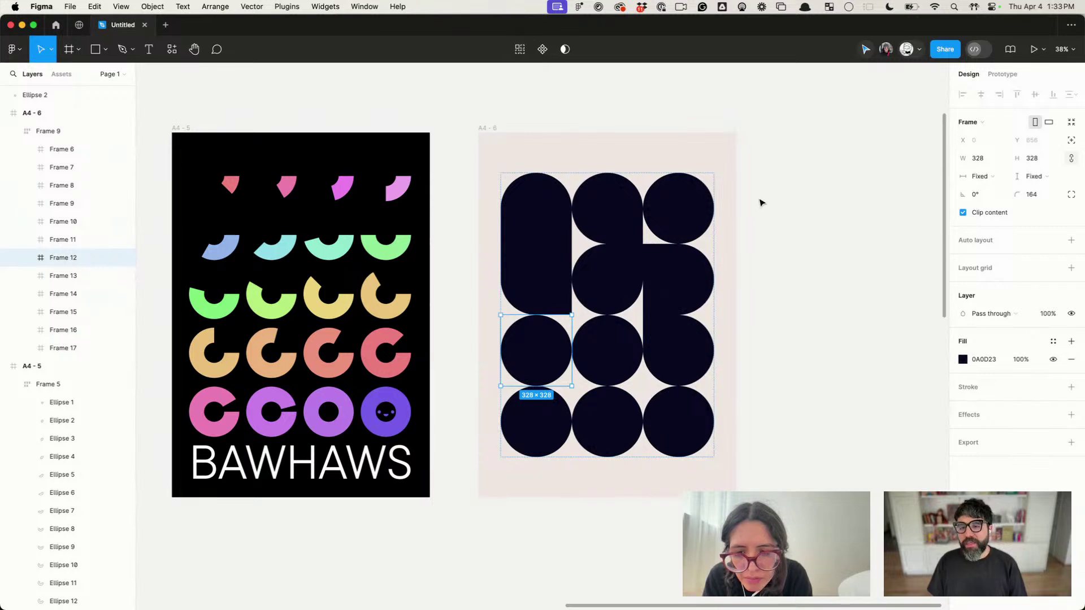
left_click(691, 218)
left_click(963, 359)
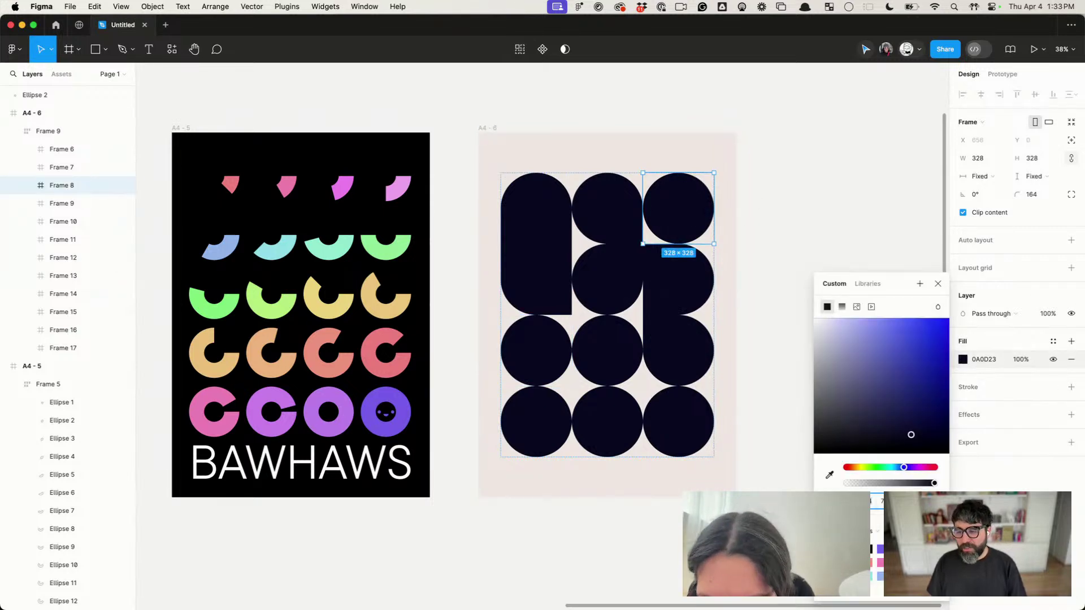
left_click_drag(937, 468, 945, 470)
left_click(910, 336)
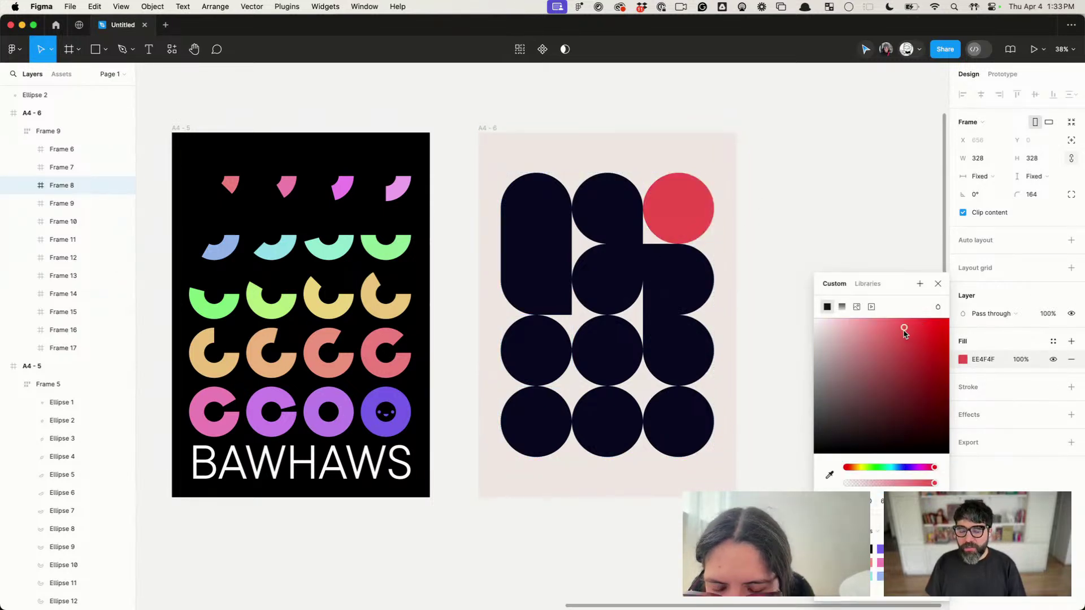
left_click(829, 254)
Step: Set the top-right corner radius of the first circle in the bottom row to 0
left_click(541, 455)
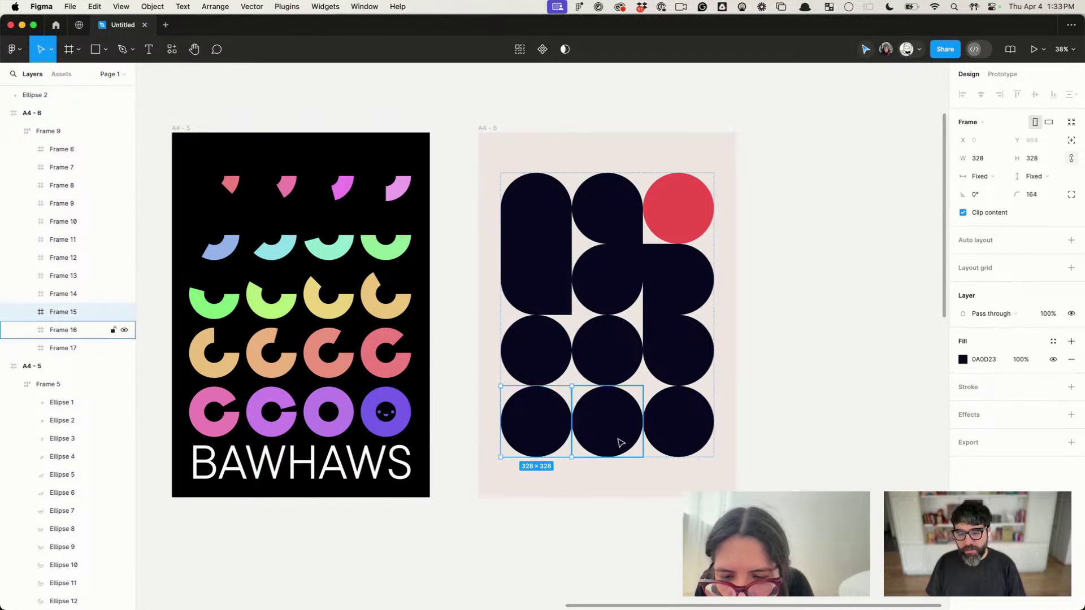
left_click(1071, 195)
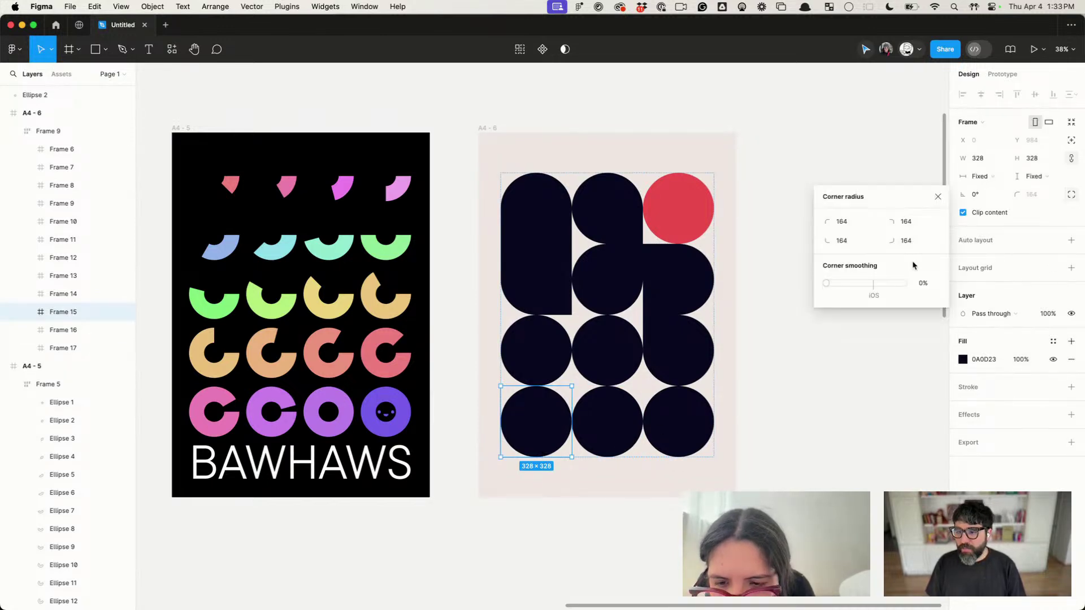
left_click(905, 221)
type("0")
key("Return")
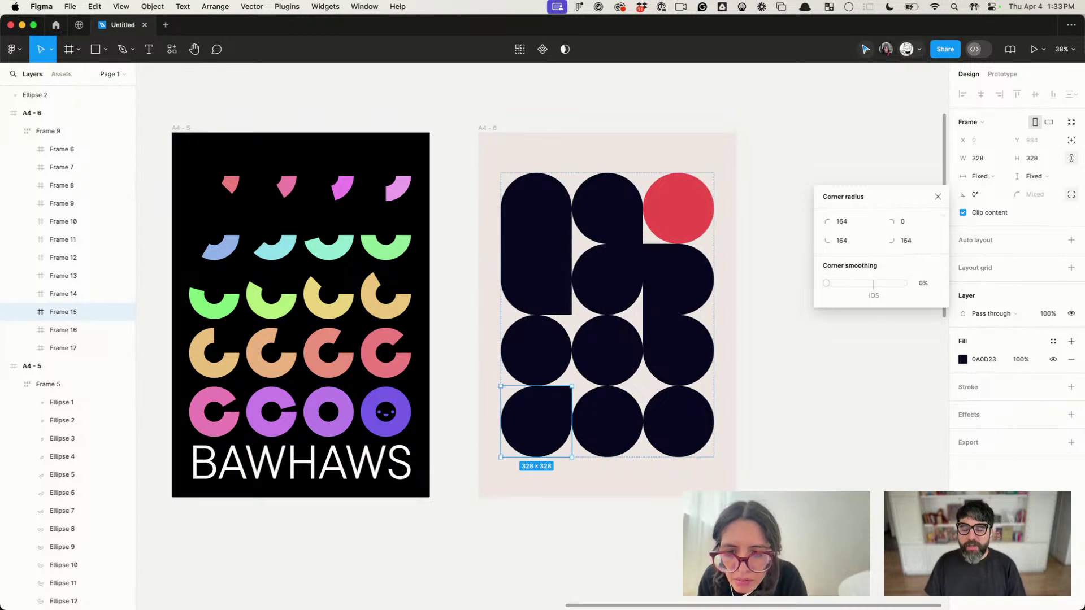
key("Escape")
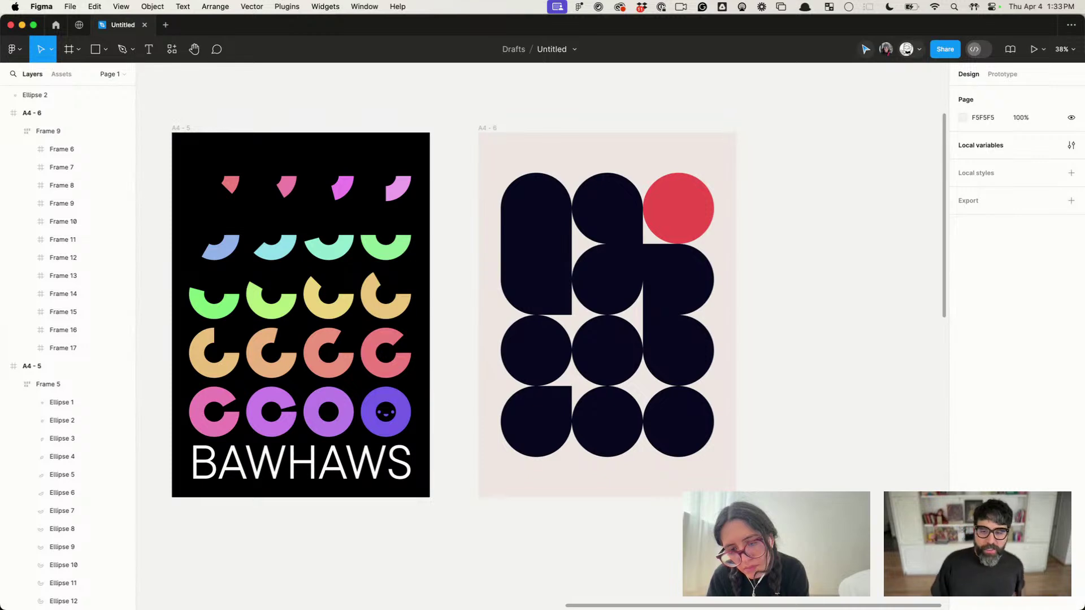
Step: Set both bottom corner radii of the middle circle in the third row to 0
left_click(622, 358)
double_click(625, 359)
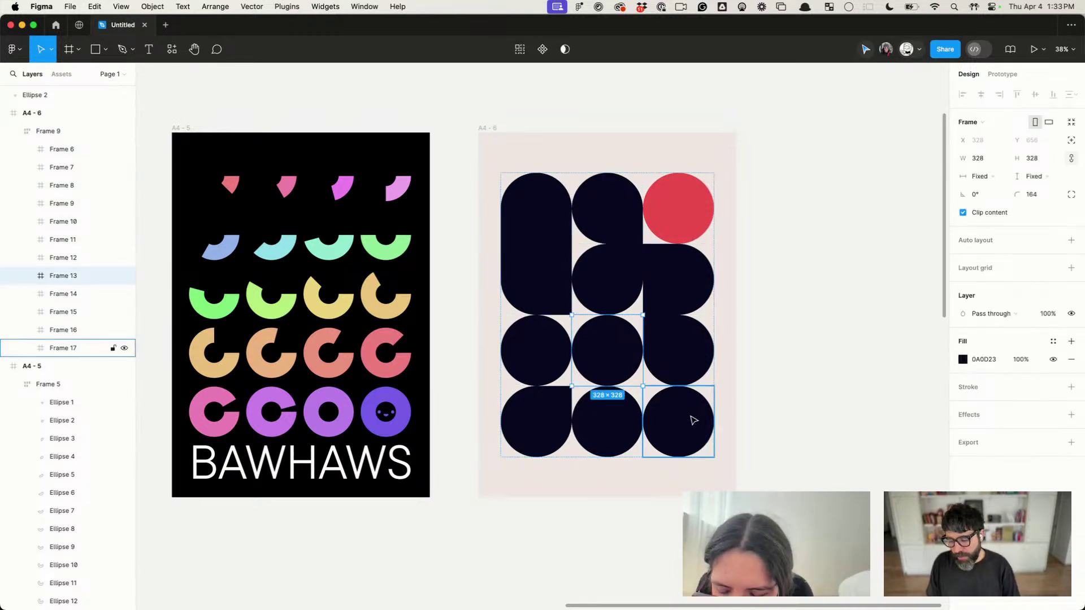
left_click(619, 429, "shift")
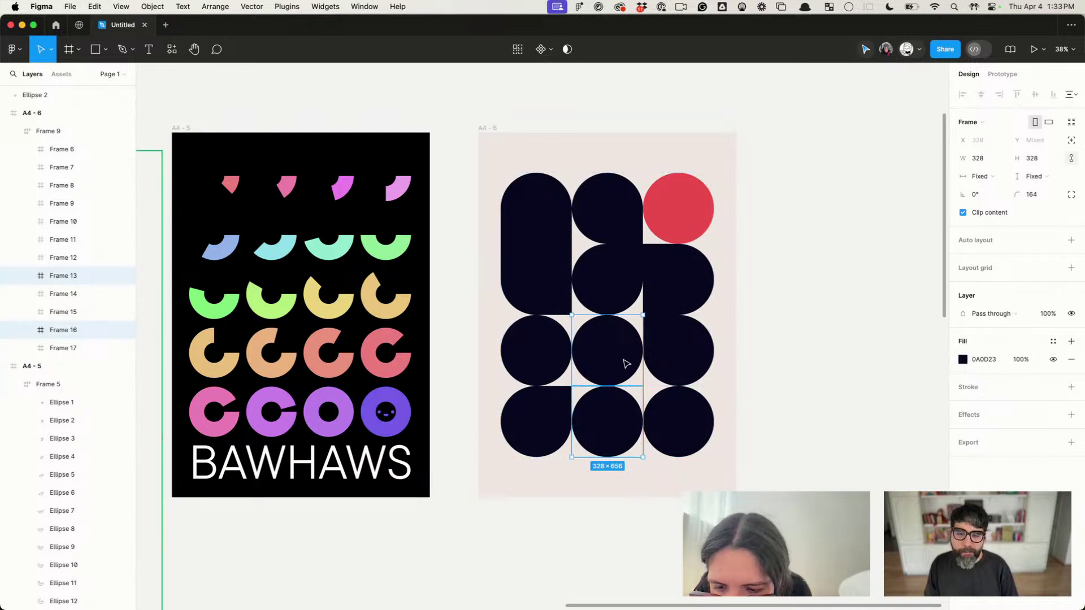
left_click(799, 300)
double_click(622, 370)
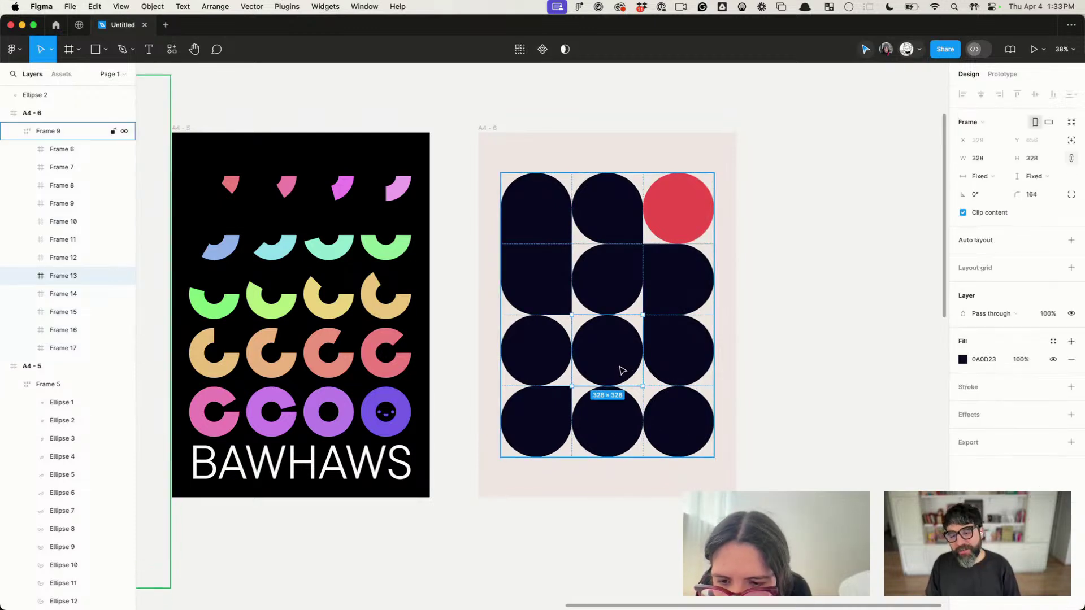
left_click(1070, 194)
left_click(849, 241)
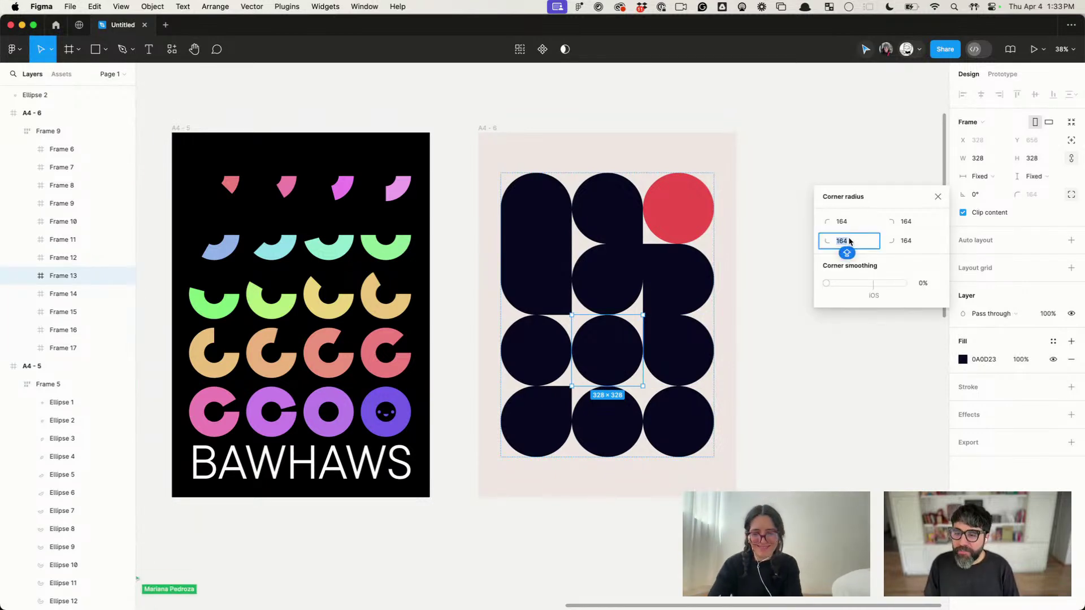
type("0")
key("Tab")
type("0")
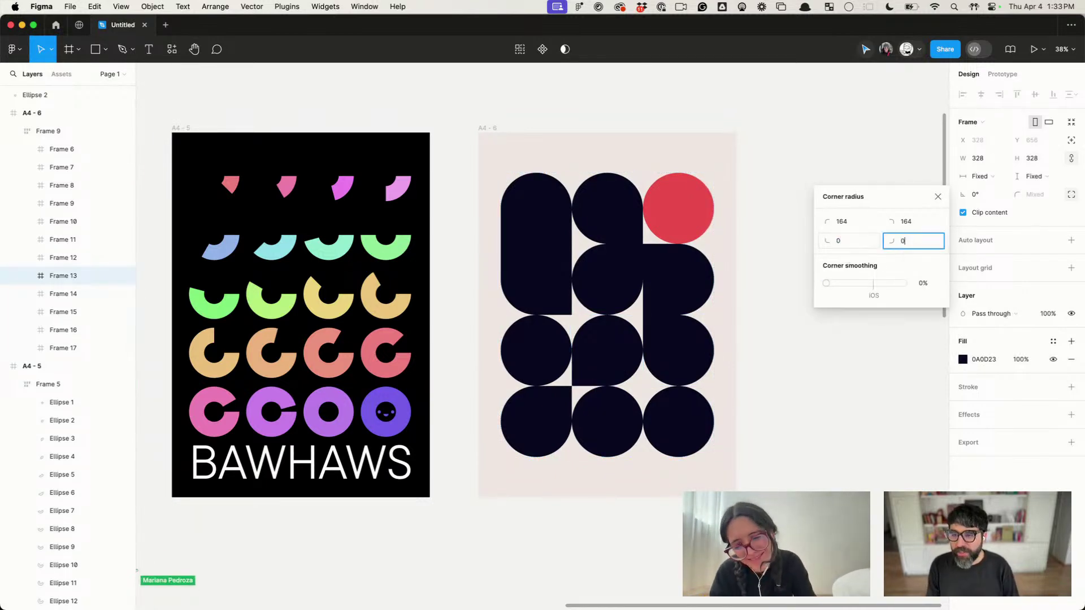
key("Return")
Step: Wrap the middle circle of the bottom row in its own frame and duplicate the circle inside it
left_click(624, 423)
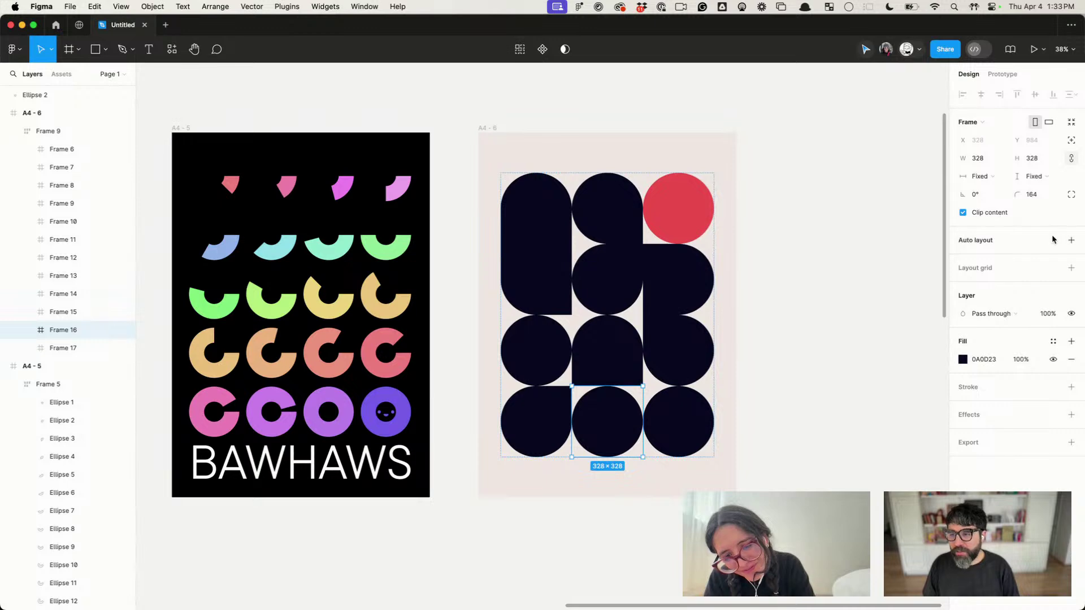
left_click(1072, 196)
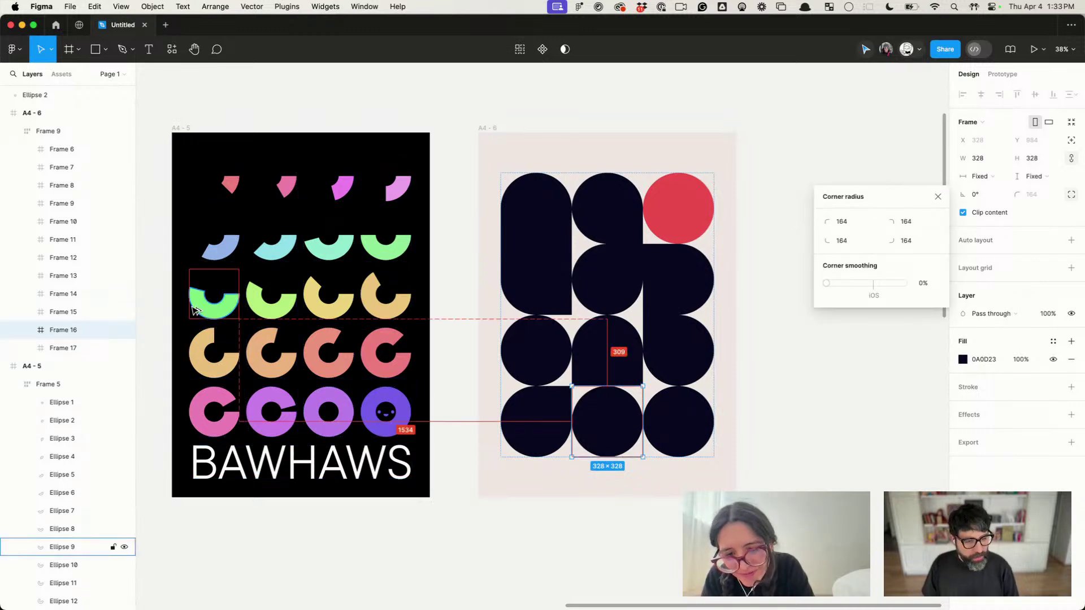
key("super+alt+g")
left_click(27, 330)
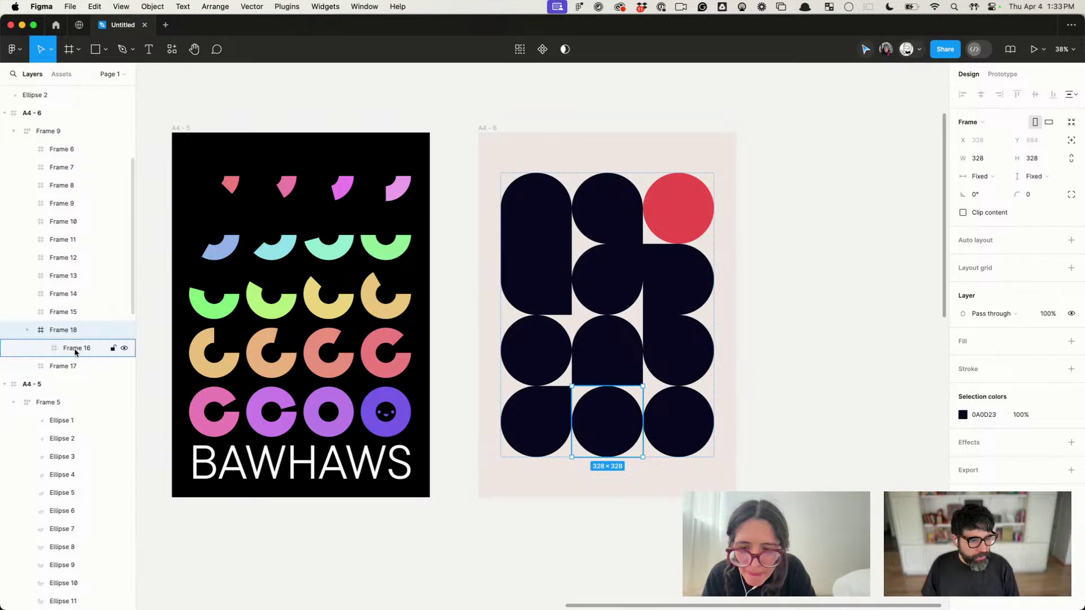
left_click(75, 349)
key("super+d")
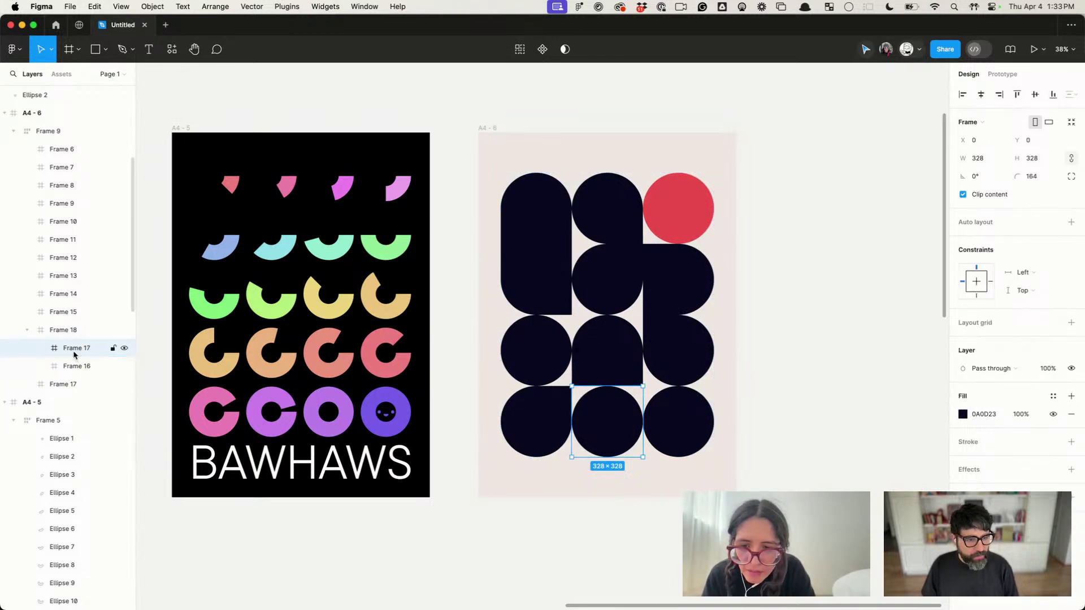
Step: Set both top corner radii of the rear circle, Frame 16, inside the new wrapper frame to 0
left_click(104, 366)
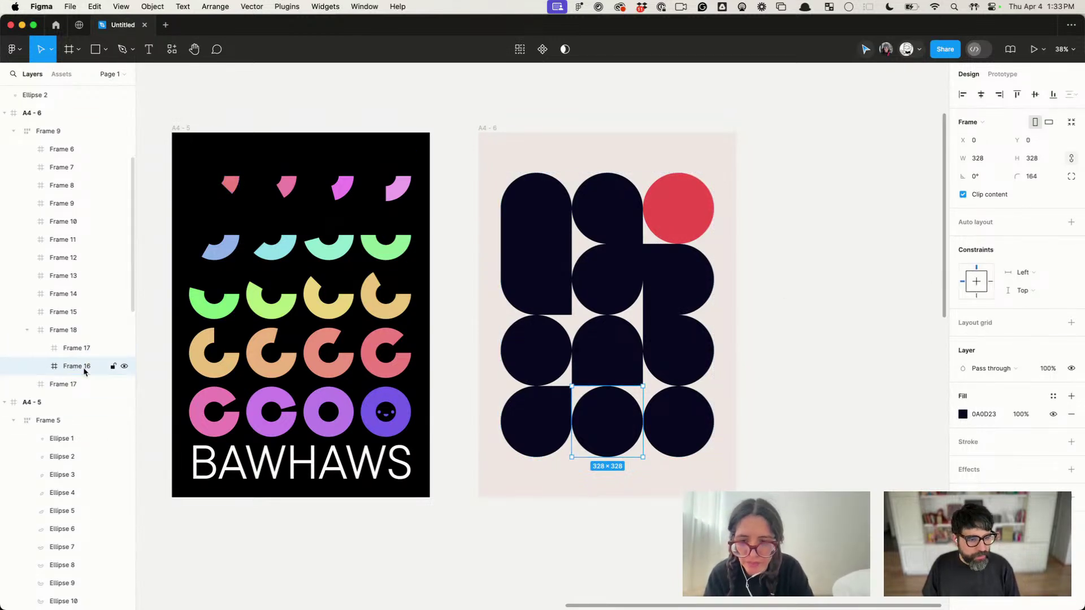
left_click(1072, 177)
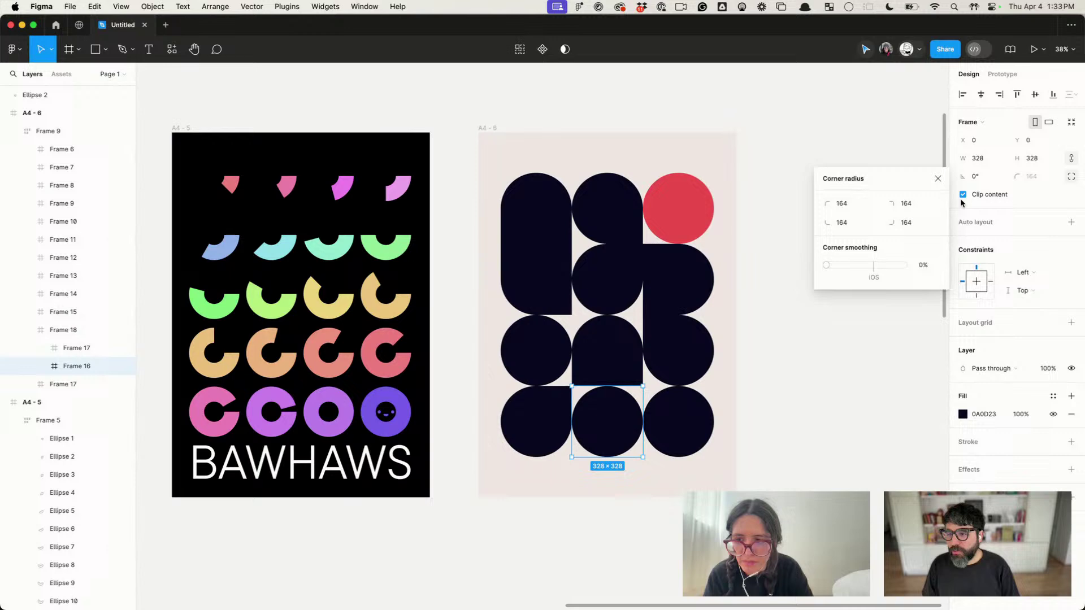
left_click(846, 205)
type("0")
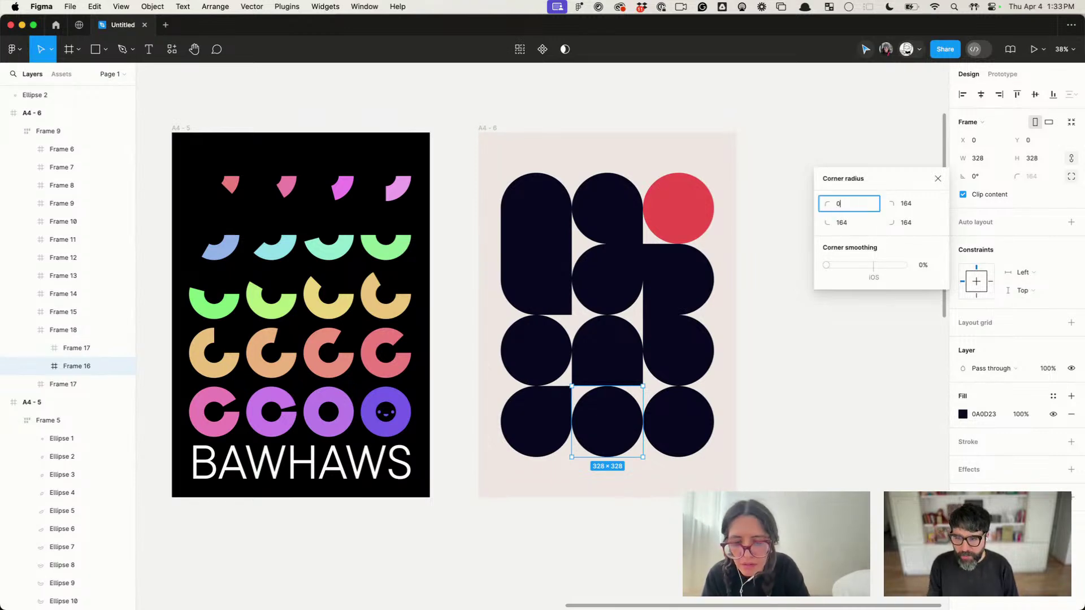
key("Tab")
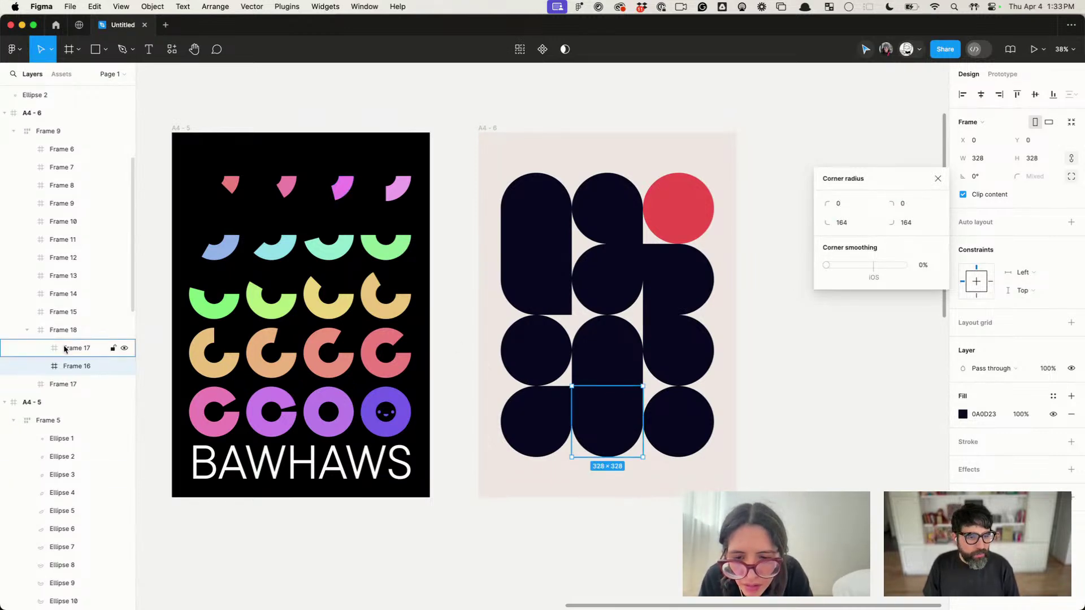
Step: Fill the front duplicate circle in the wrapper frame with the red EE4F4F sampled from the grid's top-right circle
left_click(71, 349)
left_click(962, 414)
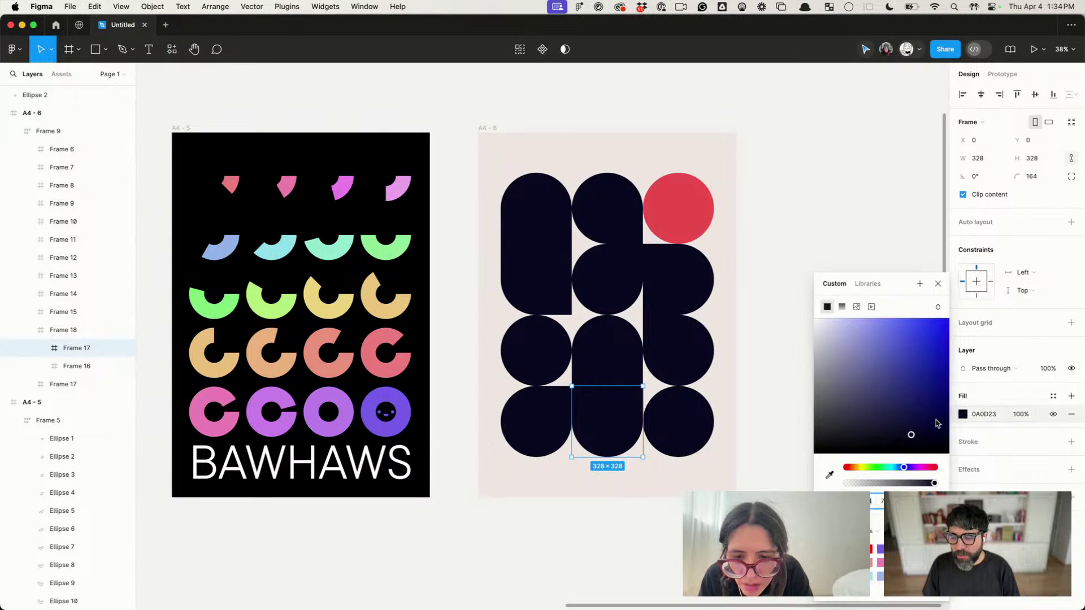
left_click(828, 475)
left_click(693, 215)
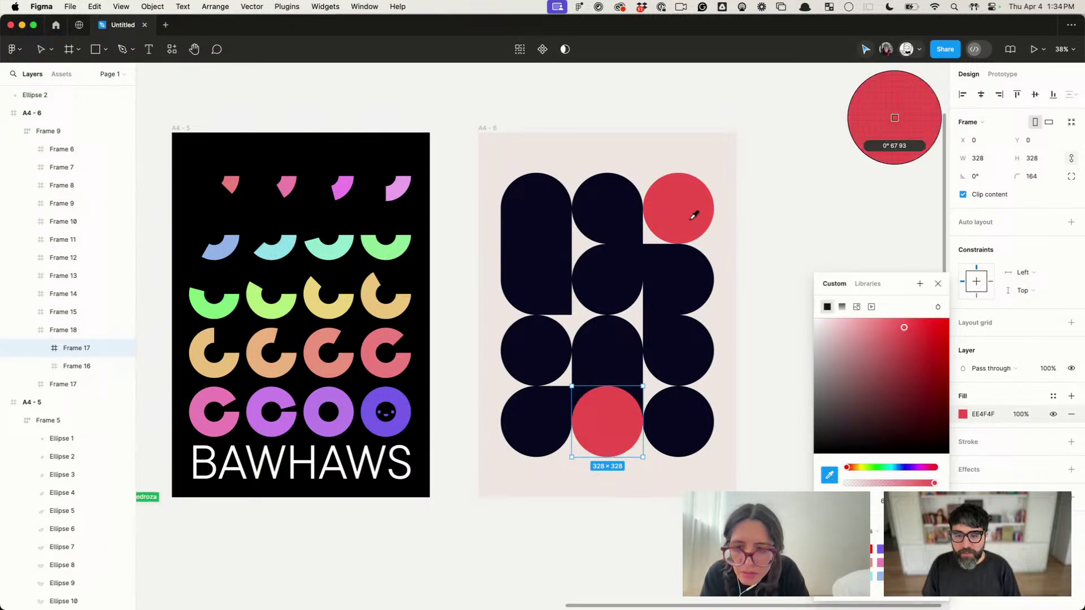
left_click(826, 255)
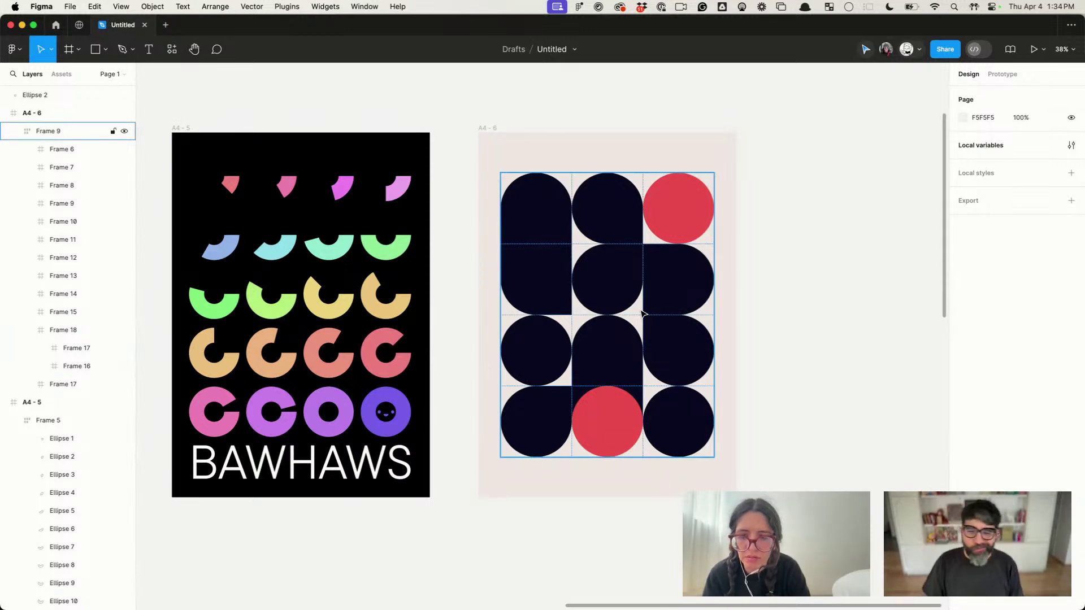
Step: Set the top-right corner radius of the first circle in the third row to 0
double_click(562, 362)
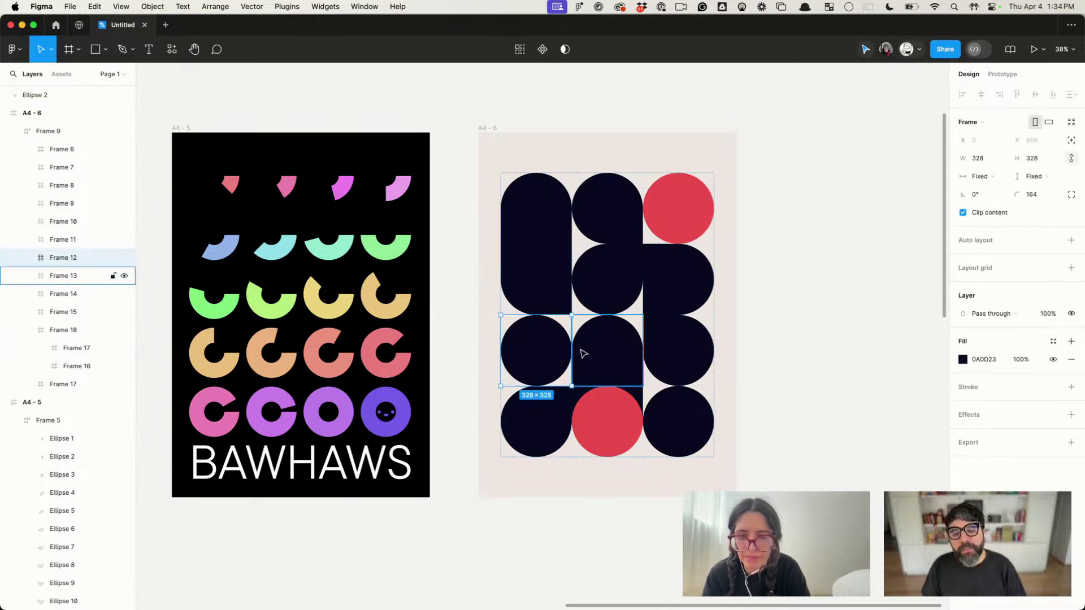
left_click(1070, 195)
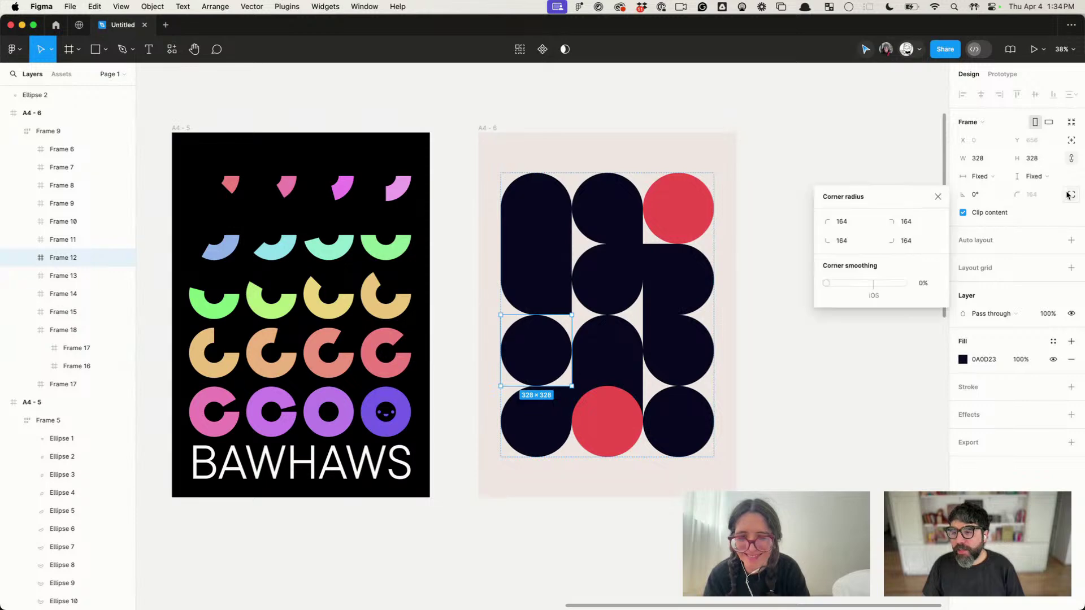
left_click(920, 223)
type("0")
key("Return")
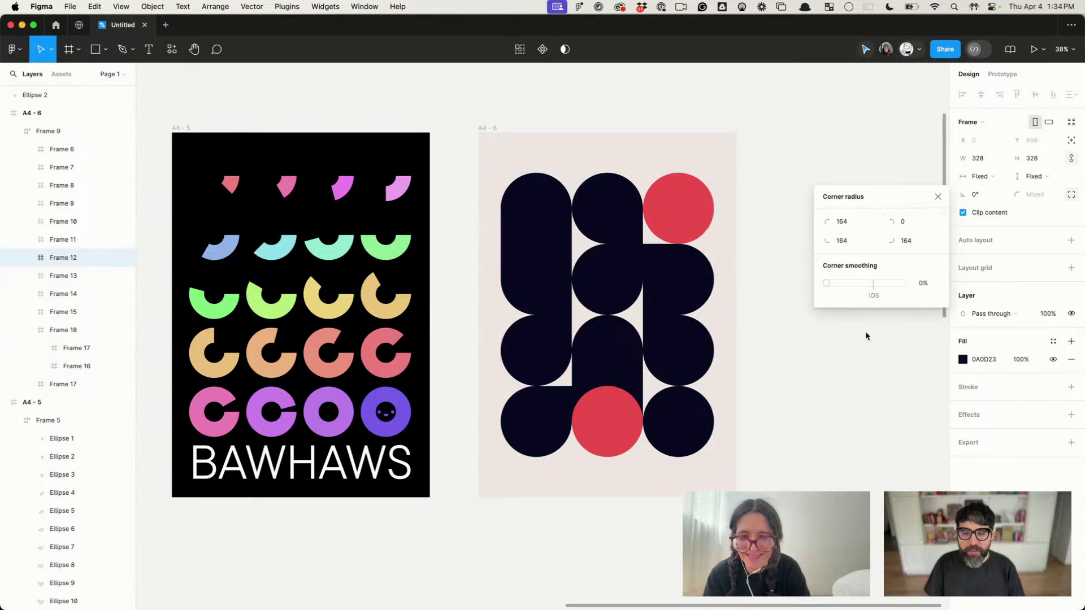
left_click(844, 407)
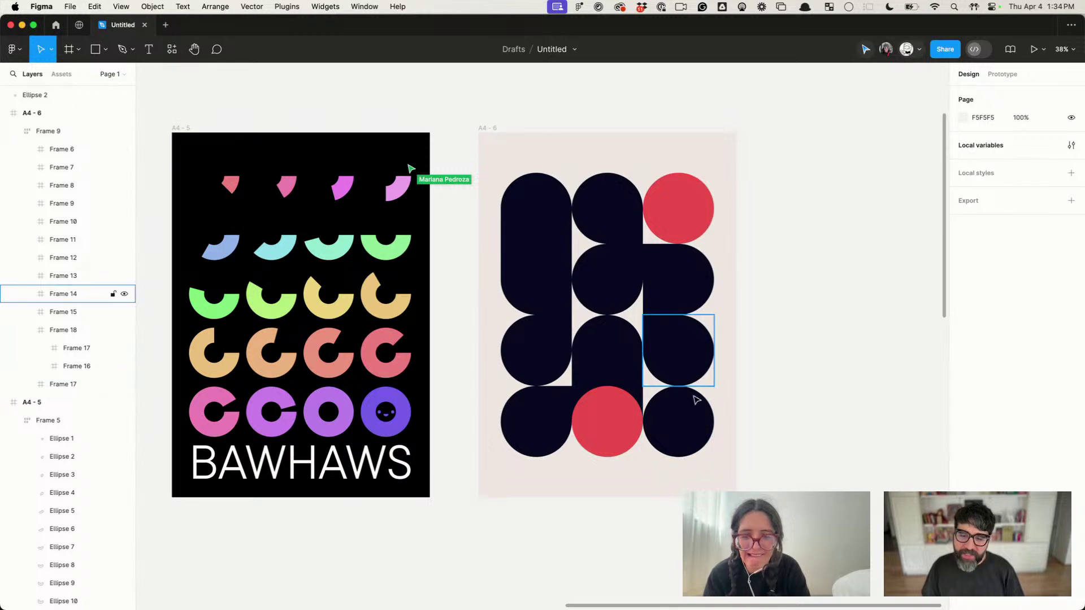
Step: Set the top-left corner radius of the last circle in the bottom row to 0
left_click(696, 418, "super")
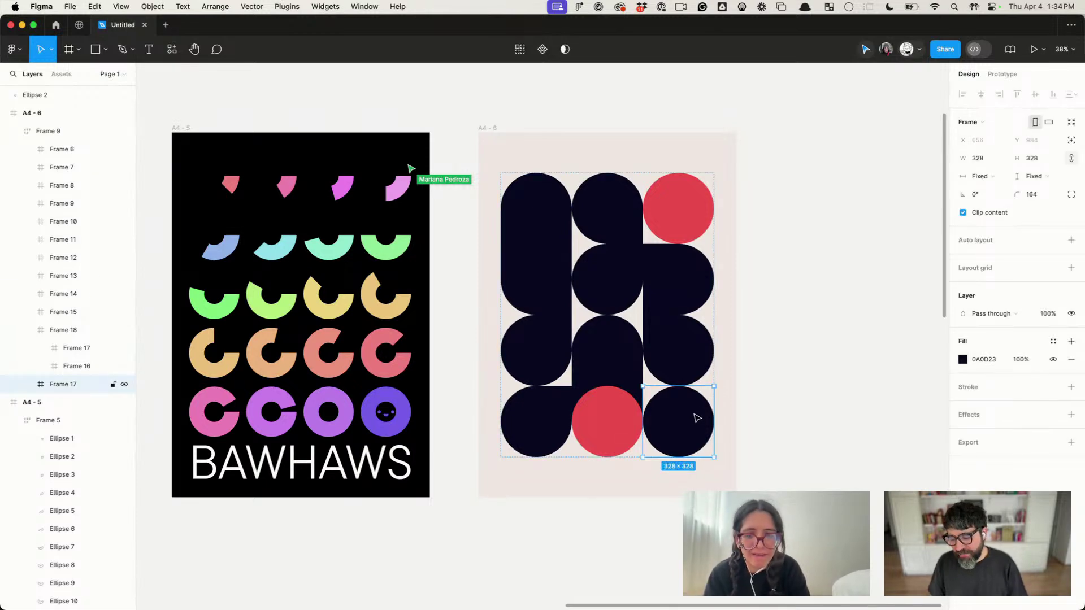
left_click(1070, 195)
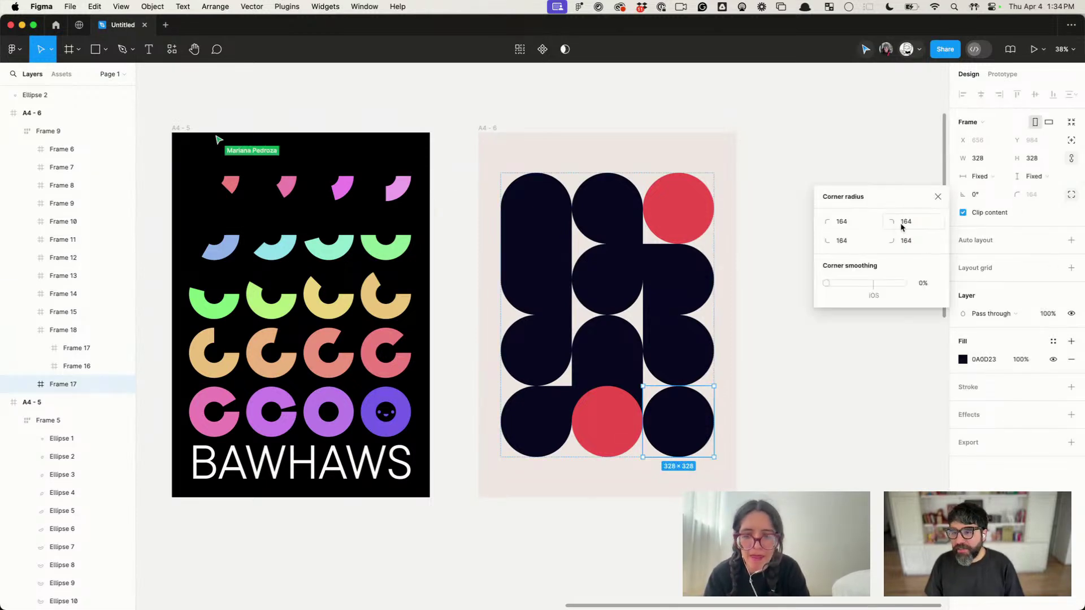
left_click(851, 229)
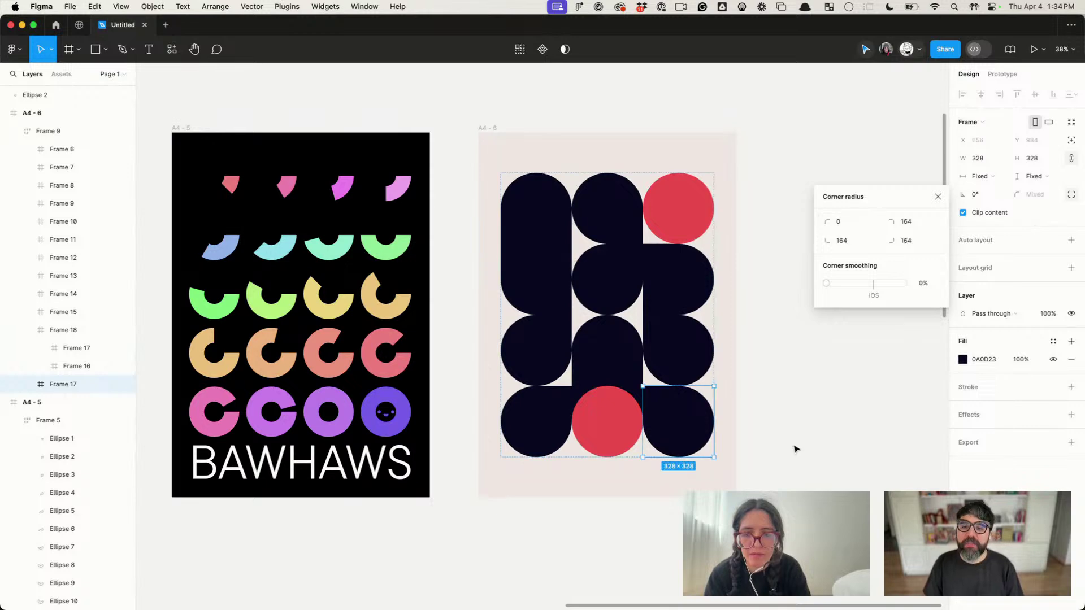
left_click(794, 451)
Step: Copy the BAWHAWS title from poster A4 - 5 into A4 - 6 and fill it with the grid's dark 0A0D23
scroll(795, 453, "down", 5)
scroll(795, 456, "down", 1)
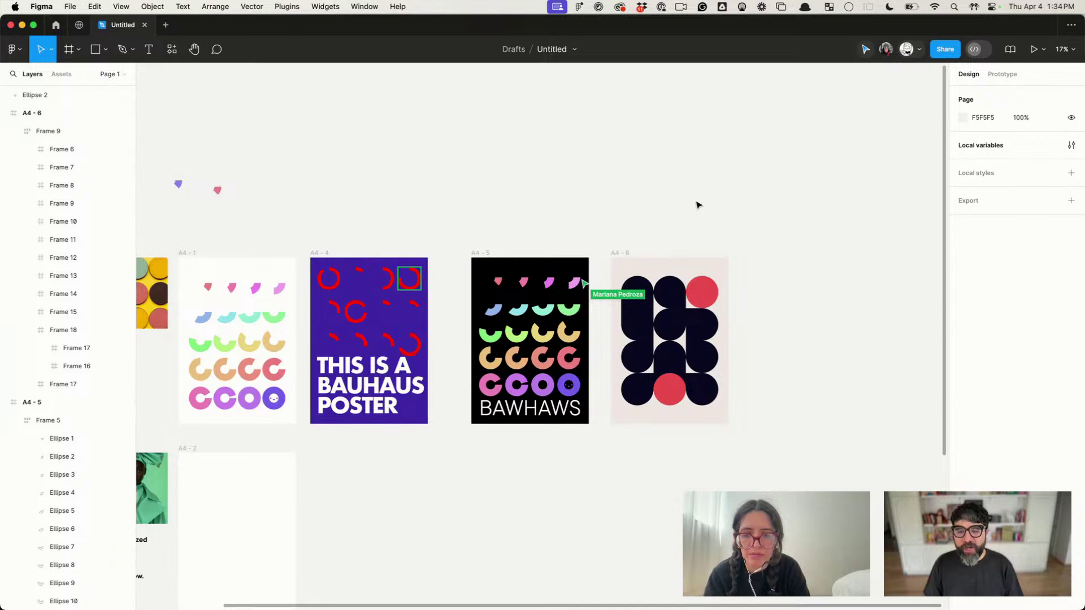
scroll(738, 301, "up", 5)
scroll(801, 331, "down", 5)
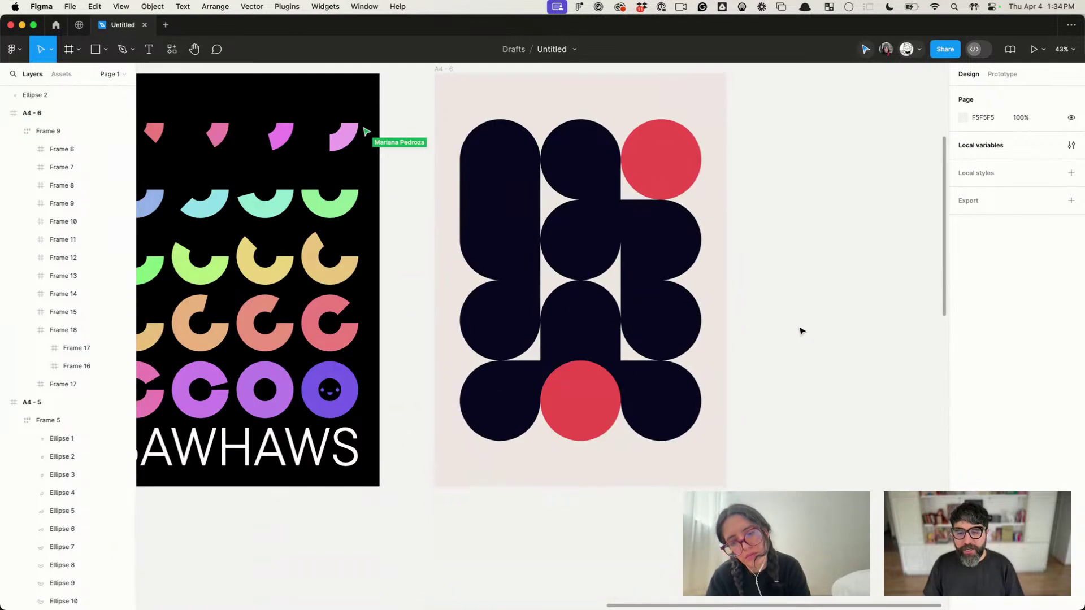
left_click(271, 418)
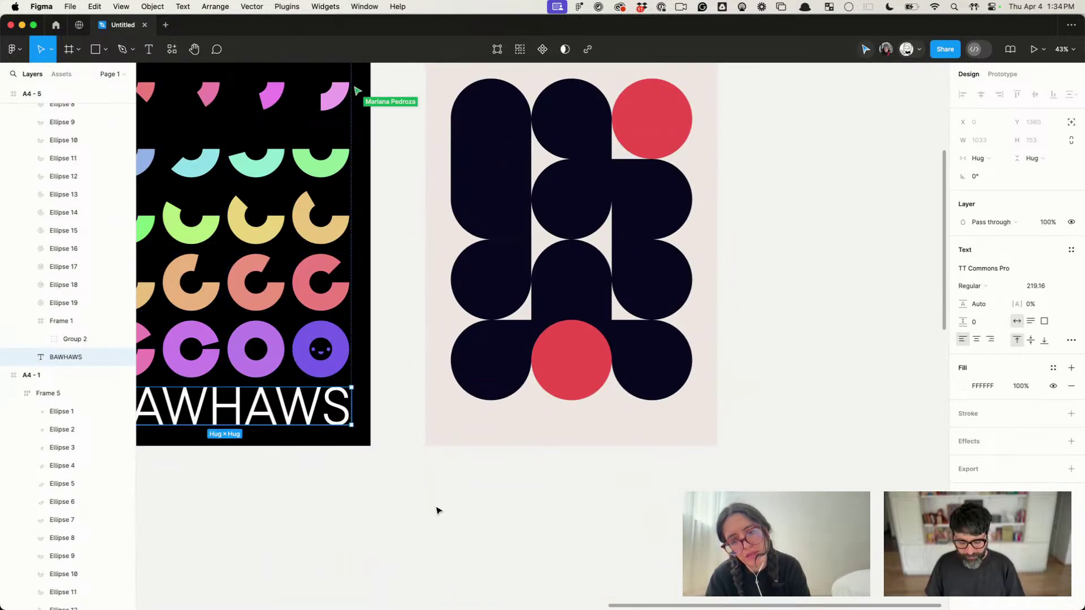
key("super+d")
scroll(599, 223, "up", 3)
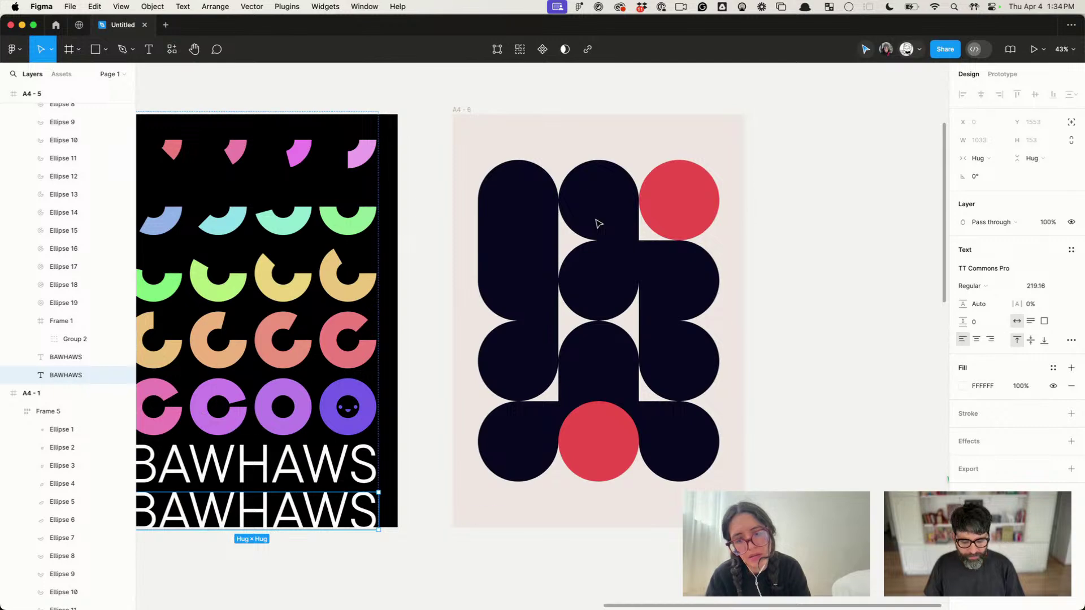
key("super+x")
left_click(464, 110)
key("super+v")
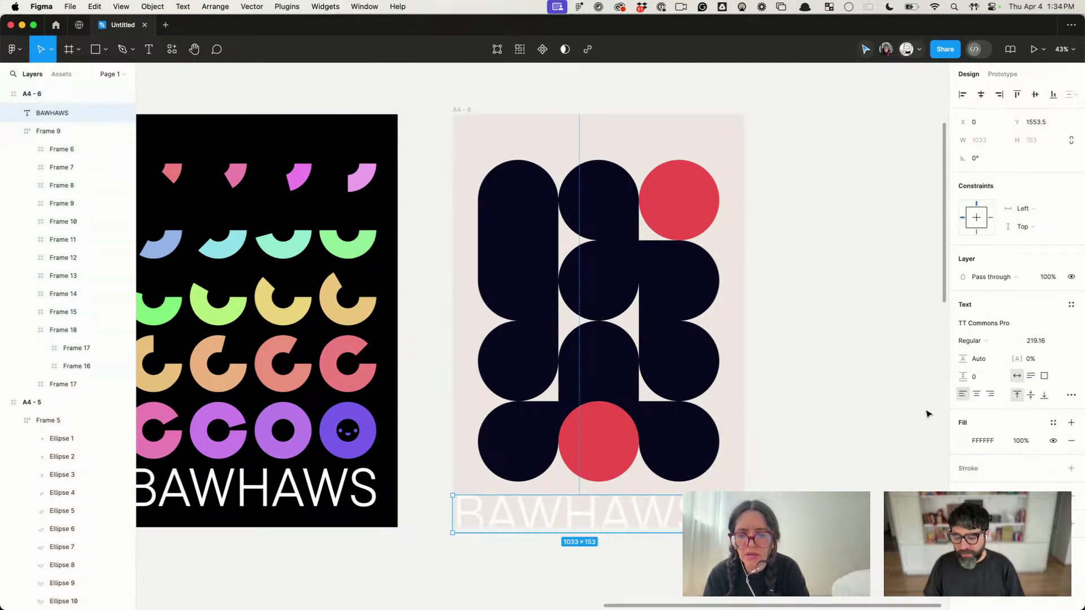
key("i")
left_click(523, 241)
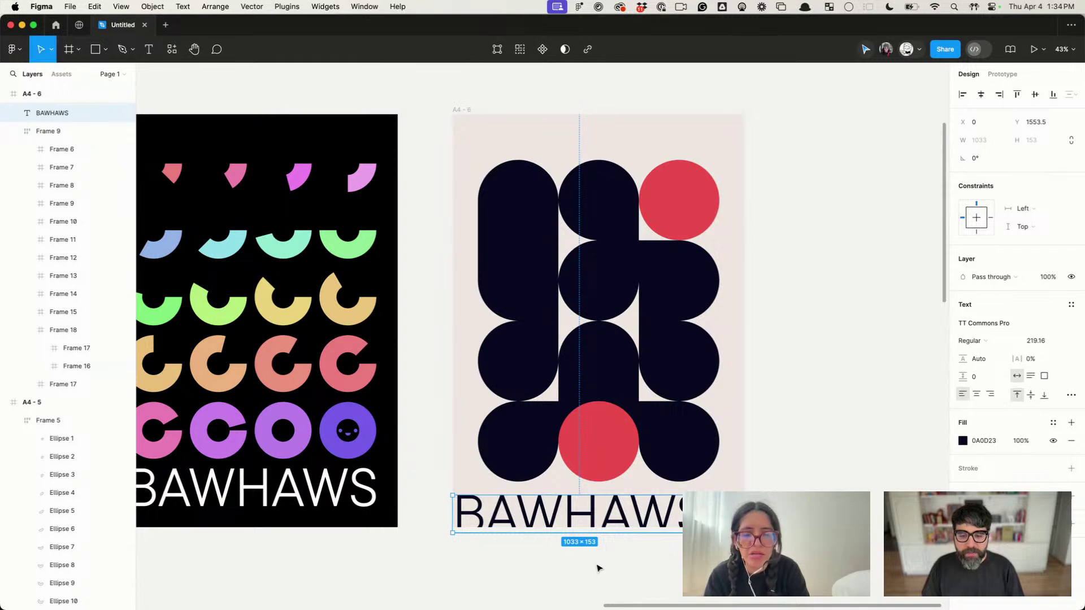
Step: Recolour only the letters BAW of the A4 - 6 title with the red EE4F4F sampled from the bottom circle
double_click(584, 509)
left_click(562, 507)
key("shift+super+Left")
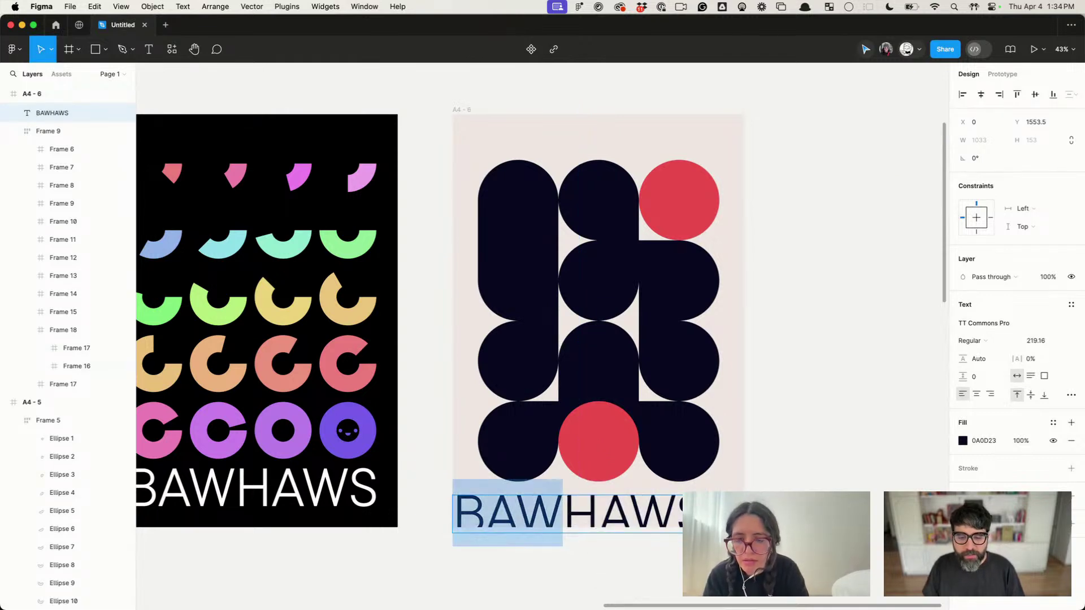
type("I")
key("super+z")
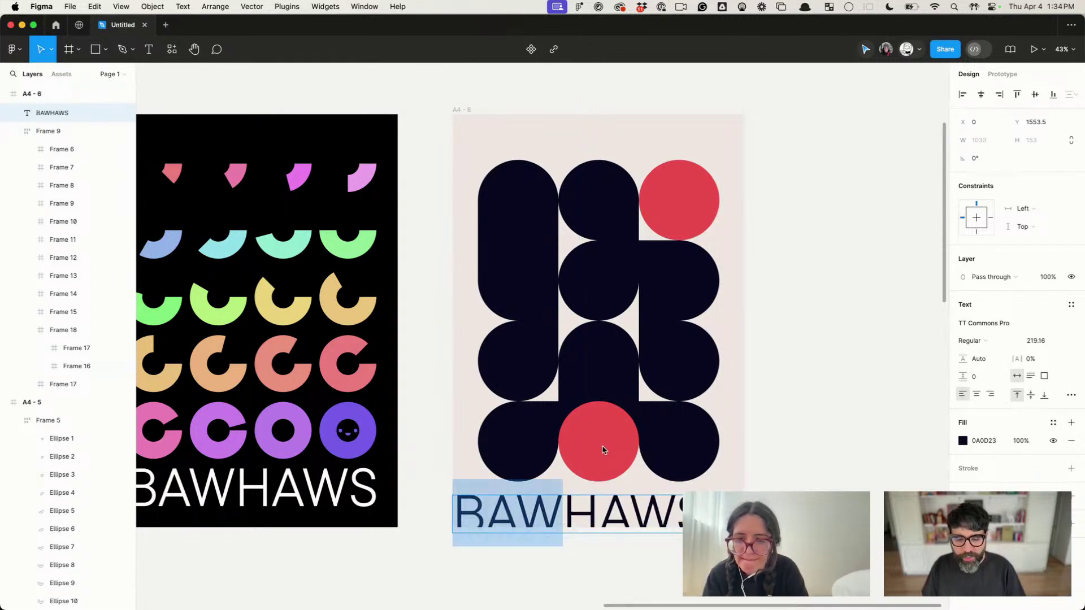
left_click(961, 444)
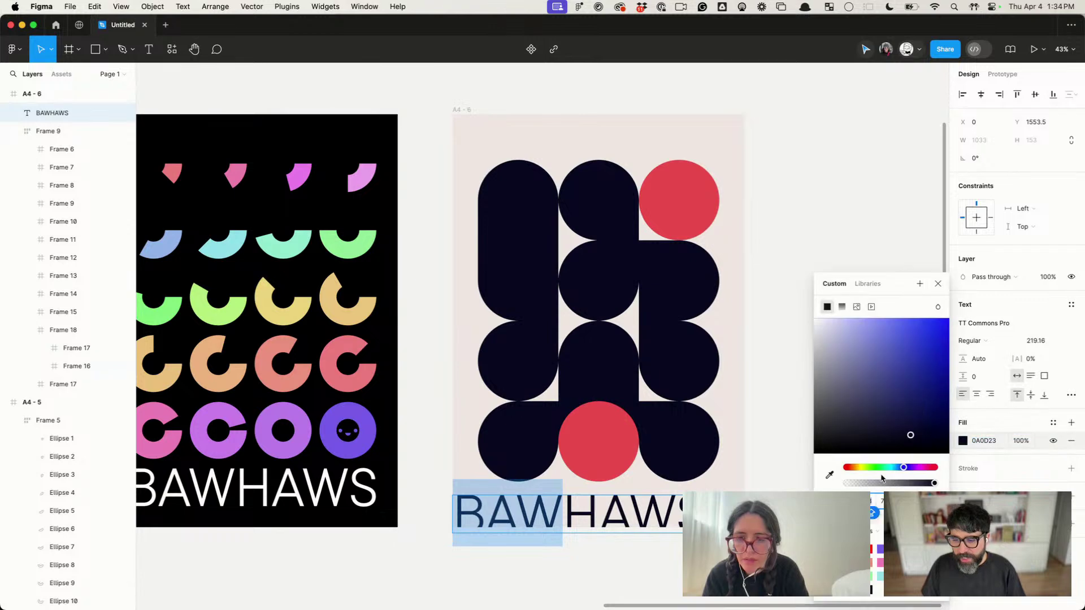
left_click(830, 476)
left_click(634, 421)
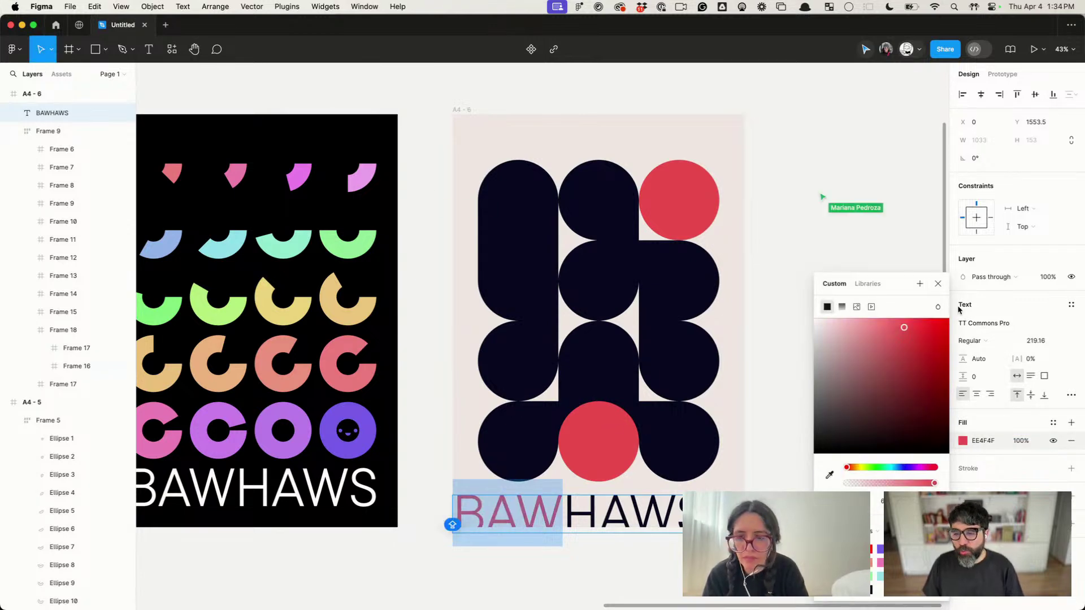
left_click(938, 284)
key("Escape")
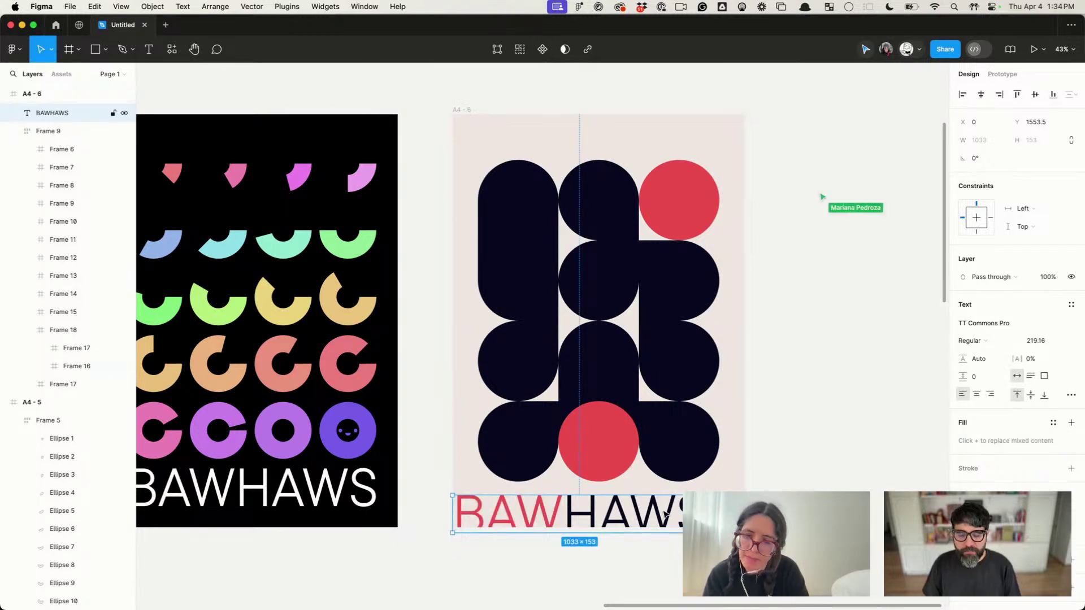
Step: Centre the title horizontally on poster A4 - 6 and raise it to Y 1529.5
scroll(666, 514, "down", 5)
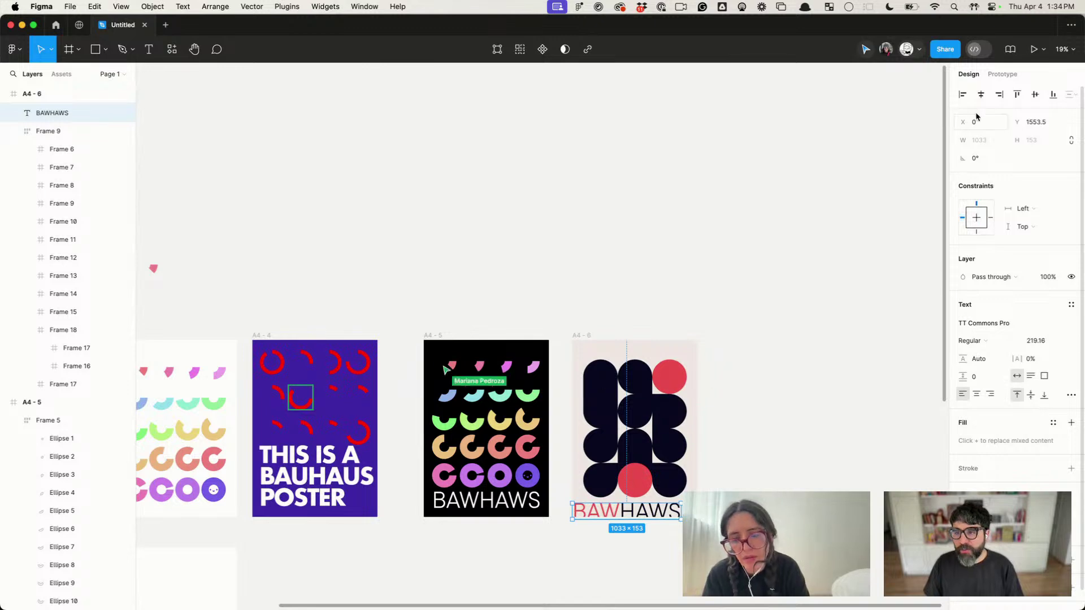
left_click(980, 94)
scroll(642, 562, "up", 5)
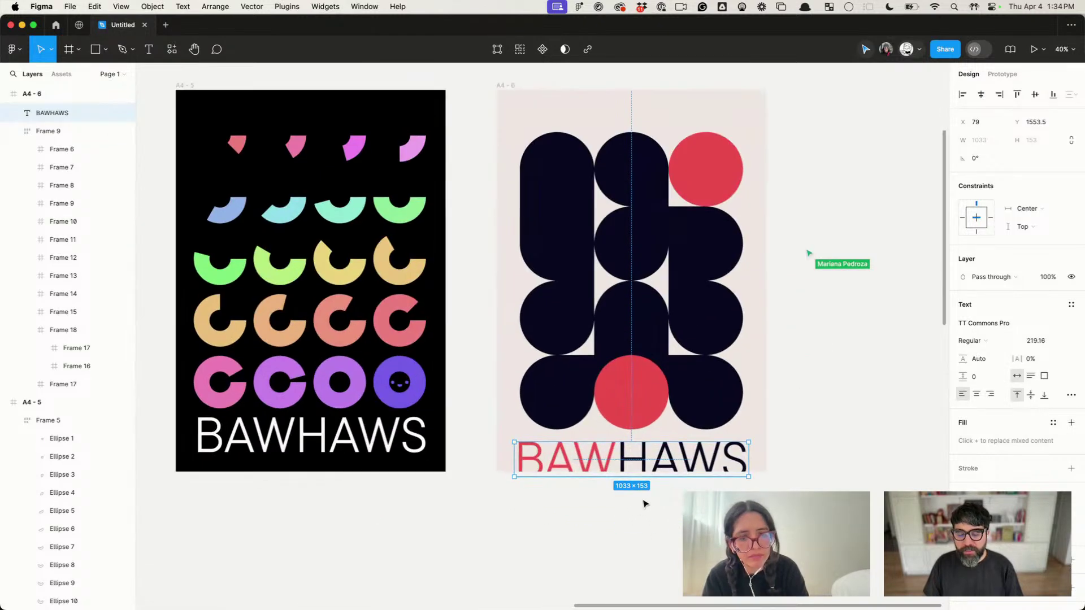
key("shift+Up")
key("shift+Up")
key("Up")
key("Up")
key("Up")
key("Up")
Step: Scale the title proportionally from both sides to 984 × 146 to match the width of the circle grid
scroll(706, 448, "up", 2)
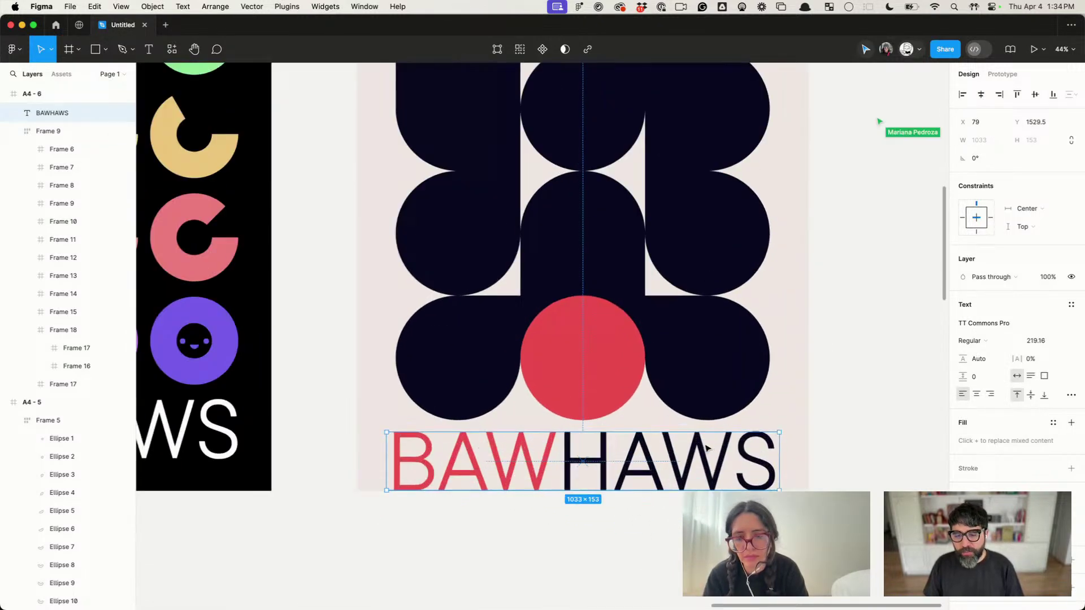
key("k")
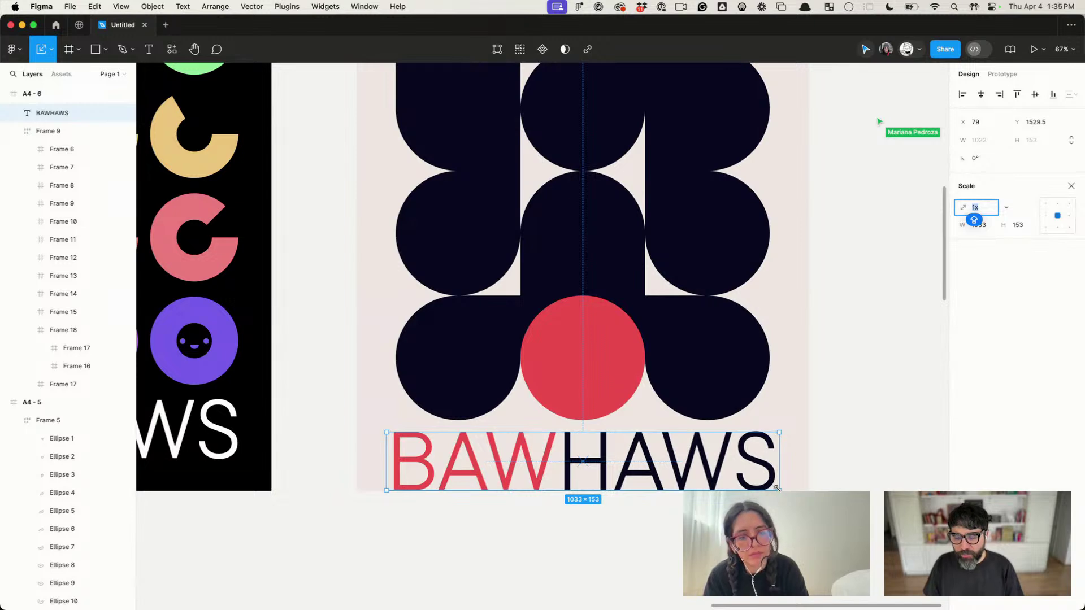
left_click_drag(776, 487, 769, 489)
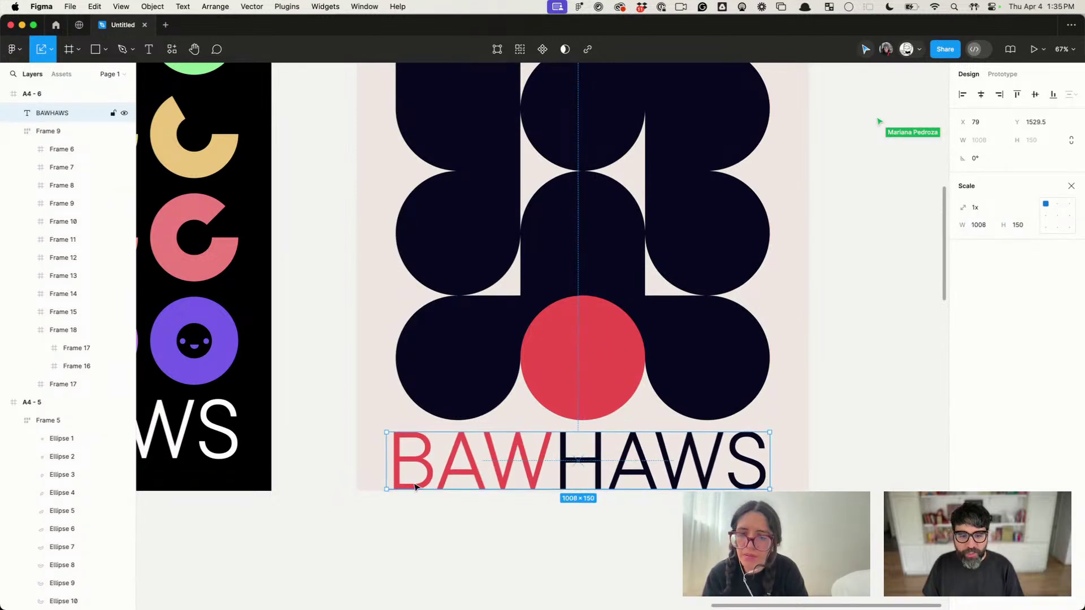
left_click_drag(385, 492, 395, 488)
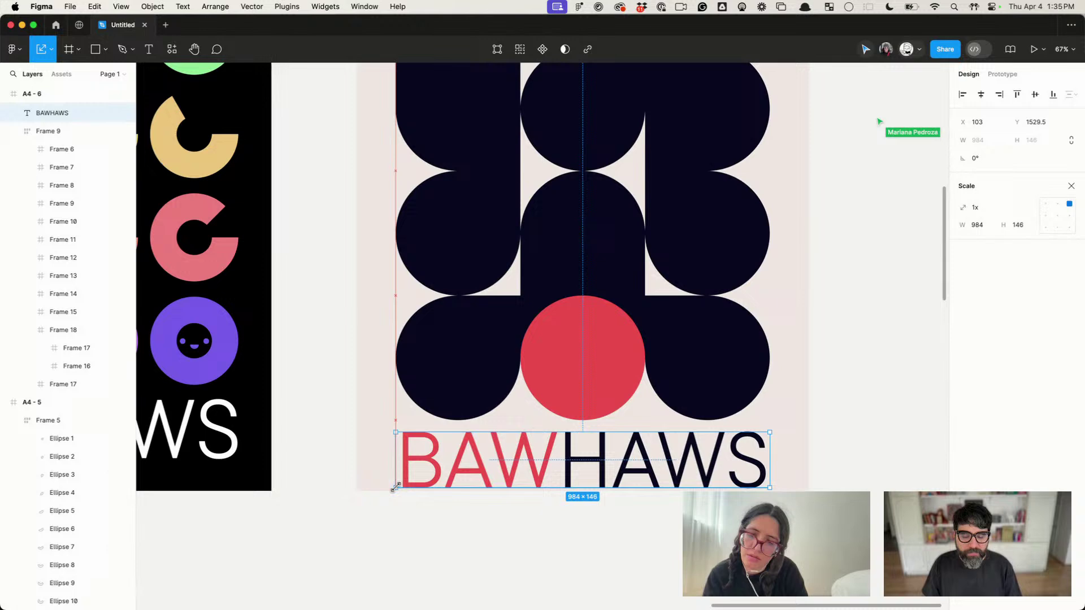
key("v")
left_click(433, 543)
Step: Move the circle grid and the title up together, placing the grid at Y 122 and the title at Y 1465.5
scroll(433, 543, "down", 5)
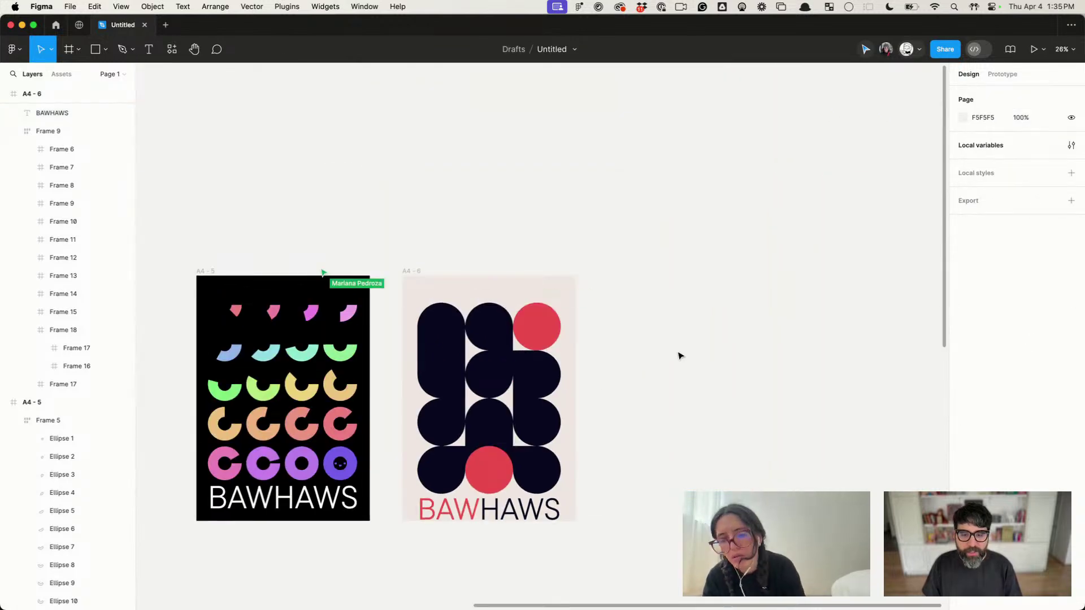
left_click_drag(646, 308, 425, 563)
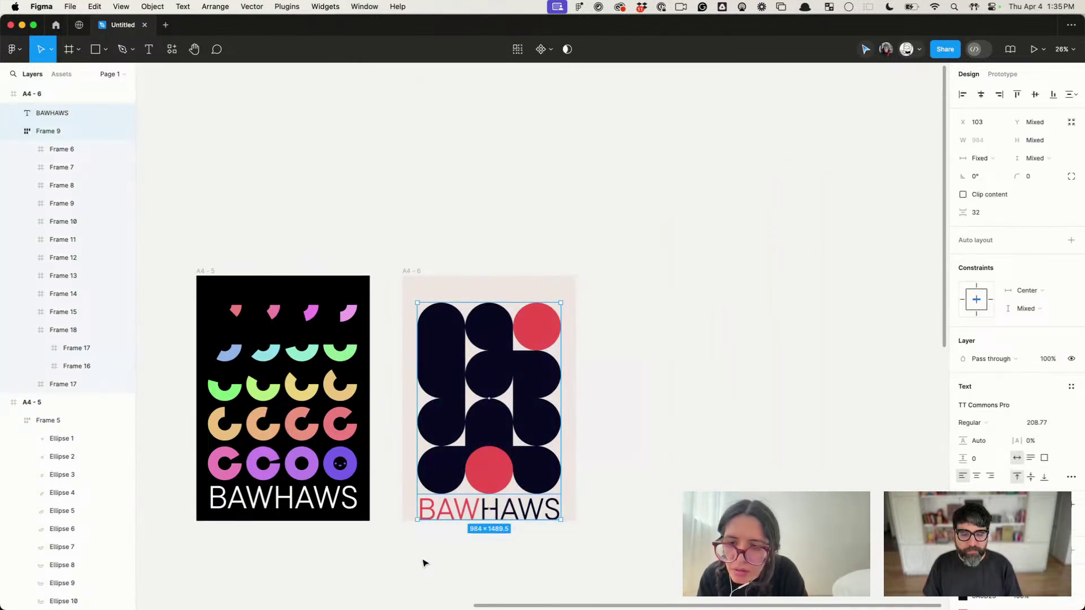
key("shift+Up")
key("shift+Up")
key("shift+Up")
key("shift+Up")
key("shift+Up")
key("shift+Up")
key("shift+Up")
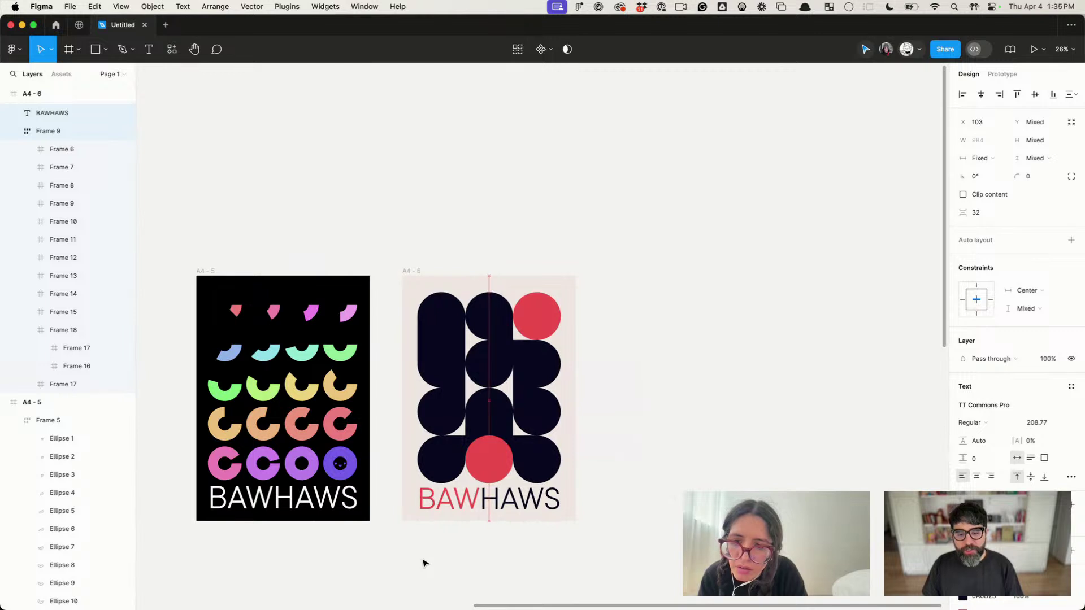
key("shift+Down")
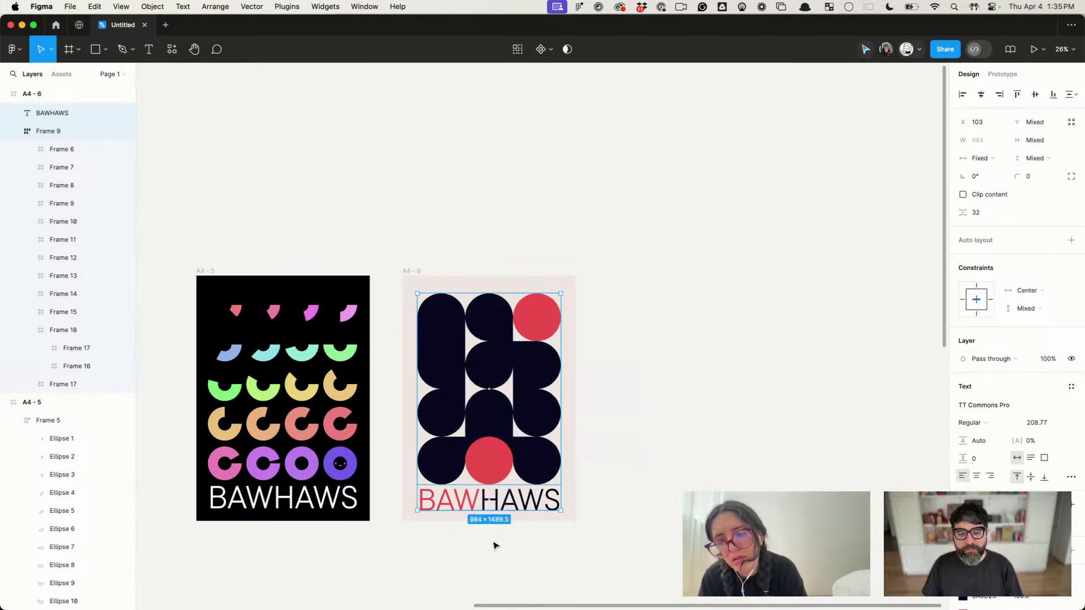
left_click(497, 544)
Step: Nudge the title alone up 8 px to Y 1457.5, closer to the circle grid
left_click(497, 507)
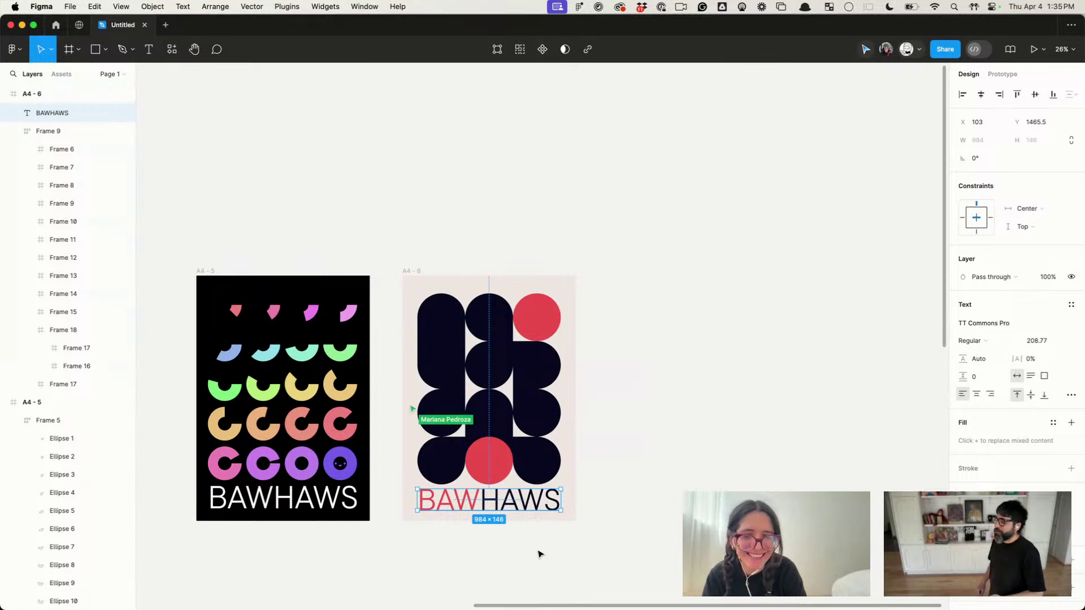
left_click(672, 511)
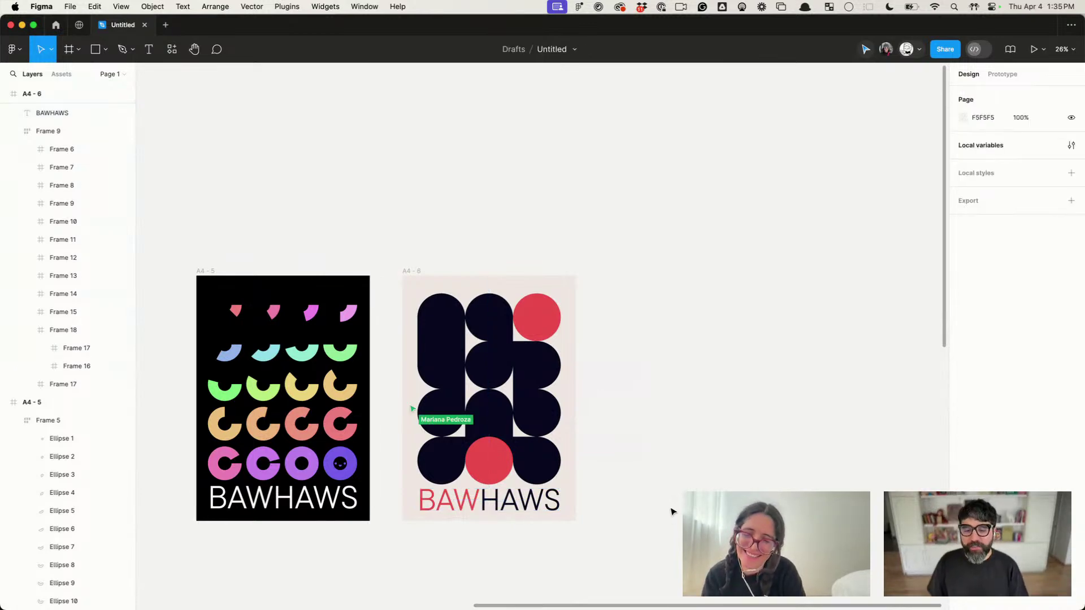
left_click(534, 503)
scroll(536, 501, "up", 3)
scroll(531, 500, "up", 5)
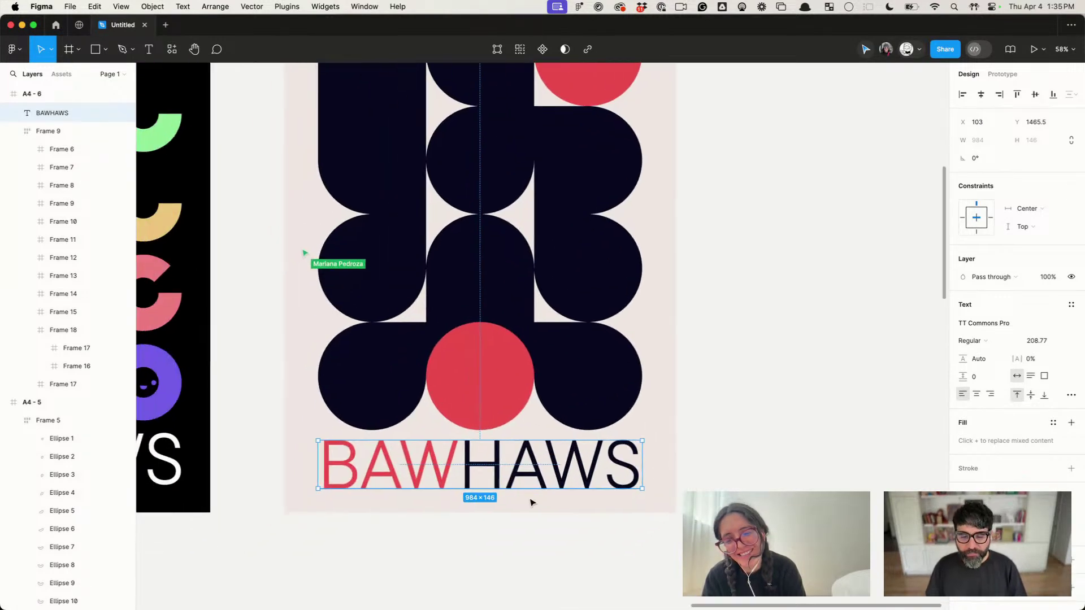
key("Up")
key("Up")
key("Up")
key("Up")
key("Up")
key("Up")
key("Up")
key("Up")
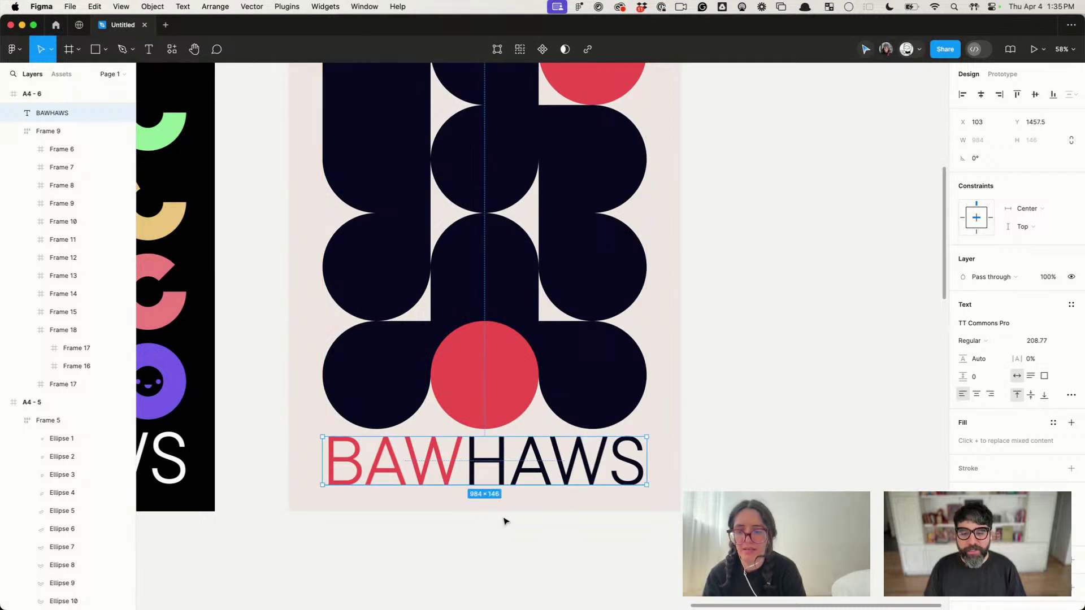
left_click(499, 574)
scroll(499, 577, "down", 6)
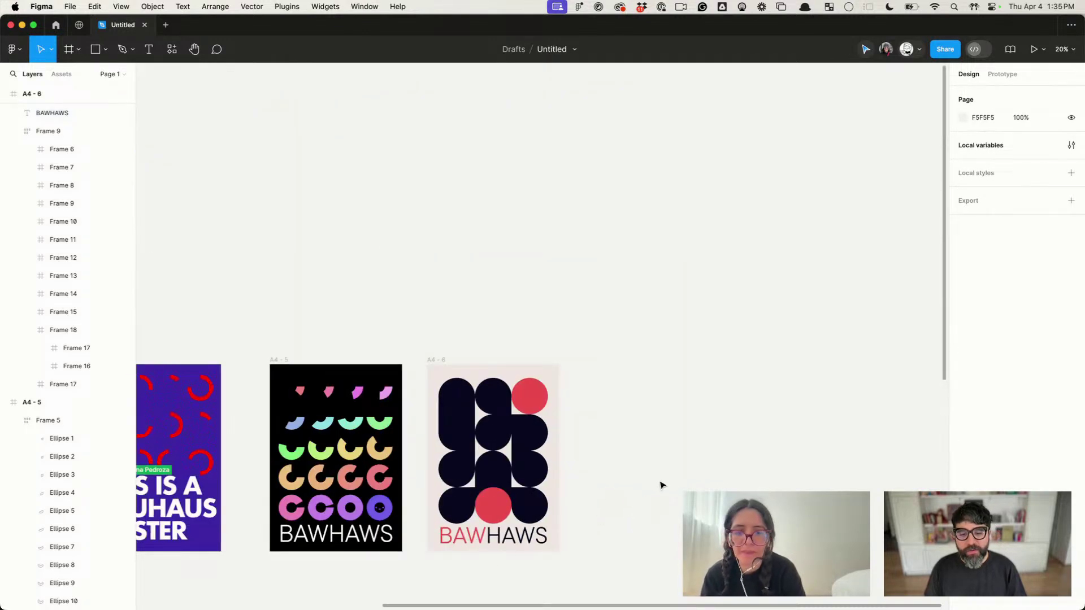
scroll(438, 398, "up", 6)
left_click(495, 409, "super")
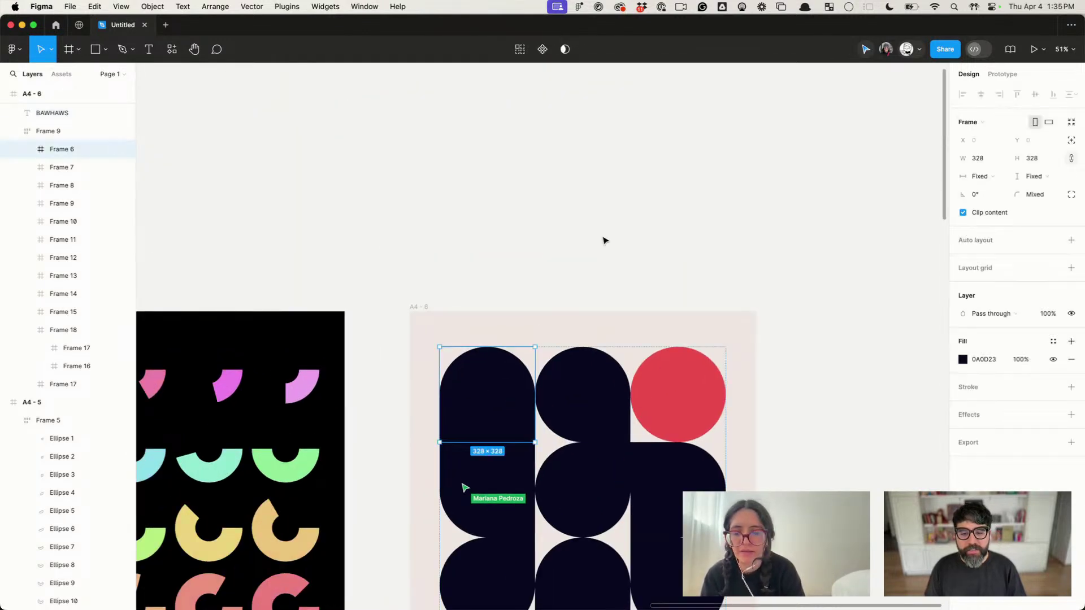
left_click(604, 240)
scroll(603, 232, "down", 6)
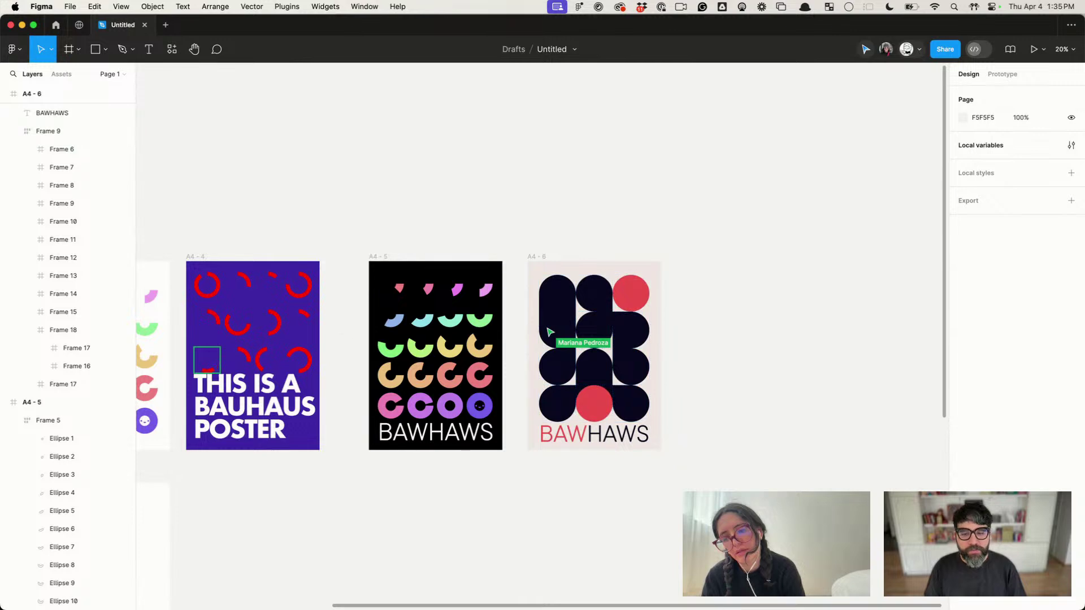
Step: Wrap the first circle of the top row, Frame 6, in its own frame and duplicate the circle inside it
left_click(556, 289)
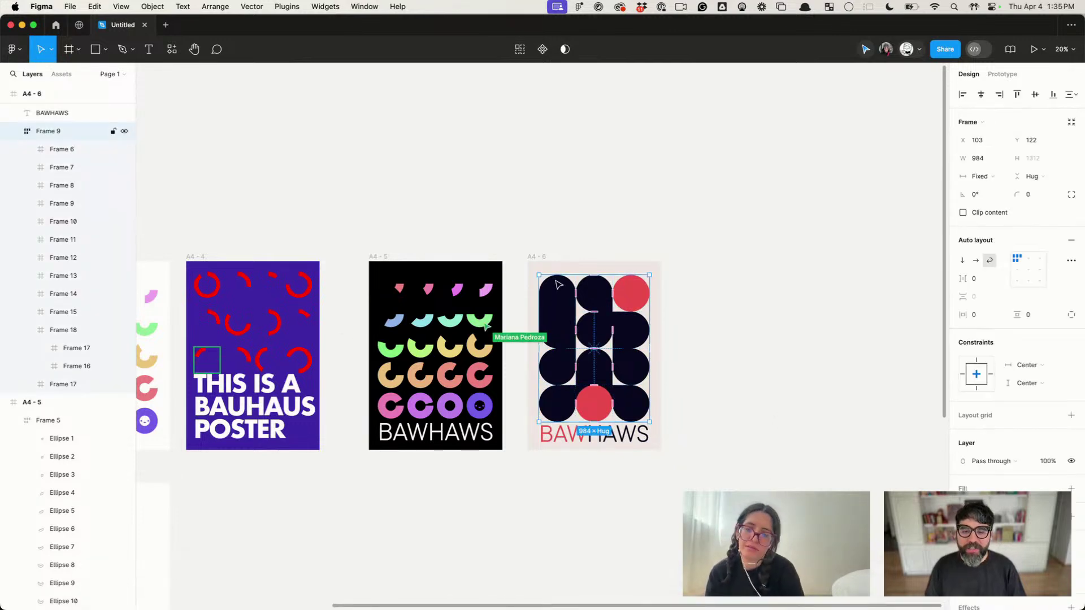
scroll(558, 285, "up", 3)
left_click(563, 307)
key("alt")
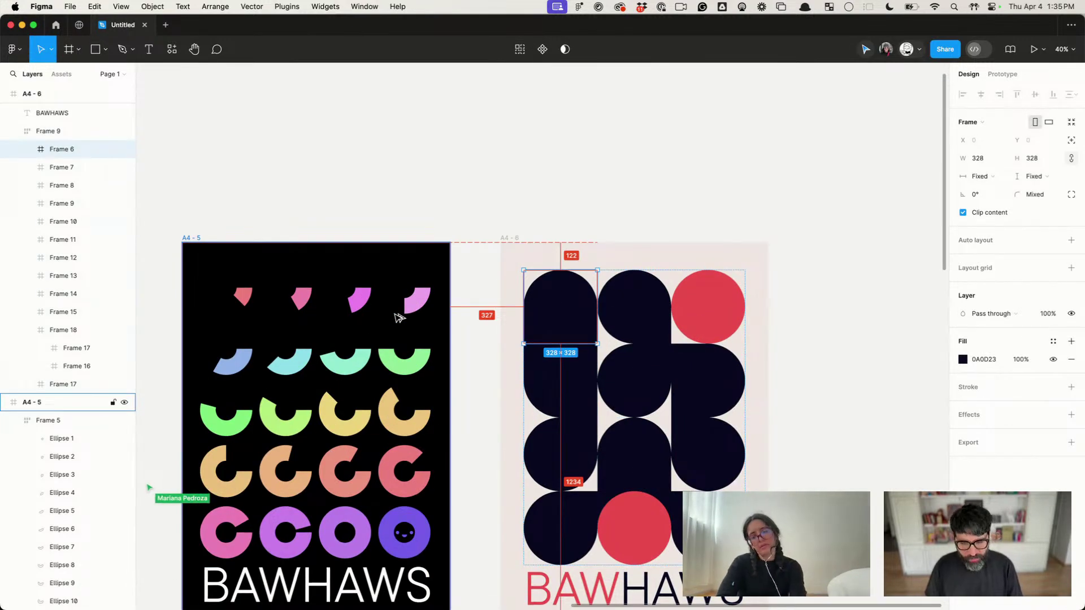
key("super+alt+g")
left_click(28, 149)
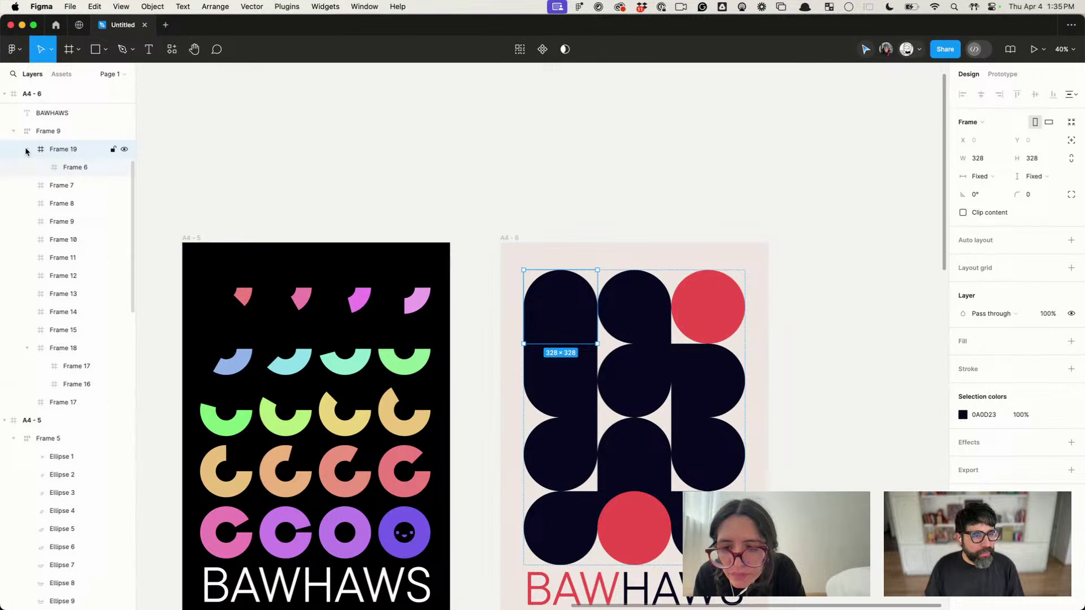
left_click(81, 174)
key("super+d")
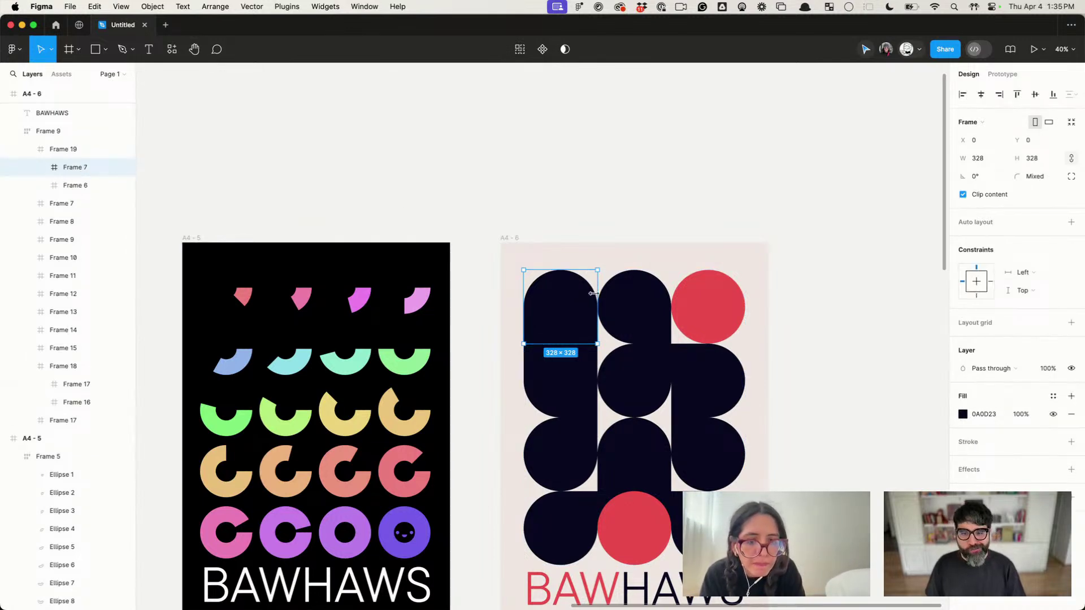
Step: Shrink the duplicated circle in the top row's first cell about its centre to 242 × 242 and set its corner radius to 200
scroll(593, 293, "up", 5)
left_click_drag(602, 243, 580, 277)
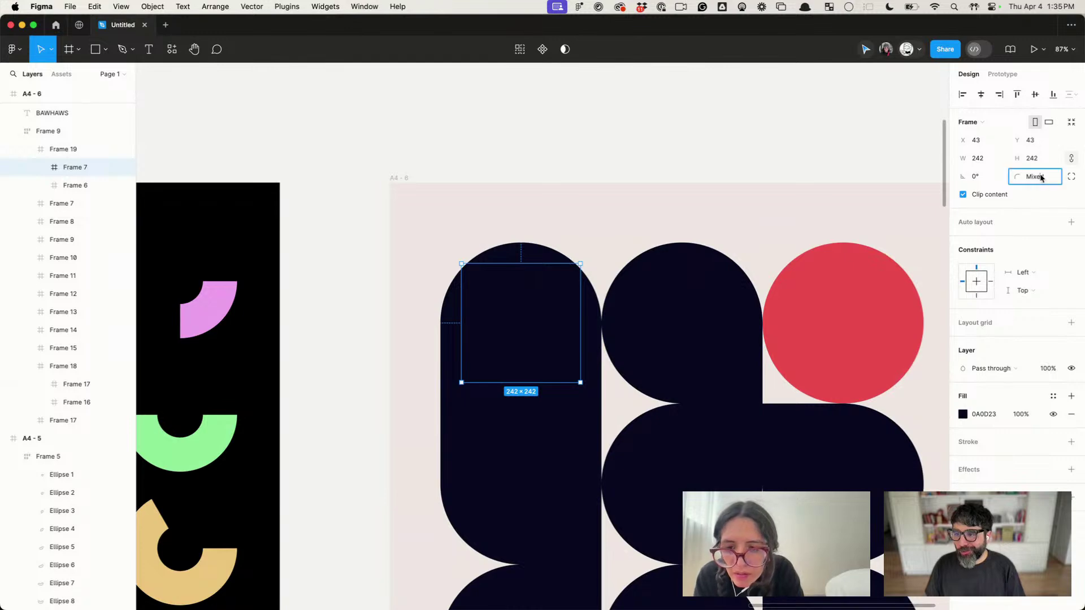
type("200")
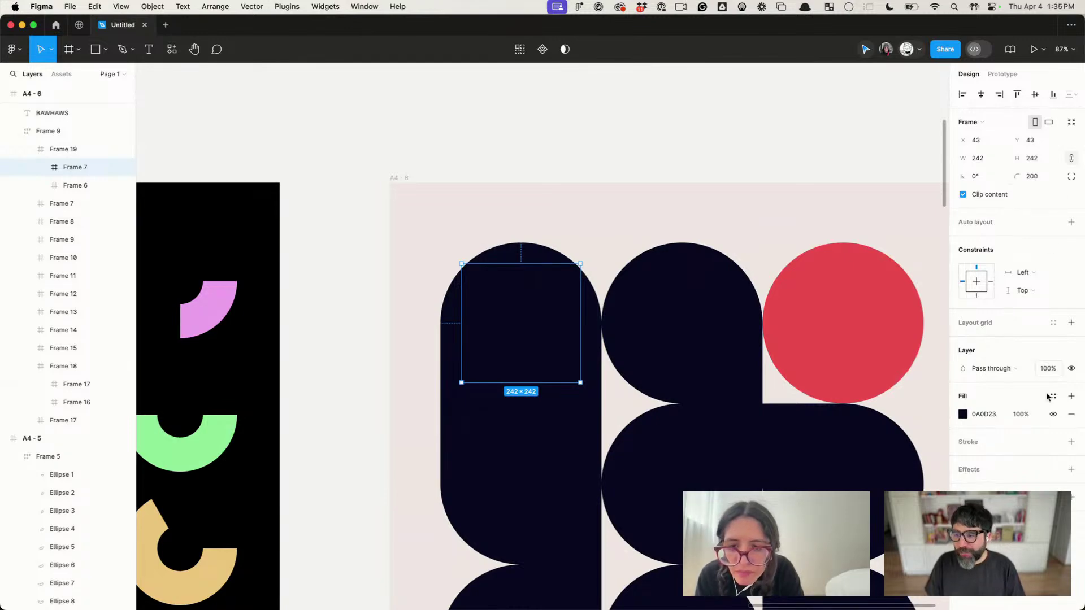
Step: Fill the smaller inner circle with the red EE4F4F sampled from the large red circle in the top row
type("i")
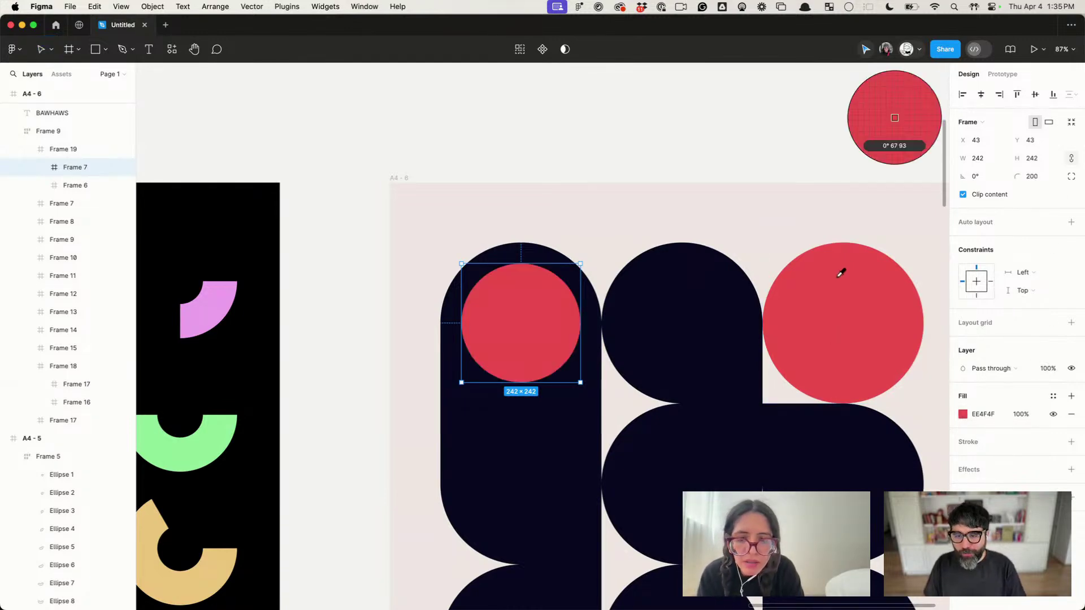
left_click(842, 269)
left_click(700, 117)
Step: Shrink the red circle in the middle of the grid's last row about its centre to 270 × 270
scroll(699, 107, "down", 5)
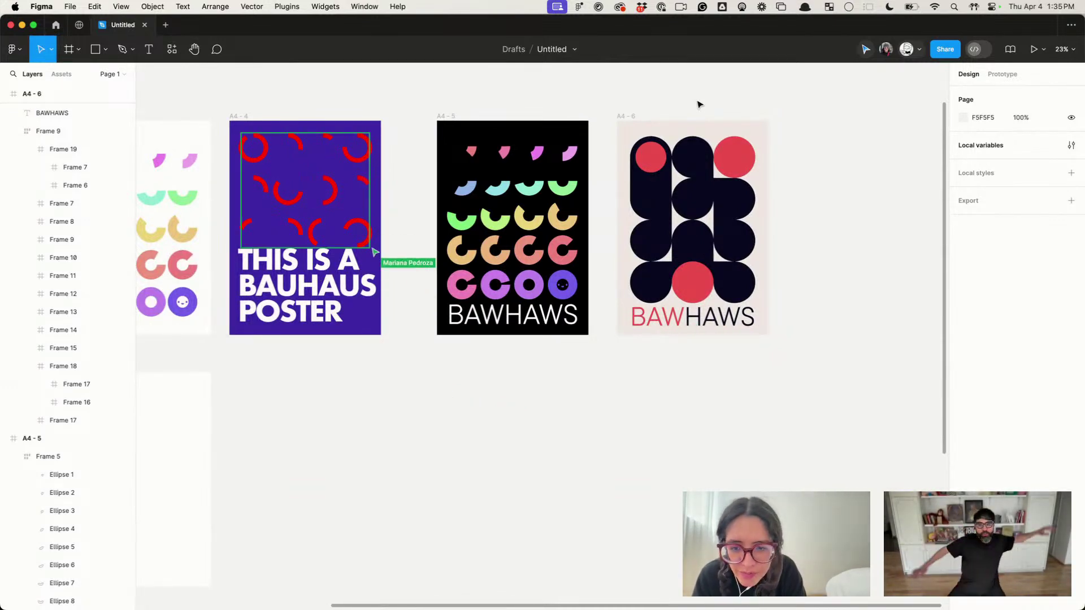
scroll(700, 285, "up", 5)
left_click(692, 285)
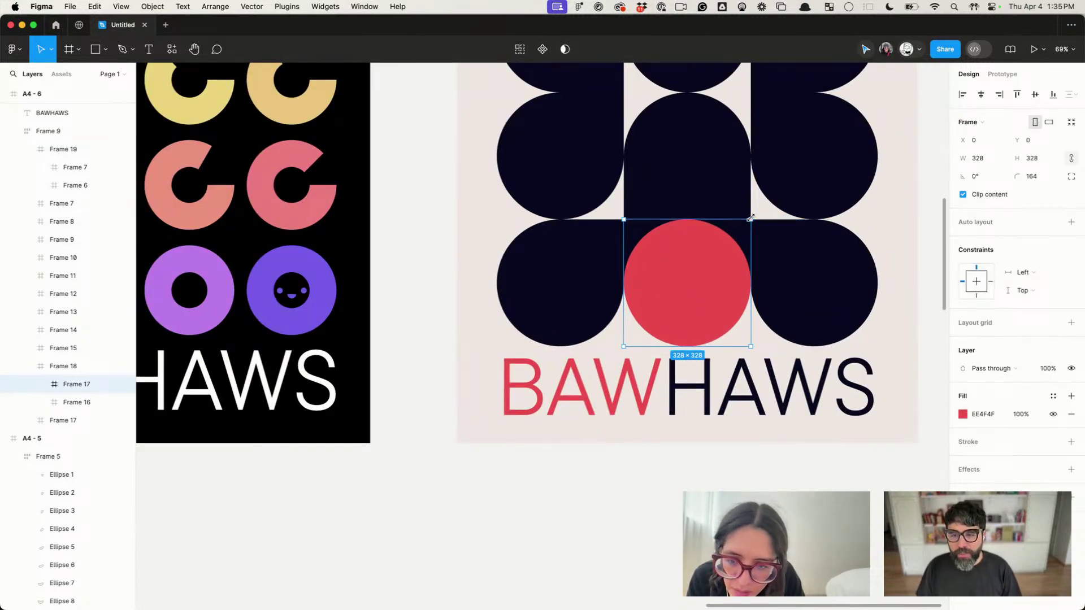
left_click_drag(750, 219, 738, 231)
scroll(738, 230, "down", 5)
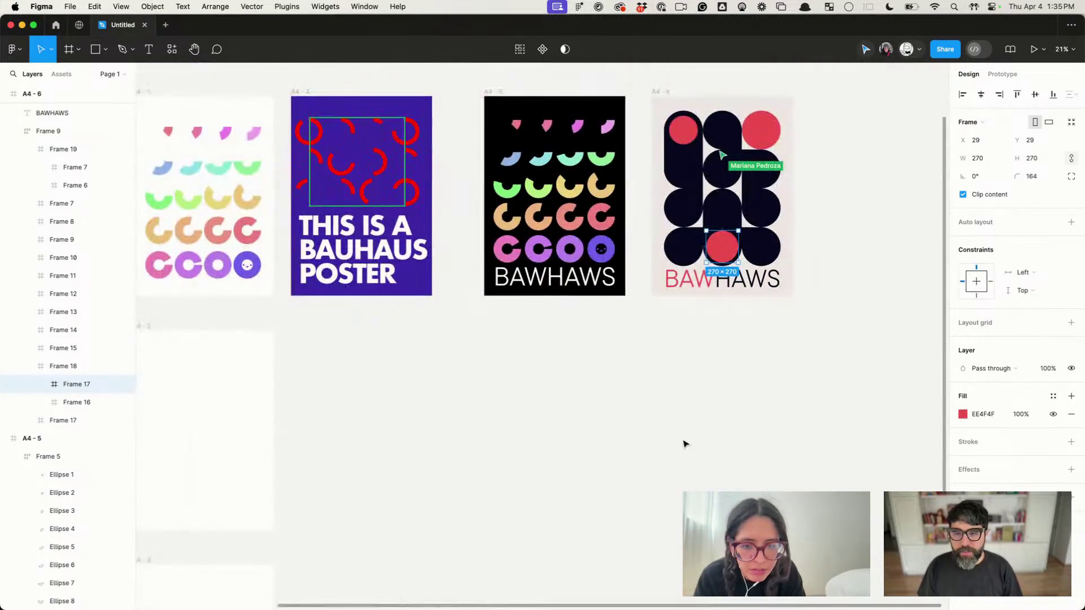
left_click(687, 407)
Step: Enlarge the inner red circle in the grid's first cell about its centre to 248 × 248
left_click(693, 130)
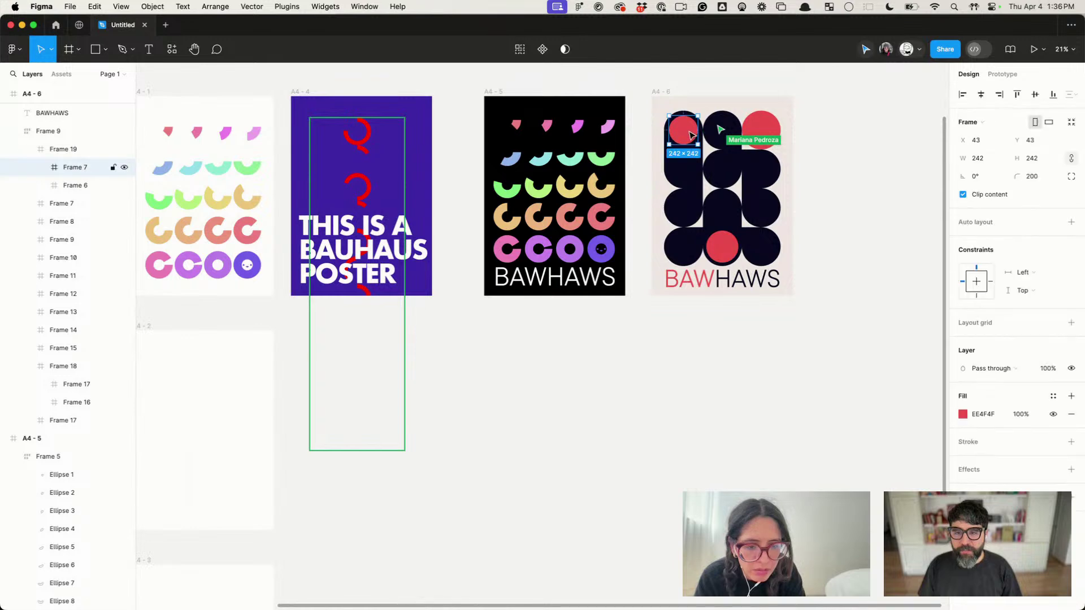
scroll(688, 131, "up", 5)
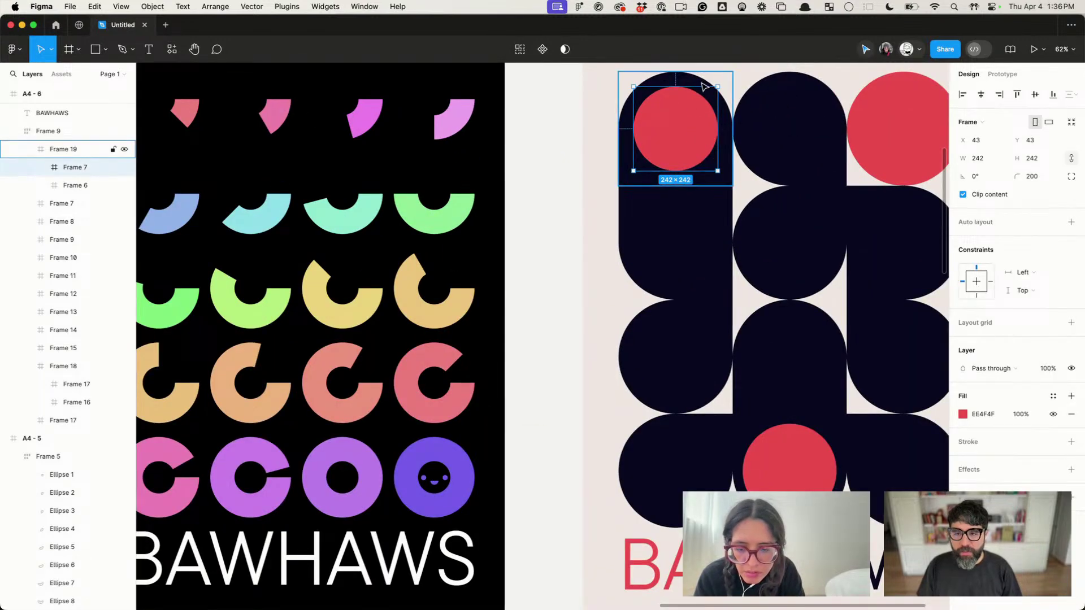
scroll(697, 82, "up", 4)
left_click_drag(742, 94, 744, 89)
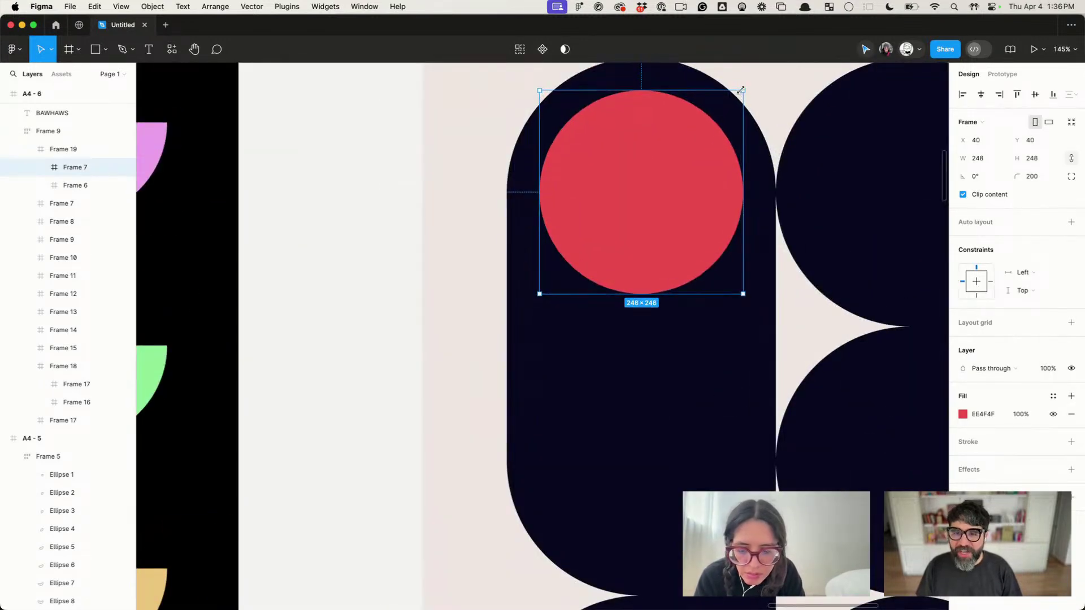
scroll(722, 237, "down", 10)
Step: Resize the red circle in the grid's last row about its centre to 248 × 248, leaving 40 px around it
left_click(647, 262)
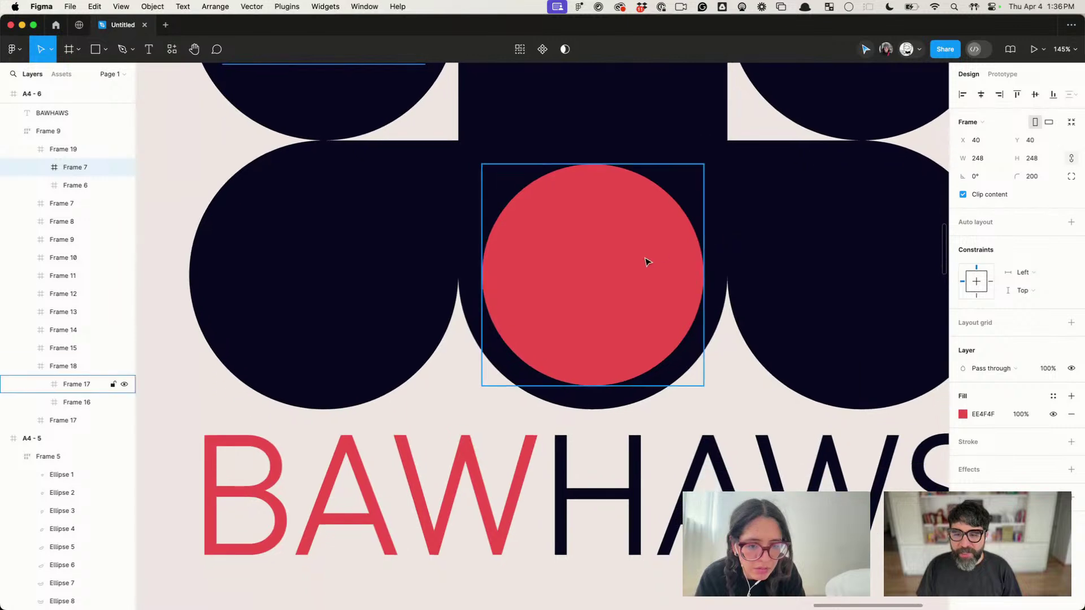
key("alt")
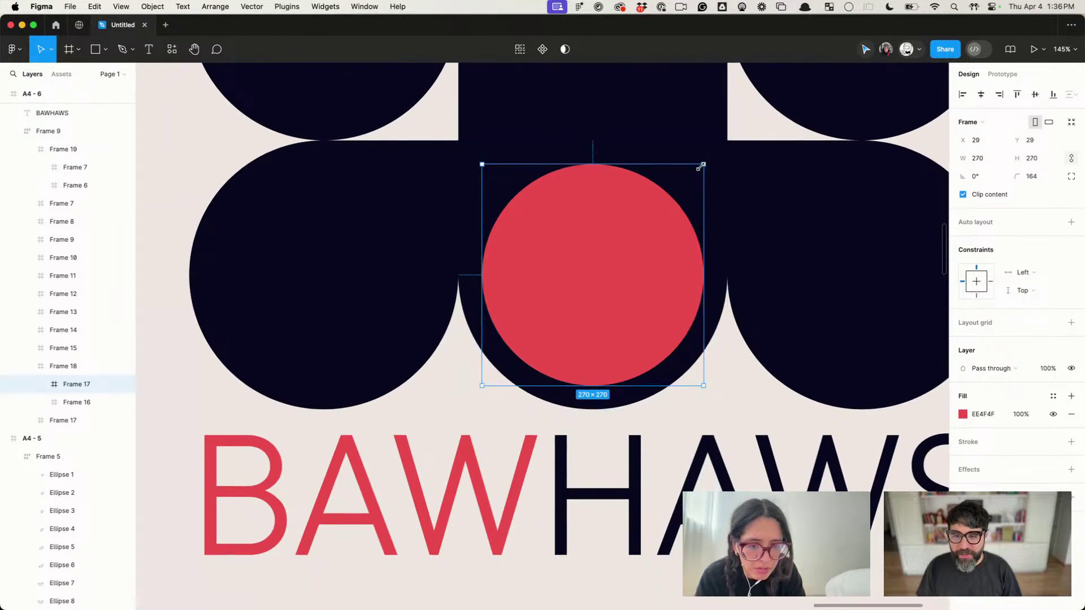
left_click_drag(701, 167, 695, 173)
key("alt")
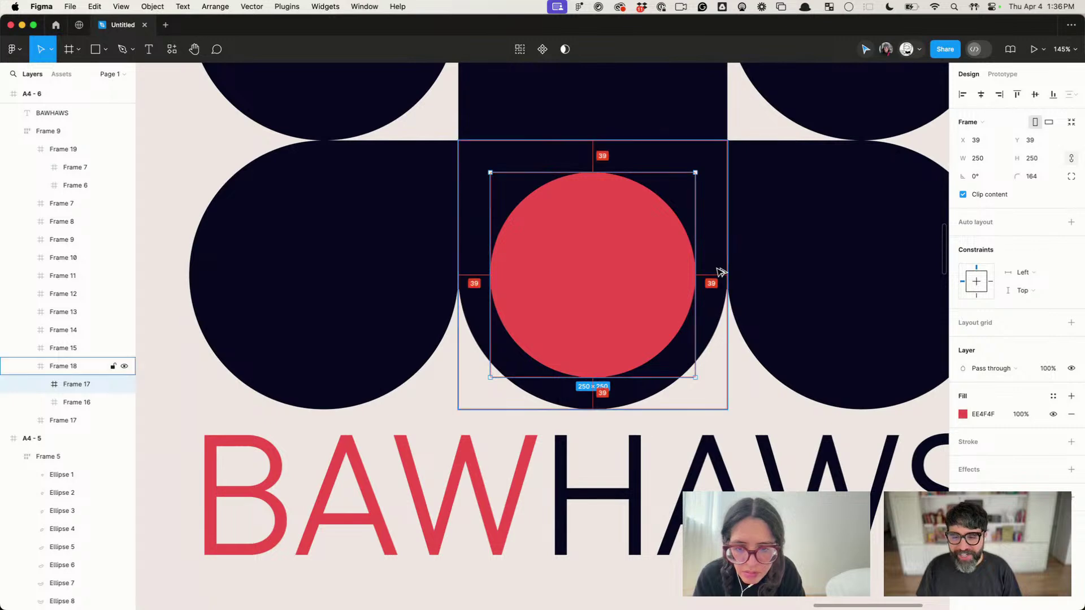
scroll(693, 172, "up", 5)
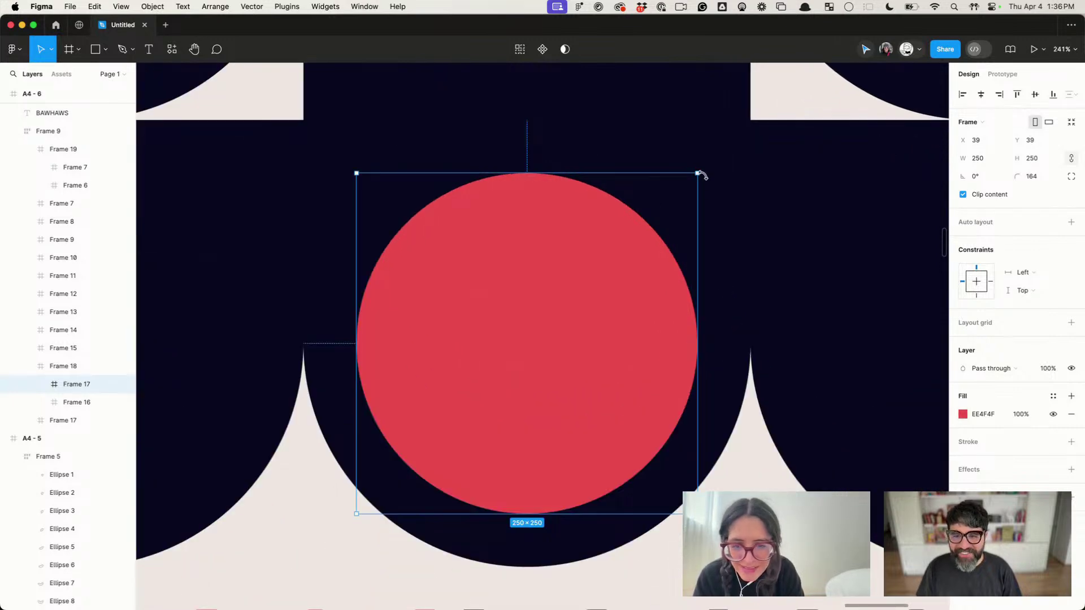
left_click_drag(702, 175, 696, 179)
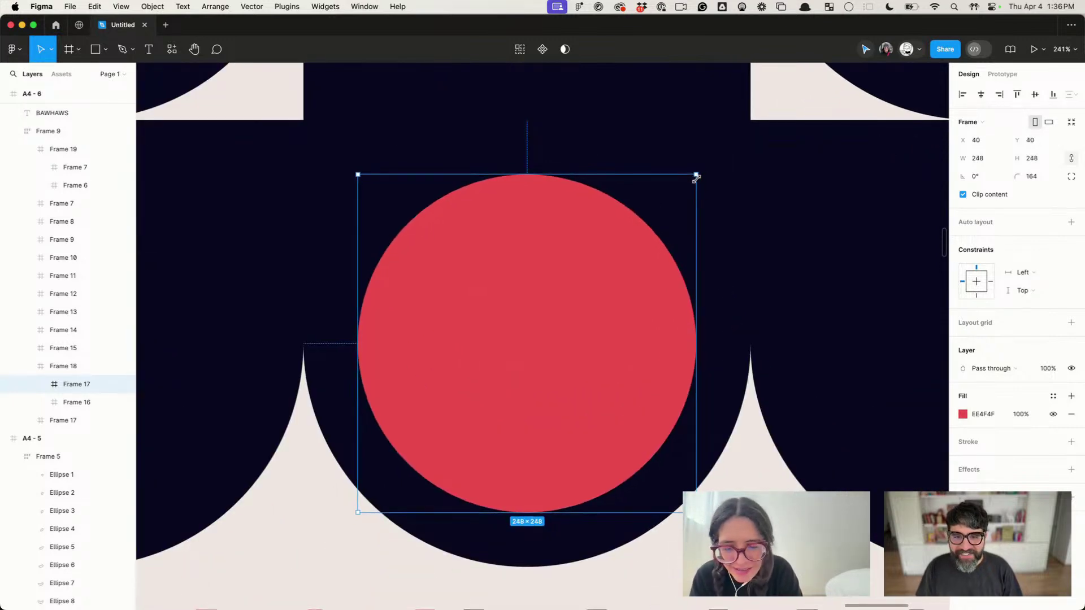
key("alt")
scroll(741, 300, "down", 5)
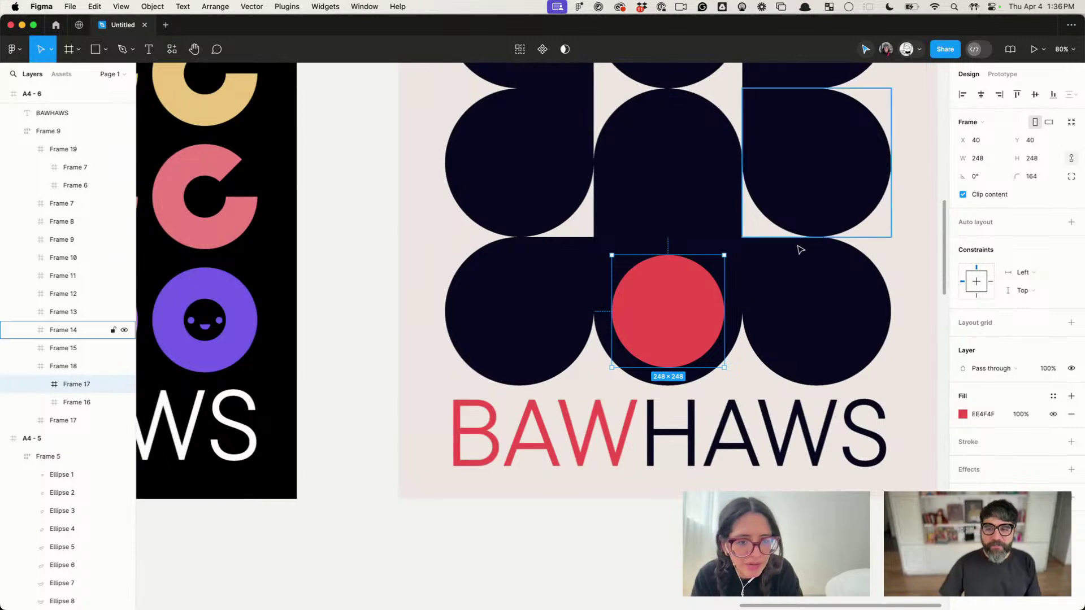
scroll(799, 247, "down", 5)
left_click(927, 176)
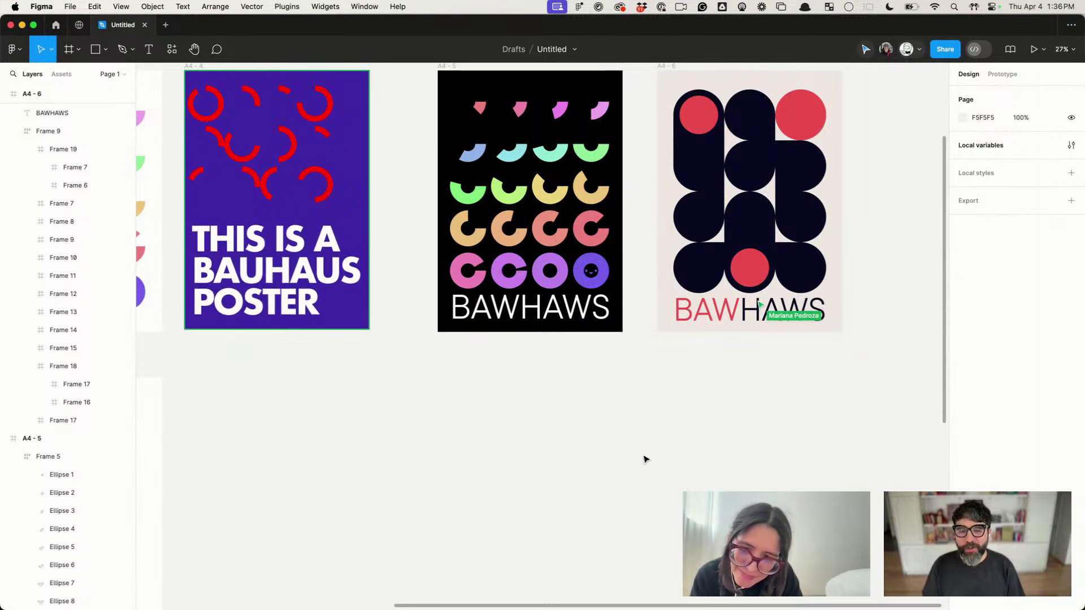
Step: Review the A4 - 6 poster's composition and compare it with the neighbouring posters on the canvas
scroll(645, 459, "up", 5)
scroll(646, 458, "right", 4)
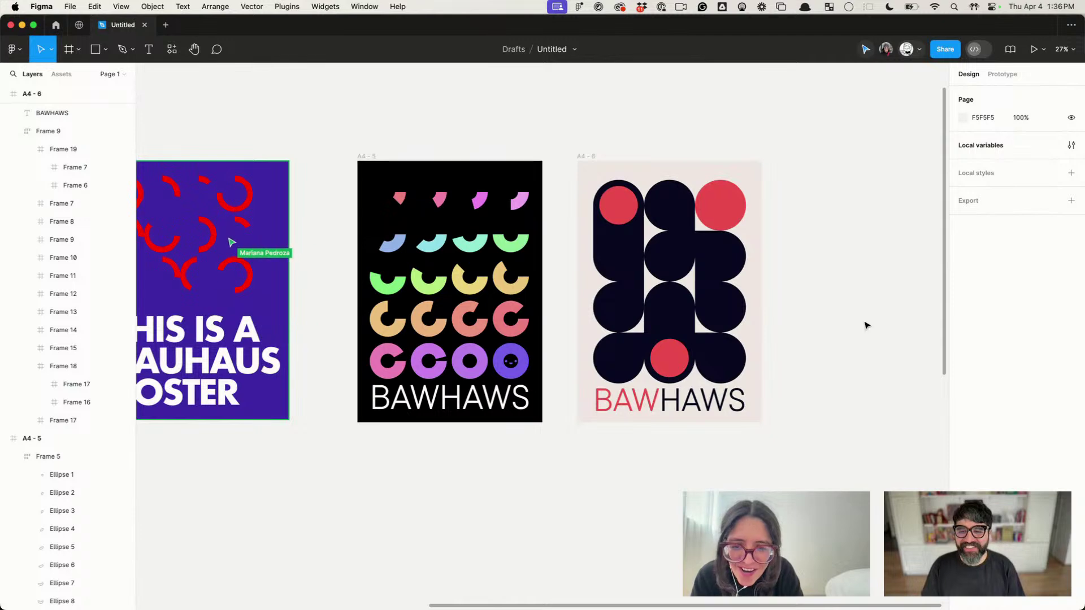
scroll(824, 308, "down", 1)
scroll(720, 394, "up", 5)
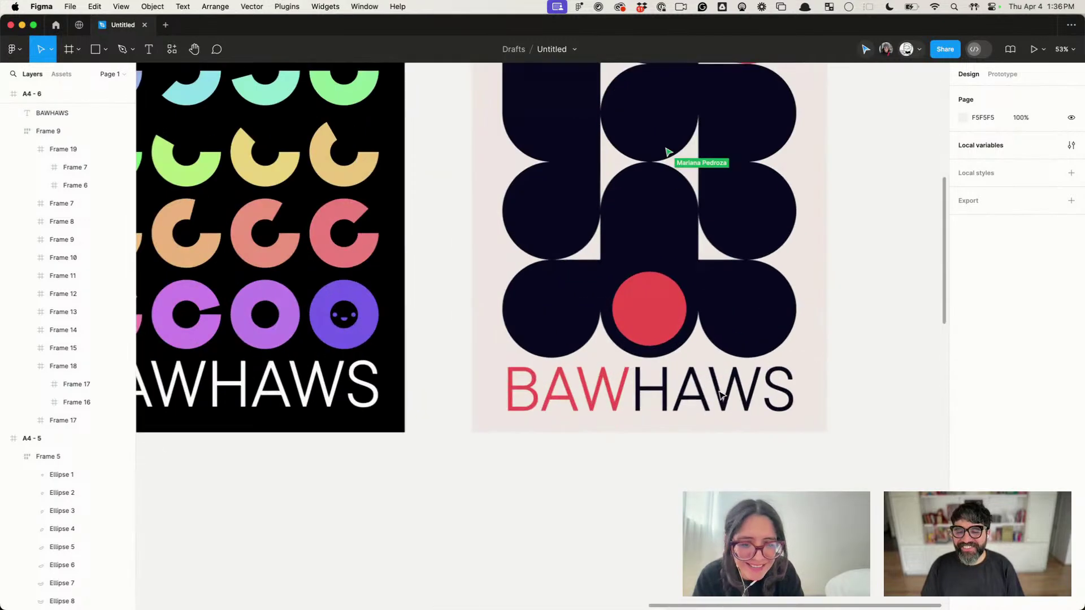
scroll(680, 492, "down", 3)
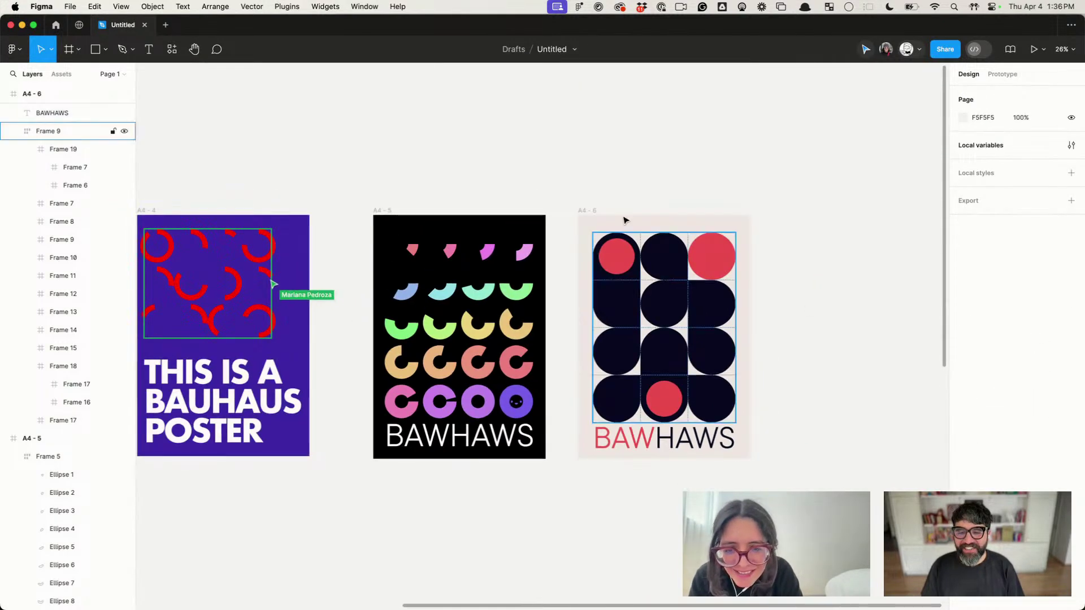
left_click(591, 213)
left_click(591, 213)
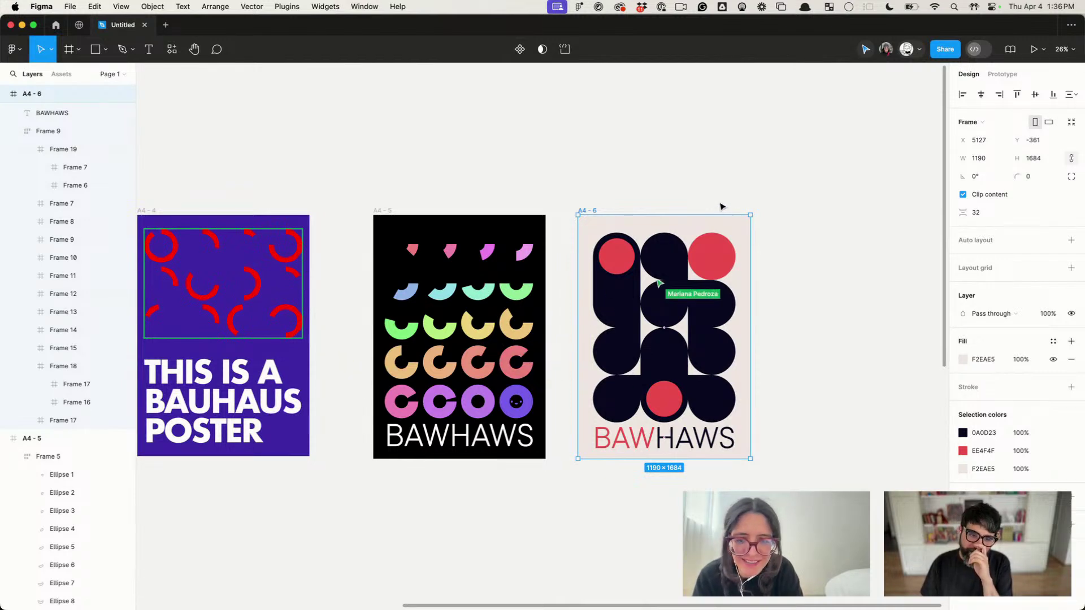
scroll(363, 319, "left", 10)
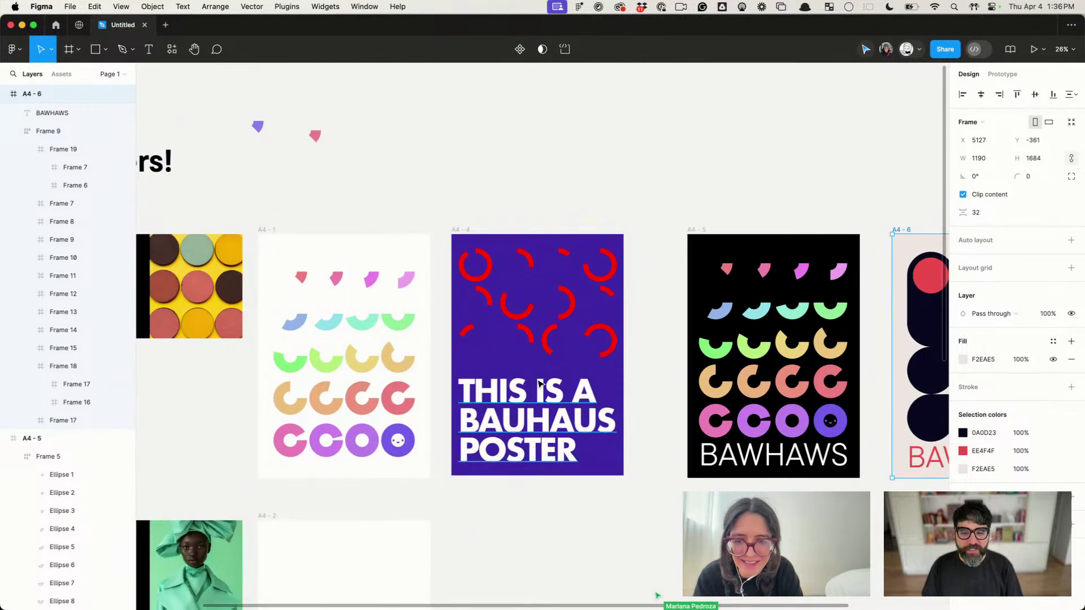
scroll(538, 385, "up", 3)
scroll(598, 388, "down", 8)
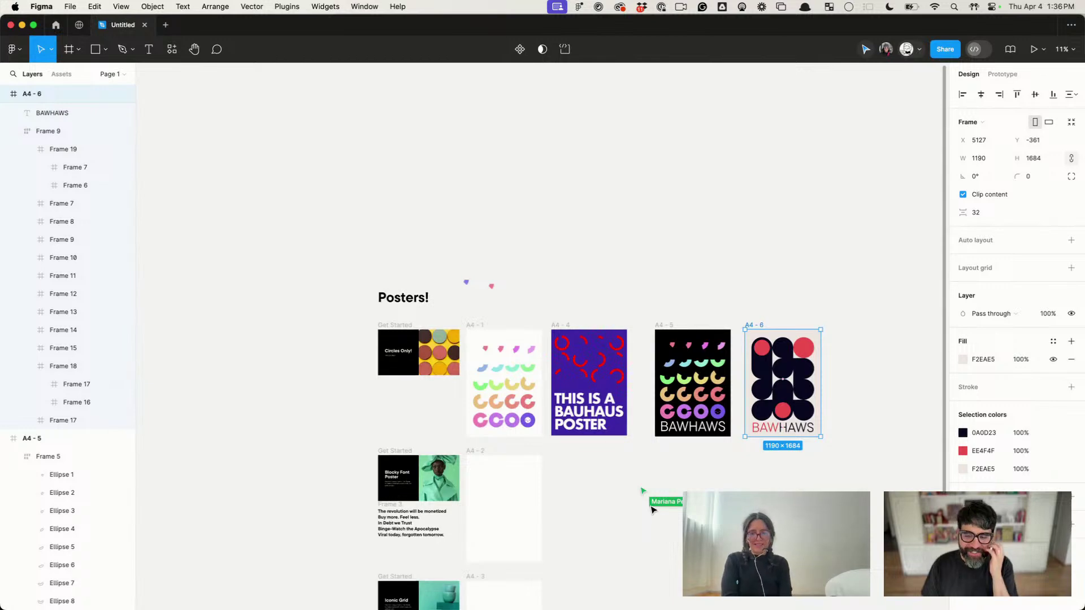
left_click(856, 389)
scroll(858, 388, "up", 5)
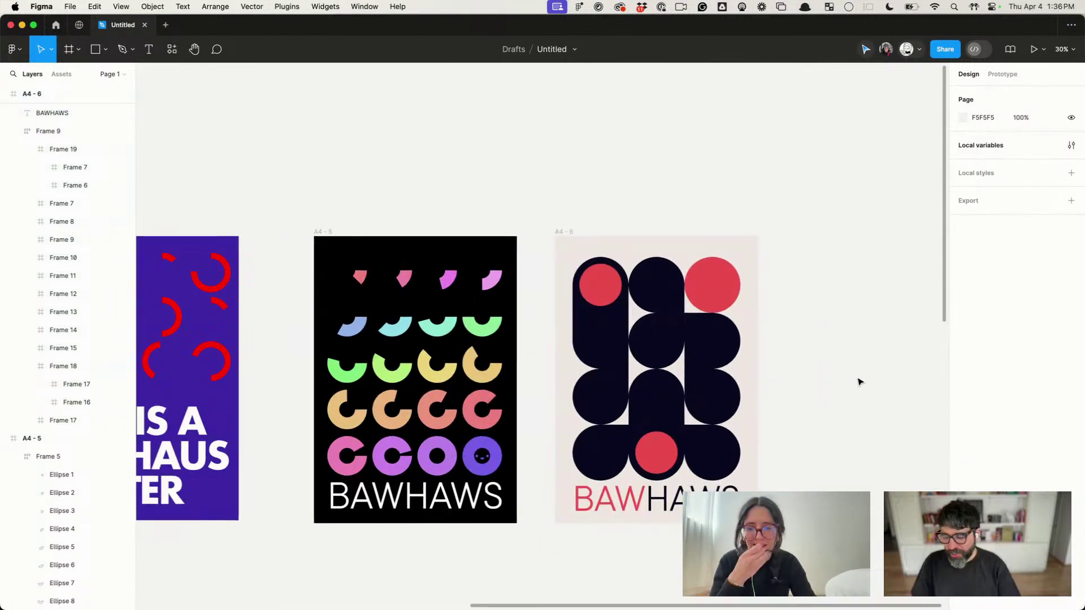
scroll(859, 382, "right", 3)
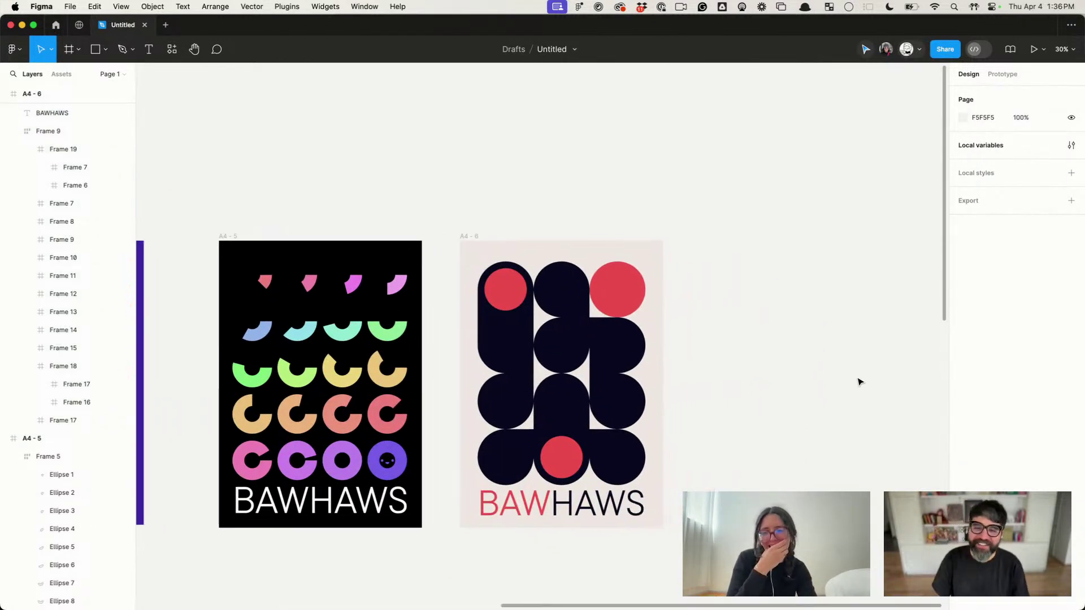
Step: Duplicate the A4 - 6 poster to its right and change the copy's background fill to tan orange DC9562
left_click(473, 242)
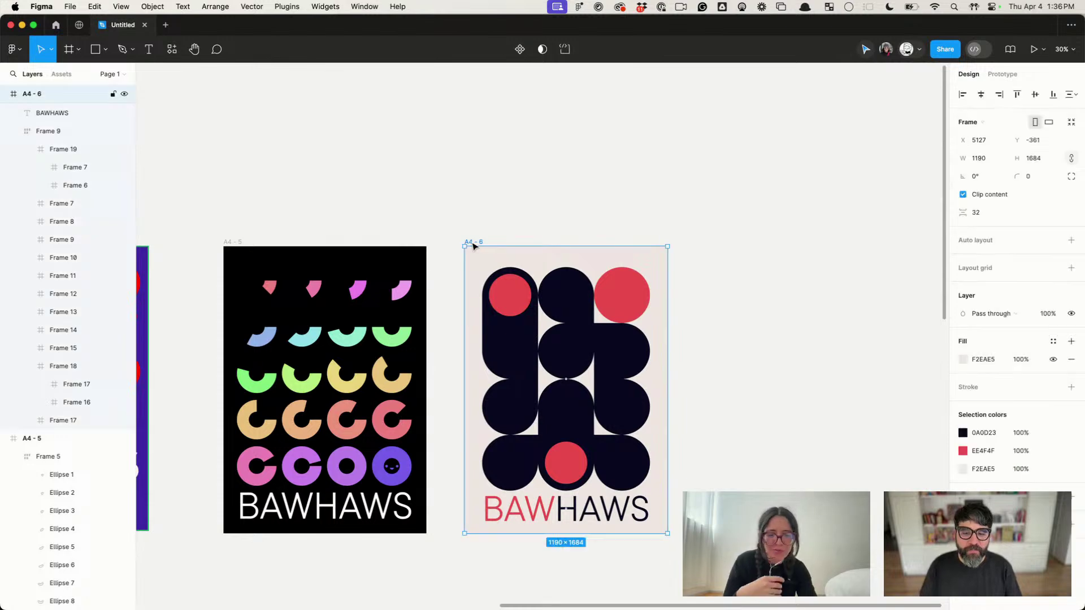
left_click_drag(473, 241, 757, 246)
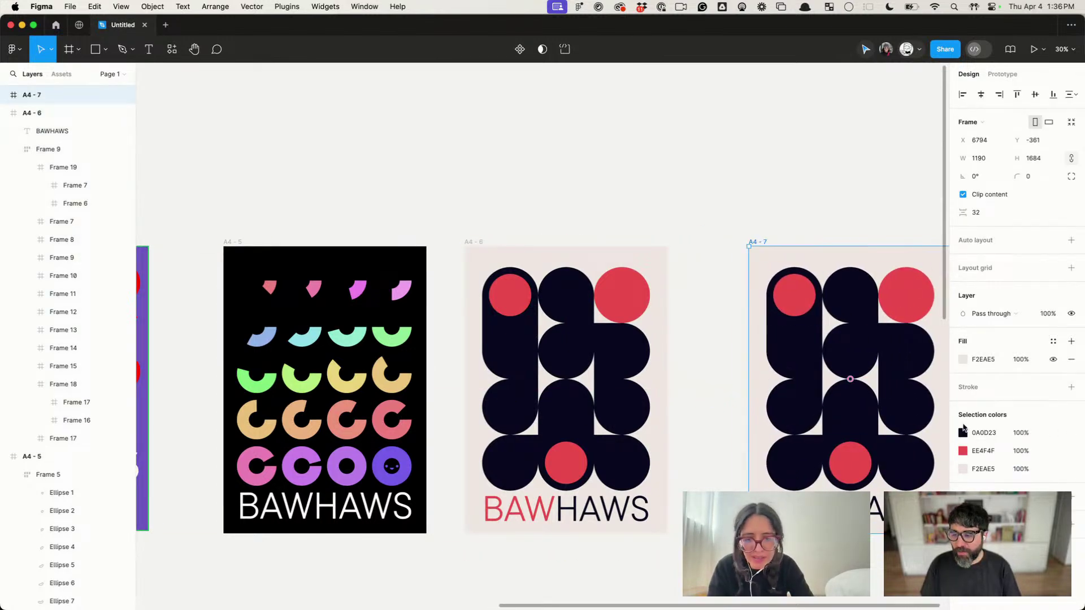
scroll(786, 359, "right", 6)
scroll(787, 359, "down", 1)
left_click(963, 360)
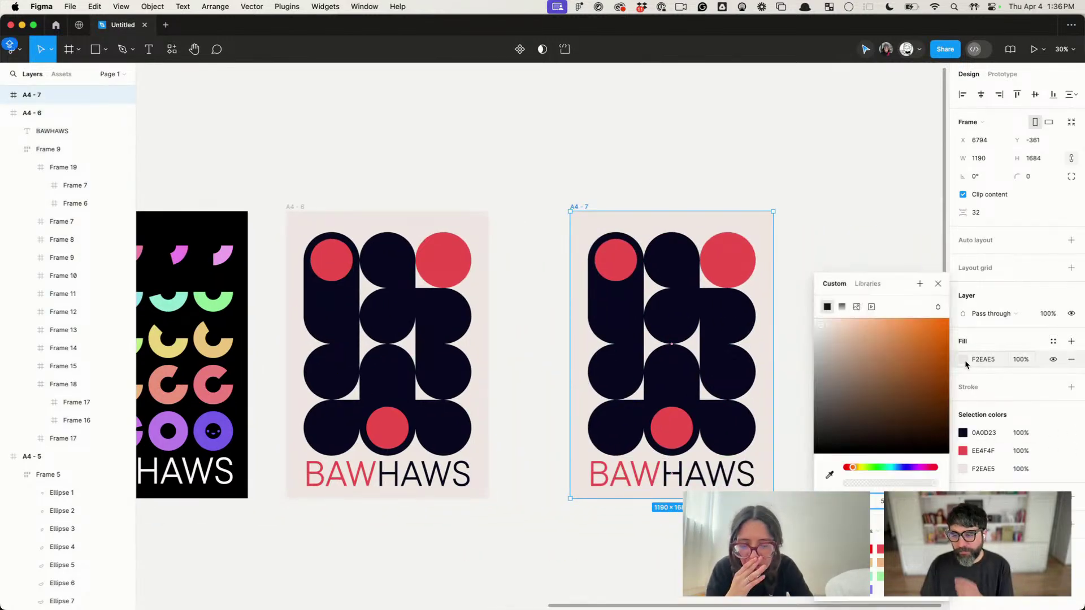
left_click(907, 328)
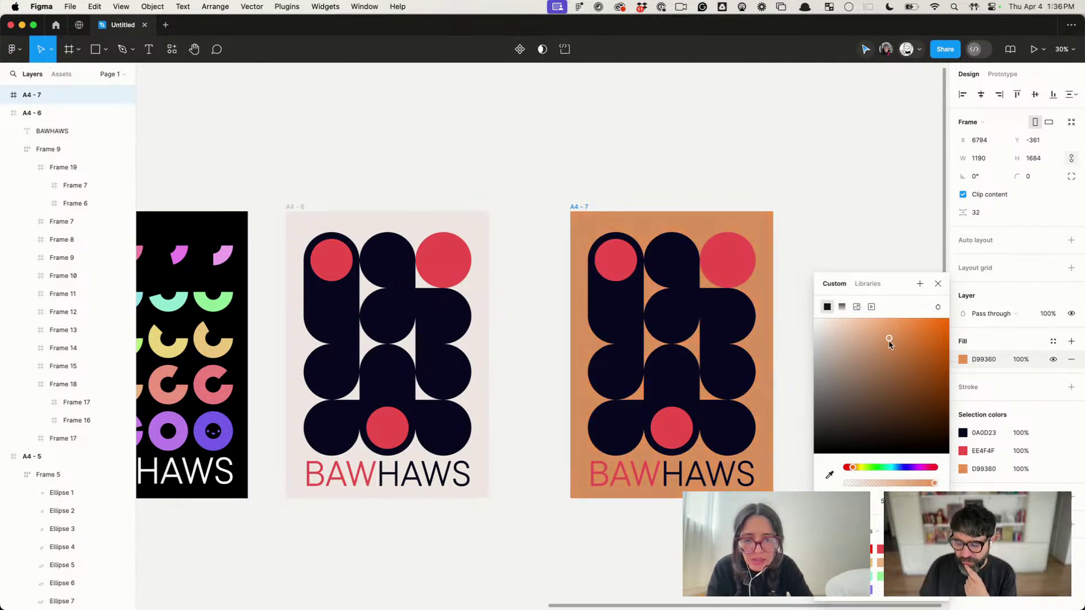
left_click(834, 216)
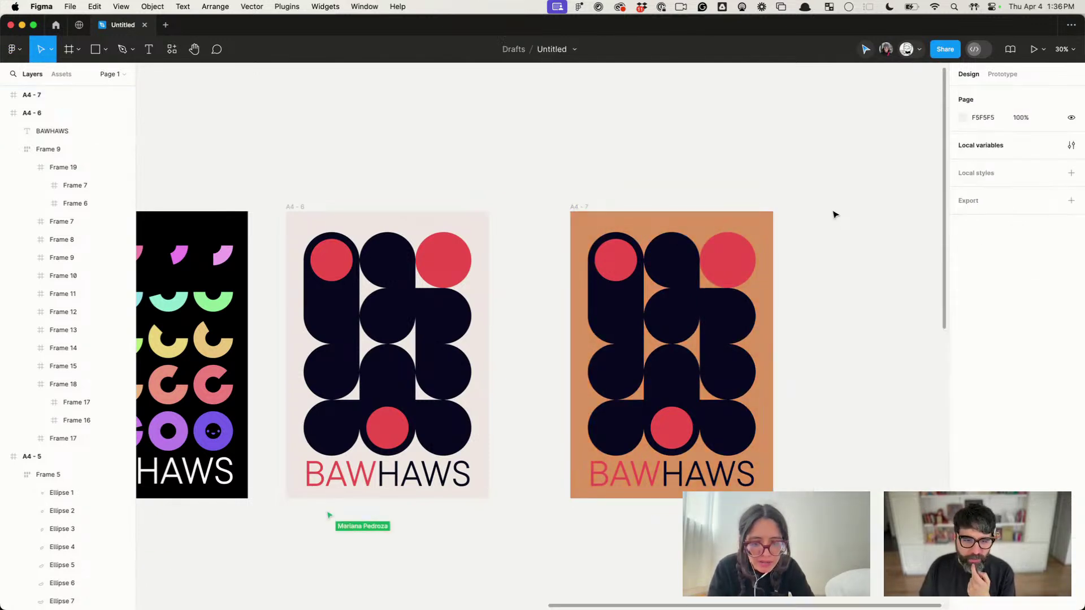
Step: Move the tan poster copy to X 6541, matching the 224 px gap between the preceding two posters
scroll(835, 214, "left", 10)
scroll(835, 215, "down", 1)
scroll(835, 214, "left", 1)
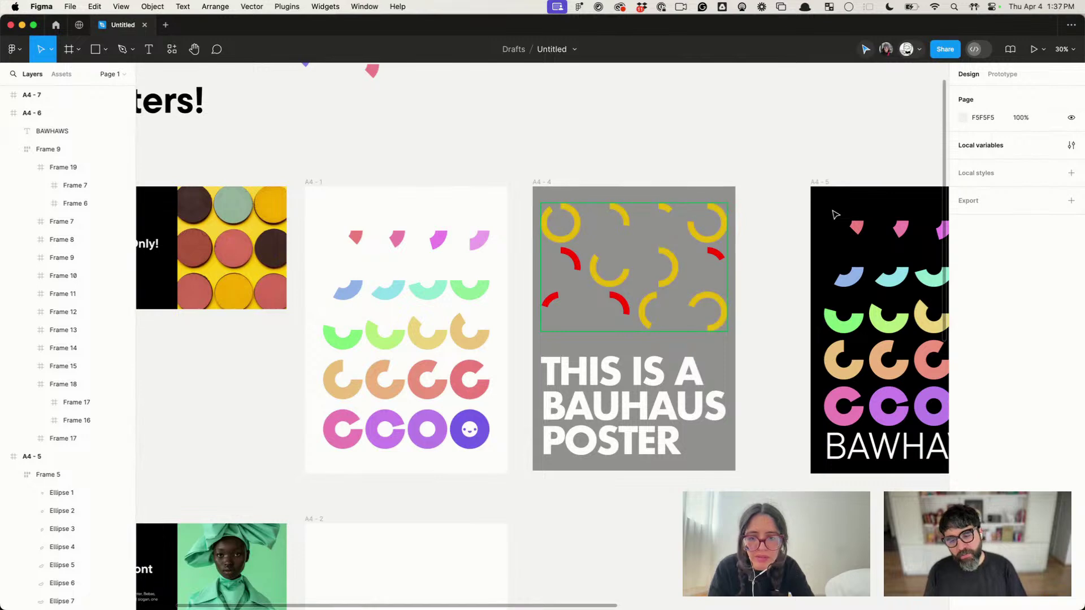
scroll(835, 215, "down", 5)
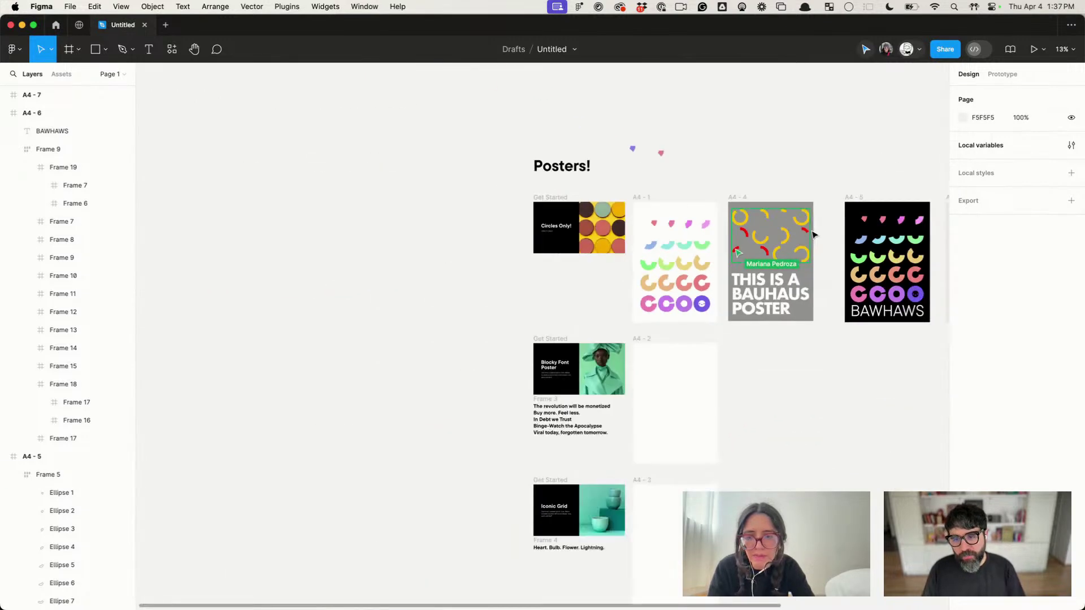
scroll(811, 235, "right", 8)
scroll(811, 235, "left", 3)
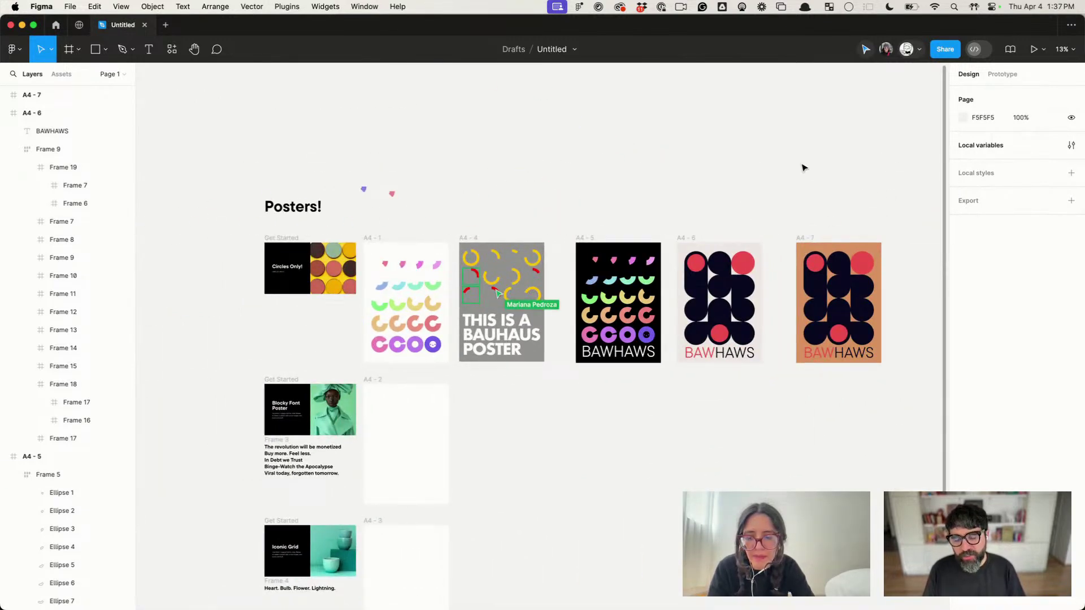
left_click_drag(808, 238, 790, 241)
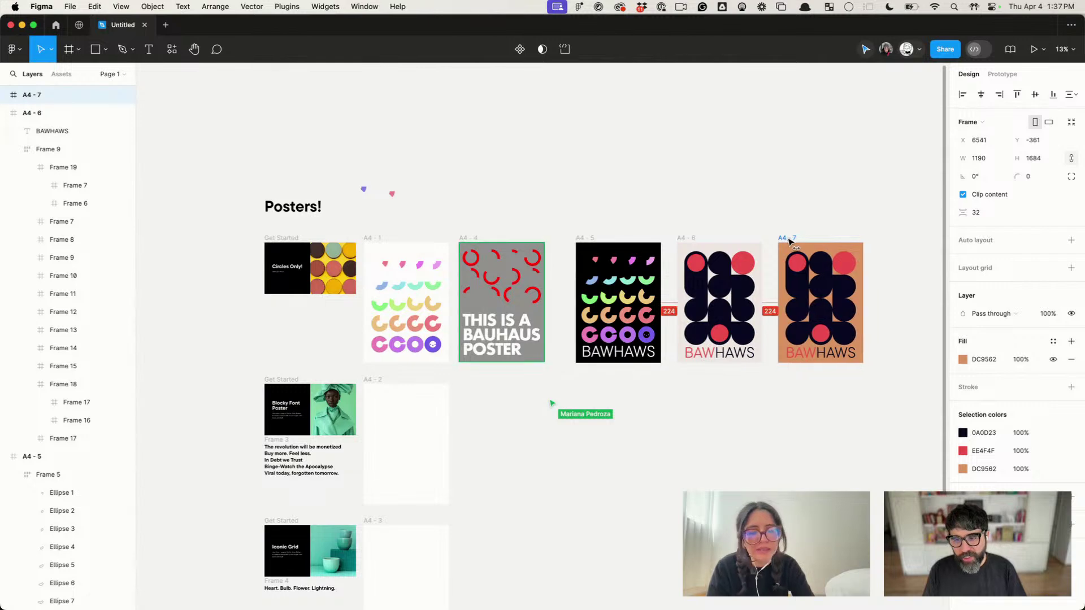
Step: Change the red used across the tan poster's circles and title to blue 4F85EE
scroll(828, 399, "up", 3)
scroll(847, 418, "right", 2)
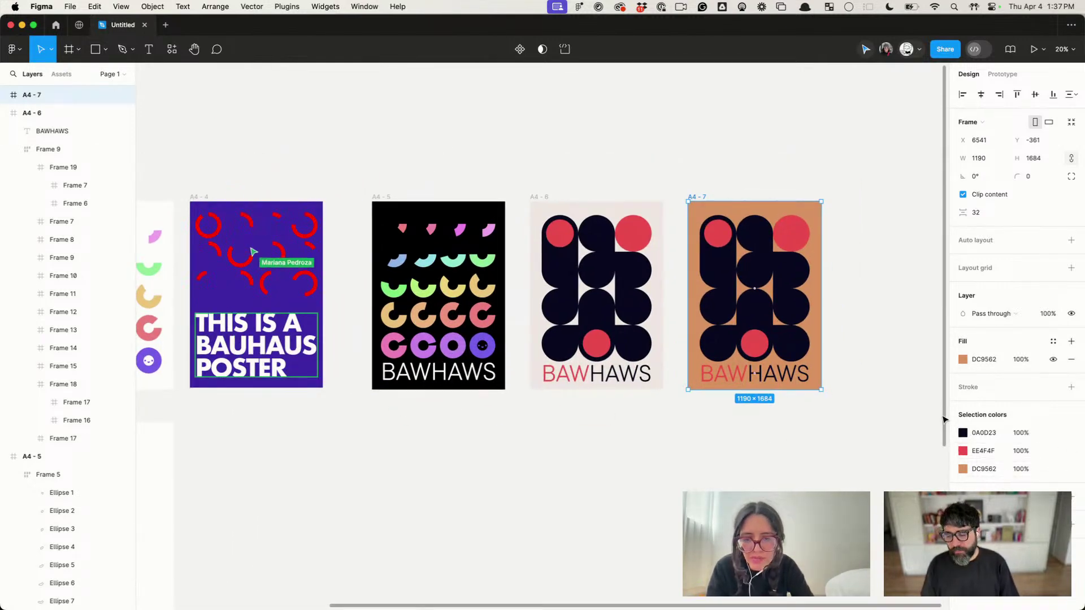
left_click(962, 451)
left_click(900, 468)
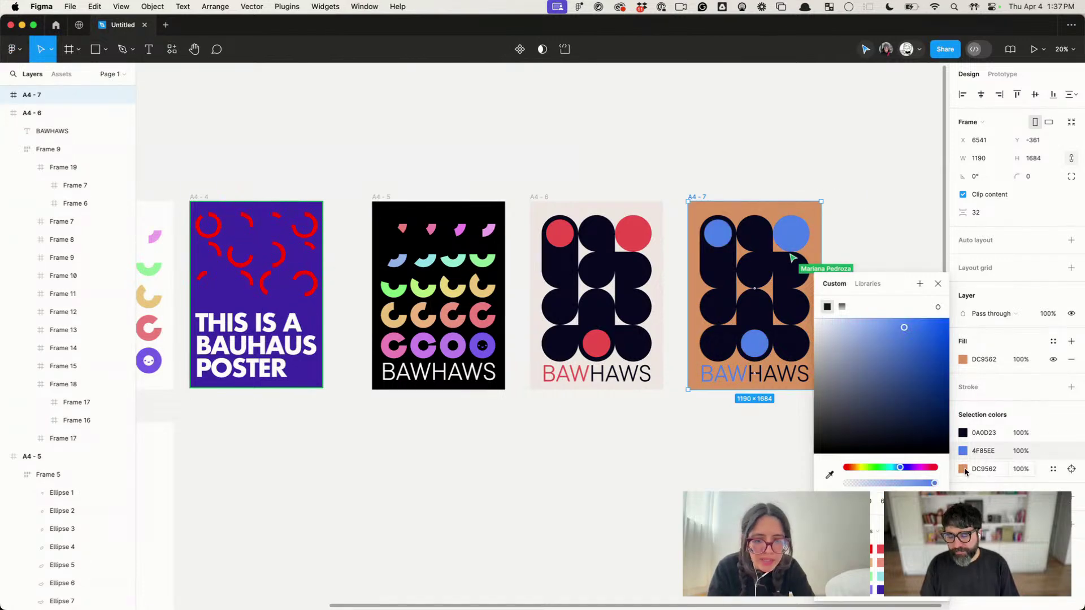
Step: Shift the A4 - 7 poster's blue accents to 4F5FEE and its background fill to terracotta D77059
scroll(888, 399, "up", 5)
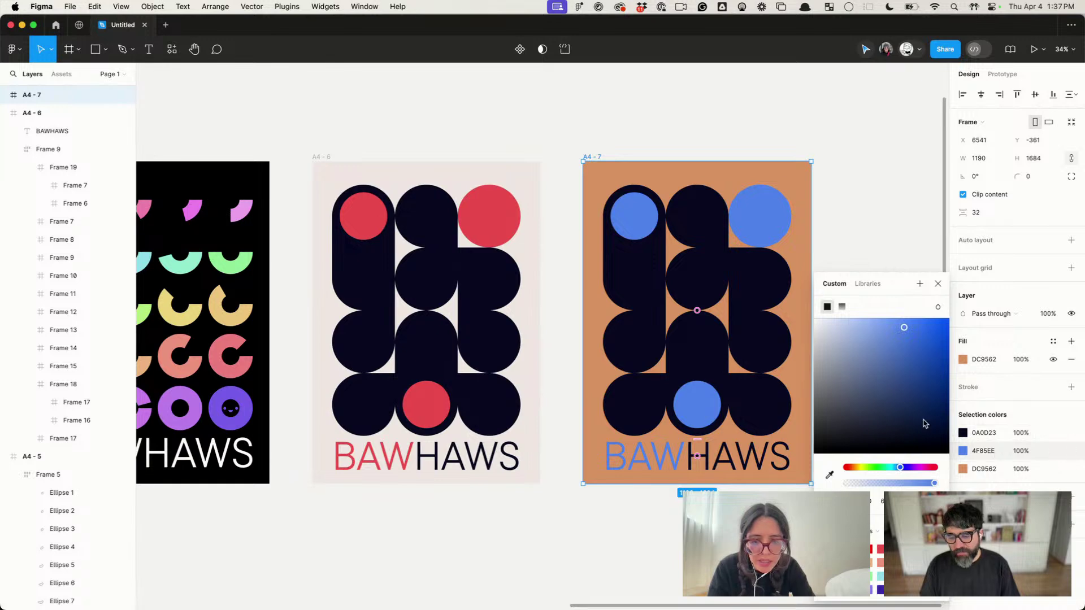
left_click(907, 468)
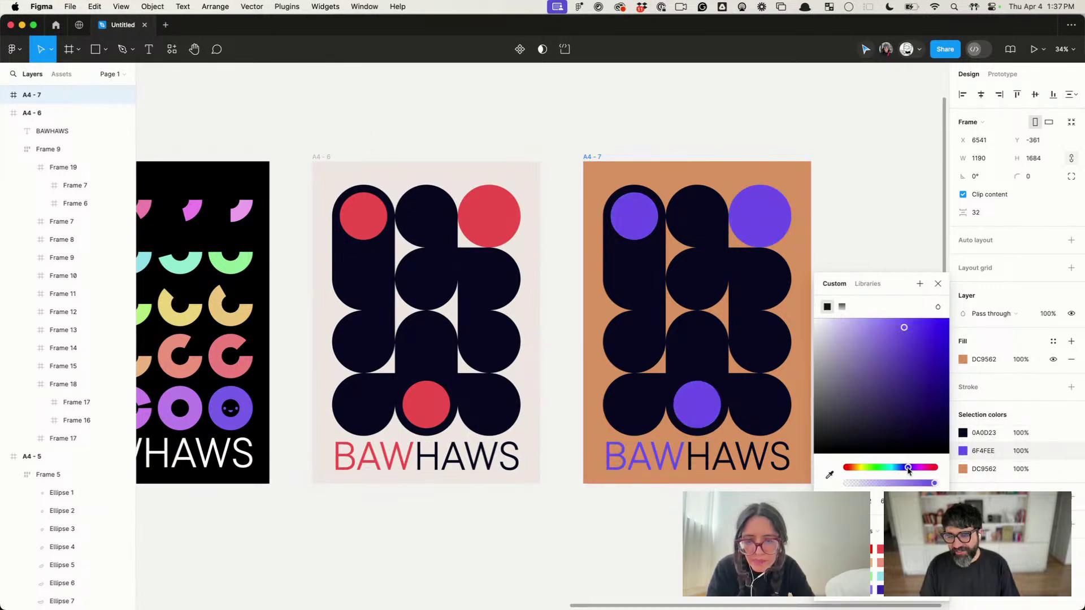
left_click(964, 470)
left_click(850, 468)
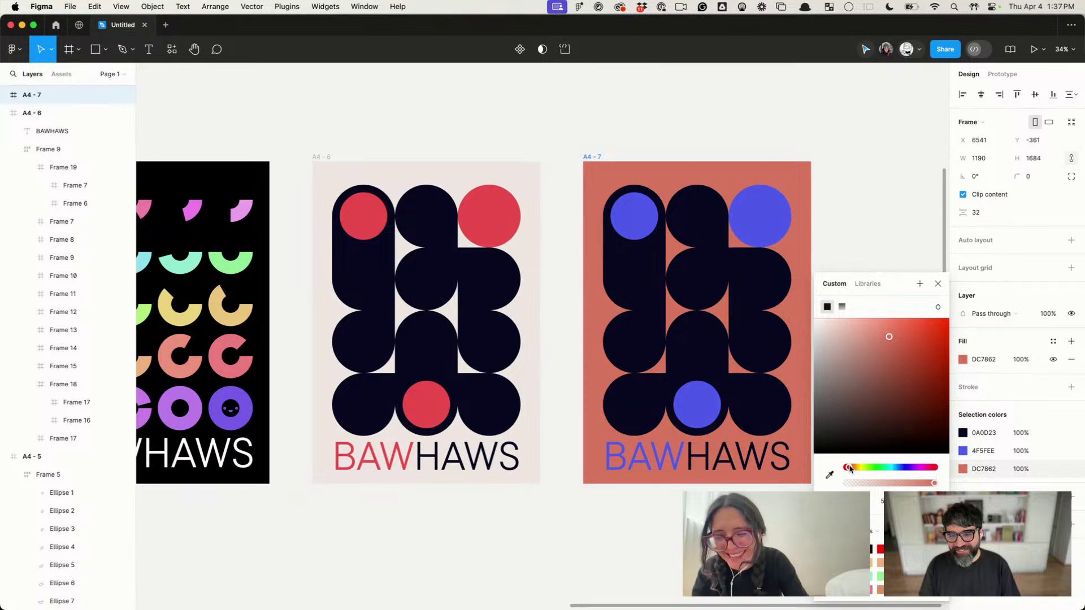
left_click(919, 328)
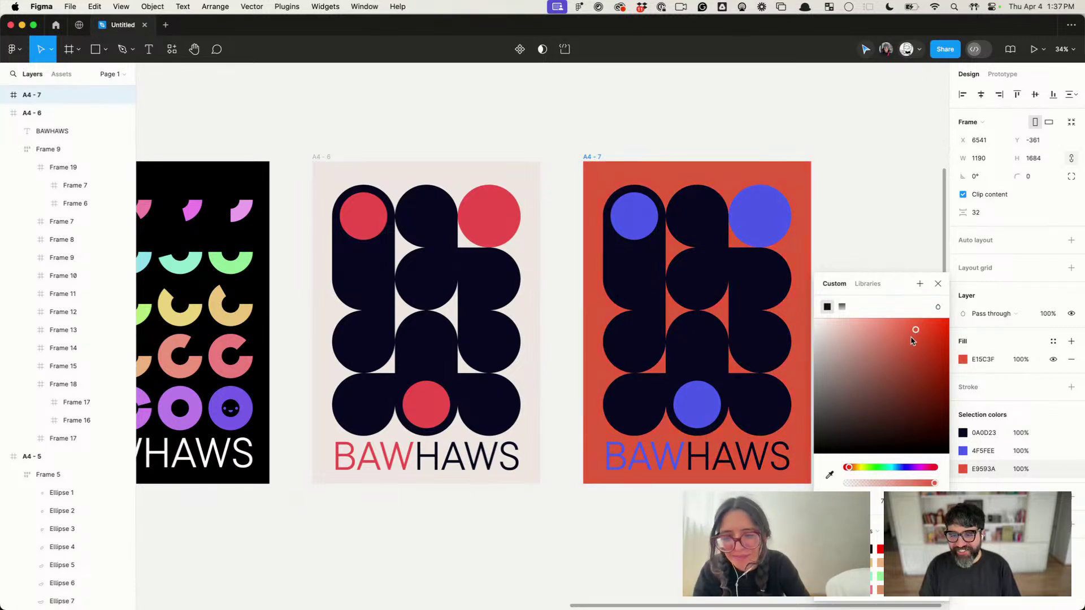
left_click_drag(911, 341, 894, 347)
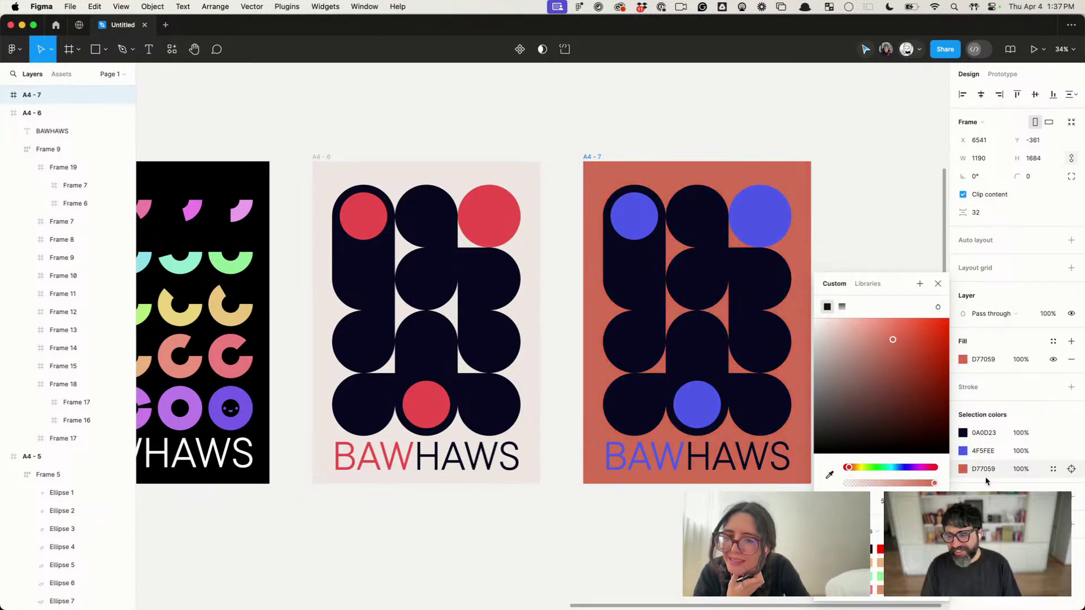
Step: Recolour the navy shapes and HAWS letters on the A4 - 7 poster to a pale mauve pink
left_click(963, 432)
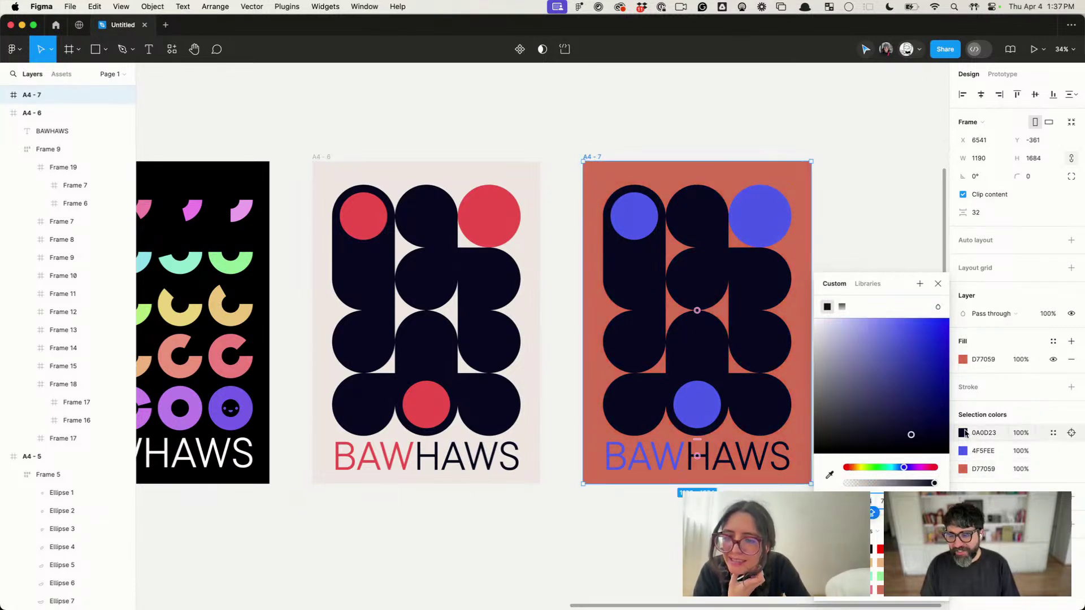
left_click(924, 467)
left_click_drag(910, 435, 897, 418)
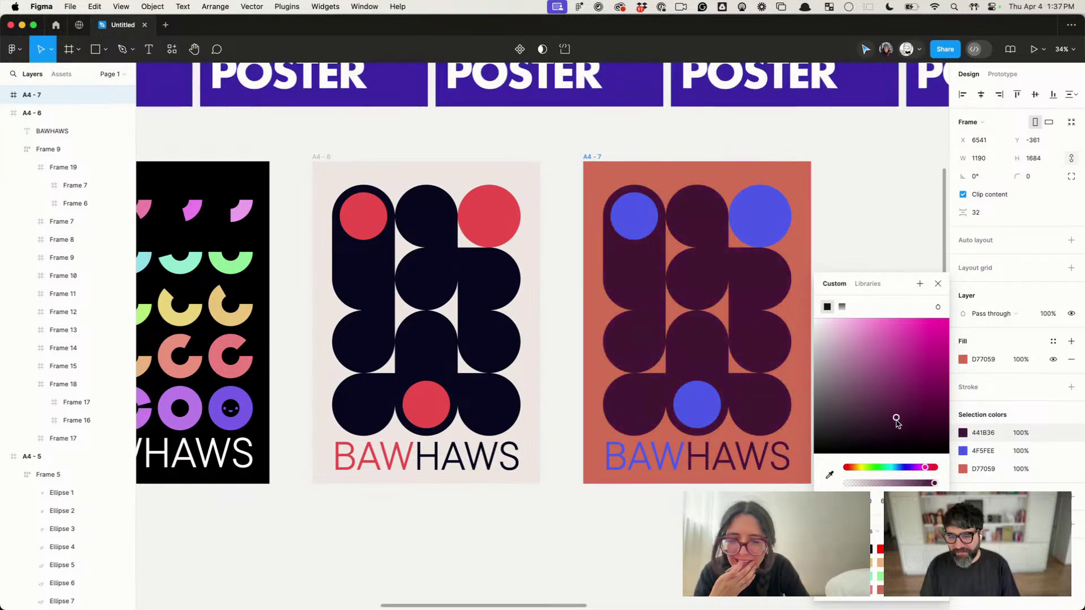
left_click(846, 346)
left_click_drag(846, 351, 836, 348)
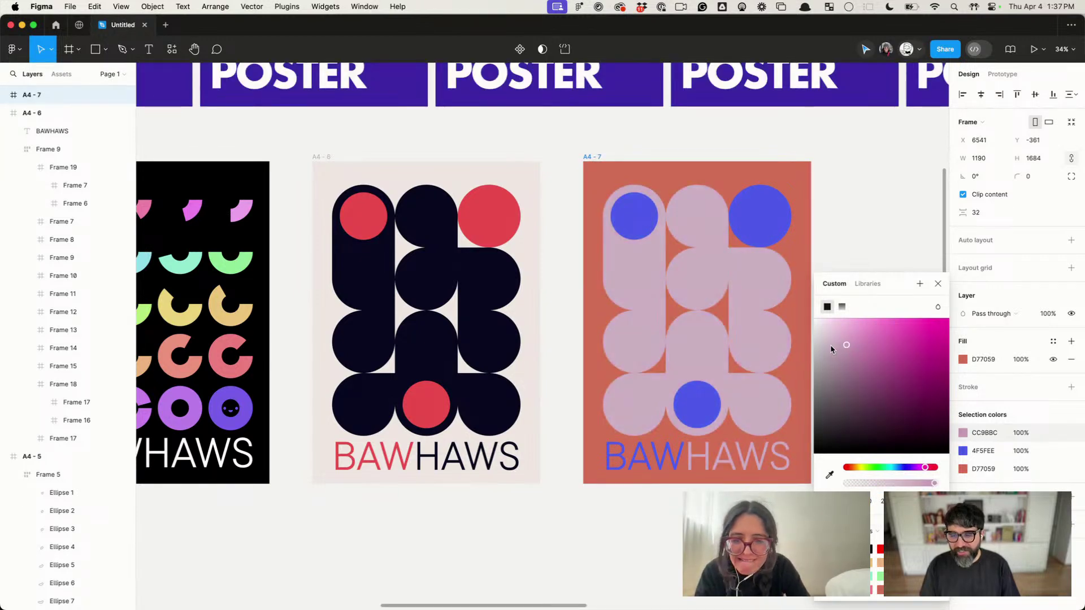
left_click(882, 243)
Step: Delete the circle grid and the BAWHAWS title from the A4 - 7 poster, leaving only its background
scroll(823, 266, "right", 5)
scroll(824, 266, "up", 2)
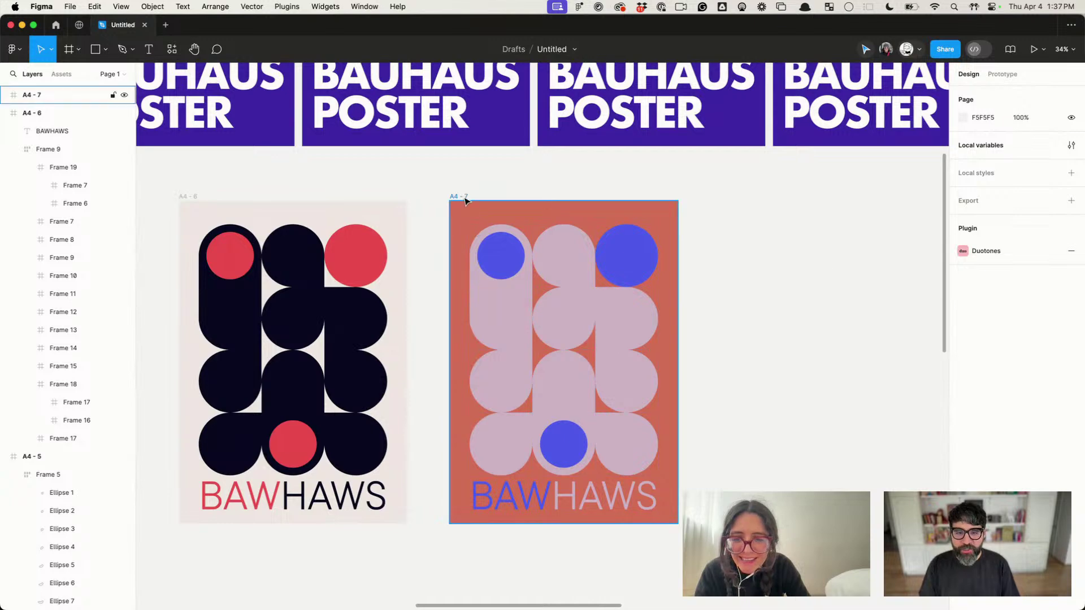
left_click(613, 327)
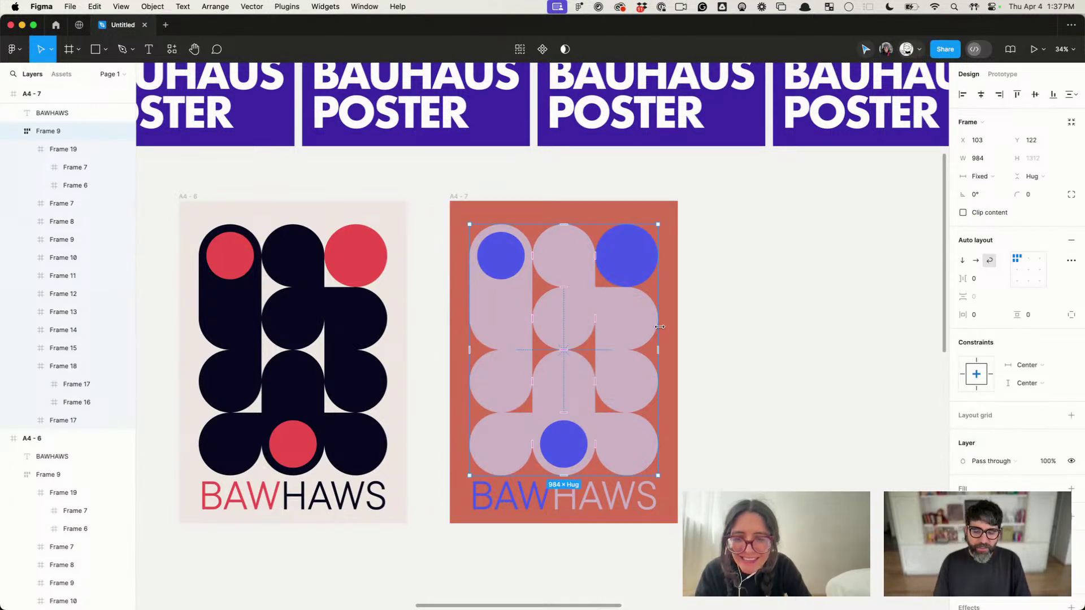
key("Delete")
left_click(608, 505)
key("Delete")
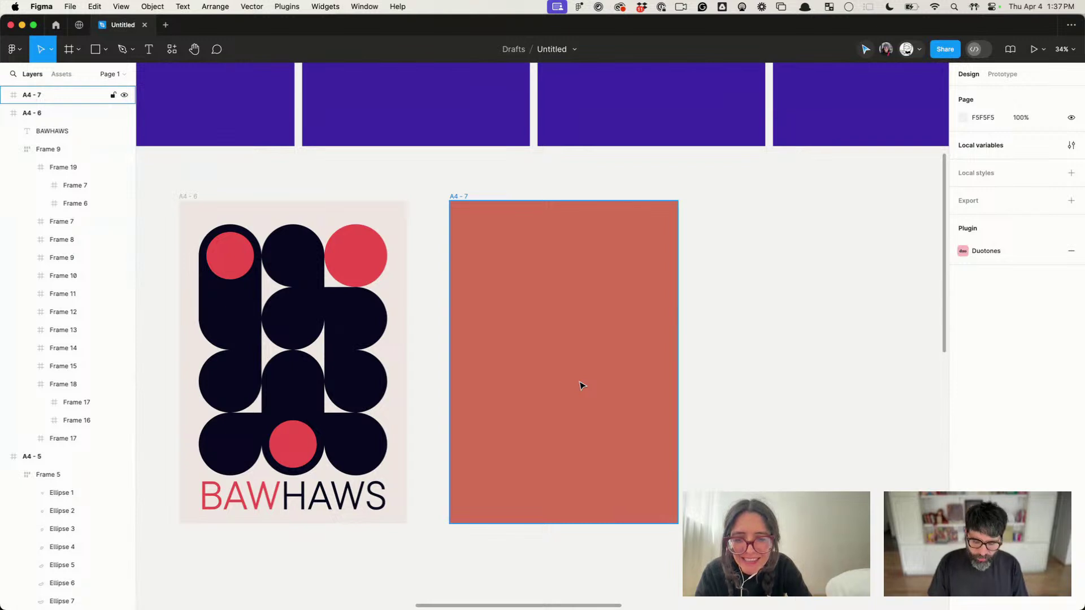
Step: Draw a 580 × 580 circle centred near the top of A4 - 7 and stack two touching copies beneath it
key("o")
left_click_drag(563, 271, 620, 328)
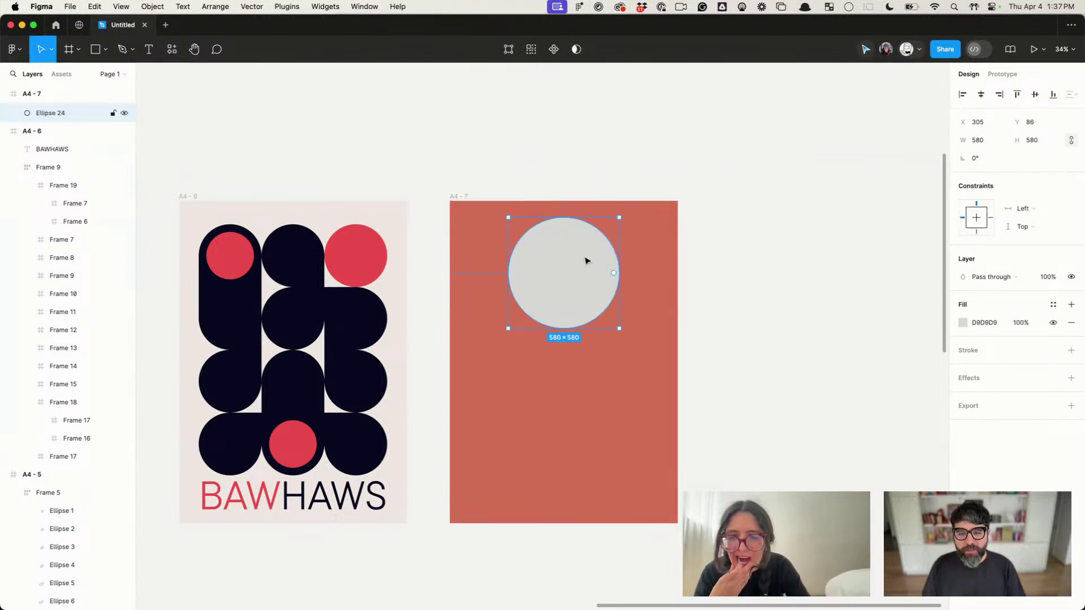
left_click_drag(586, 260, 585, 371)
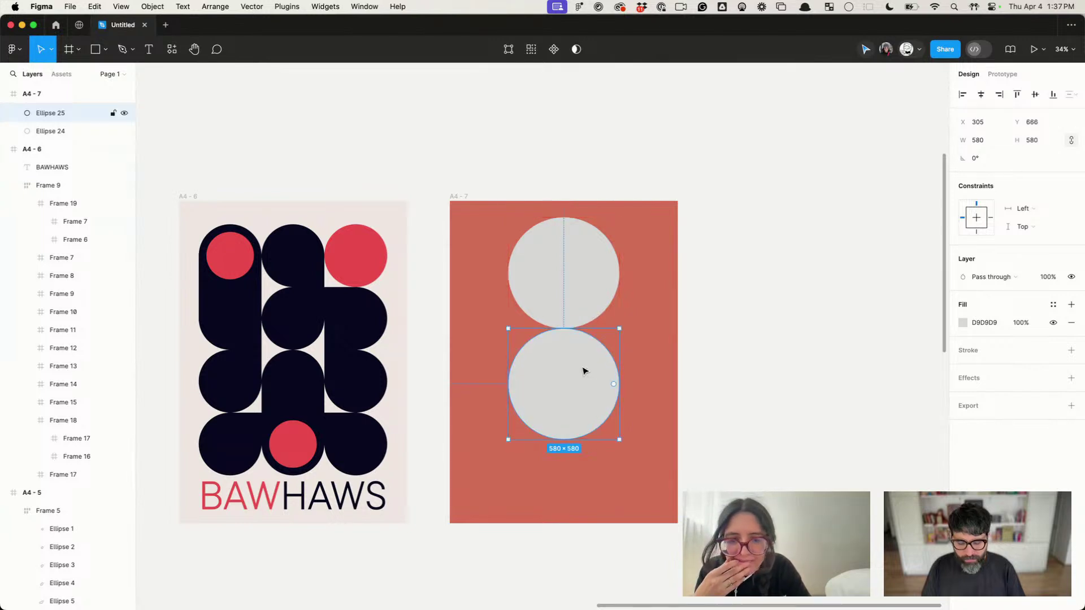
key("super+d")
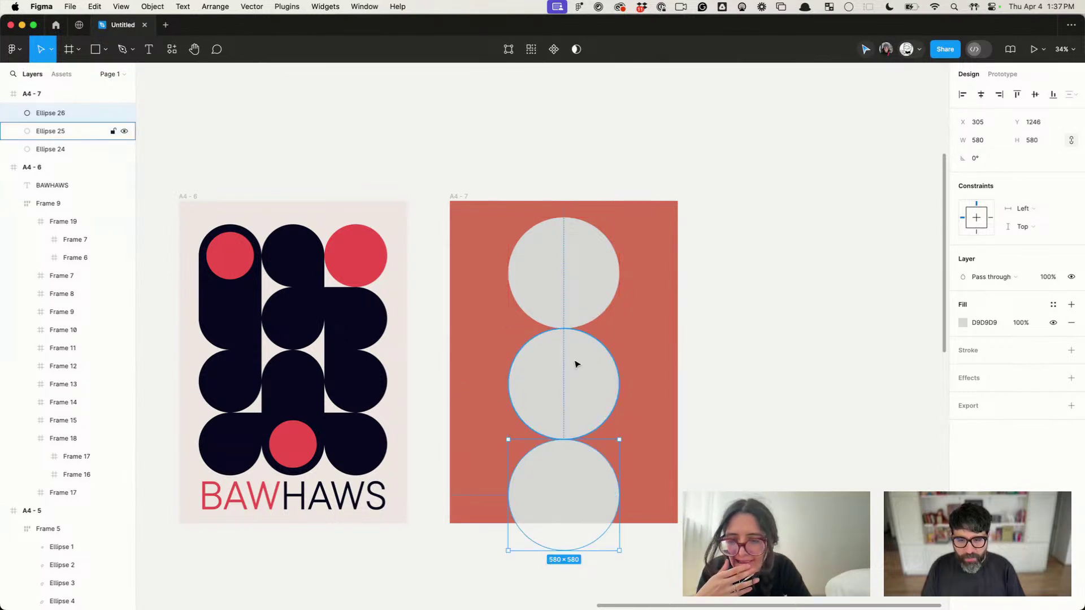
Step: Scale the three circles together to 444 × 444 each, group them and centre the group vertically in the poster
left_click(574, 364, "shift")
left_click(603, 255, "shift")
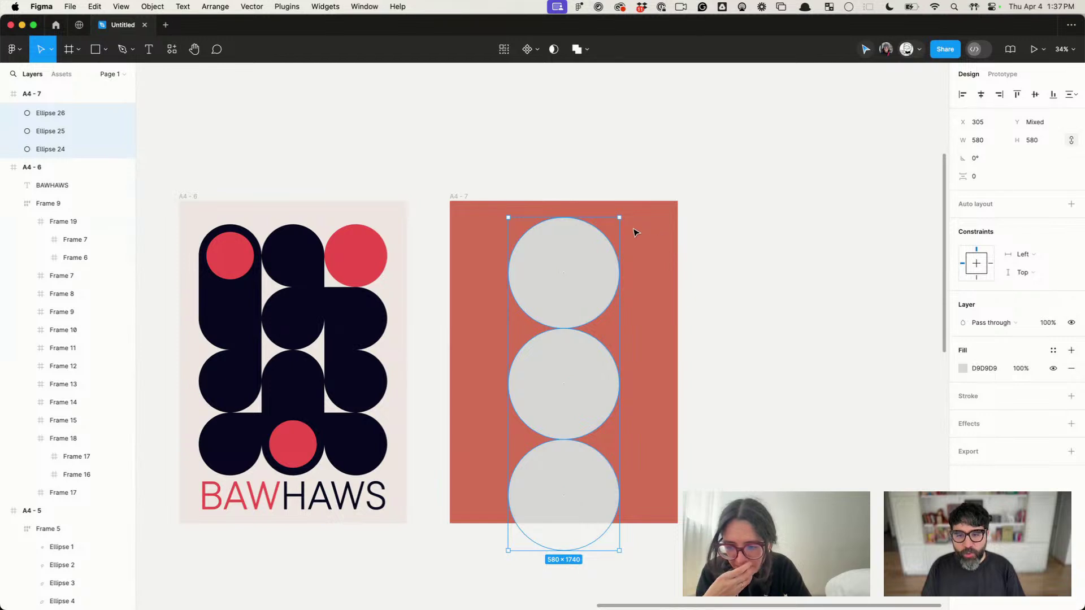
left_click_drag(620, 217, 606, 257)
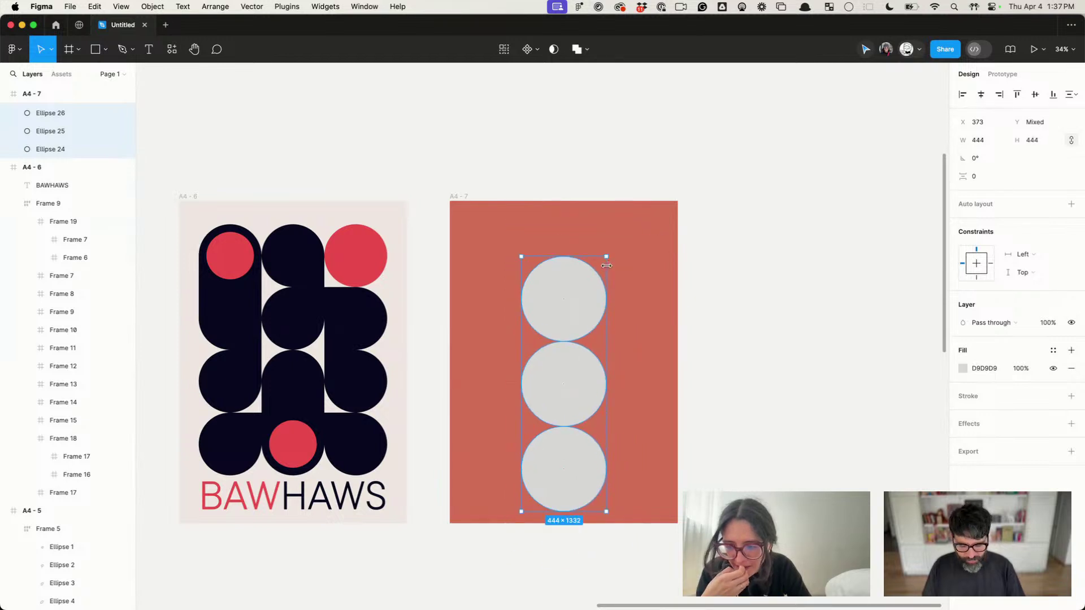
key("super+g")
left_click(1034, 94)
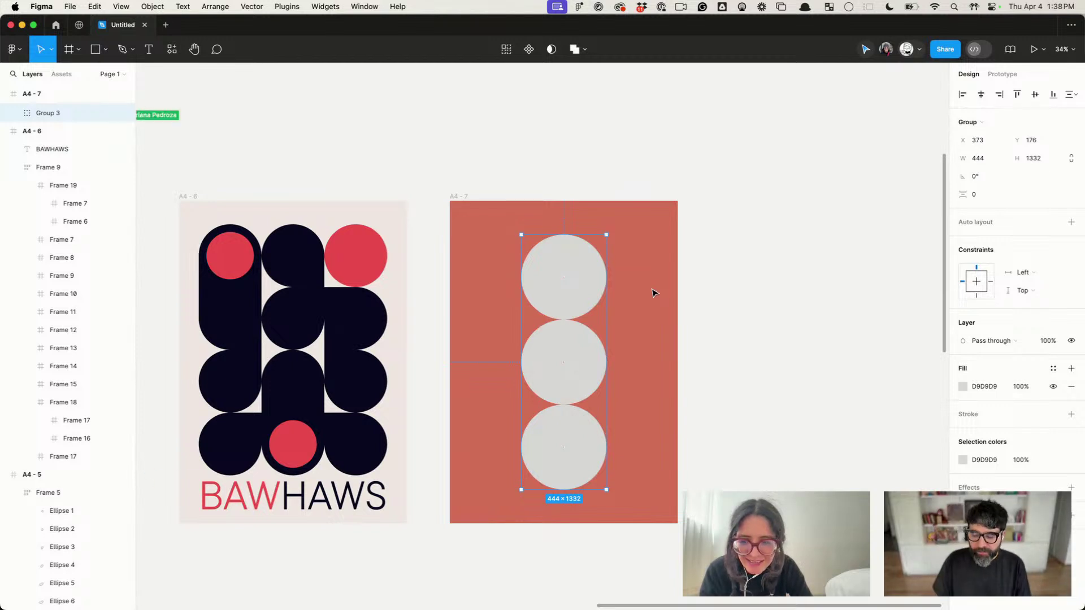
left_click(822, 356)
Step: Cut the middle circle to its lower half, enlarge it and place its flat edge against the top circle
left_click(557, 361, "super")
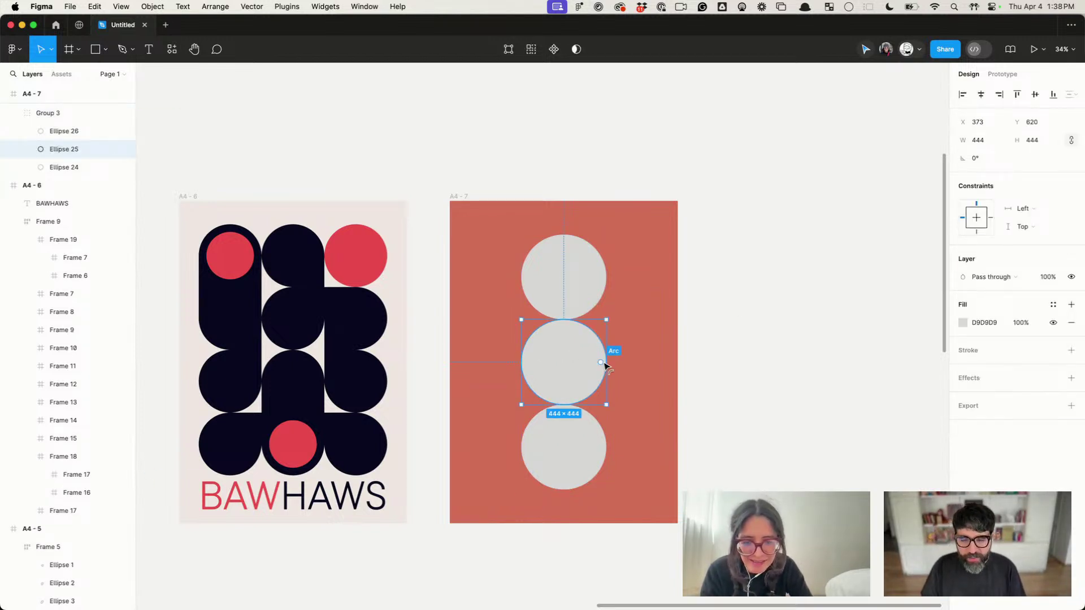
left_click_drag(601, 362, 517, 365)
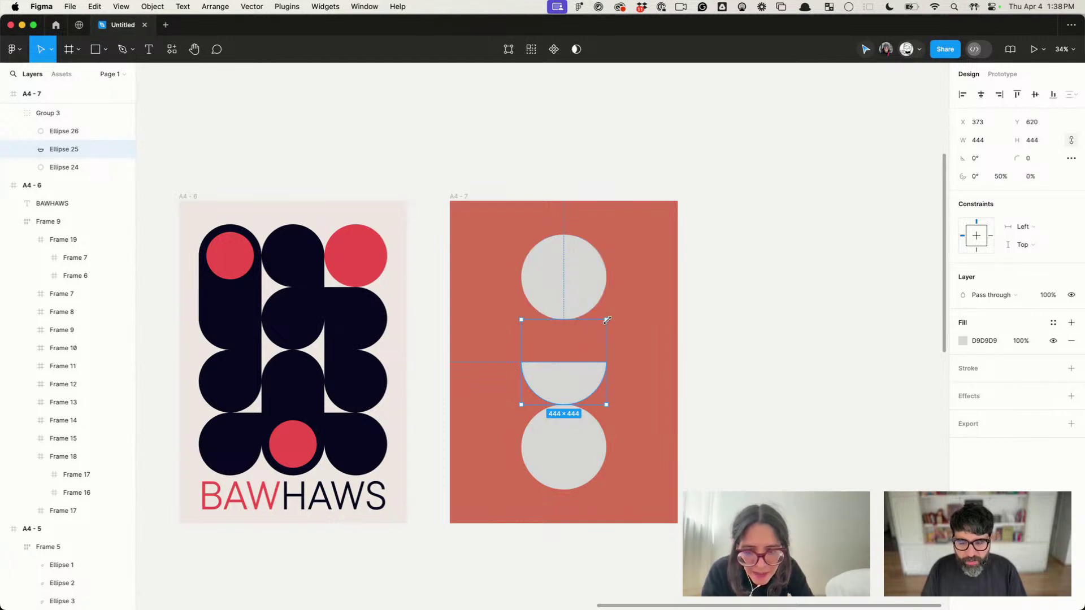
left_click_drag(606, 321, 629, 297)
left_click_drag(612, 398, 613, 358)
Step: Move the bottom circle up against the bowl shape, cut it to its upper half and scale it to 350 × 350
left_click(586, 431)
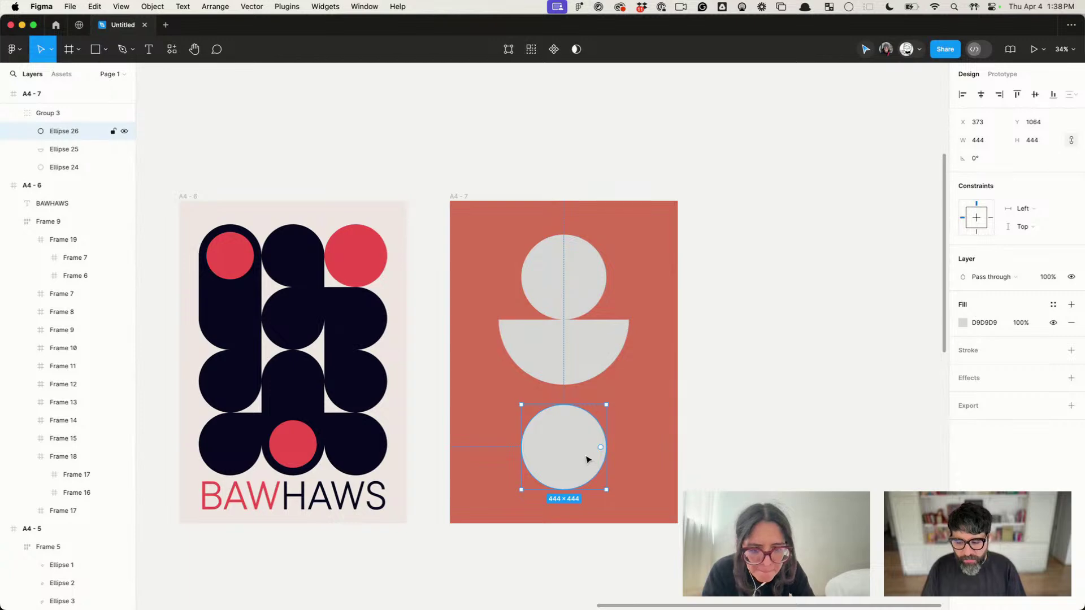
left_click_drag(585, 450, 588, 431)
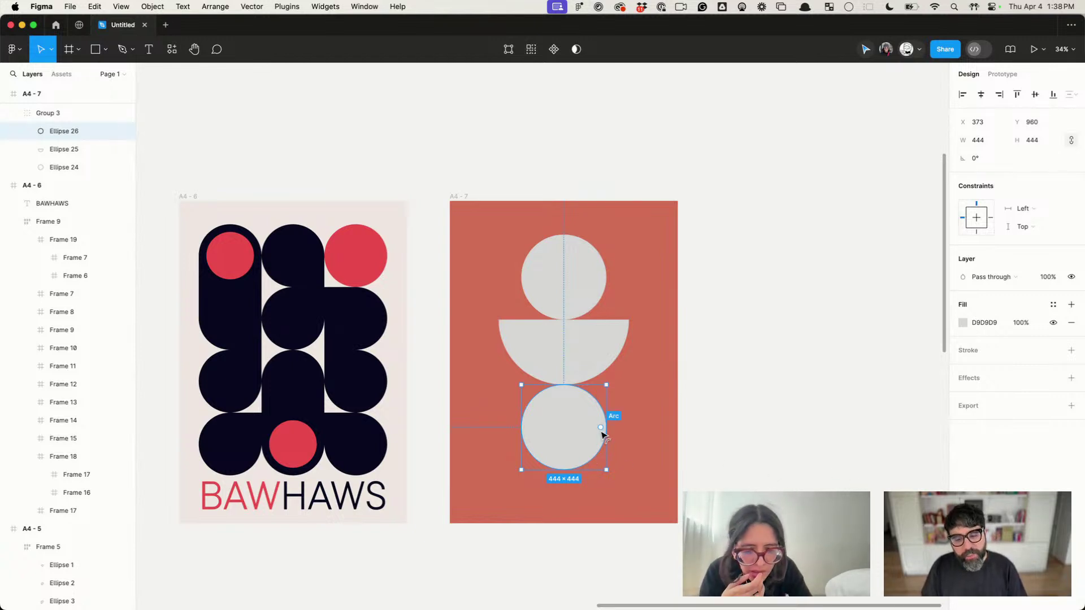
left_click_drag(601, 430, 505, 430)
scroll(588, 368, "up", 5)
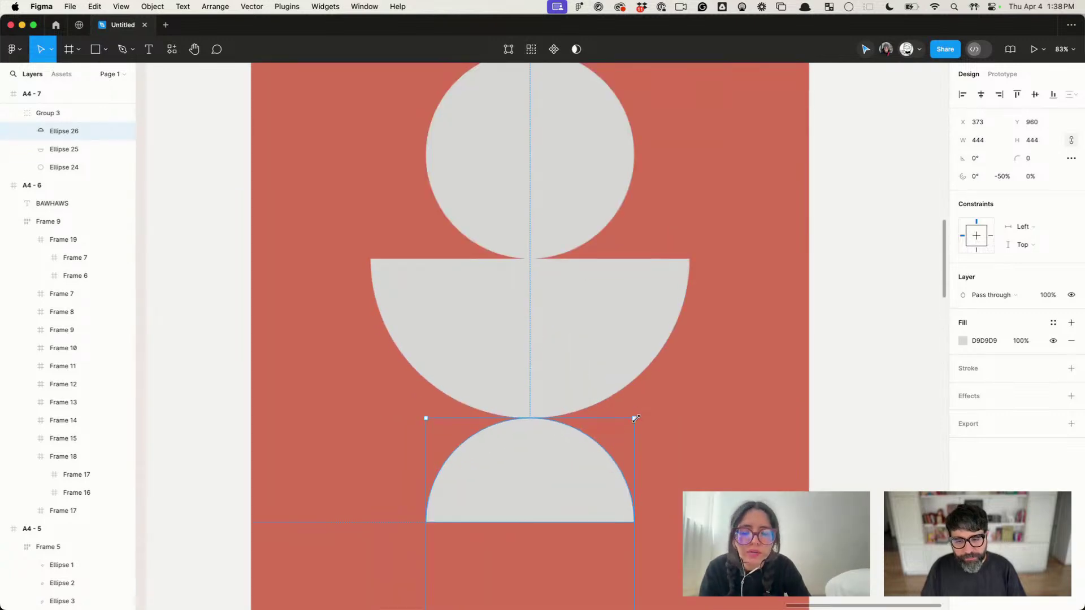
left_click_drag(636, 419, 611, 442)
left_click_drag(538, 497, 537, 477)
scroll(538, 477, "down", 5)
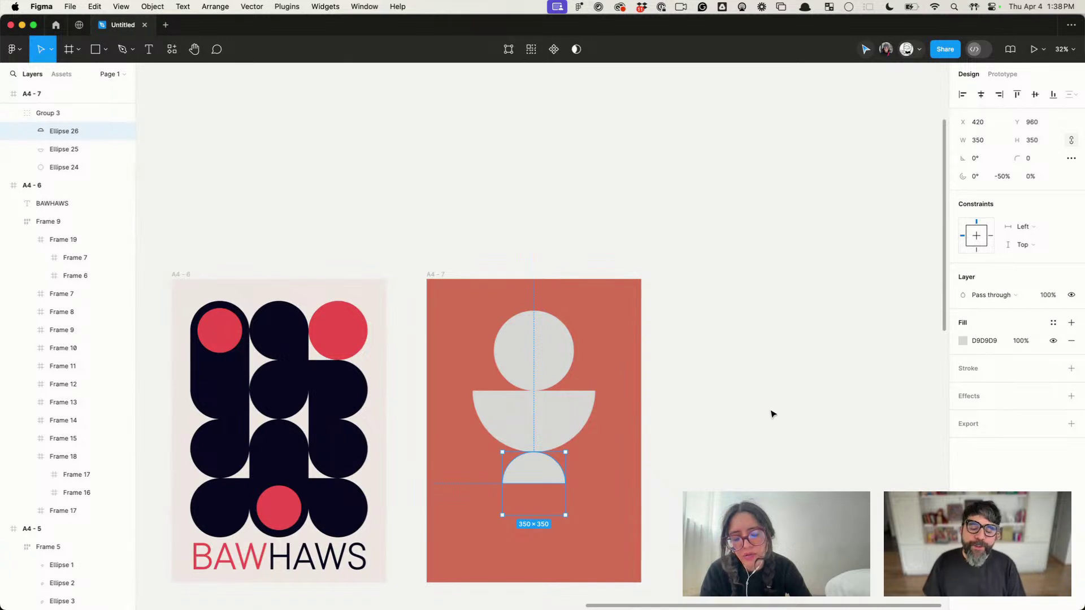
left_click(761, 409)
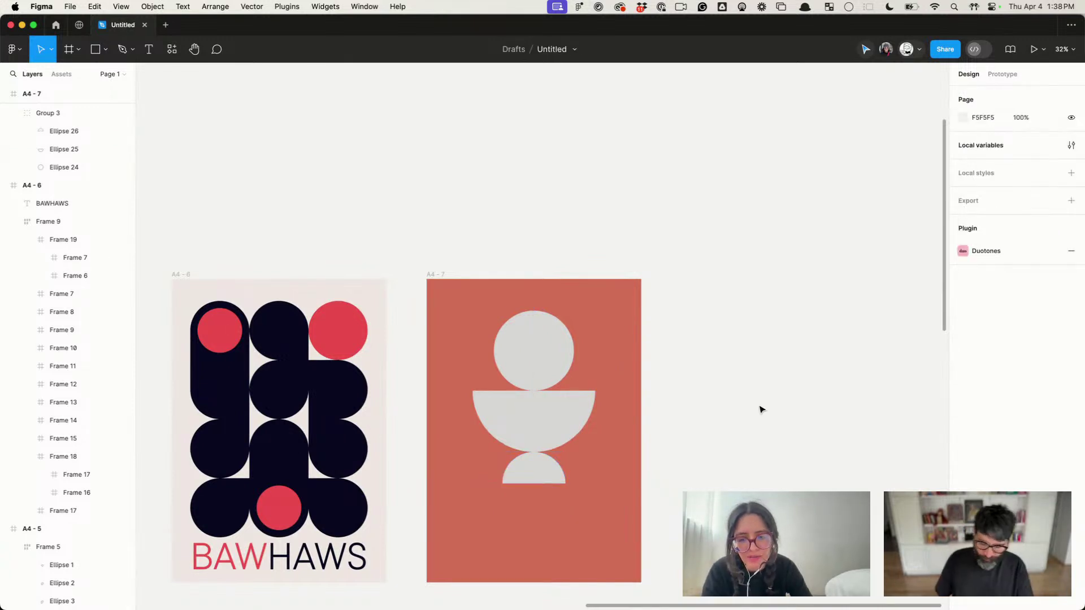
Step: Draw a rectangle about 238 × 351 in the lower-left area of the A4 - 7 poster
left_click(94, 51)
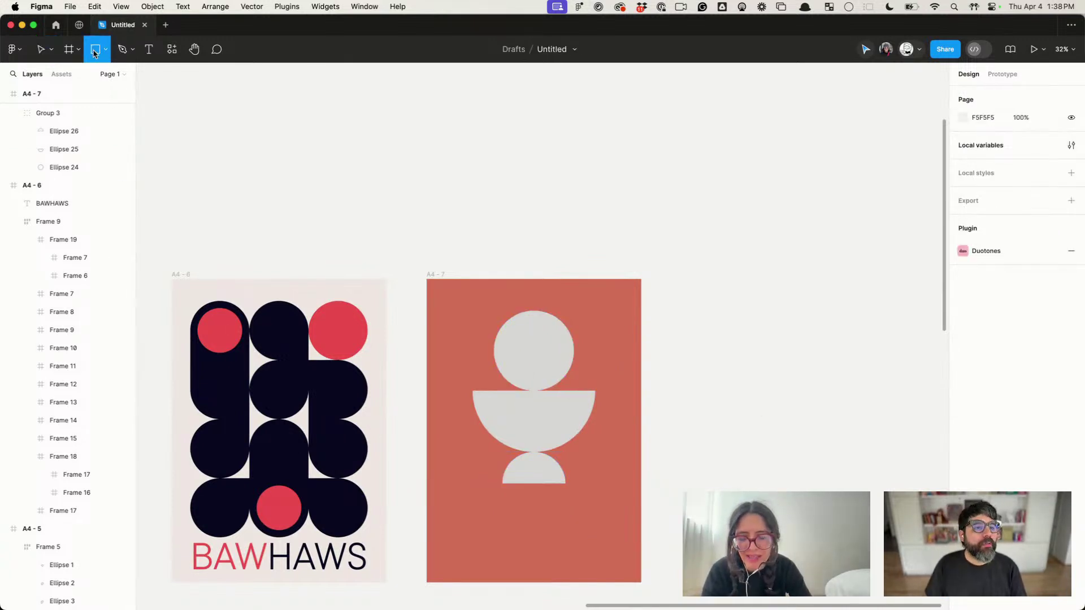
mouse_move(450, 503)
left_mouse_down()
mouse_move(499, 552)
mouse_move(492, 567)
left_mouse_up()
key("Return")
left_click_drag(428, 558, 469, 594)
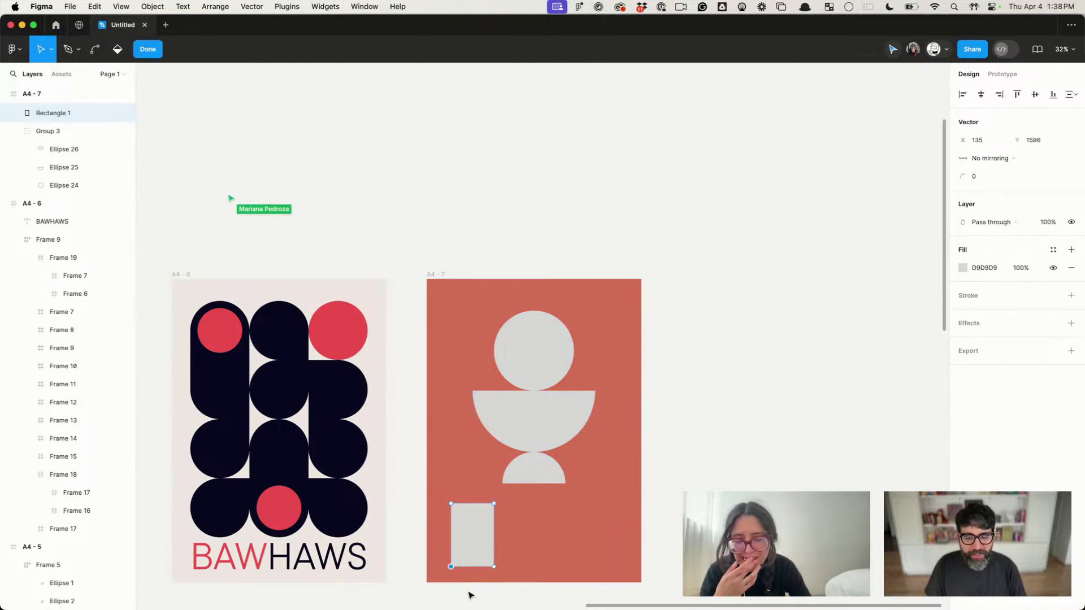
key("Delete")
key("super+z")
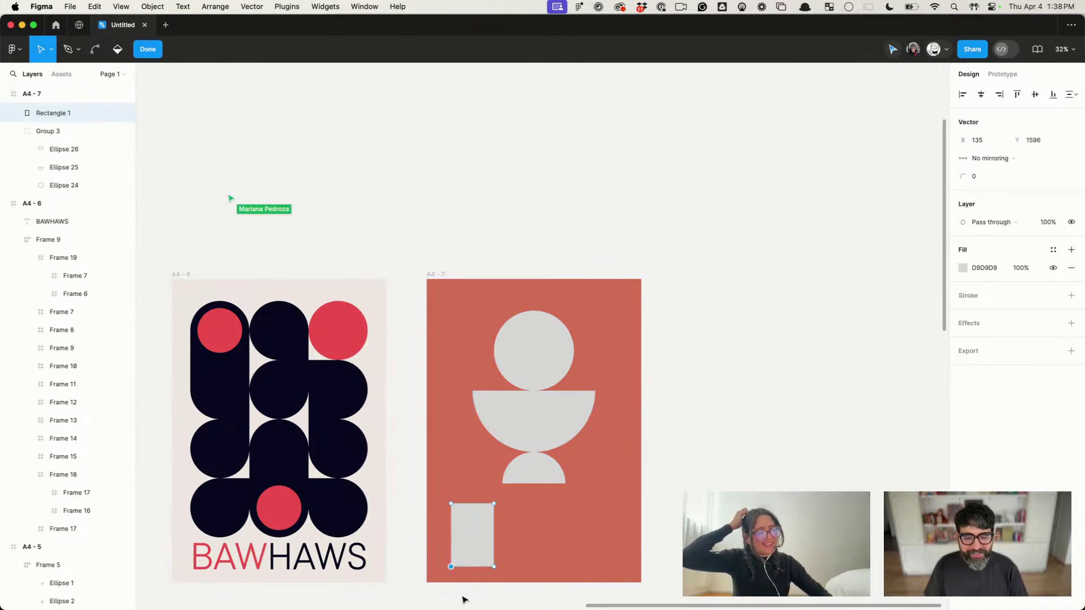
key("Escape")
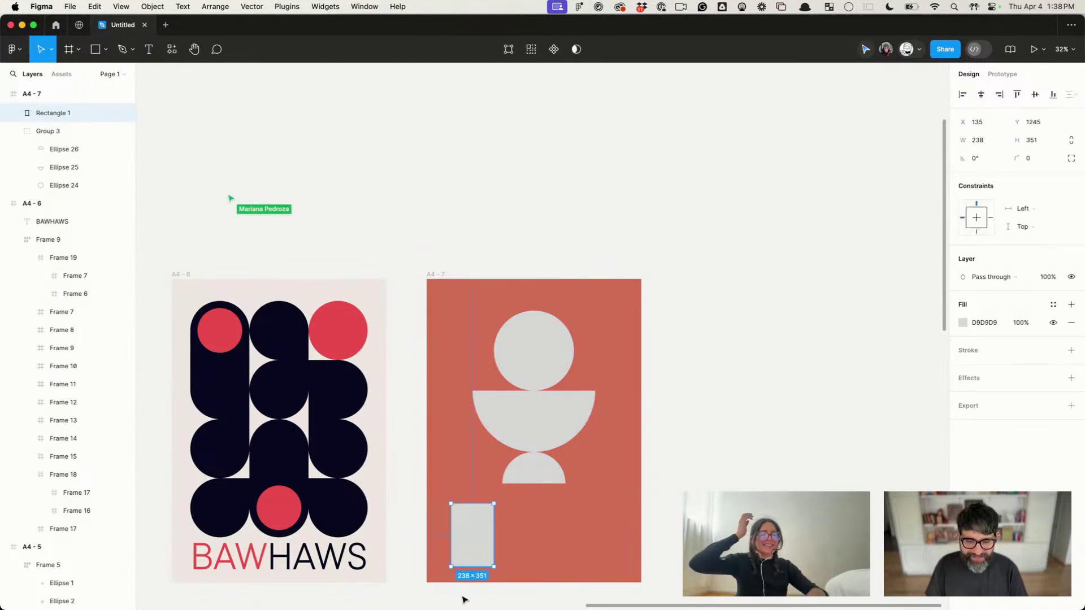
Step: Delete the rectangle's lower-left corner point to form a right triangle and place it beneath the small half-circle at X 357, Y 1135
left_click(404, 536)
left_click(455, 542)
double_click(454, 548)
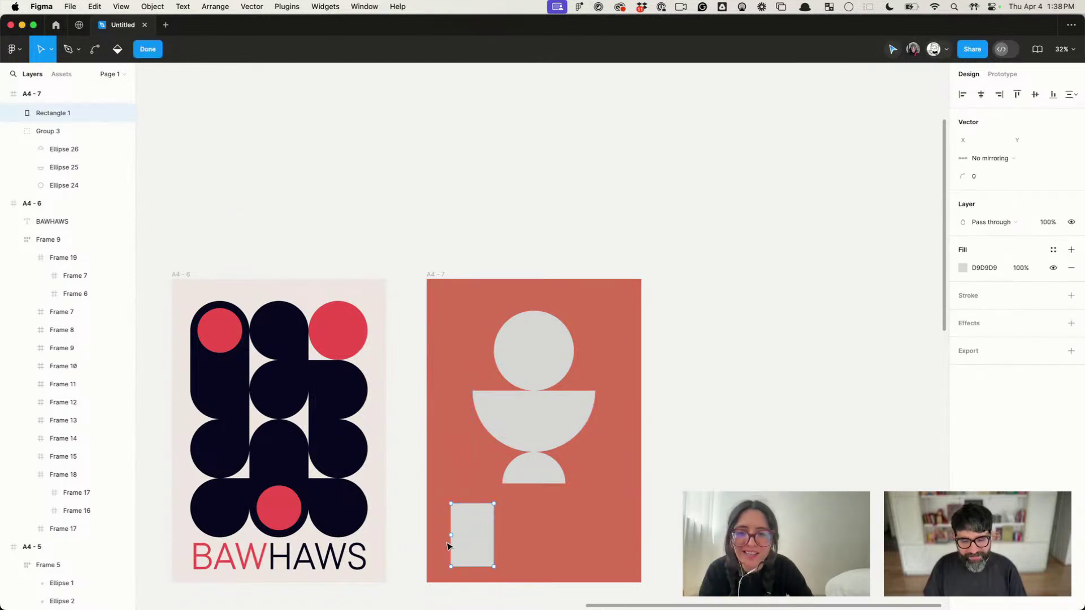
left_click_drag(452, 563, 474, 601)
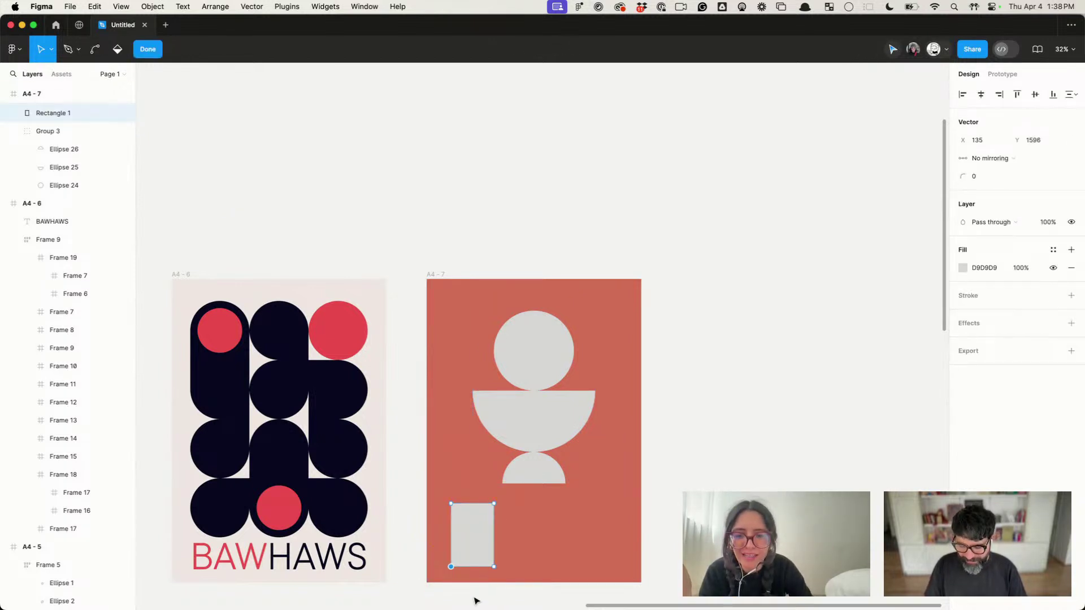
key("Delete")
key("Escape")
key("Escape")
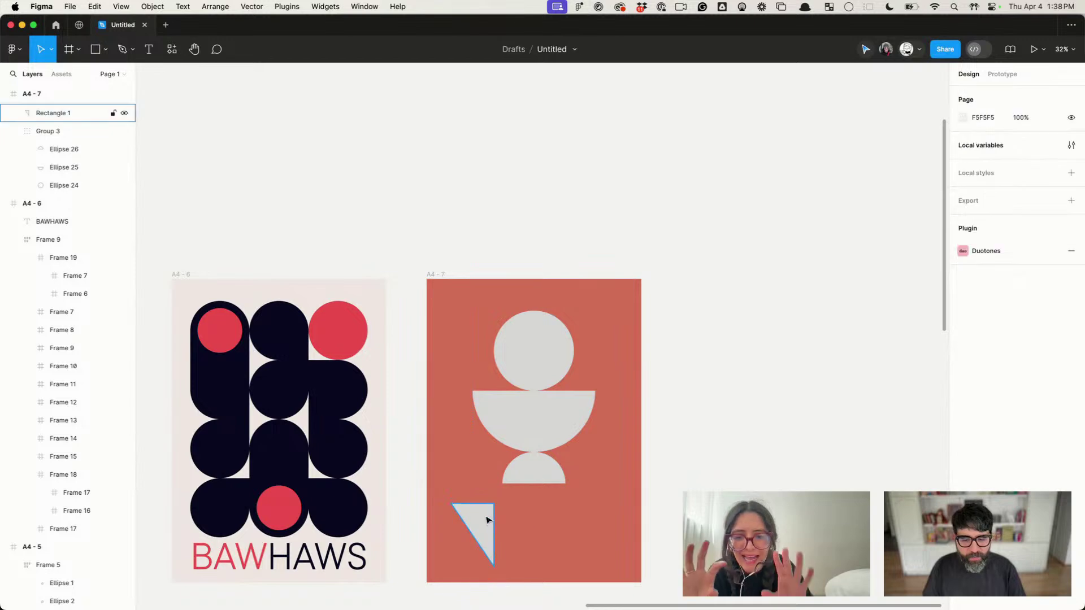
left_click_drag(487, 516, 528, 499)
Step: Review the A4 - 8 and A4 - 9 Bauhaus posters higher up on the canvas
scroll(528, 500, "left", 10)
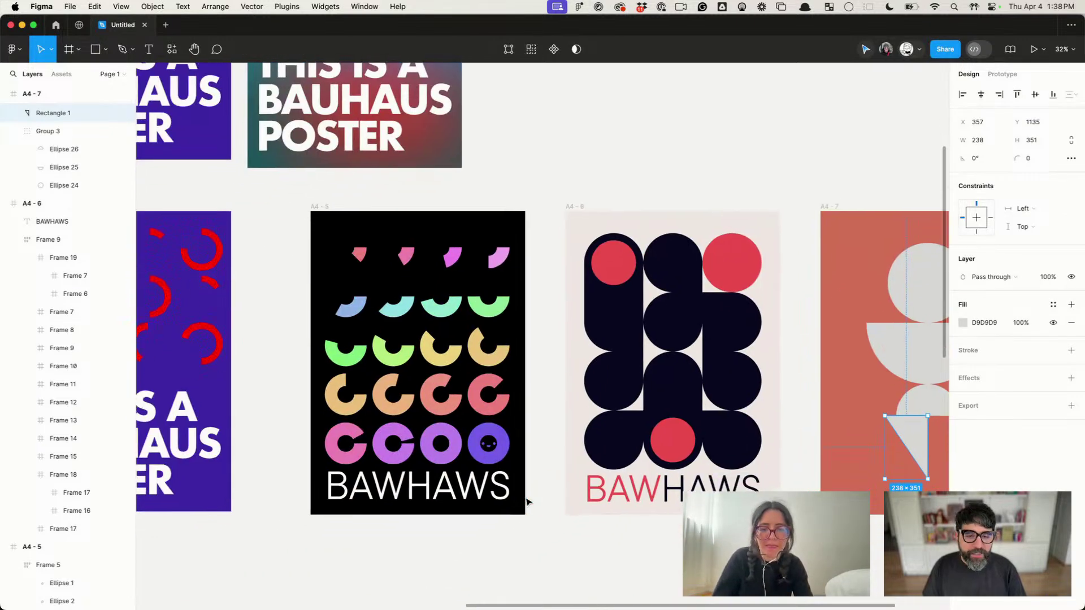
scroll(528, 501, "up", 5)
scroll(528, 502, "up", 5)
scroll(529, 501, "left", 1)
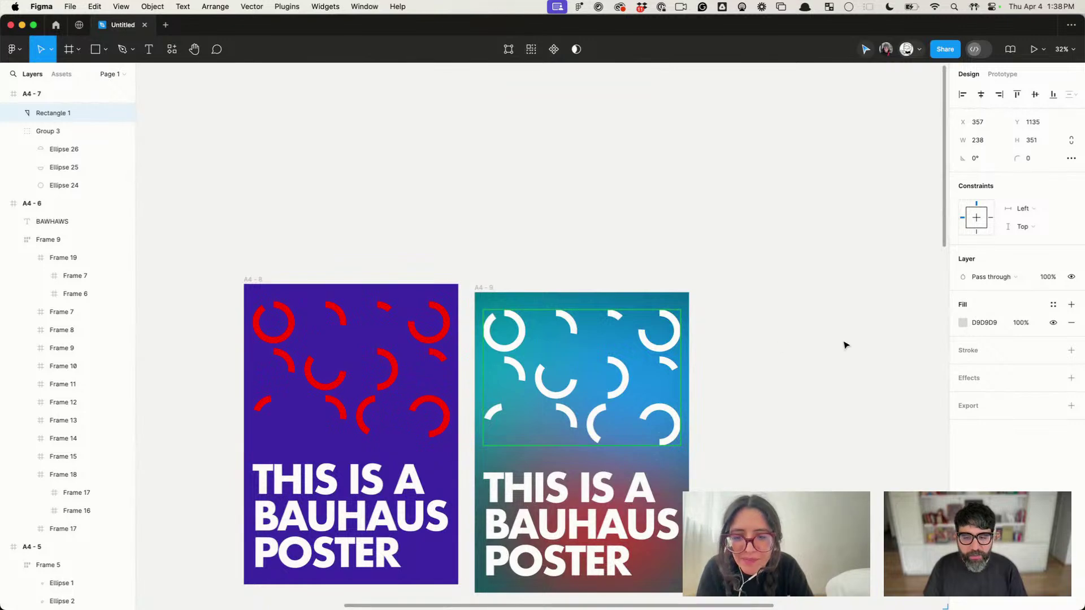
left_click(721, 355)
scroll(706, 364, "down", 2)
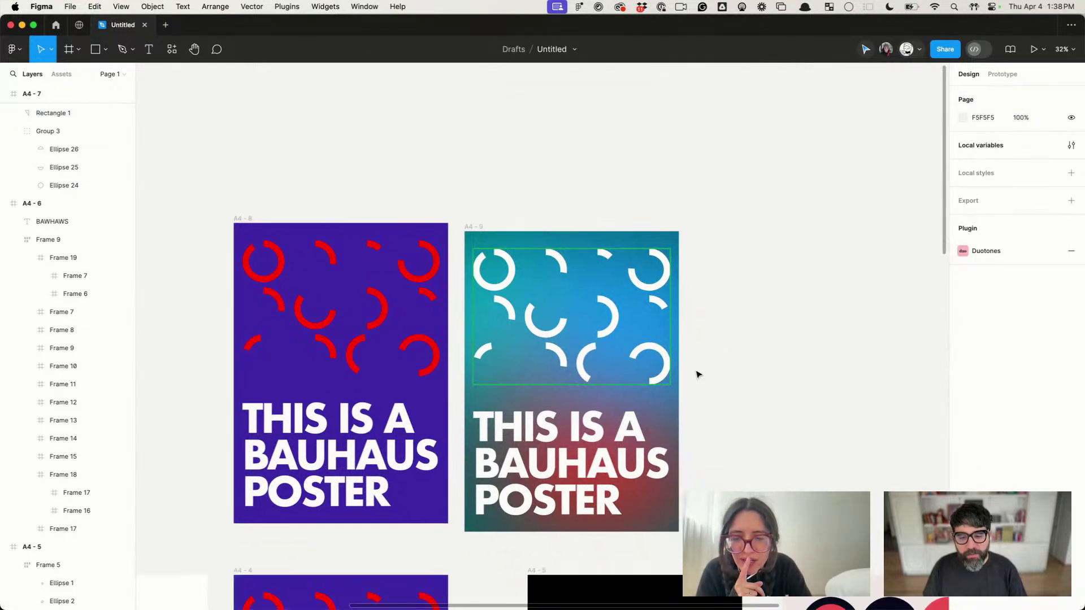
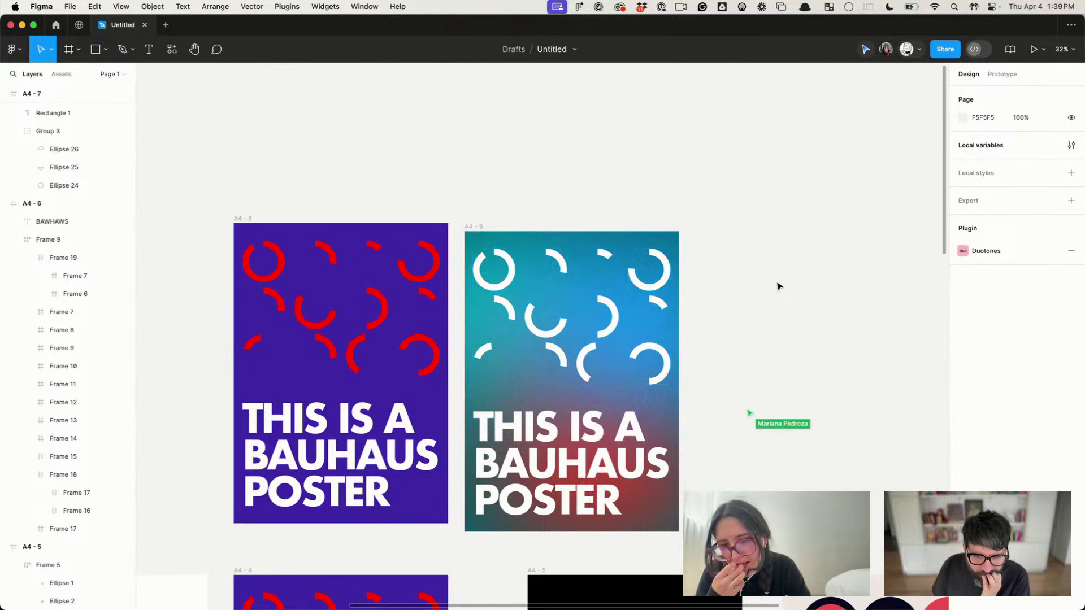
Step: Duplicate the A4 - 9 poster and place the copy beside it with a gap of about 296
scroll(765, 283, "up", 5)
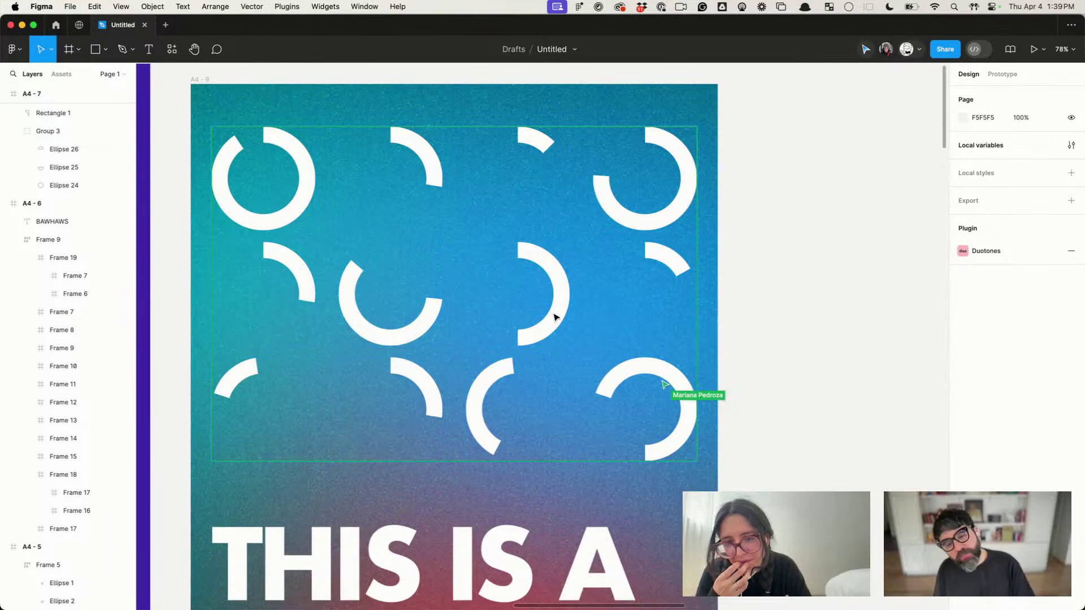
left_click(557, 317)
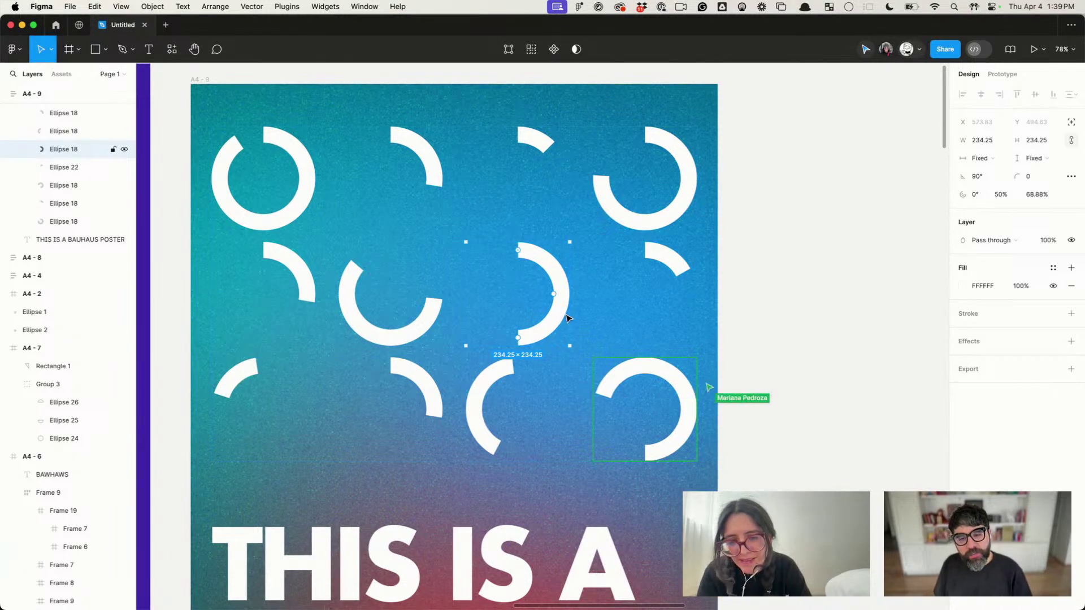
left_click(624, 315)
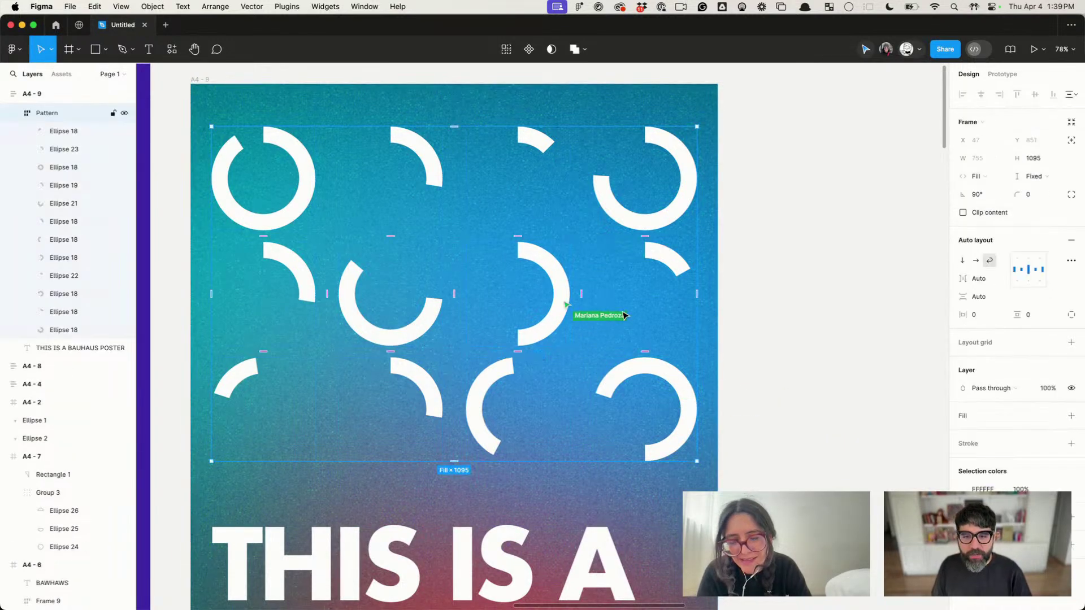
scroll(624, 316, "down", 5)
left_click(535, 215)
left_click(497, 240)
left_click_drag(497, 240, 711, 251)
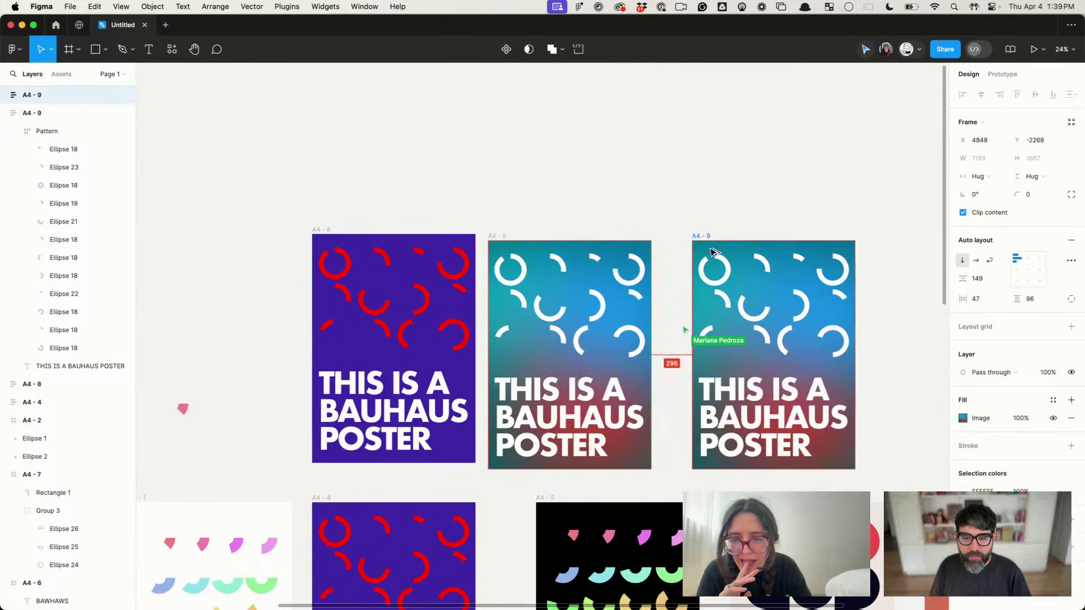
Step: Add a Background blur effect to the Pattern frame of arcs in the A4 - 10 poster
left_click(712, 255)
scroll(726, 271, "up", 5)
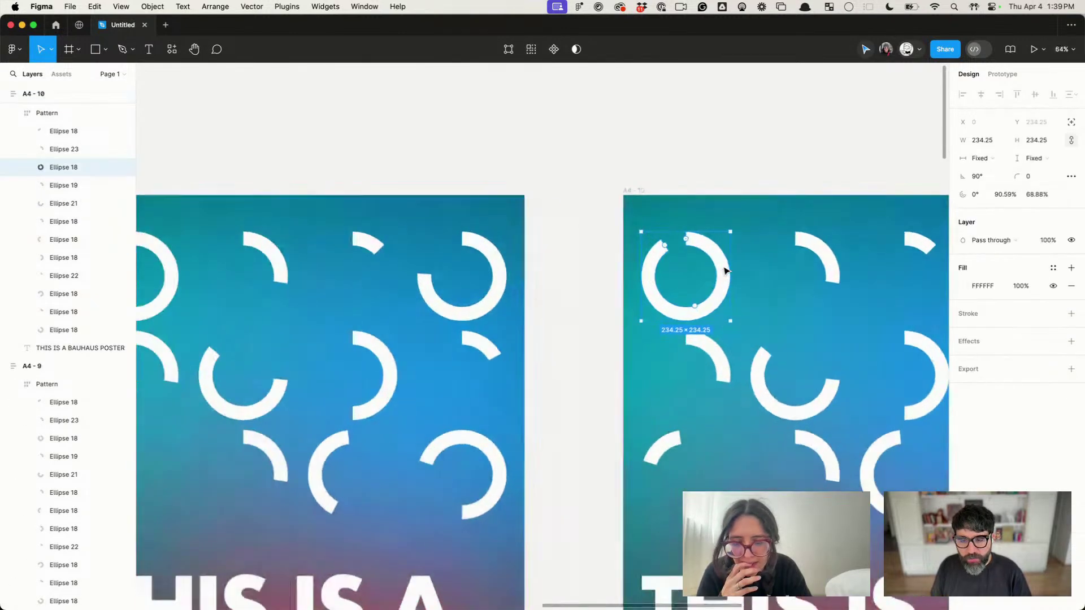
scroll(726, 271, "right", 5)
scroll(726, 272, "down", 2)
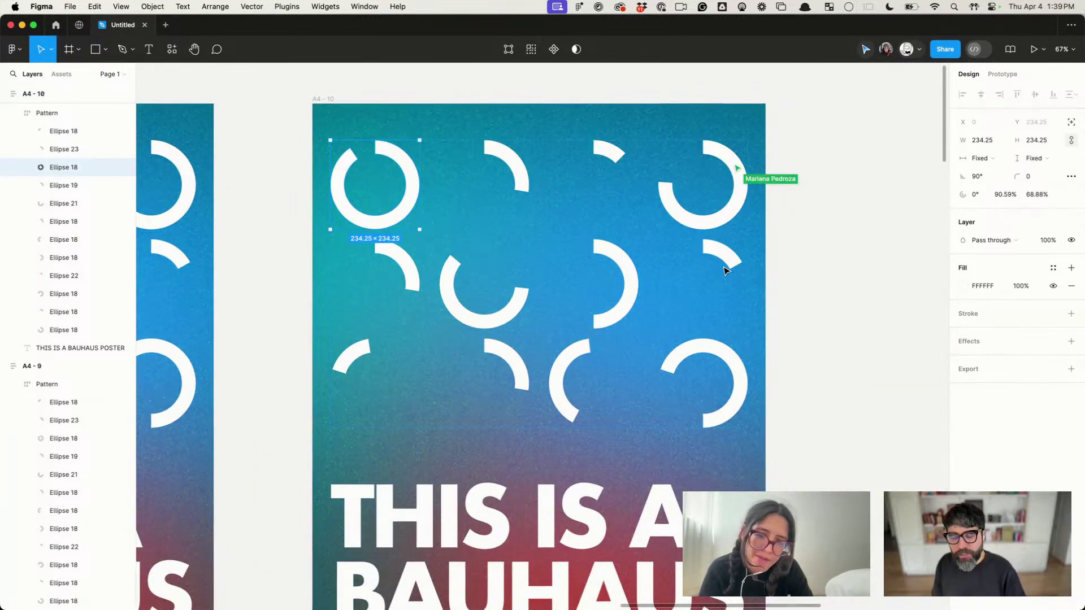
key("shift+Return")
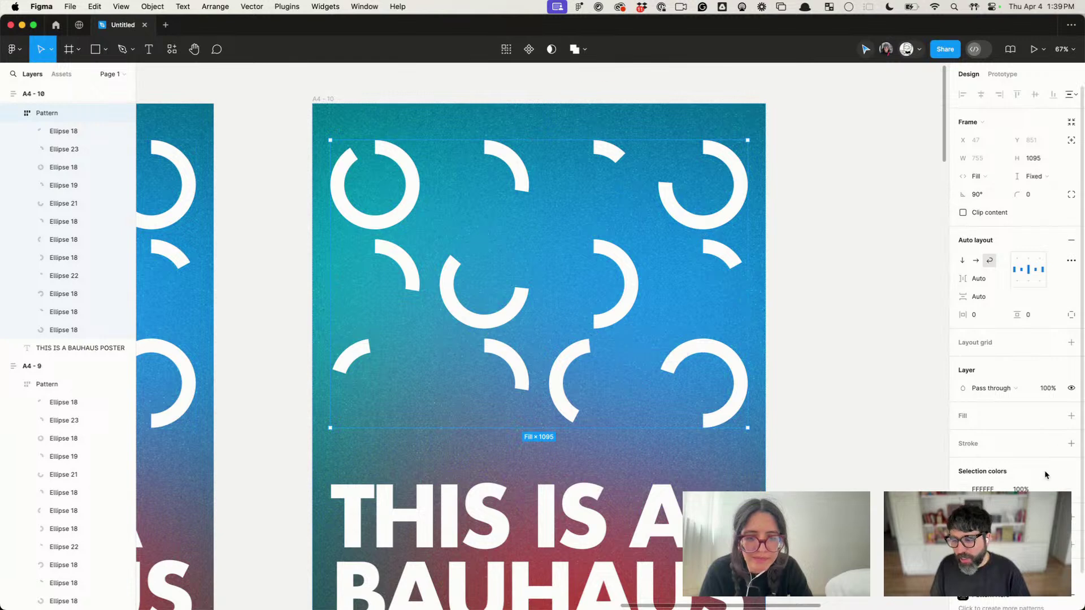
scroll(1045, 475, "down", 2)
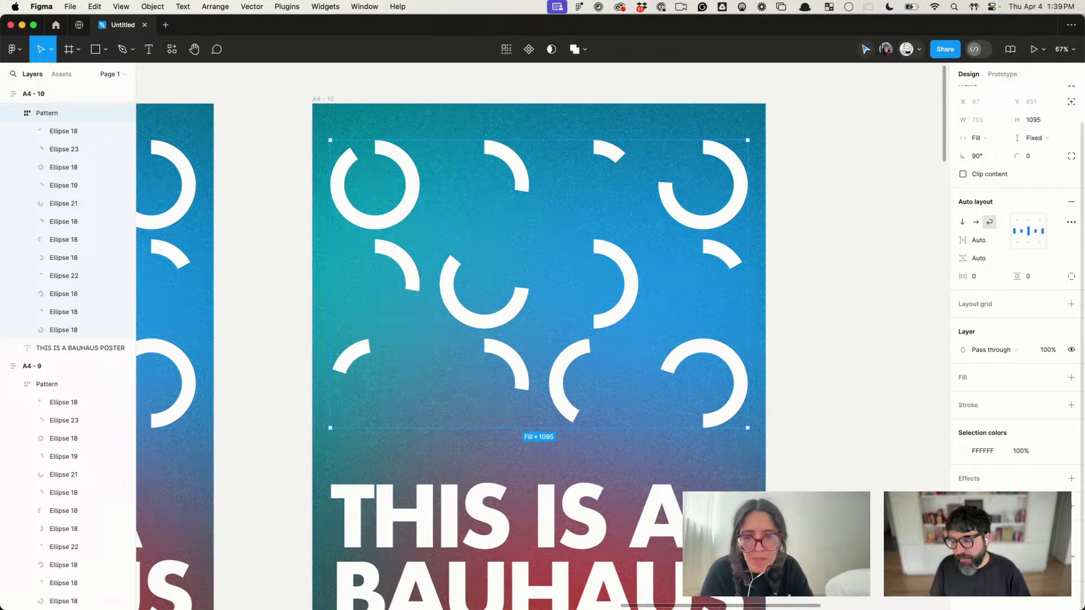
left_click(1071, 479)
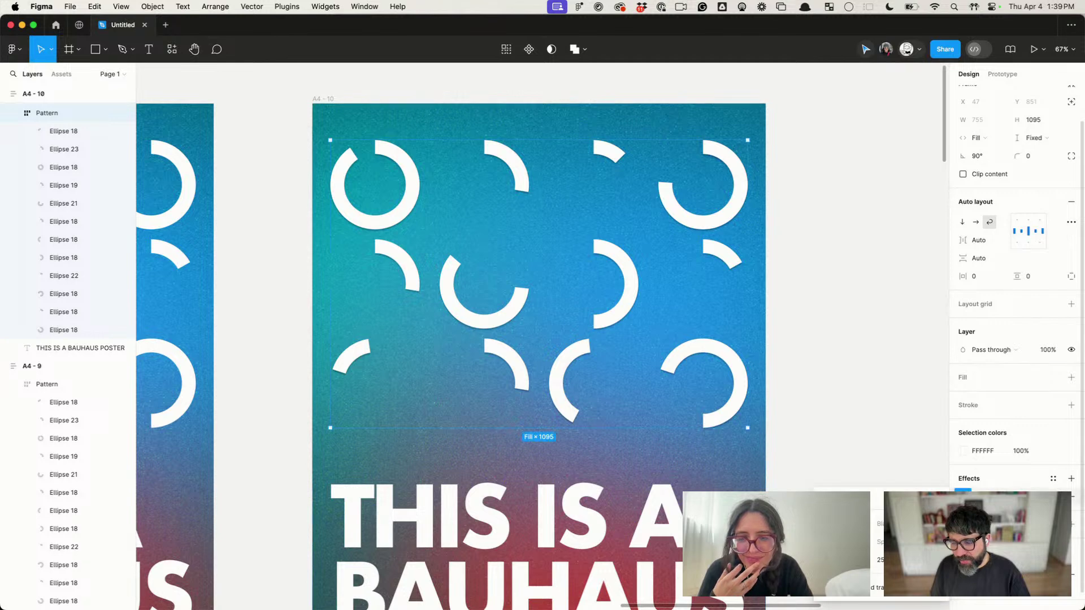
left_click(996, 497)
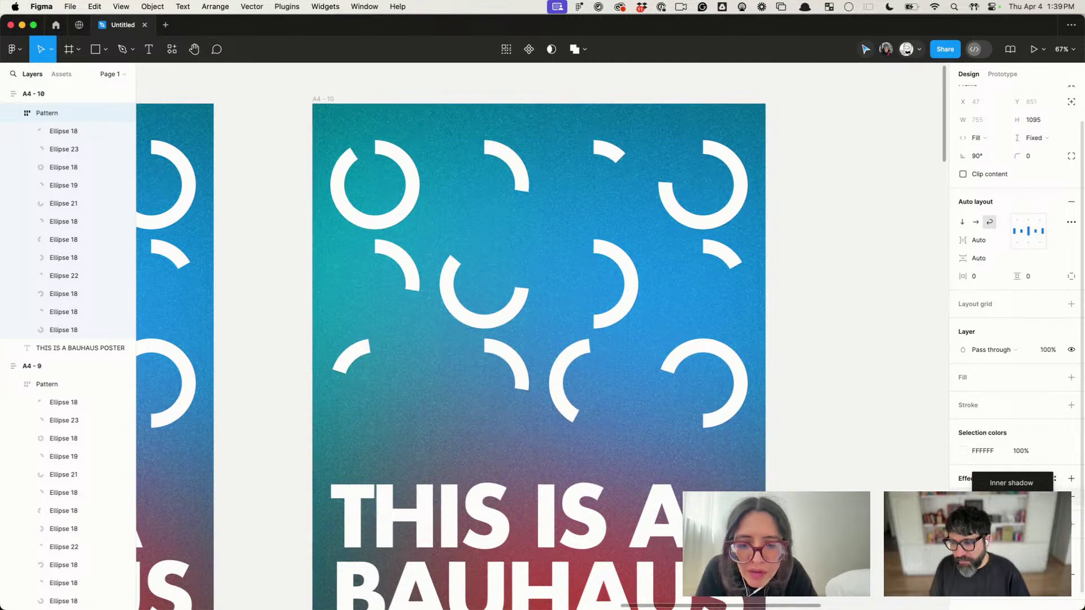
left_click(1011, 482)
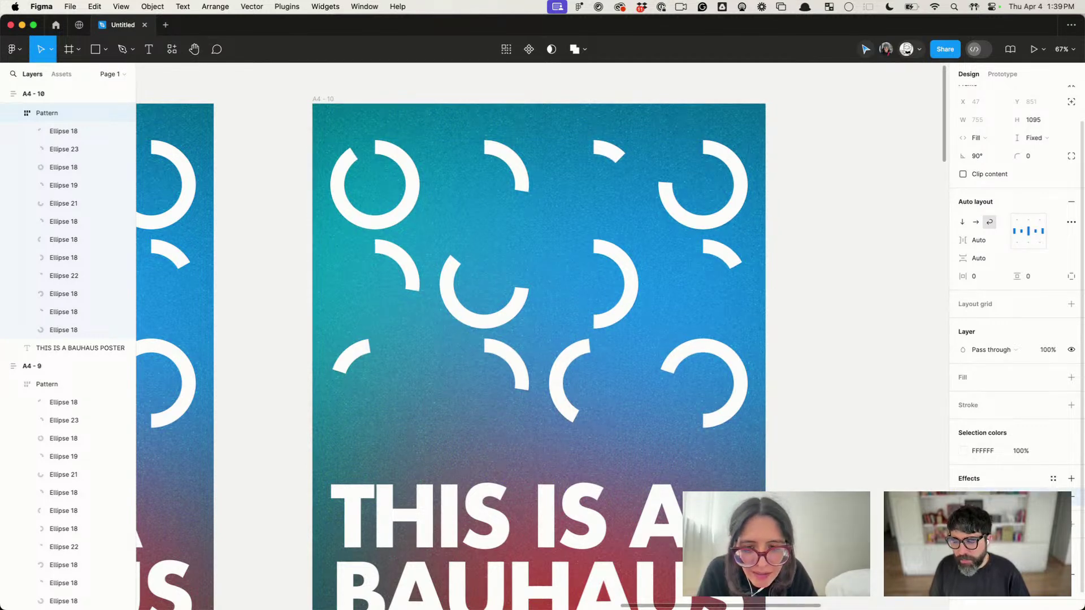
Step: Set the layer opacity of the A4 - 10 Pattern frame to 90%
left_click(1048, 350)
type("90")
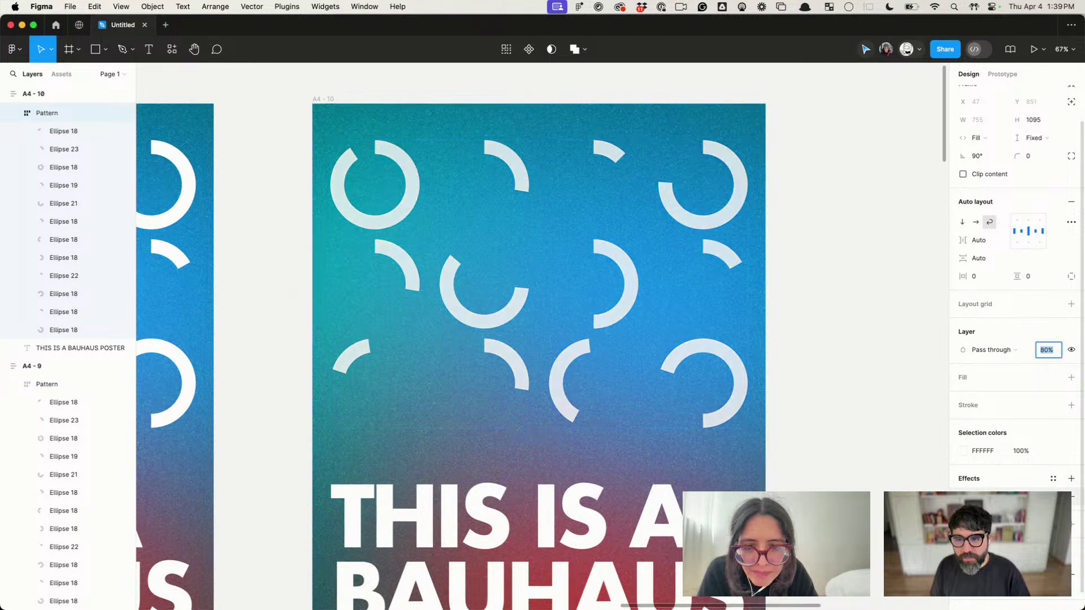
key("Return")
key("Caps_Lock")
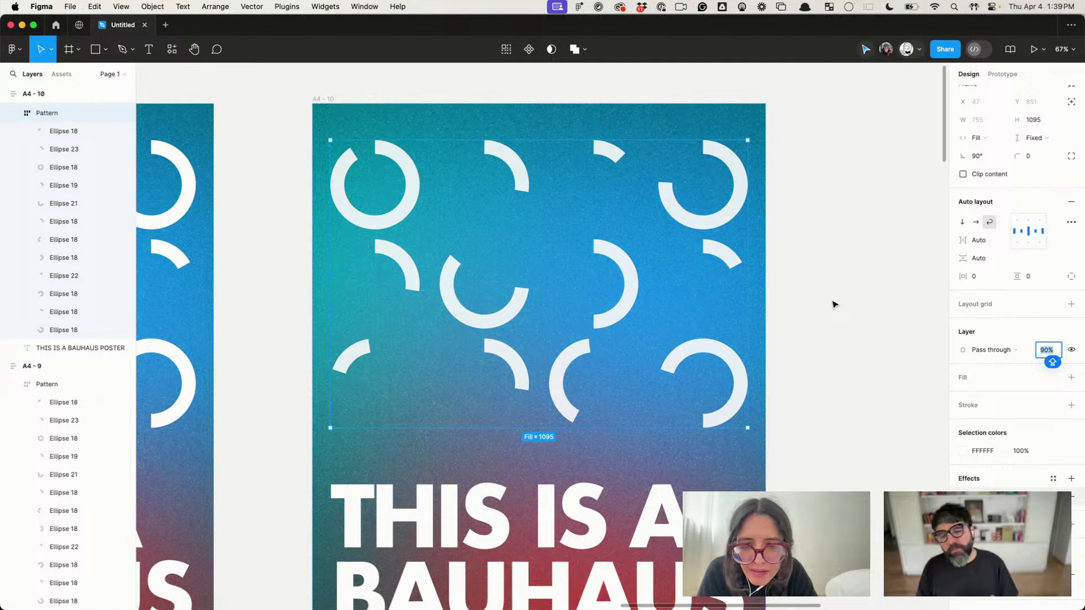
Step: Compare the arc pattern of A4 - 10 with that of A4 - 9 and check the Pattern frame's layer settings
scroll(833, 304, "down", 5)
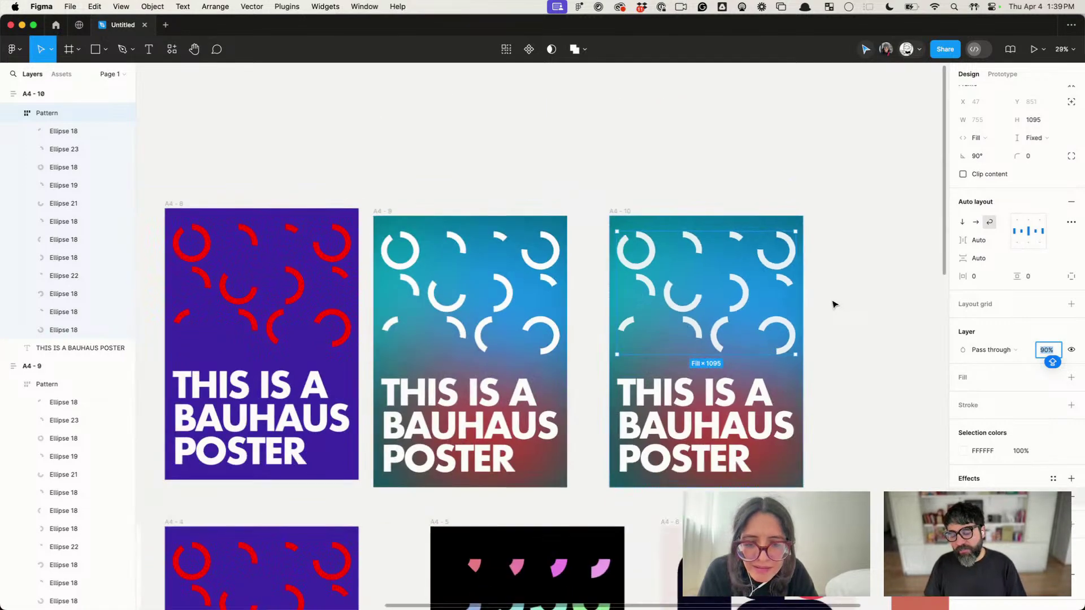
scroll(833, 305, "right", 3)
scroll(766, 280, "up", 4)
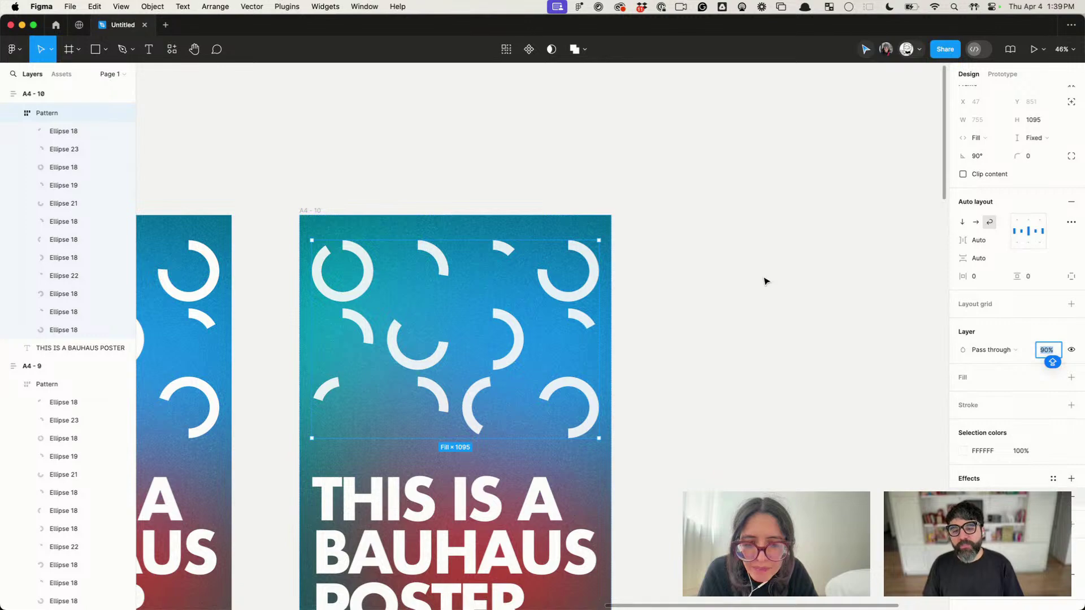
scroll(540, 369, "up", 5)
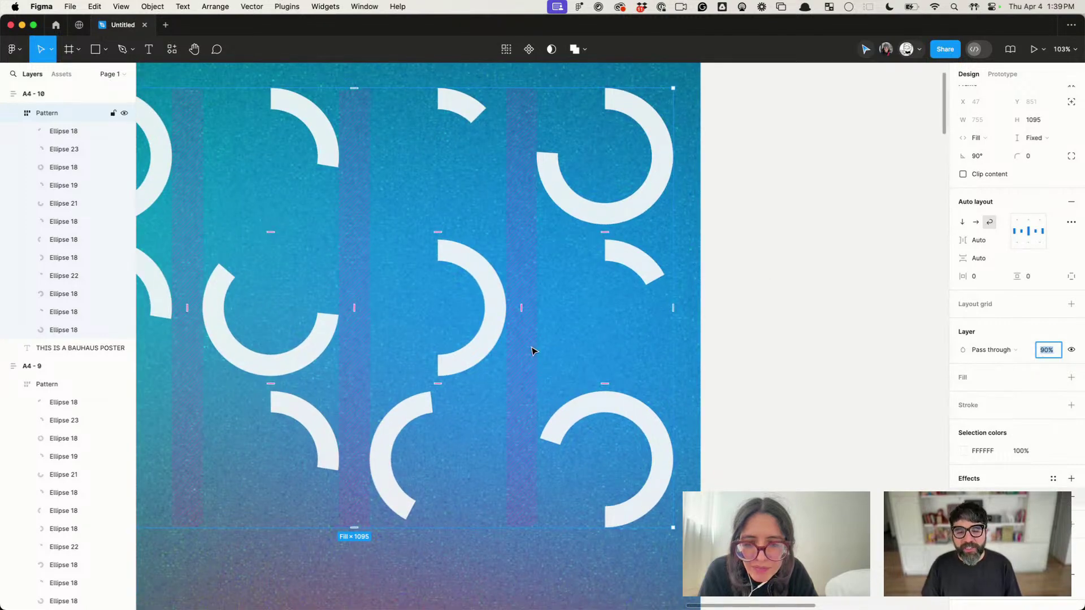
scroll(533, 350, "left", 3)
scroll(532, 351, "down", 5)
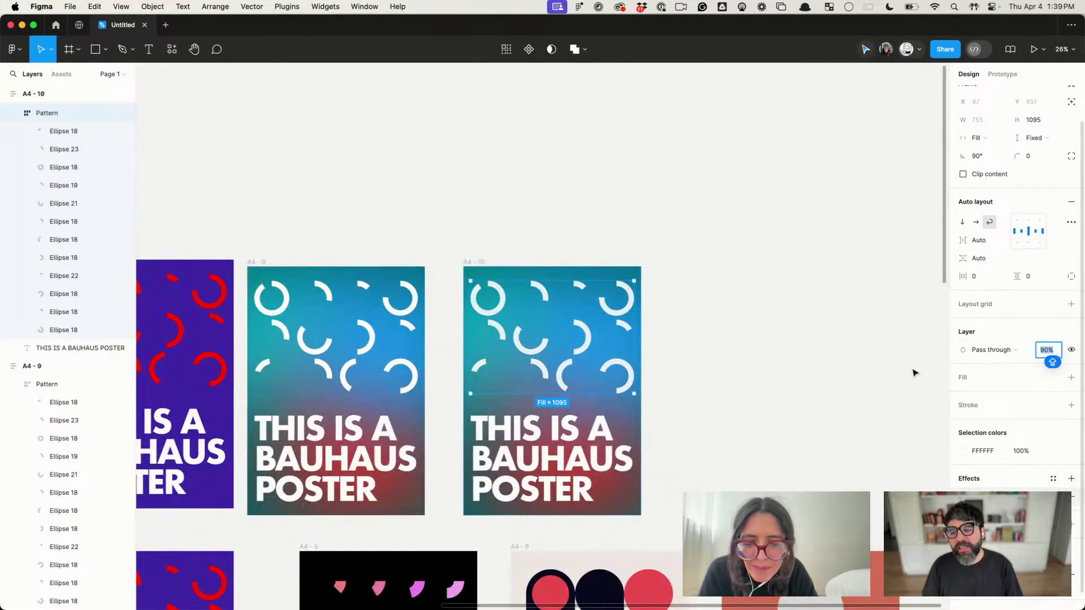
left_click(683, 317)
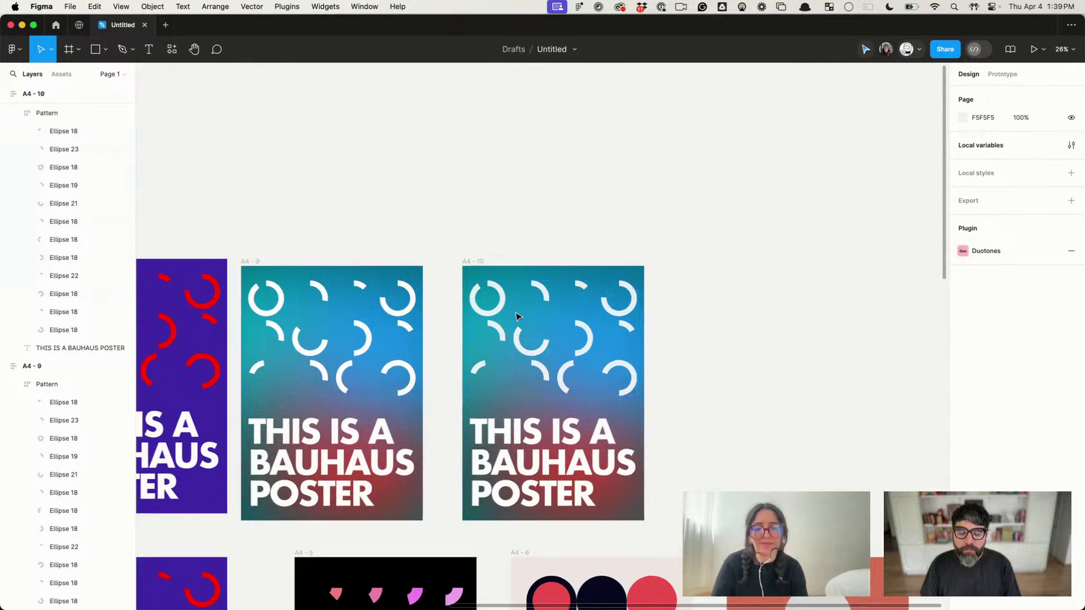
scroll(513, 317, "up", 6)
left_click(462, 269)
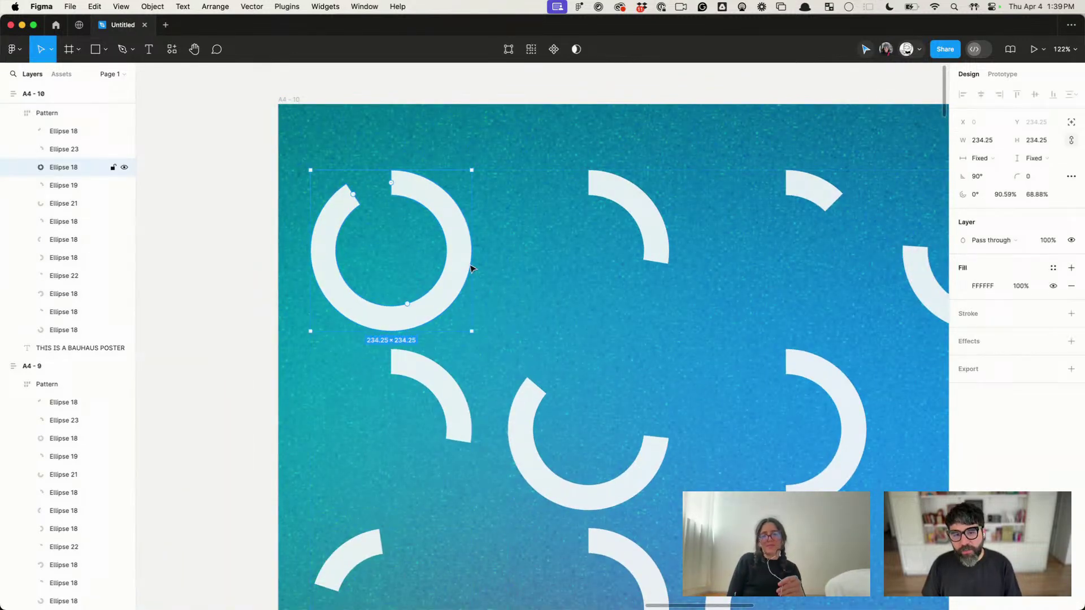
left_click(828, 365)
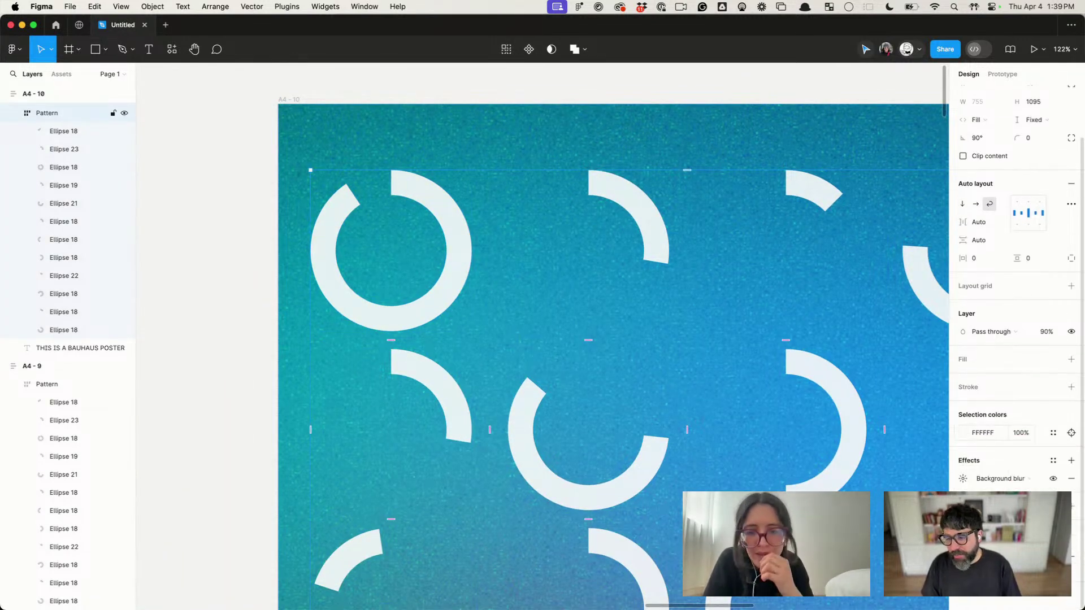
Step: Add an Inner shadow effect to the bowl-shaped arc in the second row of the A4 - 10 pattern
left_click(649, 470)
scroll(678, 477, "up", 10)
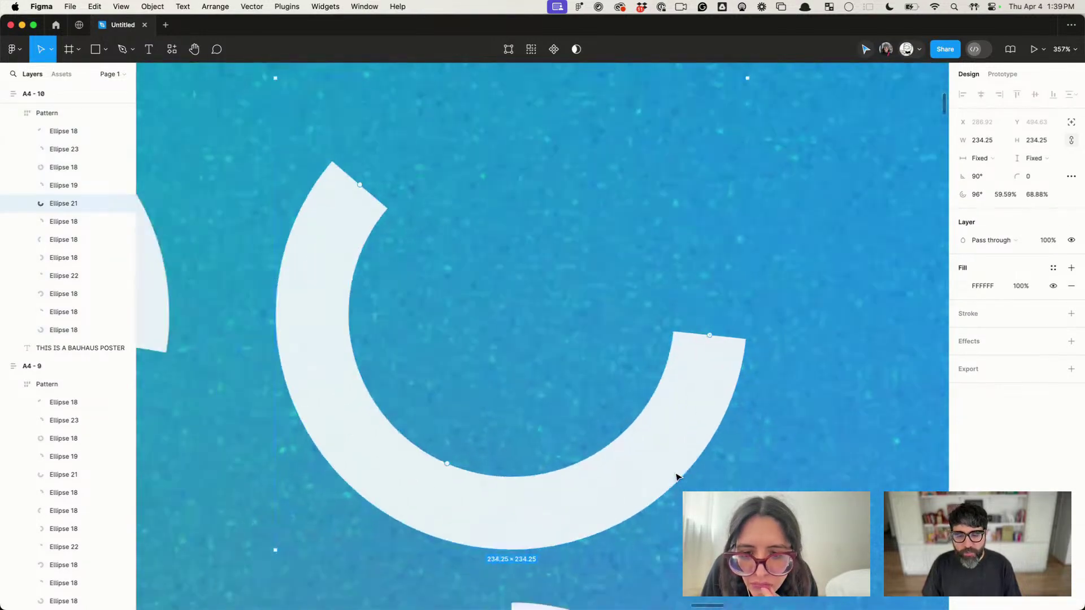
left_click(1072, 341)
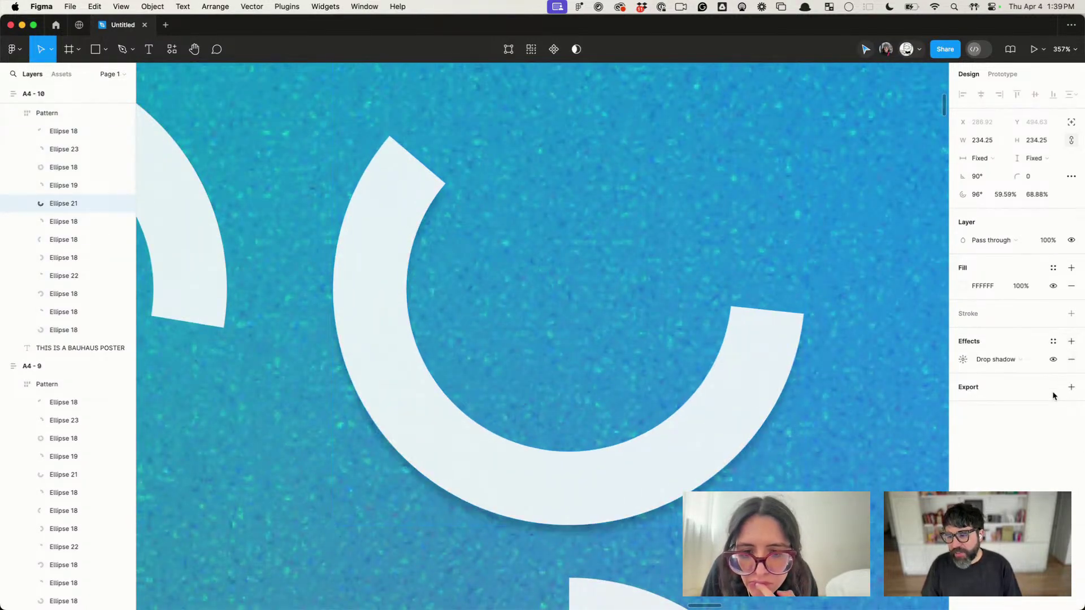
left_click(964, 362)
left_click(998, 359)
left_click(1010, 350)
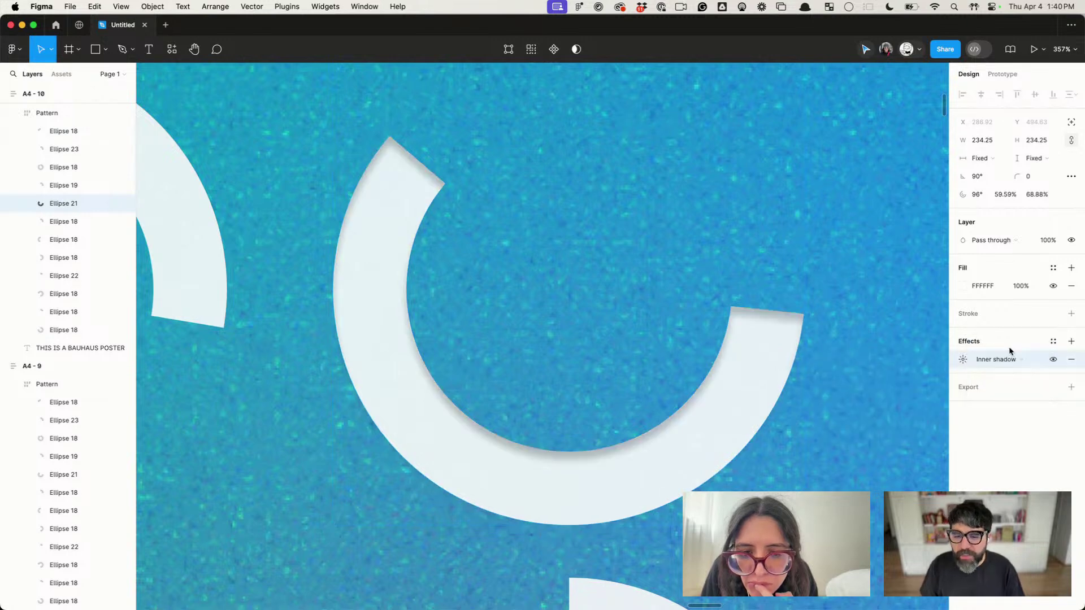
Step: Try a Y offset of -4 with blur 0 on the arc's inner shadow, and settle on Y -2 with blur 2
left_click(964, 360)
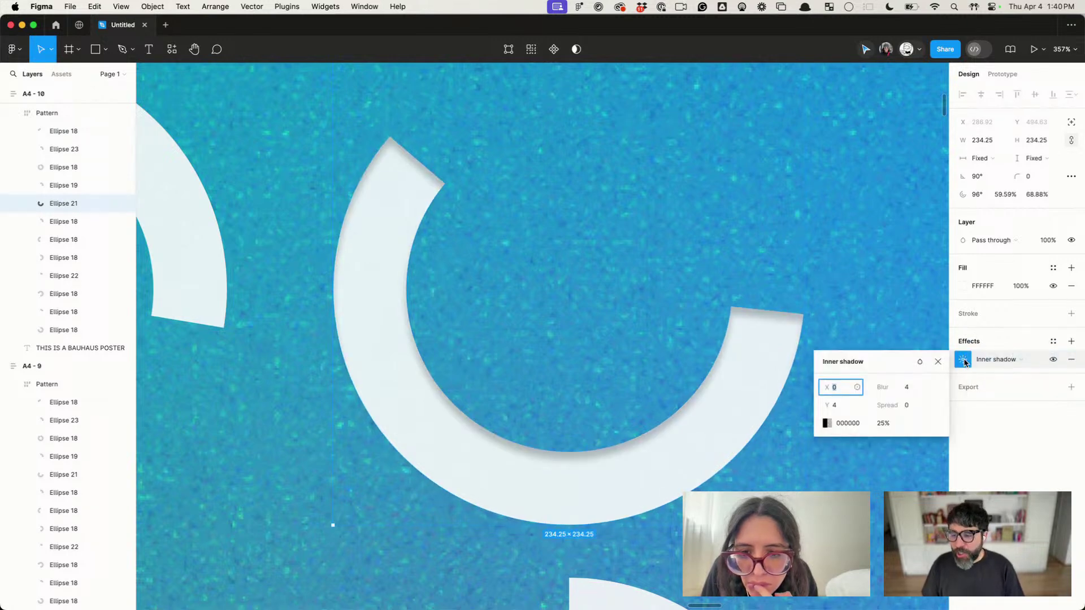
left_click(845, 406)
type("-4")
key("Return")
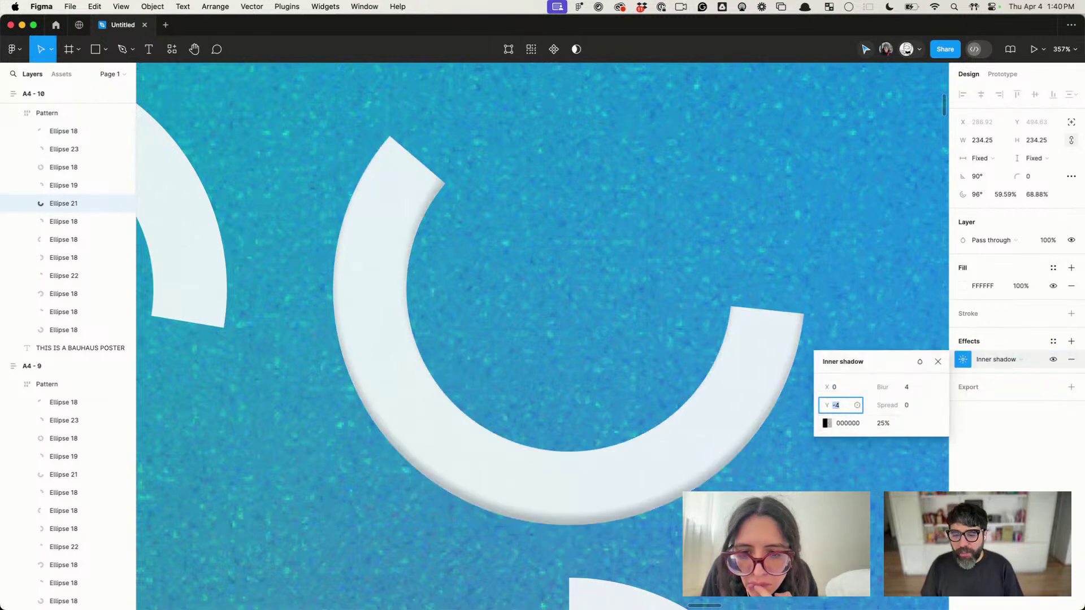
left_click(906, 387)
type("0")
key("Return")
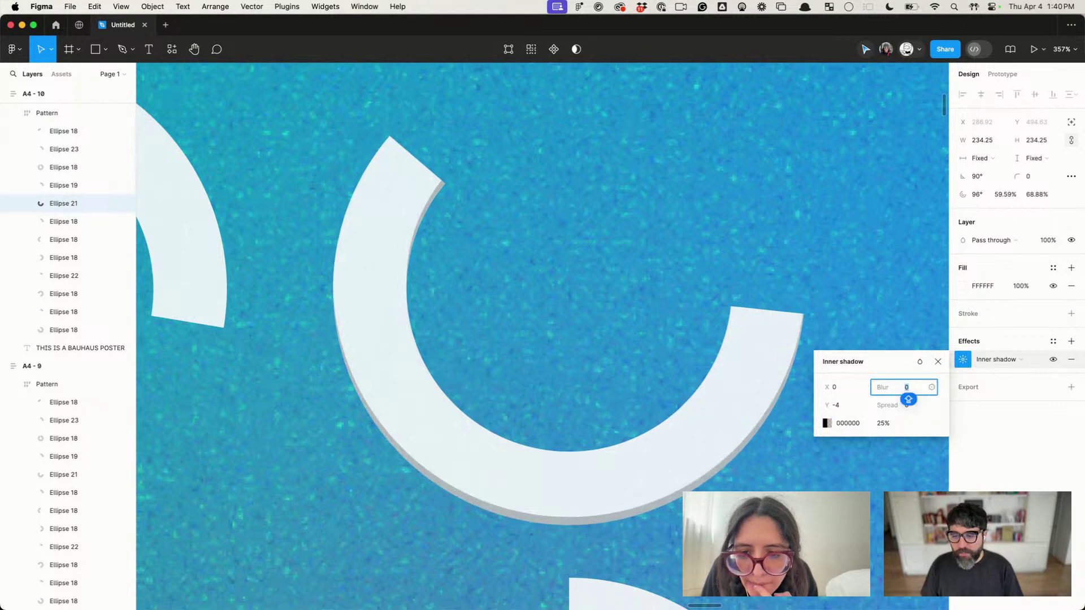
type("2")
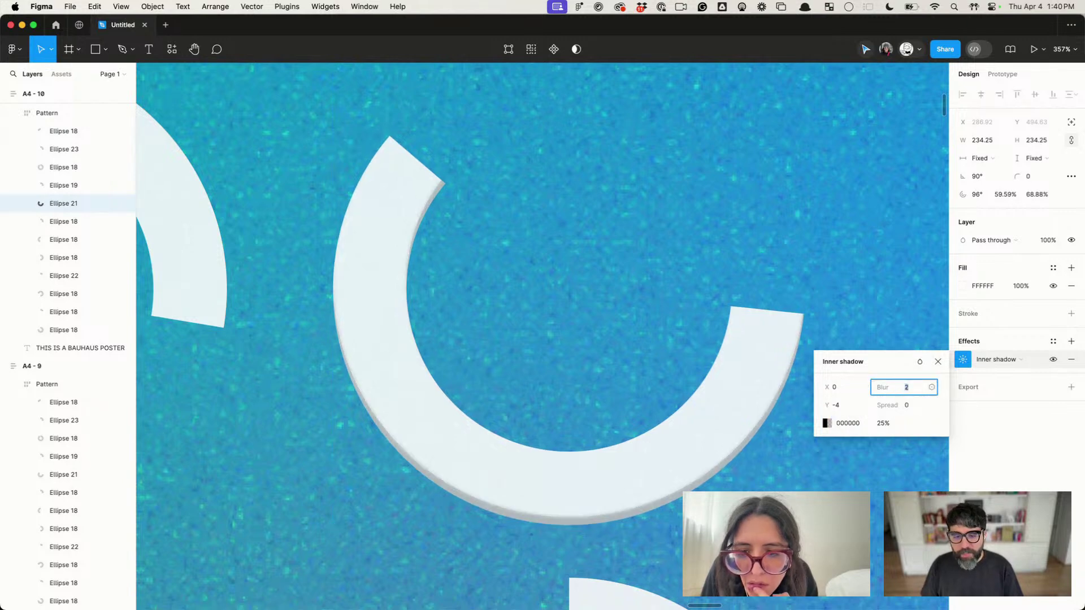
left_click(841, 405)
type("-2")
key("Return")
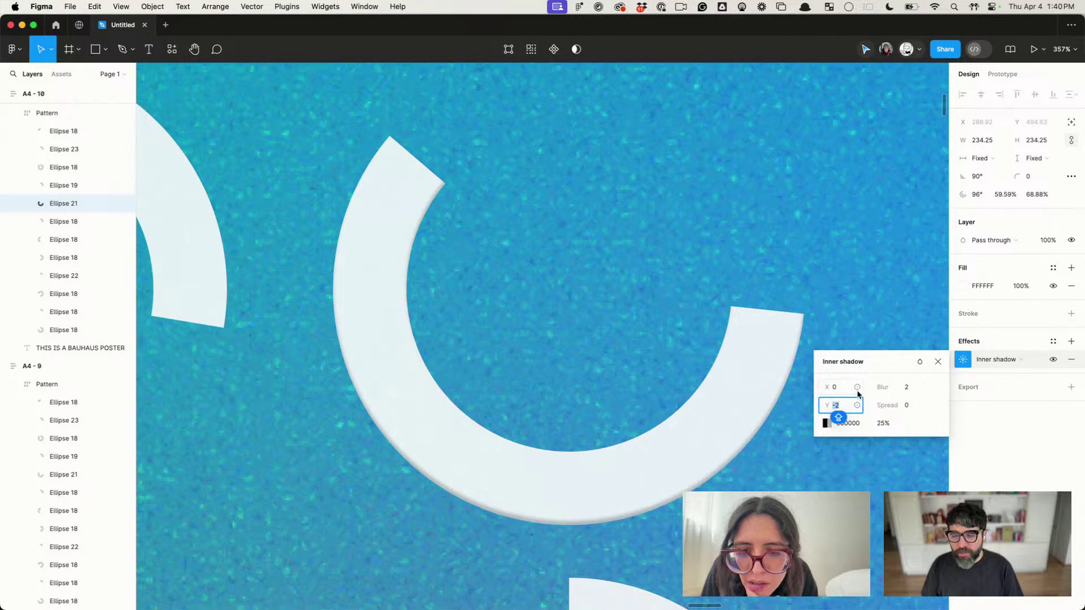
key("Escape")
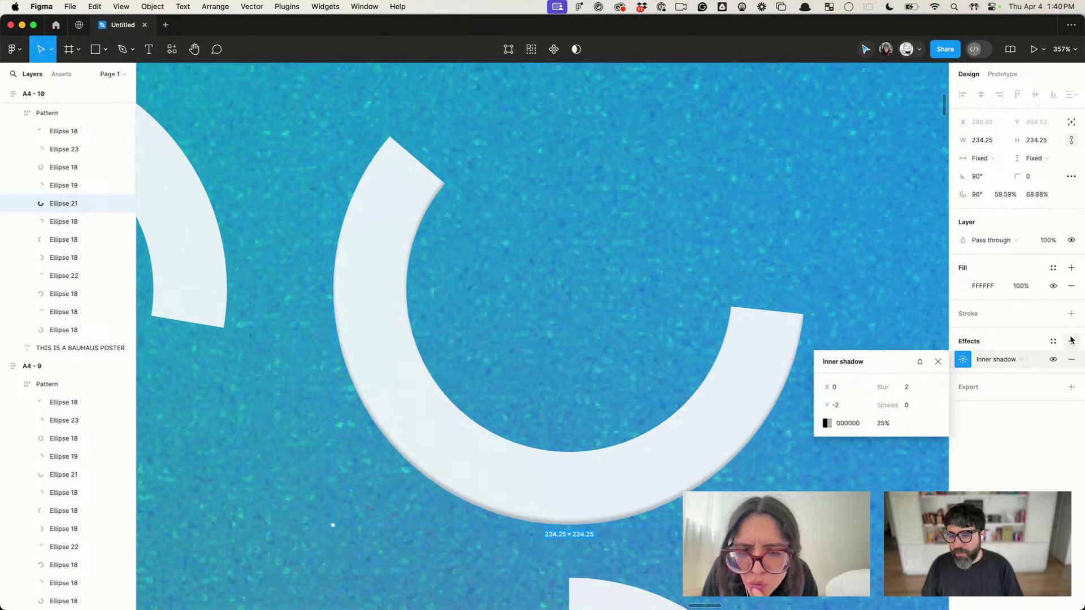
Step: Add a second Inner shadow to the bowl-shaped arc and change its color to white, FFFFFF
left_click(1072, 341)
left_click(1001, 360)
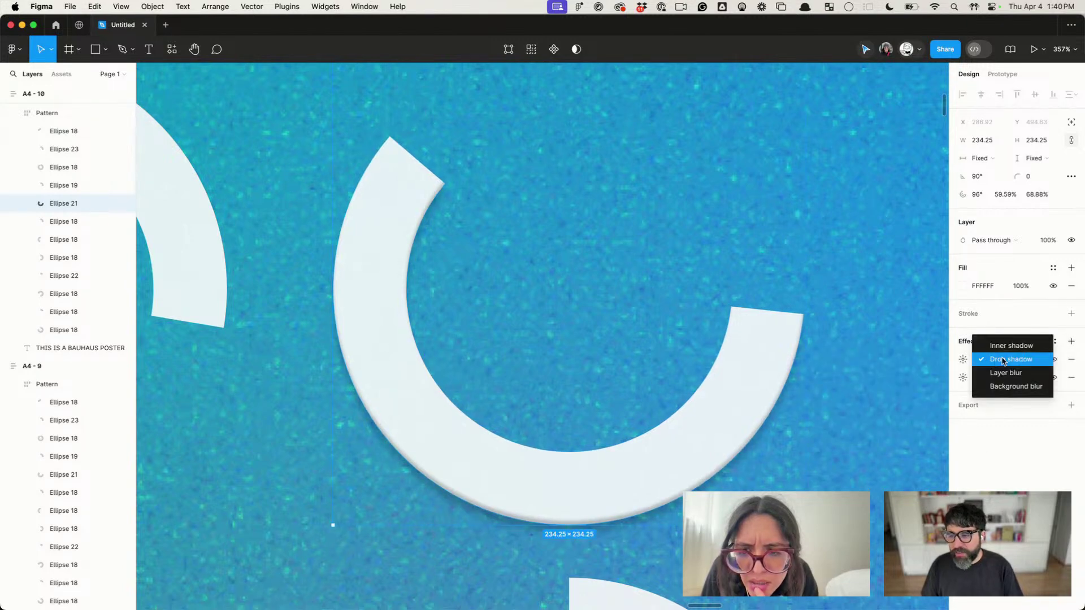
left_click(1017, 346)
left_click(963, 359)
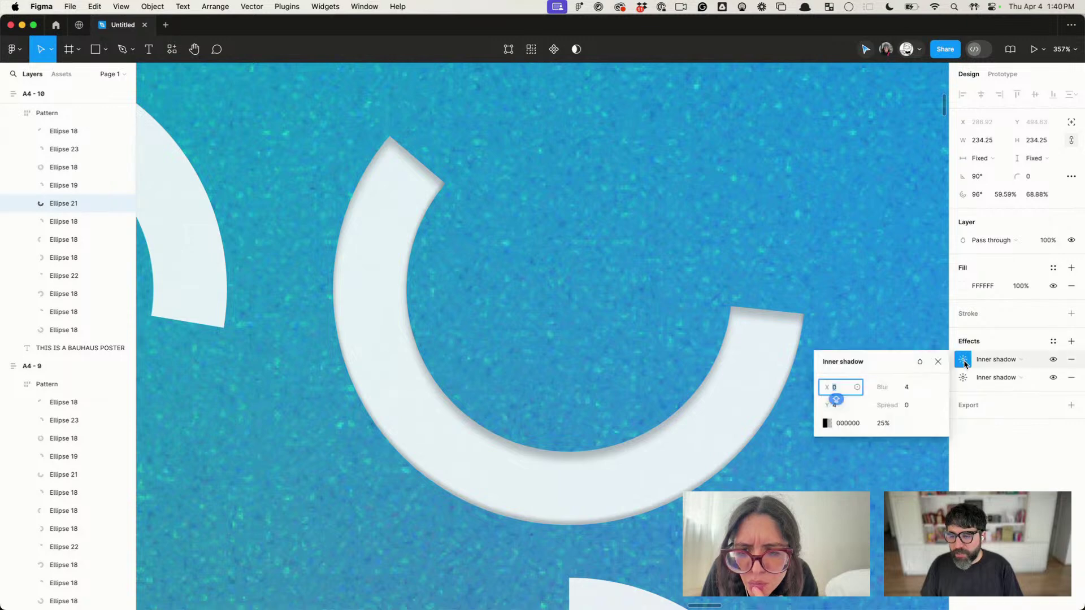
left_click(827, 423)
left_click_drag(761, 388, 612, 273)
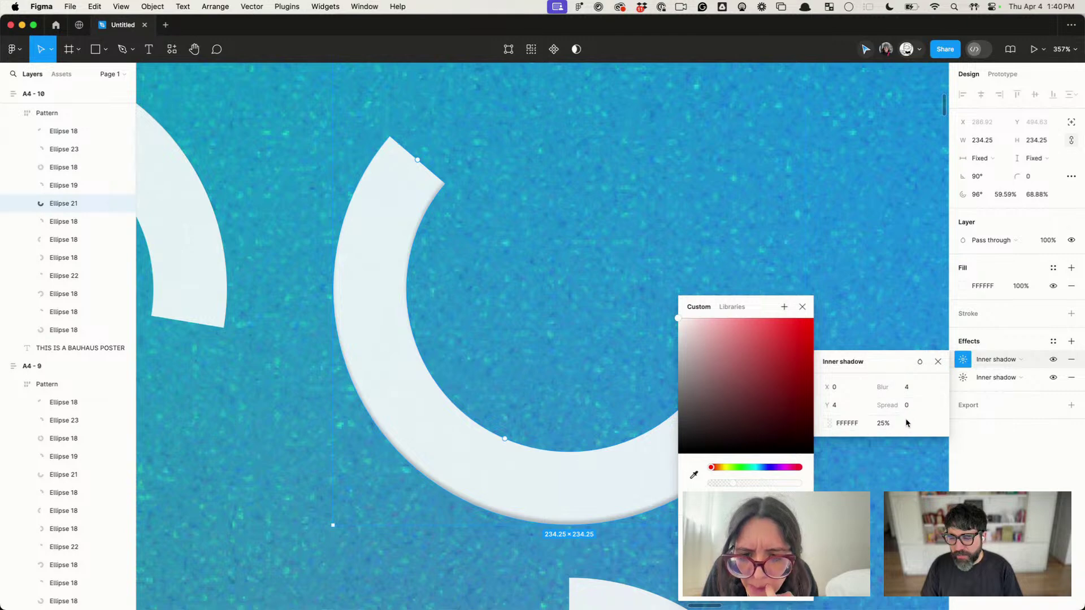
Step: Set the white inner shadow's opacity to 55% and close its effect settings
left_click(883, 423)
type("35")
key("Return")
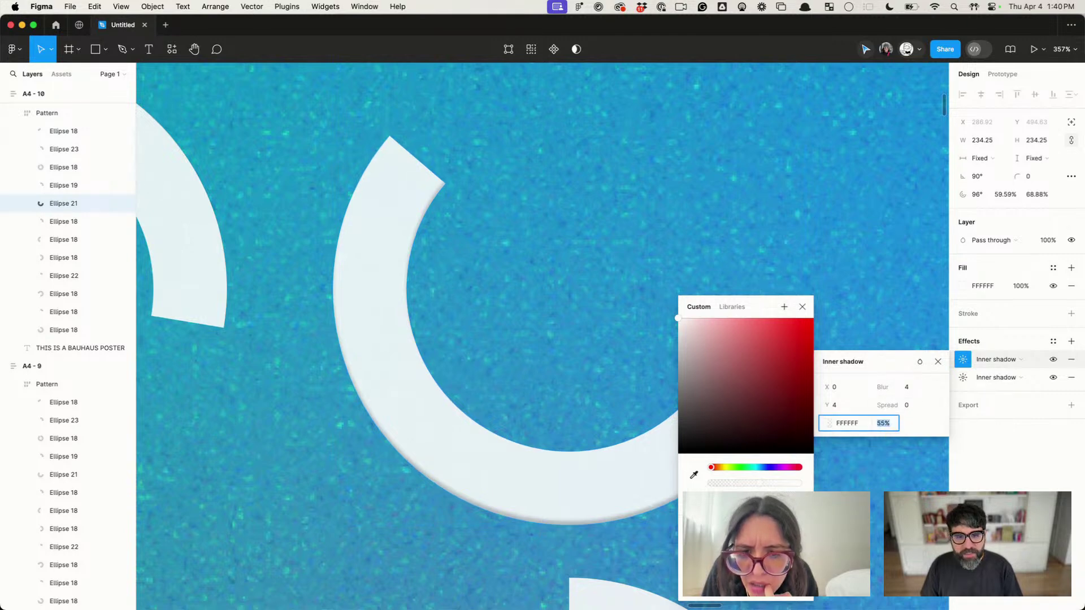
key("Escape")
key("Escape")
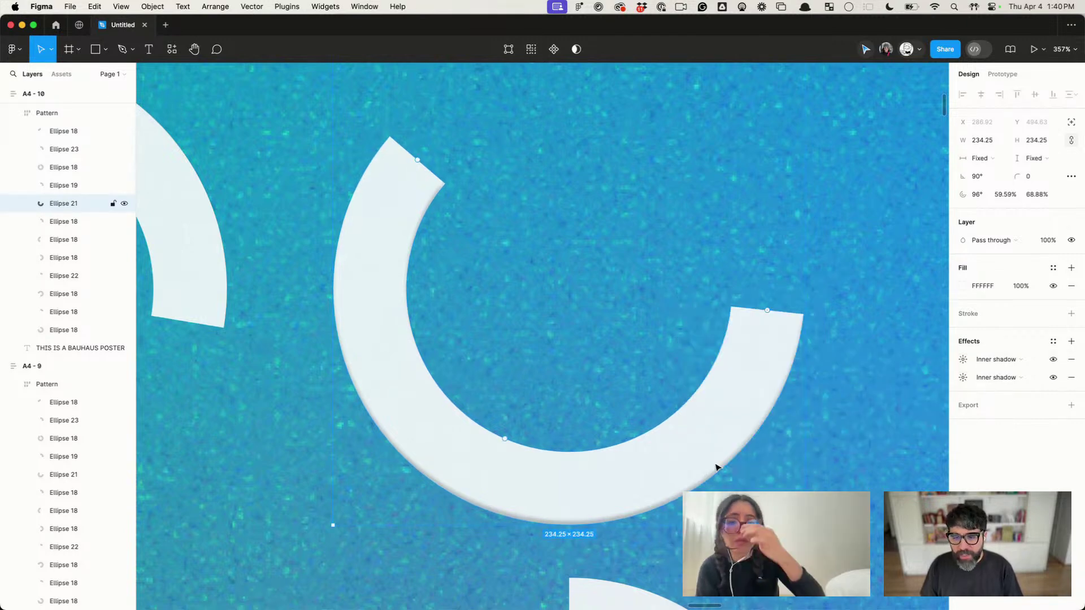
Step: Set the fill opacity of the bowl-shaped arc to 80%
left_click(1020, 286)
type("80")
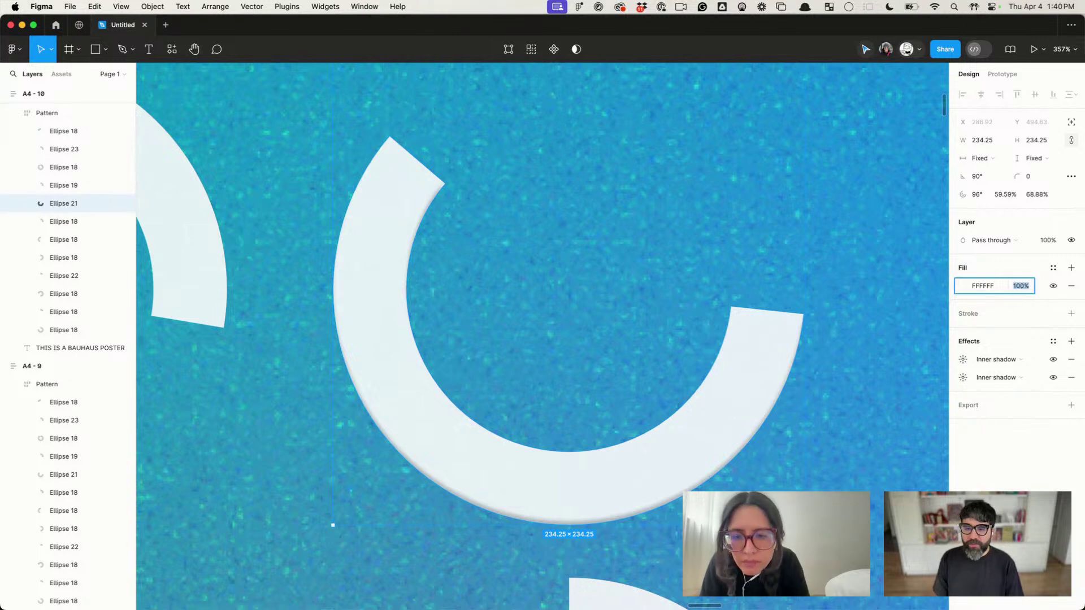
key("Return")
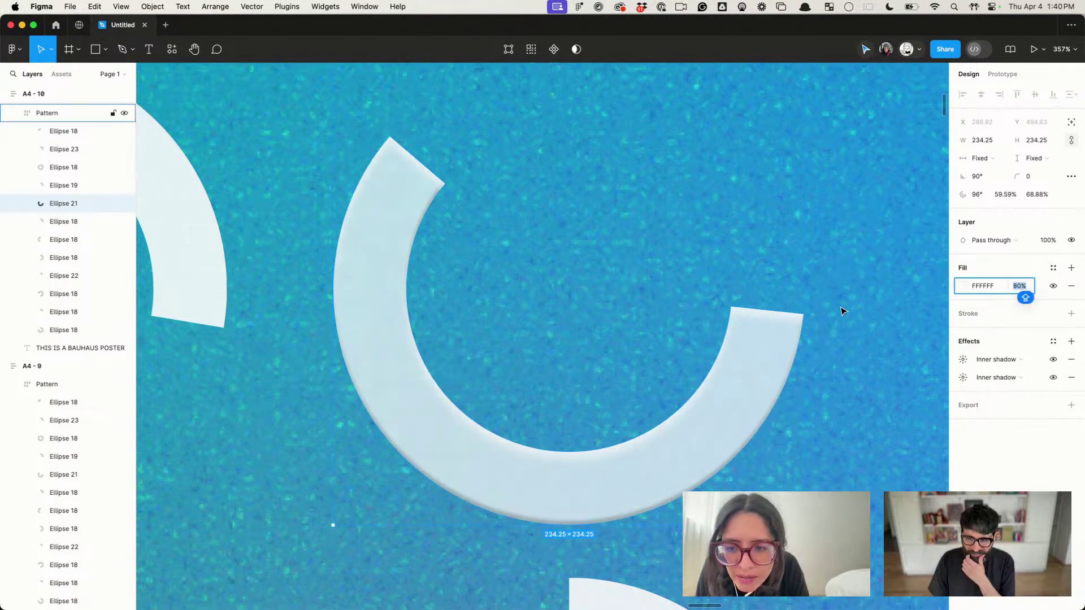
Step: Set the arc's white inner shadow to blur 2 and Y offset 2
left_click(963, 360)
left_click(907, 387)
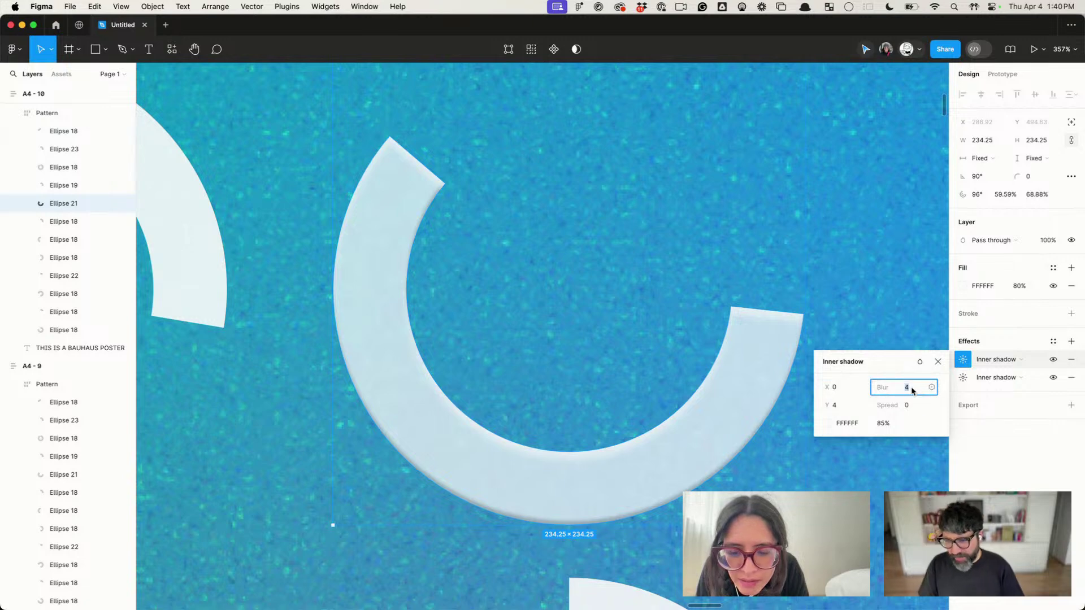
type("0")
key("Return")
key("Up")
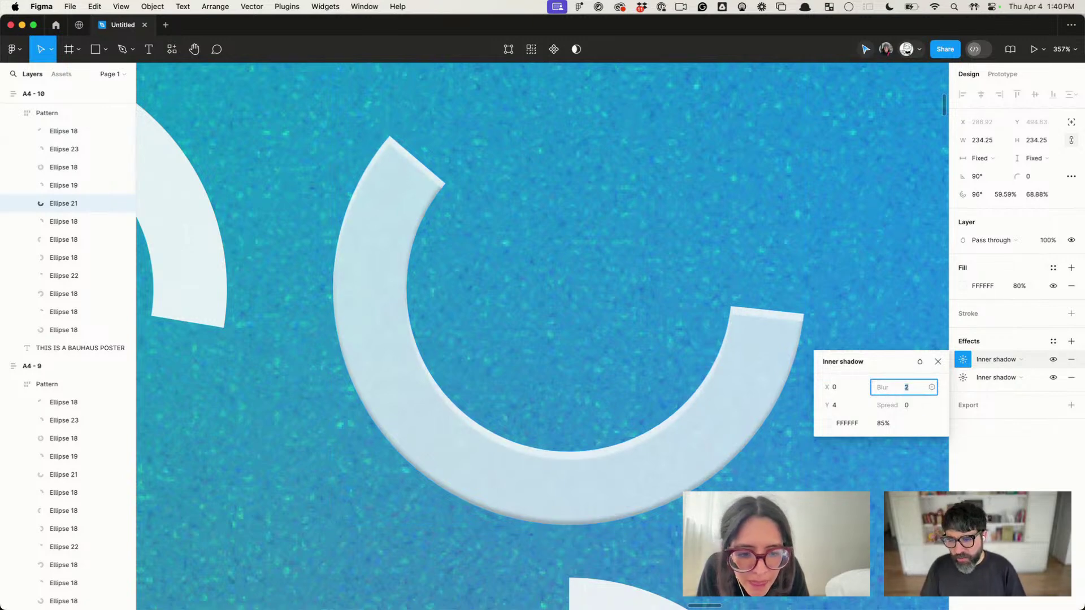
left_click(844, 405)
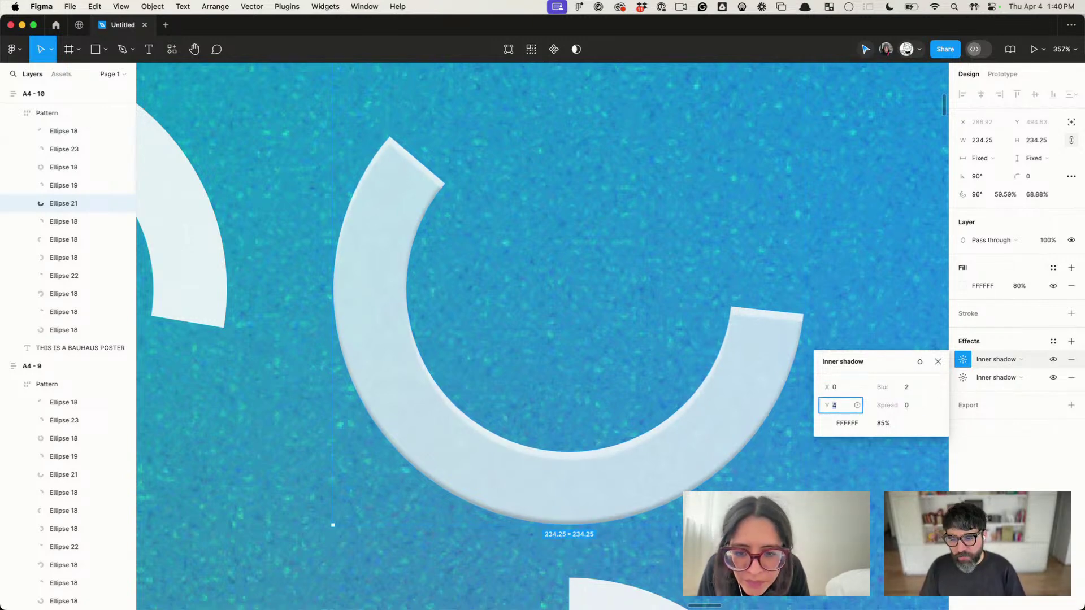
key("Up")
key("Up")
key("Down")
key("Down")
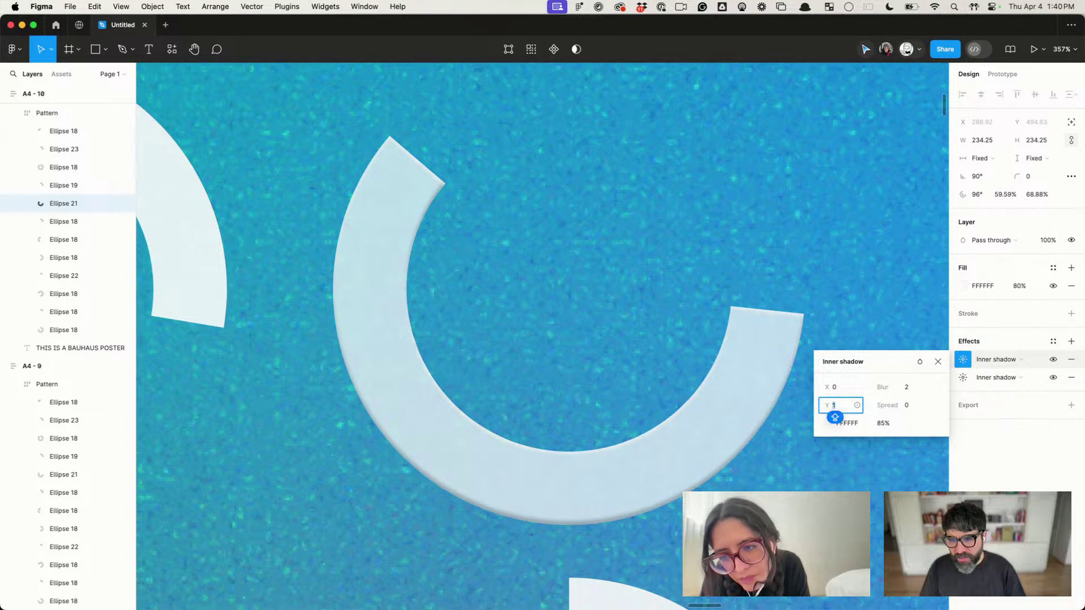
left_click(852, 387)
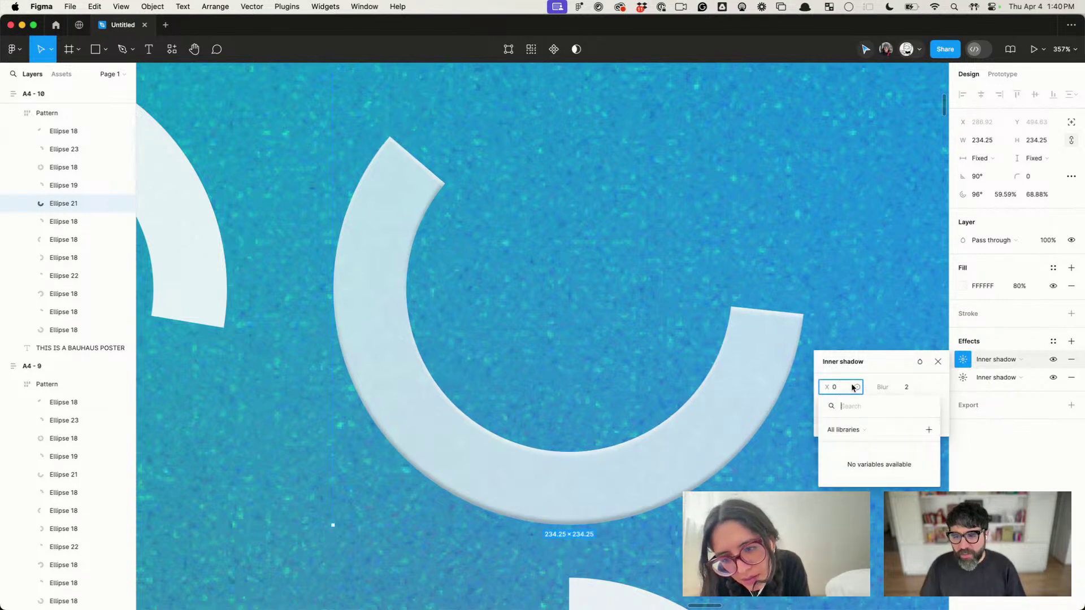
left_click(714, 384)
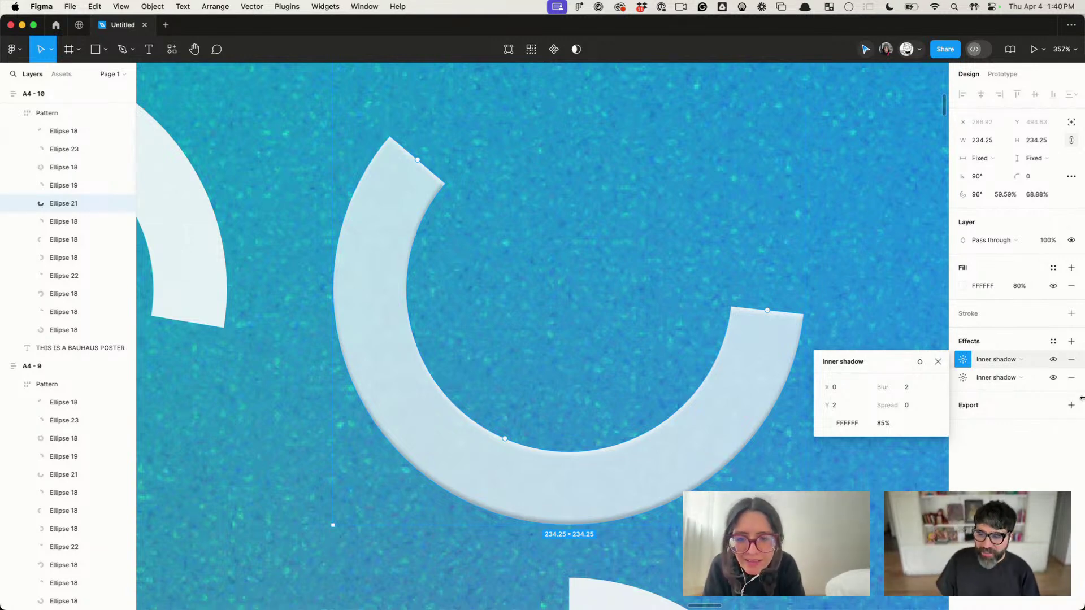
Step: Add a Drop shadow to the bowl-shaped arc with Y offset 2, blur 2 and 15% opacity
left_click(1071, 342)
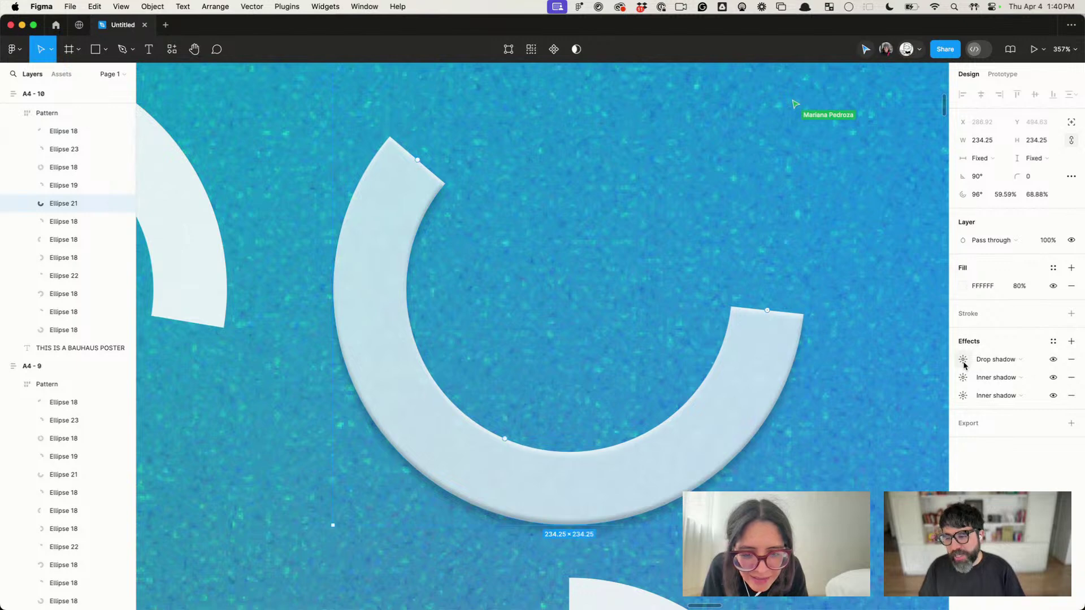
left_click(962, 359)
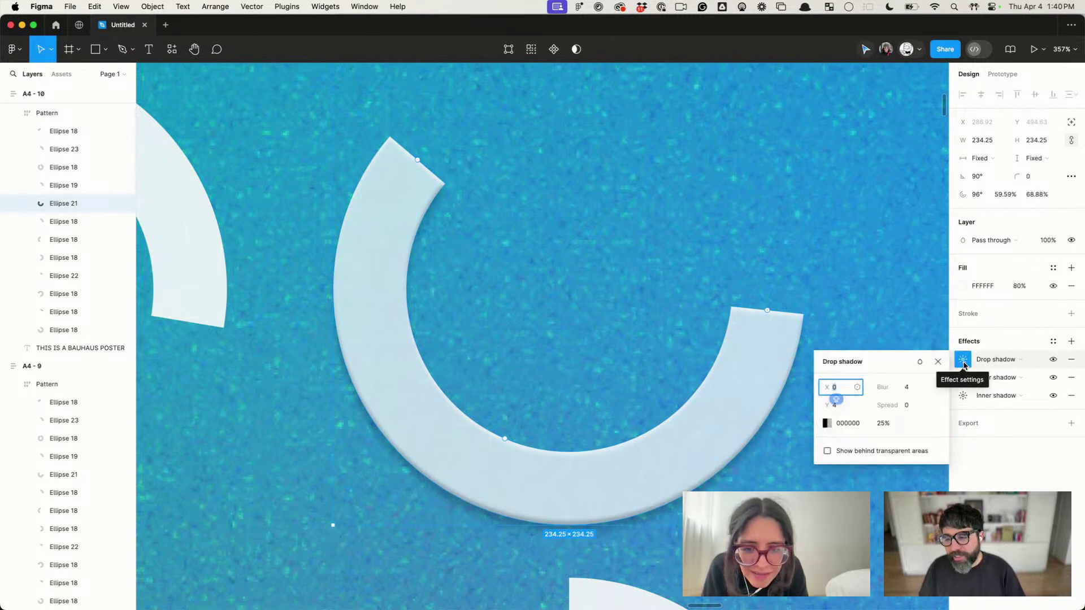
left_click(904, 387)
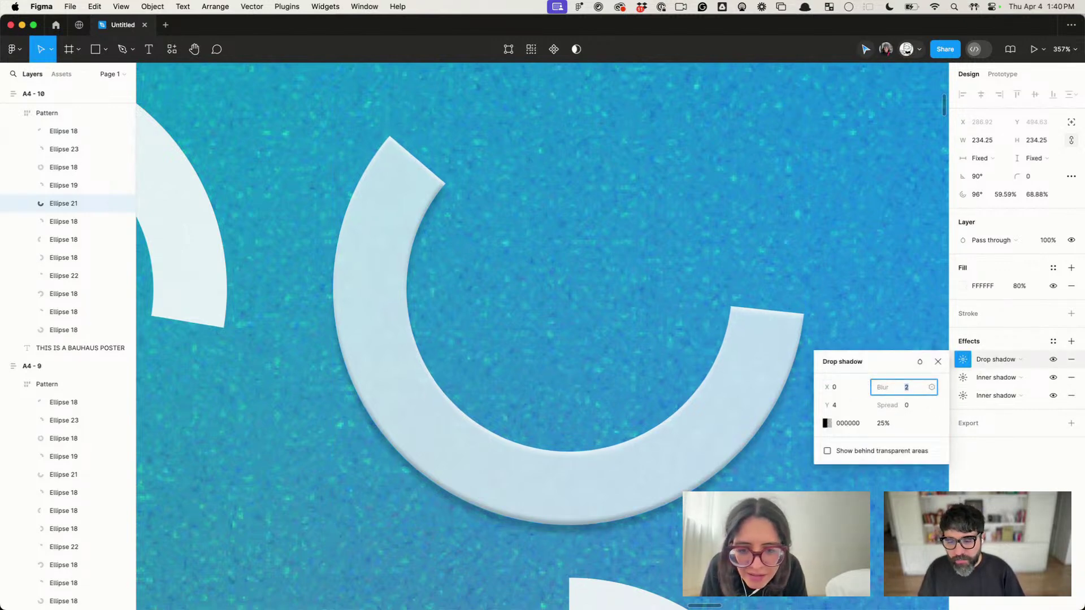
left_click(842, 405)
key("Down")
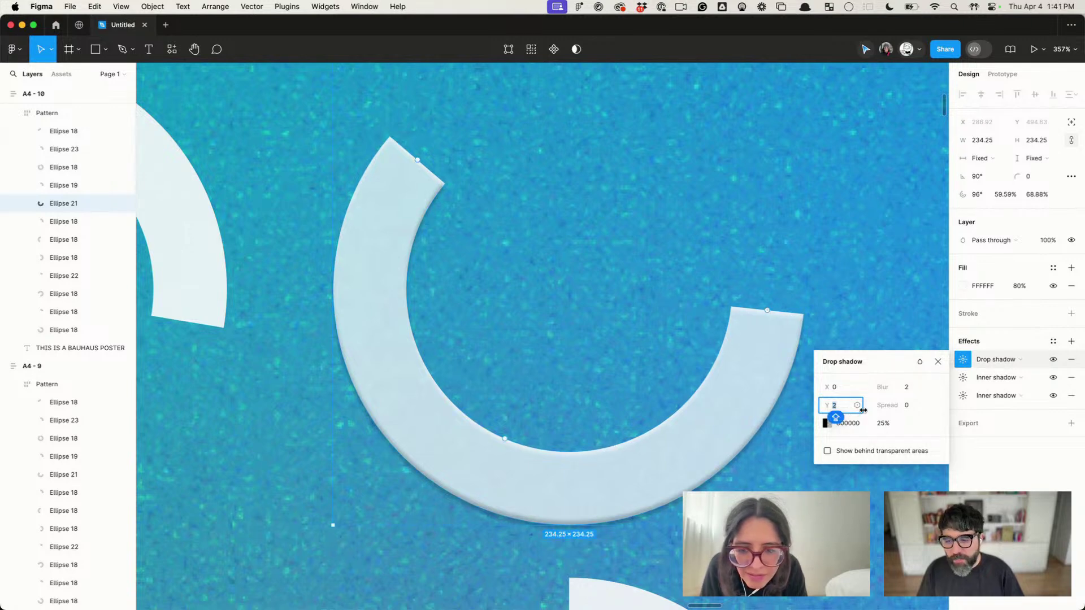
left_click(885, 423)
key("shift+Down")
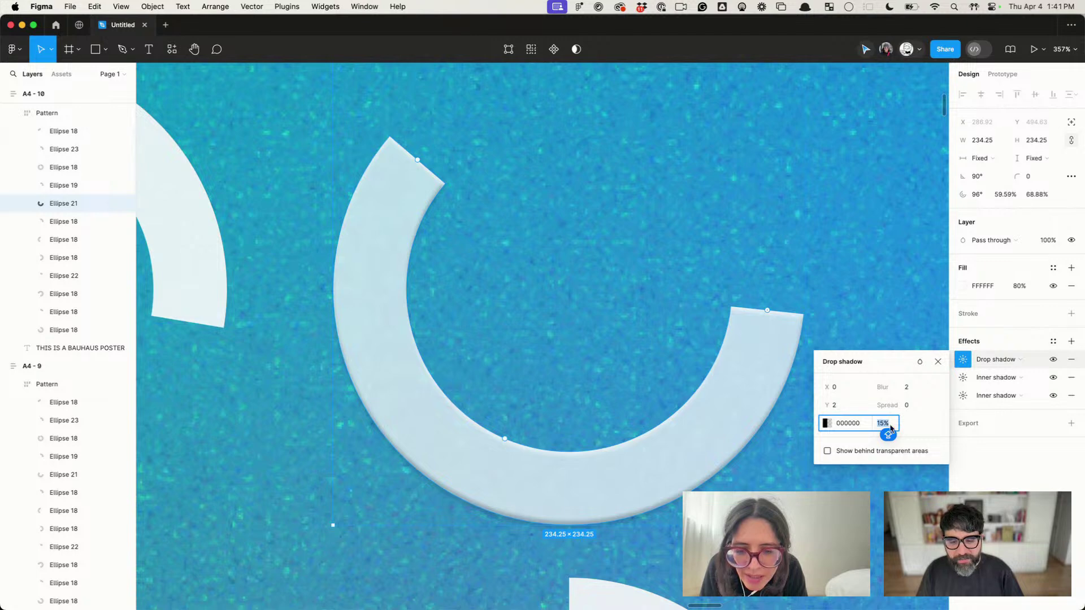
scroll(702, 465, "down", 5)
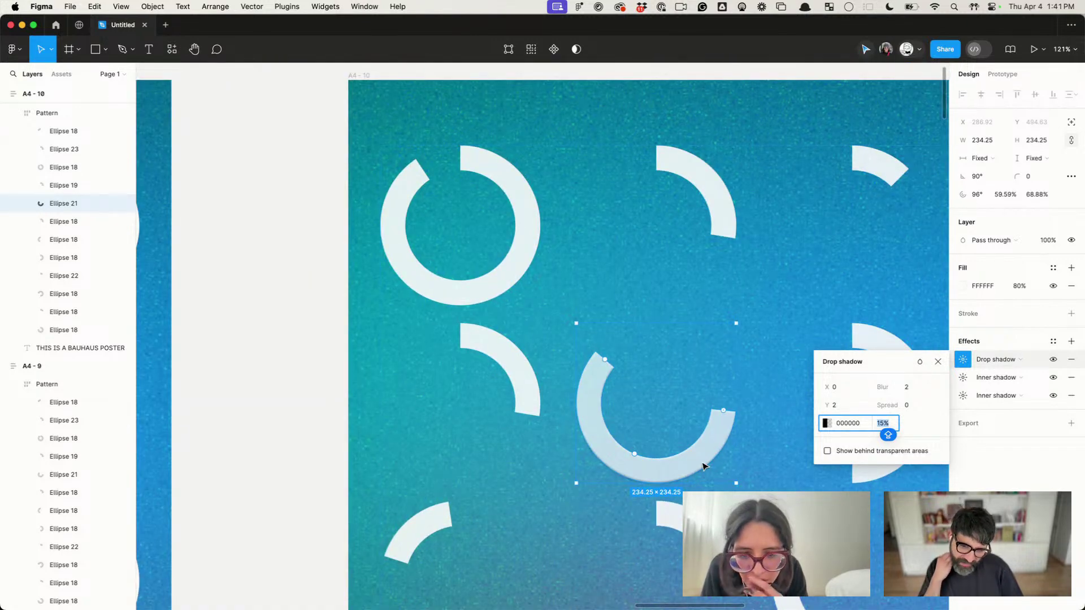
key("Return")
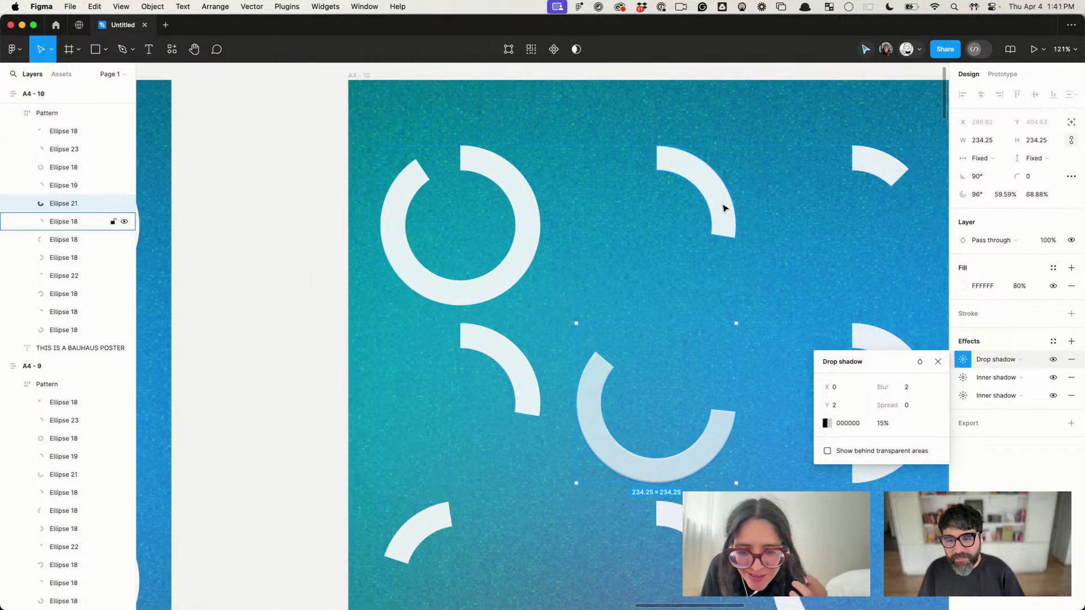
Step: Try to apply the bowl-shaped arc's effects to all arcs in the A4 - 10 pattern
left_click(724, 208)
key("super+a")
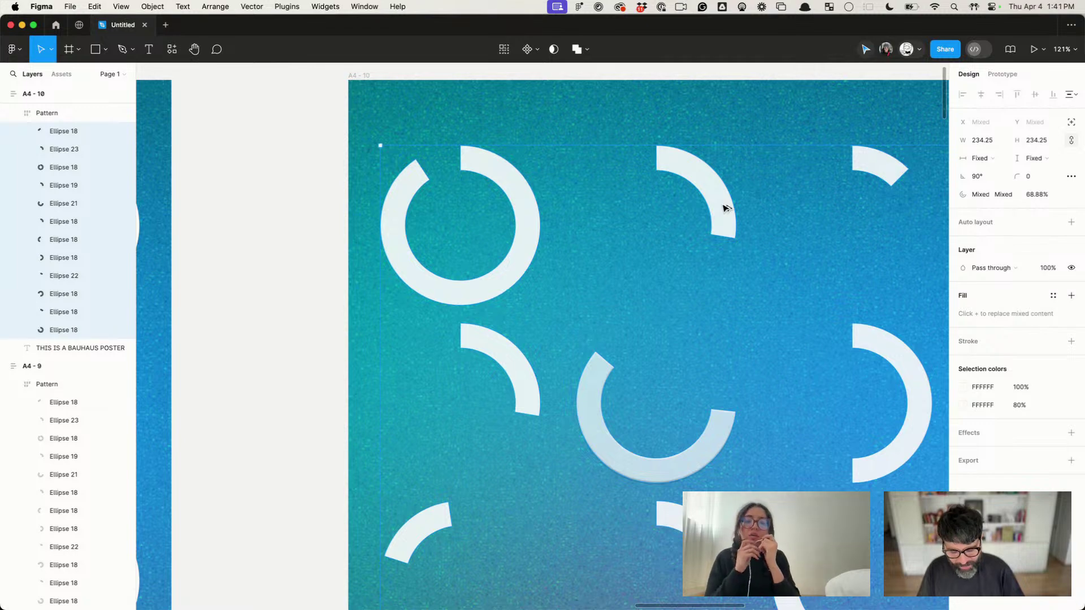
scroll(723, 208, "right", 5)
scroll(723, 208, "down", 2)
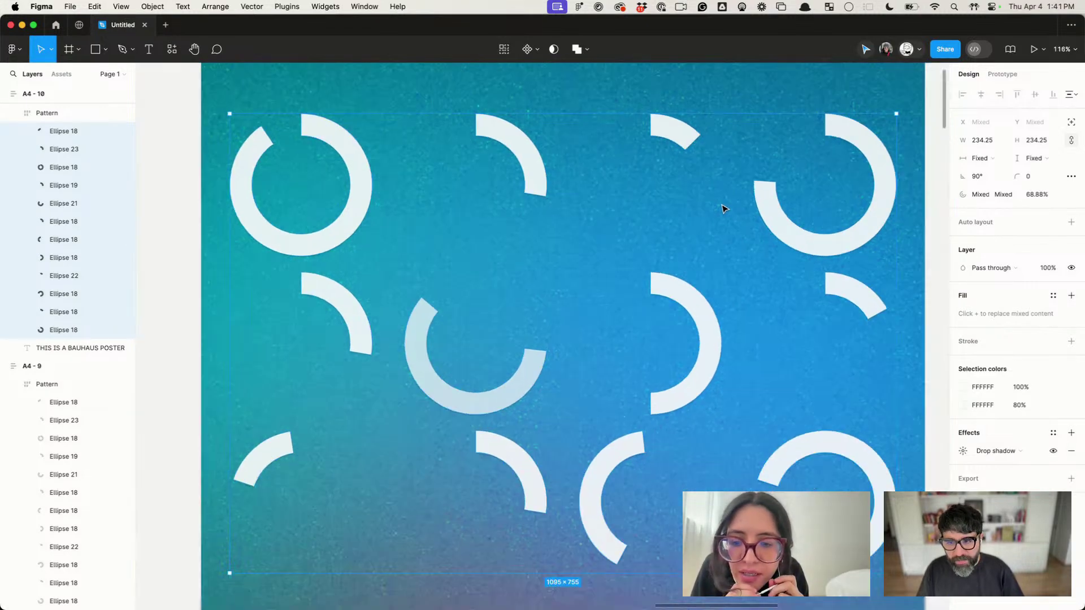
scroll(723, 208, "down", 3)
scroll(723, 208, "down", 8)
Step: Examine the bowl-shaped arc's shading up close and compare it with the whole A4 - 10 poster
left_click(681, 285)
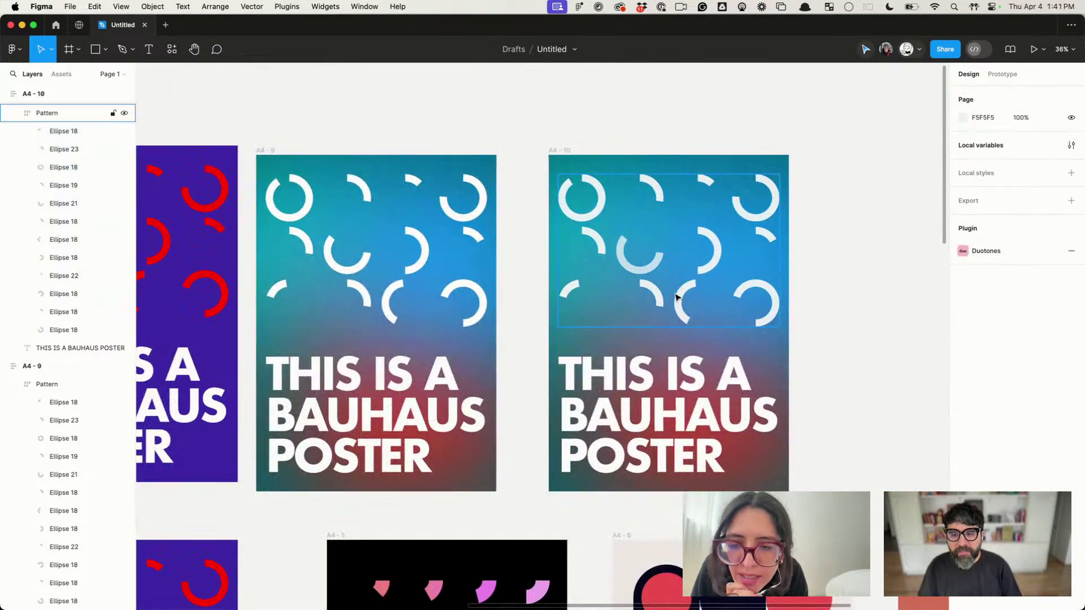
scroll(677, 297, "up", 10)
scroll(677, 296, "down", 5)
scroll(677, 297, "right", 9)
left_click(631, 364)
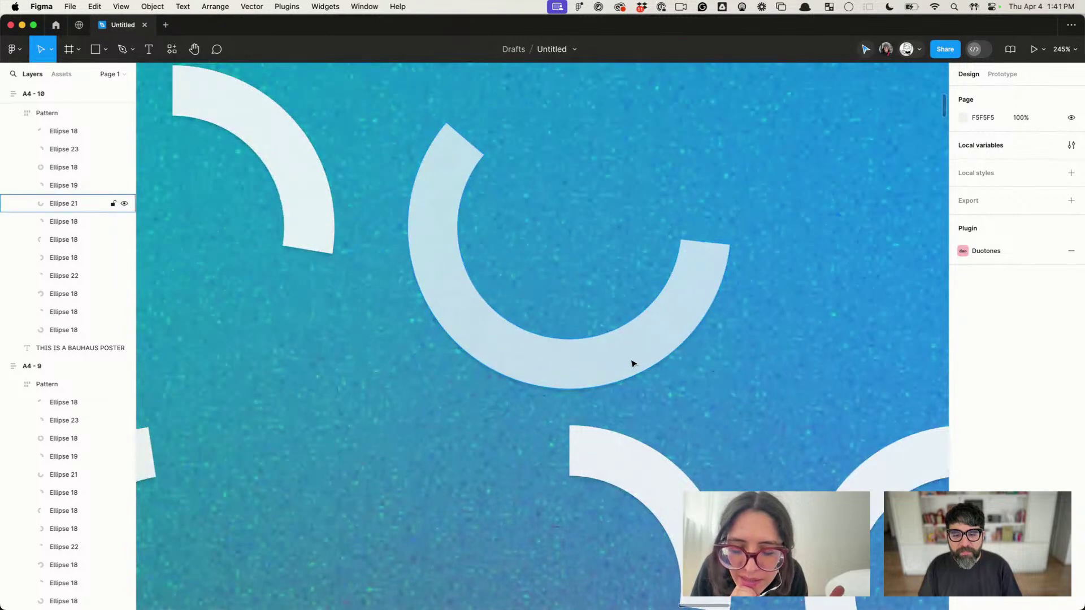
scroll(632, 363, "down", 10)
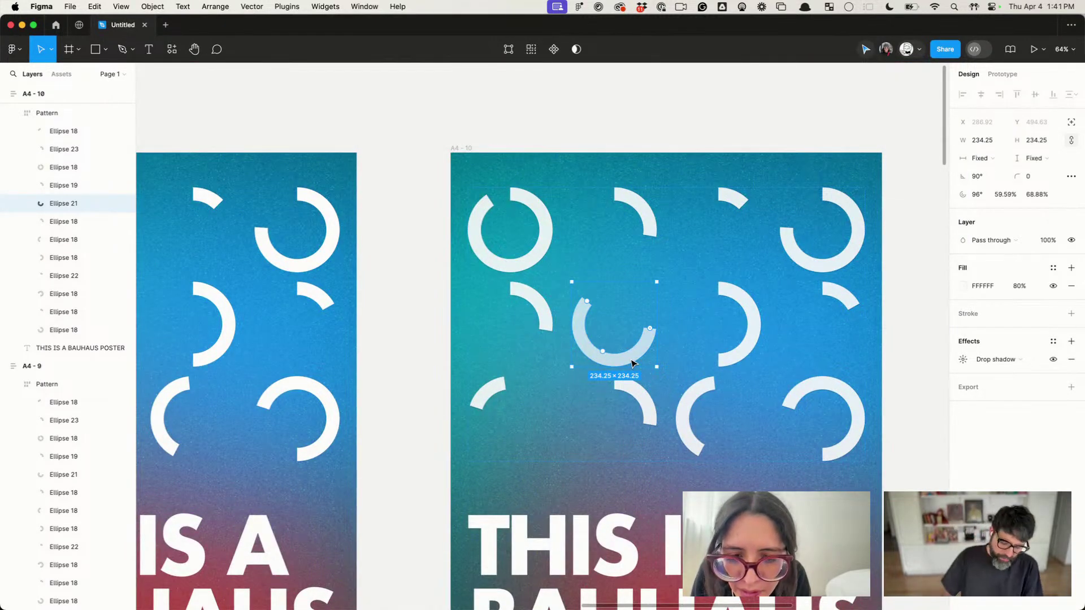
scroll(632, 363, "up", 10)
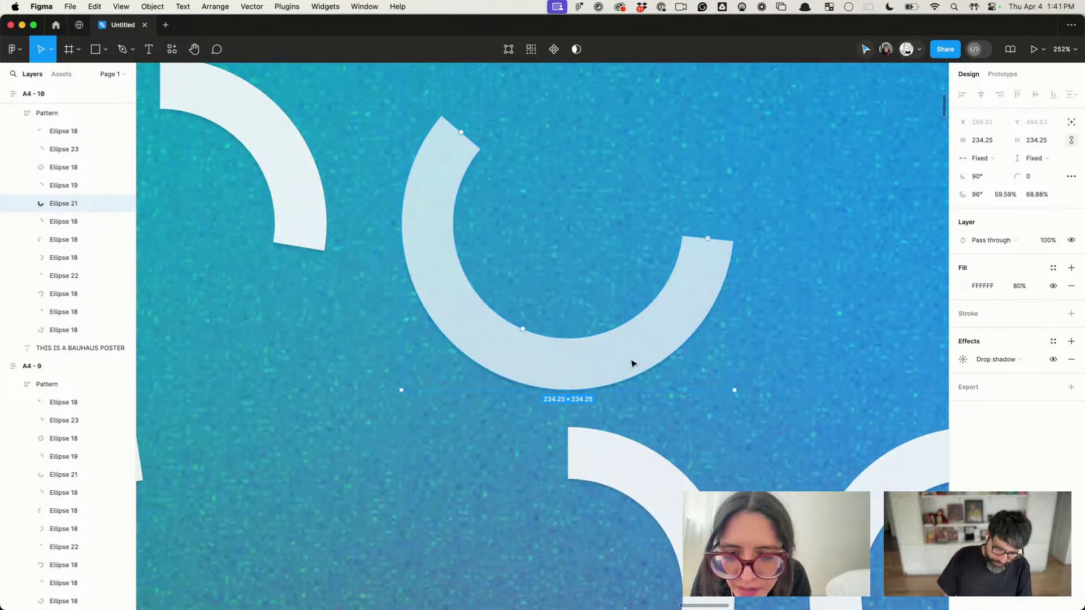
scroll(632, 363, "down", 10)
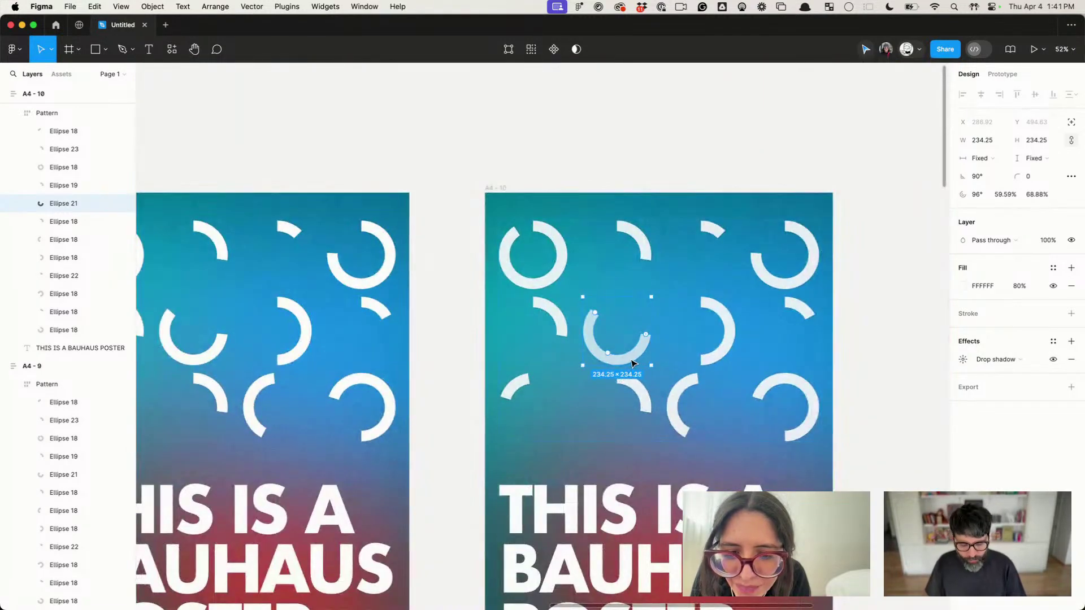
Step: Try pasting the bowl-shaped arc's fill and effect properties onto every arc in the A4 - 10 pattern
key("super+a")
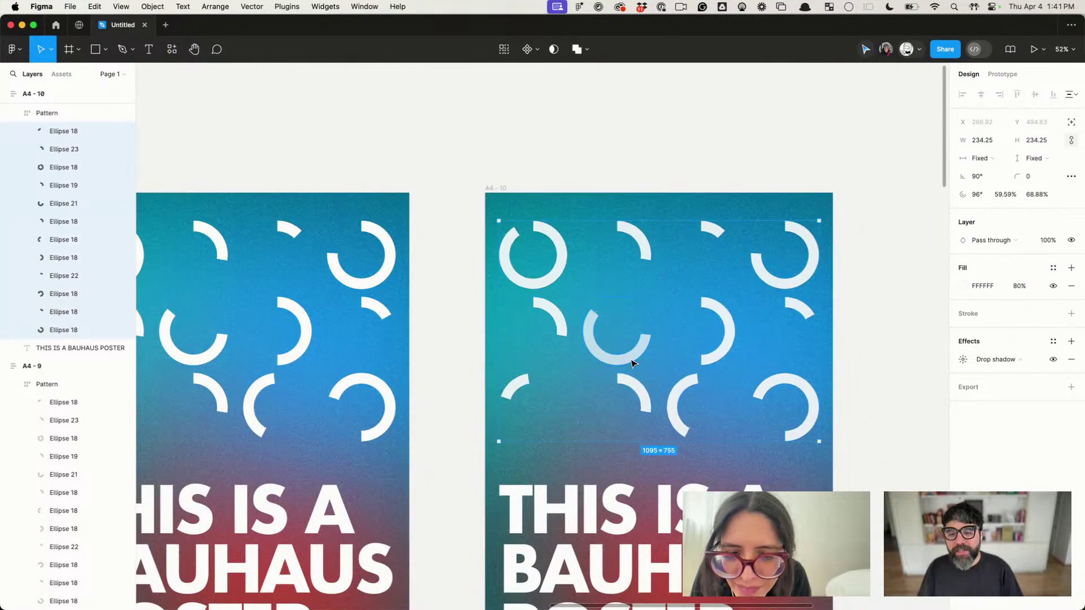
key("alt")
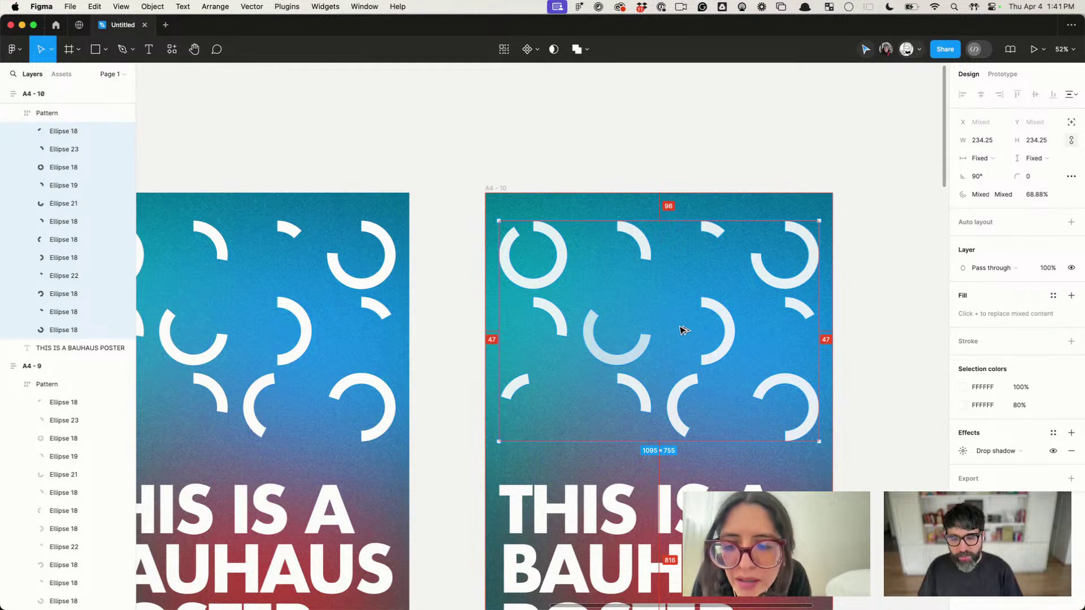
key("super+alt+v")
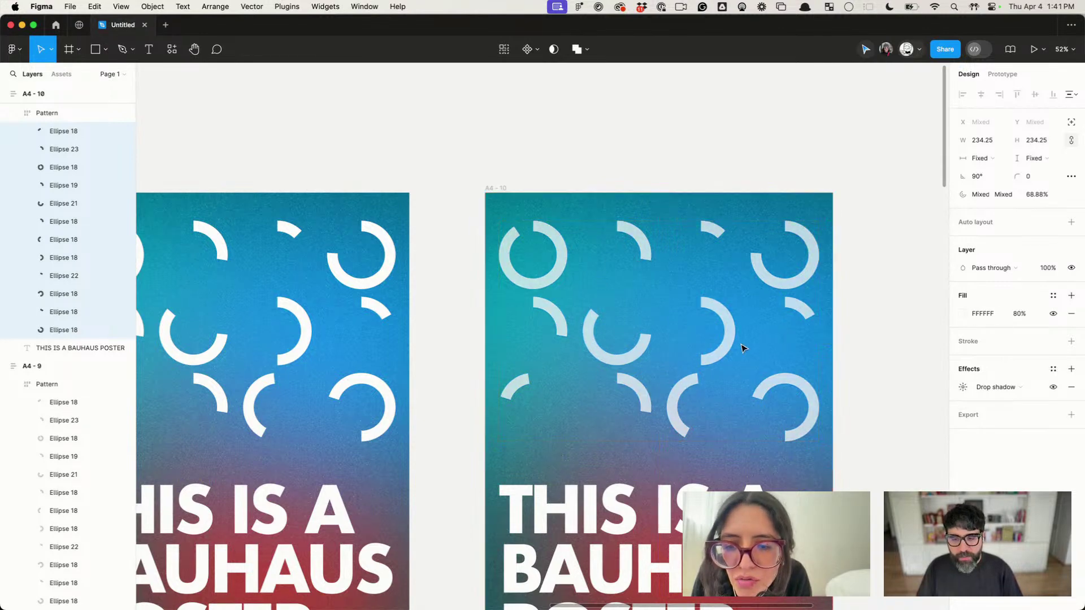
scroll(741, 345, "up", 5)
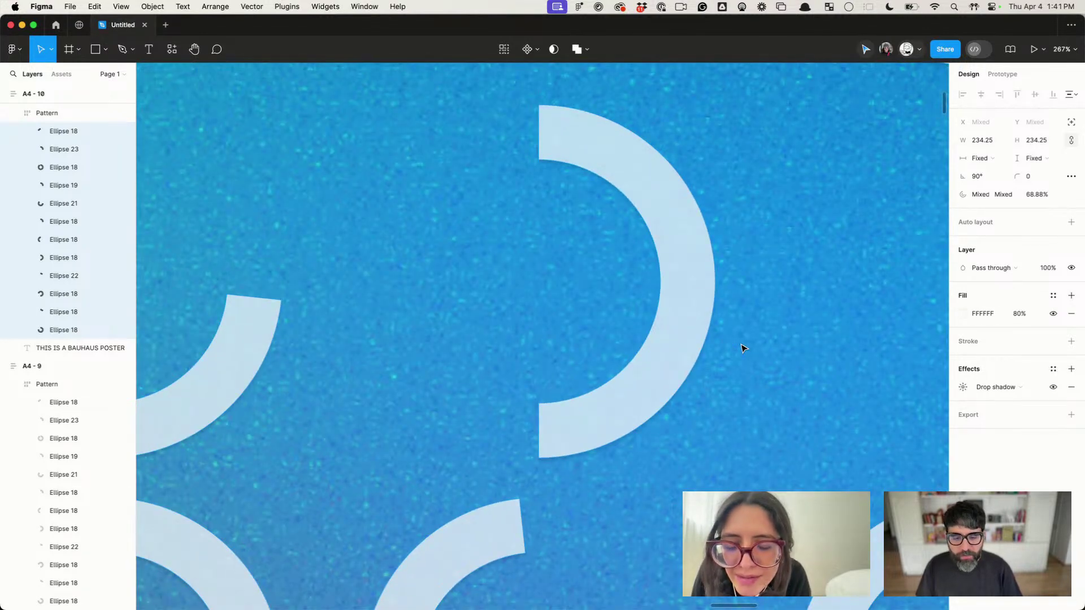
Step: Undo the pasted properties and effects on the A4 - 10 arcs, back to the bowl-shaped arc's drop and inner shadows
key("super+z")
key("super+z")
key("super+z")
key("super+z")
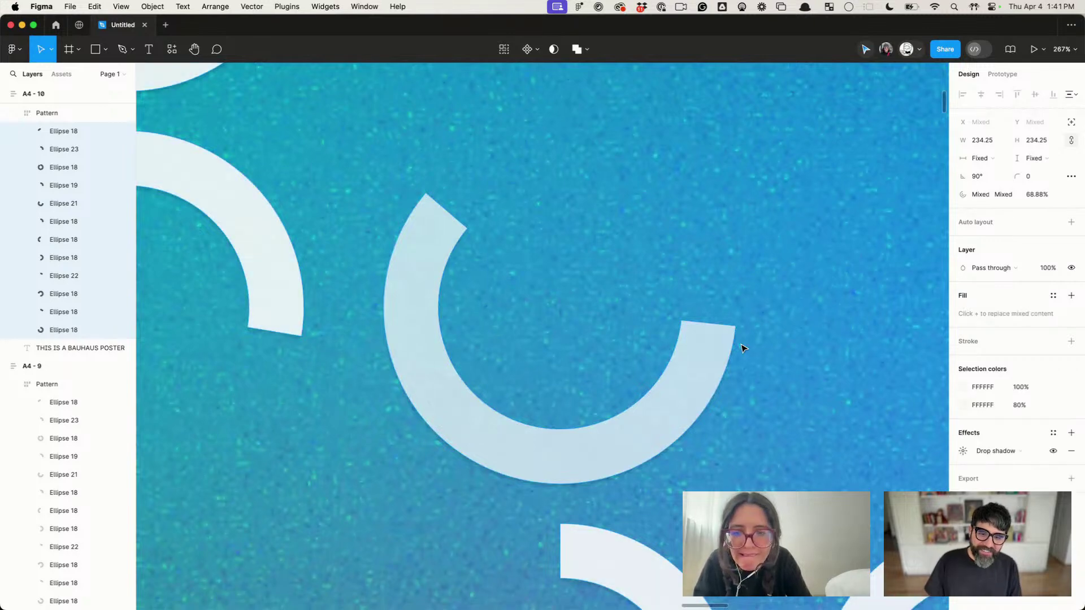
key("super+z")
key("super+z")
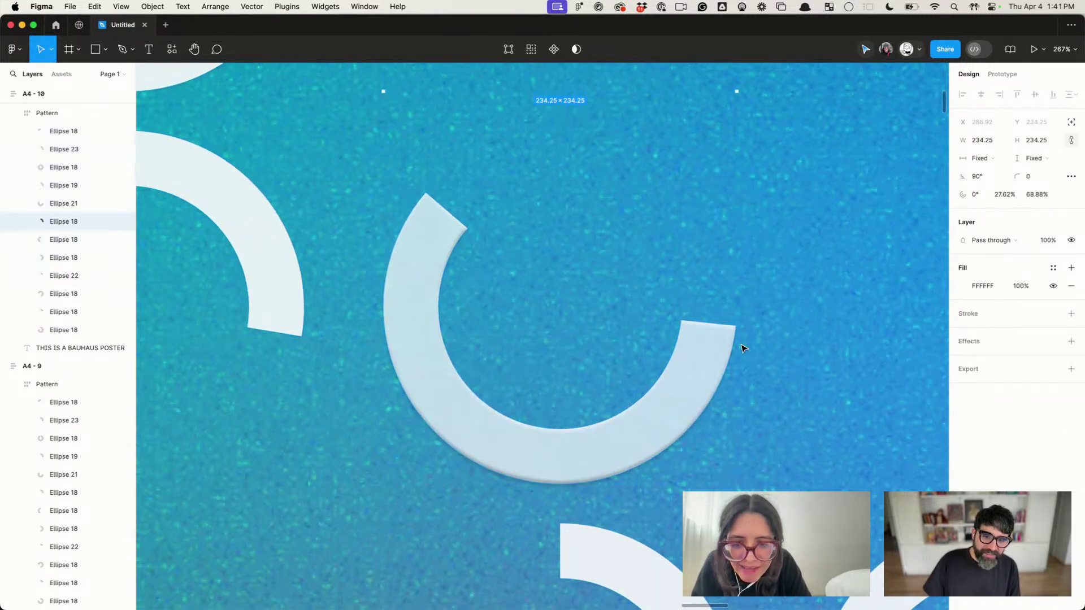
key("super+z")
key("super+z")
key("super+z")
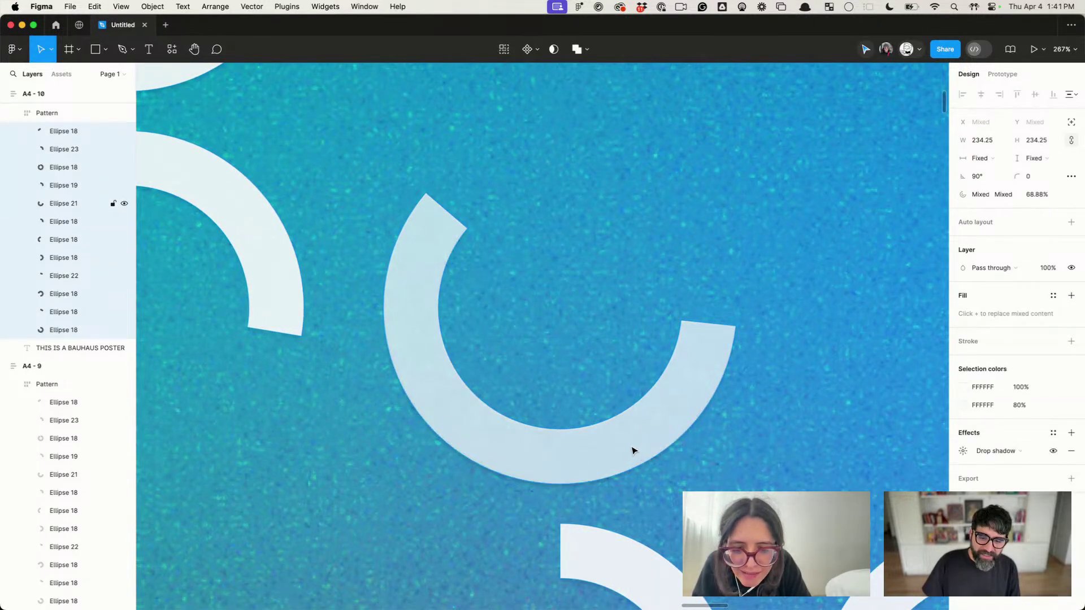
Step: Copy the bowl-shaped arc's 80% fill, drop shadow and two inner shadows onto all arcs in the A4 - 10 pattern, then deselect them
left_click(598, 462)
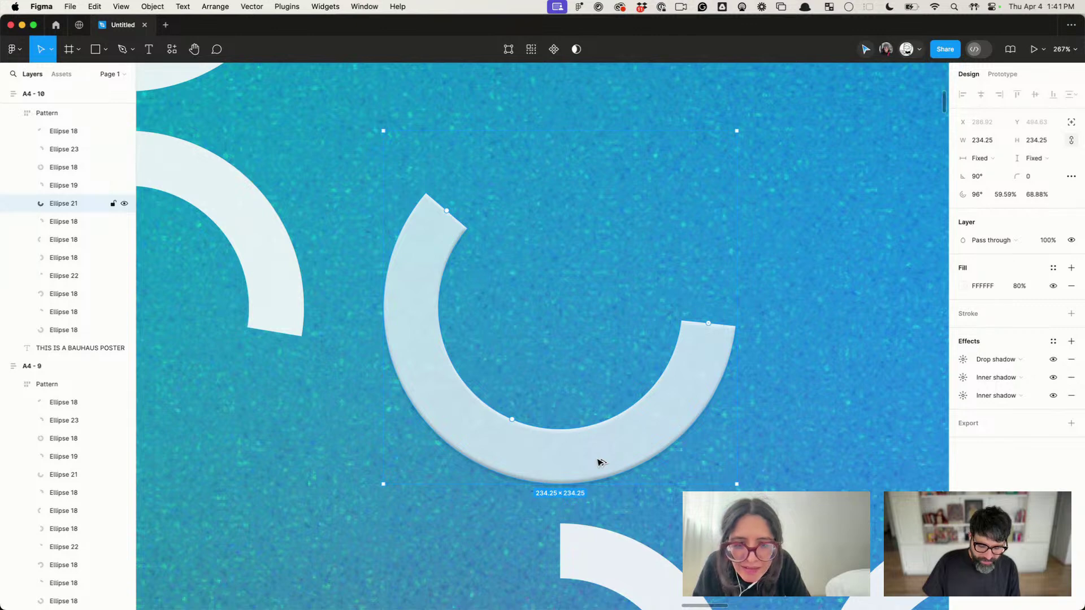
key("super+a")
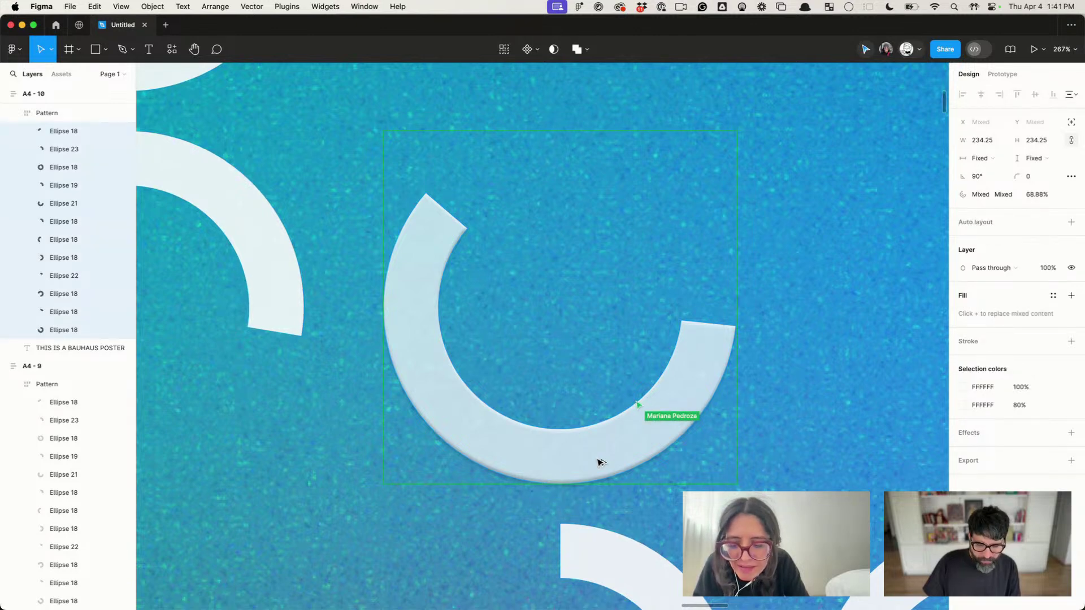
scroll(600, 463, "down", 5, "ctrl")
scroll(650, 315, "up", 5)
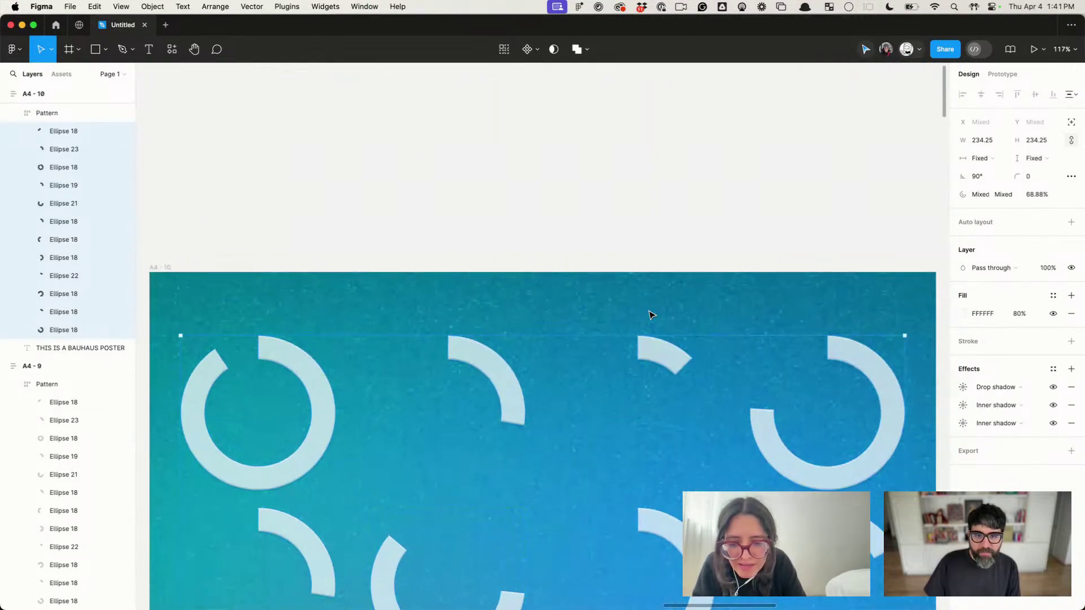
left_click(632, 164)
scroll(633, 165, "down", 5, "ctrl")
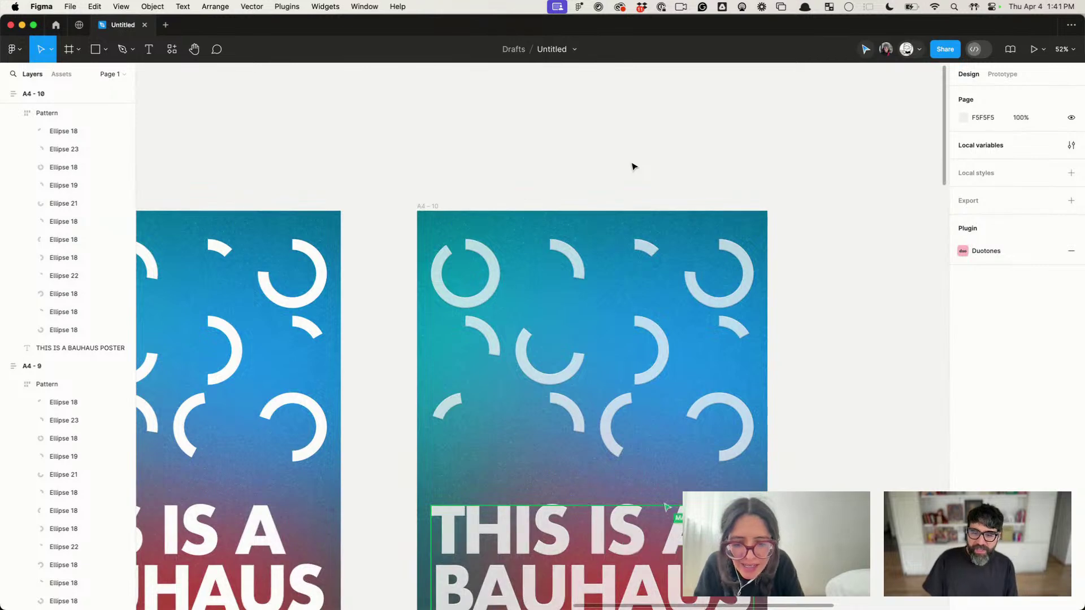
Step: Move the triangle out of the A4 - 7 poster onto the empty canvas above it, at about X 6786, Y -1267
scroll(633, 165, "down", 5, "ctrl")
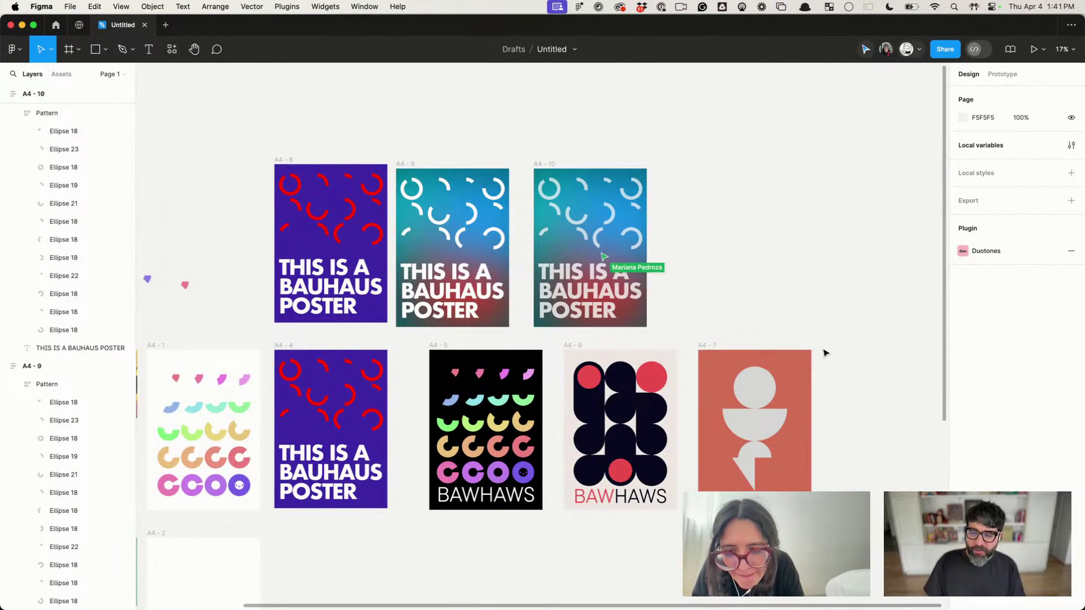
scroll(747, 445, "up", 4)
left_click(780, 387)
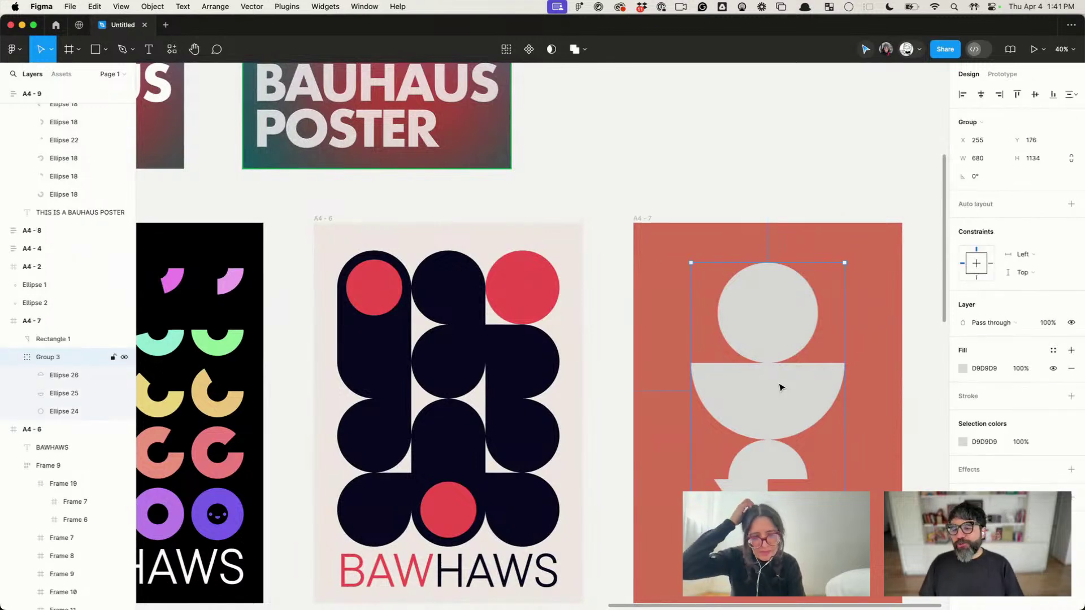
scroll(779, 387, "up", 3)
scroll(779, 388, "down", 5)
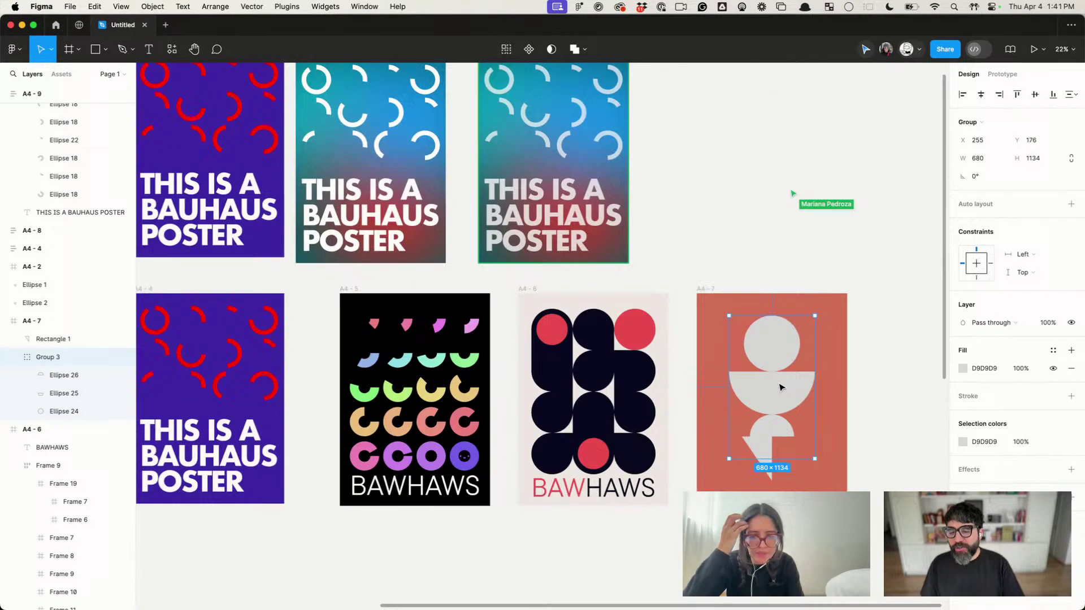
left_click(765, 453)
left_click_drag(765, 452, 752, 198)
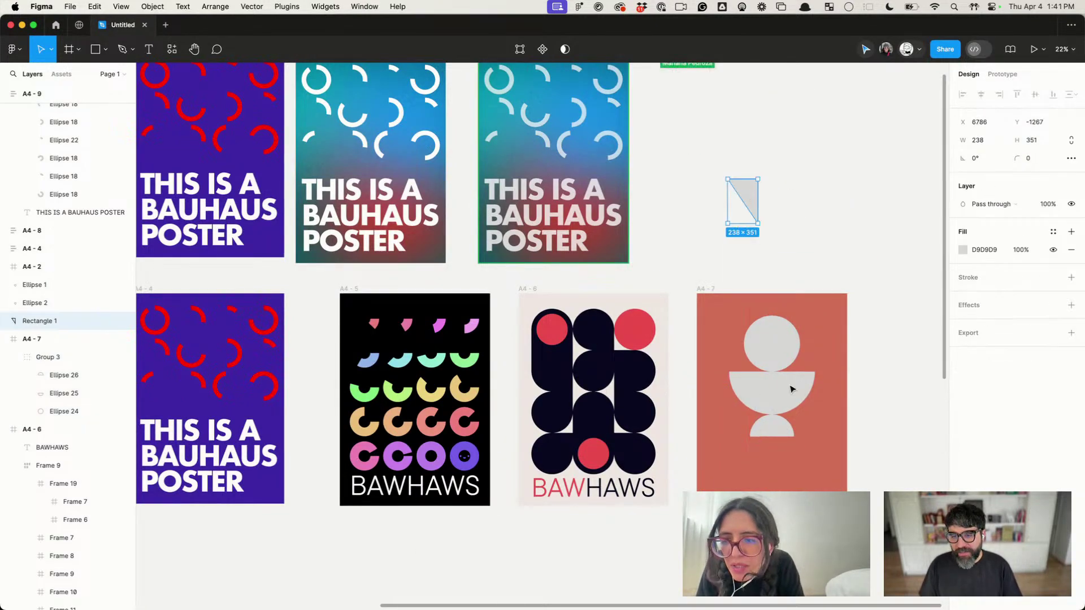
Step: Align the shape group to the vertical centre of A4 - 7 and scale it proportionally from its centre to about 806 × 1344
left_click(791, 407)
left_click(779, 440)
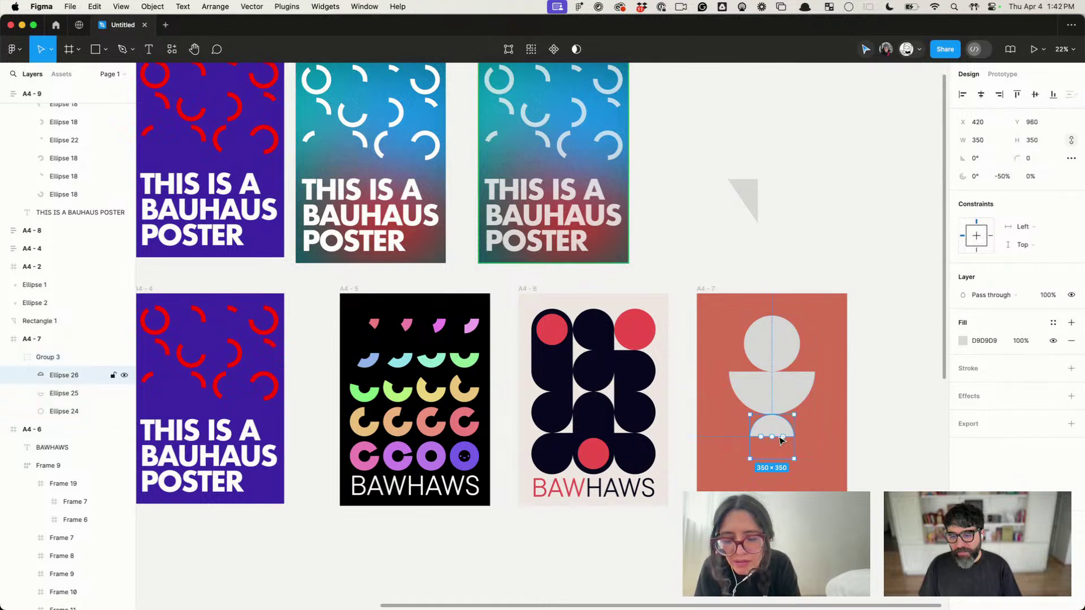
key("Escape")
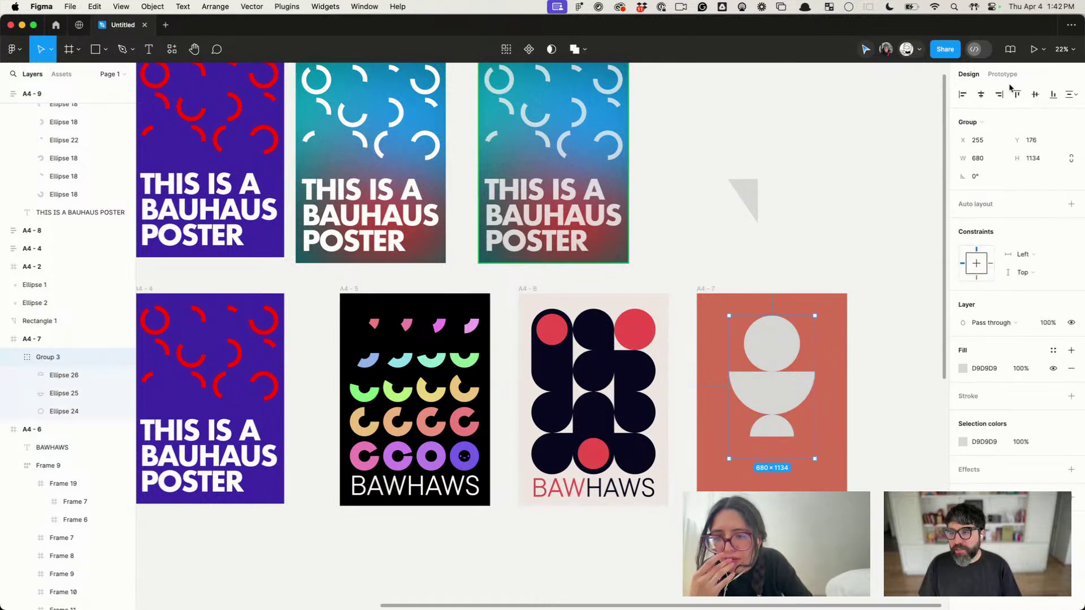
left_click(1035, 95)
scroll(774, 480, "up", 2)
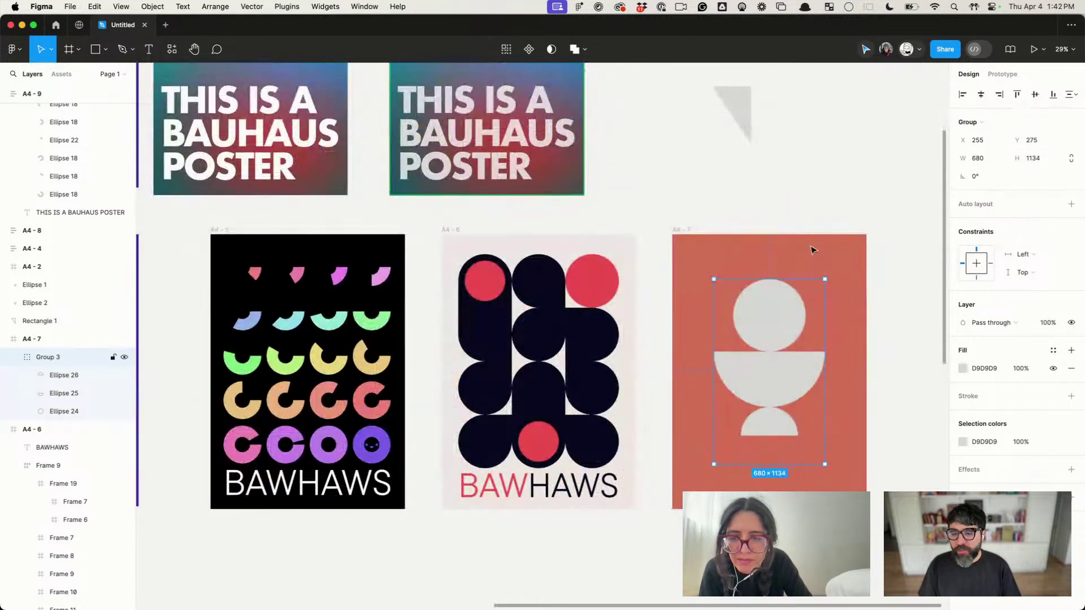
mouse_move(824, 281)
left_mouse_down()
mouse_move(856, 237)
mouse_move(836, 263)
left_mouse_up()
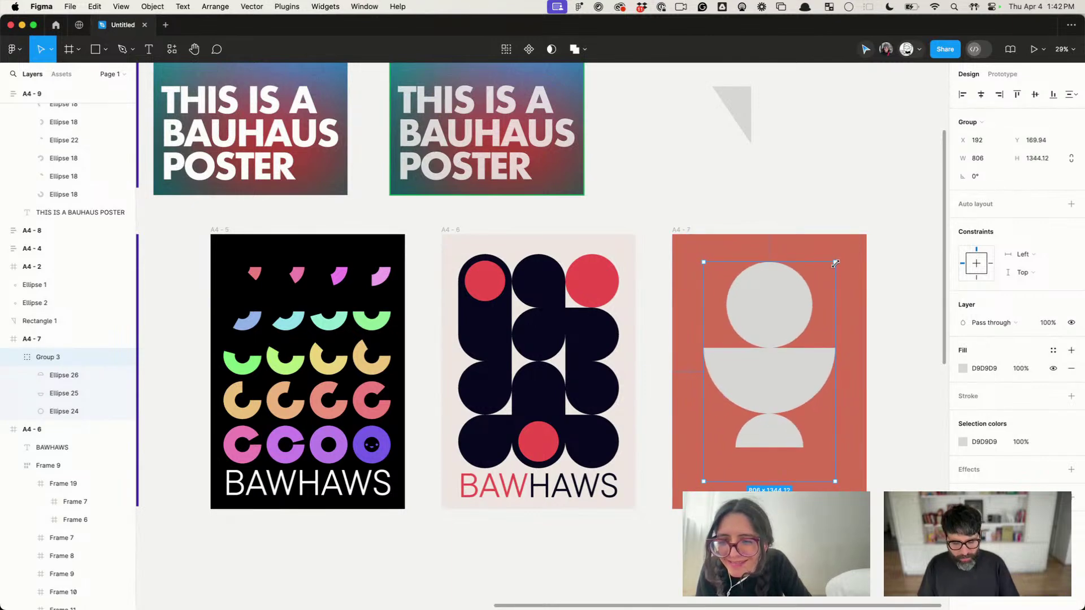
Step: Try stacking the A4 - 7 shapes in a vertical auto layout, with the bowl below the circle and its height reduced to 439
key("shift+a")
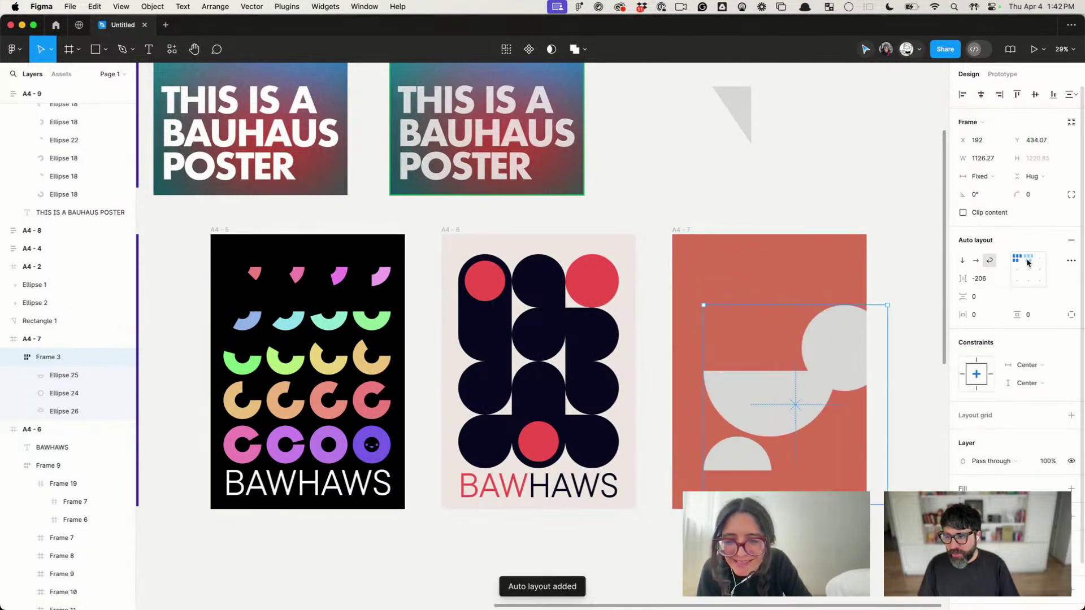
left_click(963, 260)
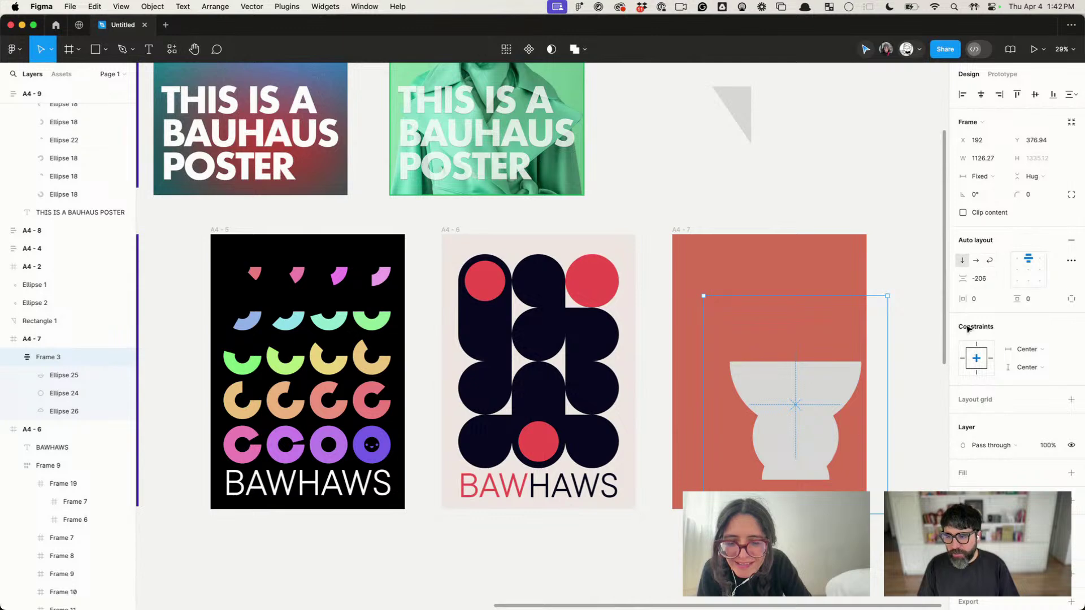
key("Return")
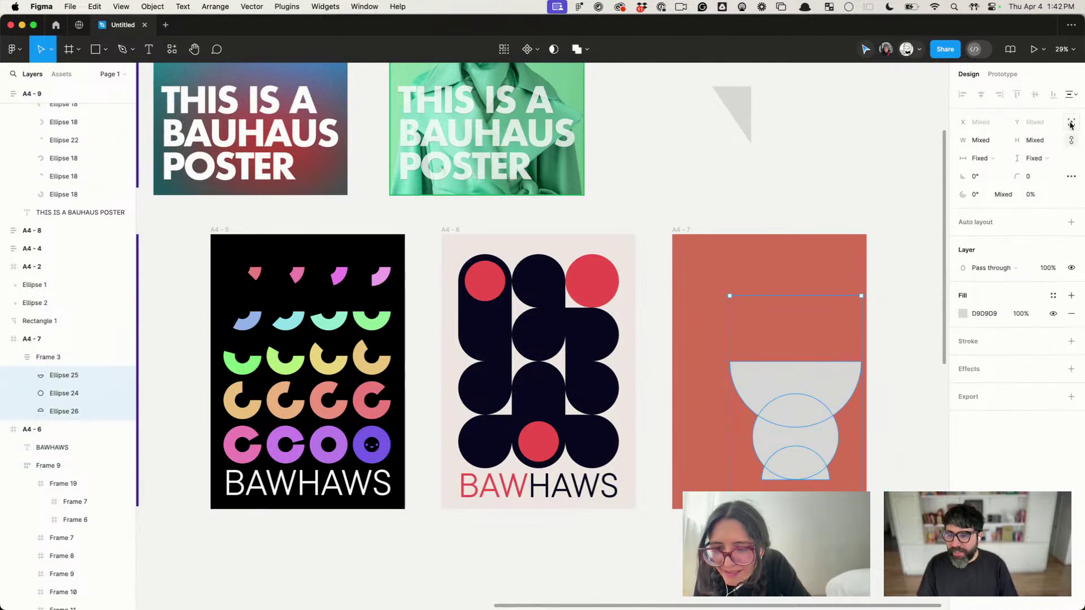
left_click(854, 382)
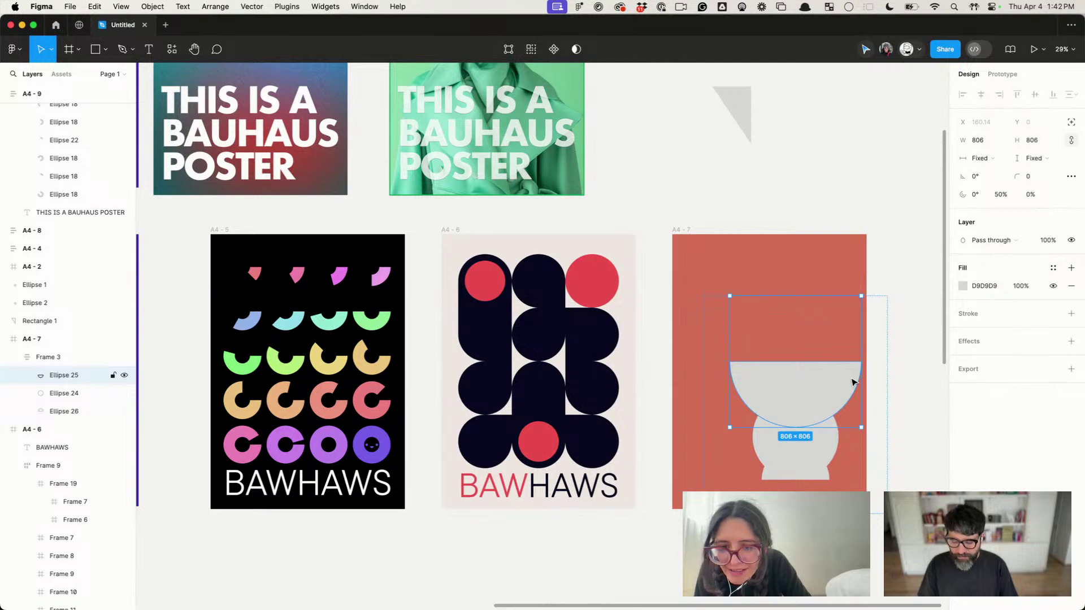
key("Down")
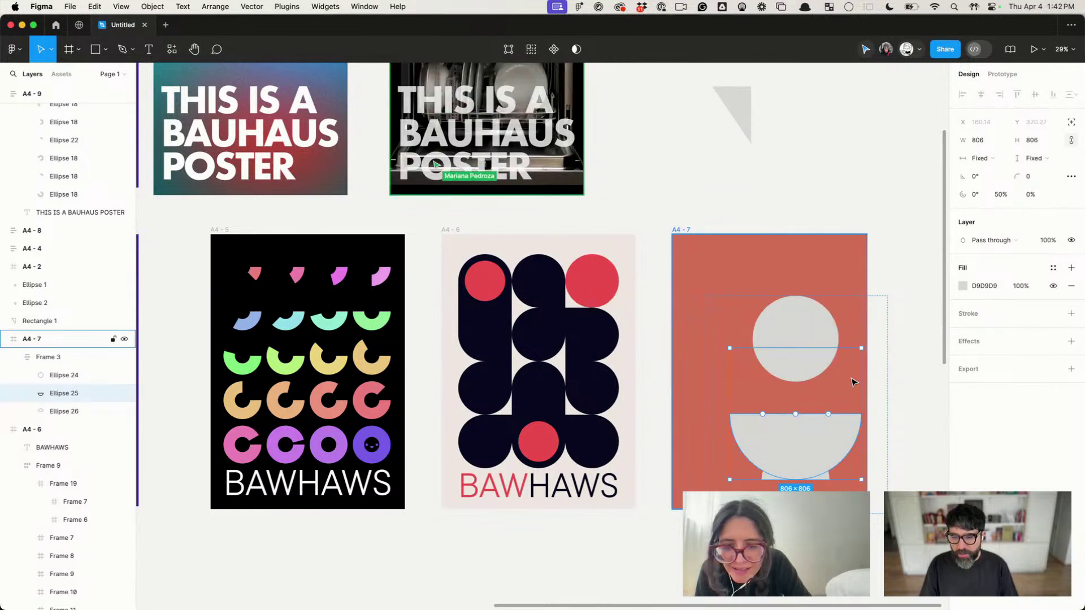
left_click_drag(822, 348, 822, 413)
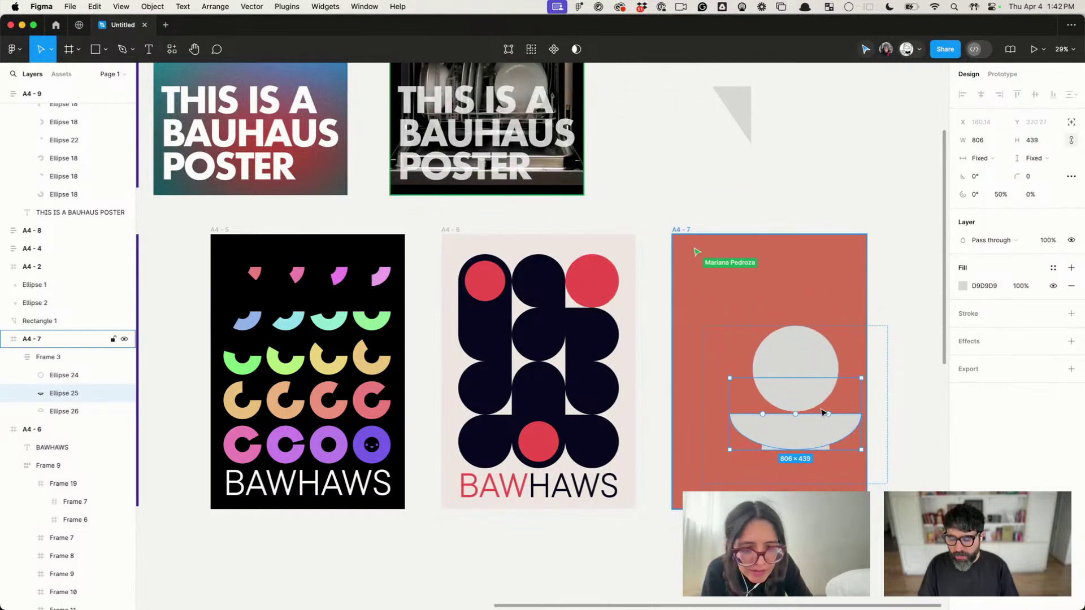
Step: Undo the bowl resizing and auto layout on the A4 - 7 shapes, and ungroup the enlarged shapes
key("super+z")
scroll(820, 406, "up", 2)
scroll(735, 390, "right", 3)
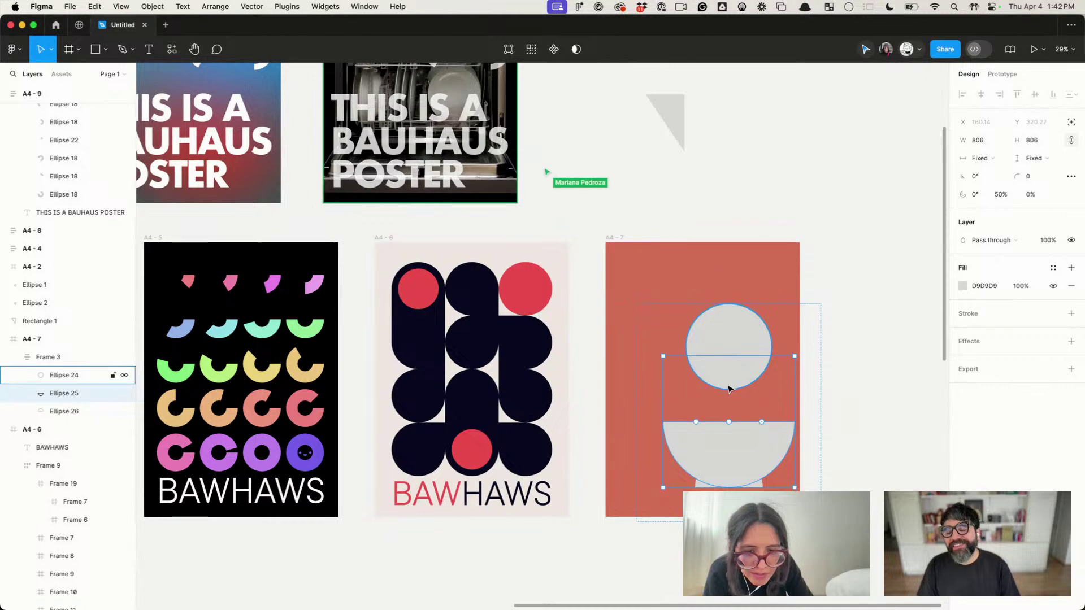
key("super+z")
key("super+z")
key("super+z")
key("super+z")
key("super+z")
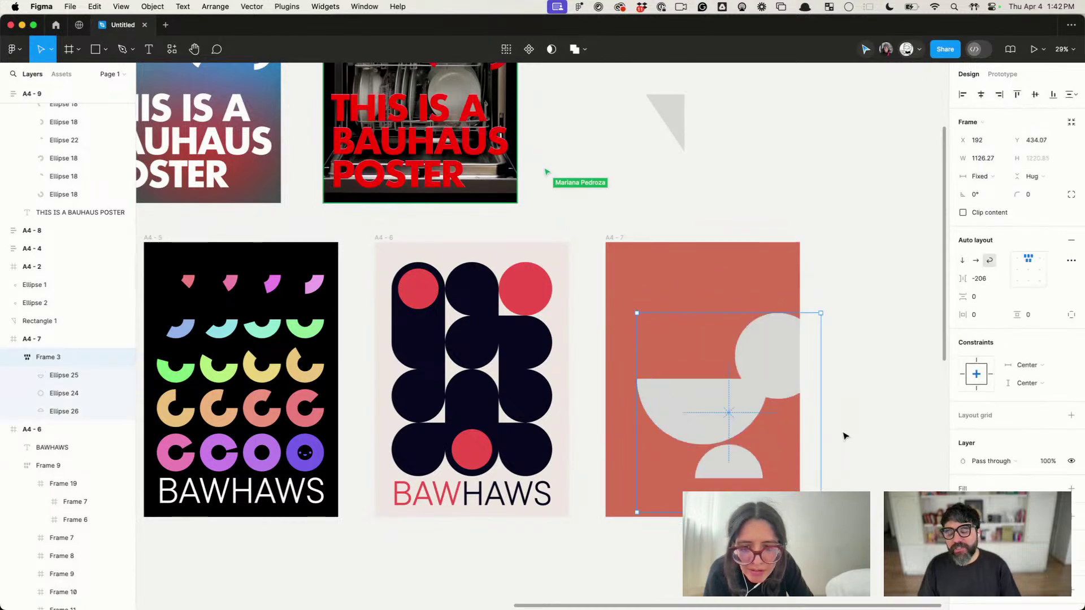
key("super+z")
key("super+z")
key("super+z")
key("super+z")
key("super+z")
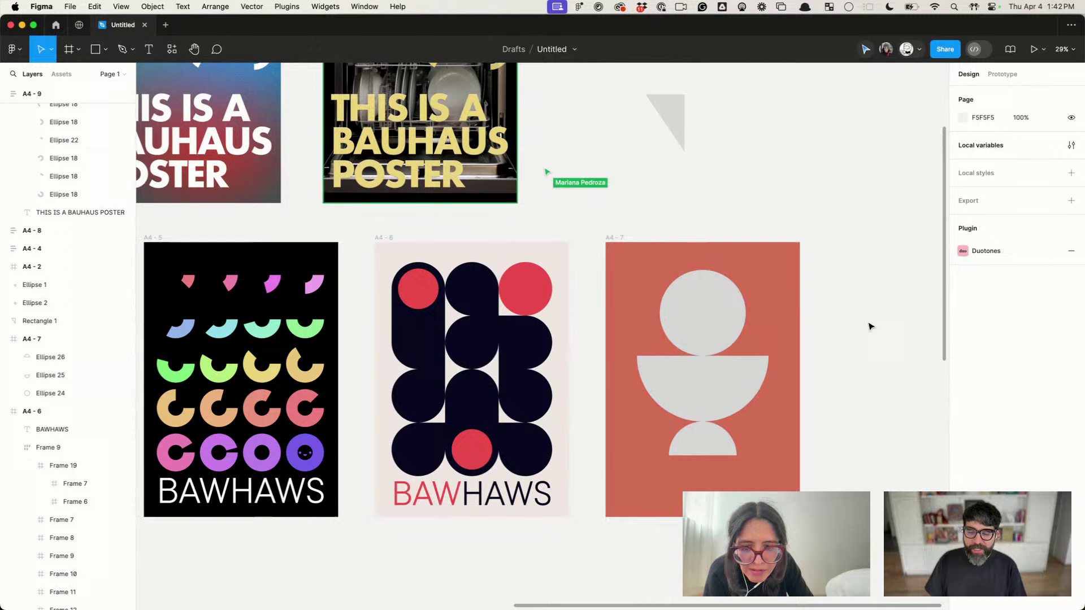
Step: Set the fill of all three A4 - 7 shapes to dark navy 101833 and deselect them
left_click(706, 387)
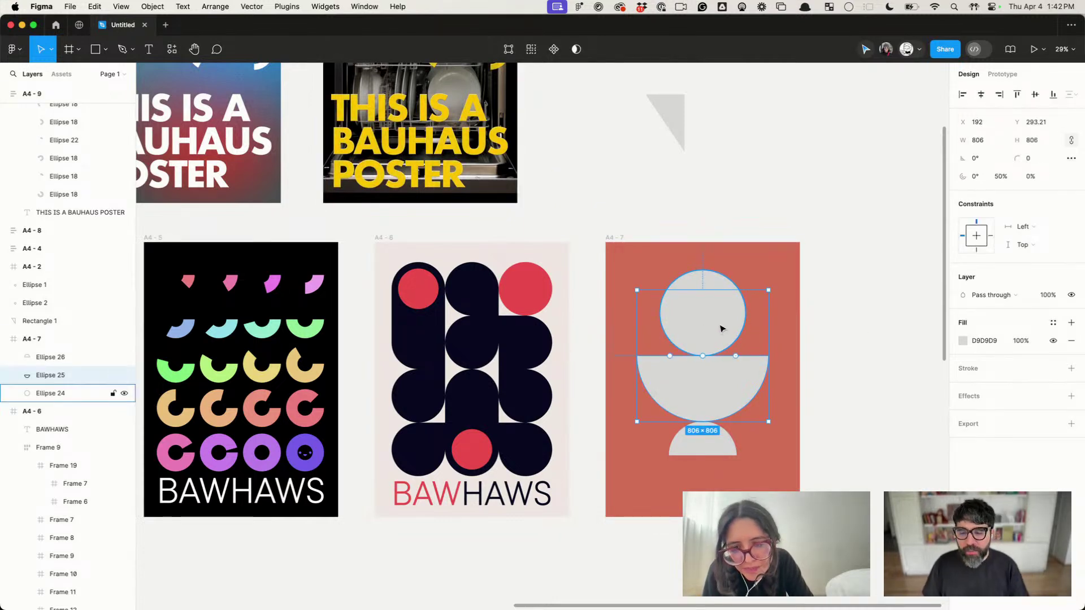
key("super+a")
left_click(963, 369)
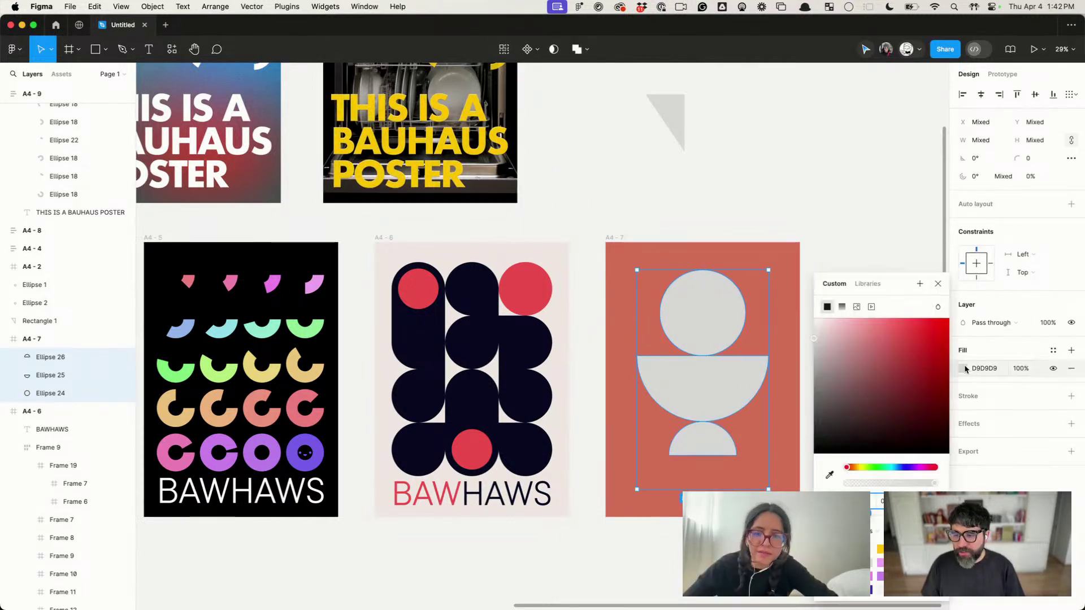
left_click(903, 468)
left_click(902, 432)
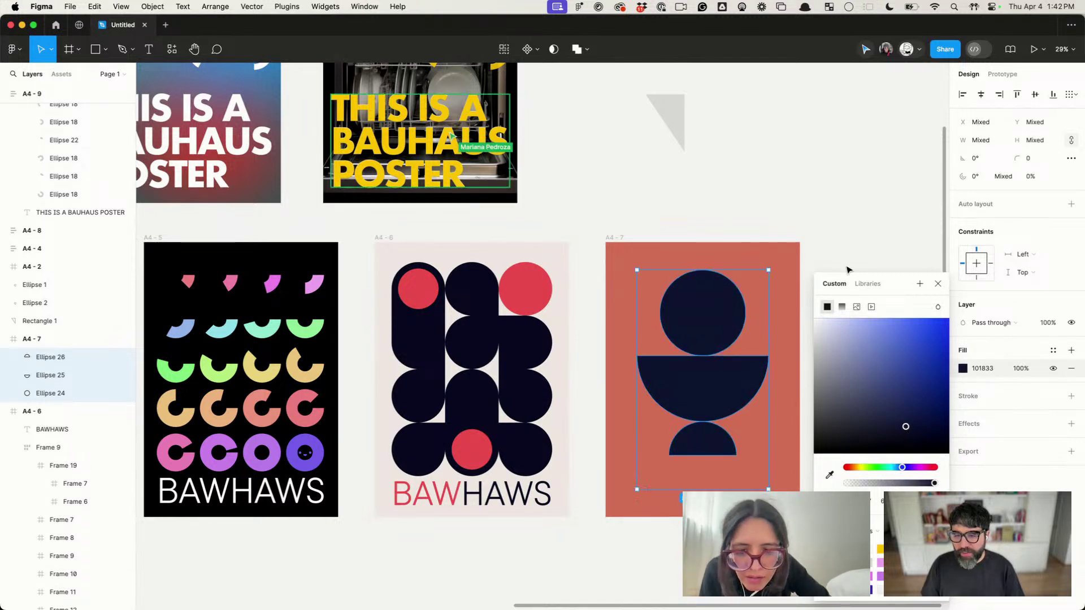
left_click(839, 226)
Step: Shrink the A4 - 7 circle around its centre to 456 × 456, opening a gap above the bowl
scroll(594, 333, "down", 2)
scroll(591, 334, "up", 5)
scroll(591, 334, "down", 2)
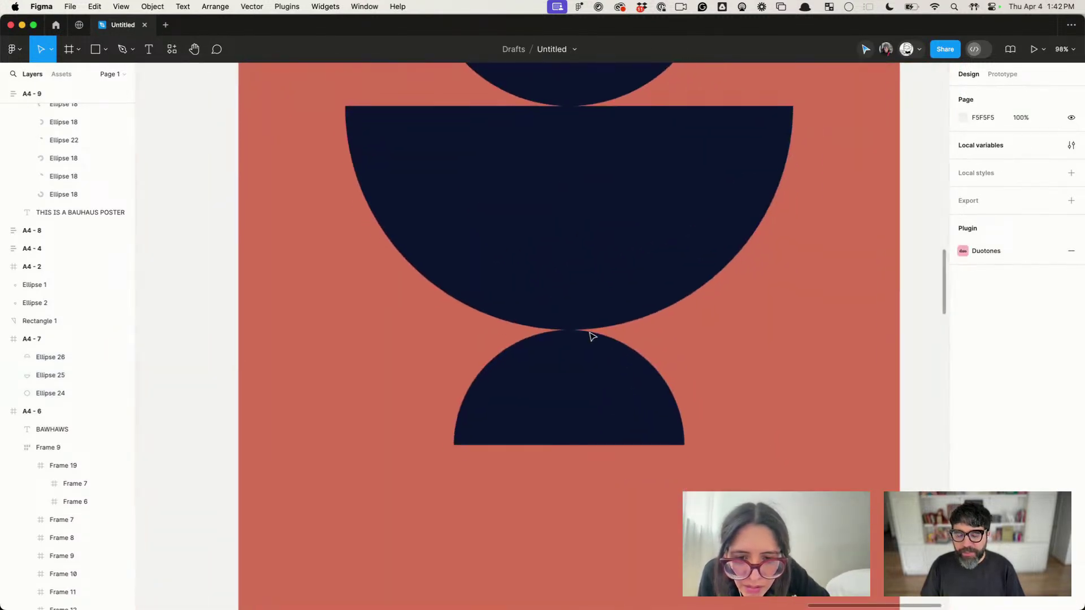
left_click(554, 395)
scroll(554, 397, "down", 4)
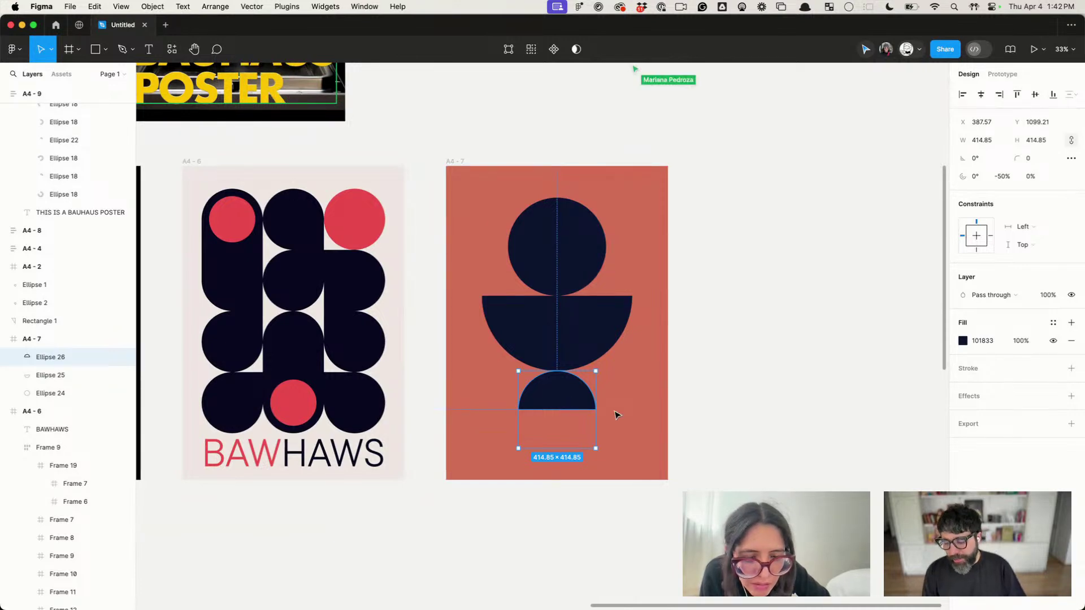
left_click(775, 237)
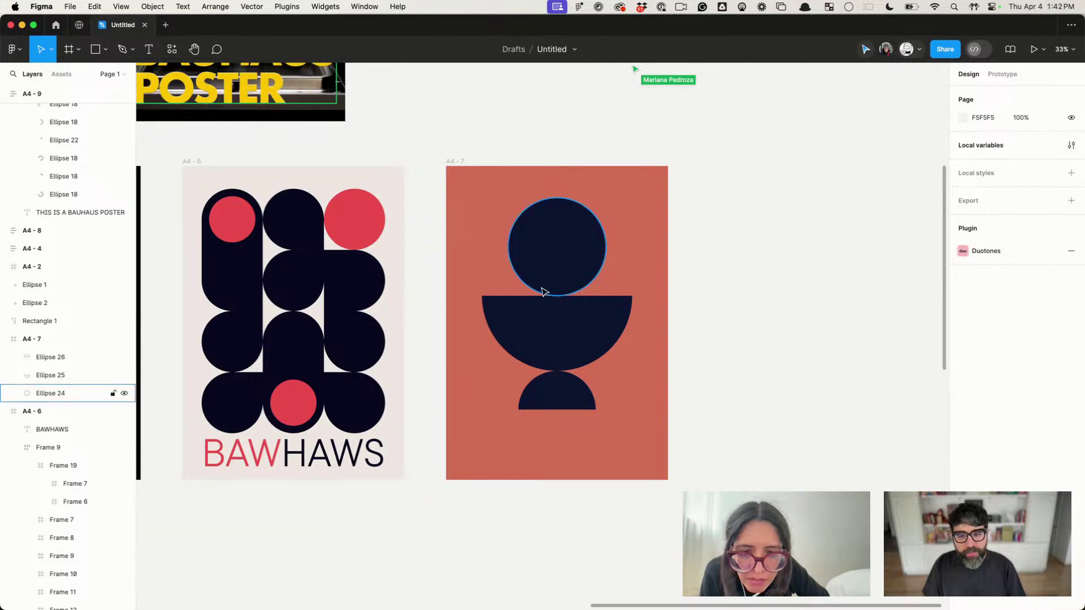
left_click(548, 251)
scroll(561, 231, "up", 3, "ctrl")
left_click_drag(637, 177, 626, 188)
Step: Move the small half circle straight down to Y 1147, leaving a gap below the bowl
left_click(579, 507)
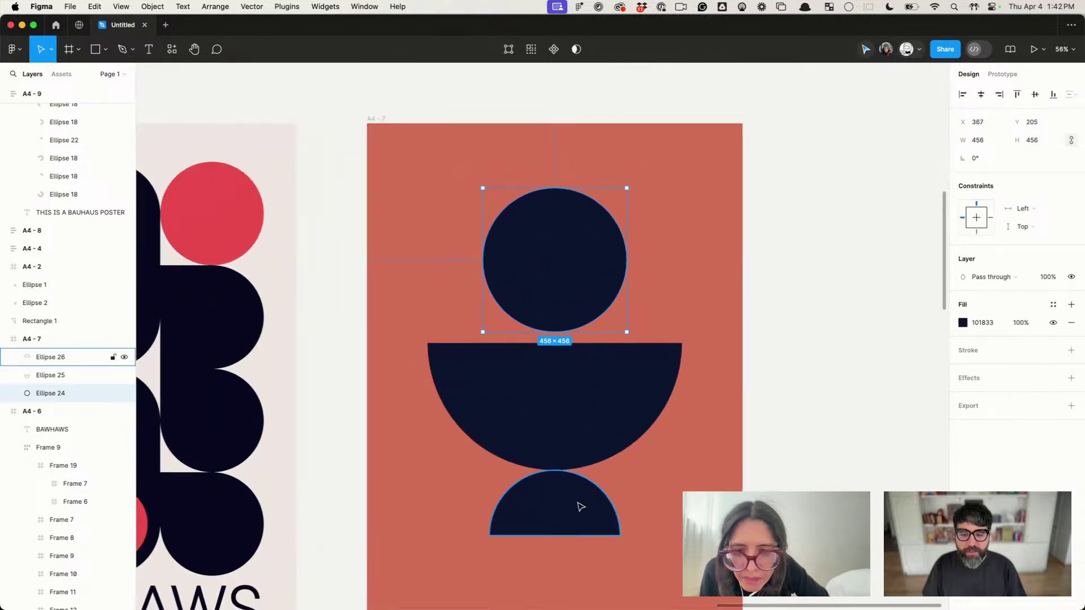
left_click_drag(579, 507, 579, 521)
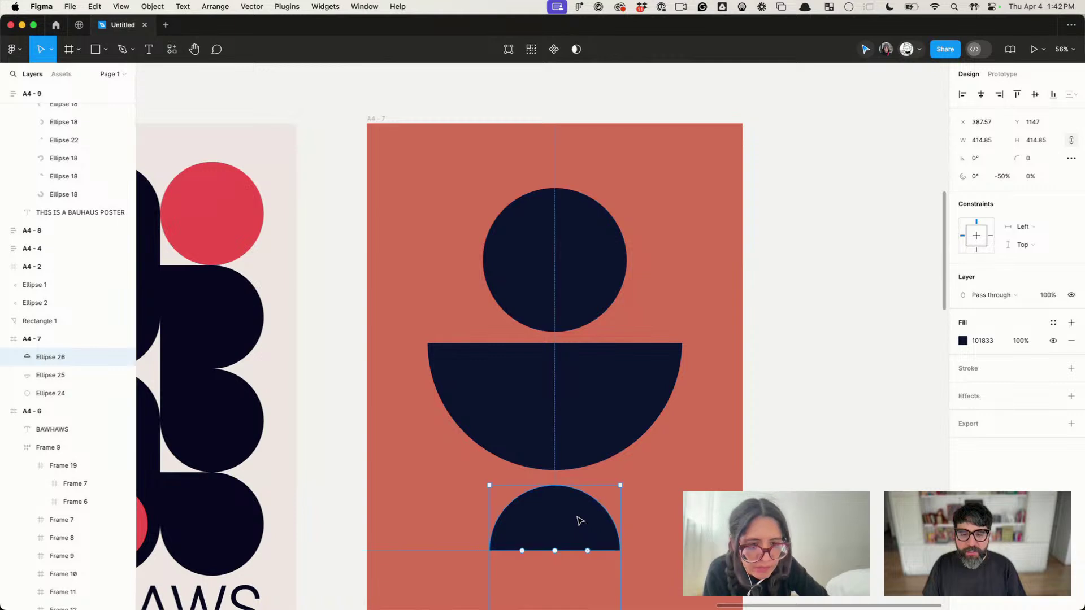
key("alt")
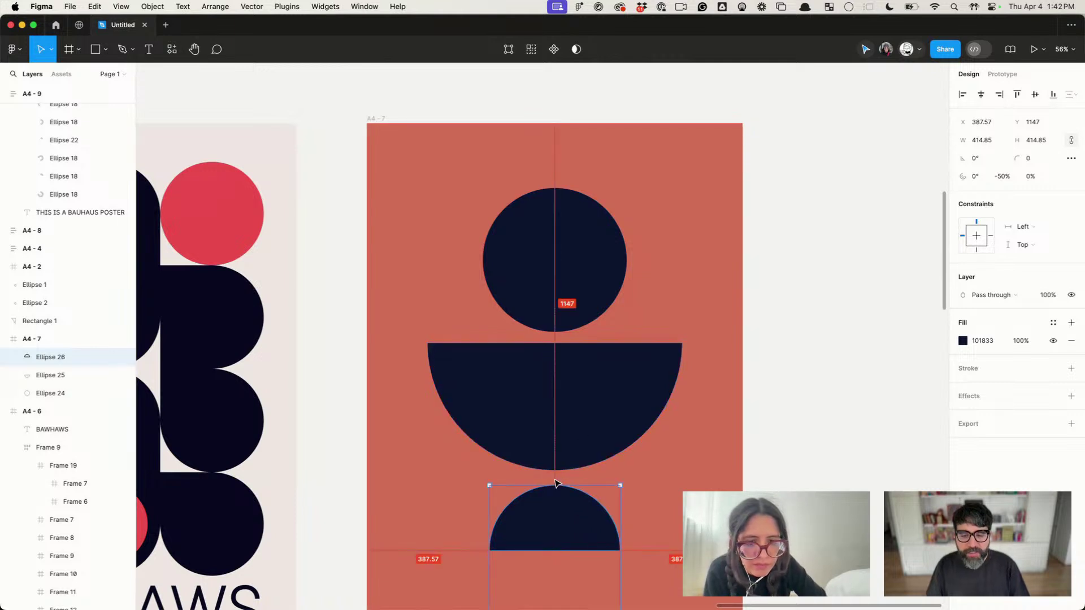
Step: Apply Round to pixel to all three A4 - 7 shapes, check the bowl's spacing to the circle, and deselect
left_click(569, 446, "shift")
left_click(582, 279, "shift")
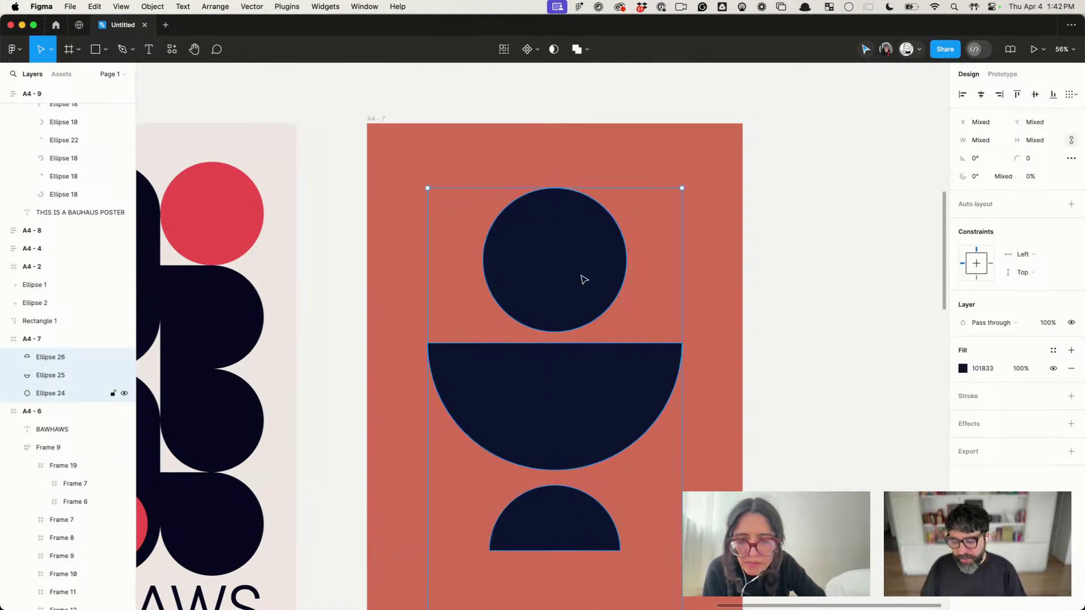
key("super+slash")
key("Caps_Lock")
type("PIX")
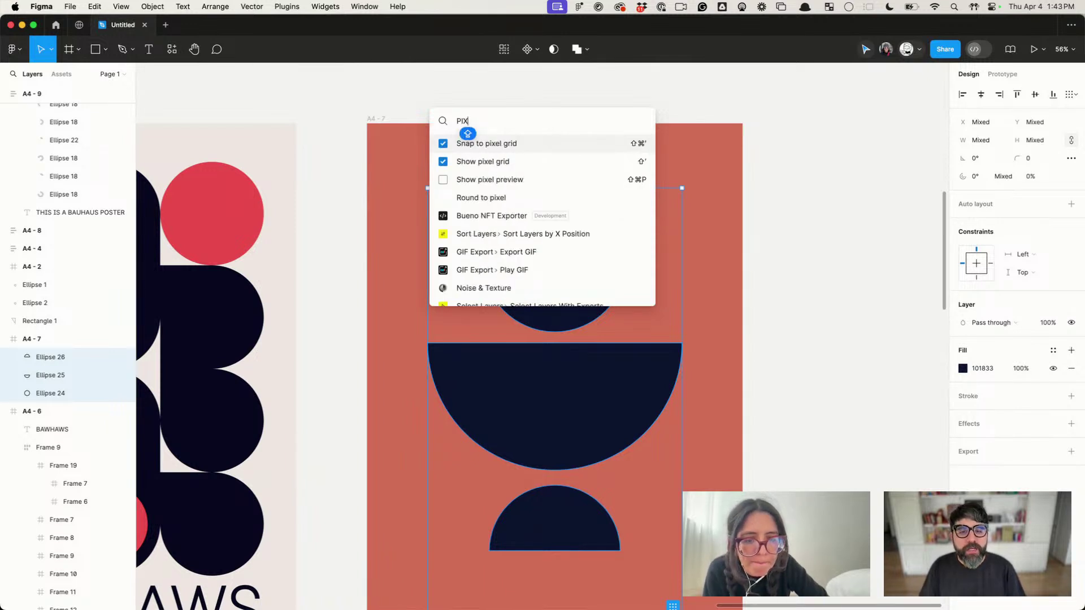
key("Down")
key("Down")
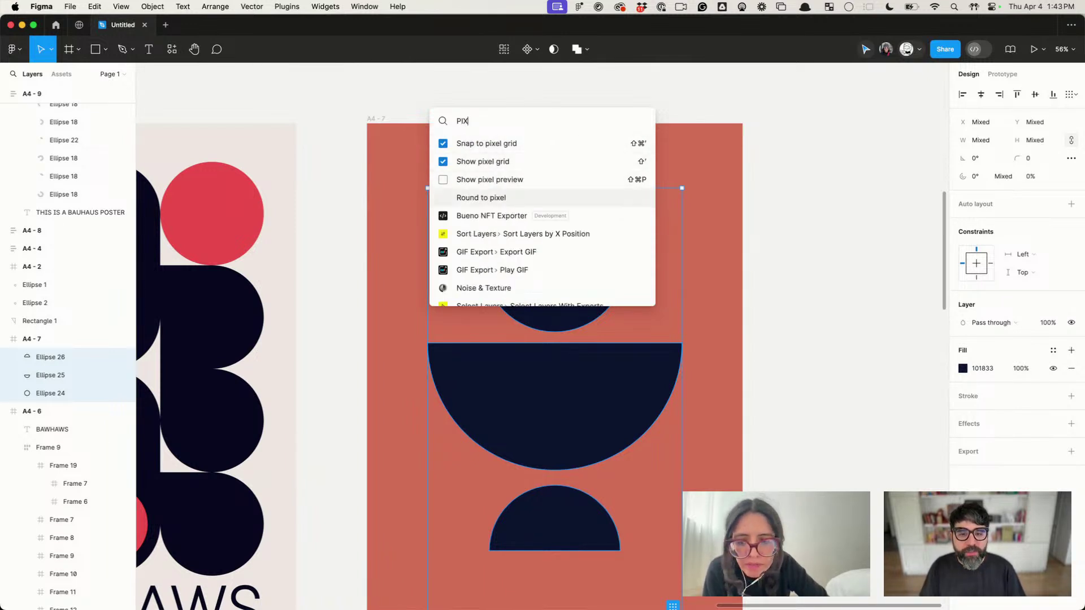
key("Return")
left_click(582, 371)
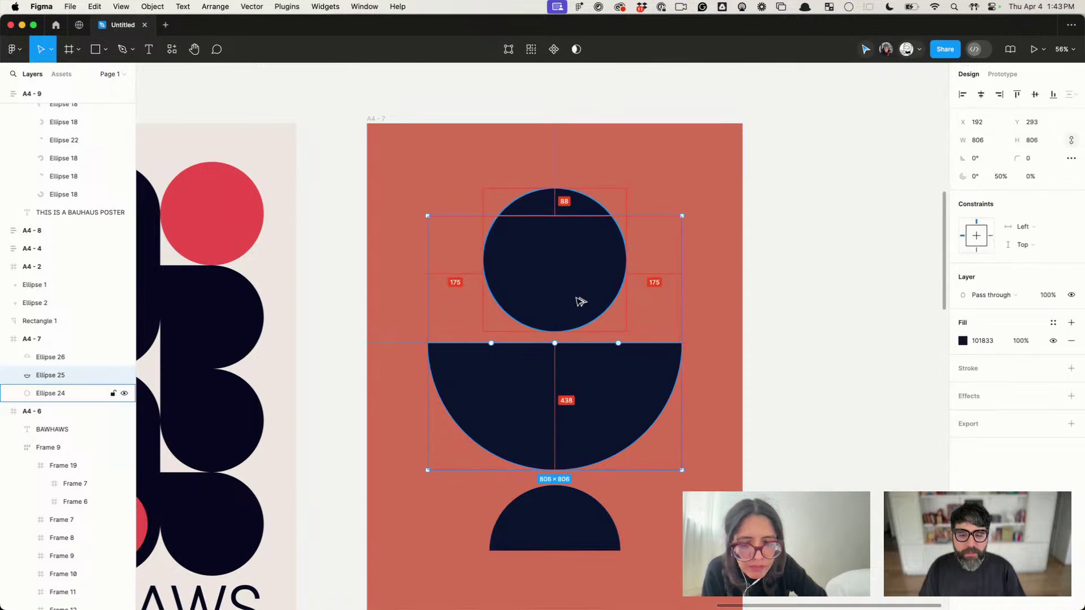
left_click(859, 326)
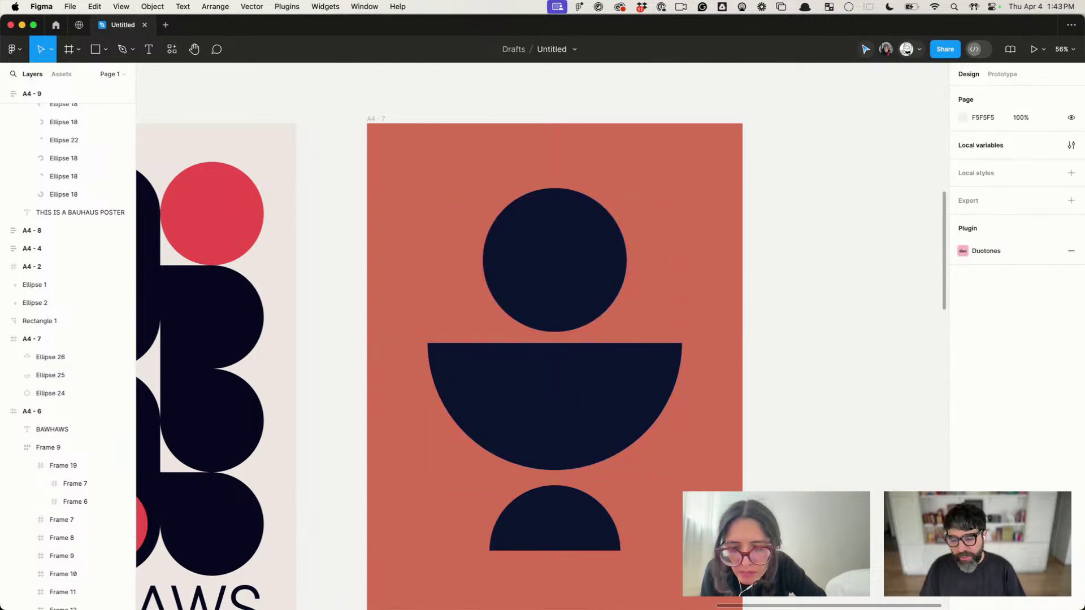
Step: Bring the waiting guest onto the live stream in the Restream studio and return to the poster overview in Figma
mouse_move(223, 595)
left_click(130, 579)
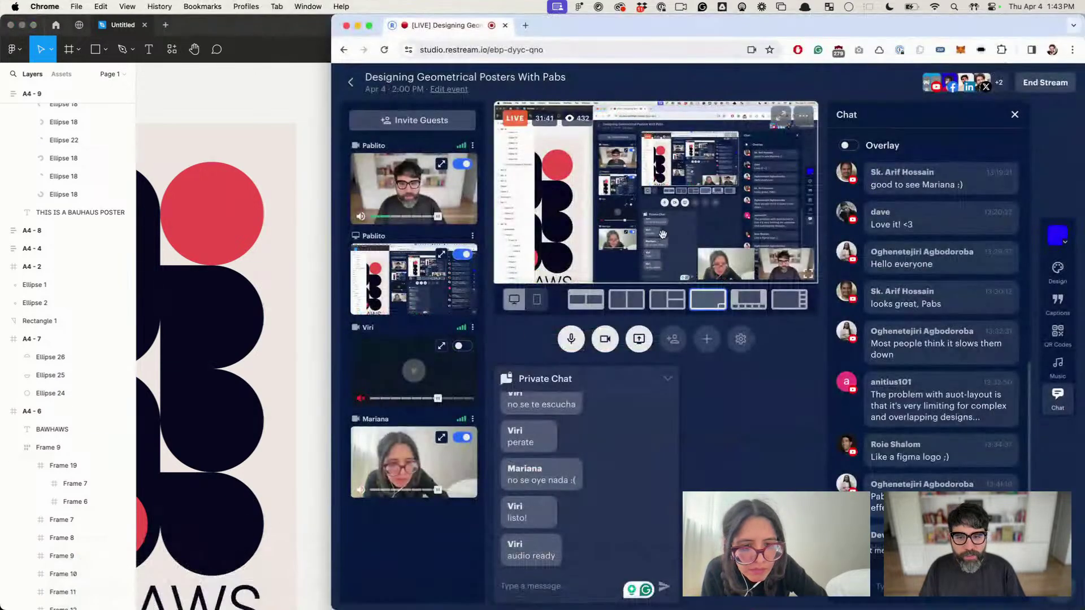
left_click(464, 346)
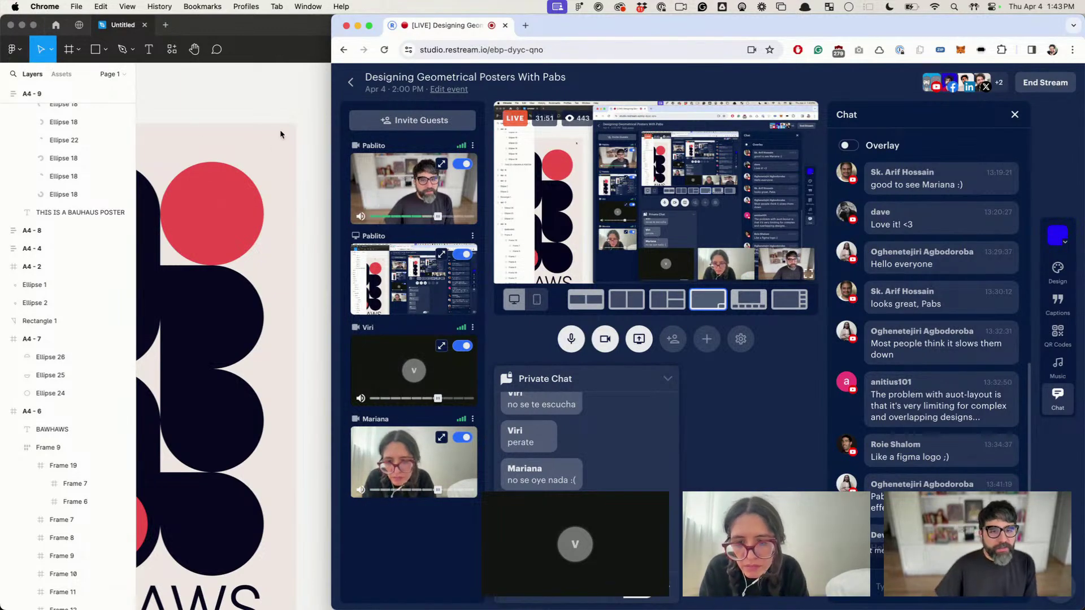
left_click(276, 102)
scroll(633, 256, "down", 5)
scroll(632, 256, "up", 3)
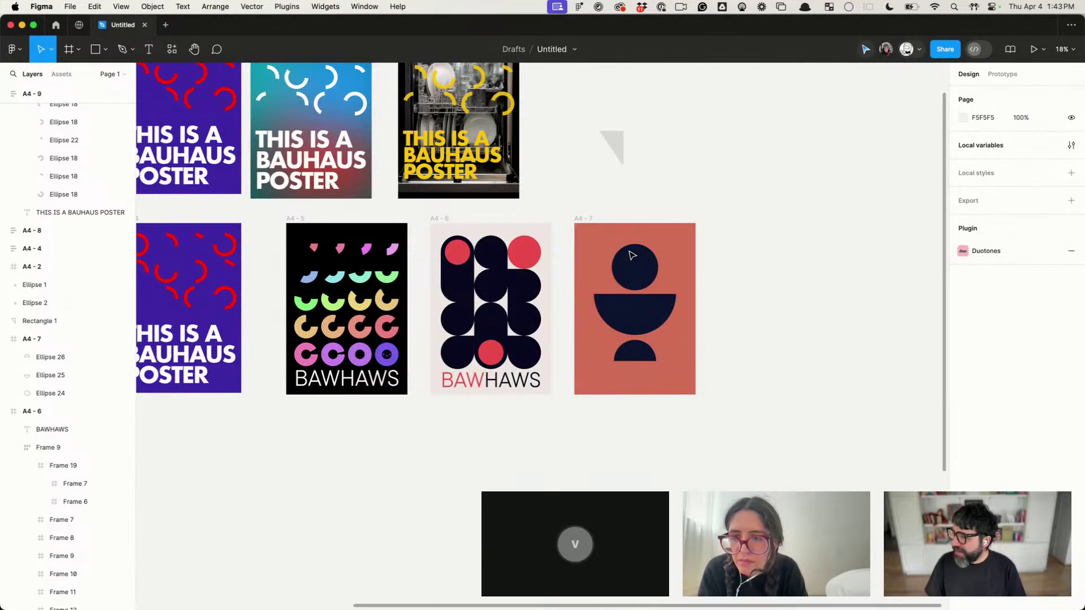
Step: Take the guest without a camera off the live stream in the Restream studio and return to Figma
key("super+Tab")
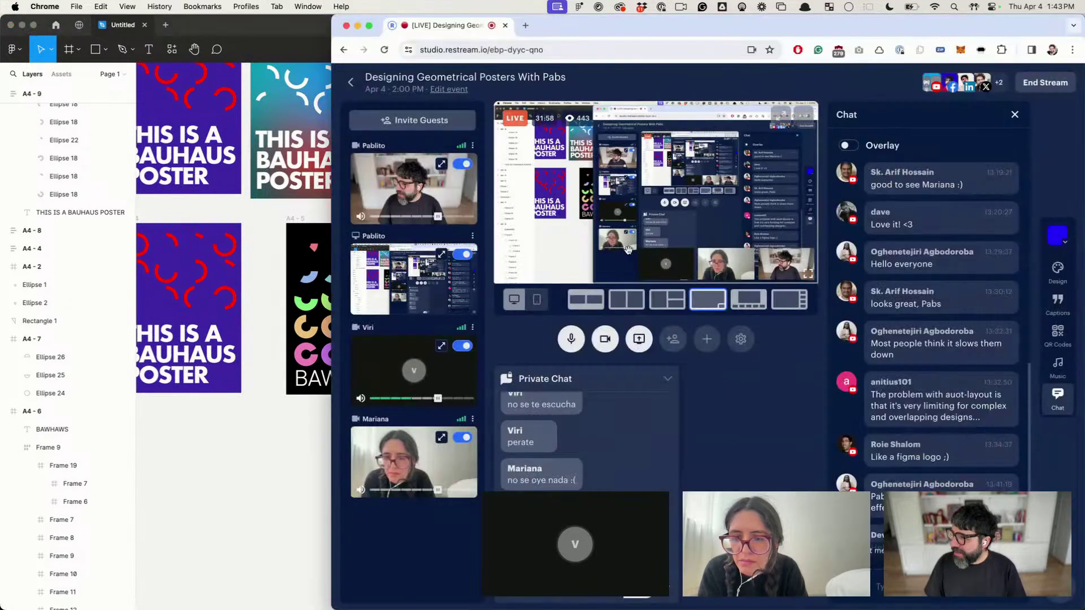
left_click(463, 346)
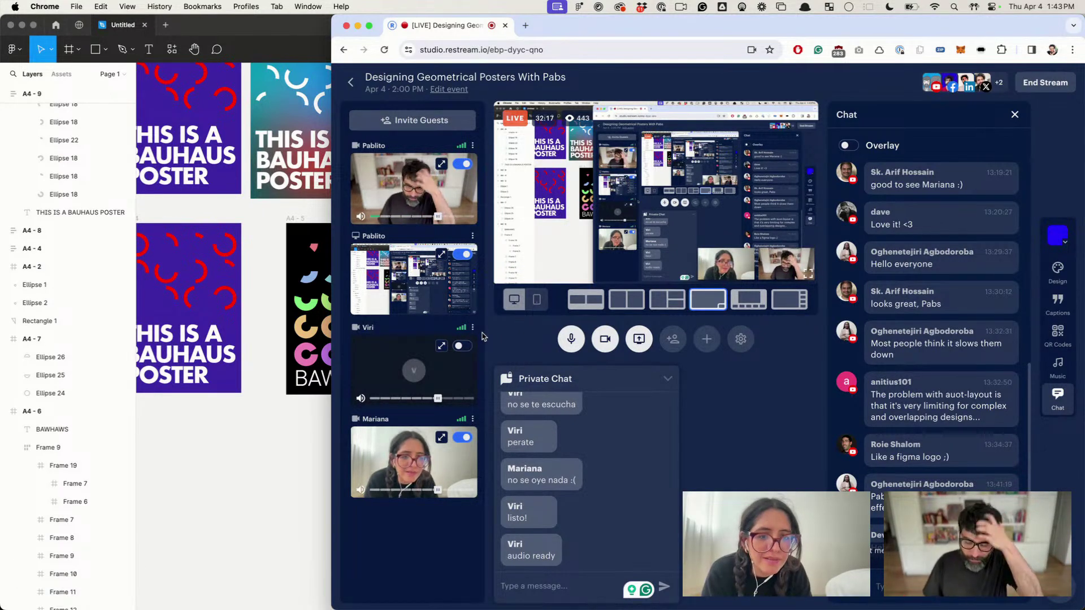
left_click(196, 504)
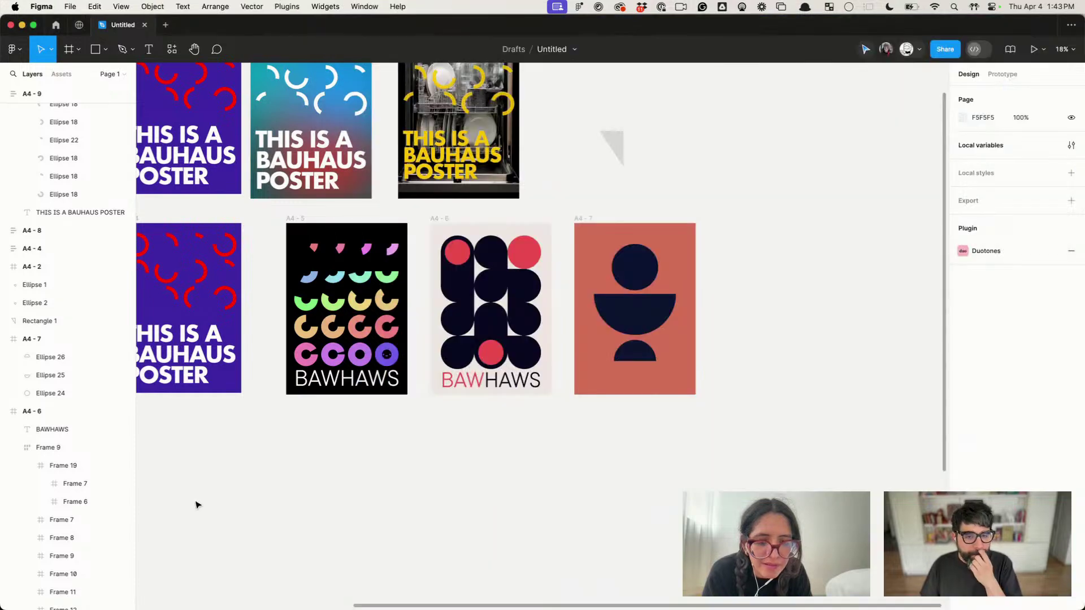
Step: Draw a narrow vertical rectangle about 49 × 540 across one end of the A4 - 7 bowl
scroll(714, 317, "up", 5)
scroll(715, 320, "right", 3)
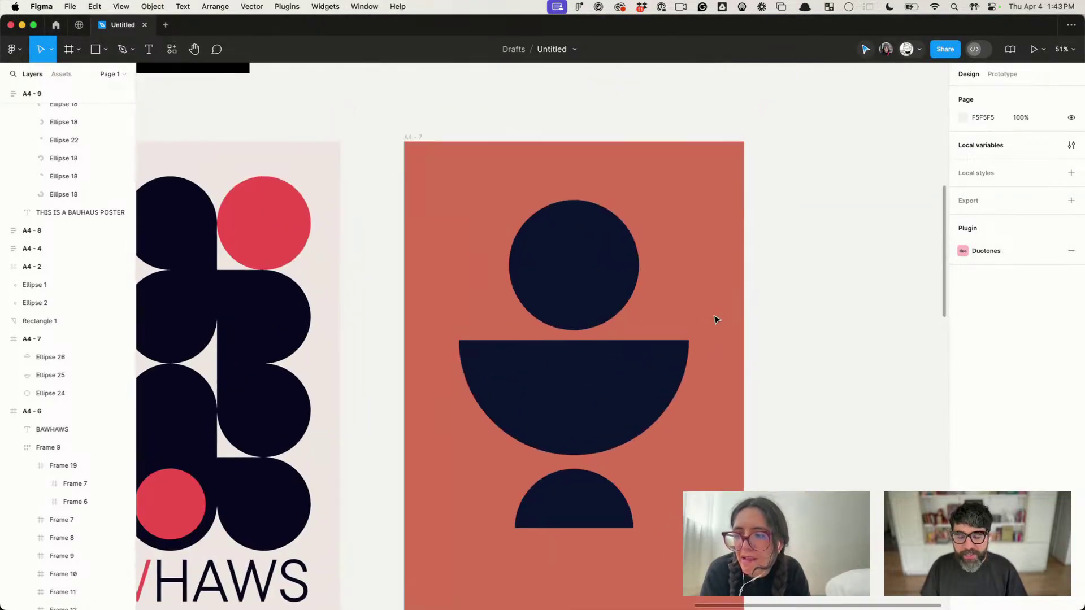
scroll(714, 320, "down", 5)
scroll(714, 320, "left", 5)
scroll(714, 320, "down", 3)
scroll(714, 320, "up", 5)
scroll(714, 320, "right", 3)
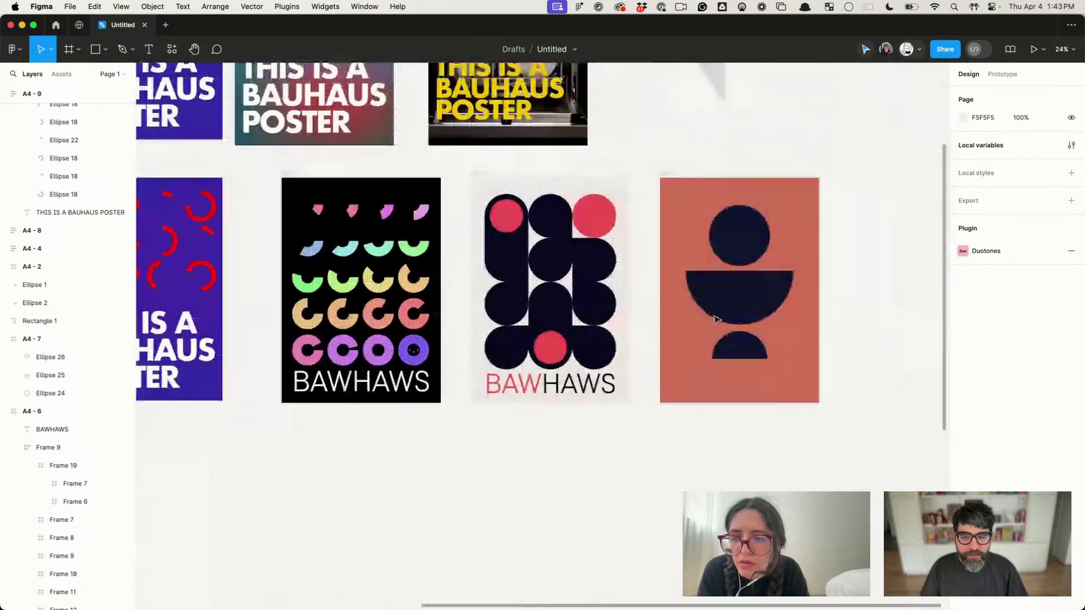
scroll(644, 322, "up", 5)
scroll(646, 326, "right", 2)
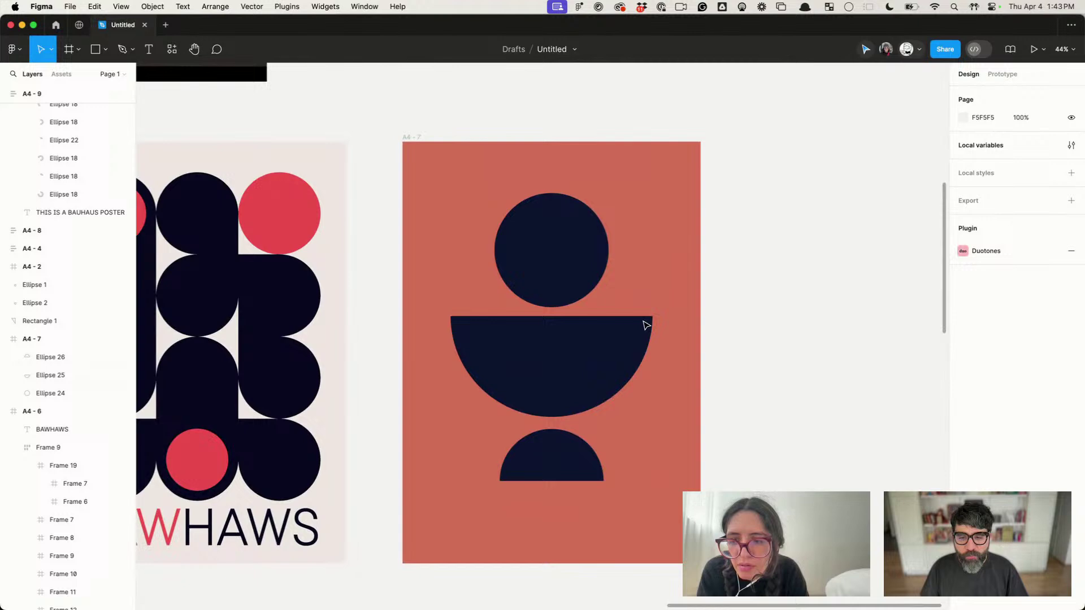
left_click(572, 281)
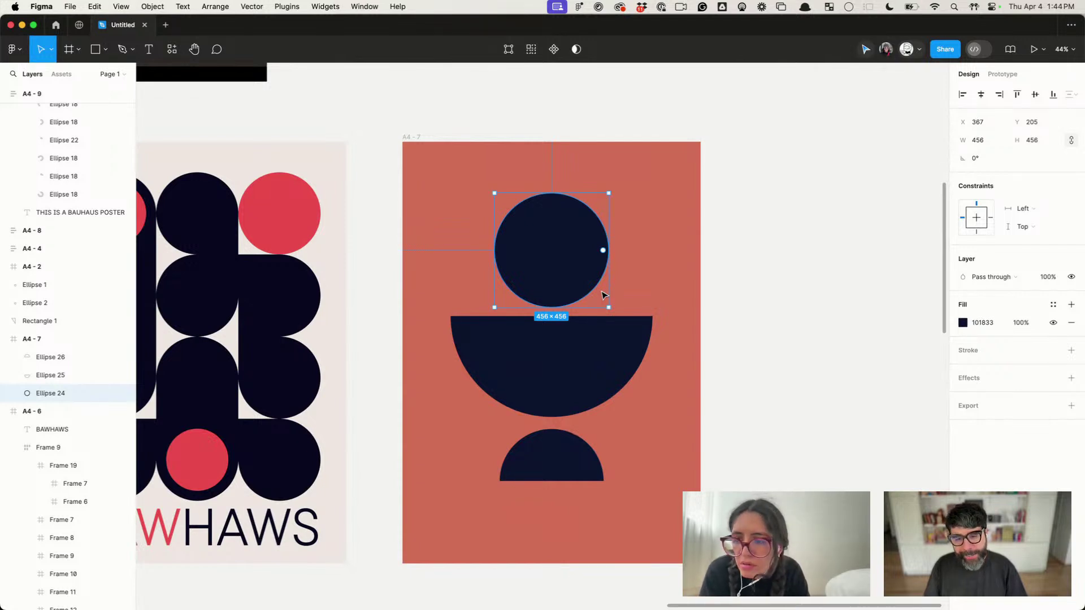
key("r")
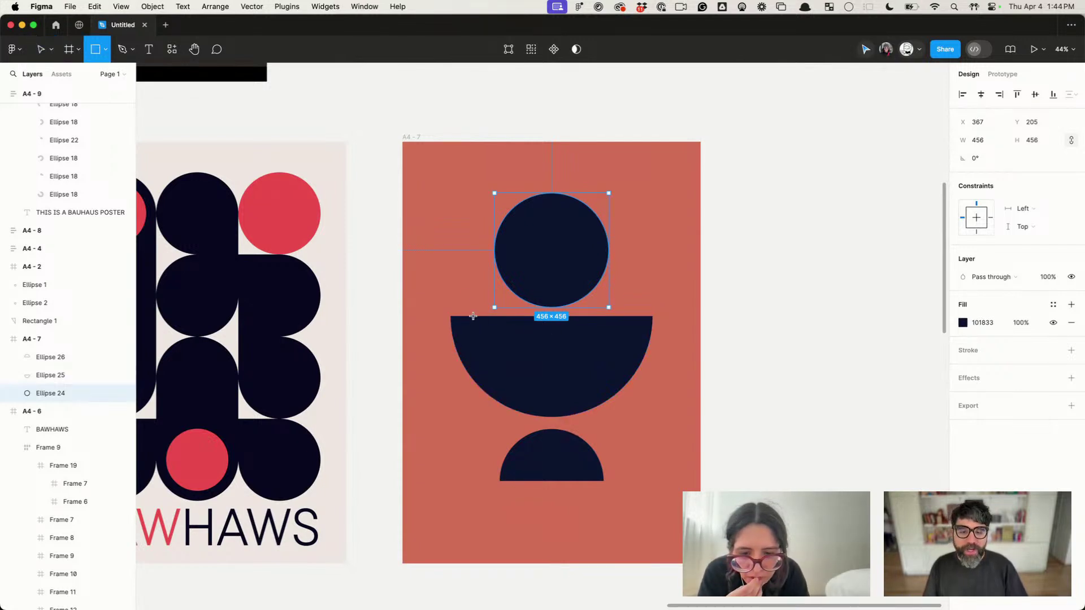
left_click_drag(464, 294, 477, 429)
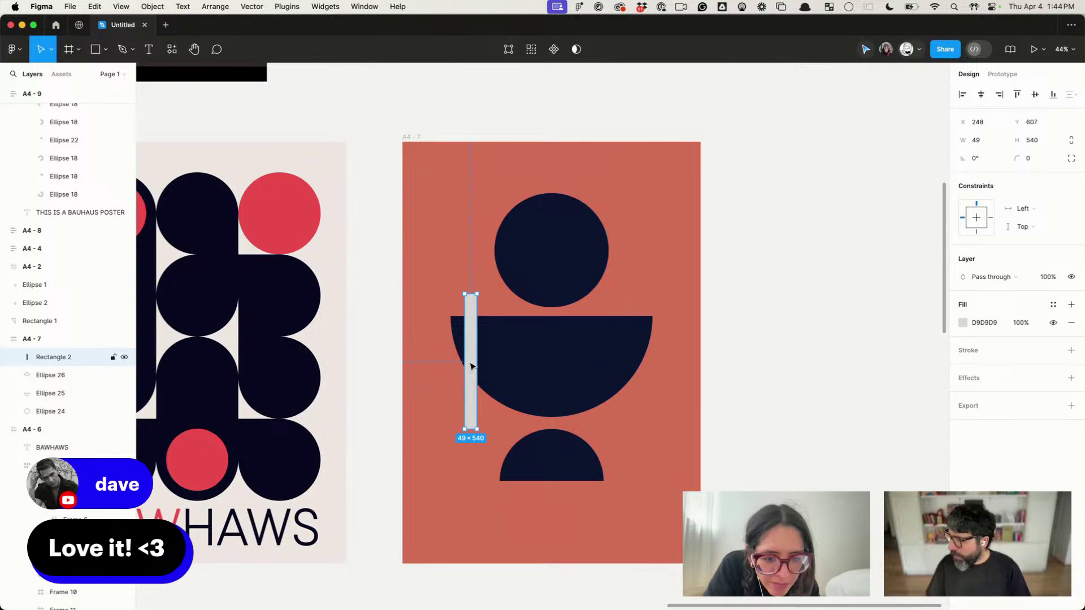
Step: Fill the vertical bar with the bowl's navy 101833 and resize it to 32 × 460
scroll(473, 366, "up", 5)
left_click_drag(480, 354, 477, 347)
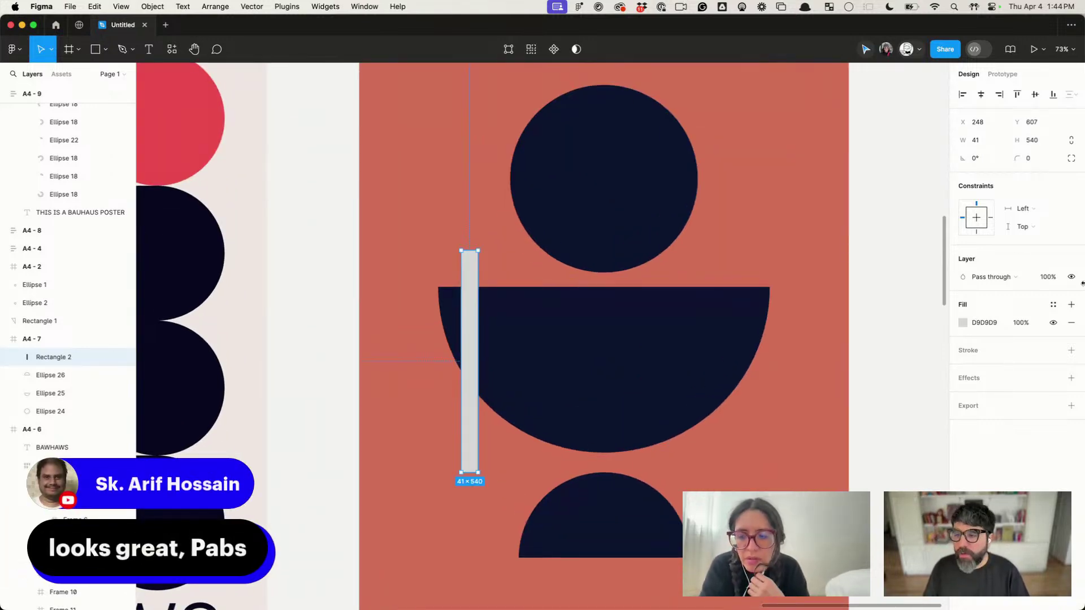
left_click(592, 384)
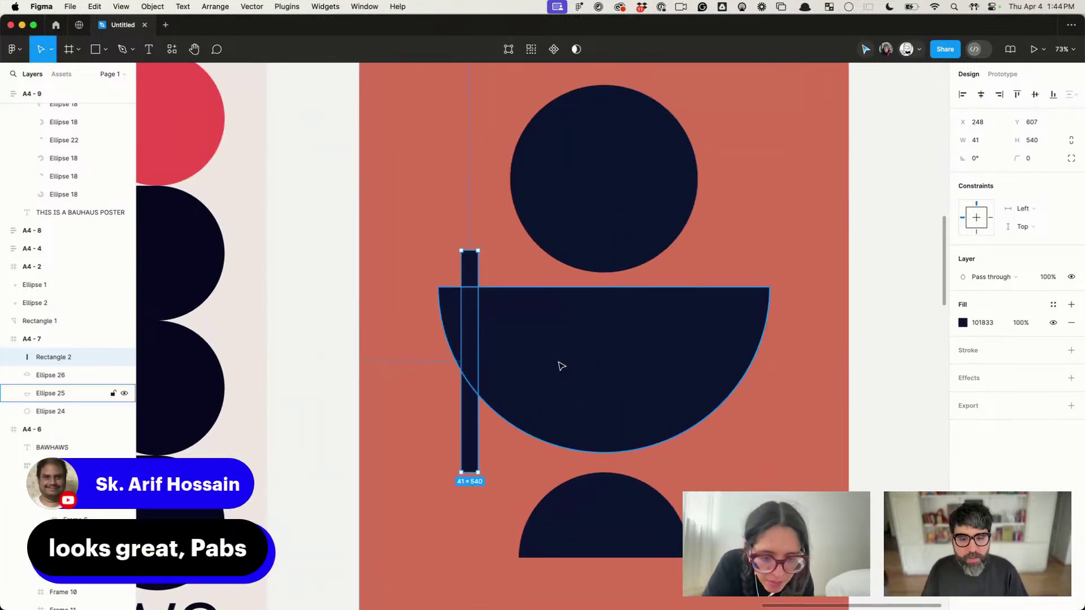
mouse_move(477, 327)
left_mouse_down()
mouse_move(492, 327)
mouse_move(477, 332)
left_mouse_up()
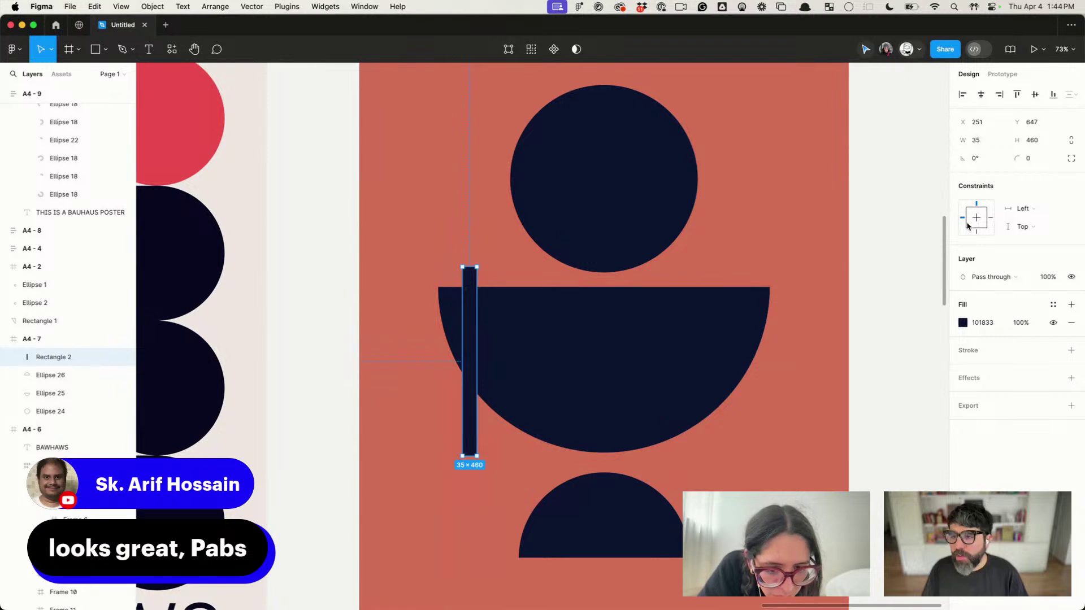
left_click(989, 144)
type("32")
key("Return")
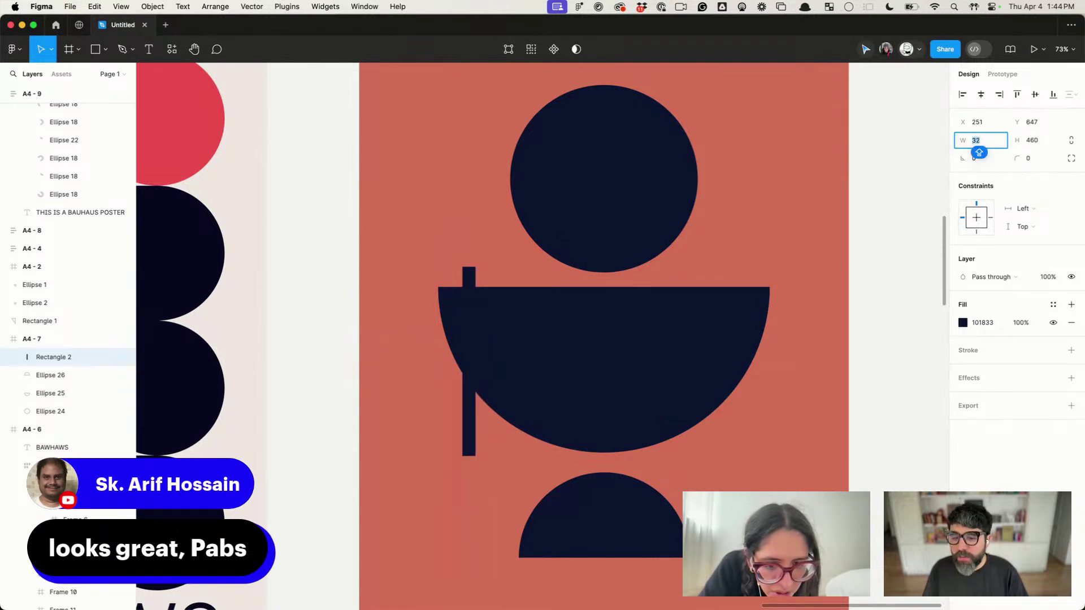
Step: Duplicate the bar with a 26 px gap and repeat the duplication to make a row of 16 bars across the bowl
left_click_drag(470, 339, 498, 344)
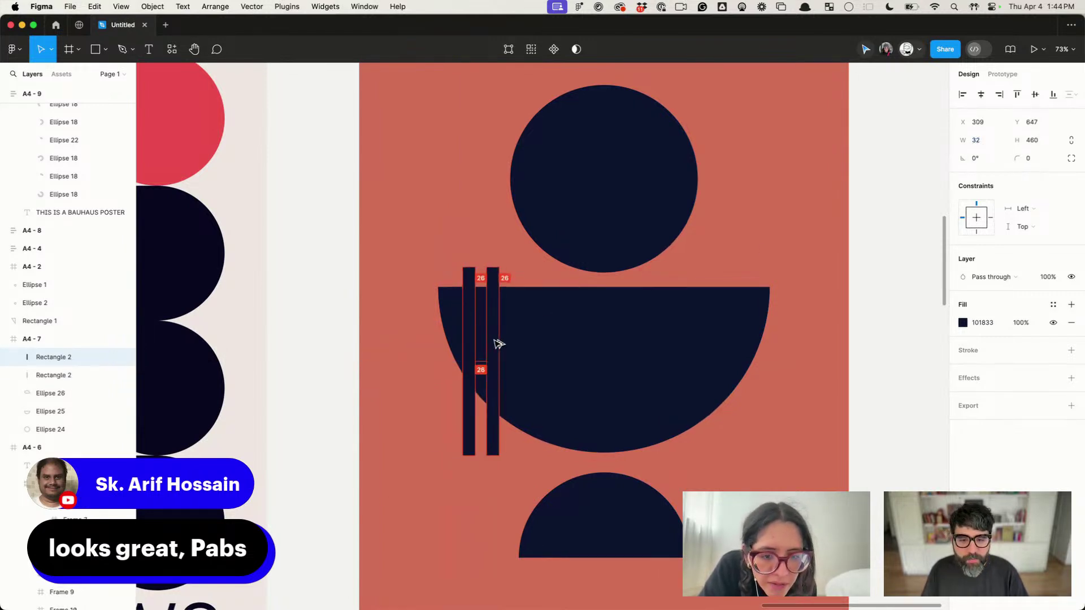
key("super+d")
key("super+d")
key("super+d")
key("super+d")
key("super+d")
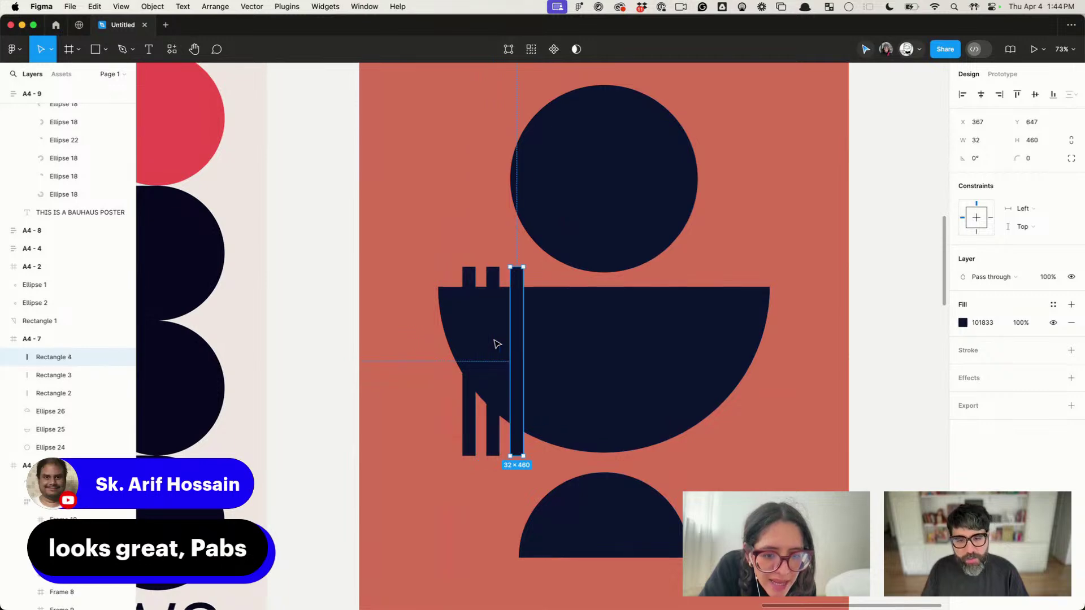
key("super+d")
key("super+d")
key("super+d")
key("super+d")
key("super+d")
key("super+d")
key("super+d")
key("super+d")
key("super+d")
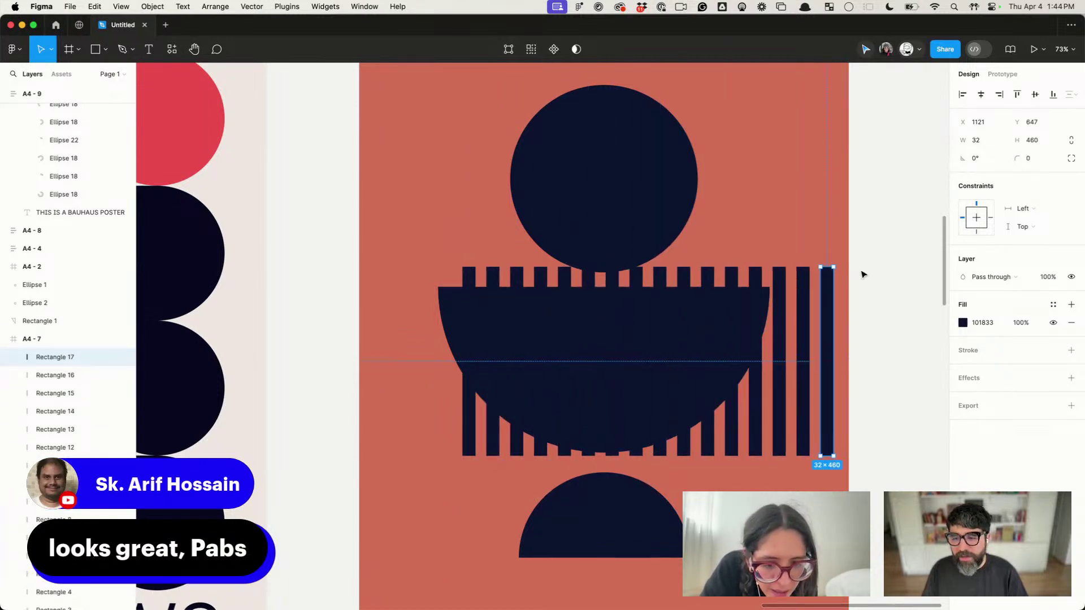
Step: Group all the bars, centre the group horizontally on the poster and narrow it to the bowl's width of 806
mouse_move(859, 273)
left_mouse_down()
mouse_move(410, 276)
mouse_move(433, 286)
mouse_move(854, 280)
left_mouse_up()
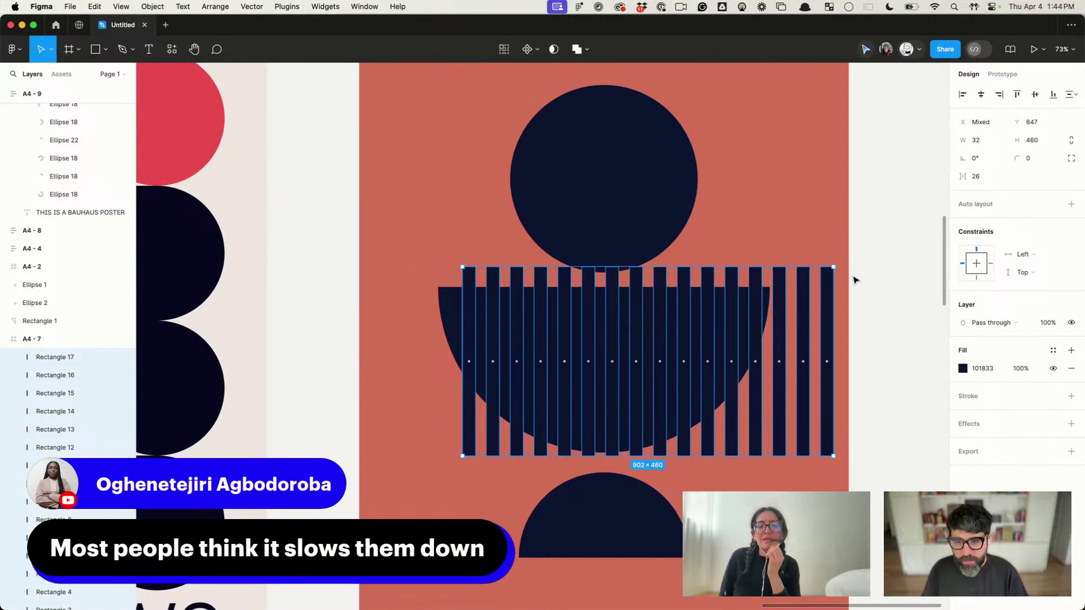
key("super+g")
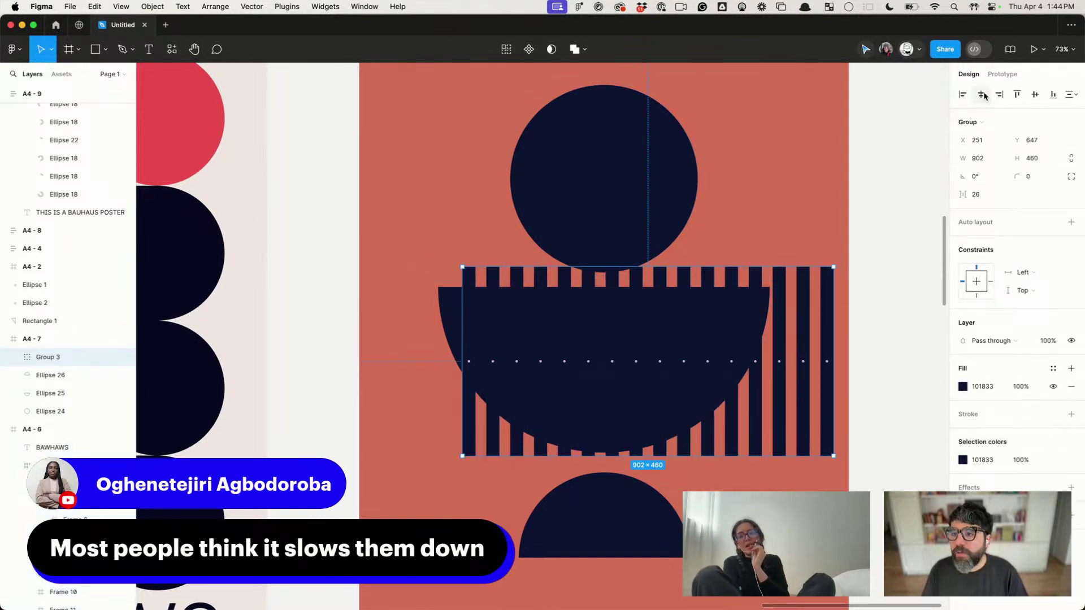
left_click(982, 95)
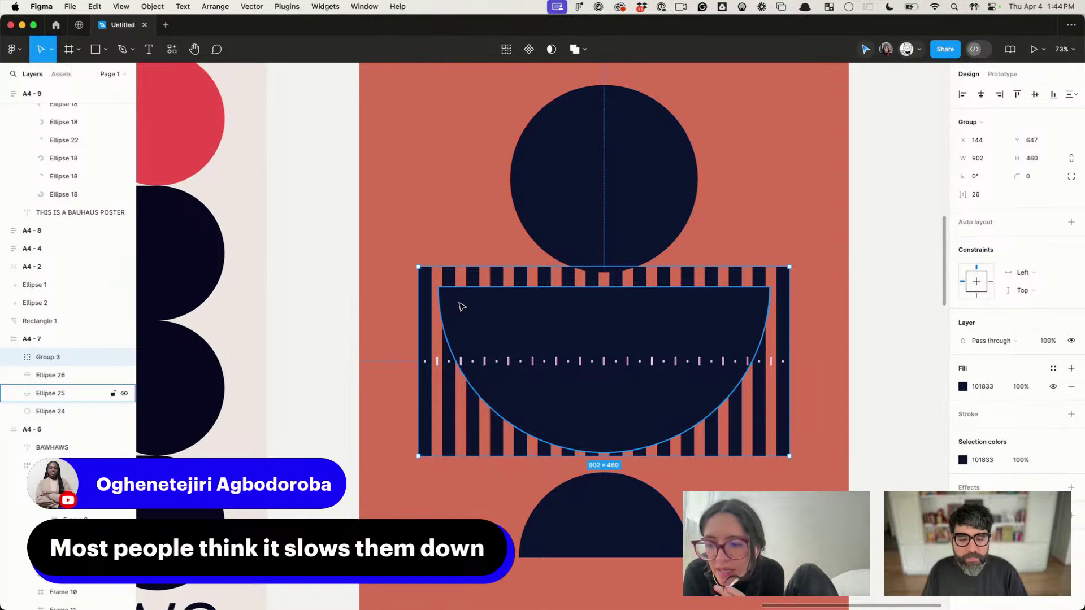
left_click_drag(422, 293, 439, 295)
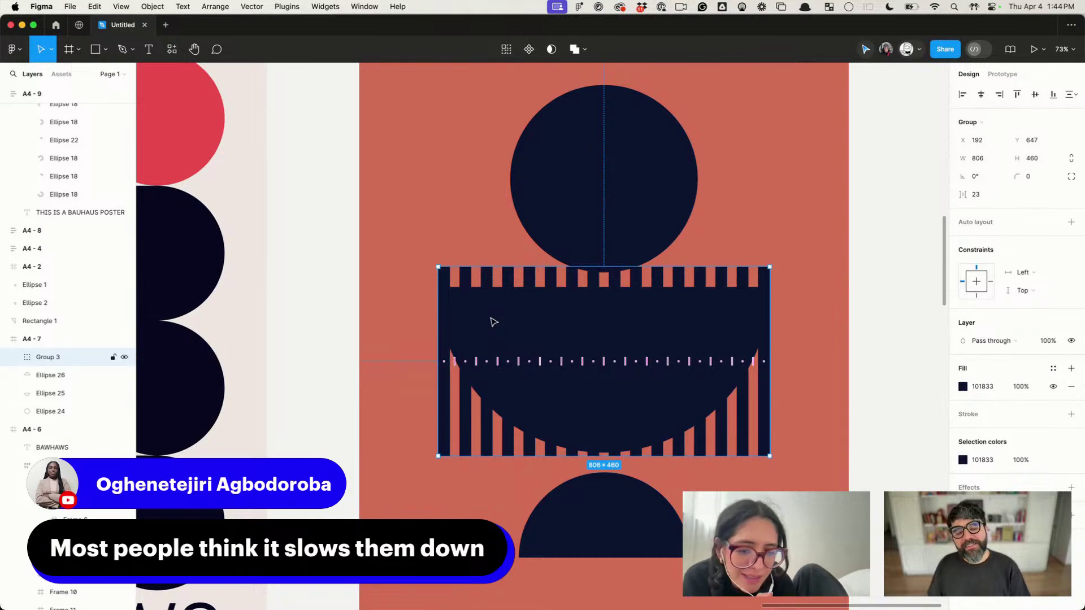
left_click(352, 277)
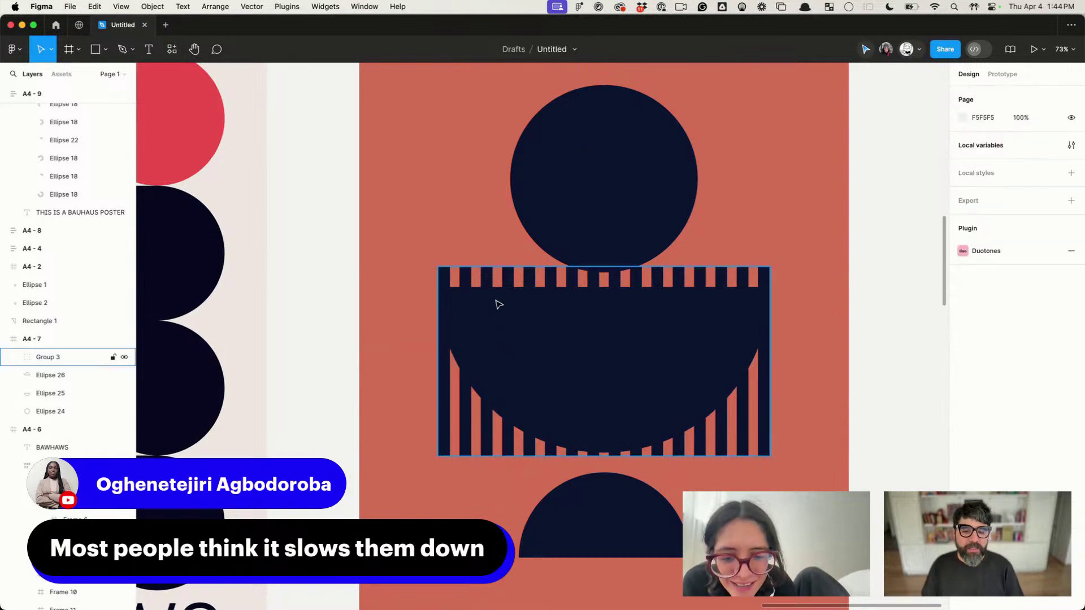
Step: Try an Intersect of the bar group with the bowl, then undo it and deselect
double_click(506, 305)
left_click(460, 308)
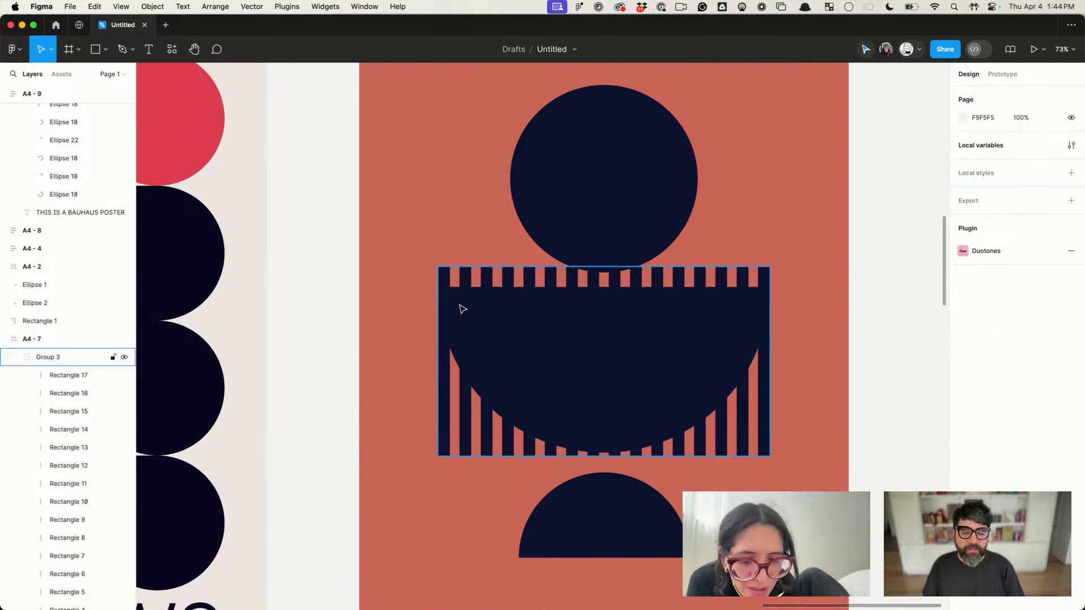
left_click(455, 316)
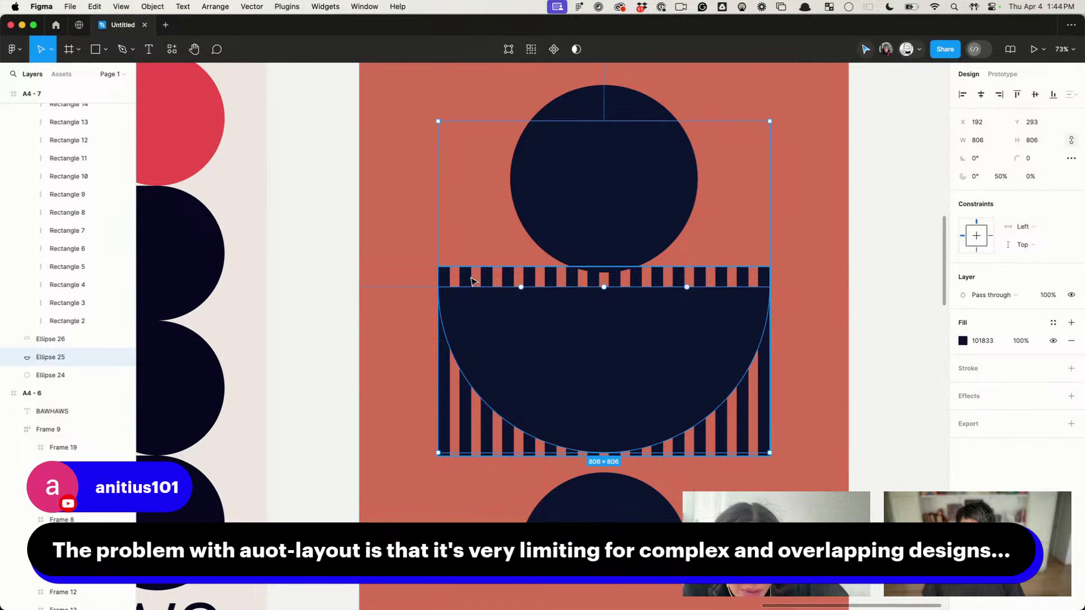
left_click(473, 281, "shift")
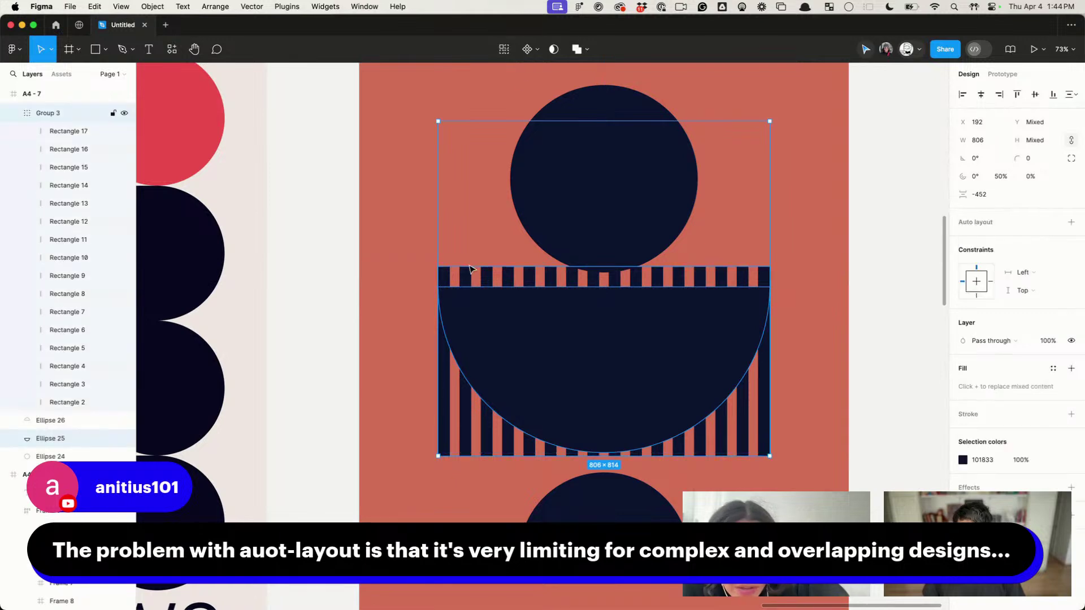
left_click(588, 52)
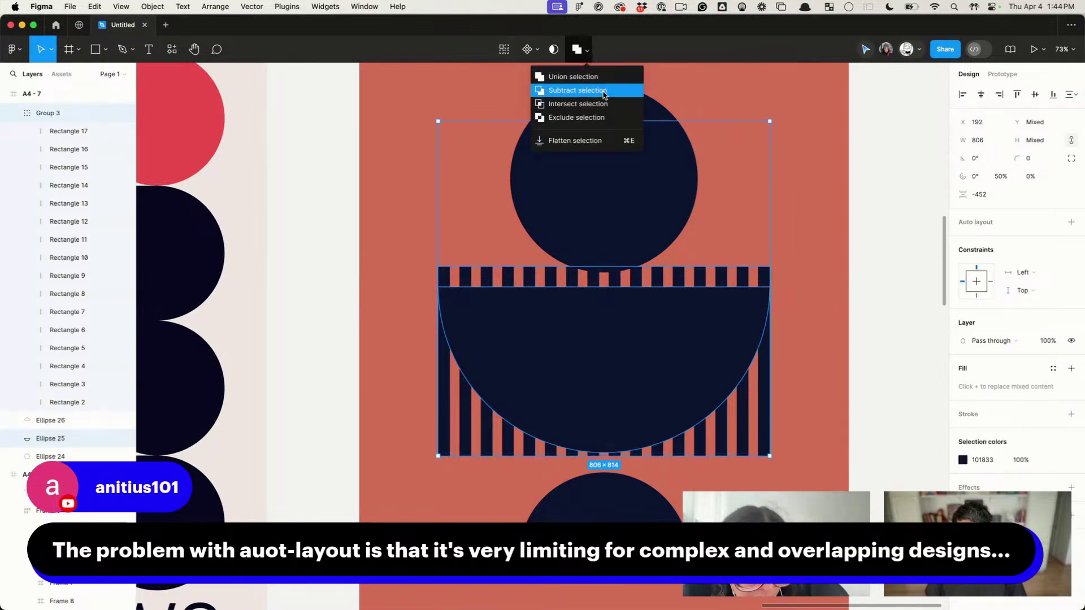
left_click(578, 104)
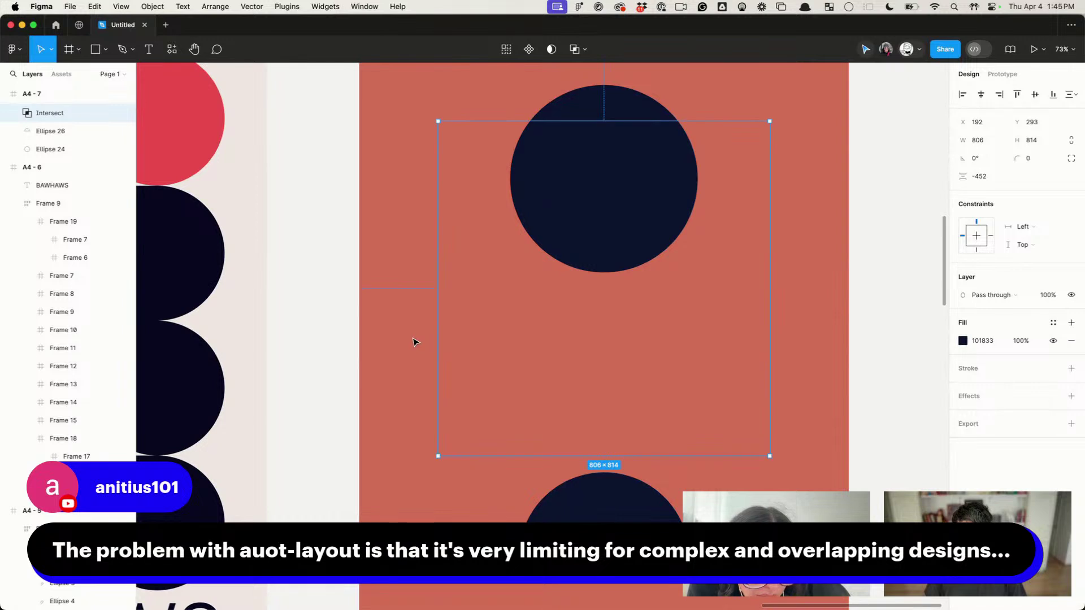
key("super+z")
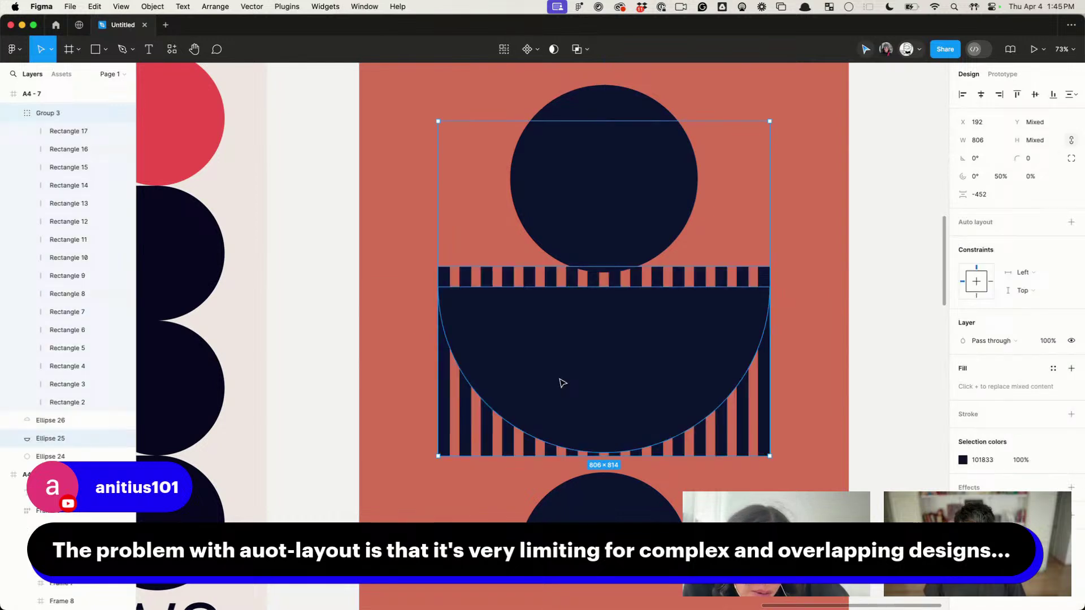
left_click(332, 364)
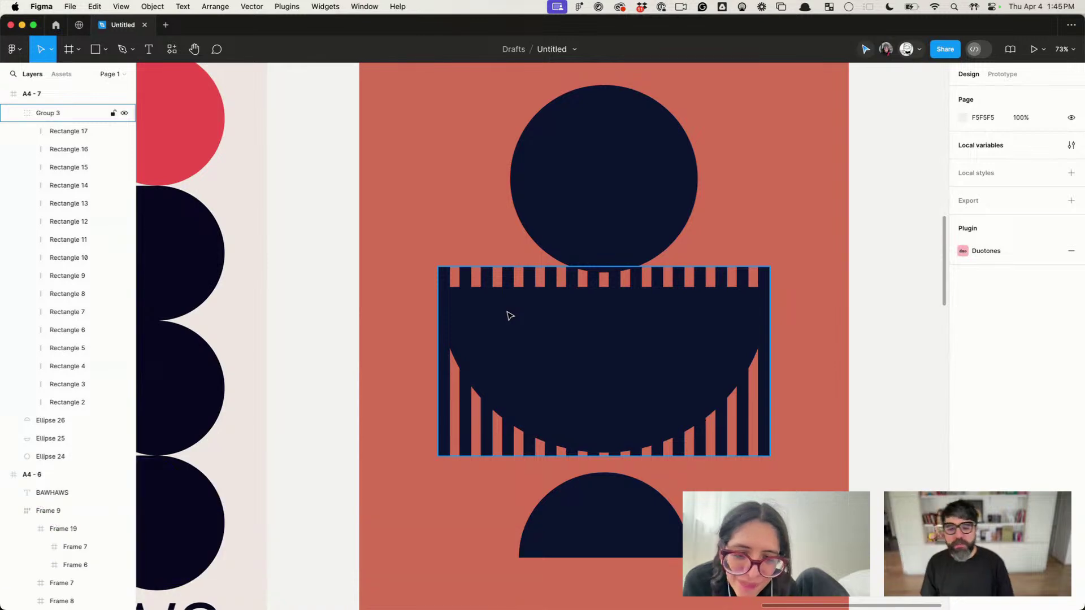
Step: Shorten the bar group from its upper edge to a height of 429, clearing the circle above the bowl
scroll(508, 316, "down", 5)
scroll(511, 315, "up", 5)
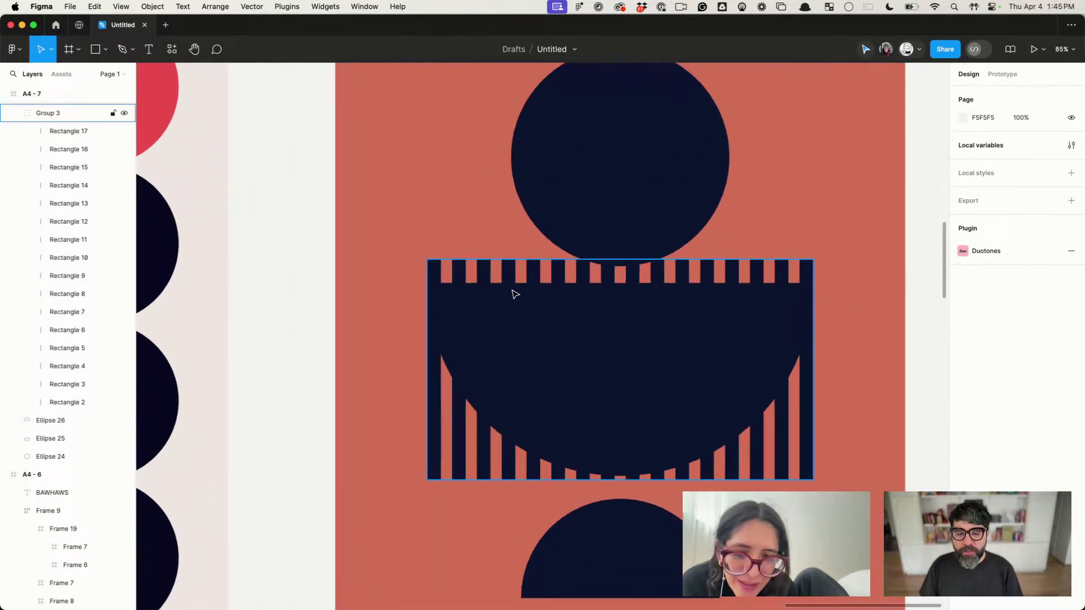
left_click(569, 274)
left_click_drag(563, 260, 561, 274)
scroll(561, 403, "up", 2)
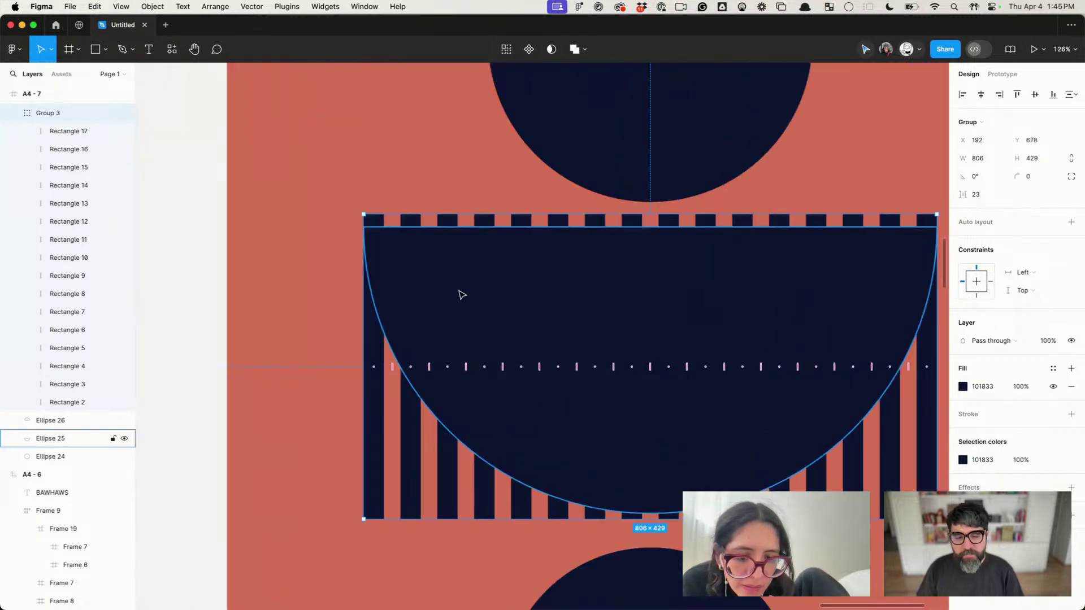
Step: Send the bar group behind the other A4 - 7 shapes and use it as a mask to cut the bowl into stripes
left_click(399, 304)
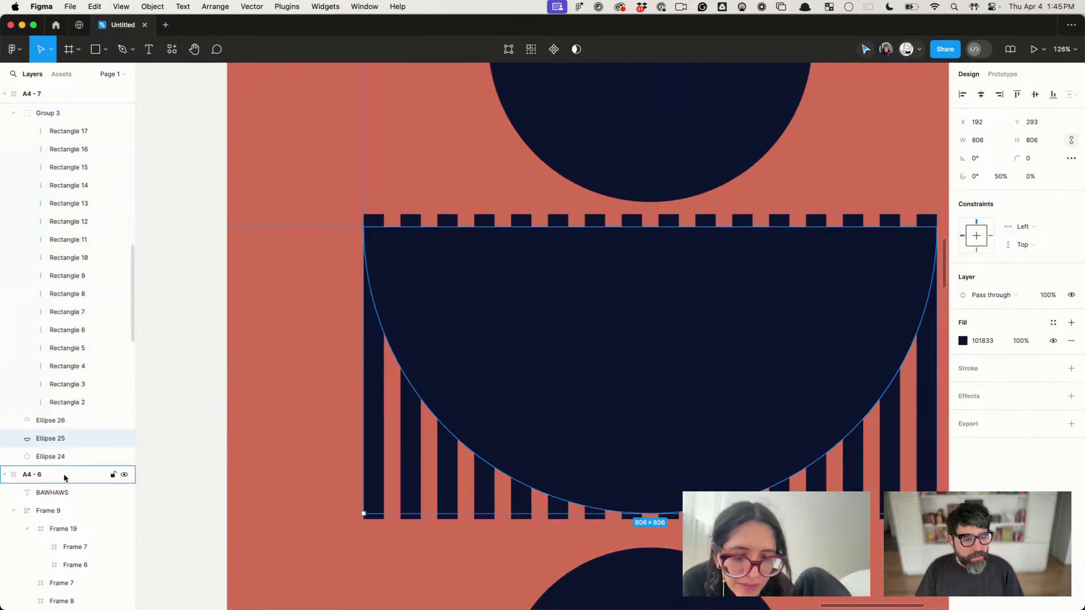
scroll(395, 220, "down", 5)
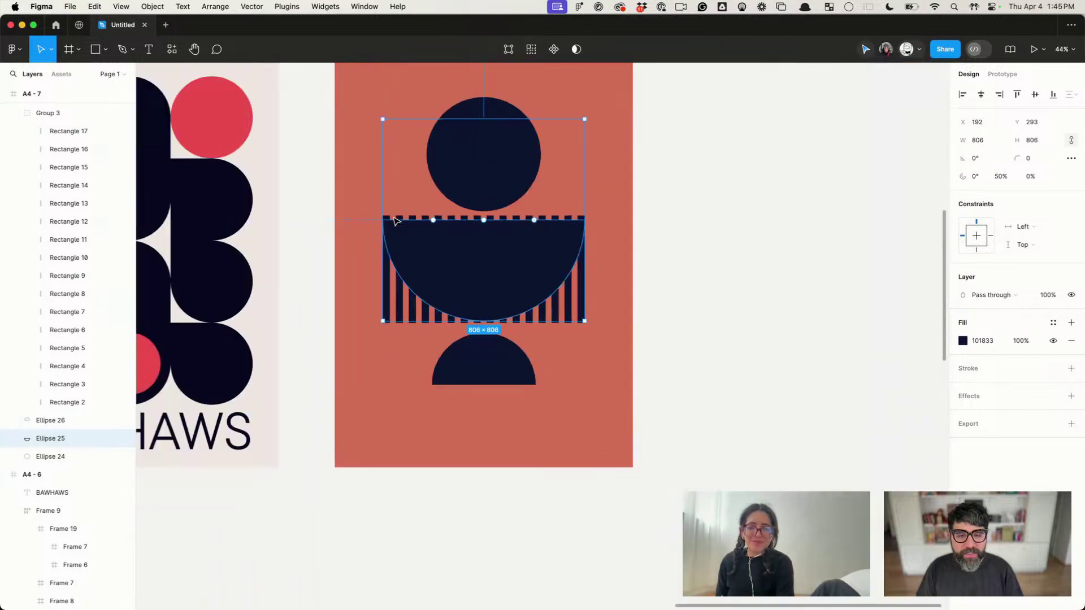
left_click(419, 157)
left_click(511, 161)
left_click(445, 237)
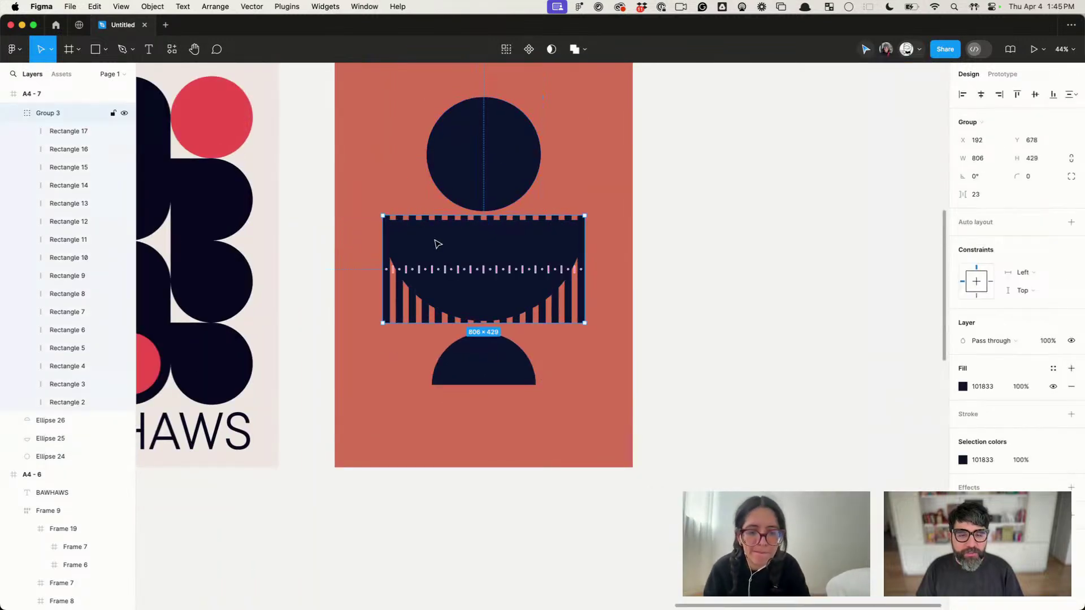
scroll(435, 242, "up", 4)
key("[")
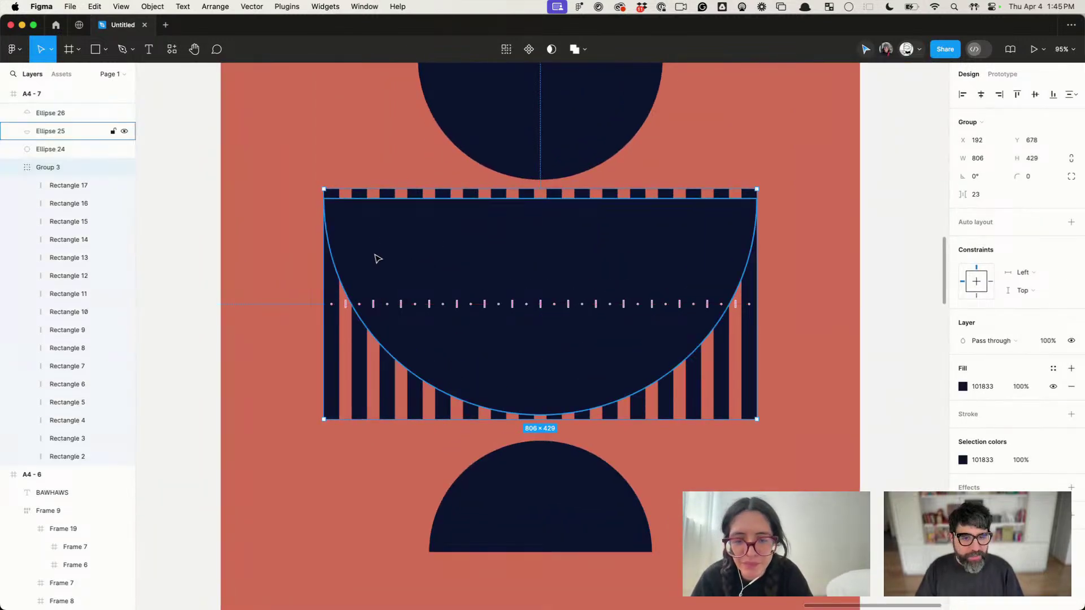
left_click(373, 253, "shift")
left_click(554, 50)
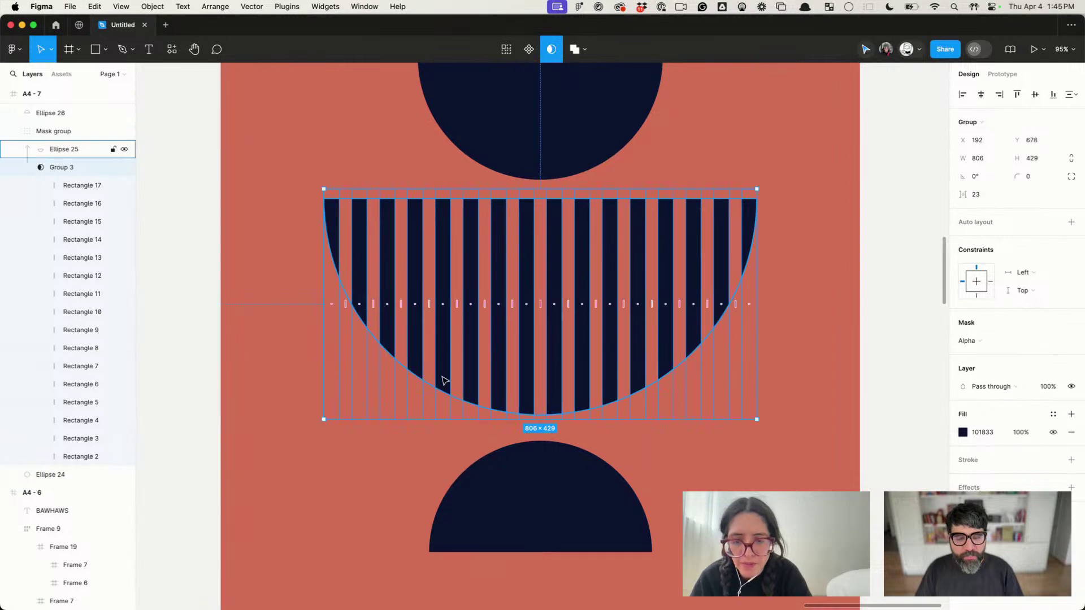
Step: Duplicate the last bar in the bowl's mask group four times
scroll(441, 375, "down", 10)
left_click(695, 344)
scroll(527, 326, "up", 3)
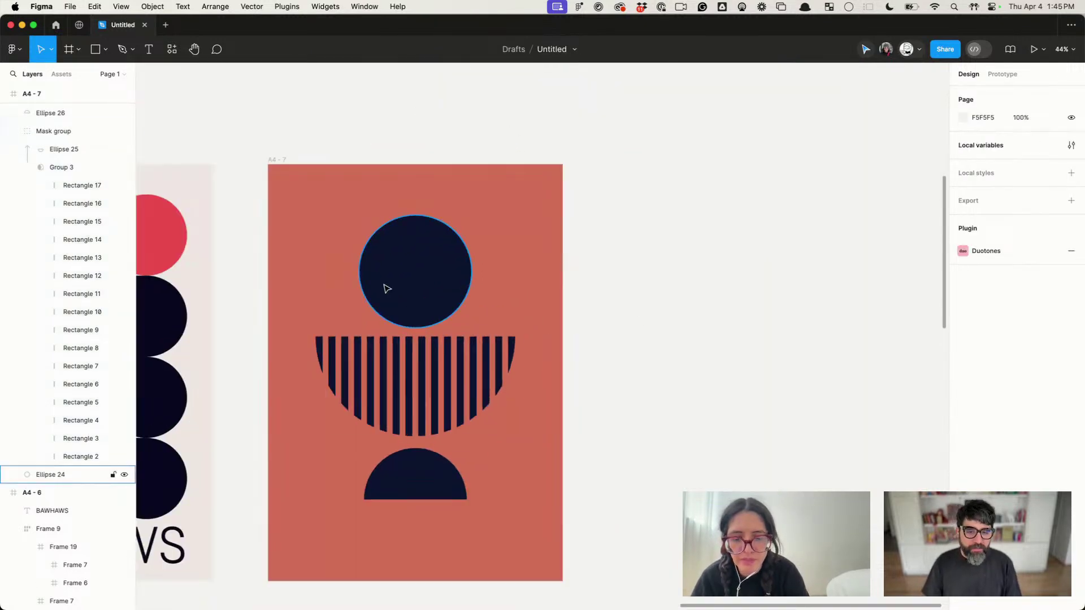
left_click(384, 287)
double_click(388, 372)
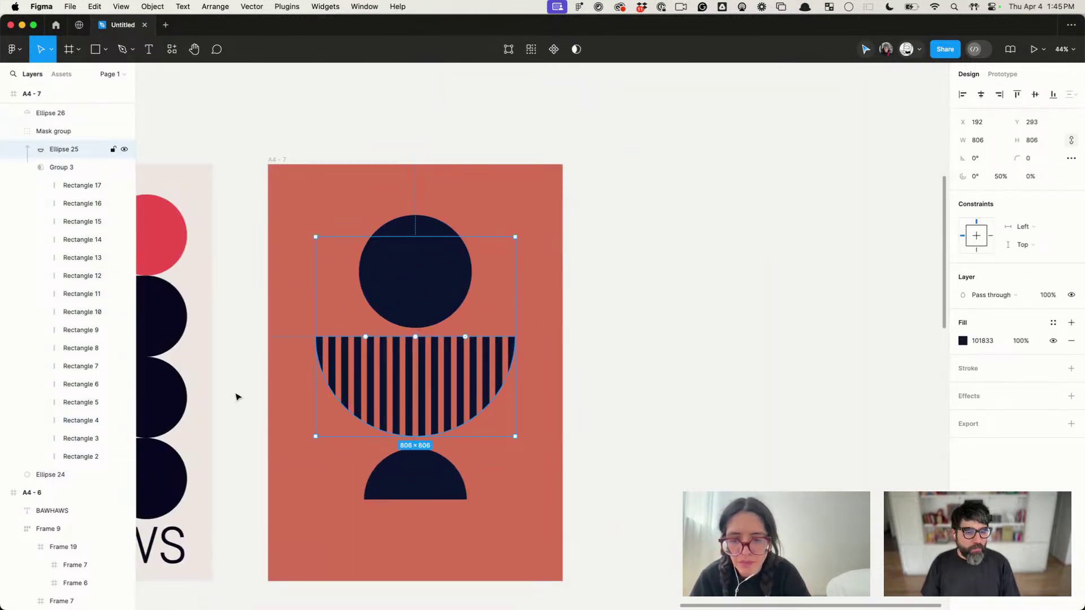
left_click(78, 188)
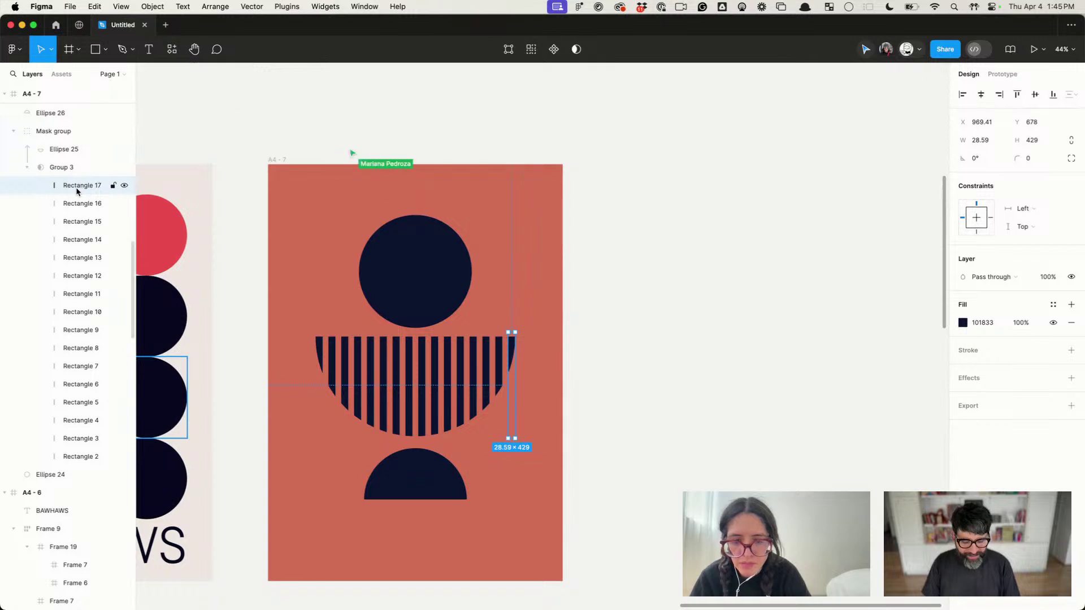
key("super+d")
key("super+d")
key("super+d")
key("super+d")
Step: Wrap all the bars of the mask group in an auto layout frame and set its direction to horizontal
key("super+a")
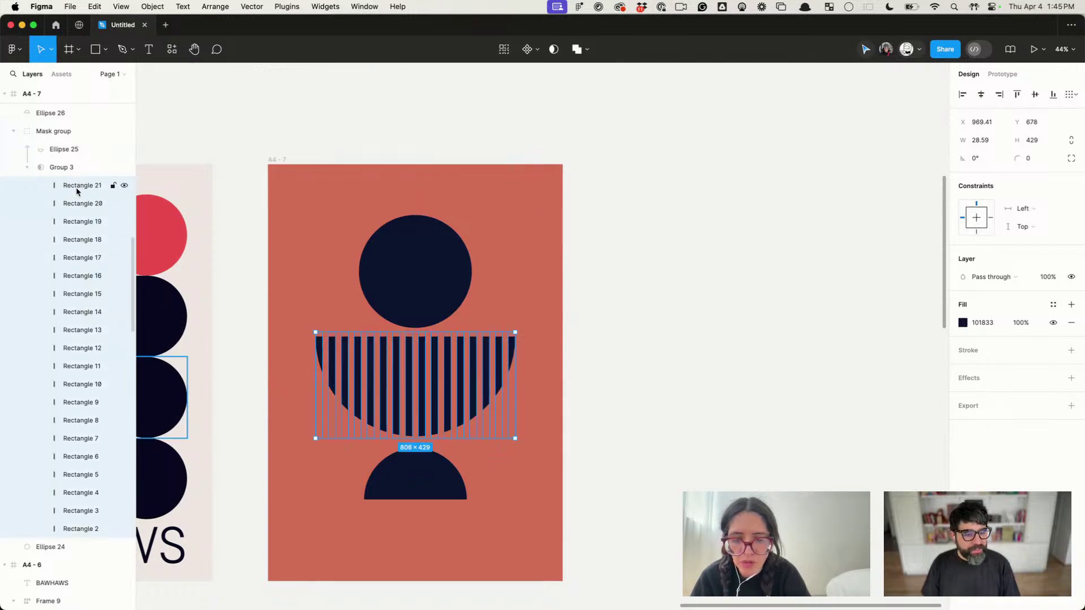
key("shift+a")
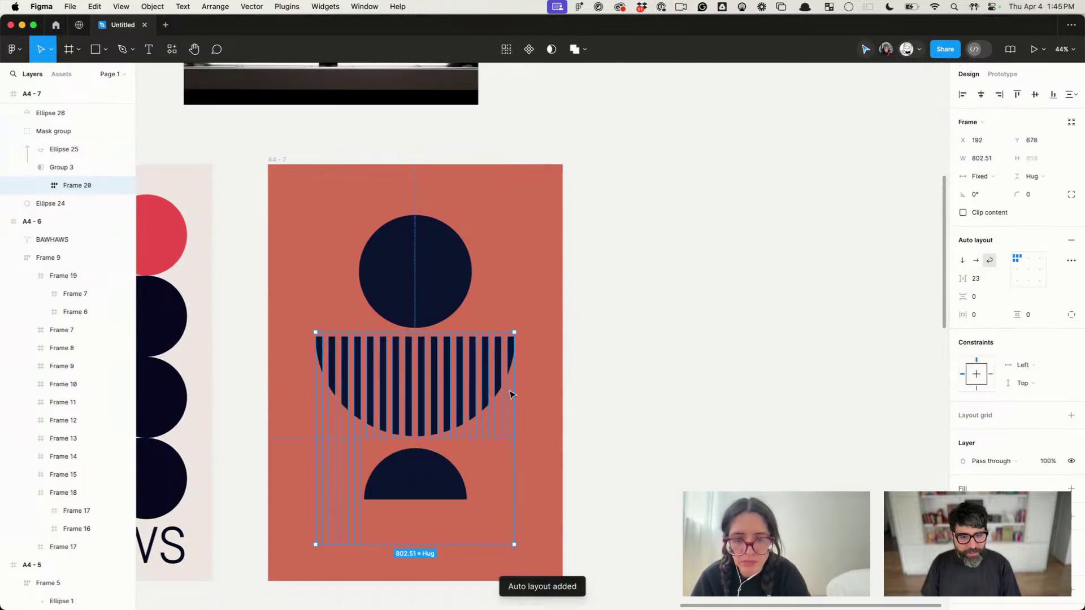
left_click(976, 261)
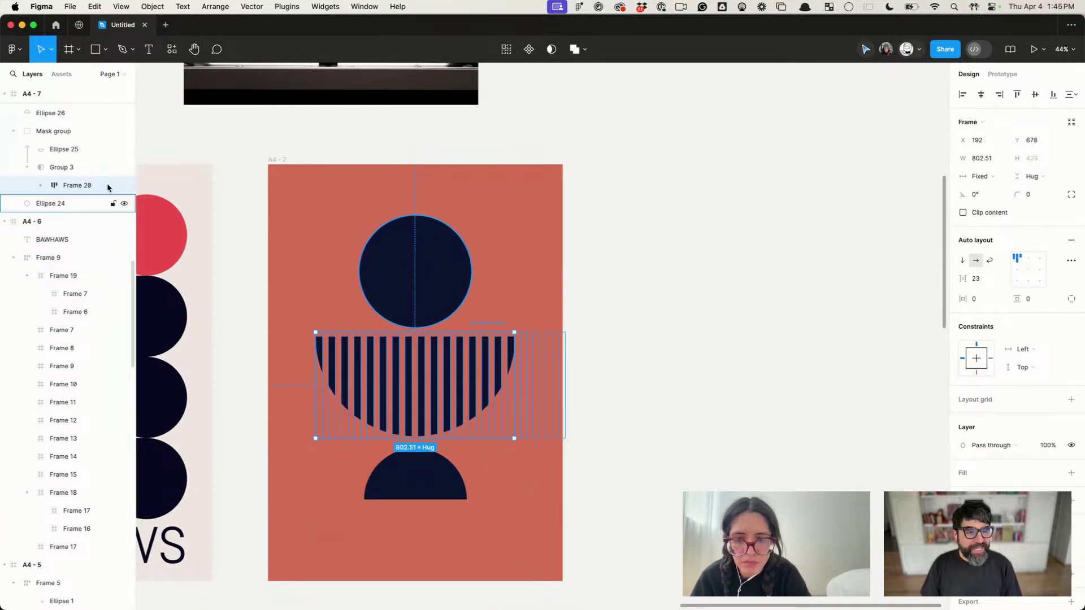
Step: Set the width of all the bars inside the auto layout frame to 20
left_click(370, 356)
scroll(370, 356, "up", 5)
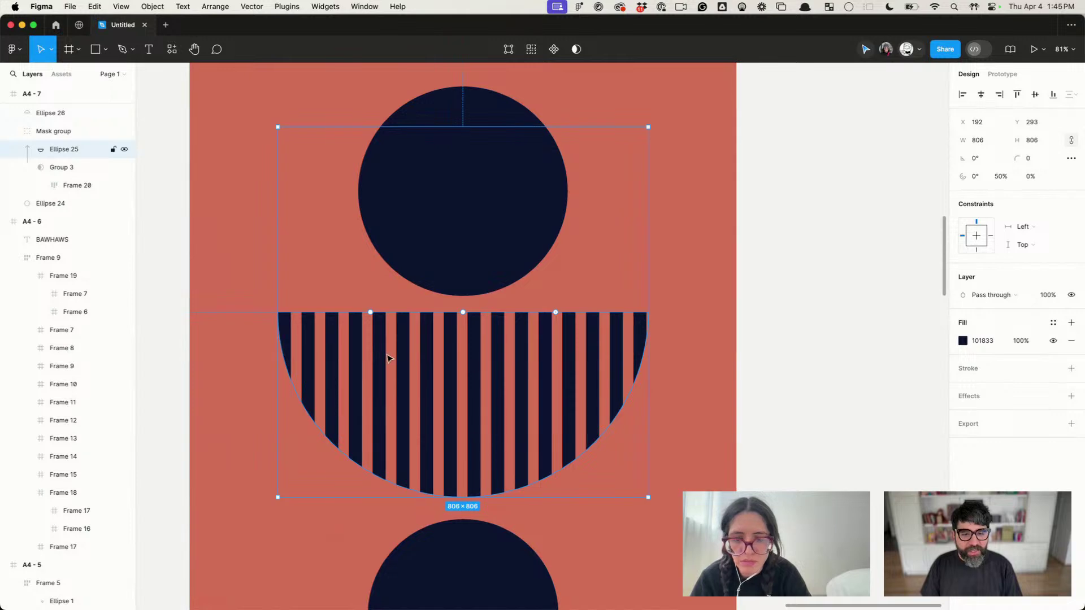
left_click(76, 185)
left_click(42, 185)
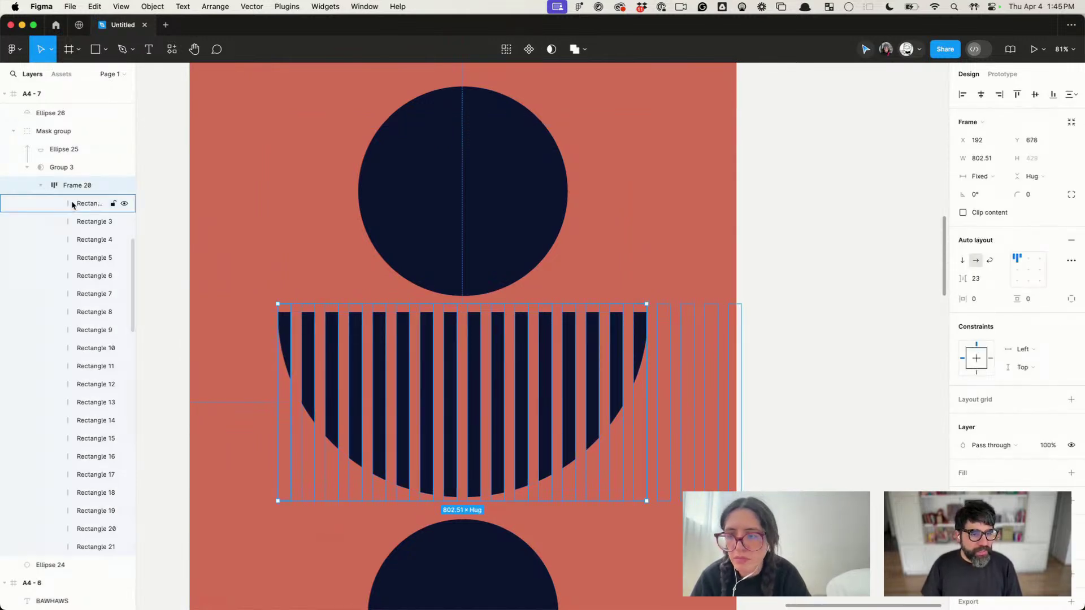
left_click(73, 203)
key("super+a")
left_click(988, 141)
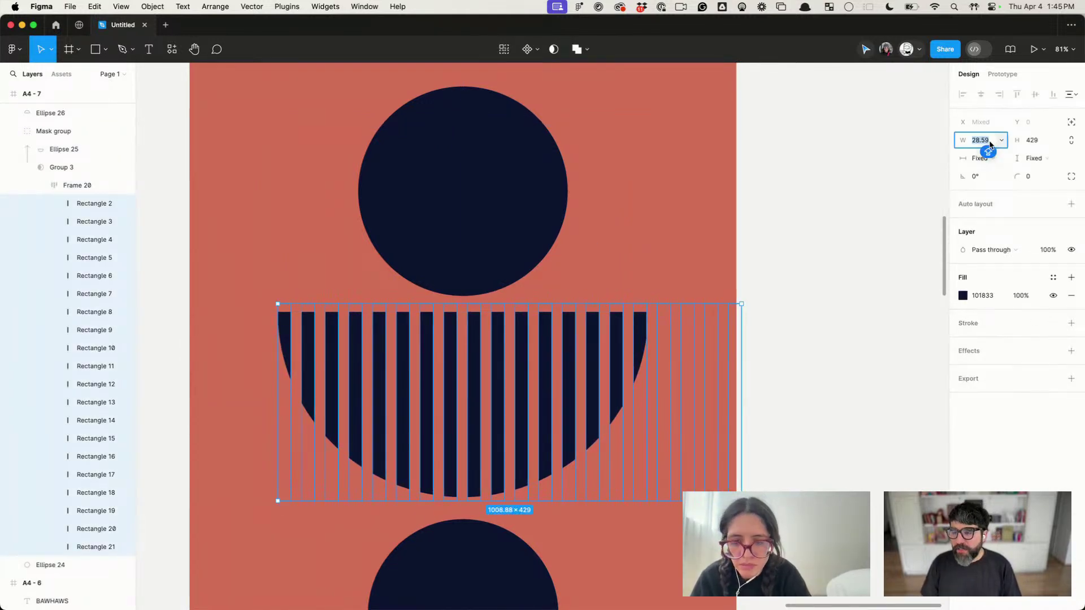
type("20")
key("Return")
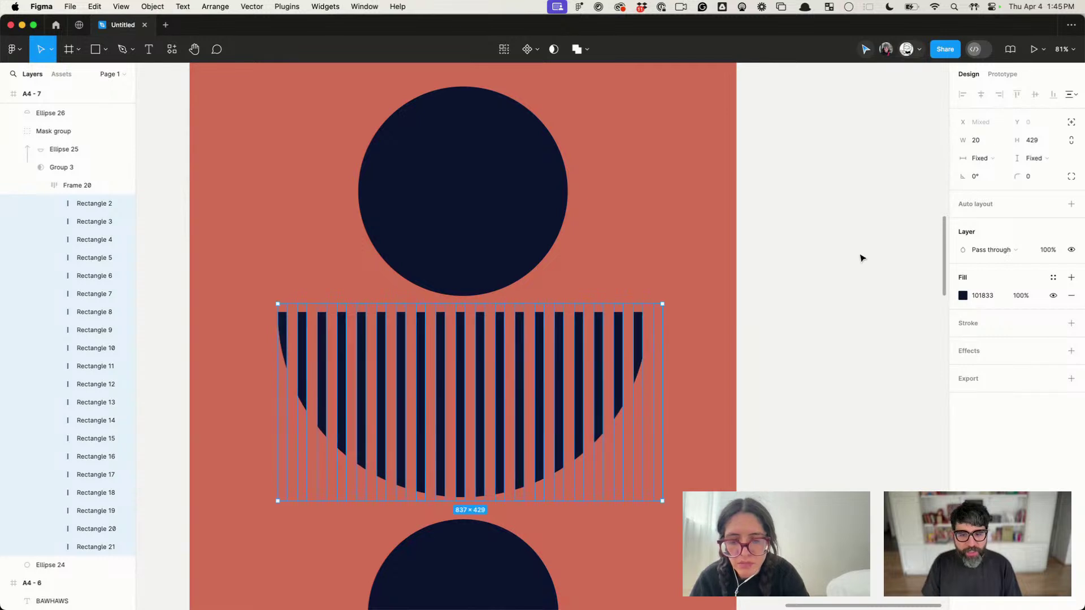
Step: Narrow all the selected bars further to a width of 11
left_click(983, 141)
key("Down")
key("Down")
key("Down")
key("Down")
key("Down")
key("Down")
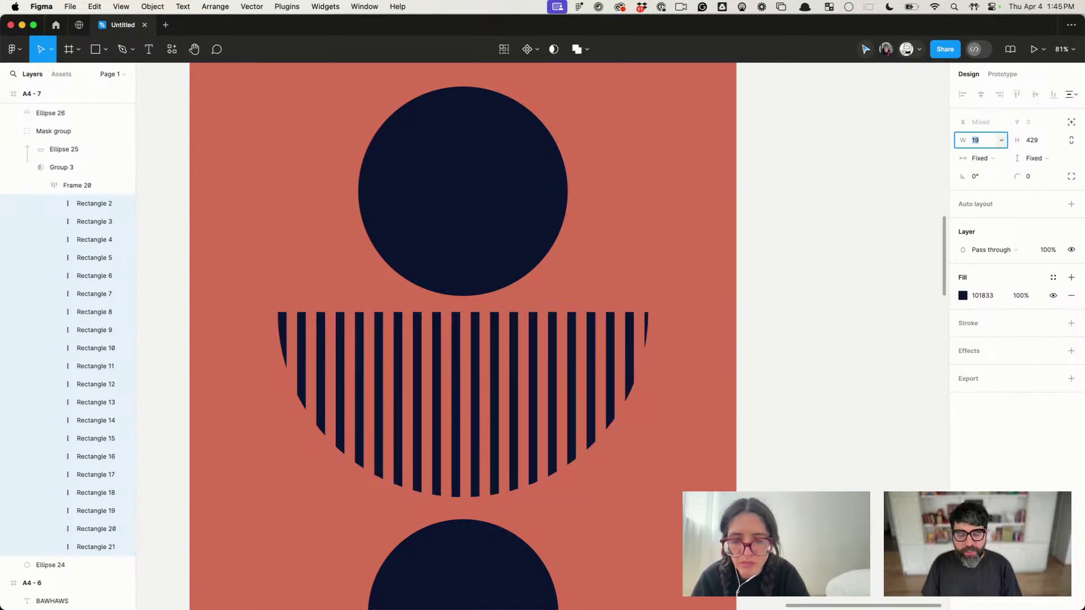
key("Down")
key("Down")
key("Down")
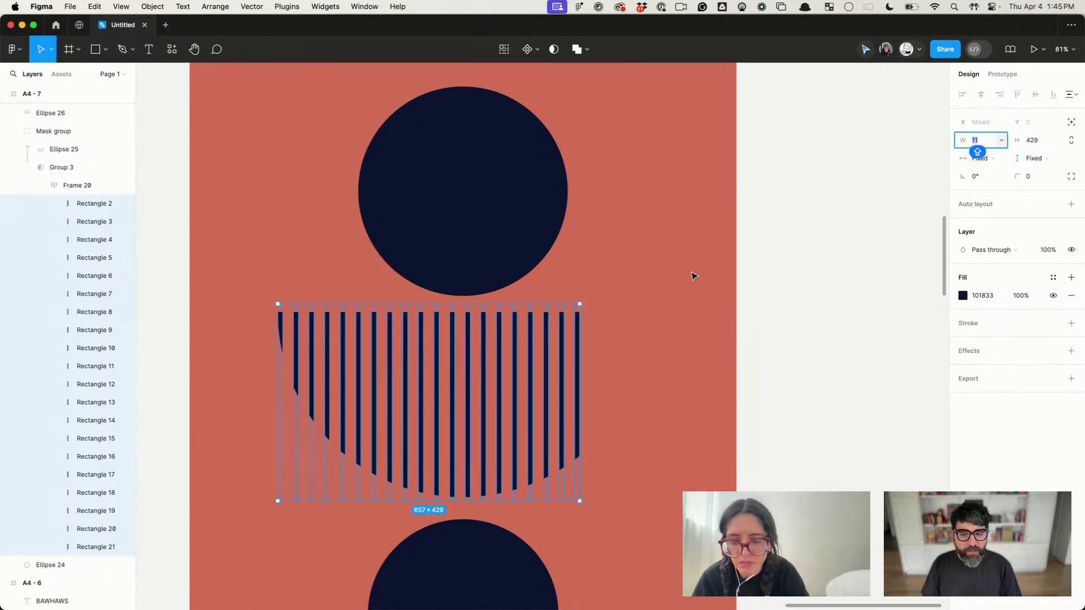
Step: Set the spacing between the bars in the auto layout frame to 12
left_click(75, 185)
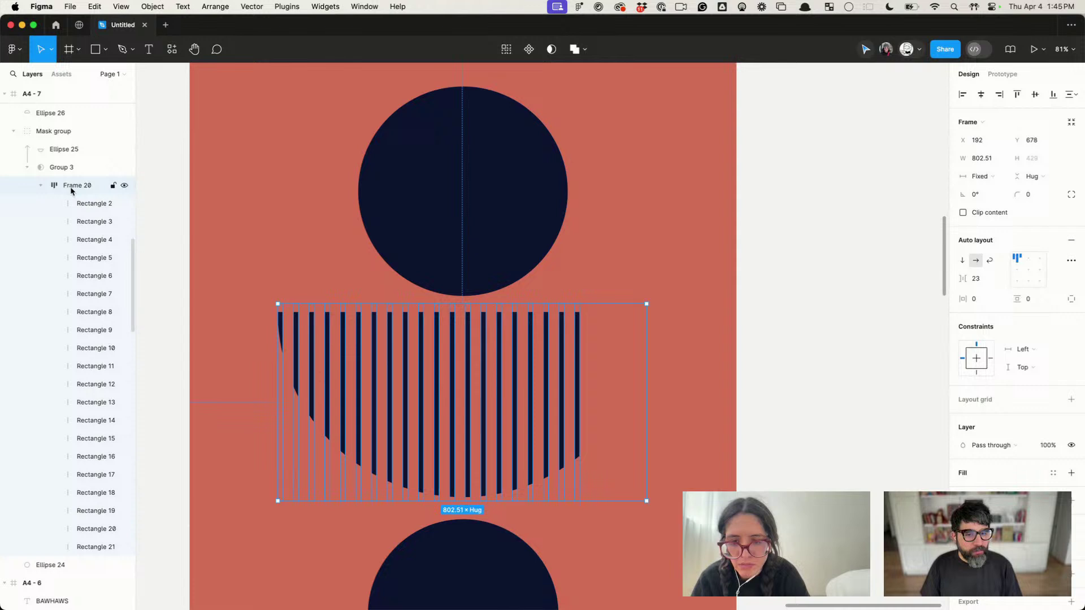
left_click(987, 282)
key("Down")
key("Down")
key("Down")
key("Down")
key("Down")
key("Down")
key("Down")
key("Down")
key("Down")
key("Down")
key("Down")
key("Down")
key("Down")
key("Down")
key("Down")
key("Down")
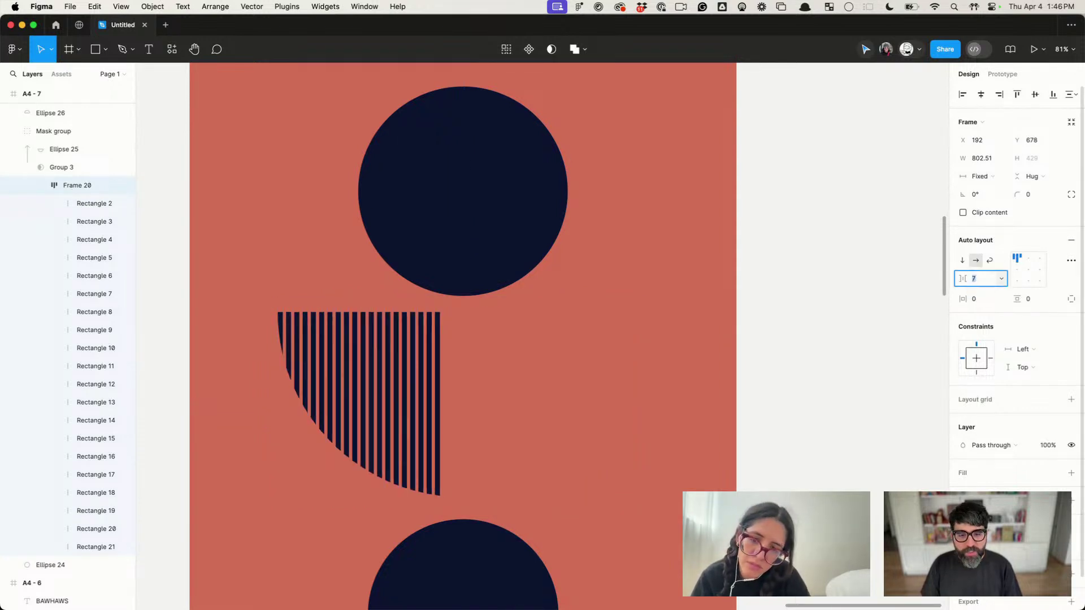
key("Up")
key("Up")
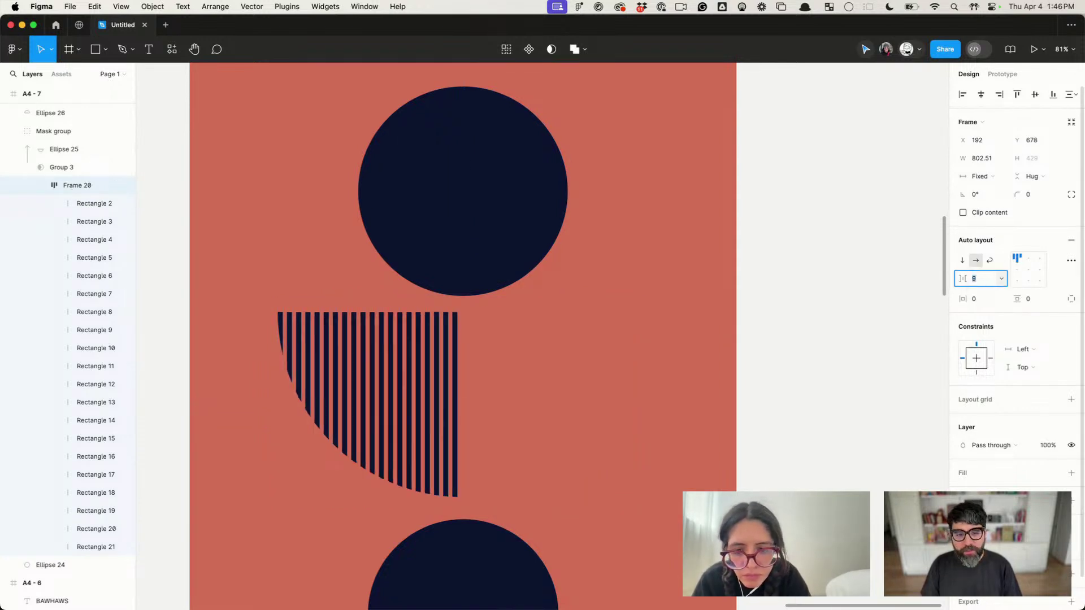
key("Up")
key("Up")
key("Up")
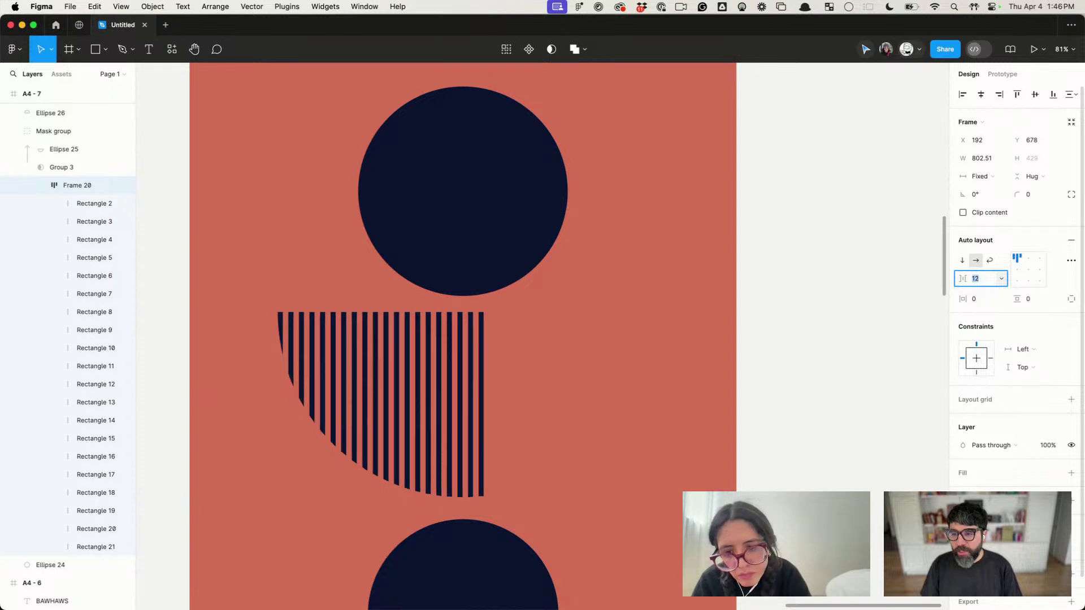
Step: Set the width of all the bars to 12 and duplicate them to fill the bowl with stripes
left_click(107, 203)
key("super+a")
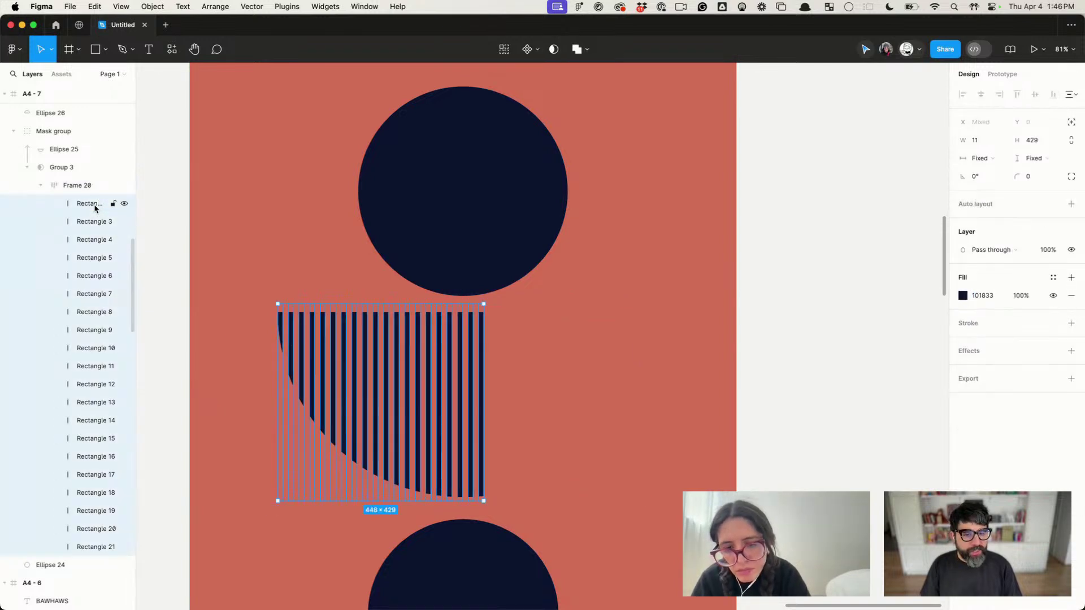
left_click(982, 140)
key("Up")
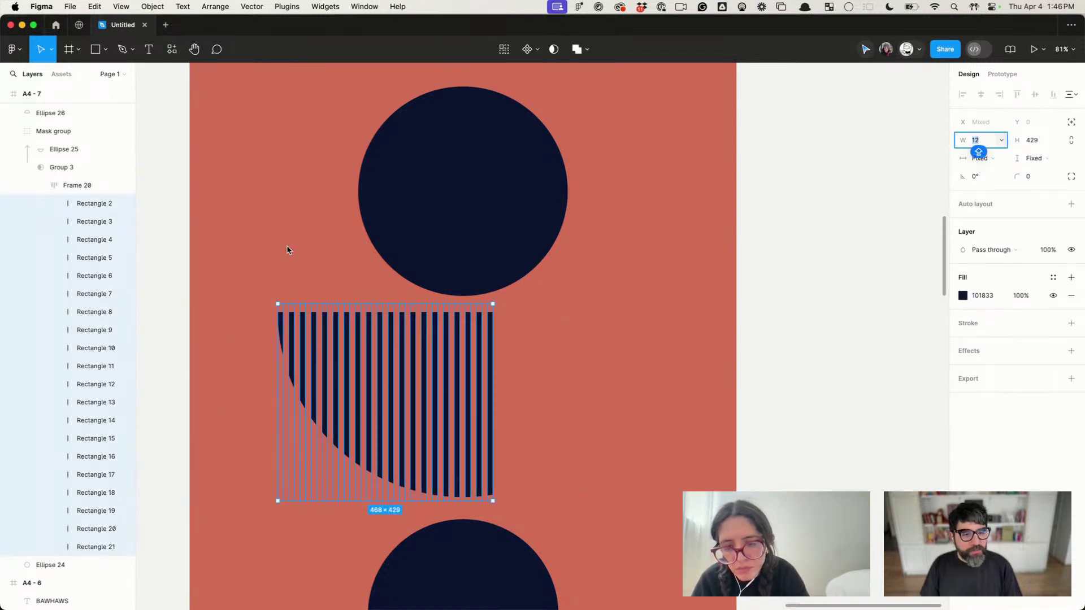
key("super+d")
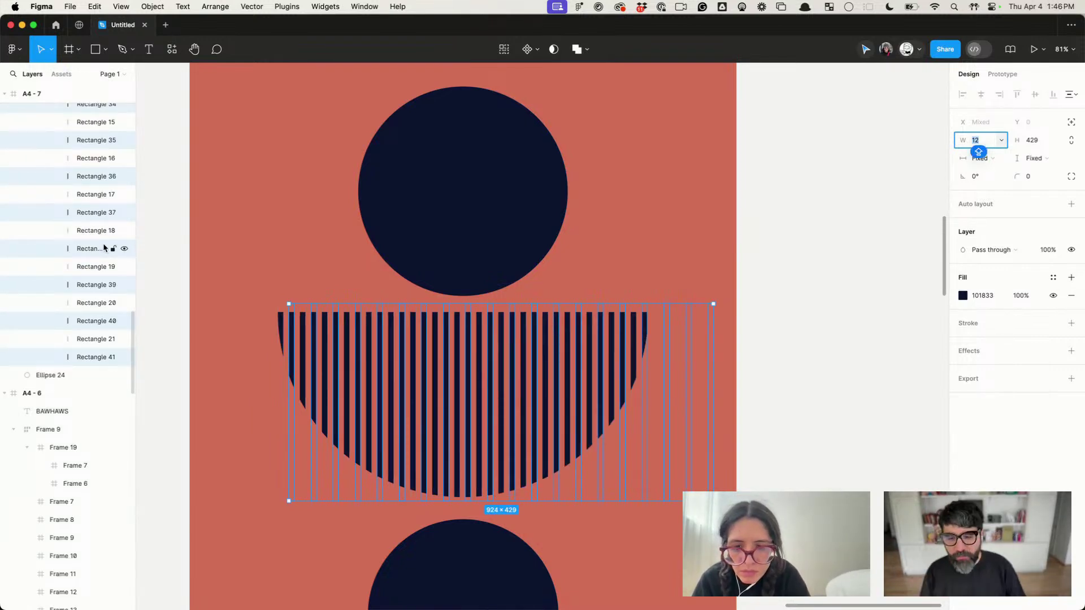
Step: Reduce the bar frame's auto layout spacing to 10
left_click(828, 266)
scroll(830, 267, "down", 3)
scroll(830, 268, "down", 2)
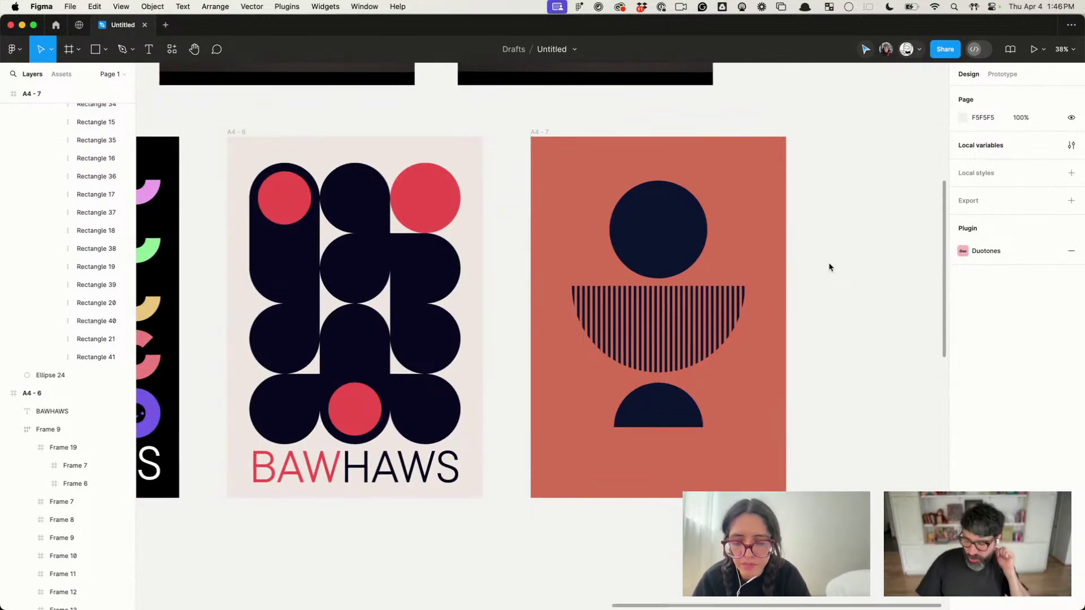
scroll(652, 360, "up", 3)
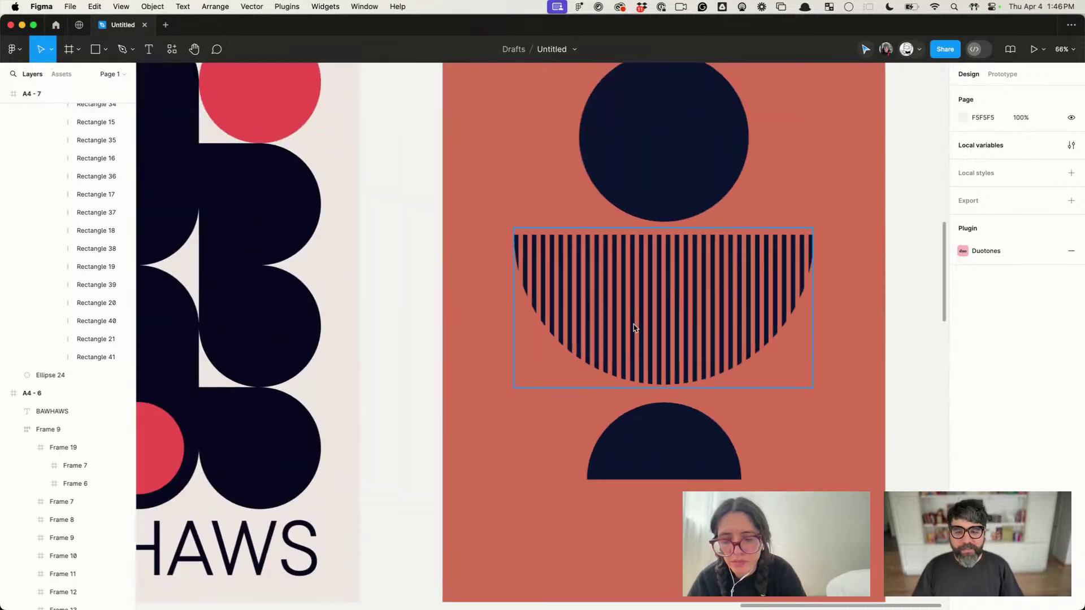
left_click(634, 328)
left_click(59, 173)
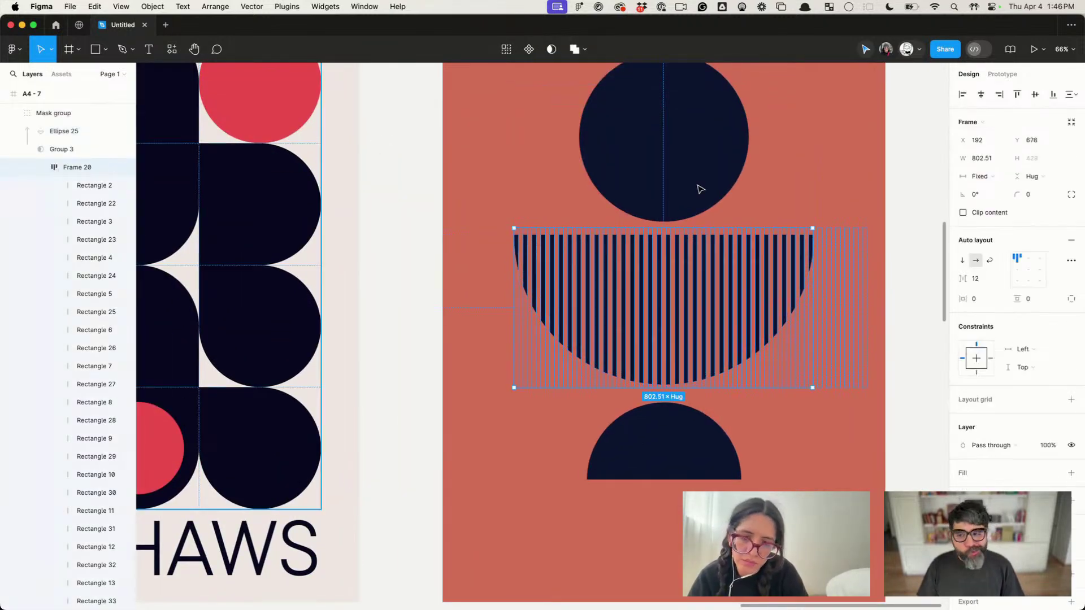
left_click(975, 279)
key("Down")
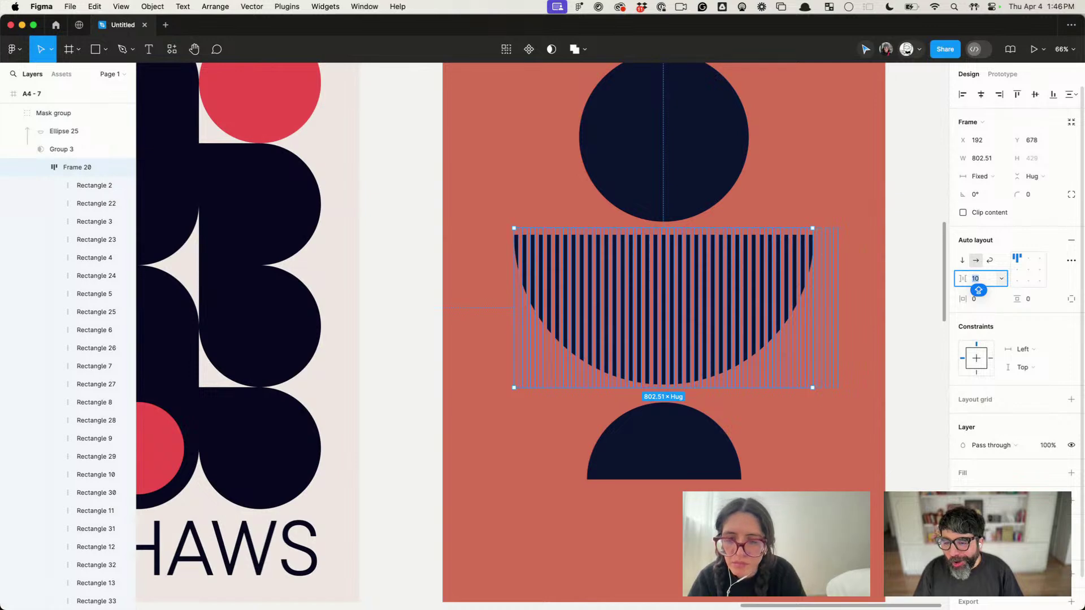
Step: Compare stripe spacings of 12, 11 and 10 on the bowl, settle on 10 and deselect
key("Up")
key("Up")
scroll(840, 249, "up", 5)
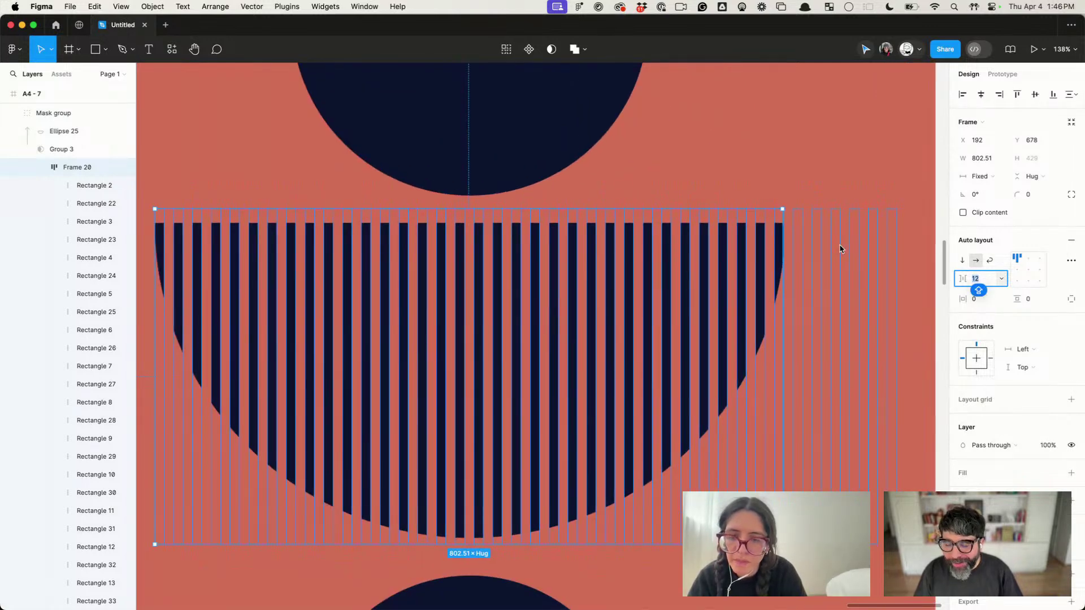
key("Down")
key("Down")
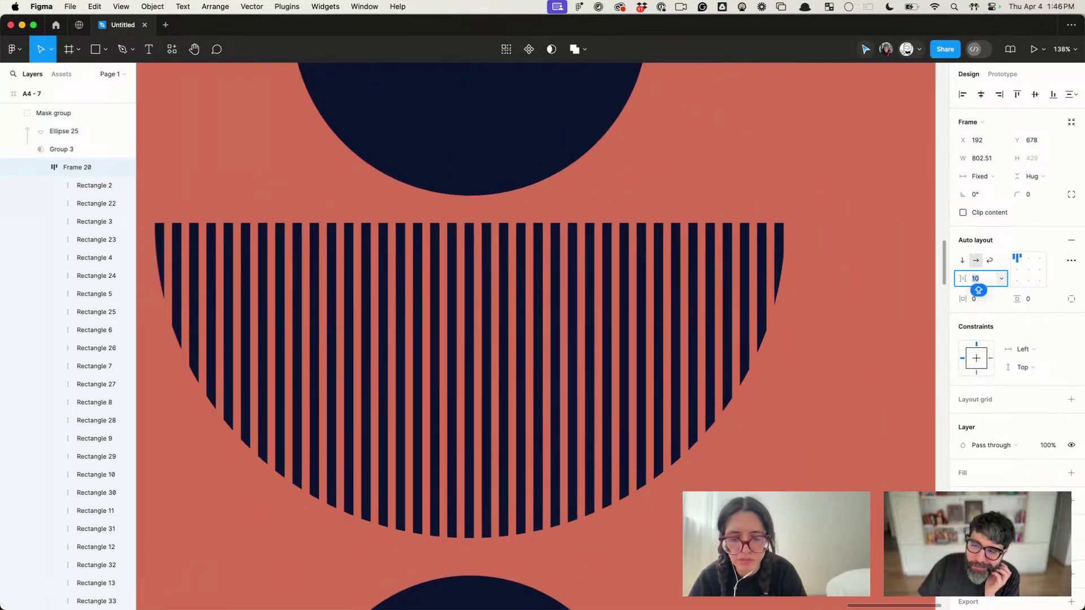
key("Down")
key("Up")
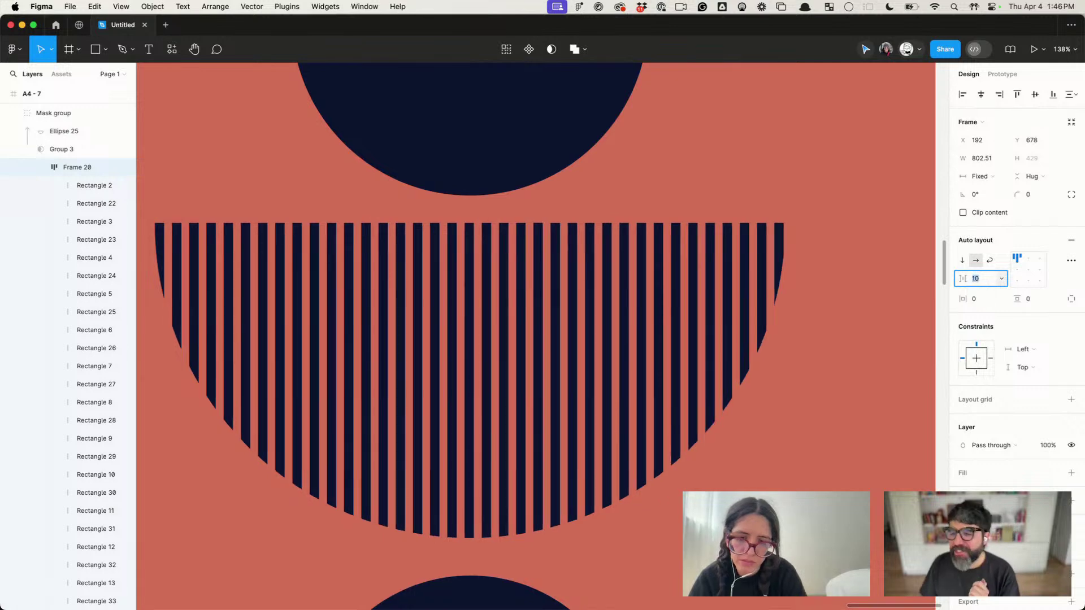
key("Up")
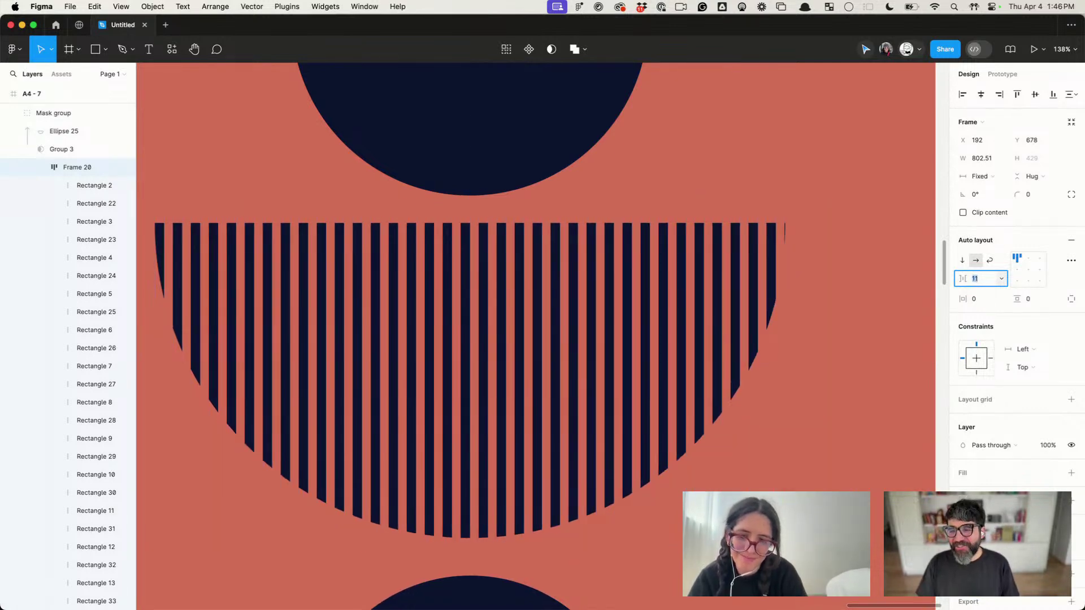
key("Up")
key("Up")
key("Down")
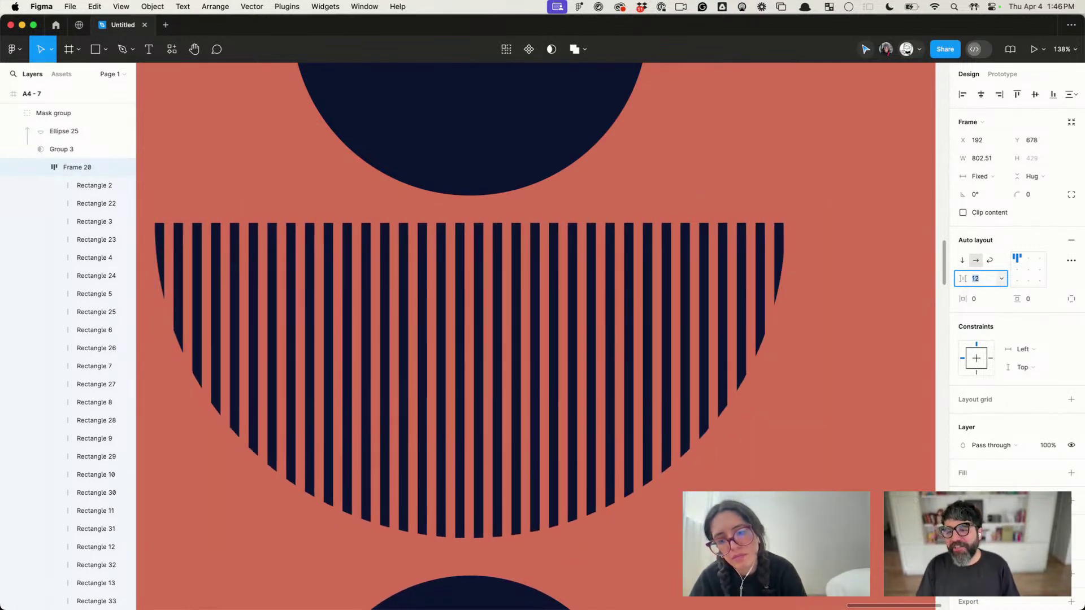
scroll(581, 322, "down", 5)
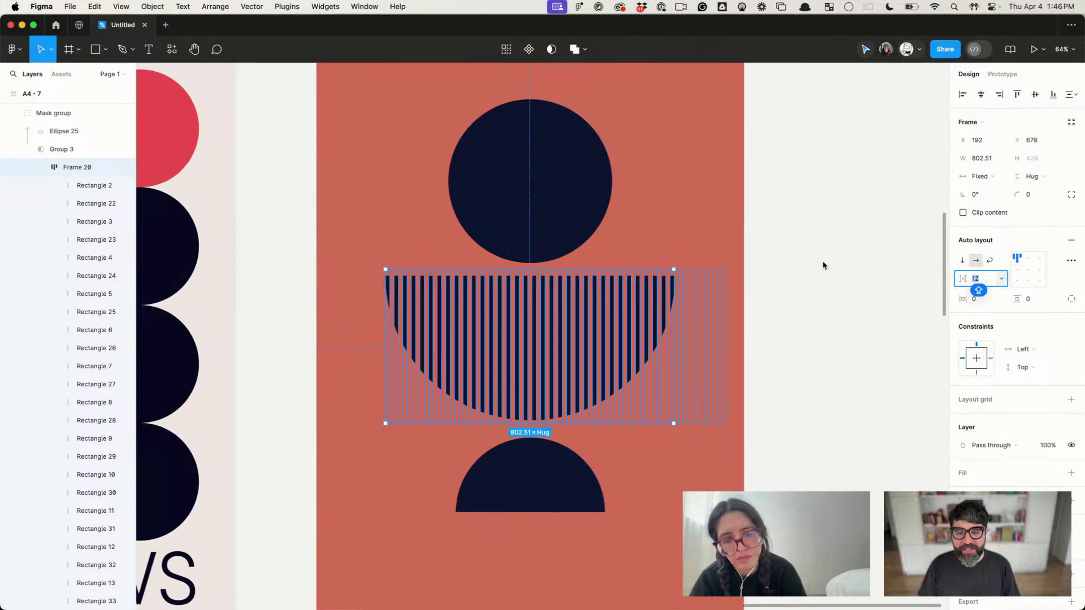
left_click(789, 324)
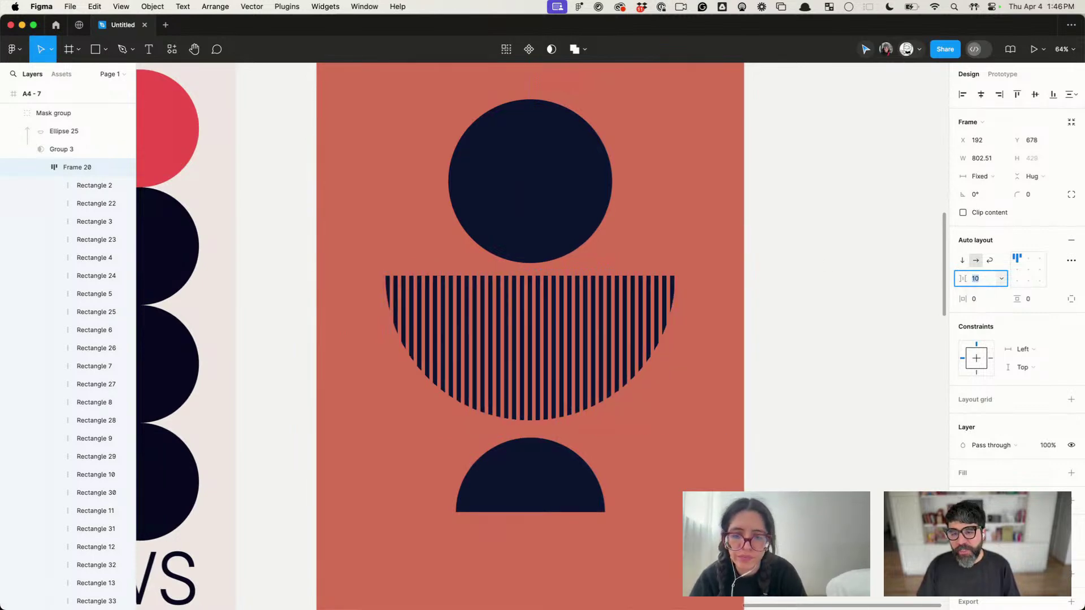
Step: Draw a rectangle of about 248 × 277 below the lower half circle on A4 - 7
scroll(785, 319, "down", 5)
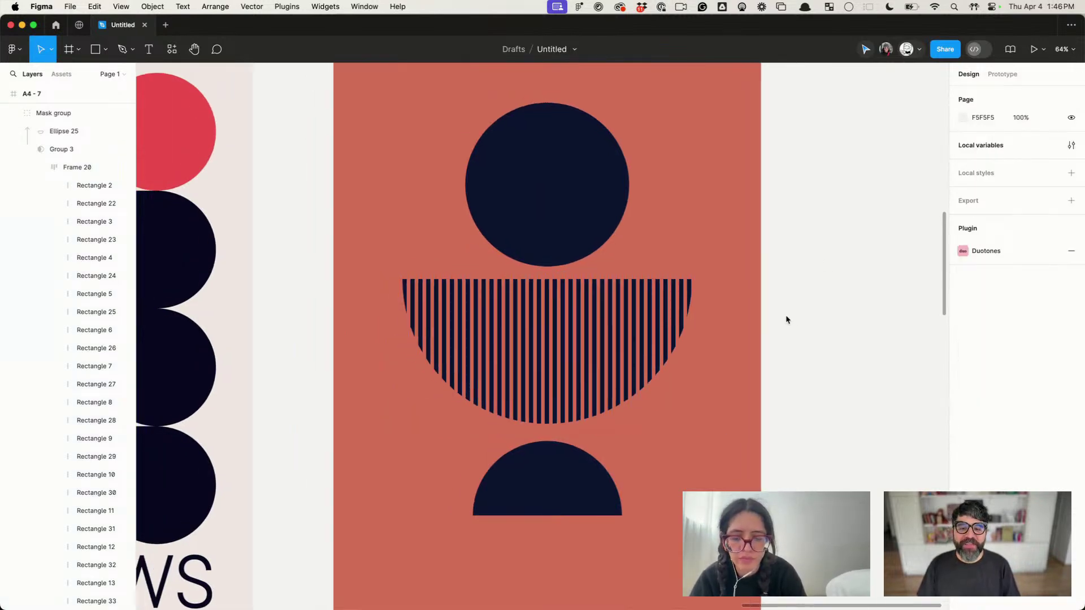
left_click(701, 403)
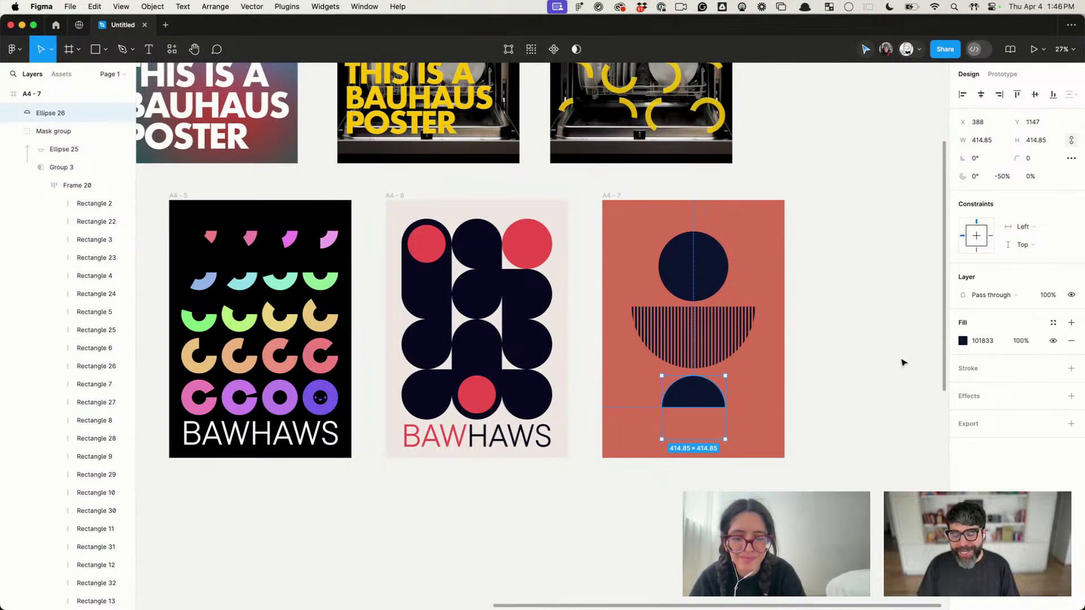
left_click(813, 356)
scroll(657, 452, "up", 5)
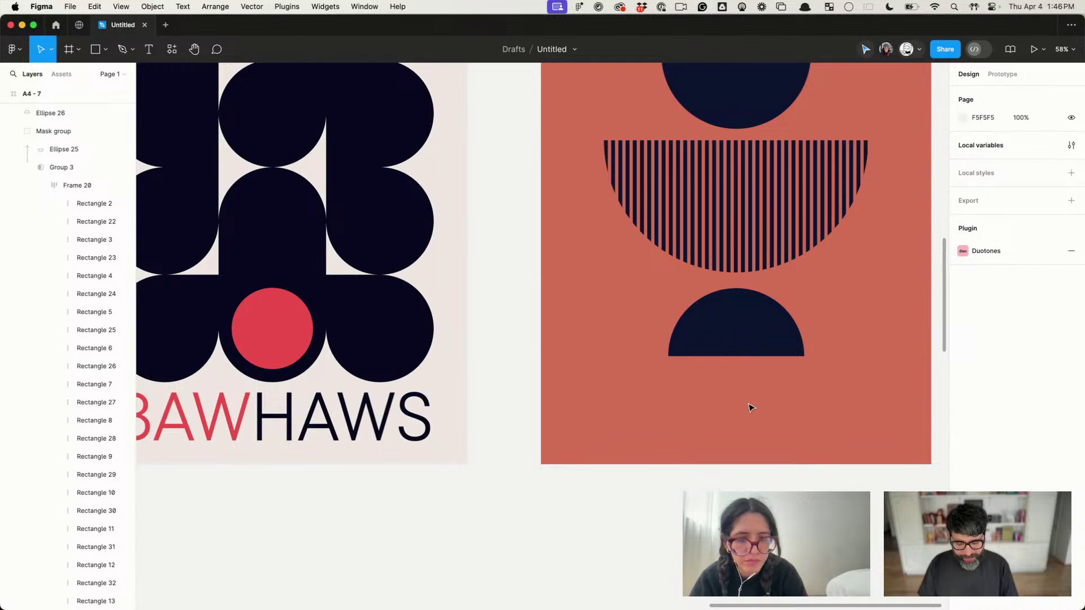
key("r")
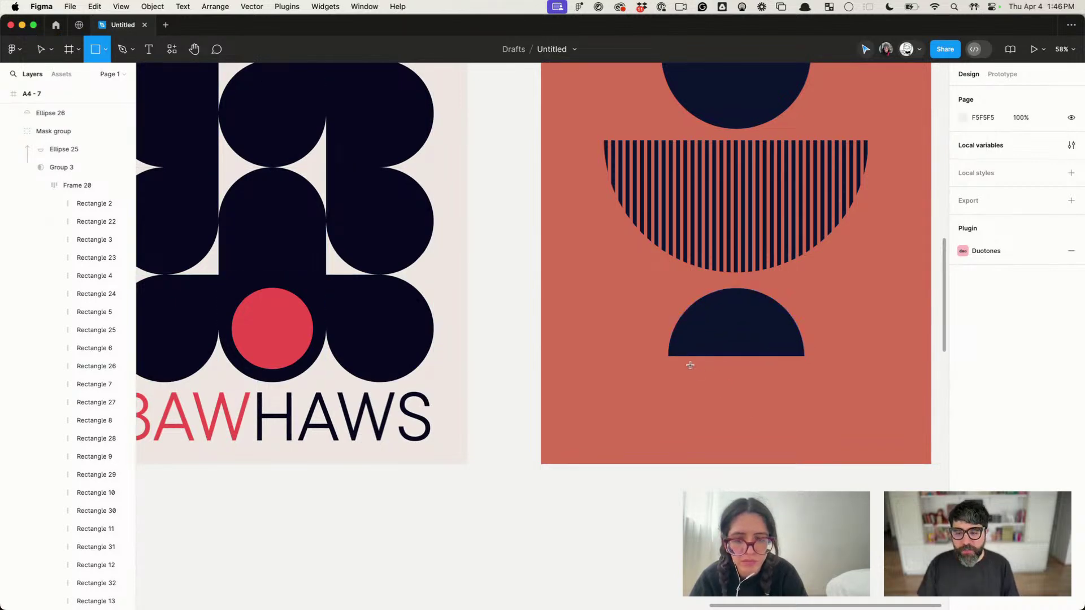
mouse_move(674, 371)
left_mouse_down()
mouse_move(766, 460)
mouse_move(755, 461)
left_mouse_up()
scroll(755, 462, "up", 5)
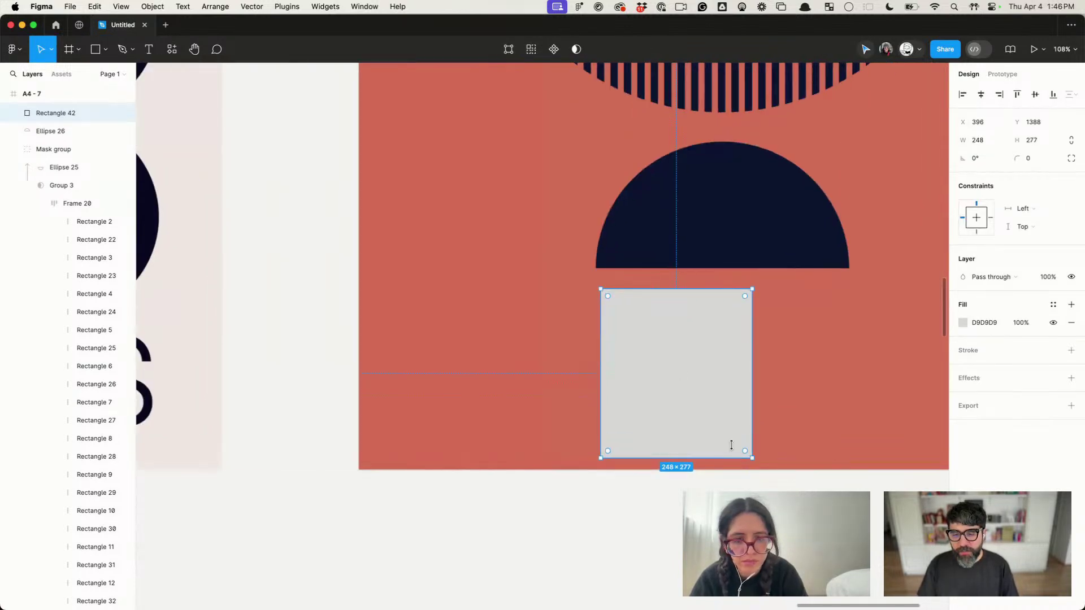
Step: Delete the rectangle's lower-left corner point to turn it into a right triangle
key("Return")
left_click_drag(563, 439, 669, 514)
key("Delete")
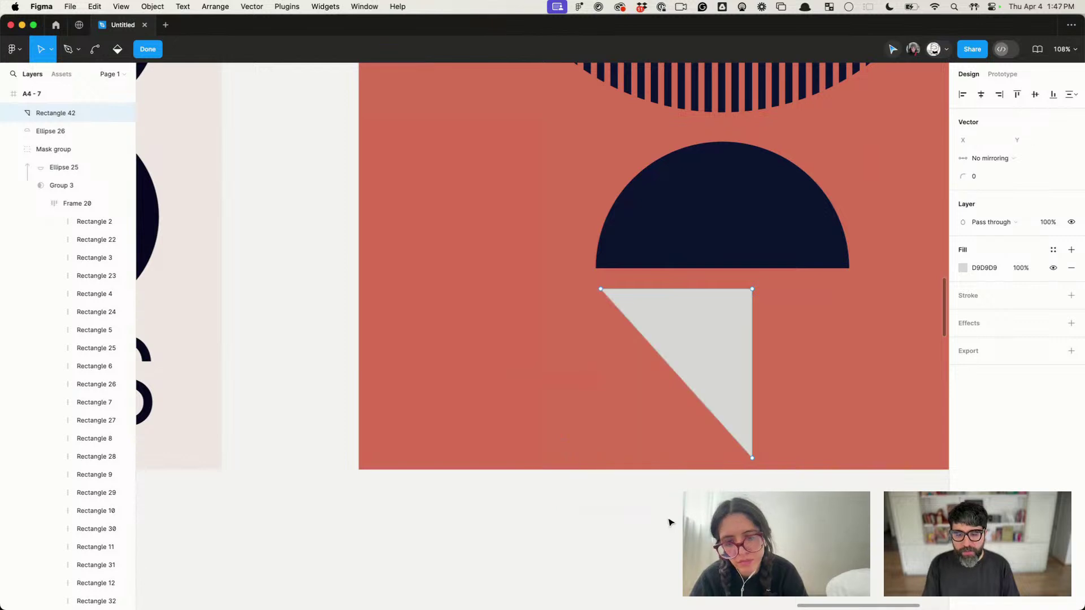
key("Escape")
Step: Duplicate the triangle directly beside the original, flip the copy horizontally, and narrow the resulting inverted triangle to about 412 wide
left_click_drag(720, 329, 864, 330)
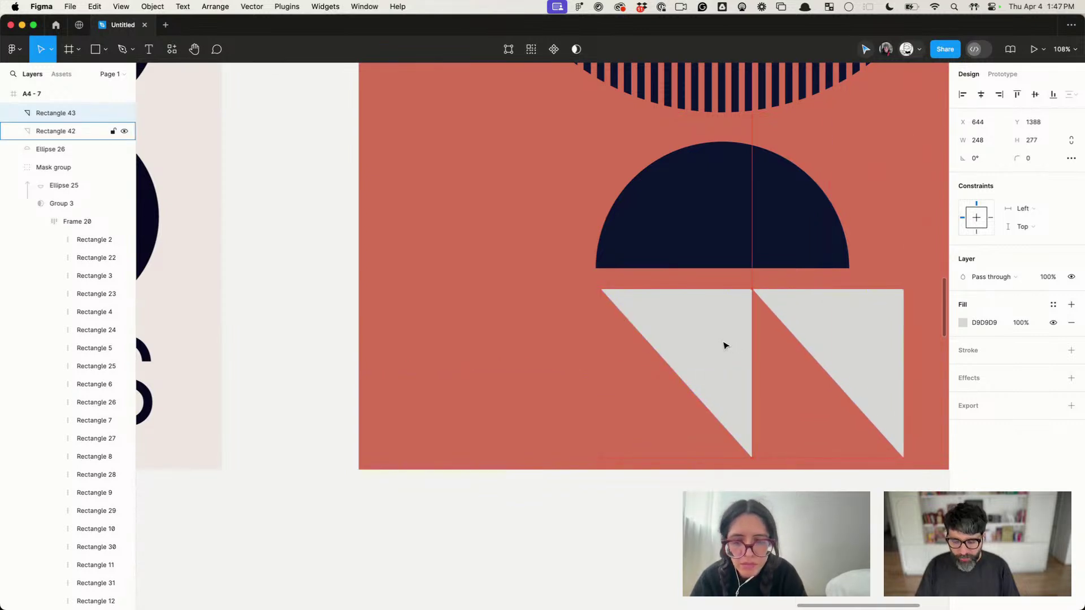
key("shift+h")
left_click(699, 362, "shift")
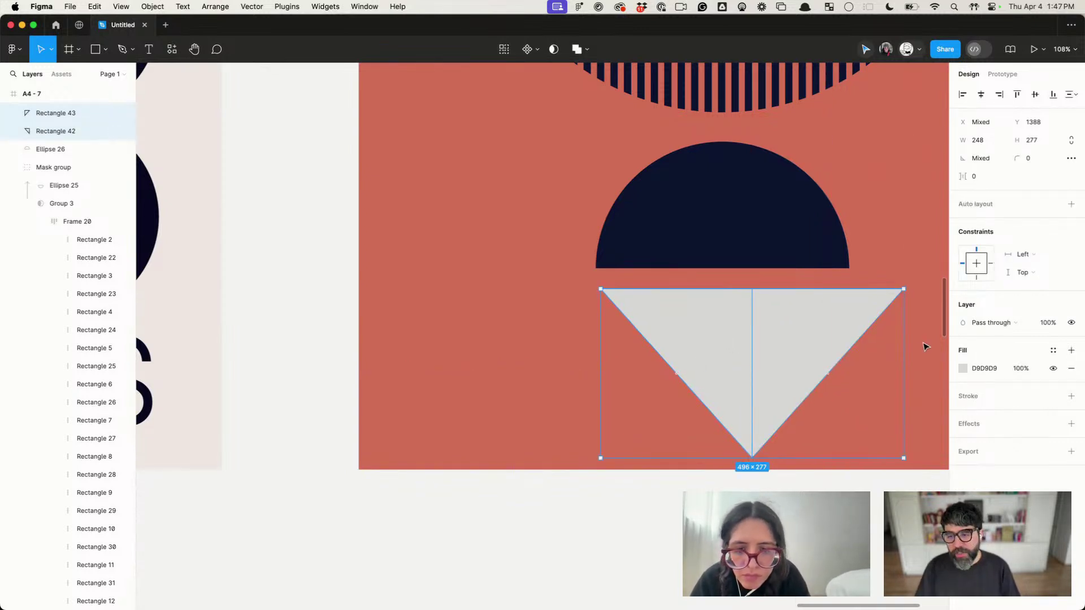
left_click_drag(905, 348, 851, 351)
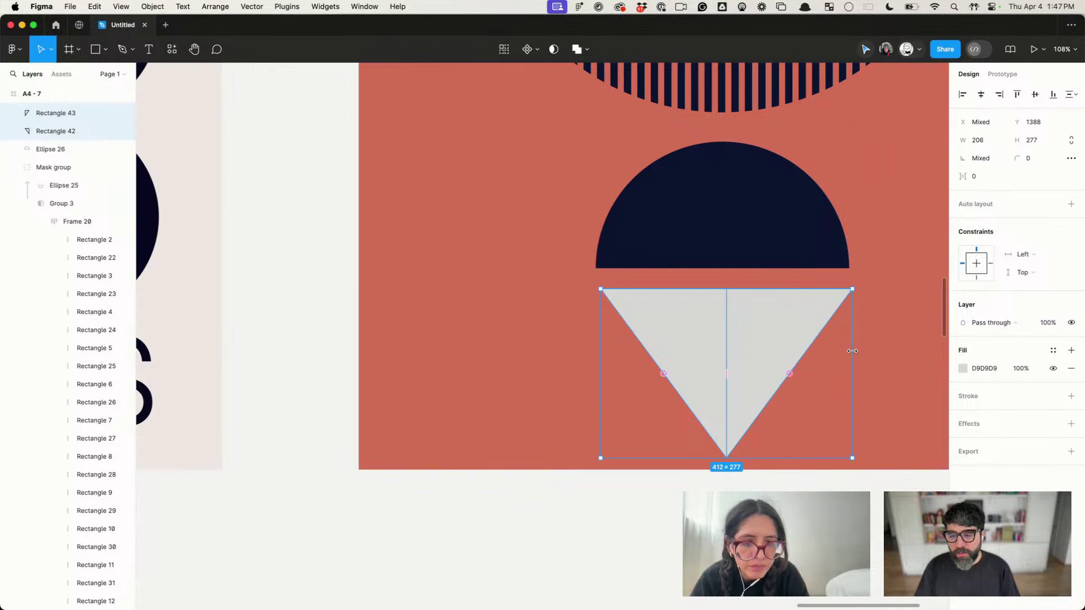
Step: Fill both triangle halves with the half circle's dark navy, 101833
key("i")
left_click(685, 235)
scroll(683, 235, "down", 5)
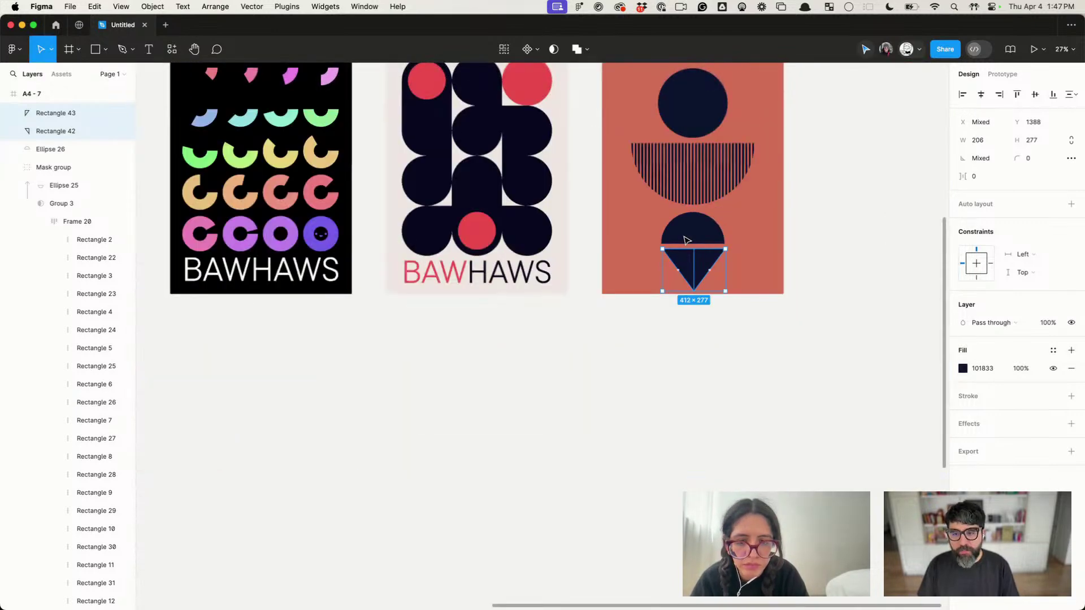
left_click(962, 368)
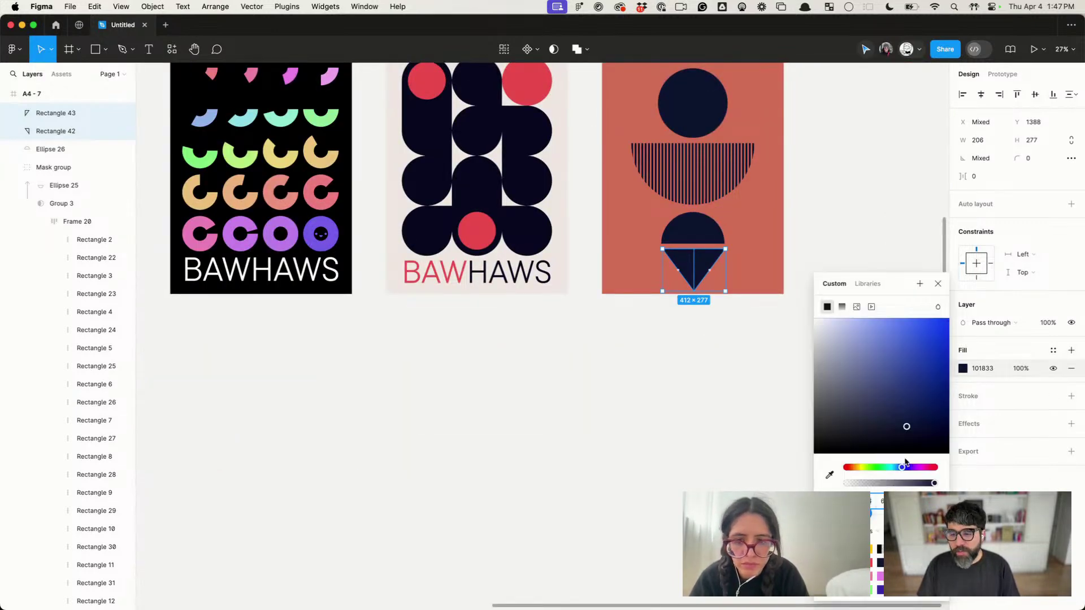
left_click(770, 429)
Step: Move the striped bowl on A4 - 7 up until its flat edge almost meets the circle
scroll(768, 428, "up", 5)
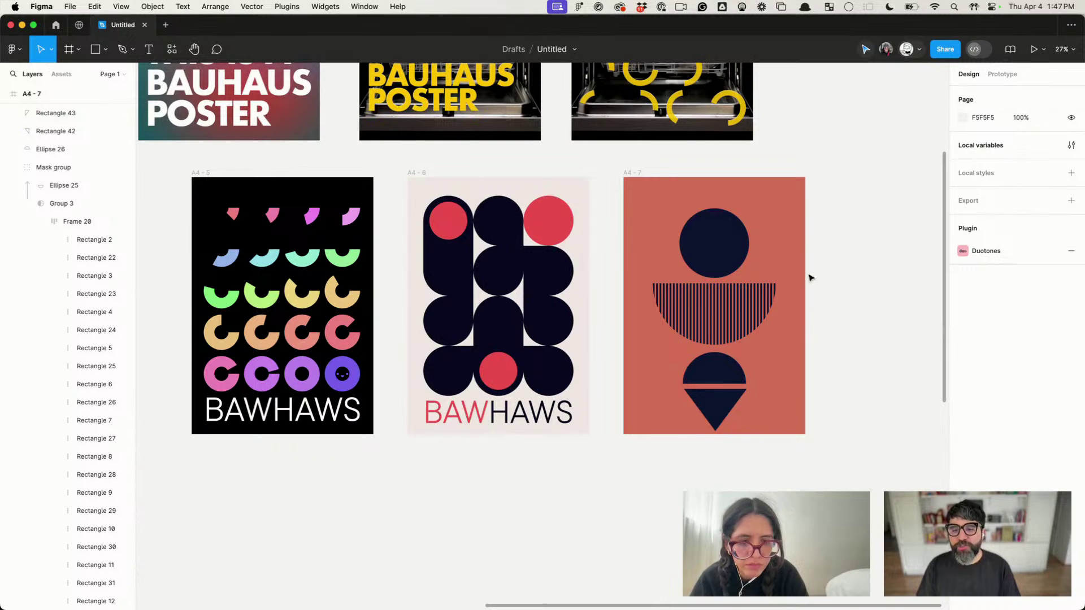
left_click_drag(799, 213, 689, 288)
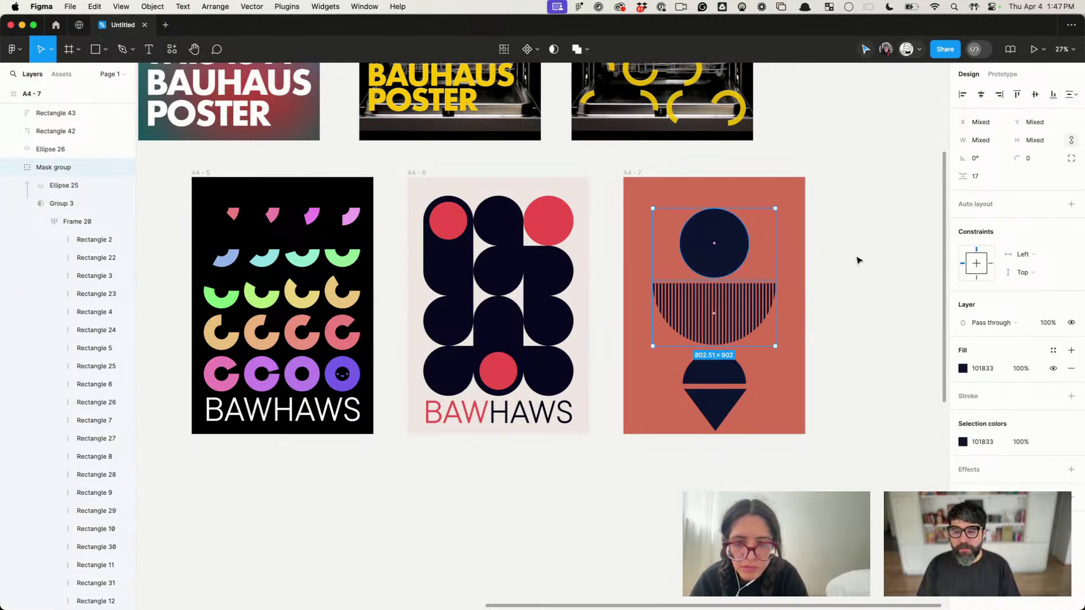
scroll(858, 260, "up", 3)
left_click(858, 260)
left_click(678, 334)
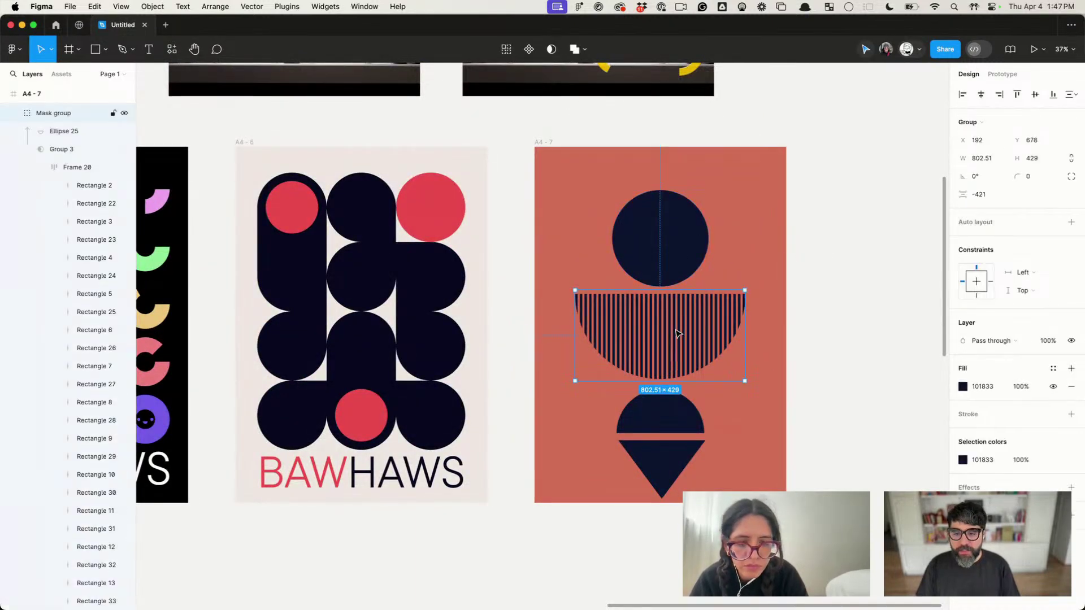
scroll(652, 282, "up", 5)
mouse_move(655, 275)
left_mouse_down()
mouse_move(653, 285)
mouse_move(653, 272)
left_mouse_up()
scroll(666, 274, "down", 5)
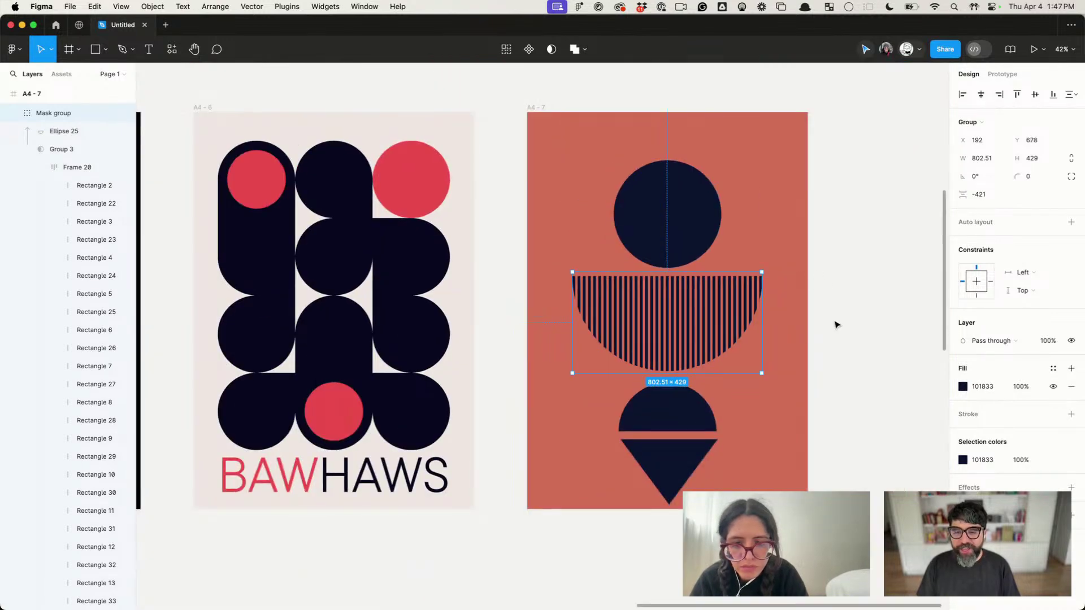
key("shift+Up")
key("shift+Up")
key("shift+Up")
key("Up")
key("Up")
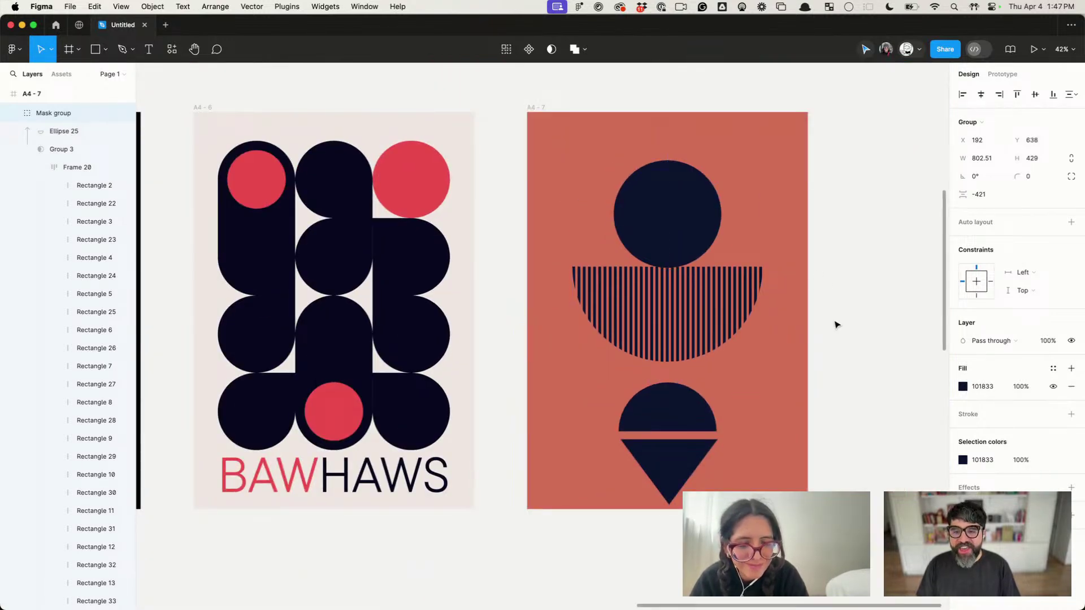
Step: Move the lower half circle up to Y 1075, just beneath the striped bowl
left_click(711, 423)
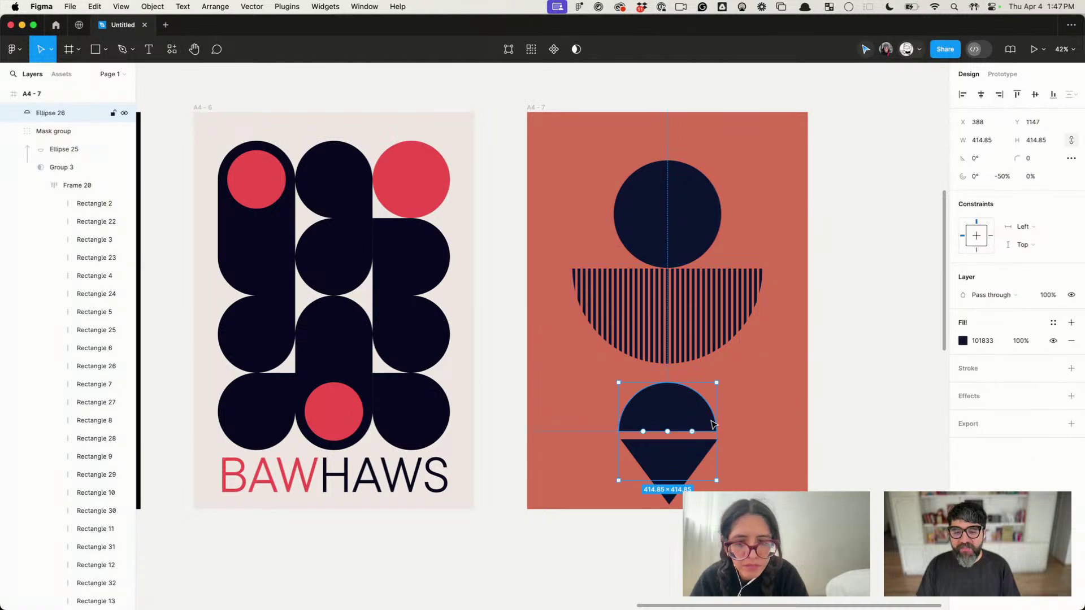
key("shift+Up")
key("shift+Up")
key("shift+Up")
key("shift+Up")
key("shift+Up")
key("shift+Up")
key("Up")
key("Up")
key("Up")
key("Up")
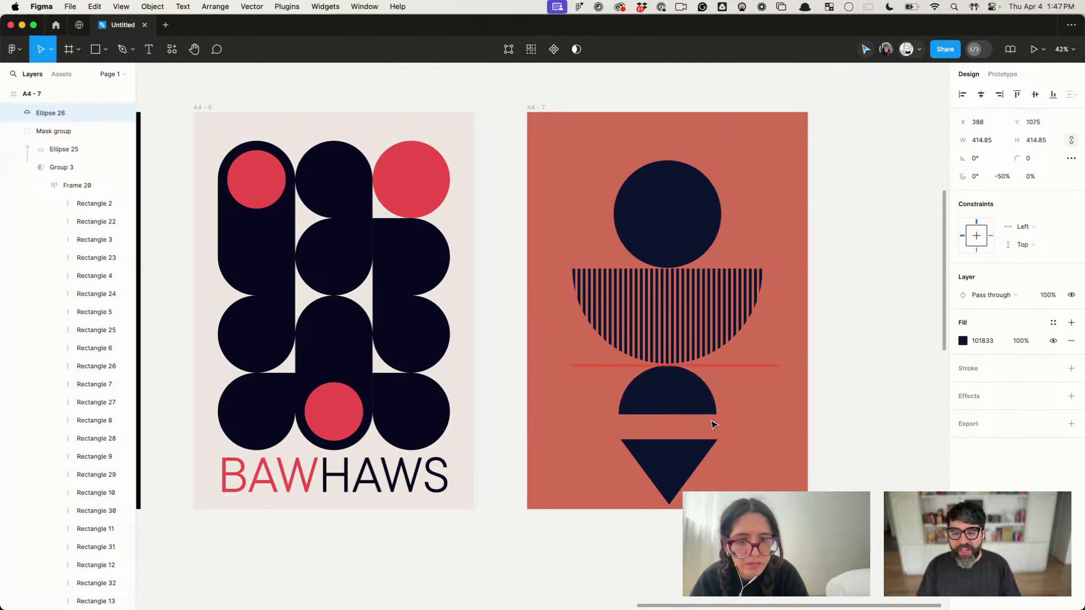
Step: Stretch both triangle halves upward to a height of about 446, keeping their tip in place
left_click(700, 455)
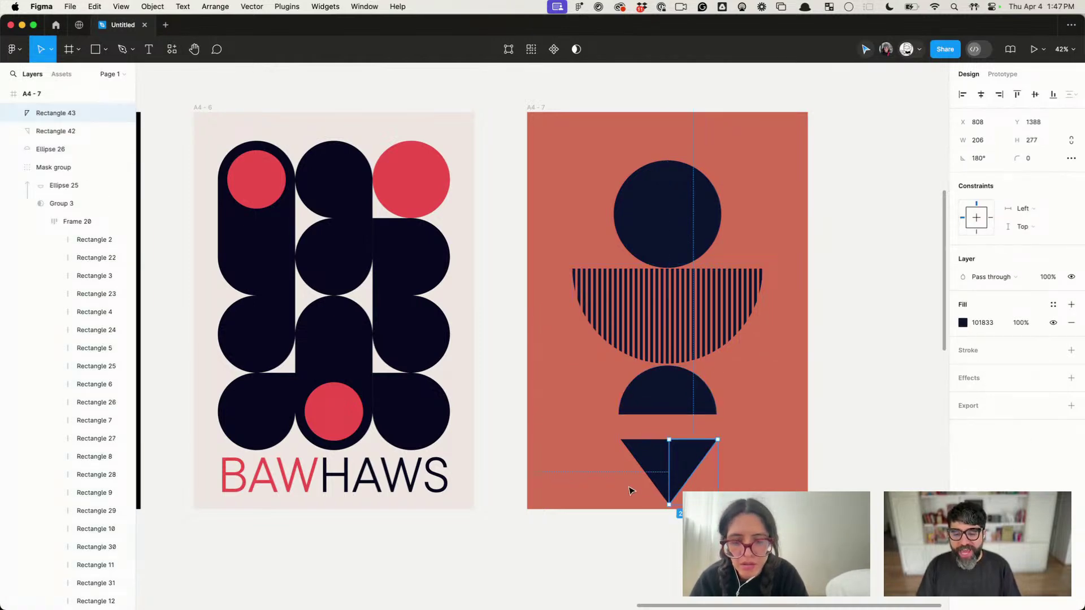
left_click_drag(632, 491, 745, 455)
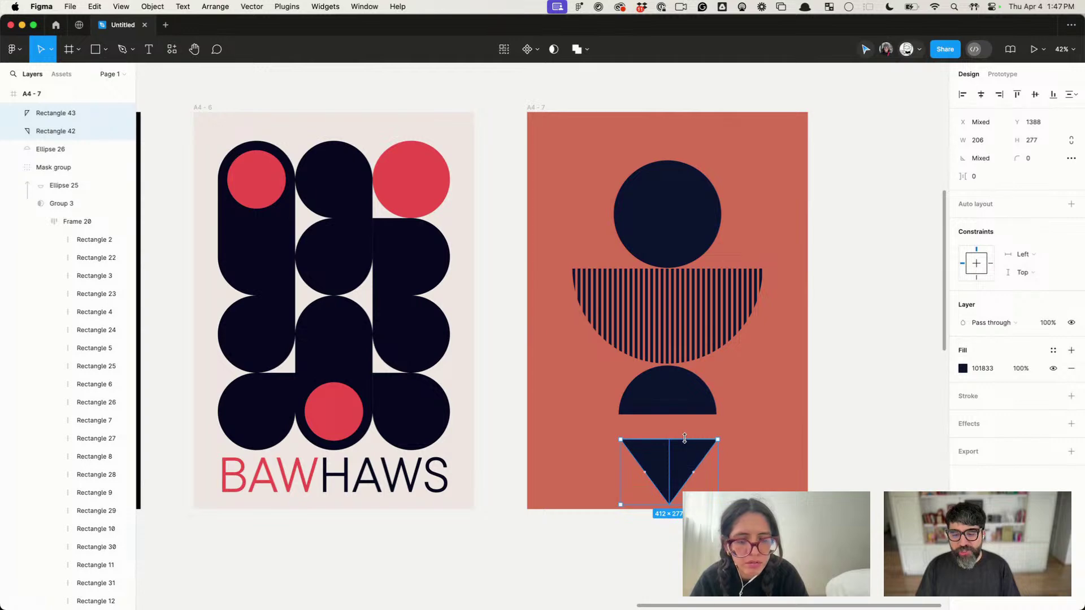
left_click_drag(684, 439, 680, 398)
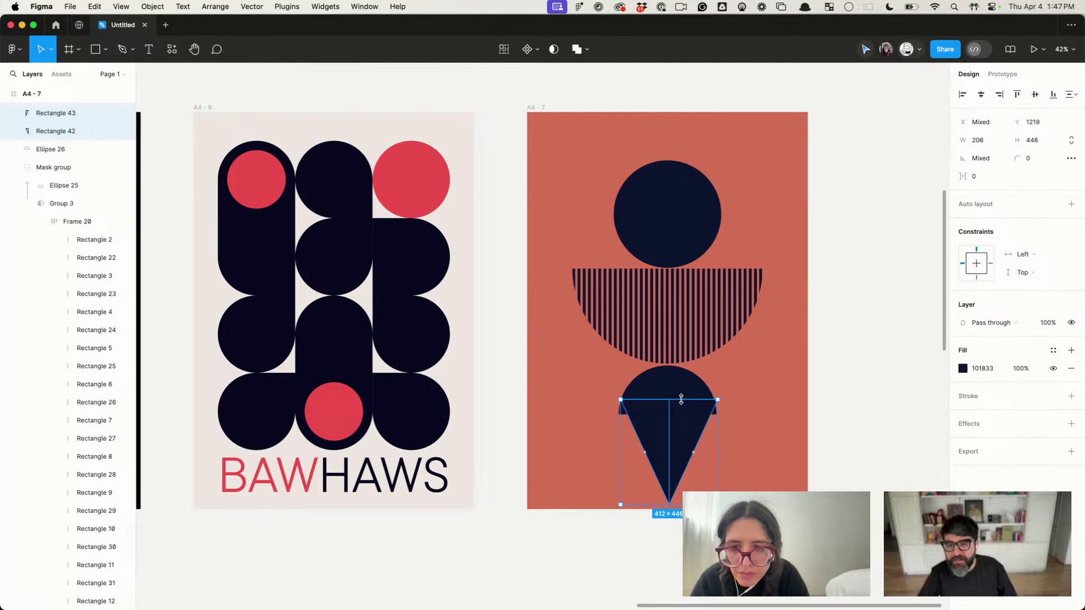
Step: Move the circle, striped bowl and half circle up together to clear the triangle, and align their horizontal centers
left_click(872, 126)
left_click_drag(857, 139, 611, 383)
key("shift+Up")
key("shift+Up")
key("shift+Up")
key("shift+Up")
key("shift+Up")
key("shift+Up")
key("shift+Up")
key("shift+Up")
key("shift+Up")
key("shift+Up")
key("shift+Up")
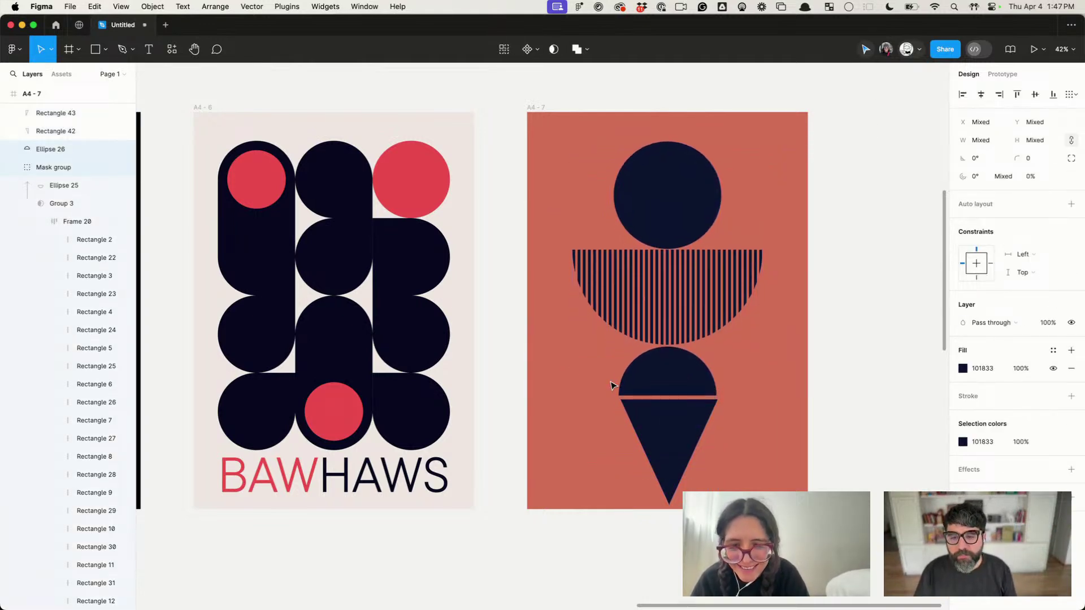
left_click(983, 98)
left_click(857, 273)
Step: Unite the two triangle halves into one shape and center it horizontally on the poster
left_click(708, 427)
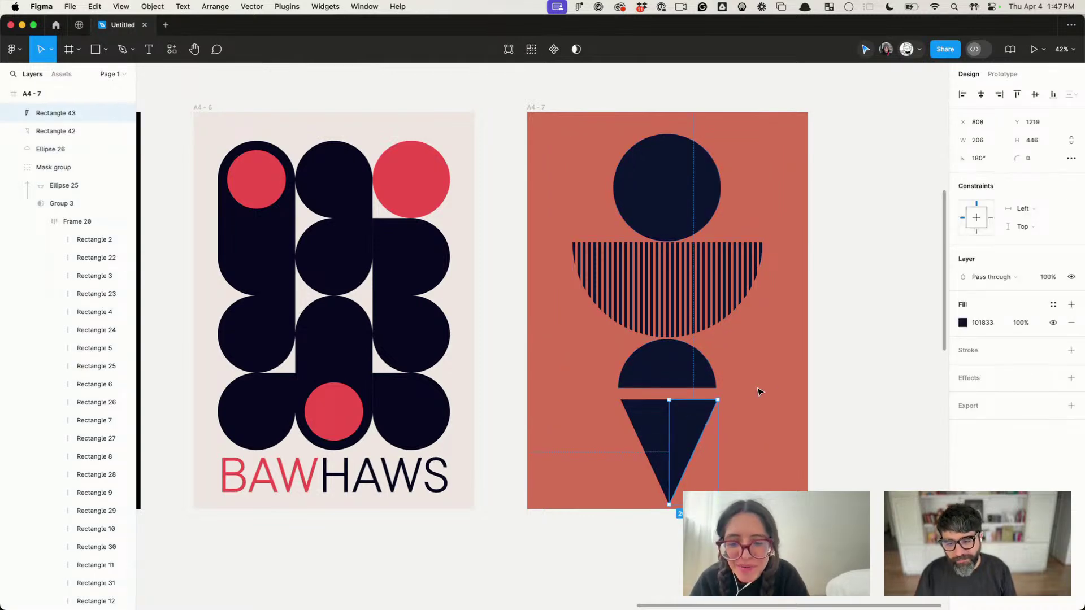
left_click_drag(760, 420, 619, 503)
left_click(573, 52)
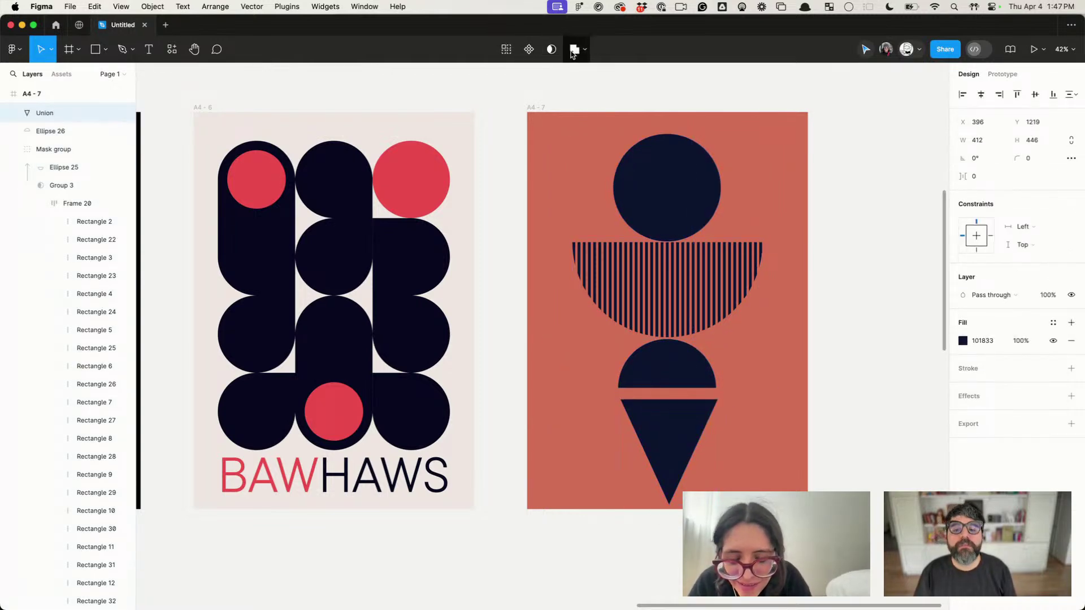
left_click(981, 99)
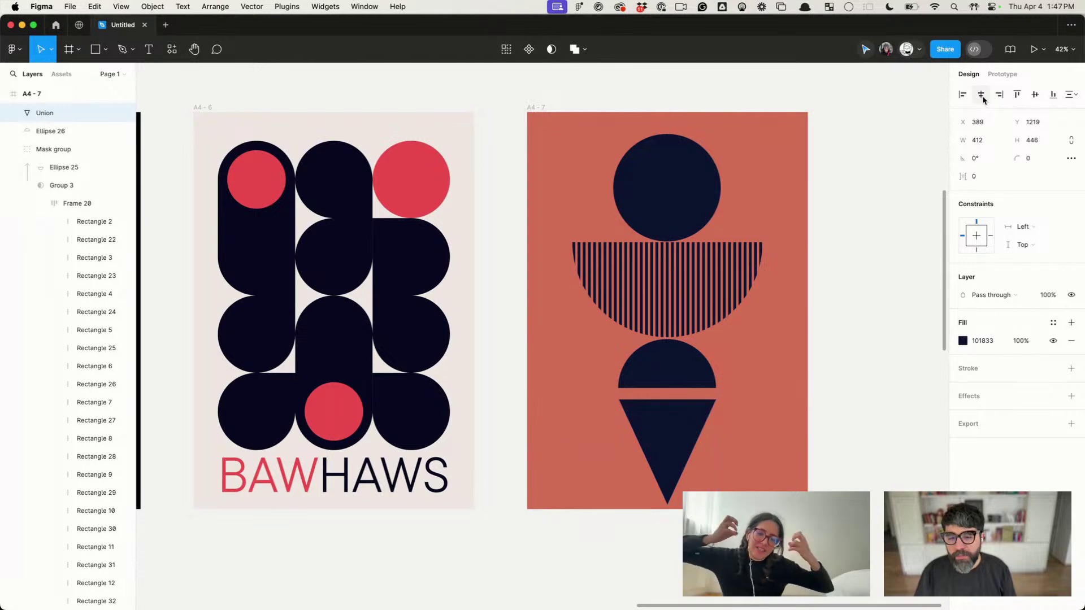
Step: Move the united triangle to Y 1195, leaving only a narrow gap below the half circle
key("shift+Down")
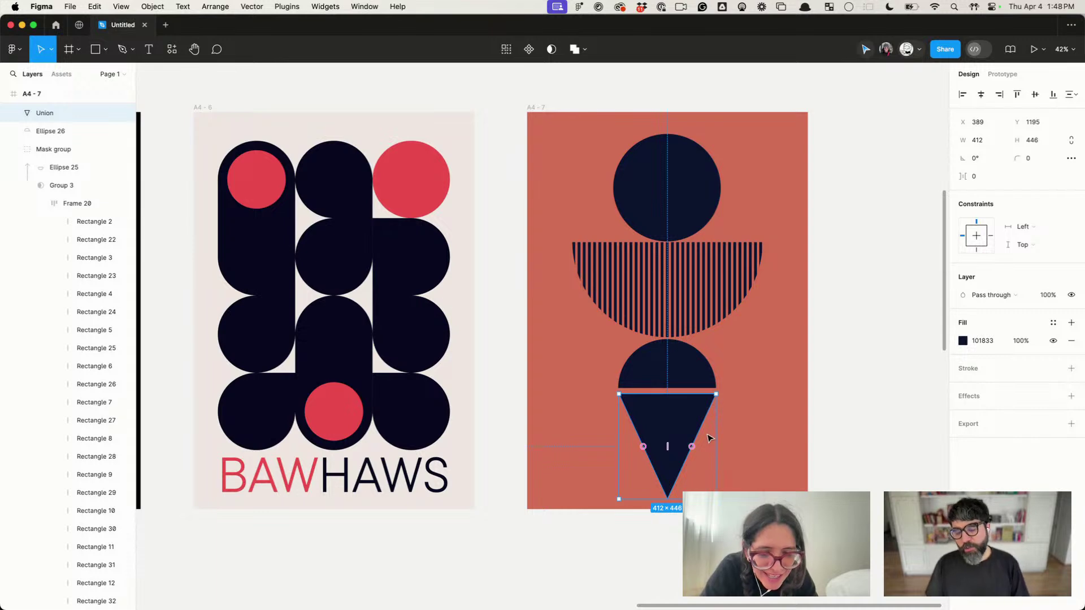
scroll(709, 438, "up", 5)
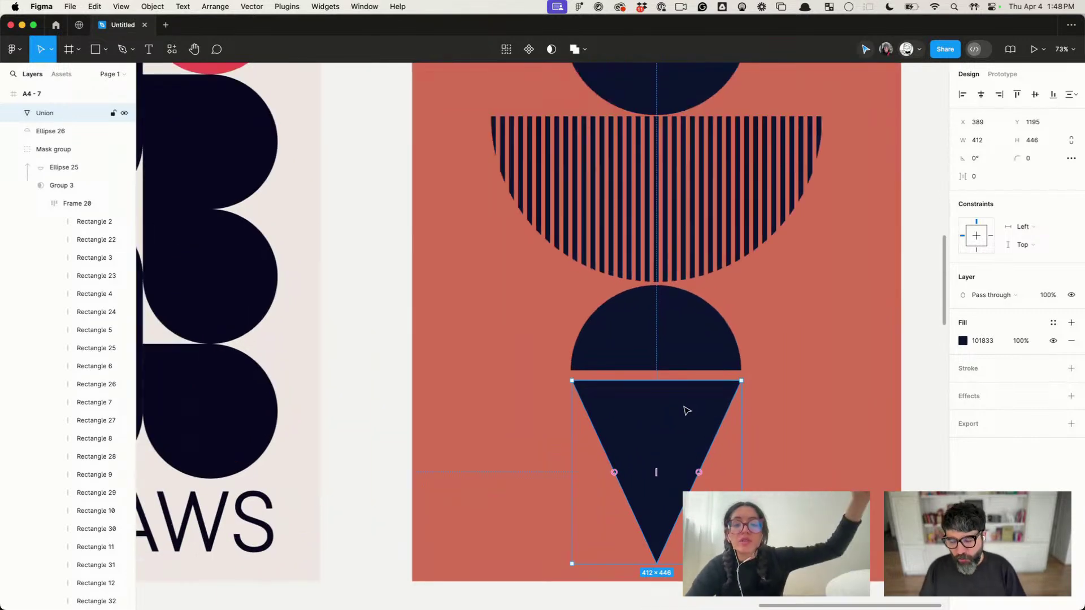
scroll(669, 418, "down", 3)
left_click(808, 339)
scroll(803, 339, "down", 1)
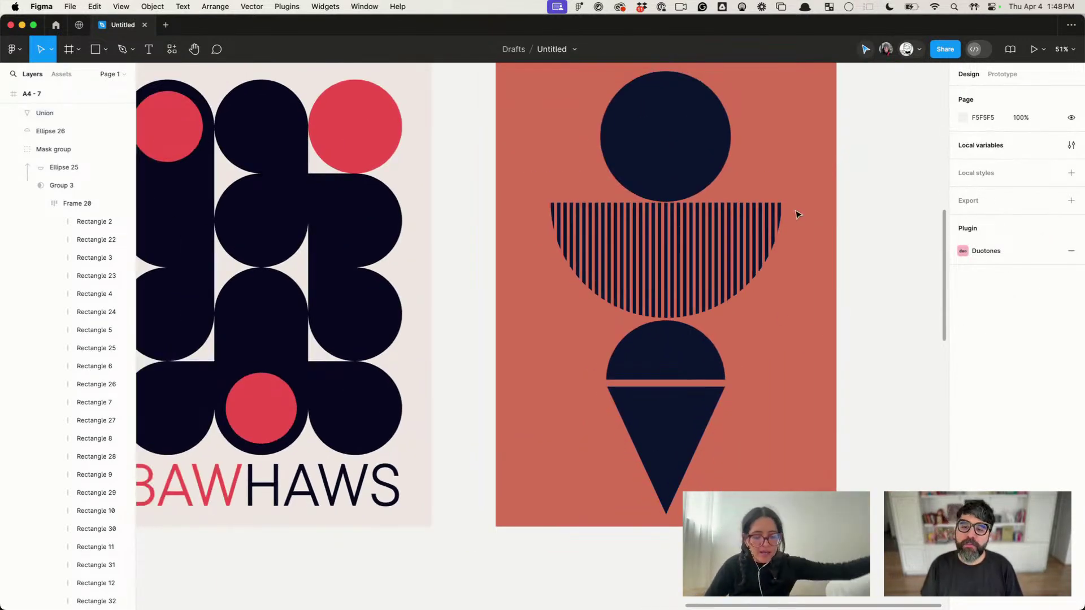
Step: Nudge the top circle up to Y 77 and the half circle slightly down to even out the gaps
left_click(682, 165)
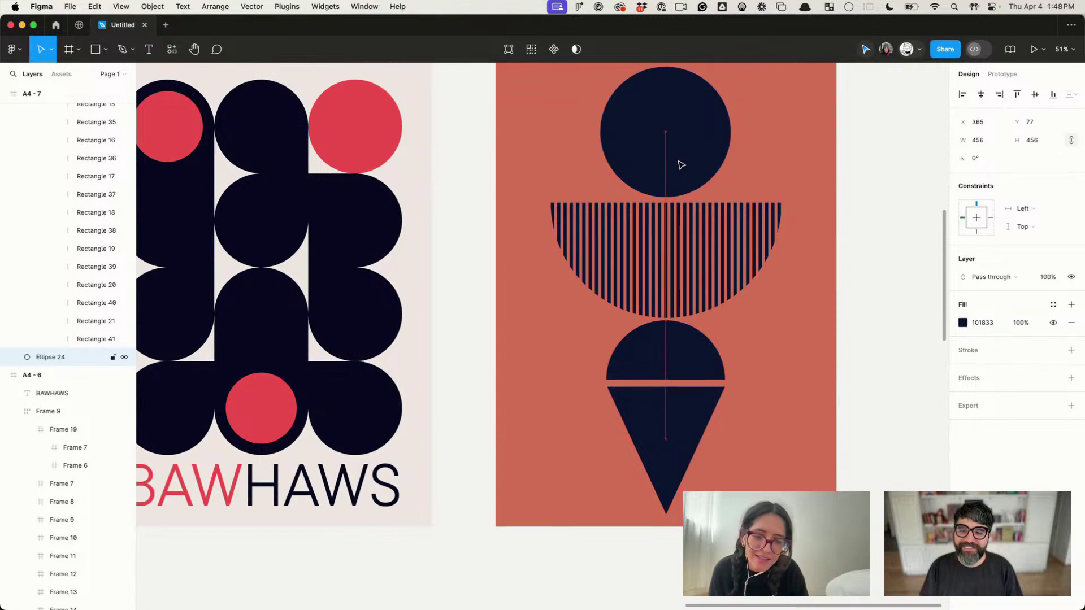
left_click(699, 272)
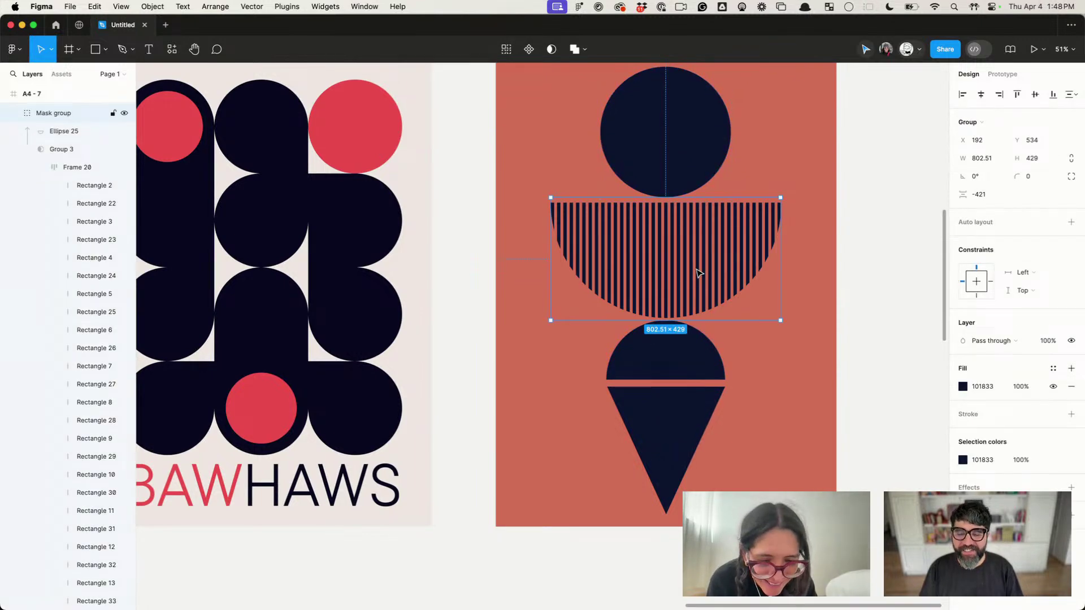
left_click(675, 342)
left_click(659, 442)
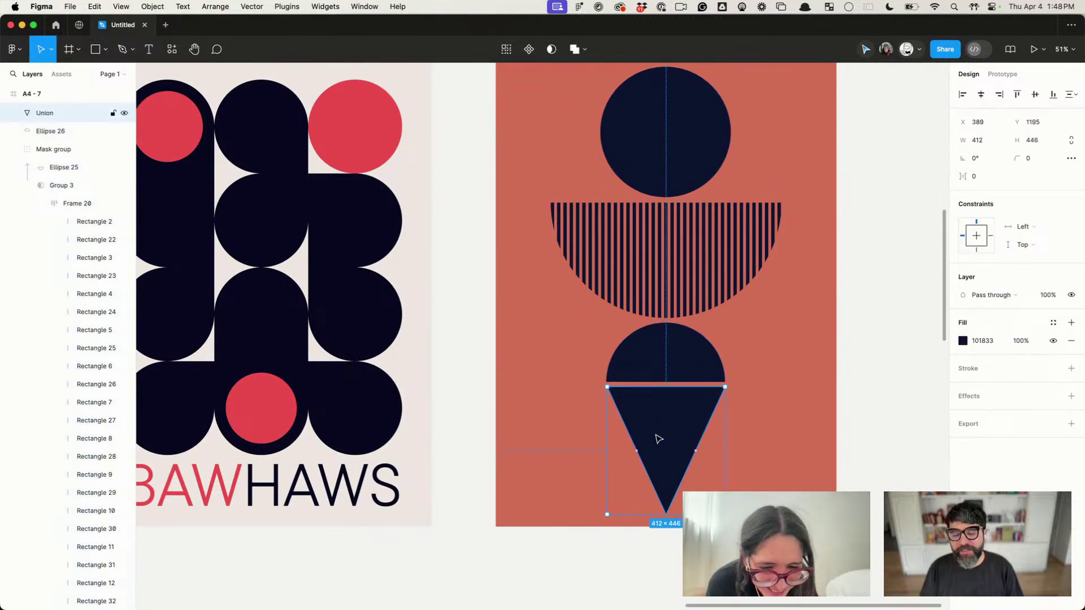
scroll(659, 439, "down", 10)
scroll(661, 428, "up", 5)
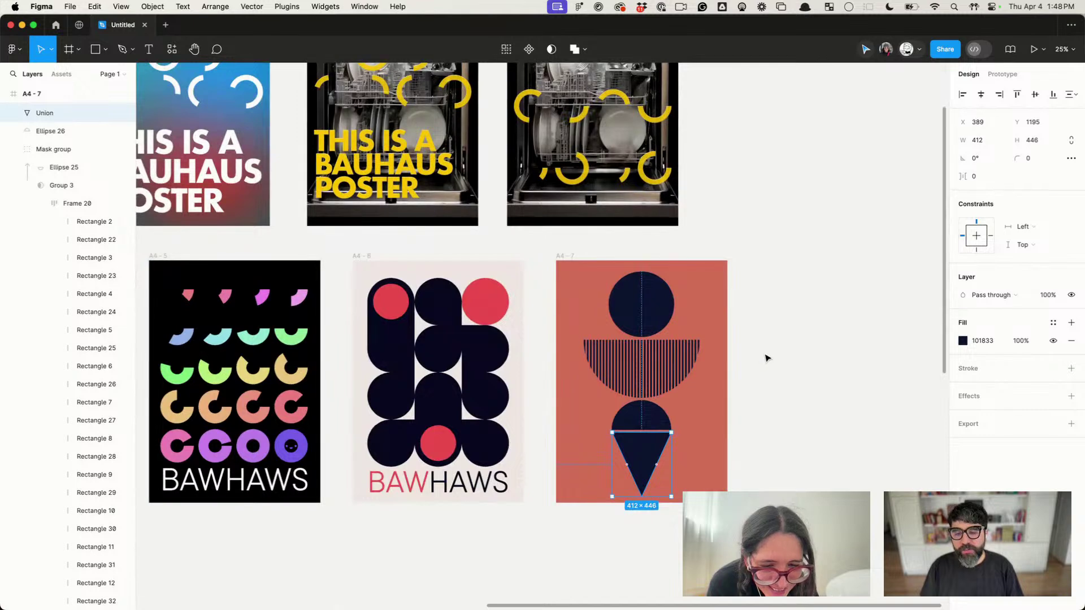
Step: Shorten the triangle to a height of about 406, keeping its upper edge in place
left_click(777, 291)
left_click_drag(762, 316, 668, 557)
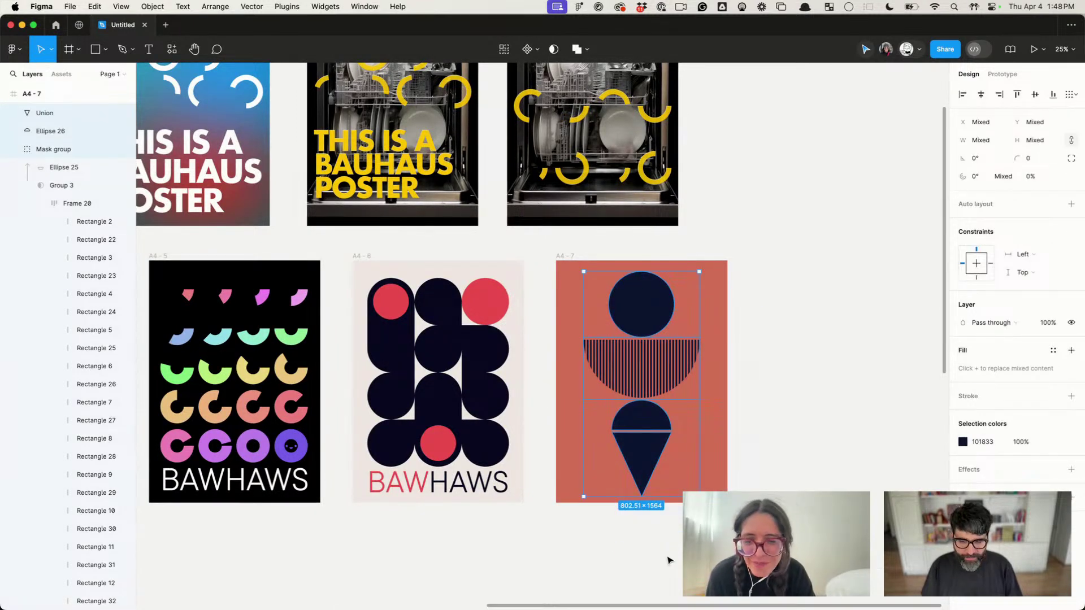
left_click(669, 557)
left_click(657, 469)
left_click_drag(657, 469, 659, 470)
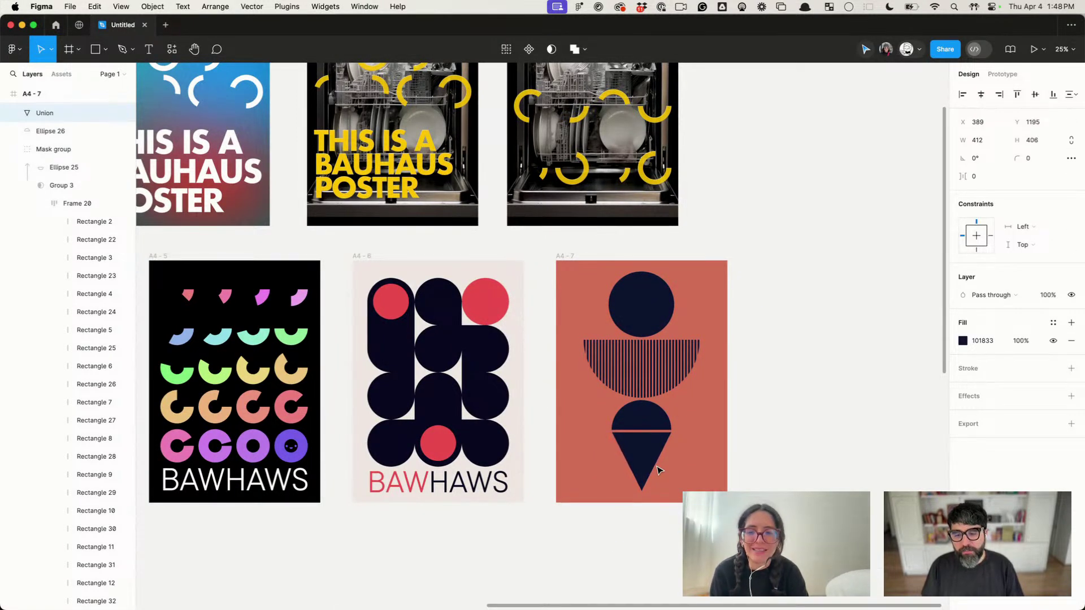
left_click(764, 415)
Step: Shrink the top circle to about 350 × 350 and place it just above the striped bowl
left_click(661, 311)
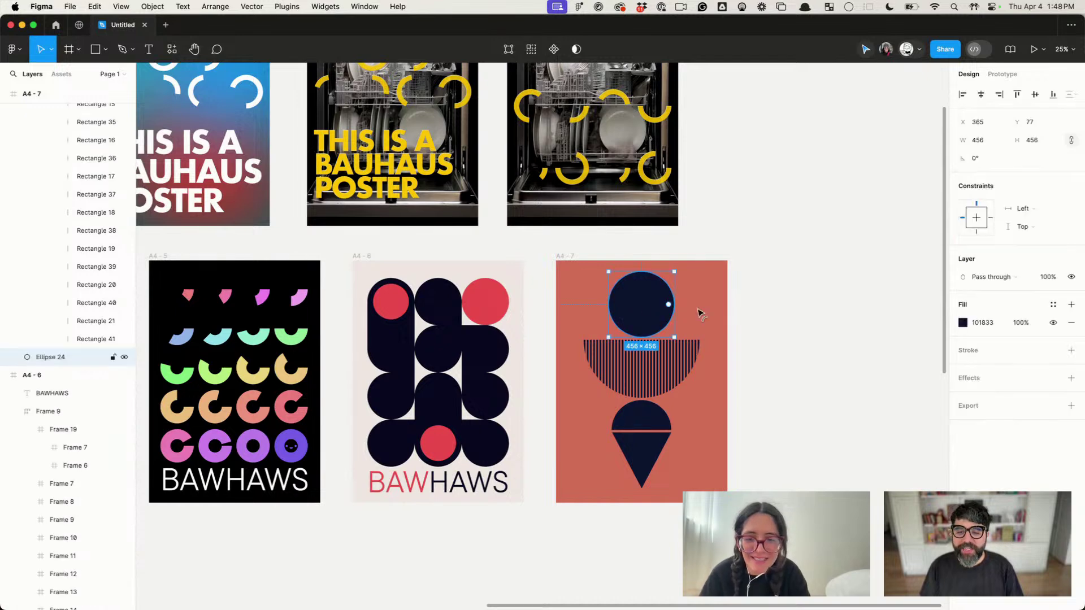
scroll(670, 298, "up", 5)
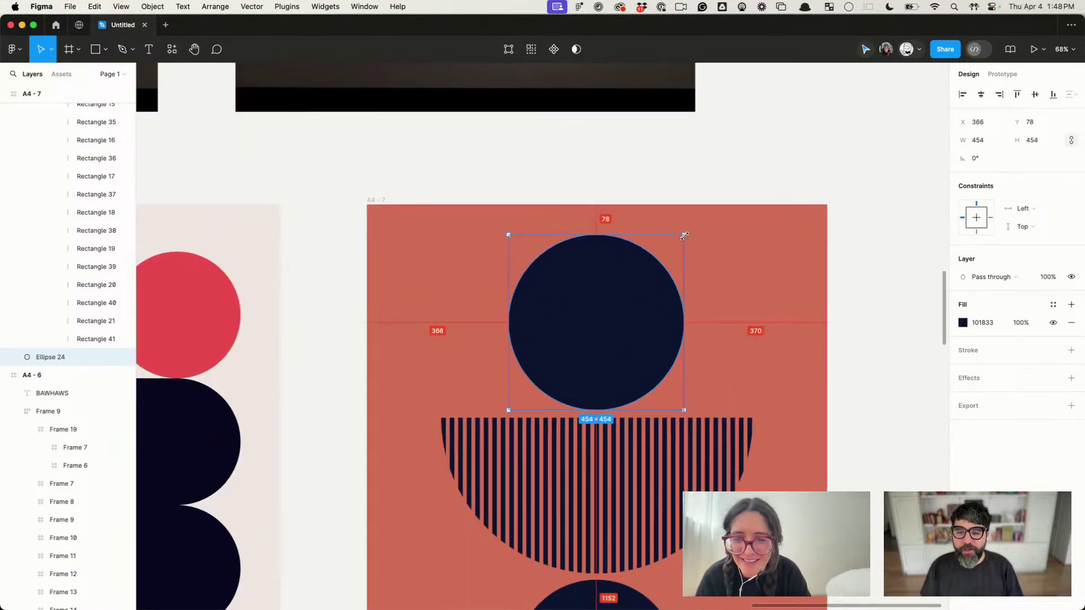
left_click_drag(688, 236, 664, 255)
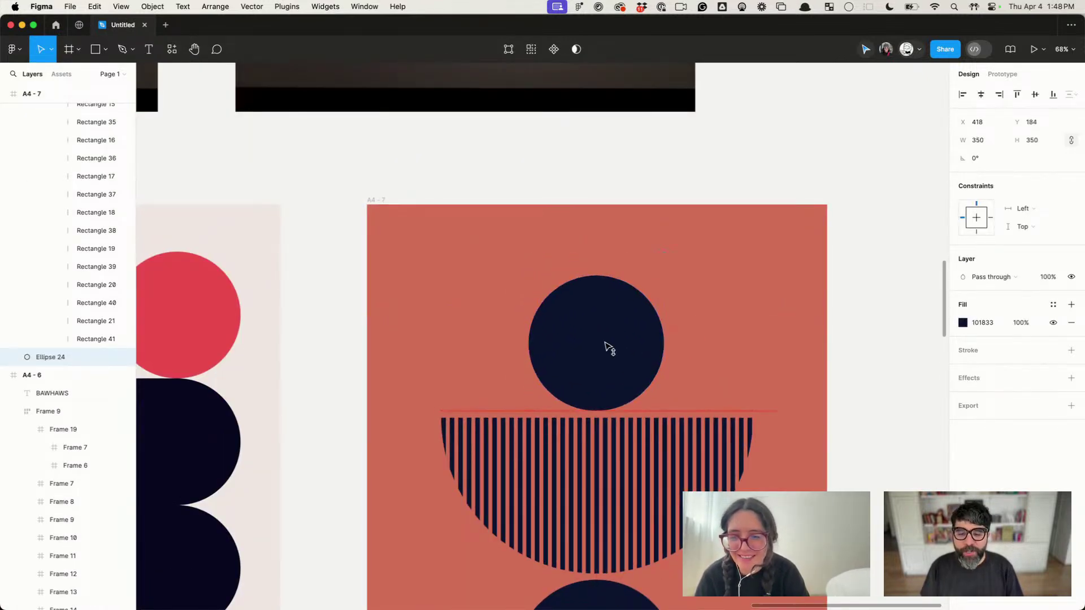
Step: Enlarge the dark circle above the striped half circle on the A4 - 7 poster to 374 × 374 and centre it horizontally
scroll(605, 346, "down", 5)
left_click(537, 435)
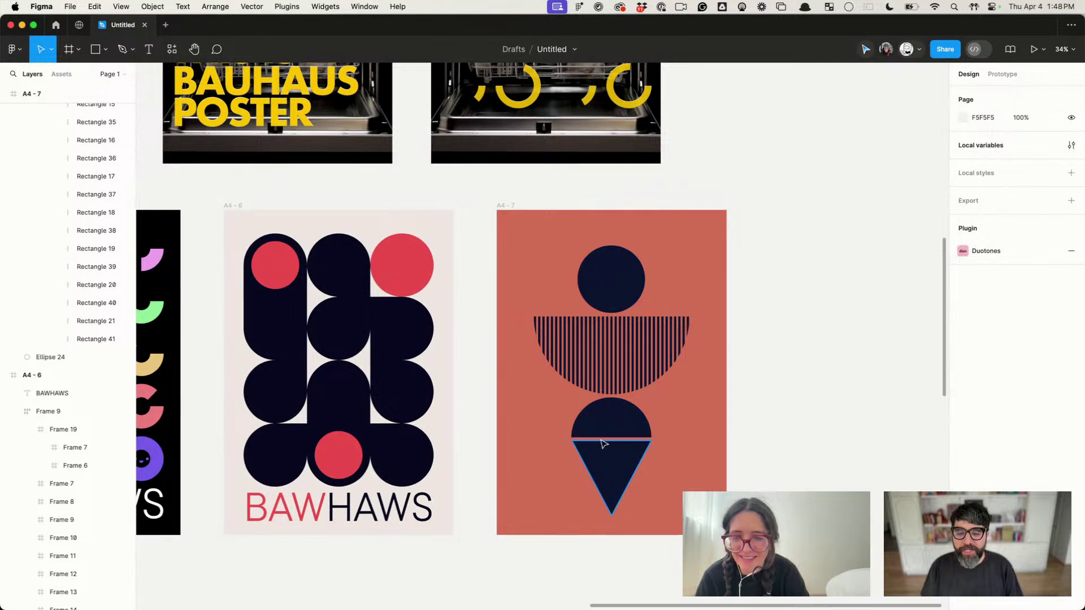
left_click(617, 332)
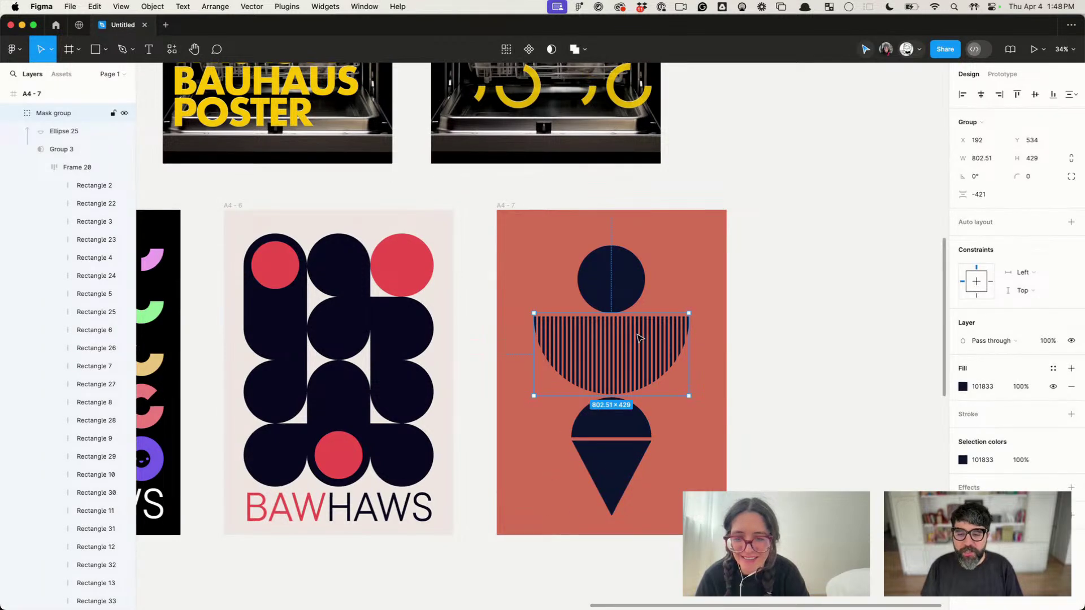
scroll(584, 309, "up", 5)
left_click(625, 278)
scroll(625, 278, "up", 3)
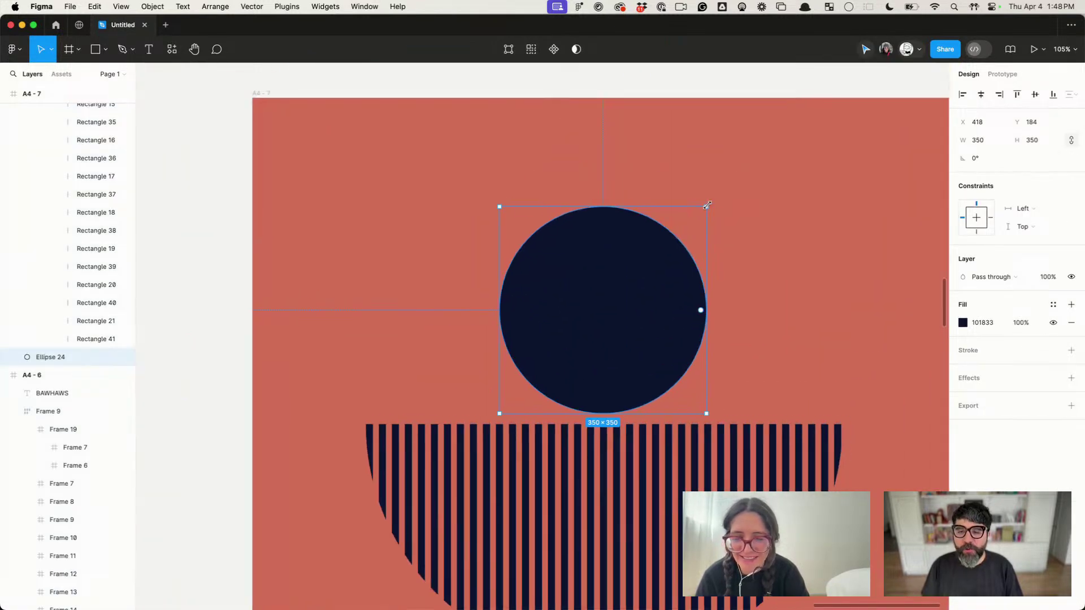
left_click_drag(709, 203, 722, 192)
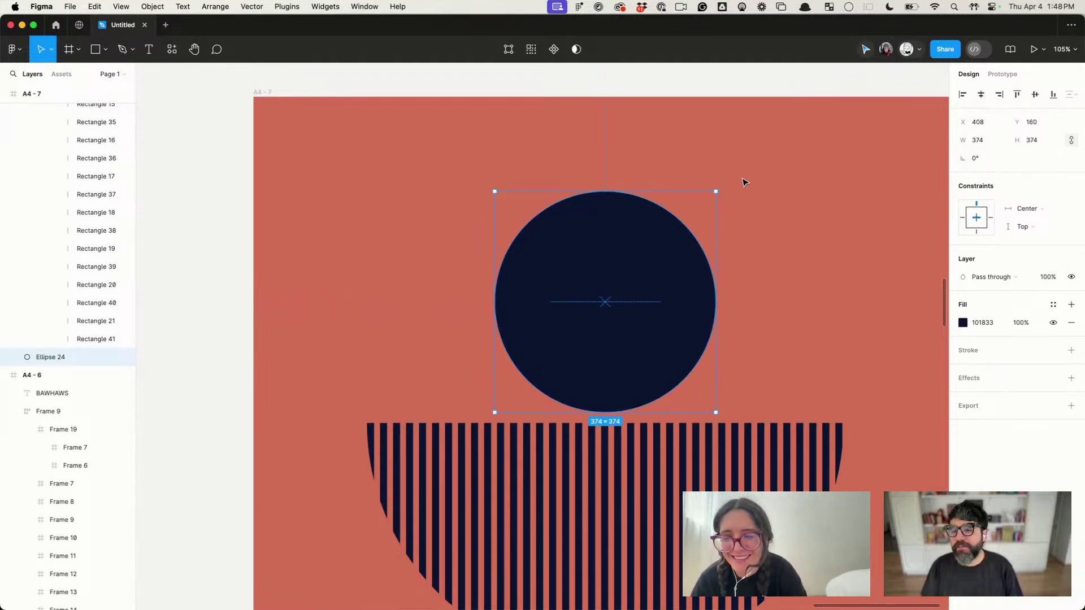
left_click(772, 181)
Step: Examine how the enlarged circle and the triangle relate to the rest of the A4 - 7 poster composition
scroll(773, 181, "down", 5)
scroll(772, 183, "down", 1)
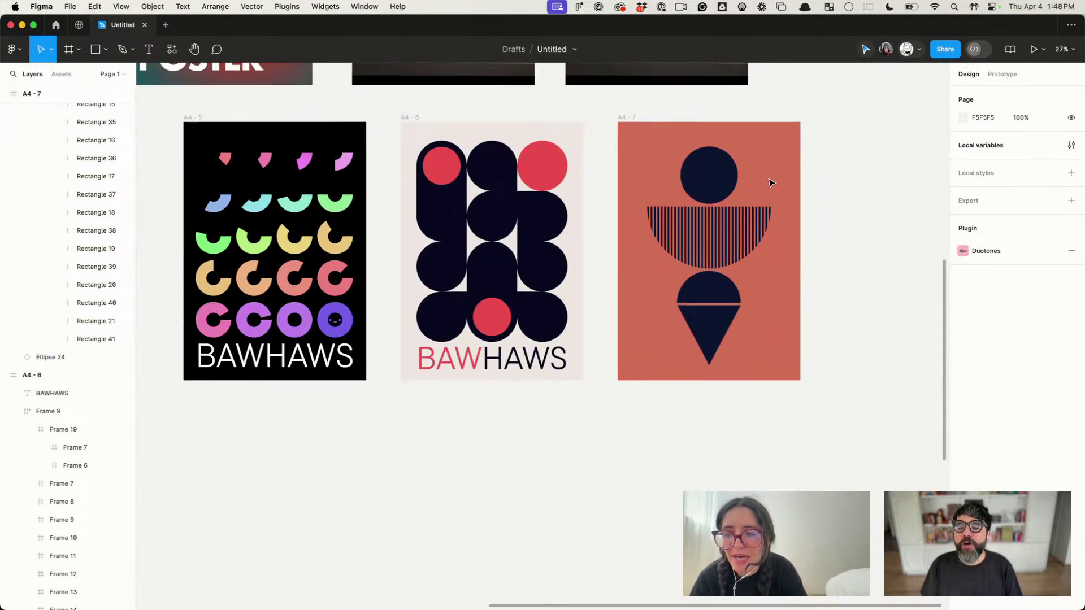
left_click(724, 182)
scroll(724, 182, "up", 5)
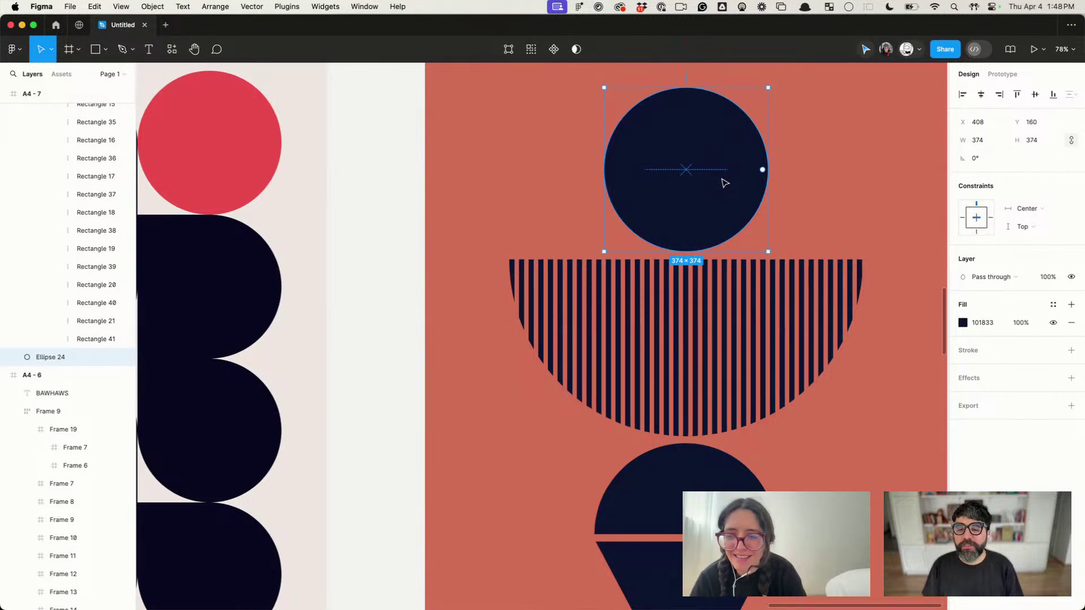
left_click(704, 490)
scroll(678, 509, "down", 3)
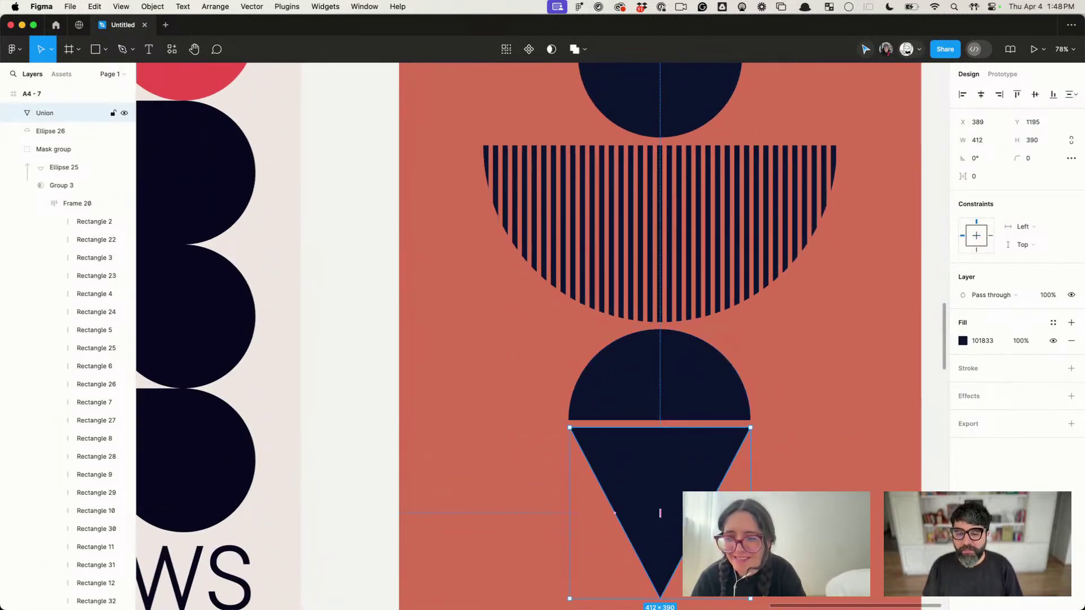
scroll(660, 513, "down", 5)
left_click(813, 298)
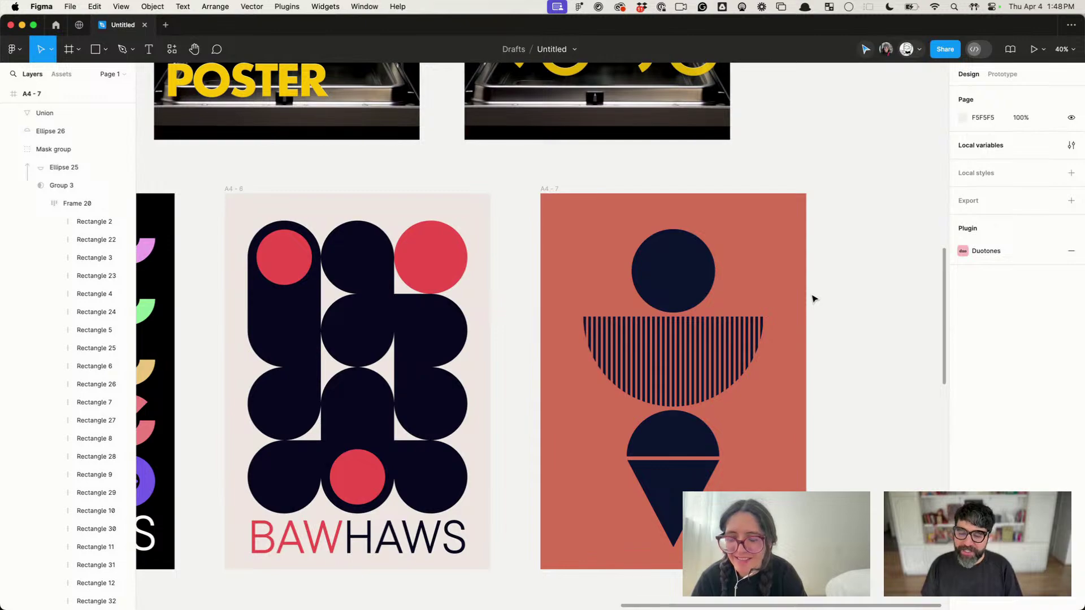
Step: Group all the shapes on the A4 - 7 poster and centre the group vertically on the poster
scroll(814, 298, "down", 5)
scroll(775, 315, "up", 5)
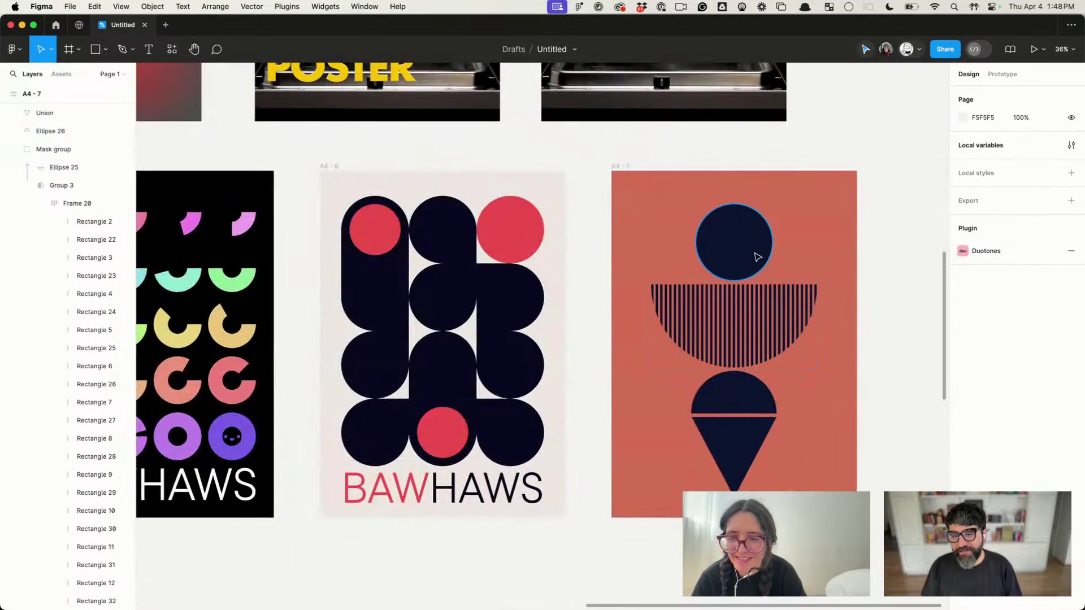
left_click(662, 455)
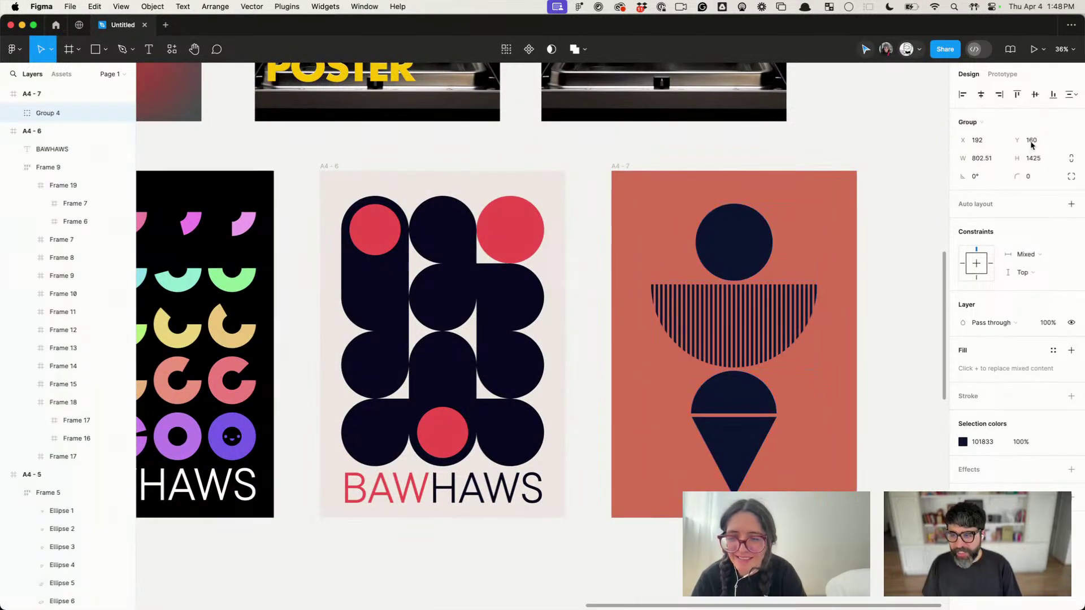
scroll(777, 323, "down", 5)
left_click(881, 291)
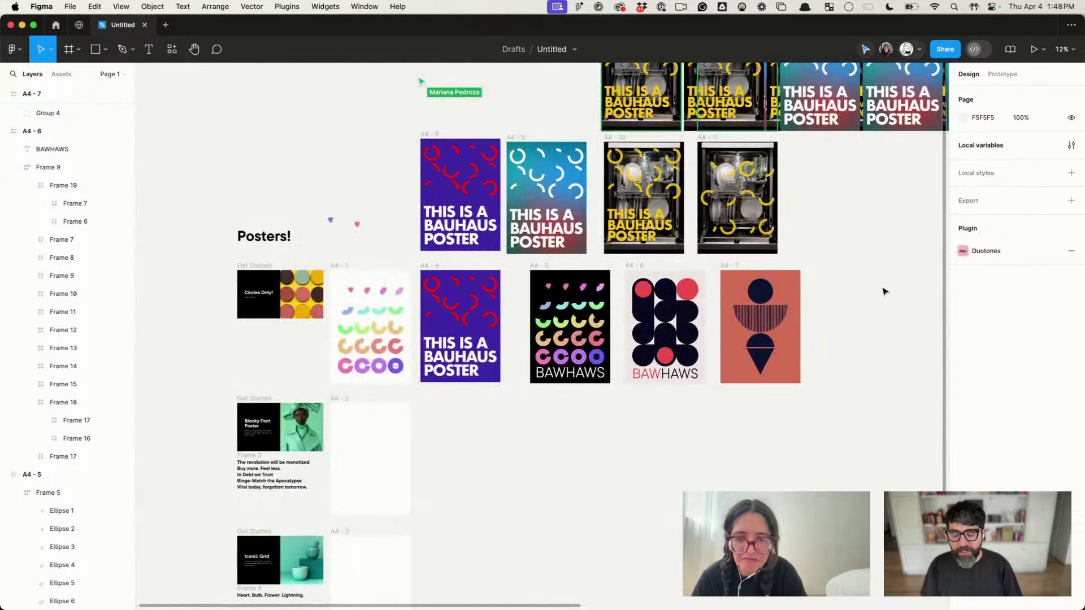
Step: Review the BAWHAWS posters A4 - 5 and A4 - 6, comparing their shapes and layout with the neighbouring posters
scroll(703, 372, "up", 5)
scroll(702, 375, "up", 2)
scroll(702, 375, "left", 2)
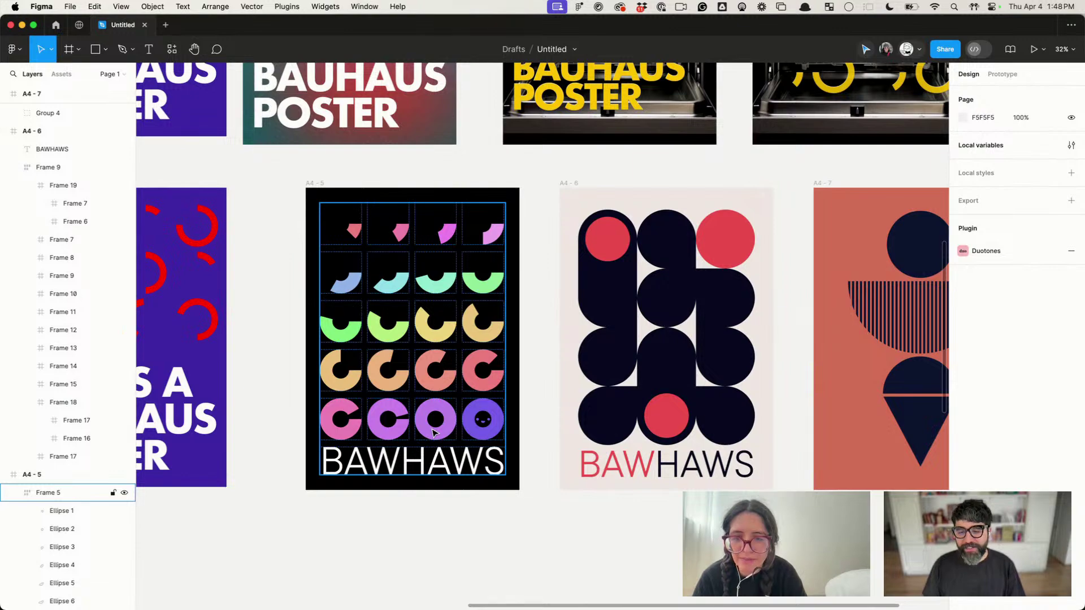
scroll(433, 432, "right", 5)
scroll(433, 432, "up", 1)
scroll(452, 322, "up", 5)
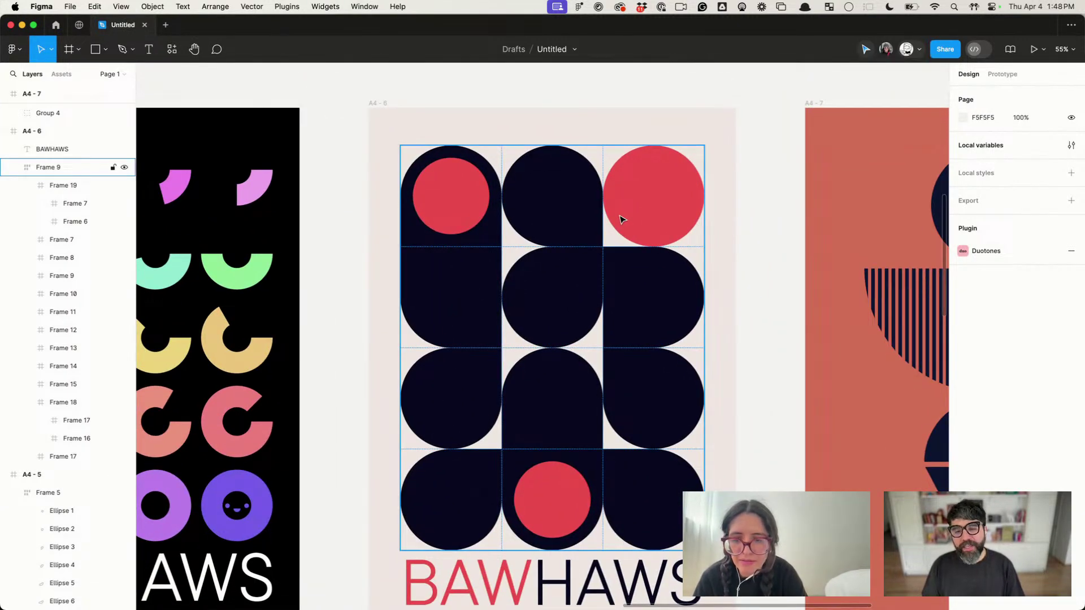
scroll(551, 252, "down", 8)
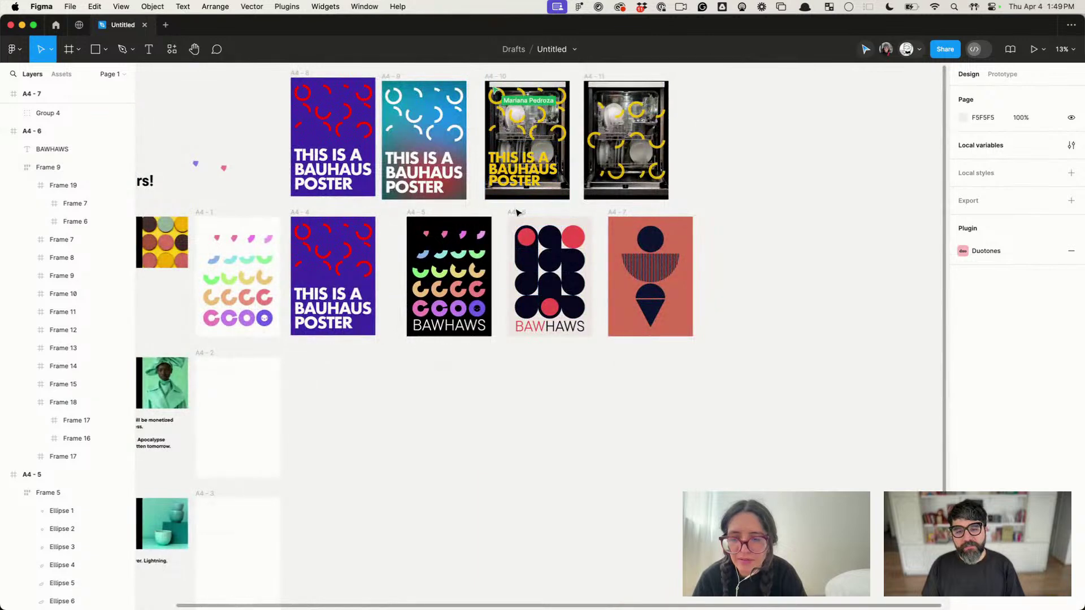
scroll(549, 296, "up", 10)
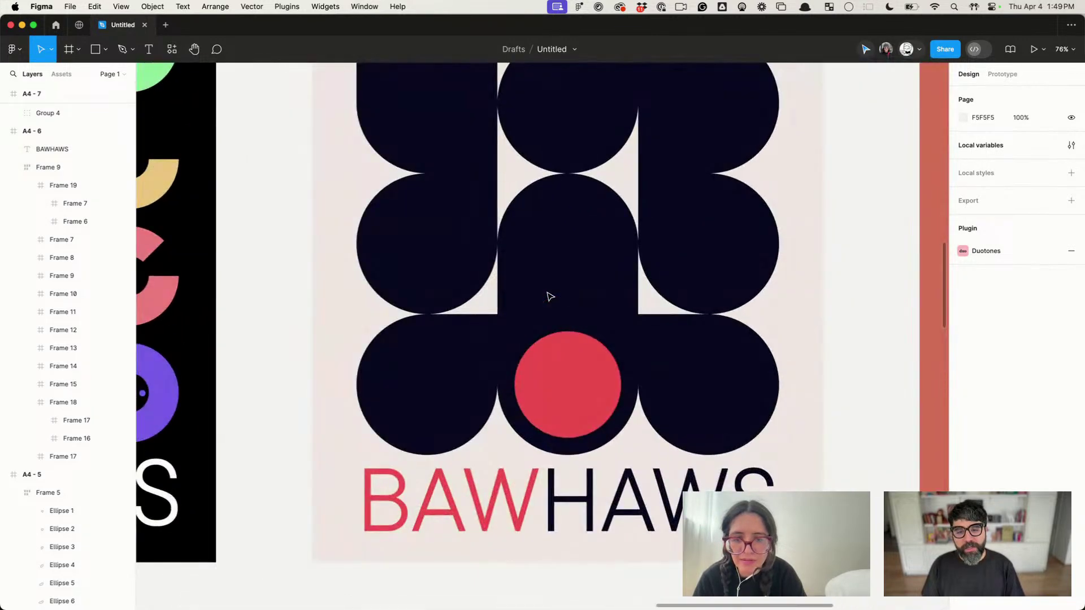
scroll(542, 266, "up", 3)
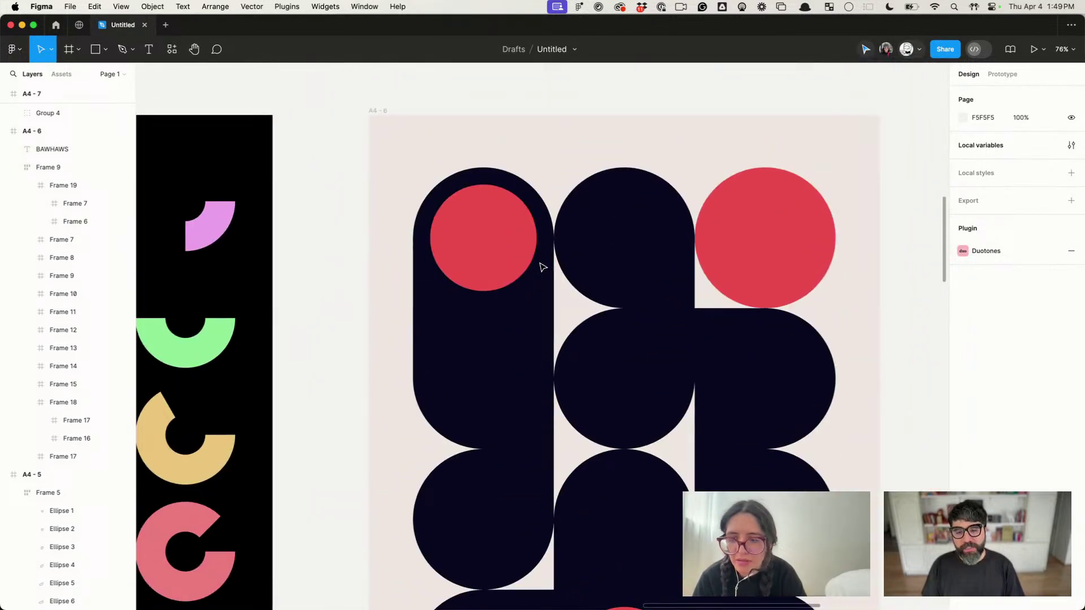
Step: Inspect the individual corner radii of the middle tile in the first row of the A4 - 6 poster
double_click(640, 260)
scroll(642, 260, "right", 2)
scroll(656, 255, "down", 1)
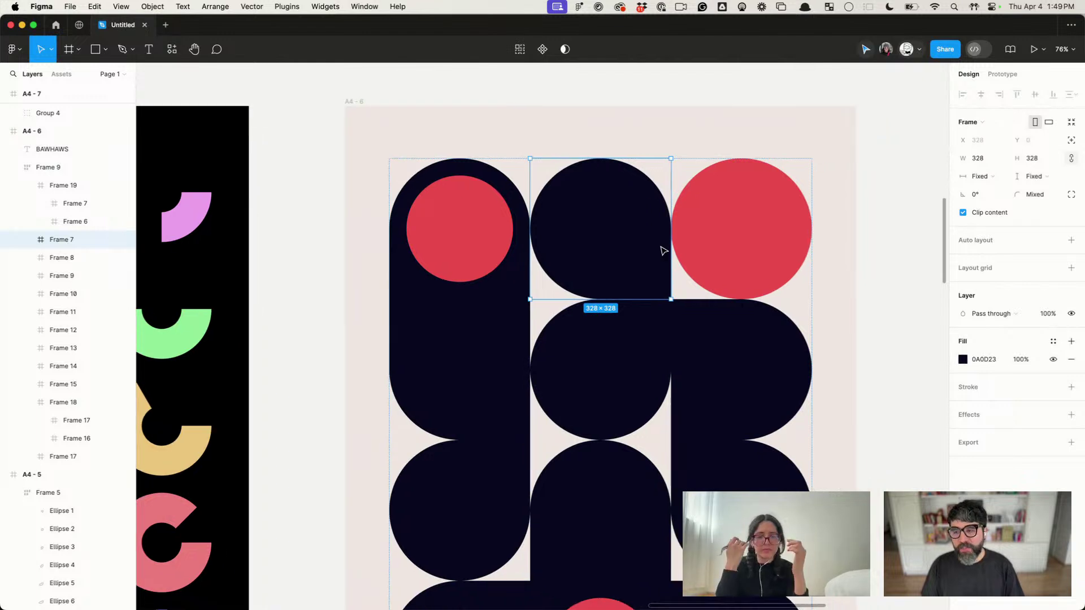
left_click(1071, 195)
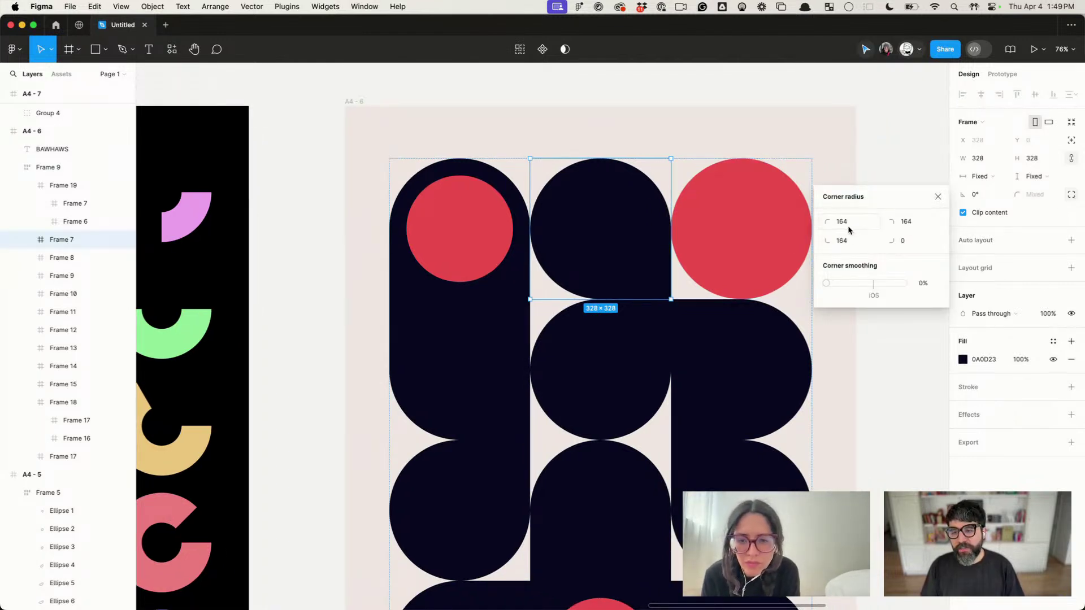
scroll(613, 249, "down", 5)
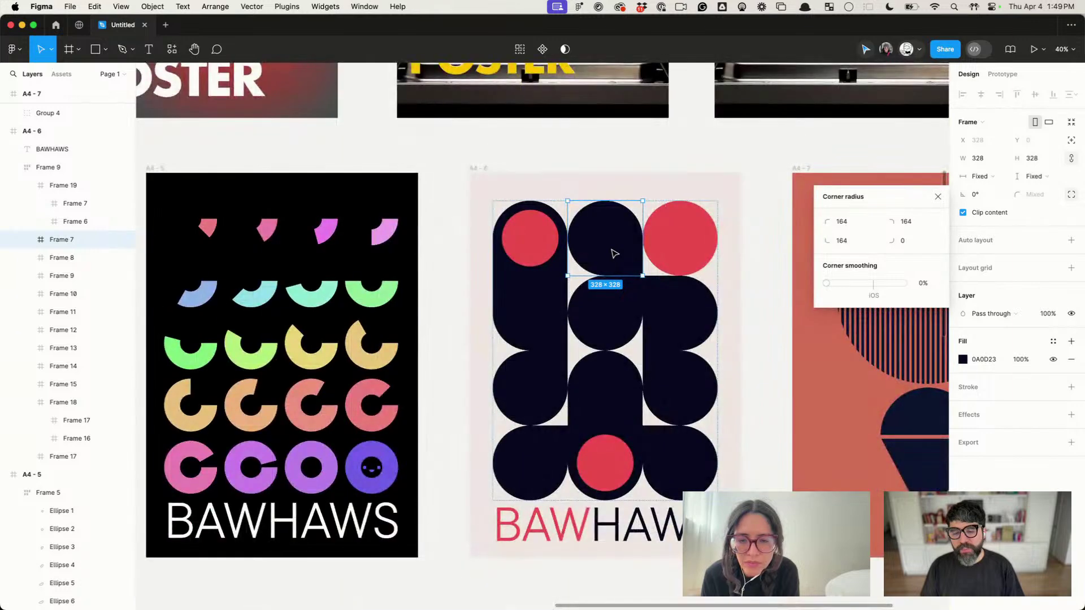
key("Escape")
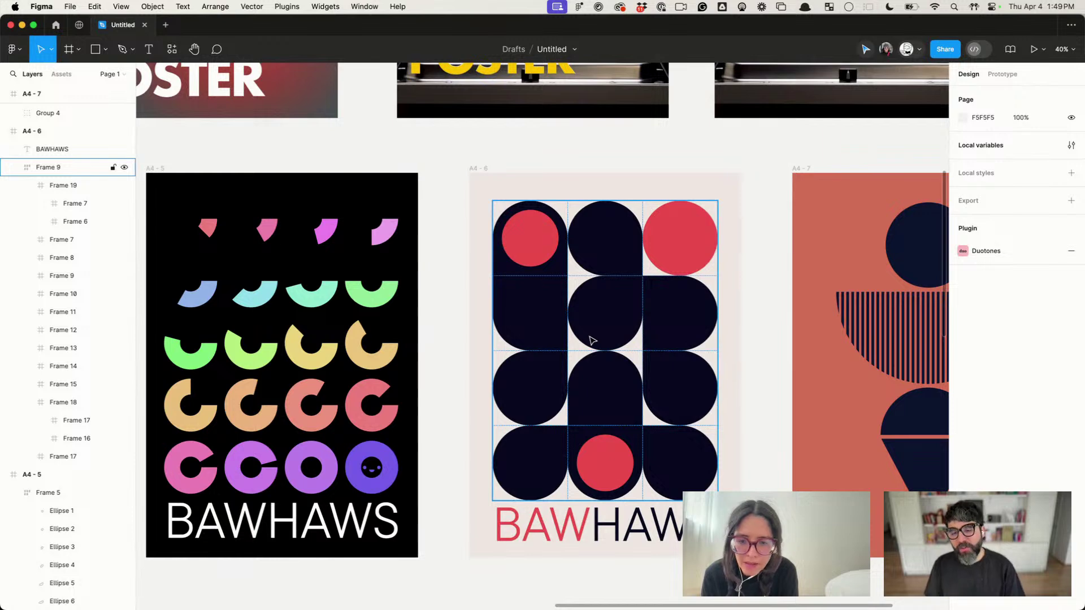
Step: Duplicate the small red circle inside the first tile of the A4 - 6 poster and shrink the copy around its centre to 90 × 90
scroll(531, 247, "up", 5)
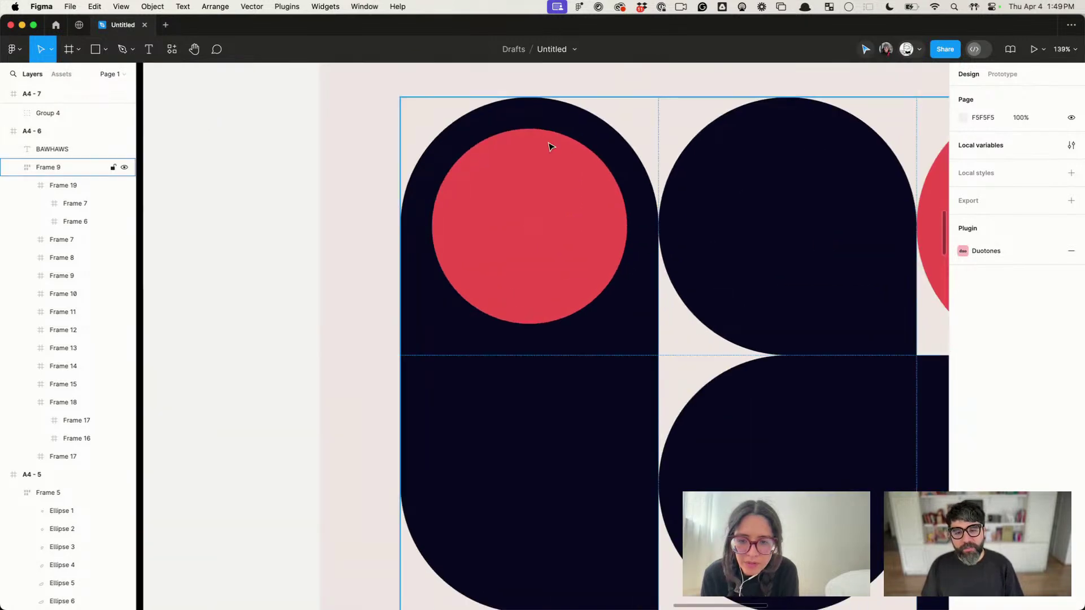
scroll(550, 145, "down", 2)
scroll(582, 363, "down", 5)
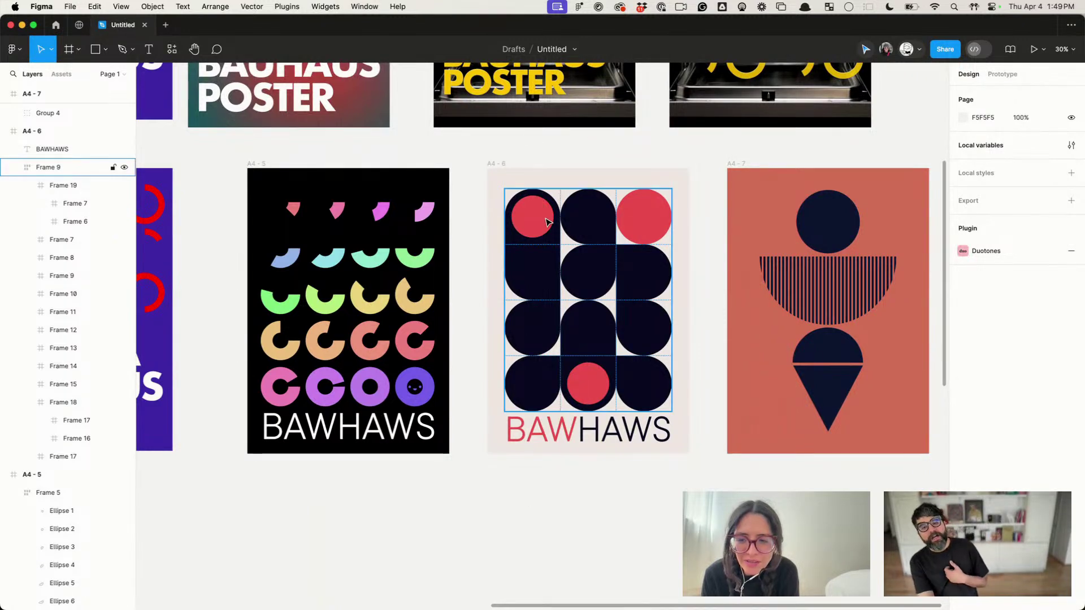
scroll(525, 213, "up", 5)
scroll(526, 213, "down", 3)
left_click(521, 257)
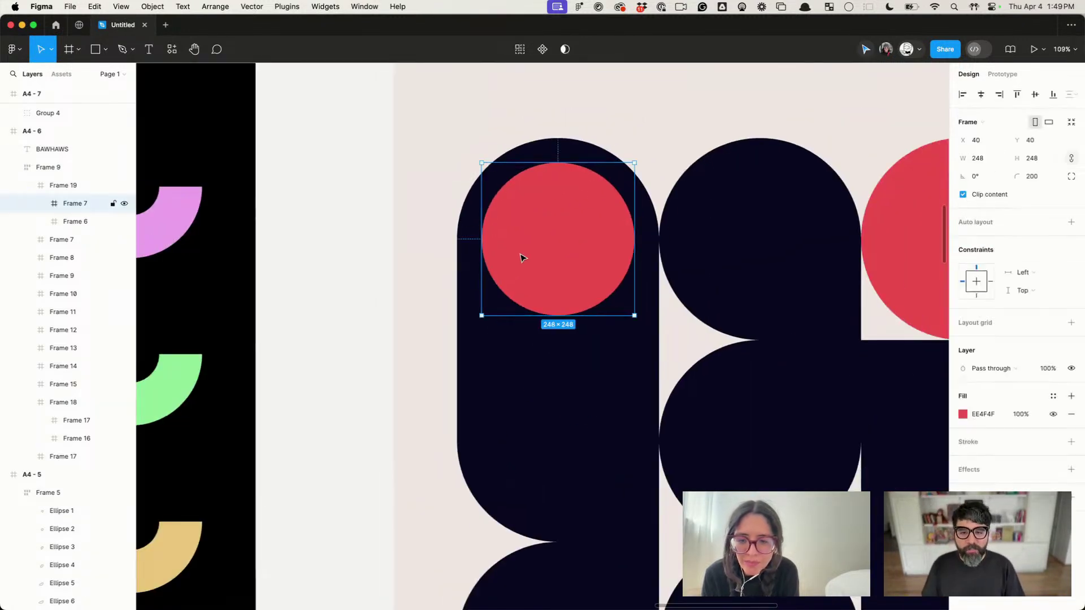
key("Escape")
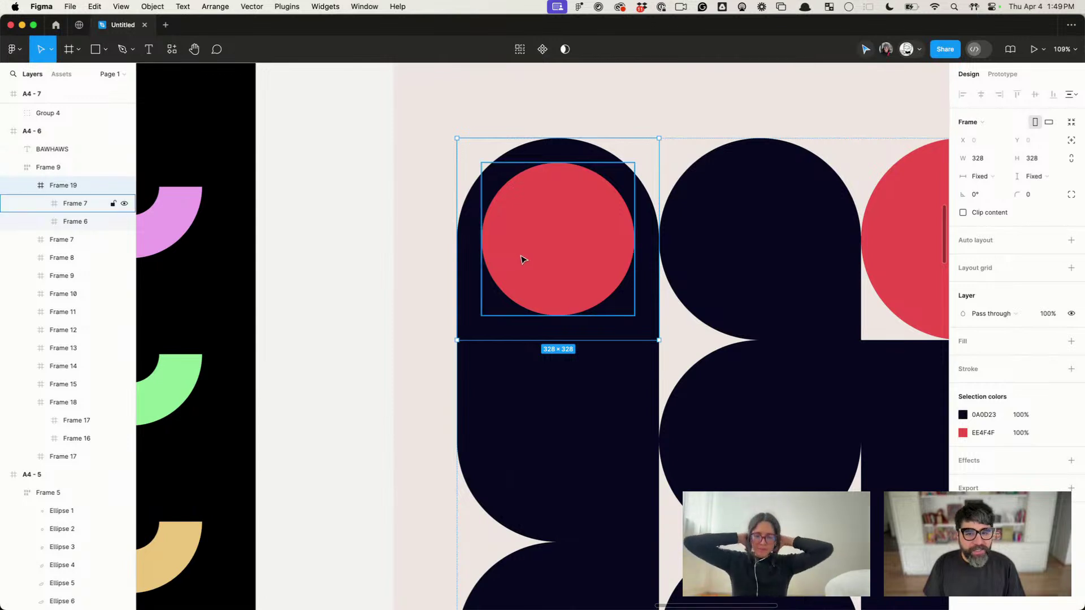
left_click(523, 259)
scroll(521, 259, "up", 3)
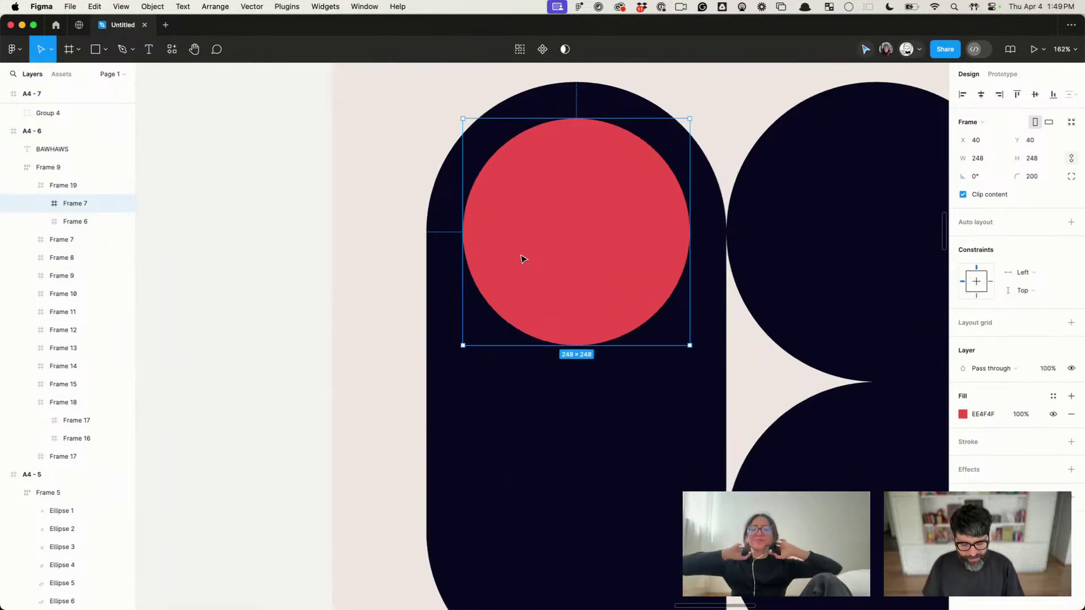
key("super+d")
left_click_drag(689, 119, 617, 191)
Step: Fill the 90 × 90 circle with the dark navy 0A0D23 sampled from a neighbouring tile
left_click(962, 414)
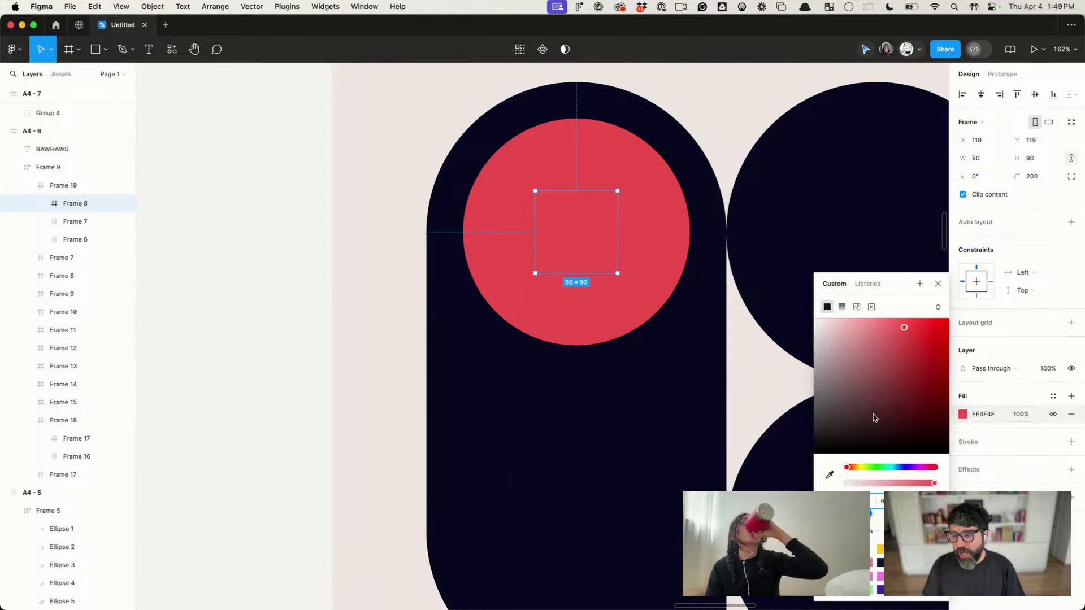
left_click_drag(859, 424, 705, 607)
key("i")
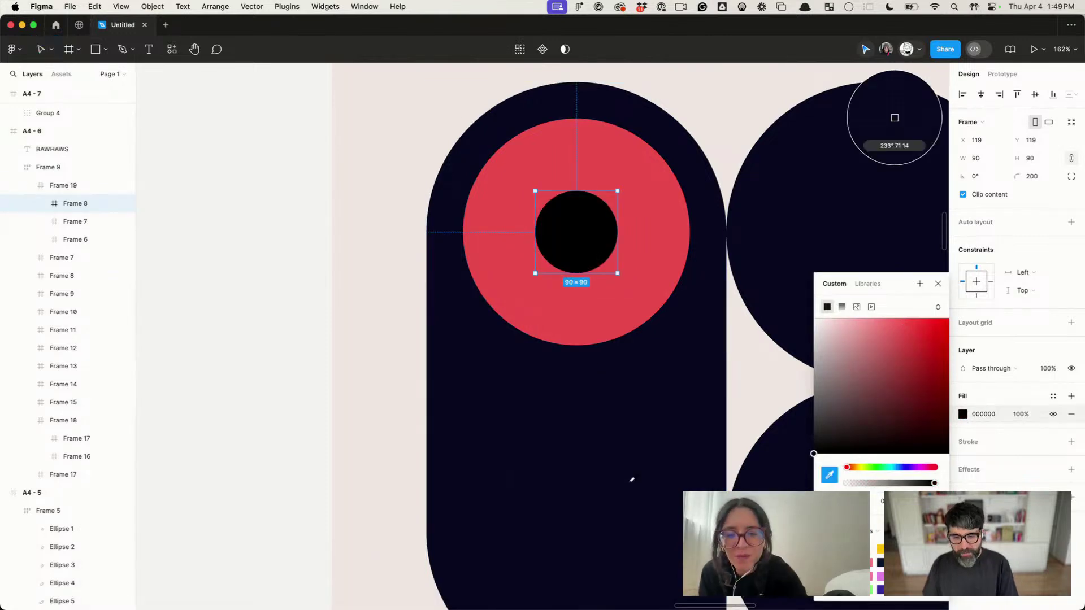
left_click(892, 115)
Step: Shrink the navy circle to 35 × 35 and duplicate it to form two eyes and a mouth on the red circle
scroll(563, 218, "up", 5)
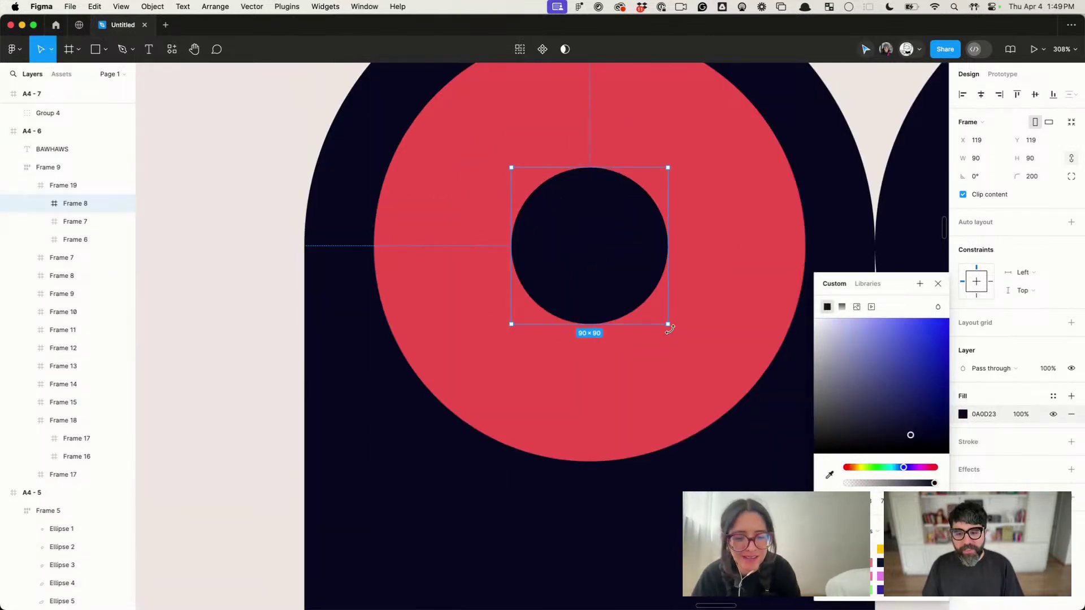
left_click_drag(640, 318, 603, 278)
scroll(621, 236, "down", 5)
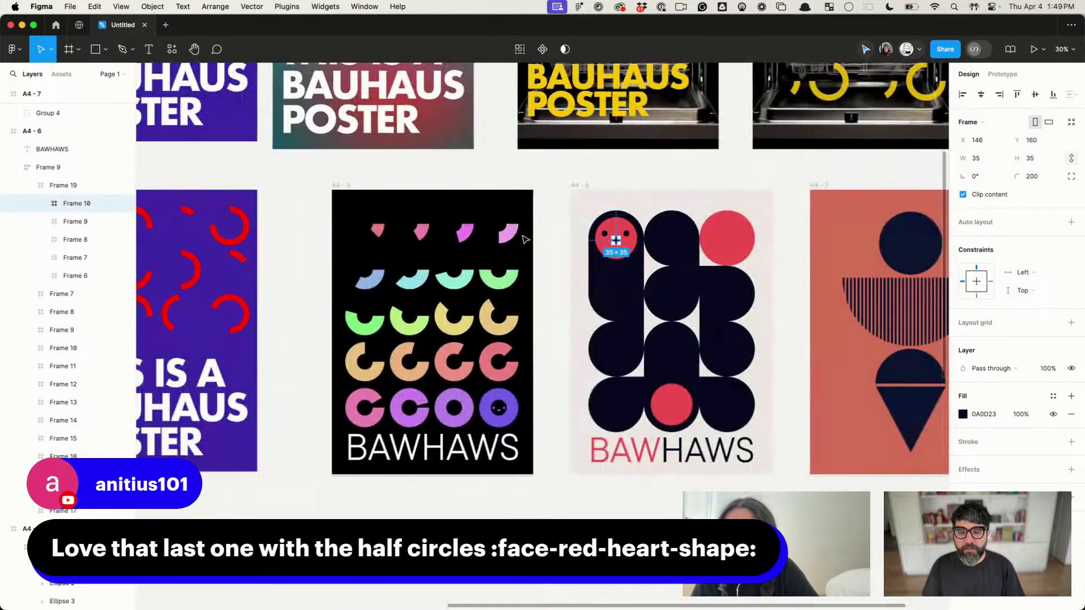
left_click(574, 175)
Step: Turn the mouth circle into a smile by setting its two upper corner radii to 0 and reducing its height to 20
scroll(669, 370, "up", 3)
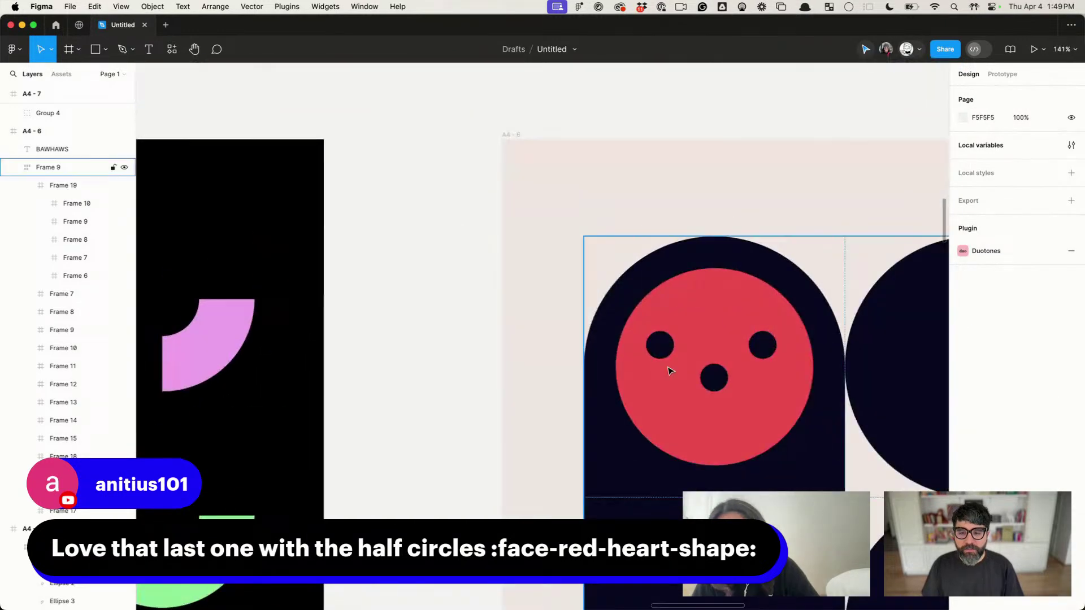
left_click(716, 375)
scroll(719, 381, "up", 1)
left_click(716, 379)
scroll(729, 378, "up", 4)
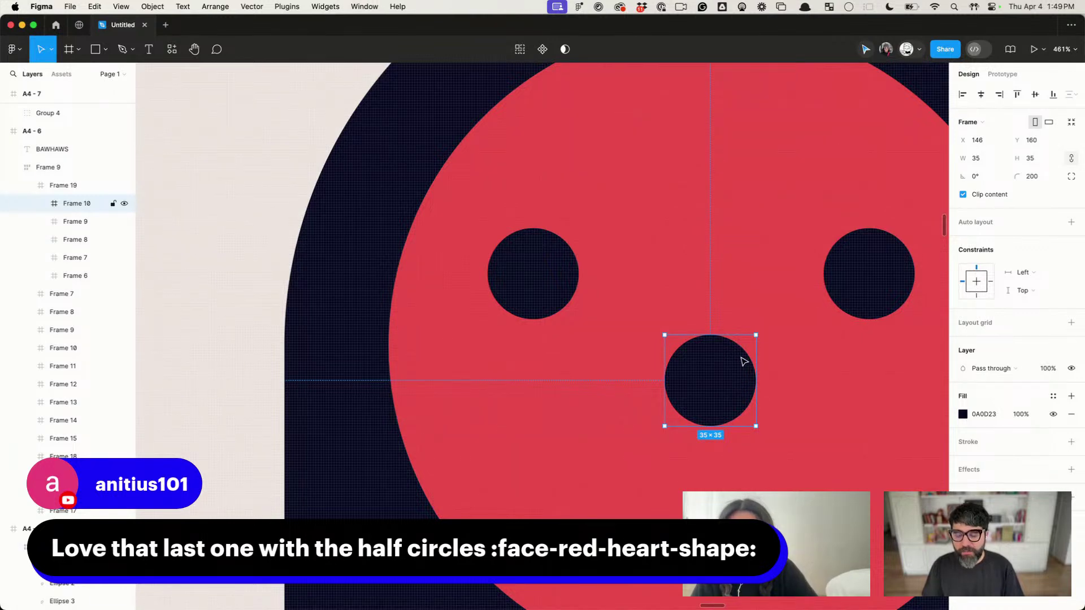
key("Escape")
left_click(731, 373, "super")
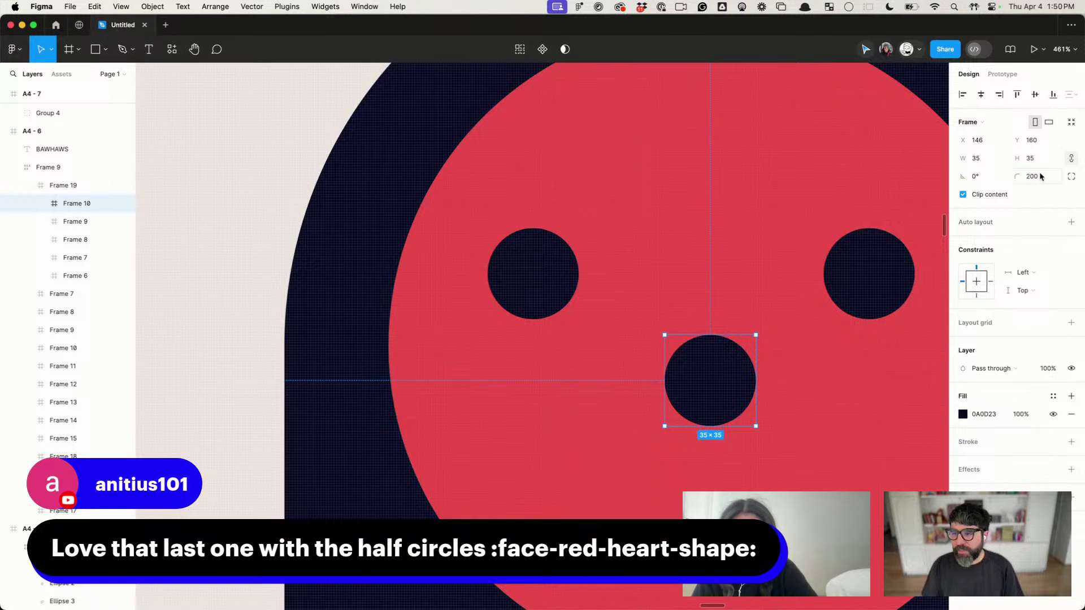
left_click(1071, 178)
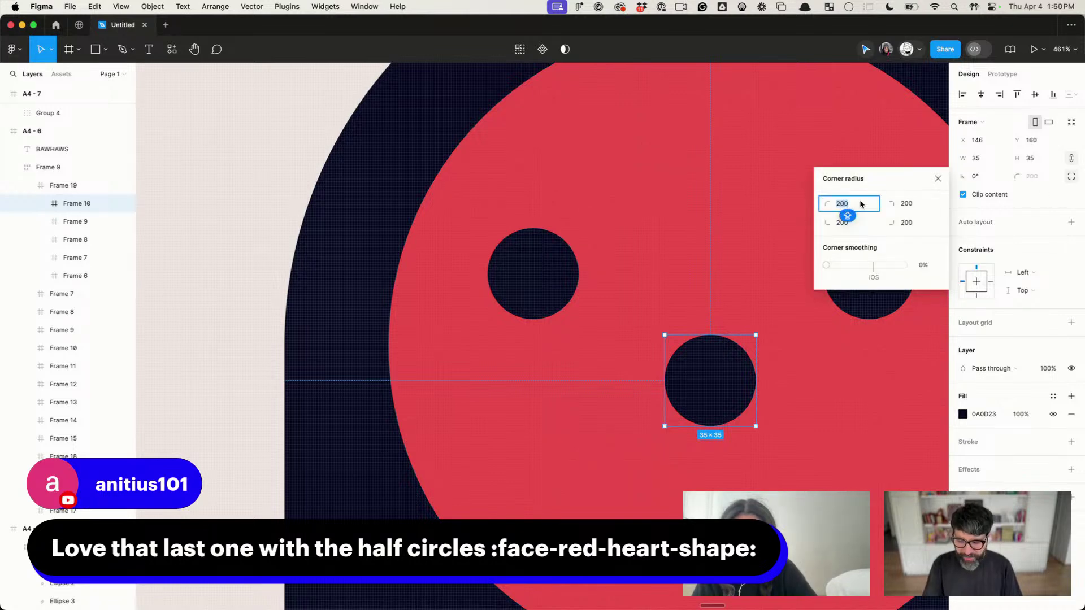
type("0")
key("Tab")
type("0")
key("Return")
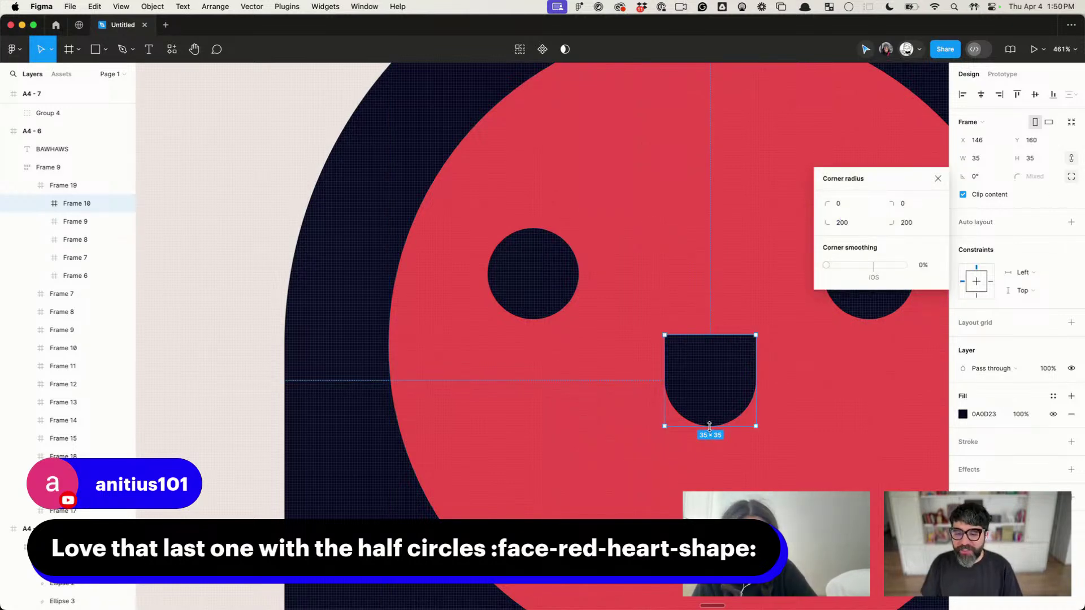
left_click_drag(710, 425, 713, 389)
scroll(714, 387, "down", 5)
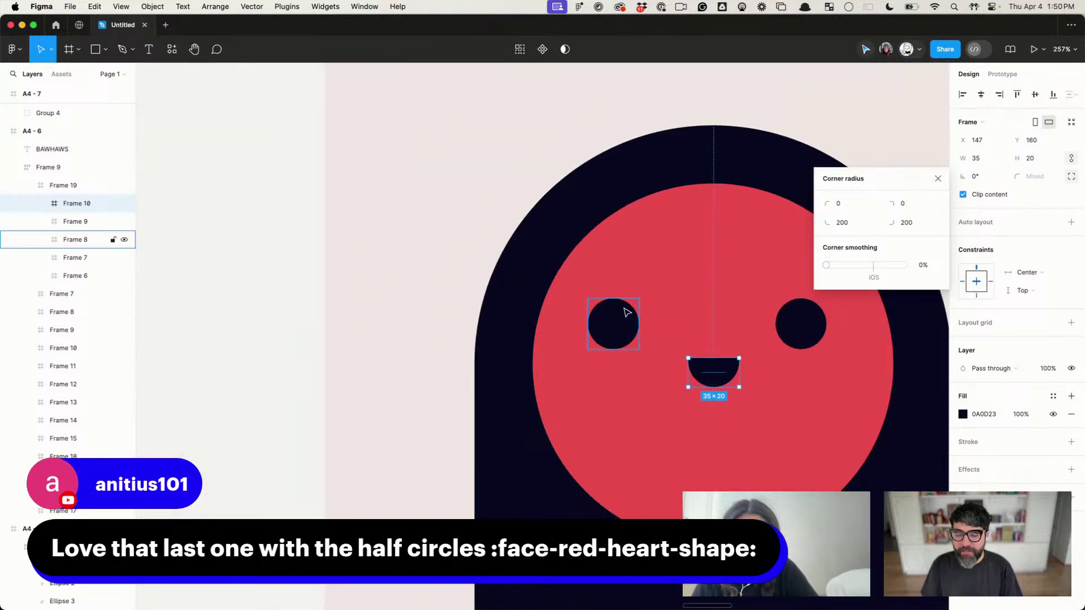
Step: Select both eyes and the smile on the A4 - 6 red circle and nudge them together towards its upper right
left_click(624, 311)
left_click(797, 338, "shift")
left_click(726, 370, "shift")
key("Right")
key("Right")
key("Right")
key("Right")
key("Right")
key("Right")
key("Right")
key("Right")
key("Right")
key("Right")
key("Right")
key("Right")
key("Right")
key("Right")
key("Right")
key("Right")
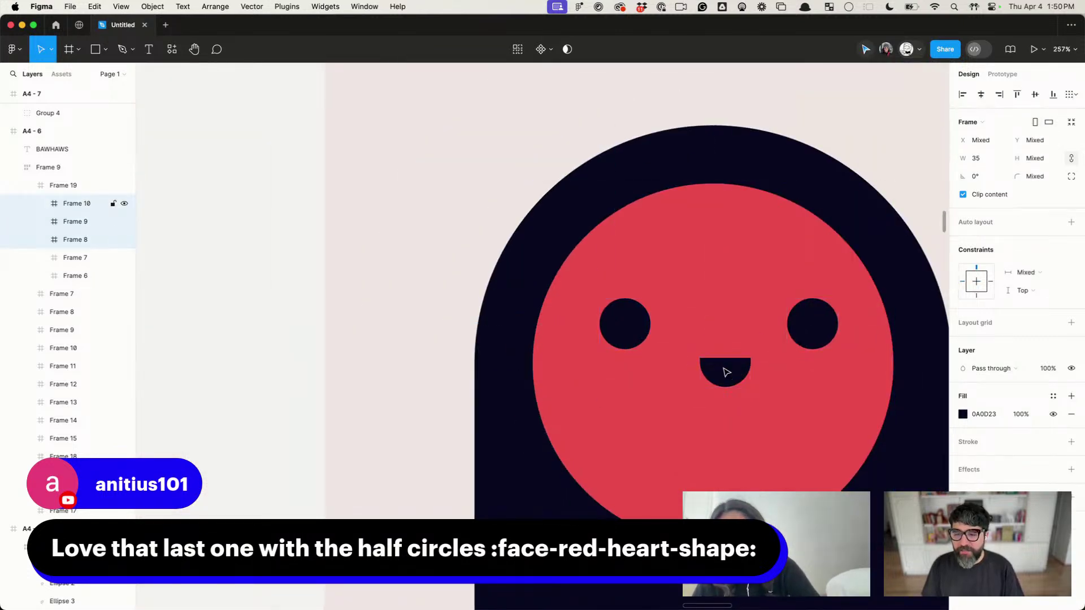
key("Up")
key("Up")
key("Up")
key("Up")
key("Up")
key("Up")
key("Up")
key("Up")
key("Up")
key("Up")
key("Up")
key("Up")
key("Up")
key("Up")
key("Up")
key("Up")
key("Up")
key("Up")
key("Up")
key("Up")
key("Right")
key("Right")
key("Right")
key("Right")
key("Right")
key("Right")
key("Right")
key("Right")
key("Down")
key("Down")
key("Down")
key("Down")
key("Down")
key("Down")
key("Down")
key("Down")
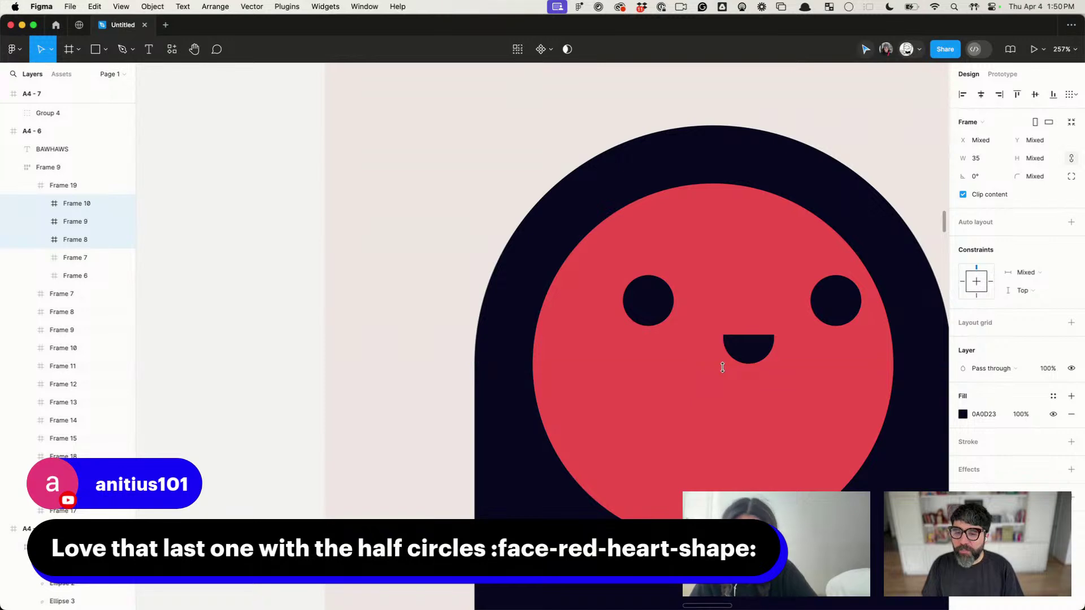
scroll(722, 367, "down", 5)
left_click(767, 148)
Step: Review the row of finished posters and read the Blocky Font Poster brief beneath them
scroll(777, 143, "down", 5)
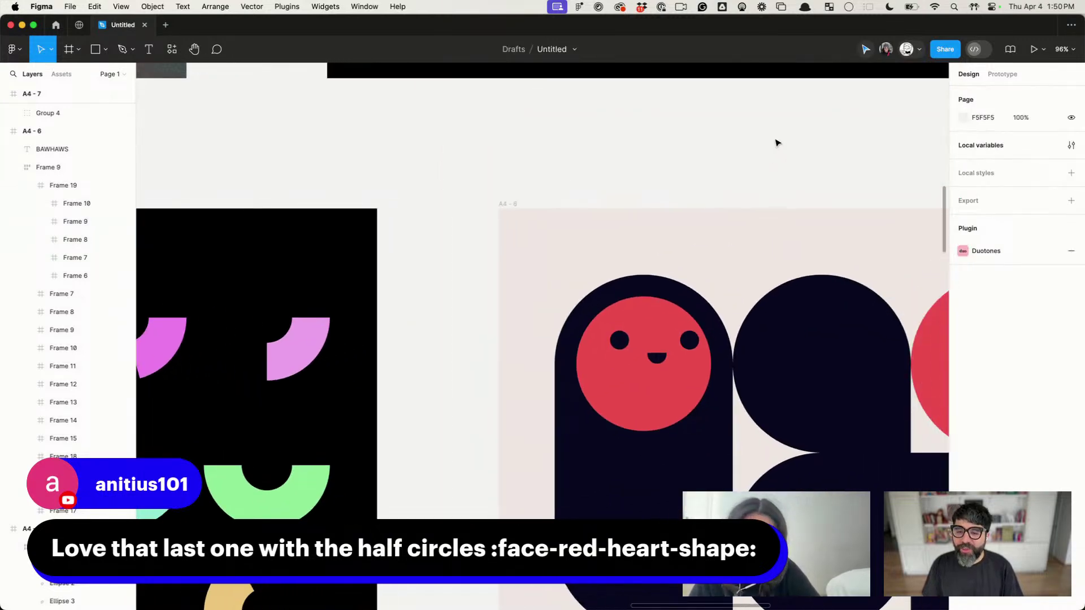
scroll(776, 142, "down", 3)
scroll(777, 142, "down", 5)
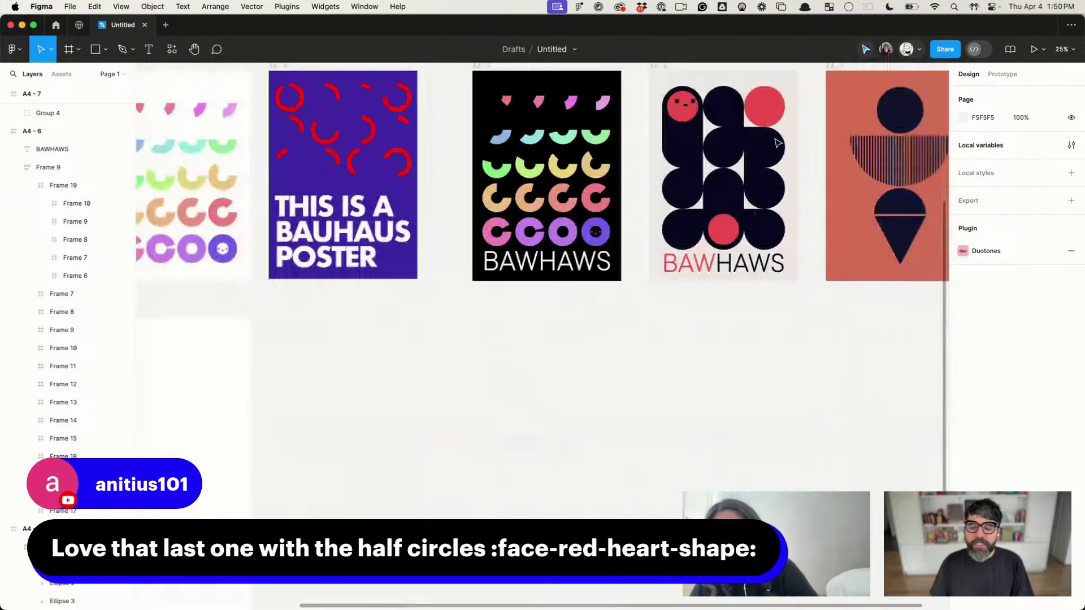
scroll(777, 143, "up", 10)
scroll(776, 142, "up", 3)
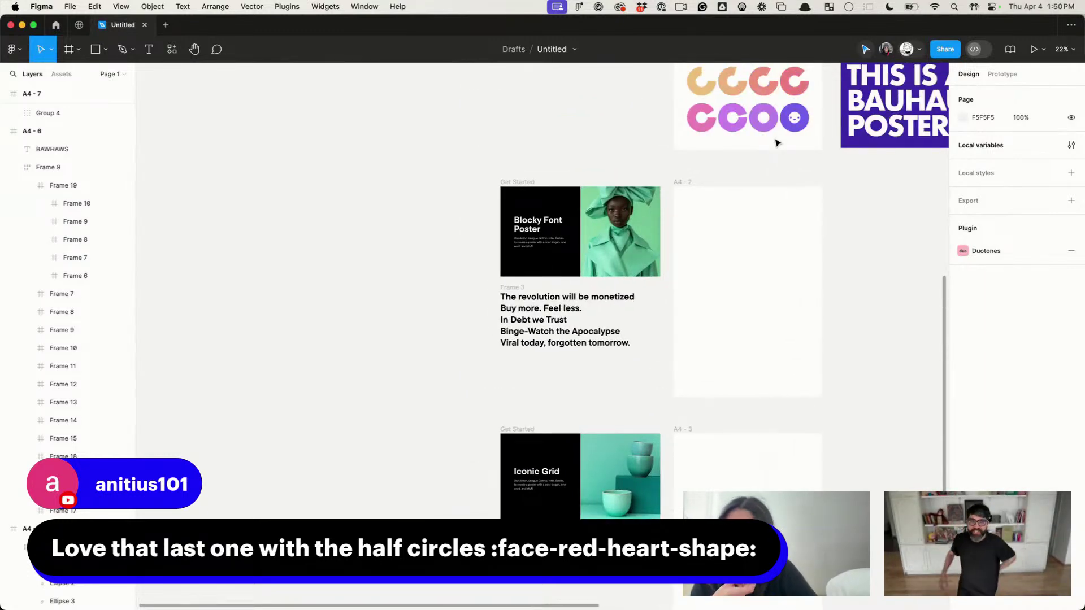
scroll(654, 245, "up", 5)
scroll(656, 244, "left", 3)
scroll(656, 244, "up", 2)
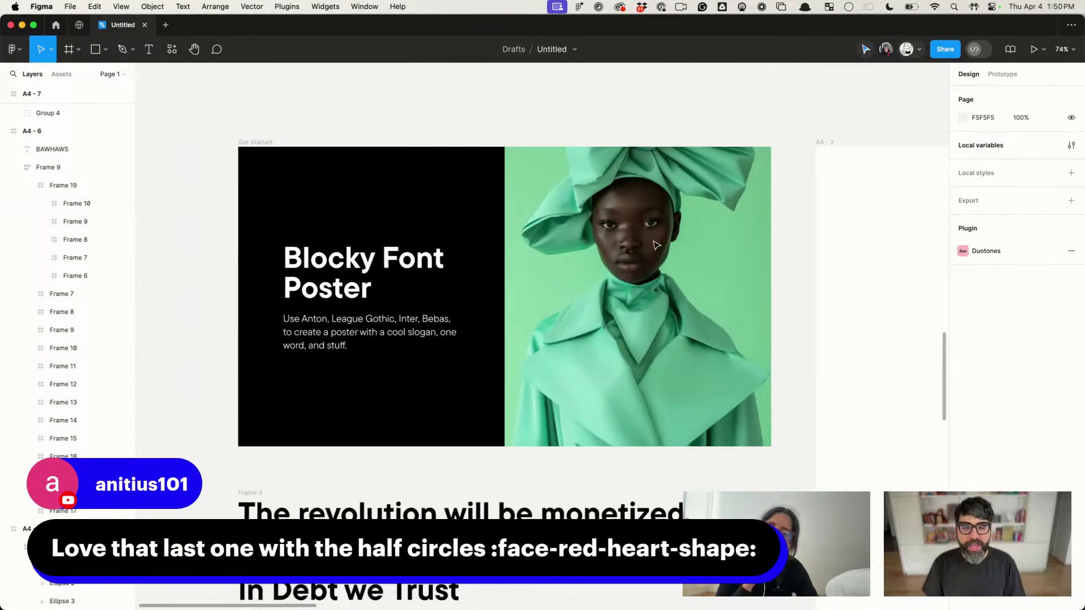
scroll(655, 244, "down", 2)
scroll(656, 244, "left", 1)
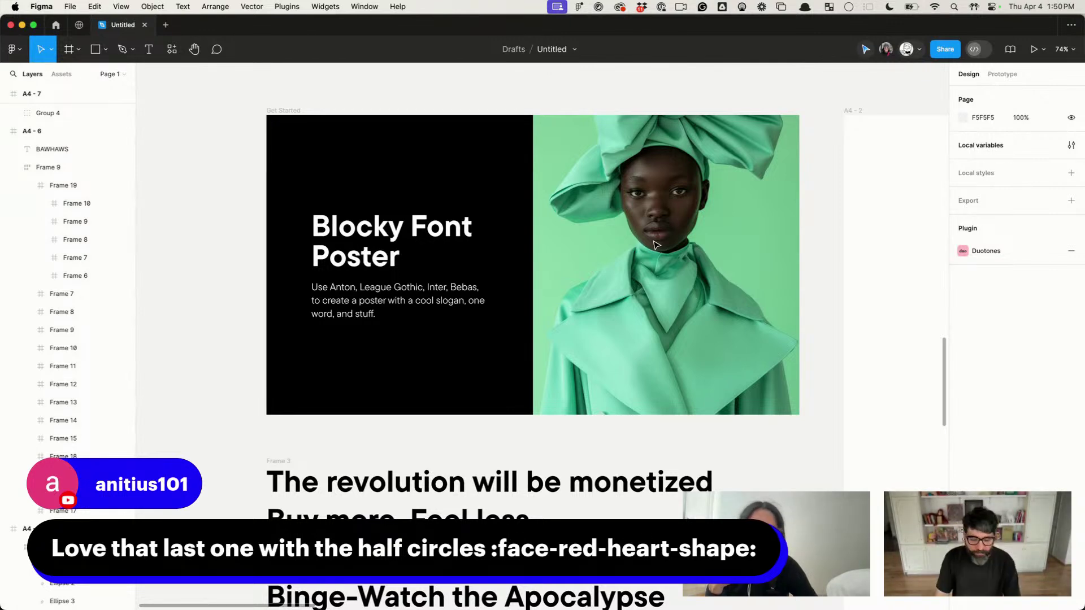
key("super+Tab")
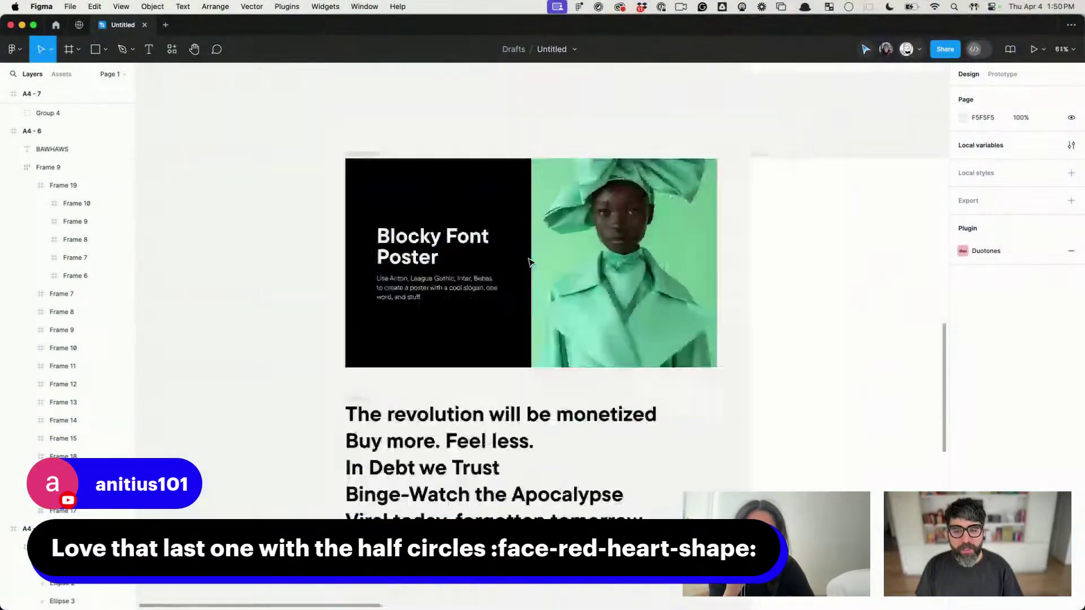
Step: Examine the Bauhaus poster variations A4 - 9, A4 - 10 and A4 - 11, inspecting the dishwasher poster with the green ring pattern
scroll(530, 261, "down", 8)
scroll(529, 262, "right", 4)
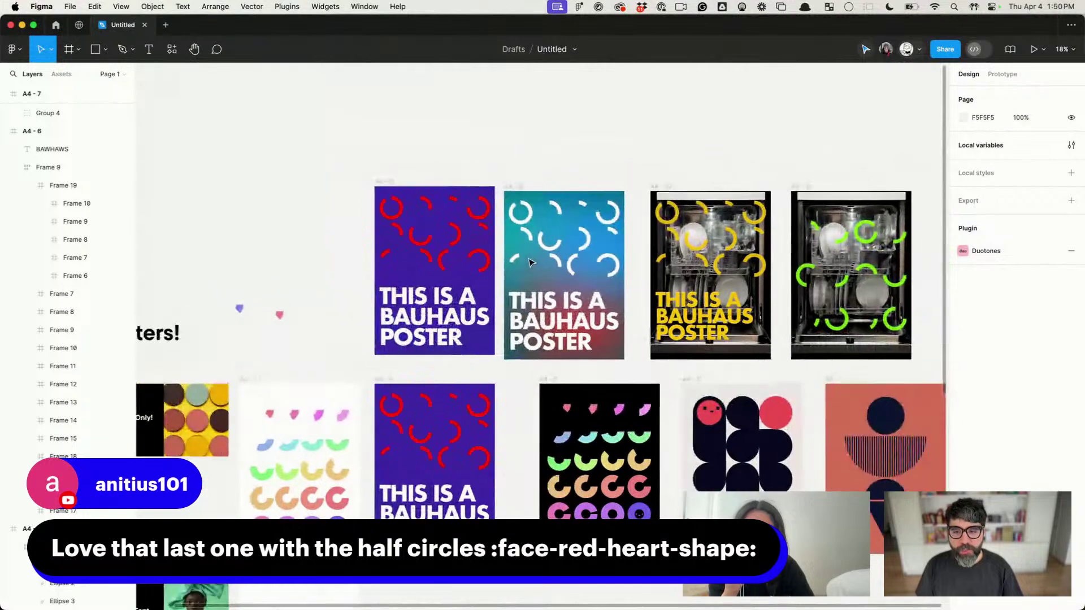
scroll(529, 261, "up", 5)
scroll(618, 302, "right", 3)
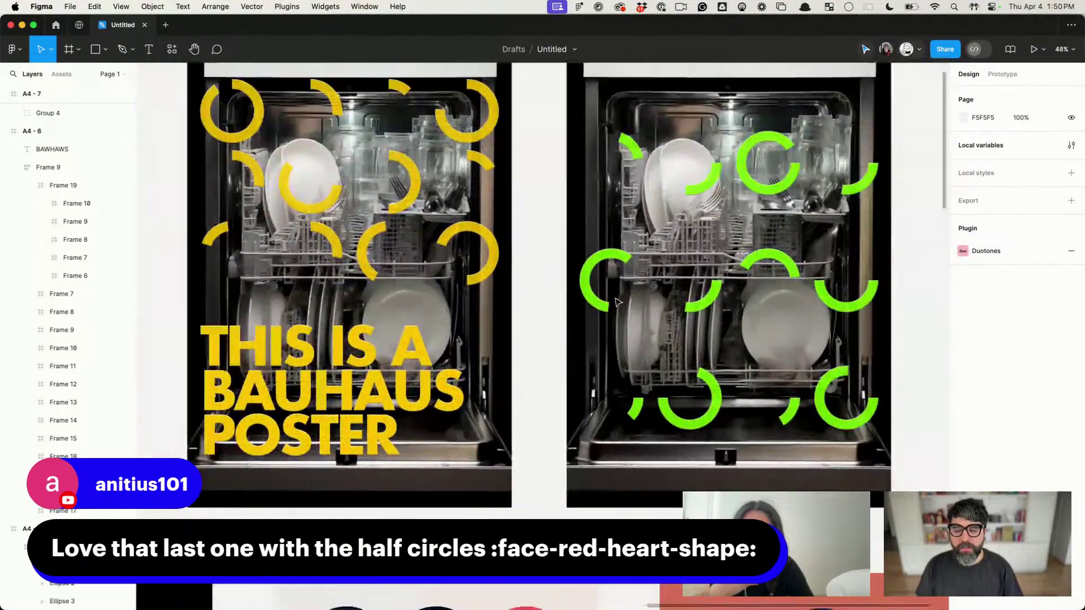
scroll(617, 303, "down", 3)
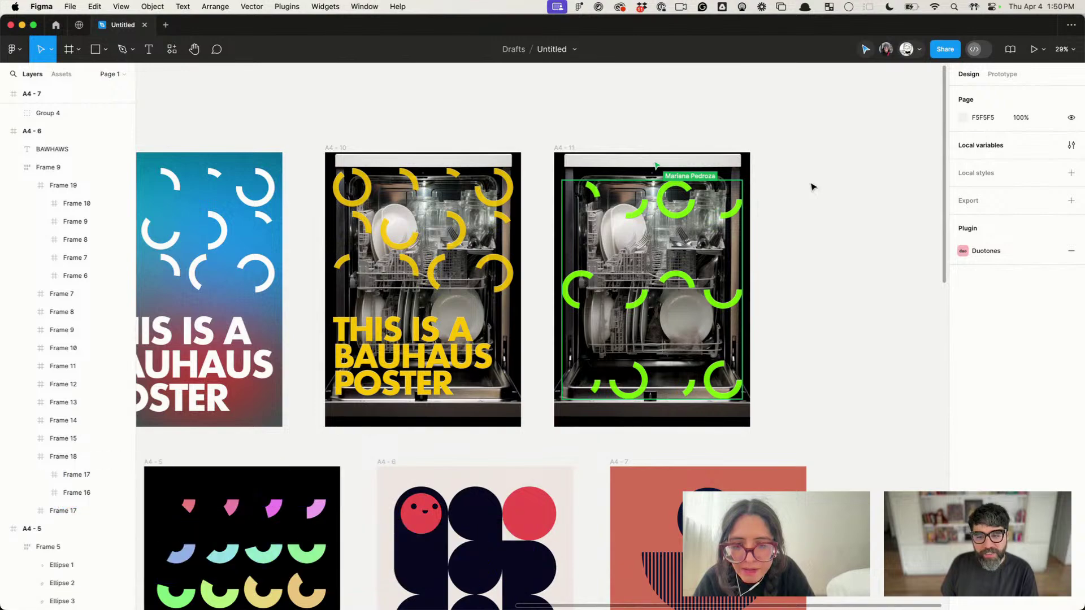
scroll(811, 186, "left", 5)
scroll(812, 186, "right", 3)
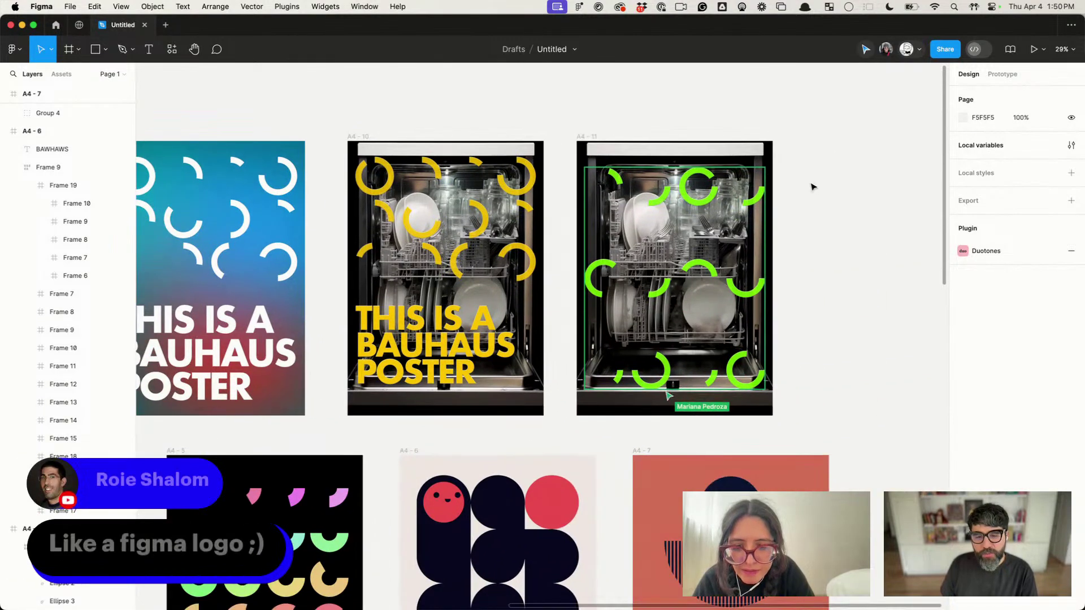
scroll(811, 181, "left", 6)
scroll(711, 296, "right", 4)
scroll(711, 297, "up", 2)
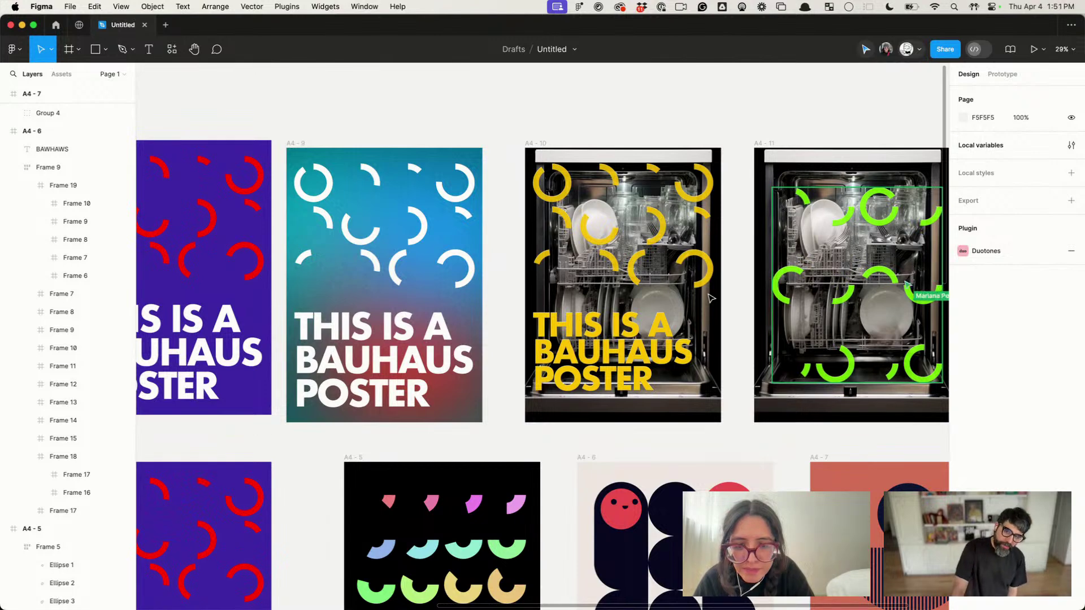
scroll(711, 298, "right", 3)
scroll(710, 299, "up", 1)
scroll(712, 299, "right", 1)
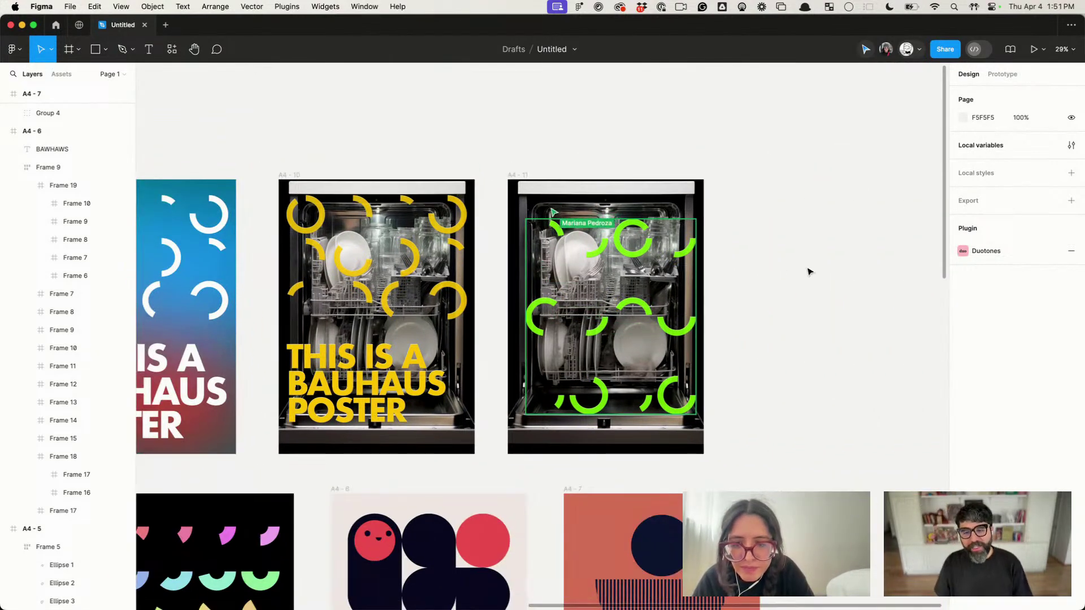
left_click(676, 317)
left_click(790, 303)
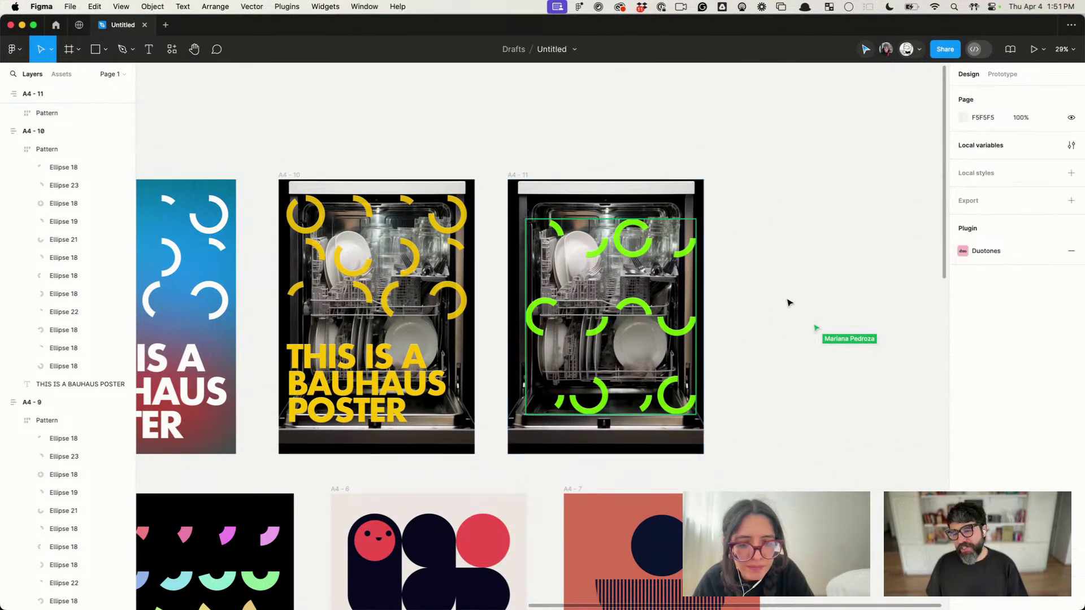
left_click(577, 189)
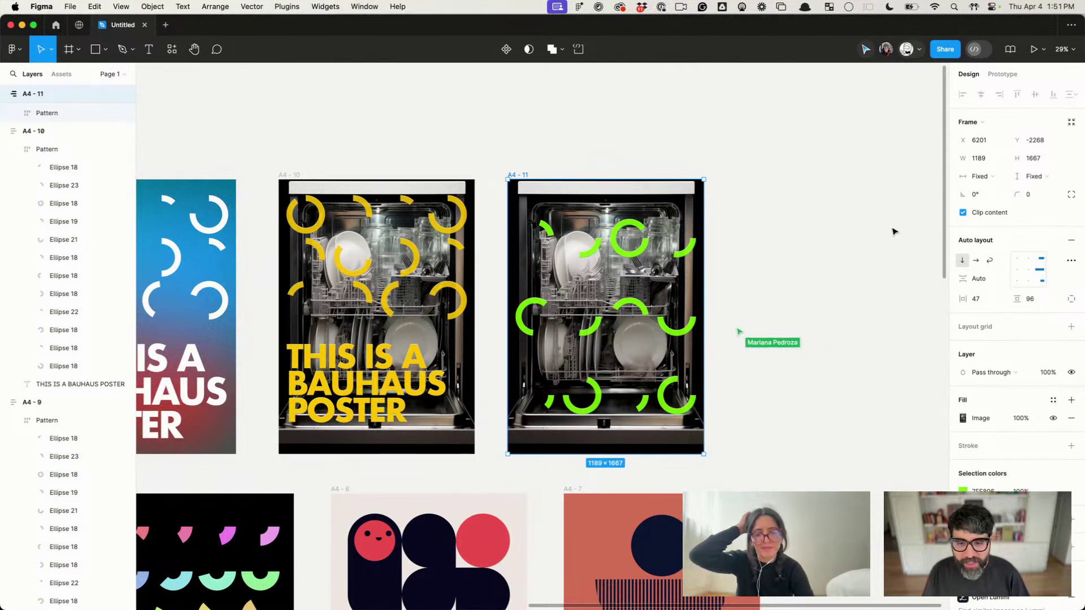
left_click(862, 226)
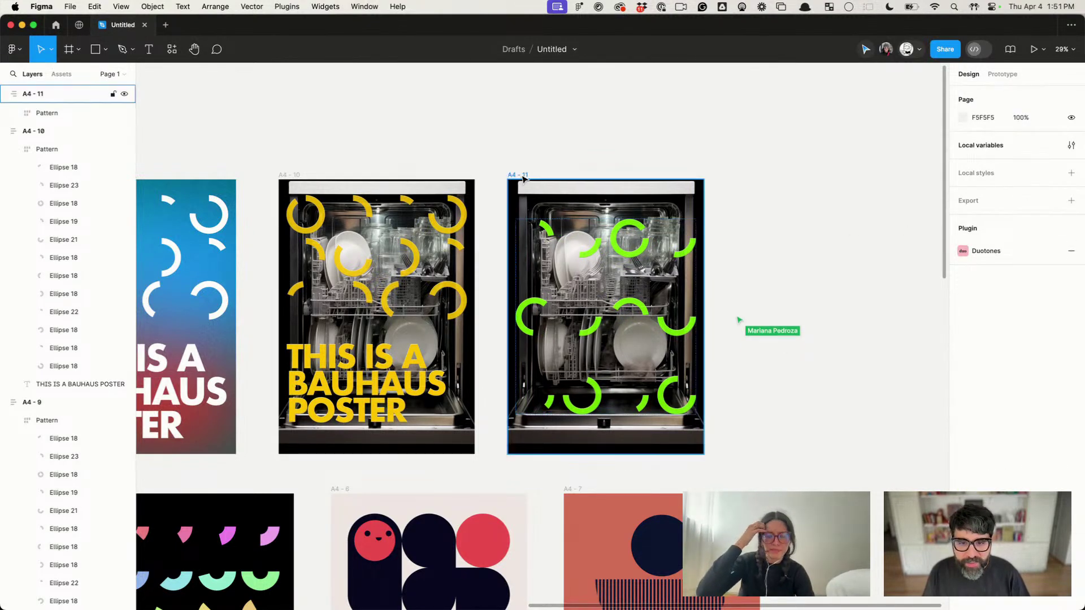
Step: Duplicate the A4 - 11 dishwasher poster to its right and set the copy's image fill mode to Crop
left_click_drag(524, 188, 758, 188)
scroll(751, 186, "right", 6)
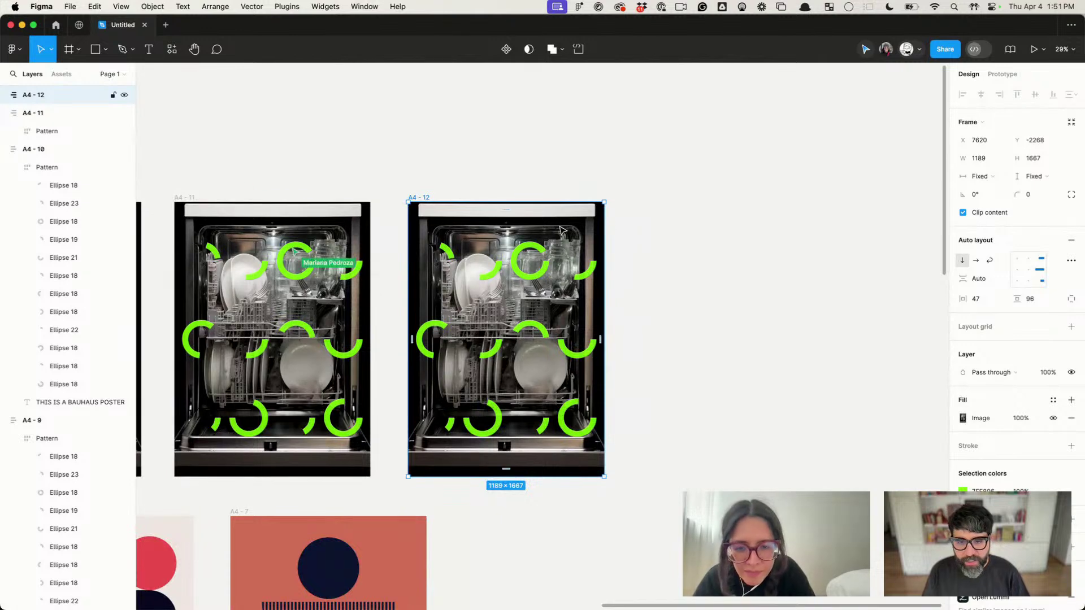
left_click(962, 418)
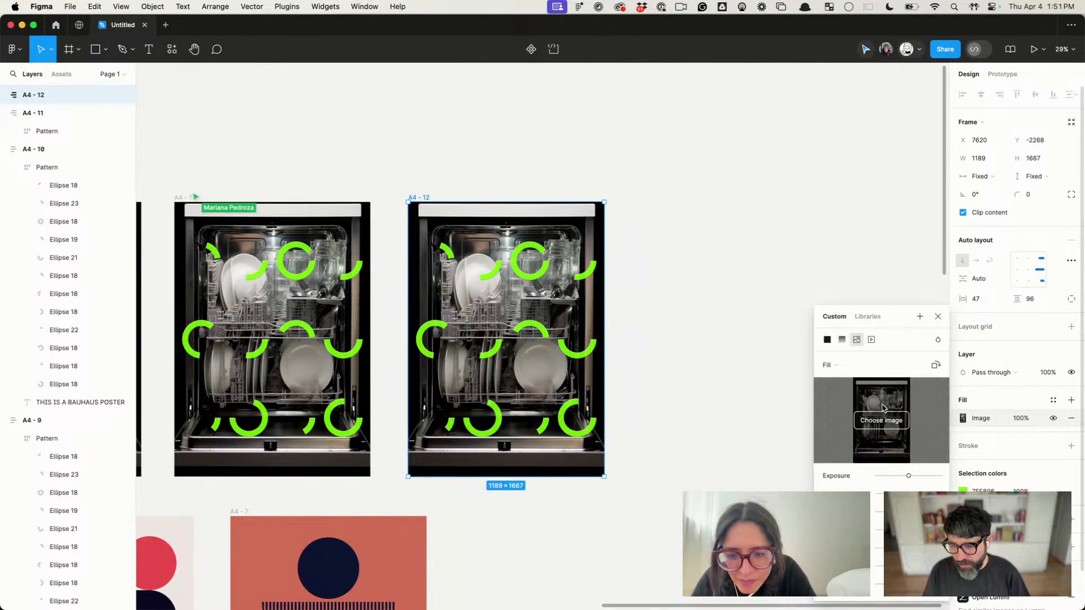
left_click(837, 365)
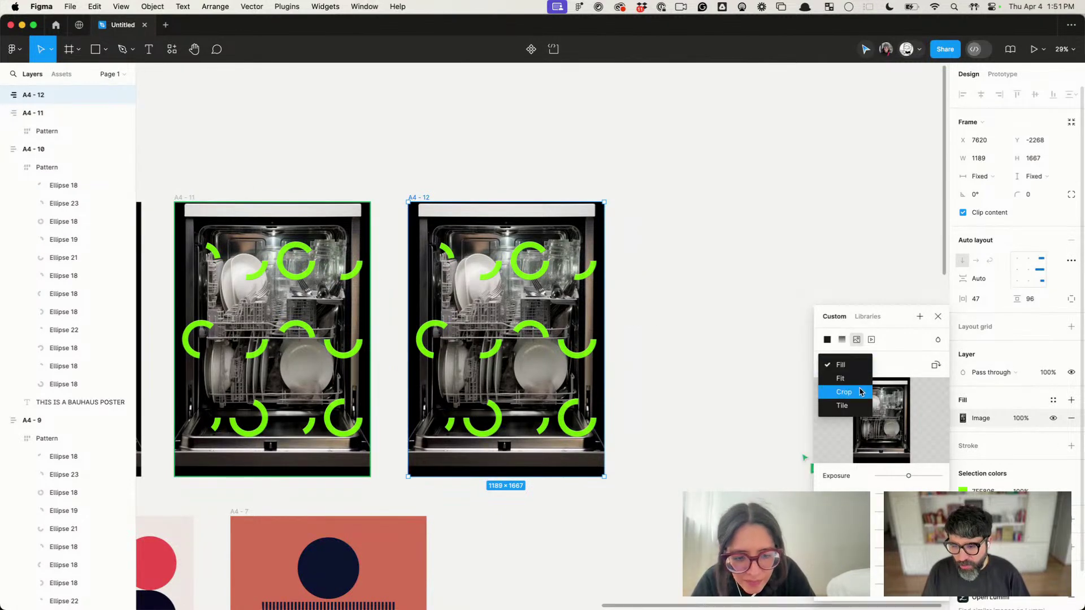
left_click(859, 392)
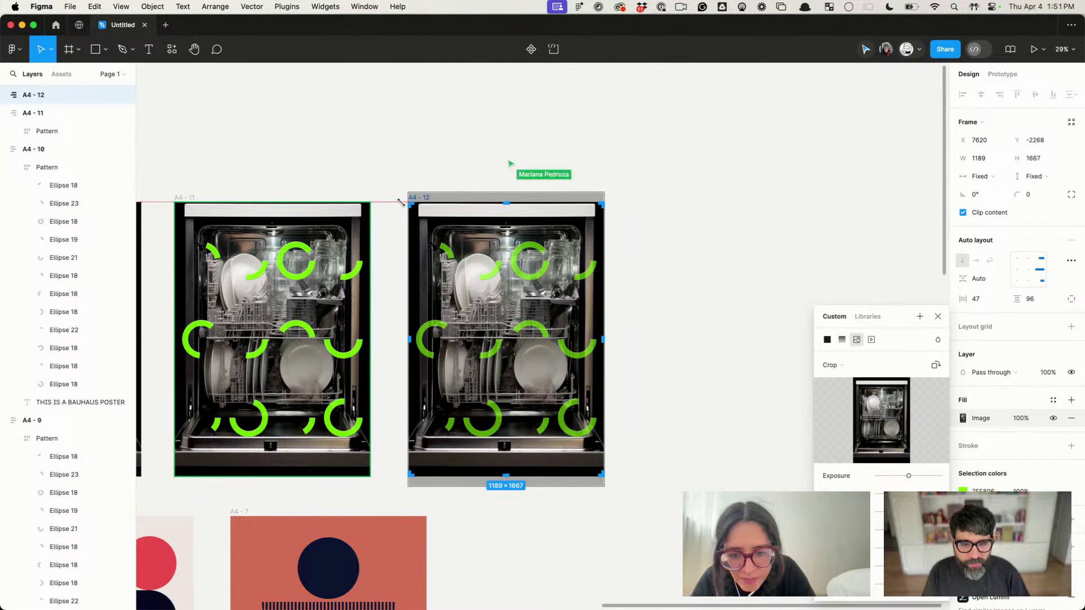
key("Escape")
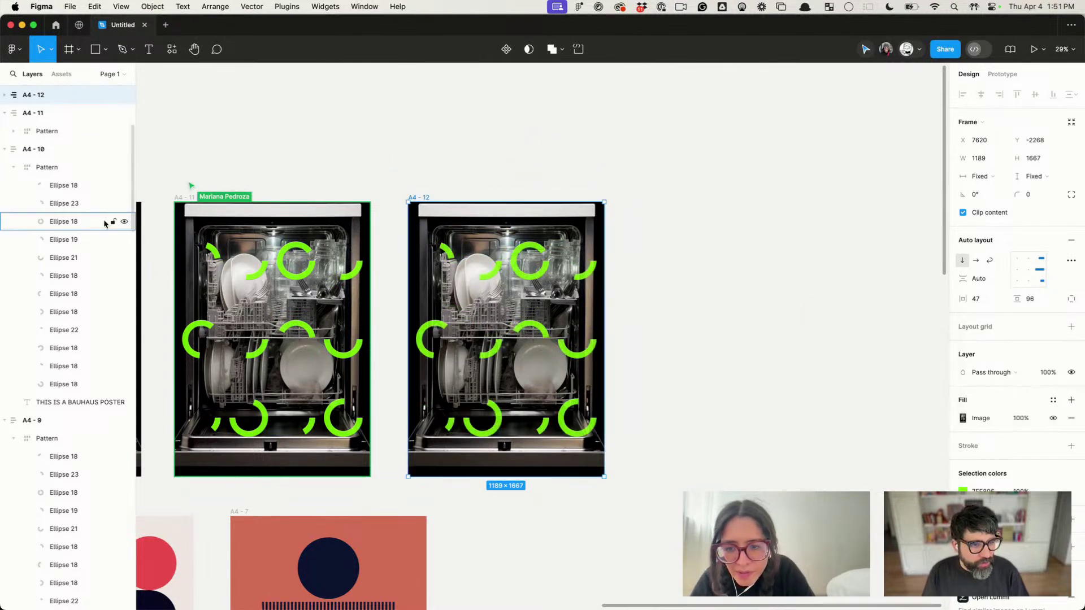
key("Escape")
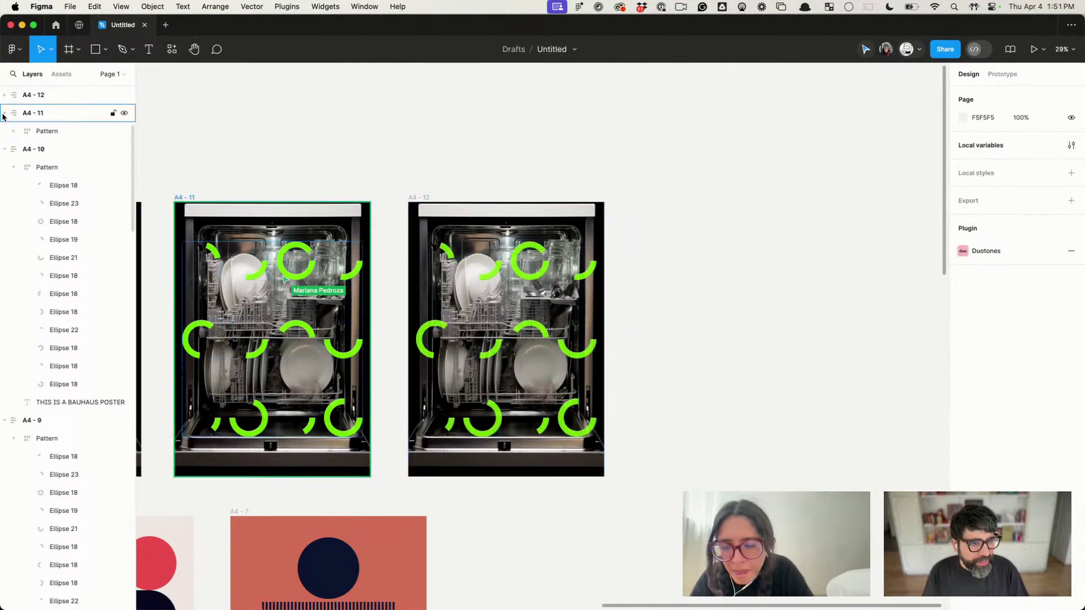
Step: Enlarge the cropped dishwasher photo in the A4 - 12 poster so the racks and dishes fill the whole frame
left_click(428, 206)
left_click(5, 94)
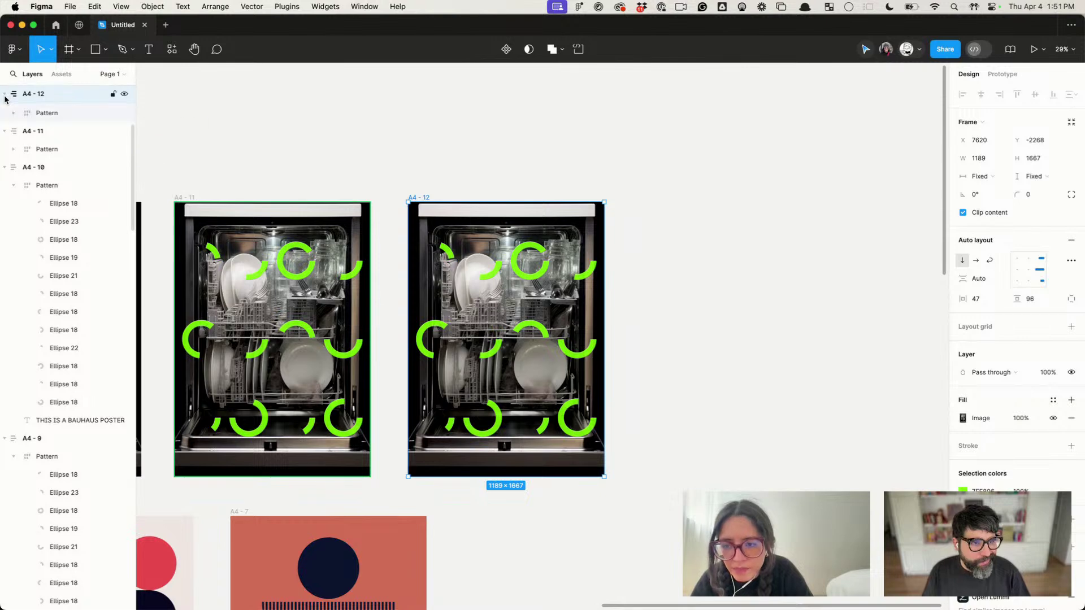
key("Return")
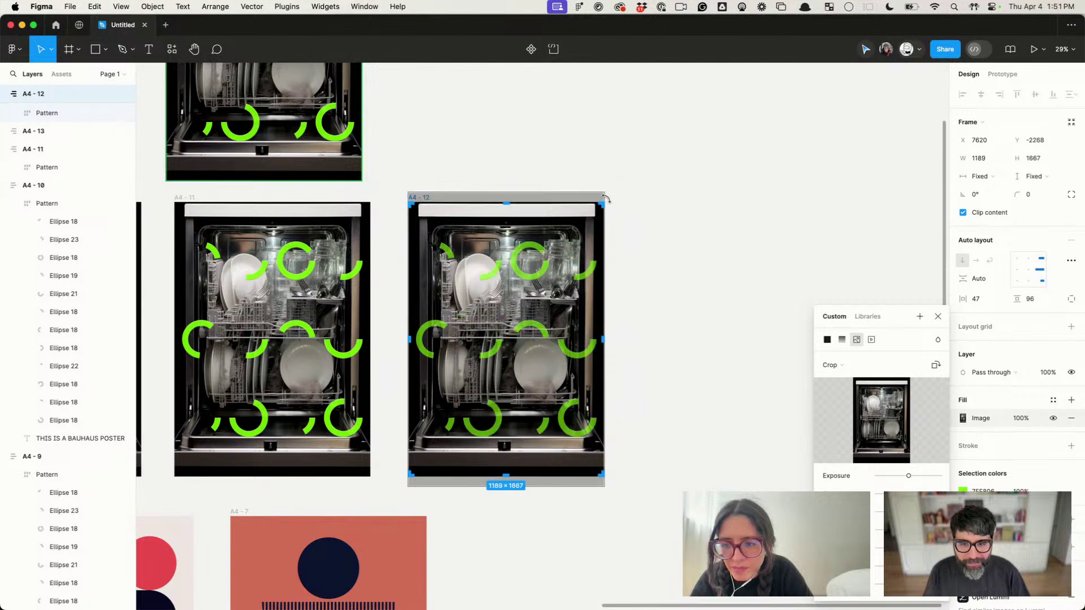
left_click_drag(602, 191, 626, 170)
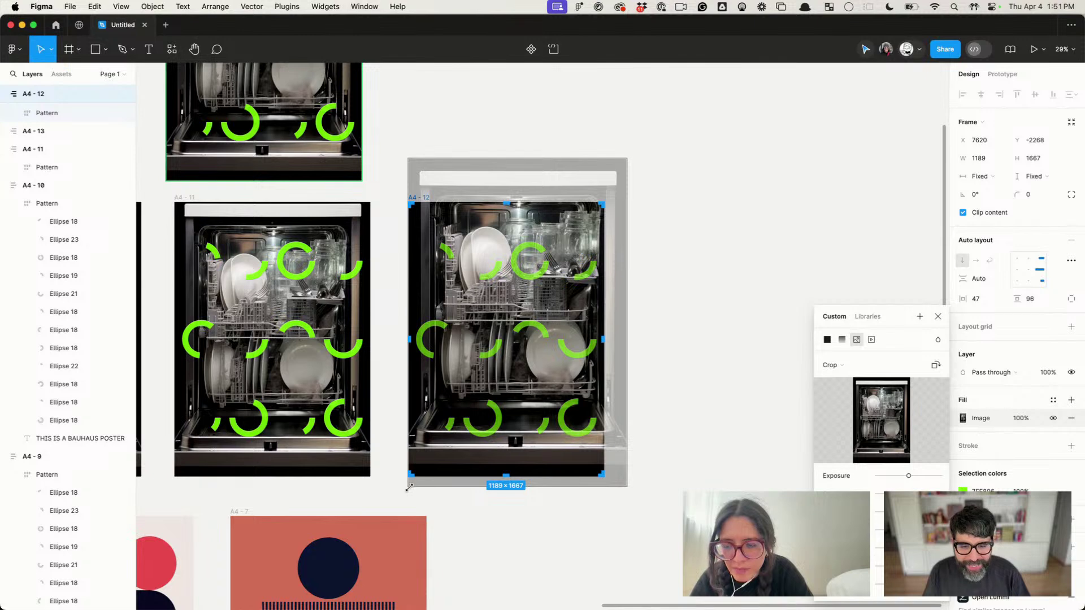
left_click_drag(408, 487, 371, 546)
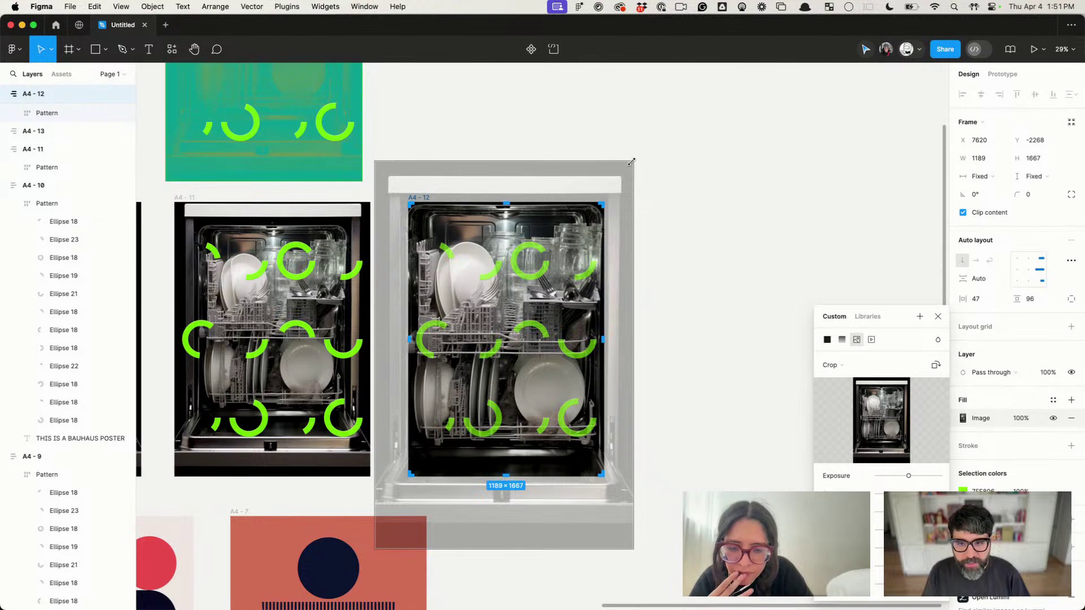
left_click_drag(634, 161, 634, 158)
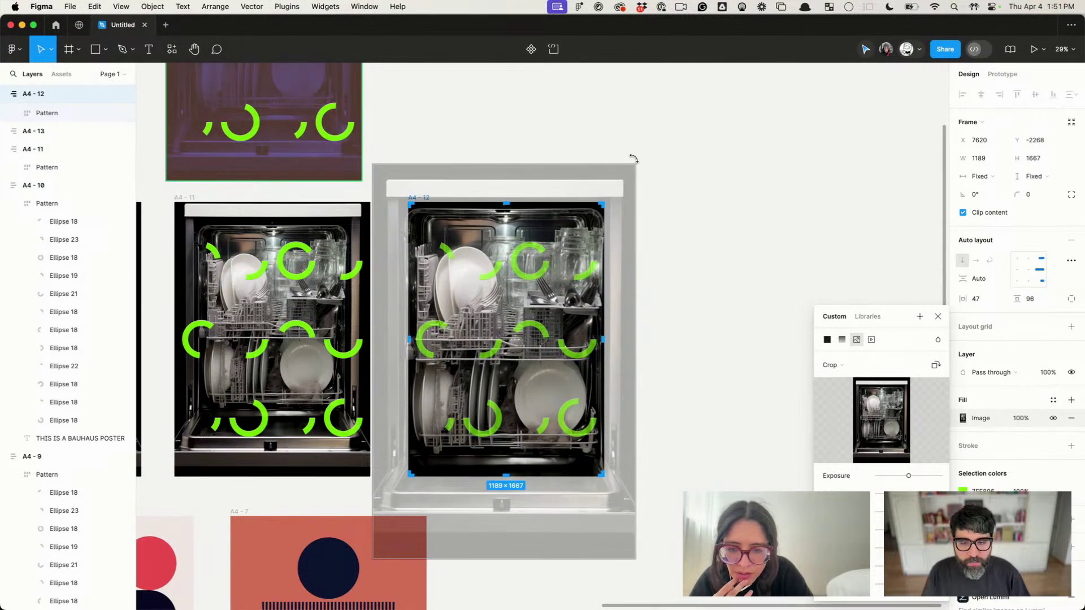
key("Escape")
left_click(705, 202)
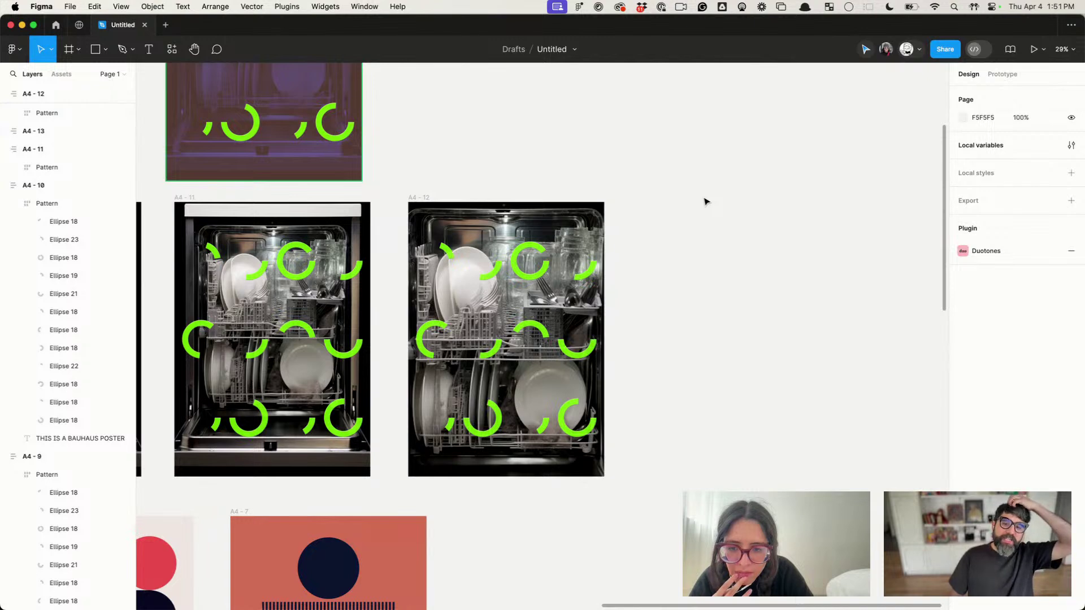
Step: Review the Blocky Font Poster brief, its slogans and the blank A4 - 2 frame, and switch to the Restream studio in Chrome
scroll(705, 201, "down", 5)
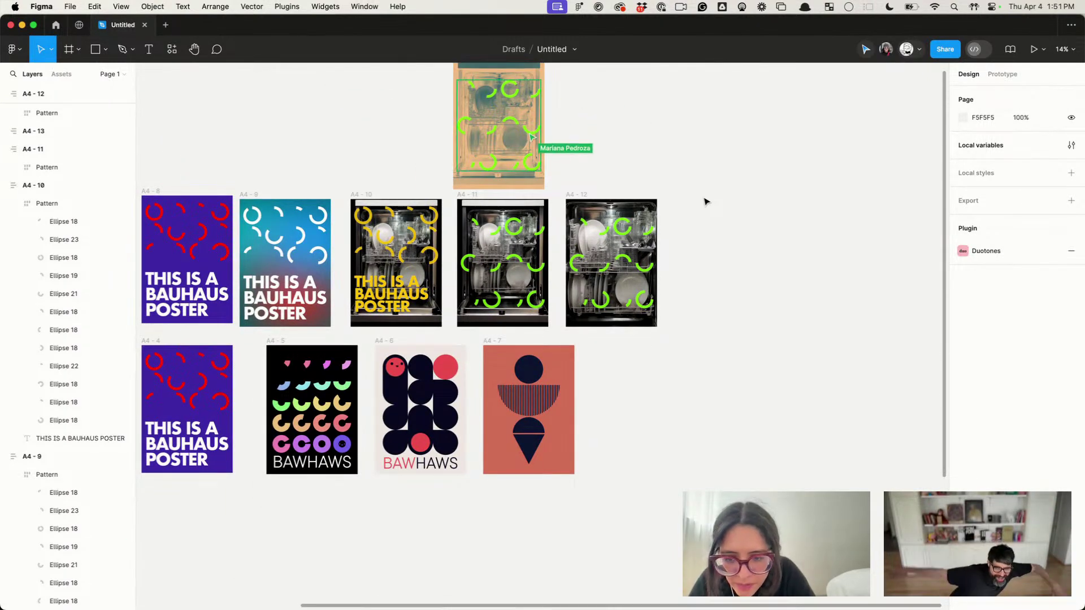
scroll(705, 201, "left", 10)
scroll(705, 202, "down", 5)
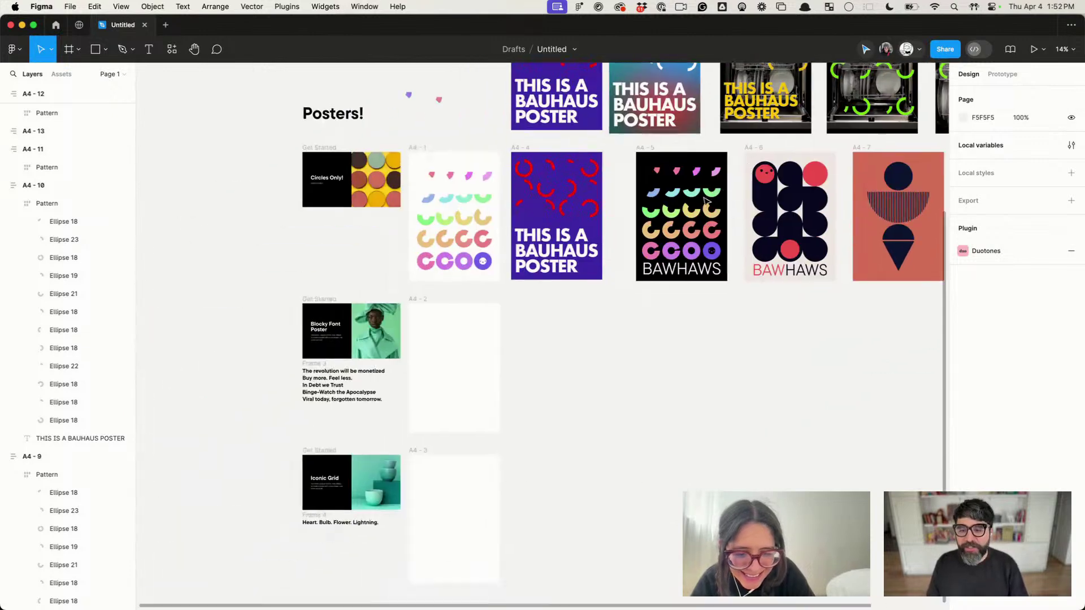
left_click(510, 404)
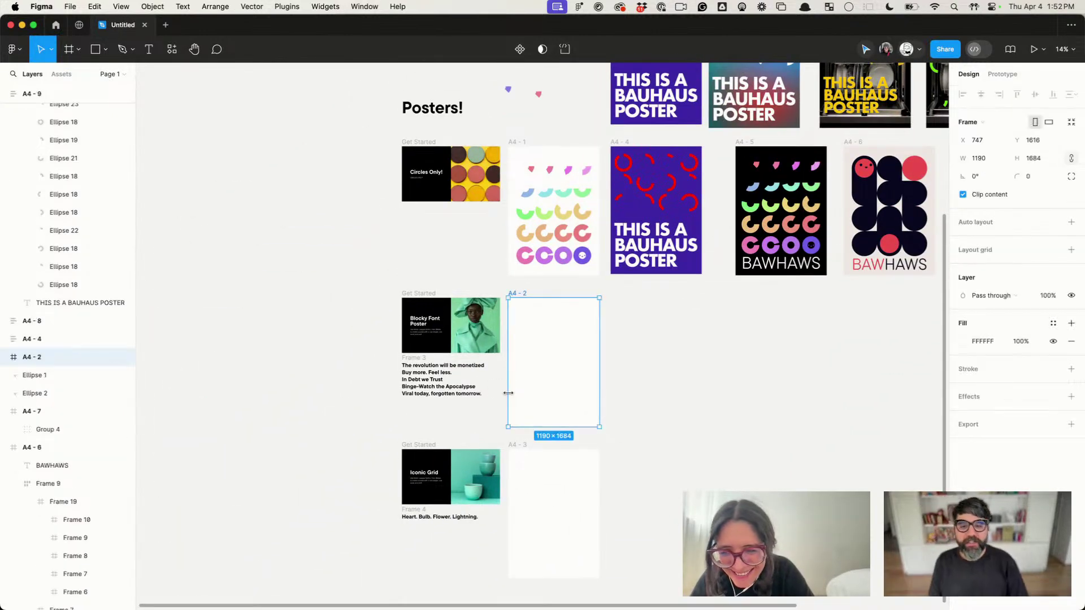
scroll(509, 403, "up", 5)
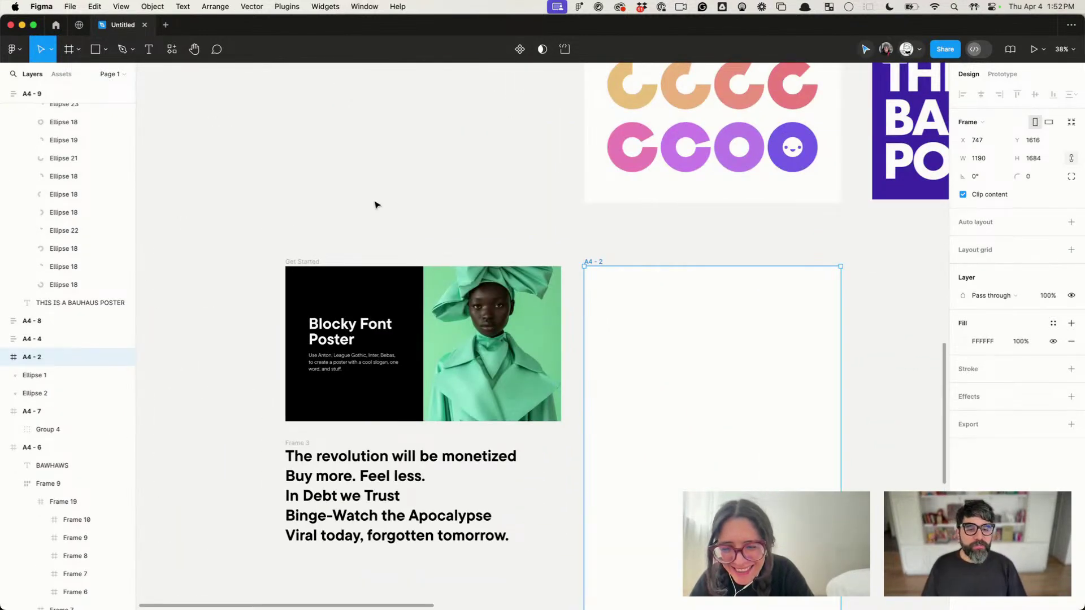
key("Escape")
scroll(375, 205, "down", 2)
scroll(328, 288, "up", 10)
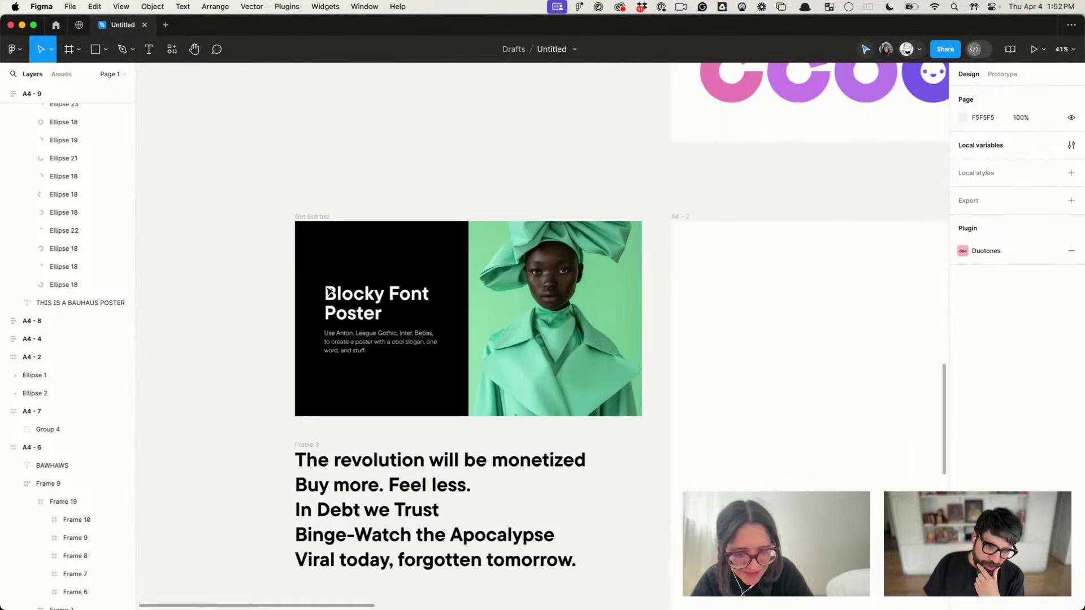
key("super+Tab")
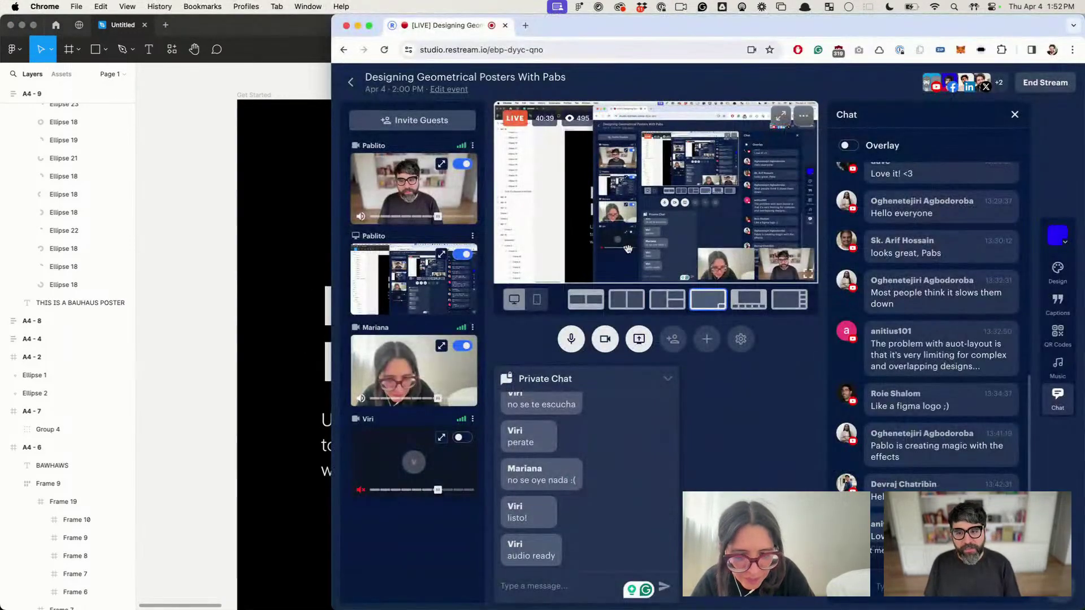
Step: Take the shared screen off the live stage in the Restream studio in Chrome
key("super+Tab")
scroll(470, 436, "right", 2)
scroll(470, 436, "down", 1)
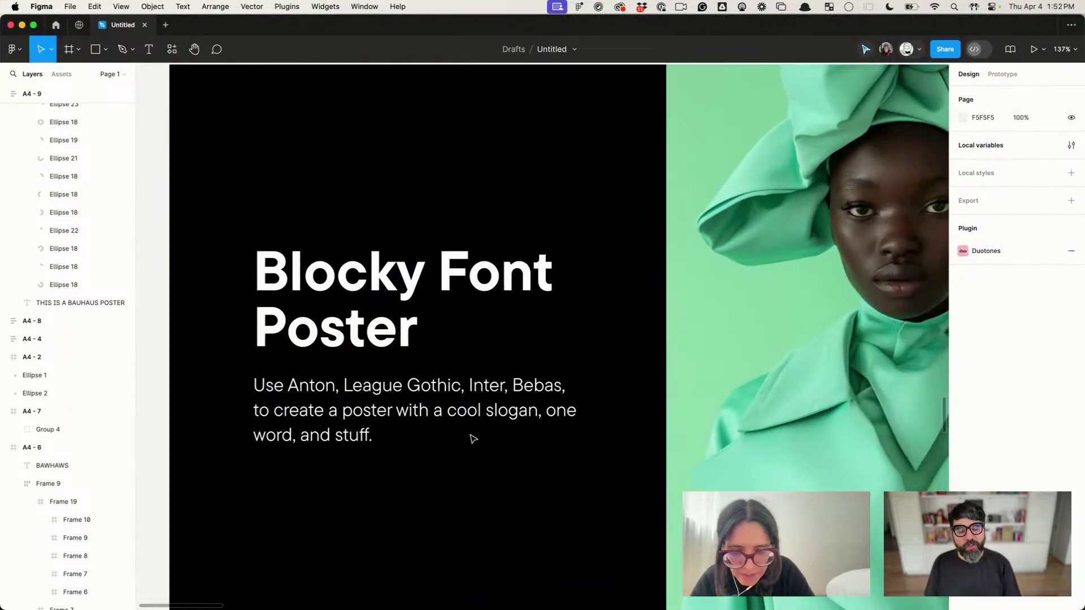
key("super+Tab")
key("super+Tab")
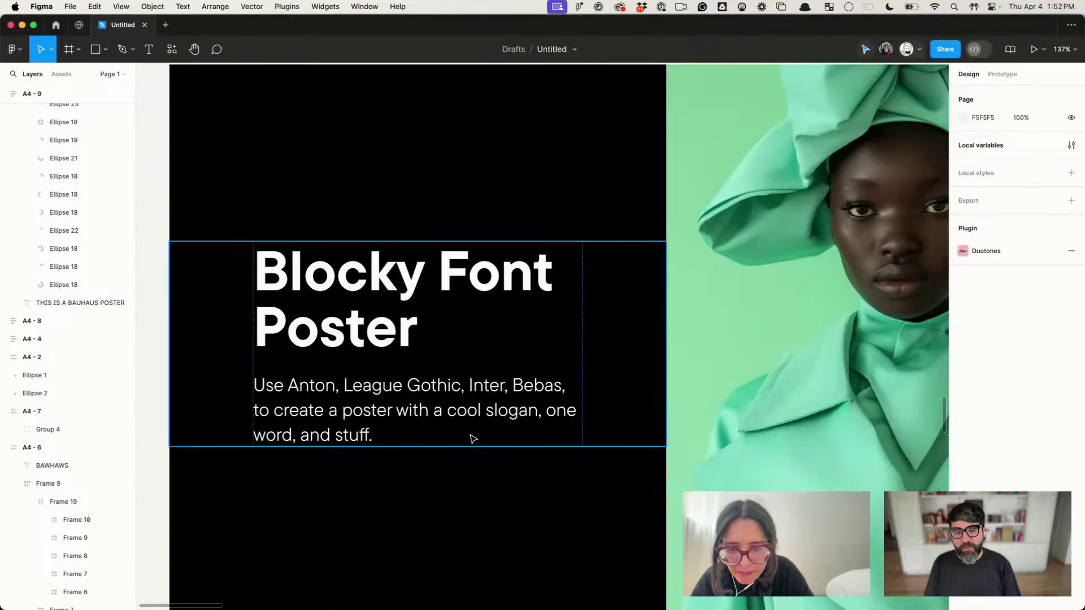
key("super+Tab")
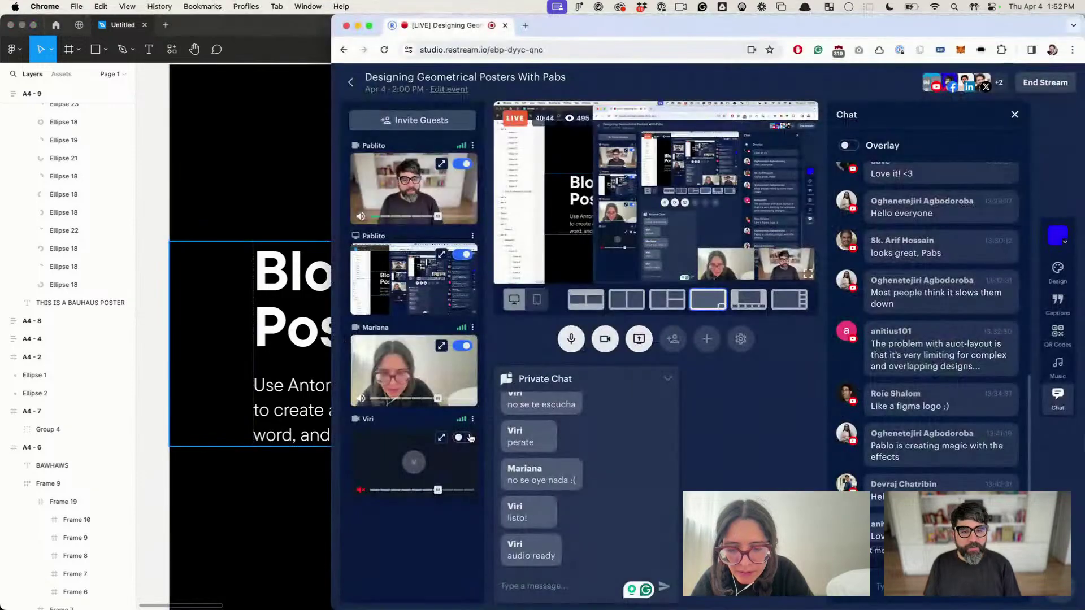
left_click(465, 258)
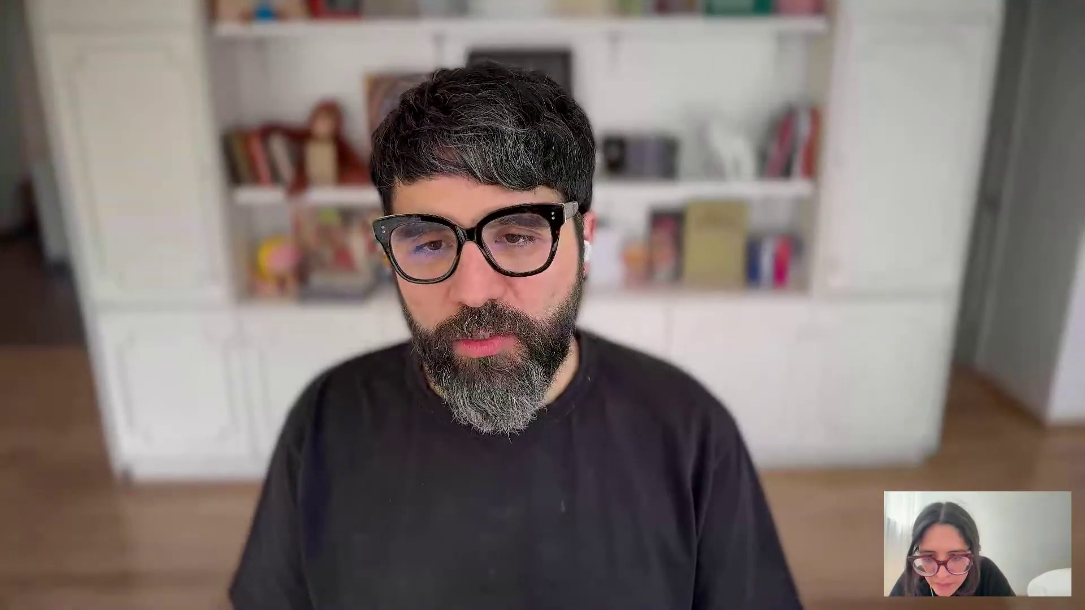
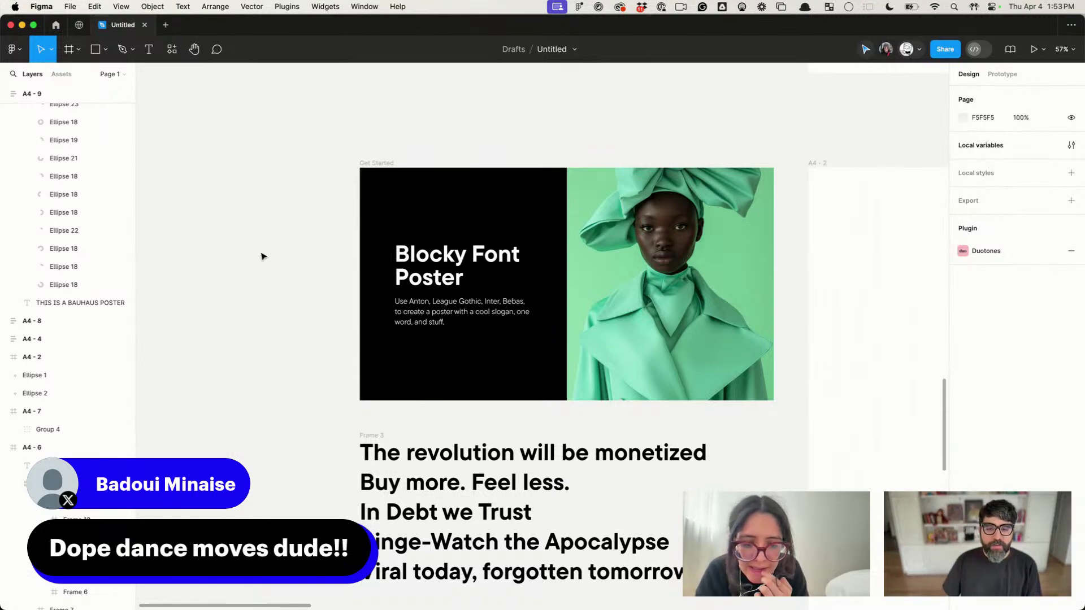
Step: Copy the slogan "The revolution will be monetized" from the slogan list in Frame 3 into the blank A4 - 2 frame
scroll(395, 295, "up", 3)
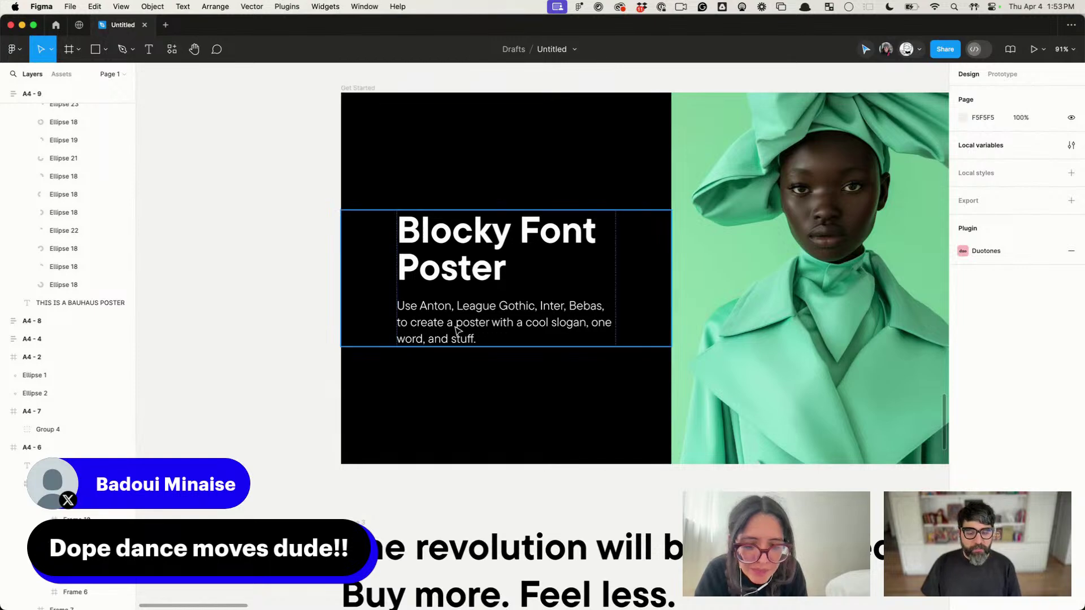
scroll(455, 330, "up", 3)
scroll(456, 330, "down", 5)
left_click(446, 474)
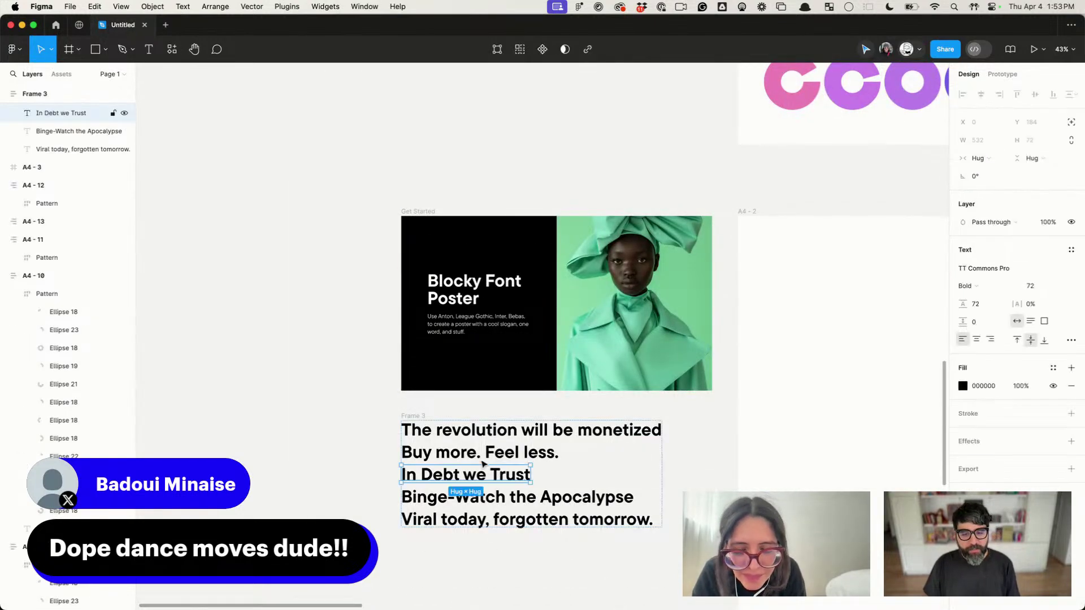
scroll(418, 445, "down", 1)
scroll(418, 445, "down", 2)
left_click(438, 367)
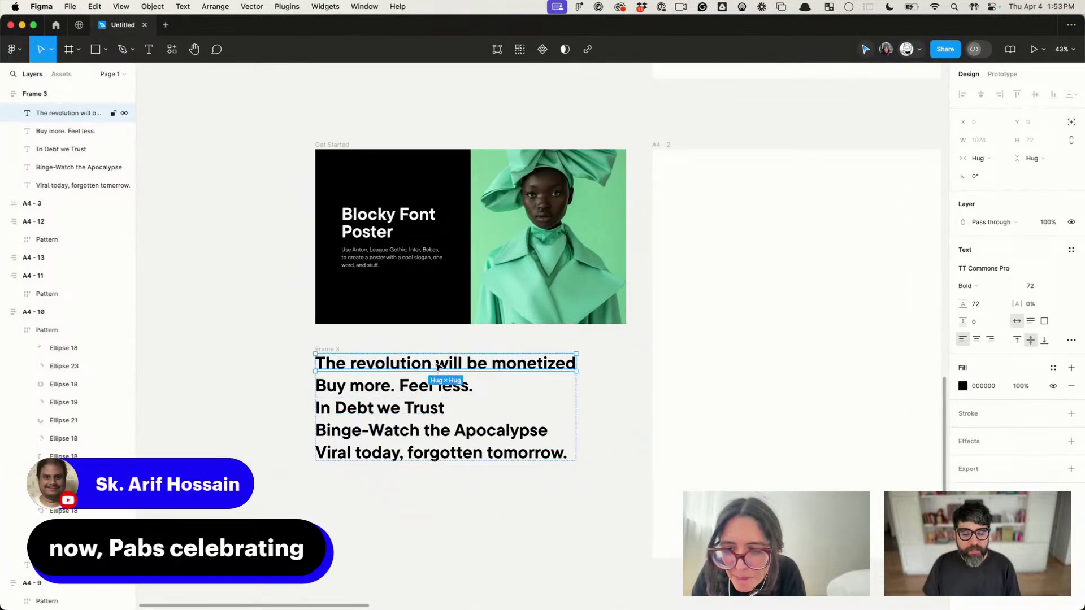
scroll(436, 366, "right", 3)
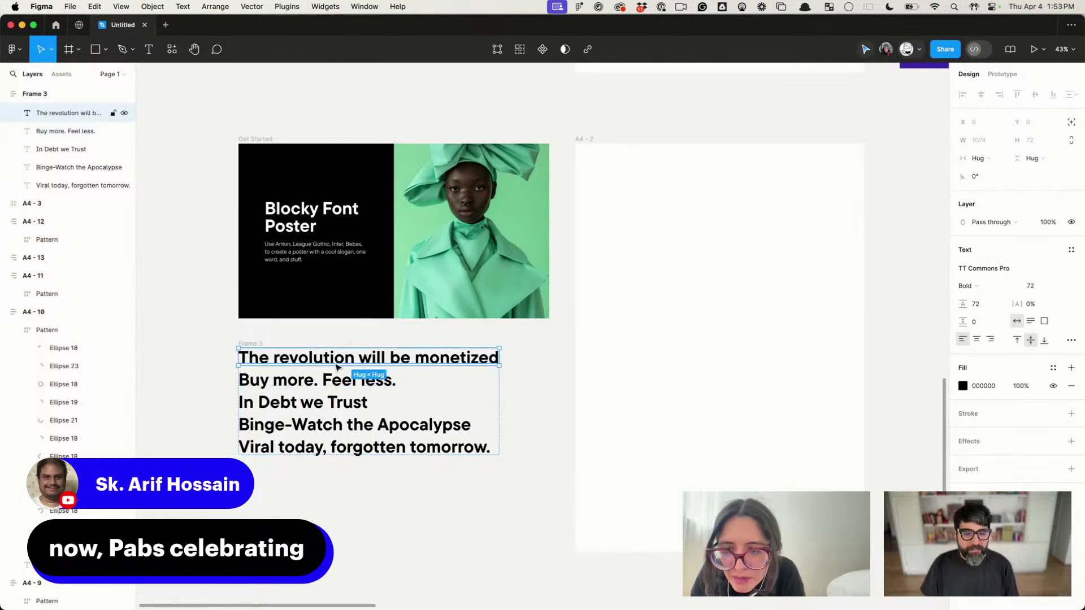
left_click_drag(336, 367, 720, 226)
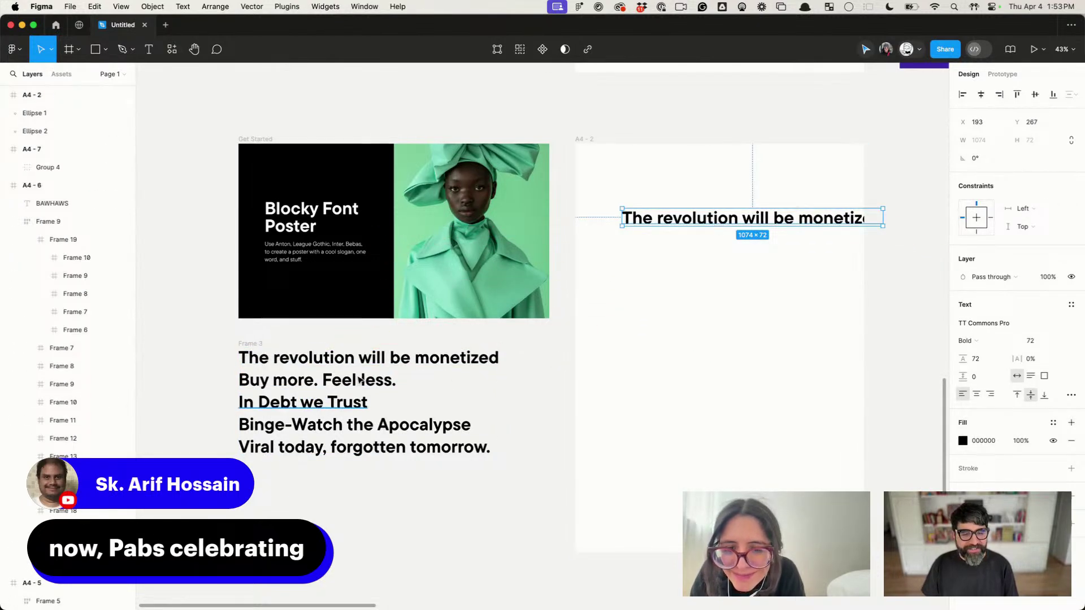
left_click(370, 362)
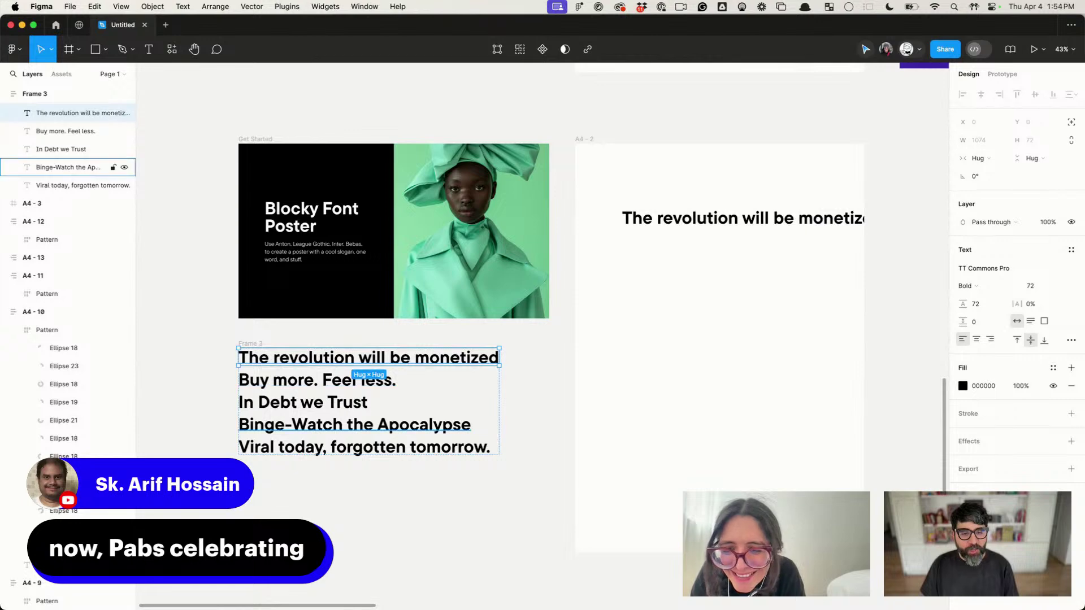
left_click(332, 521)
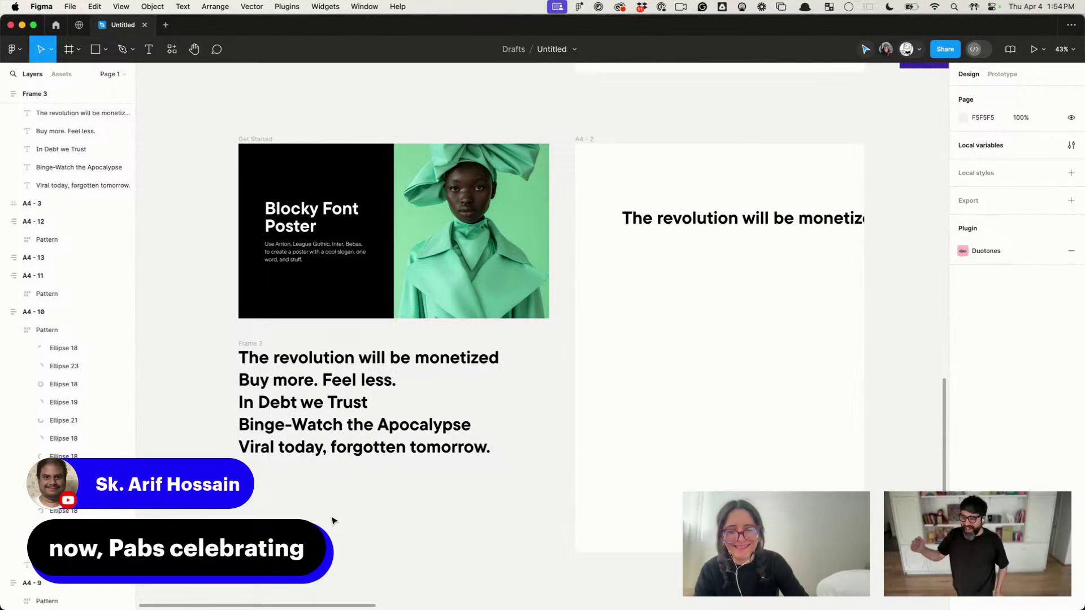
Step: Narrow the slogan's text box in A4 - 2 to about 838 wide and move it to about X 54, Y 101
left_click(790, 215)
scroll(789, 213, "down", 5)
scroll(844, 220, "up", 5)
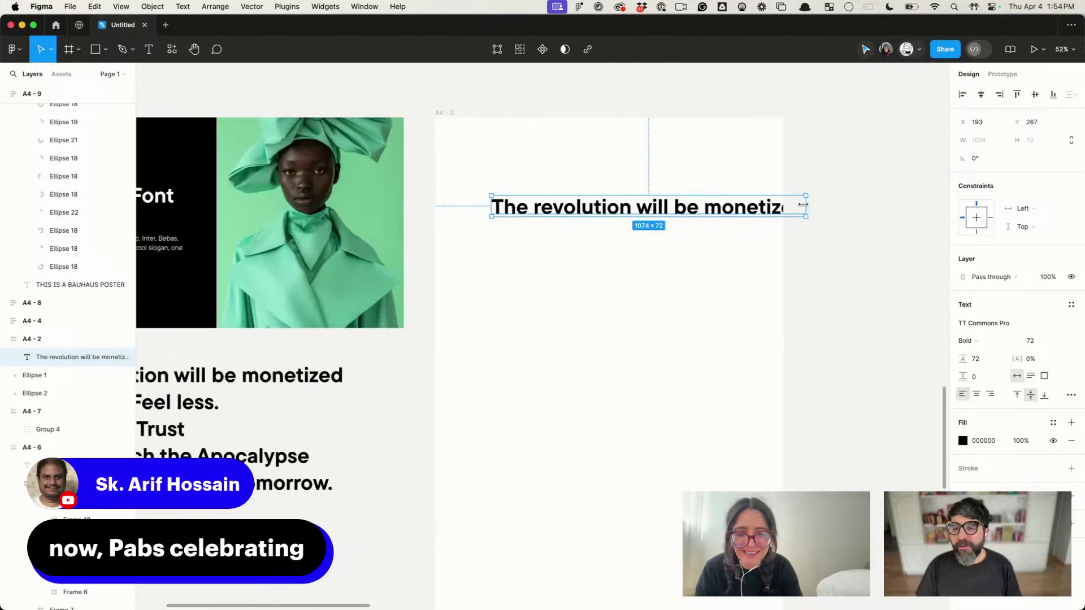
left_click_drag(807, 213, 736, 215)
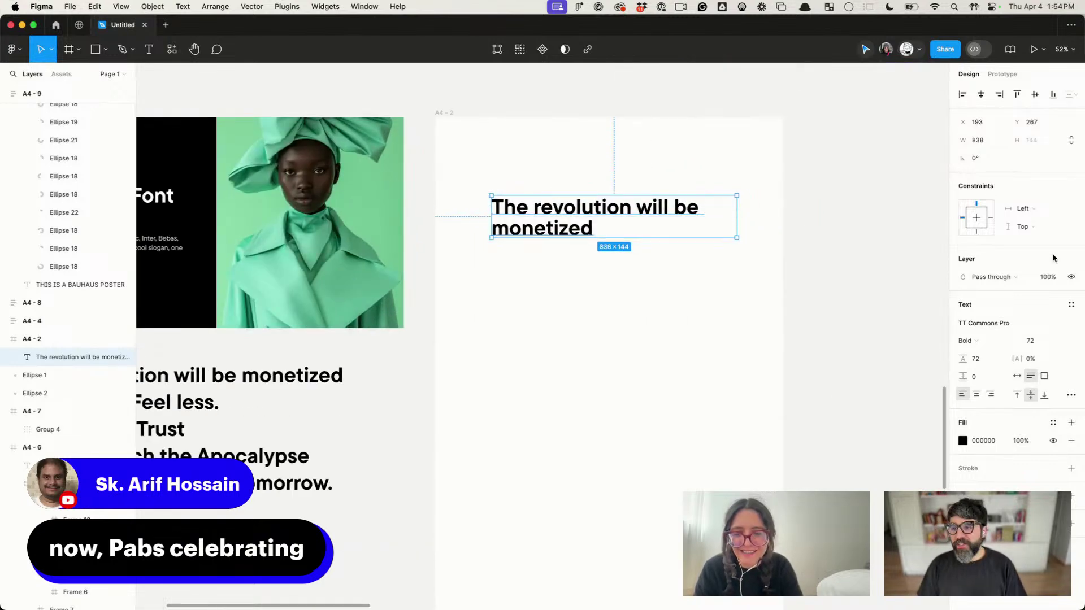
left_click_drag(563, 220, 522, 172)
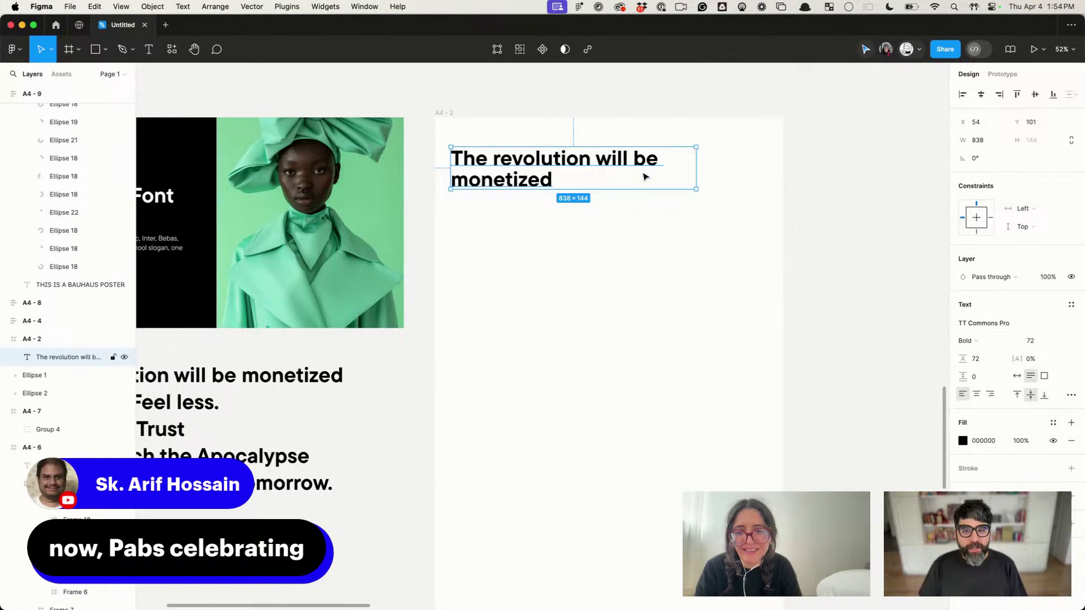
Step: Set the A4 - 2 slogan in the Anton font and change its case to all uppercase
left_click(1027, 329)
type("ANTON")
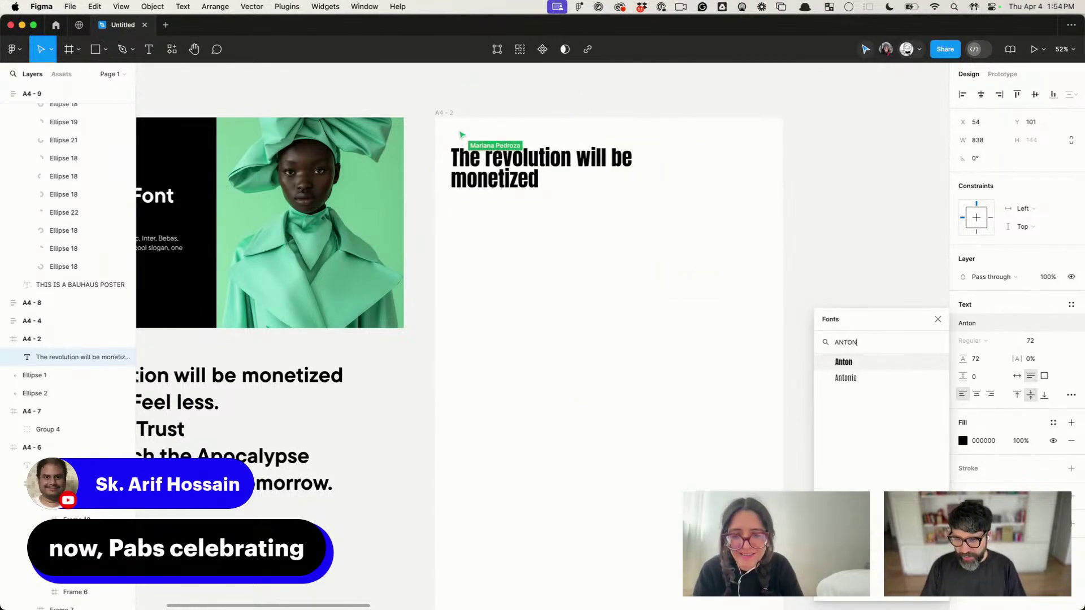
key("Return")
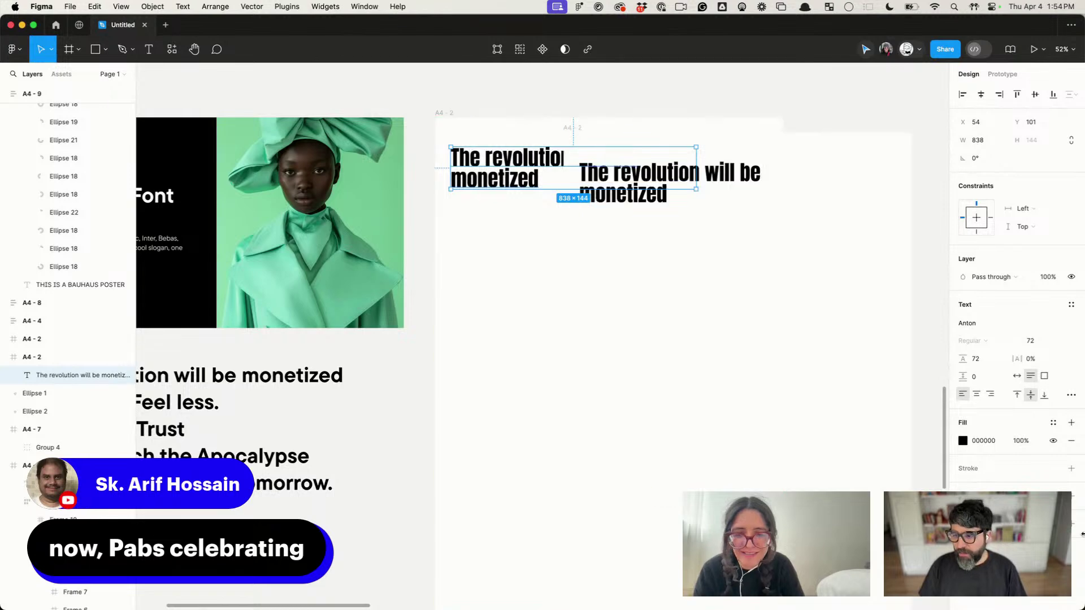
left_click(1070, 396)
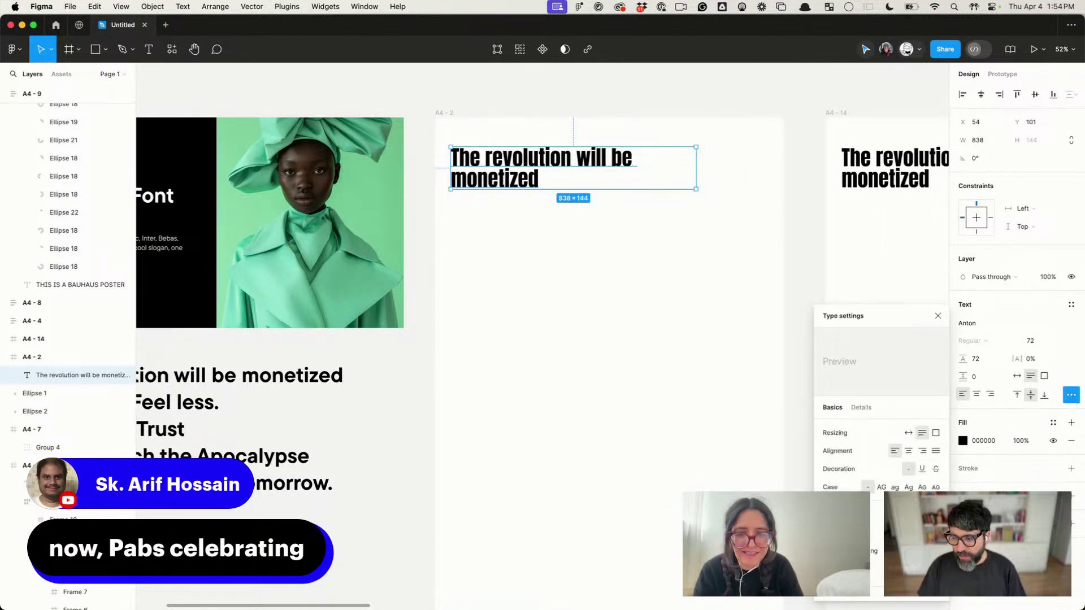
left_click(881, 487)
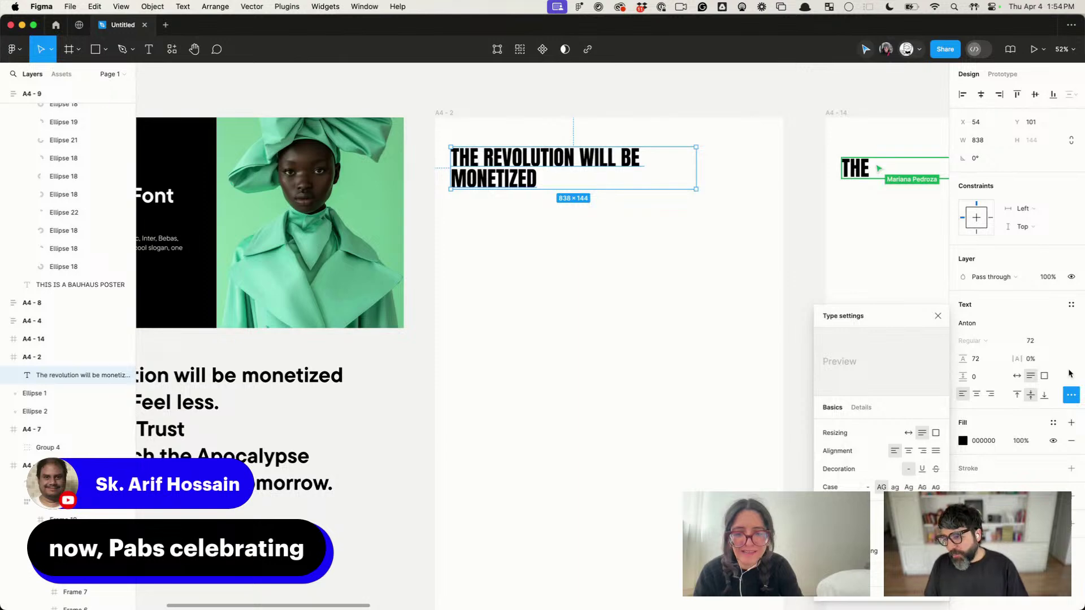
Step: Set the slogan's font size to 168 with Auto line height and move it down to about Y 61 in A4 - 2
left_click(1032, 340)
type("88")
key("Return")
key("shift+Up")
key("shift+Up")
key("shift+Up")
key("shift+Up")
key("shift+Up")
key("shift+Up")
key("shift+Up")
key("shift+Up")
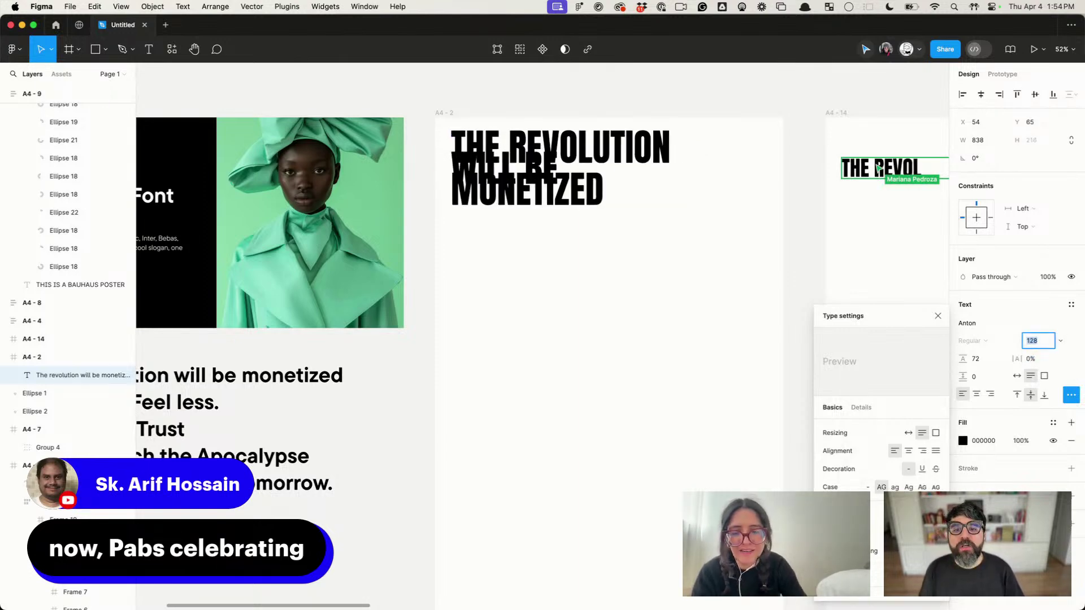
type("auto")
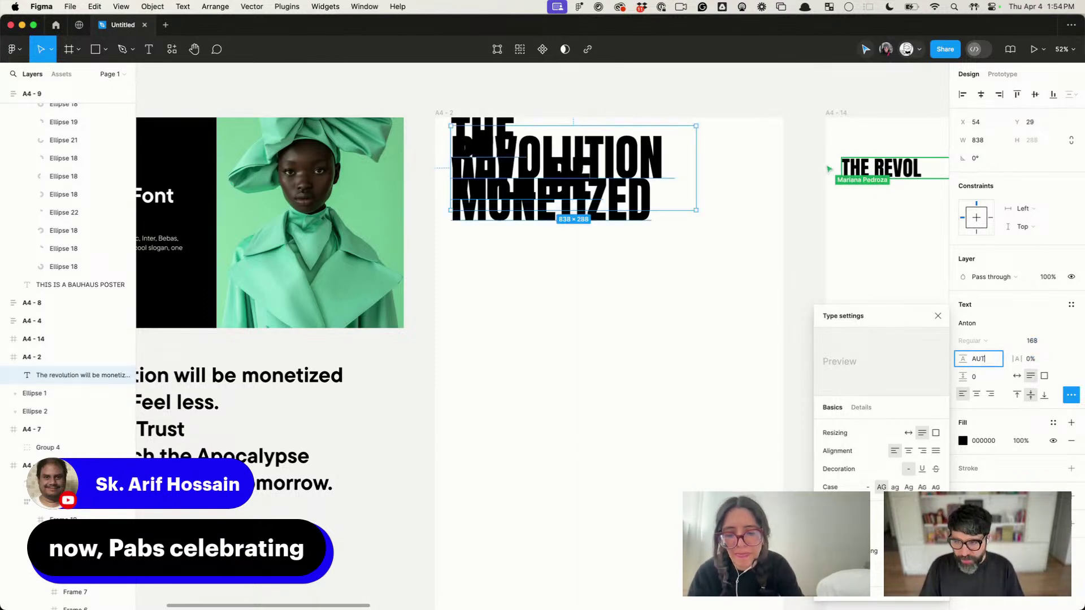
key("Return")
left_click_drag(590, 191, 567, 305)
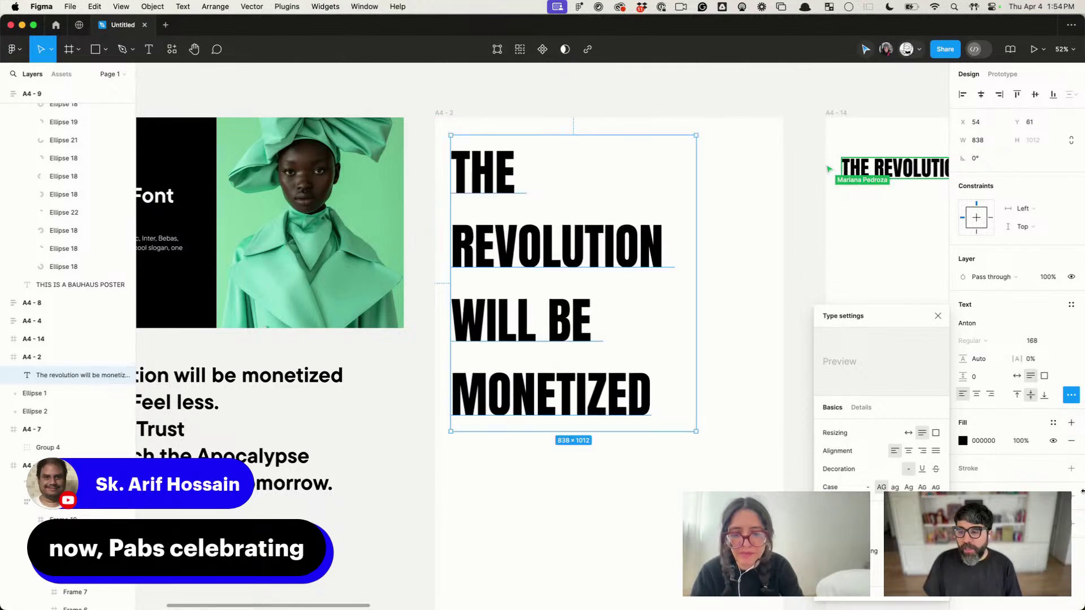
Step: Increase the slogan's font size to 208 and widen its text box to about 1080, repositioned inside the A4 - 2 frame
left_click(1034, 342)
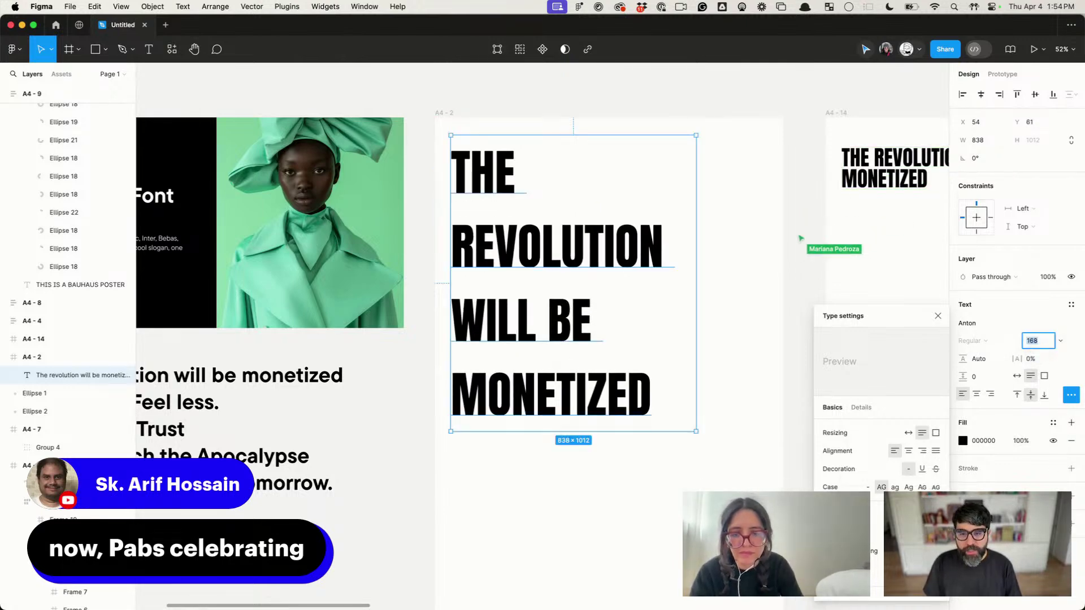
key("shift+Up")
key("shift+Up")
key("shift+Up")
key("shift+Up")
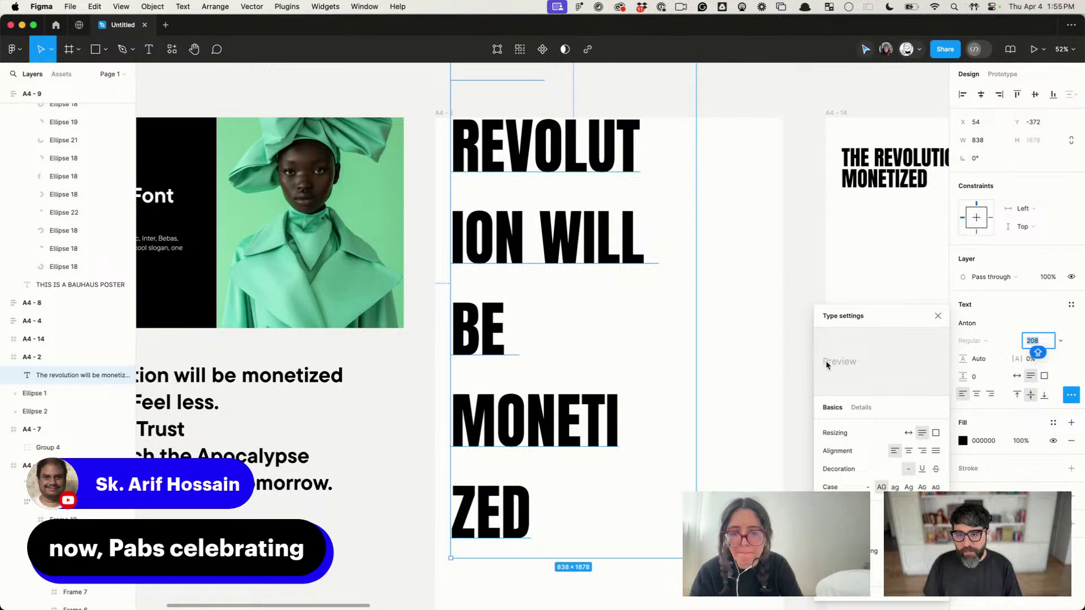
left_click_drag(697, 261, 766, 263)
left_click_drag(653, 164, 677, 336)
Step: Tighten the slogan's line height to 209 so its lines stack as a compact block
left_click(991, 364)
key("shift+Down")
key("shift+Down")
key("shift+Down")
key("shift+Down")
key("shift+Down")
key("shift+Down")
key("shift+Down")
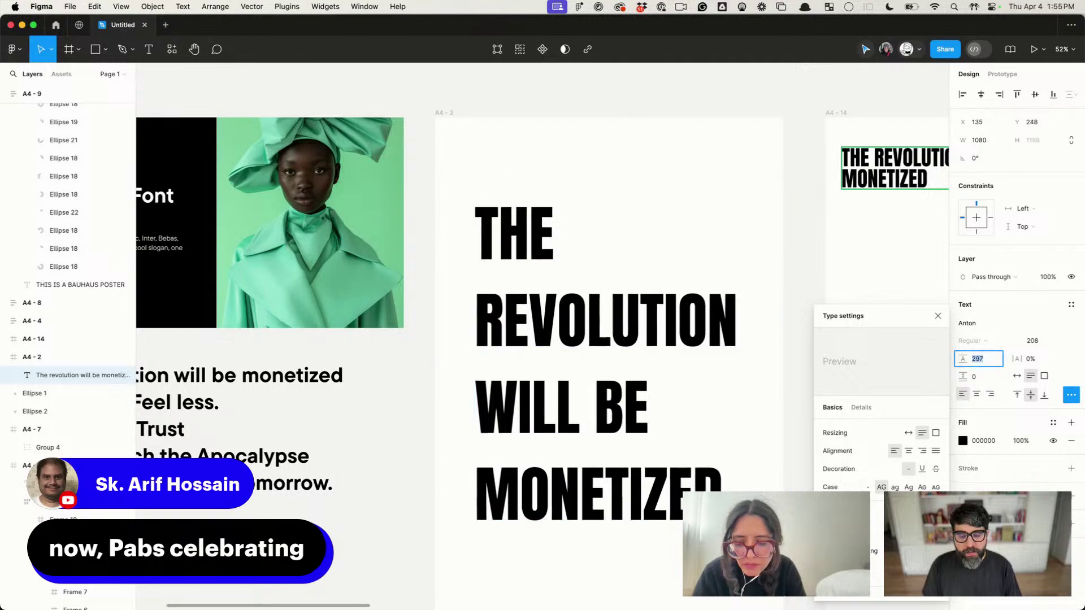
key("shift+Down")
key("shift+Down")
key("shift+Down")
key("Down")
key("Down")
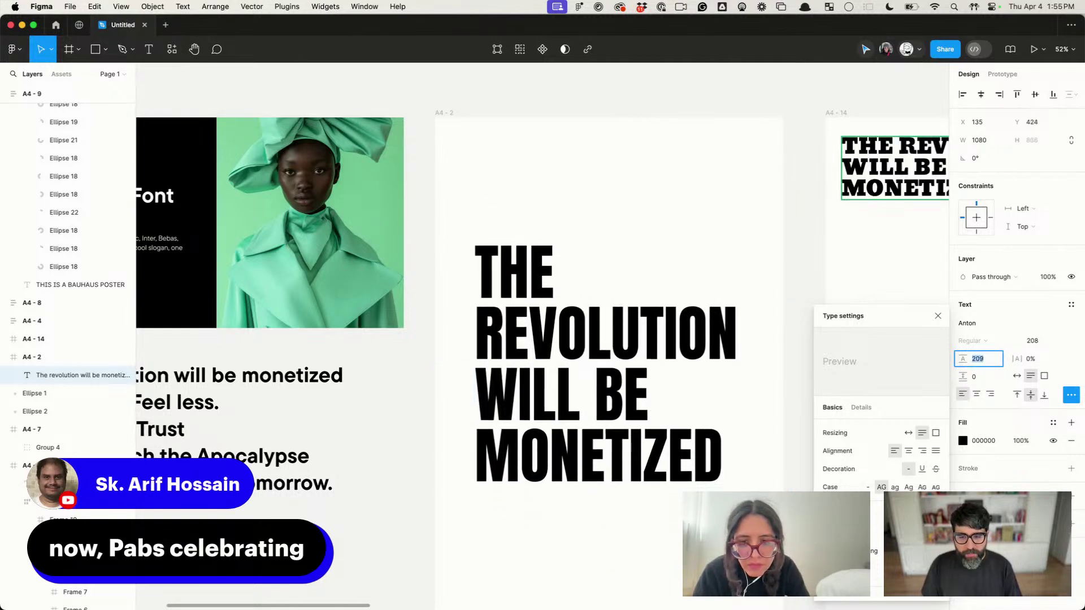
Step: Split the word MONETIZED in the slogan into MONE and TIZED on separate lines
scroll(740, 368, "down", 3)
scroll(741, 368, "left", 1)
key("Caps_Lock")
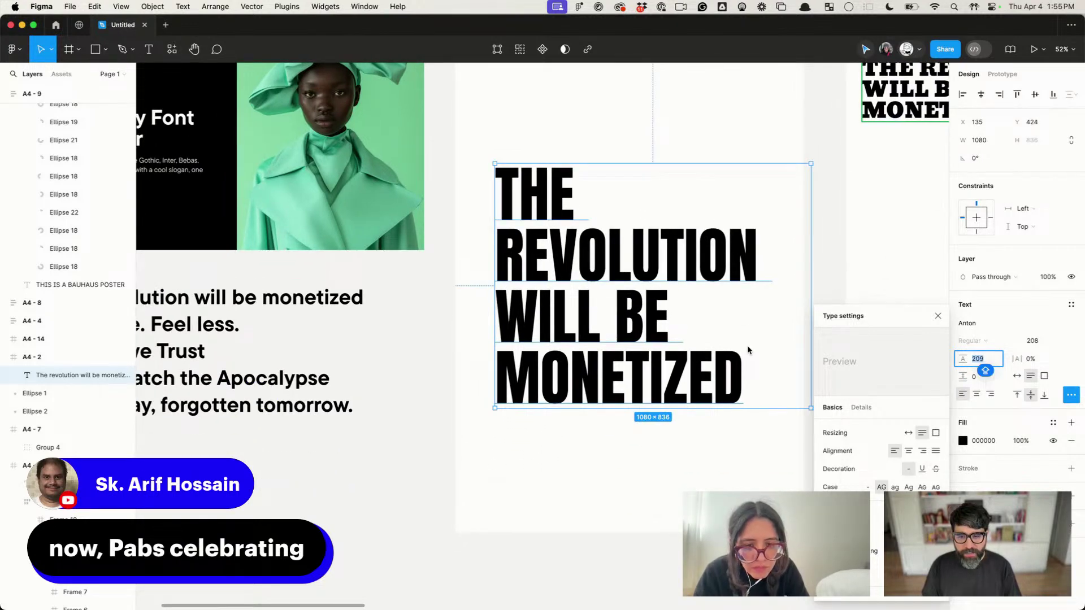
double_click(623, 370)
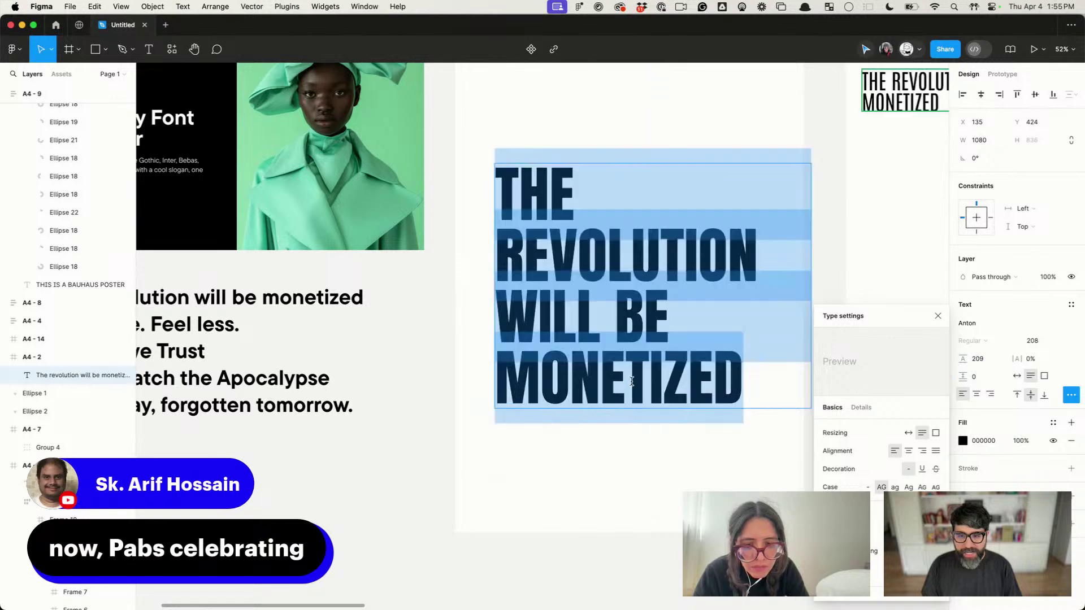
left_click(623, 370)
scroll(623, 370, "down", 5)
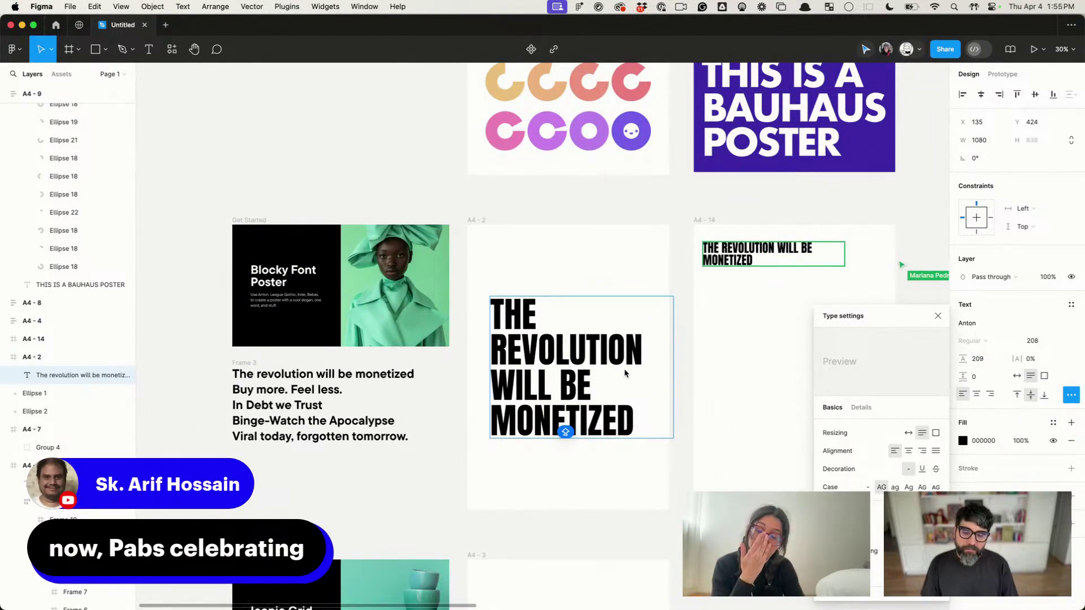
key("Return")
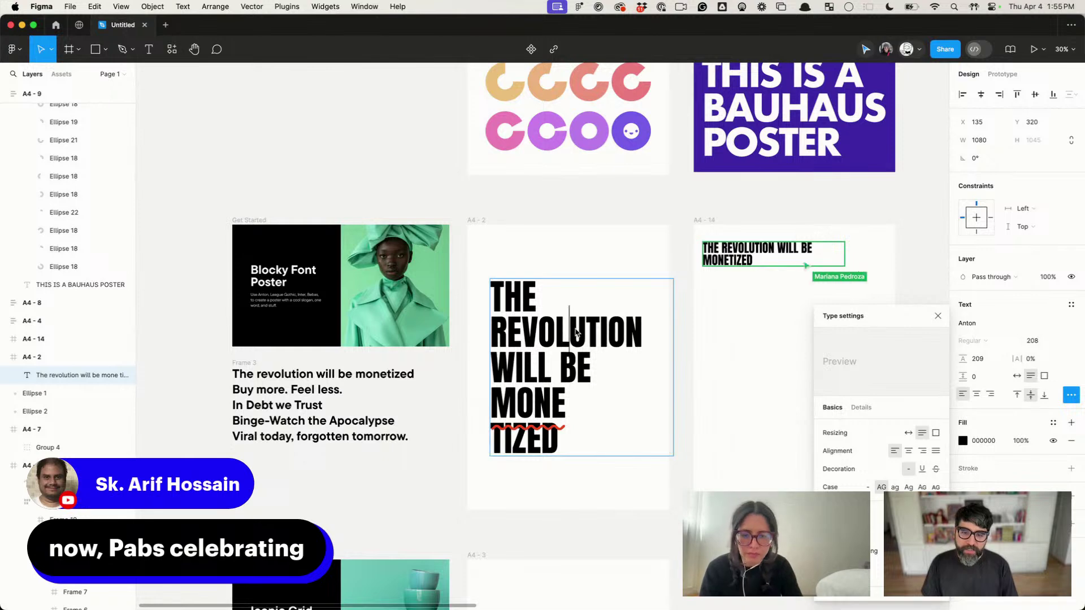
Step: Split REVOLUTION in the slogan into REVO and LUTION, and start WILL BE on its own line
left_click(555, 335)
key("Return")
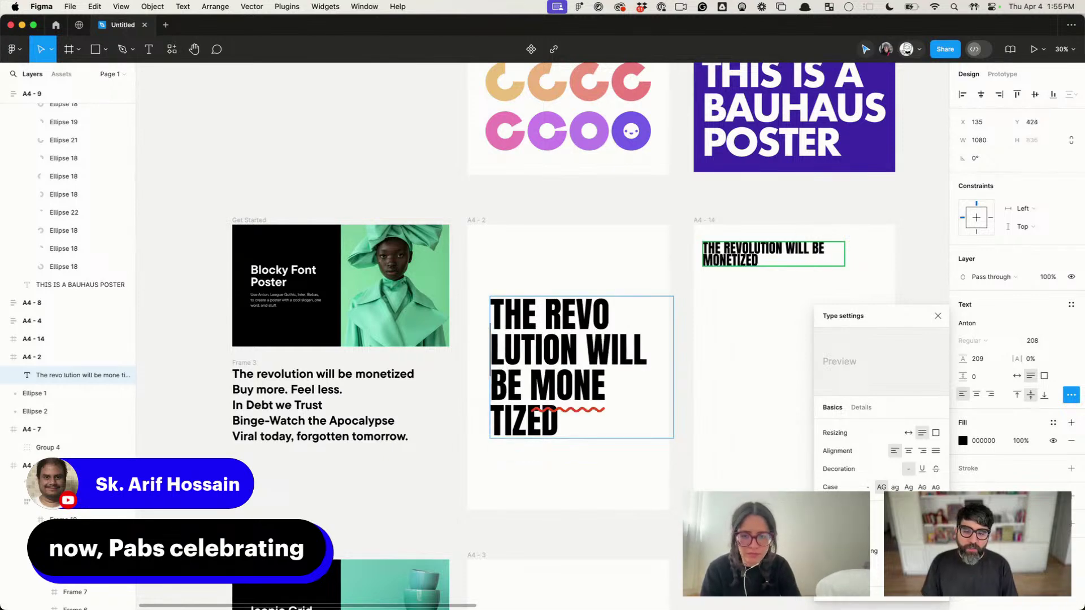
left_click(586, 352)
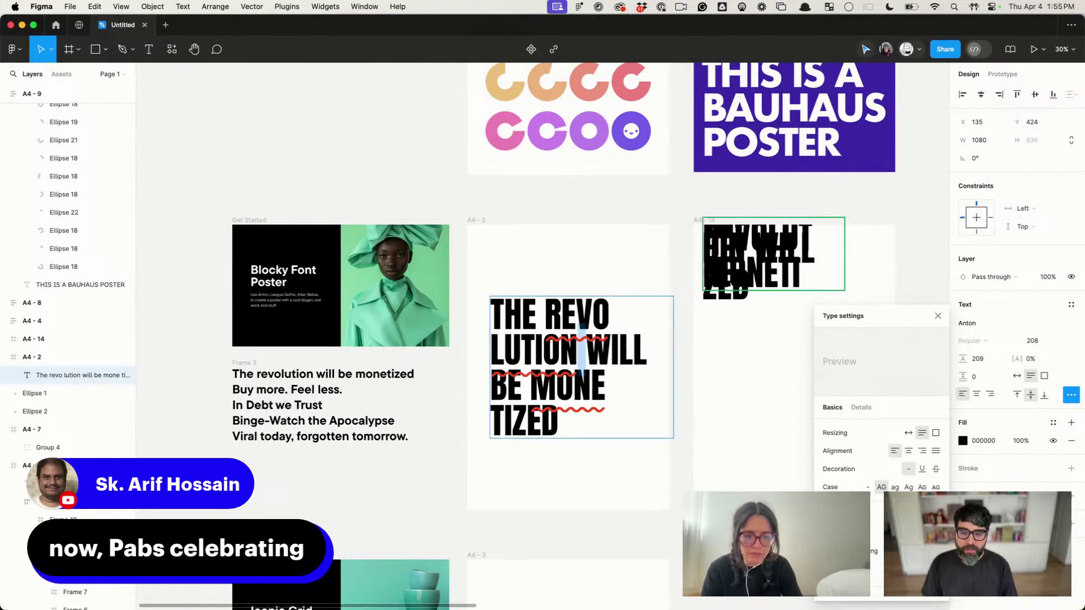
key("Return")
key("Escape")
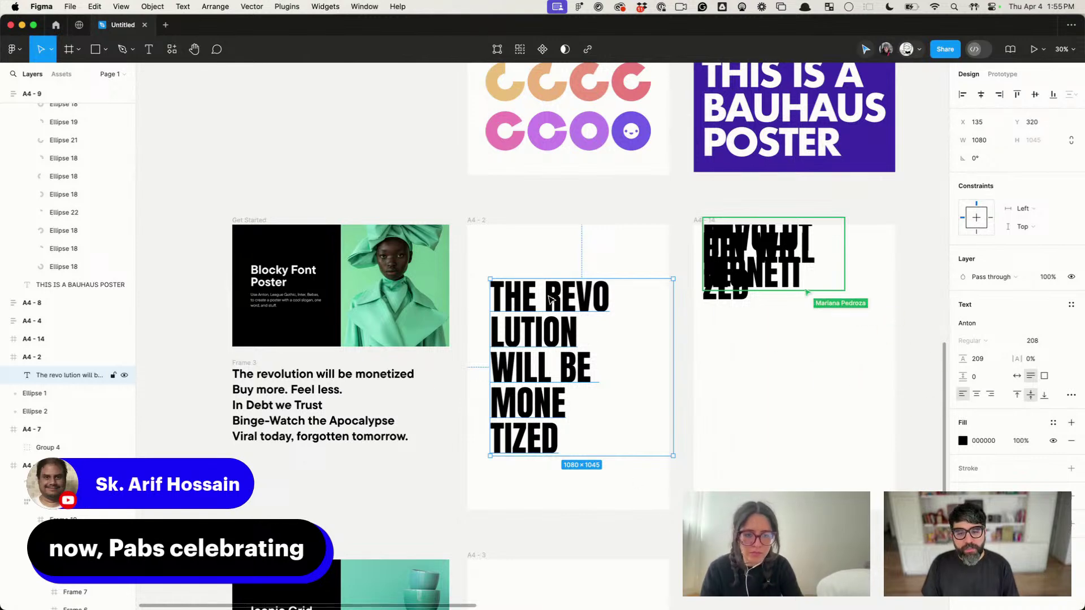
Step: Insert a line break after THE so that REVO sits on its own line in the slogan
double_click(593, 343)
left_click_drag(610, 299, 629, 262)
left_click(545, 297)
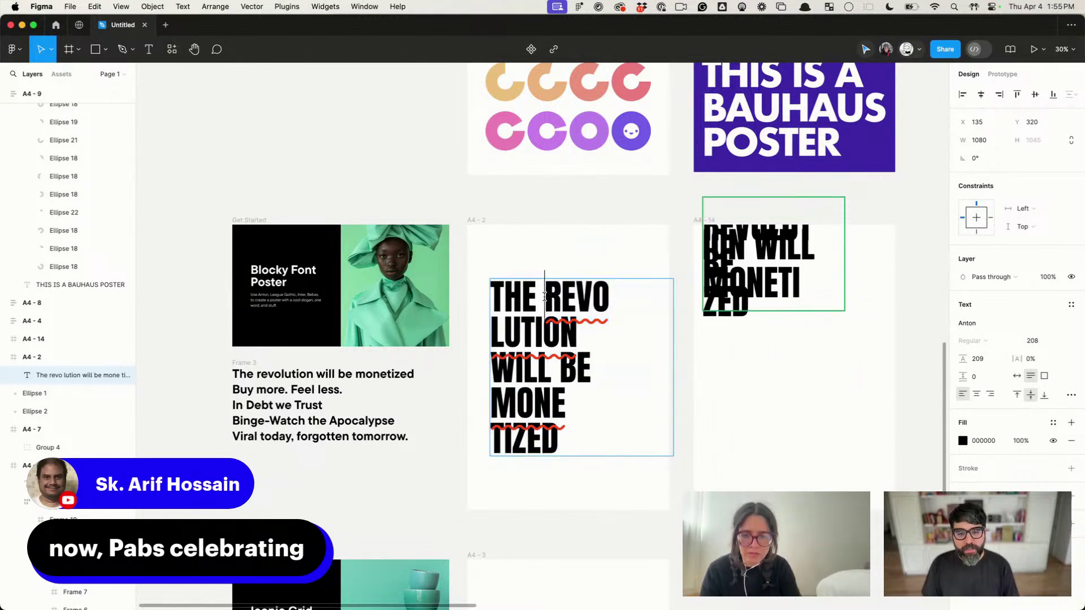
key("Return")
key("Escape")
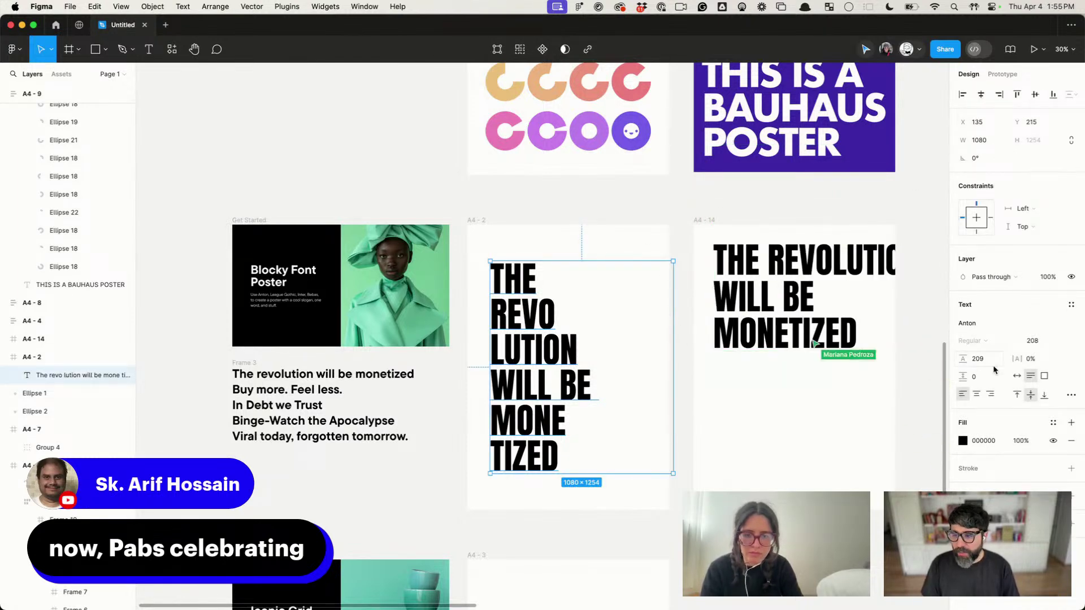
Step: Switch the slogan text on A4 - 2 to auto width and break the line after WILL BE so MONE starts its own line
left_click(1017, 376)
double_click(613, 400)
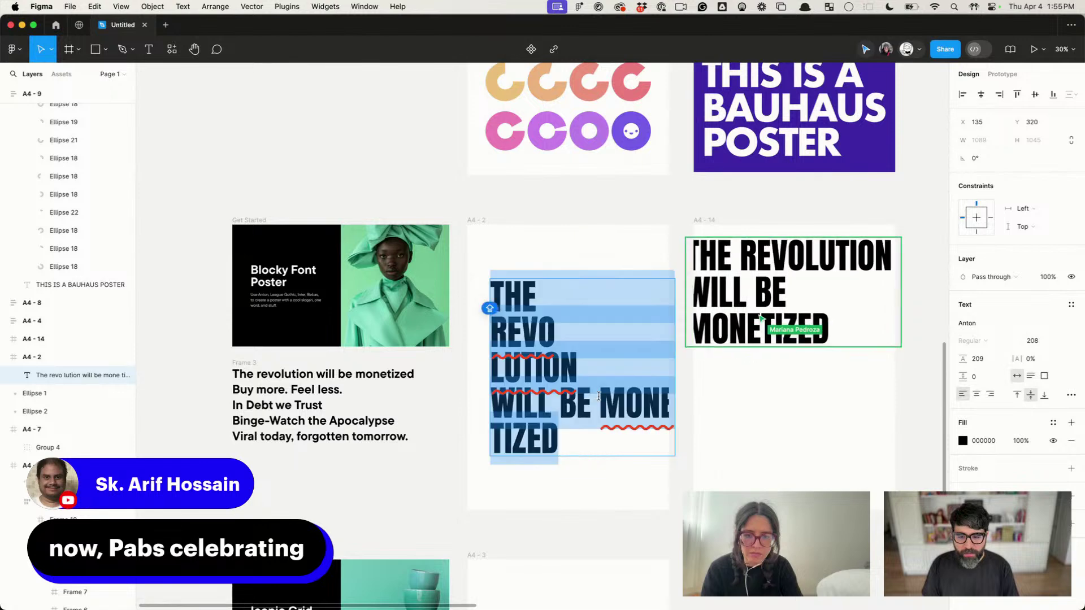
left_click(613, 400)
key("Return")
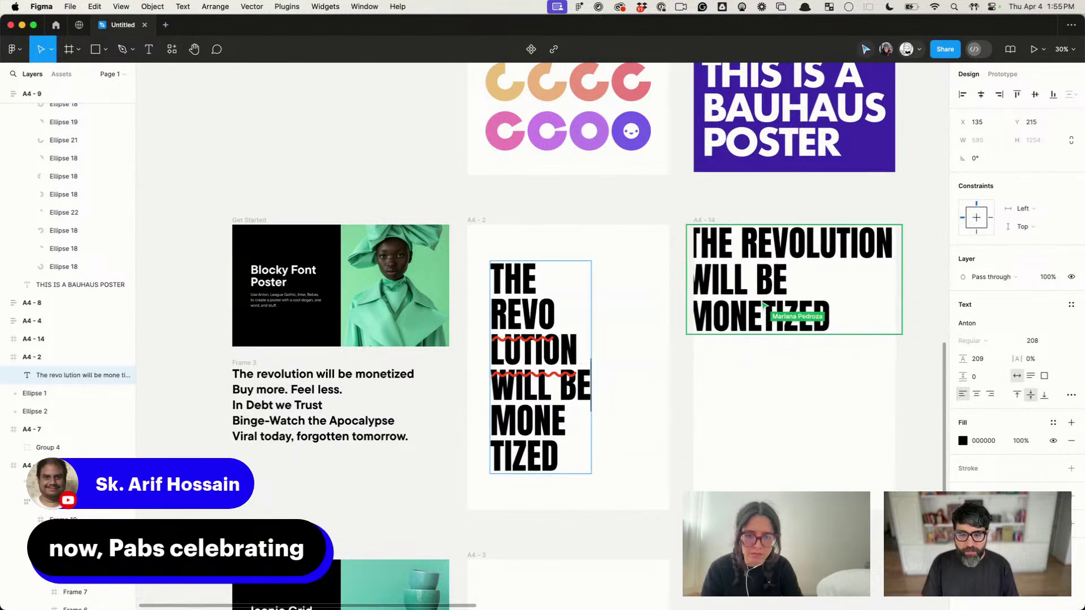
key("Escape")
Step: Move the slogan near the upper-left corner of A4 - 2 and scale it proportionally to about 750 × 1581
left_click_drag(557, 387, 547, 354)
key("k")
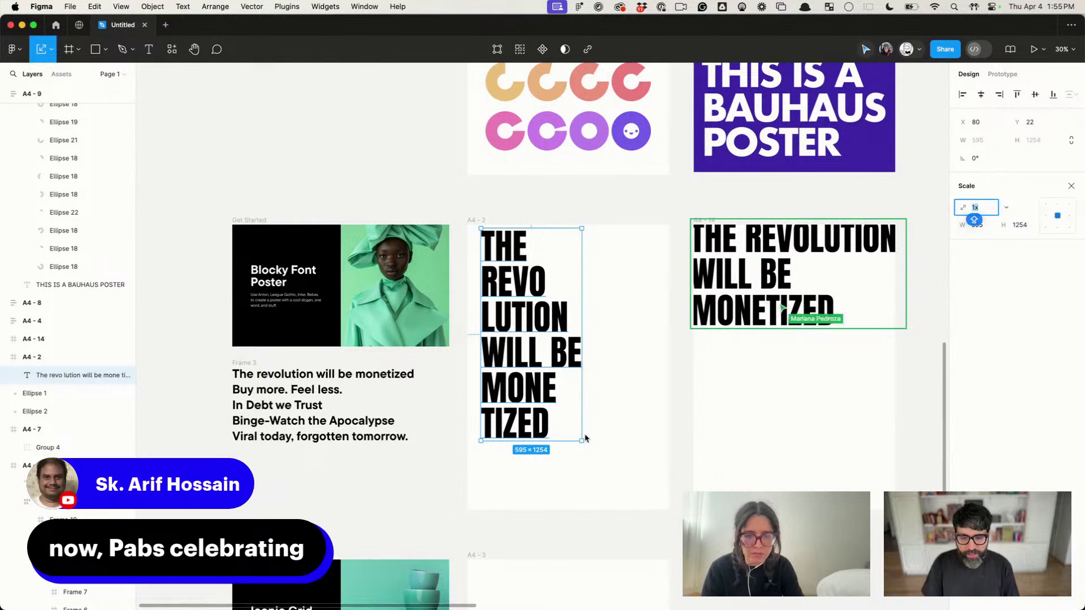
left_click_drag(582, 440, 607, 465)
scroll(608, 465, "up", 3)
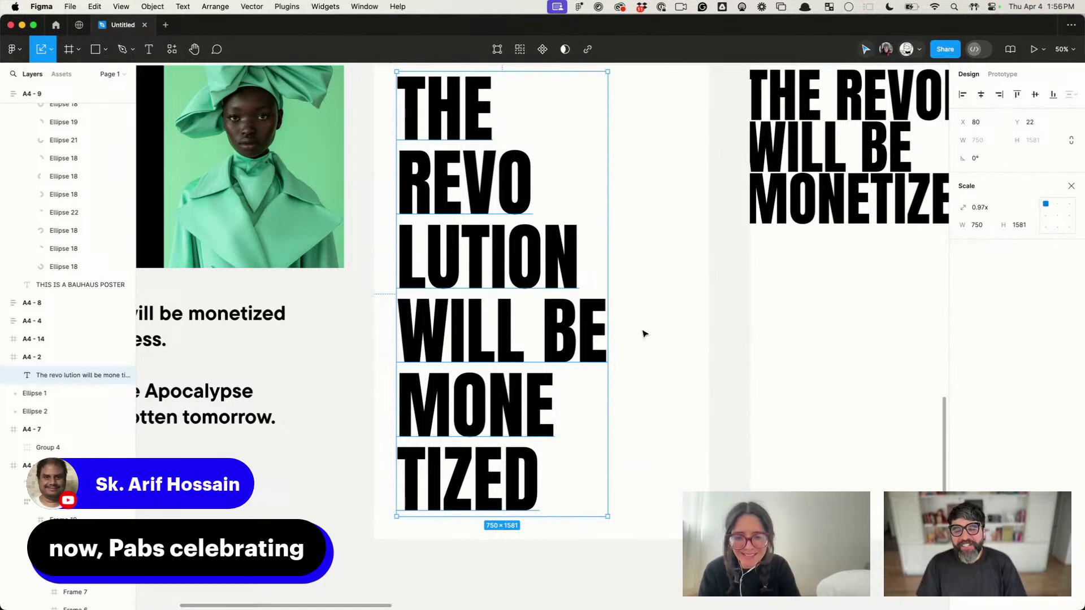
Step: Place a backup copy of the slogan text outside the posters, to the left of the Blocky Font Poster Get Started frame
scroll(644, 333, "up", 2)
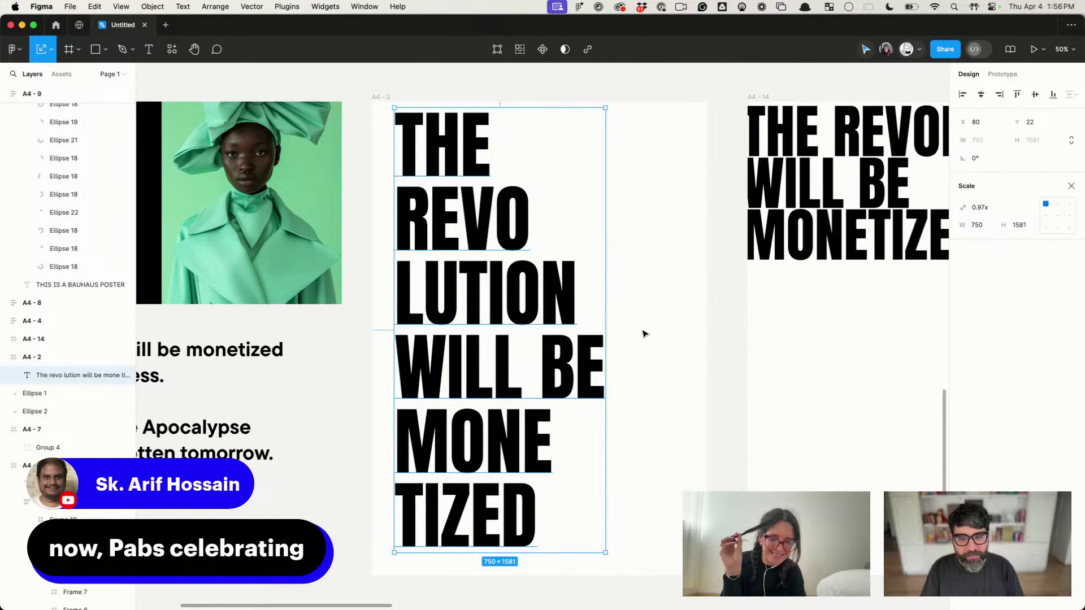
scroll(602, 286, "down", 5)
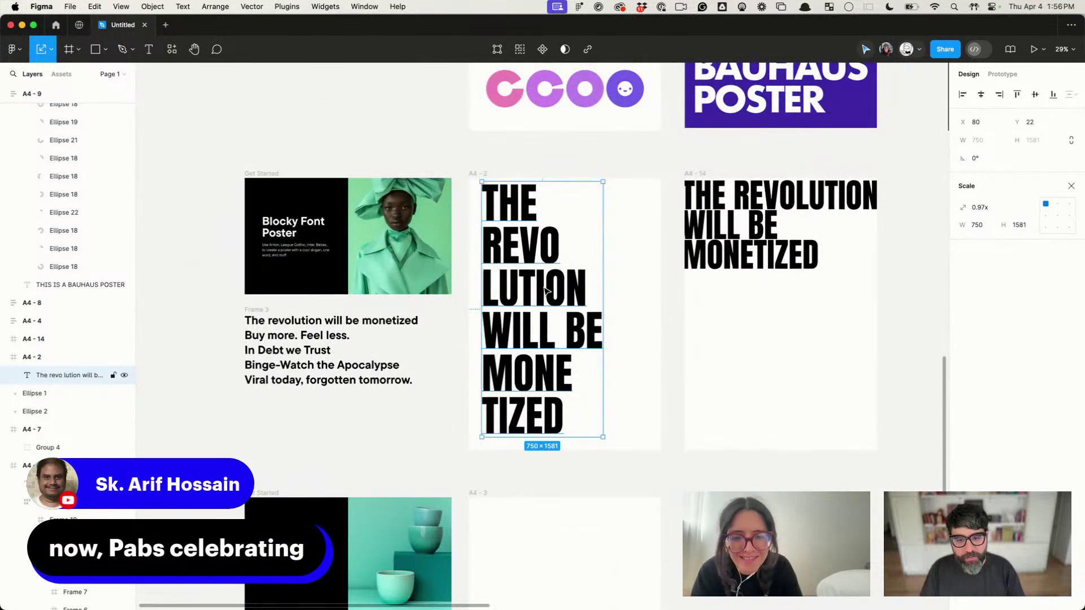
left_click_drag(552, 290, 185, 289)
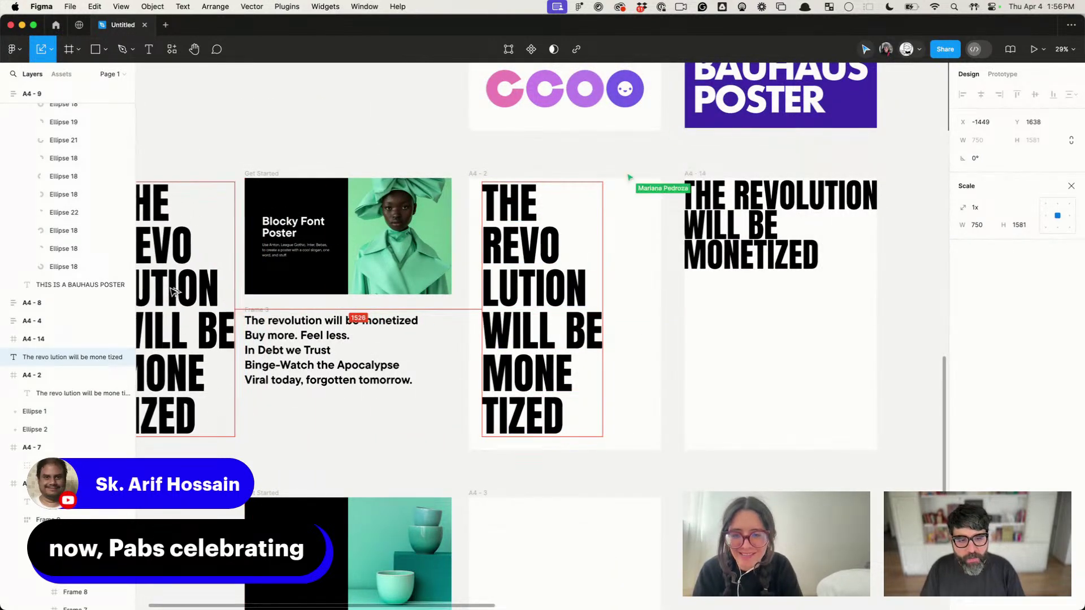
Step: Set the font size of the slogan on A4 - 2 to 262 and its line height to 261
left_click(552, 249)
scroll(552, 249, "up", 3)
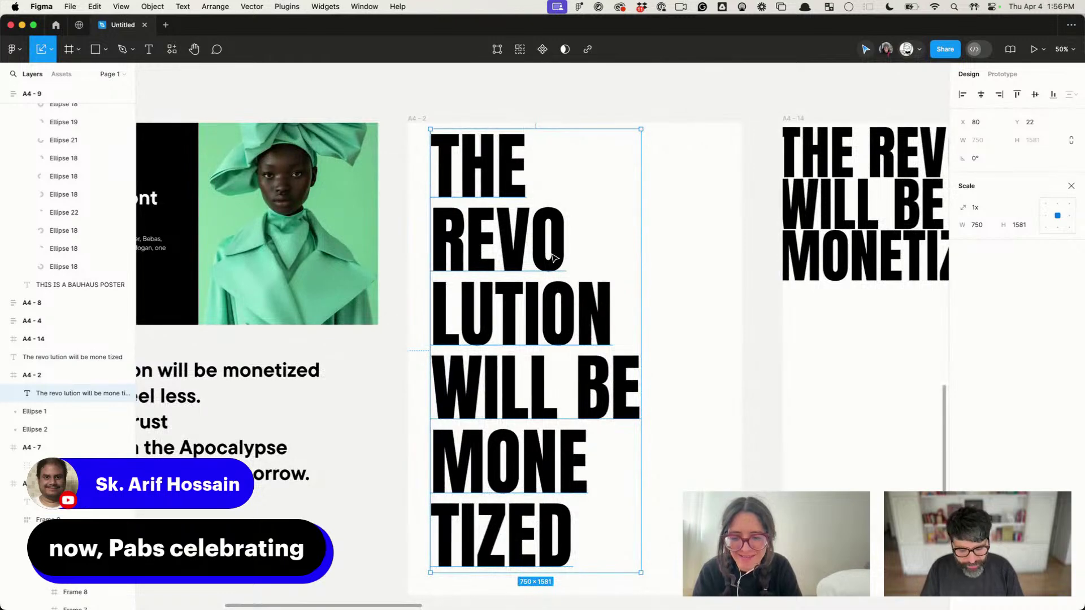
key("v")
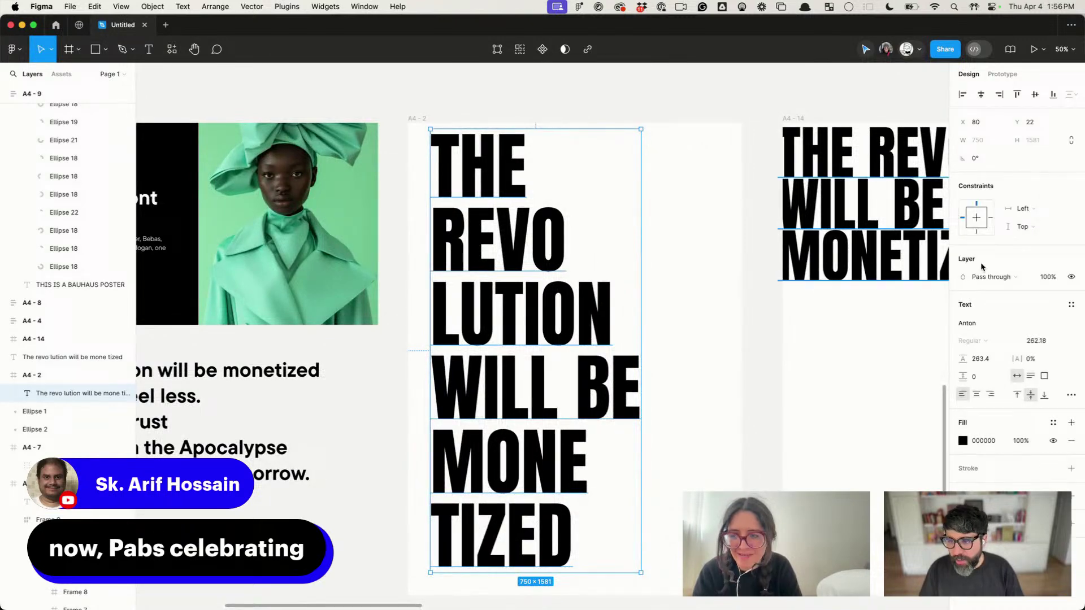
left_click(988, 364)
type("263")
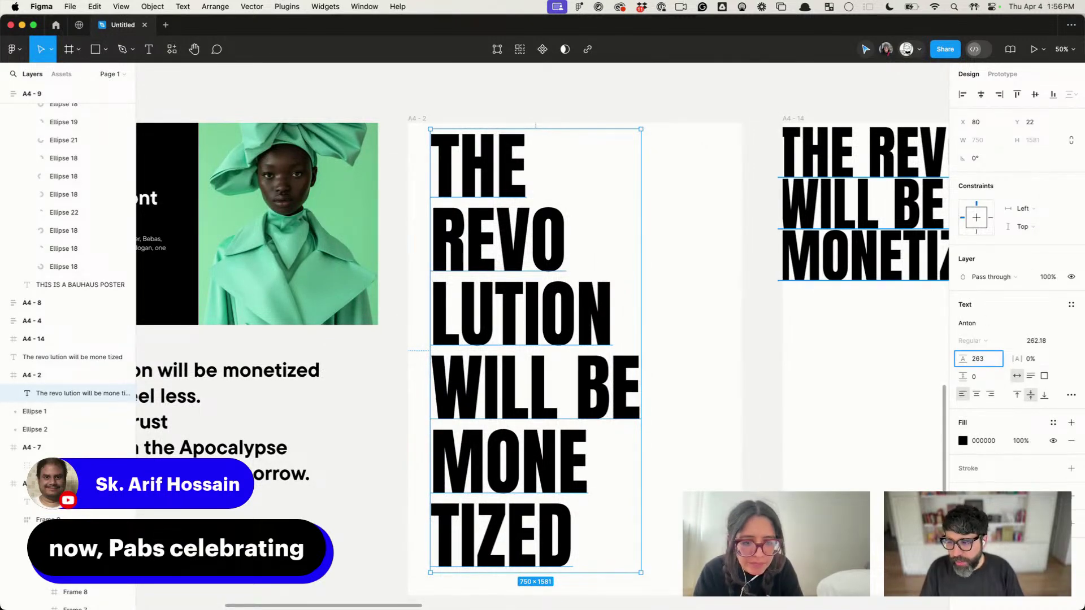
key("Return")
left_click(1043, 346)
key("Right")
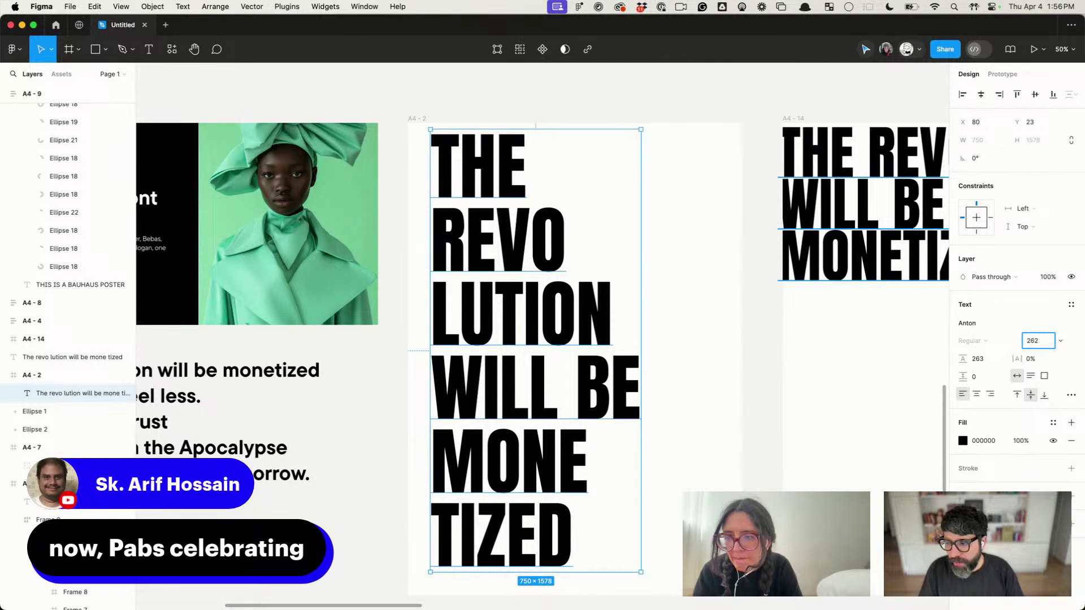
key("Return")
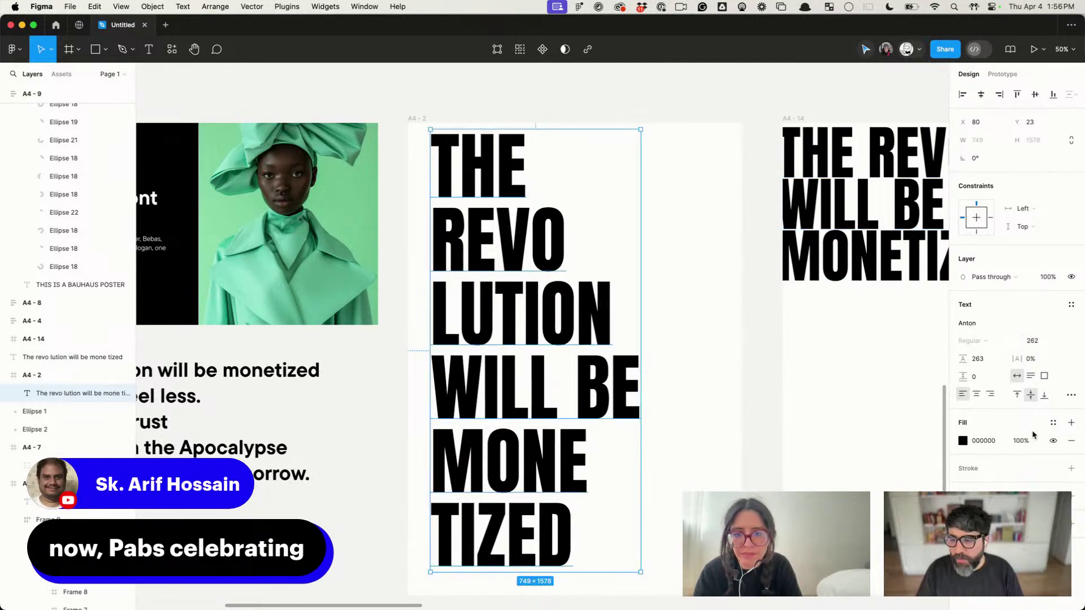
left_click(985, 358)
key("Down")
key("Down")
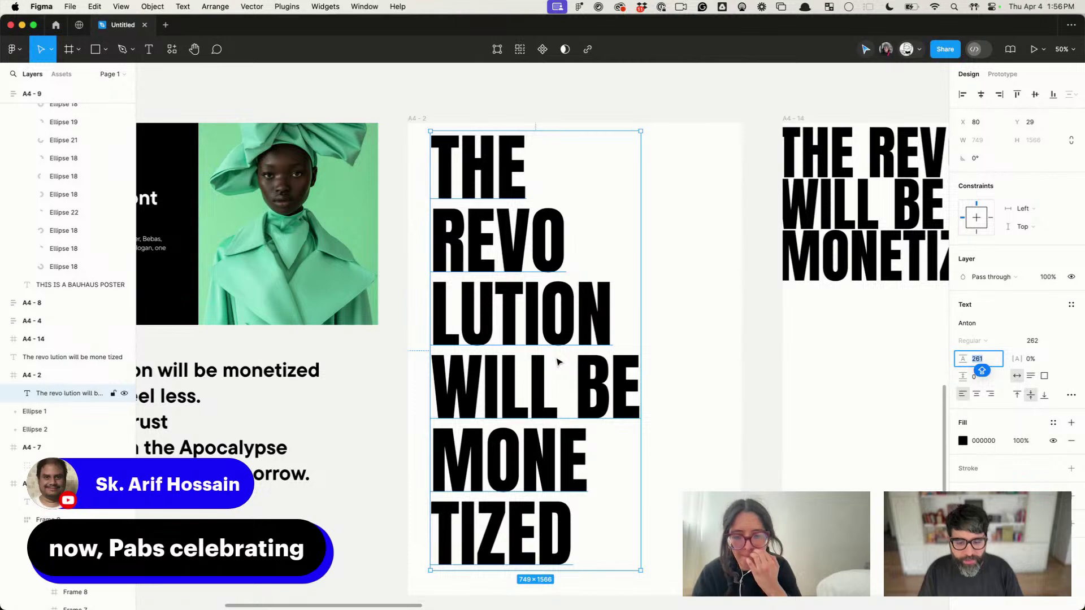
Step: Close the Untitled poster file and reopen it from the recent files
key("super+w")
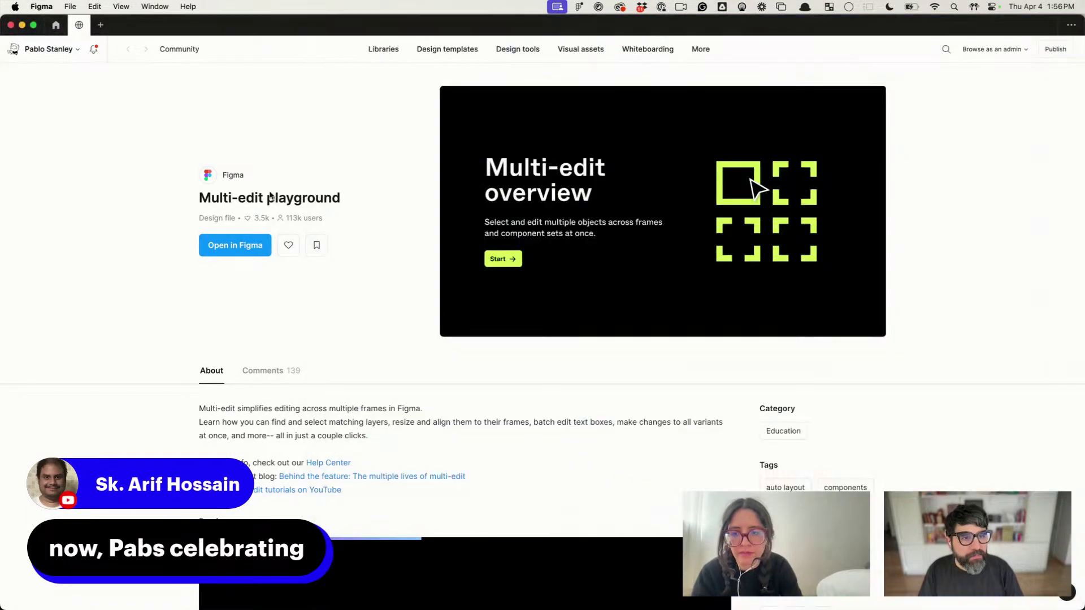
left_click(55, 25)
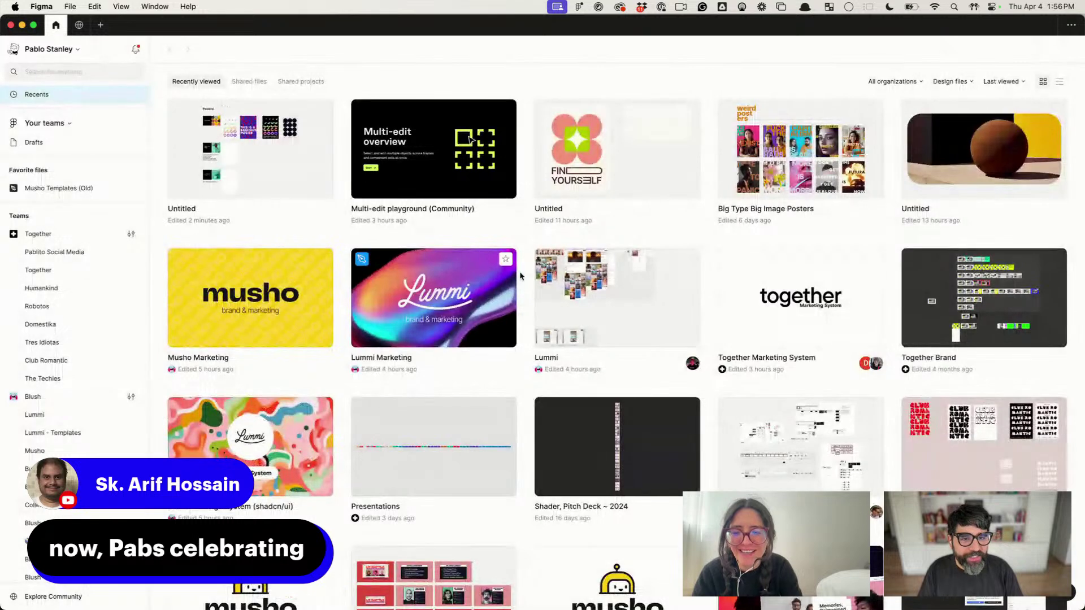
left_click(68, 234)
left_click(66, 96)
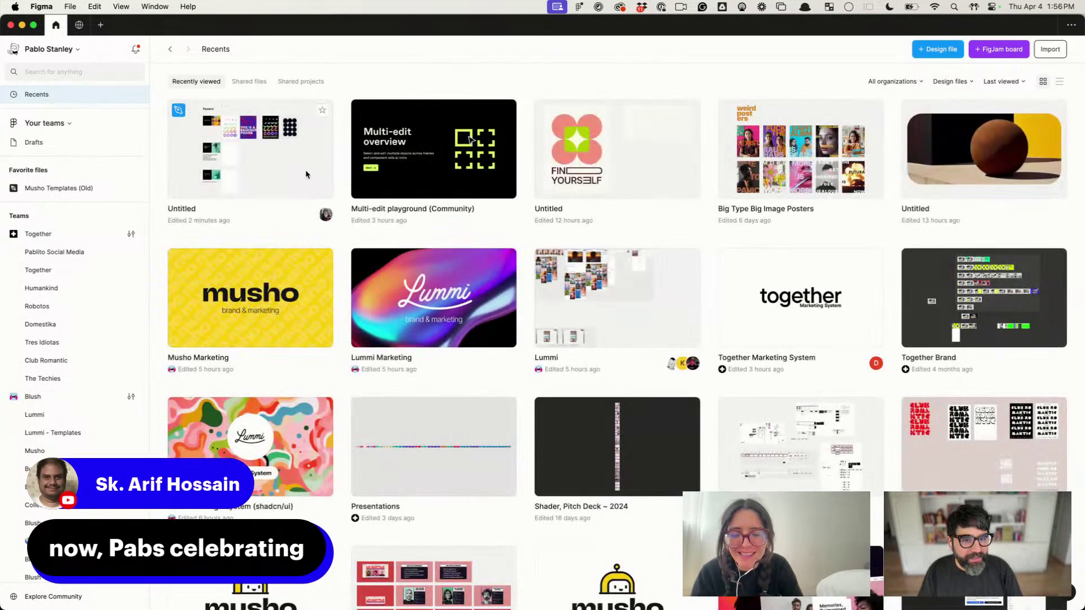
double_click(299, 169)
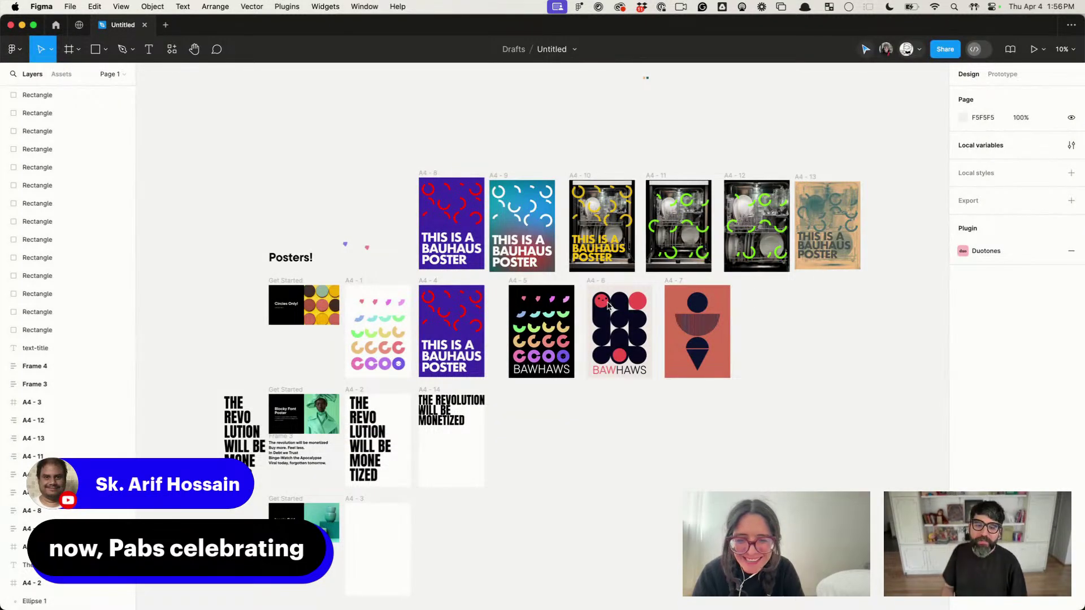
Step: Center the slogan vertically in A4 - 2 and flatten the text into a vector shape
scroll(528, 409, "up", 5)
scroll(338, 347, "down", 2)
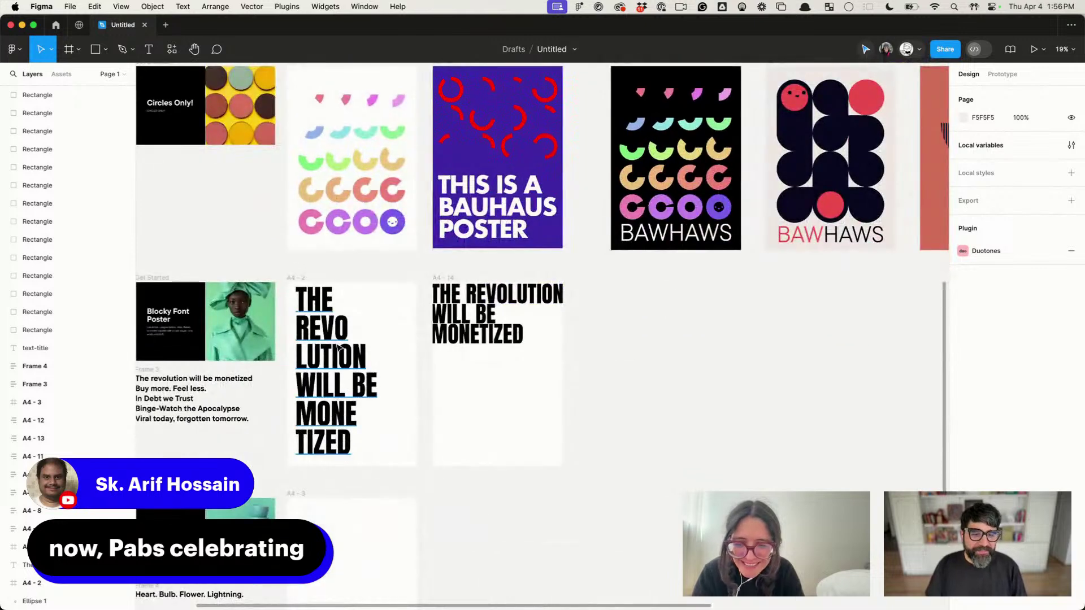
scroll(338, 347, "up", 5)
left_click(393, 239)
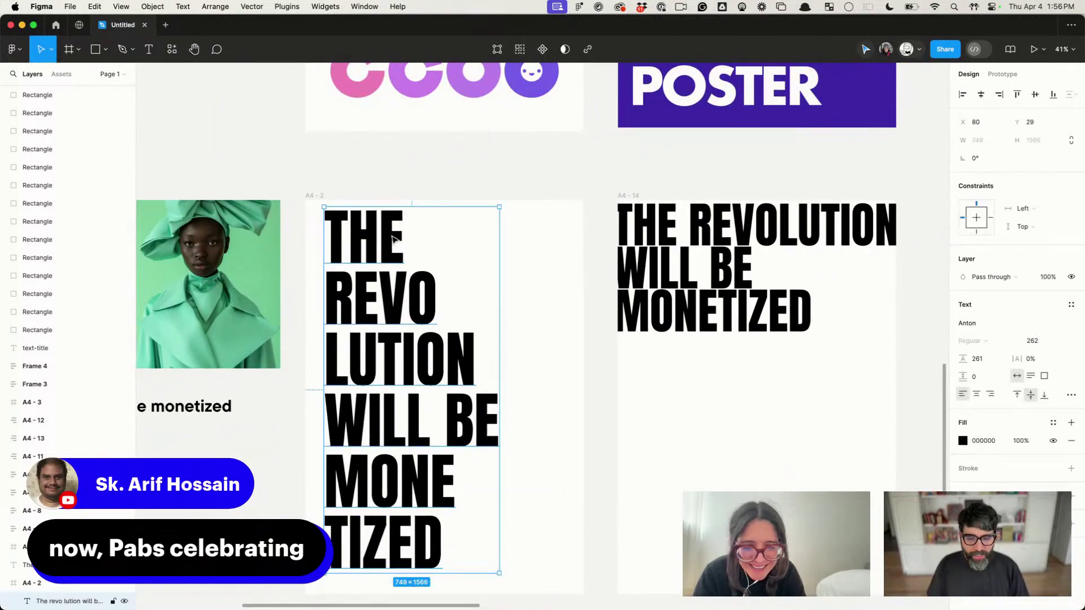
scroll(394, 238, "down", 1)
left_click(1034, 96)
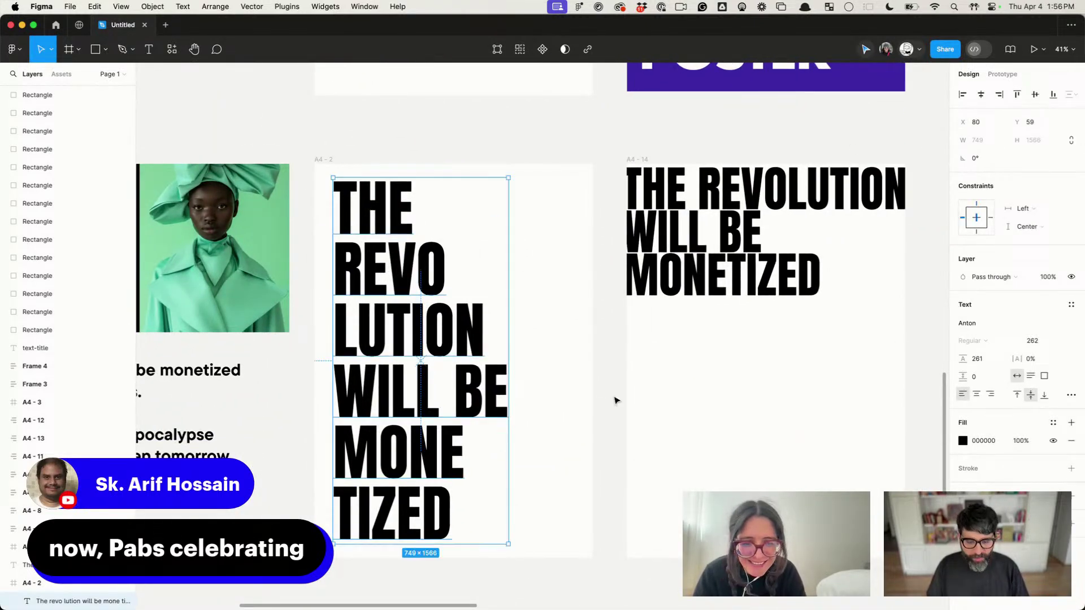
key("super+e")
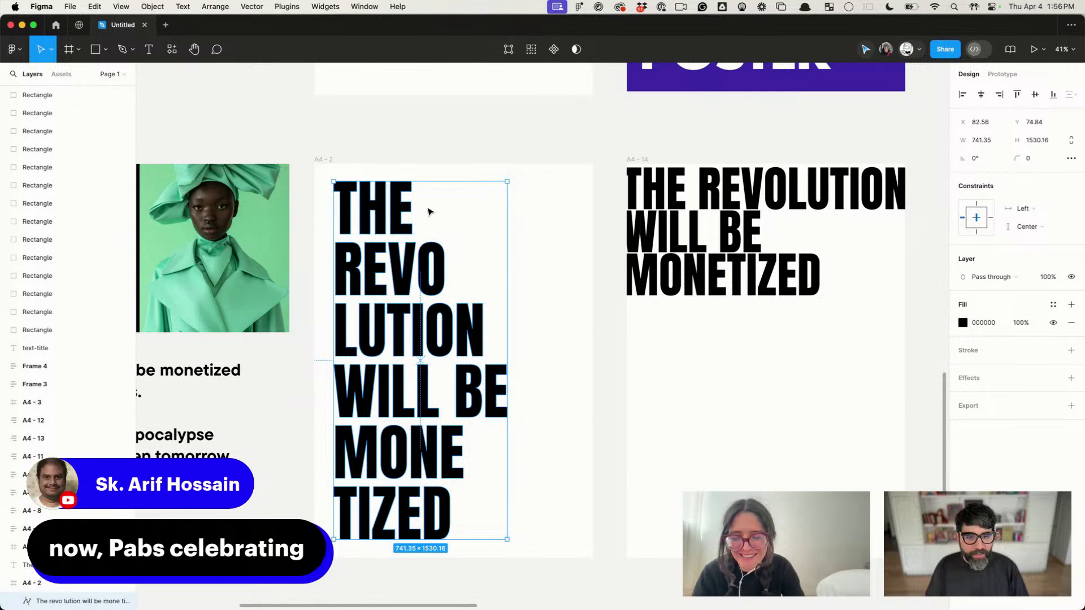
Step: Edit the slogan's vector points to stretch the E of THE rightward into a long block, widening the vector to about 964
scroll(428, 212, "up", 10)
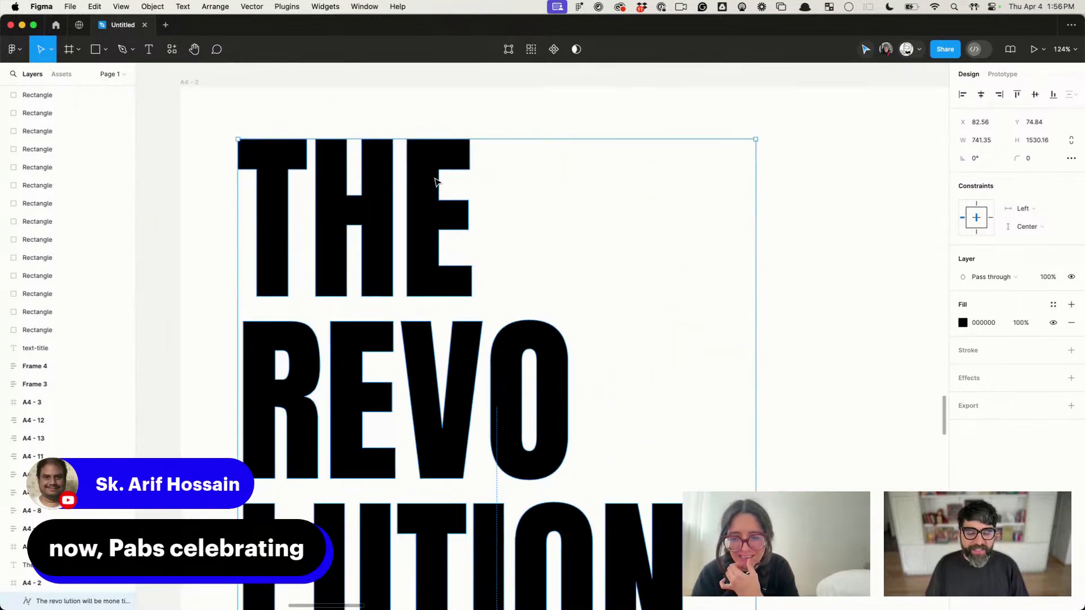
scroll(436, 181, "down", 5)
left_click(436, 180)
double_click(435, 179)
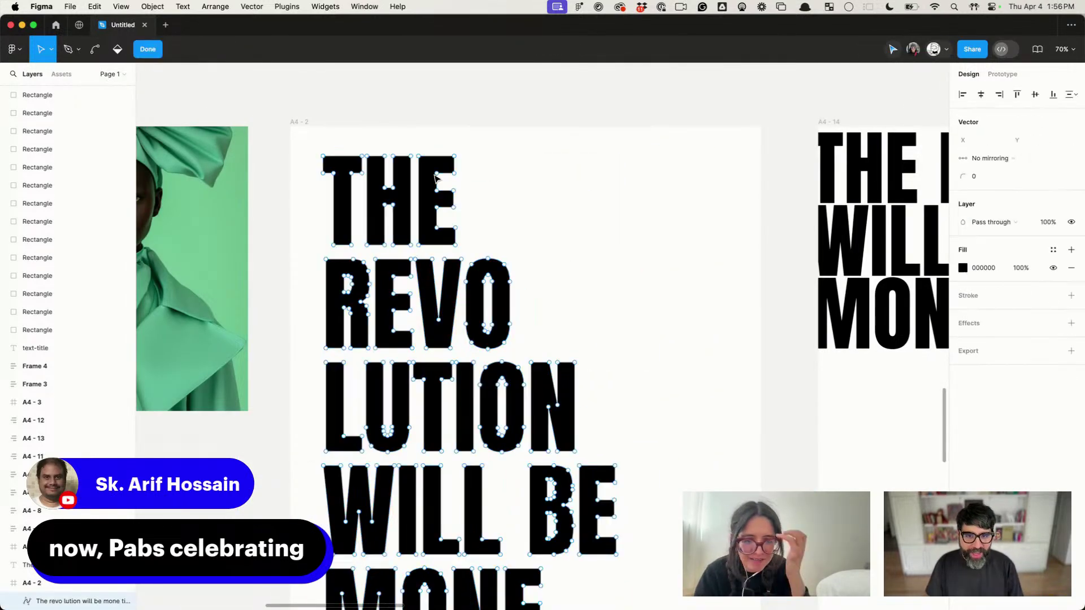
left_click_drag(490, 148, 693, 237)
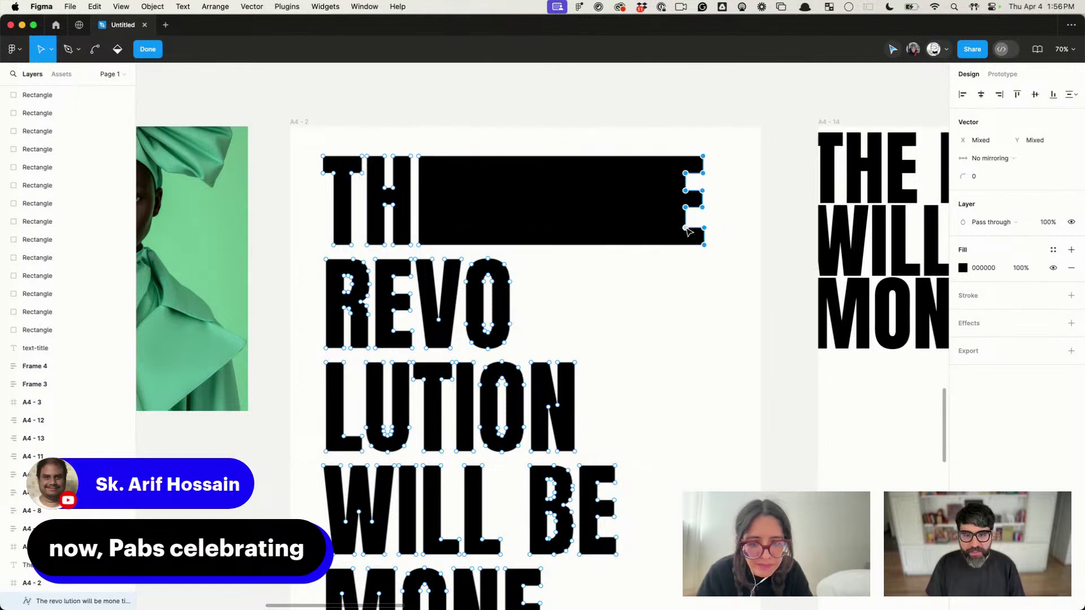
left_click(579, 283)
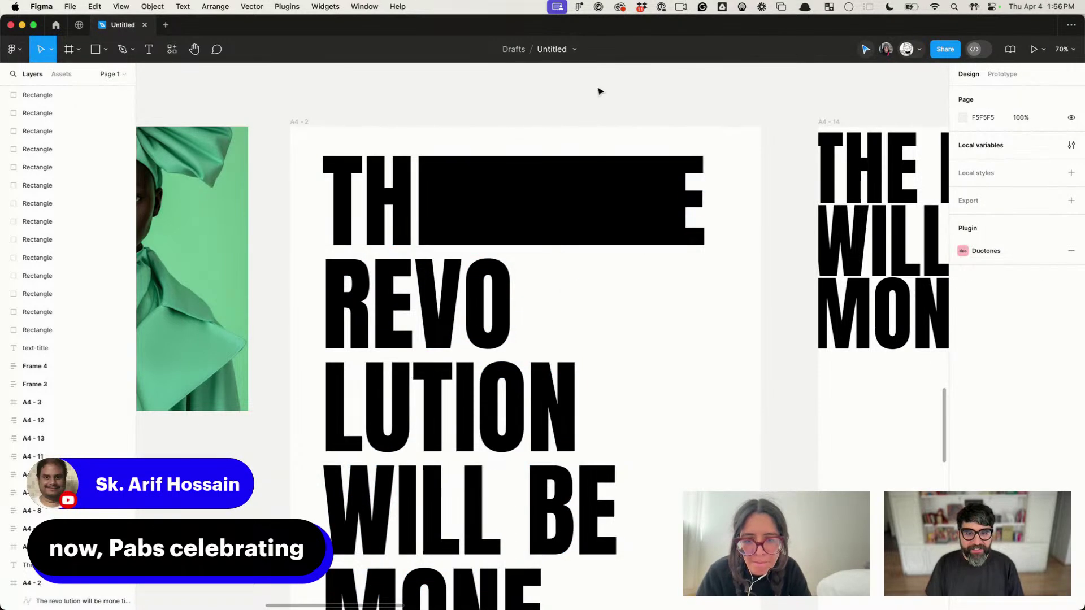
Step: Shift the points of REVO rightward except the R's left edge, stretching the stem of the R into a wide block
left_click(492, 288)
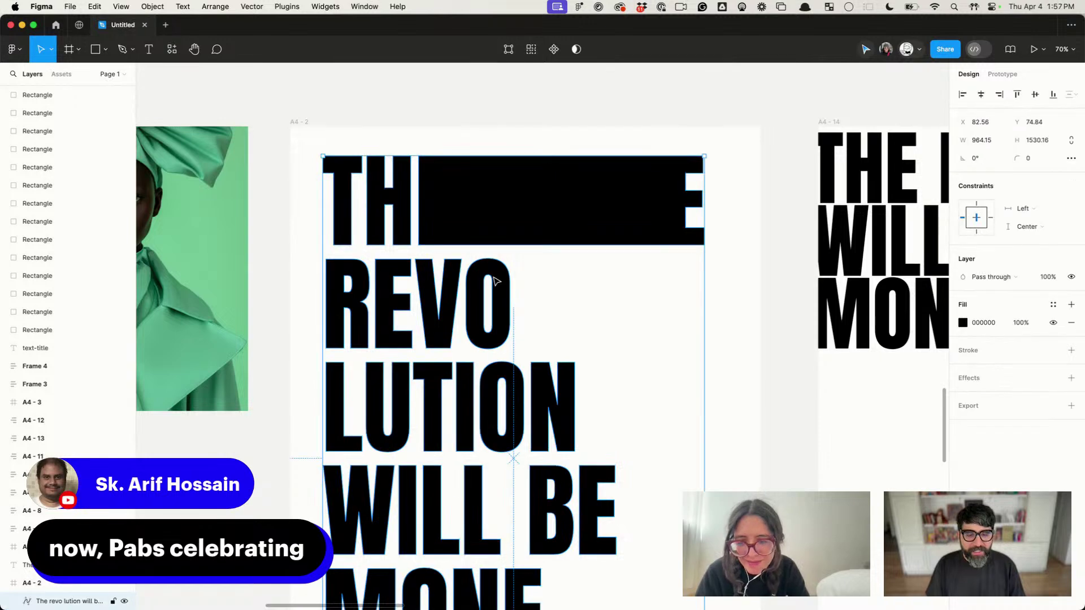
double_click(426, 304)
left_click_drag(537, 258, 439, 349)
key("super+z")
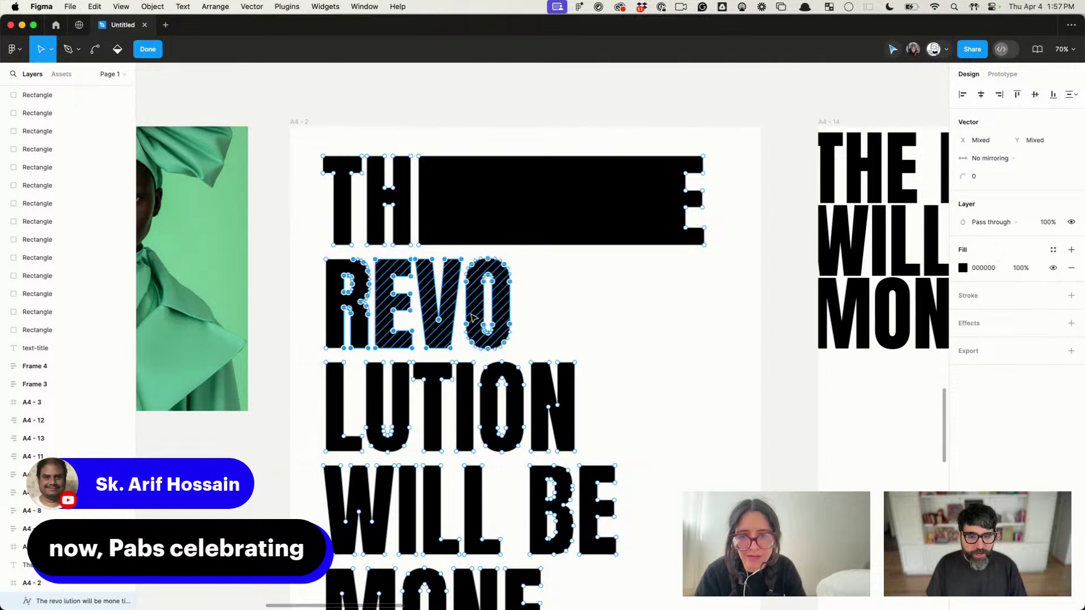
mouse_move(538, 246)
left_mouse_down()
mouse_move(388, 361)
mouse_move(428, 261)
mouse_move(525, 260)
left_mouse_up()
key("super+z")
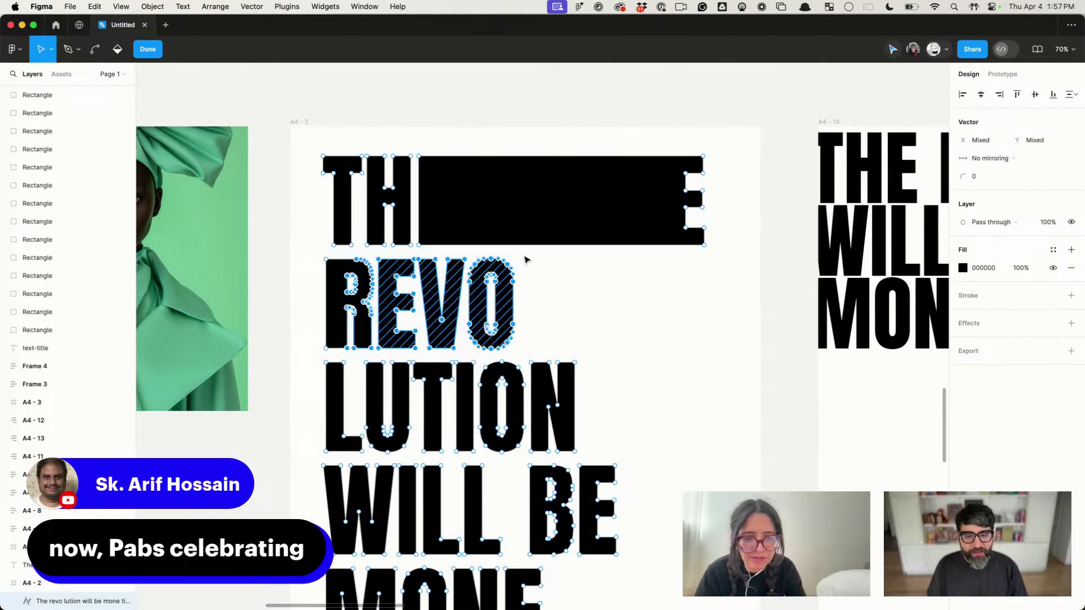
left_click_drag(352, 296, 437, 297)
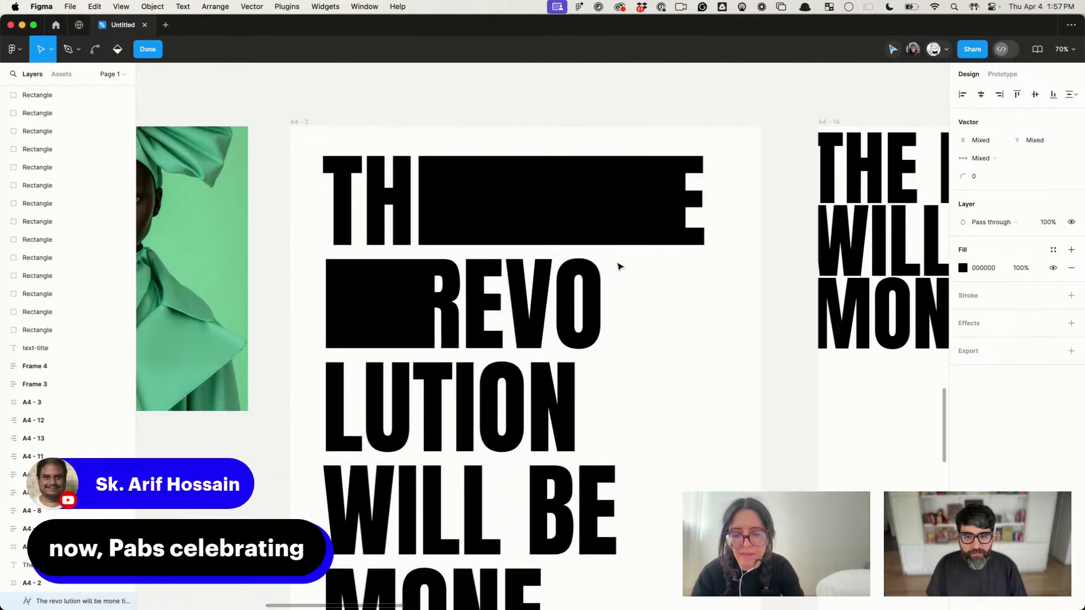
Step: Stretch the E of REVO horizontally by moving its right-end points with VO until the O aligns with the end of THE
left_click_drag(619, 252, 614, 349)
left_click(687, 391)
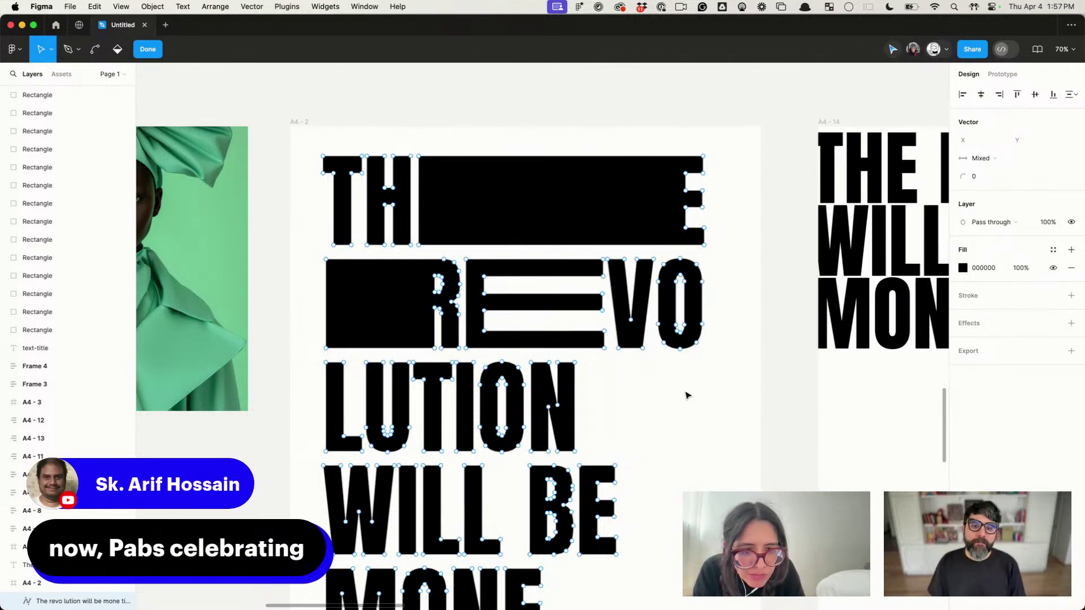
left_click(688, 389)
double_click(505, 202)
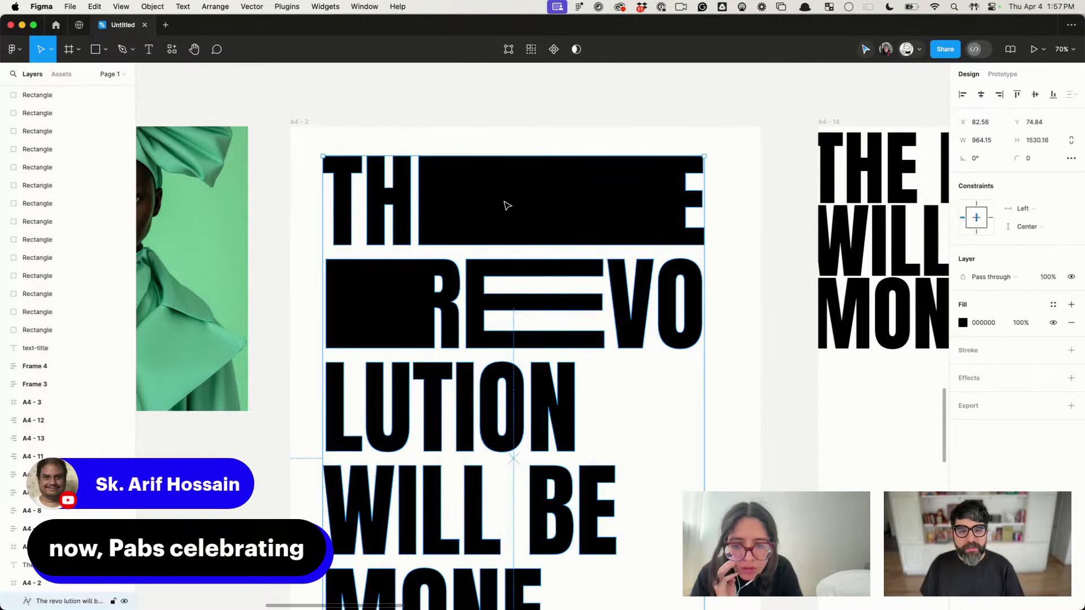
left_click_drag(413, 143, 428, 226)
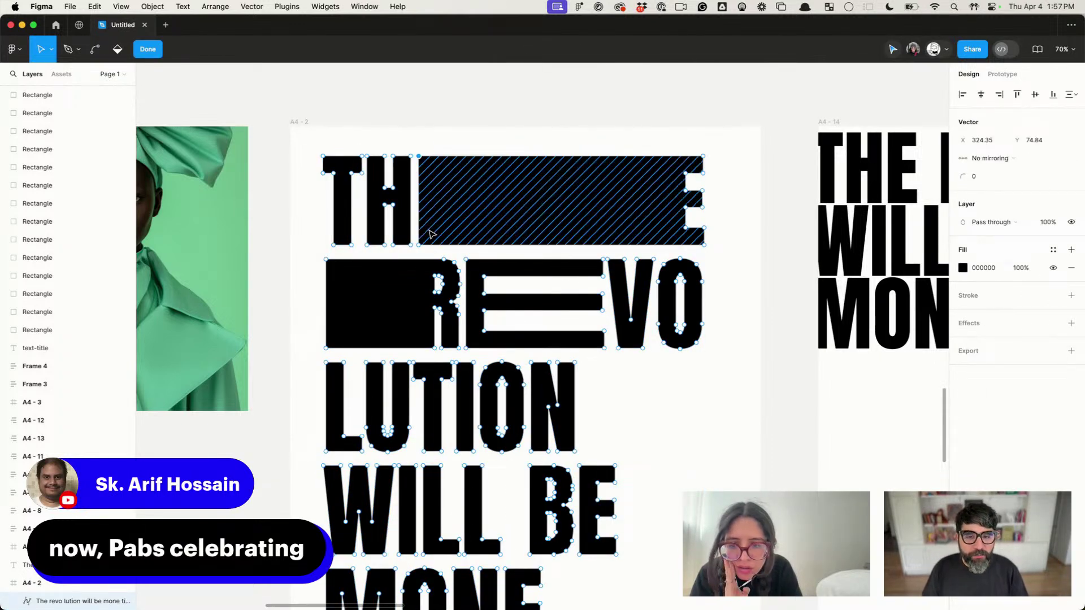
left_click_drag(458, 121, 397, 246)
left_click(413, 129)
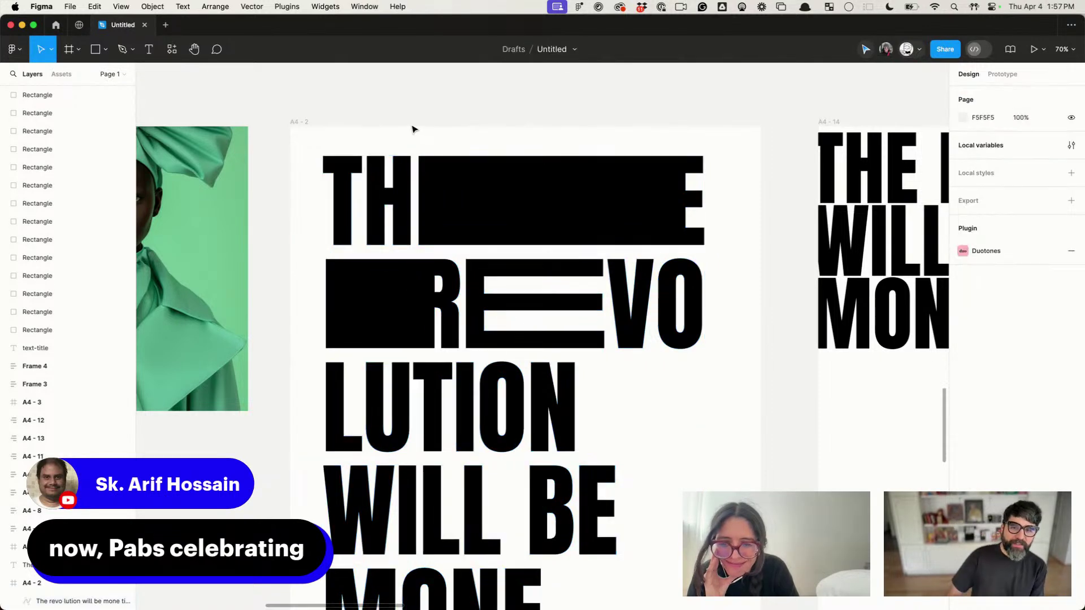
left_click(357, 168)
double_click(356, 169)
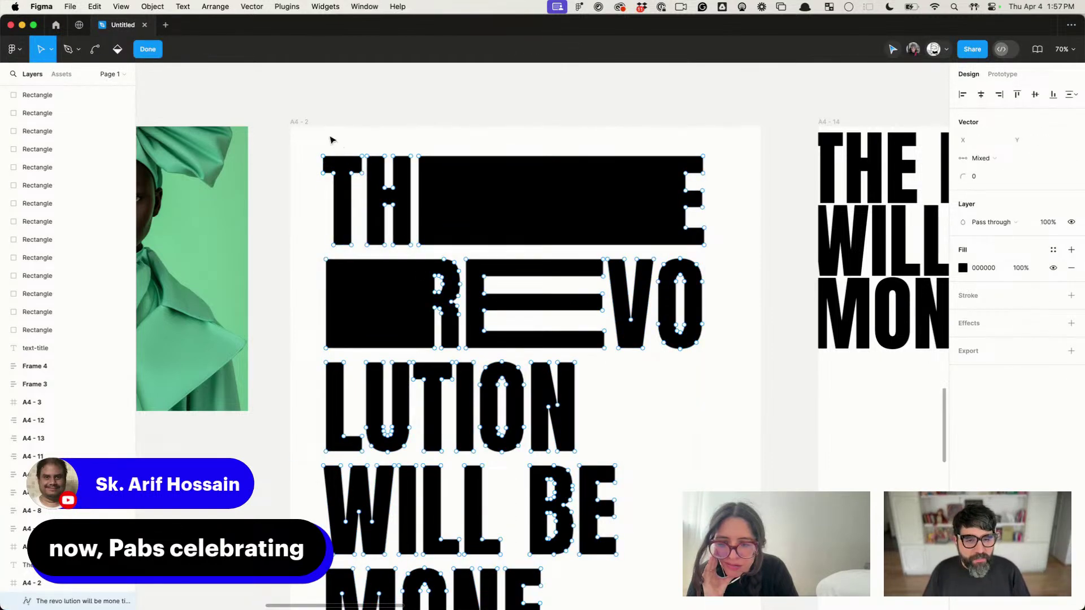
left_click(336, 139)
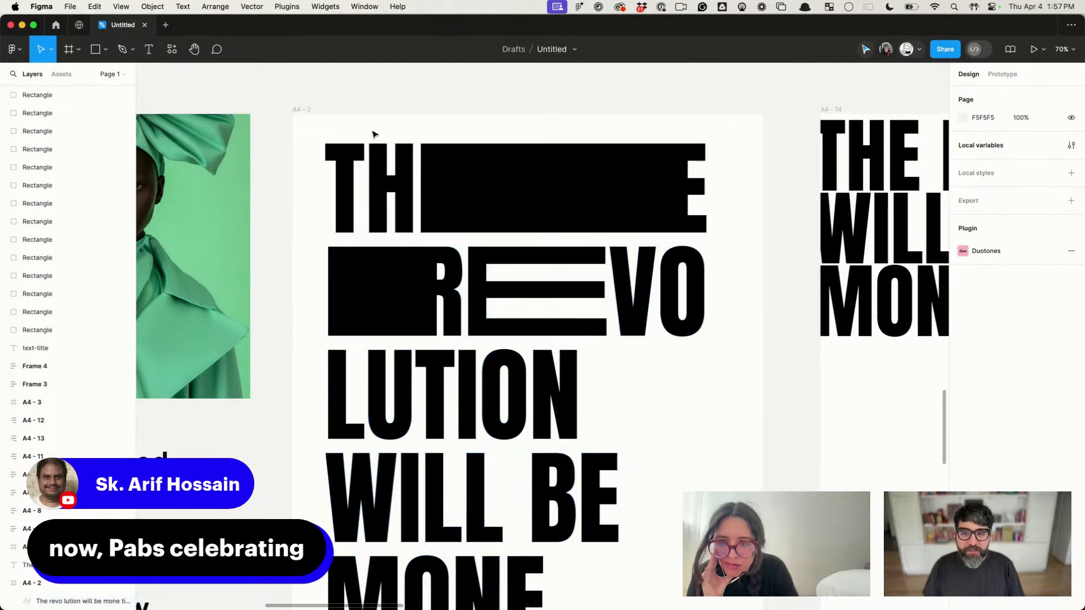
Step: Stretch the foot of the L and widen the I of LUTION into a block until the N roughly aligns with the end of REVO
scroll(611, 165, "down", 1)
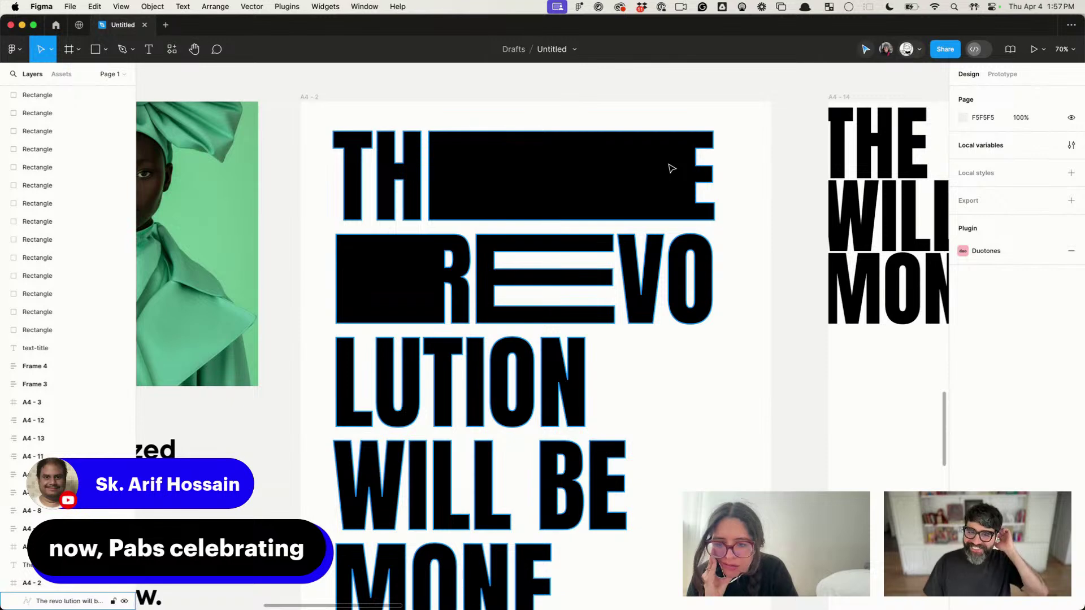
scroll(593, 255, "down", 3)
scroll(595, 255, "down", 1)
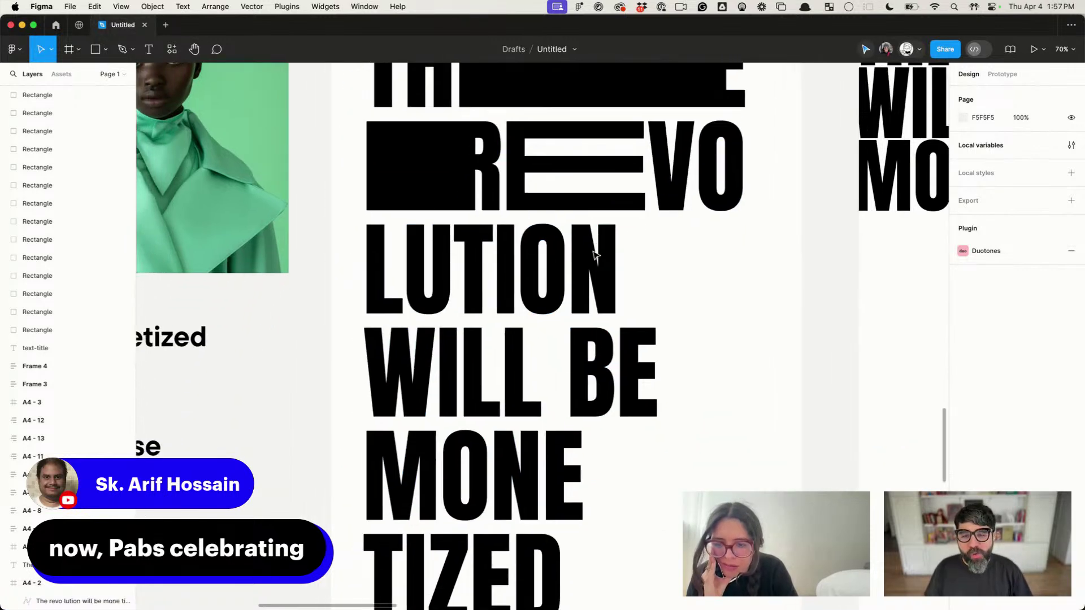
scroll(562, 263, "right", 1)
scroll(562, 263, "up", 1)
double_click(410, 288)
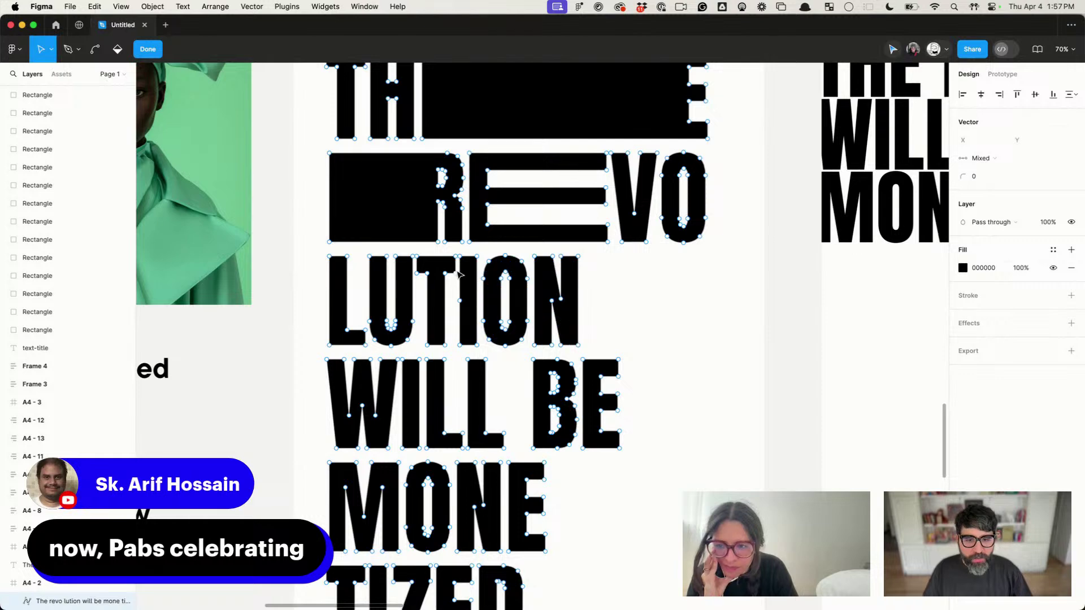
mouse_move(594, 245)
left_mouse_down()
mouse_move(360, 354)
mouse_move(434, 346)
mouse_move(421, 353)
left_mouse_up()
left_click(649, 277)
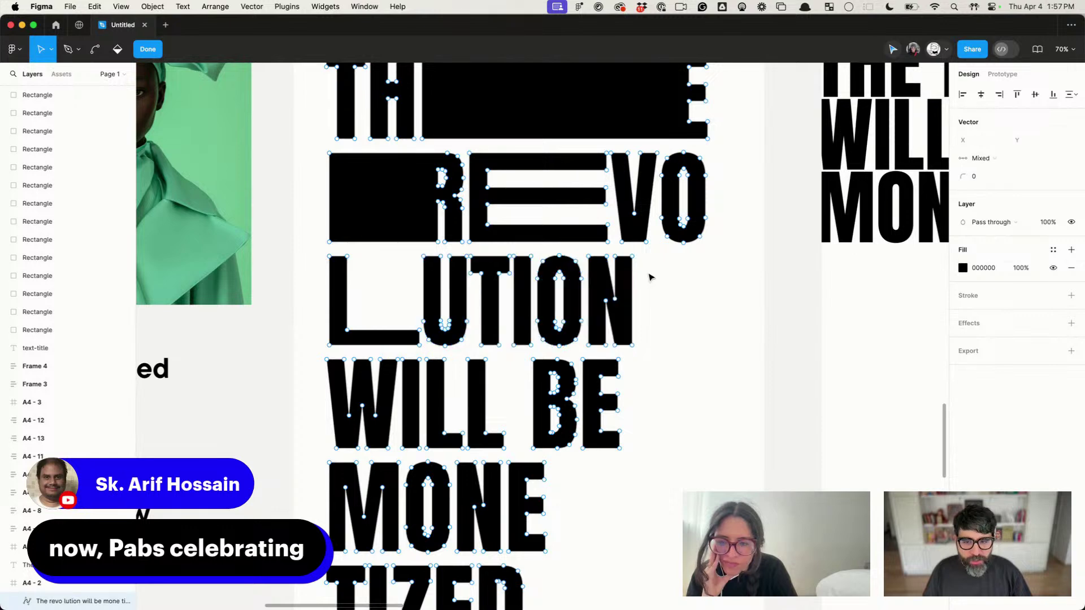
mouse_move(604, 278)
left_mouse_down()
mouse_move(526, 354)
mouse_move(609, 350)
left_mouse_up()
left_click(731, 455)
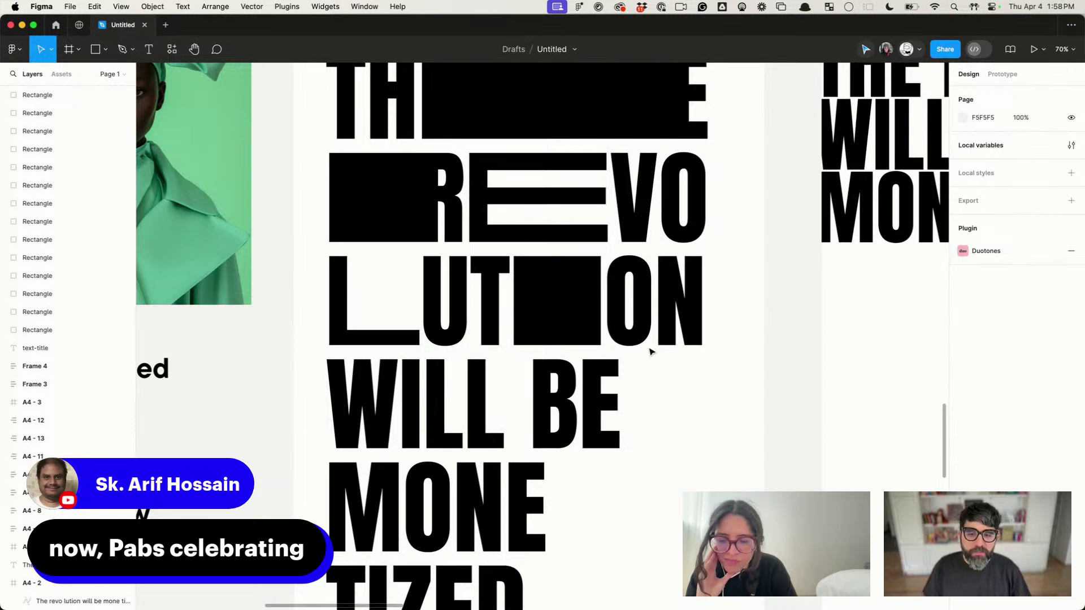
Step: Widen the first L's stem in WILL into a block, shifting the letters after it until BE reaches the end of the line above
scroll(649, 352, "down", 5)
scroll(565, 368, "up", 4)
left_click(538, 390)
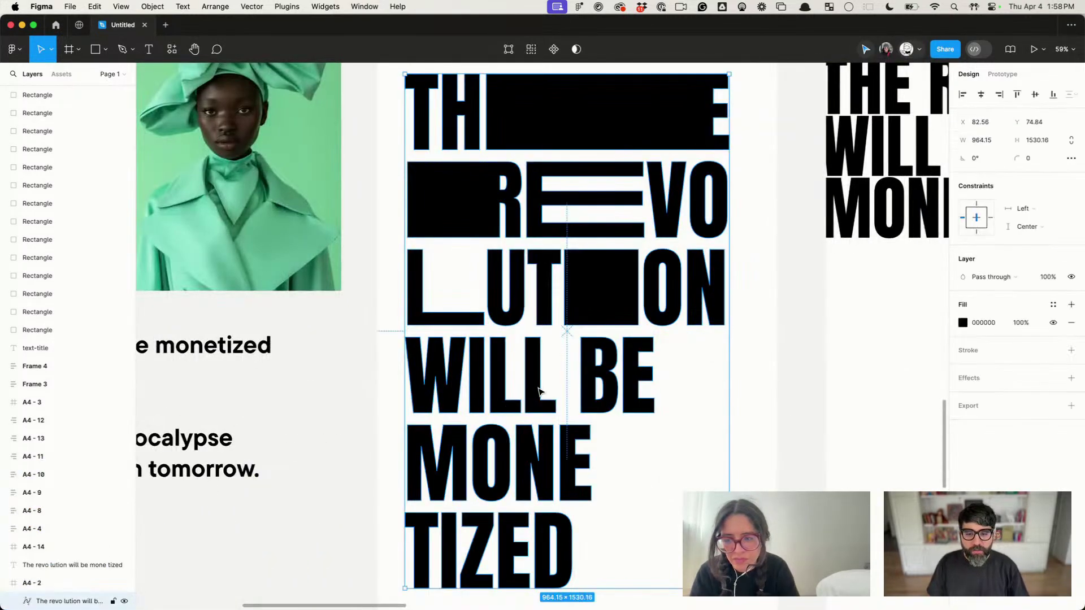
double_click(538, 390)
mouse_move(668, 333)
left_mouse_down()
mouse_move(510, 404)
mouse_move(498, 421)
mouse_move(512, 400)
mouse_move(588, 405)
mouse_move(573, 405)
left_mouse_up()
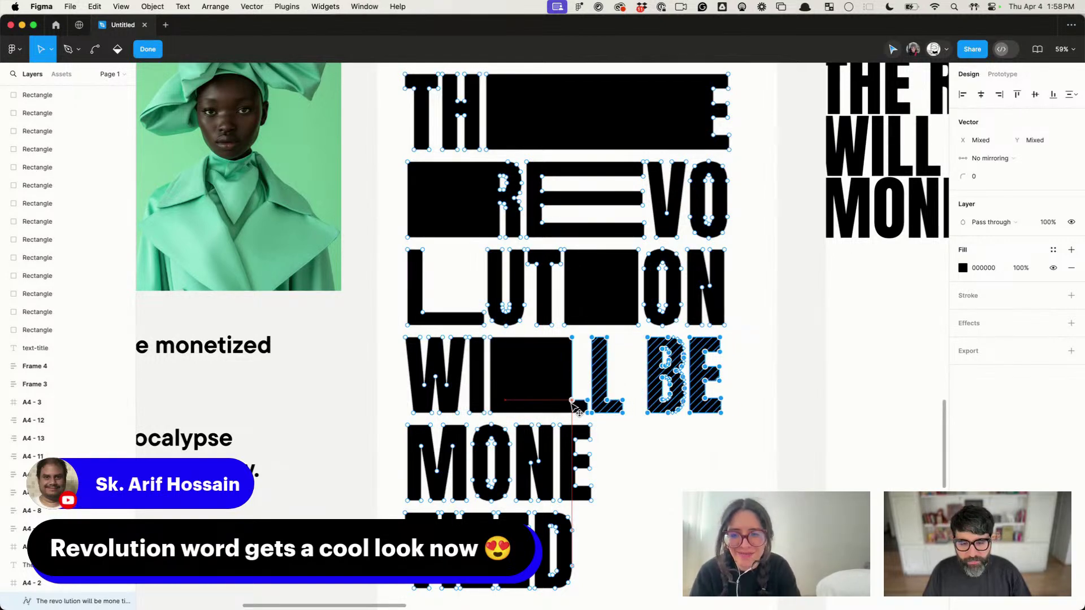
key("shift+Right")
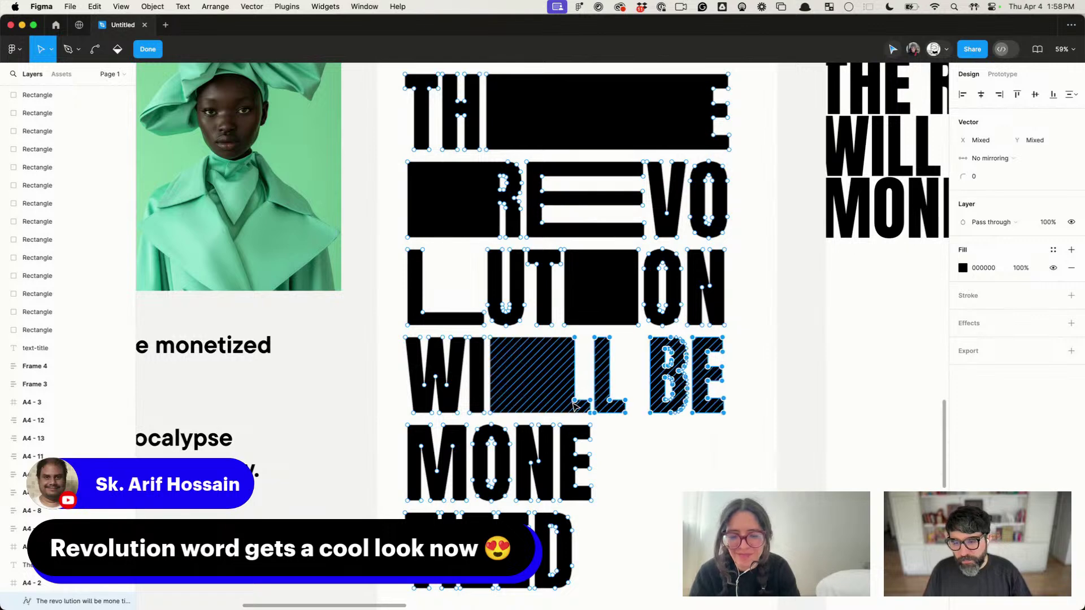
scroll(573, 406, "down", 3)
key("Escape")
key("Escape")
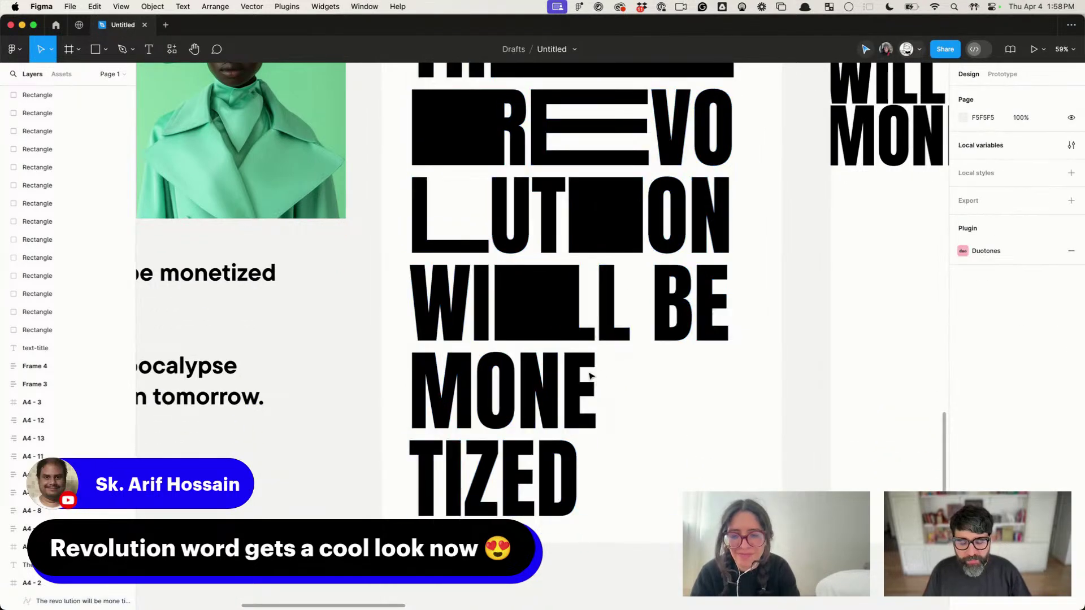
Step: Stretch the E of MONE rightward into a long block until its arms align with the end of WILL BE
left_click(573, 373)
double_click(573, 373)
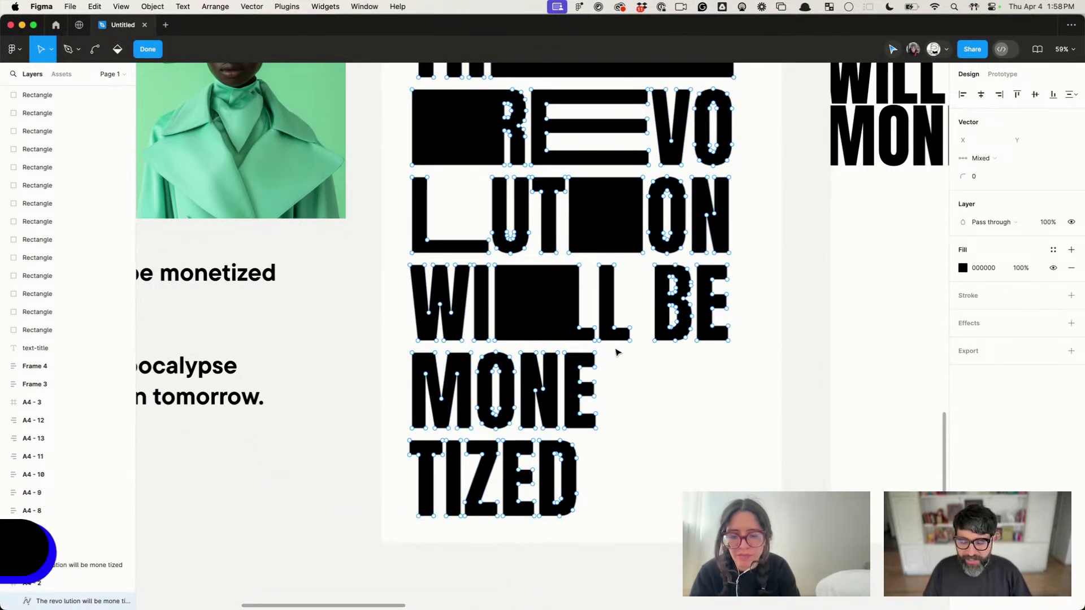
left_click_drag(612, 346, 716, 406)
key("Escape")
key("Escape")
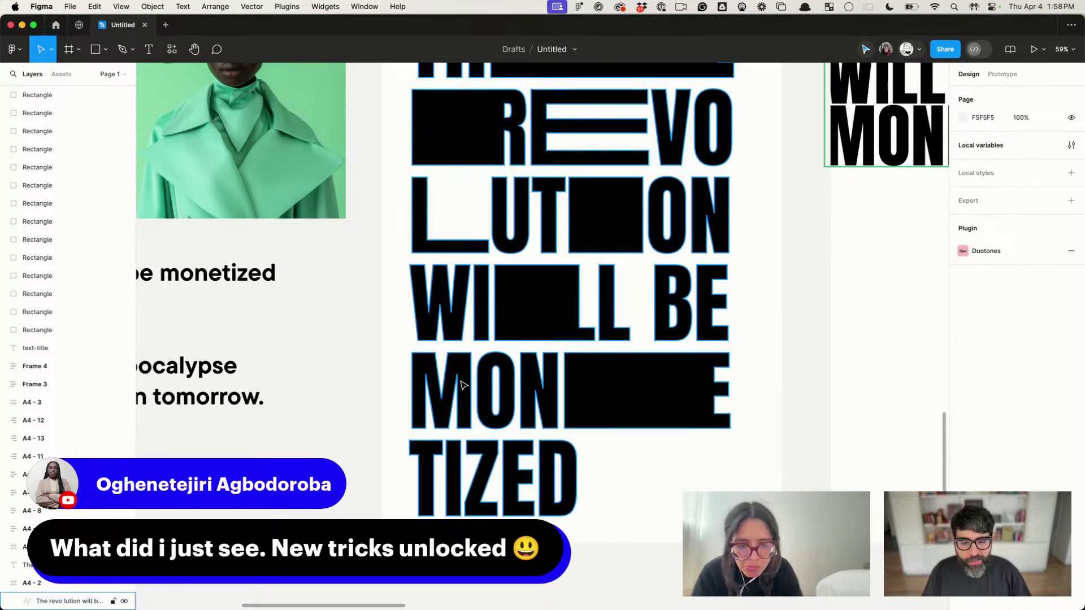
Step: Shift the MONE points between the M's left edge and the E's arm ends rightward, moving the wide block into the M's stem
double_click(574, 389)
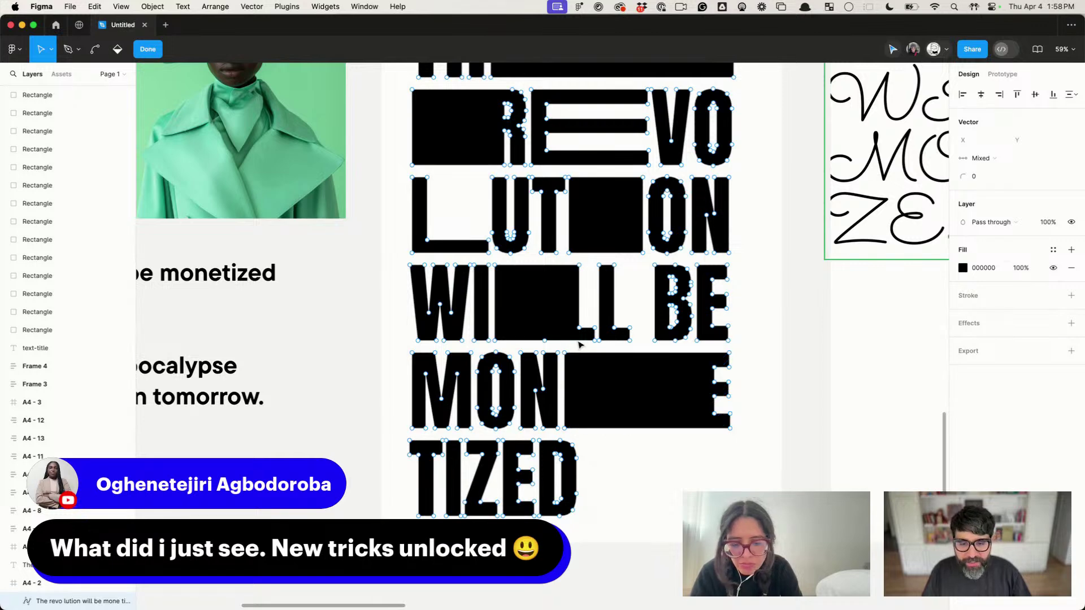
left_click_drag(578, 342, 433, 466)
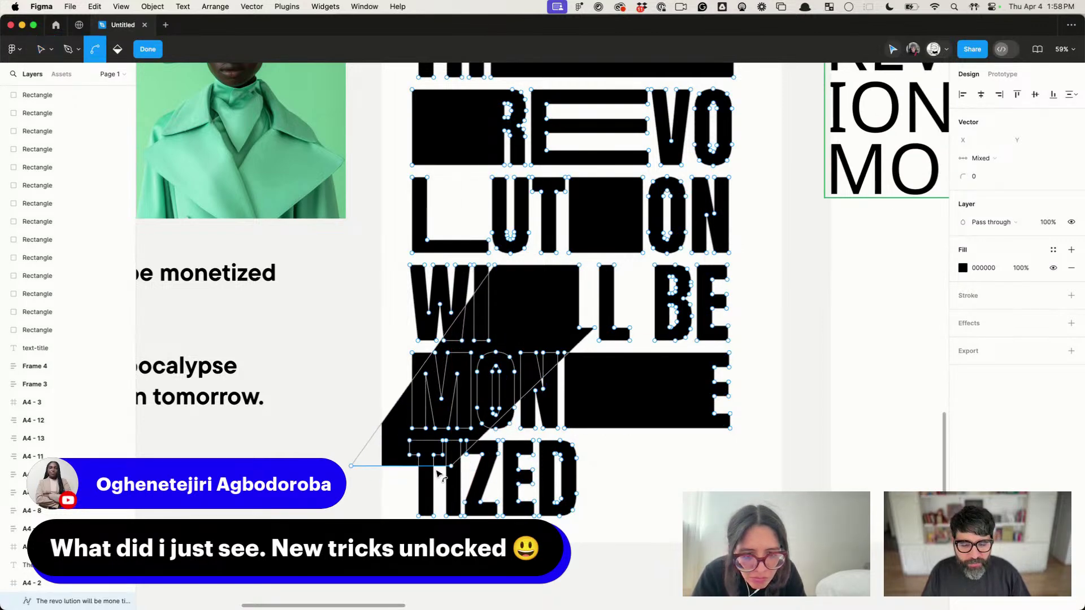
key("super+z")
mouse_move(419, 352)
left_mouse_down()
mouse_move(505, 436)
mouse_move(596, 441)
mouse_move(565, 432)
mouse_move(703, 428)
left_mouse_up()
key("Escape")
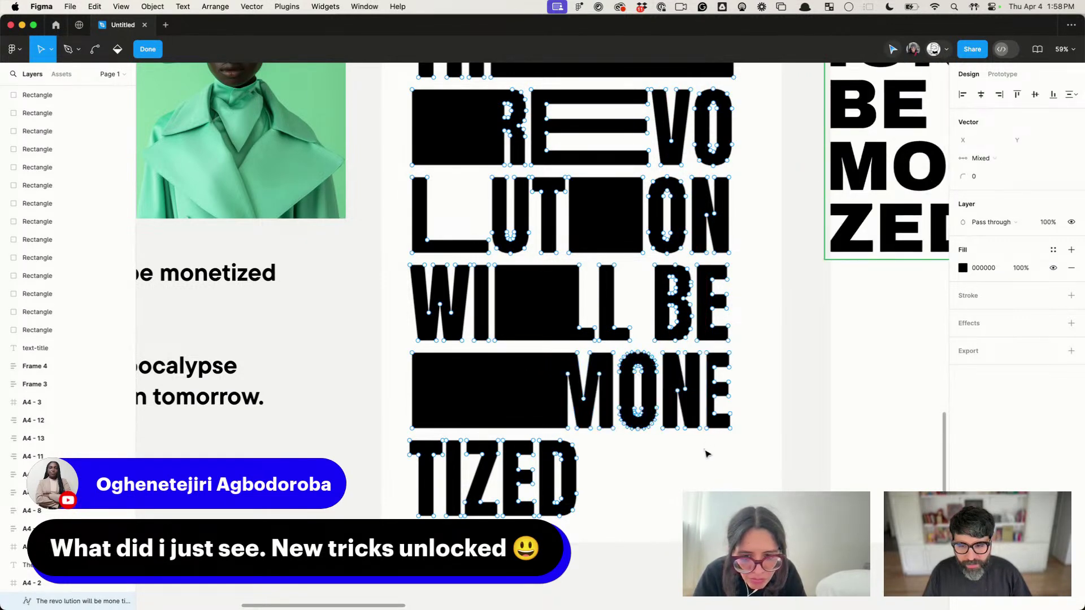
key("Escape")
key("Escape")
Step: Shift the points from the first L's stem to the final E's stem leftward, narrowing the block in WILL and lengthening the arms of BE's E
scroll(627, 389, "up", 5)
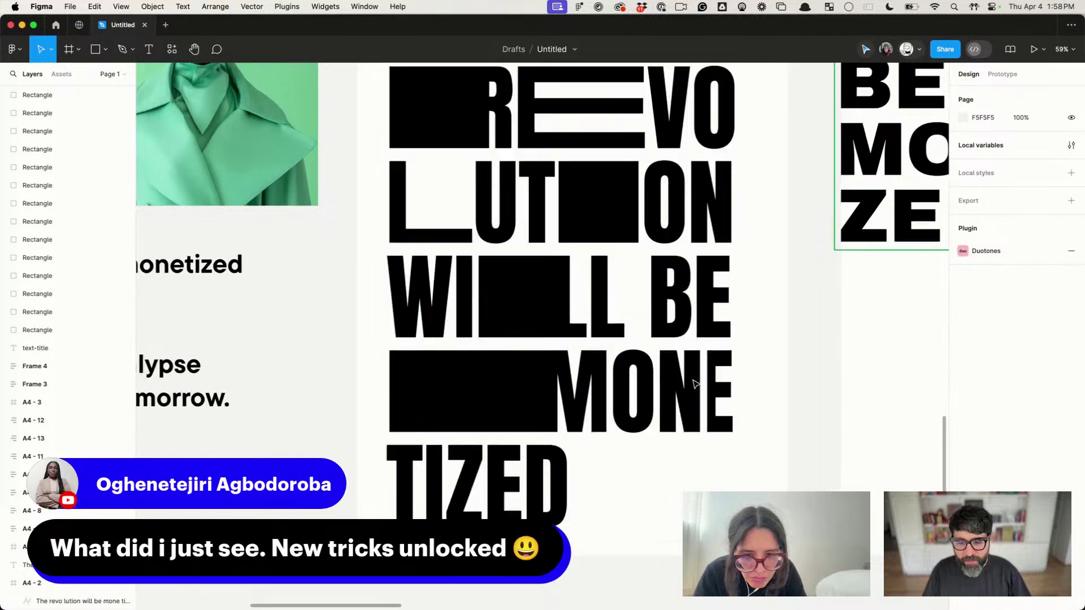
left_click(564, 297)
scroll(564, 296, "down", 8)
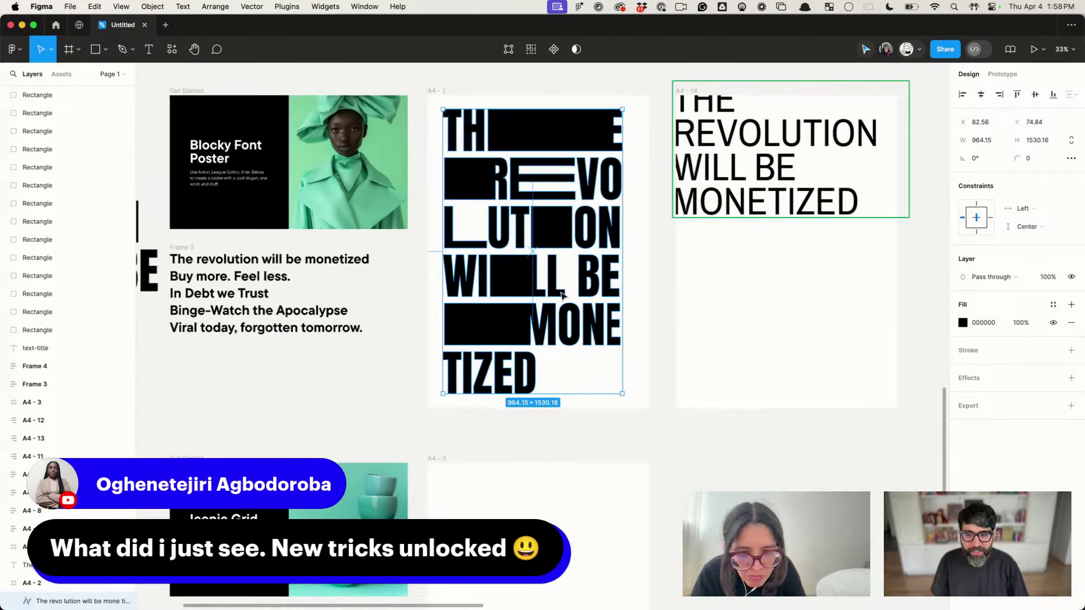
scroll(605, 279, "up", 5)
double_click(607, 279)
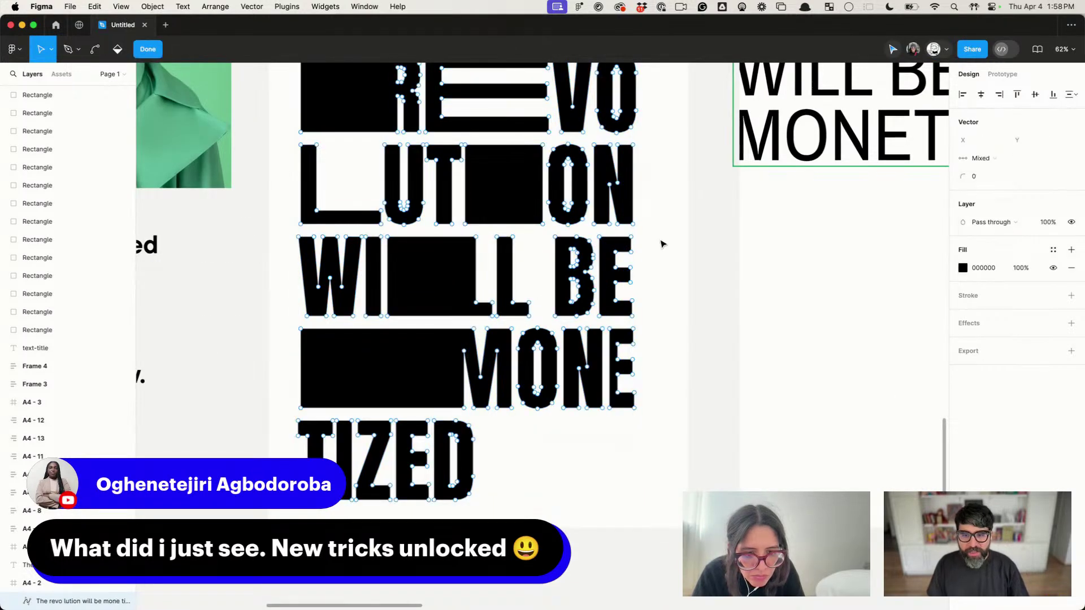
left_click_drag(653, 236, 465, 320)
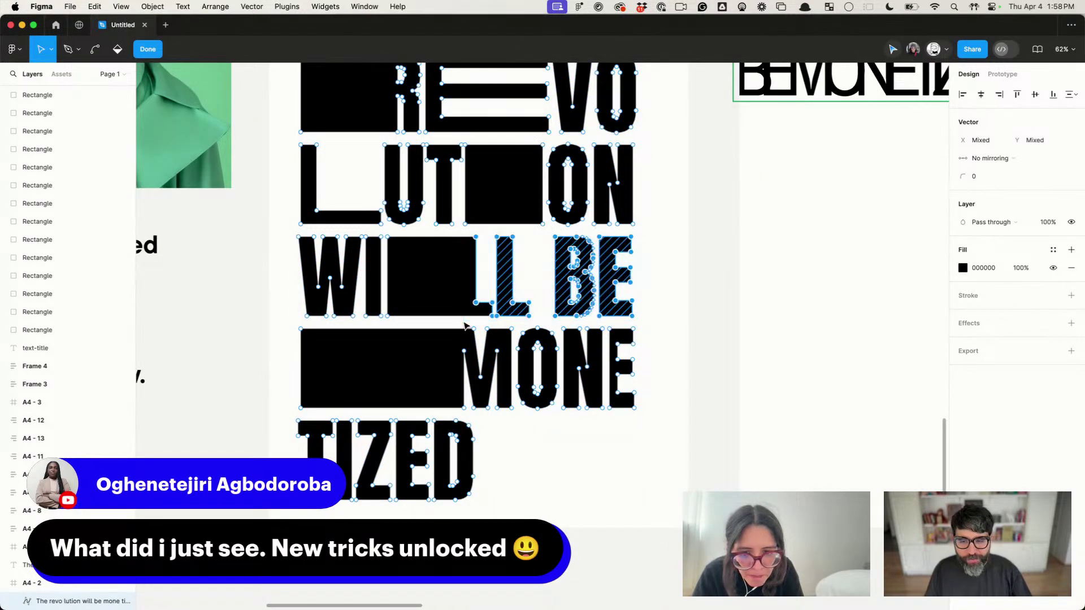
left_click_drag(464, 231, 624, 326)
key("shift+Left")
key("shift+Left")
key("shift+Left")
key("shift+Left")
key("shift+Left")
key("shift+Left")
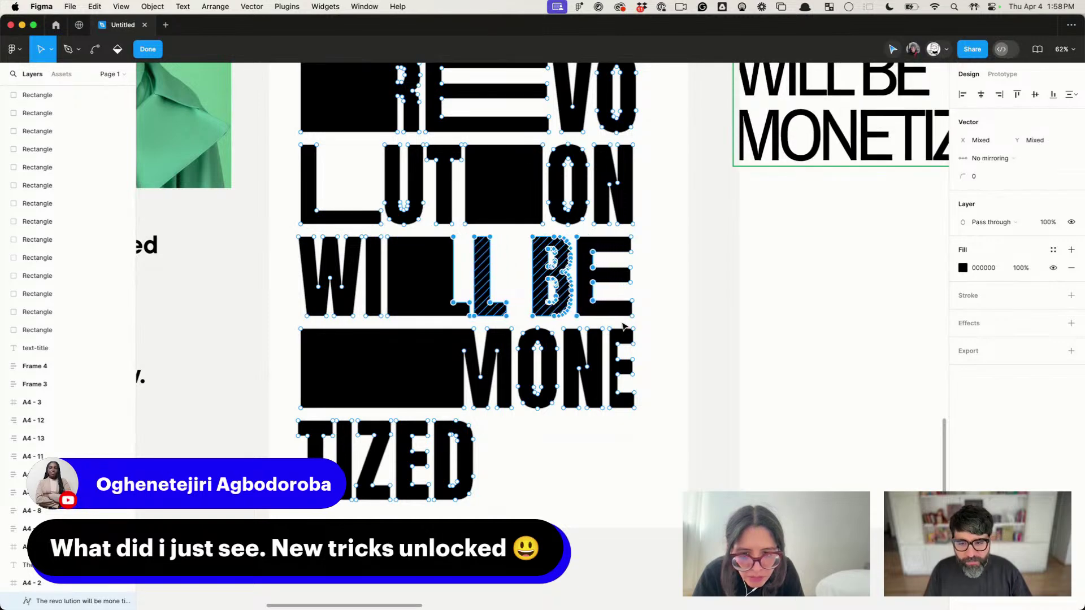
key("Escape")
left_click(679, 329)
Step: Stretch the Z of TIZED horizontally by moving its right-end points together with ED rightward
scroll(679, 329, "down", 5)
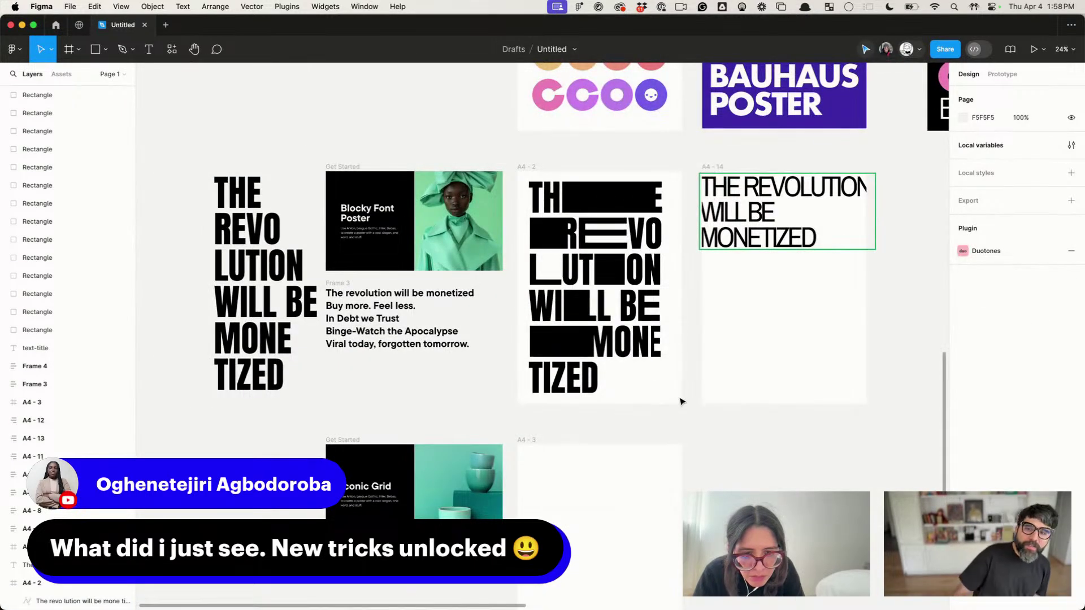
scroll(609, 343, "up", 5)
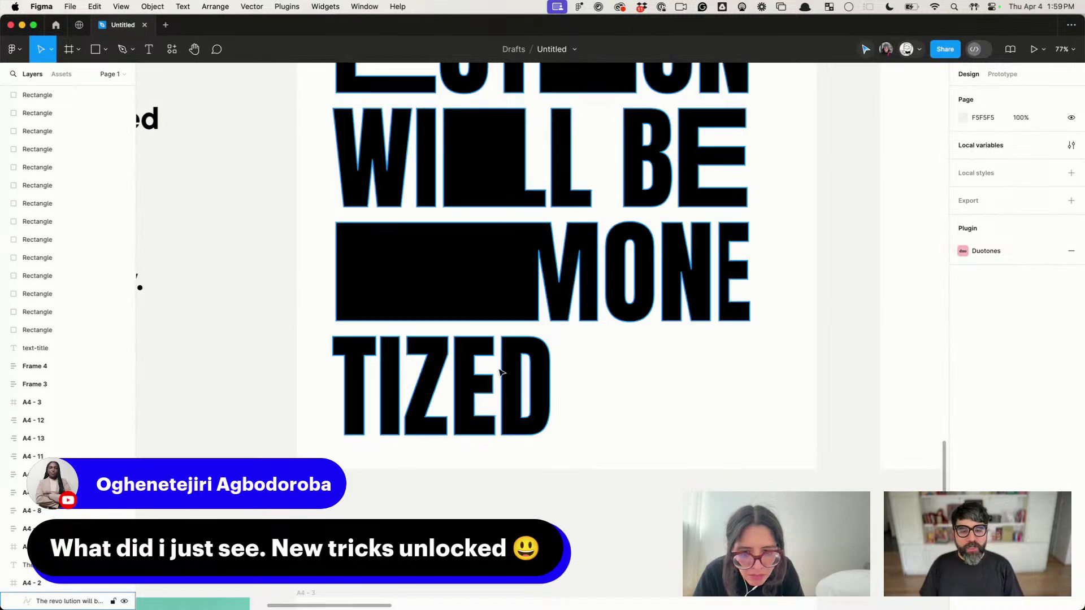
left_click(439, 360)
double_click(439, 360)
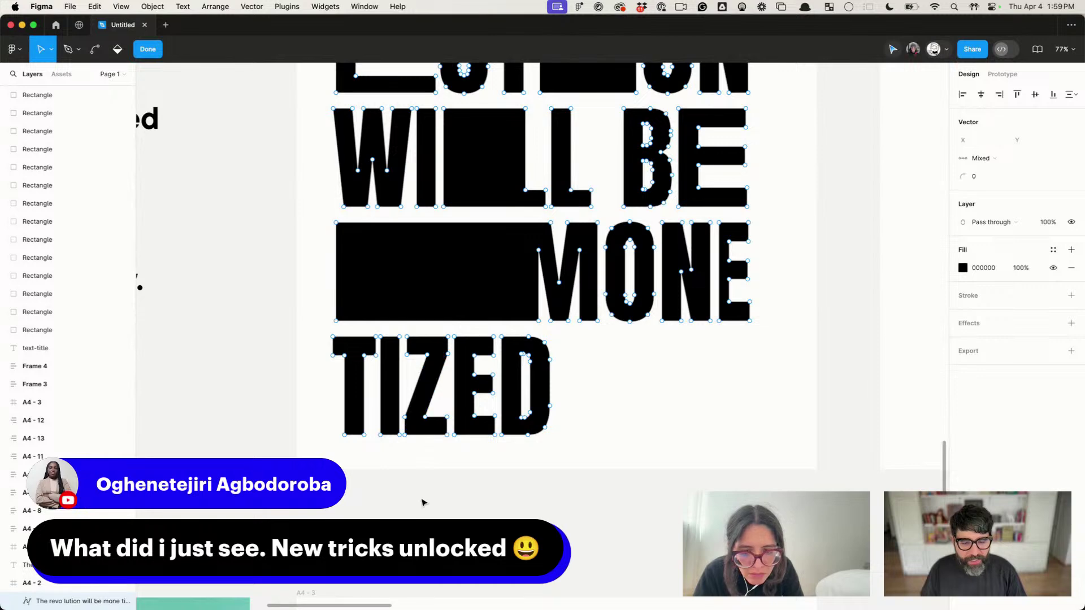
mouse_move(418, 476)
left_mouse_down()
mouse_move(567, 328)
mouse_move(672, 338)
left_mouse_up()
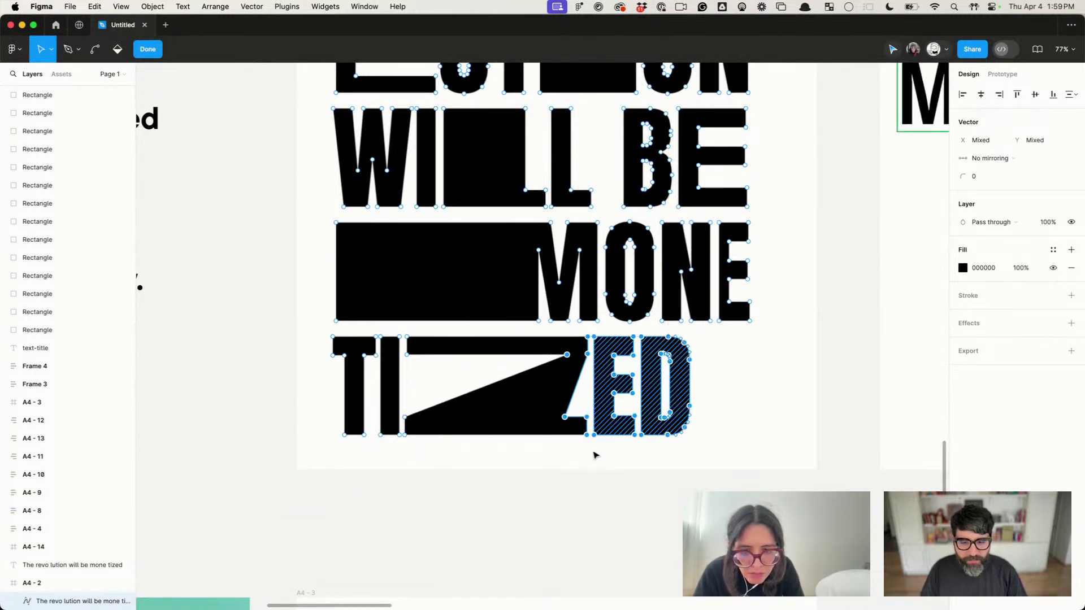
left_click(578, 477)
Step: Reposition the two inner corner points of the stretched Z so its diagonal becomes an even, slim stroke
left_click_drag(566, 419, 441, 438)
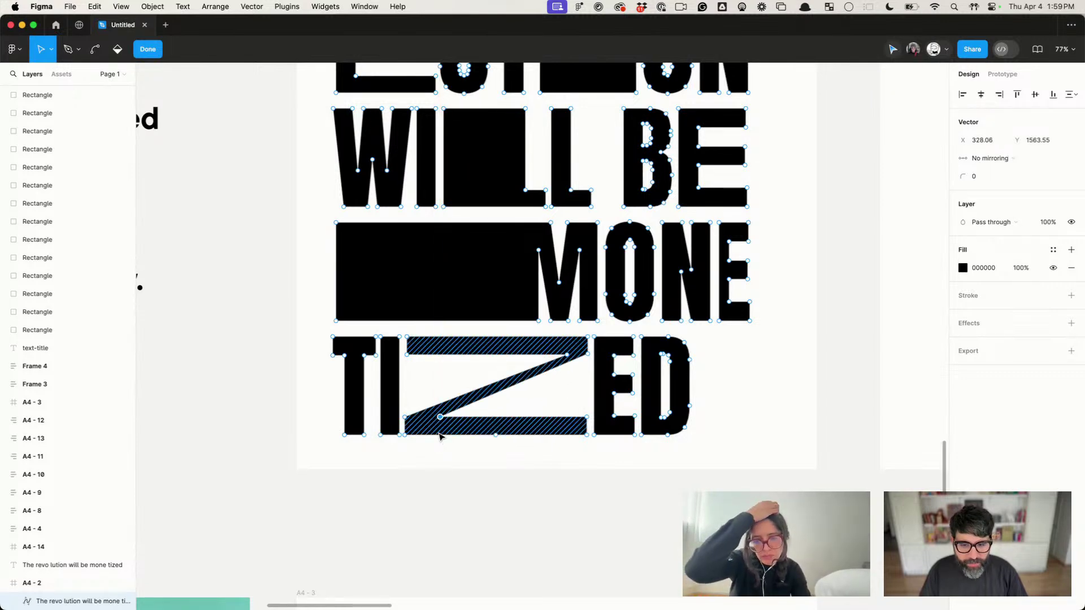
left_click(567, 356)
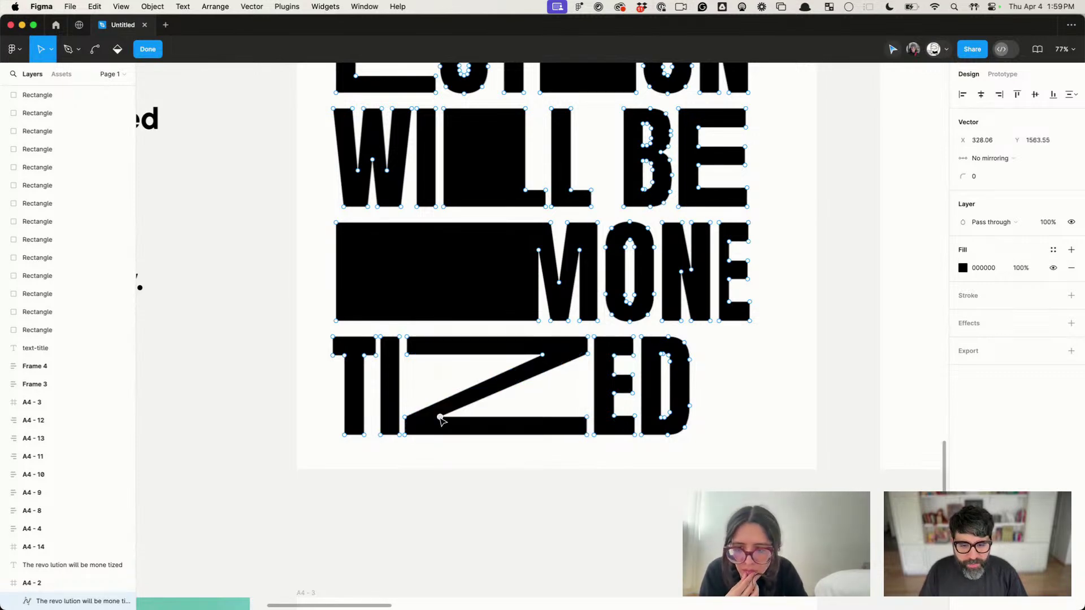
left_click_drag(441, 418, 443, 419)
key("Escape")
key("Escape")
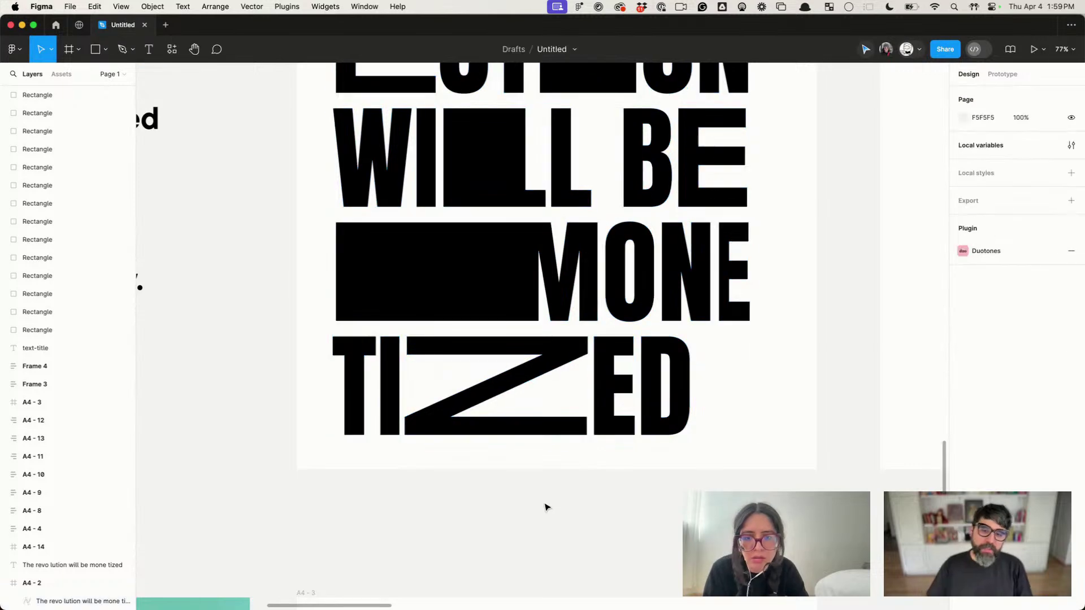
Step: Shift all points of TIZED except the T's left tip rightward to lengthen the left arm of the T
scroll(547, 512, "down", 5)
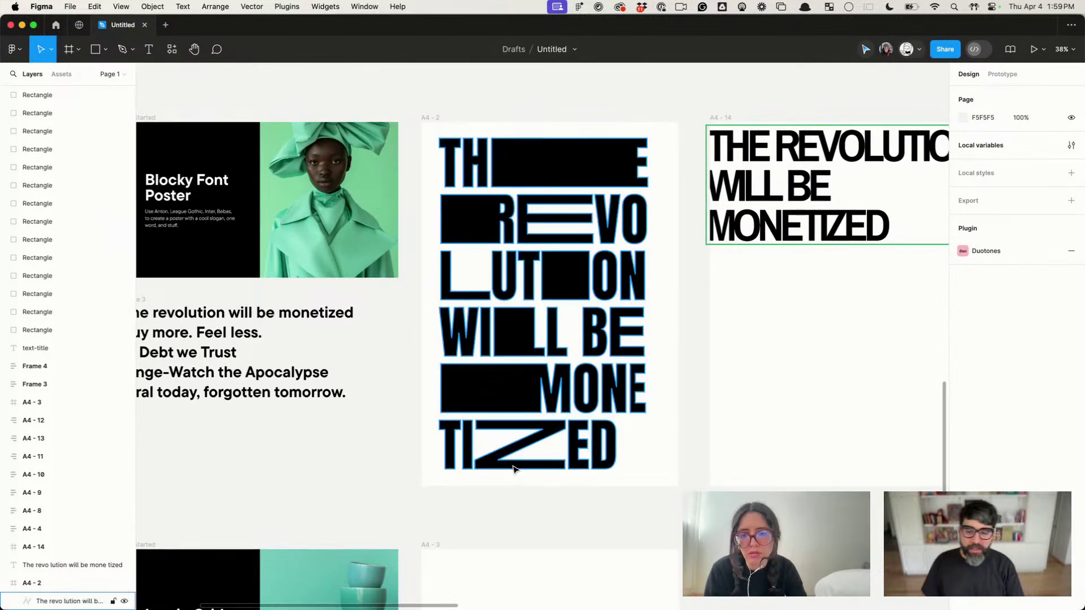
scroll(511, 467, "up", 3)
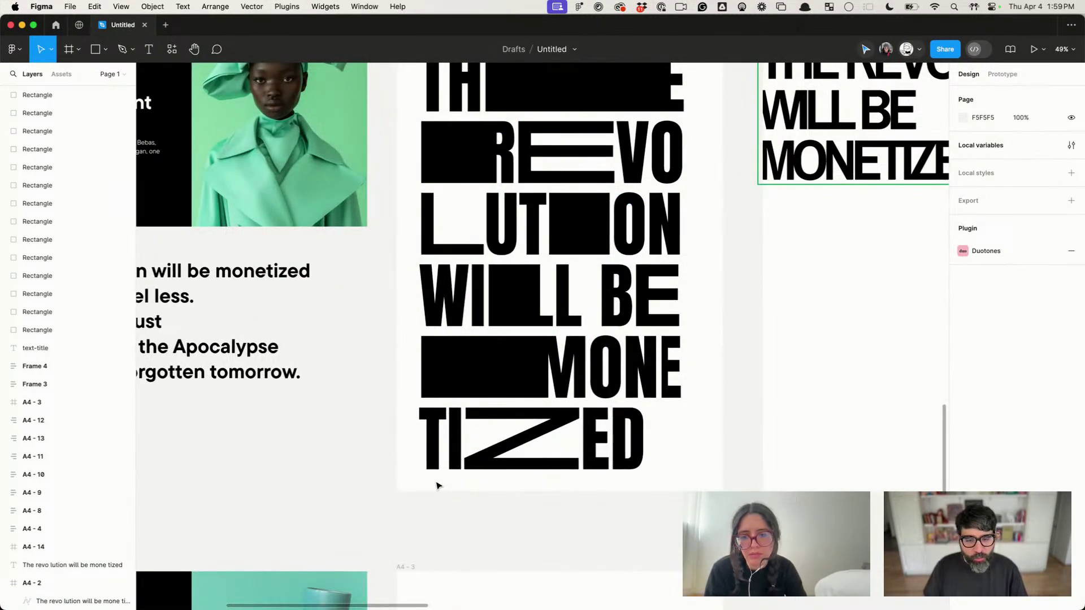
double_click(480, 461)
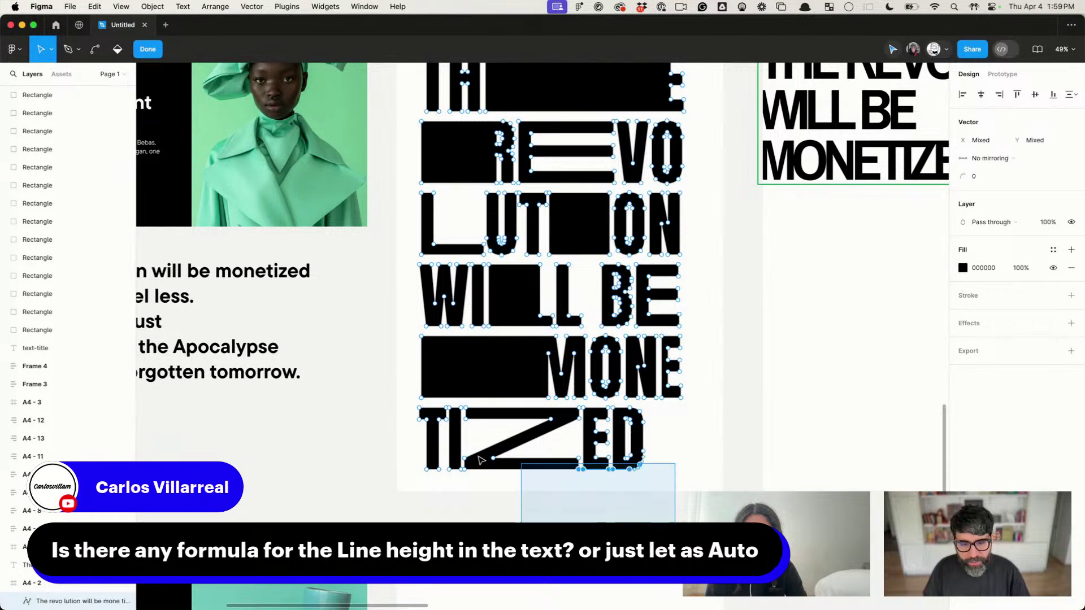
left_click_drag(480, 460, 424, 407)
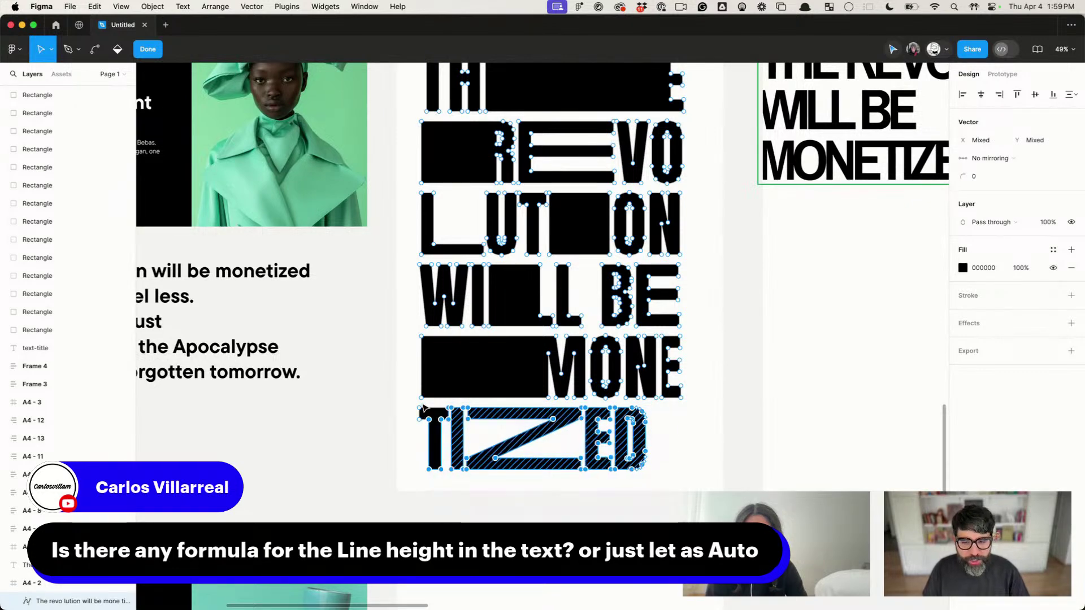
key("shift+Right")
key("shift+Right")
key("shift+Right")
key("shift+Right")
key("shift+Right")
key("shift+Right")
key("shift+Right")
key("shift+Right")
key("shift+Right")
key("shift+Right")
key("shift+Right")
key("shift+Right")
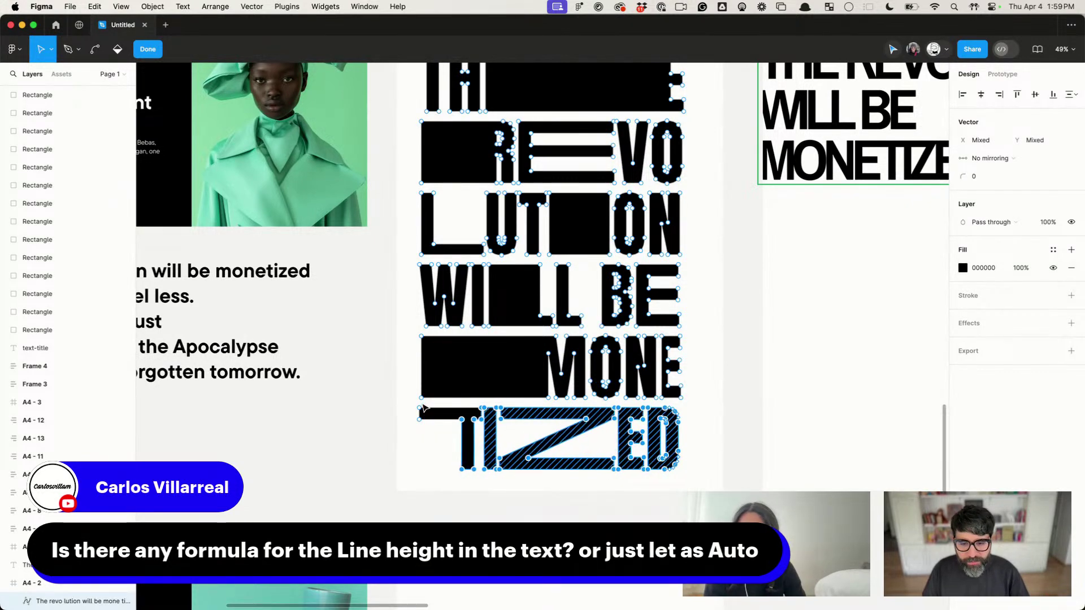
key("shift+Left")
key("shift+Left")
key("shift+Left")
key("shift+Left")
key("shift+Left")
key("shift+Left")
key("shift+Left")
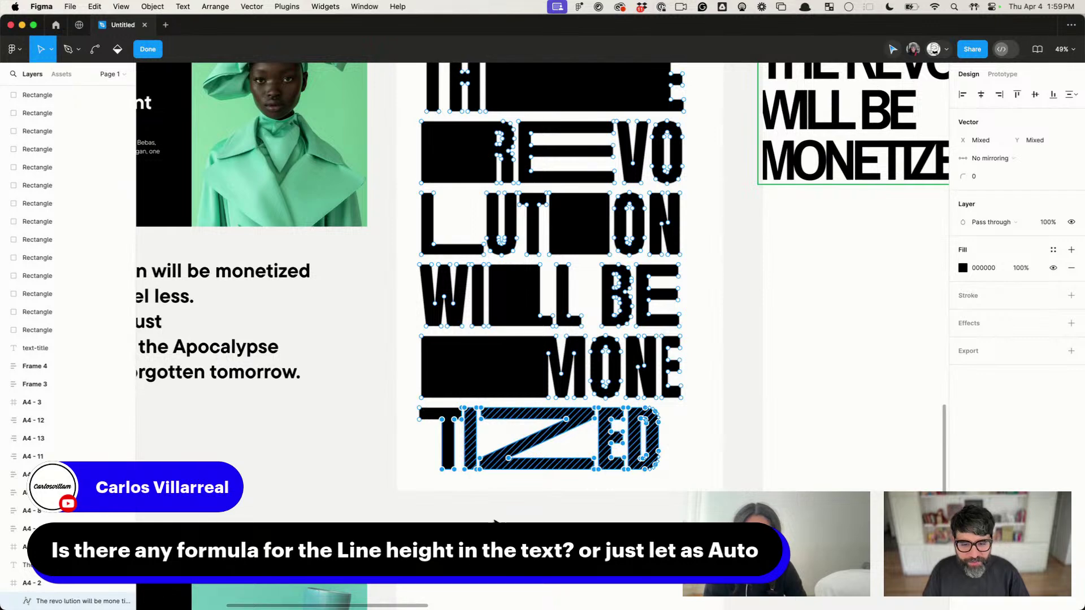
Step: Lengthen the T's right arm by shifting its end together with IZED rightward until the D aligns with the end of MONE
left_click_drag(676, 511, 459, 404)
key("shift+Right")
key("shift+Right")
key("shift+Right")
key("shift+Right")
key("shift+Right")
key("shift+Right")
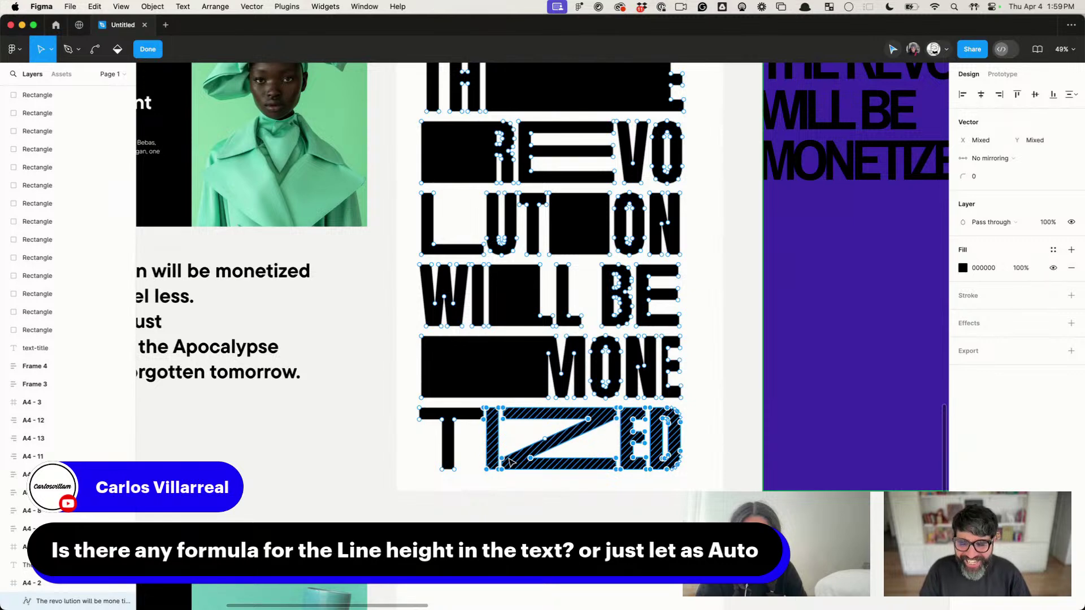
key("Escape")
key("Escape")
key("shift+1")
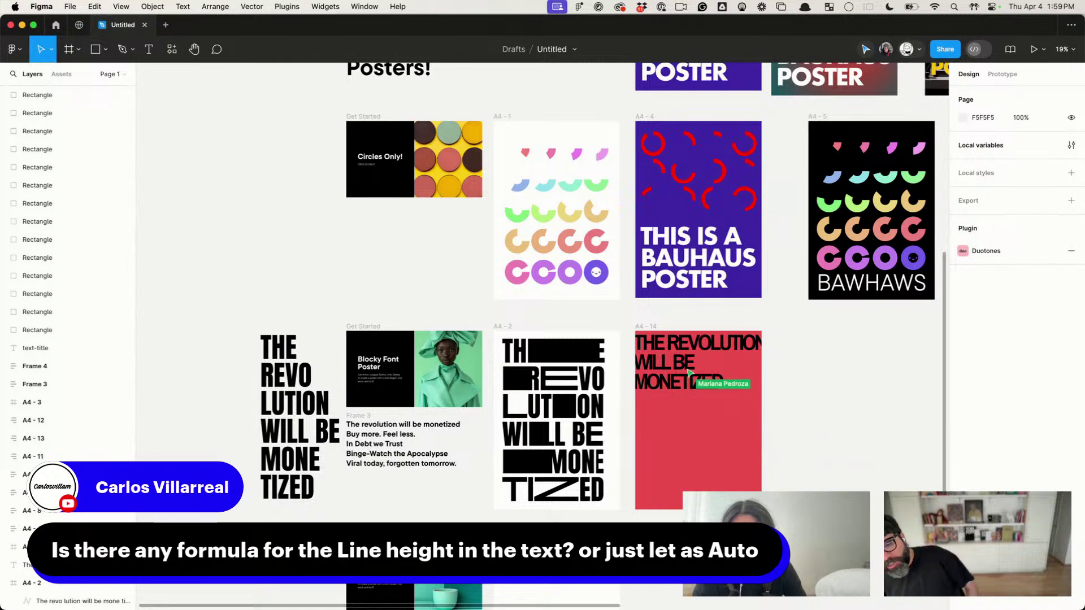
scroll(527, 352, "up", 3)
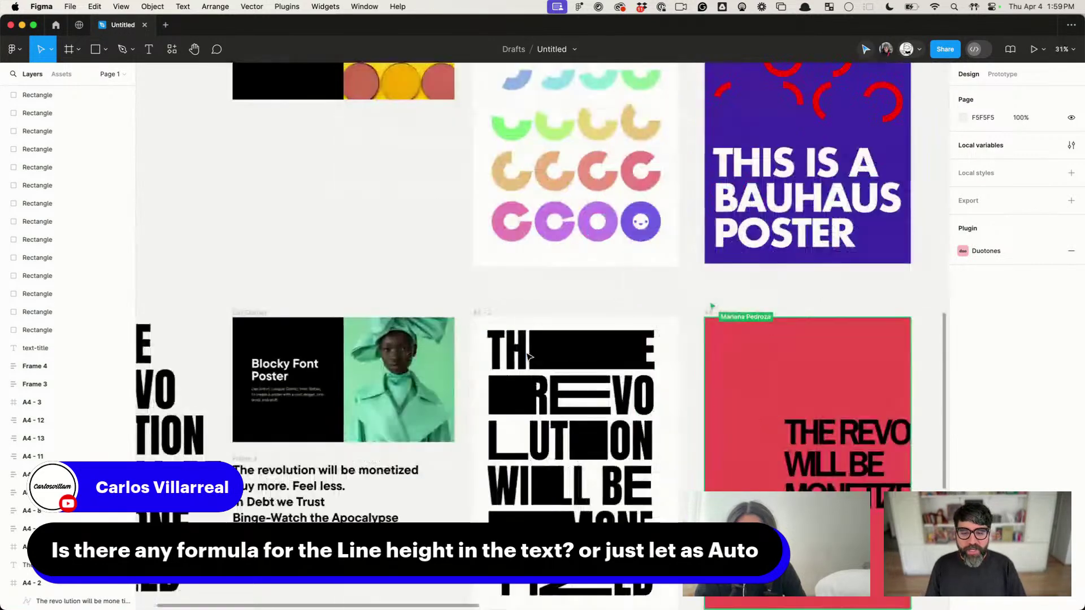
Step: Duplicate the A4 - 2 poster frame and place the copy on the same row, past A4 - 14 and below A4 - 5
left_click(482, 314)
scroll(481, 314, "down", 3)
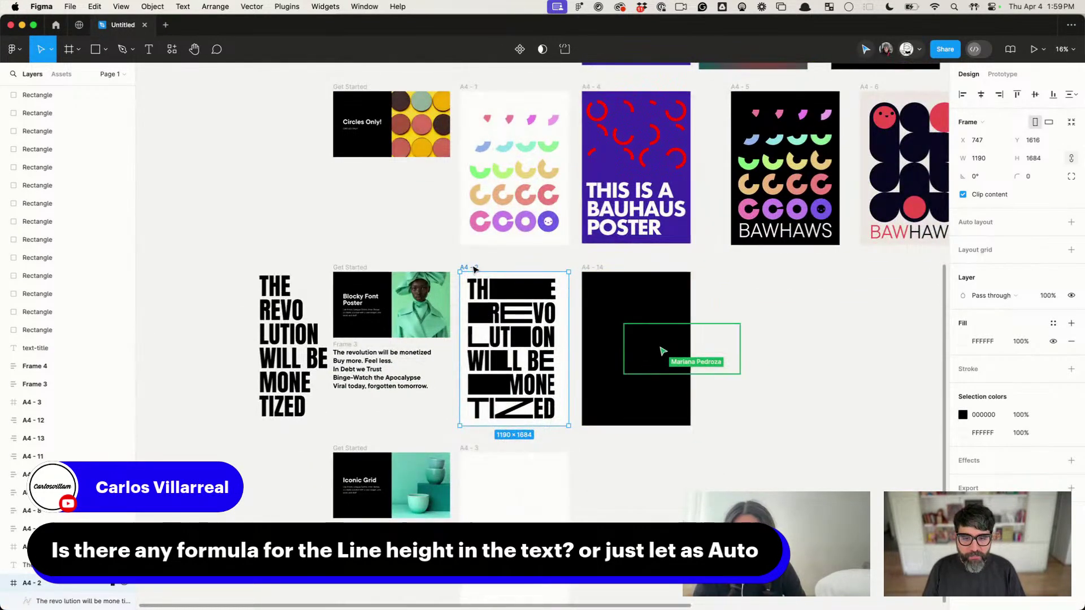
left_click_drag(477, 281, 749, 281)
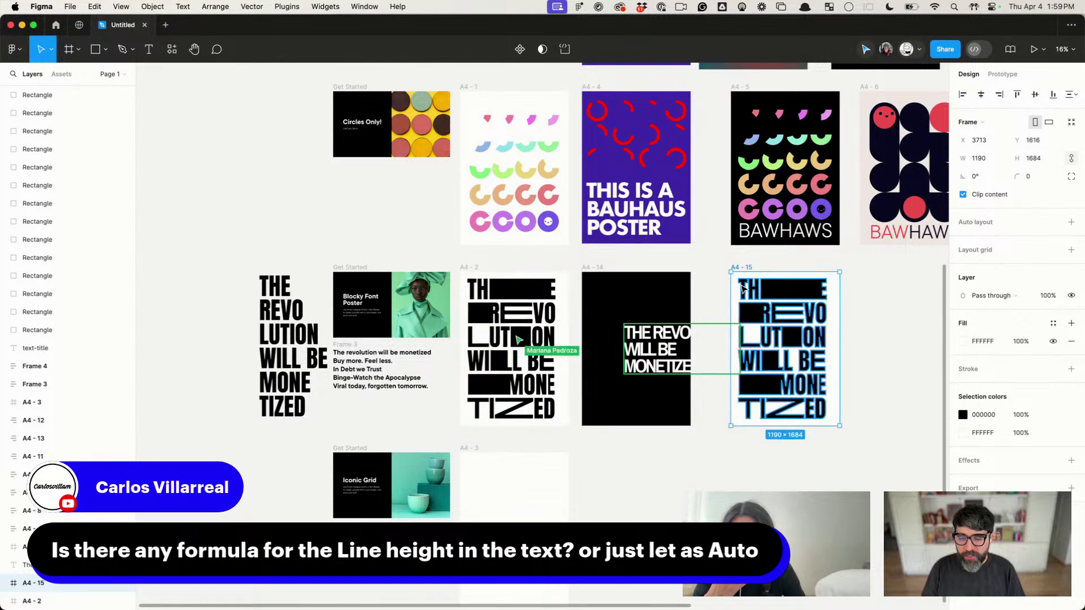
scroll(740, 286, "up", 3)
scroll(928, 417, "down", 3)
scroll(928, 416, "right", 3)
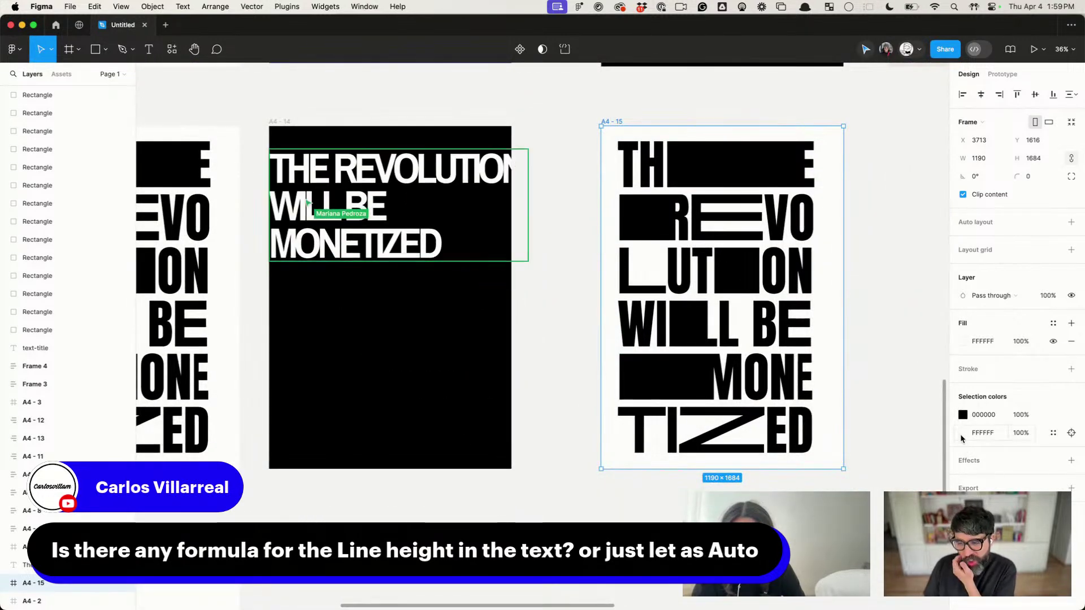
Step: Recolor the duplicated poster's white background to orange DD8F57
left_click(963, 433)
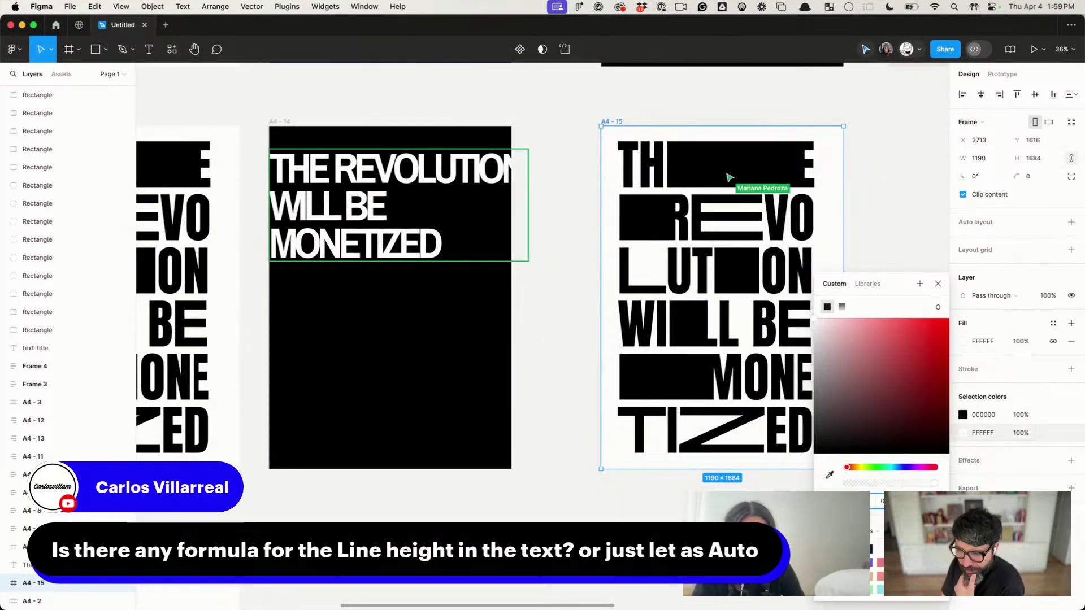
left_click(853, 468)
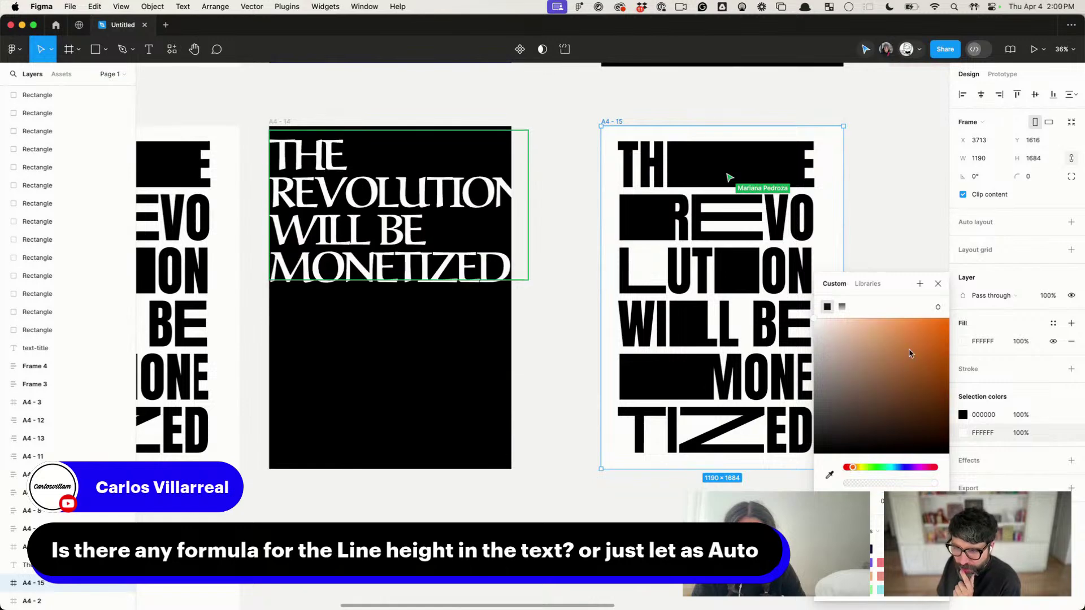
left_click(897, 332)
left_click(898, 338)
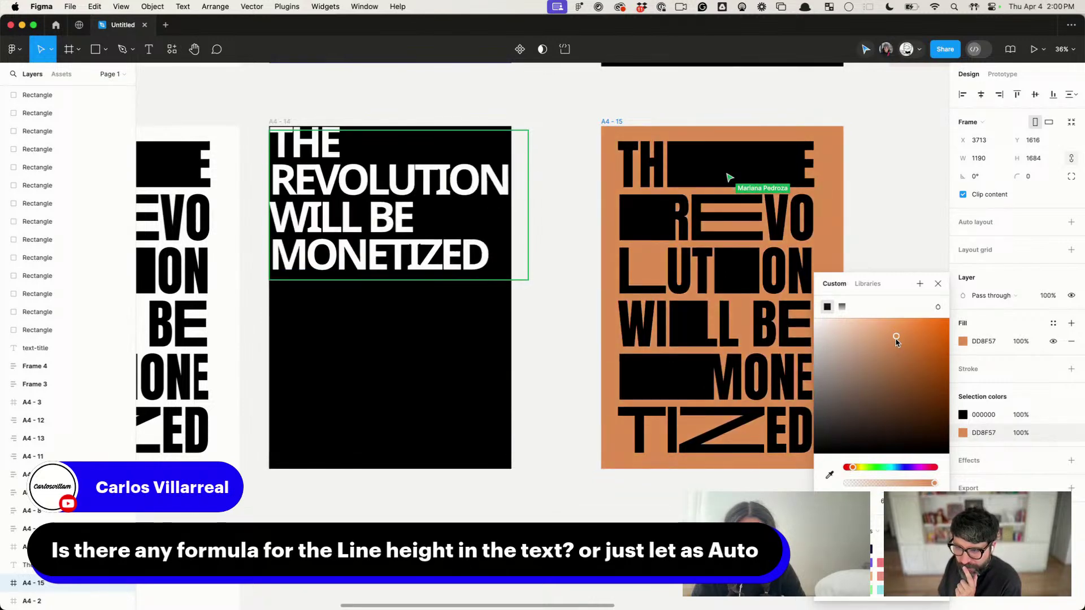
Step: Recolor the duplicated poster's black lettering to dark purple 261D35
left_click(962, 414)
left_click(909, 468)
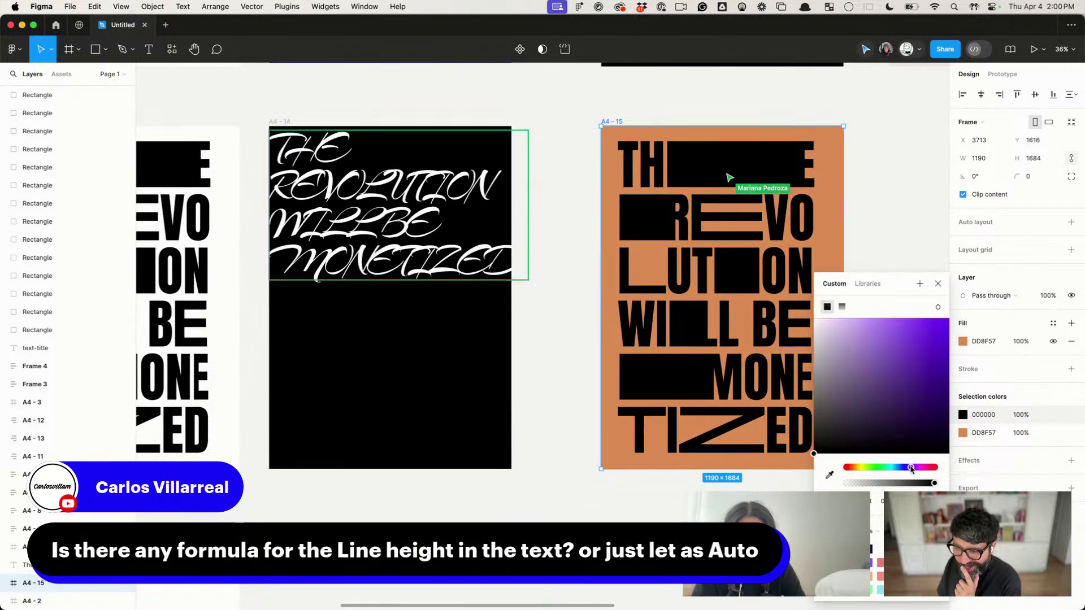
left_click(892, 431)
left_click(873, 434)
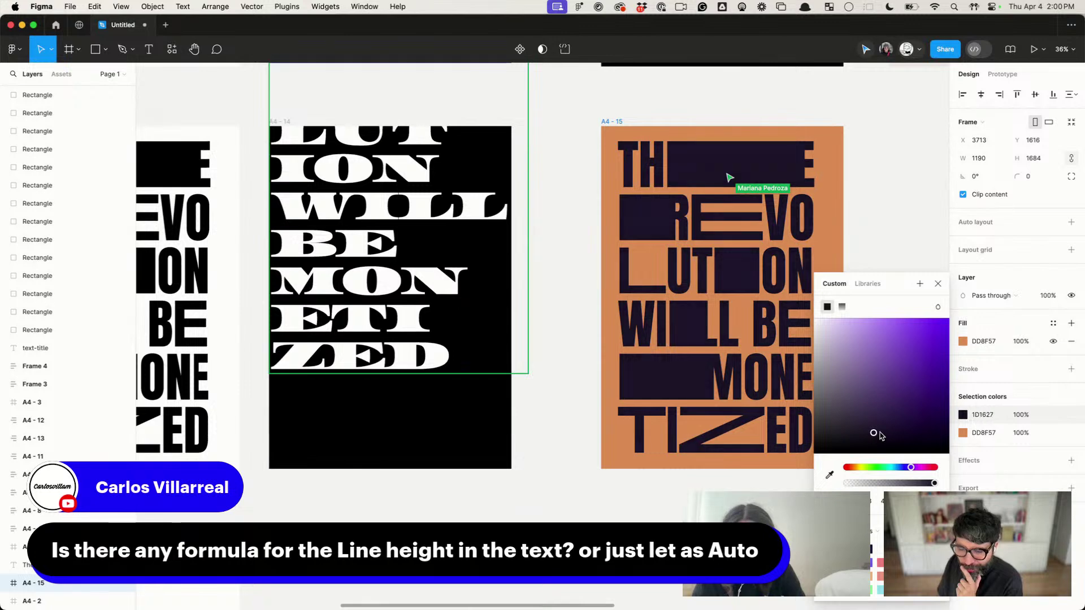
left_click(875, 427)
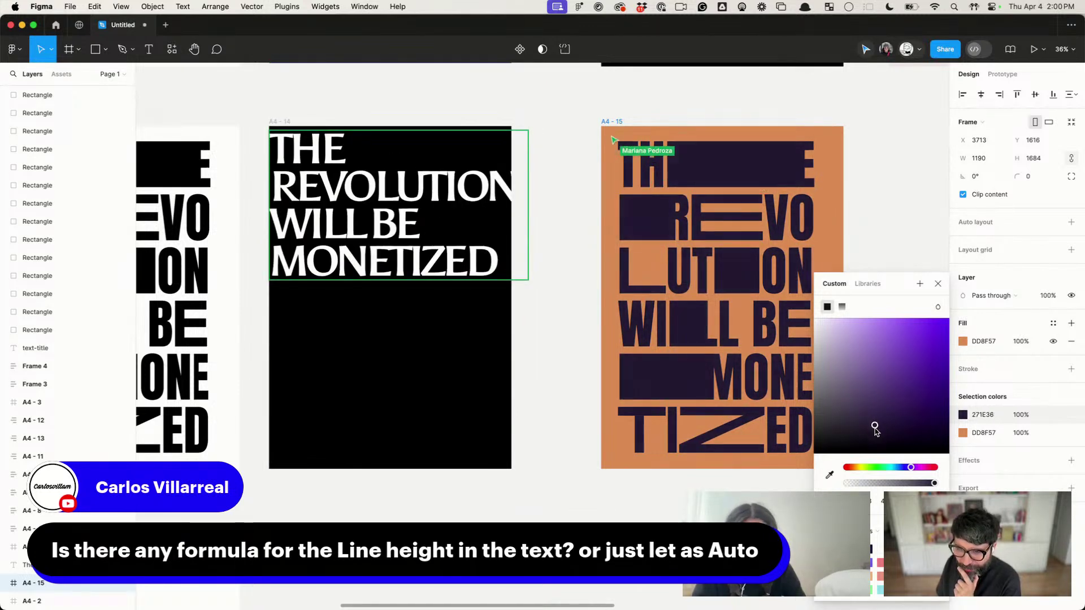
left_click(875, 425)
Step: Mute the duplicated poster's orange background to brown B68562 and deselect the frame
left_click(963, 436)
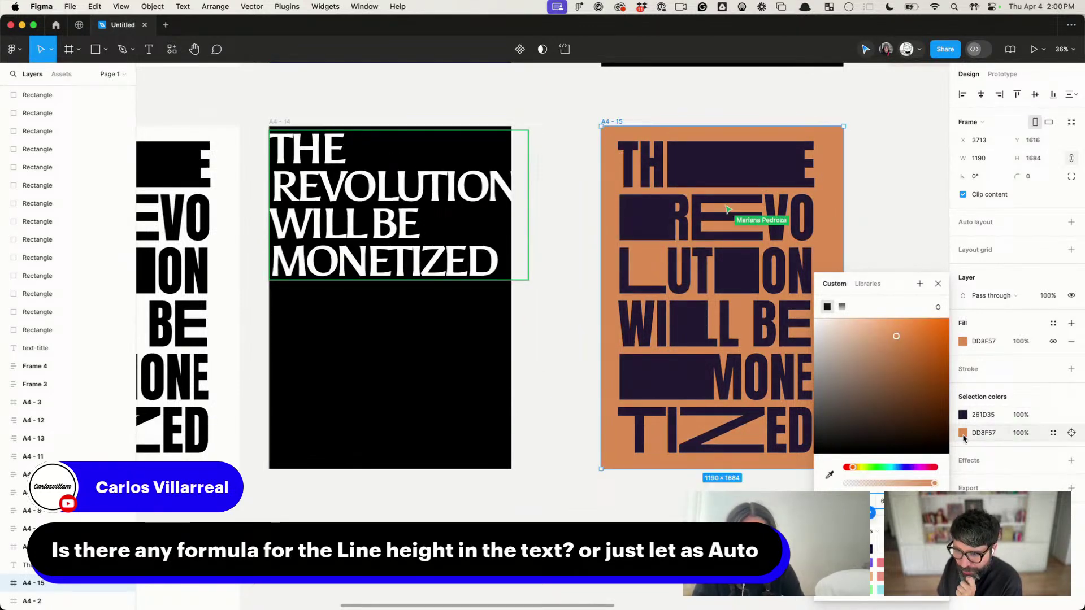
left_click(877, 358)
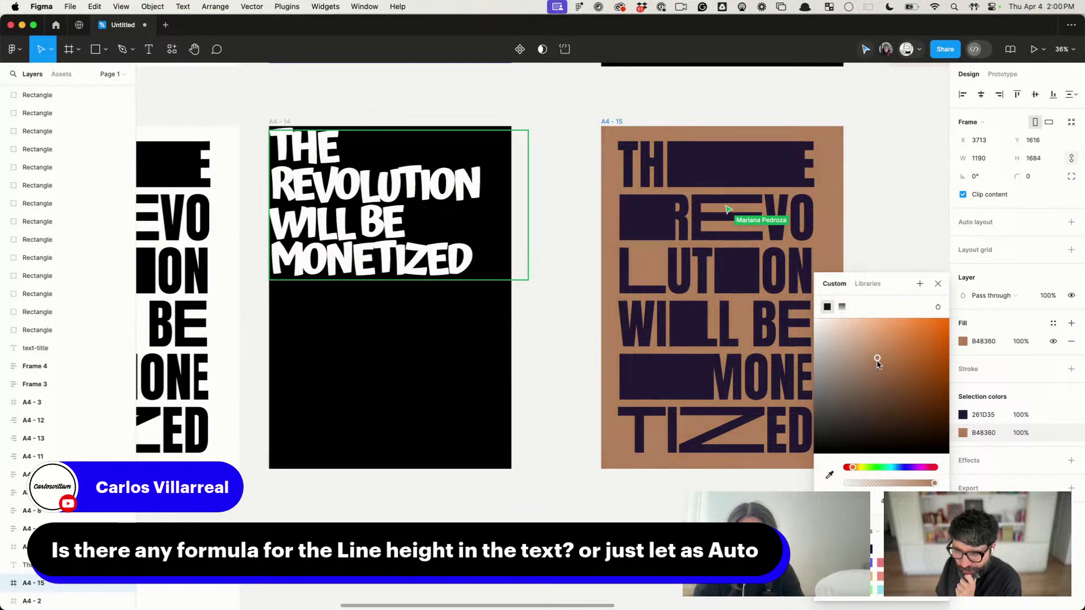
left_click_drag(877, 361, 876, 357)
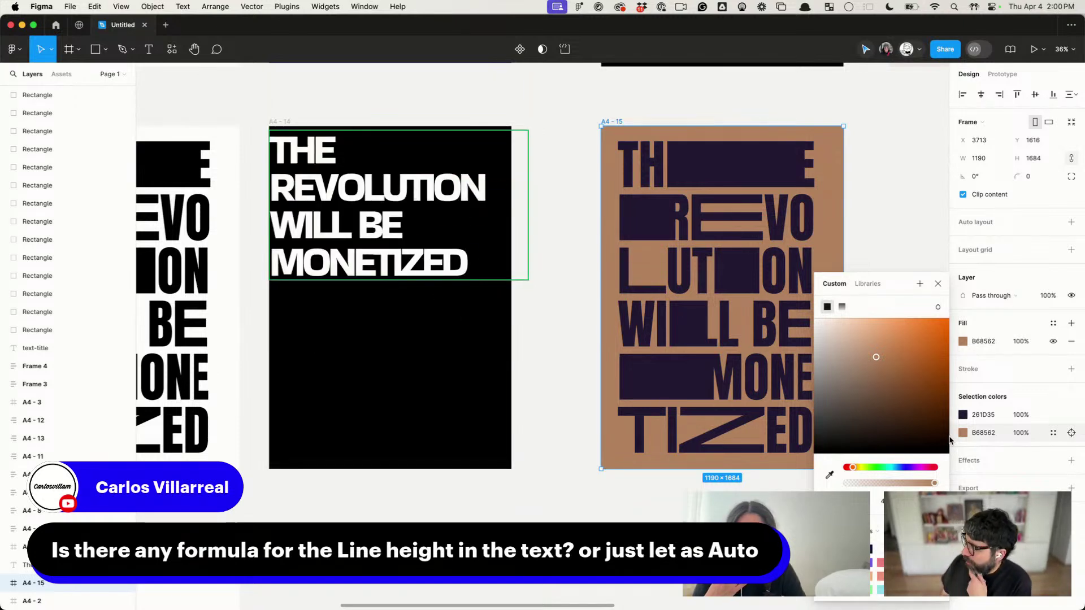
left_click(937, 283)
left_click(898, 294)
Step: Add the text "NOT JUST BASIC" on the empty canvas to the right of the brown poster
scroll(890, 297, "down", 6)
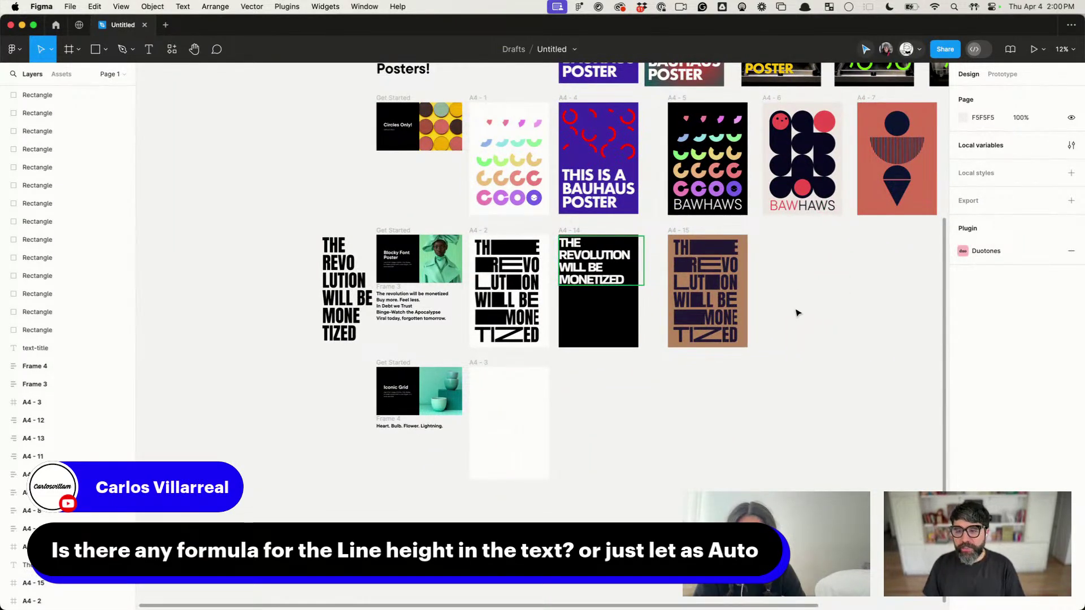
scroll(794, 312, "up", 6)
scroll(793, 315, "right", 5)
key("r")
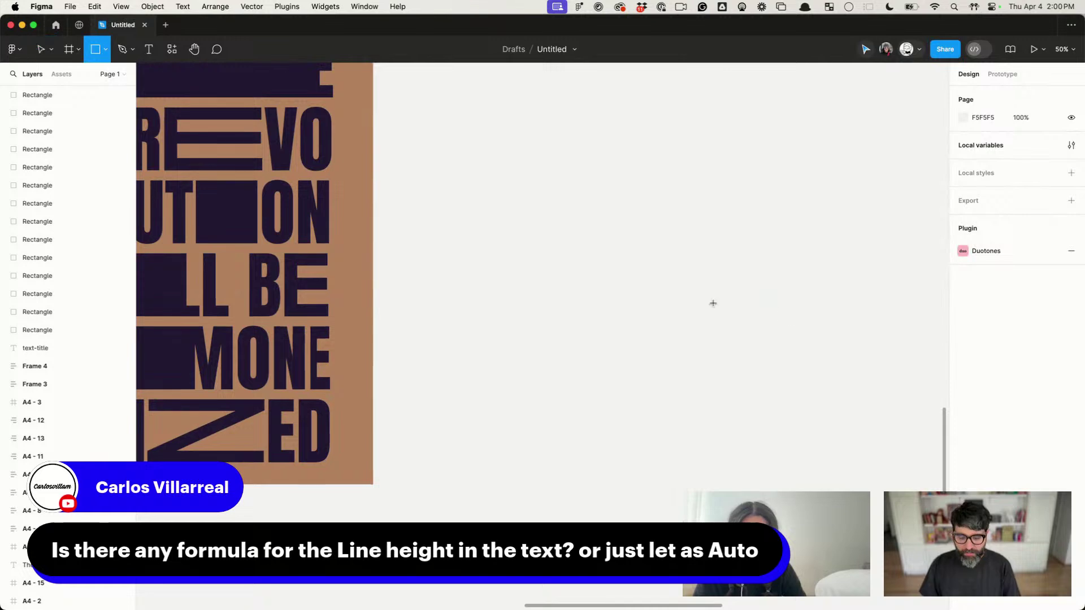
key("t")
scroll(712, 303, "up", 4)
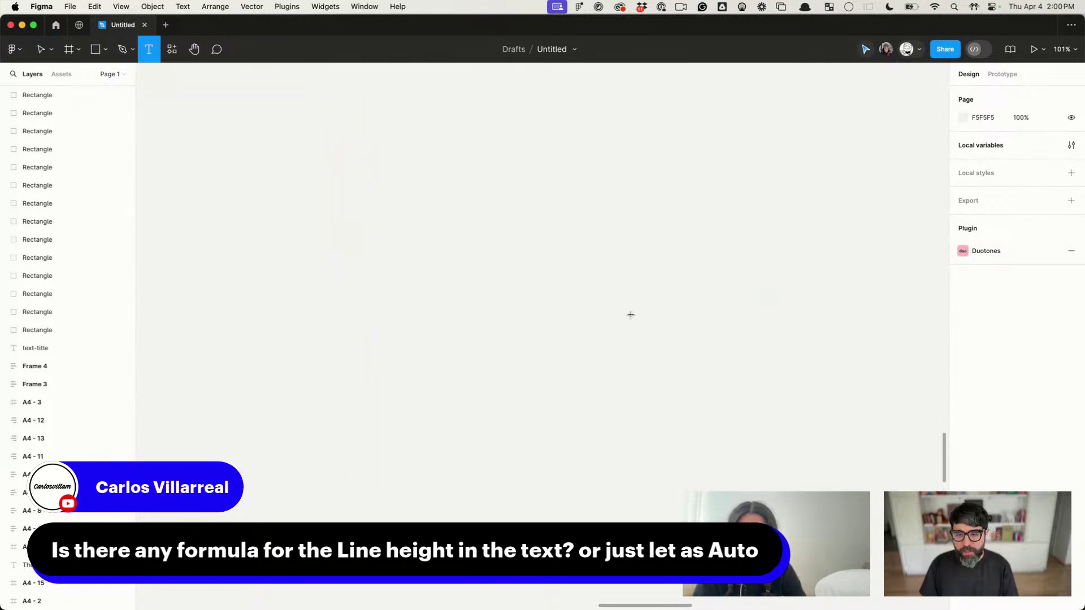
left_click(630, 317)
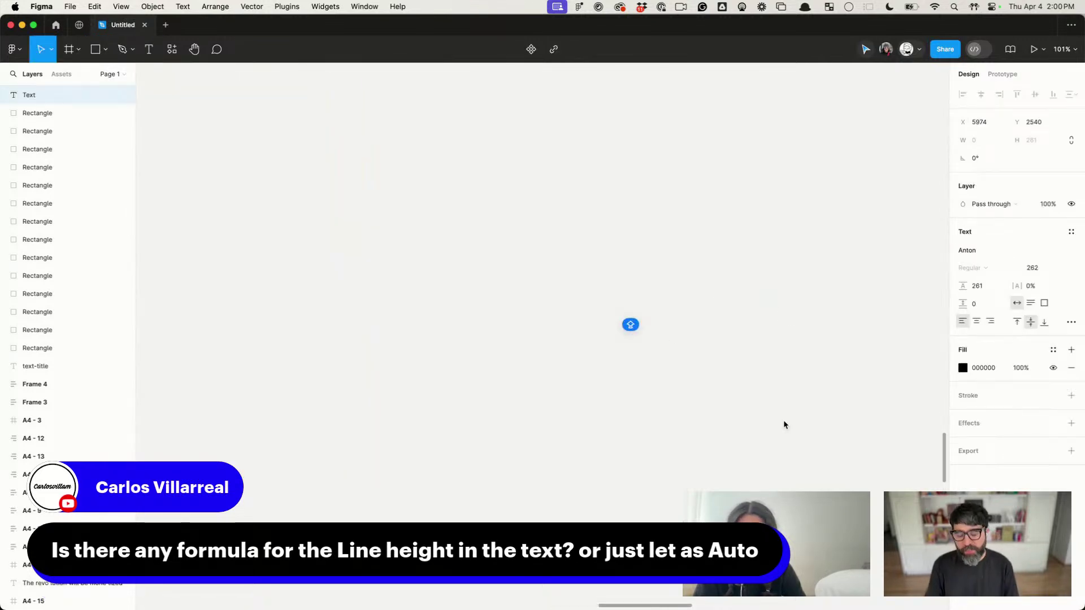
type("NO")
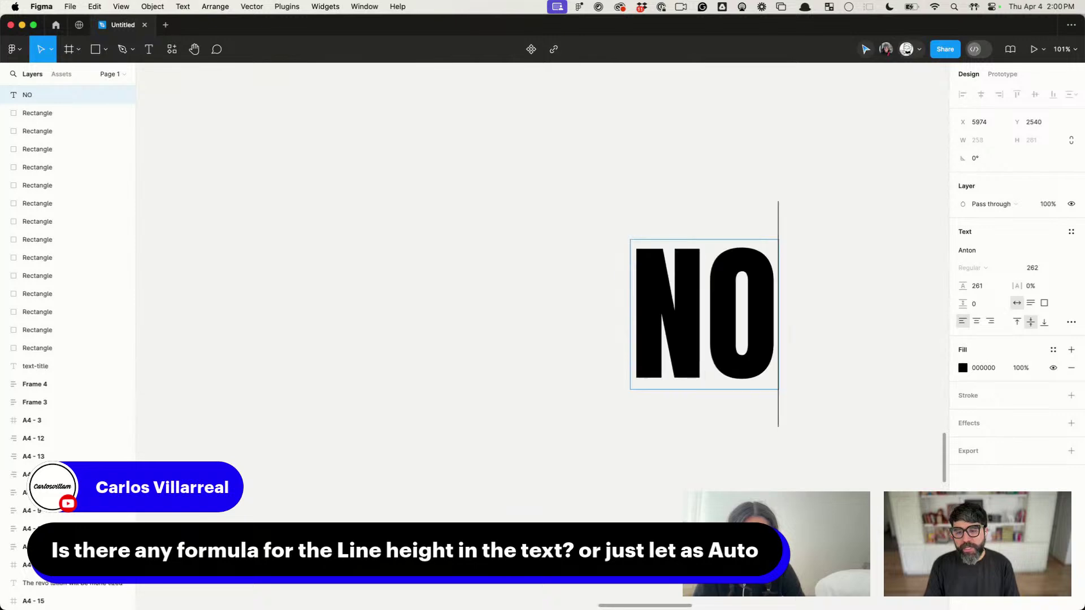
type("T JUST BASIC")
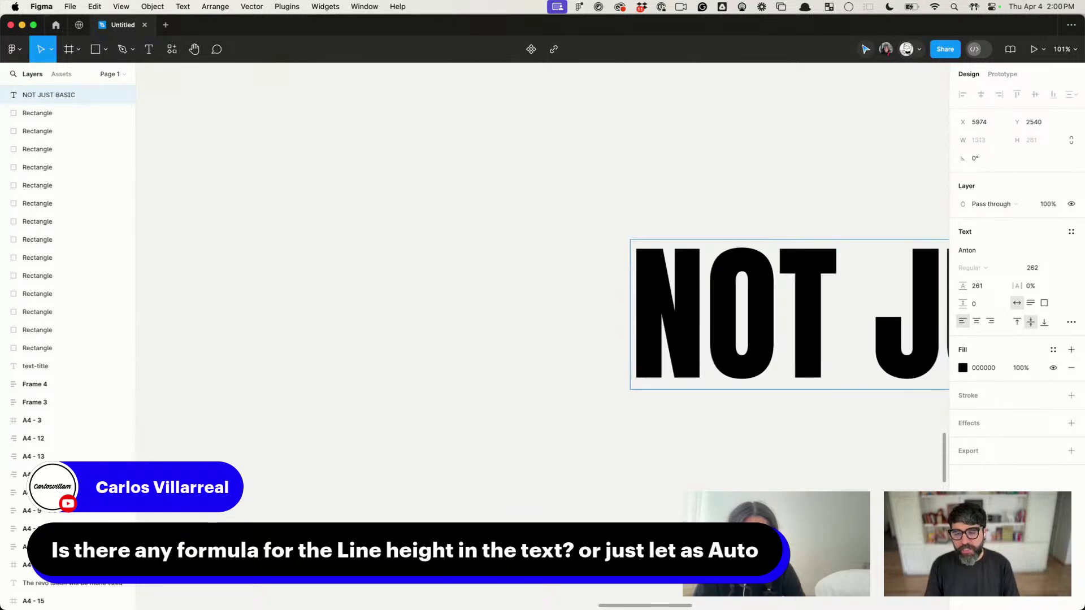
key("Escape")
key("Escape")
scroll(618, 407, "down", 5)
left_click(635, 380)
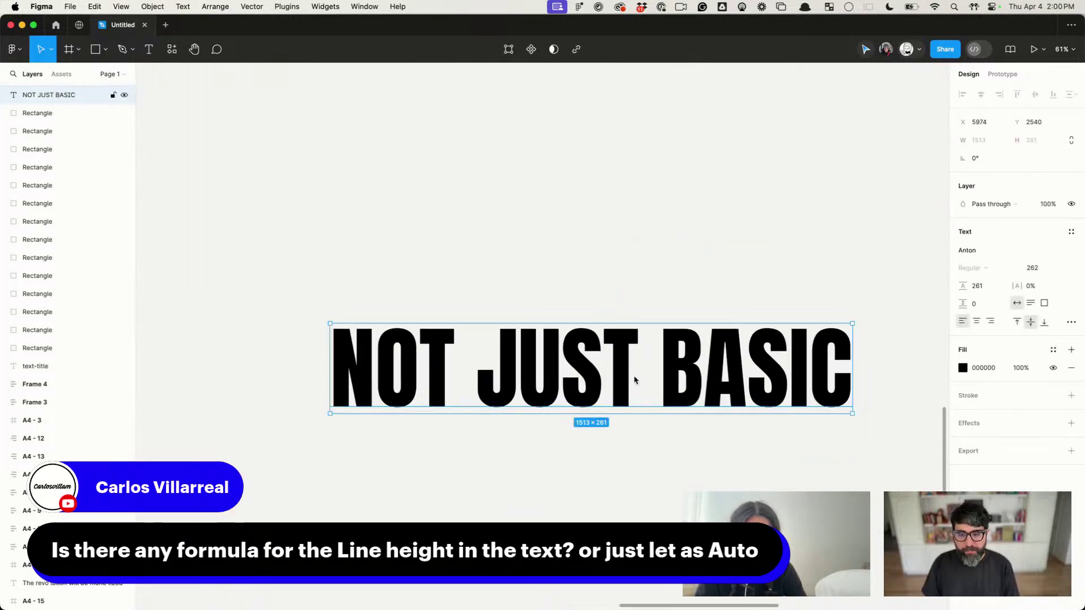
scroll(634, 380, "down", 4)
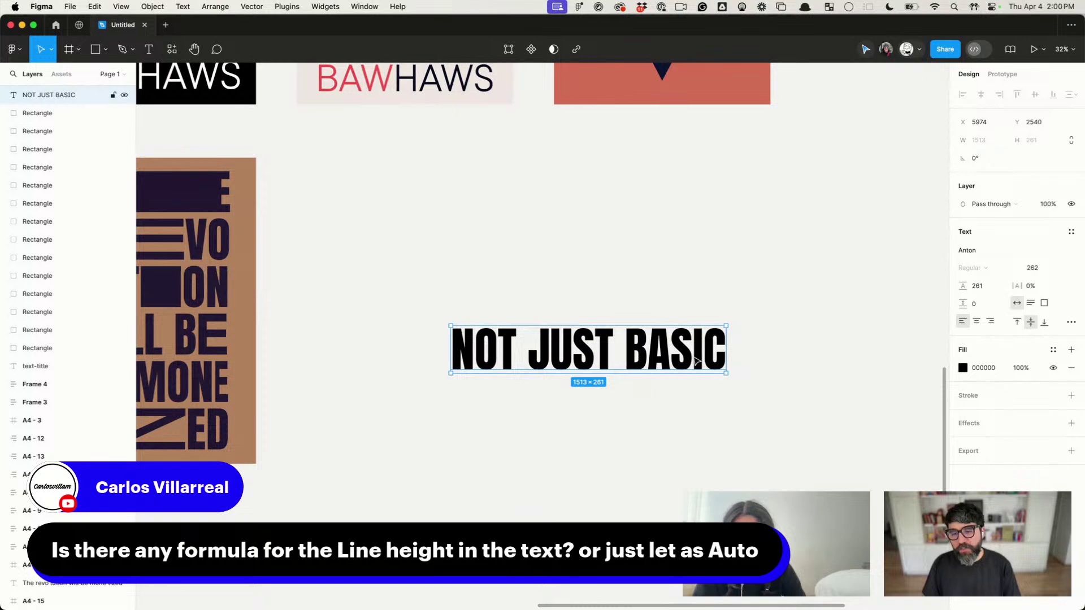
Step: Replace the NOT JUST BASIC sample text with "THIS IS A HEADING"
double_click(450, 358)
left_click(726, 360)
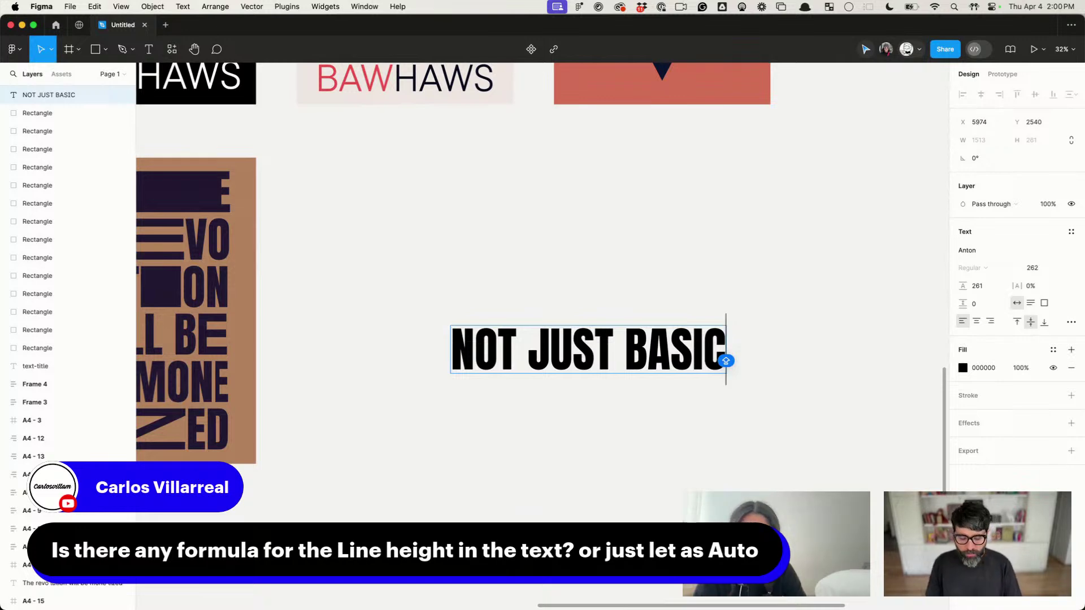
type("HEL")
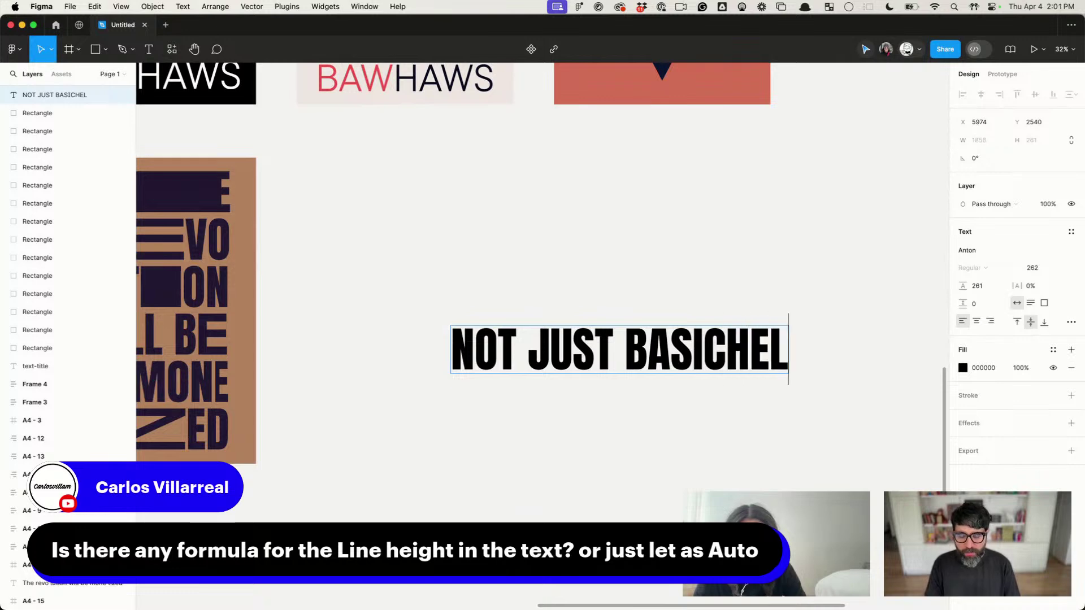
key("super+a")
type("H")
key("BackSpace")
type("THIS I")
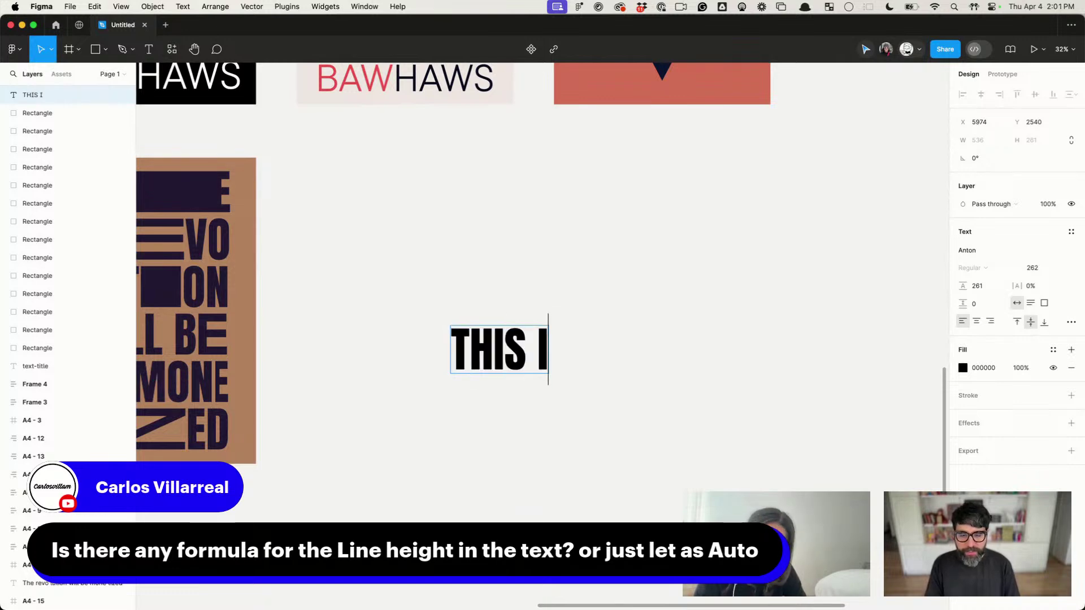
type("S A HEADING")
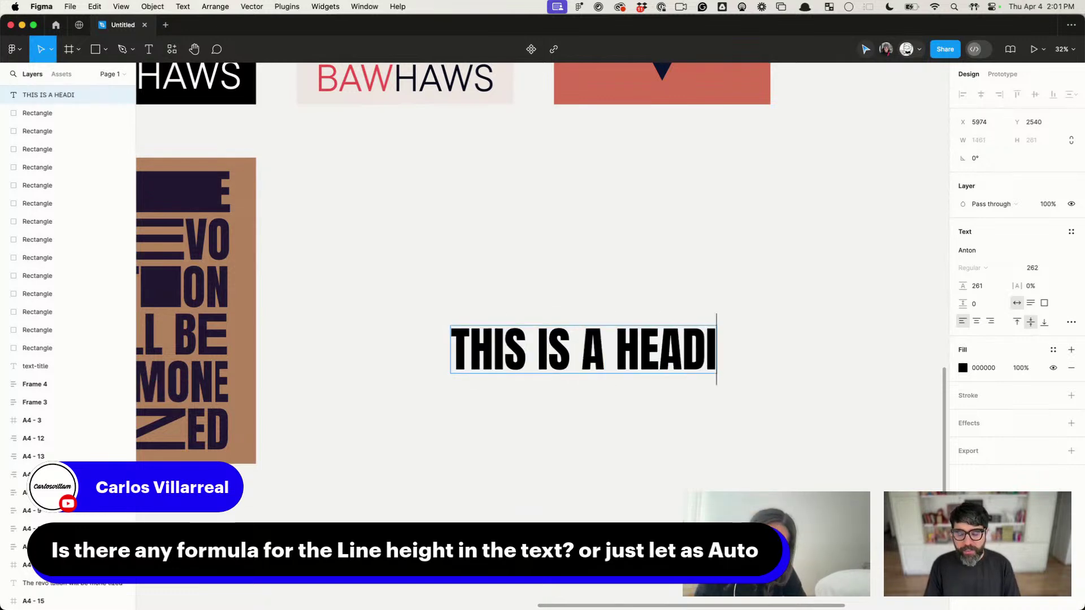
key("Escape")
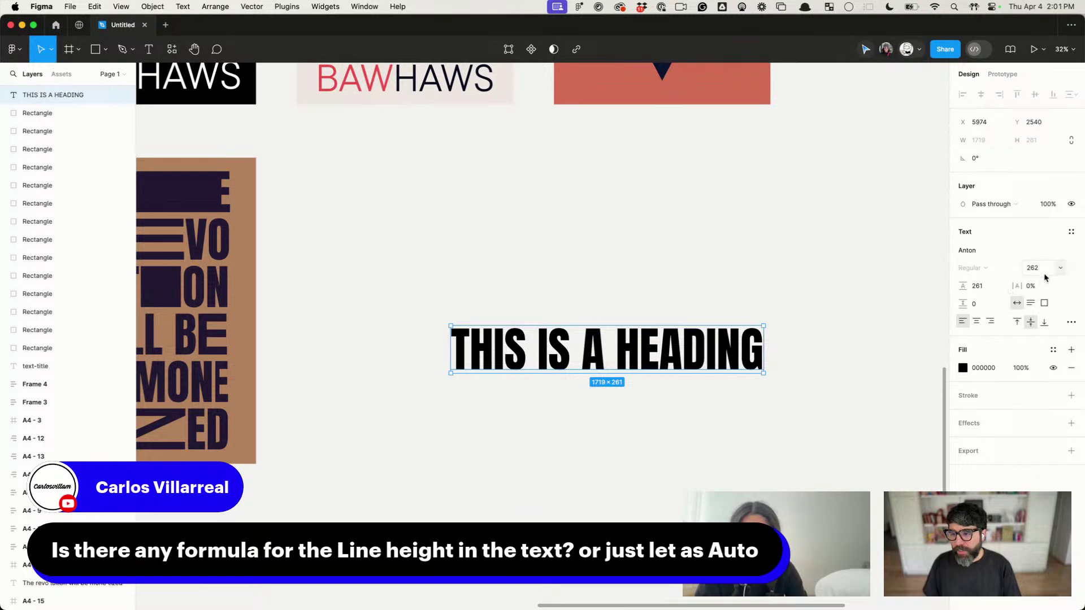
Step: Rewrite the uppercase sample heading in sentence case as "This is a heading"
left_click(1071, 322)
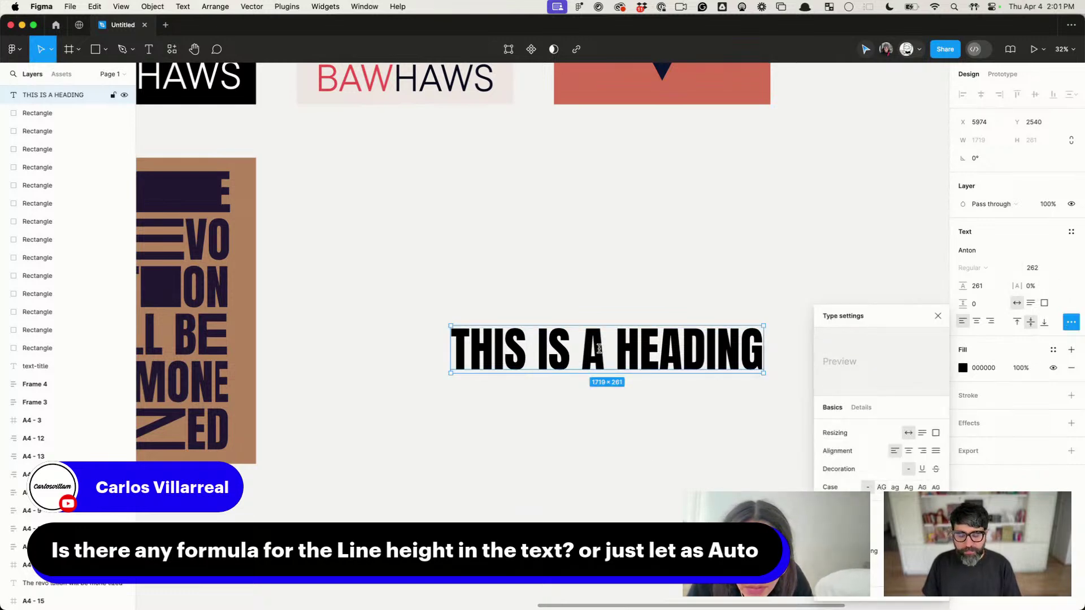
key("Return")
type("T")
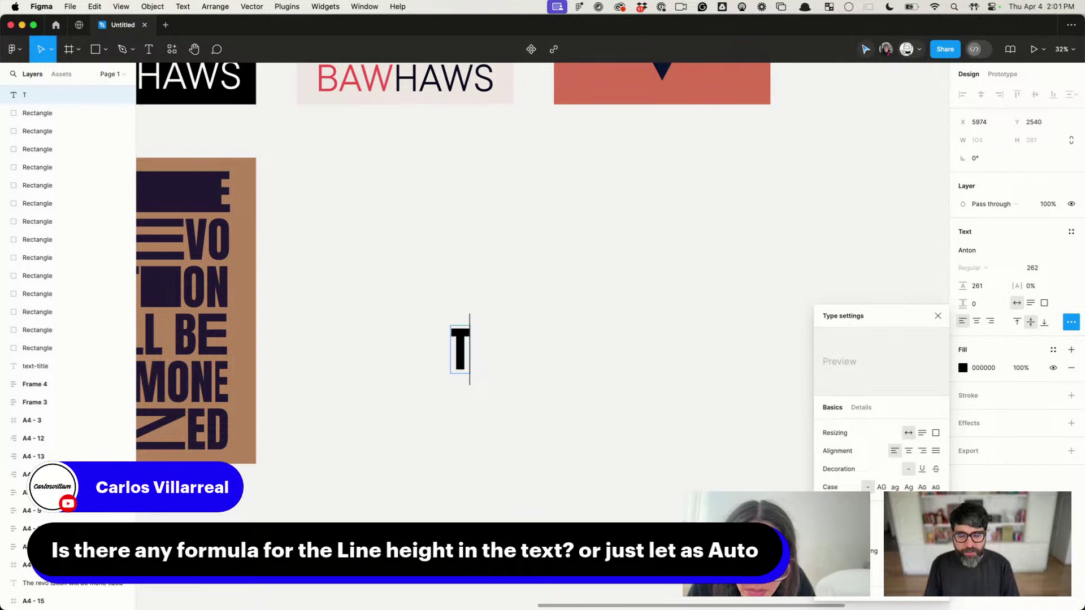
type("his is a hea")
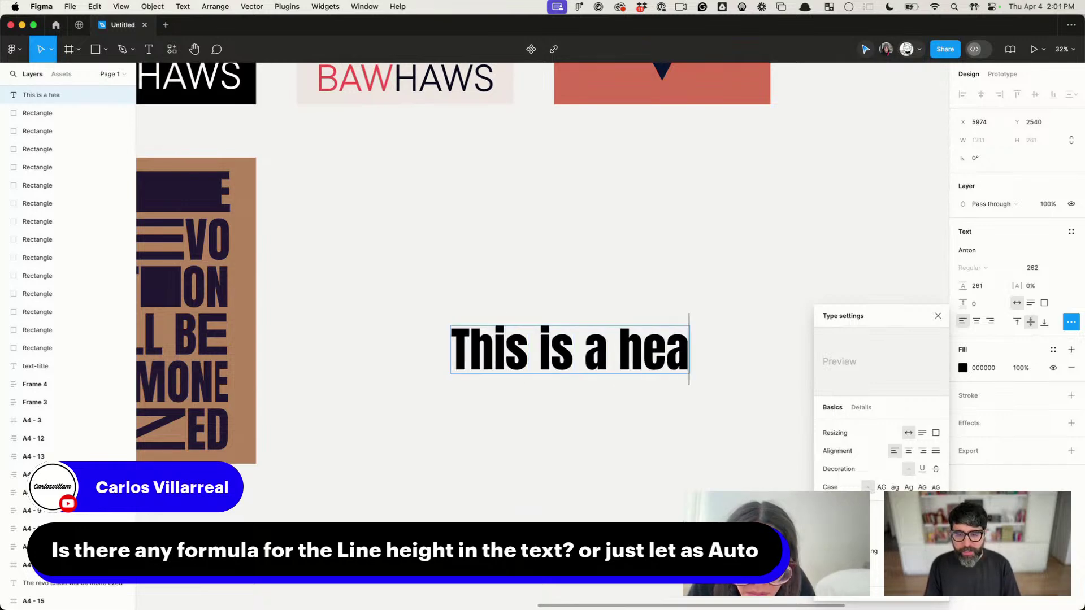
type("ding")
key("Escape")
Step: Change the sample heading's font to Inter
left_click(967, 250)
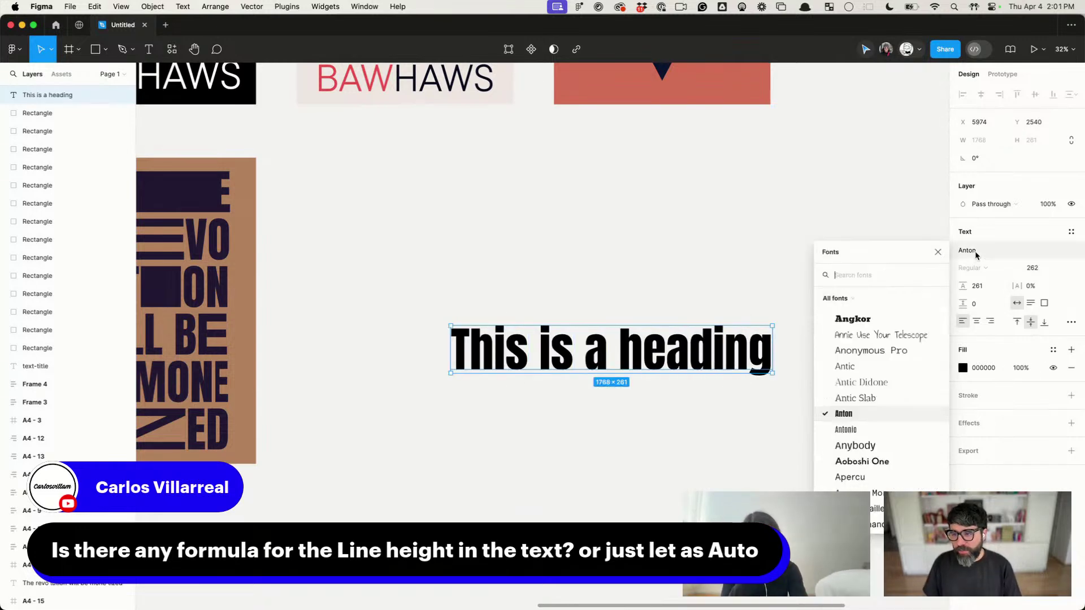
type("inter")
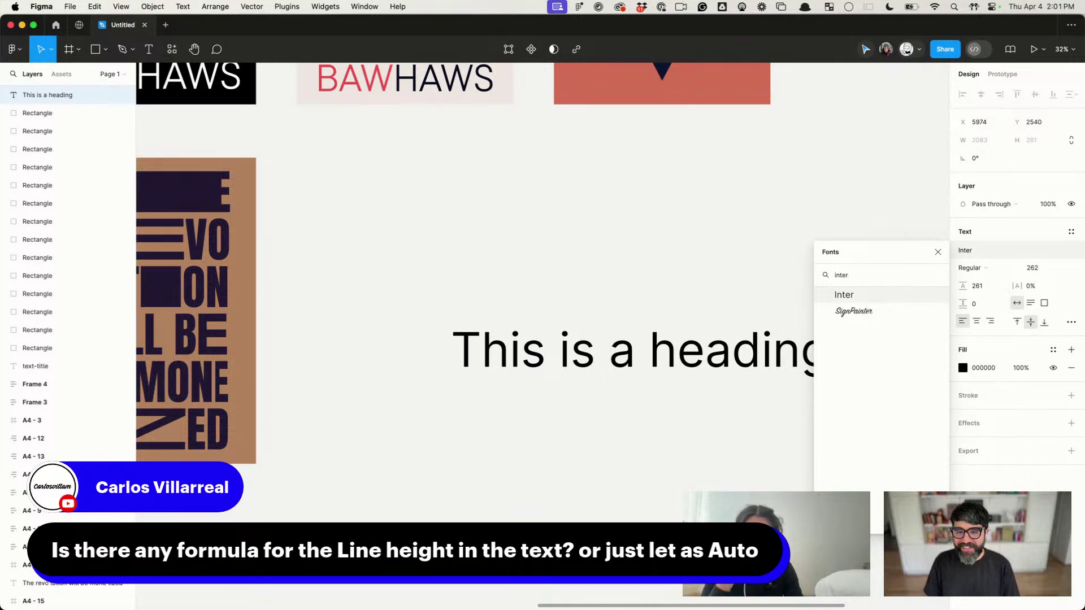
key("Return")
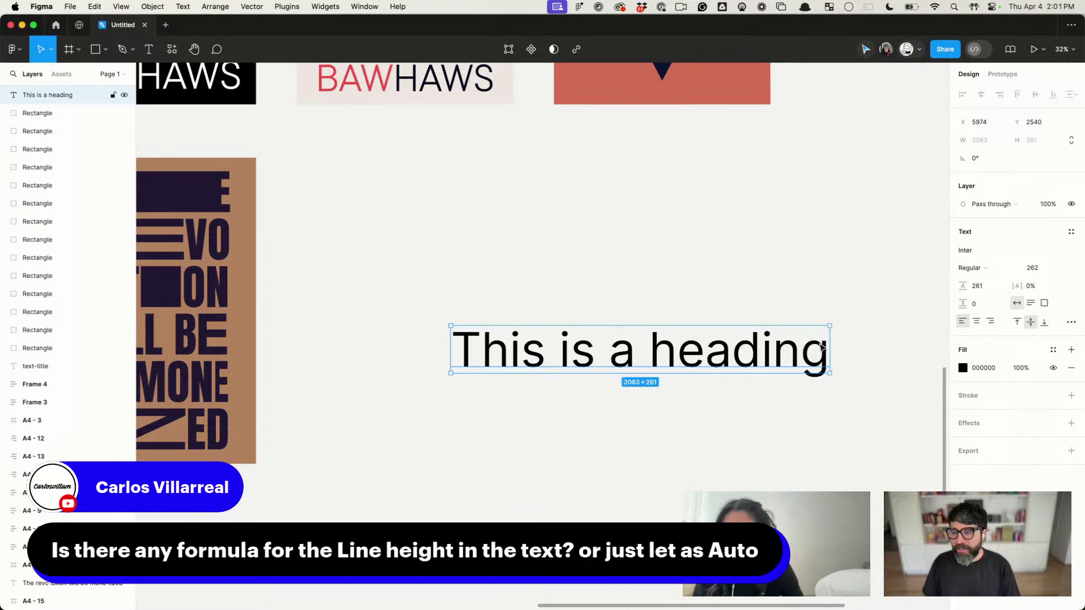
left_click(970, 268)
left_click(973, 267)
Step: Duplicate the heading just below and replace its text with "This is a paragraph, no, really, I'm telling you. This is a paragraph. For reals"
left_click_drag(727, 371, 721, 443)
double_click(720, 441)
type("This is a ")
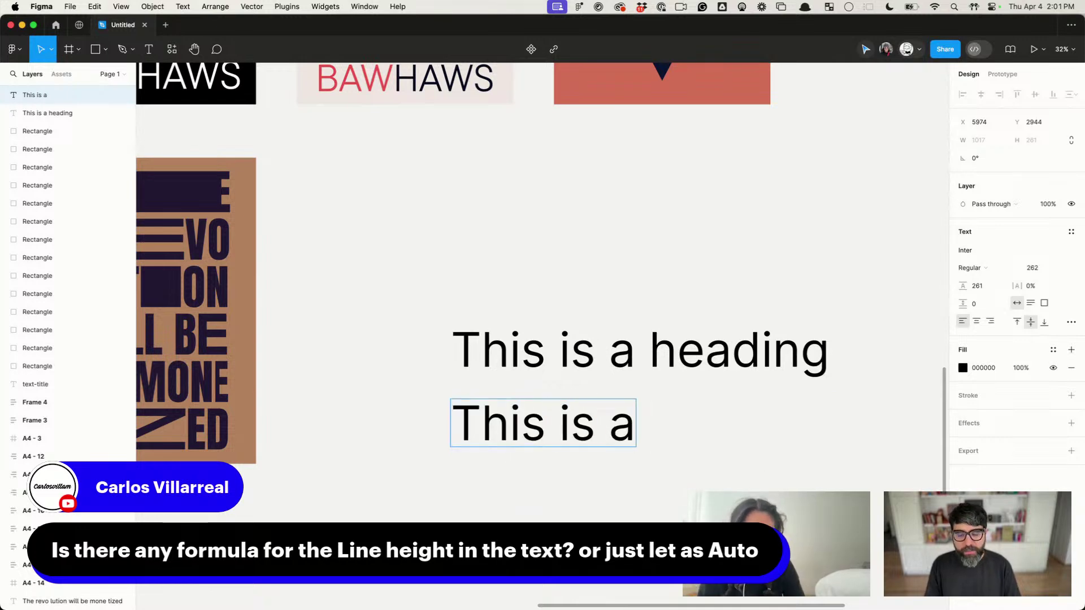
type("paragraph, ")
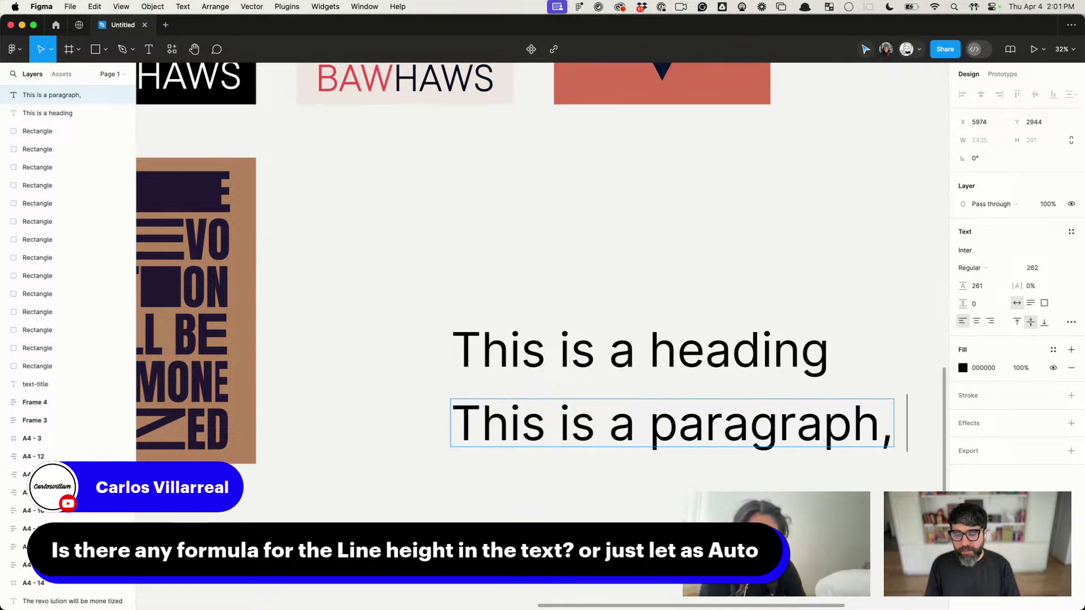
type("no, really, I'm")
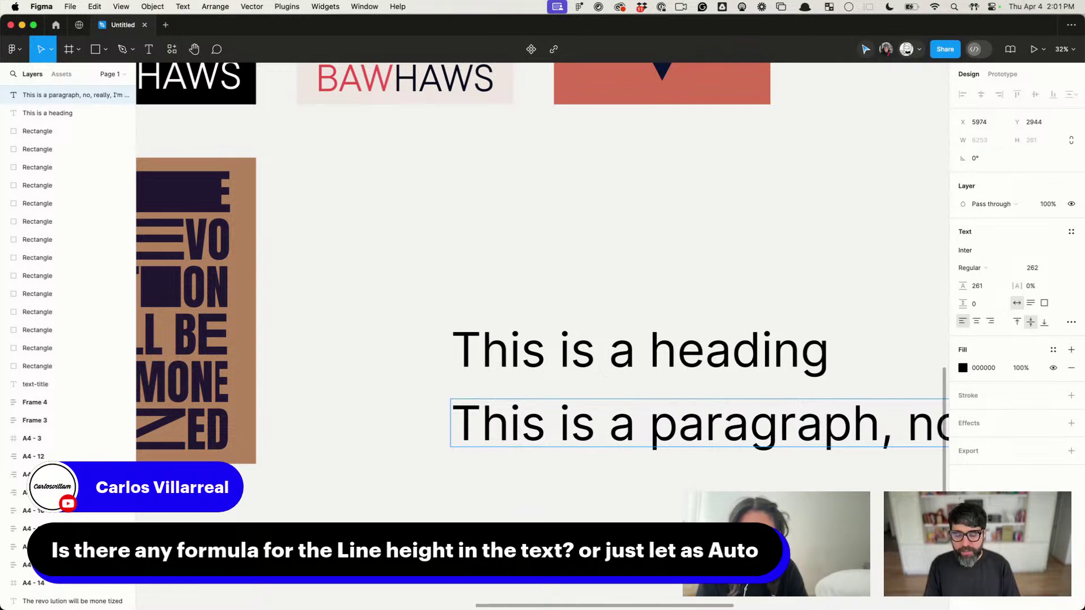
type("for")
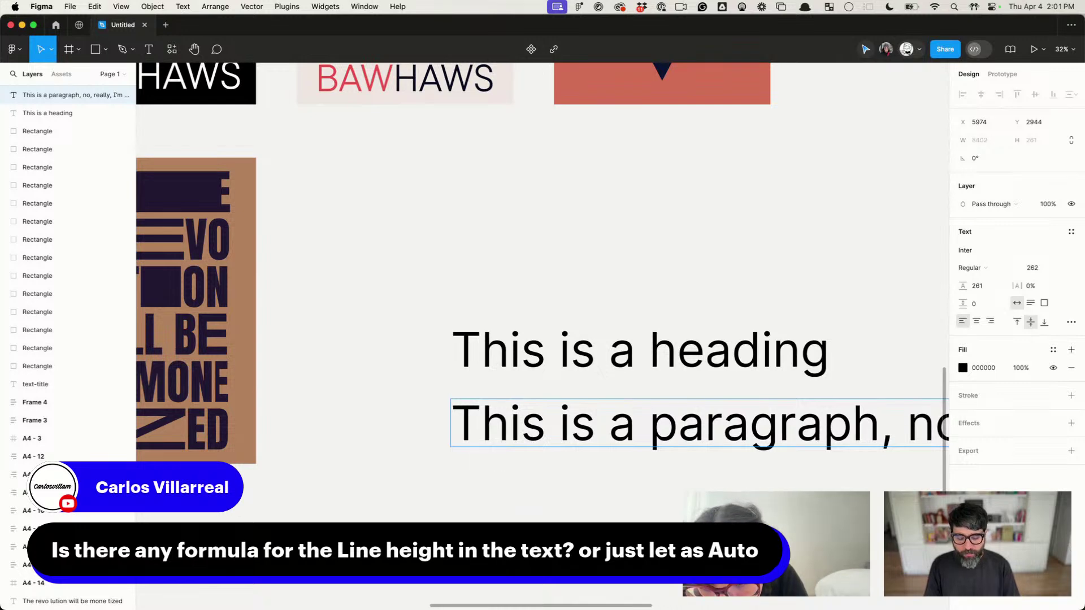
type("ls")
key("Escape")
Step: Narrow the one-line paragraph to 2140 wide so its text wraps beneath the heading
scroll(653, 412, "down", 5)
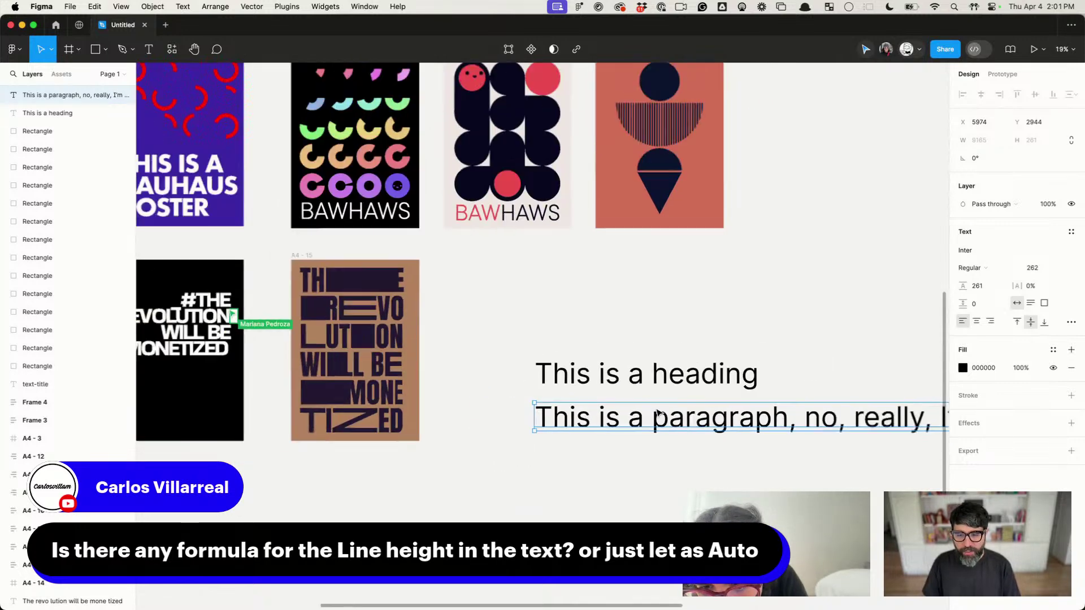
scroll(653, 407, "right", 5)
scroll(658, 413, "down", 5)
scroll(659, 413, "right", 2)
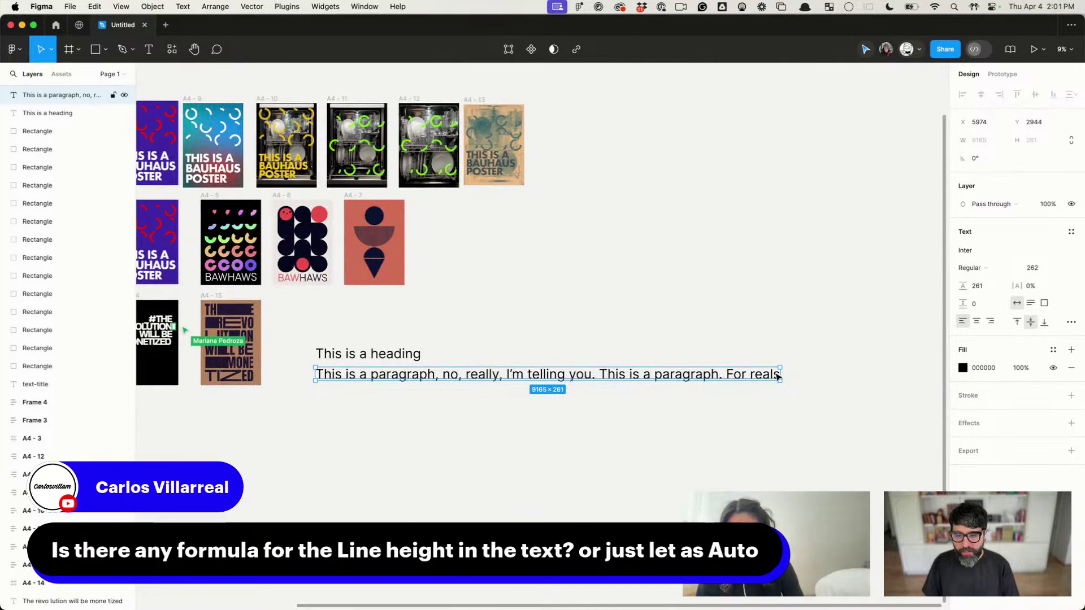
left_click_drag(782, 373, 424, 374)
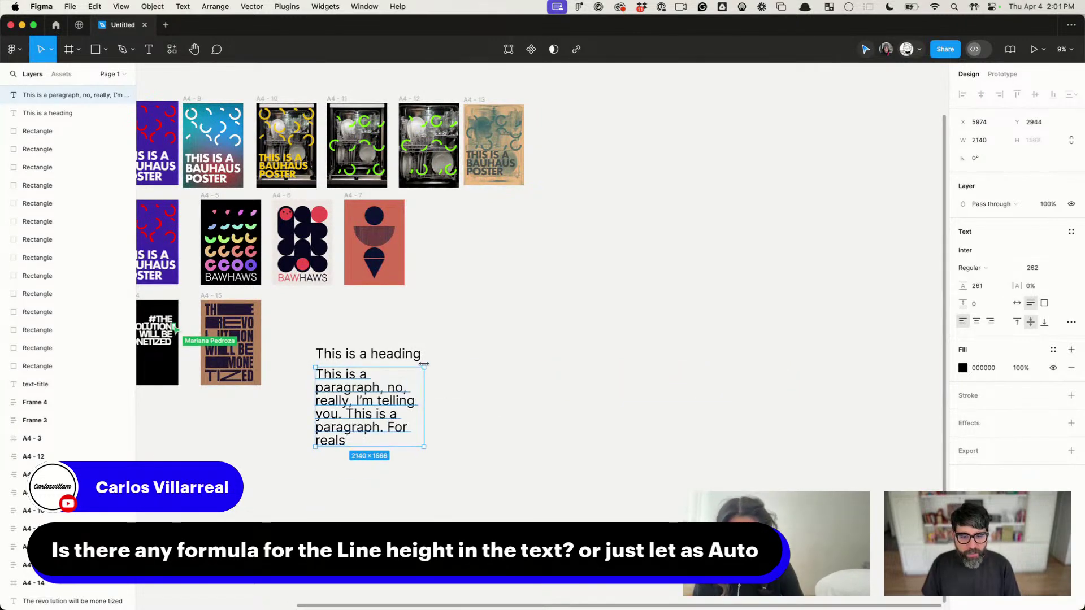
Step: Set the sample heading's font weight to Semi Bold
scroll(348, 373, "up", 3)
left_click(379, 341)
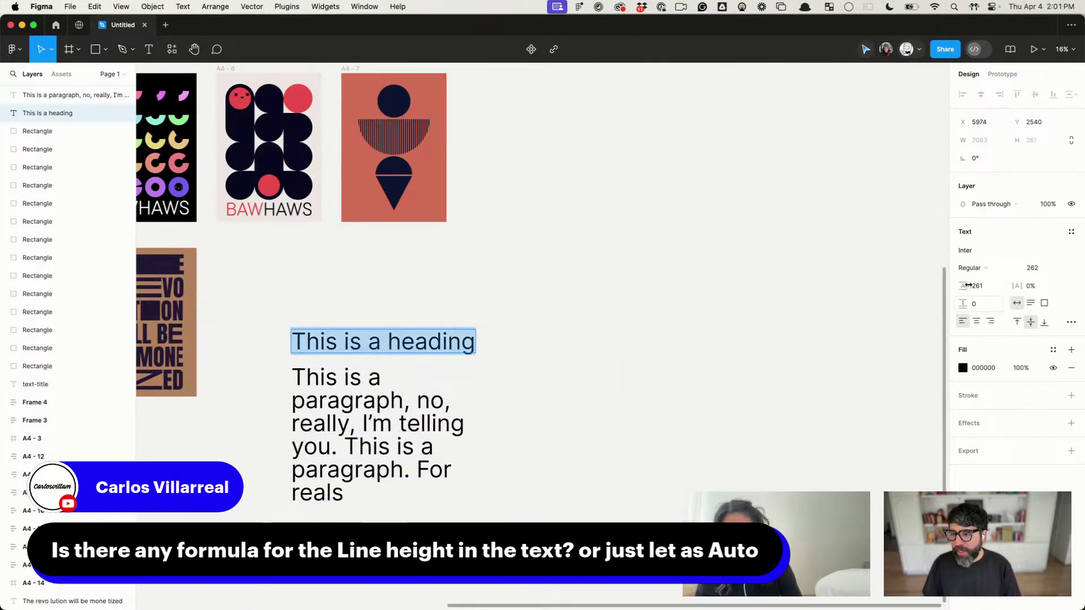
left_click(995, 268)
left_click(1003, 295)
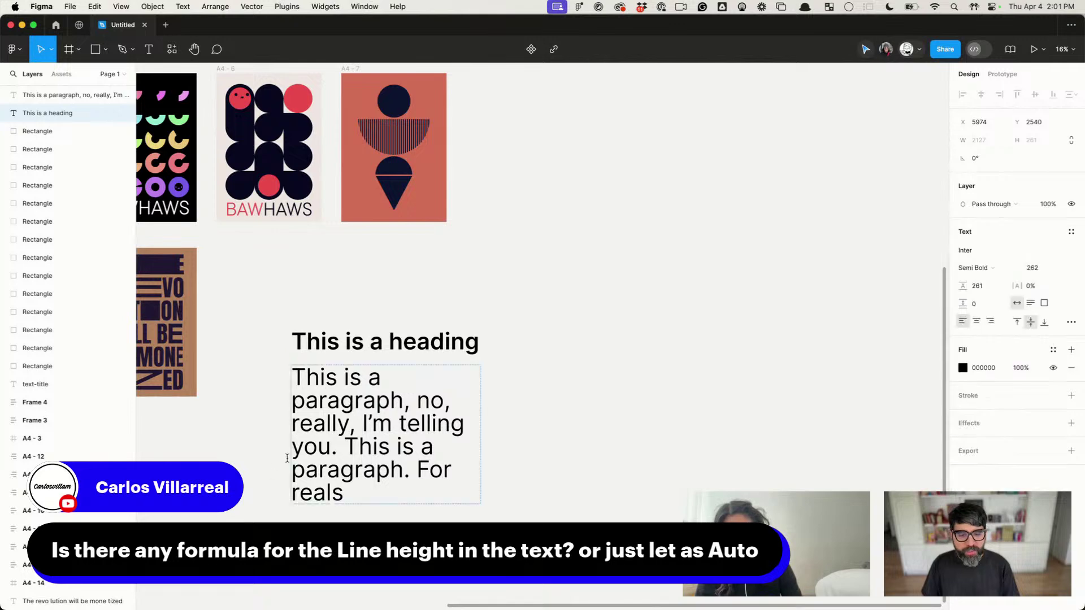
Step: Halve the paragraph's font size to 131 and move the paragraph up closer to the heading
left_click(384, 429)
left_click(1051, 269)
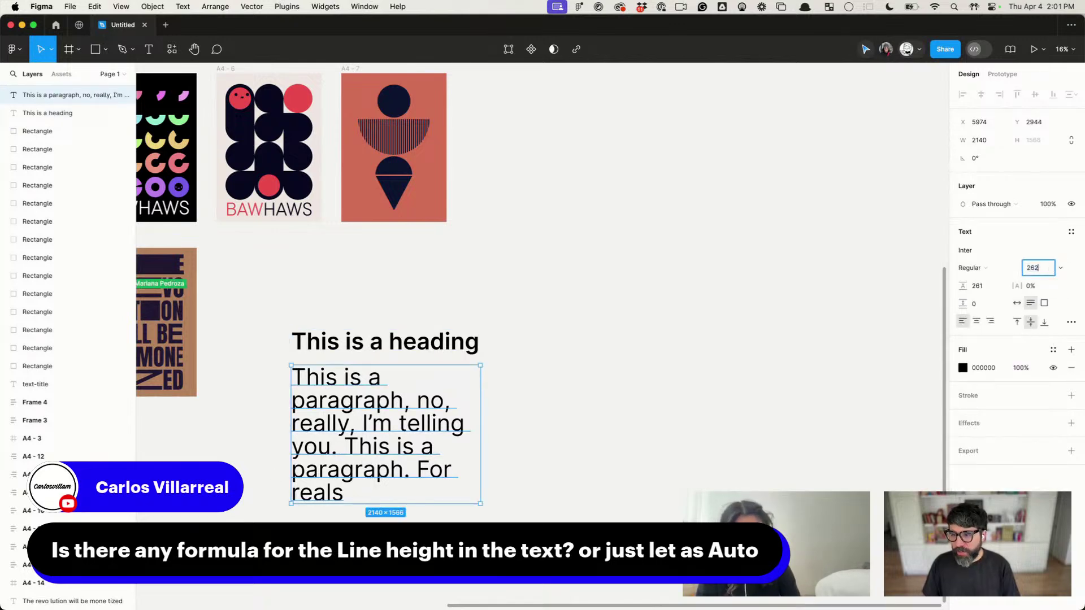
type("/2")
key("Return")
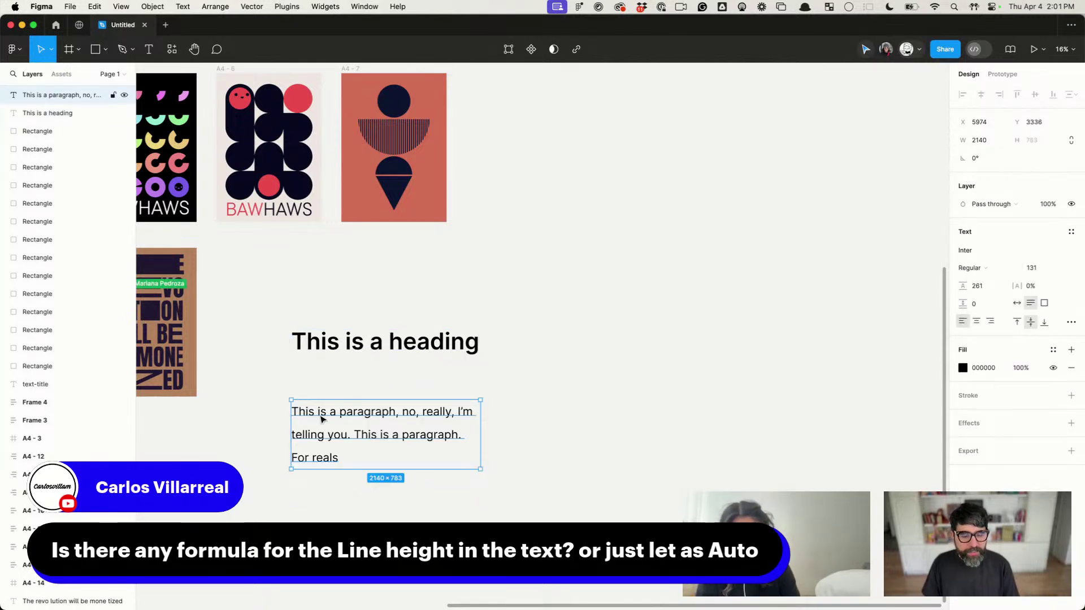
scroll(325, 419, "up", 2)
left_click_drag(350, 439, 351, 407)
Step: Set the sample heading's font size to 40 and its line height to Auto
left_click_drag(257, 305, 505, 338)
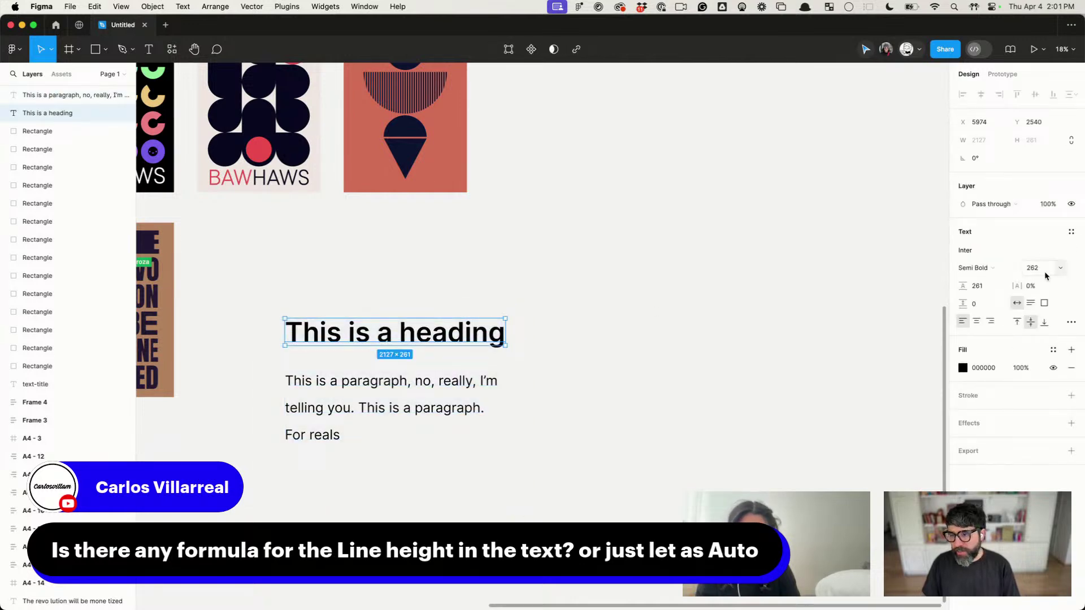
left_click(1038, 268)
type("40")
key("Return")
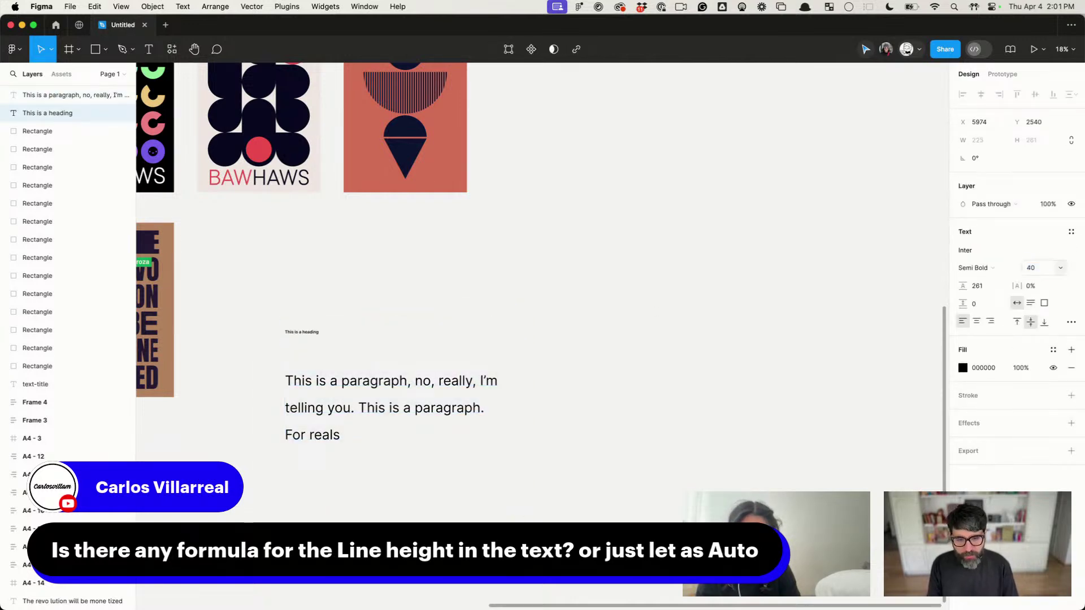
left_click(989, 285)
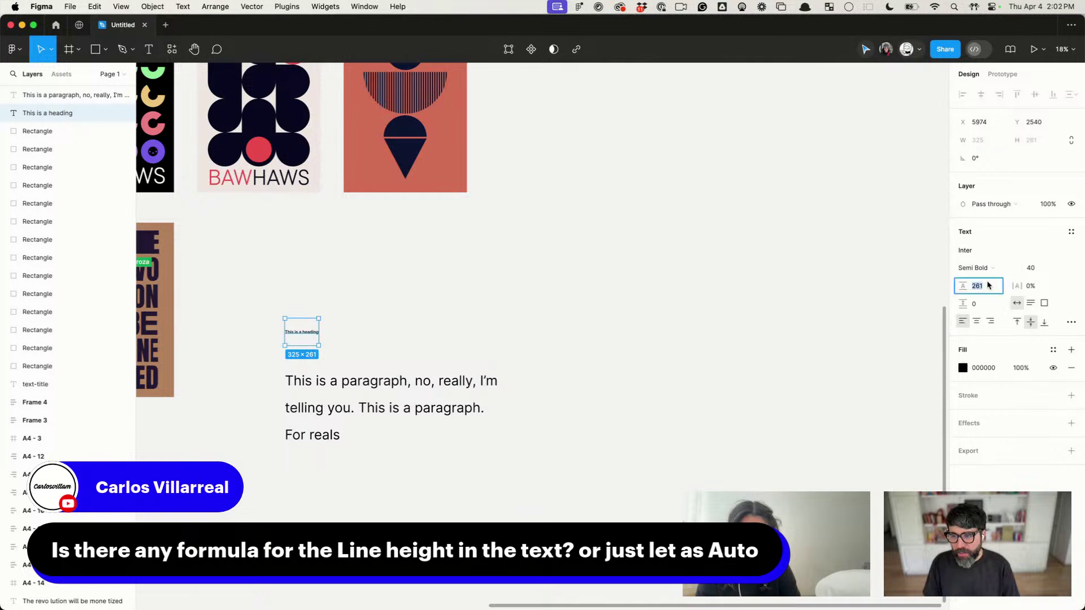
type("auto")
key("Return")
Step: Set the paragraph's line height to Auto and its font size to 16
left_click(378, 433)
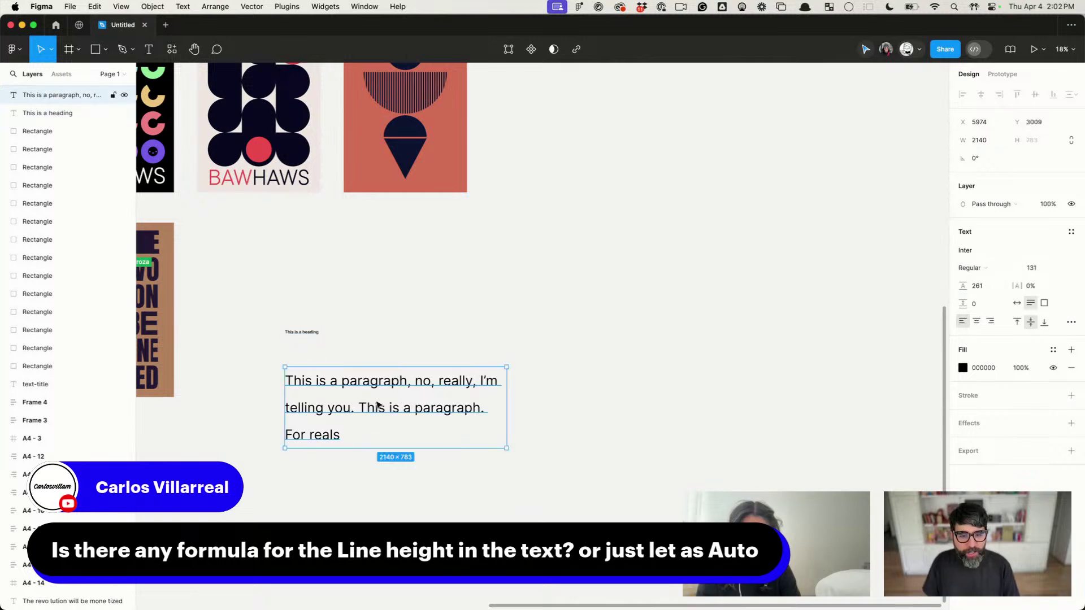
left_click(990, 284)
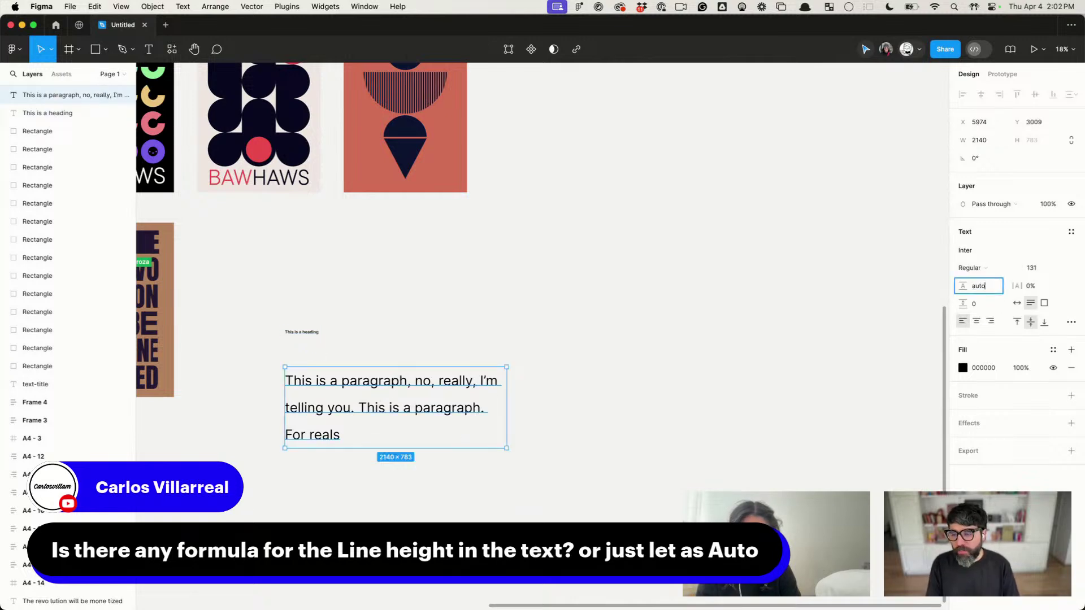
key("Return")
left_click(1034, 268)
type("1")
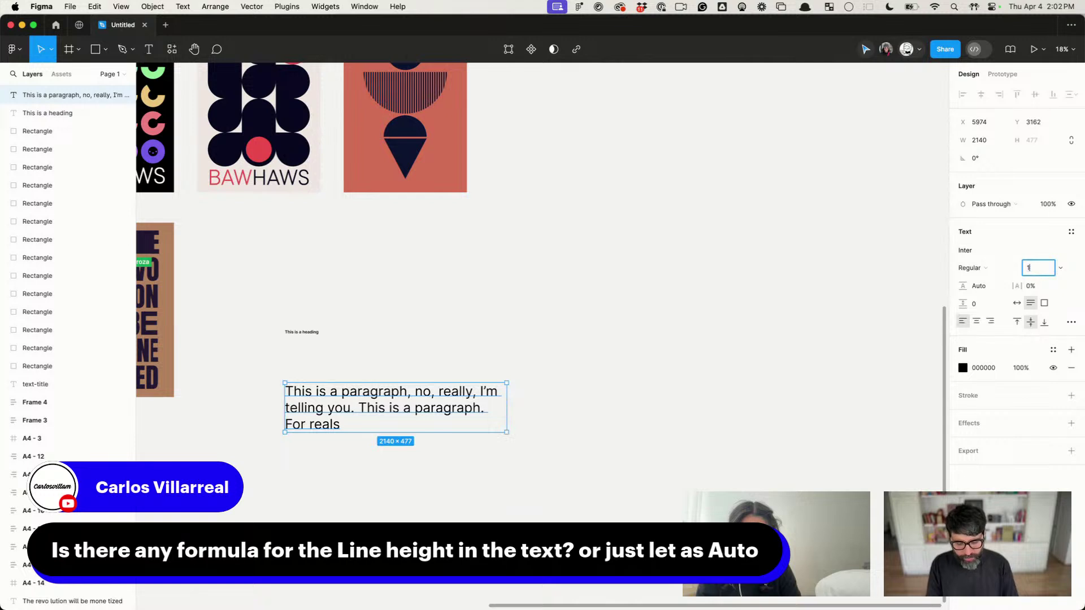
type("6")
key("Return")
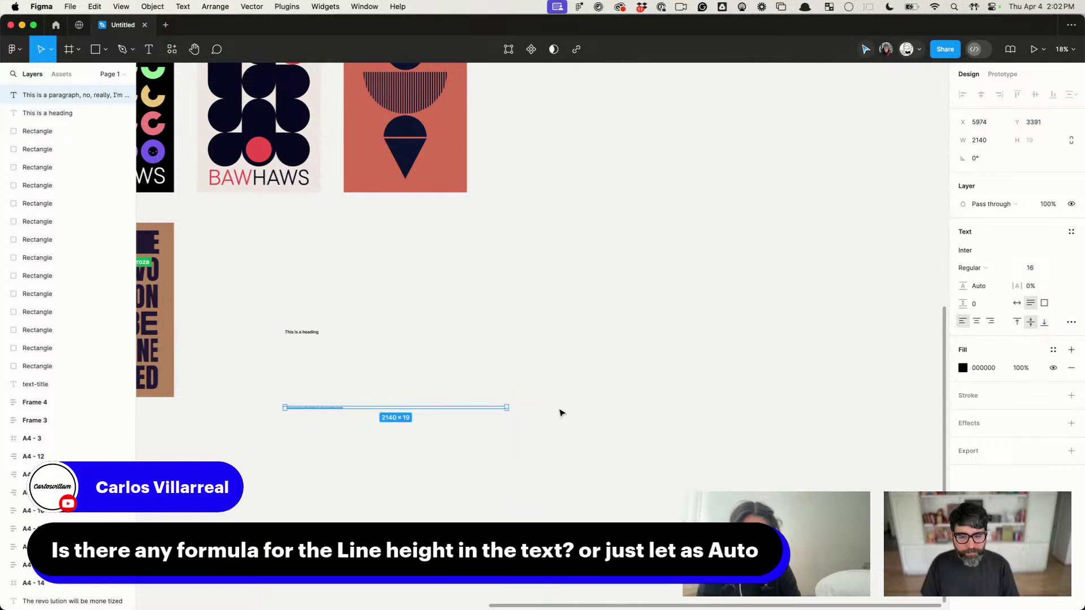
Step: Shrink the paragraph's text box beneath the heading to about 298 wide, with its height set to automatic
left_click_drag(508, 403, 299, 353)
key("shift+2")
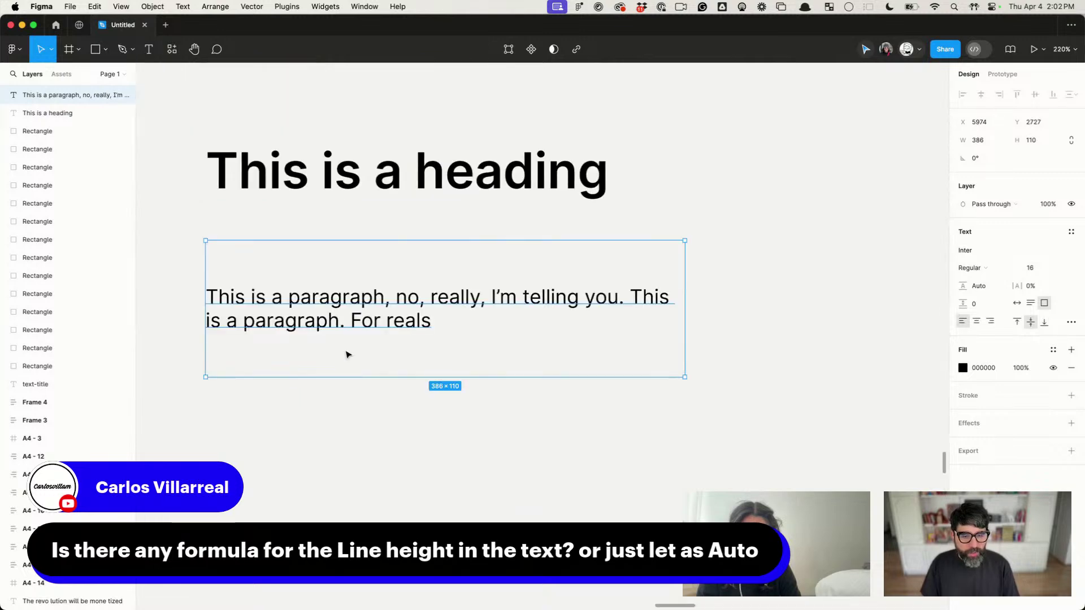
left_click(1030, 303)
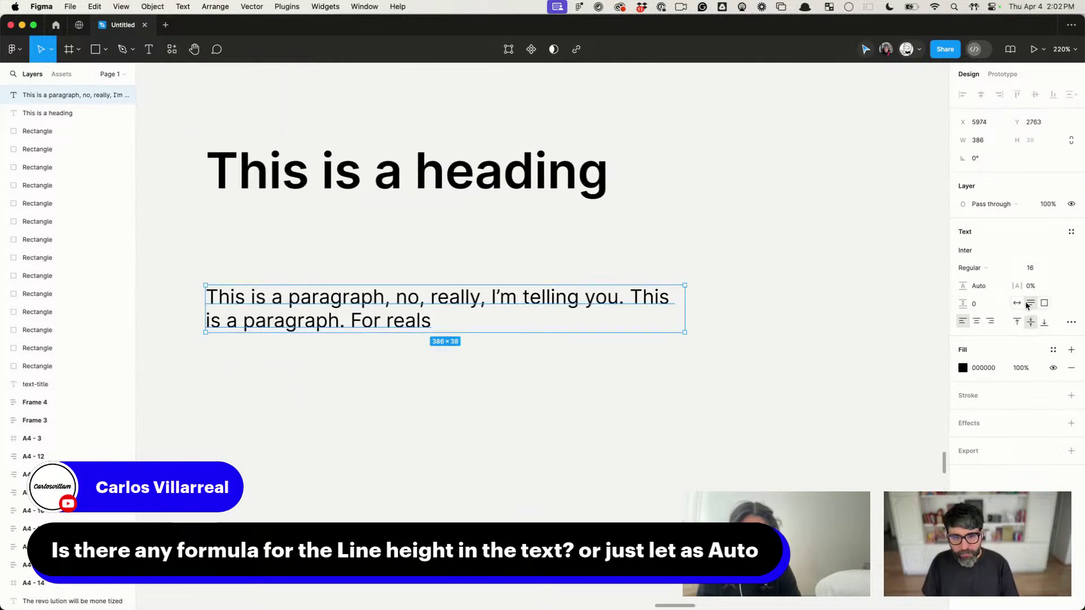
left_click_drag(684, 309, 576, 308)
Step: End the paragraph with a period and append two more copies of its full text
double_click(517, 306)
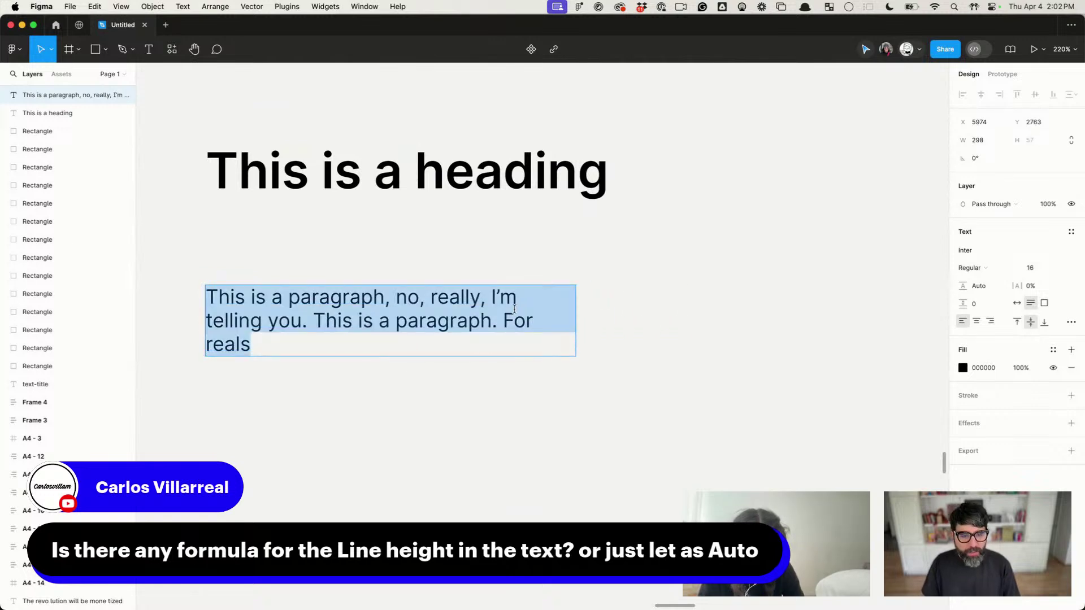
key("Right")
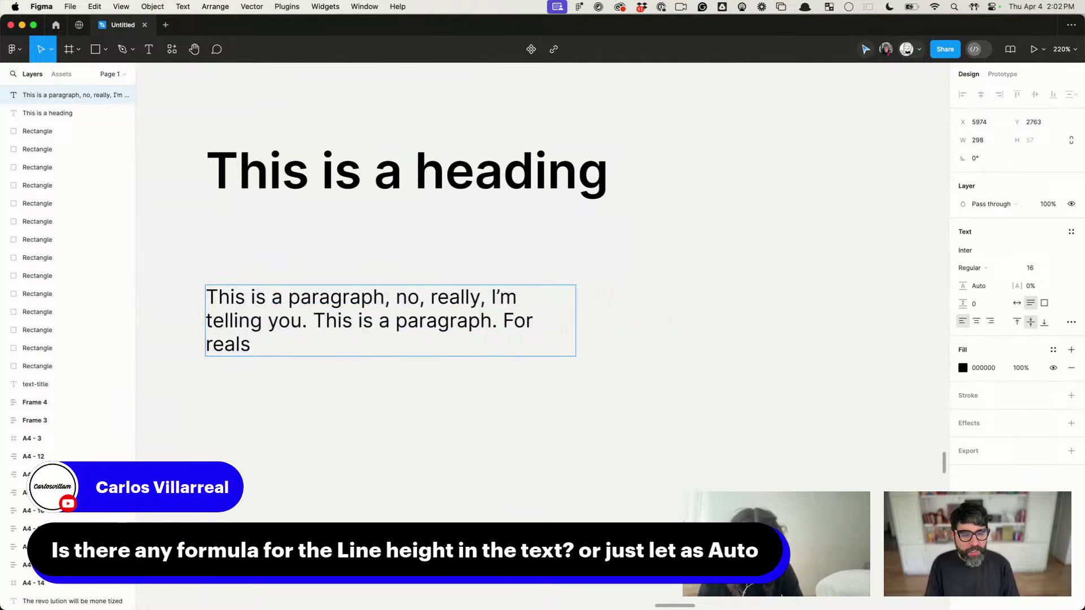
key("ctrl+a")
key("ctrl+c")
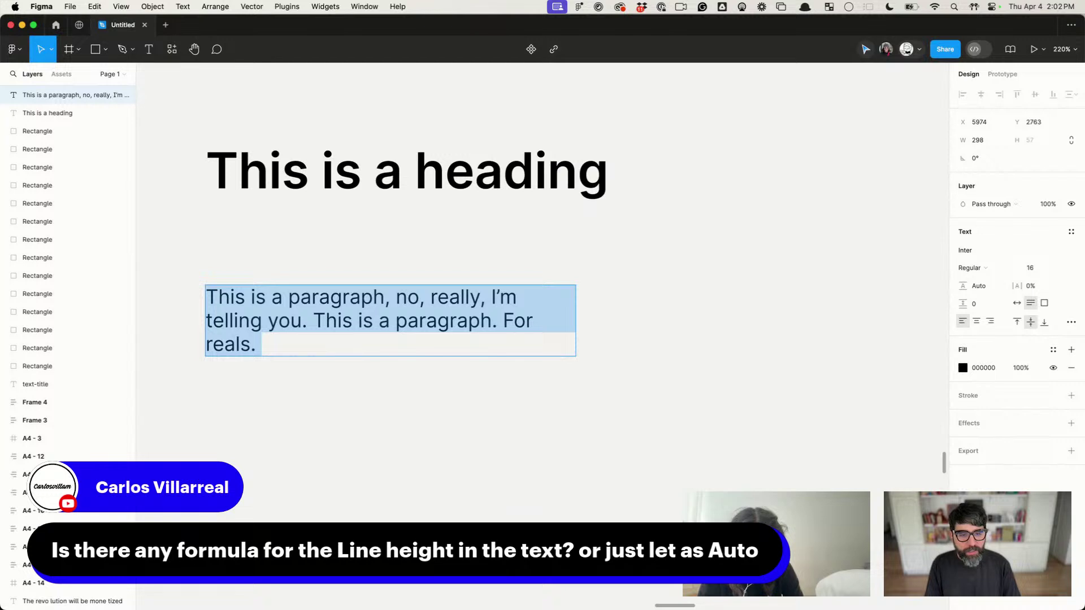
key("Right")
key("ctrl+v")
key("ctrl+v")
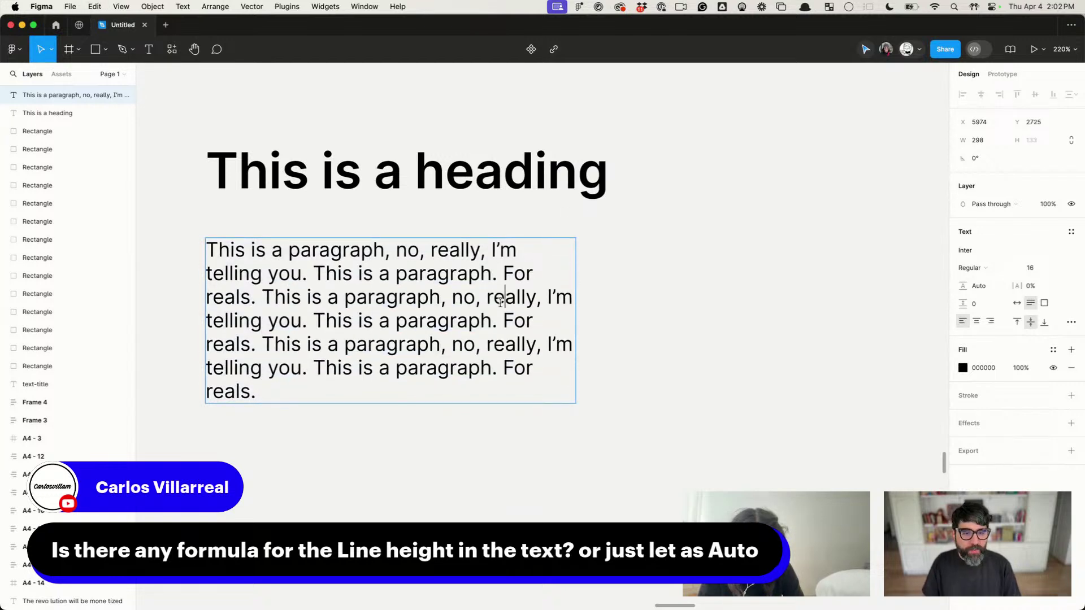
Step: Delete "This is a paragraph, no, really," from the second repetition inside the paragraph
left_click(264, 297)
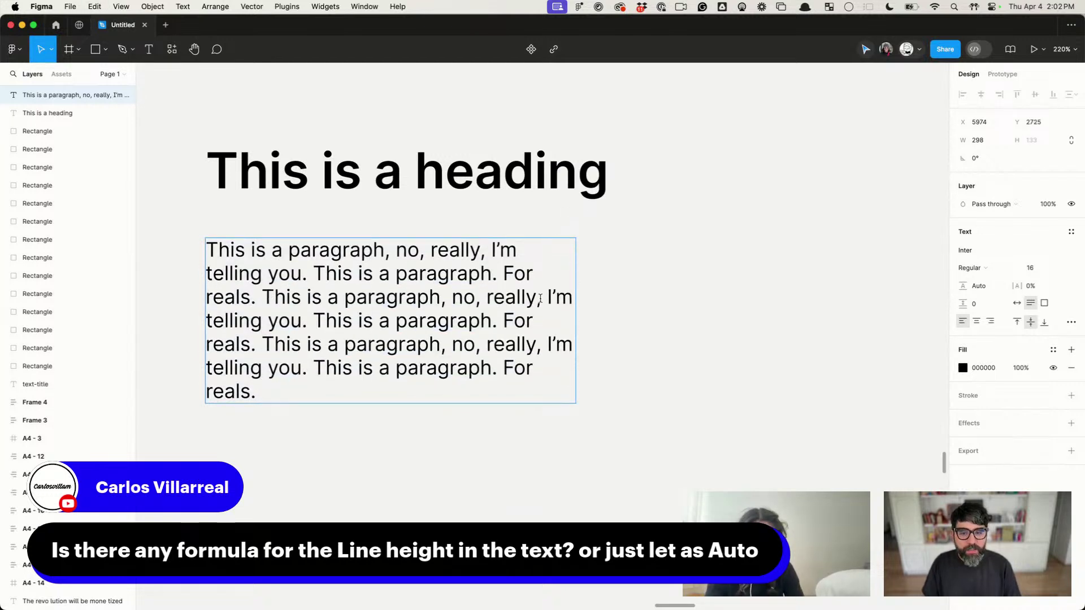
left_click(541, 296, "shift")
key("BackSpace")
key("Escape")
key("Escape")
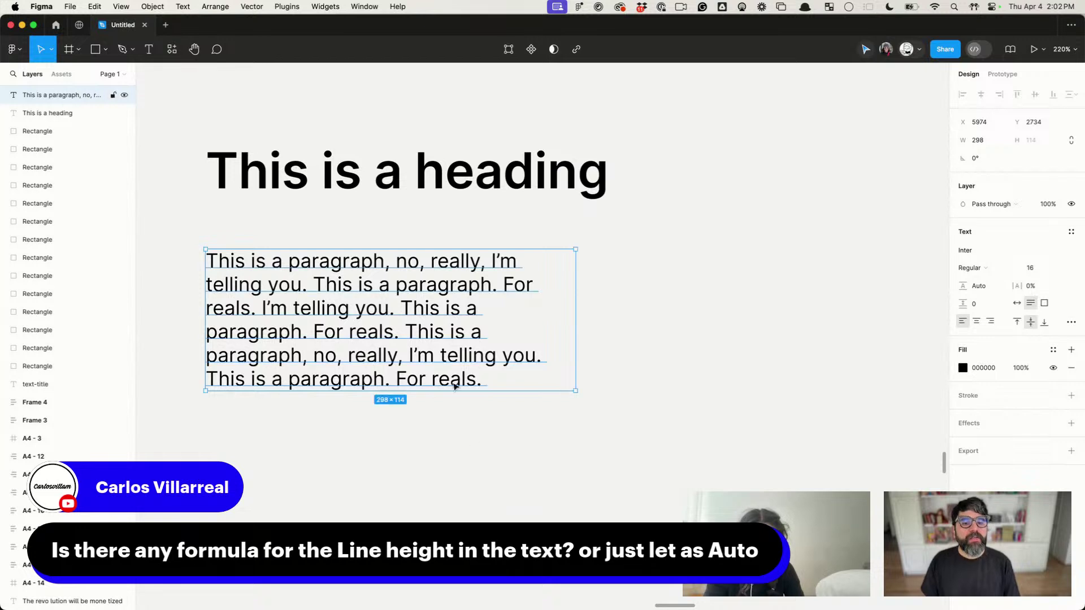
Step: Widen the paragraph's text box to 325 to match the heading's width
scroll(497, 509, "down", 5)
left_click(526, 439)
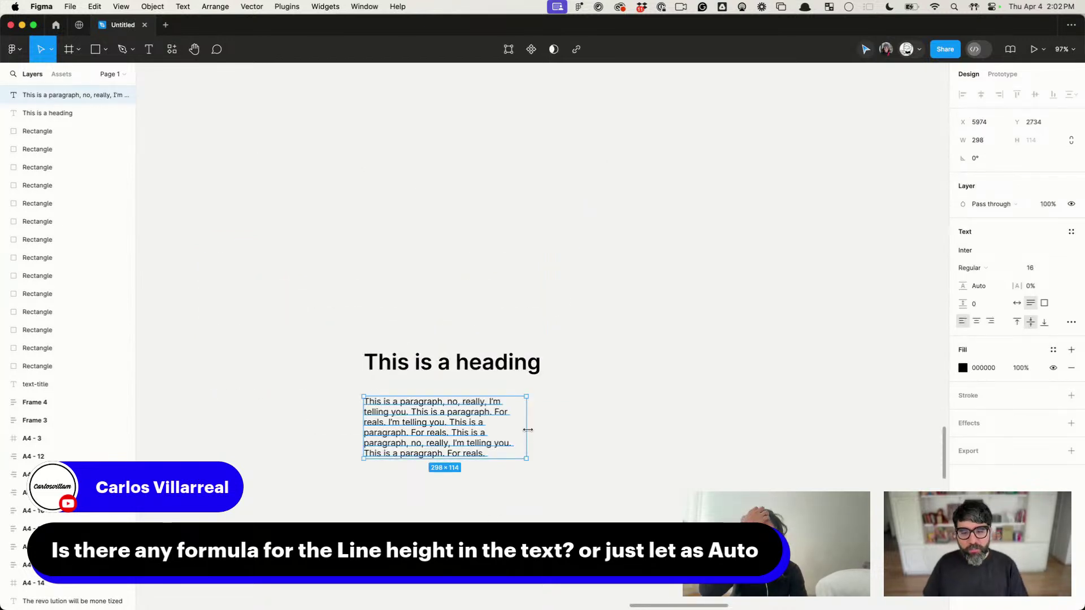
left_click_drag(526, 439, 541, 439)
Step: Extend the heading text to read "This is a long and heavy heading"
double_click(516, 363)
key("Right")
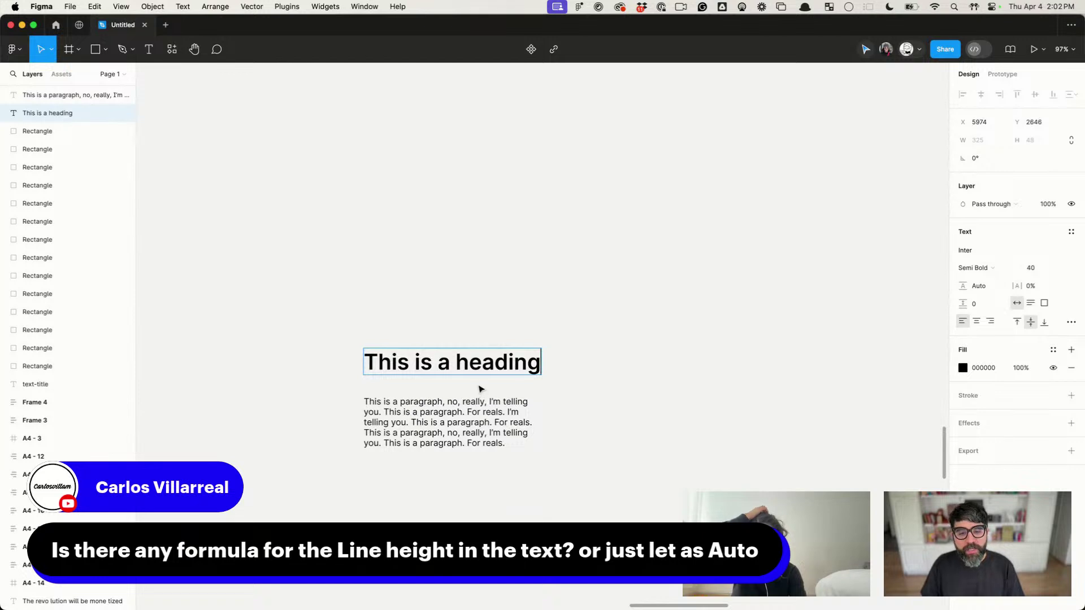
left_click(452, 364)
type("long and heavi")
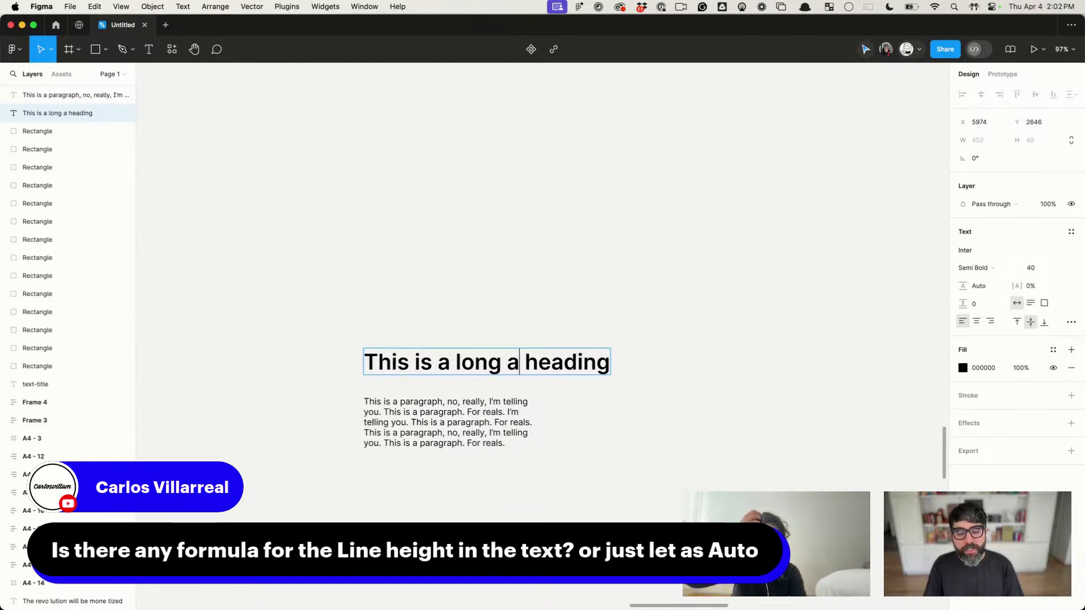
key("BackSpace")
type("y")
key("Escape")
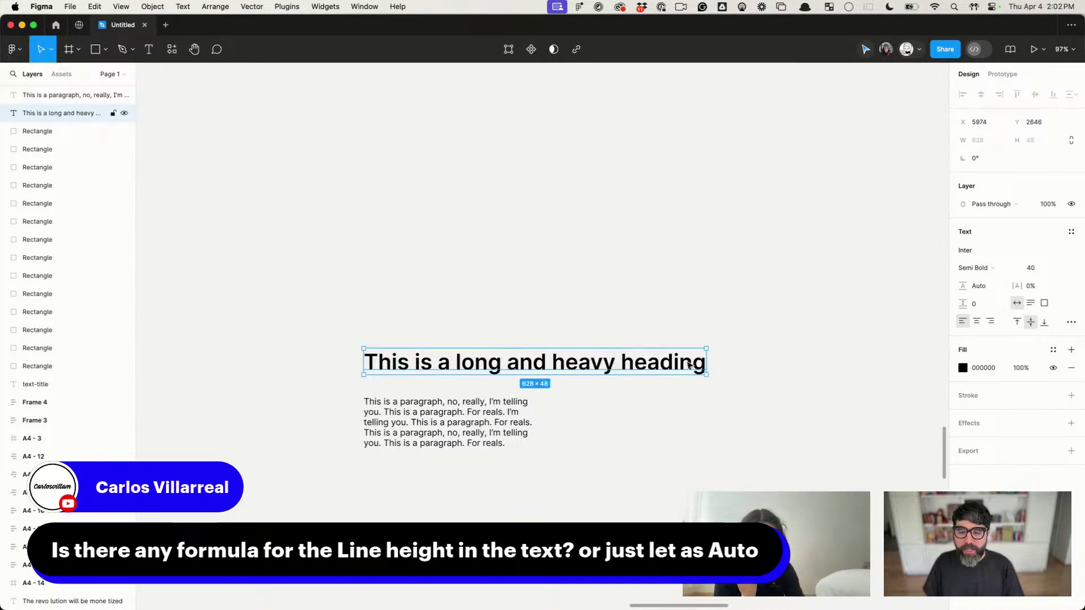
Step: Set the long heading's font weight to Bold
left_click(1001, 269)
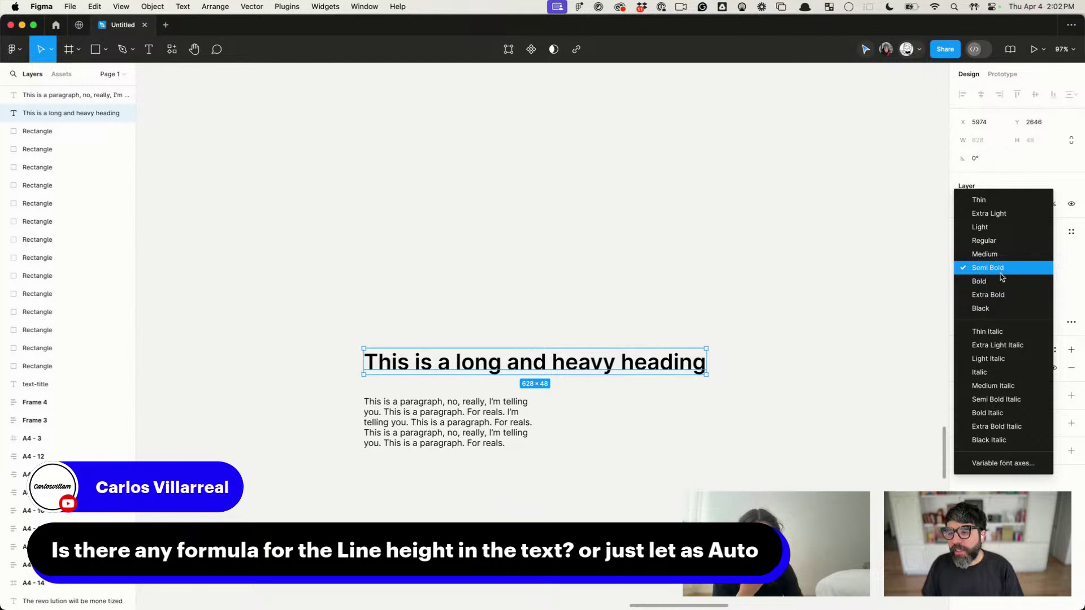
left_click(1002, 281)
left_click(620, 501)
left_click(509, 370)
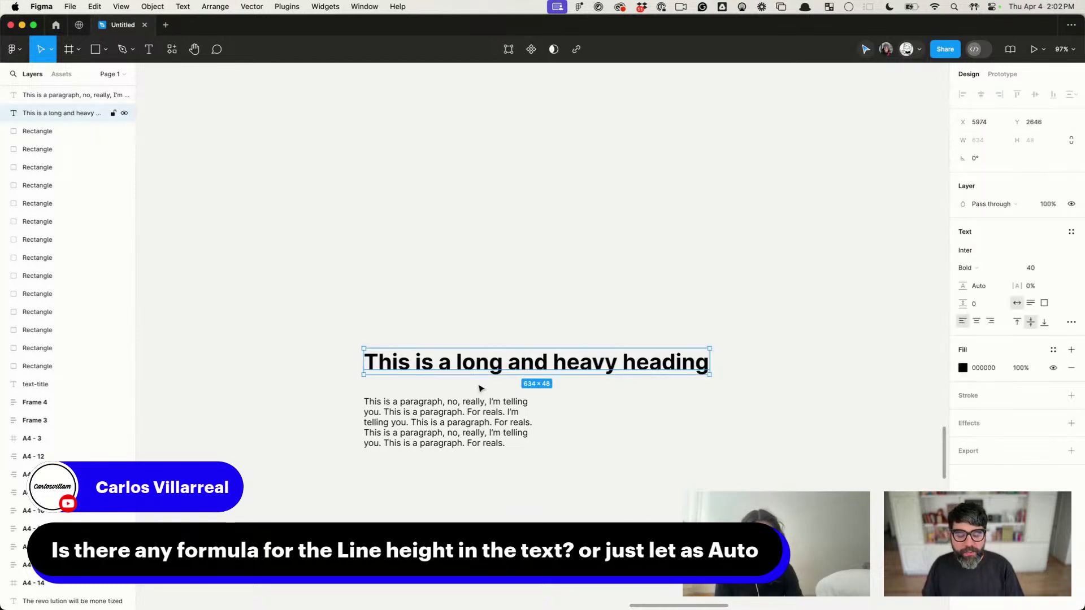
Step: Narrow the heading's text box to about 371 wide so it wraps, and move it up clear of the paragraph
left_click(408, 428)
scroll(409, 425, "up", 5)
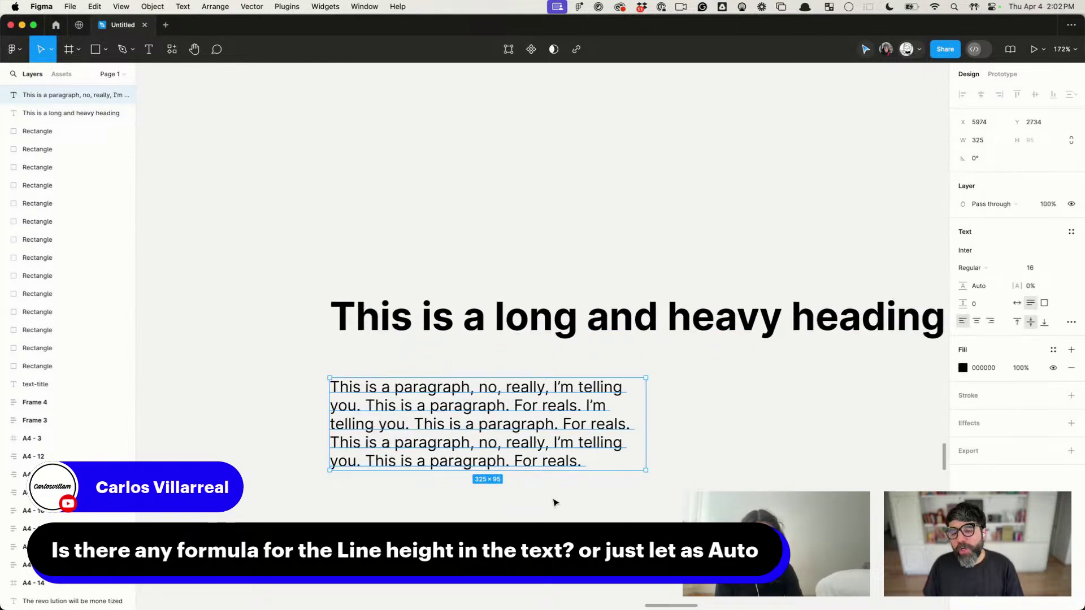
left_click(628, 313)
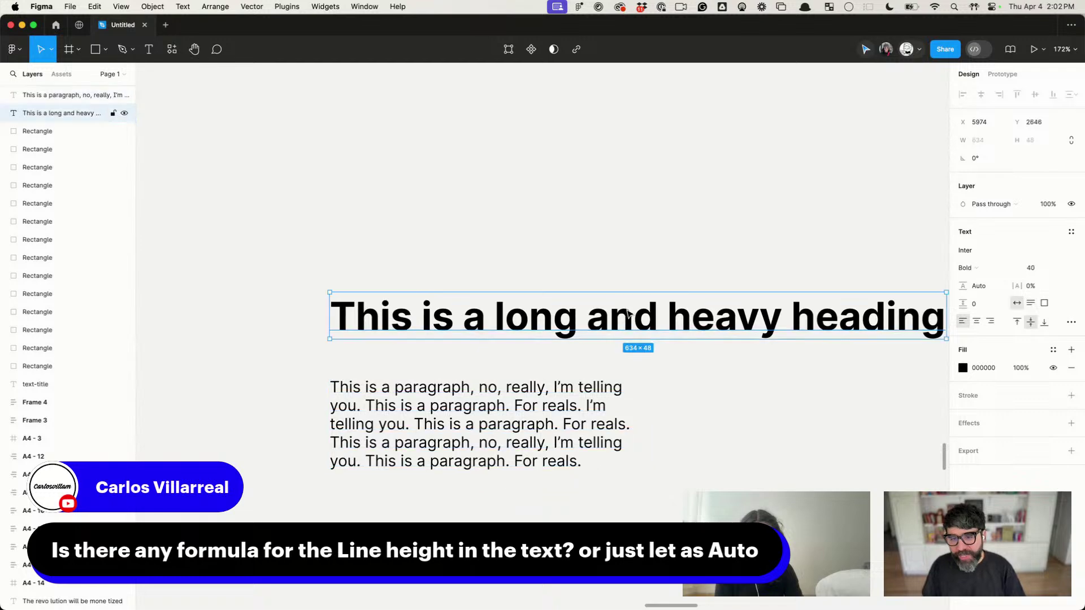
scroll(586, 327, "down", 3)
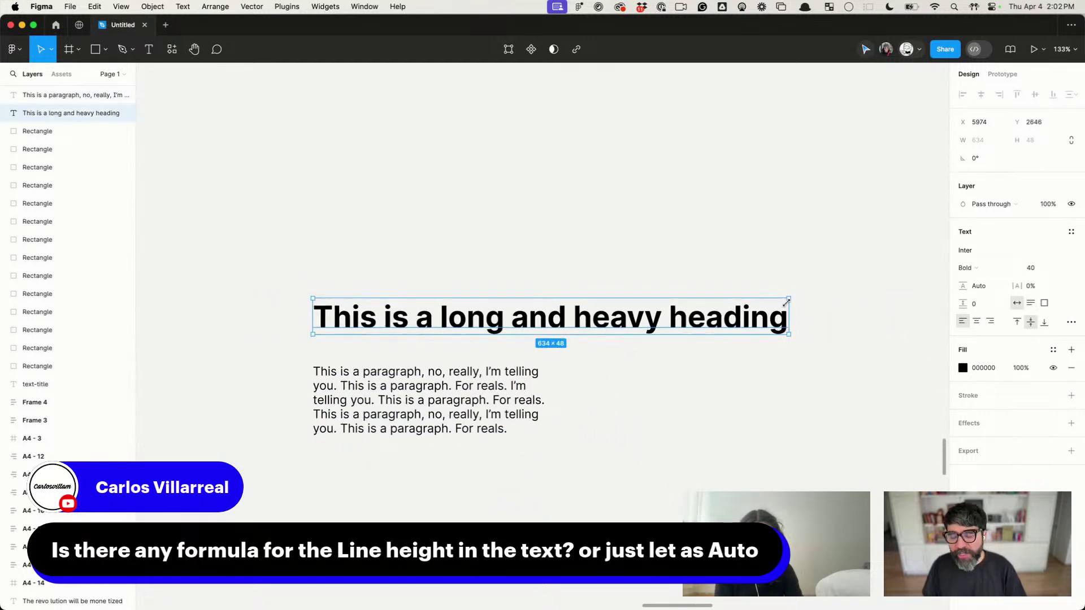
left_click_drag(791, 315, 591, 328)
left_click_drag(497, 353, 493, 334)
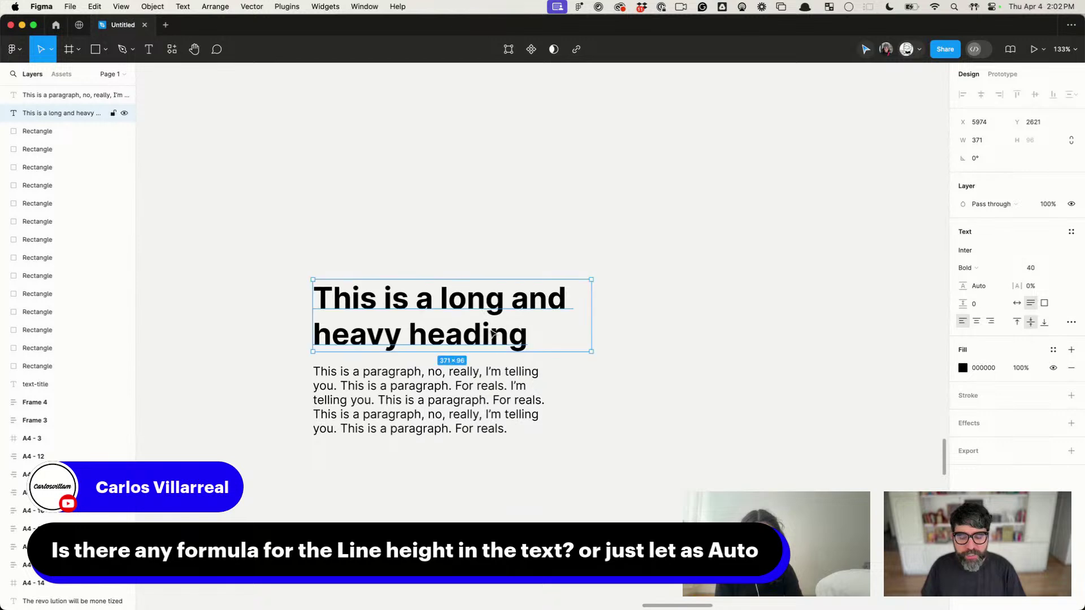
Step: Resize the paragraph and heading text boxes to 323 wide, and move the heading up clear of the paragraph
left_click(460, 417)
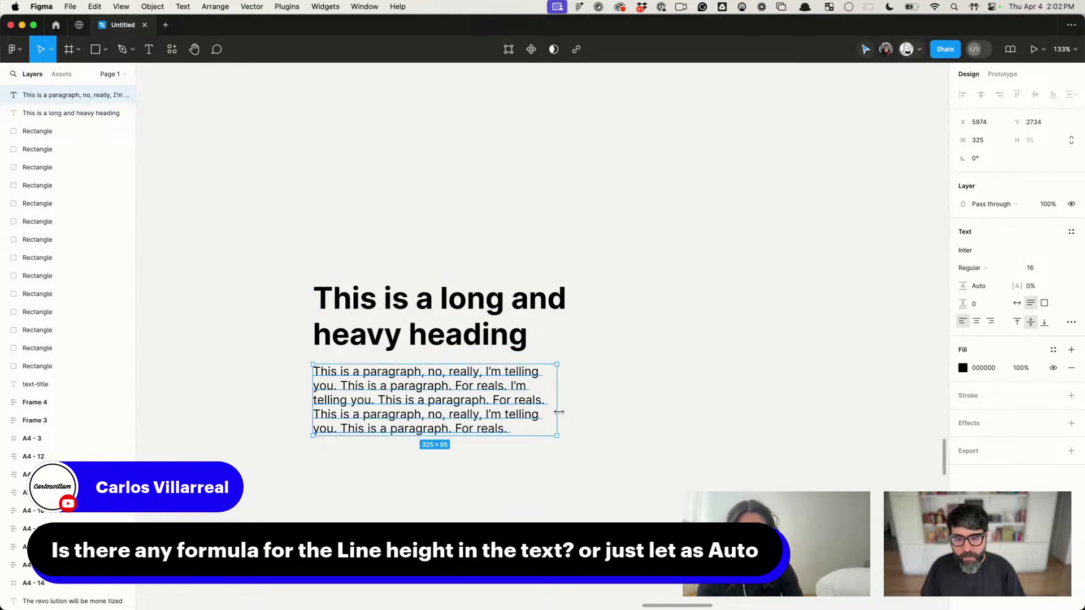
left_click_drag(557, 411, 571, 431)
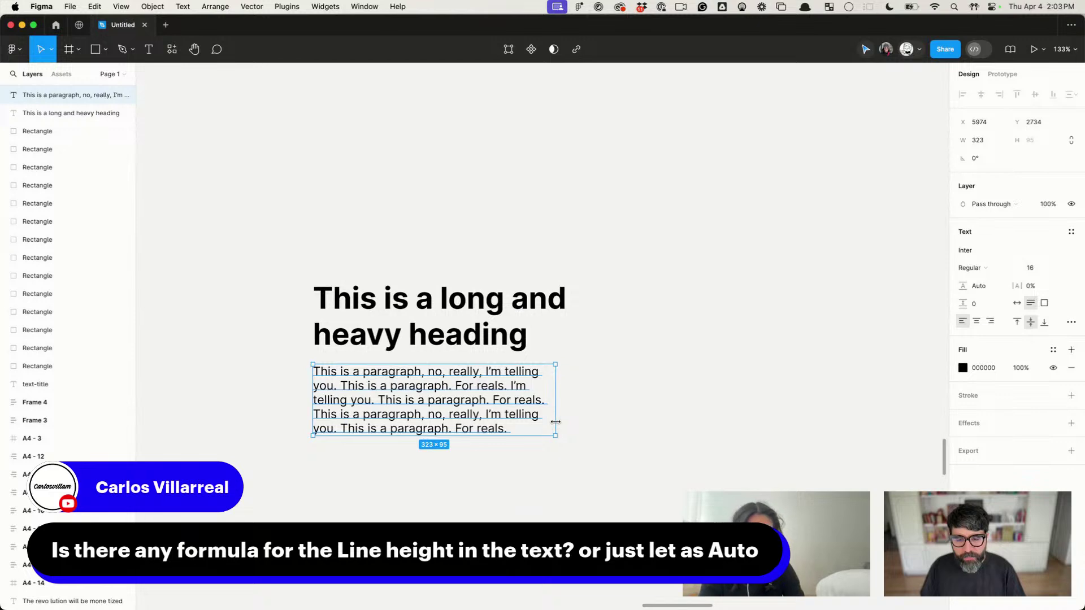
left_click(588, 312)
left_click_drag(592, 314, 556, 314)
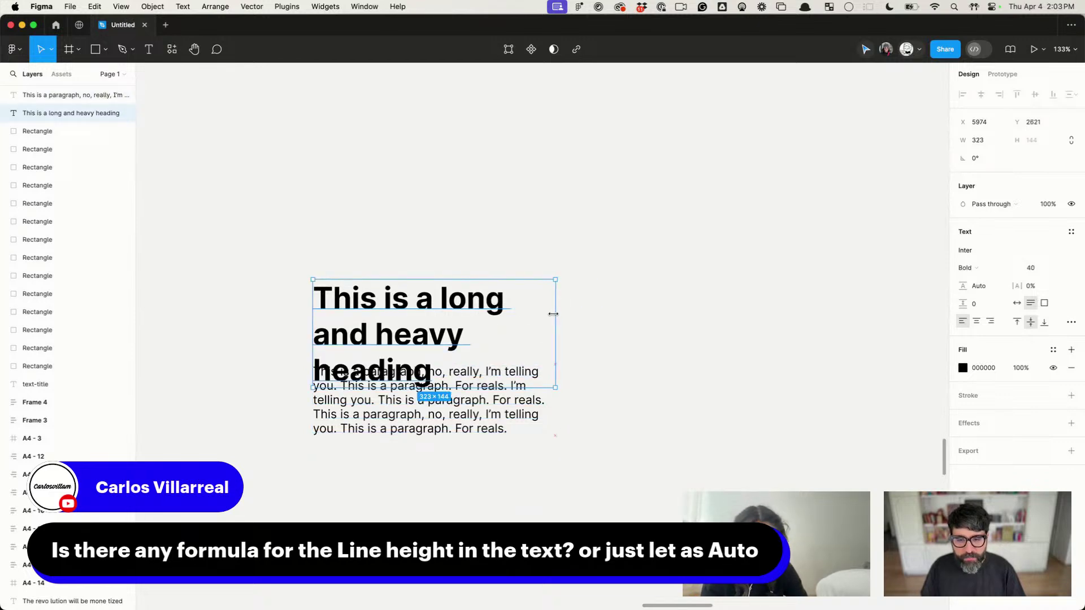
left_click_drag(407, 314, 424, 272)
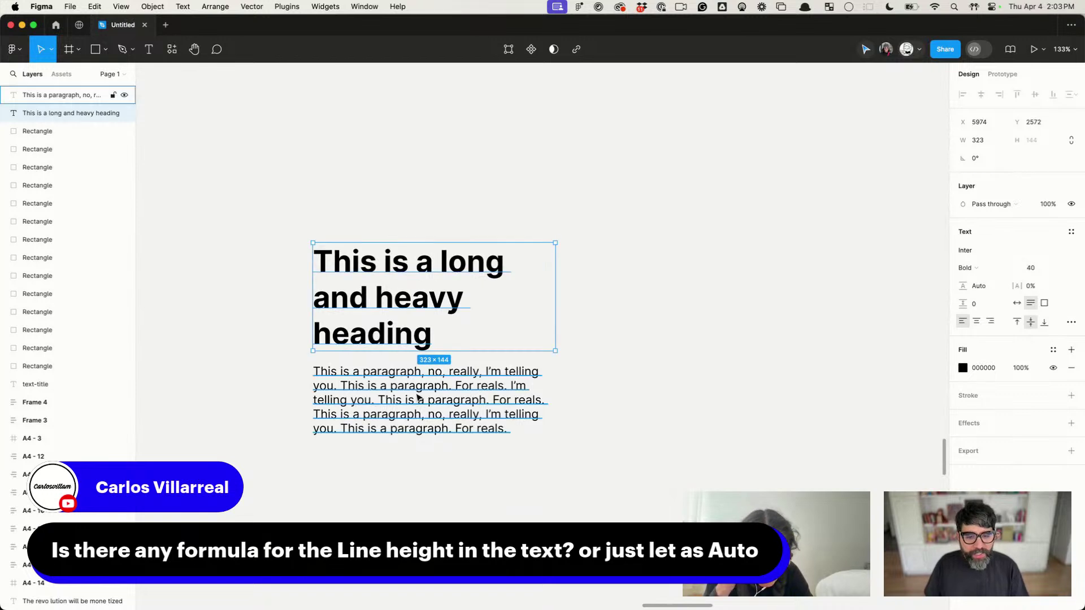
left_click(431, 374)
left_click(298, 488)
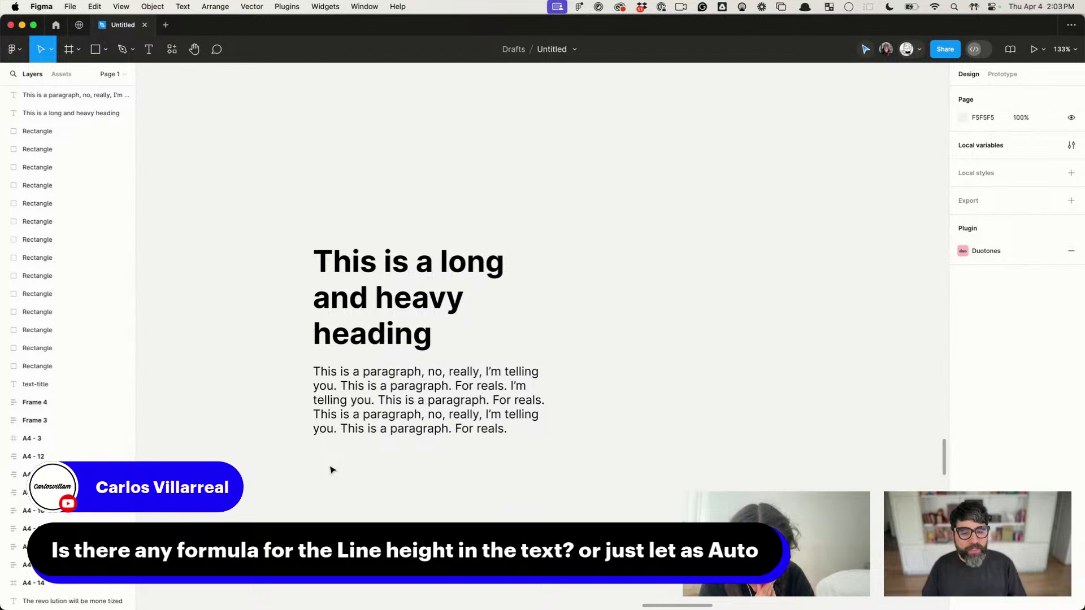
left_click(362, 418)
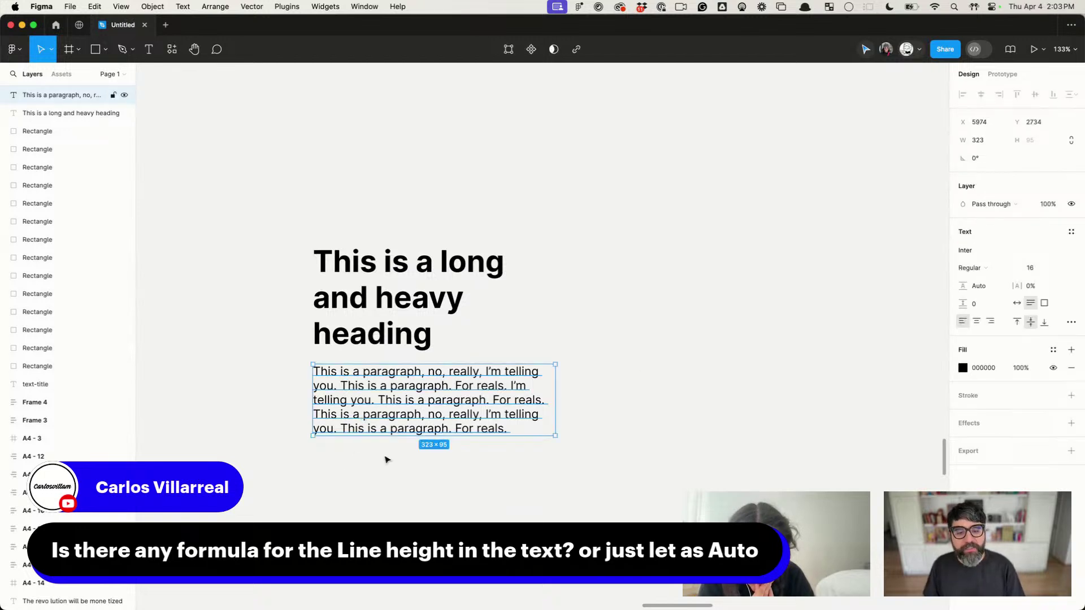
left_click(467, 498)
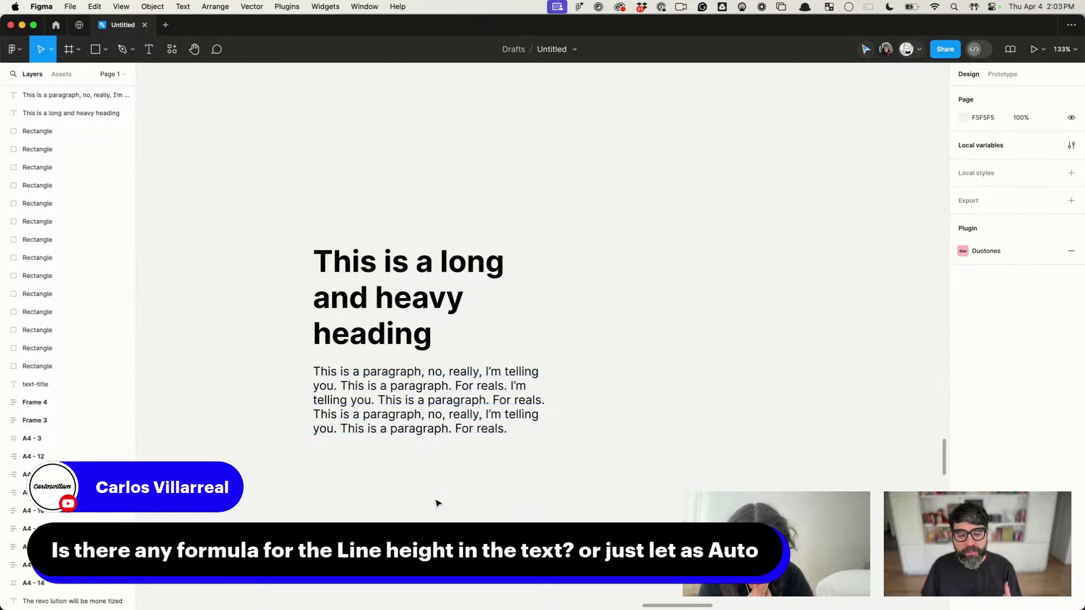
Step: Set the paragraph's line height to 140%
left_click(440, 417)
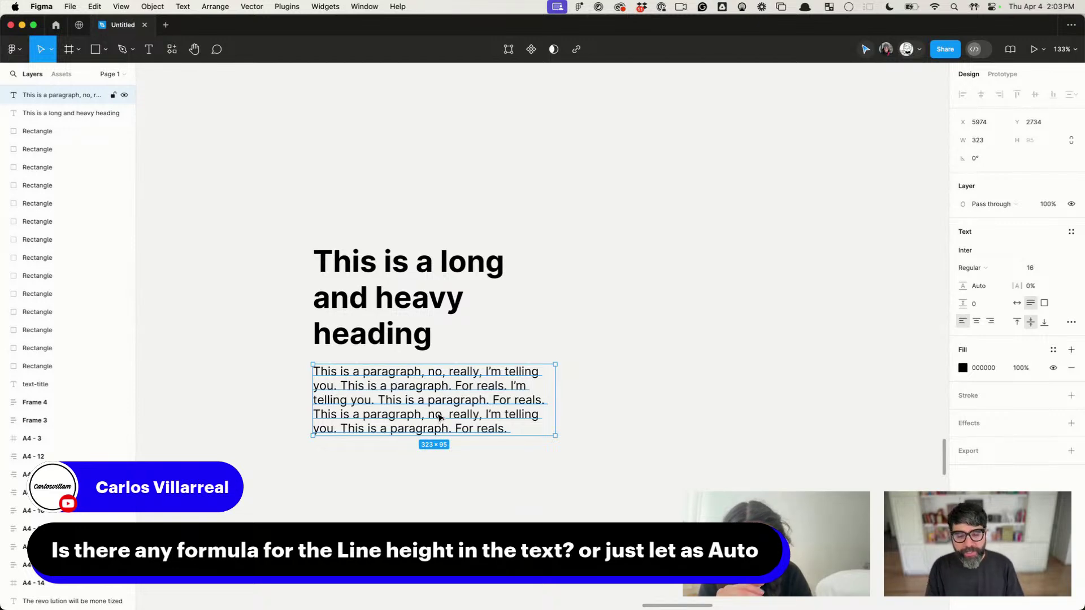
left_click(991, 289)
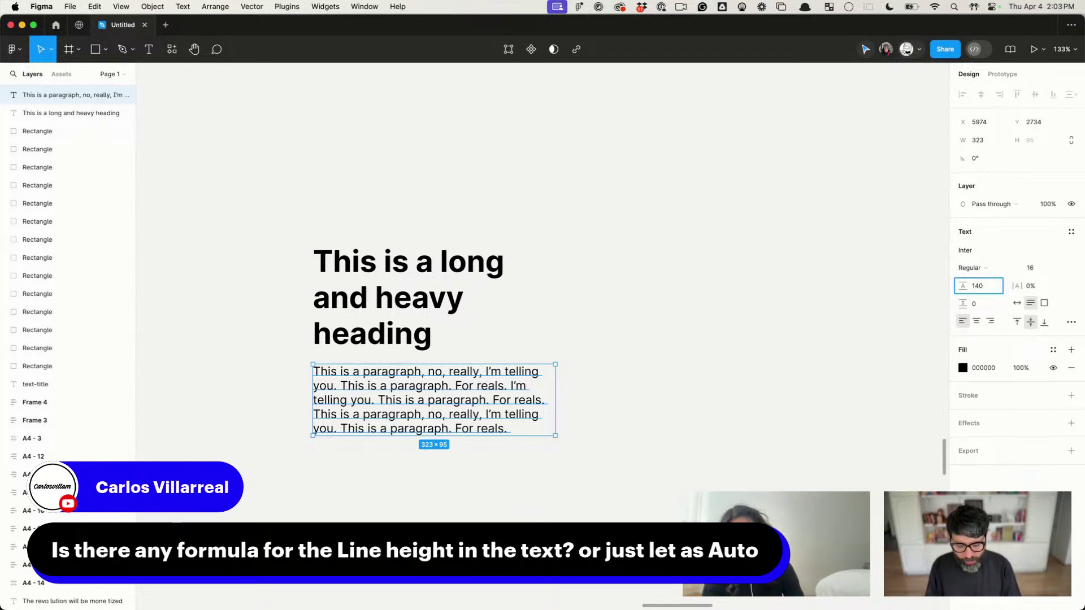
key("Return")
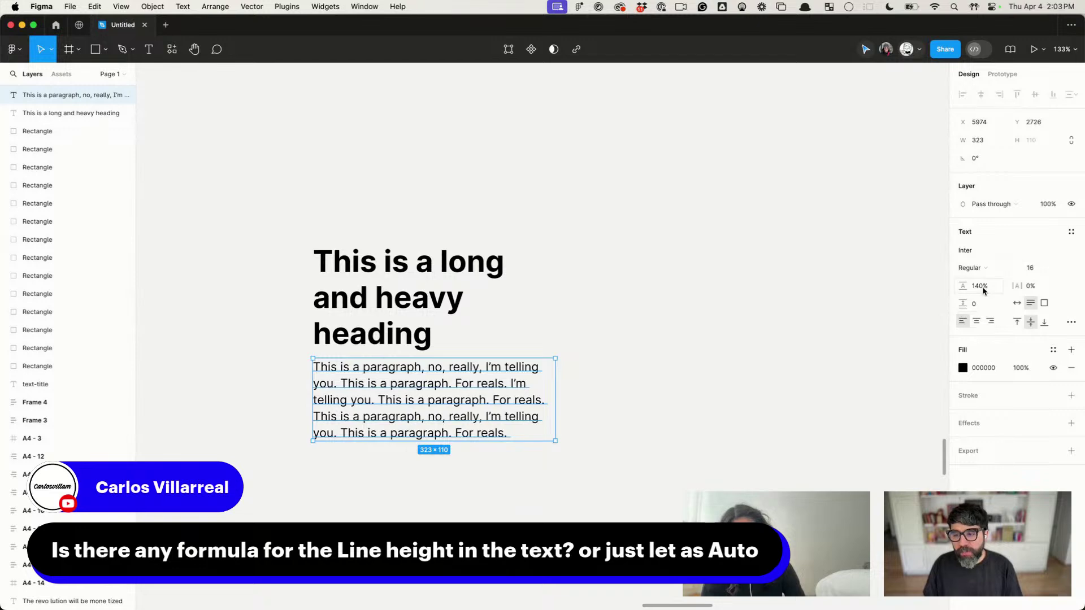
Step: Try a 150% line height on the paragraph and return it to 140%
left_click(649, 500)
left_click(424, 398)
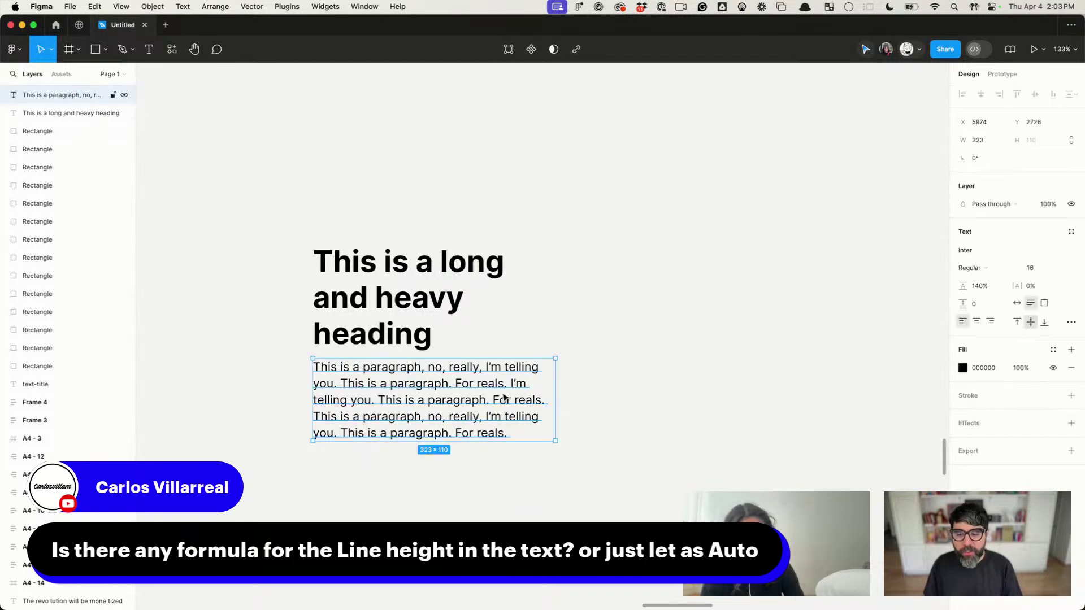
left_click(978, 287)
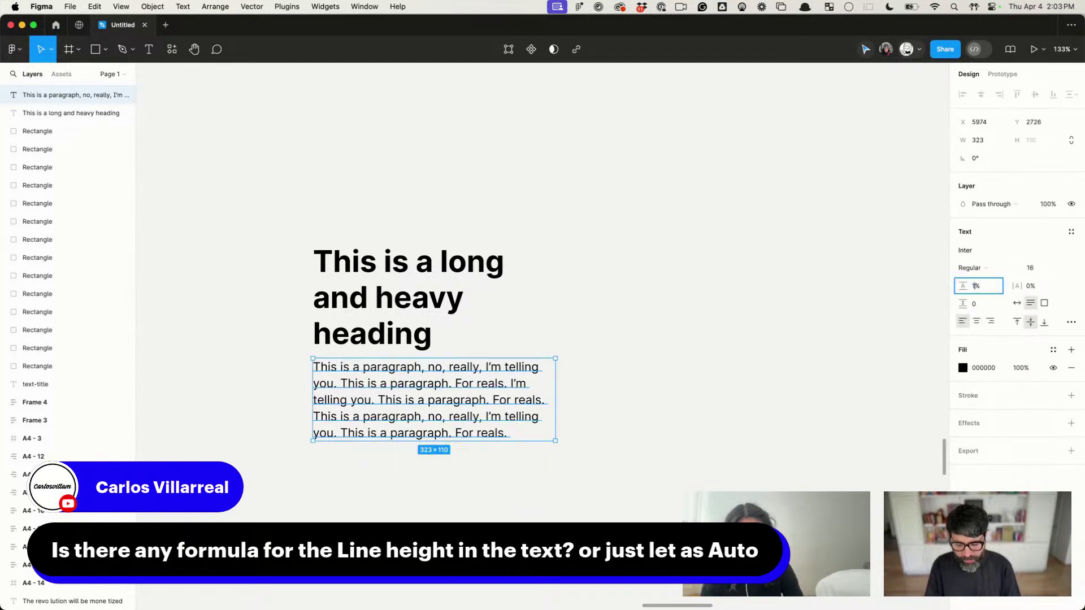
left_click(669, 446)
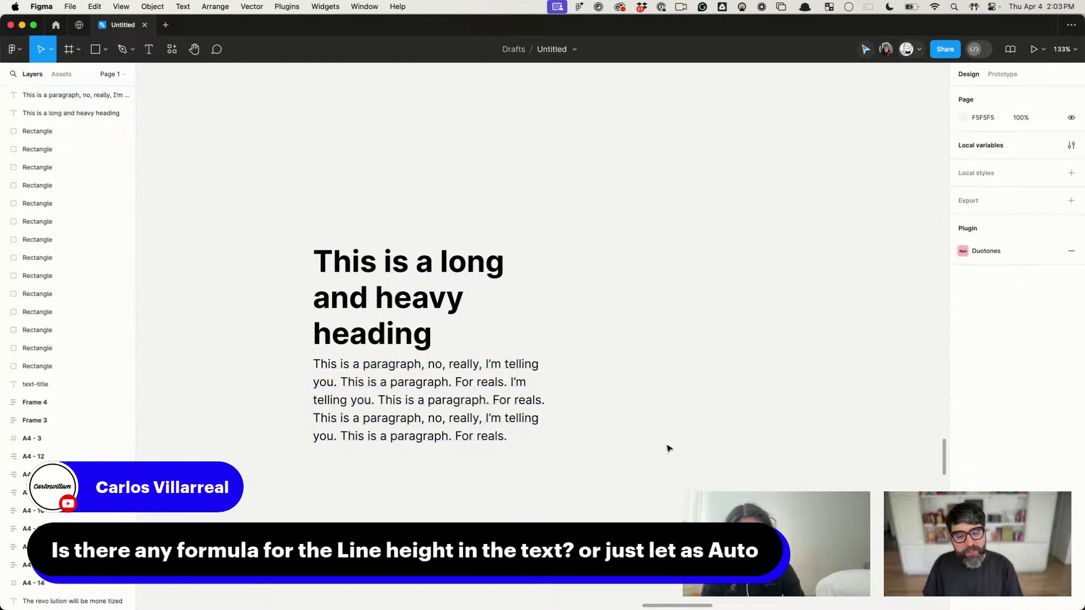
left_click(496, 395)
left_click(985, 282)
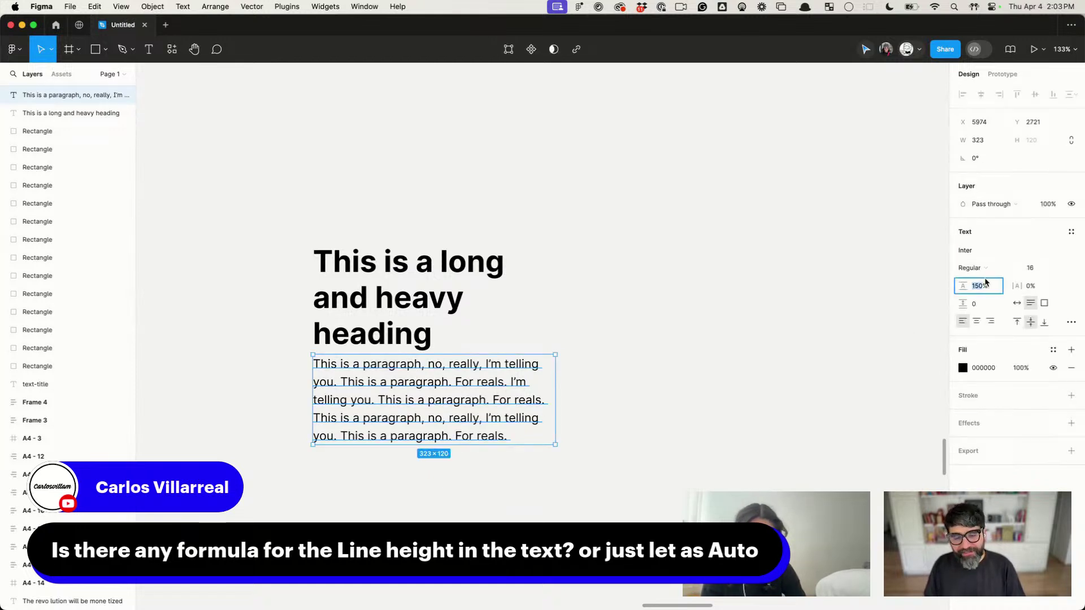
type("140")
key("Return")
left_click(558, 479)
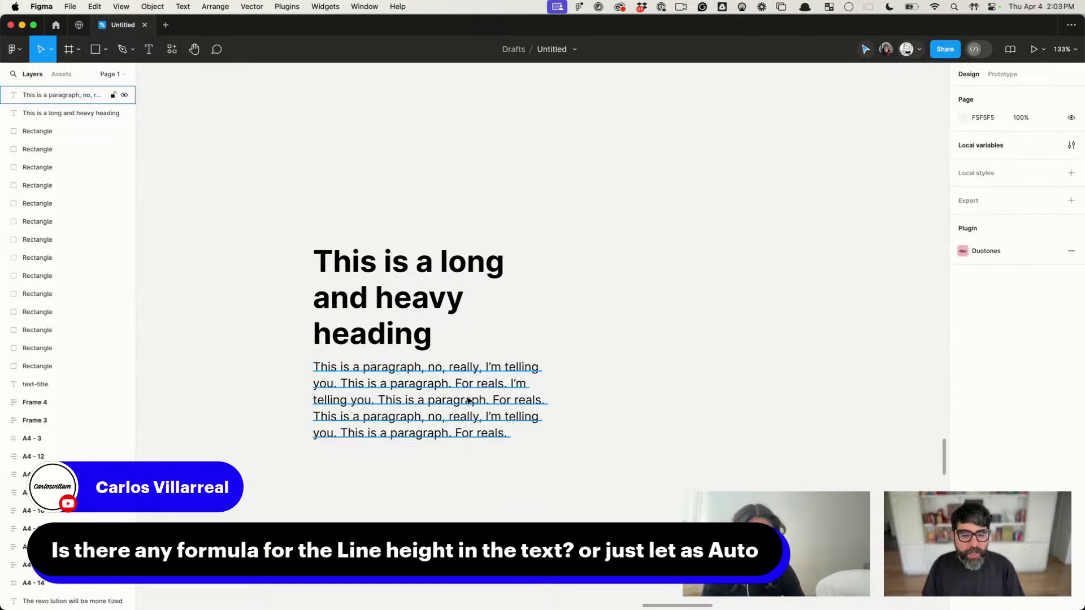
Step: Nudge the paragraph down slightly to leave more space beneath the heading
left_click(467, 399)
key("shift+Down")
key("shift+Down")
left_click(421, 493)
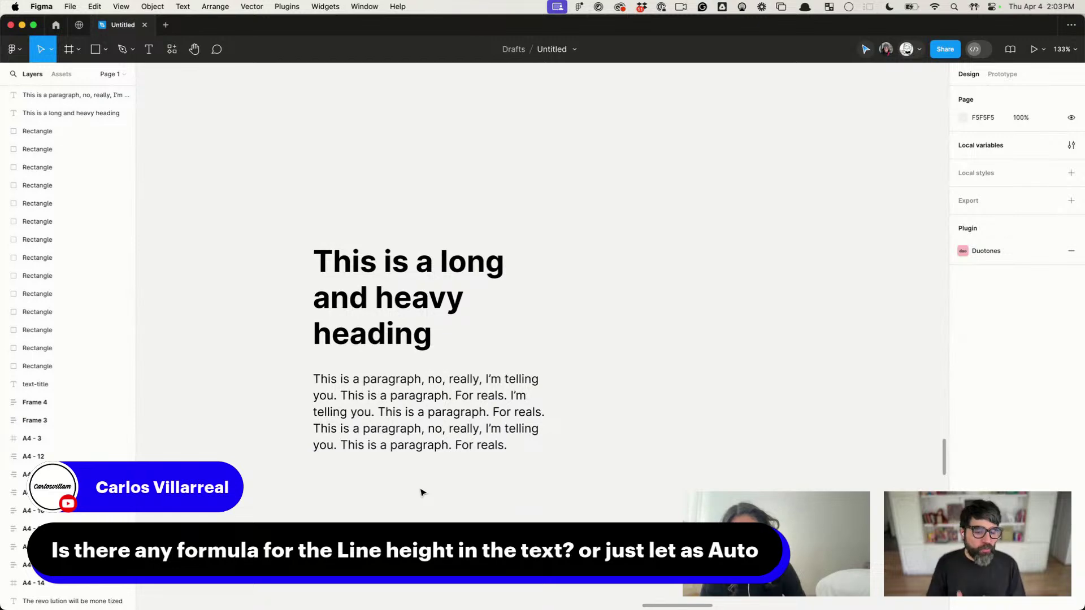
Step: Examine the spacing between the heading's lines up close
left_click(423, 291)
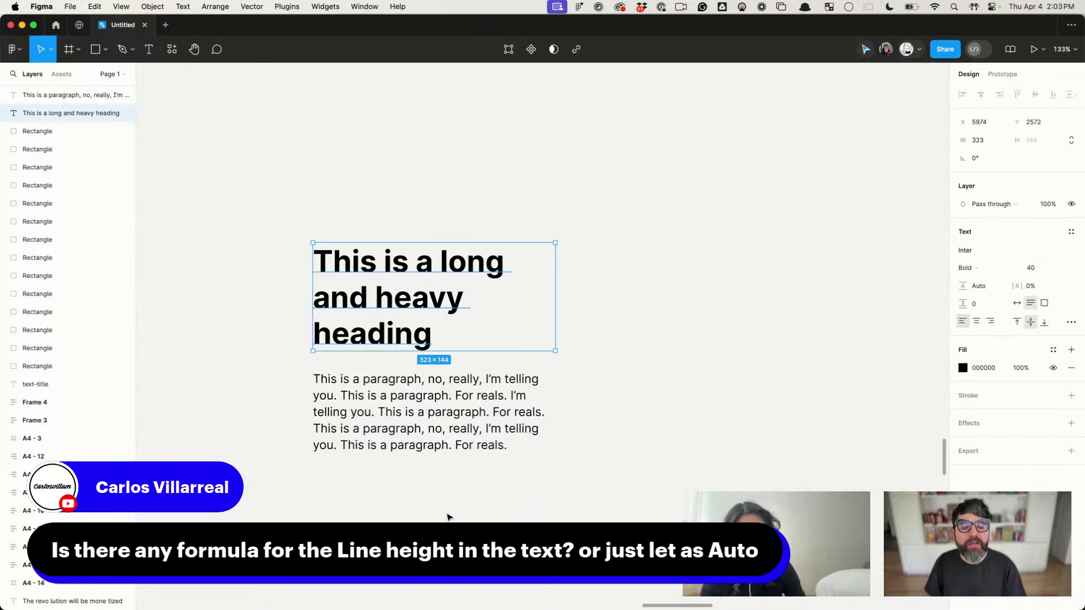
left_click(446, 512)
left_click(414, 276)
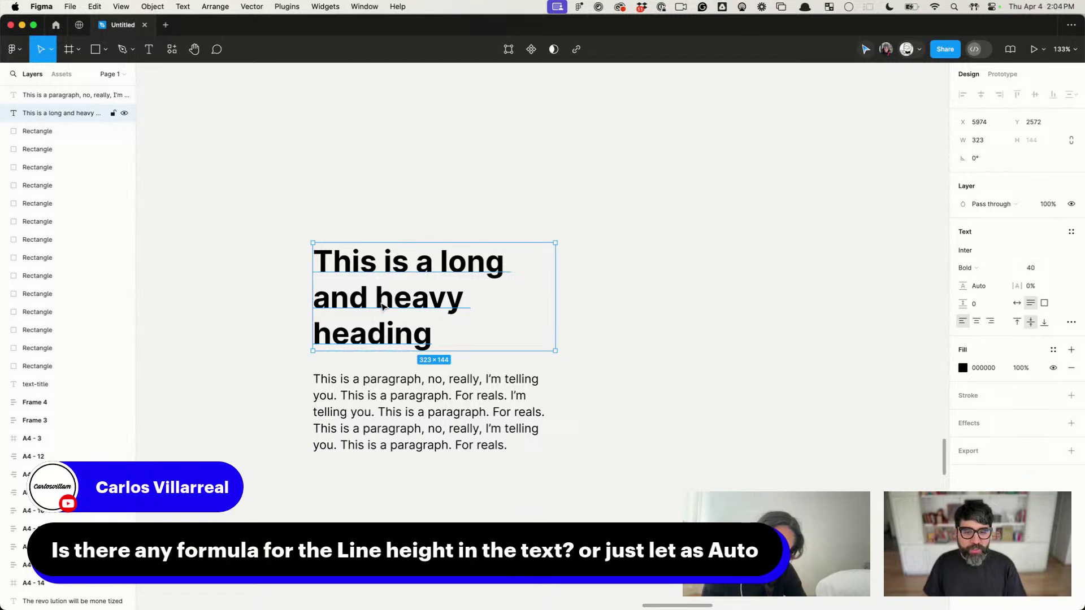
scroll(382, 306, "up", 3)
scroll(382, 307, "left", 2)
left_click(417, 169)
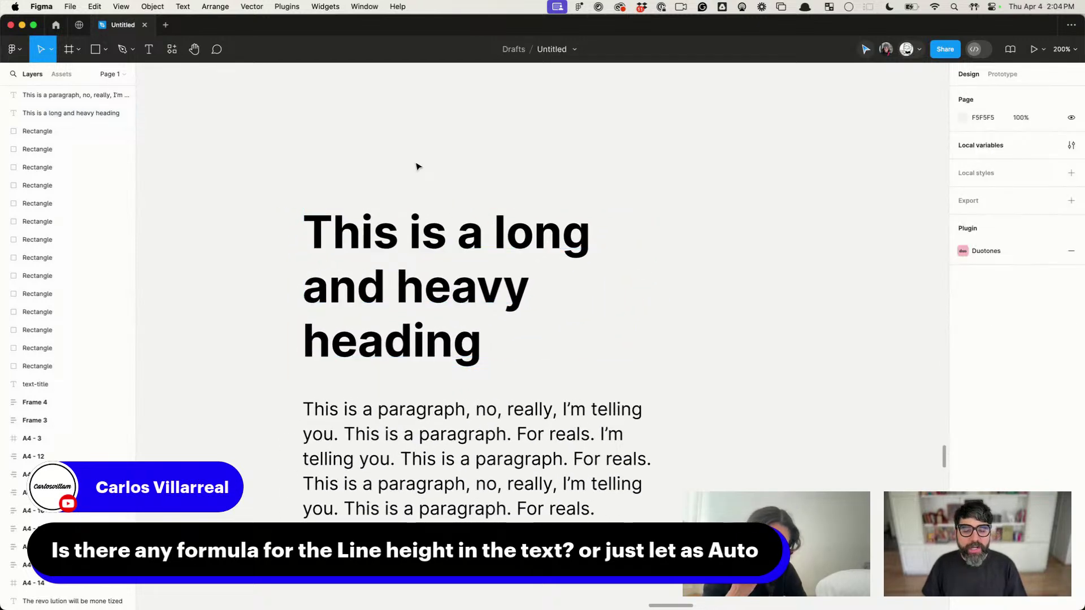
left_click(380, 276)
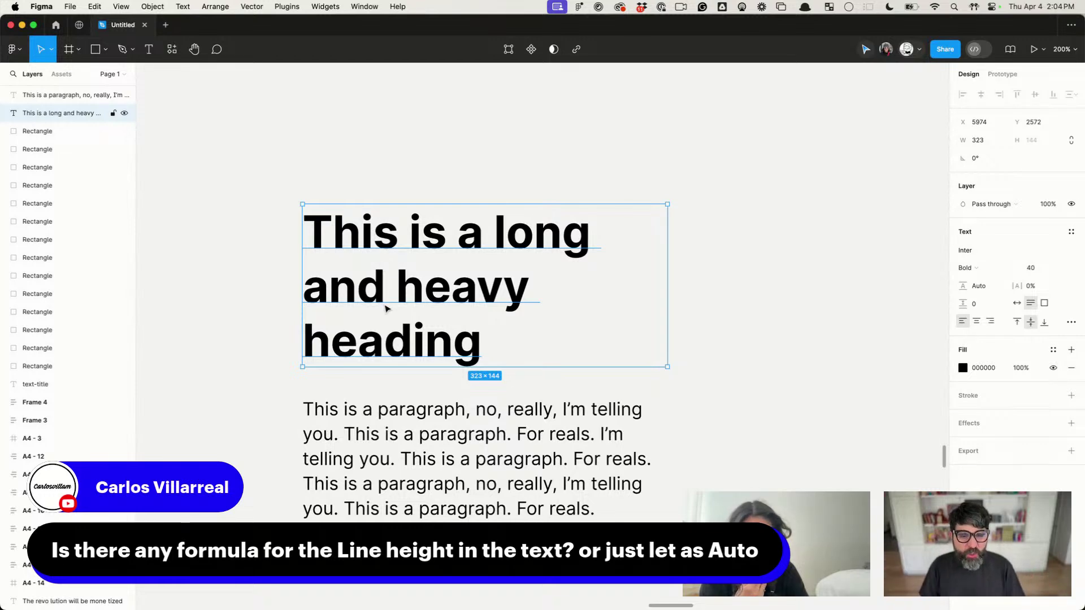
left_click(247, 311)
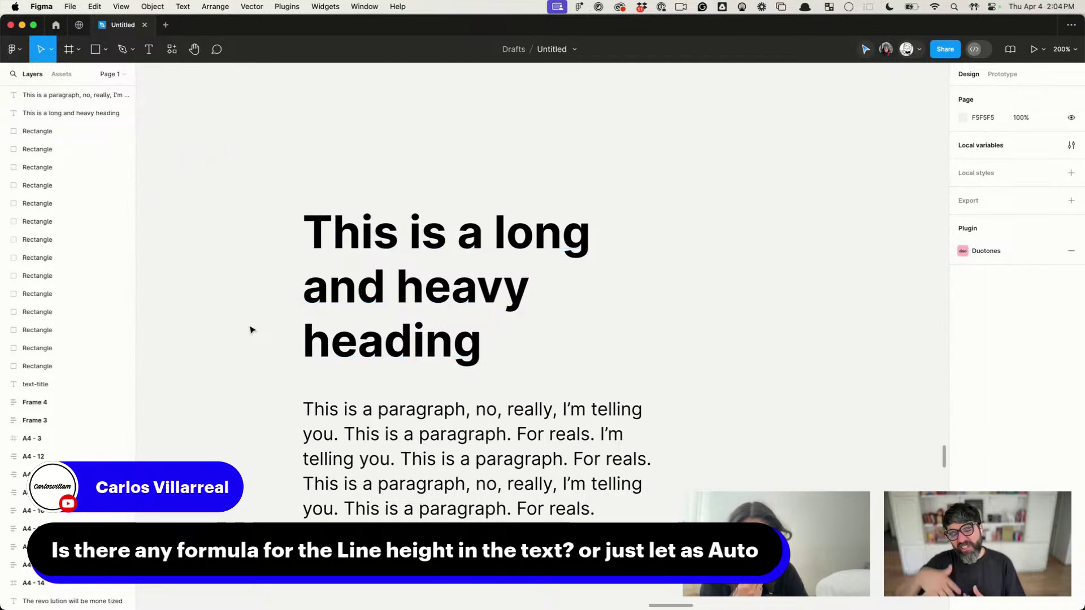
Step: Set the heading's line height to 120%
left_click(376, 297)
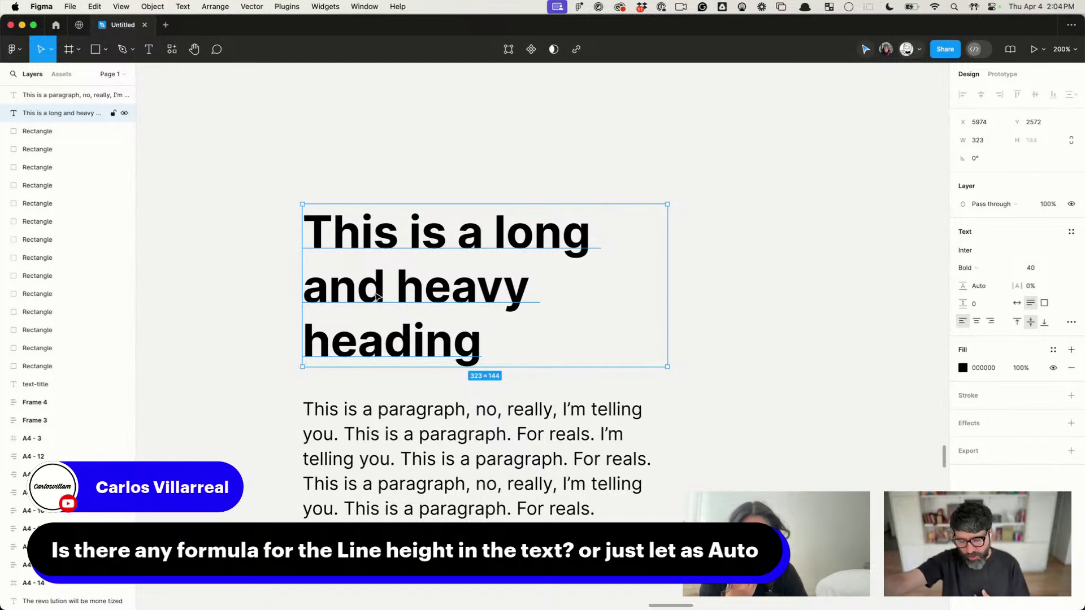
left_click(982, 287)
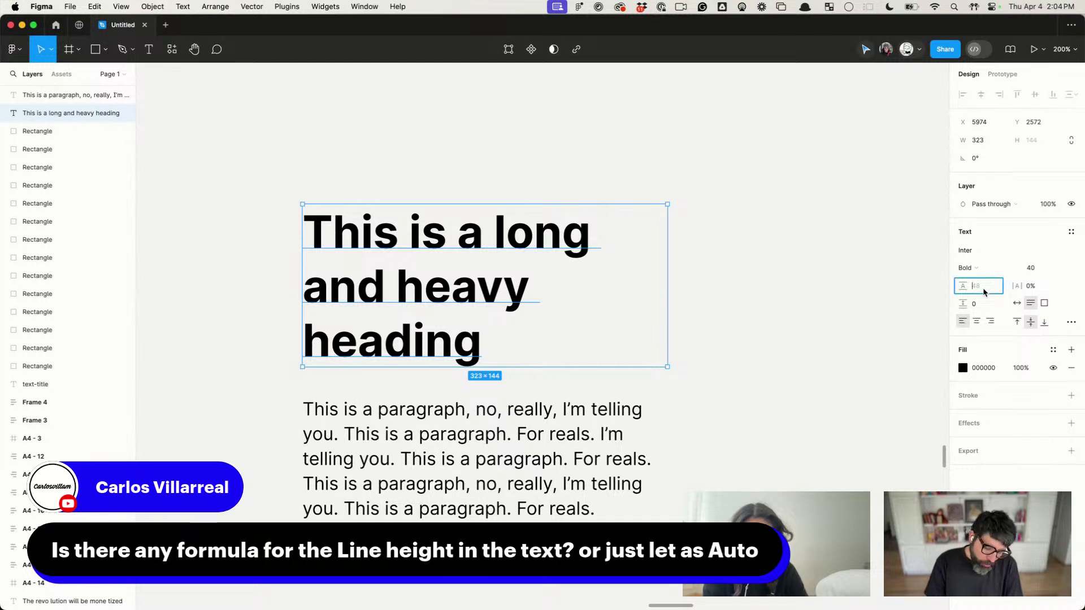
type("110")
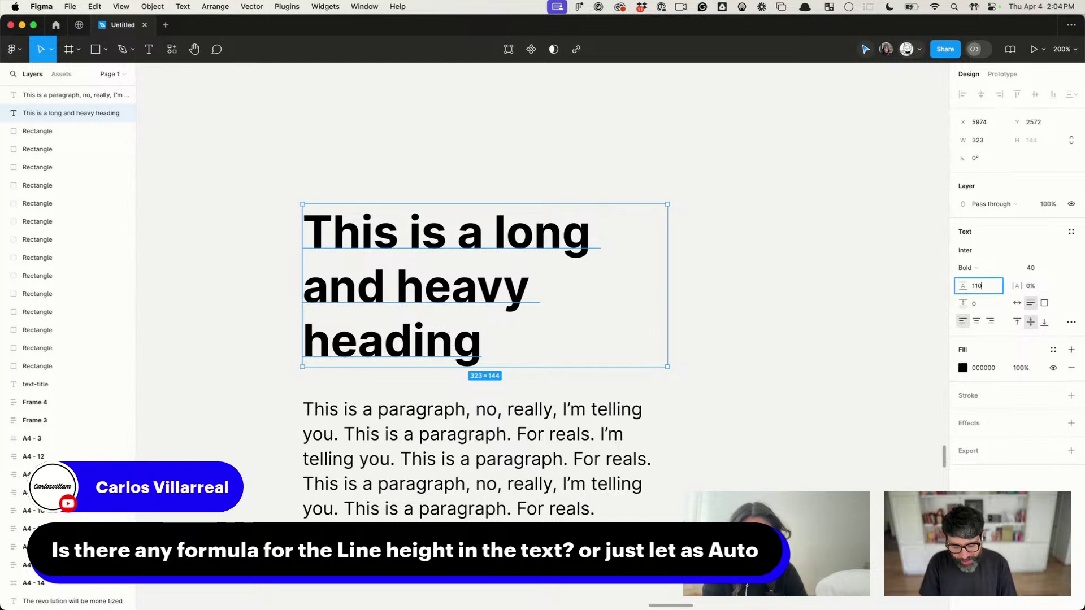
type("2")
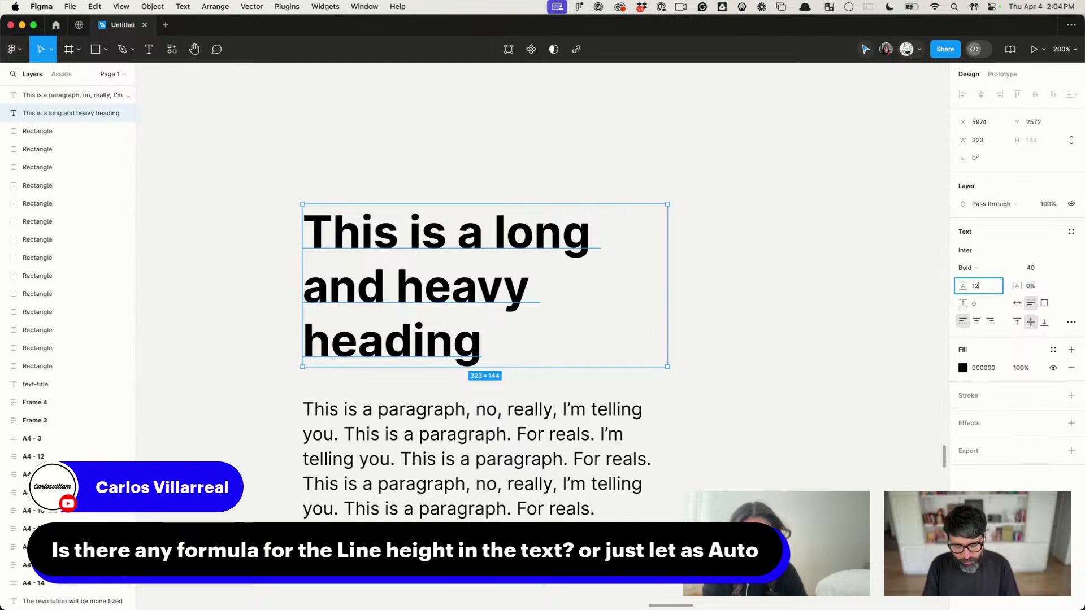
type("%")
key("Return")
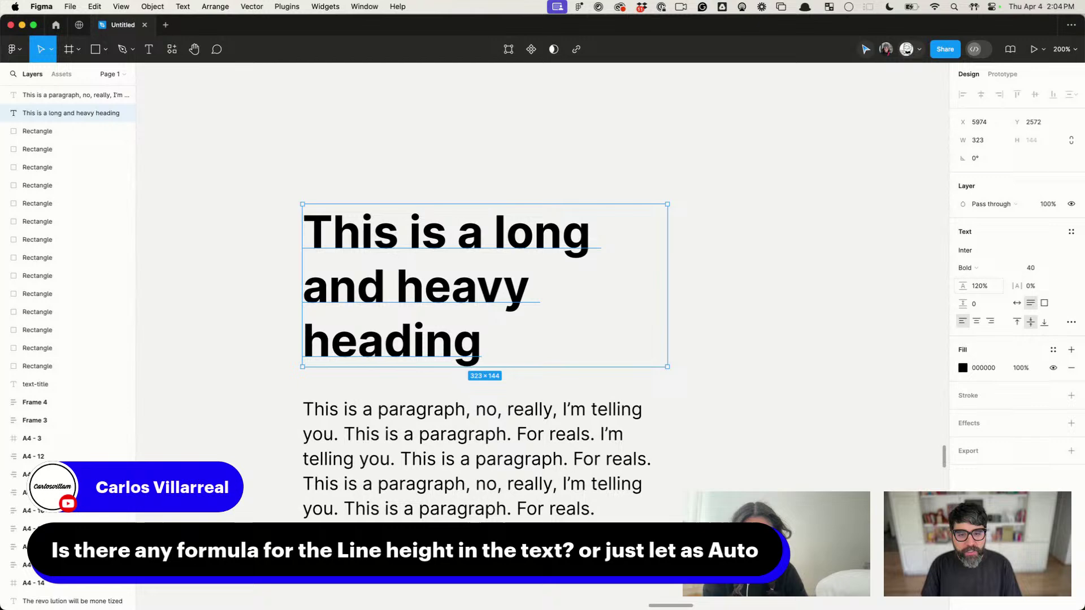
Step: Reduce the heading's line height to 110%
left_click(996, 287)
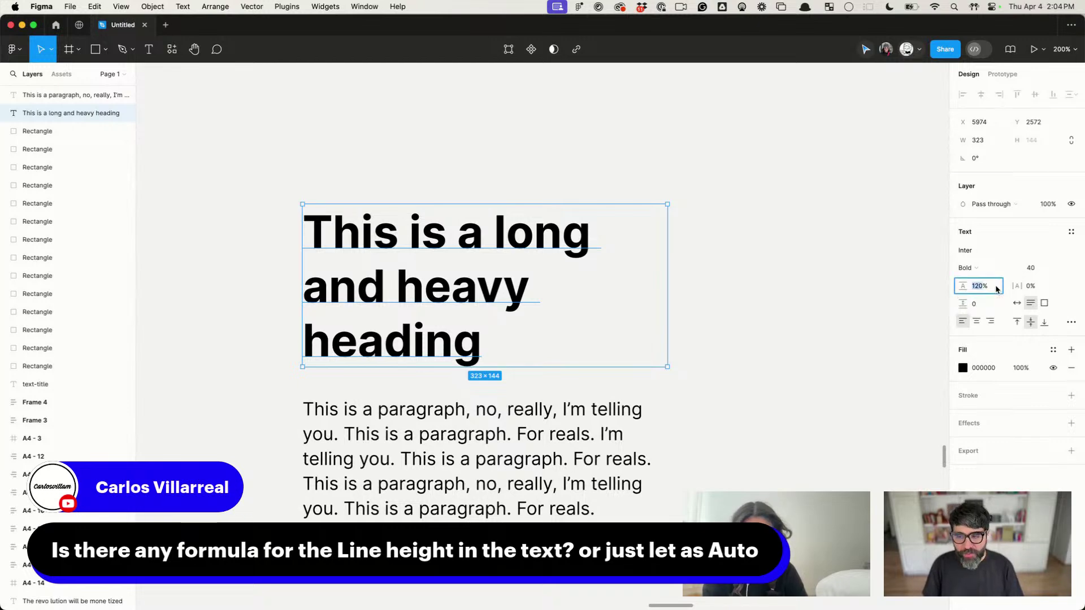
key("shift+Down")
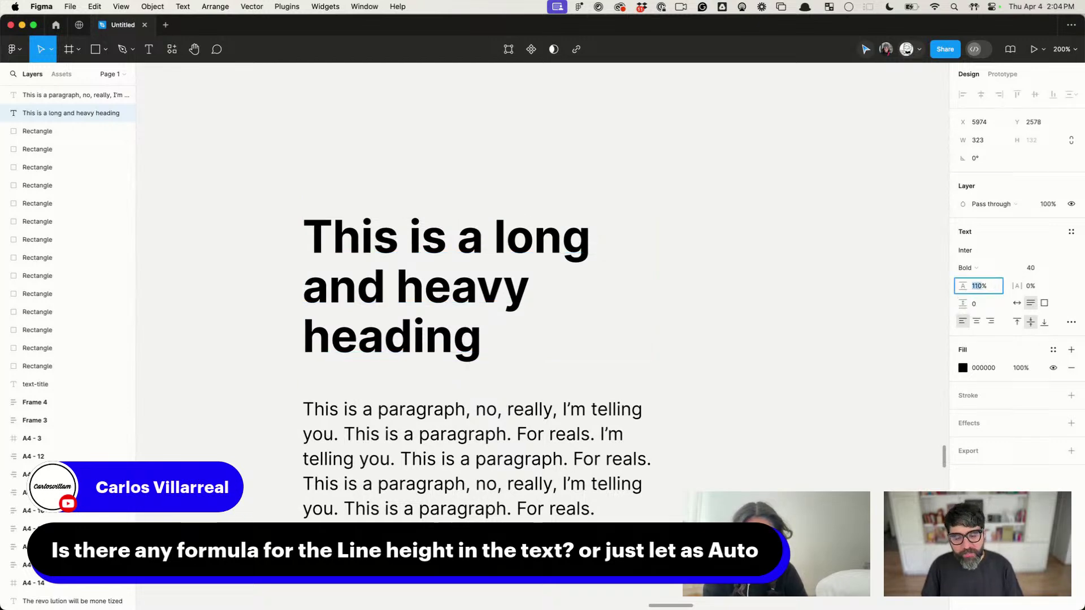
left_click(804, 323)
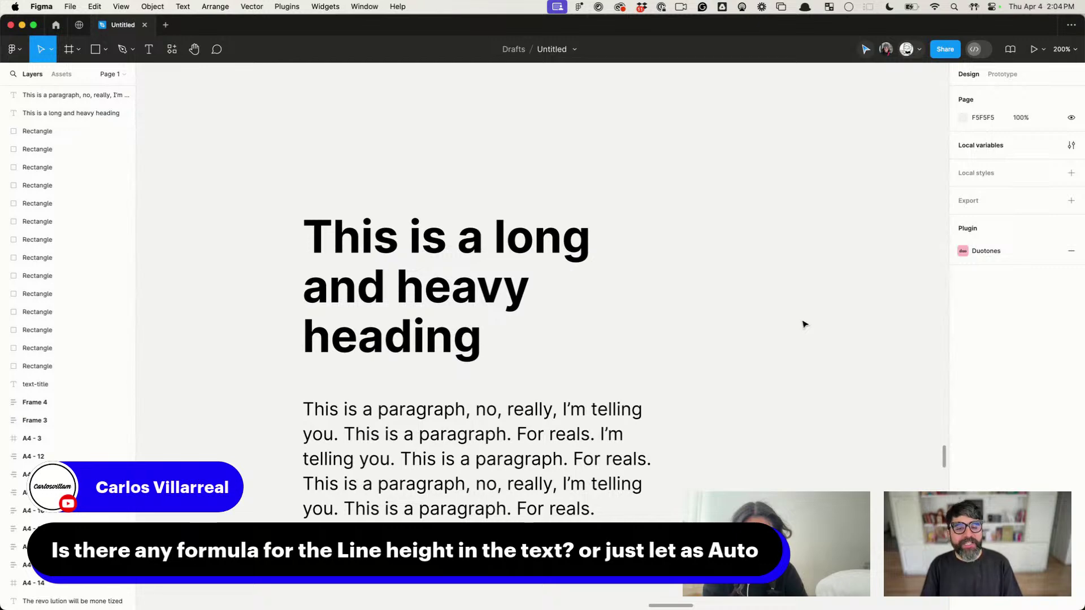
Step: Tighten the heading's line height to 100%
left_click(71, 113)
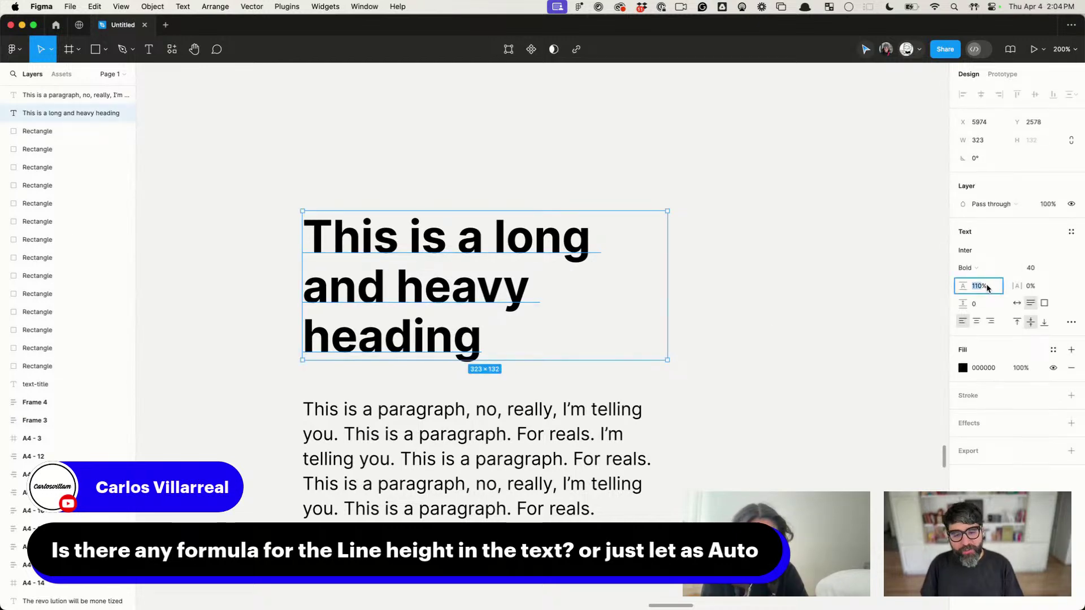
type("100")
key("Return")
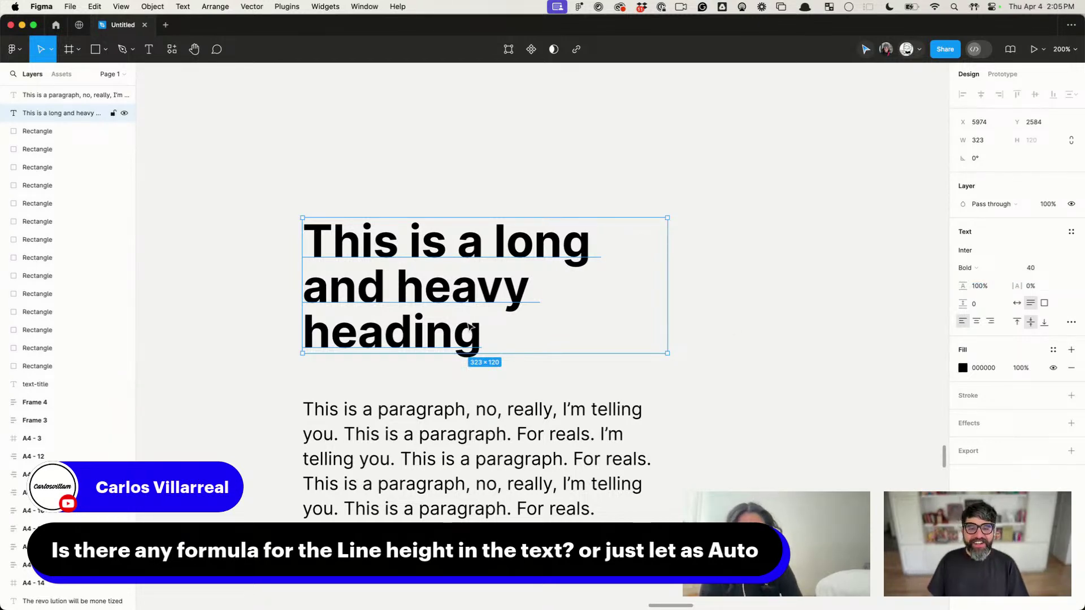
Step: Move the heading down closer to the paragraph and set the heading's line height to 110%
mouse_move(469, 290)
left_mouse_down()
mouse_move(469, 326)
mouse_move(469, 309)
left_mouse_up()
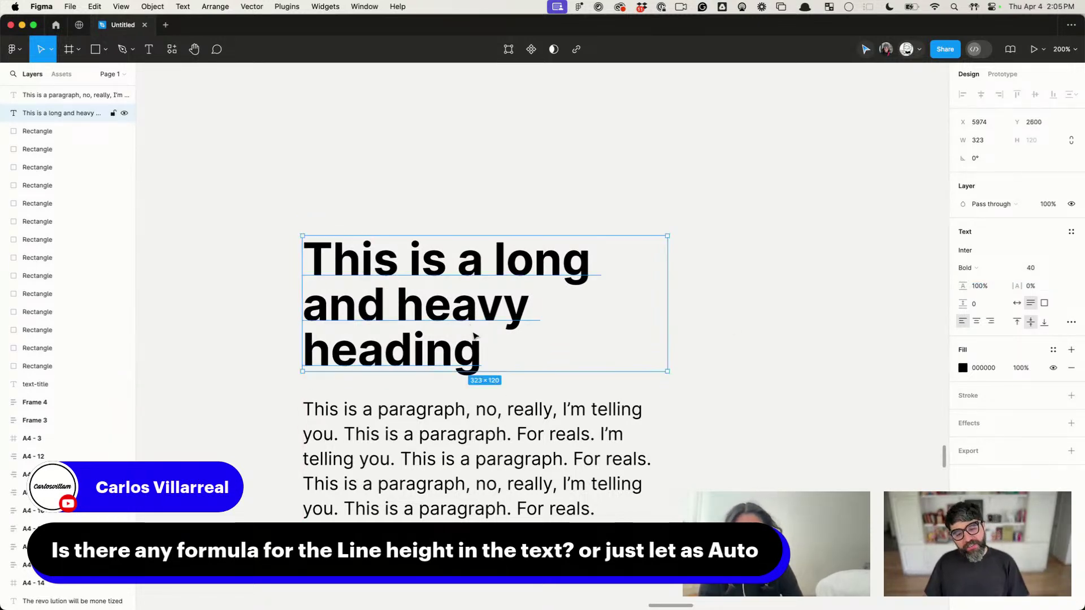
left_click_drag(482, 486, 482, 484)
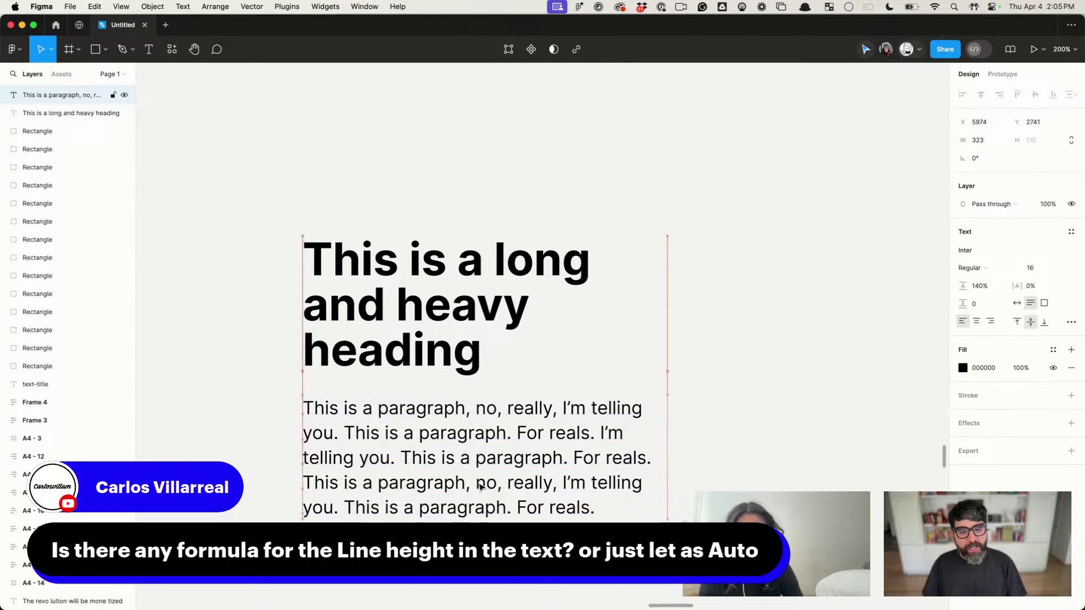
left_click(523, 273)
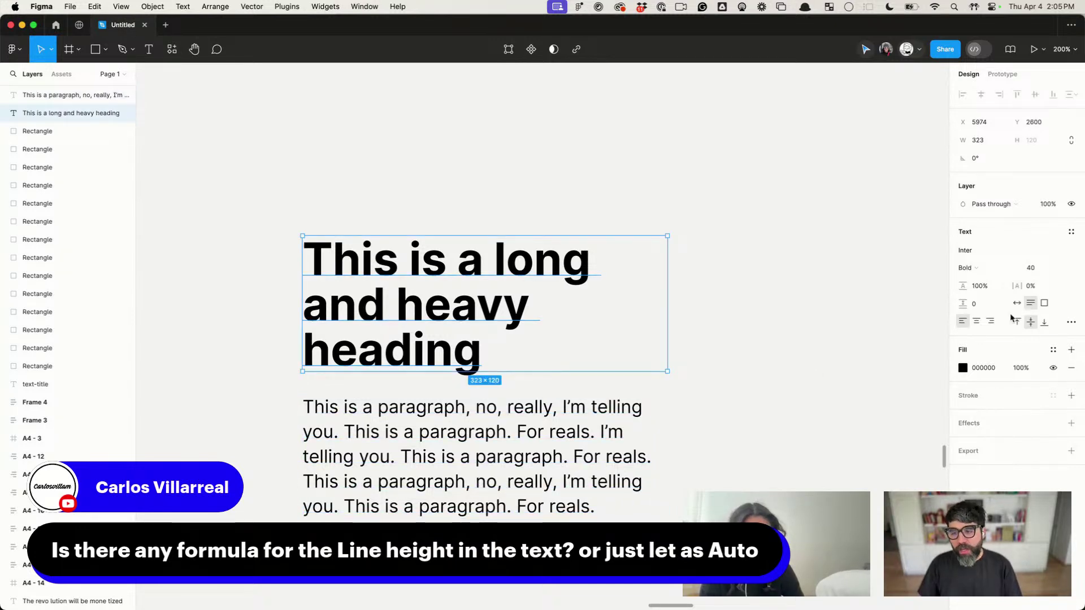
left_click(987, 287)
left_click(789, 326)
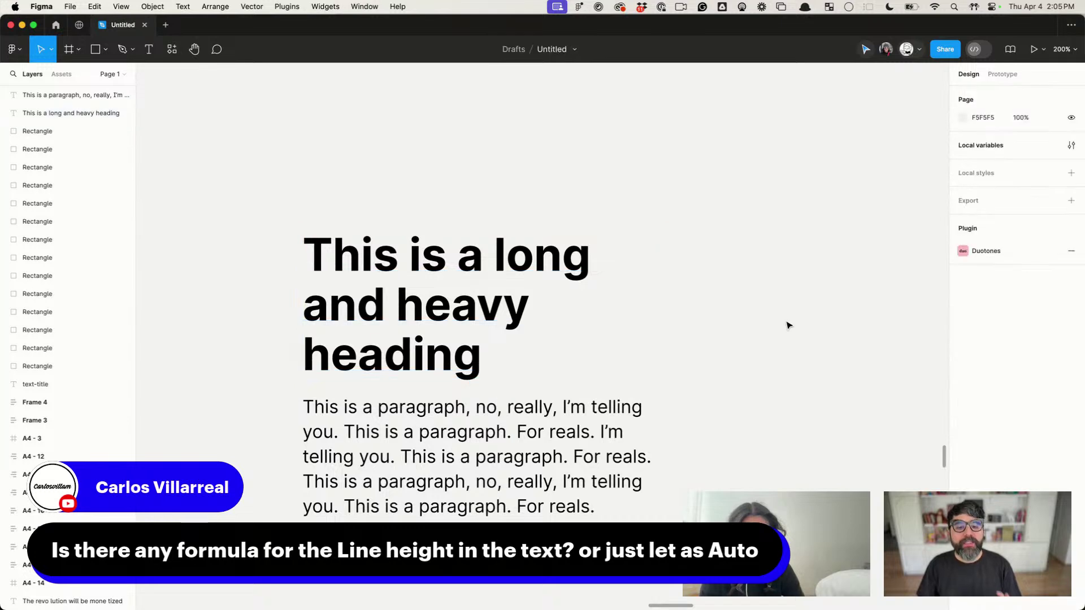
Step: Set the heading's line height to Auto
left_click(538, 345)
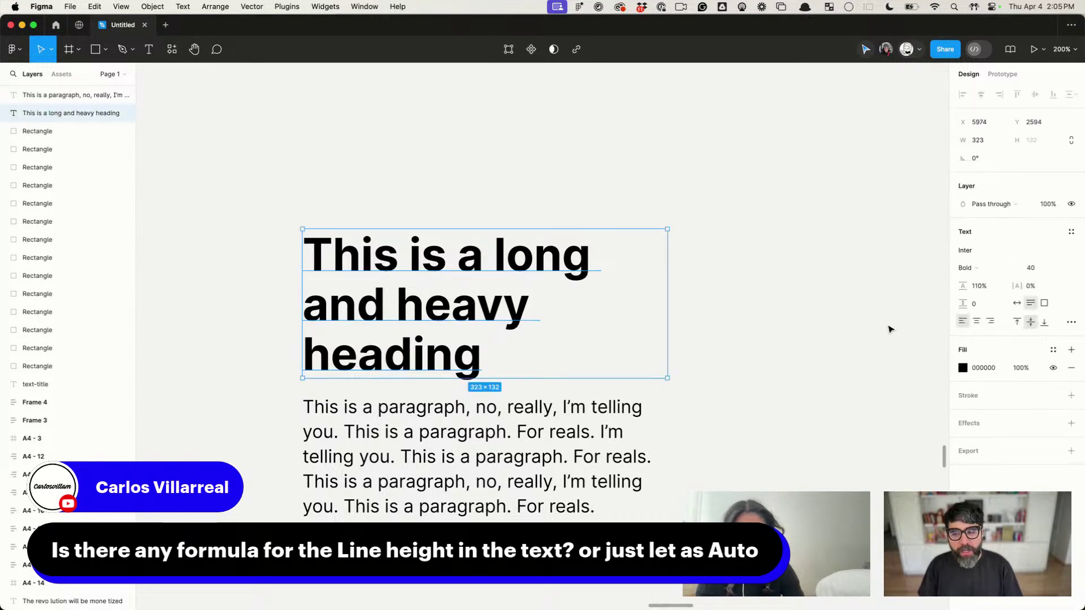
left_click(975, 287)
type("auto%")
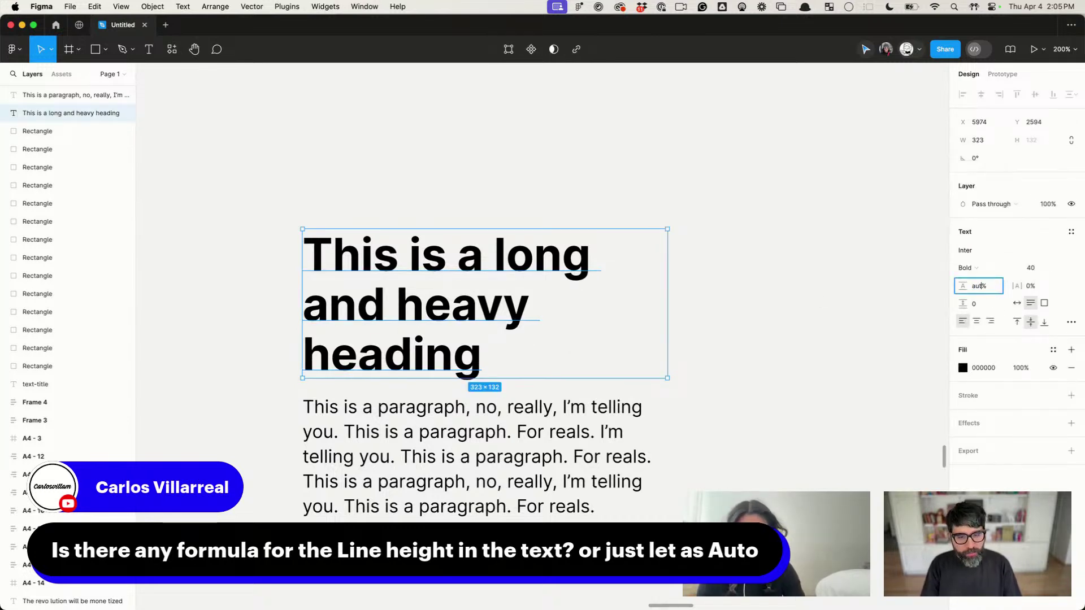
key("Return")
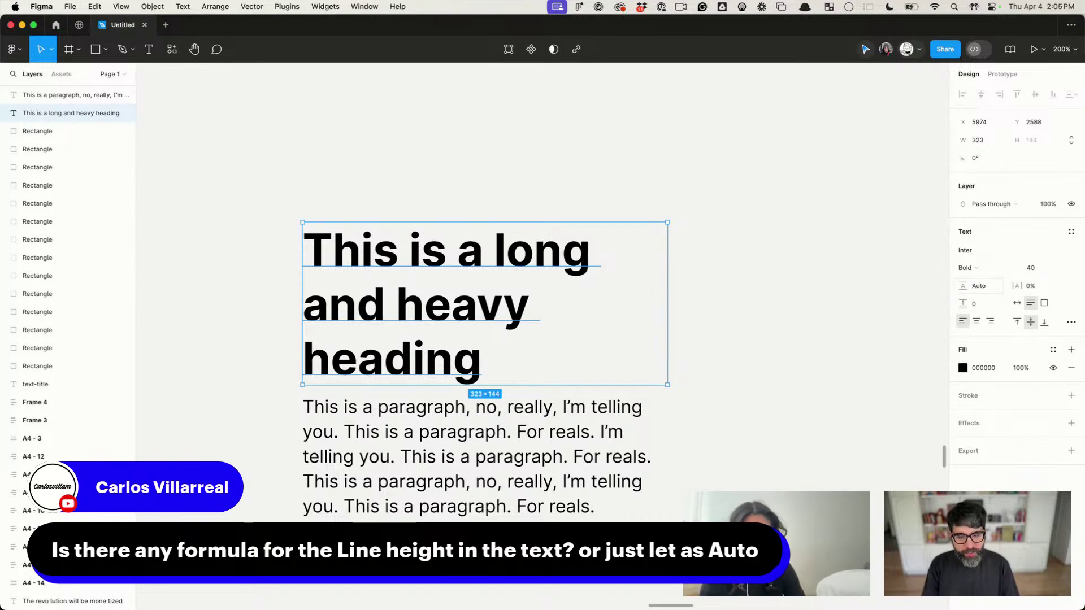
Step: Loosen the heading's line height to 140% and deselect it to view the spacing
left_click(997, 286)
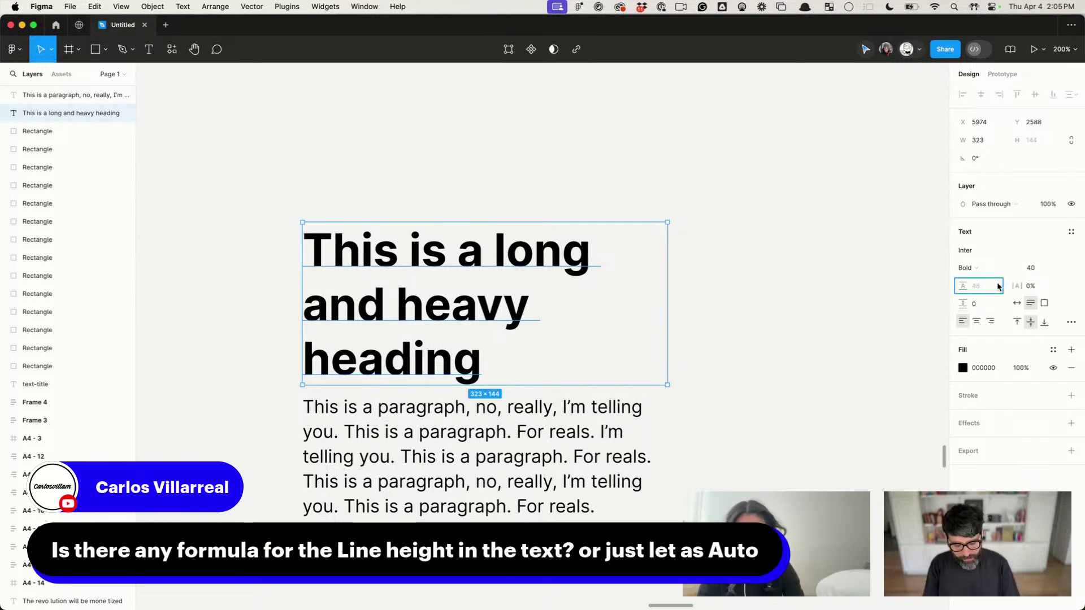
type("140")
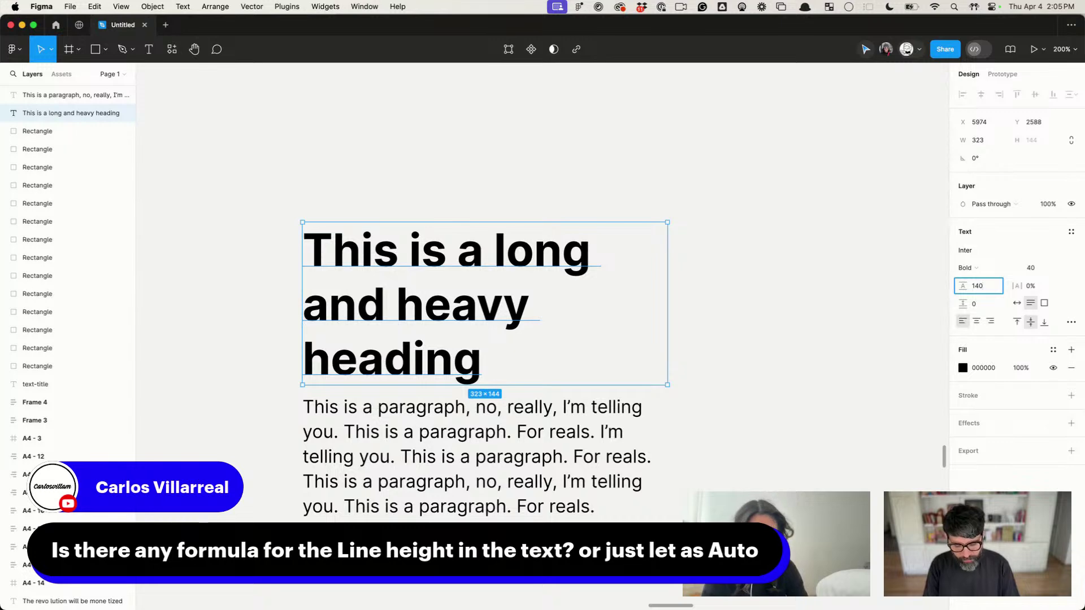
key("Return")
left_click(828, 346)
left_click(507, 302)
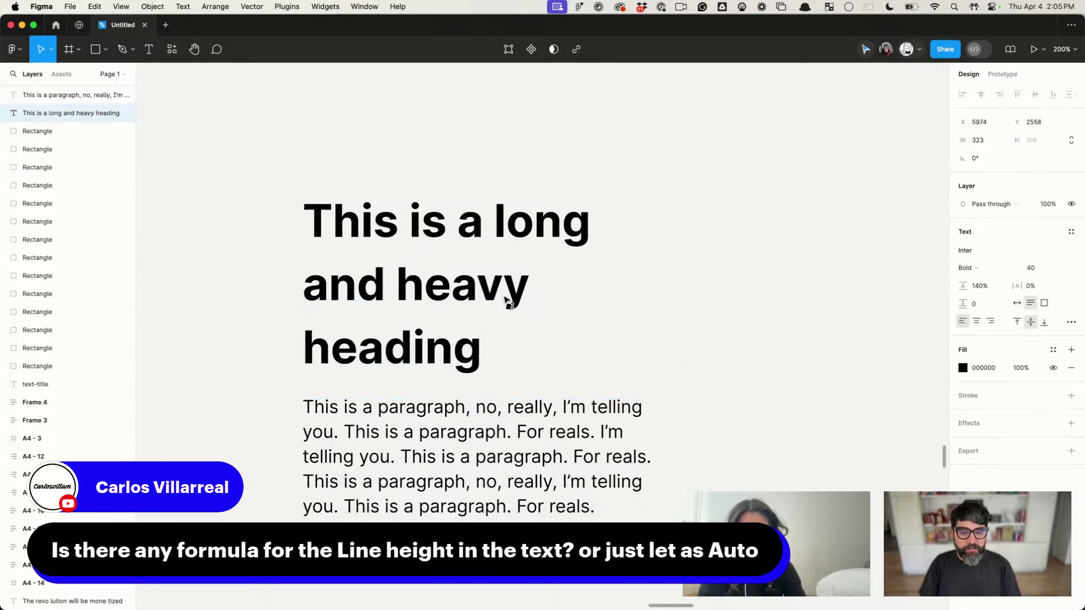
key("Escape")
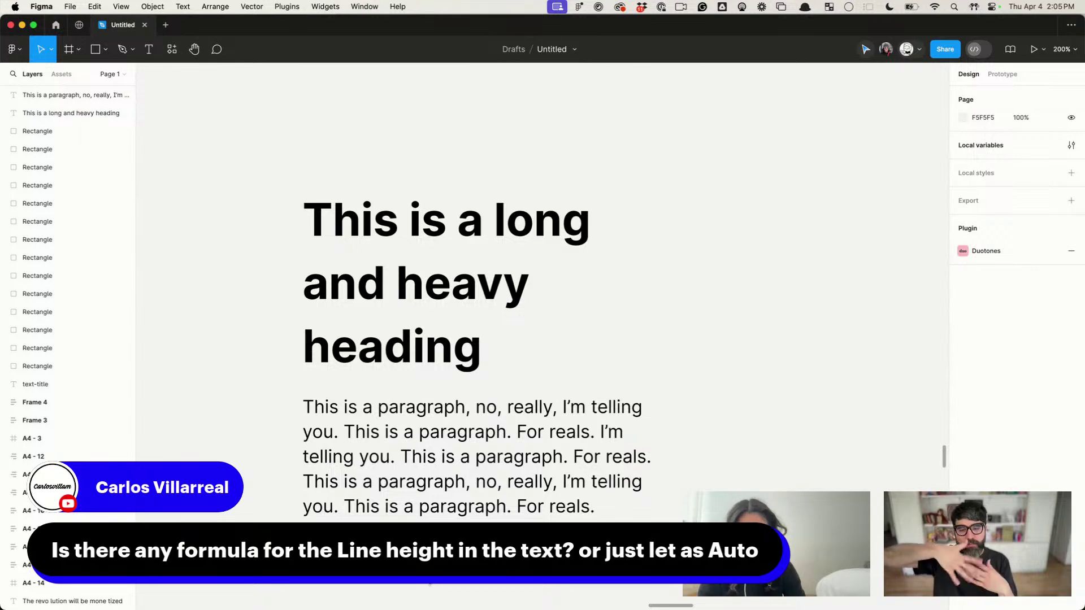
Step: Reduce the heading's line height to 110%
left_click(412, 246)
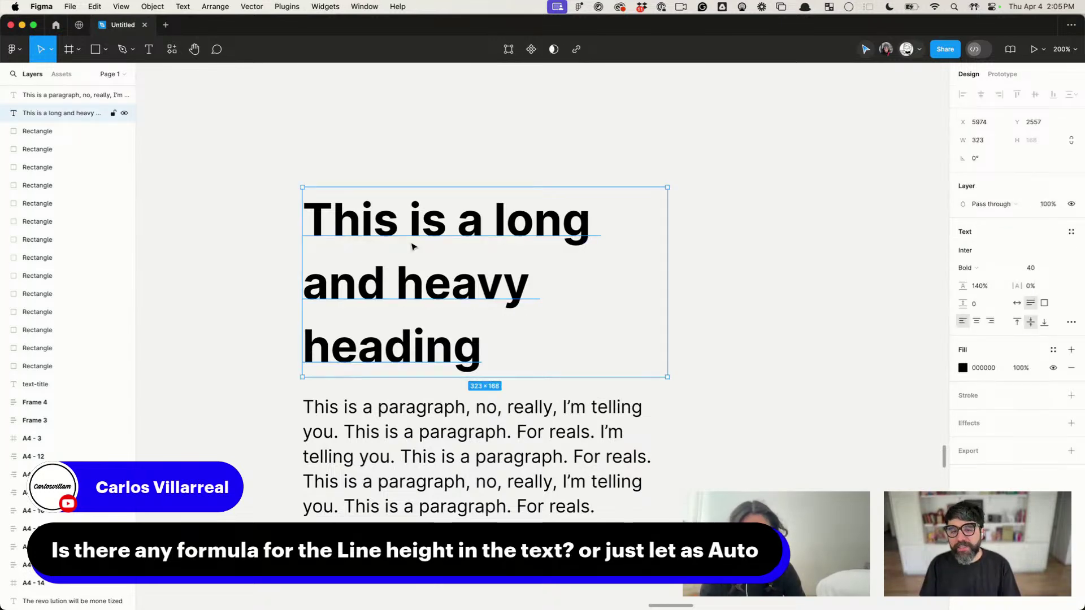
left_click(979, 286)
type("110")
key("Return")
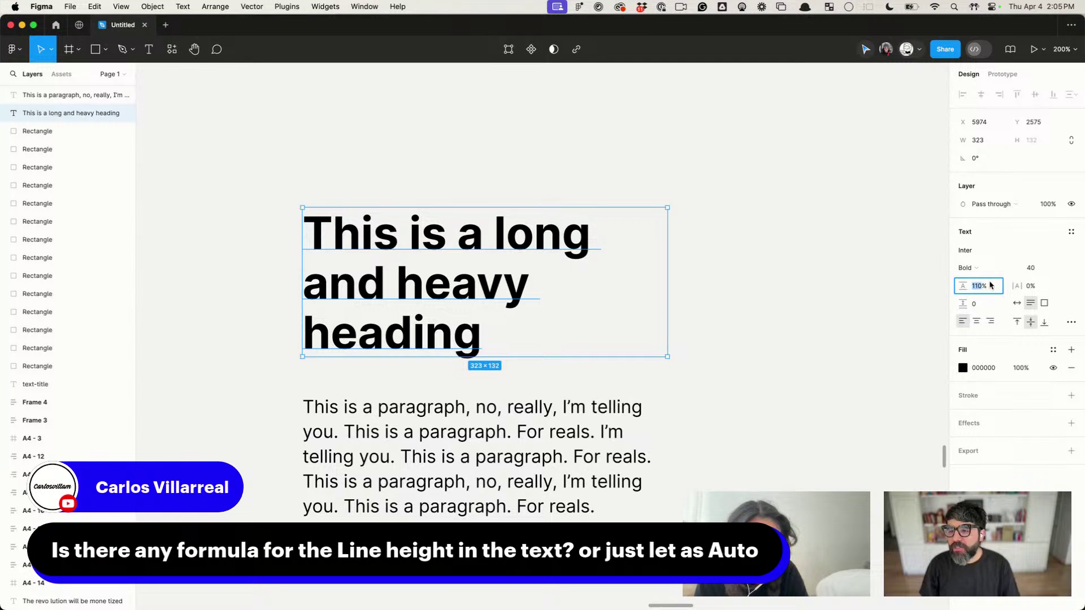
Step: Tighten the heading's line height to 100% and move the heading down to sit just above the paragraph
key("shift+Down")
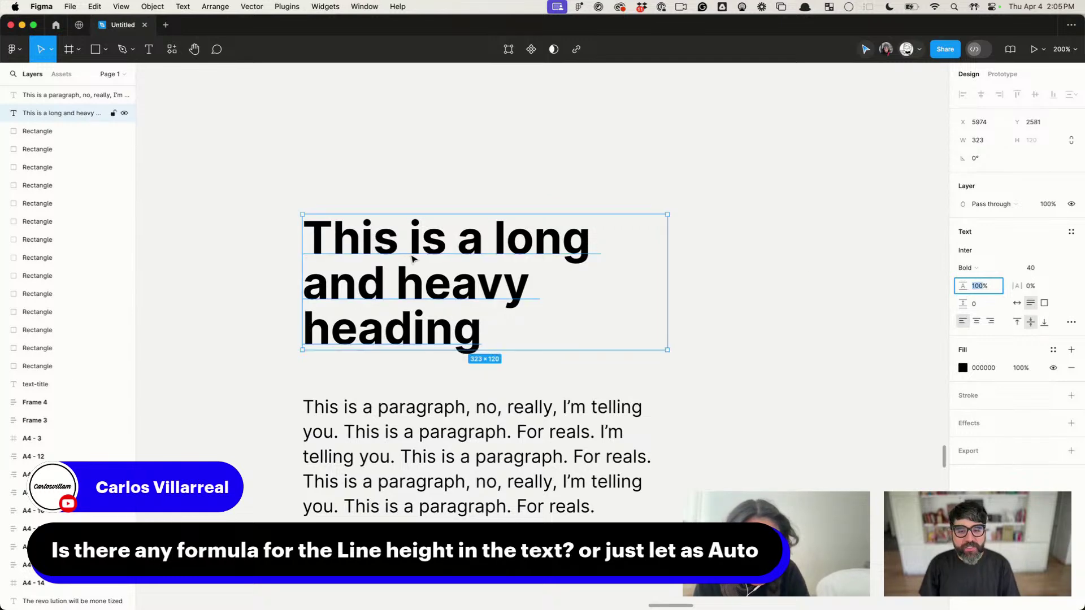
left_click_drag(407, 260, 412, 286)
left_click(216, 337)
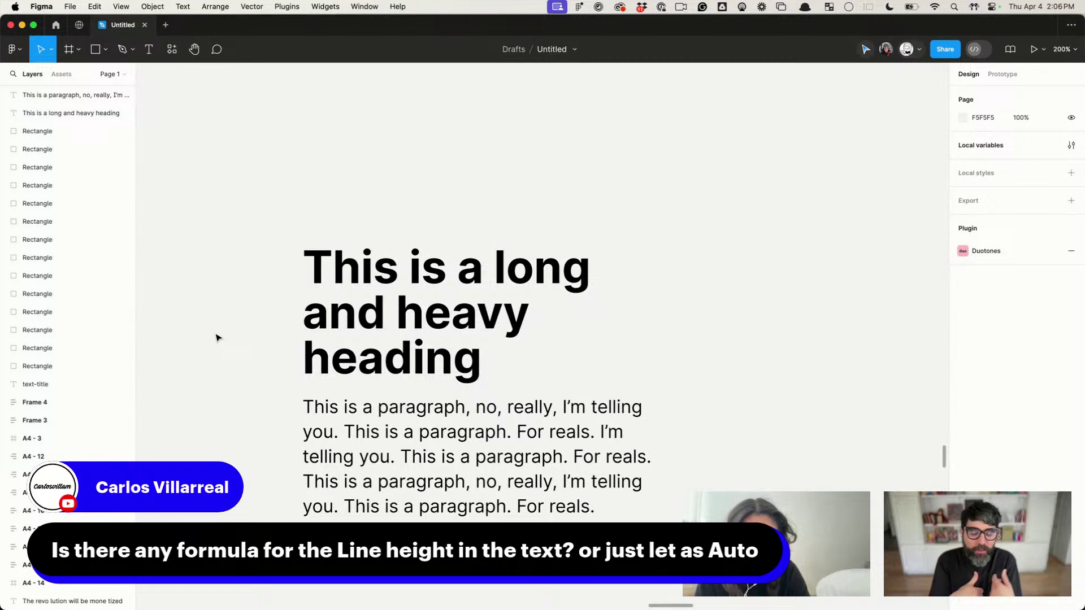
Step: Set the paragraph's line height to 160%
left_click(372, 432)
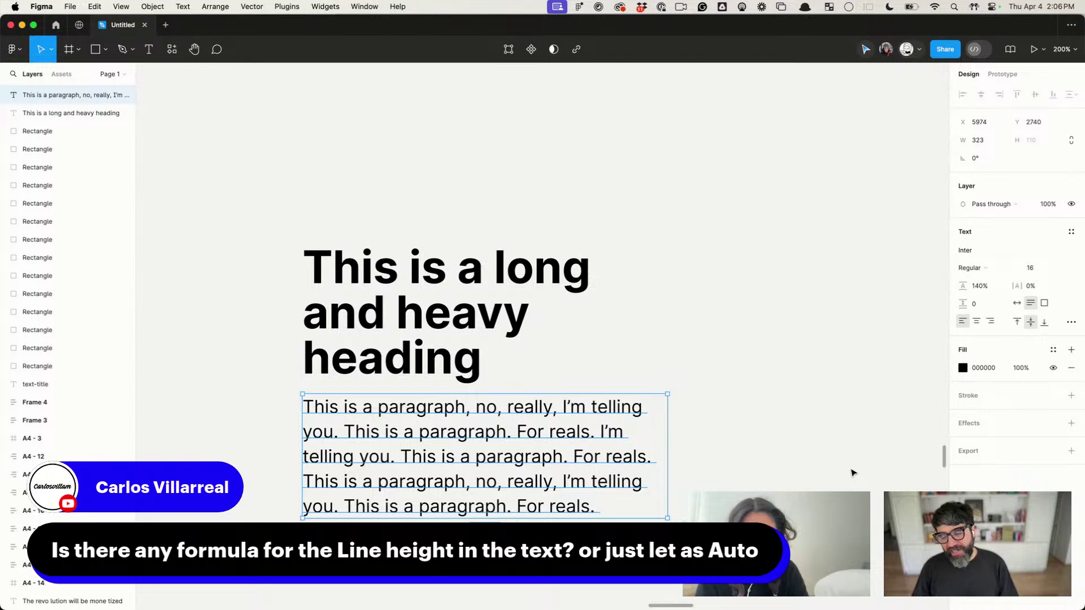
left_click(982, 287)
type("160")
key("Return")
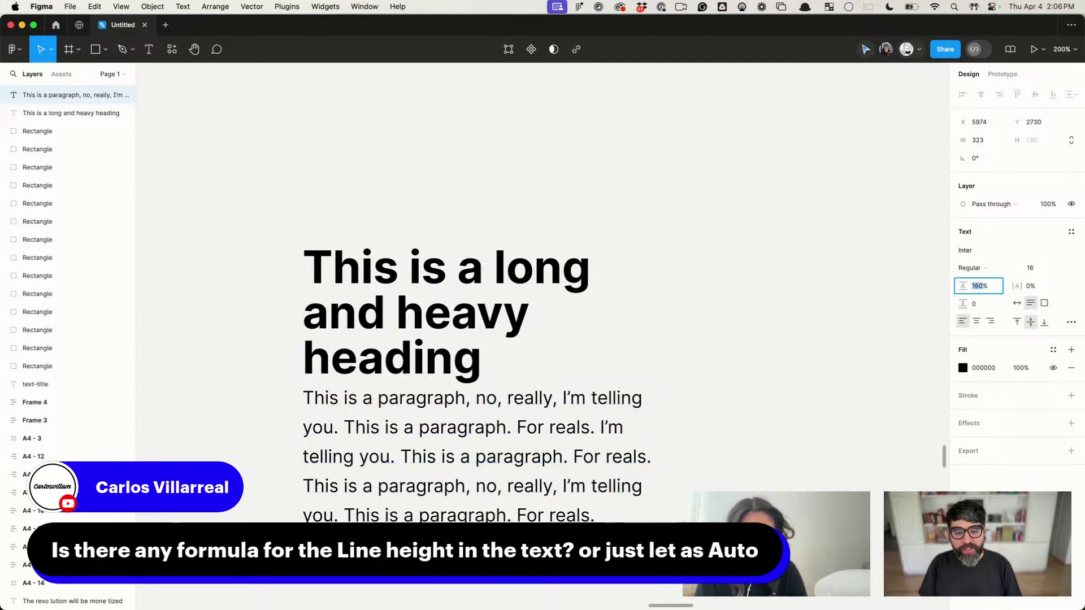
Step: Increase the paragraph's line height to 170% and move the paragraph down to clear the heading
key("shift+Up")
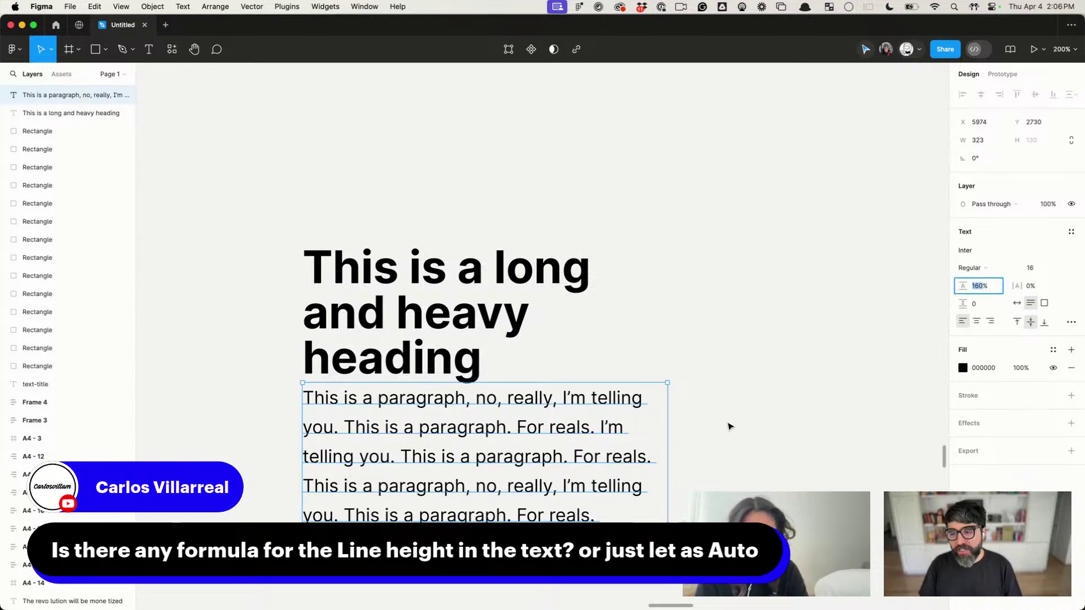
left_click(723, 403)
left_click_drag(528, 430, 528, 450)
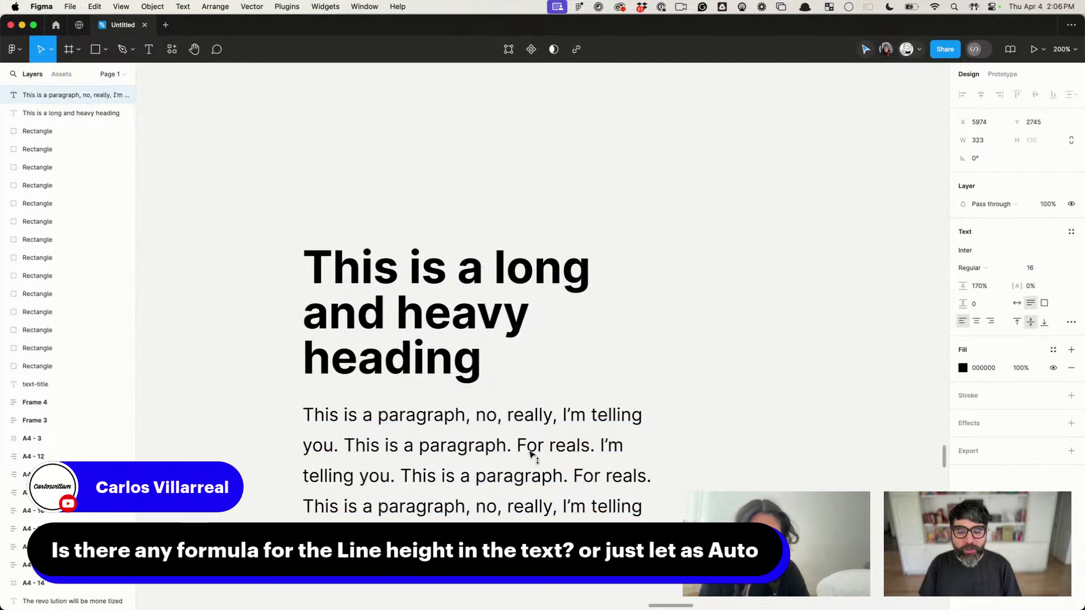
left_click(810, 321)
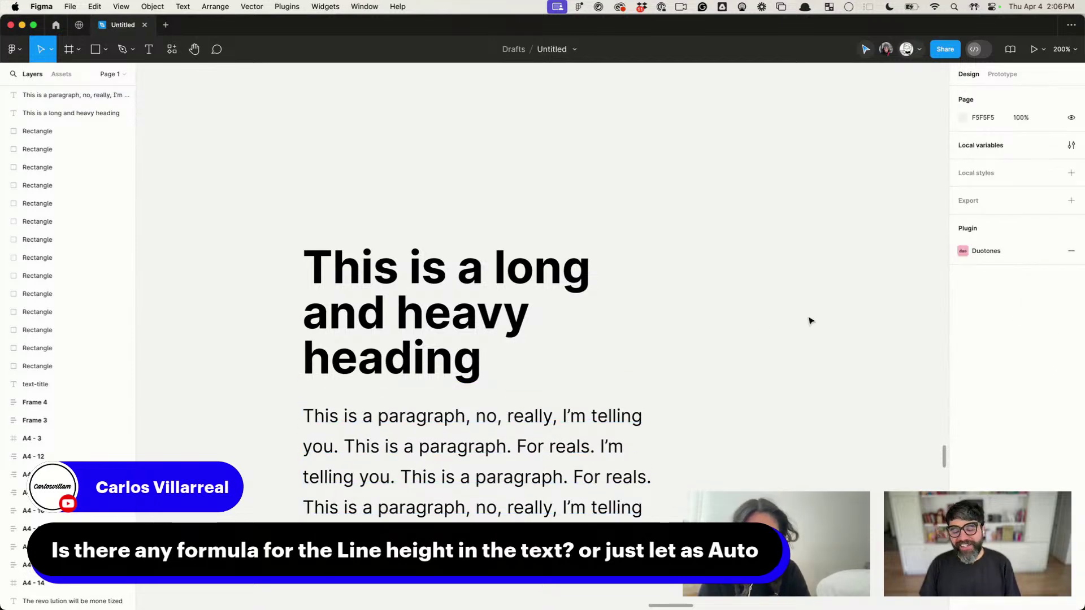
Step: Set the paragraph's line height to 150%
left_click(601, 464)
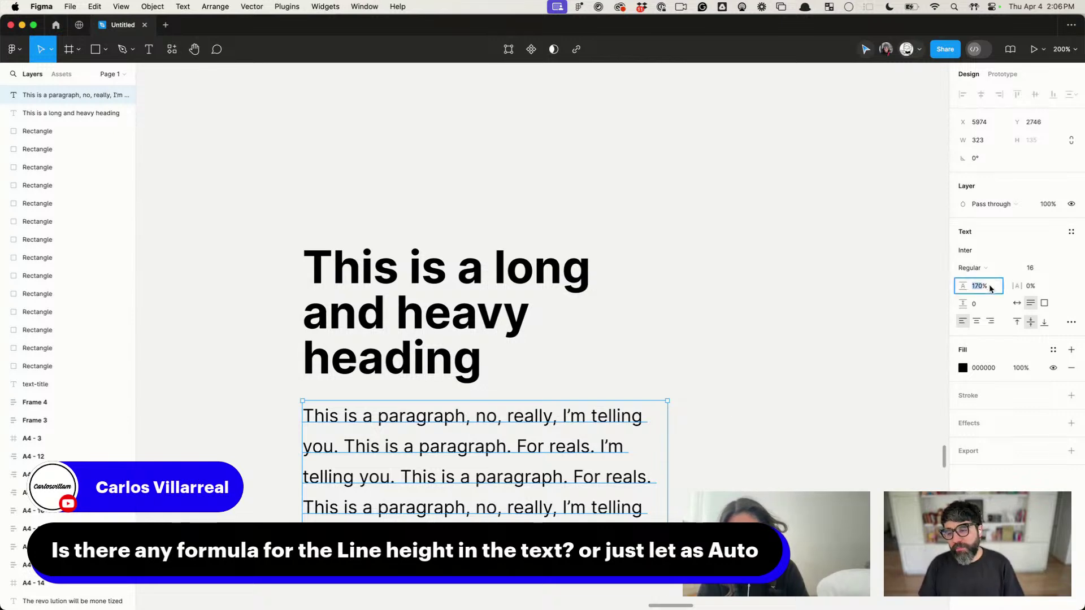
type("150")
key("Return")
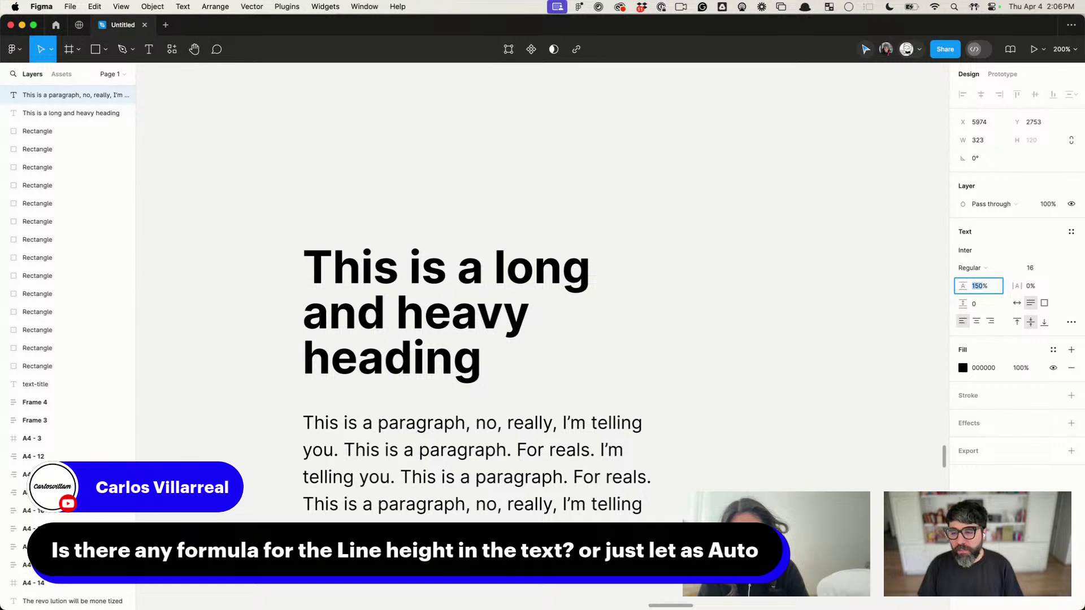
left_click(737, 446)
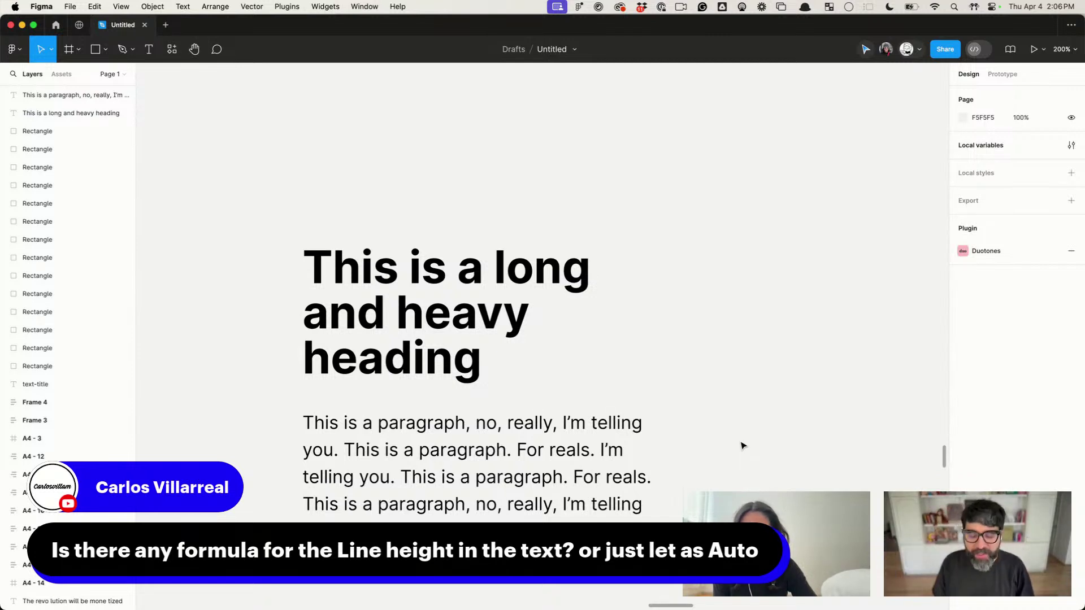
Step: Reposition the paragraph and the heading vertically so only a small gap separates them
left_click(383, 253)
left_click(425, 438)
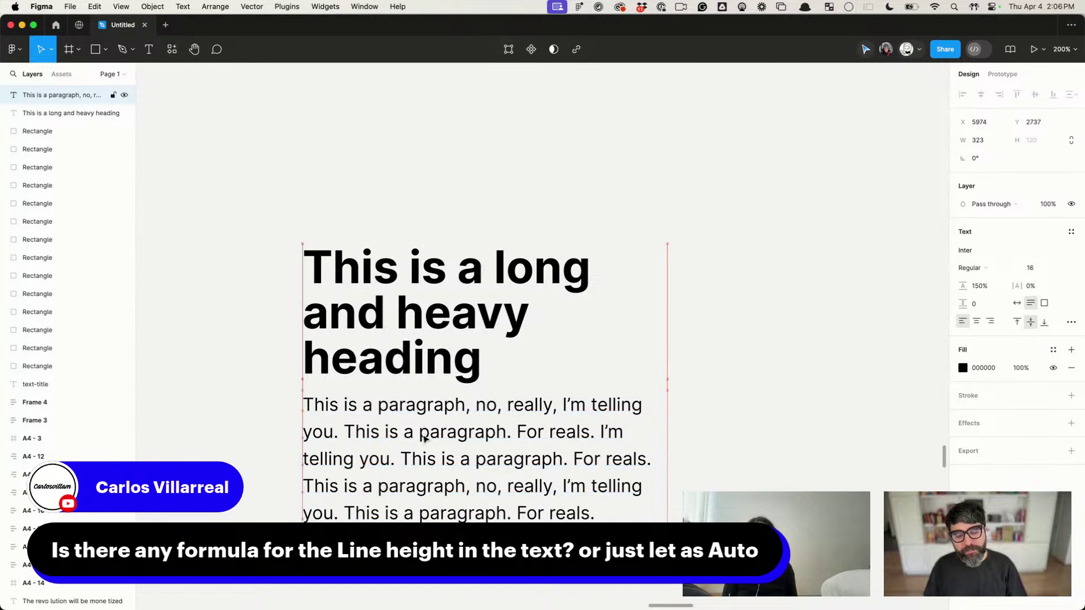
left_click(798, 315)
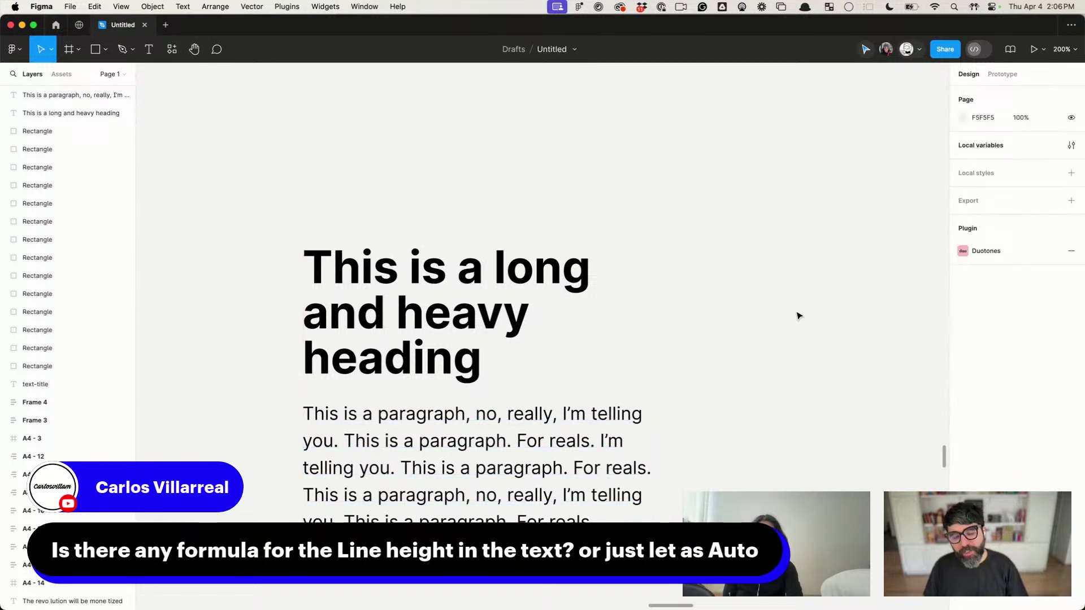
left_click(507, 305)
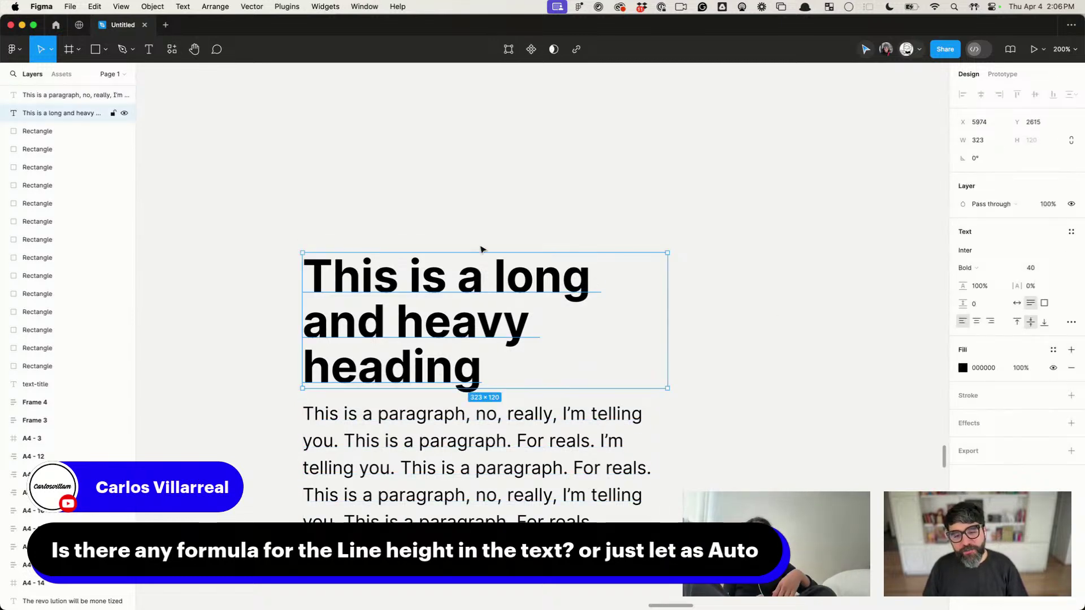
left_click(477, 163)
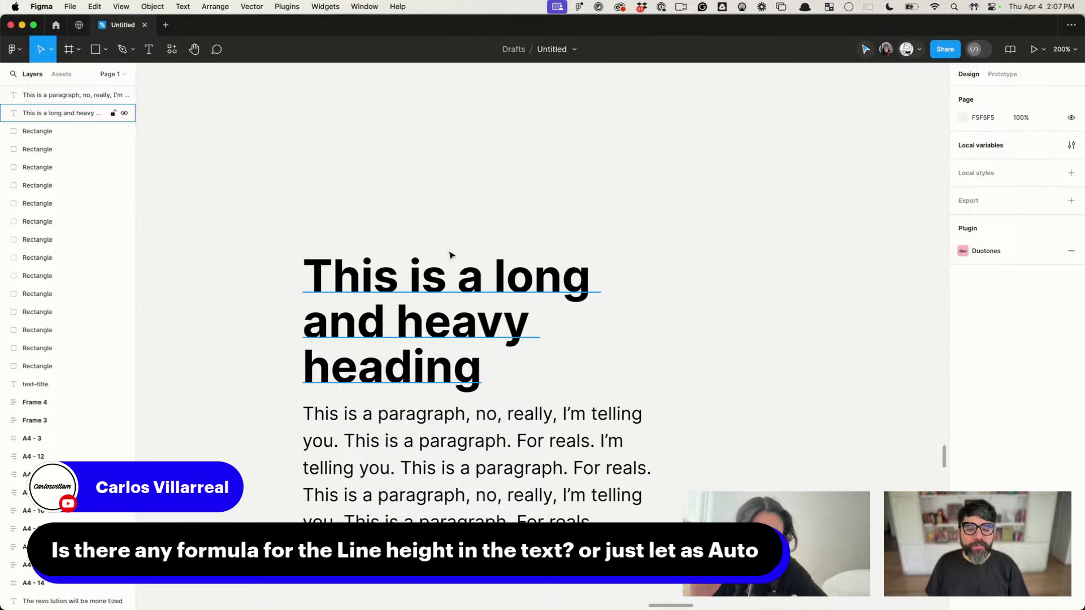
Step: Replace the heading's text with "Headings or larger fonts: tighter line-height"
left_click(425, 263)
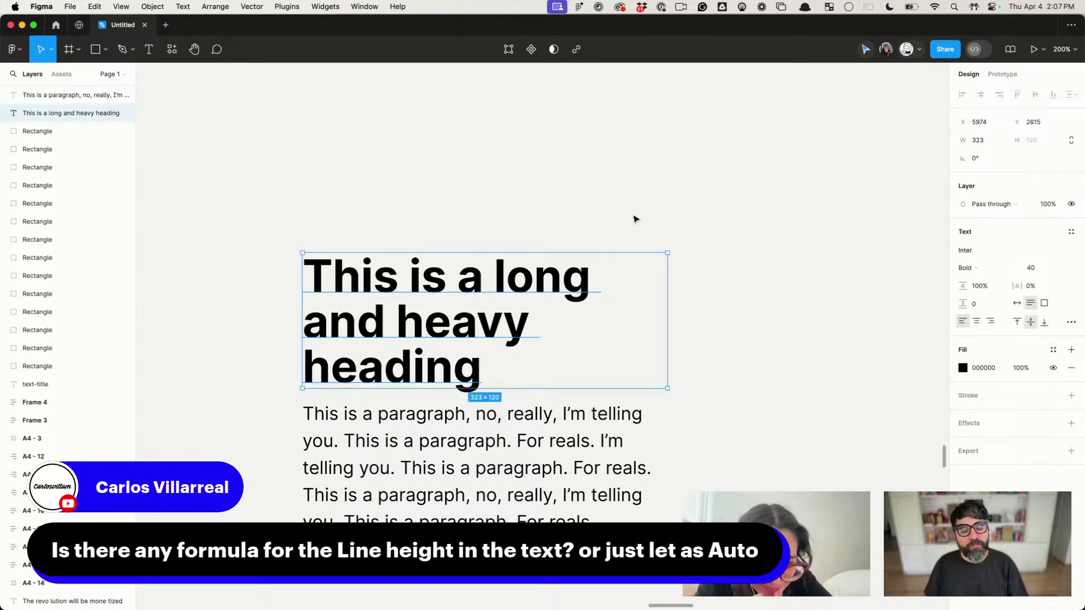
double_click(481, 251)
type("L")
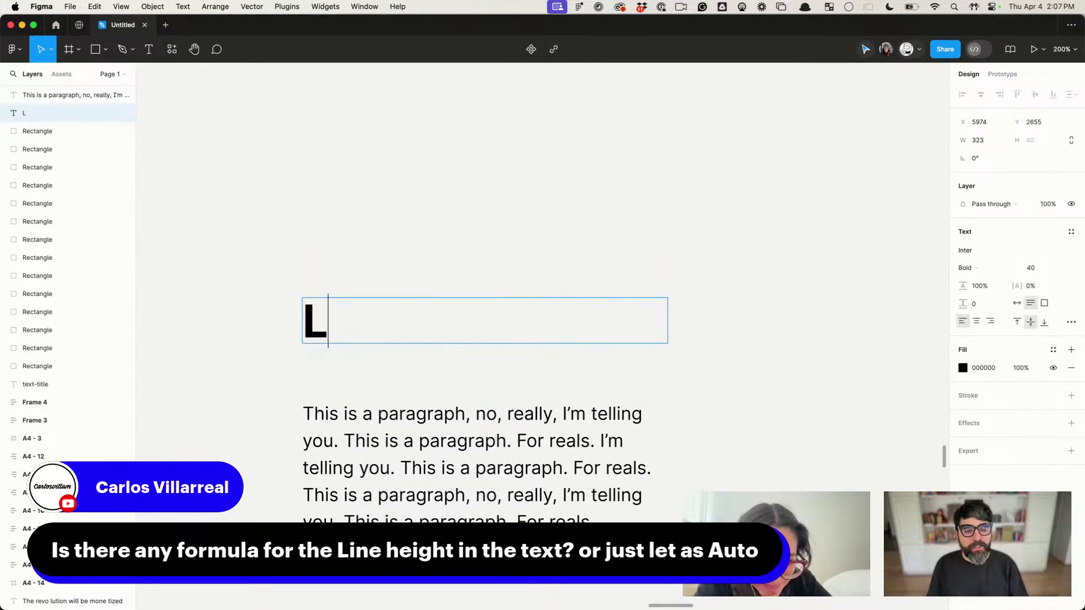
key("BackSpace")
type("Headings or")
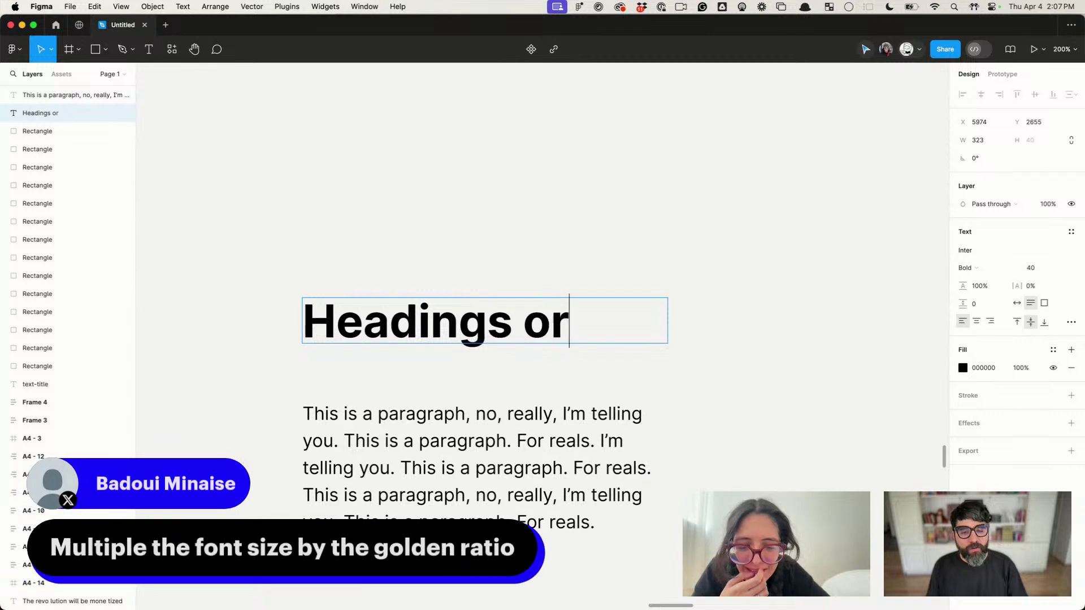
type(" larger font")
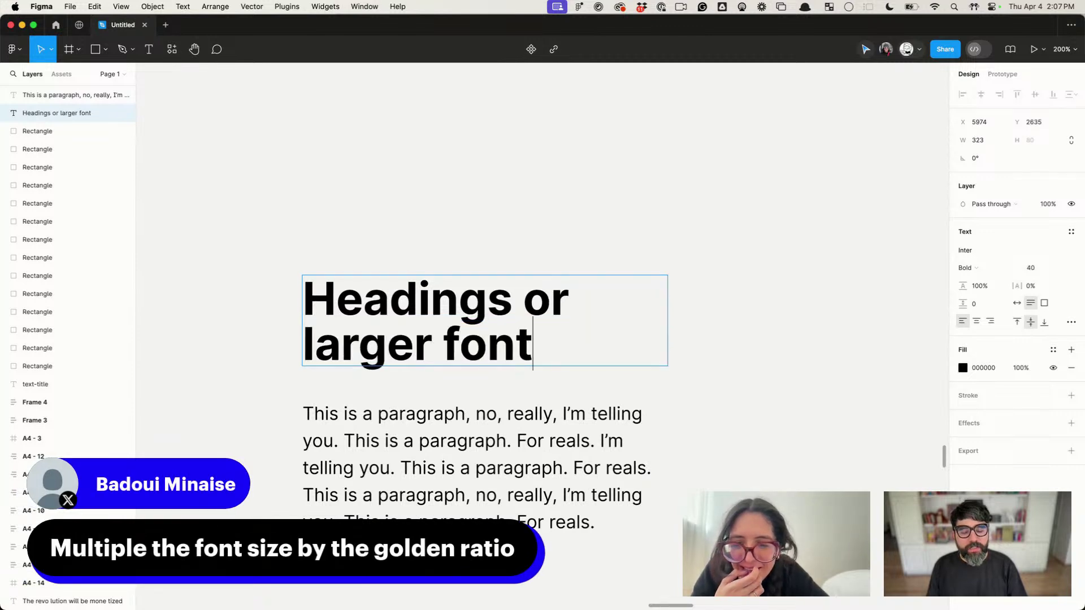
type("s:")
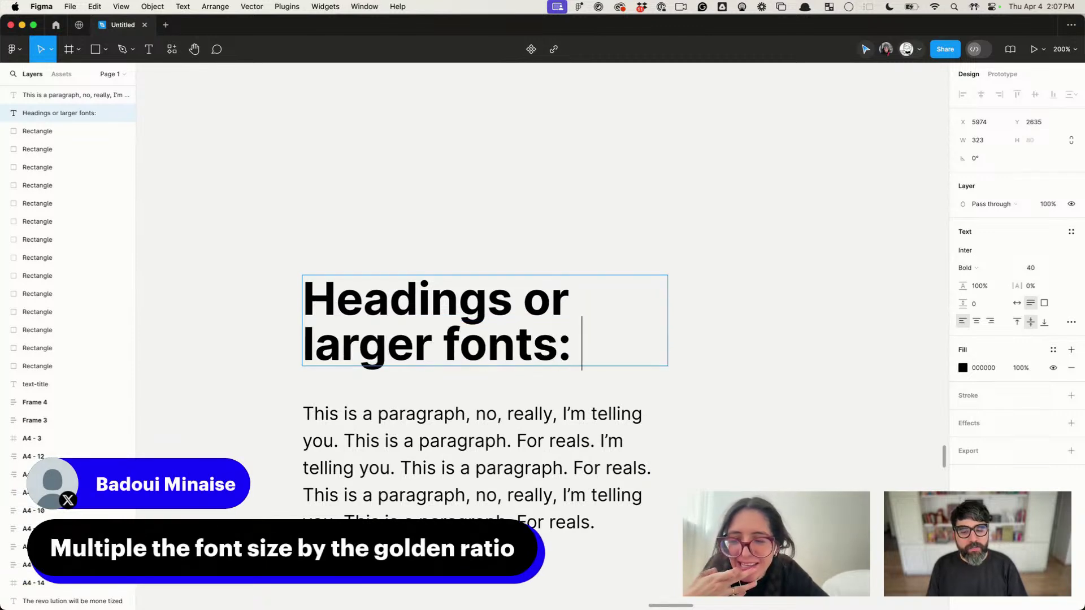
type(" tighter ")
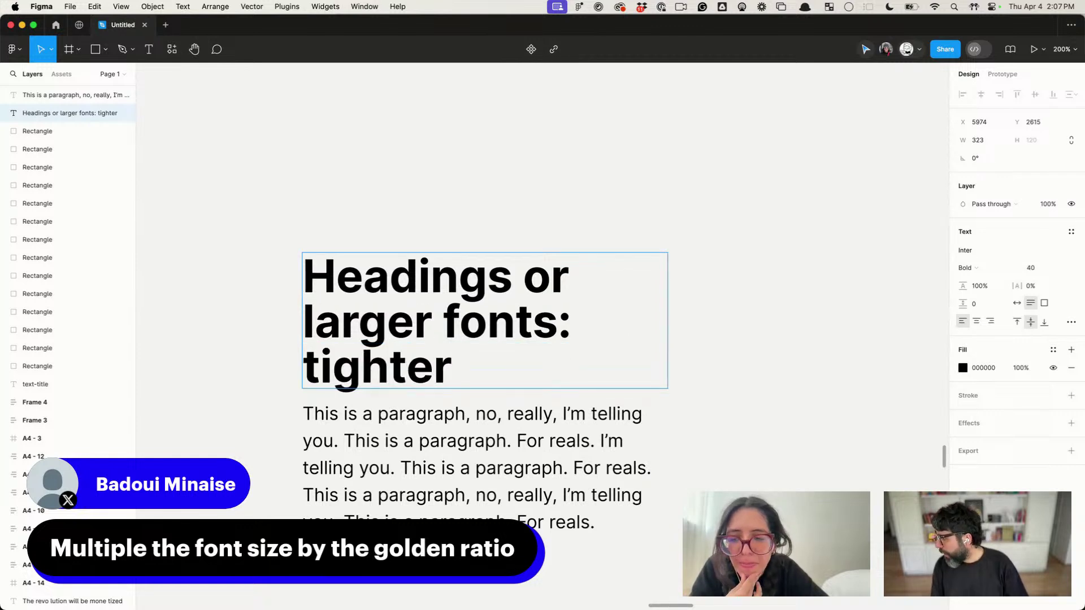
type("line-he")
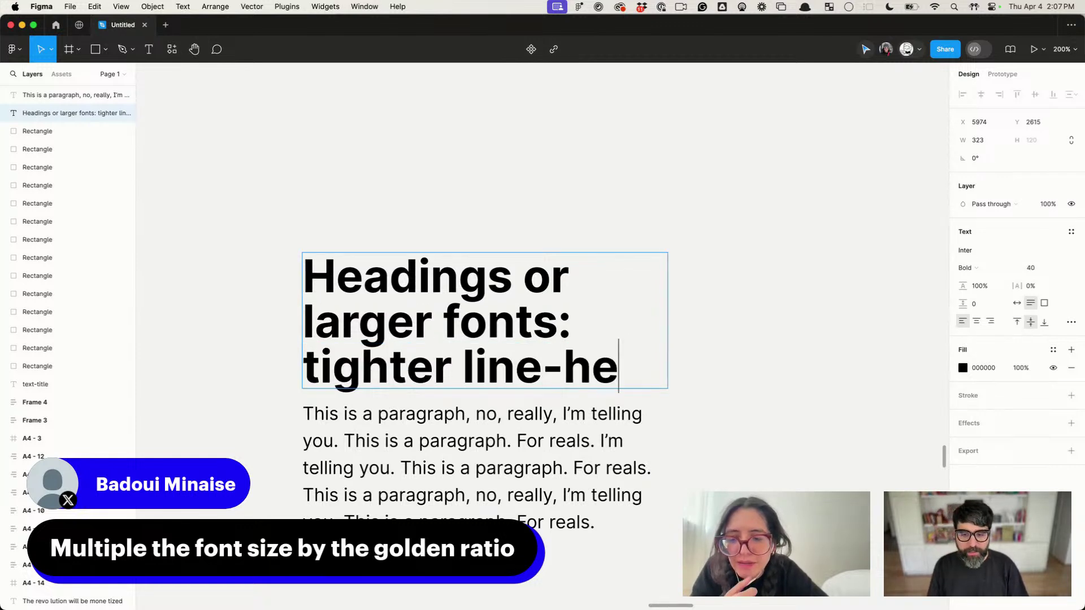
type("ight")
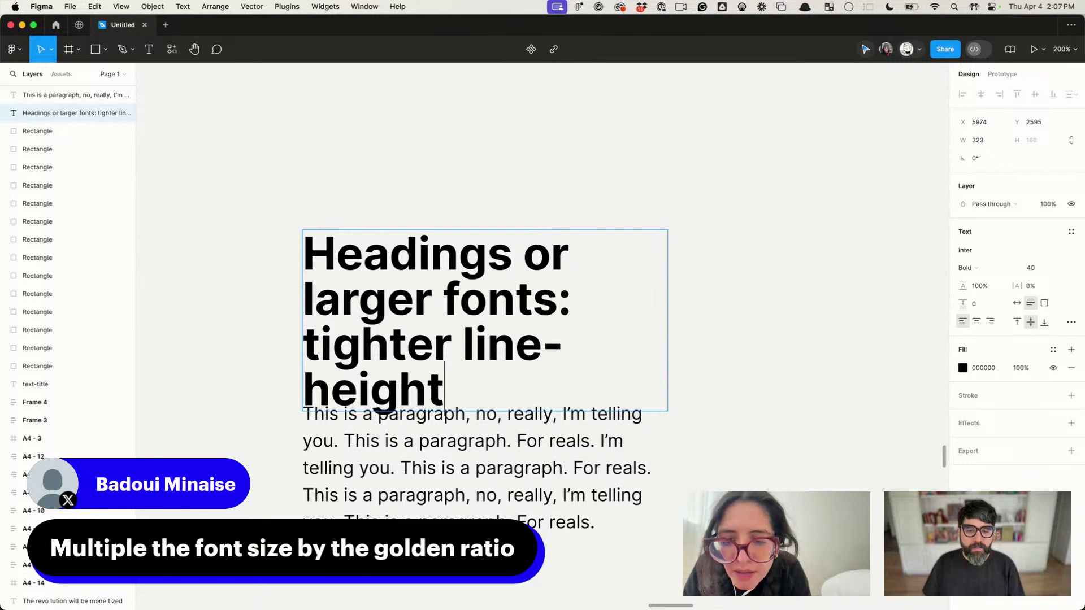
Step: Widen the heading's text box to about 367 px so the text wraps onto three lines
key("Escape")
left_click_drag(668, 317, 718, 313)
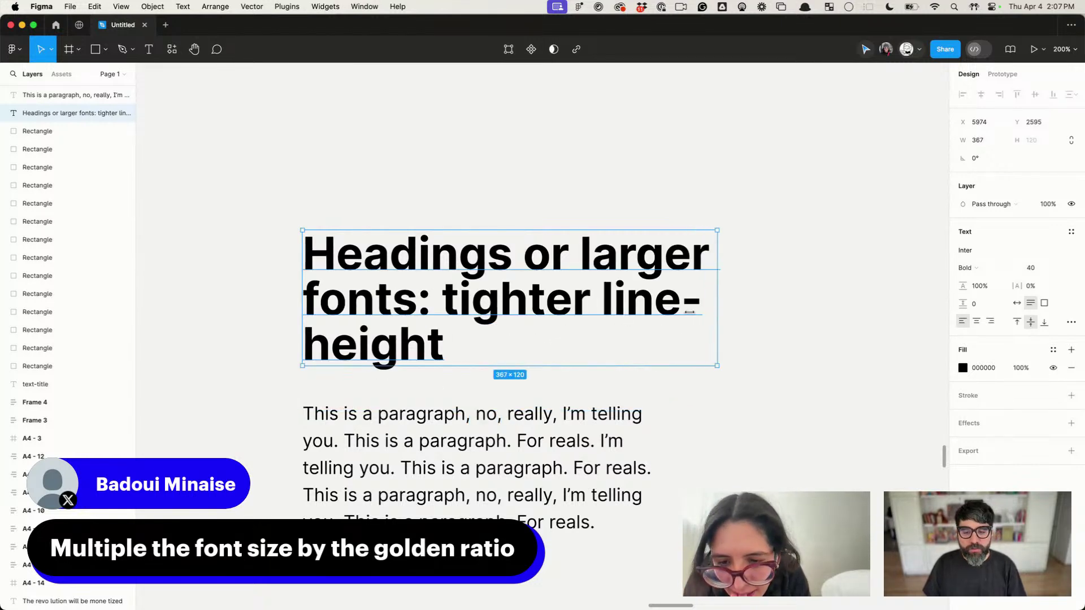
left_click(512, 413)
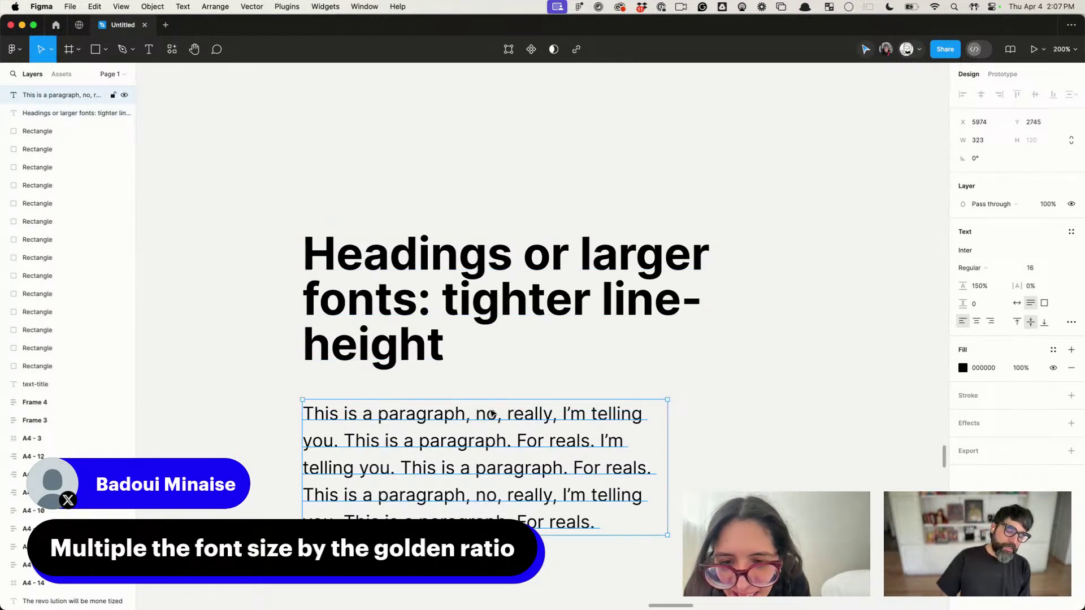
key("Escape")
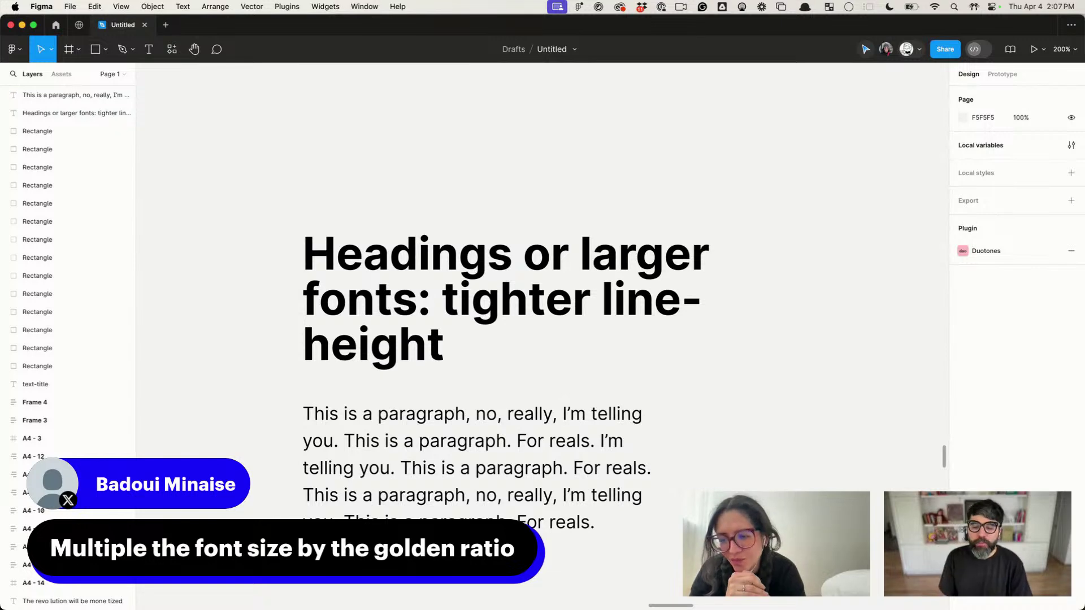
Step: Move the heading and paragraph together into the empty canvas area below and beside the brown Revolution poster
scroll(581, 476, "down", 10)
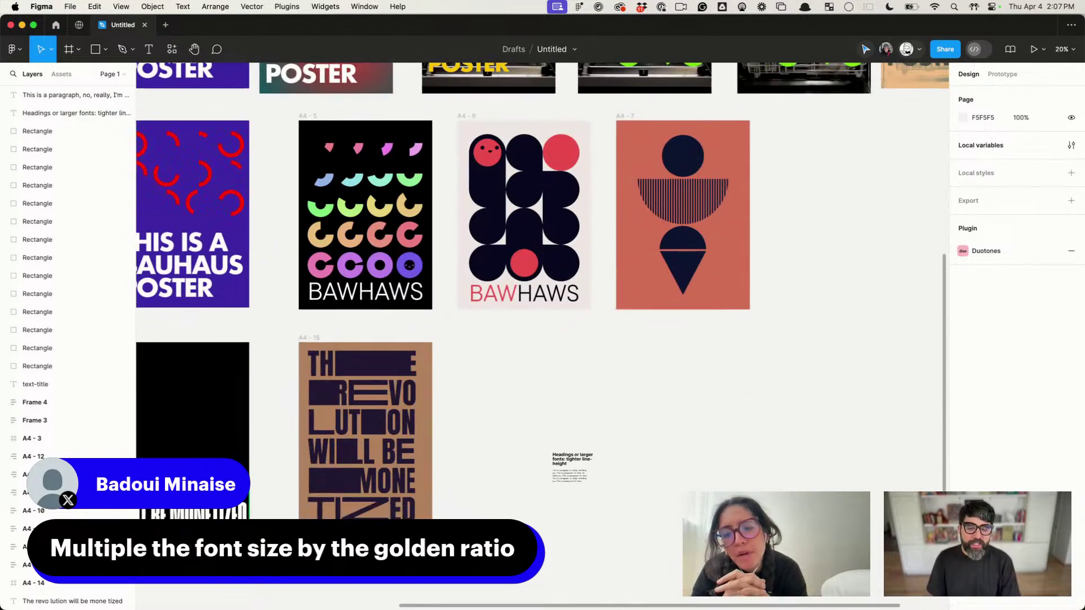
scroll(580, 476, "left", 5)
left_click_drag(676, 386, 744, 473)
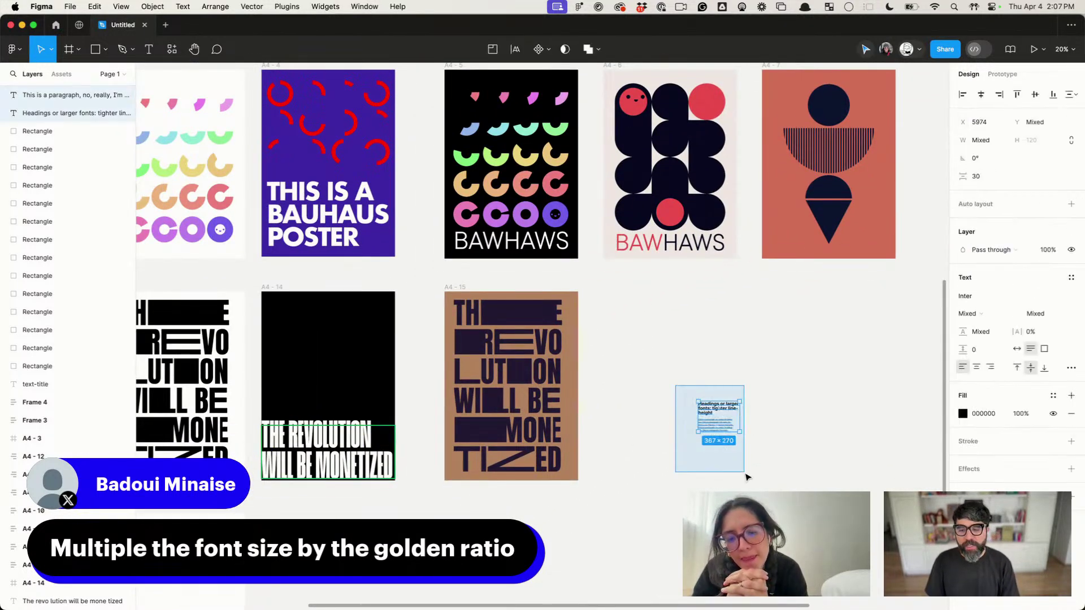
left_click_drag(718, 435, 670, 554)
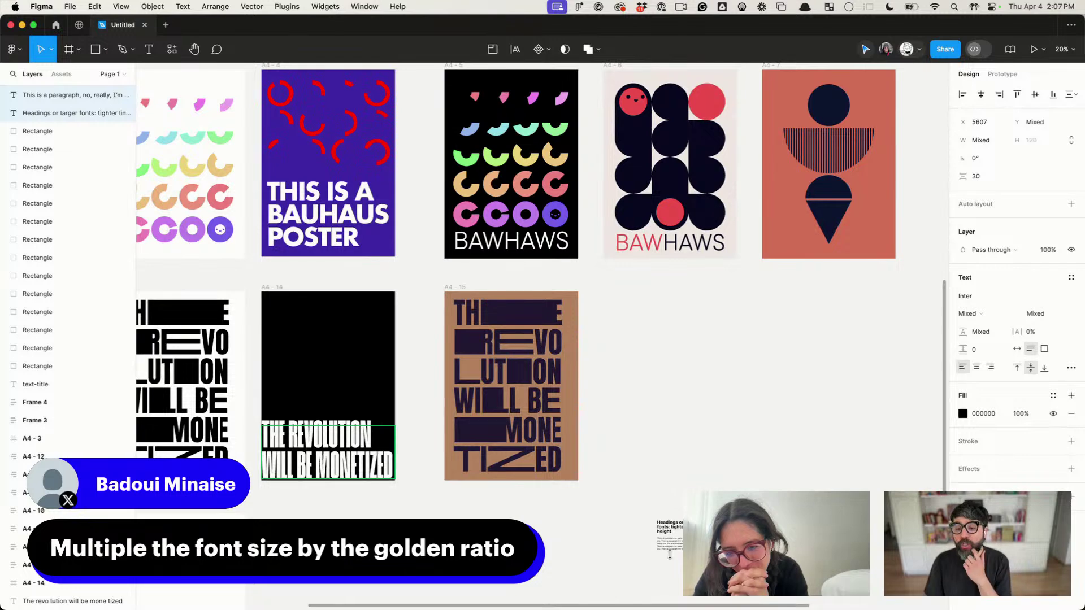
Step: Inspect the text properties of the moved heading and paragraph
scroll(670, 553, "up", 5)
left_click(782, 443)
left_click(713, 487)
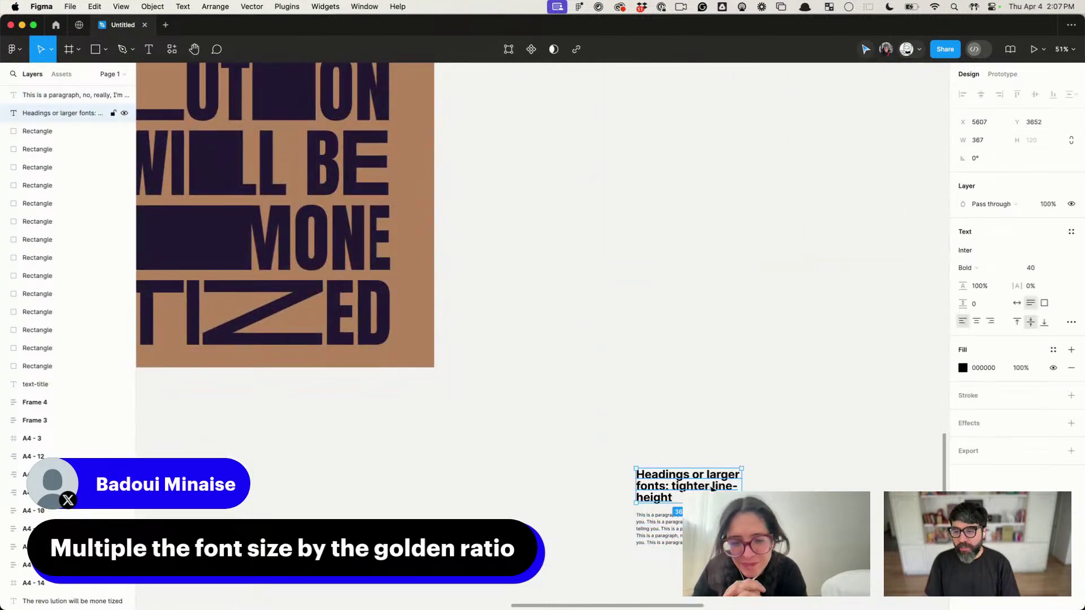
key("shift+Tab")
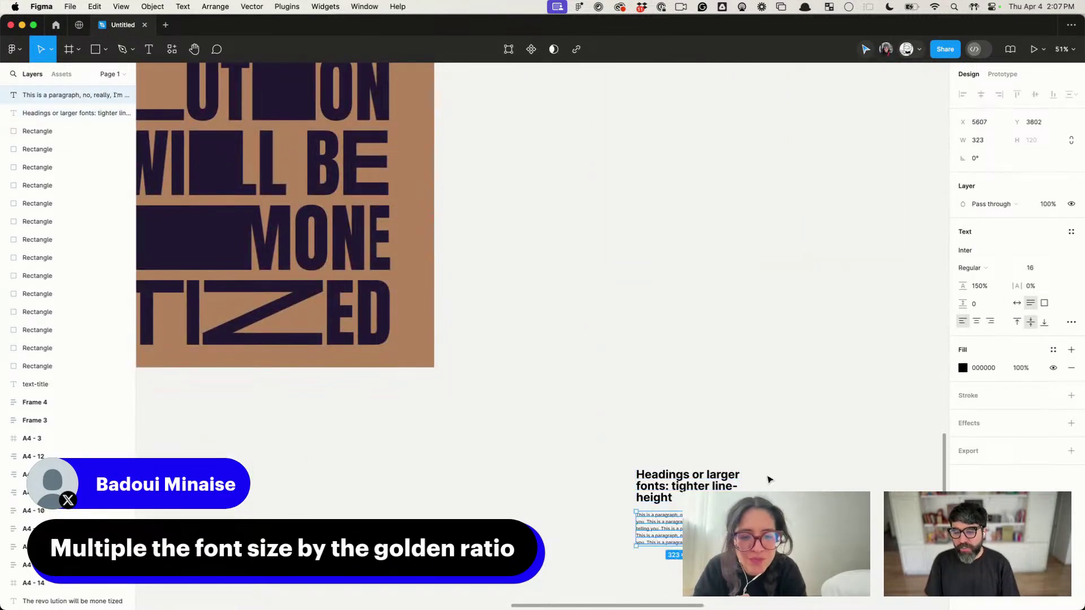
left_click(624, 445)
scroll(620, 402, "down", 5)
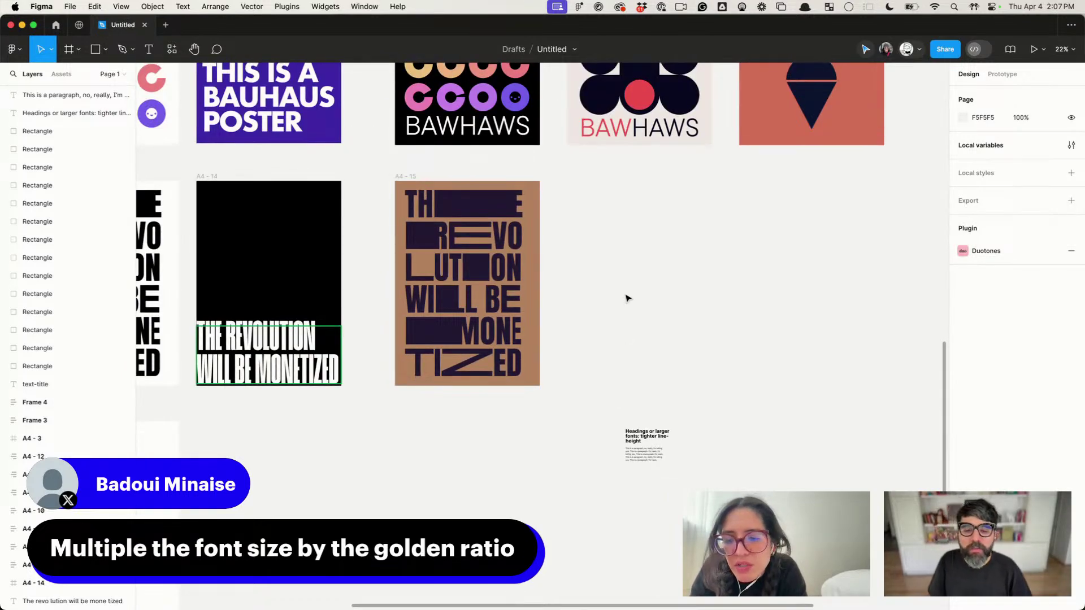
scroll(626, 297, "up", 3)
scroll(627, 297, "left", 5)
scroll(627, 297, "down", 2)
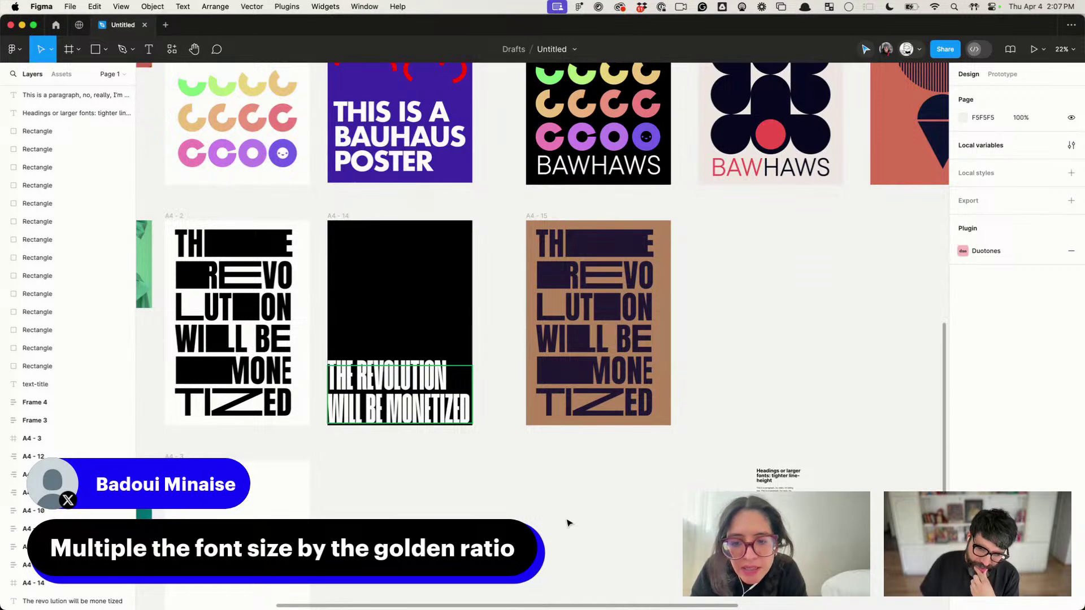
left_click(778, 475)
scroll(784, 477, "up", 5, "ctrl")
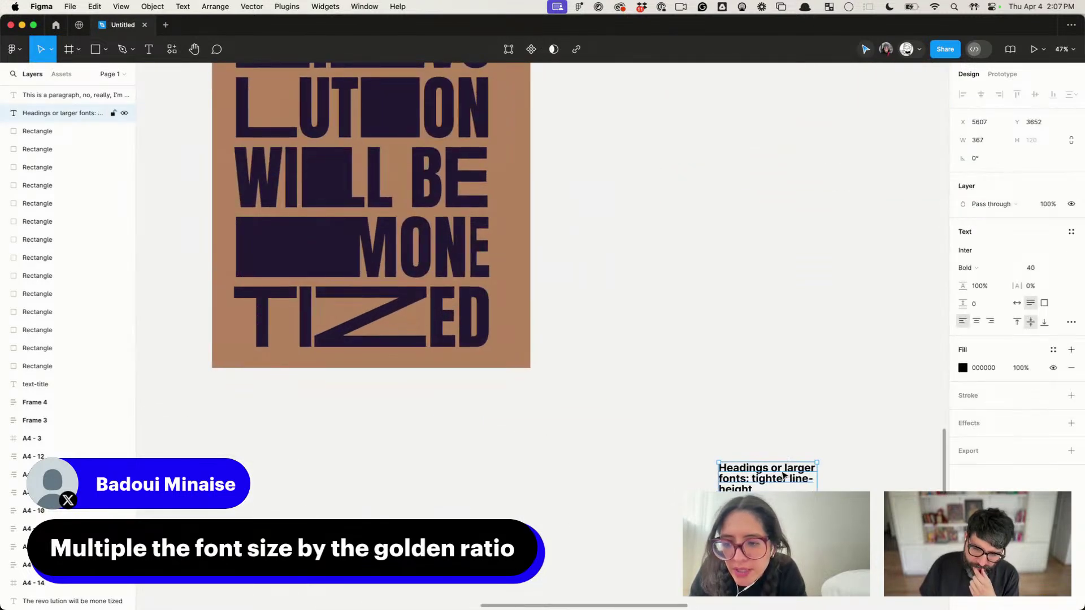
scroll(784, 475, "up", 5, "ctrl")
scroll(783, 475, "down", 3)
scroll(783, 476, "right", 3)
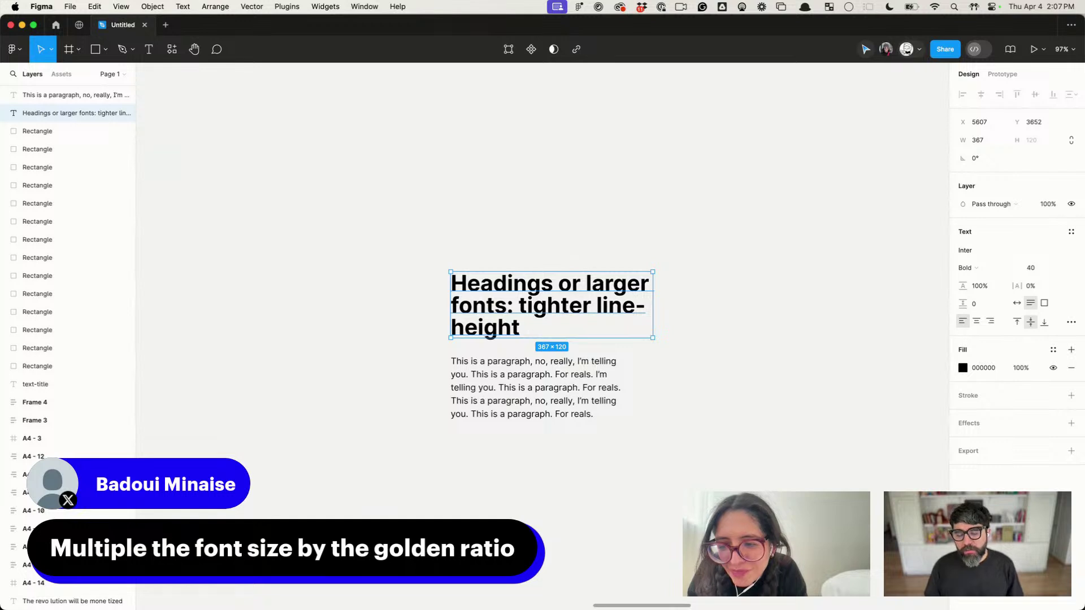
left_click(719, 259)
left_click(608, 319)
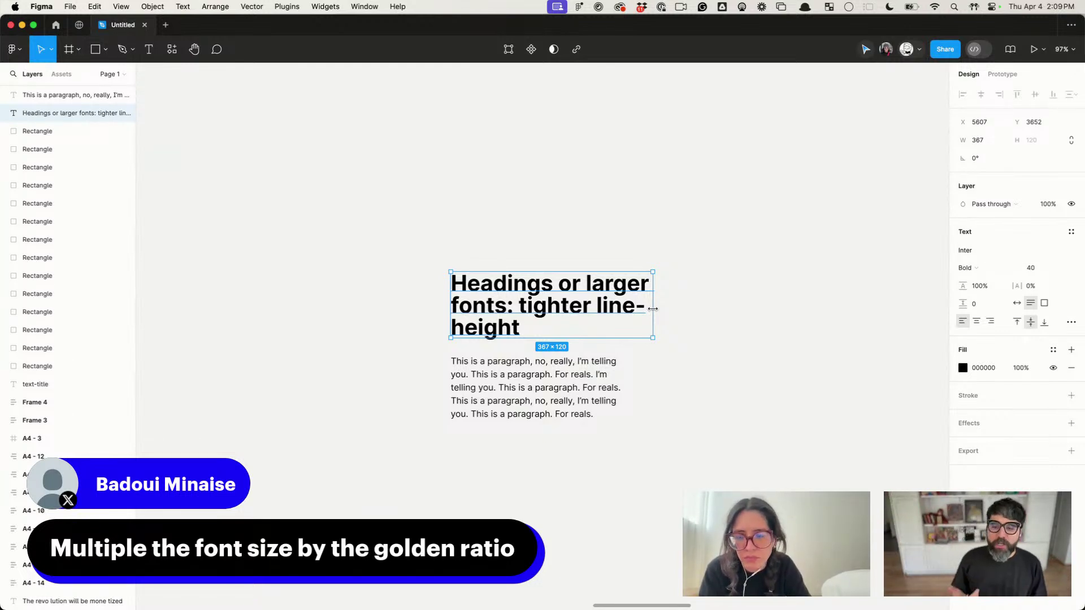
Step: Duplicate the heading into empty canvas space below the samples and delete the copy
scroll(627, 245, "down", 5)
key("Escape")
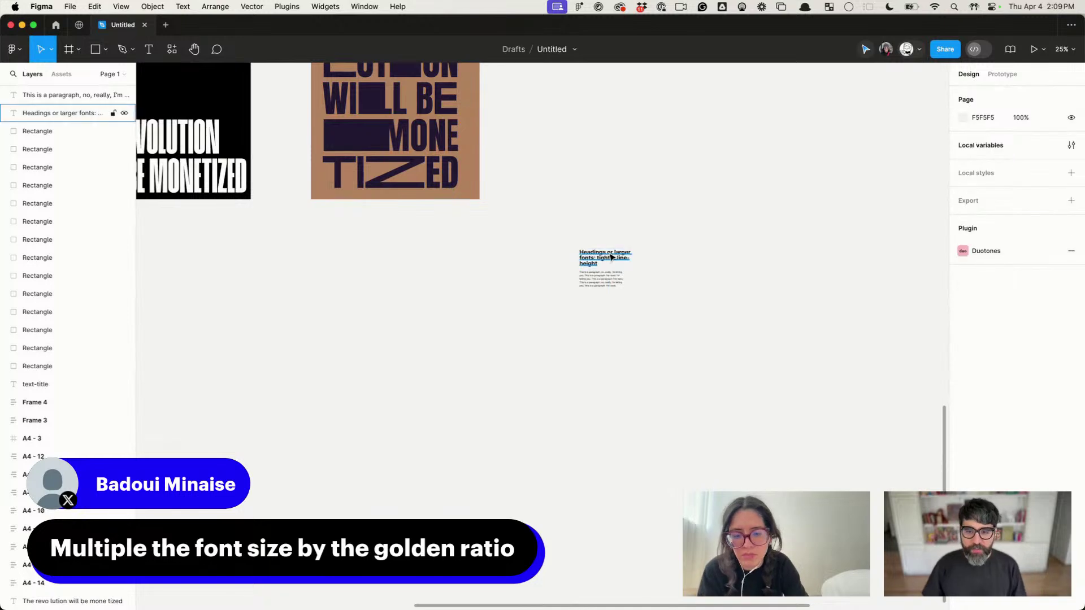
left_click_drag(610, 257, 793, 370)
scroll(749, 367, "right", 5)
scroll(479, 435, "up", 3)
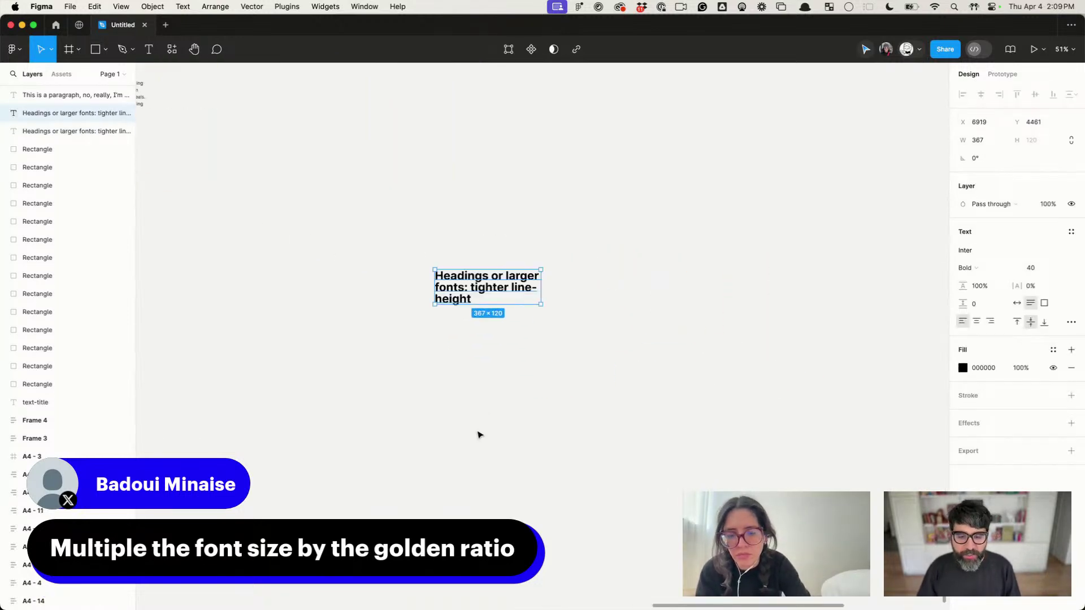
key("Delete")
Step: Launch the Typescales plugin and move its window slightly lower on the canvas
key("super+slash")
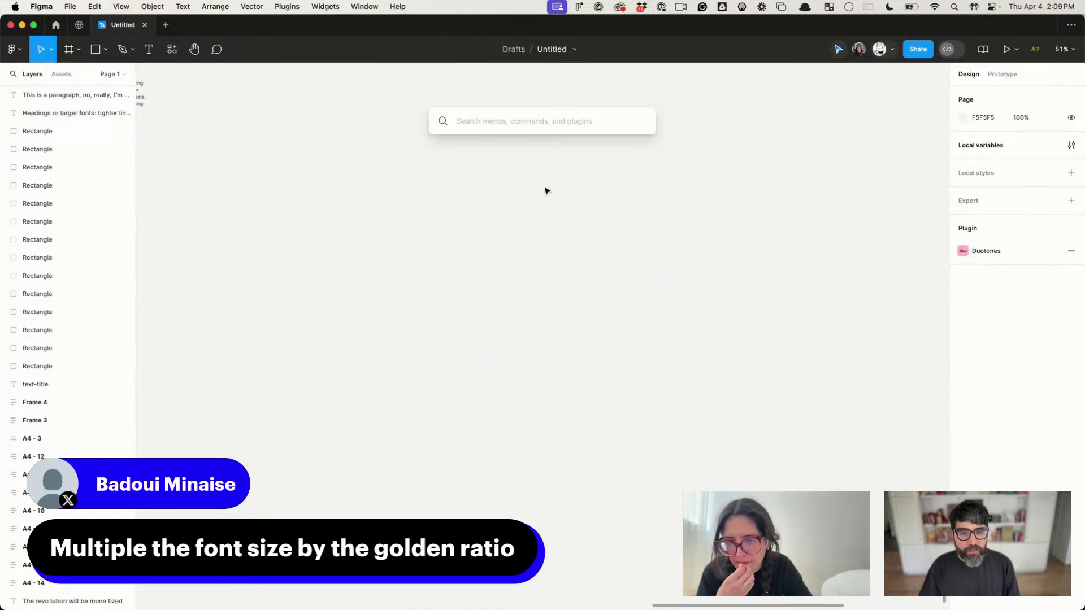
type("typescal")
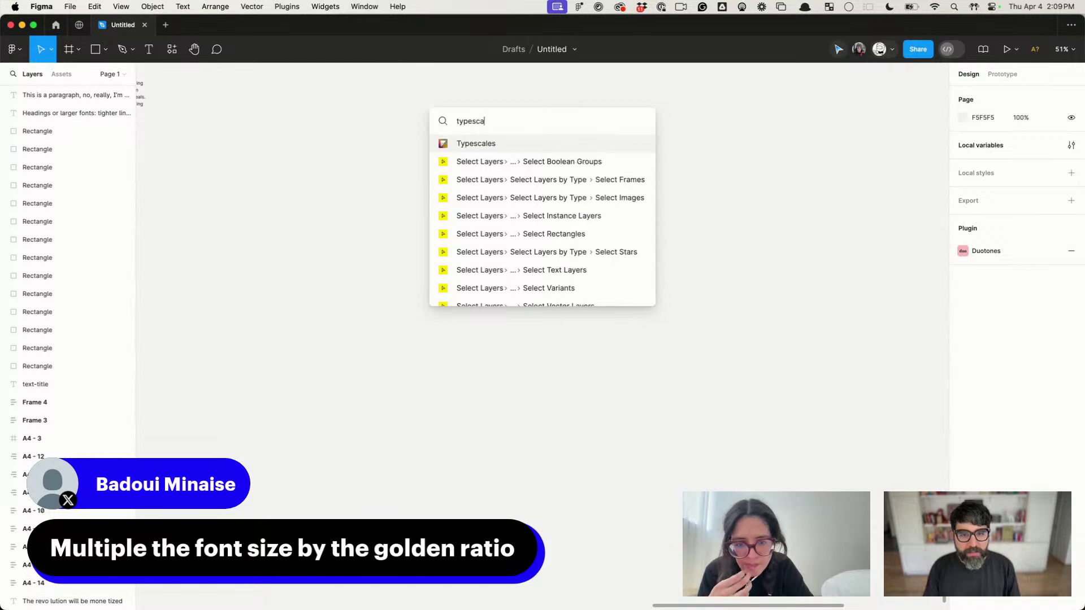
key("Return")
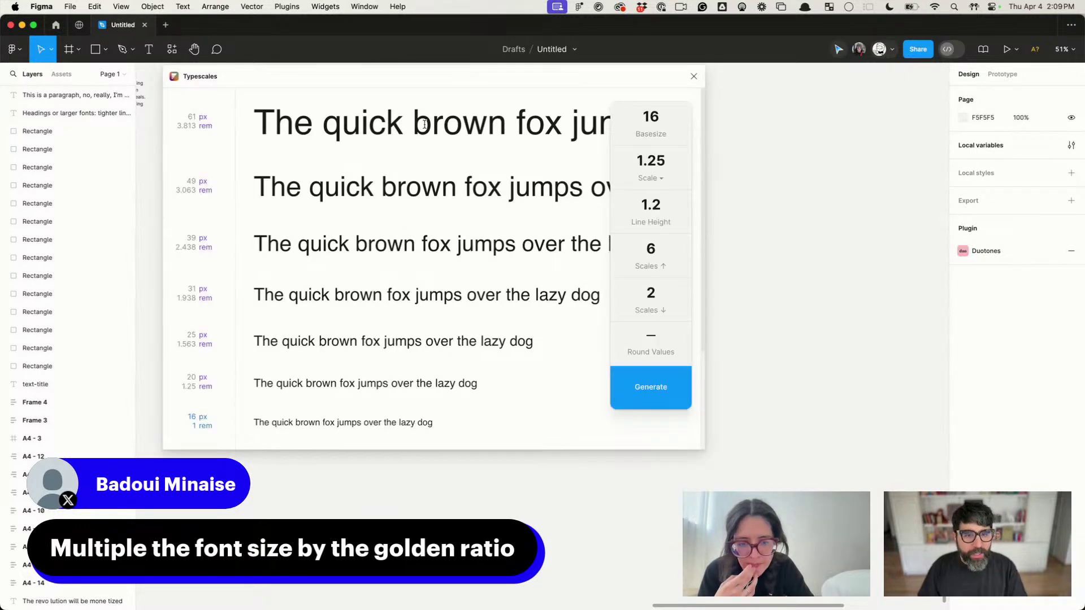
left_click_drag(377, 82, 389, 142)
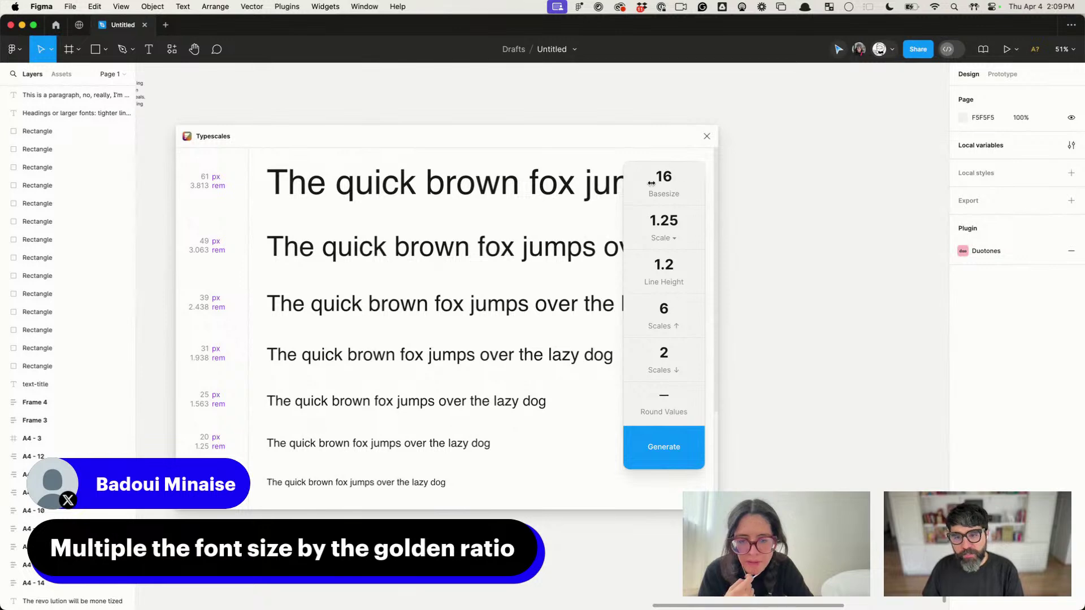
Step: Set the type scale to Golden Ratio, 1.618, in the Typescales plugin
left_click(668, 179)
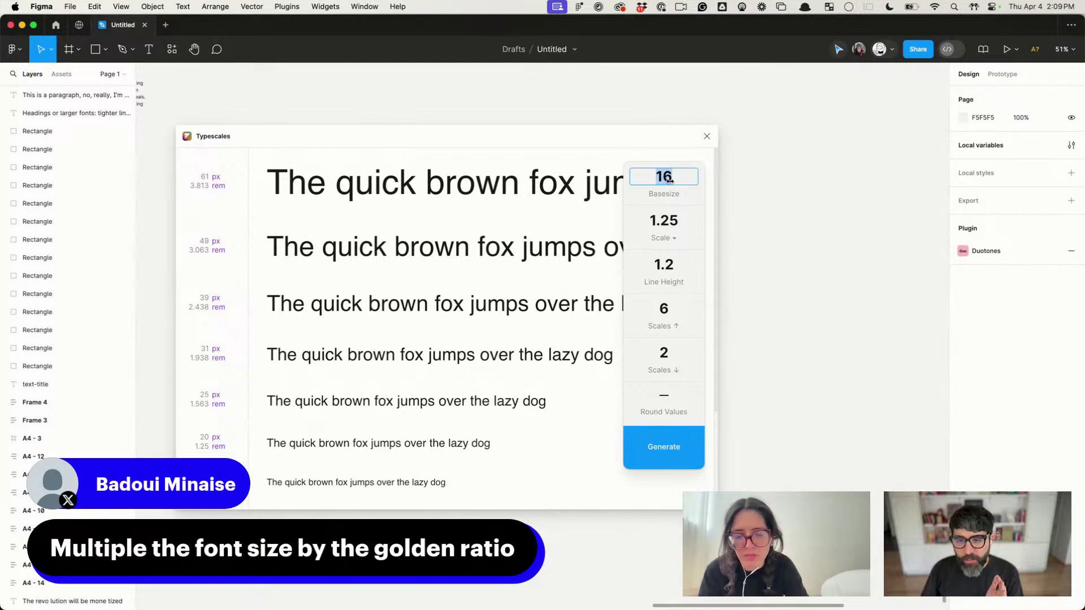
left_click(674, 240)
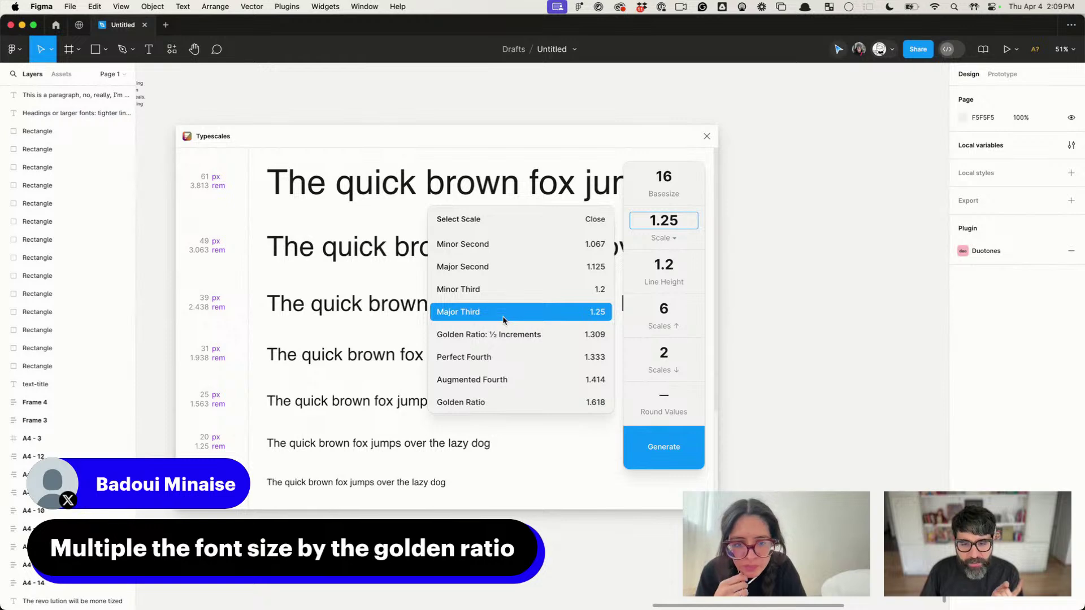
left_click(551, 402)
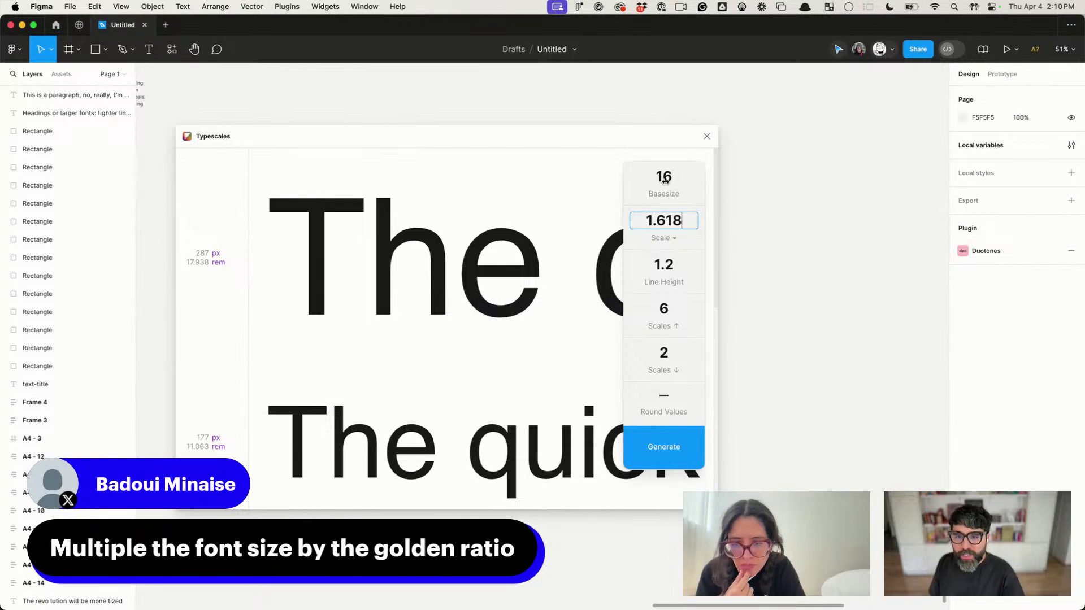
Step: Change the type scale to Perfect Fourth, 1.333
left_click(670, 238)
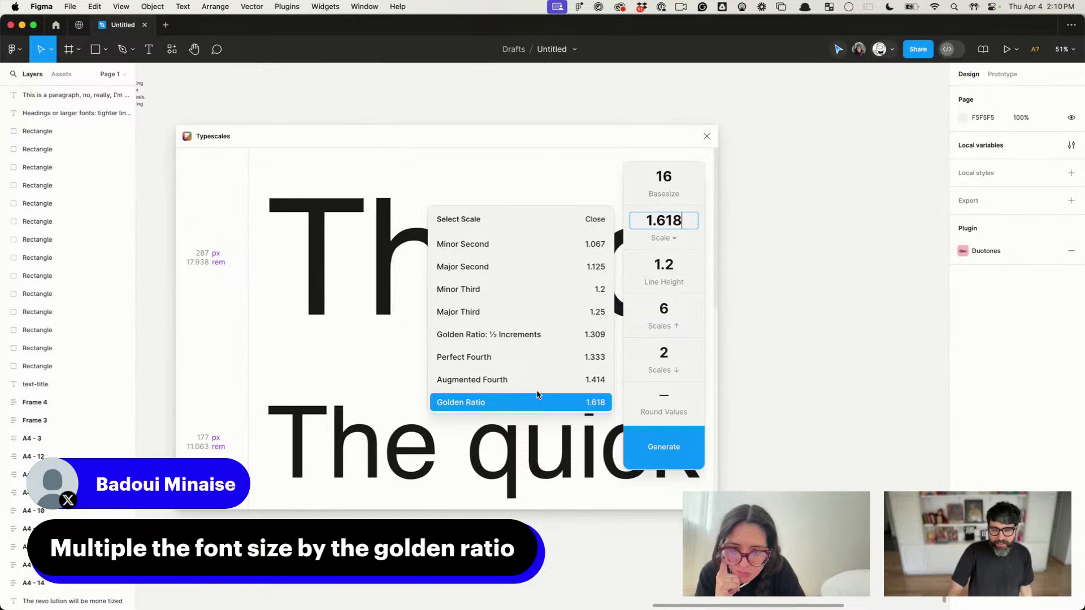
scroll(533, 356, "down", 2)
scroll(533, 356, "up", 2)
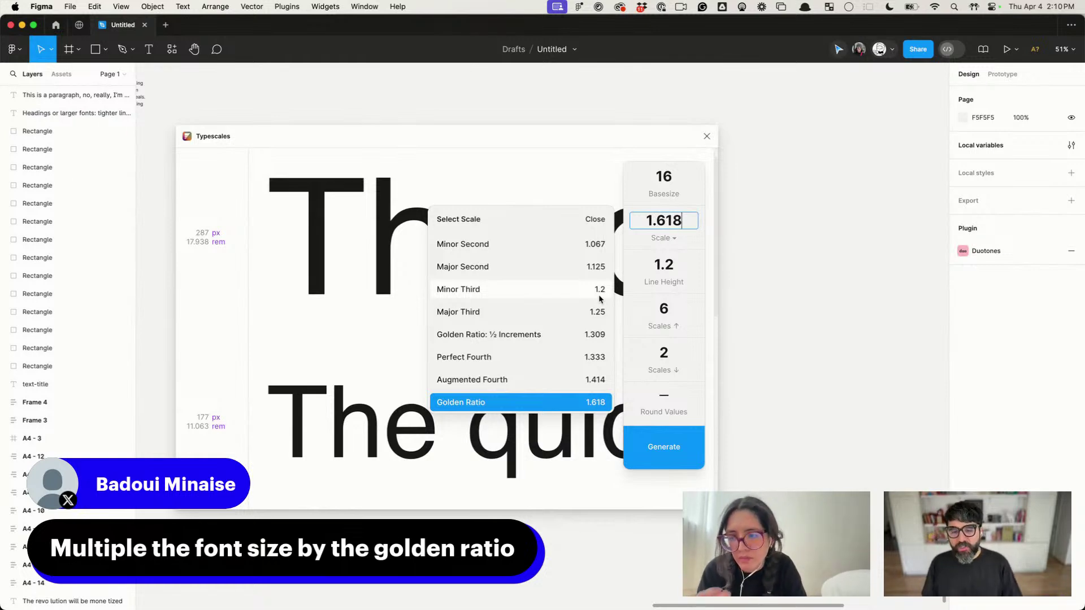
left_click(566, 359)
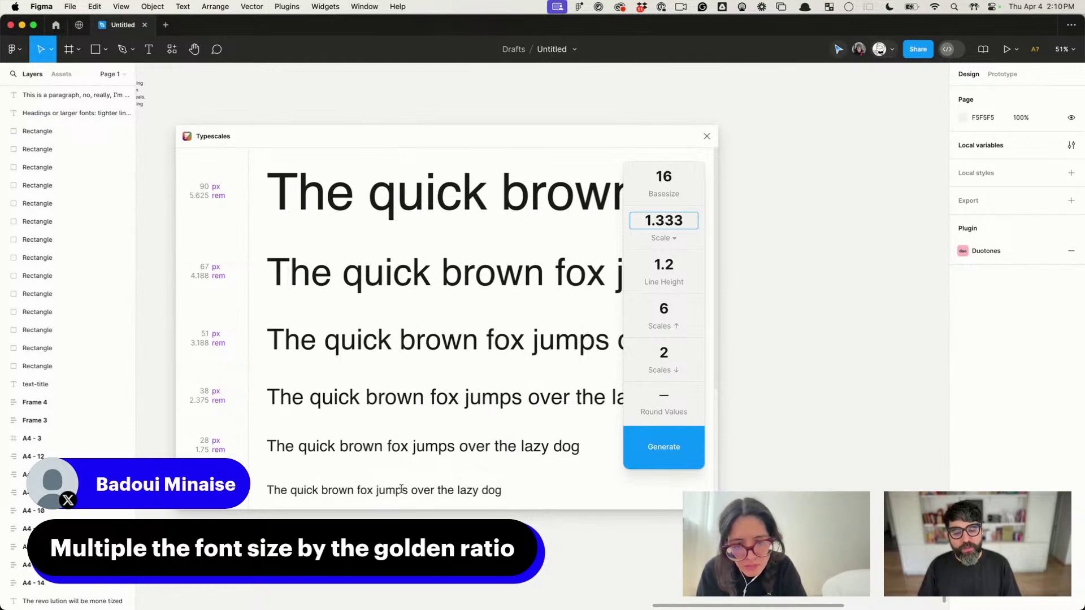
Step: Switch the type scale back to Golden Ratio, 1.618, and review the sample sizes from largest to smallest
left_click(662, 238)
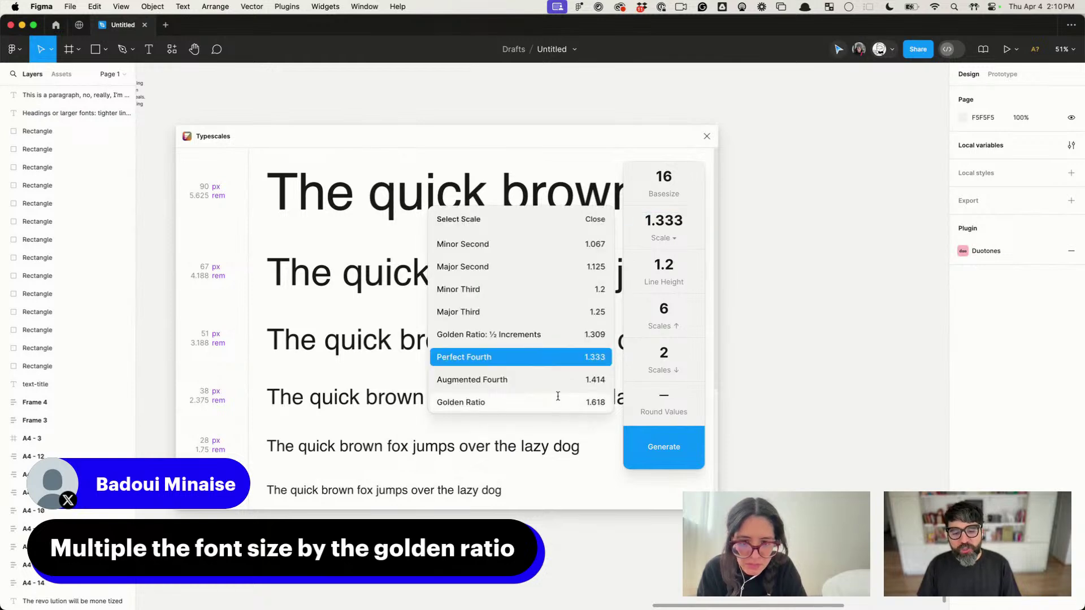
left_click(559, 401)
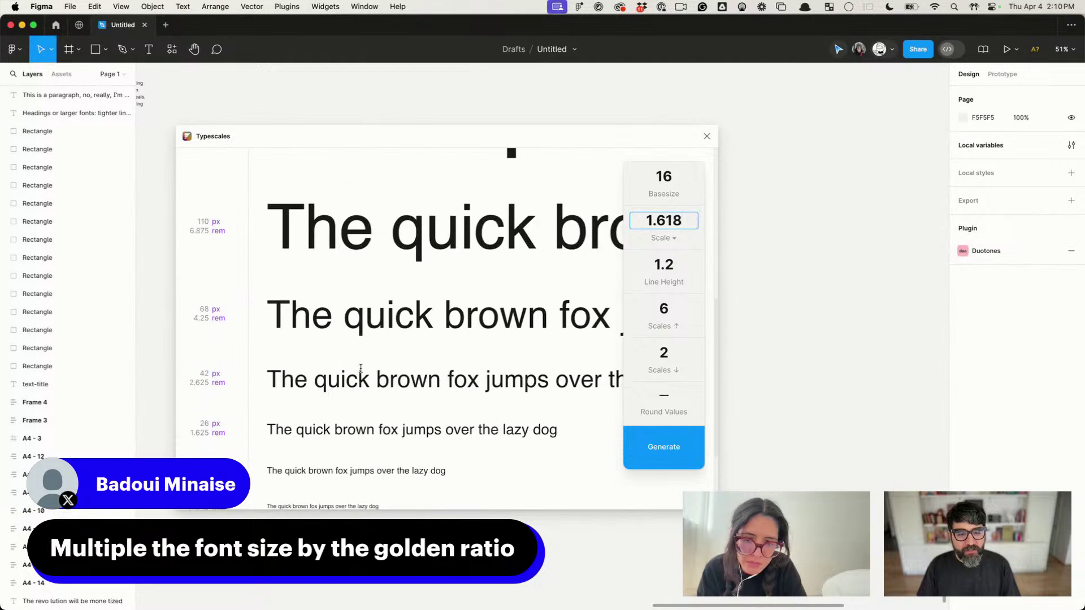
scroll(390, 322, "up", 3)
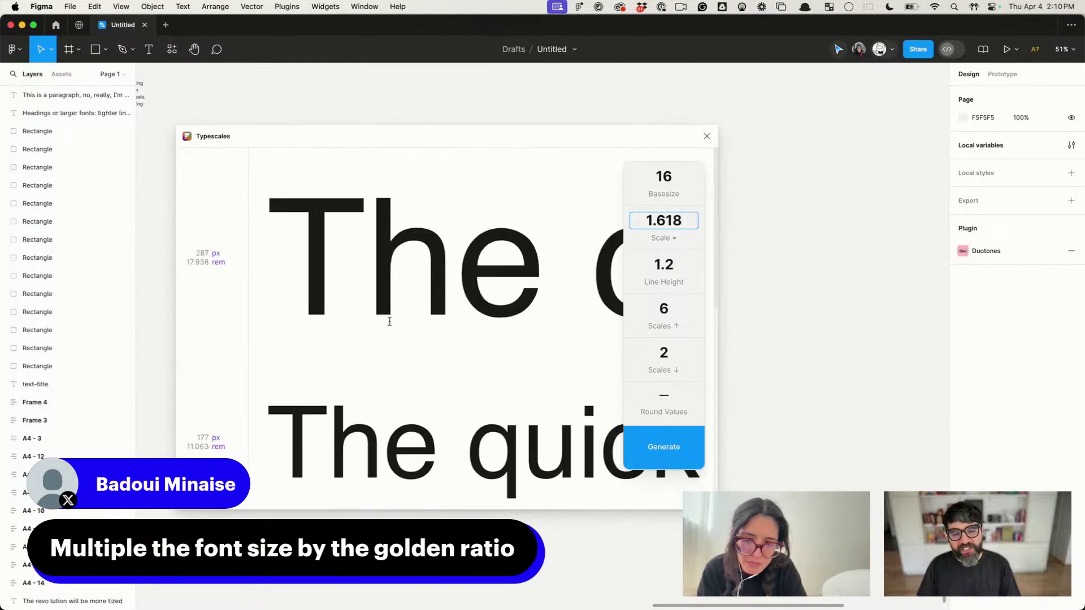
scroll(376, 287, "down", 8)
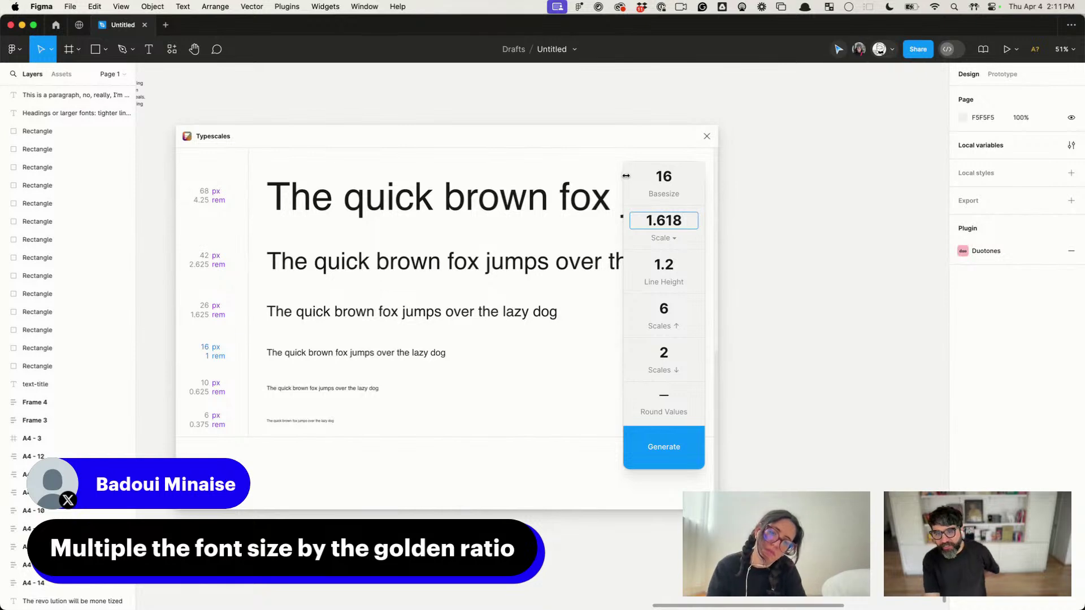
Step: Change the type scale to Augmented Fourth, 1.414, and review its sample sizes down to the smallest
left_click(666, 239)
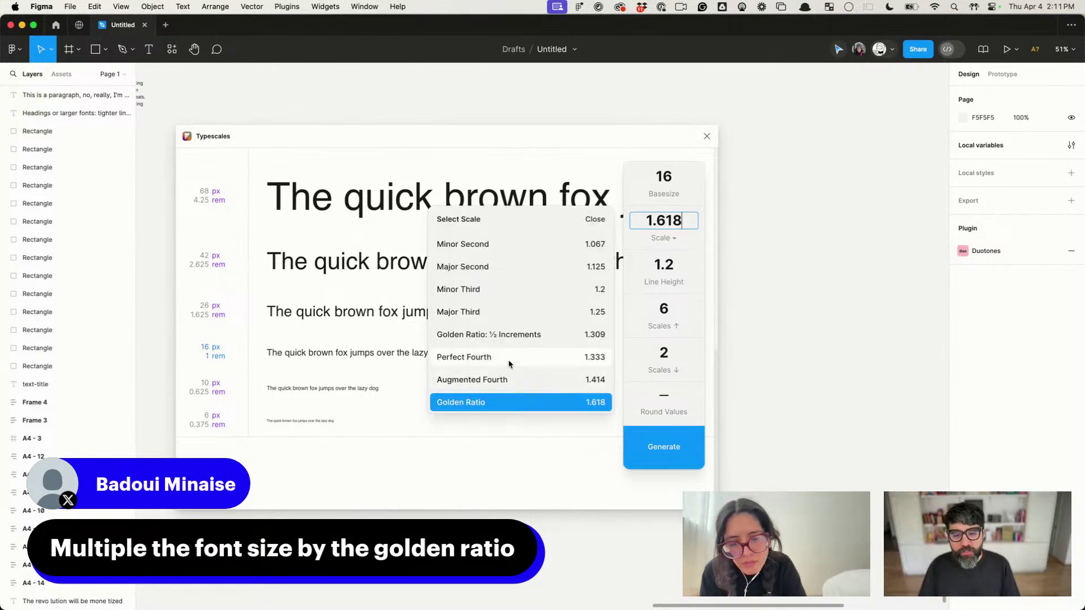
left_click(512, 379)
scroll(412, 329, "up", 5)
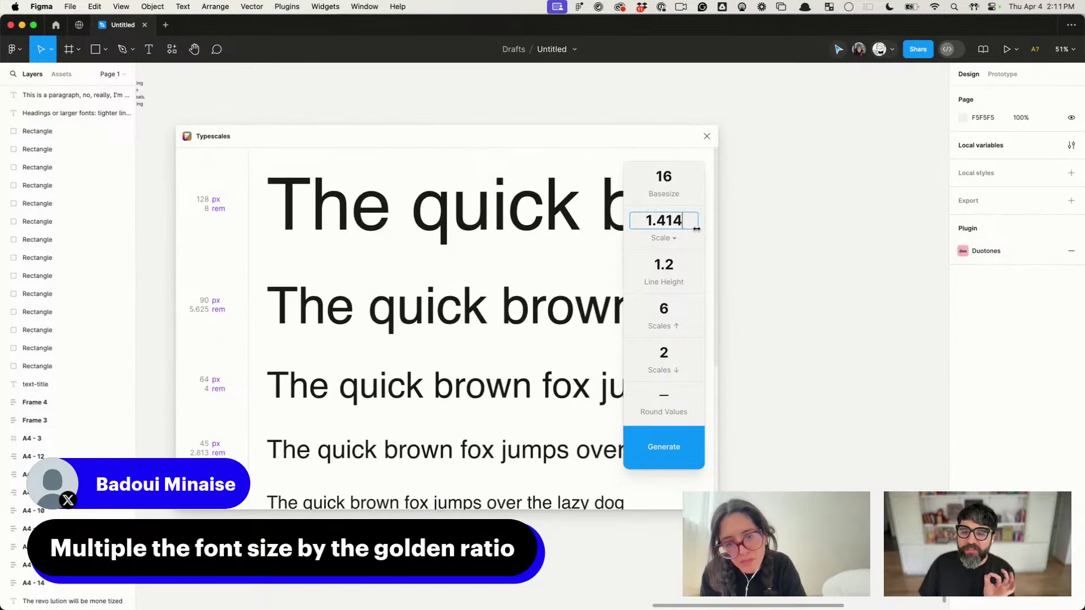
left_click(658, 240)
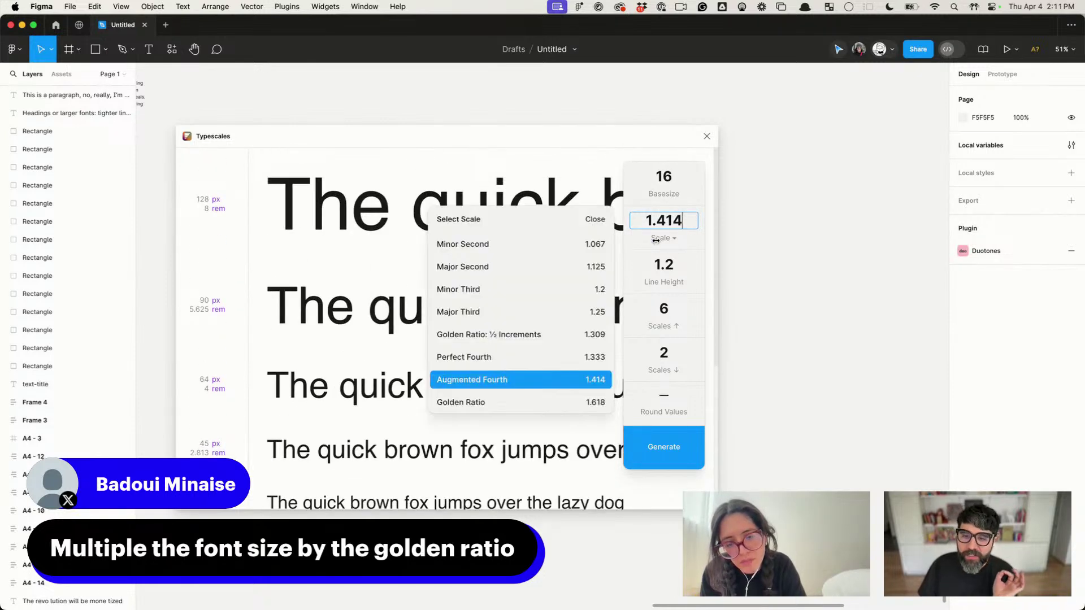
left_click(512, 384)
scroll(427, 351, "down", 2)
scroll(427, 351, "down", 3)
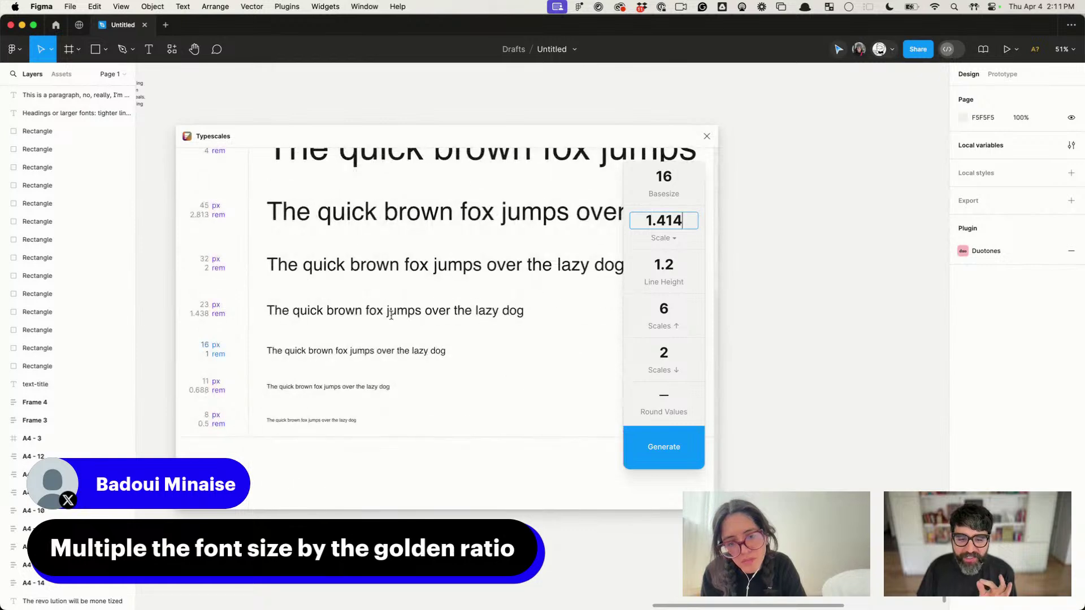
Step: Preview the Typescales samples with the Golden Ratio (1.618) and switch back to Augmented Fourth (1.414)
left_click(660, 239)
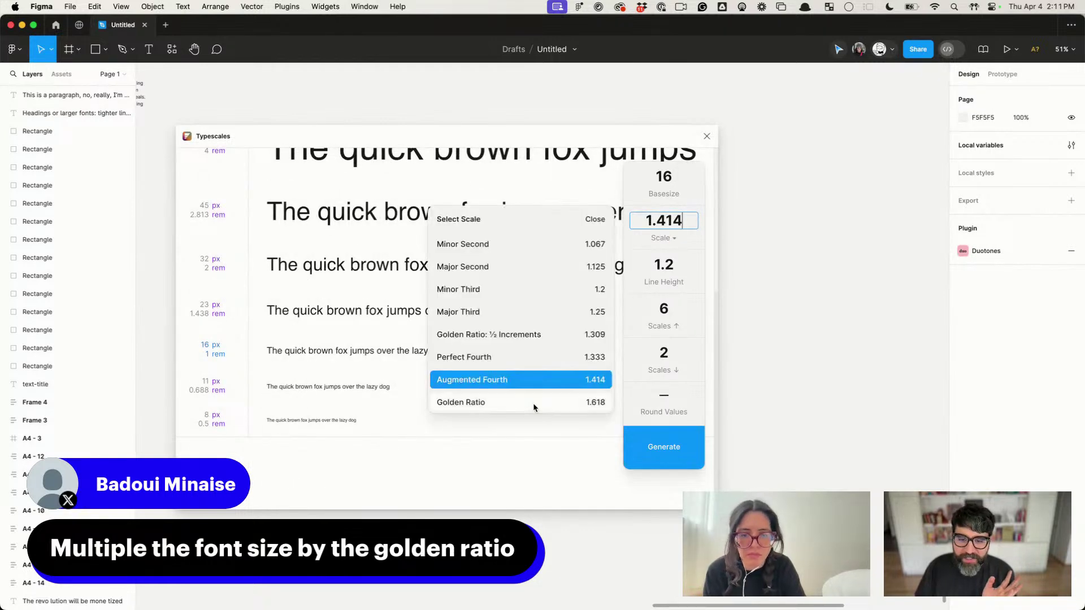
left_click(531, 404)
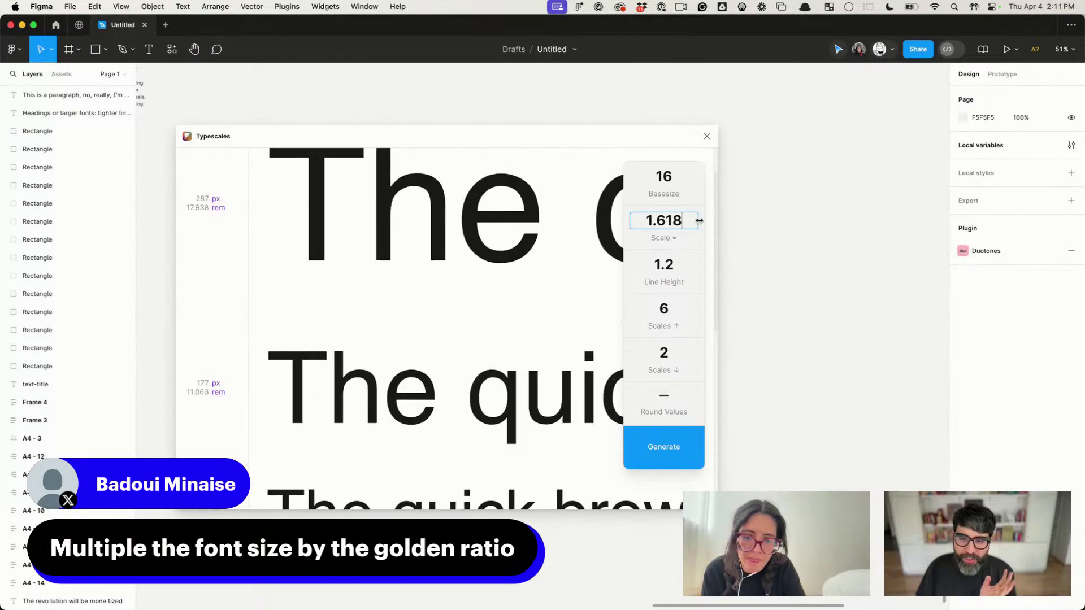
left_click(665, 237)
left_click(537, 381)
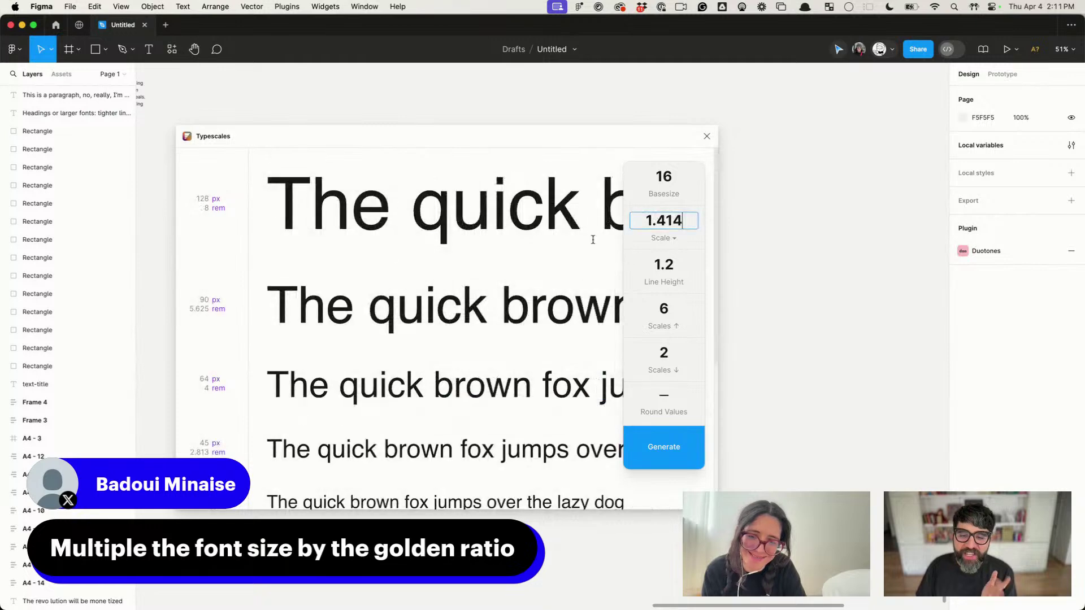
Step: Move the Typescales window aside and set its scale to Golden Ratio (1.618)
left_click_drag(660, 127, 547, 145)
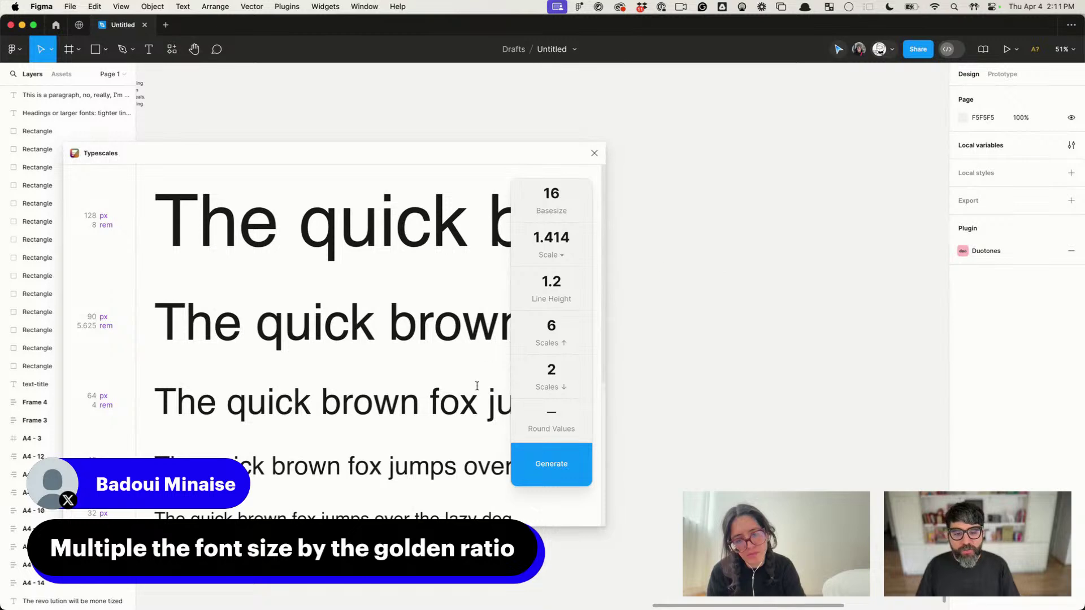
scroll(405, 400, "down", 5)
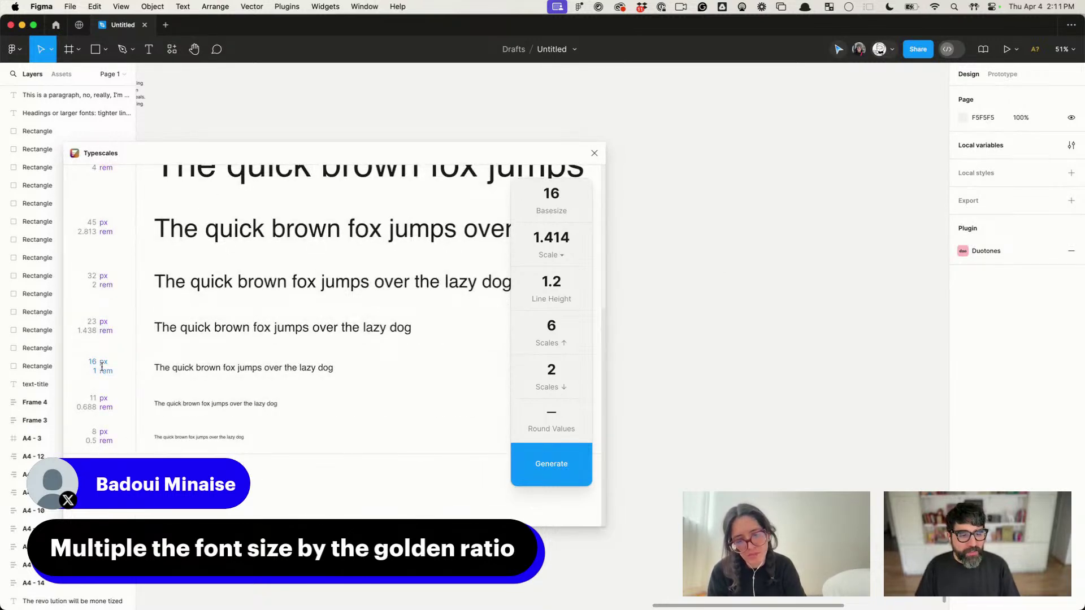
left_click(555, 256)
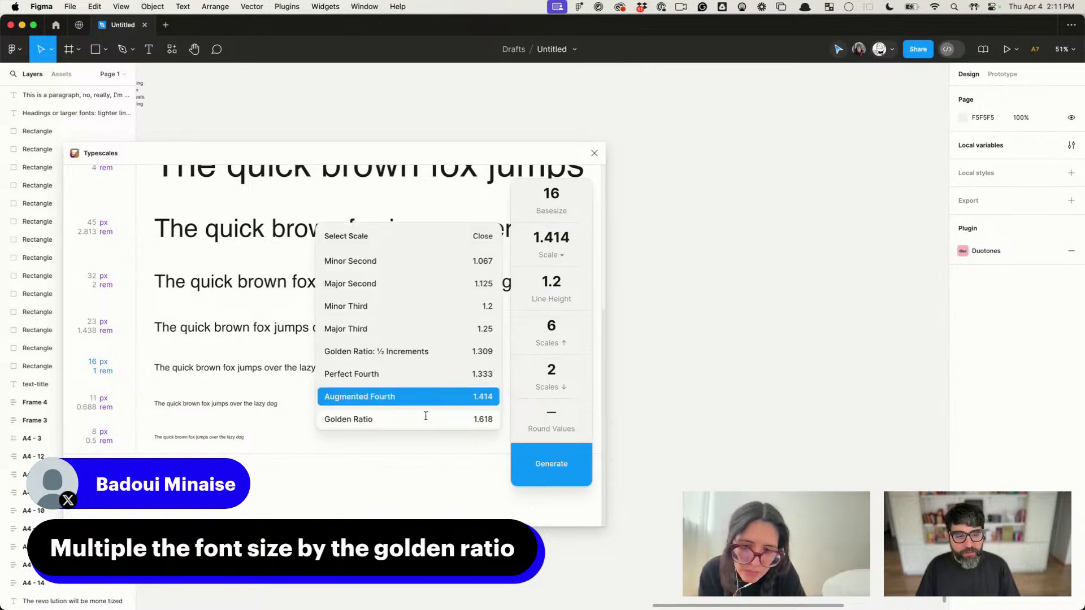
left_click(426, 418)
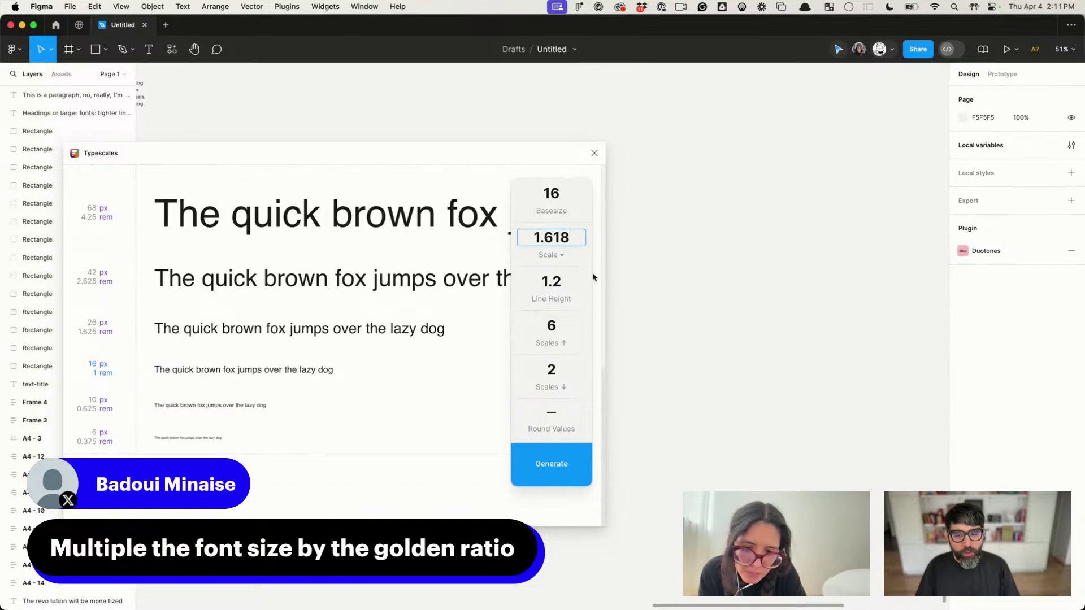
Step: Turn off value rounding in Typescales, review the exact font sizes across the scale, and turn rounding back on
left_click(553, 415)
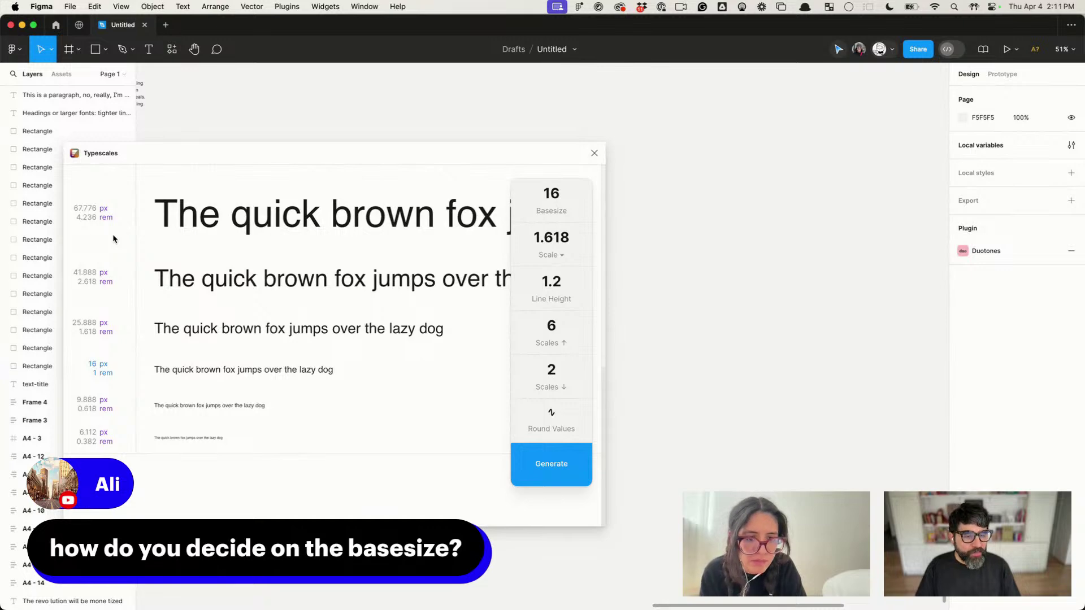
scroll(113, 239, "up", 10)
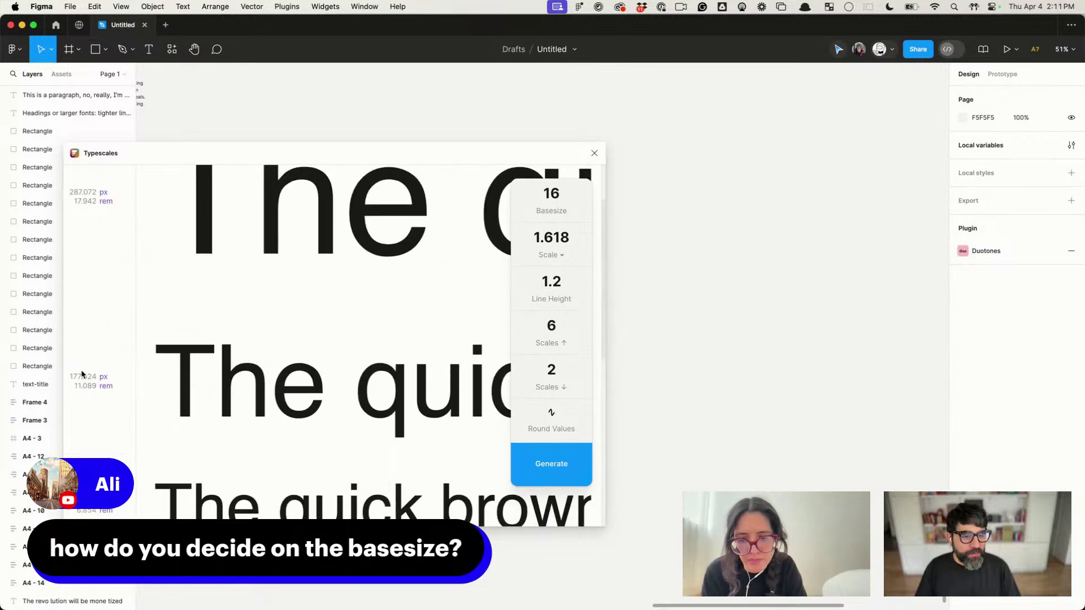
scroll(115, 254, "down", 10)
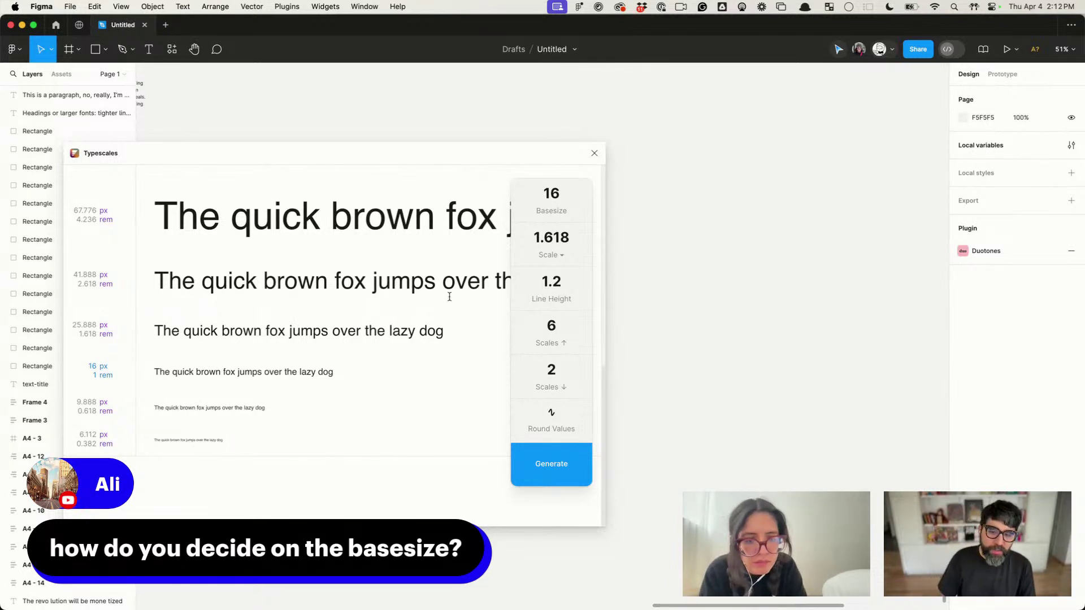
left_click(552, 418)
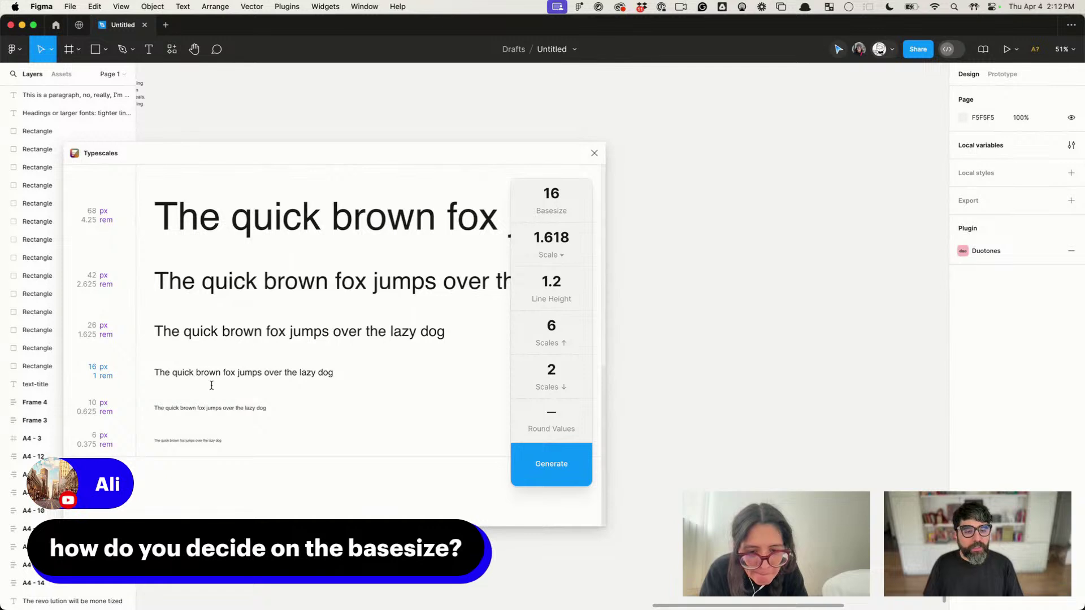
Step: Show the list of available scale ratios and close the Typescales plugin
left_click(555, 255)
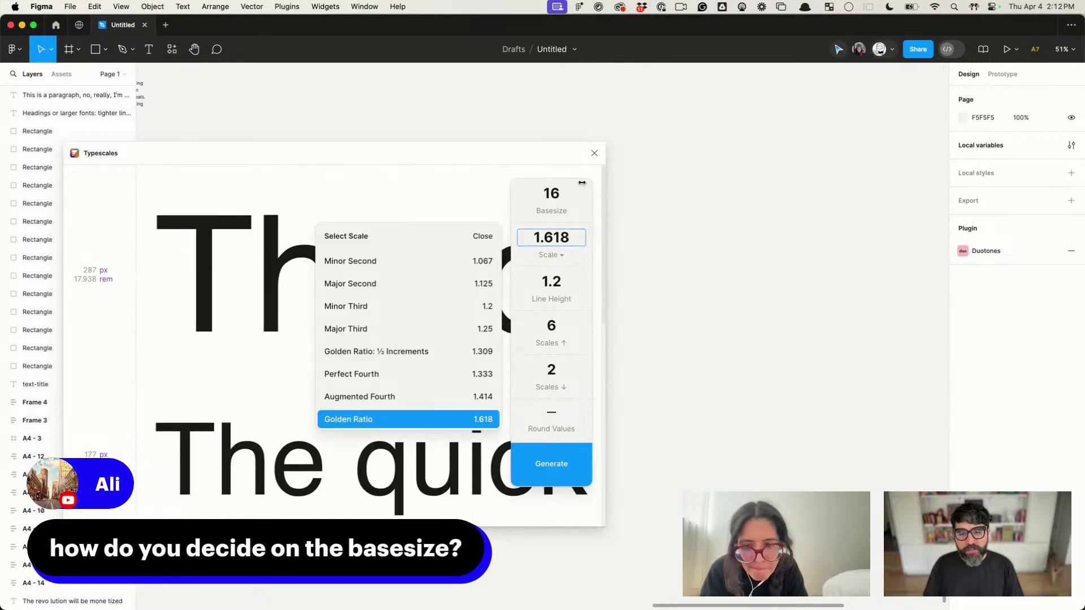
left_click(534, 165)
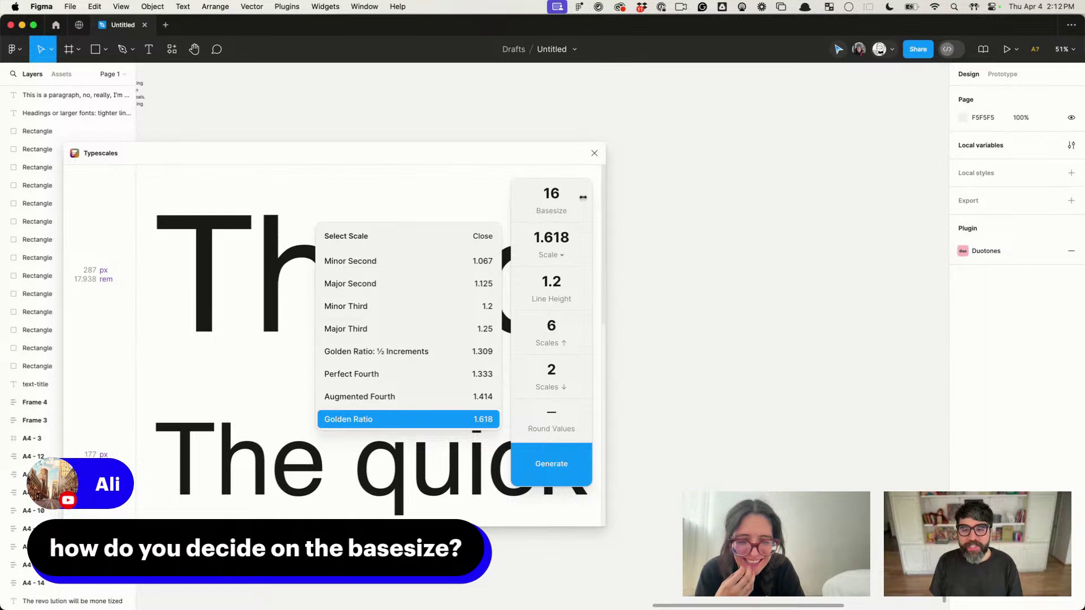
left_click(594, 153)
Step: Move the sample heading and paragraph together down and closer to the brown A4 - 15 poster, to X 5472
scroll(523, 333, "down", 5)
scroll(523, 333, "left", 3)
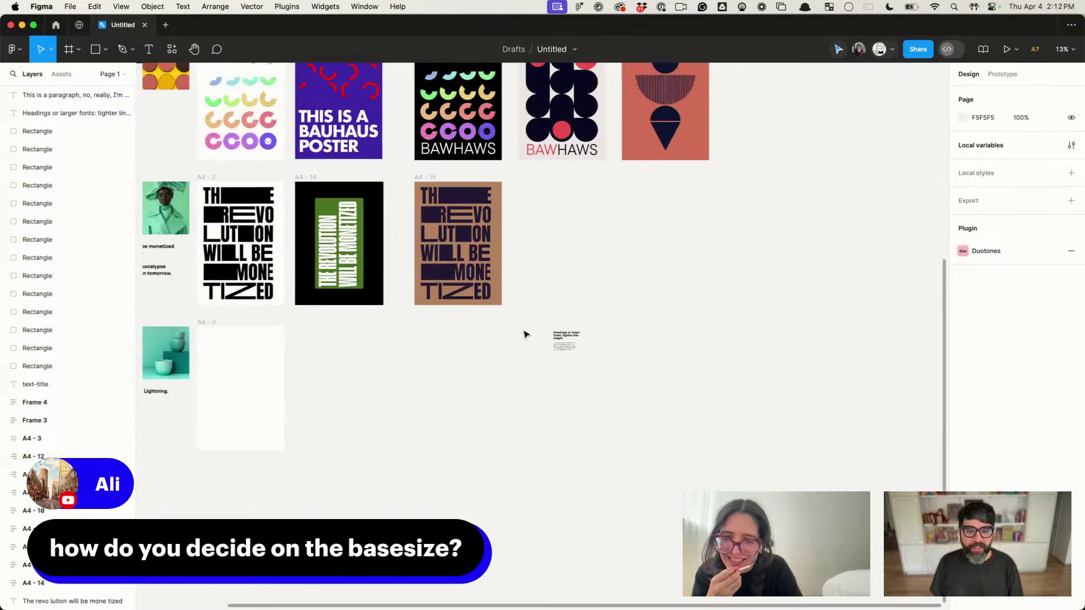
scroll(446, 226, "up", 10)
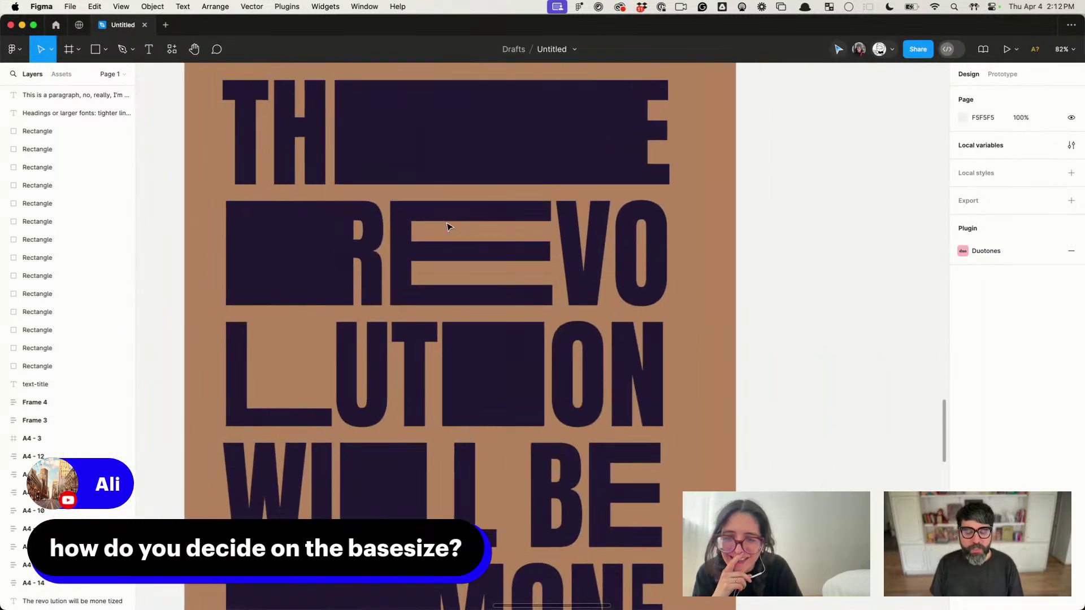
scroll(447, 226, "down", 4)
scroll(698, 278, "down", 3)
scroll(698, 278, "right", 3)
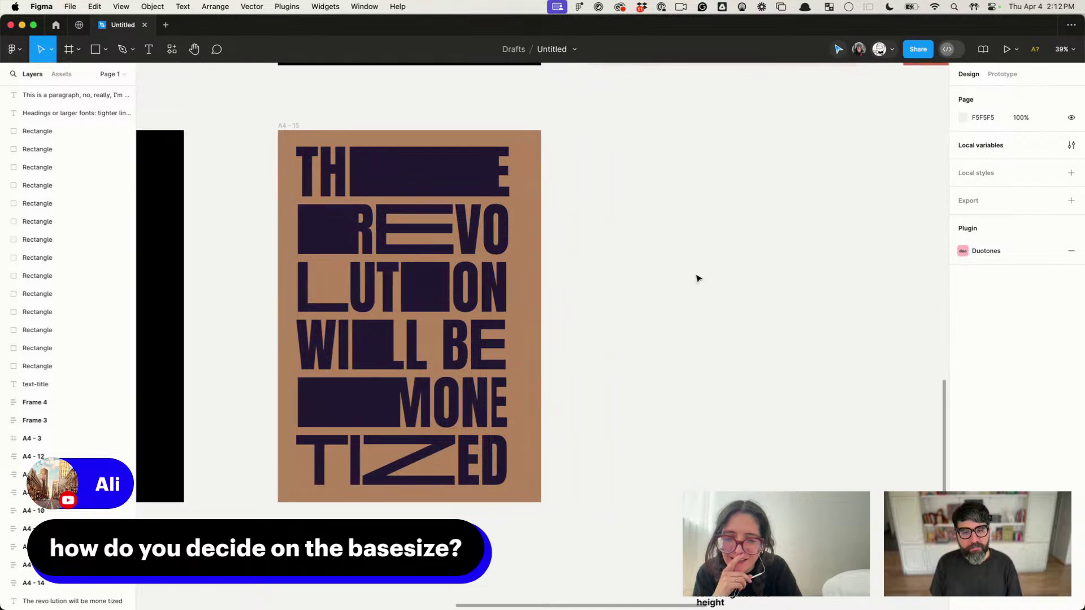
left_click_drag(612, 462, 693, 543)
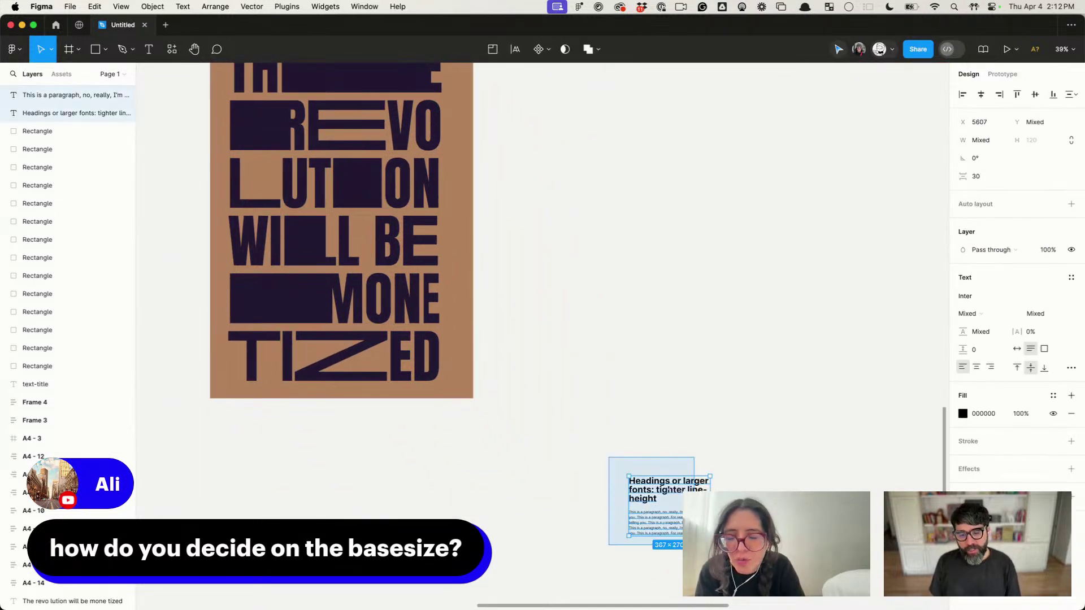
left_click_drag(654, 500, 623, 528)
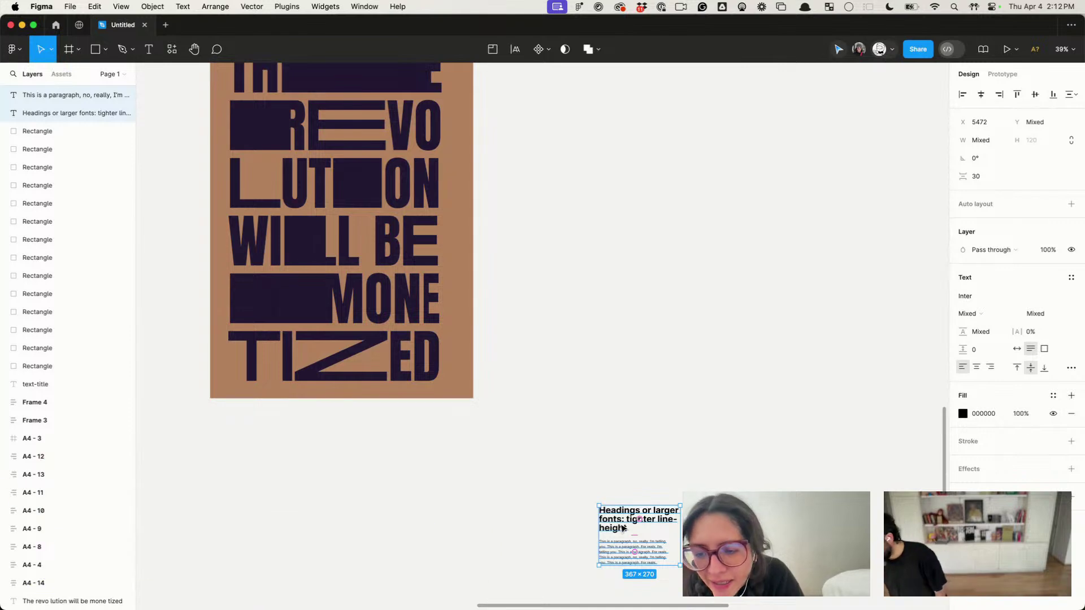
Step: Deselect the sample texts and examine the whole brown A4 - 15 poster
scroll(552, 296, "up", 5)
scroll(552, 295, "left", 5)
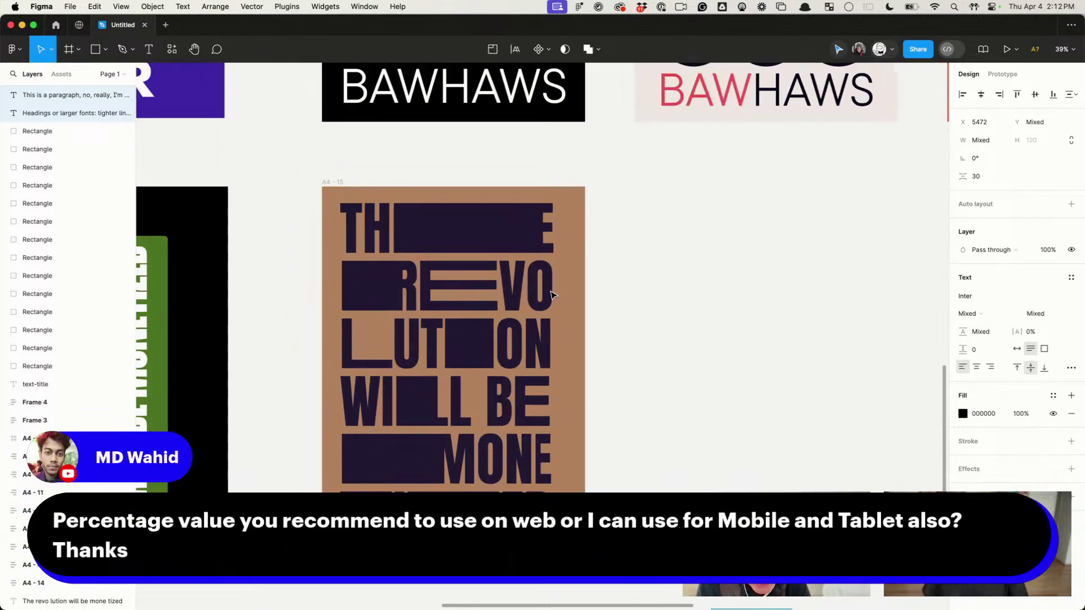
scroll(552, 296, "up", 3)
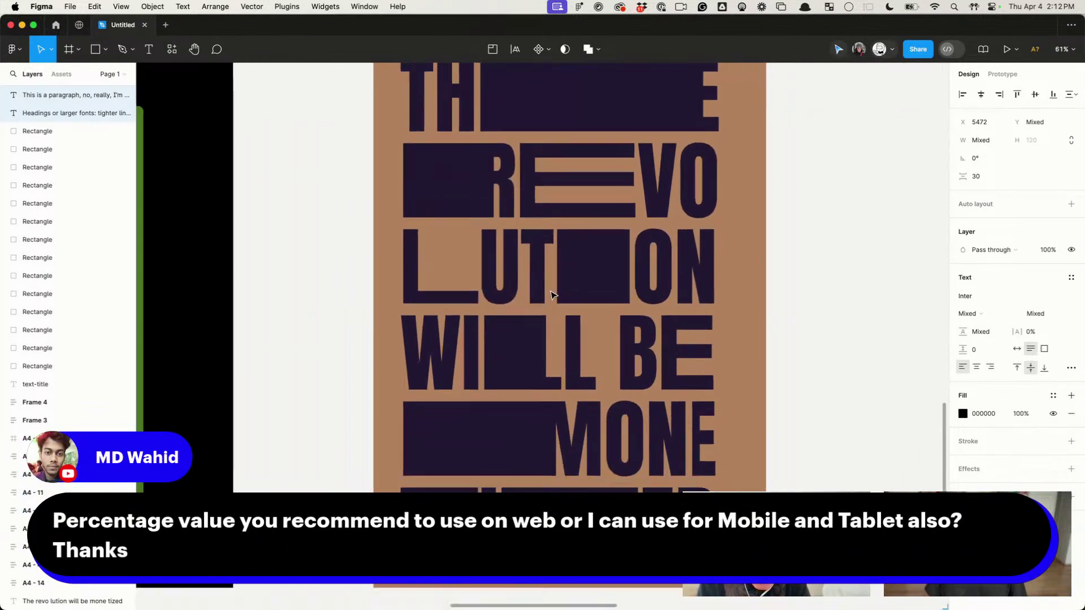
scroll(552, 295, "up", 2)
scroll(552, 294, "right", 2)
left_click(775, 247)
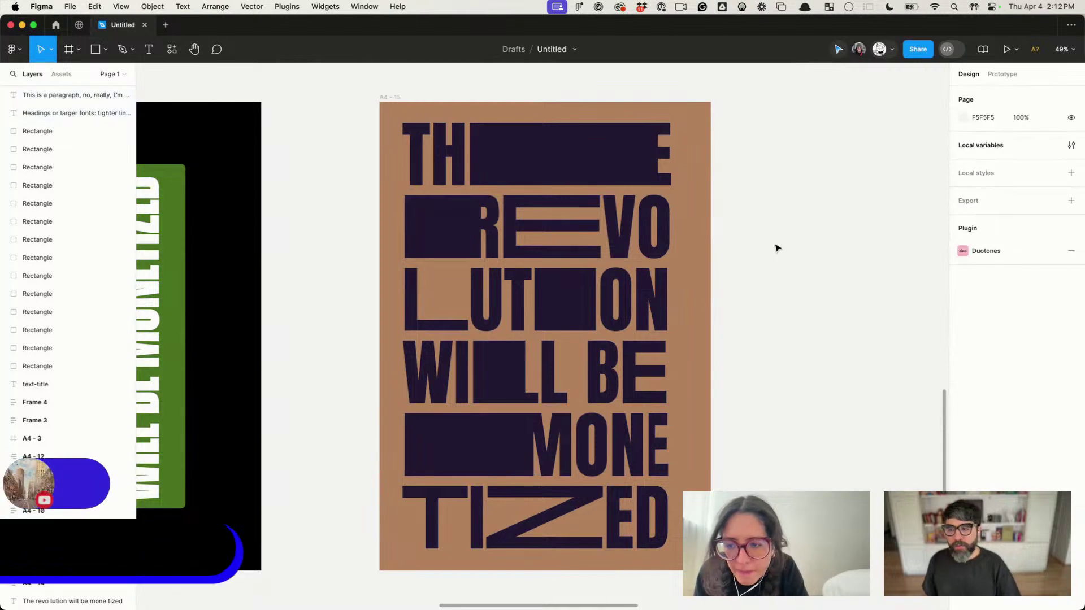
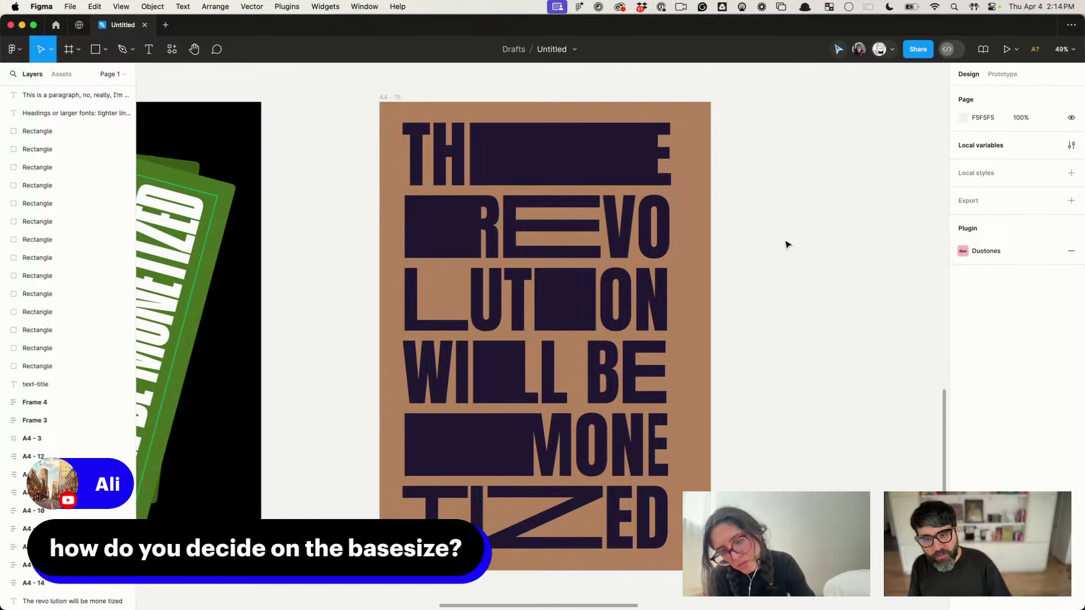
Step: Examine the row of Blocky Font posters together with its brief card and slogan list
scroll(793, 233, "down", 10)
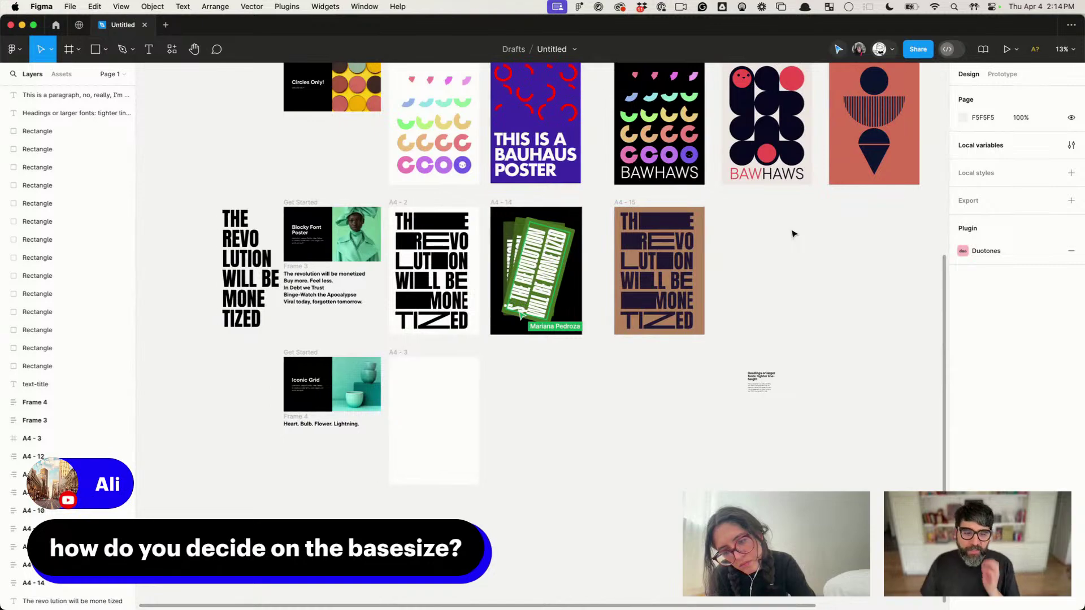
scroll(794, 234, "up", 5)
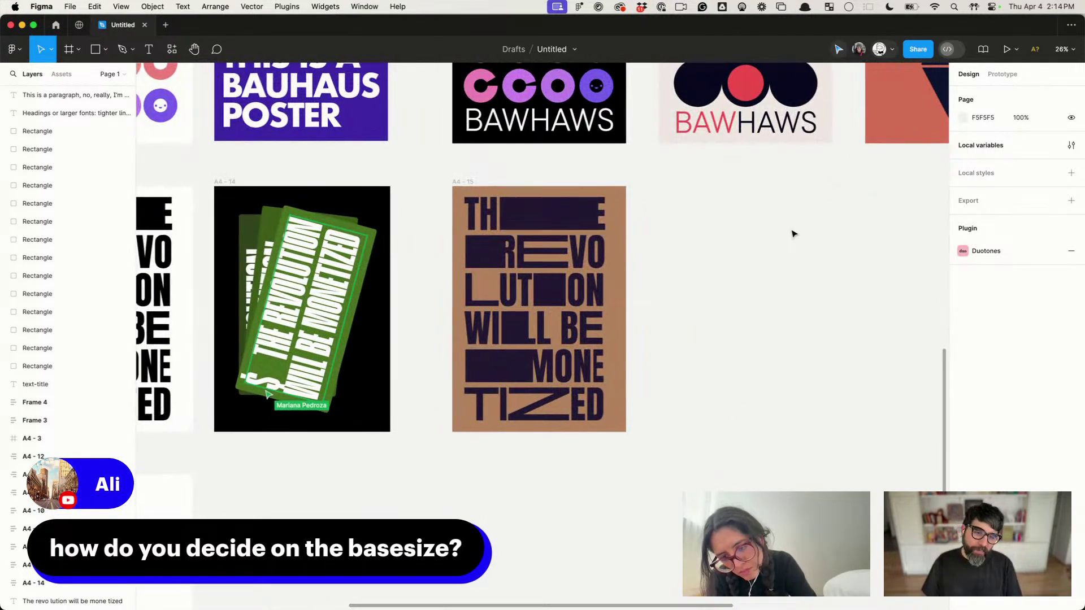
scroll(794, 233, "left", 5)
scroll(794, 233, "right", 5)
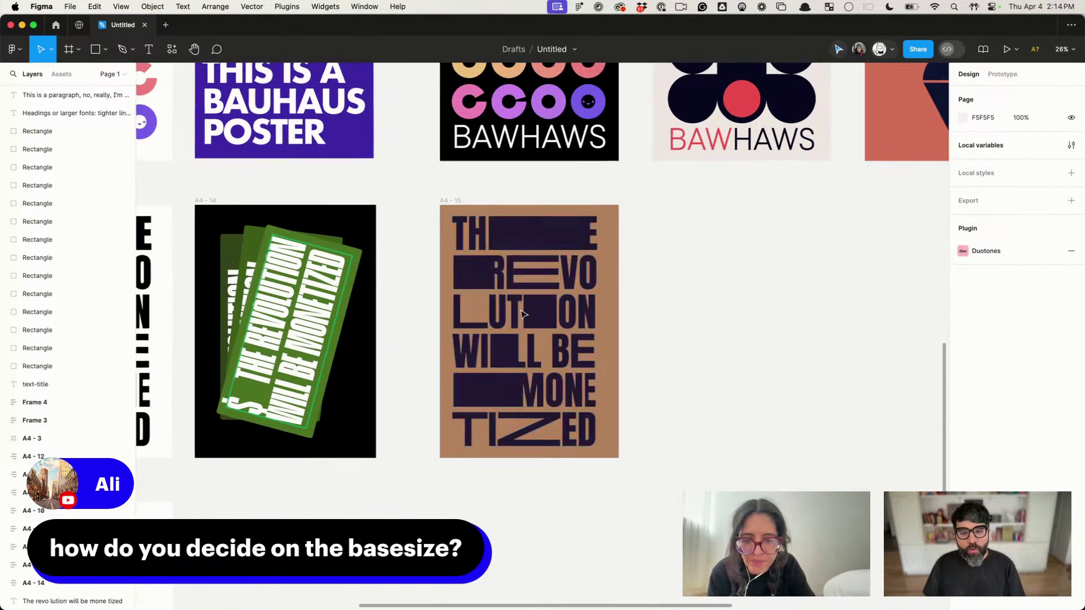
scroll(758, 352, "up", 5)
scroll(759, 351, "down", 5)
scroll(758, 349, "left", 5)
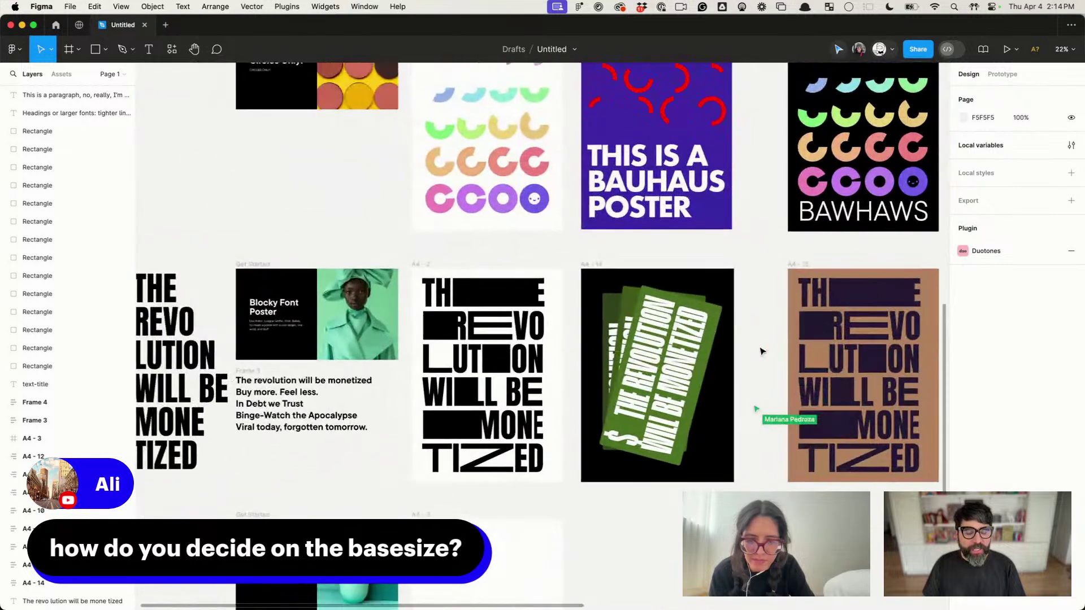
left_click(351, 393)
key("Escape")
scroll(316, 398, "up", 10)
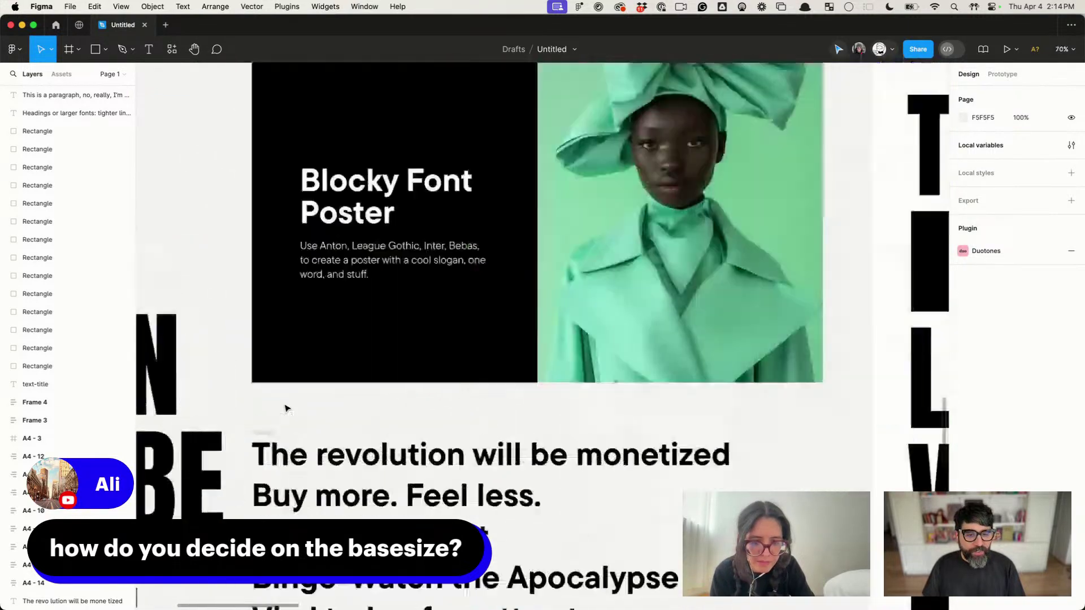
scroll(285, 408, "down", 10)
scroll(395, 282, "down", 5)
scroll(554, 310, "up", 3)
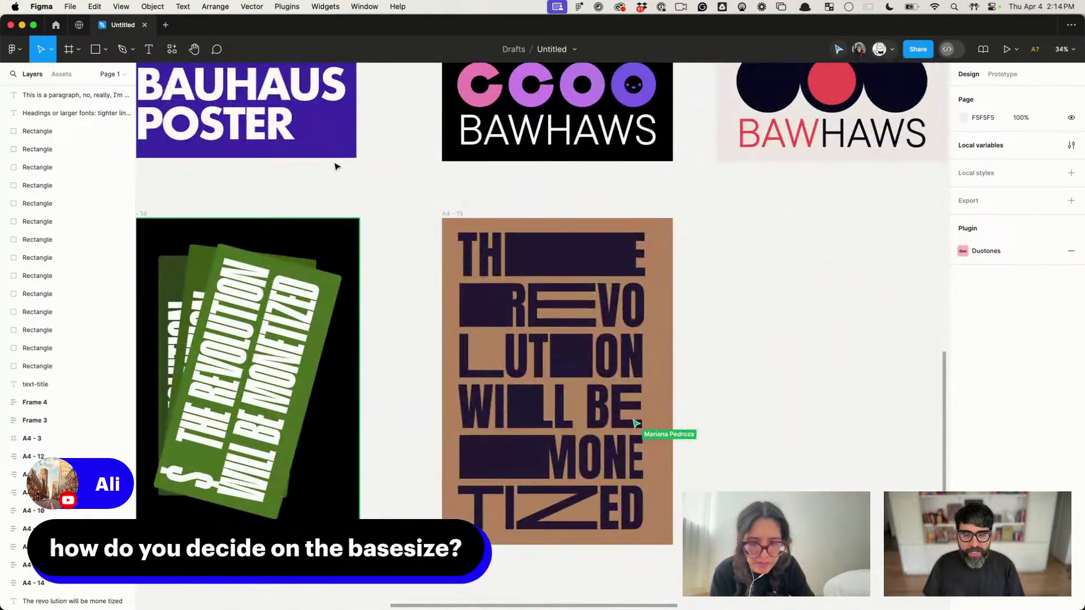
Step: Center the lettering horizontally and vertically within the brown A4 - 15 poster
left_click(559, 266)
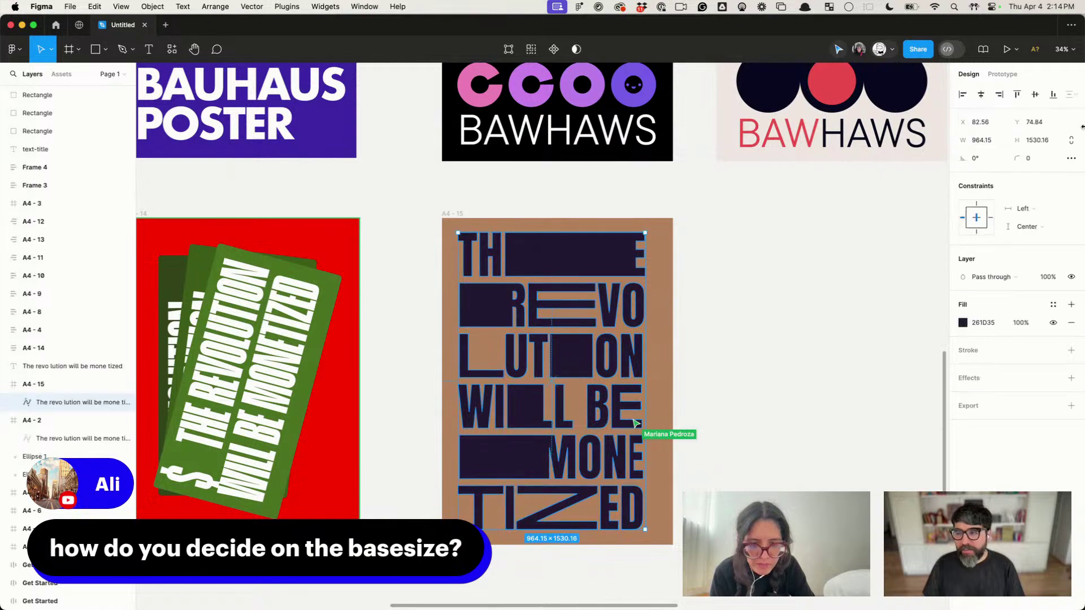
left_click(978, 96)
left_click(1035, 95)
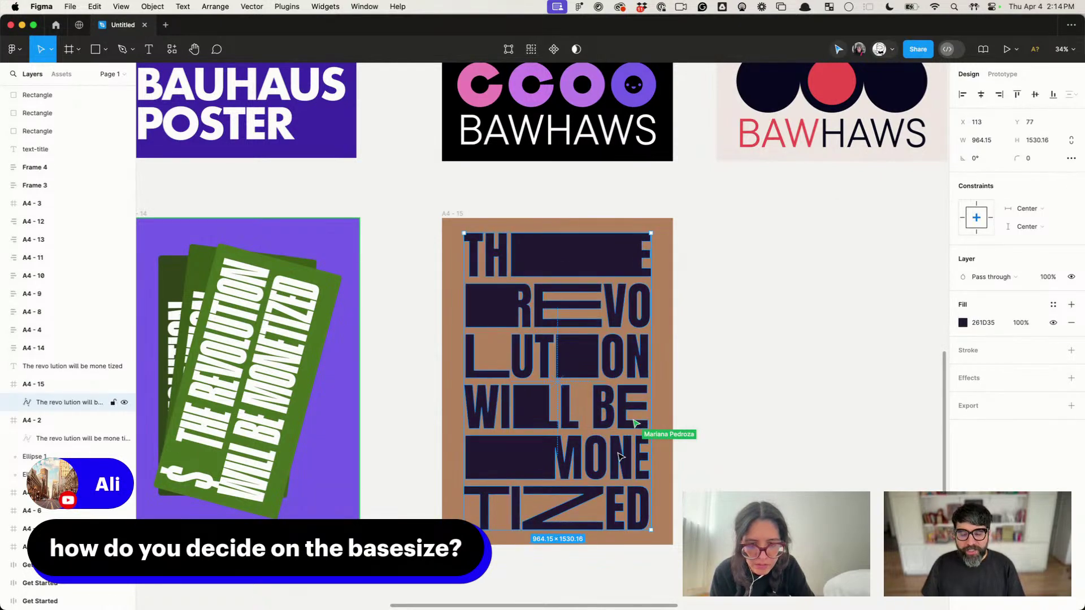
Step: Examine the Blocky Font Poster brief's description text and return to the overview of all posters
scroll(621, 390, "right", 10)
scroll(638, 394, "up", 8)
scroll(637, 394, "right", 10)
scroll(638, 394, "up", 4)
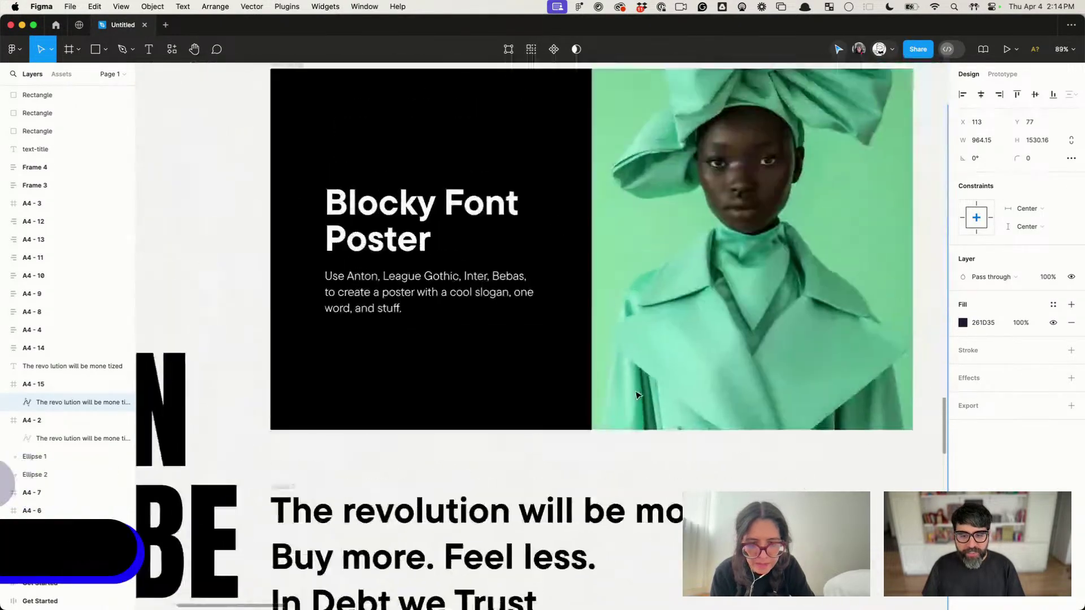
scroll(449, 378, "down", 2)
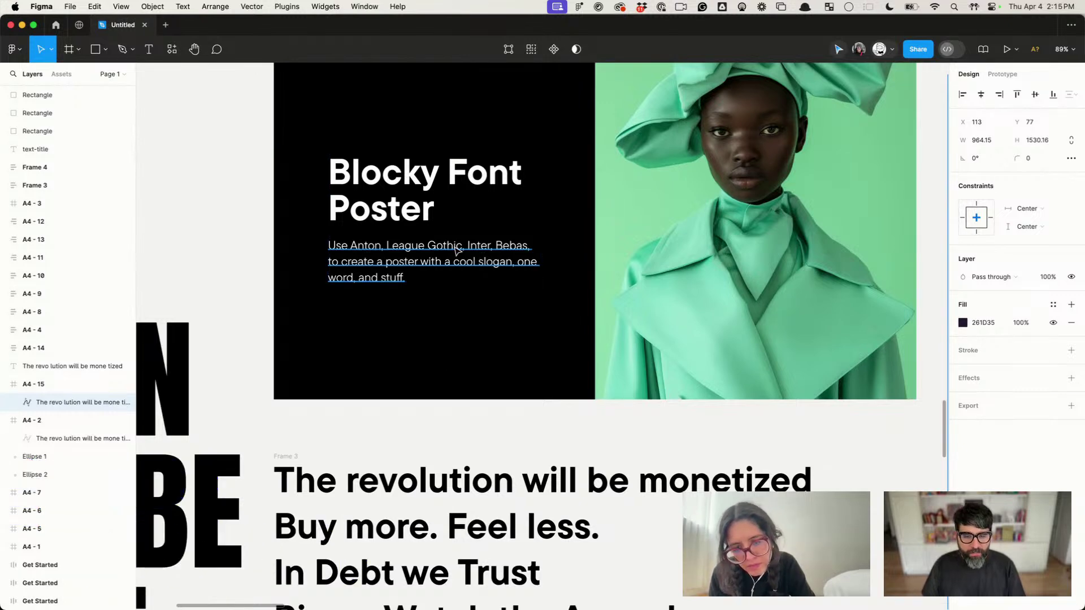
left_click(481, 255)
scroll(455, 252, "down", 10)
scroll(455, 251, "down", 5)
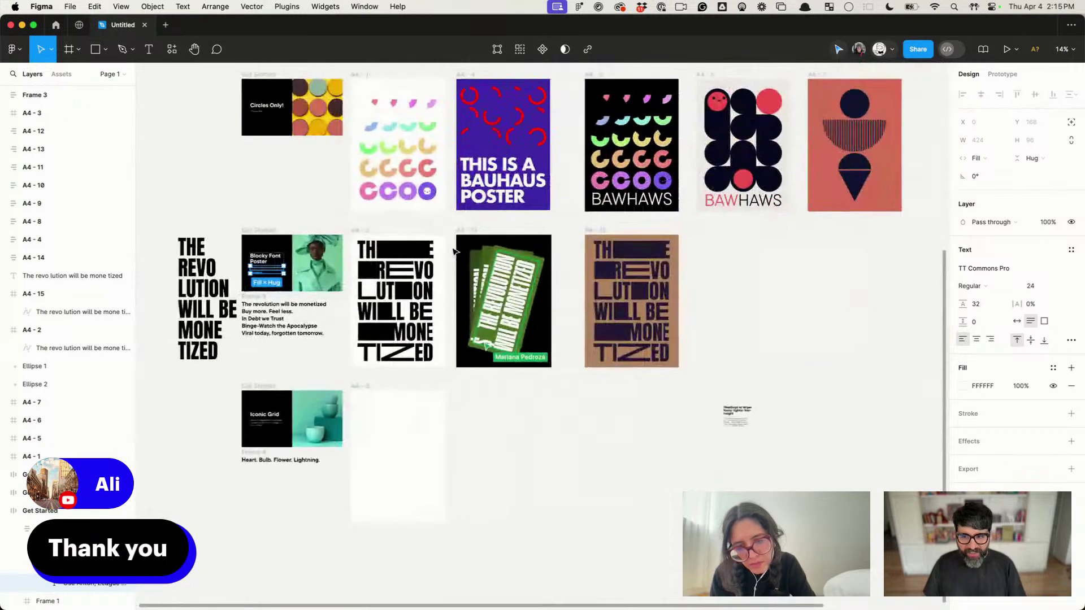
scroll(673, 273, "right", 3)
left_click(673, 273)
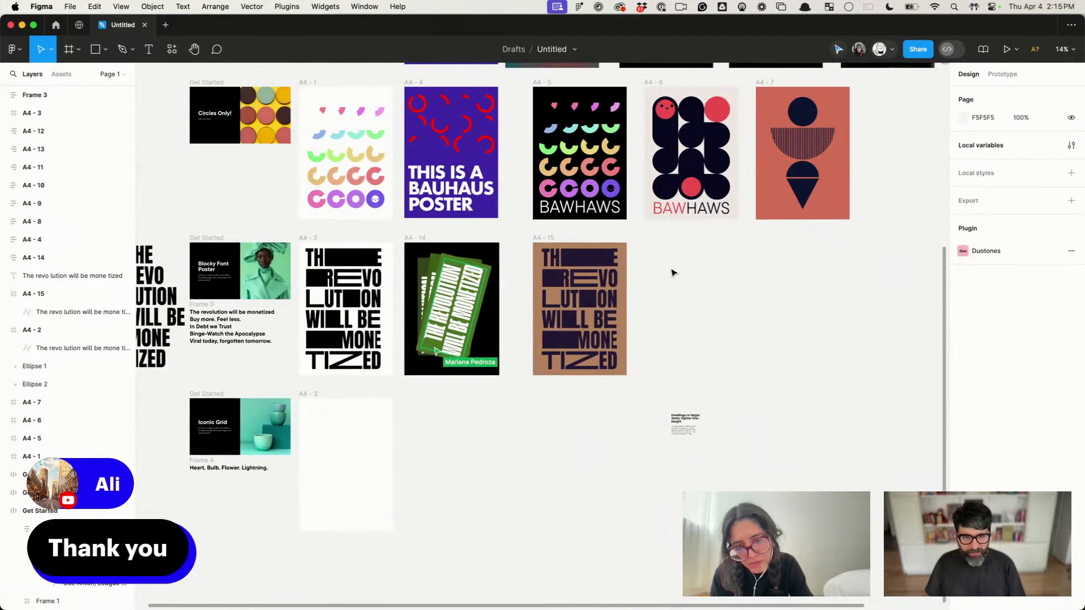
Step: Duplicate the brown A4 - 15 poster beside the original and remove the lettering from the copy
scroll(209, 334, "up", 5)
left_click(219, 322)
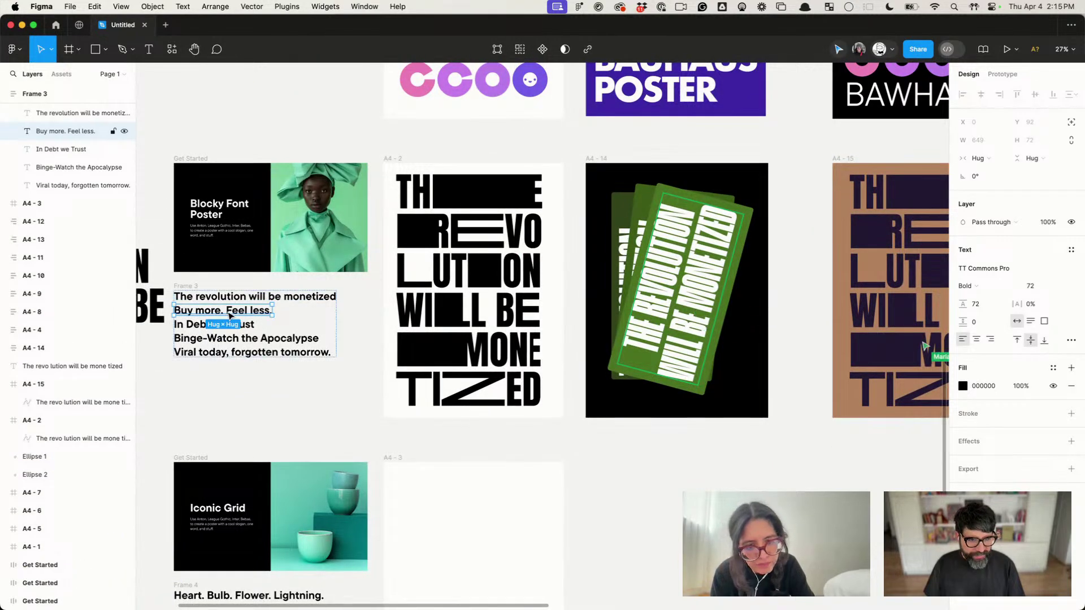
scroll(230, 316, "right", 8)
left_click(417, 164)
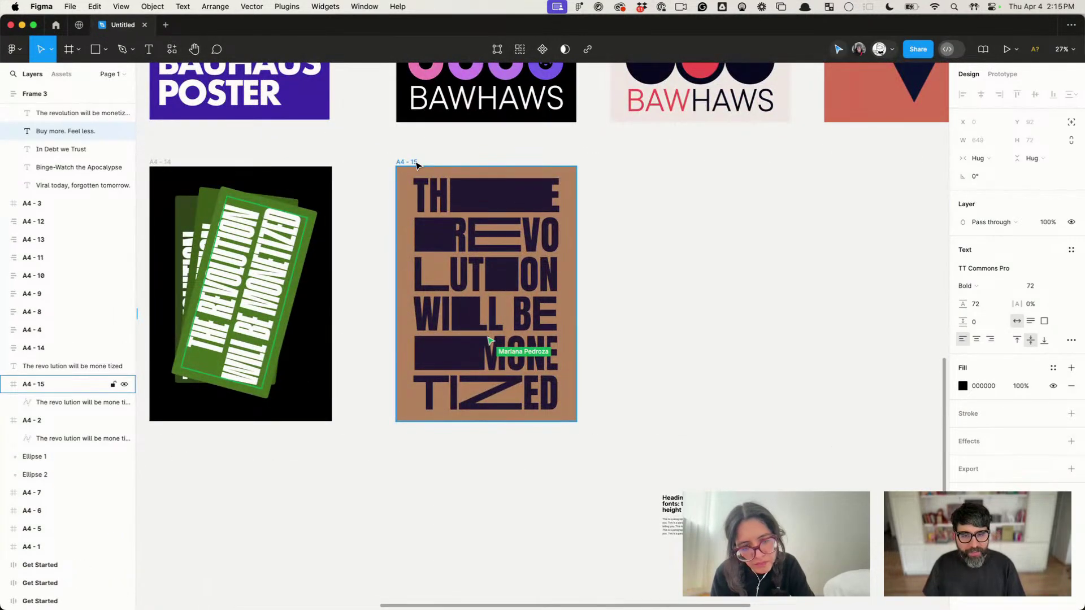
left_click_drag(417, 164, 639, 164)
left_click(735, 209)
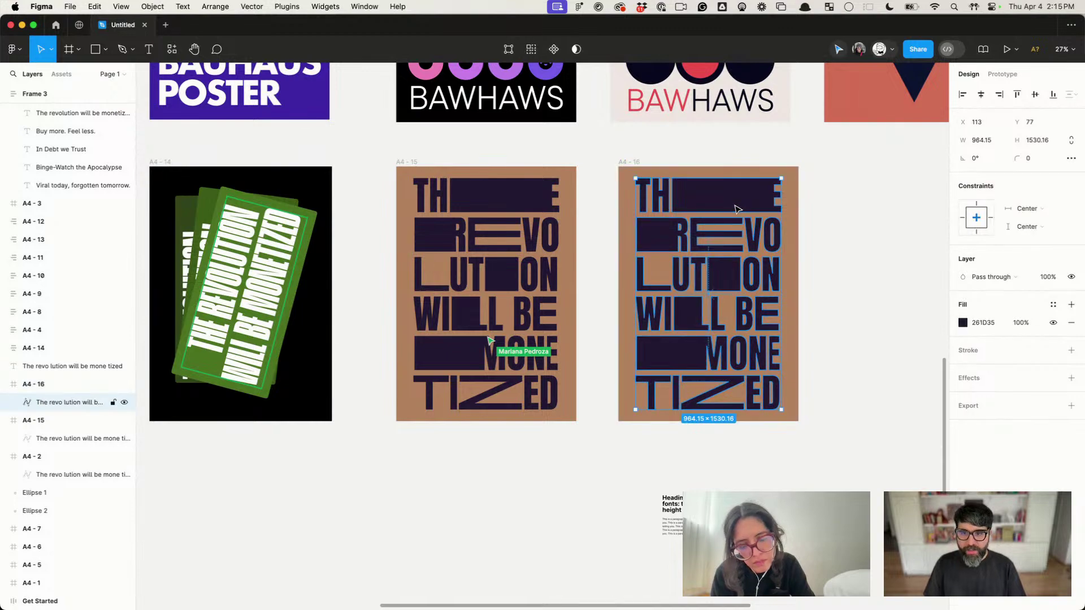
key("Delete")
Step: Copy the slogan "Buy more. Feel less." from the slogan list into the upper area of the empty brown A4 - 16 poster
scroll(722, 202, "left", 8)
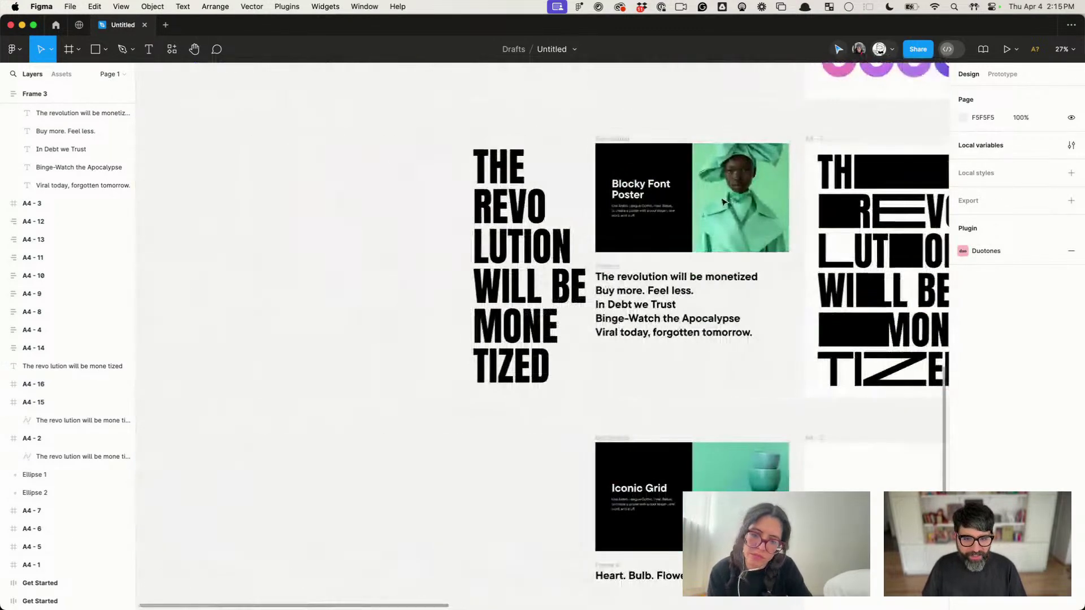
left_click(672, 291)
scroll(706, 254, "right", 10)
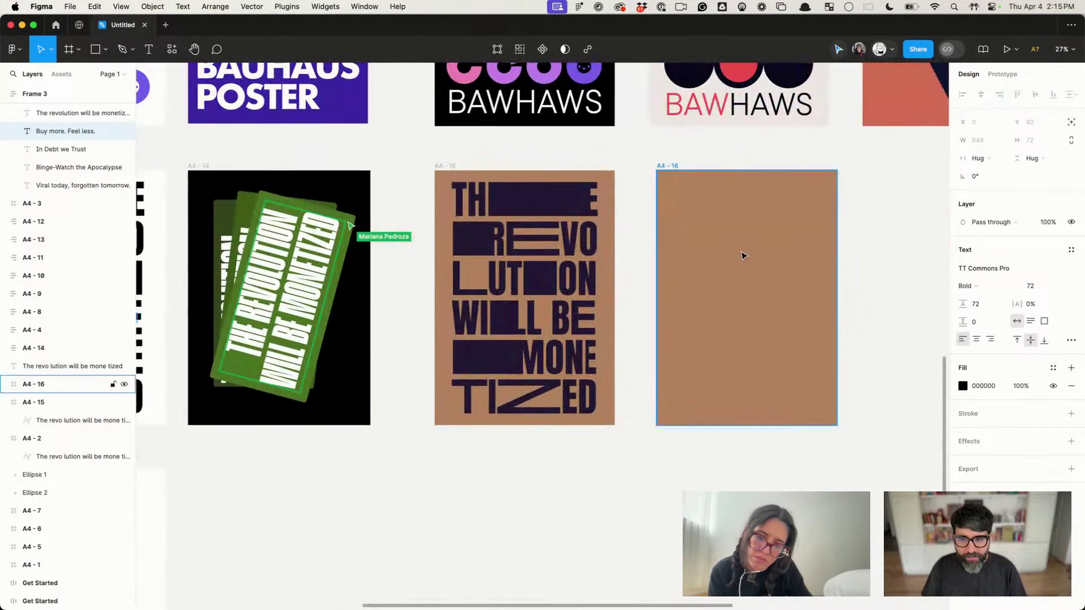
left_click(743, 256)
key("ctrl+v")
scroll(758, 209, "up", 5)
left_click_drag(714, 188, 768, 195)
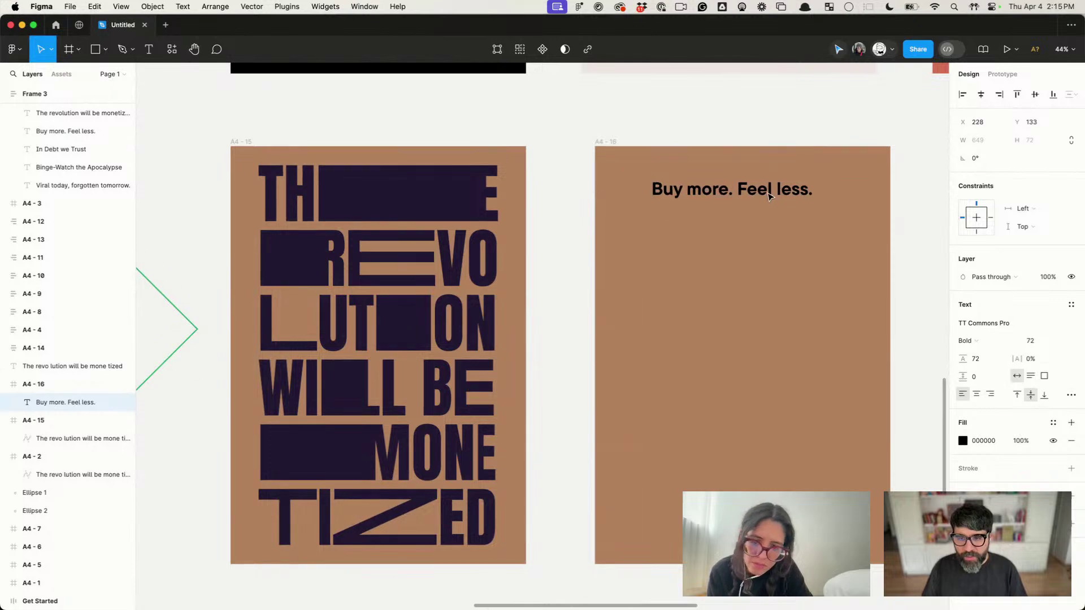
Step: Break the slogan on the A4 - 16 poster into two lines, with "Feel less." on the second line
double_click(768, 196)
left_click(737, 190)
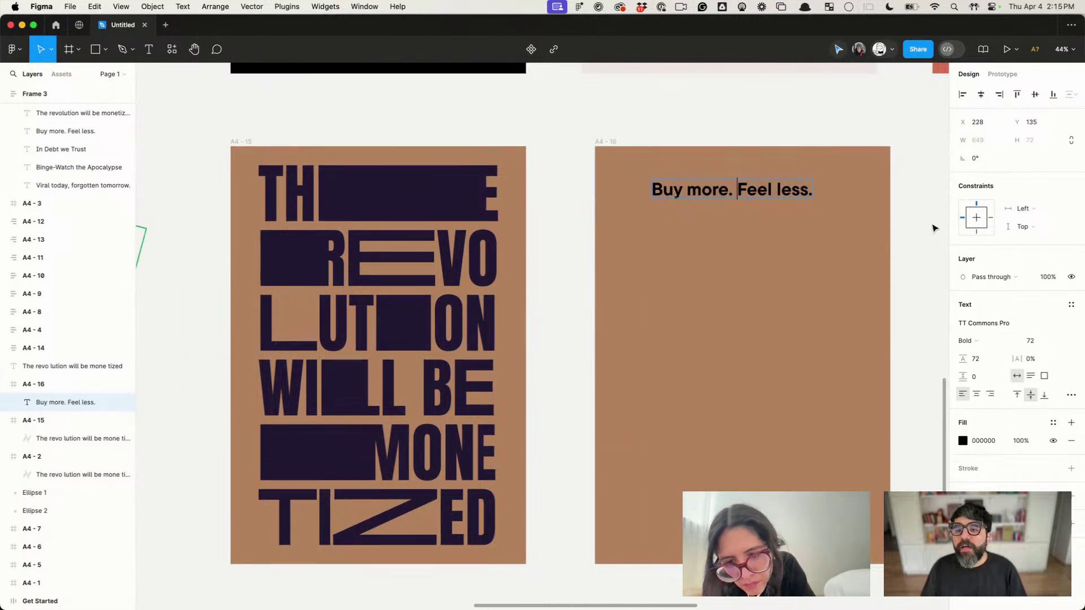
key("Return")
key("Escape")
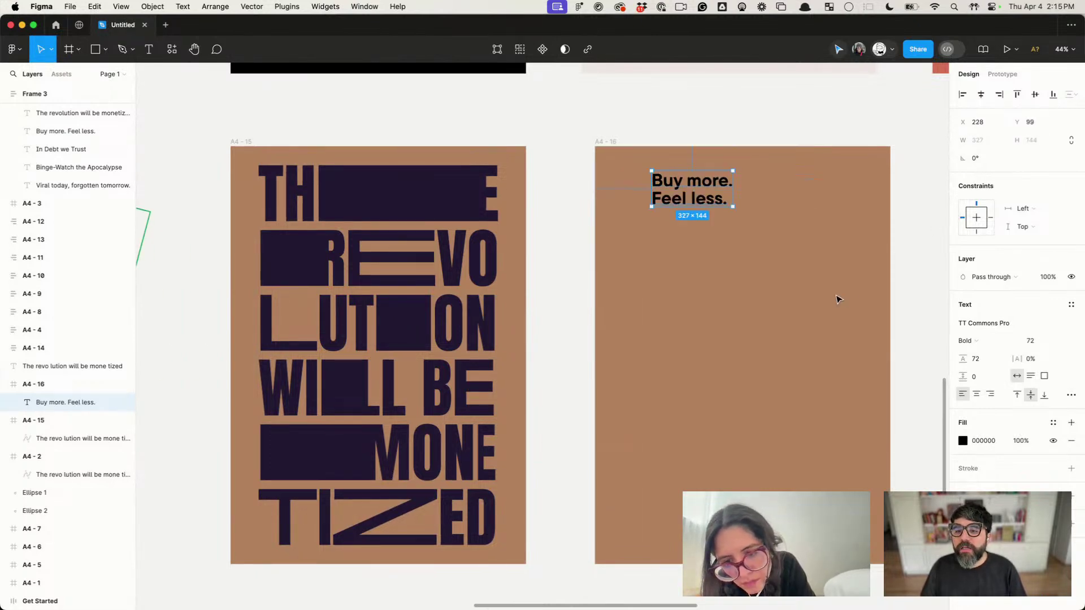
Step: Change the two-line slogan's font to League Gothic
left_click(1013, 324)
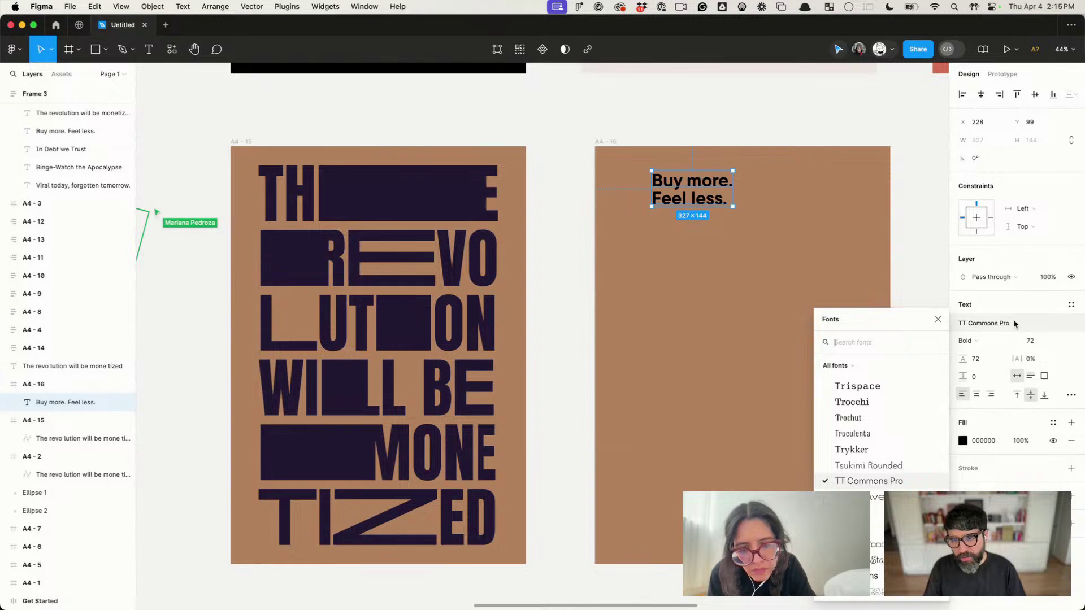
key("Escape")
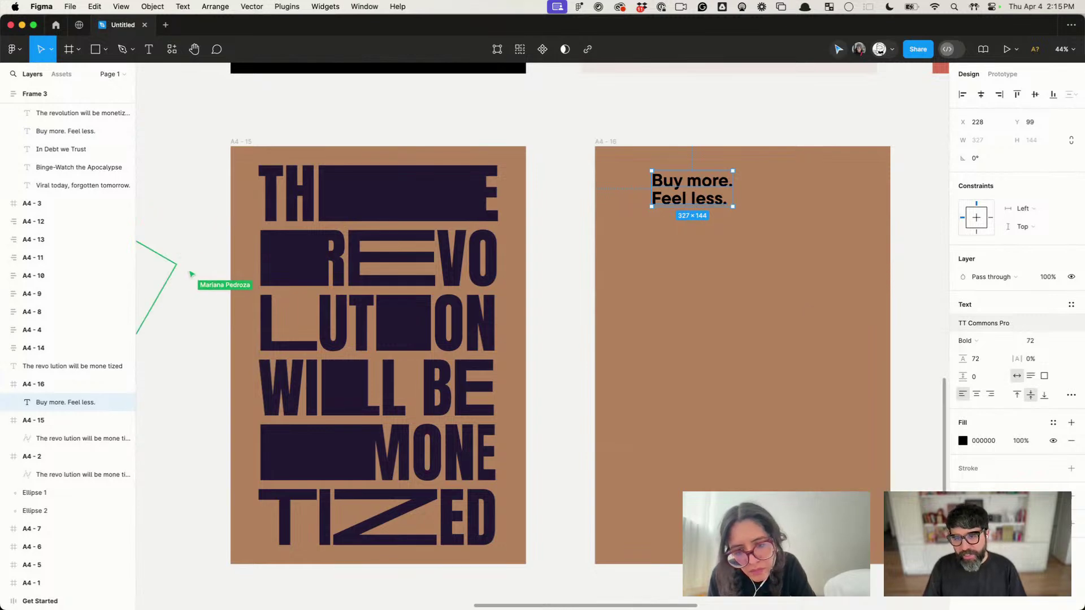
left_click(1008, 322)
type("lea")
key("Return")
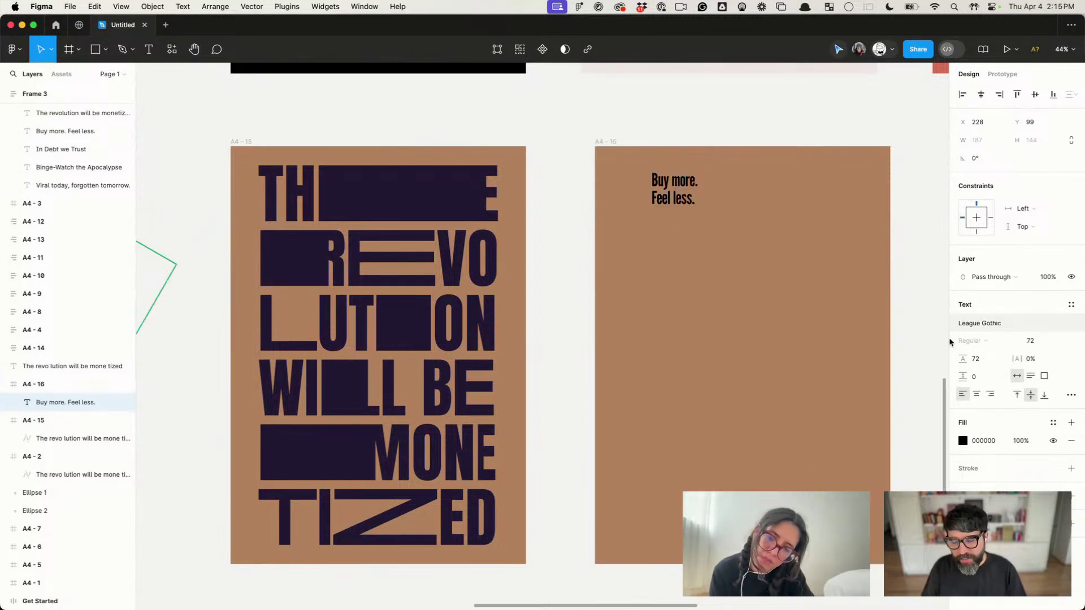
Step: Try the slogan at font sizes of 3000 and 3000/3
left_click(1031, 341)
type("3000")
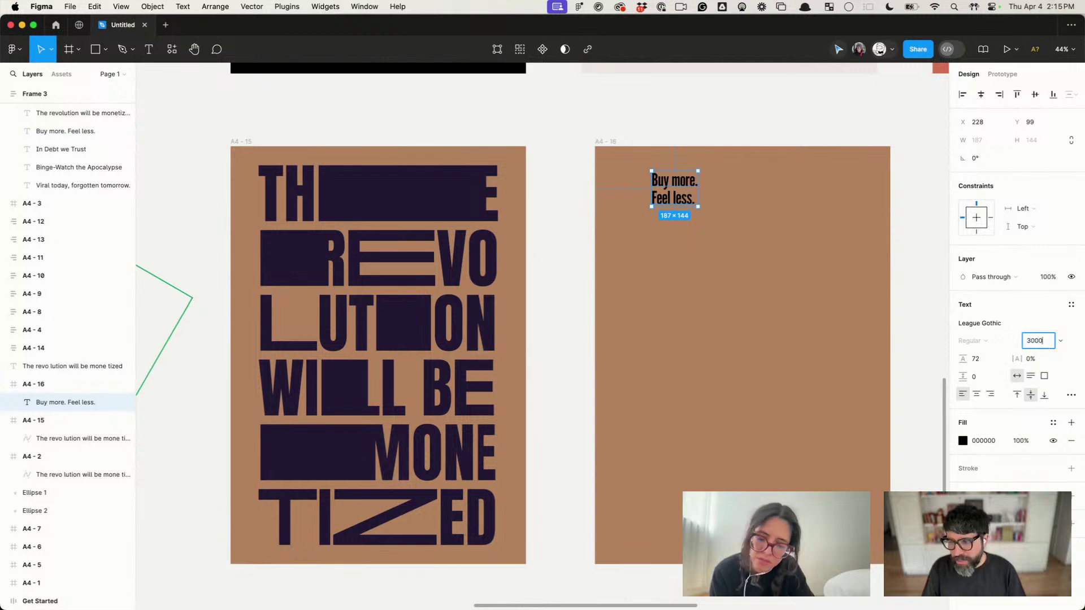
key("Return")
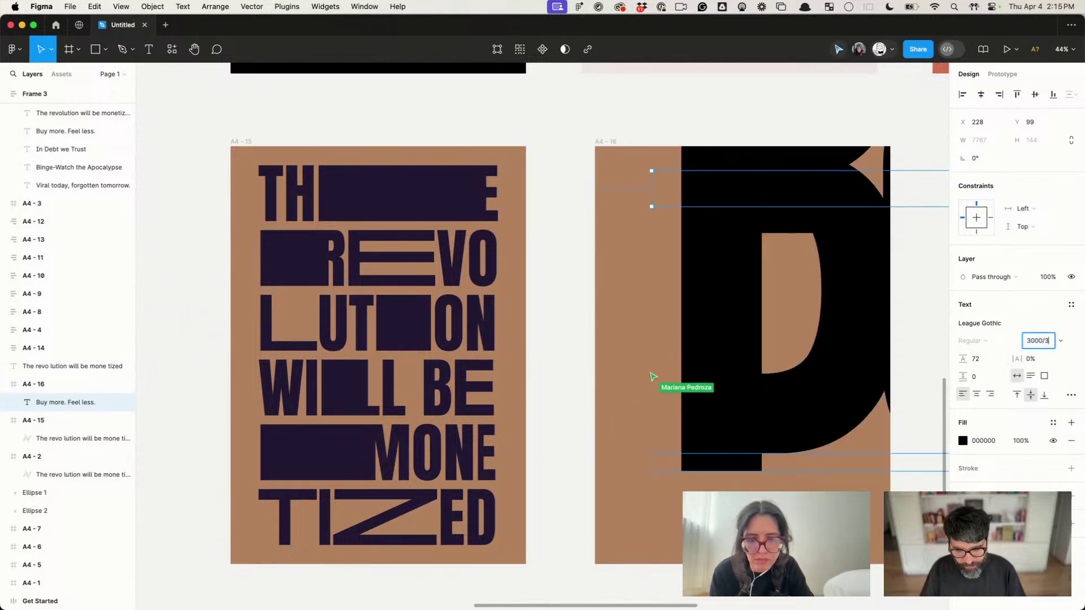
key("Return")
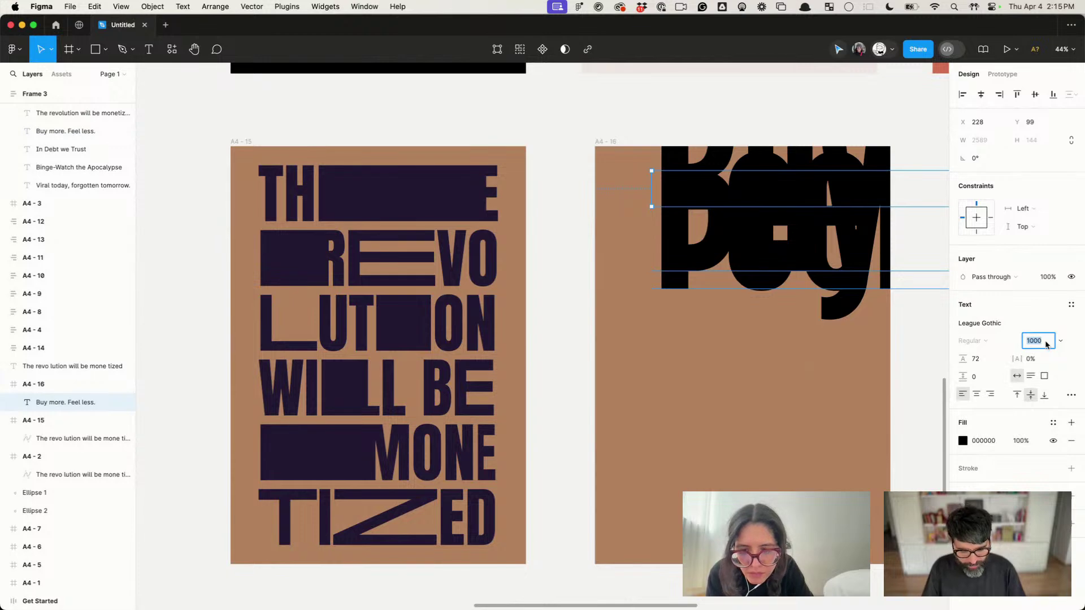
Step: Set the slogan's font size to 200 and its line height to Auto
type("200")
key("Return")
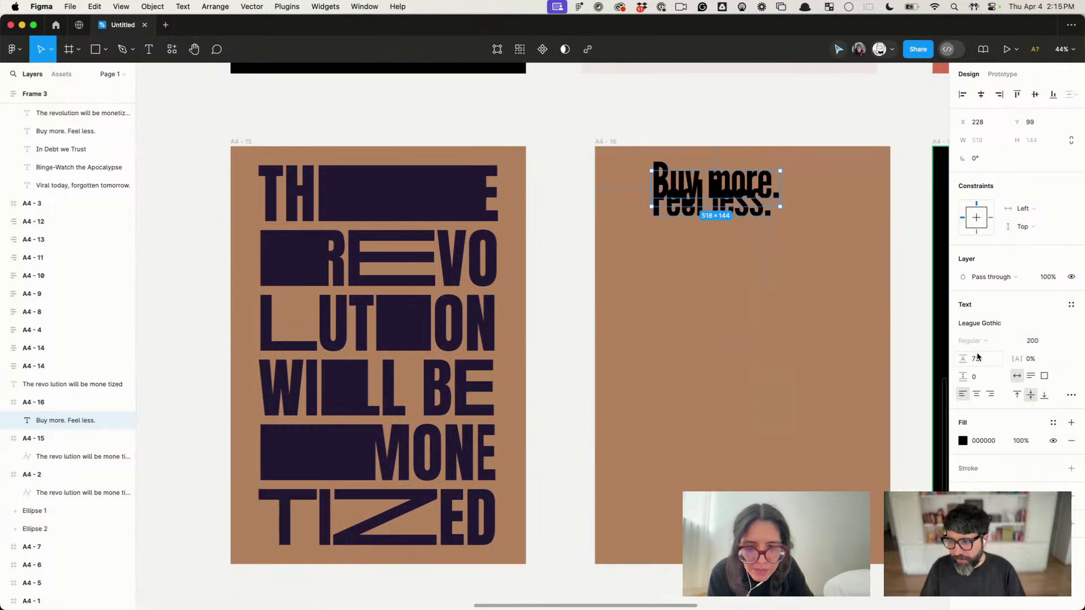
type("auto")
key("Return")
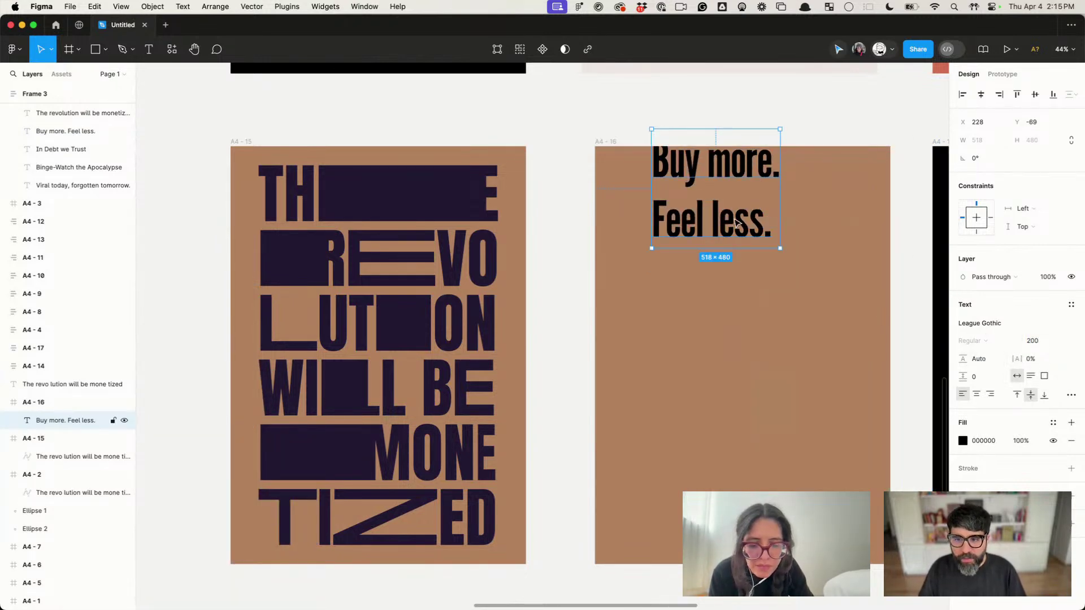
Step: Move the slogan to the lower part of the A4 - 16 poster and cut the "Feel less." line out of it
left_click_drag(736, 222, 706, 497)
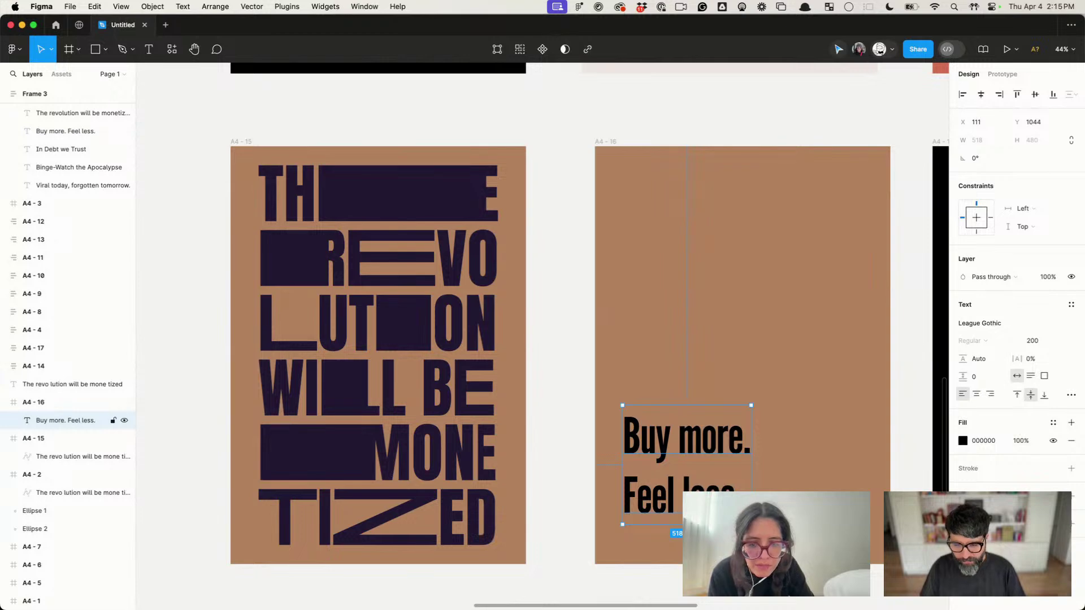
triple_click(706, 498)
left_click(707, 498)
double_click(707, 498)
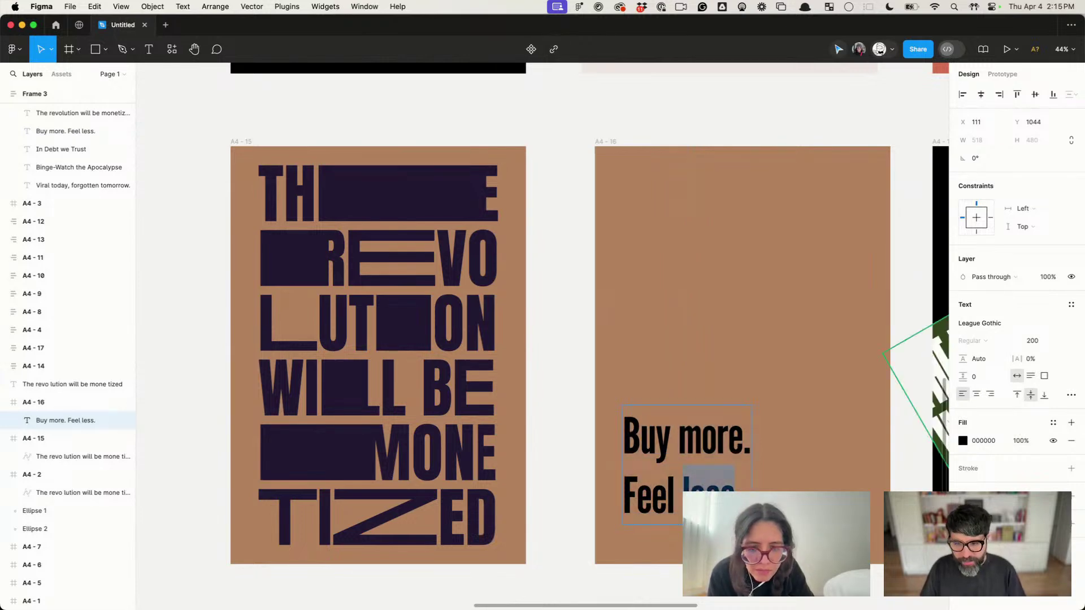
left_click(623, 497, "shift")
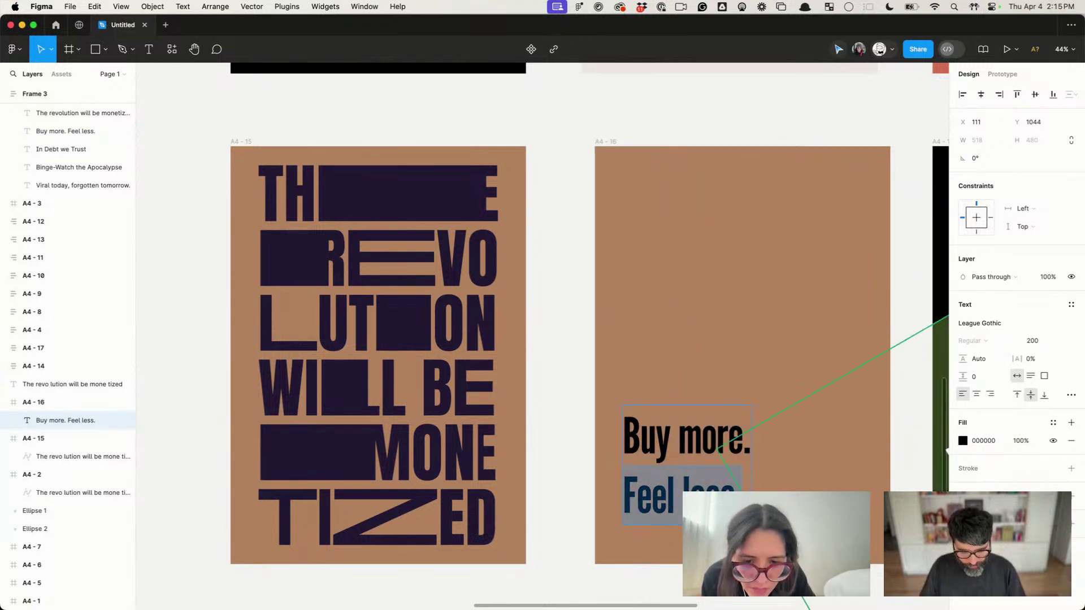
key("BackSpace")
key("BackSpace")
Step: Place "Buy more." in the poster's upper-left corner and a separate "Feel less." text in its lower-right corner, removing the extra "Buy more." copy
left_click_drag(689, 472, 702, 201)
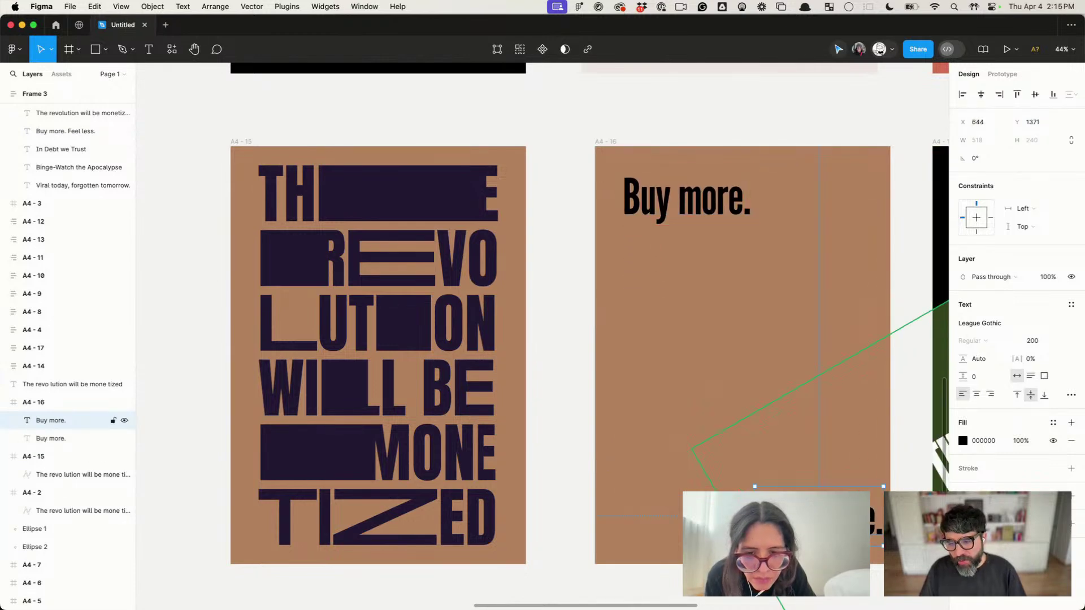
key("Escape")
key("ctrl+v")
left_click(722, 479)
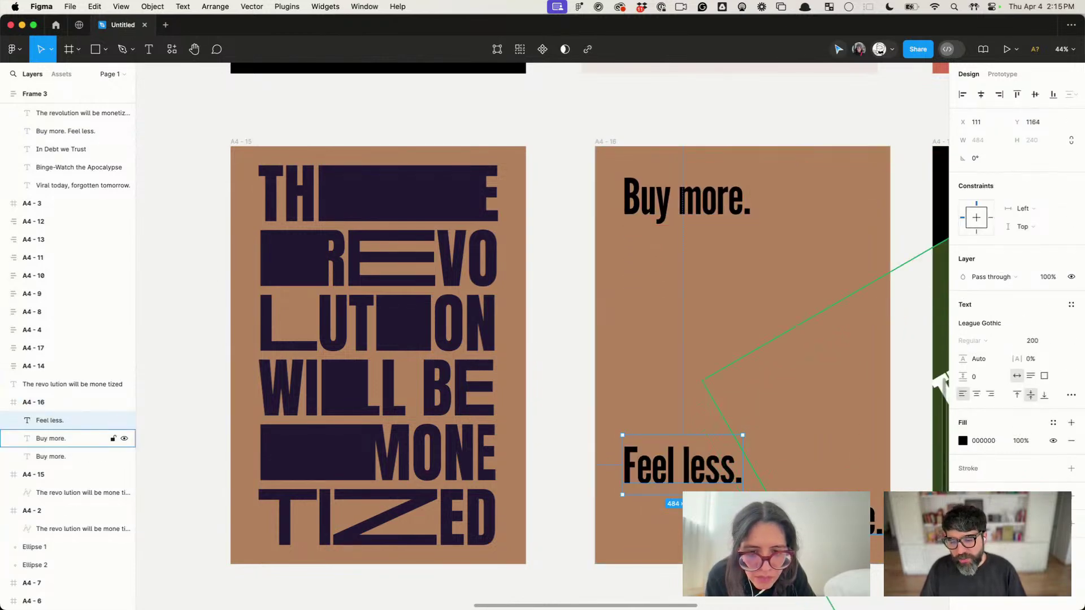
key("Delete")
left_click_drag(679, 444, 813, 484)
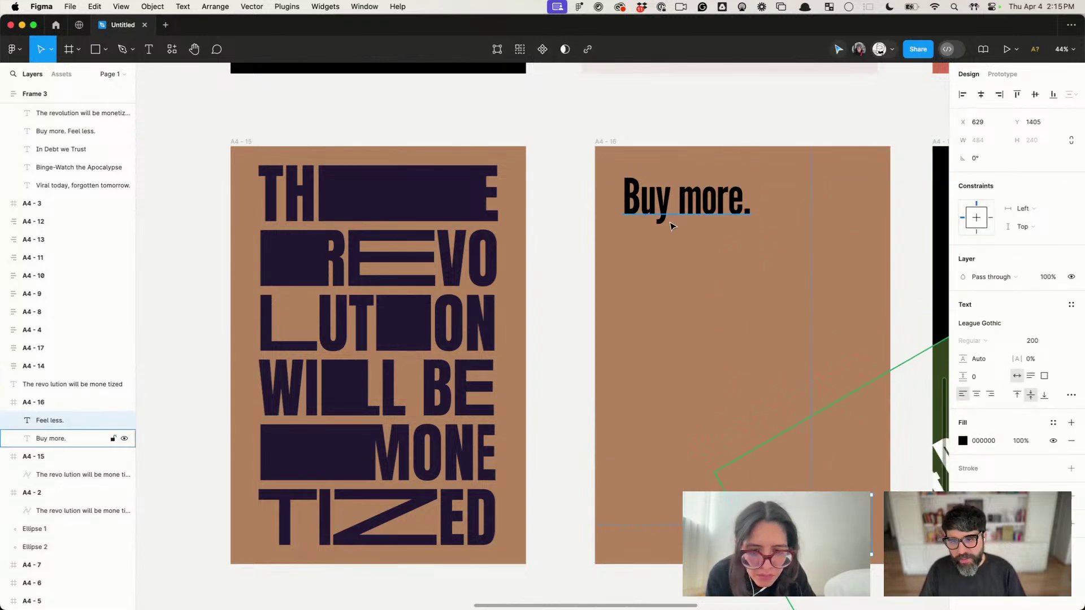
left_click_drag(673, 213, 663, 203)
left_click(667, 138)
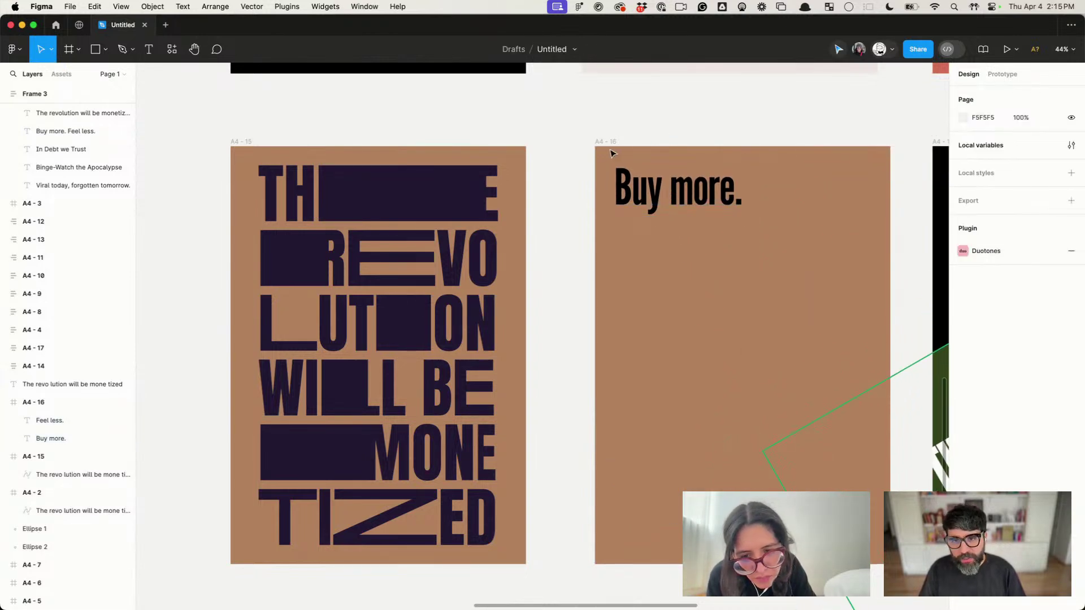
Step: Run the Lummi plugin on the A4 - 16 poster and fill it with the photo of the woman in the green headwrap and coat
left_click(605, 141)
key("super+slash")
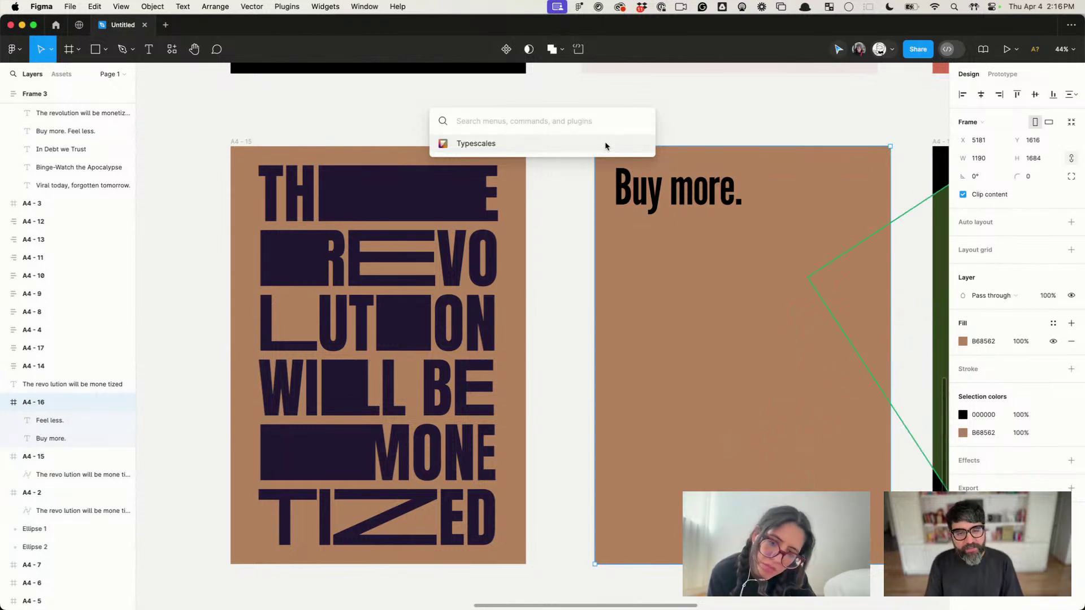
type("lum")
key("Return")
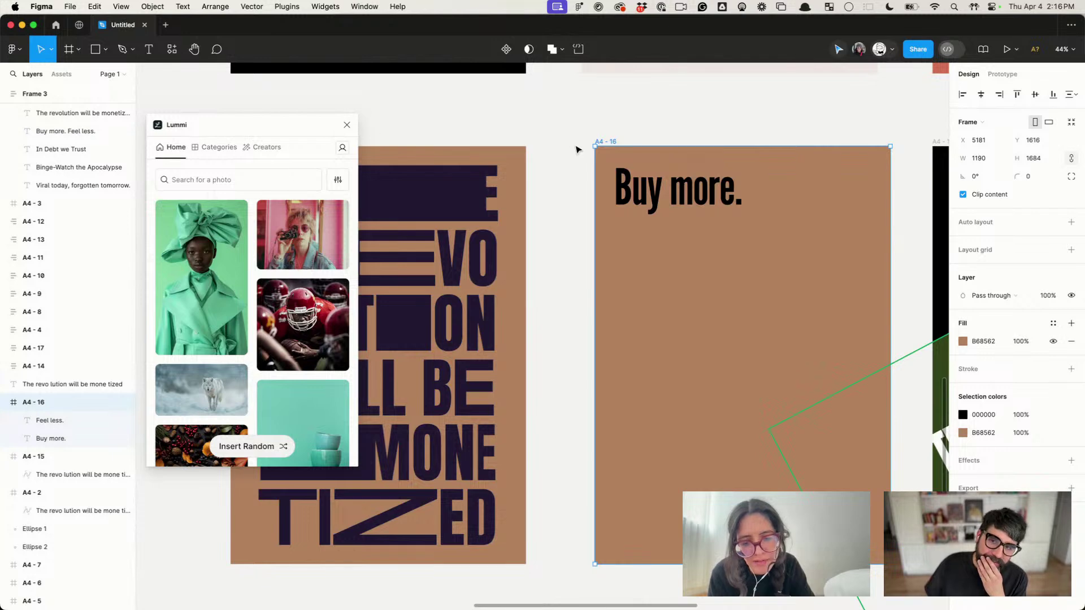
scroll(576, 150, "right", 5)
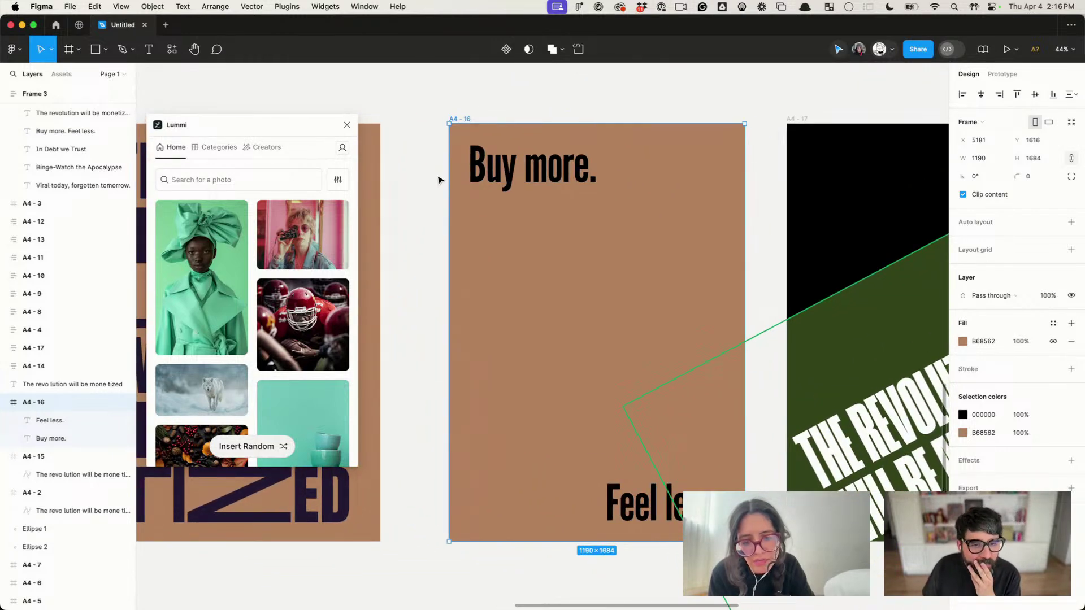
left_click(198, 274)
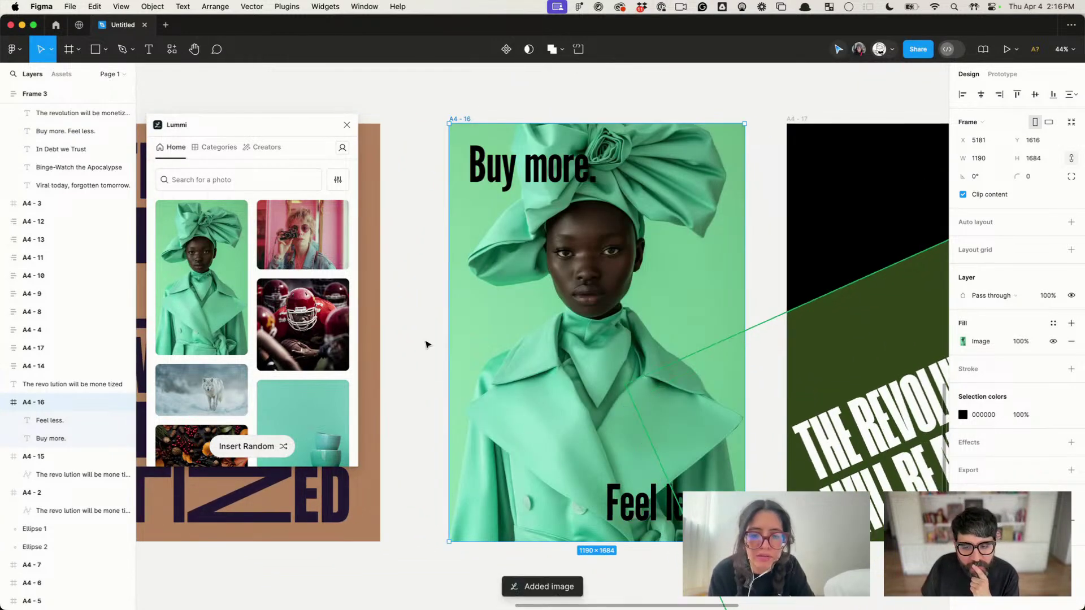
left_click(411, 229)
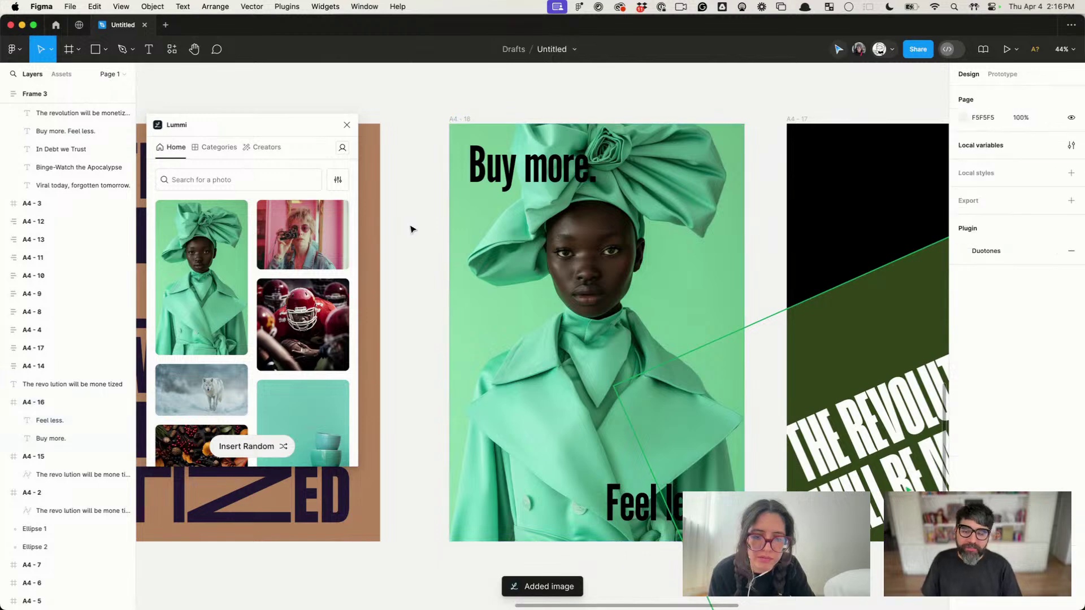
Step: Replace the A4 - 16 poster's background with Lummi's photo of the woman with fluffy coral hair and dark red sunglasses
scroll(501, 266, "down", 5)
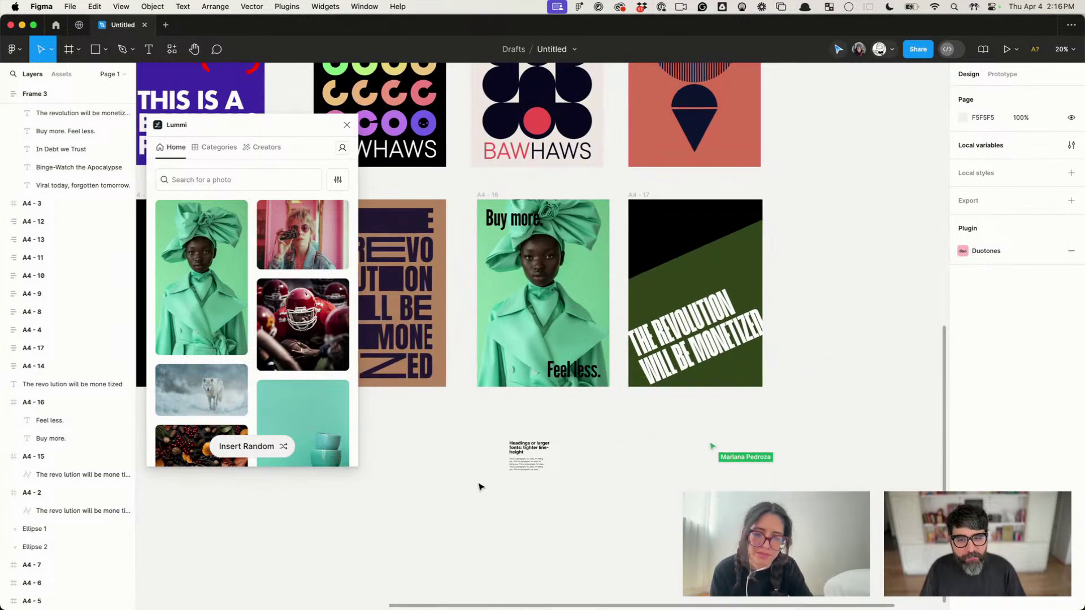
left_click(491, 197)
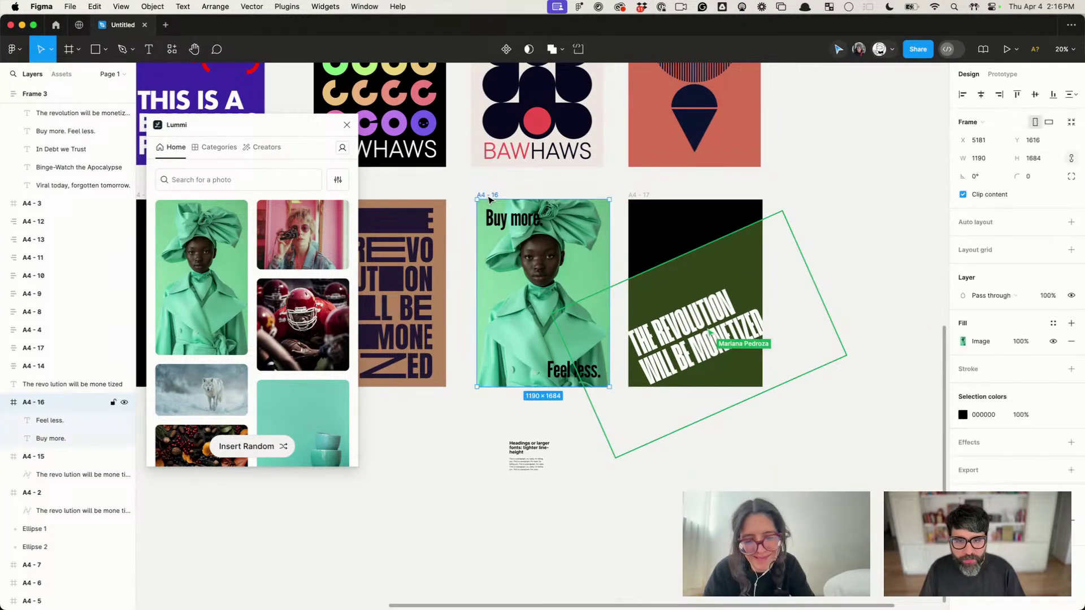
scroll(519, 344, "up", 3)
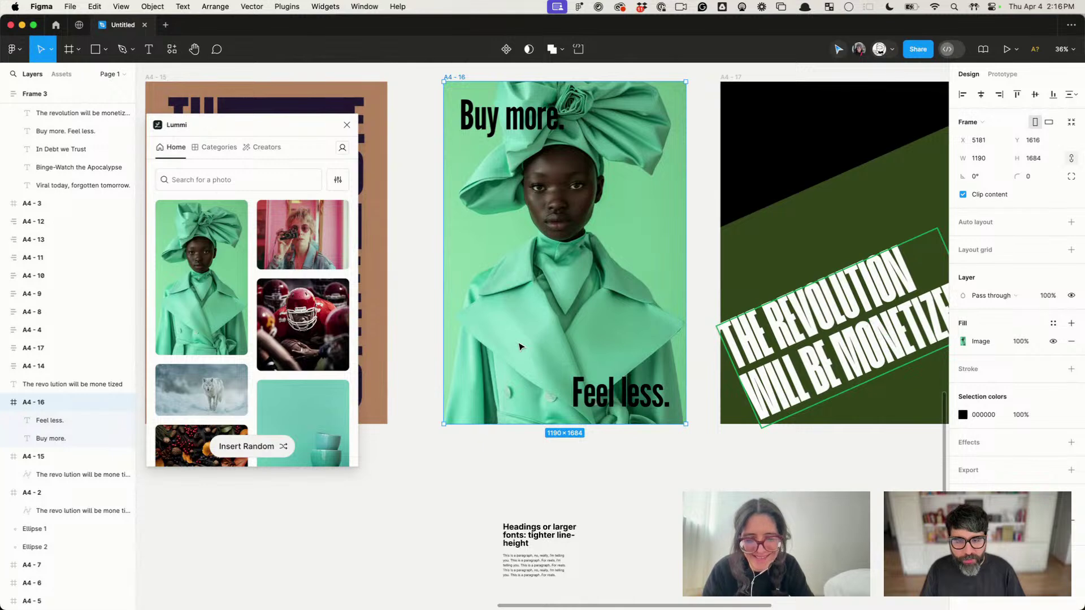
scroll(246, 368, "down", 10)
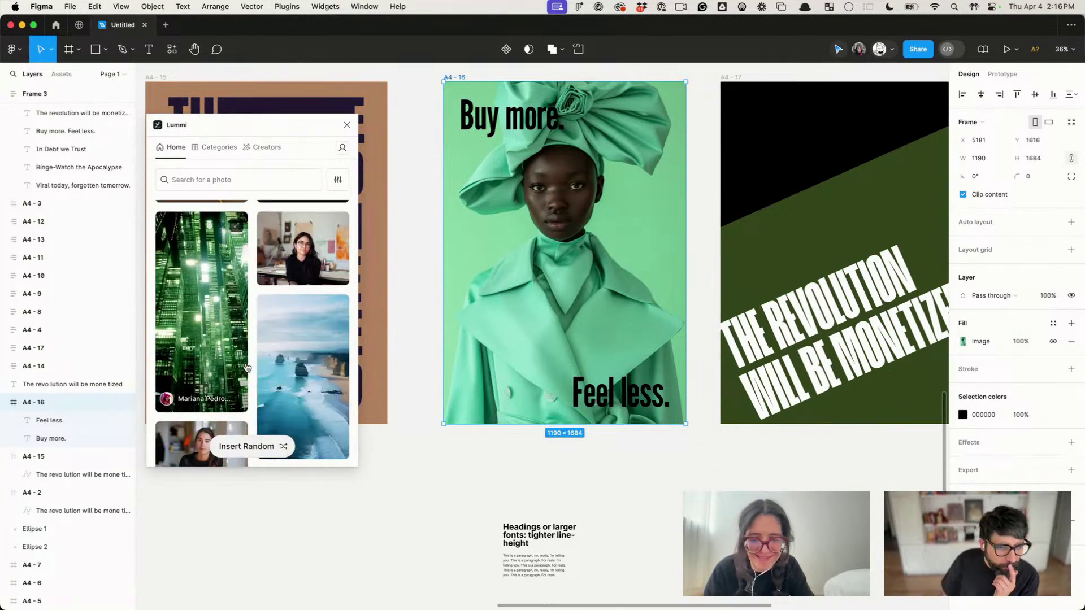
scroll(246, 368, "down", 3)
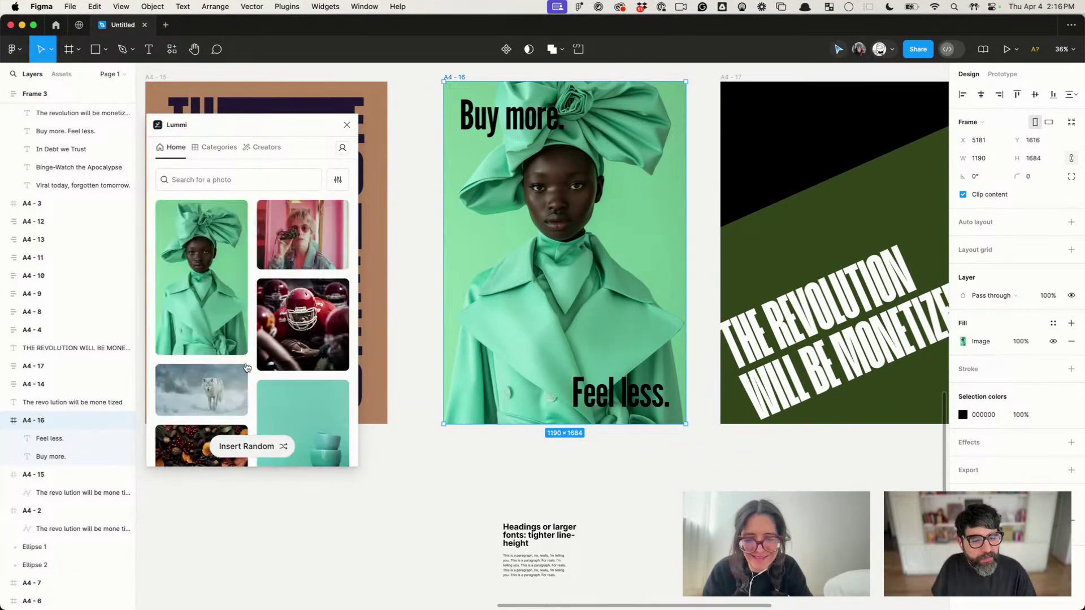
scroll(256, 302, "down", 10)
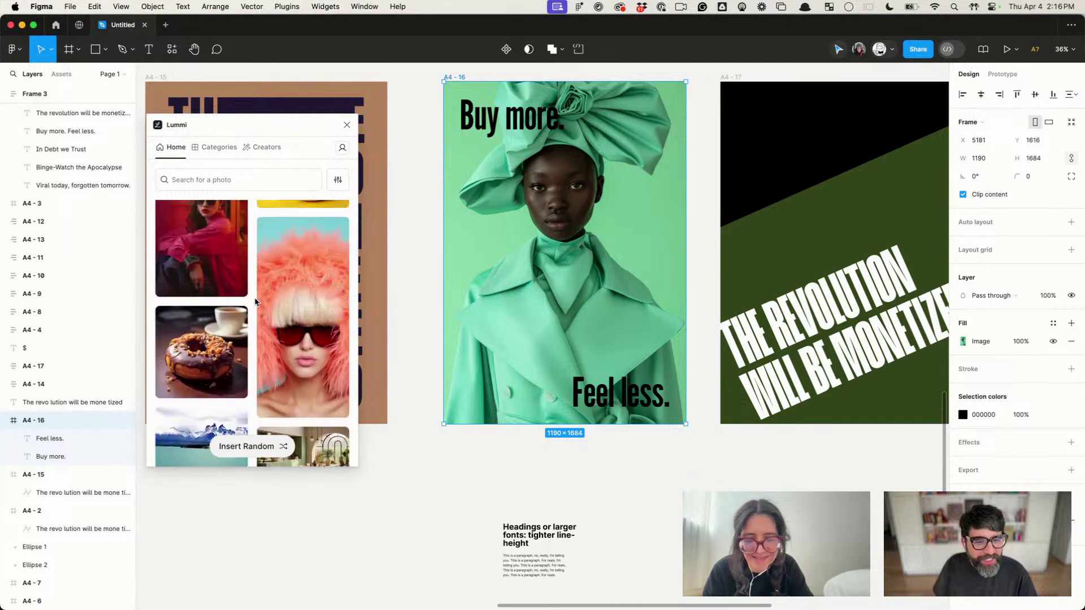
left_click(314, 331)
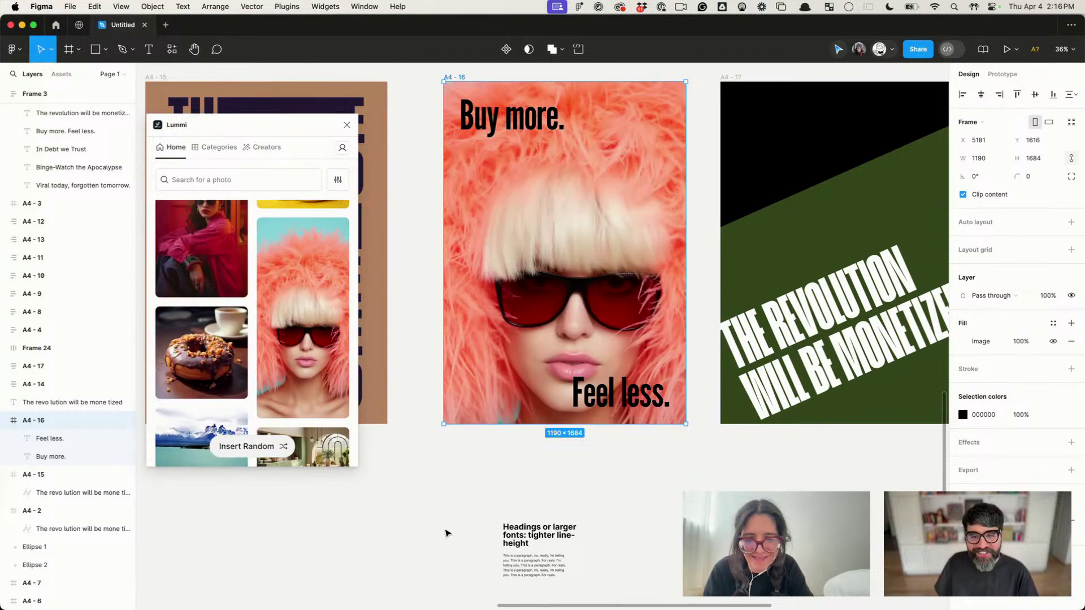
Step: Switch the photo fill of the A4 - 16 poster from Fill to Crop mode
scroll(537, 395, "right", 3)
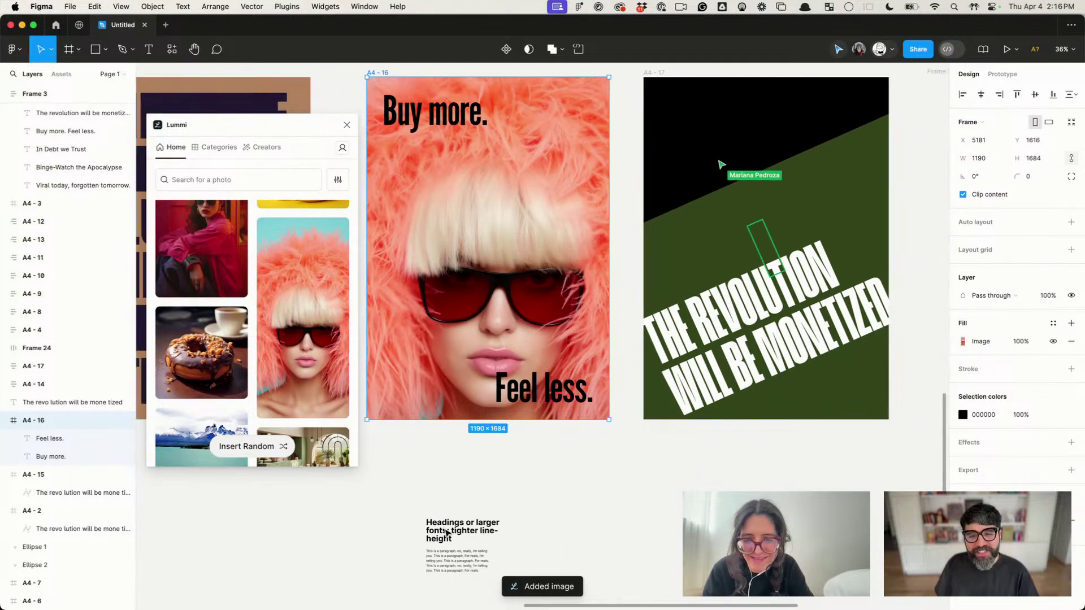
scroll(630, 272, "down", 5)
key("Escape")
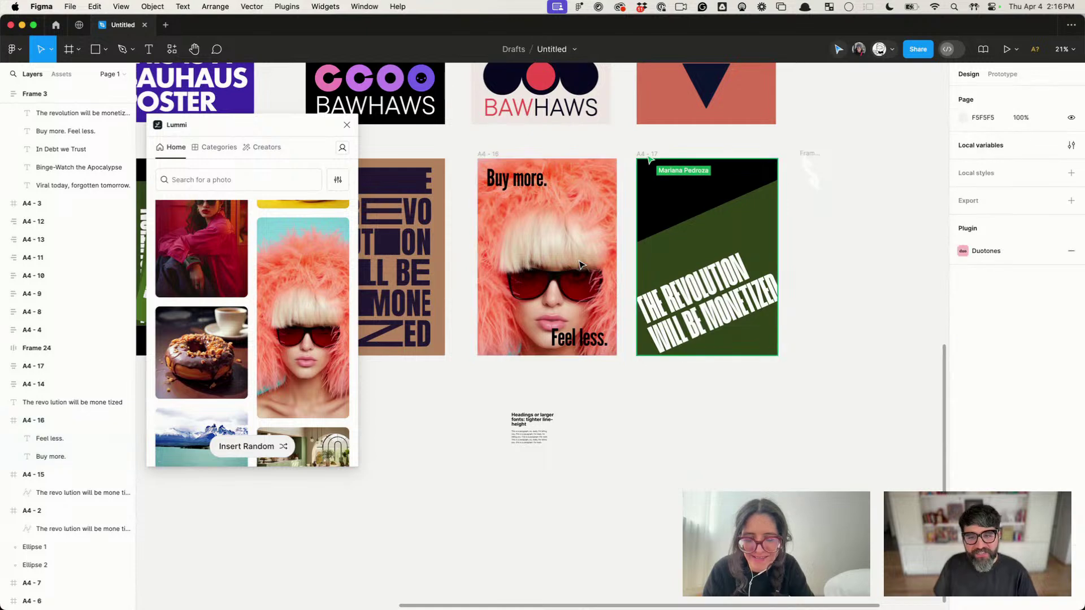
left_click(521, 181)
left_click(497, 146)
left_click(489, 157)
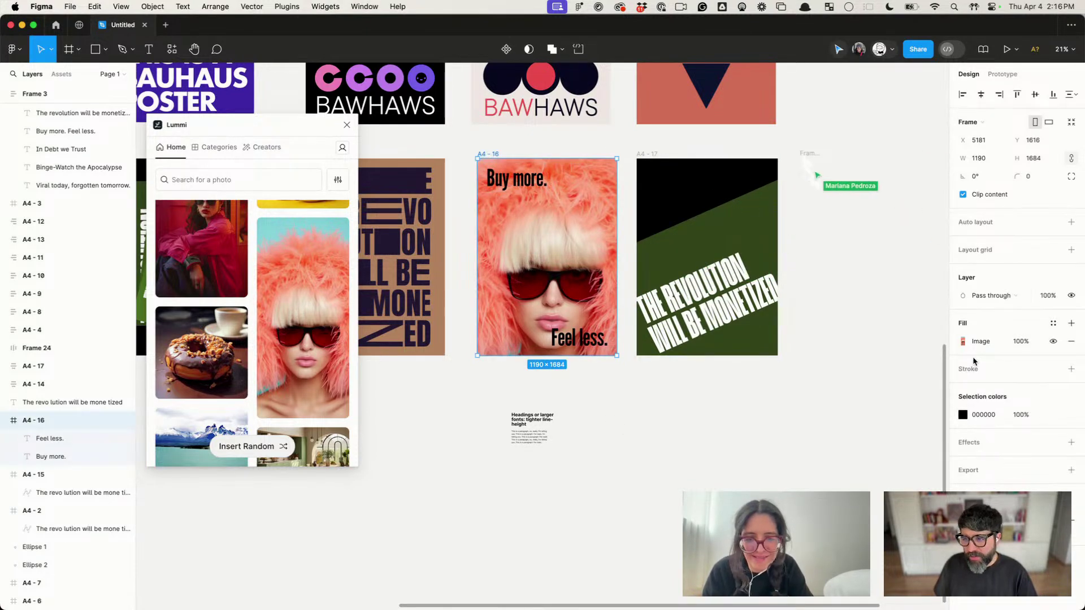
left_click(962, 341)
left_click(829, 365)
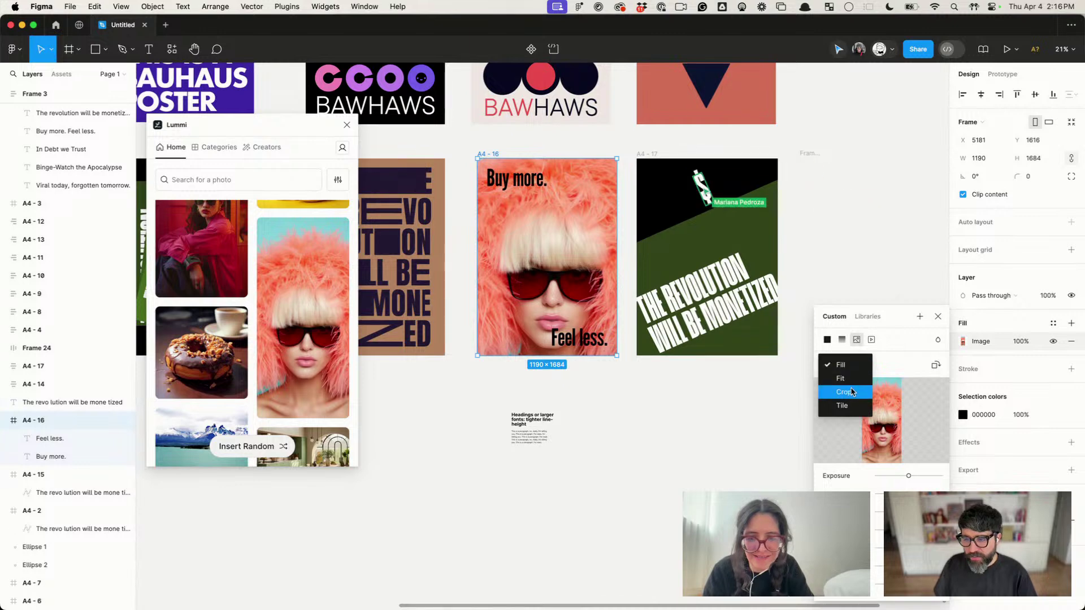
left_click(831, 390)
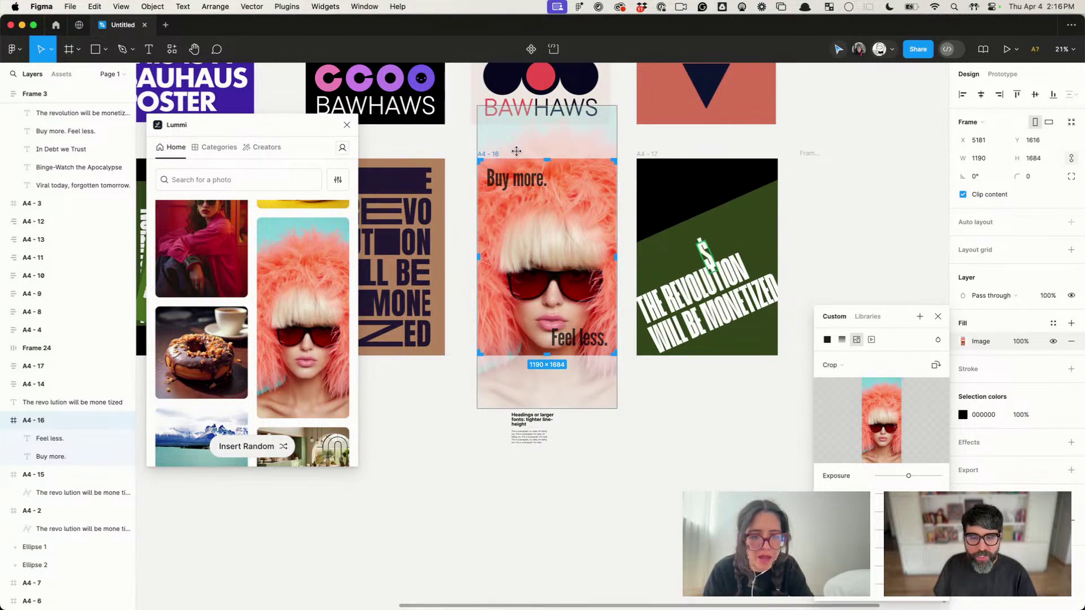
Step: Enlarge the cropped photo on A4 - 16 and shift it upward so the face fills the poster between the two texts
scroll(516, 151, "up", 2)
scroll(516, 151, "left", 2)
left_click_drag(499, 129, 474, 70)
left_click_drag(570, 255, 574, 248)
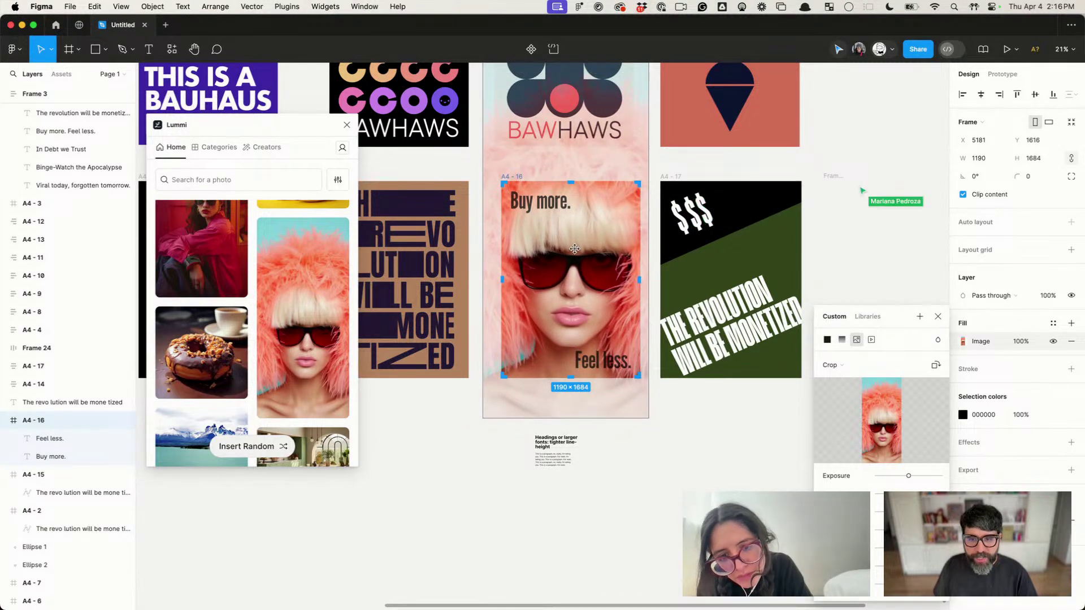
key("shift+Up")
key("shift+Left")
key("shift+Up")
key("shift+Up")
key("shift+Up")
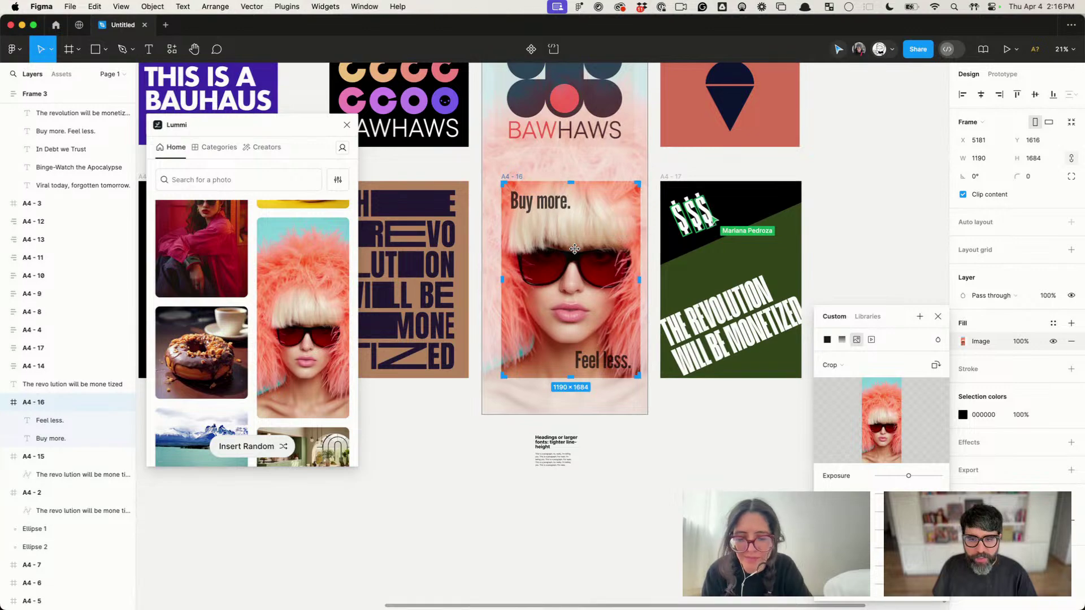
key("Escape")
scroll(601, 322, "up", 3)
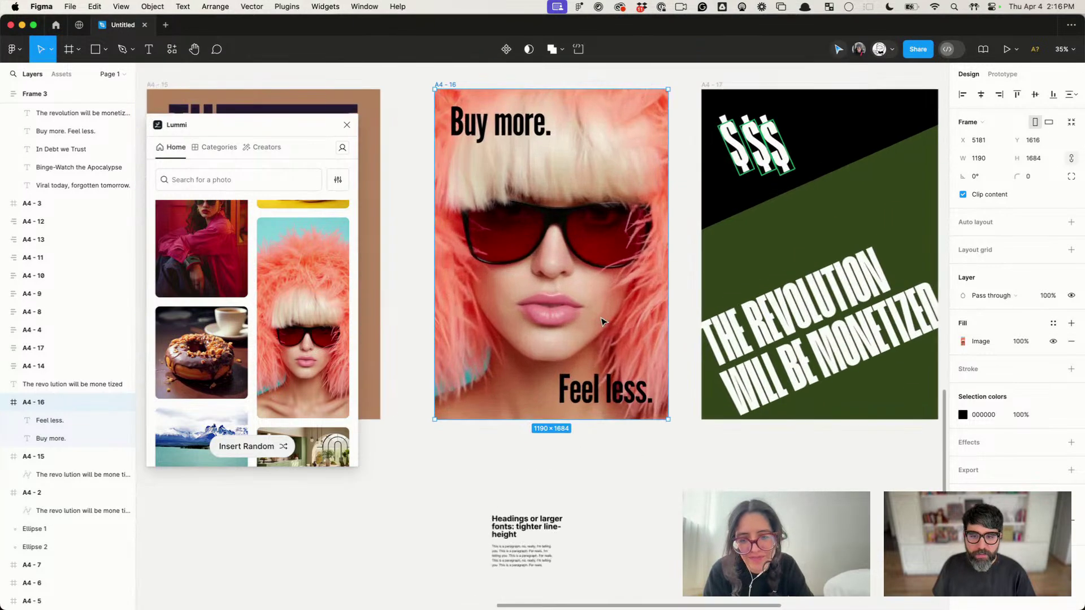
key("Escape")
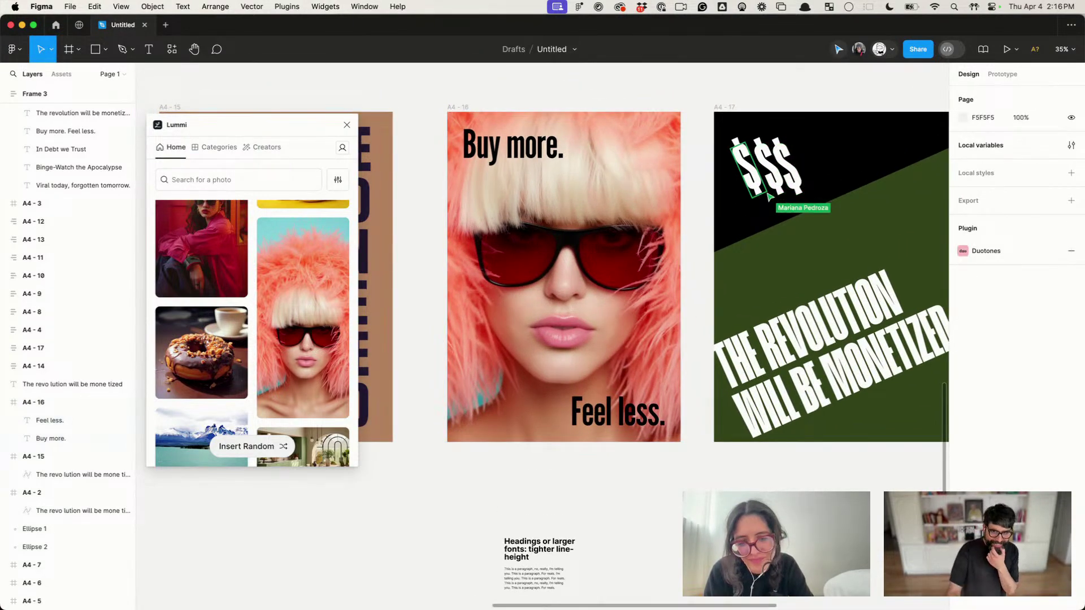
Step: Duplicate the A4 - 16 poster and place the copy in the same row, just beyond A4 - 17
scroll(703, 553, "down", 4)
left_click_drag(597, 336, 854, 342)
scroll(779, 373, "up", 5)
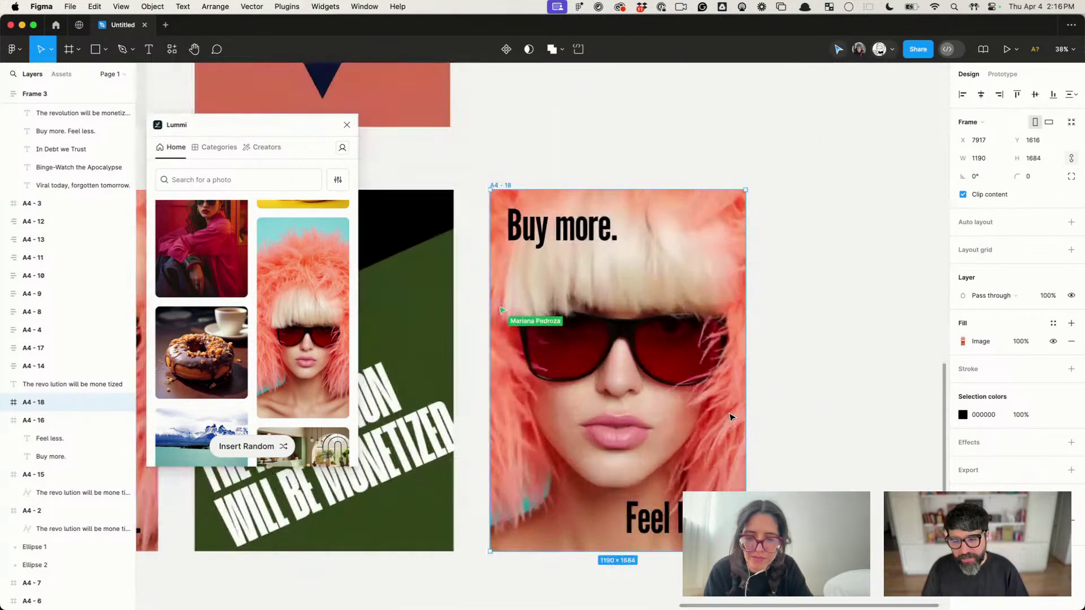
left_click(844, 368)
left_click(589, 234)
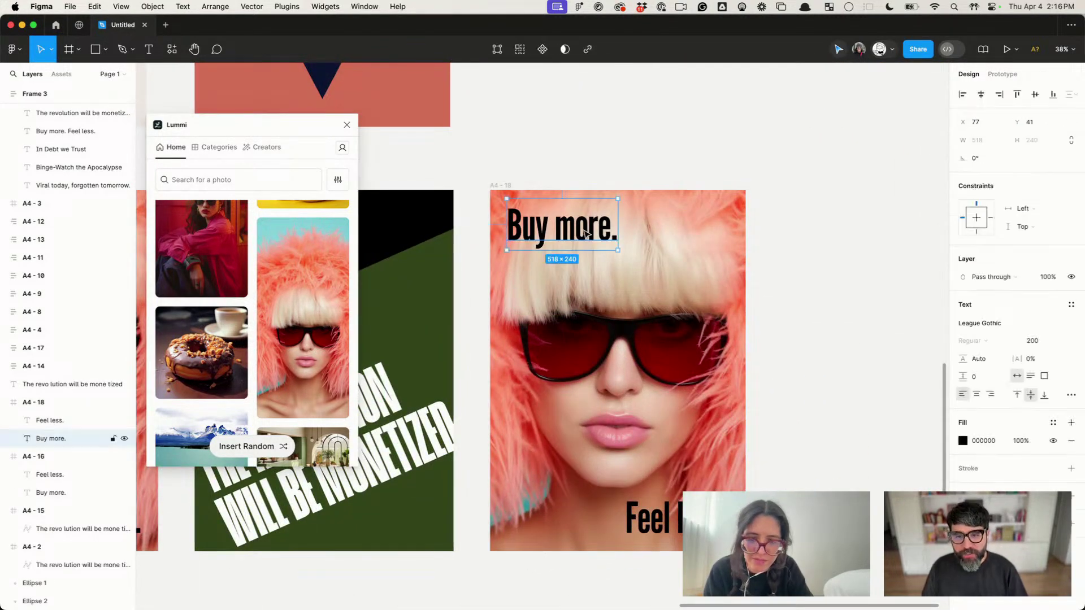
left_click(996, 324)
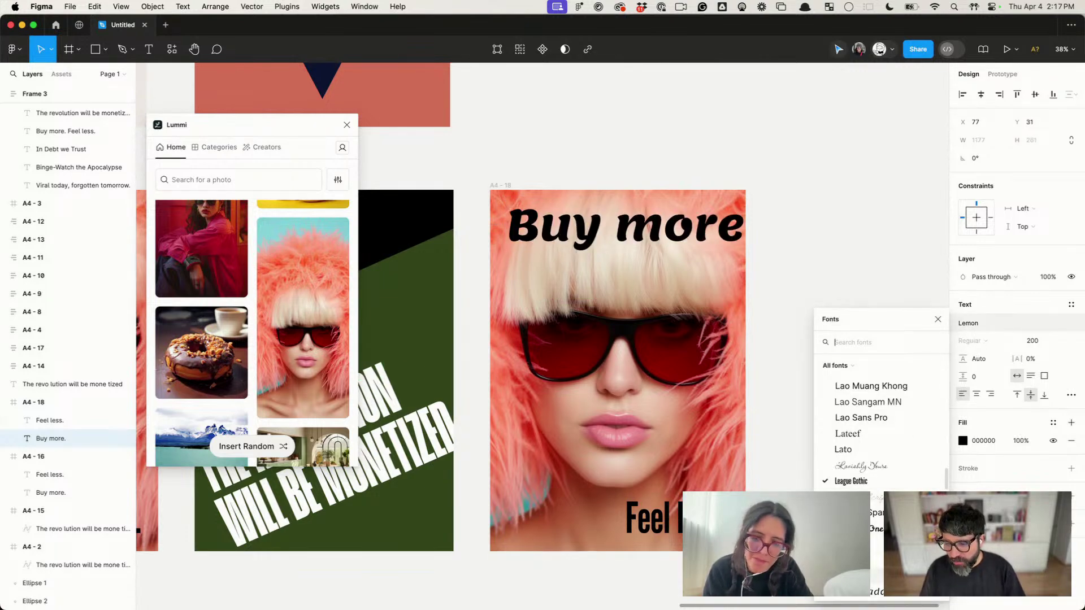
left_click(781, 302)
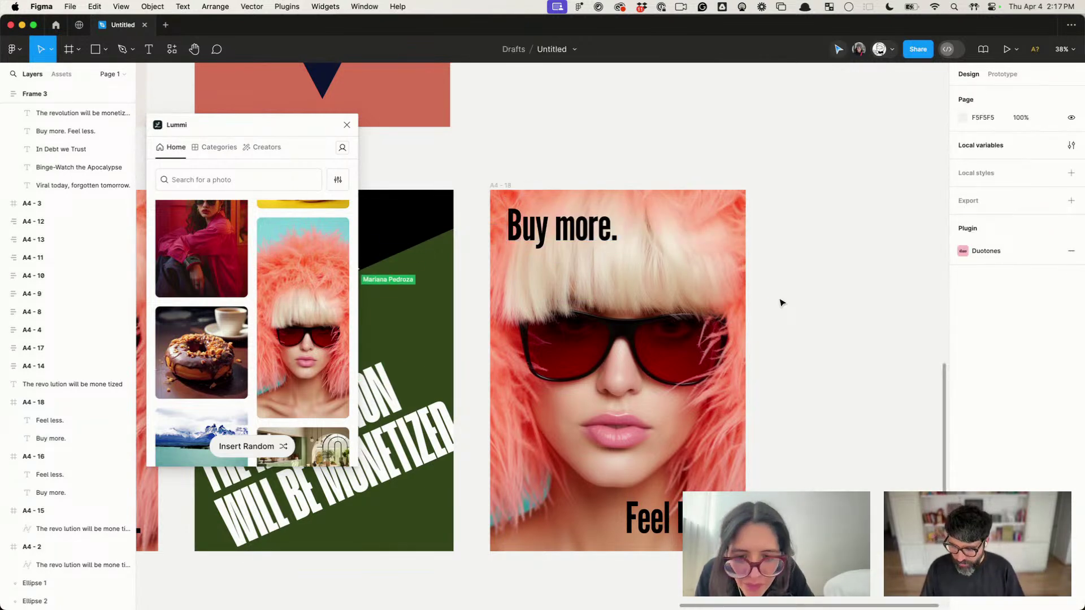
Step: Replace "Buy more." on the A4 - 18 poster with "BUY BUY BUY BUY" and set its font to Inter
double_click(550, 239)
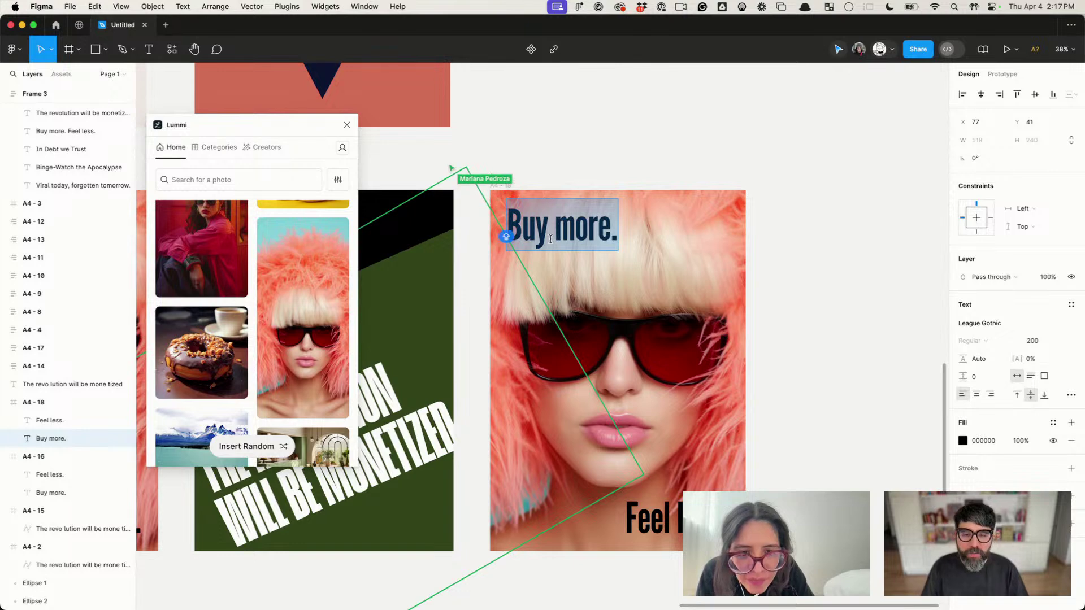
type("BUY BUY BUY")
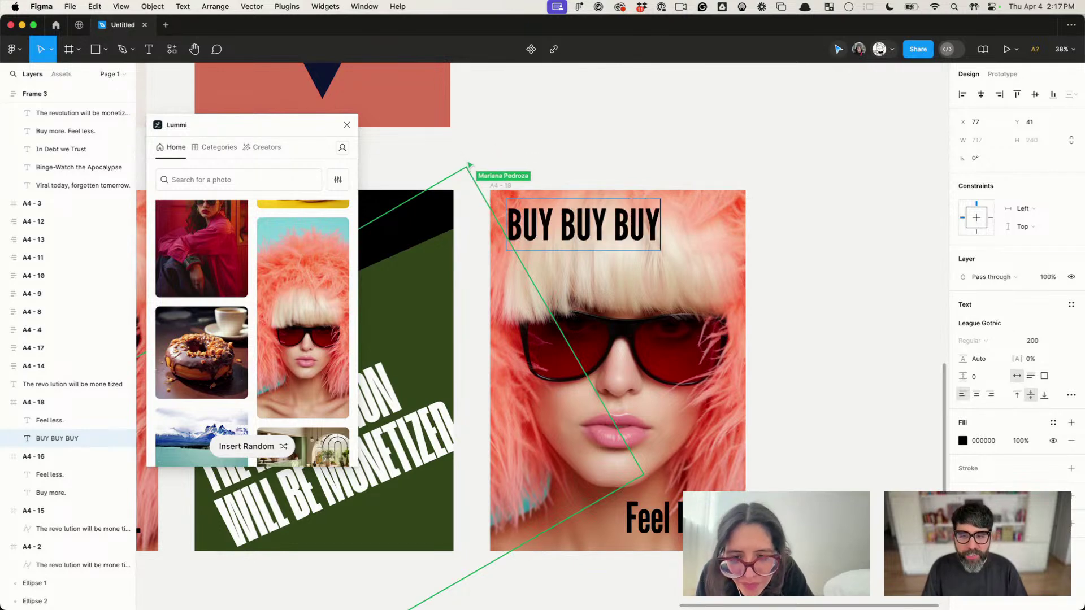
type(" BUY")
key("Escape")
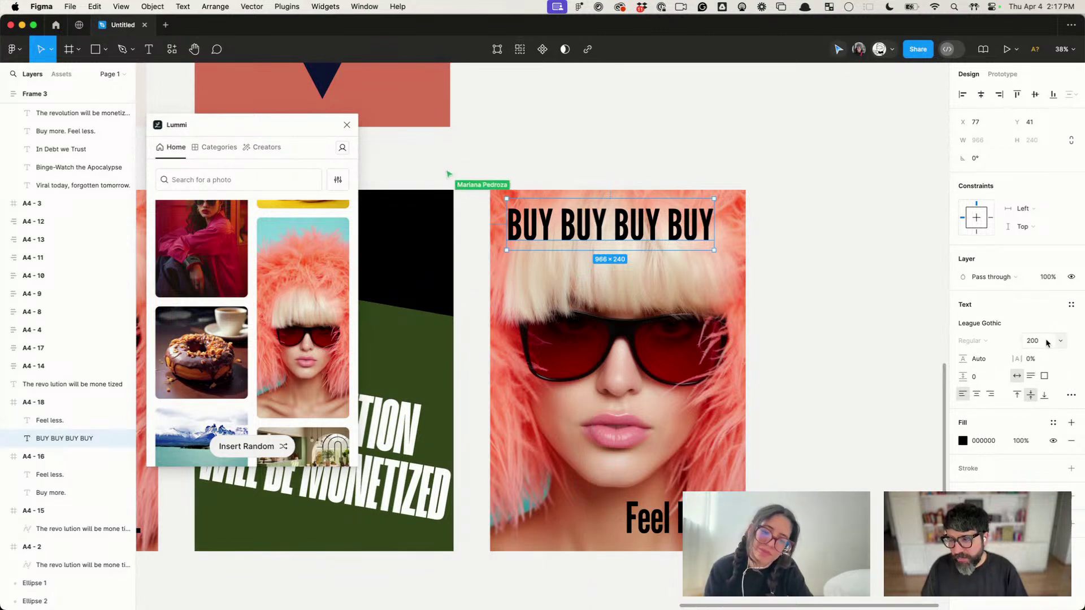
left_click(988, 323)
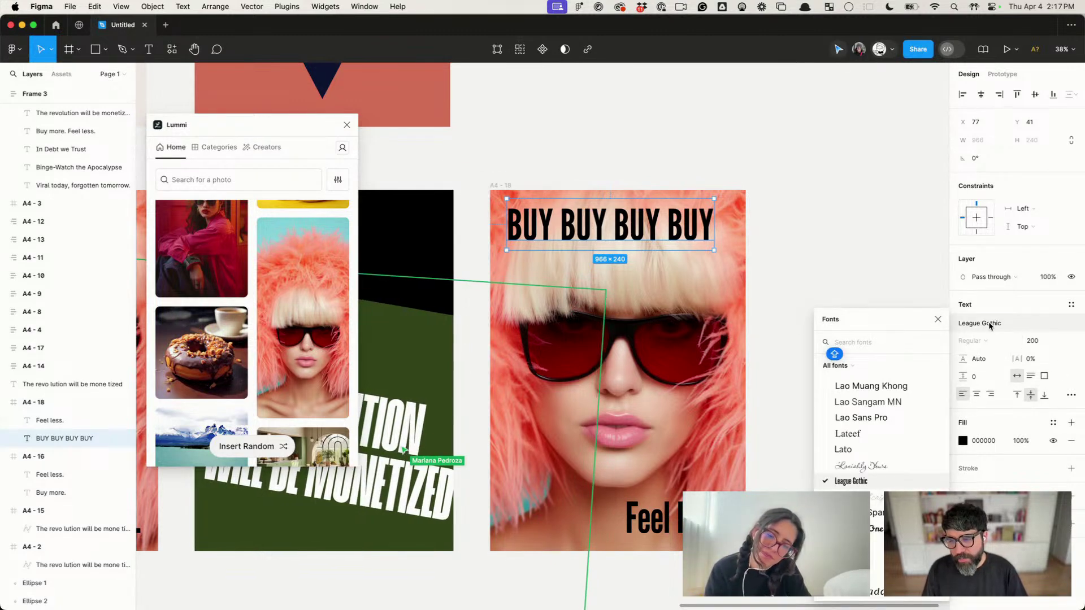
type("inter")
key("Return")
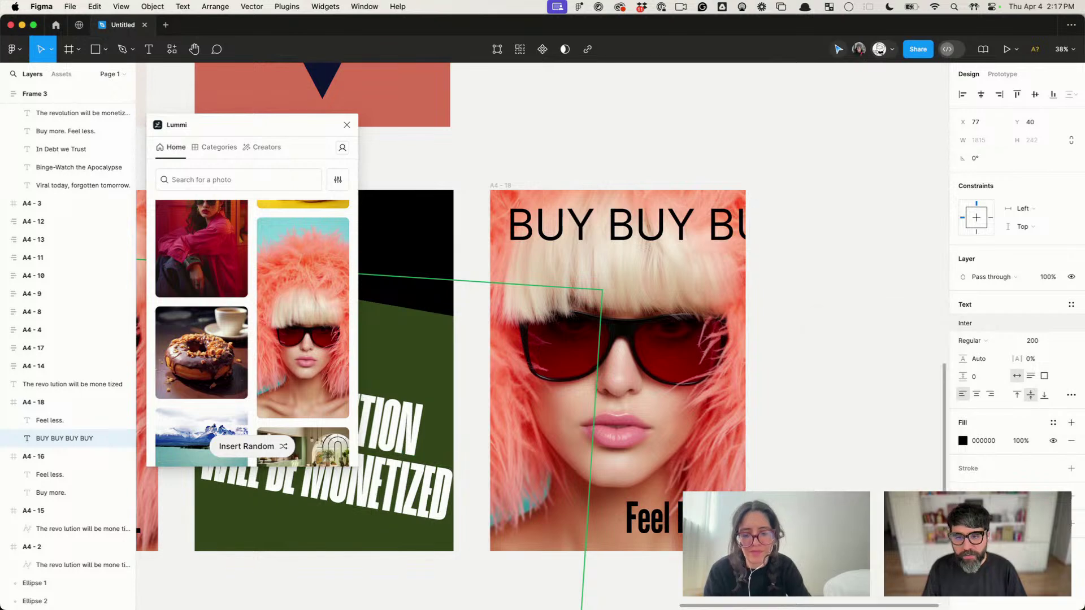
key("Escape")
Step: Trim the A4 - 18 headline to a single "BUY" and repeat it without spaces as "BUYBUYBUYBUYBUY"
double_click(594, 219)
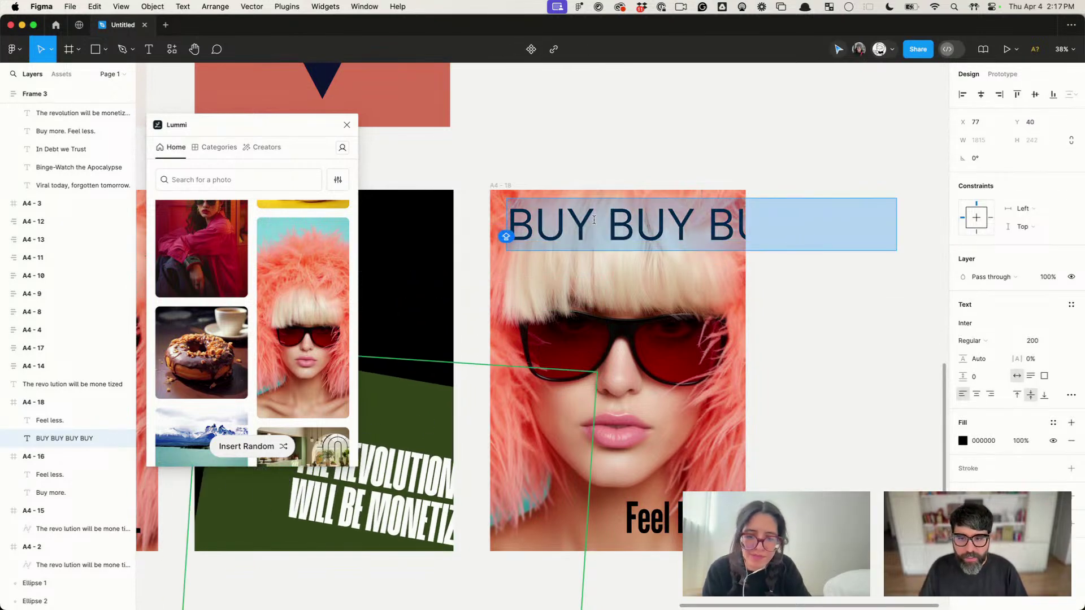
left_click_drag(594, 219, 882, 223)
key("BackSpace")
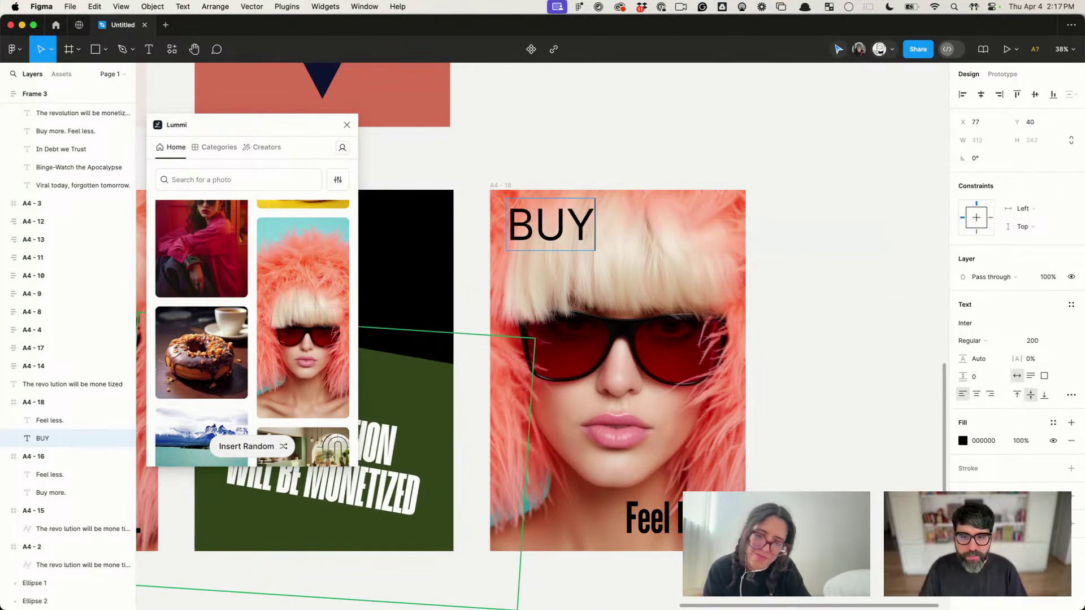
key("super+a")
key("super+c")
key("super+v")
key("super+v")
key("super+v")
key("super+v")
key("super+v")
key("Escape")
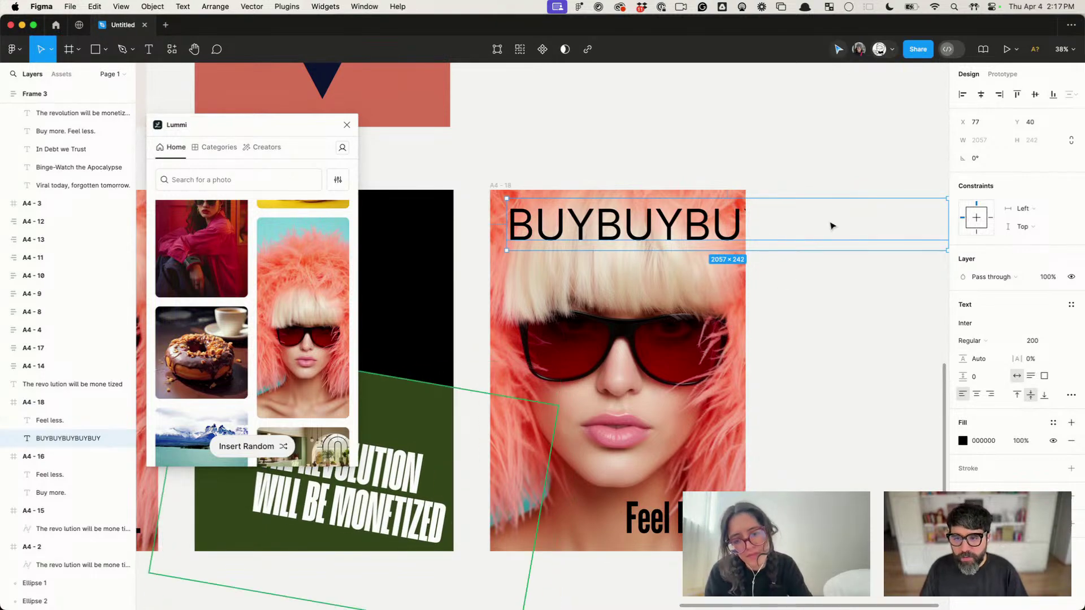
Step: Narrow the headline's text box to a width of 1036 so it wraps inside the poster, and select the A4 - 18 frame
scroll(820, 220, "down", 6)
left_click_drag(808, 207, 730, 208)
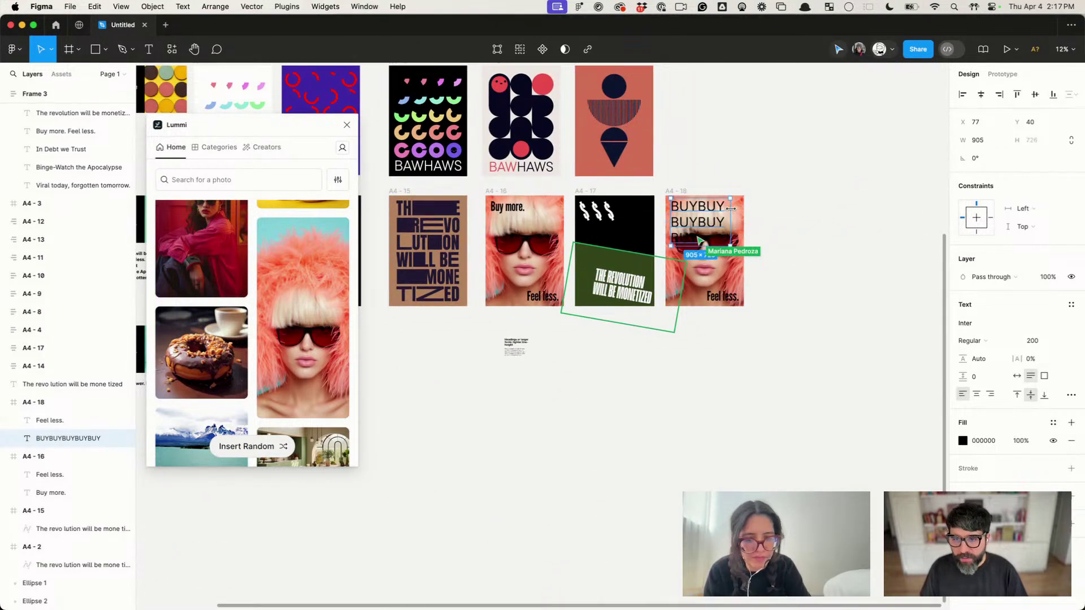
scroll(739, 210, "up", 5)
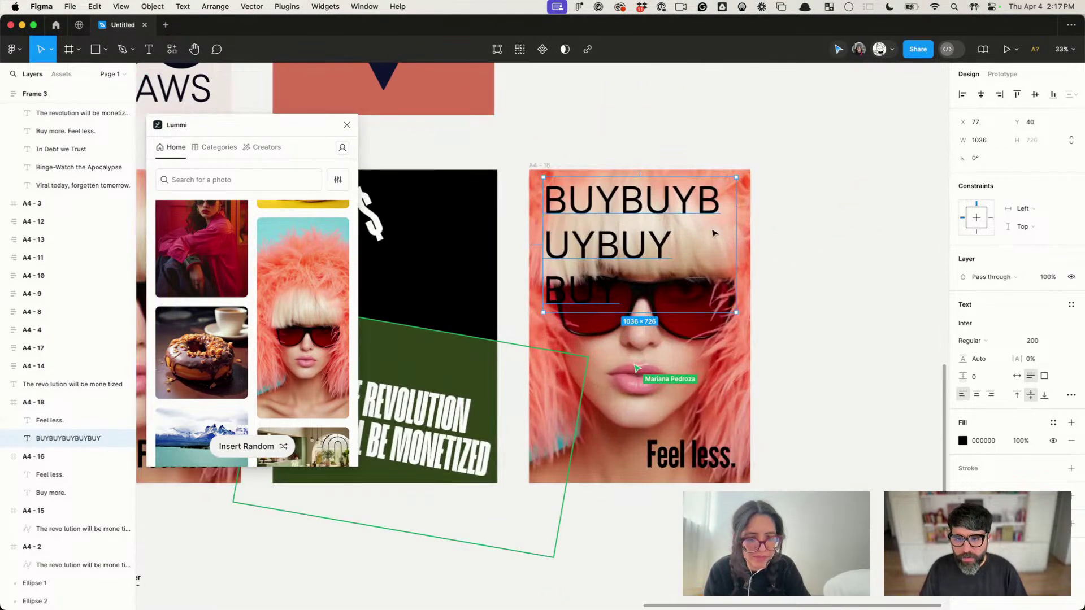
left_click(535, 165)
left_click(971, 365)
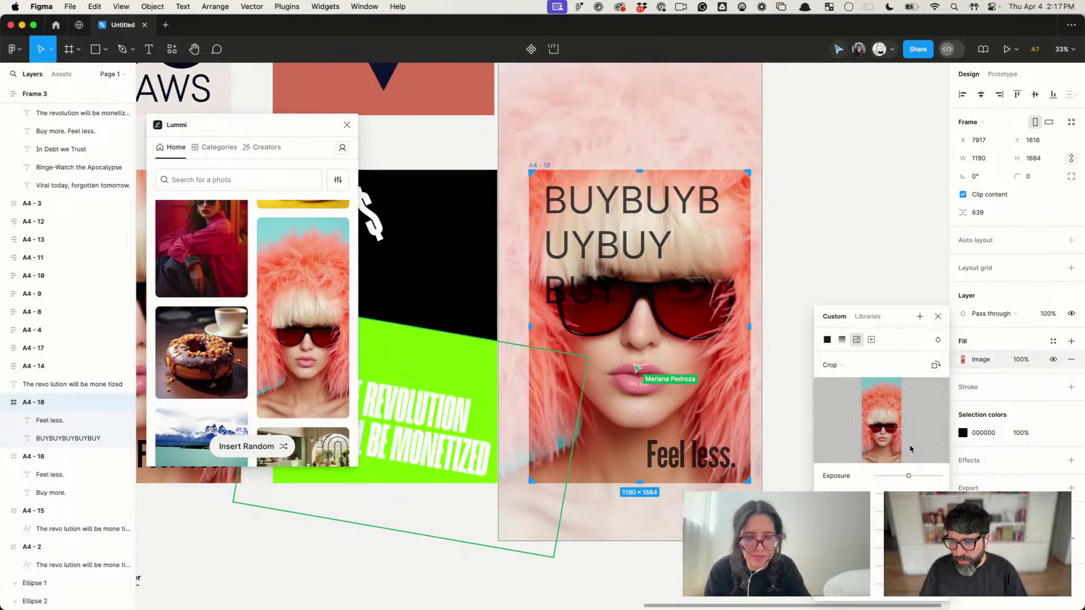
left_click(879, 419)
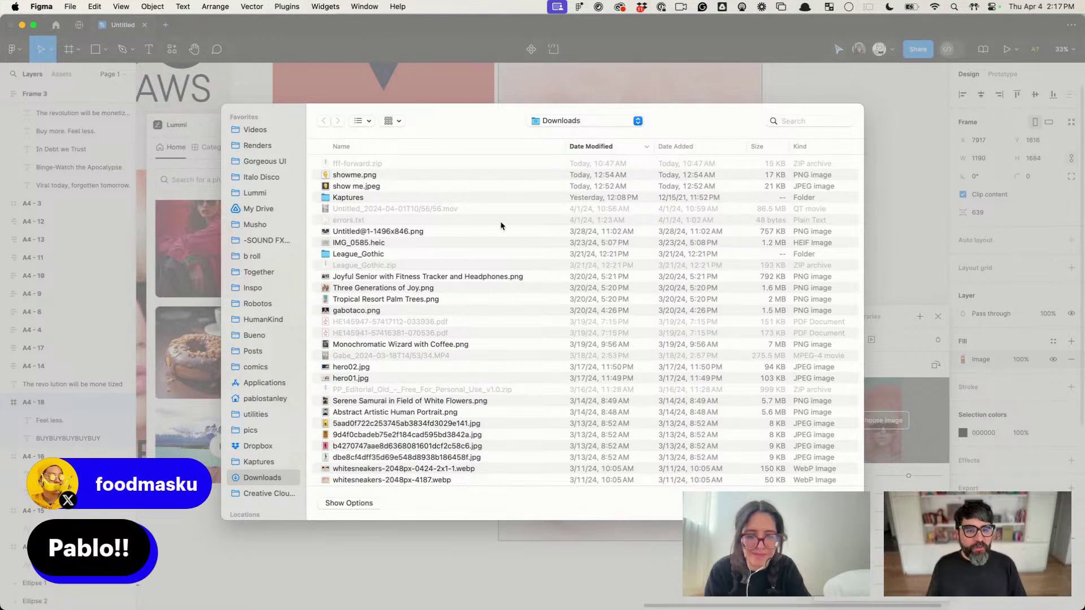
key("Escape")
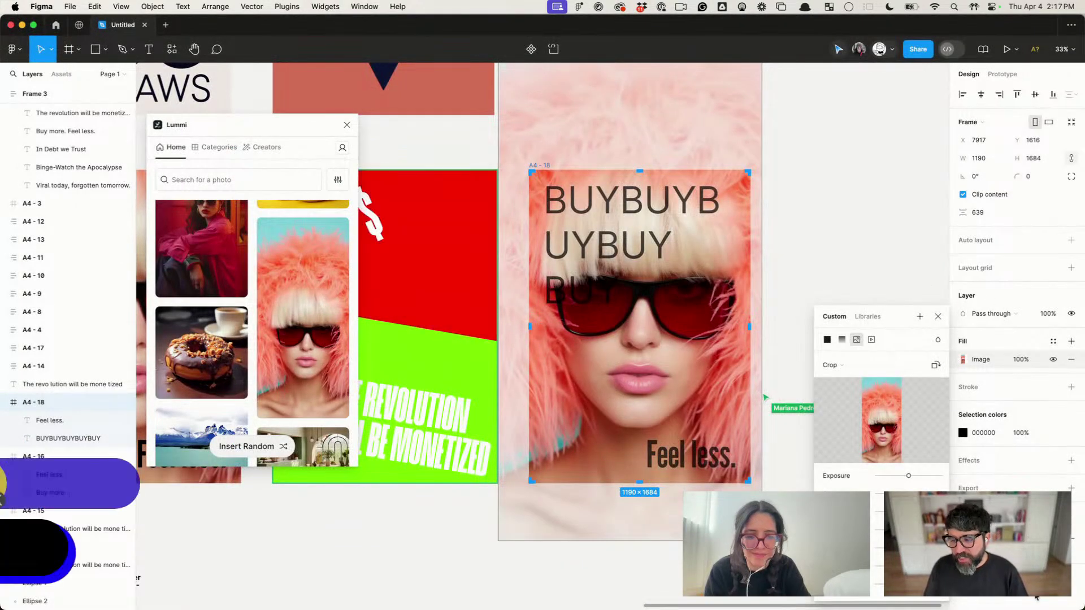
key("Escape")
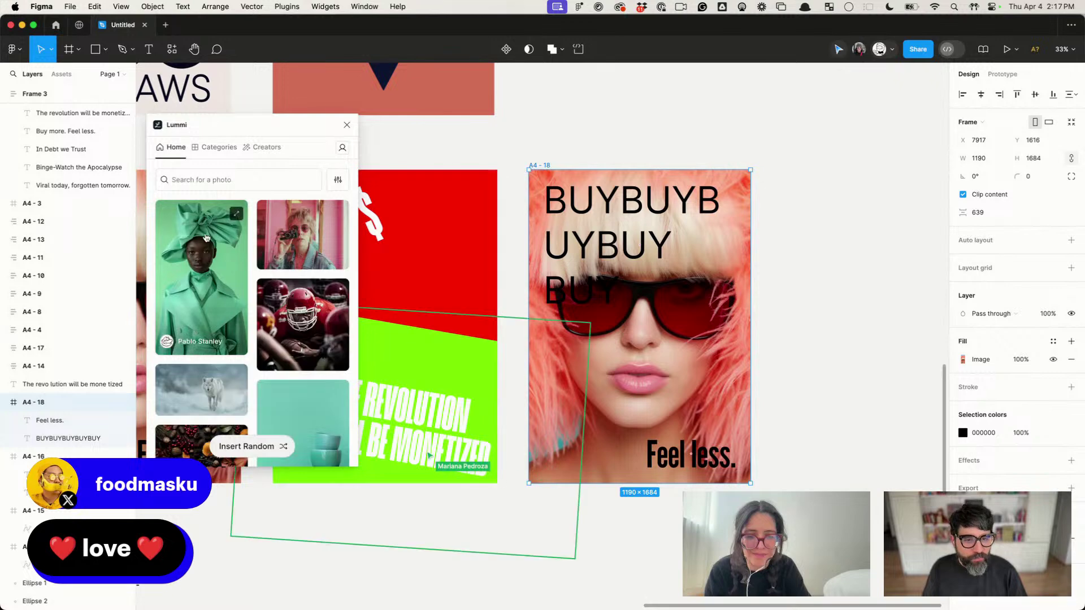
Step: Replace the A4 - 18 poster's background with the yellow handheld game console photo from Lummi's Stuff category
left_click(217, 147)
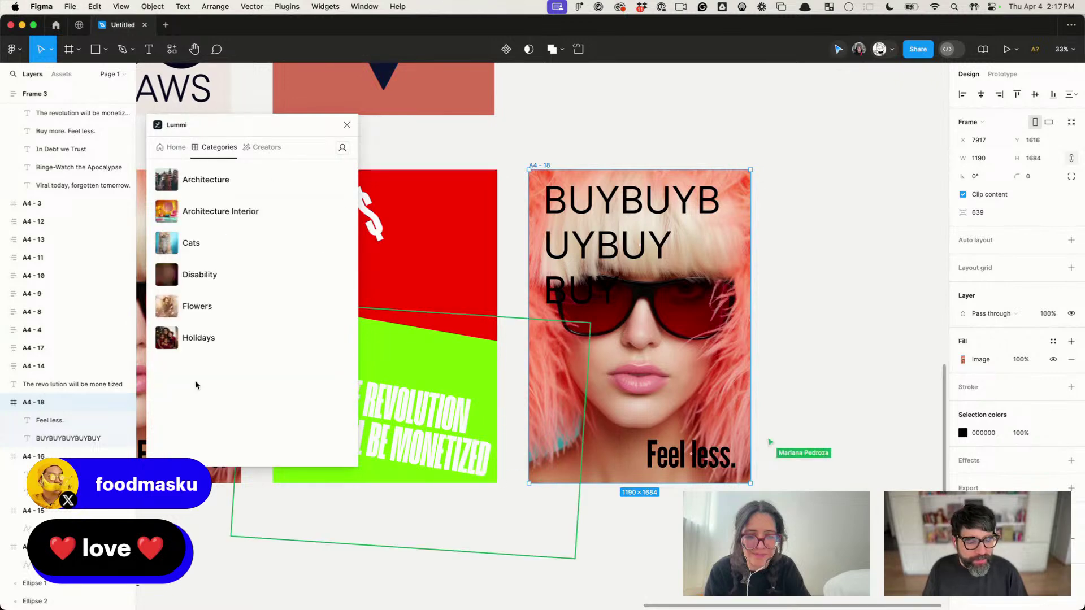
scroll(208, 220, "down", 20)
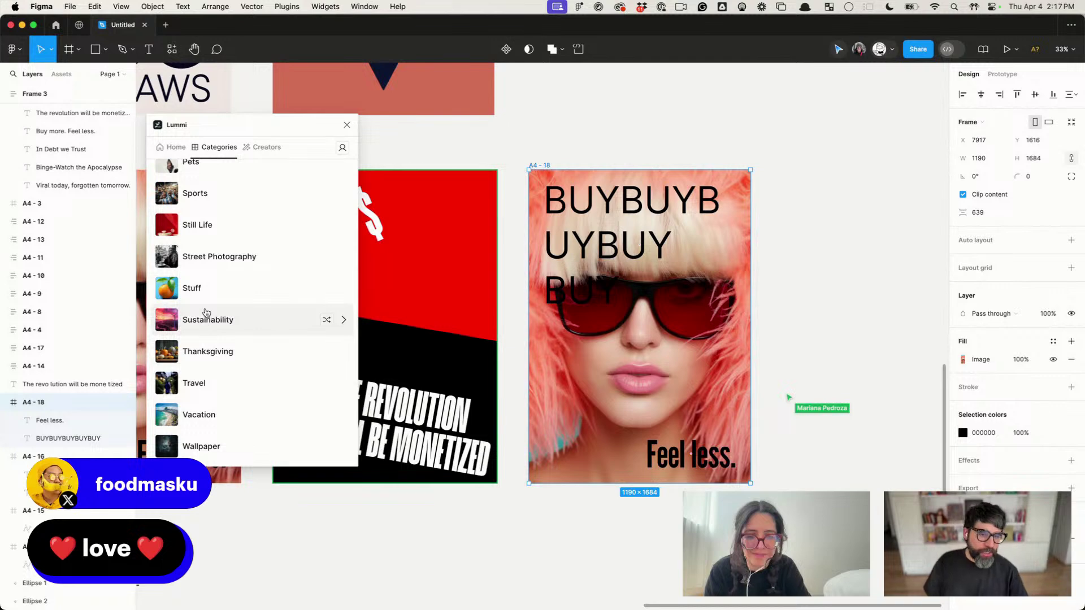
left_click(209, 289)
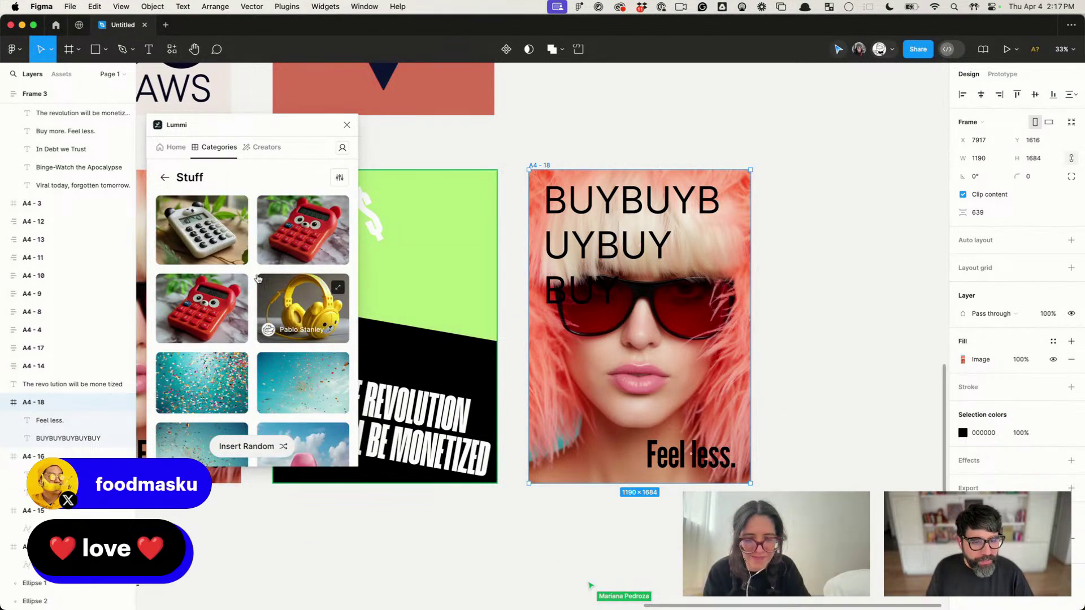
scroll(257, 279, "down", 5)
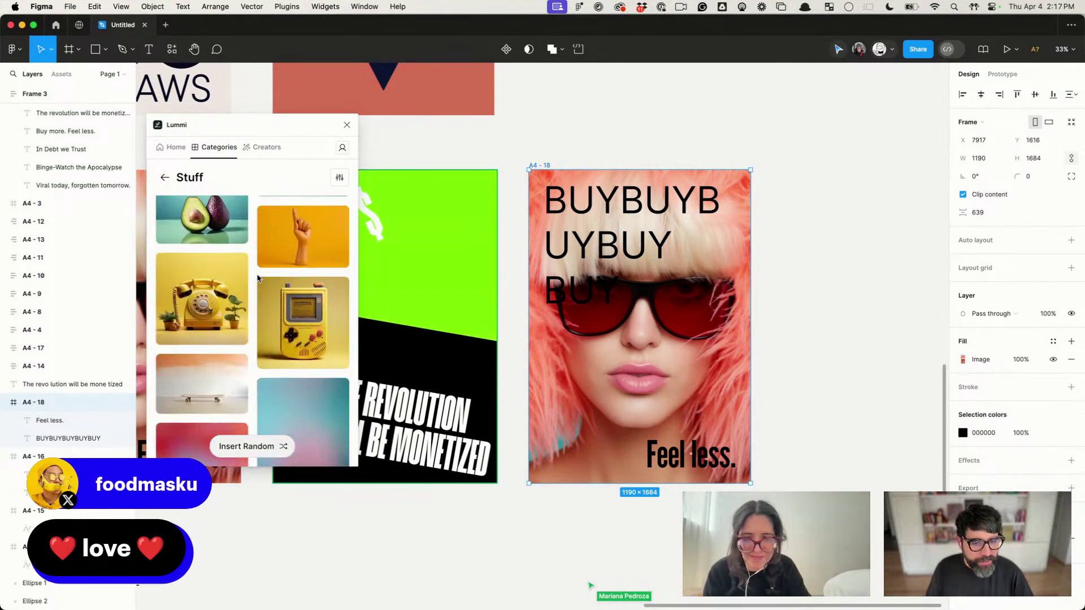
left_click(302, 318)
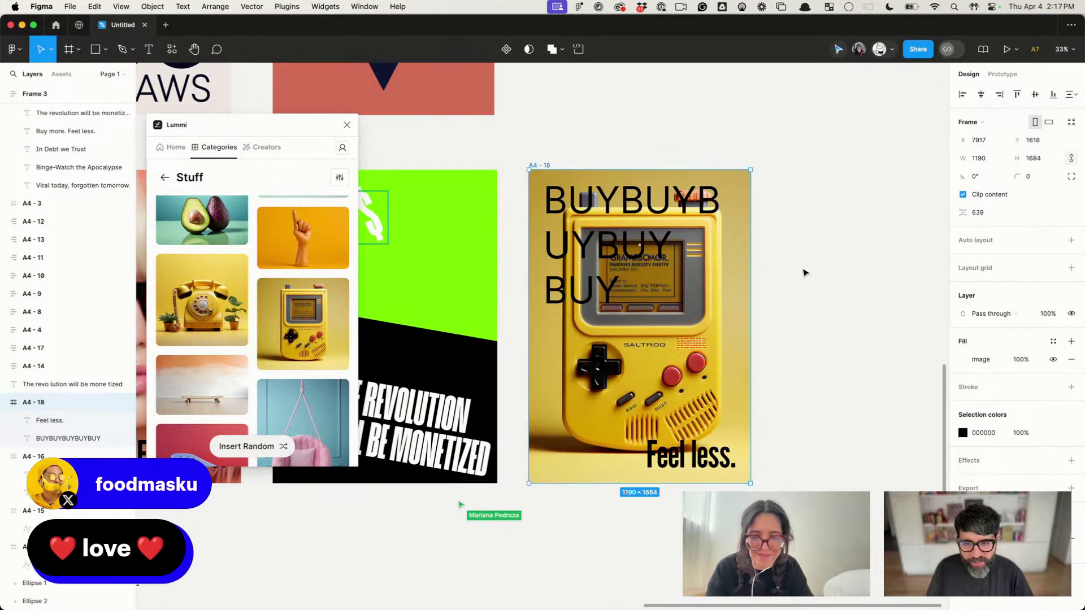
Step: Move the repeated BUY text to the poster's upper-left corner at X 0, Y 0
left_click(618, 194)
key("Return")
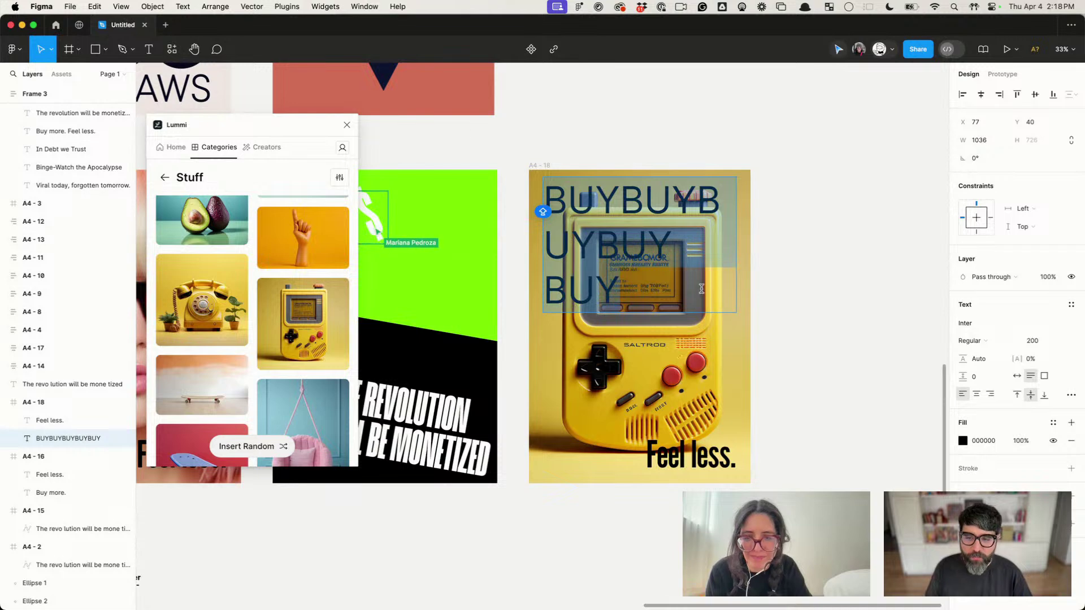
key("Escape")
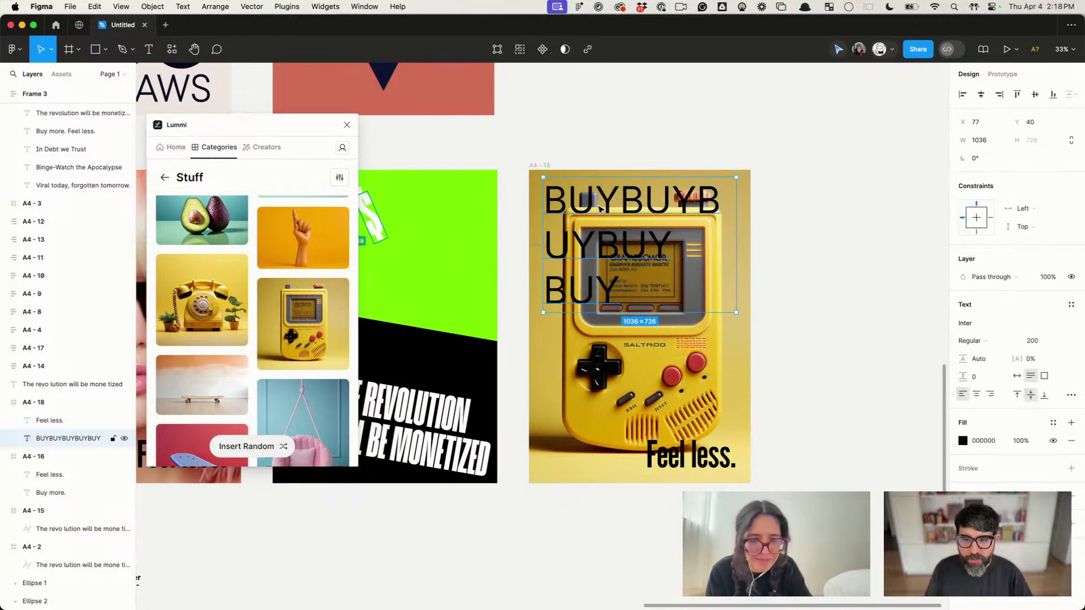
left_click_drag(625, 204, 611, 198)
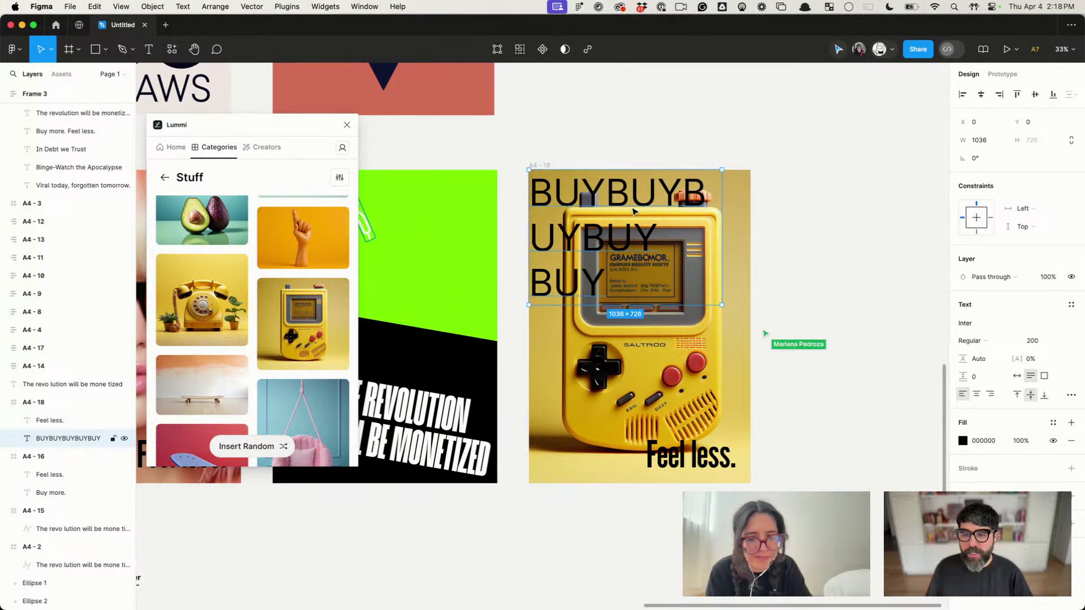
Step: Widen the repeated BUY text box to 1190 and fill it with more pasted BUY repeats, starting at the poster's upper edge
left_click_drag(727, 207, 750, 209)
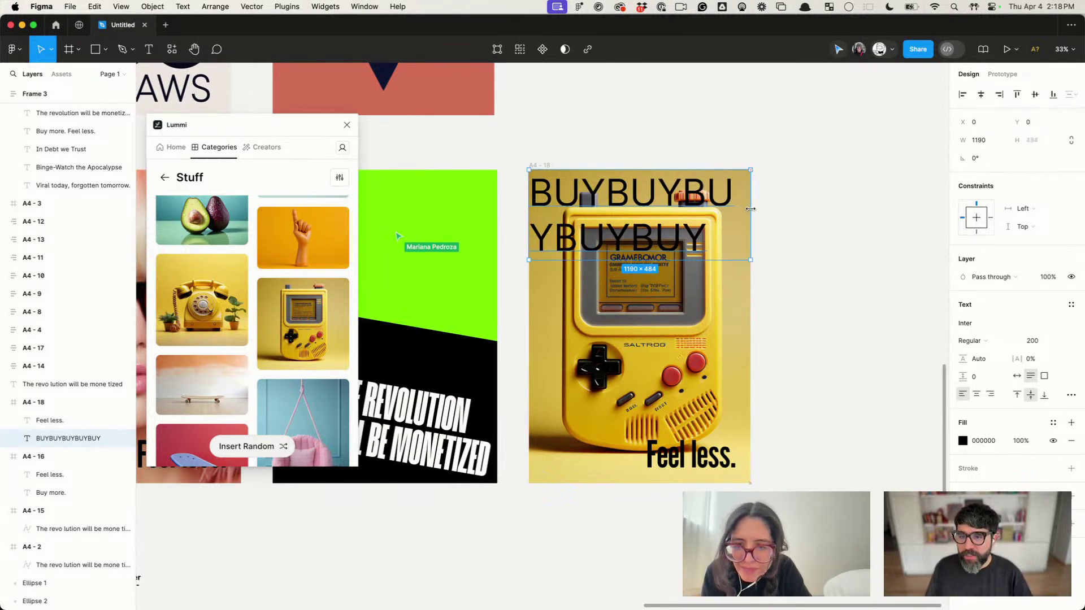
double_click(694, 197)
key("ctrl+c")
left_click(705, 232)
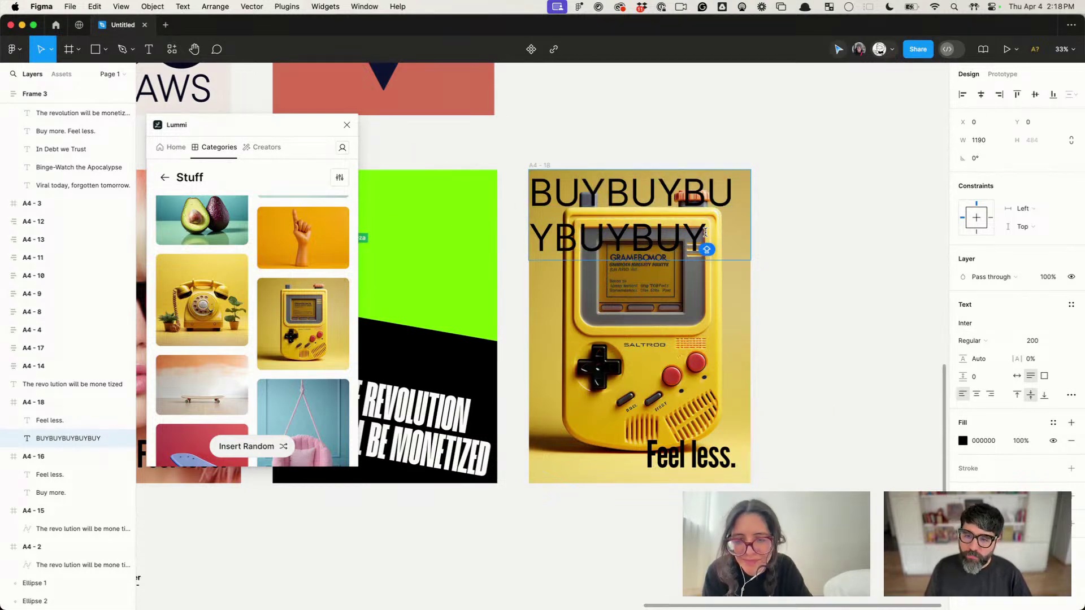
key("ctrl+v")
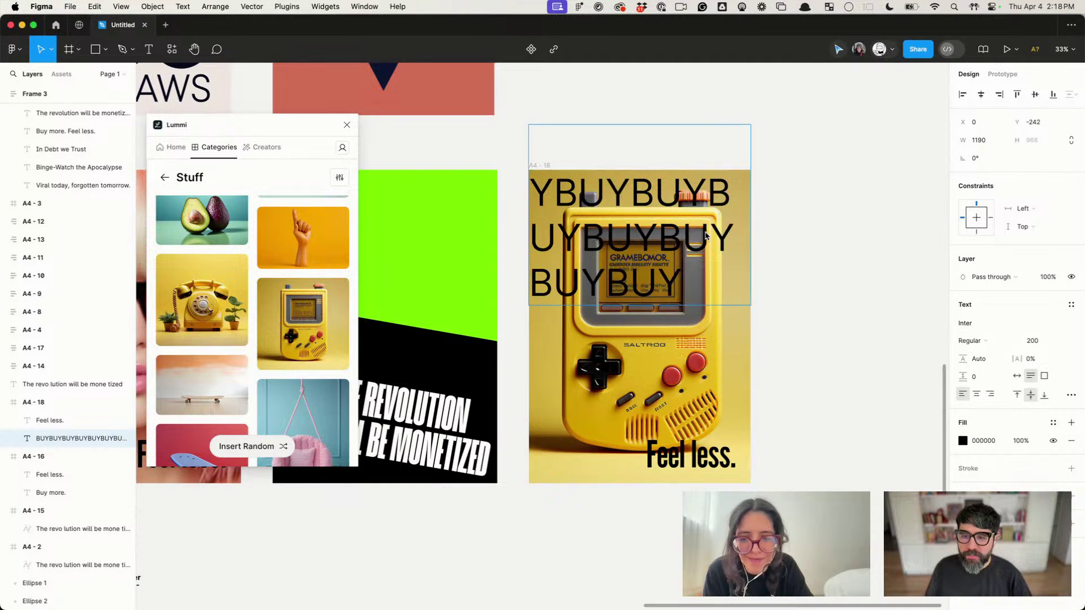
key("ctrl+v")
key("ctrl+v")
key("Escape")
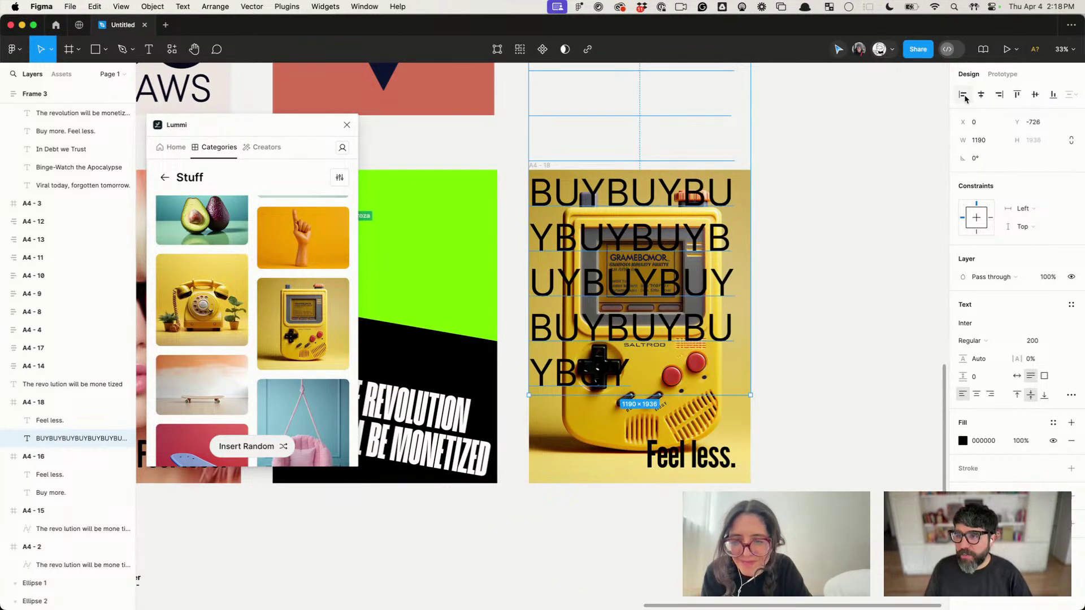
left_click(1016, 96)
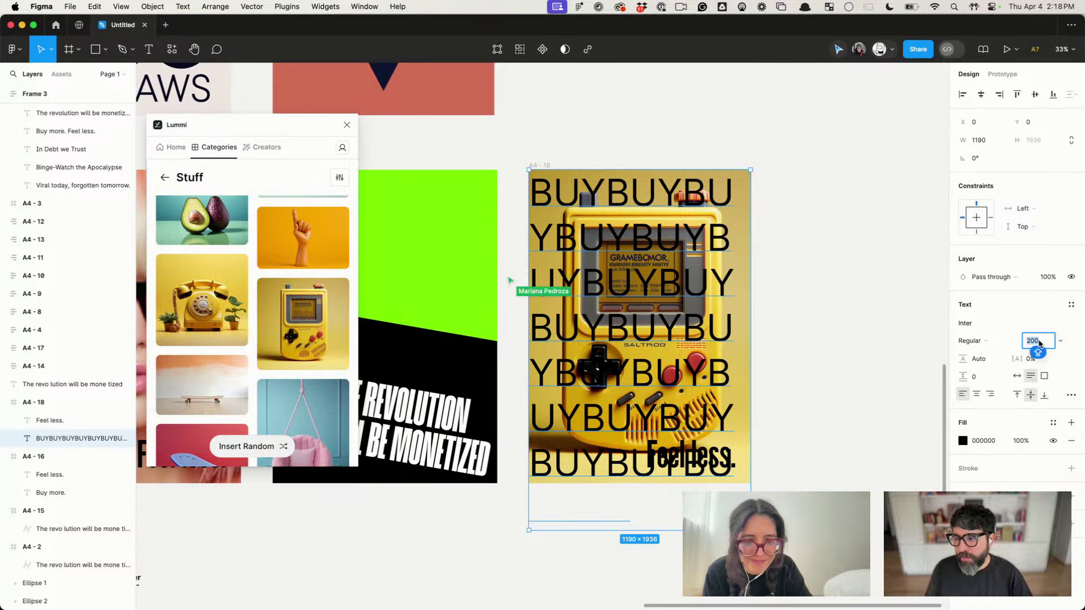
Step: Set the BUY text's font size to 208 and align the text with the poster's upper edge
key("shift+Down")
key("shift+Down")
key("Down")
key("Down")
key("Down")
key("Down")
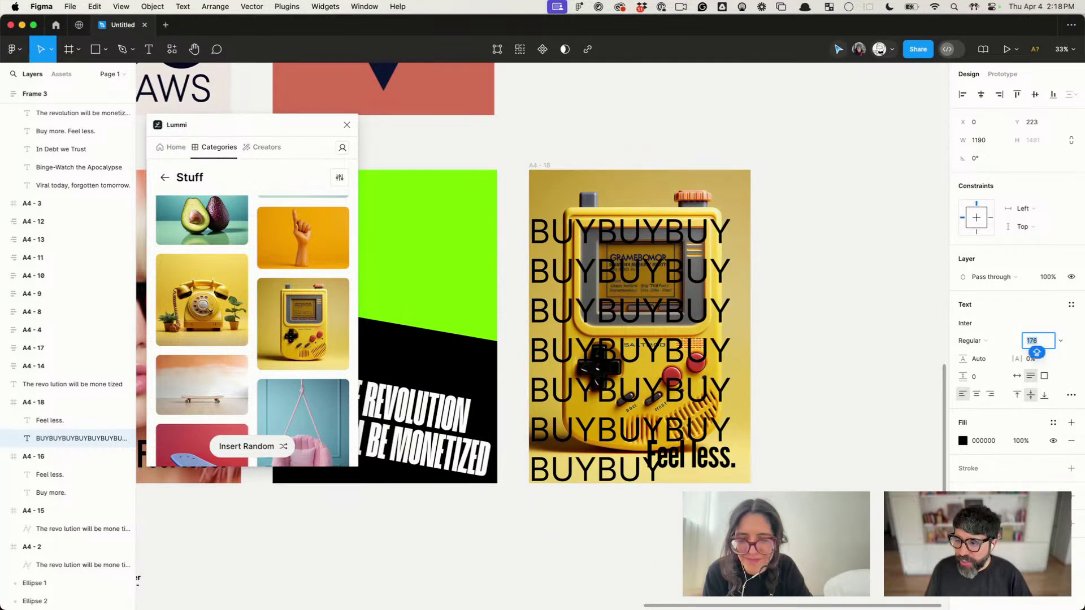
key("shift+Up")
key("shift+Up")
key("shift+Up")
key("Up")
key("Up")
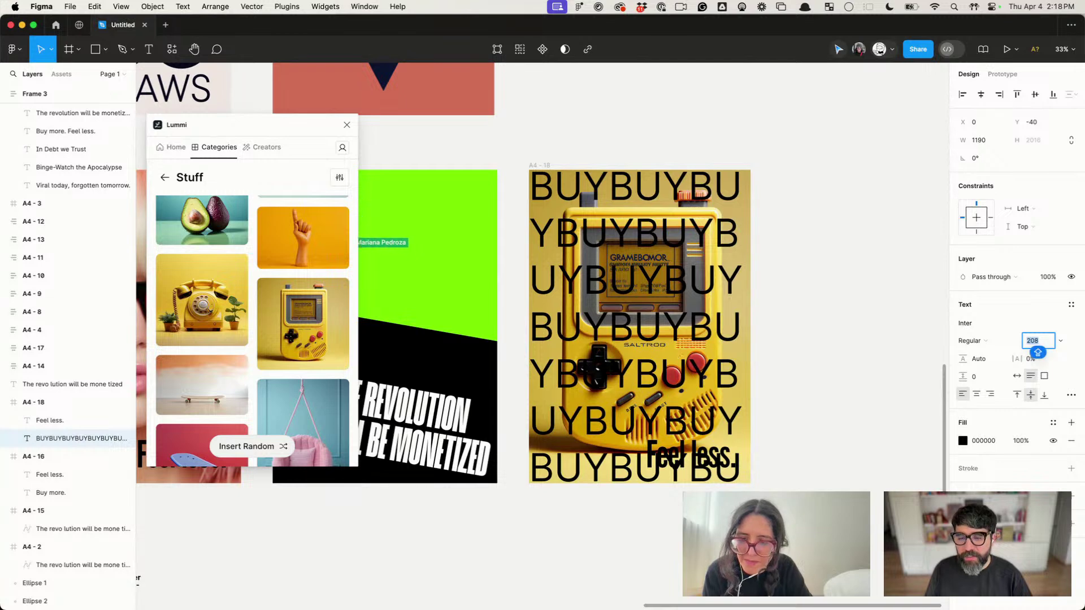
left_click(1018, 94)
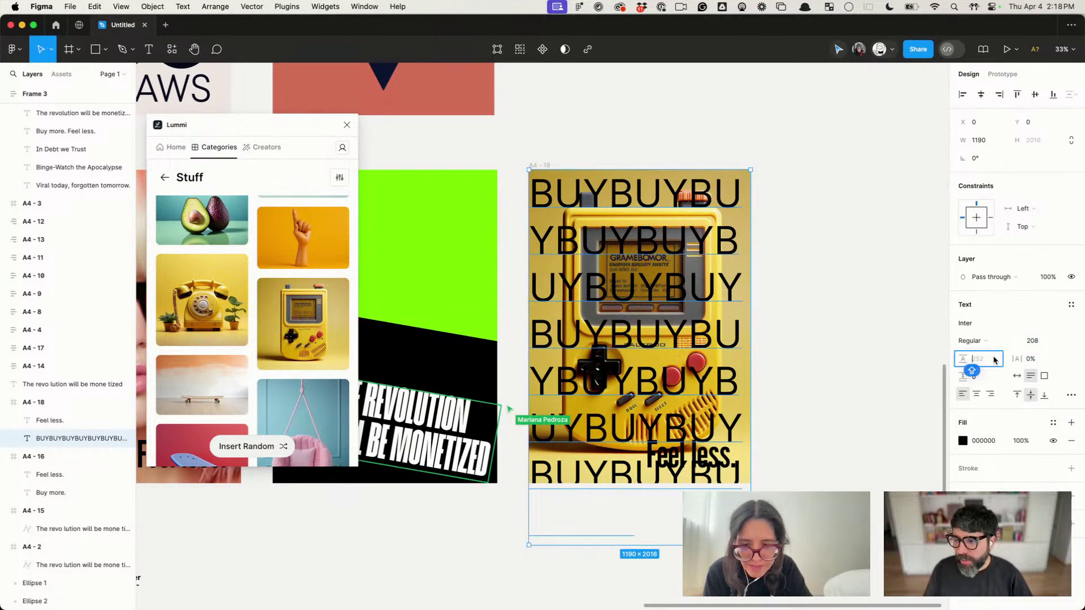
Step: Tighten the BUY text's line height to 204 and move the text up to Y -40
type("212")
key("Return")
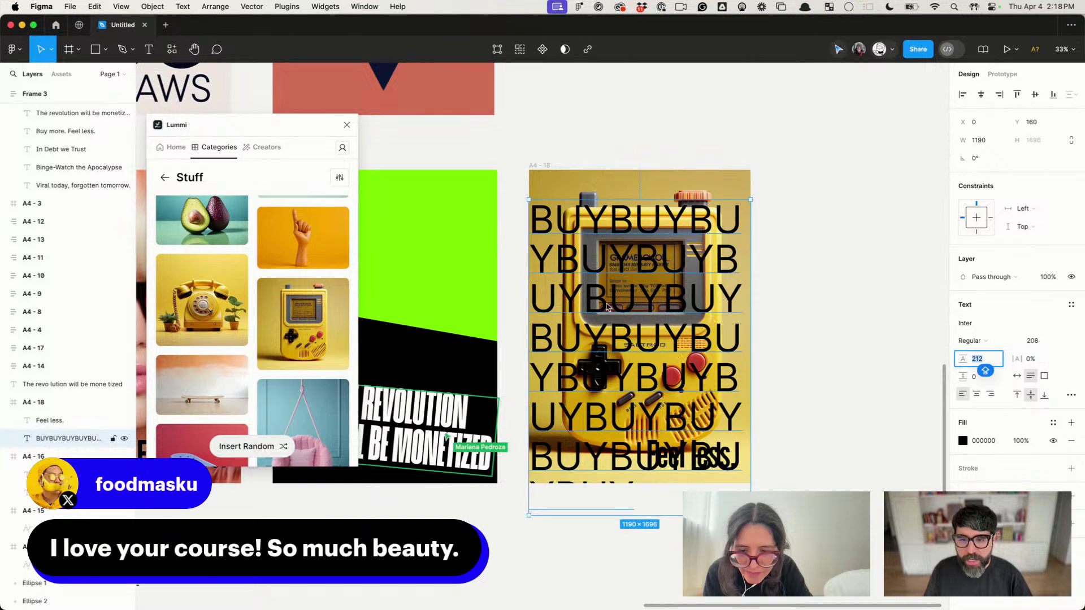
left_click_drag(607, 307, 612, 279)
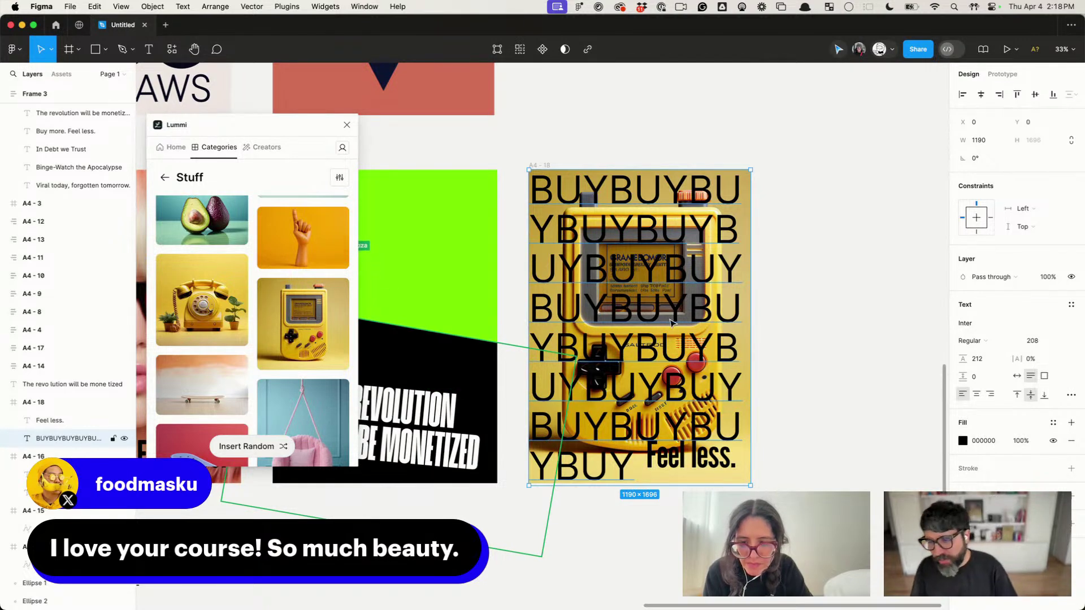
left_click(984, 362)
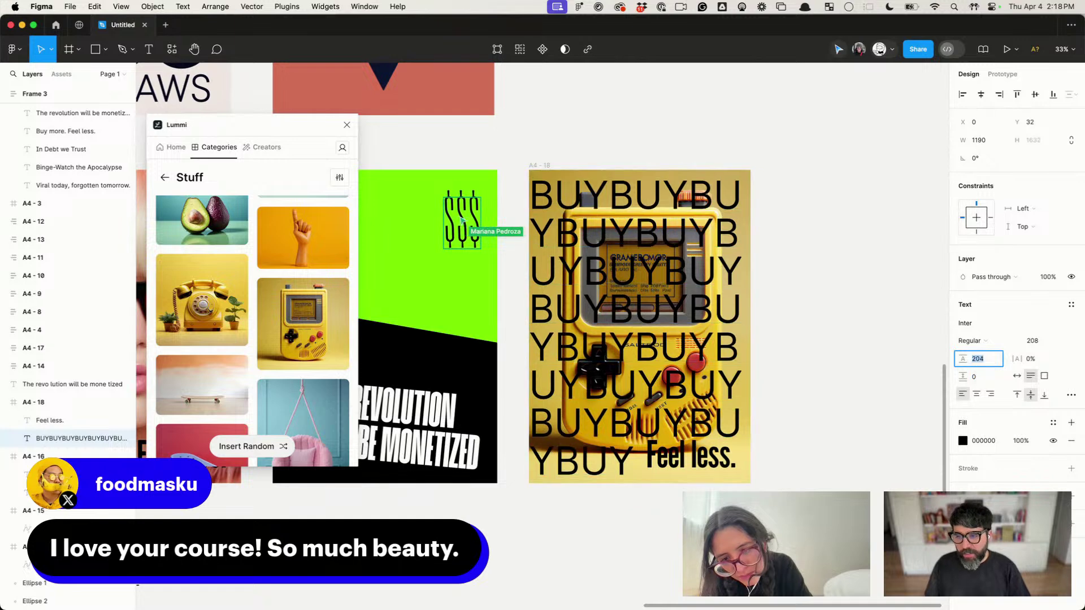
left_click(879, 288)
left_click_drag(668, 229, 665, 197)
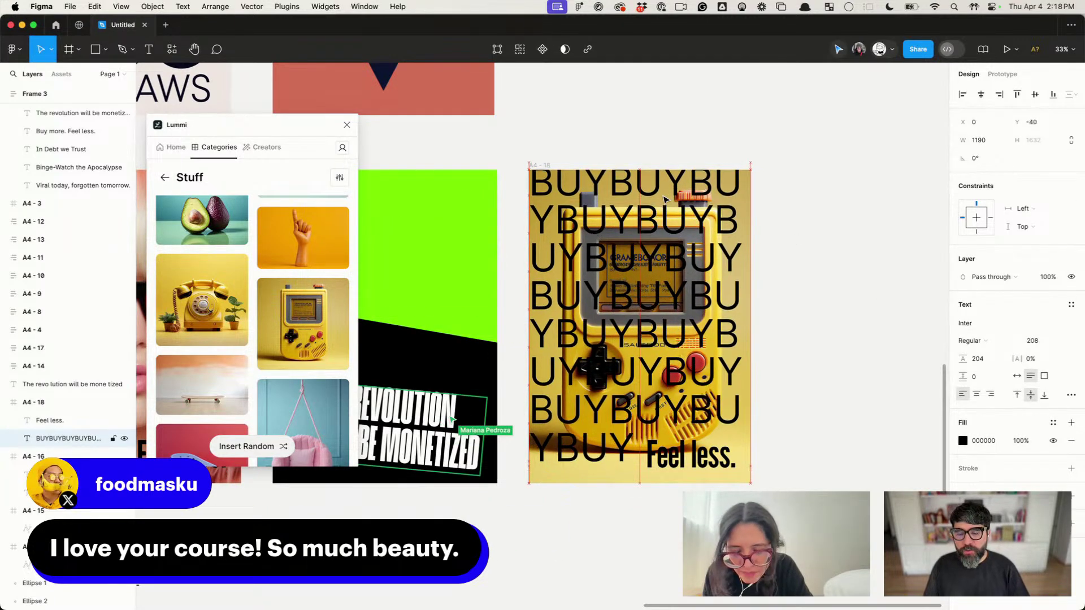
left_click(818, 164)
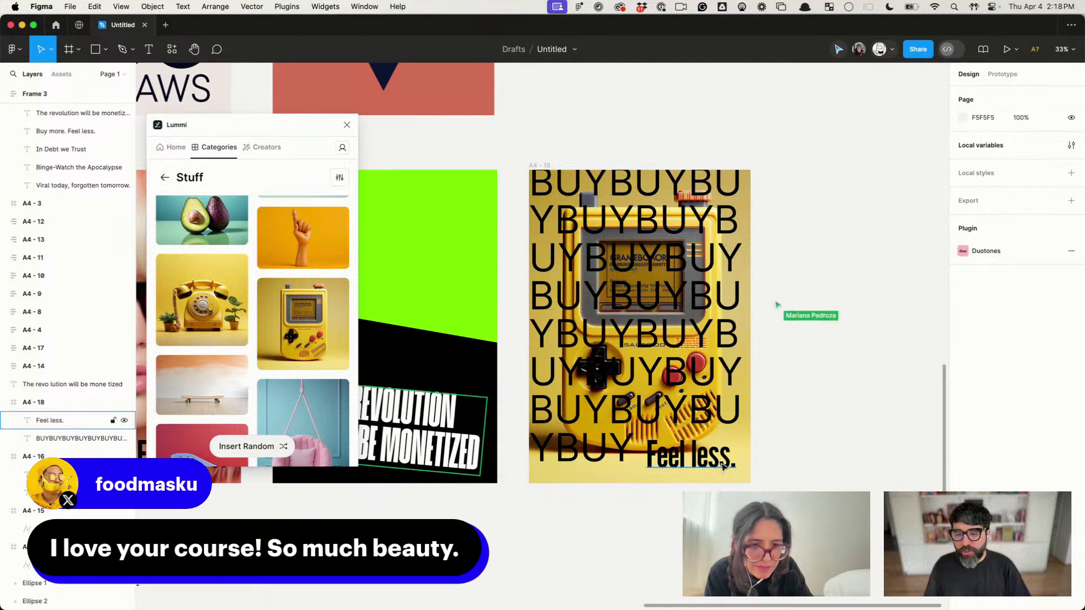
Step: Delete "Feel less." from the A4 - 18 poster and double the BUY text with a pasted copy, starting it at Y -32
left_click(648, 334)
double_click(648, 333)
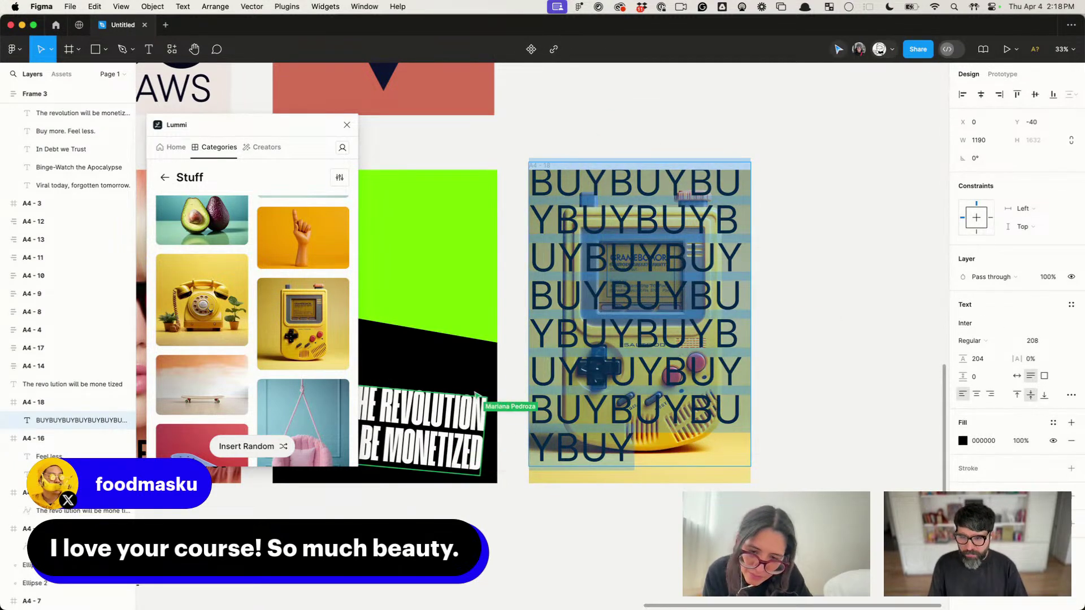
key("ctrl+c")
key("Right")
key("ctrl+v")
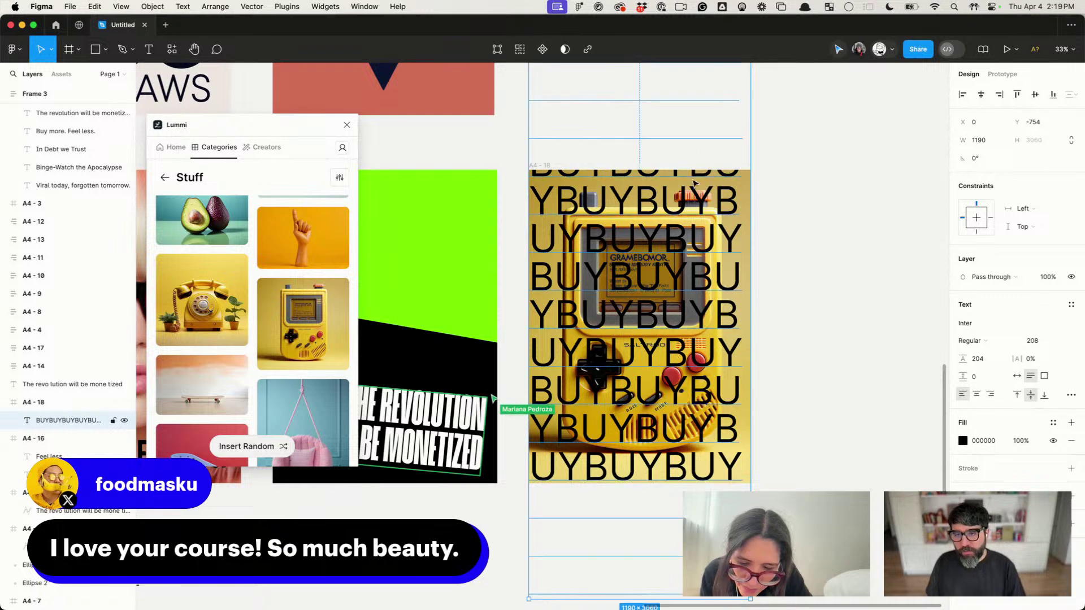
left_click(1017, 94)
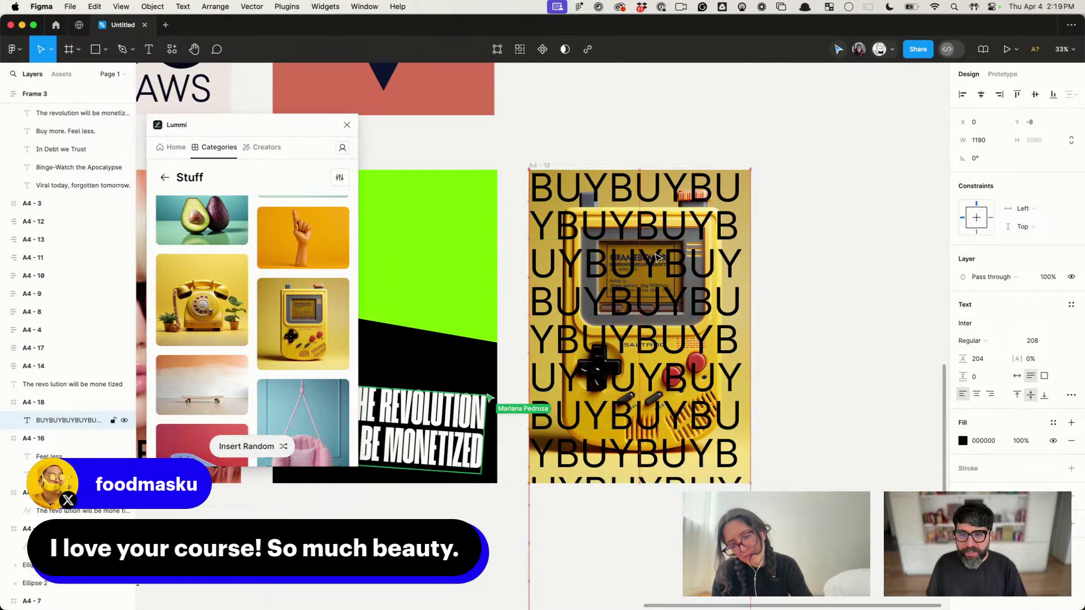
left_click_drag(656, 254, 656, 249)
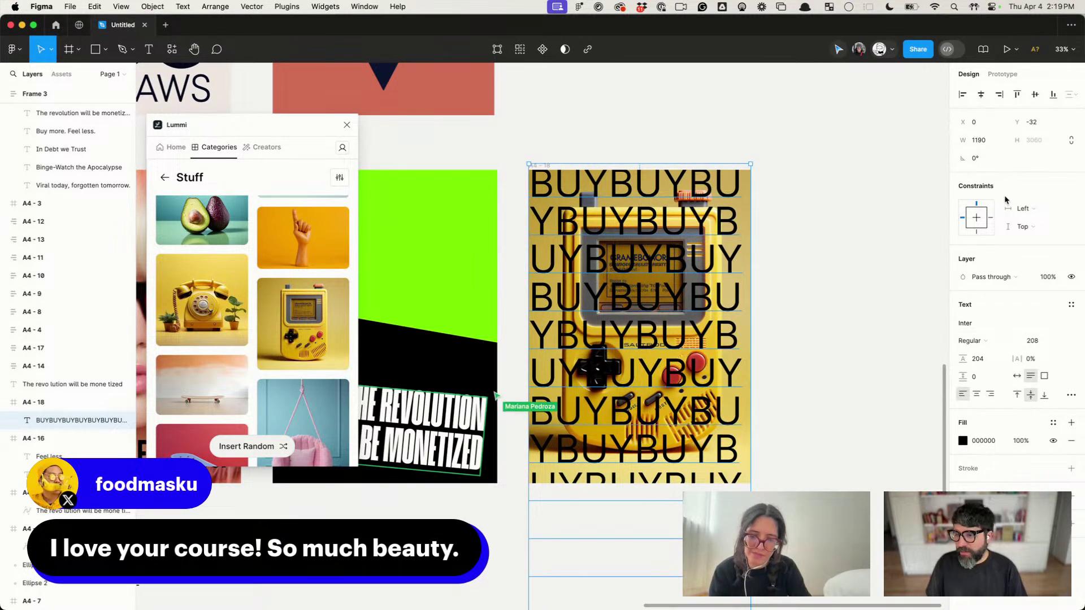
Step: Tighten the letter spacing of the BUY text to -14%
left_click(1031, 359)
type("-3")
key("Return")
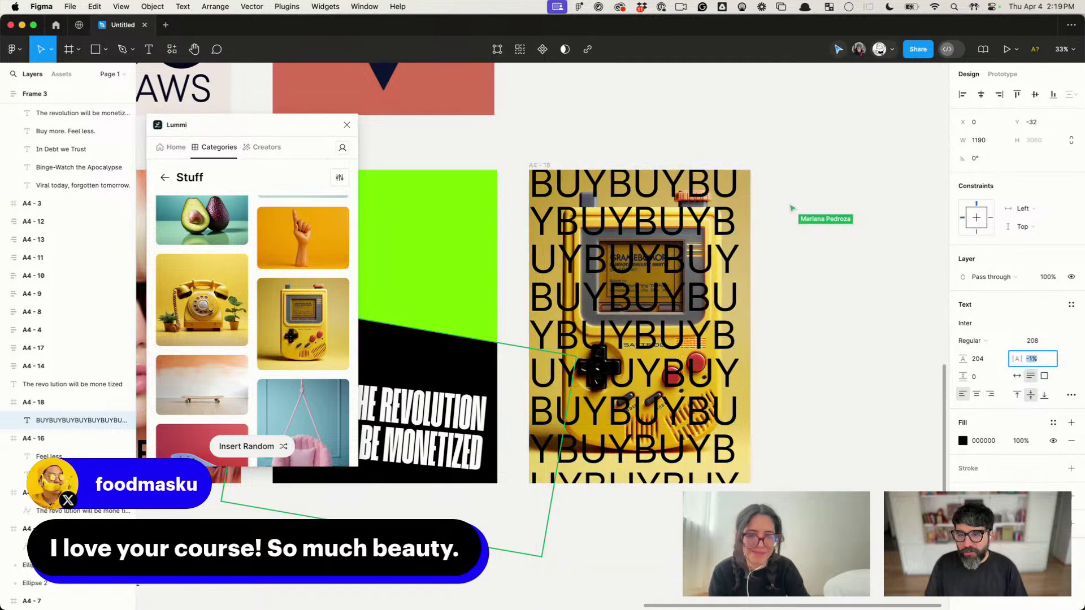
type("-5")
key("Return")
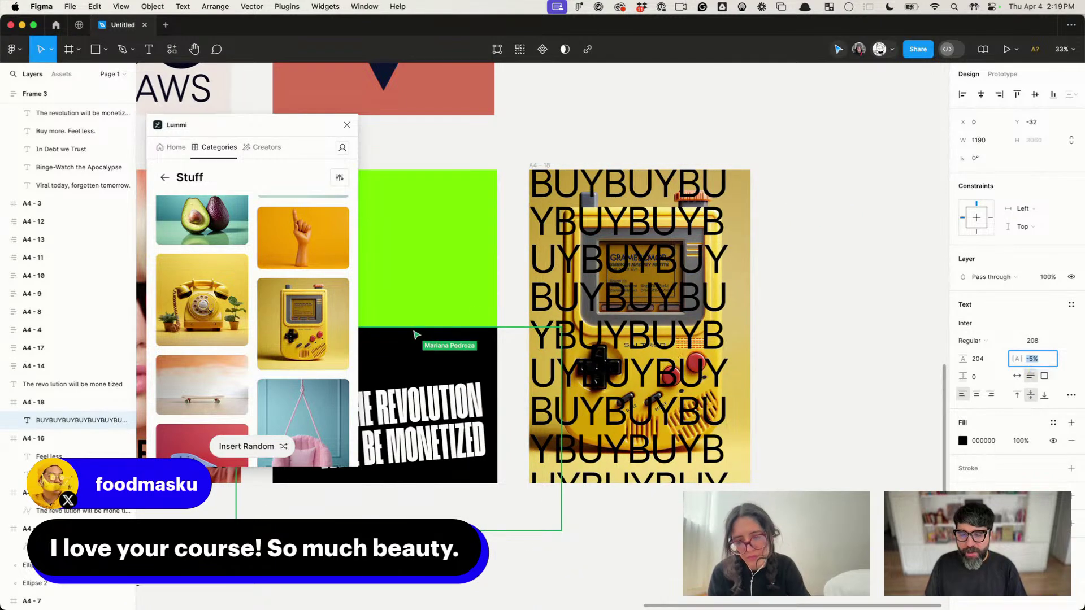
type("-6")
key("Return")
key("Down")
key("Down")
key("Down")
key("Down")
key("Down")
key("Down")
key("Down")
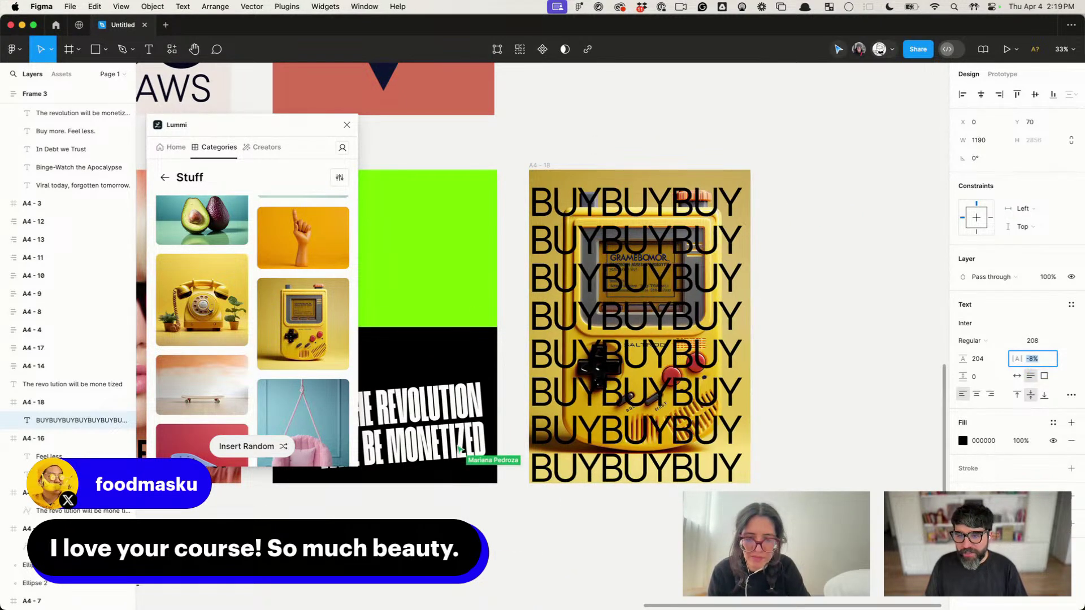
key("Down")
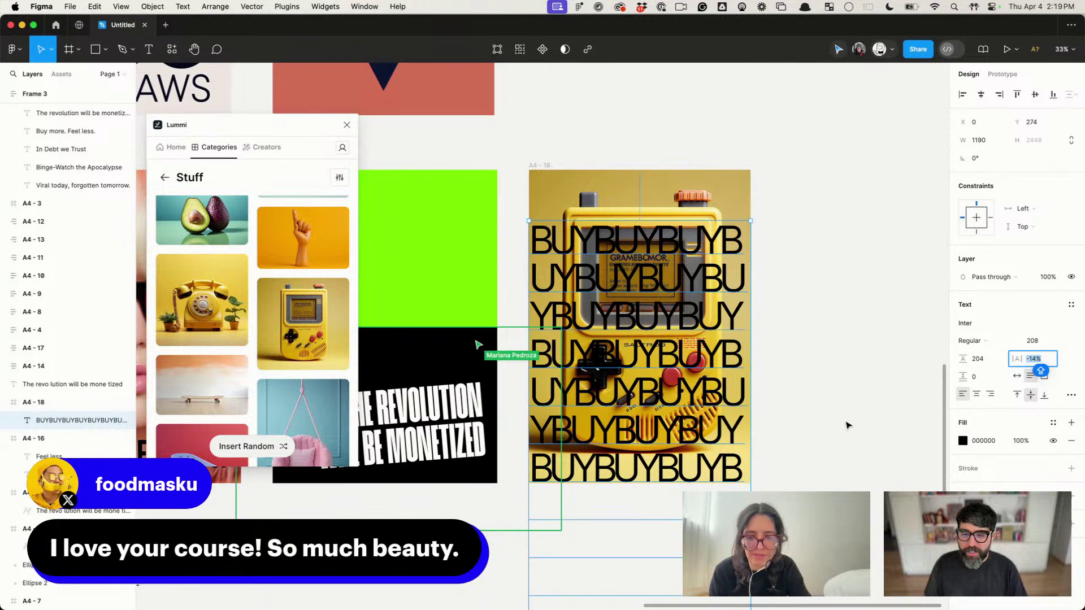
left_click(846, 424)
Step: Move the BUY text up to Y -36 and widen its text box to 1262, past the poster's edge
mouse_move(713, 352)
left_mouse_down()
mouse_move(713, 390)
mouse_move(713, 339)
left_mouse_up()
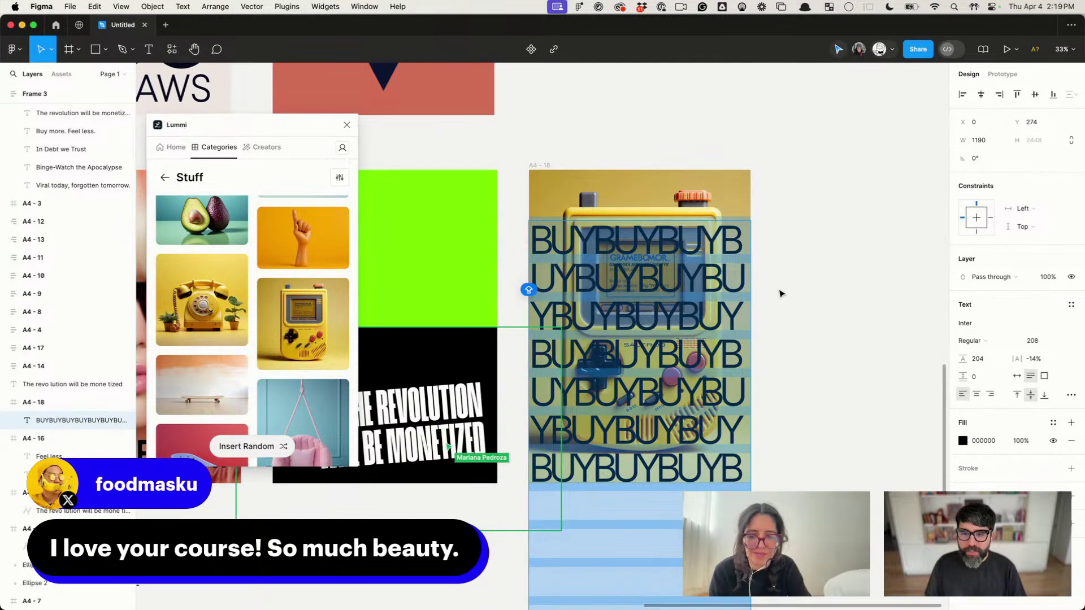
left_click_drag(722, 209, 721, 198)
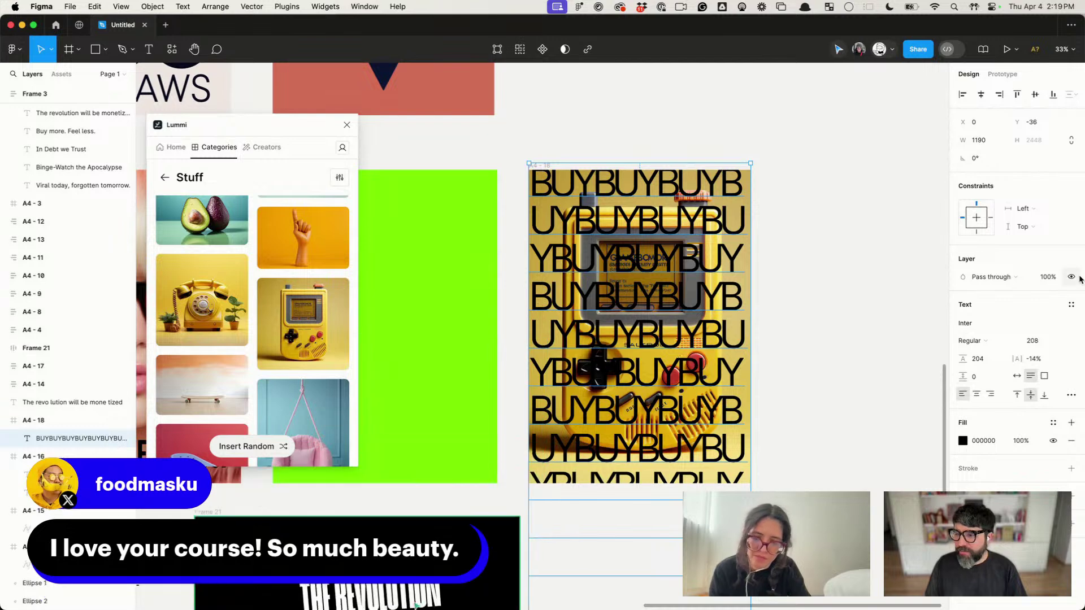
left_click_drag(753, 290, 764, 294)
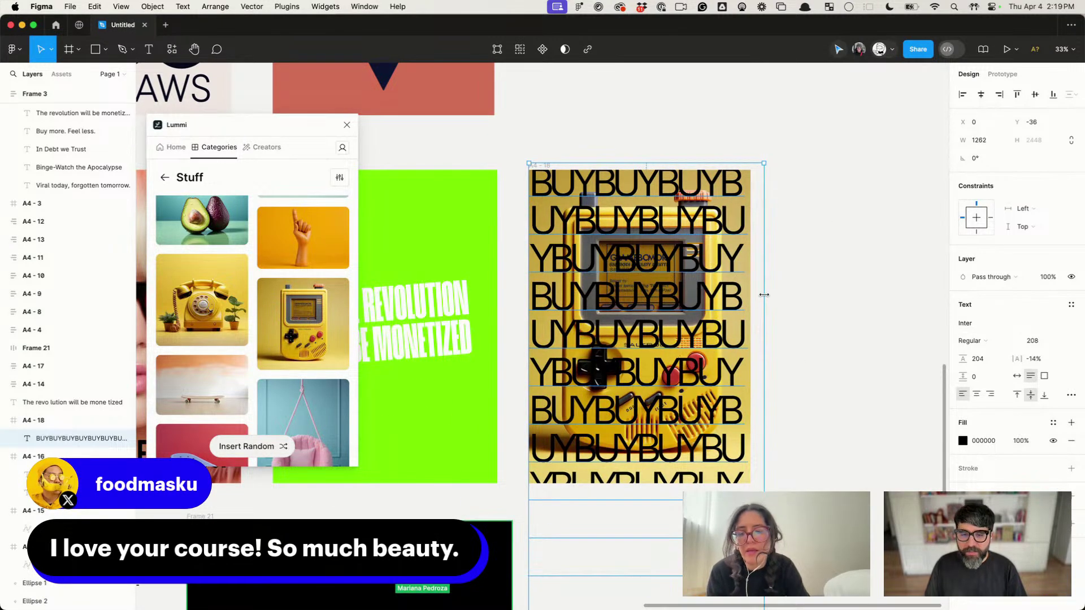
scroll(793, 289, "left", 3)
scroll(792, 289, "down", 1)
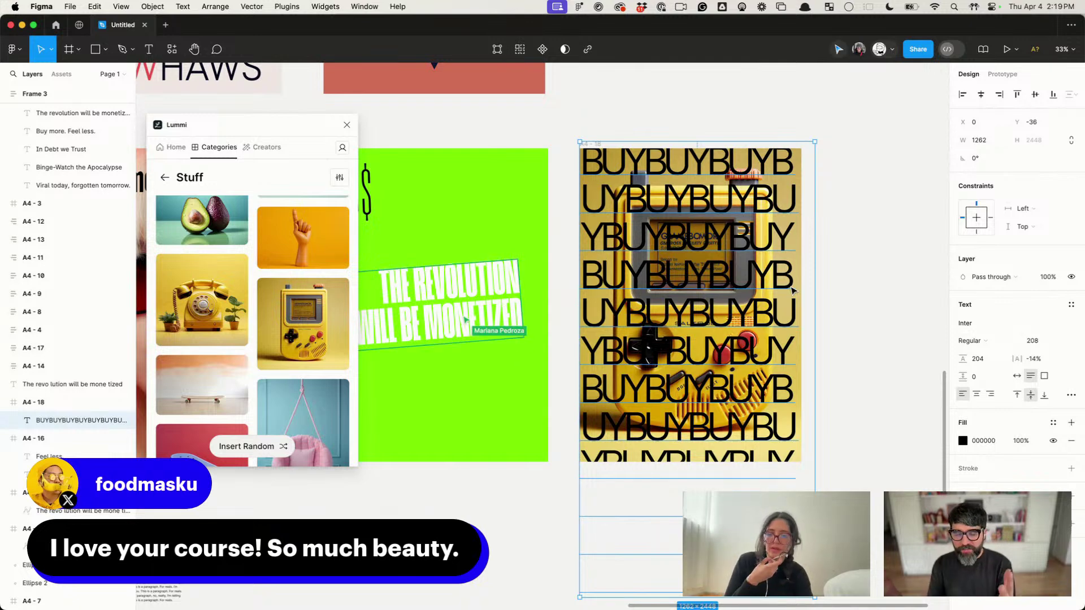
Step: Shift the BUY text to X -24, Y -28 and widen its box to 1283 so the letters bleed off both sides
key("shift+Left")
key("shift+Left")
key("shift+Left")
key("shift+Left")
key("shift+Left")
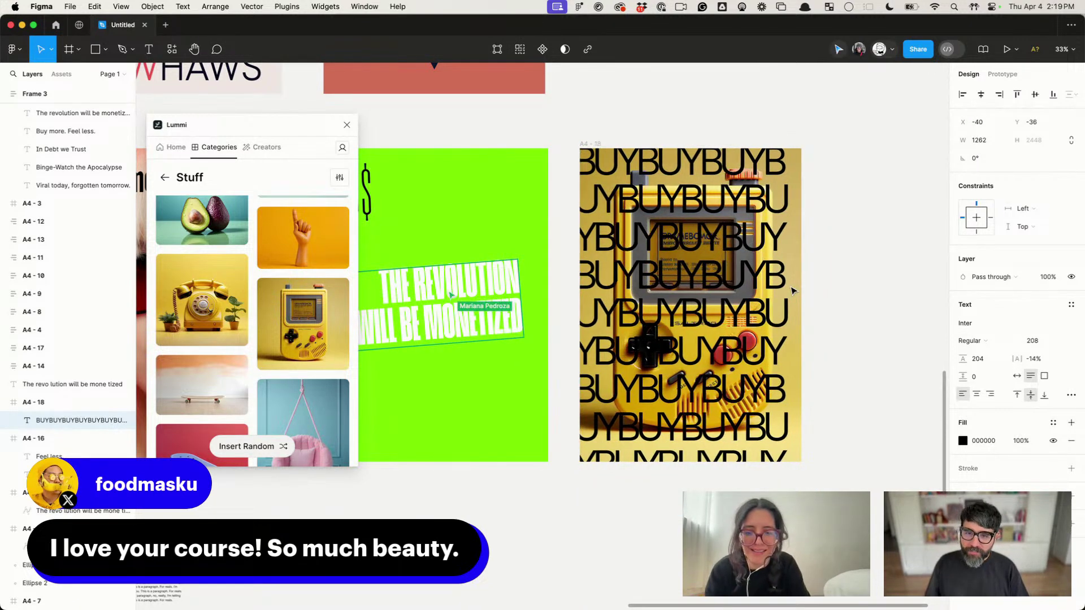
key("shift+Right")
key("shift+Right")
key("Down")
key("Down")
key("Down")
key("Down")
key("Down")
key("Down")
key("Down")
key("Down")
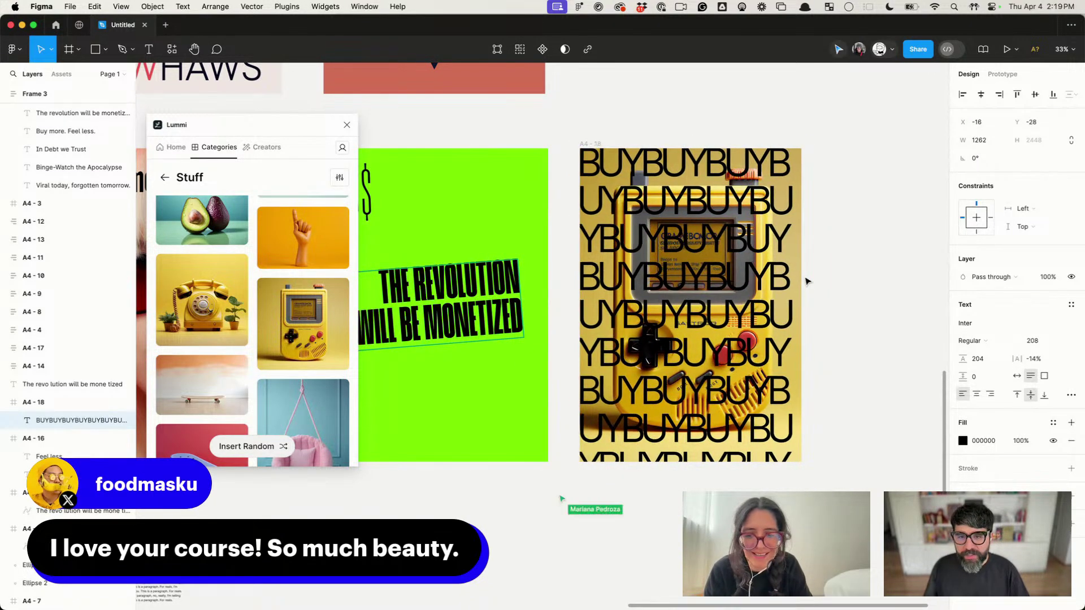
left_click_drag(809, 249, 814, 249)
left_click(863, 218)
Step: Shorten the BUY text box to a height of about 1728 so it ends just past the poster's lower edge
scroll(862, 218, "down", 5)
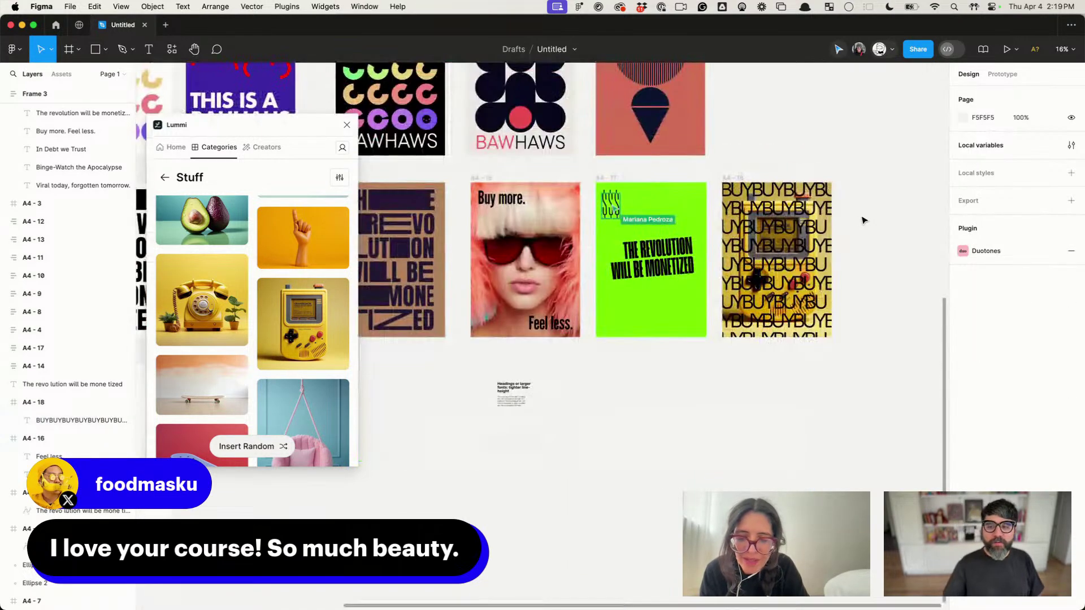
scroll(848, 223, "up", 2)
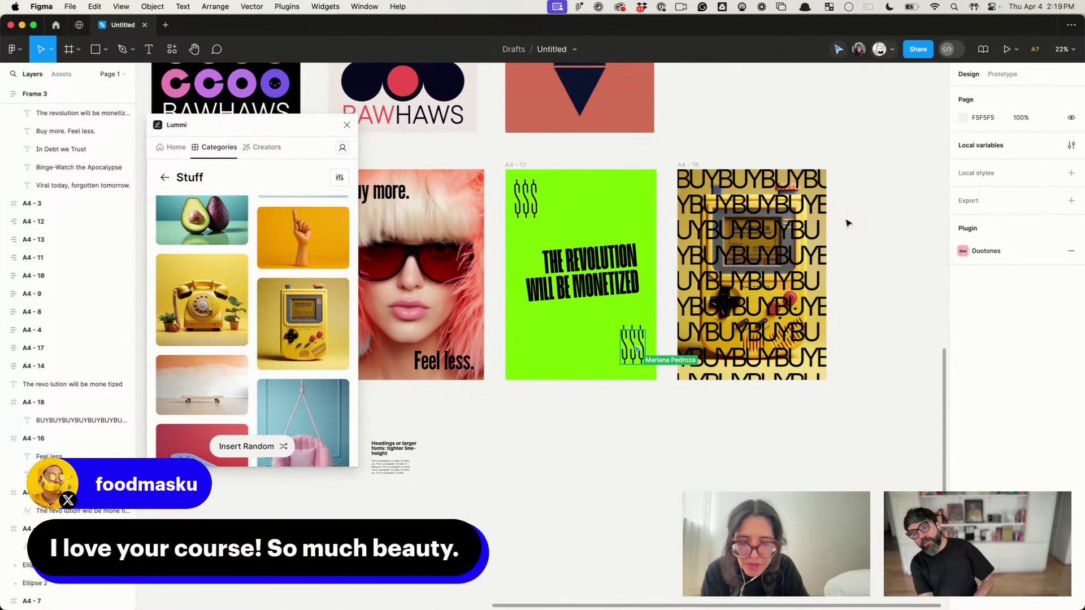
scroll(765, 291, "up", 3)
left_click(700, 245)
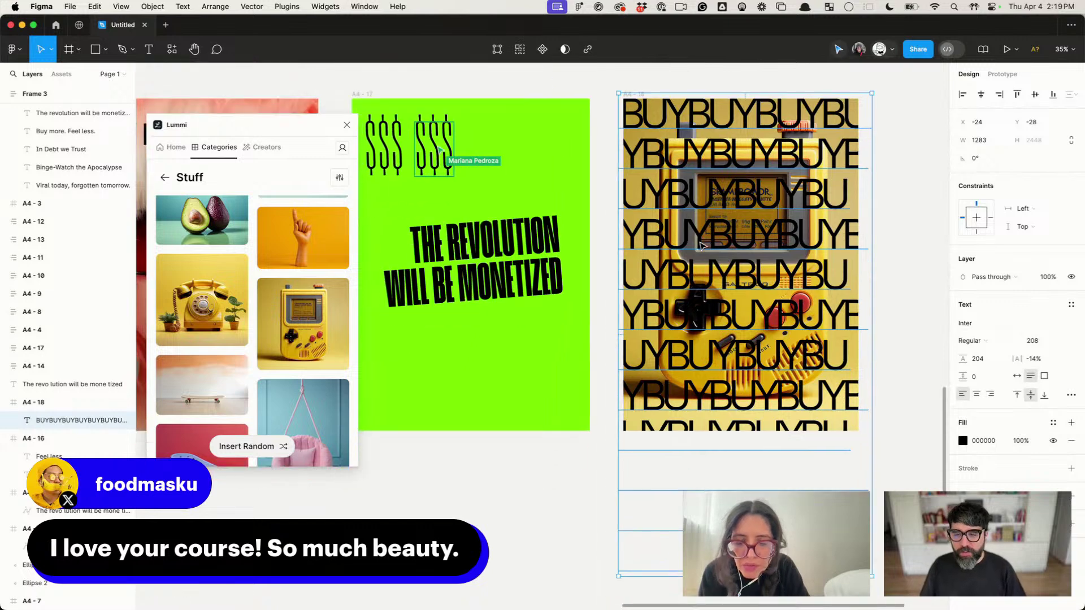
scroll(700, 246, "down", 4)
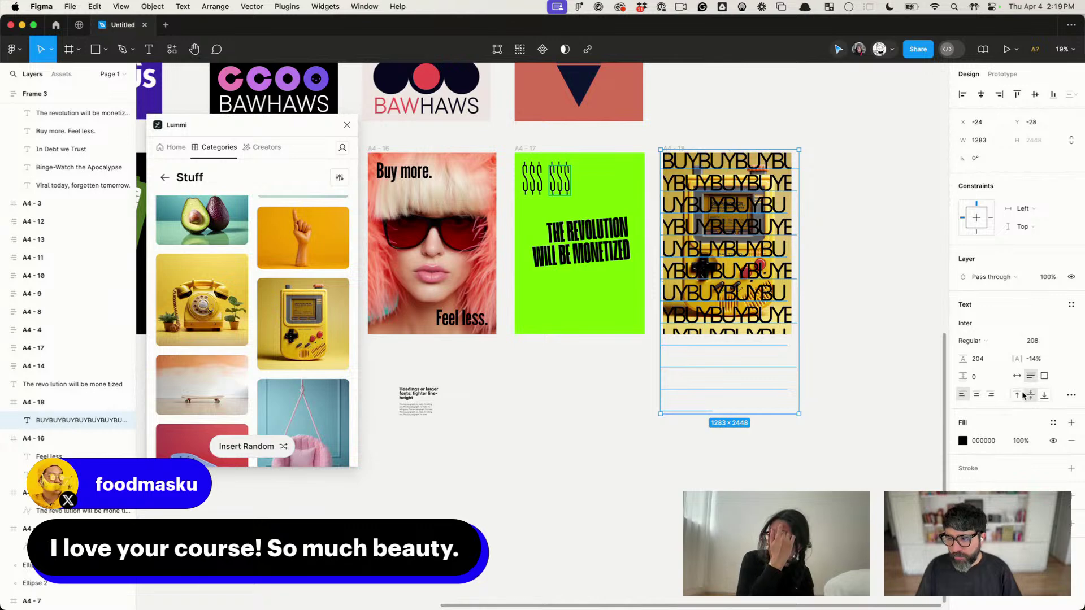
left_click_drag(751, 416, 754, 333)
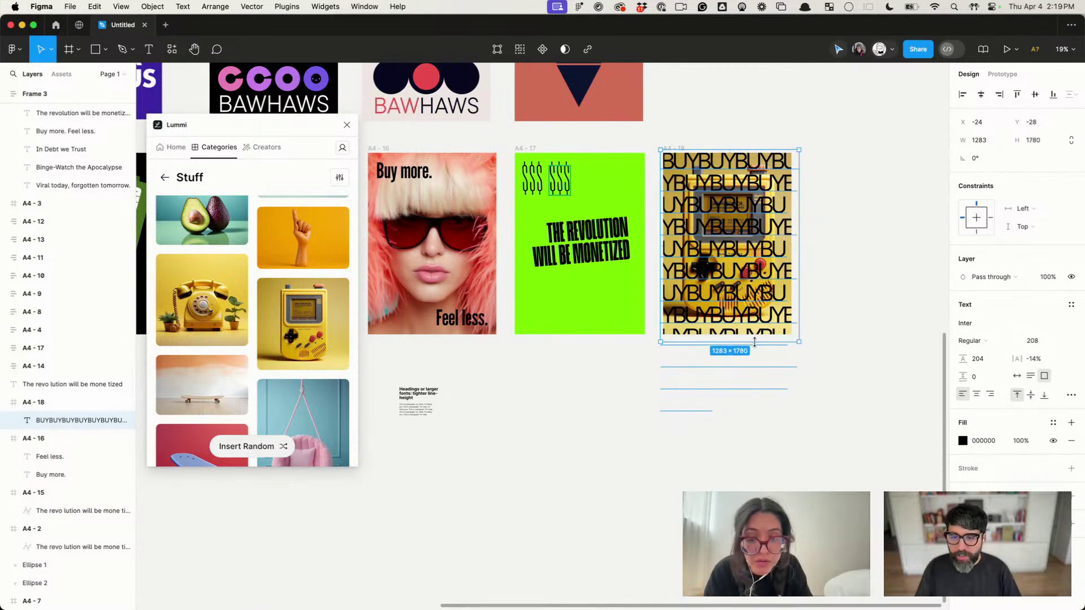
scroll(754, 334, "up", 5)
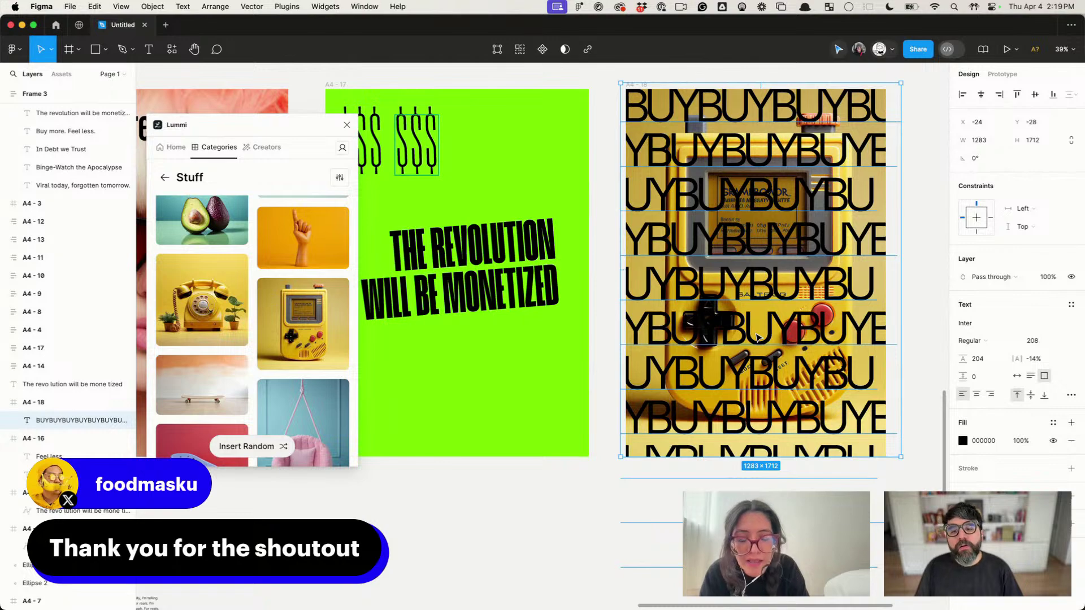
scroll(842, 356, "down", 5)
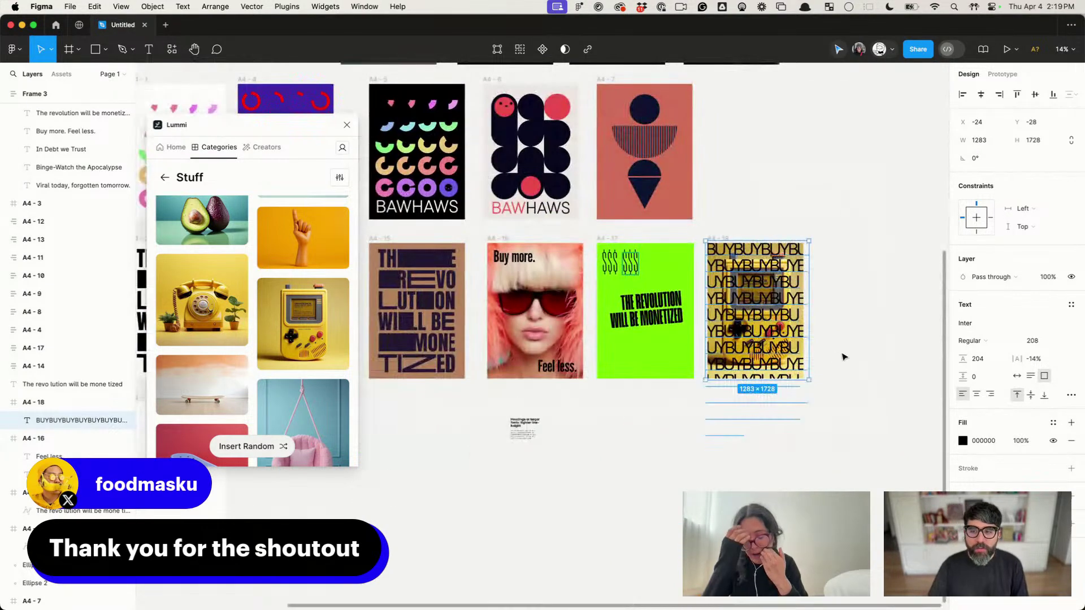
left_click(842, 356)
scroll(791, 293, "right", 2)
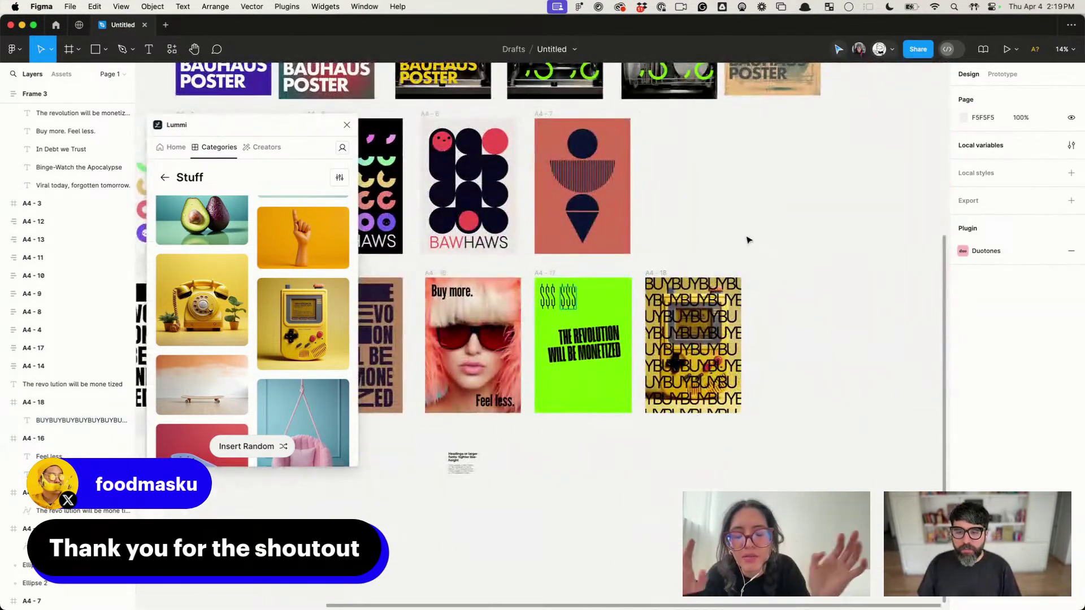
Step: Duplicate the A4 - 18 poster to its right without the repeated text, and add a single BUY text near its lower edge
left_click_drag(675, 317, 819, 317)
scroll(818, 317, "up", 3)
key("t")
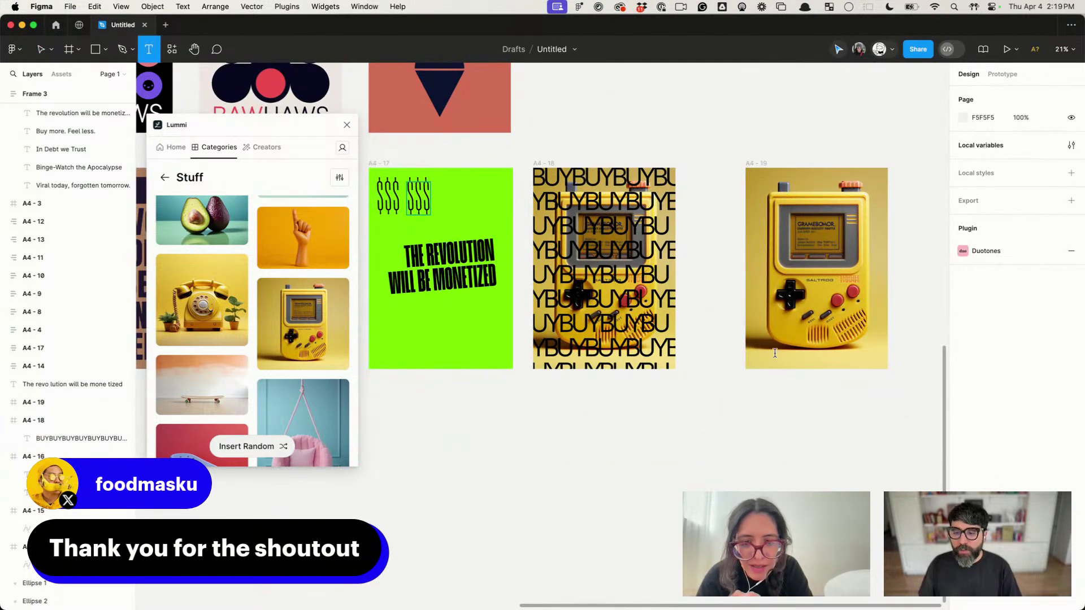
left_click(774, 353)
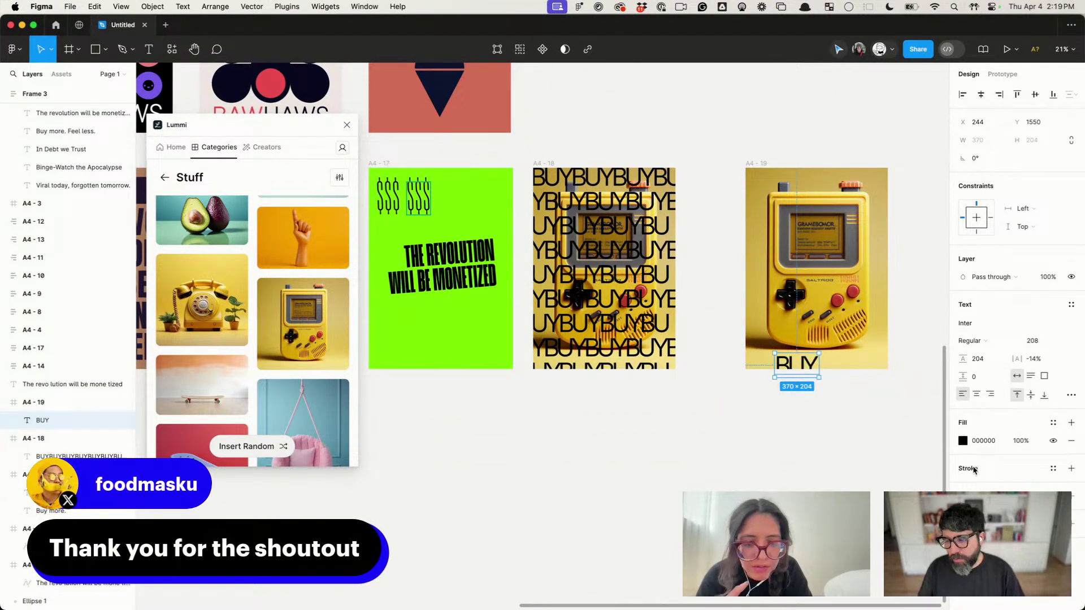
Step: Loosen the new text's letter spacing to -4% and place it as BUY MORE at X 159, Y 1328
type("6")
key("Return")
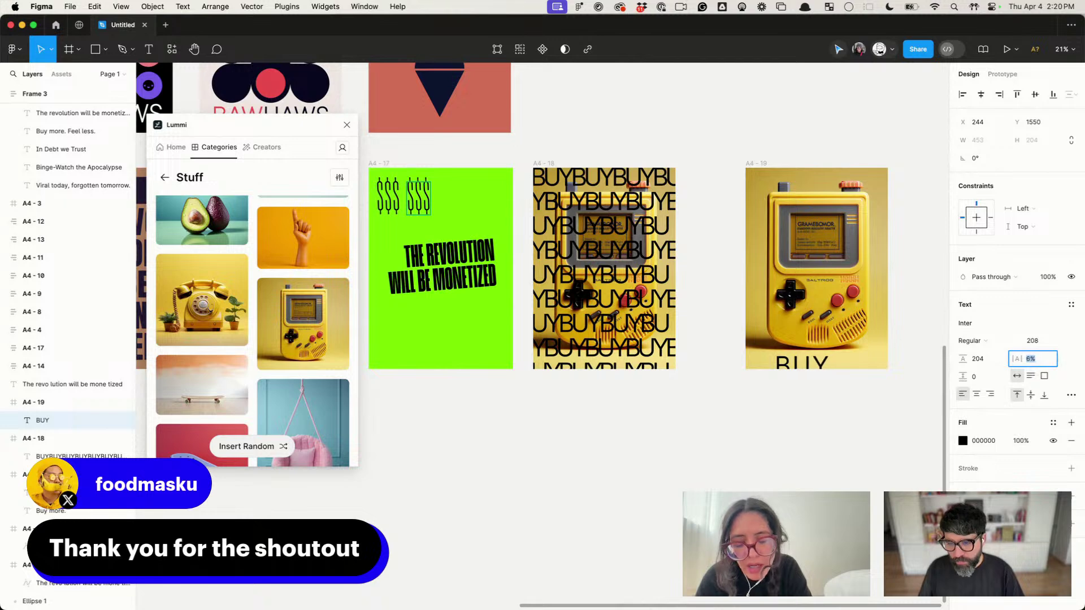
left_click_drag(814, 368, 796, 339)
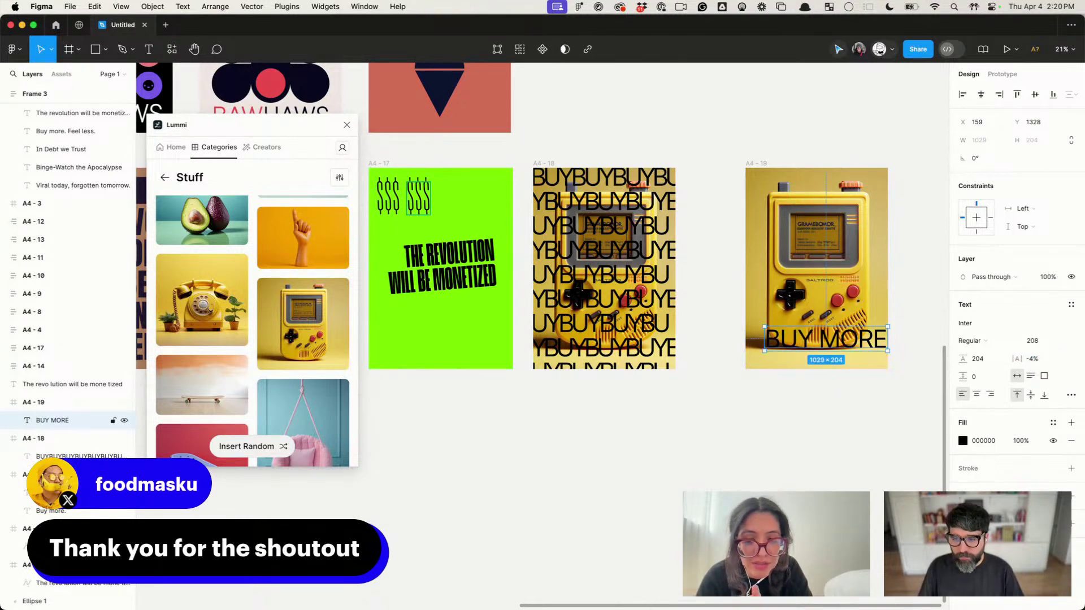
Step: Add FEEL LESS as a second line and move the text to X -16, Y 1310
key("Return")
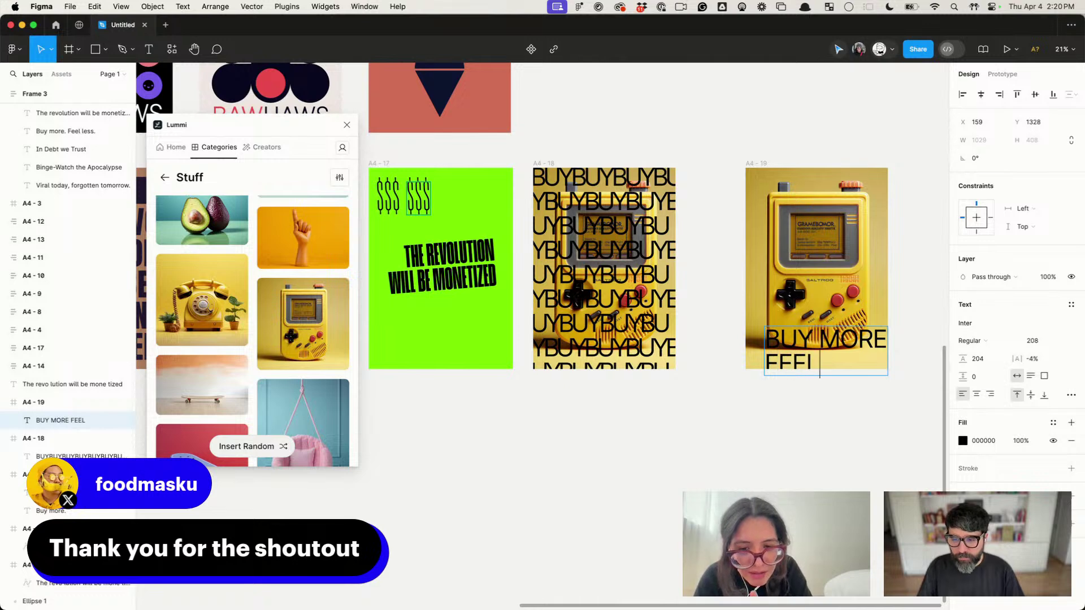
key("Escape")
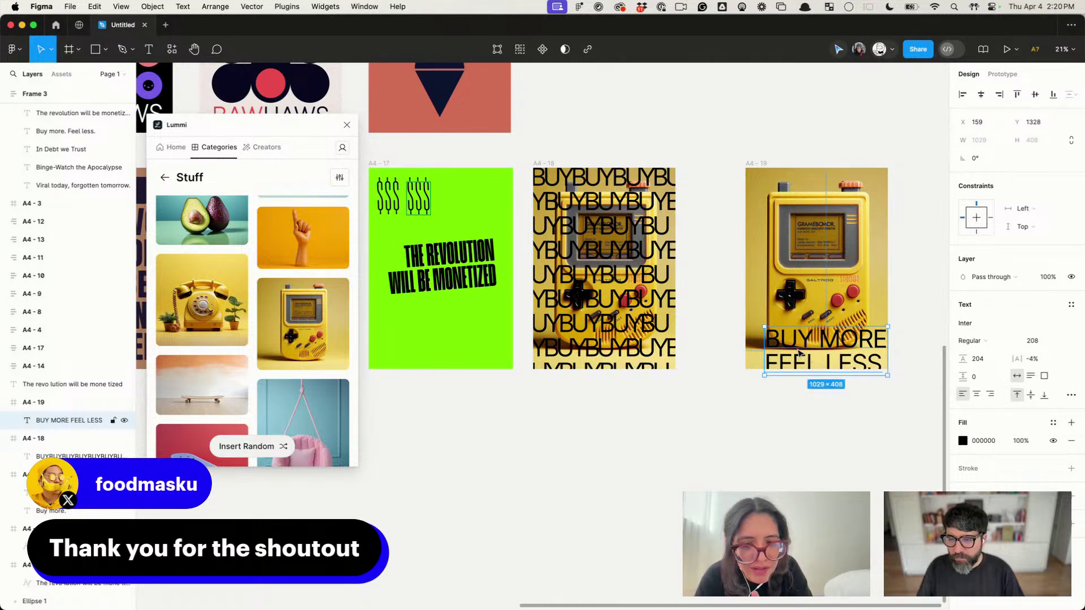
left_click_drag(801, 366, 779, 350)
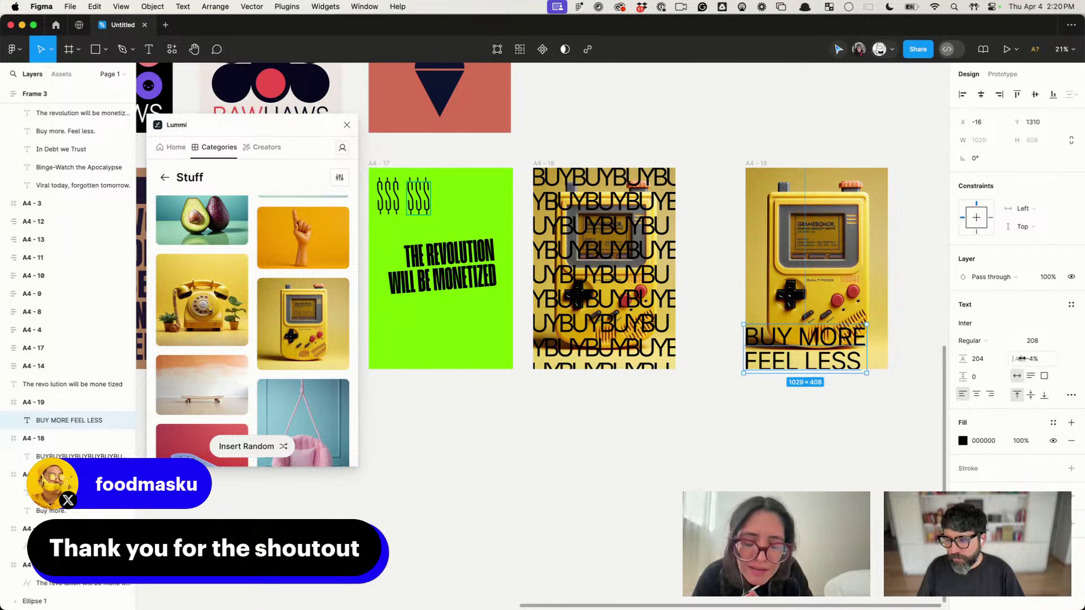
Step: Rewrite the two-line text in sentence case as "Buy more" and "Feel less"
left_click(1071, 395)
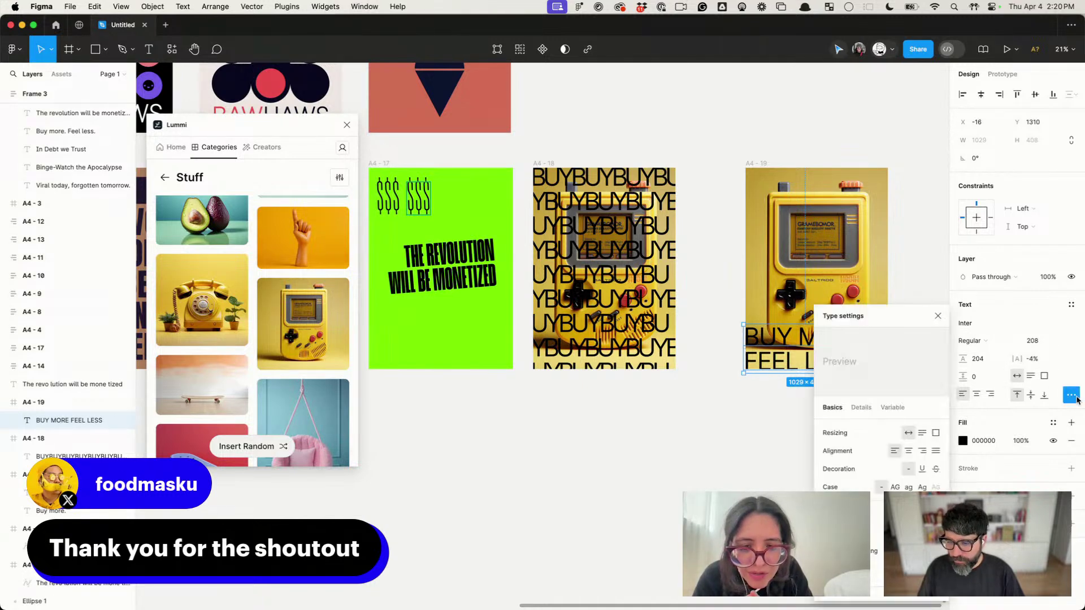
left_click(763, 338)
double_click(762, 338)
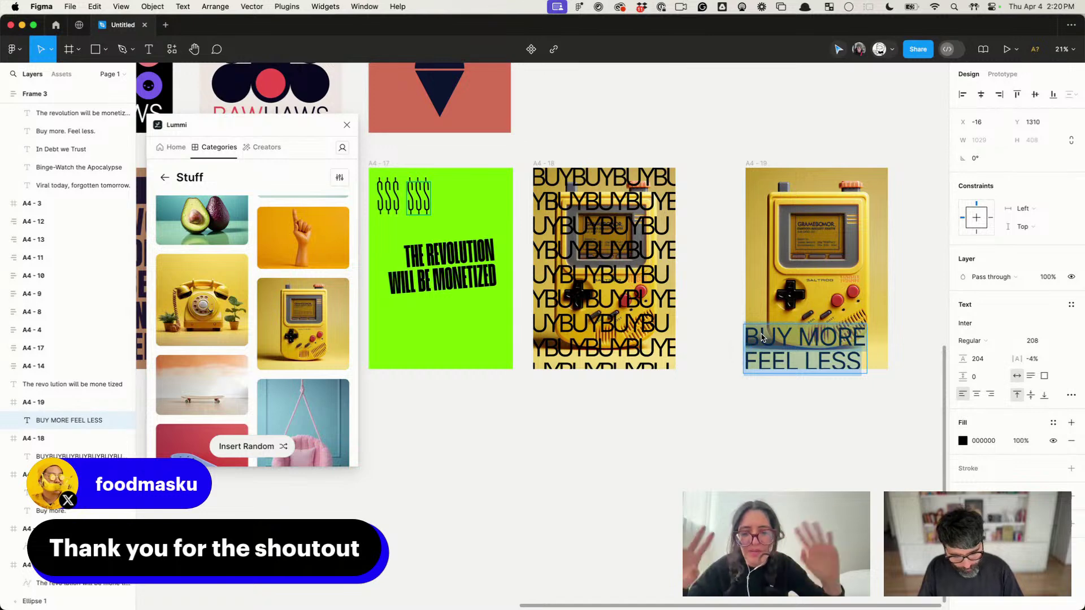
type("Buy more")
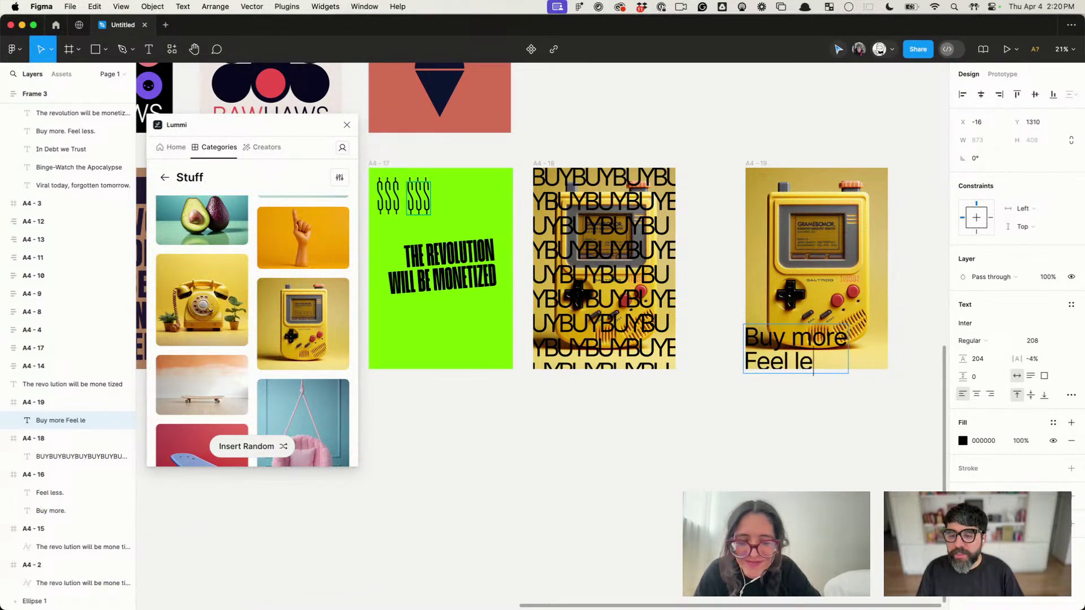
type("ss")
key("Escape")
key("Escape")
Step: Add a period to the end of each line so the text reads "Buy more. Feel less."
scroll(806, 345, "up", 2)
scroll(802, 346, "right", 1)
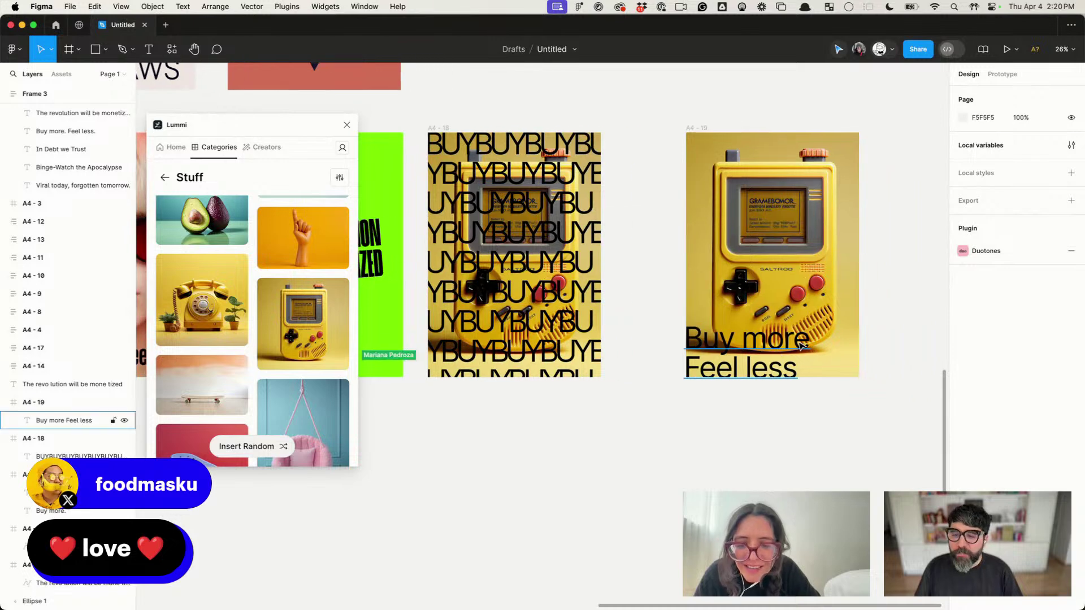
left_click(802, 345)
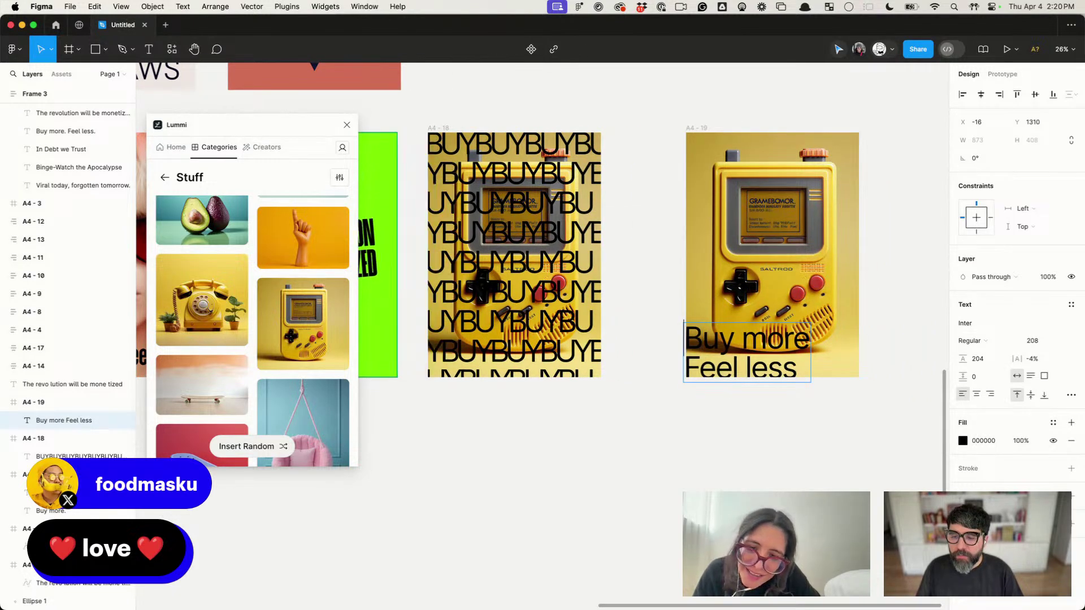
key("Down")
key("Left")
type(".")
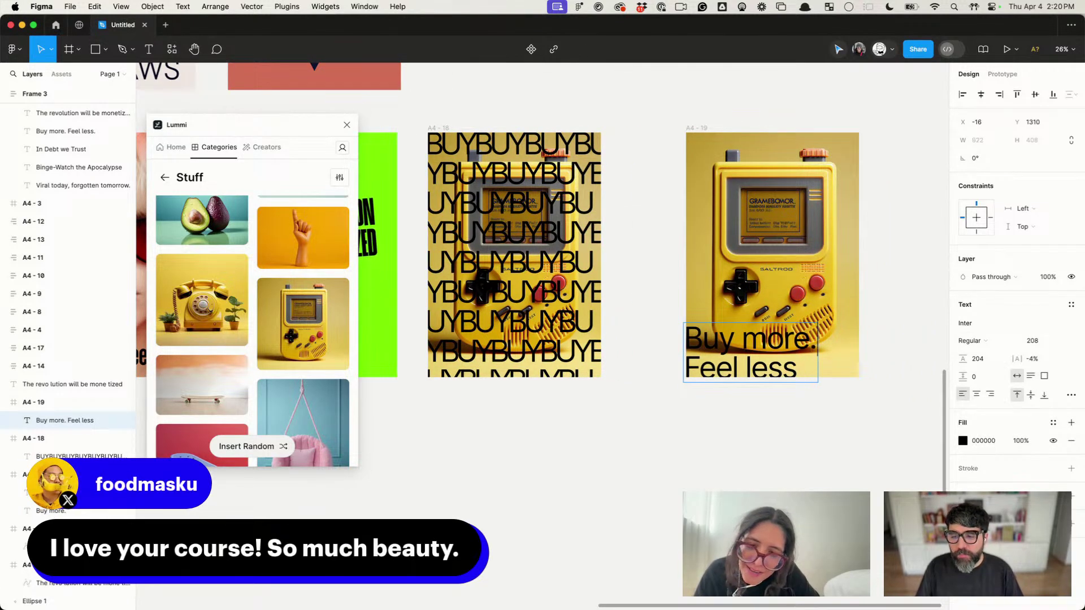
key("Down")
type(".")
key("Escape")
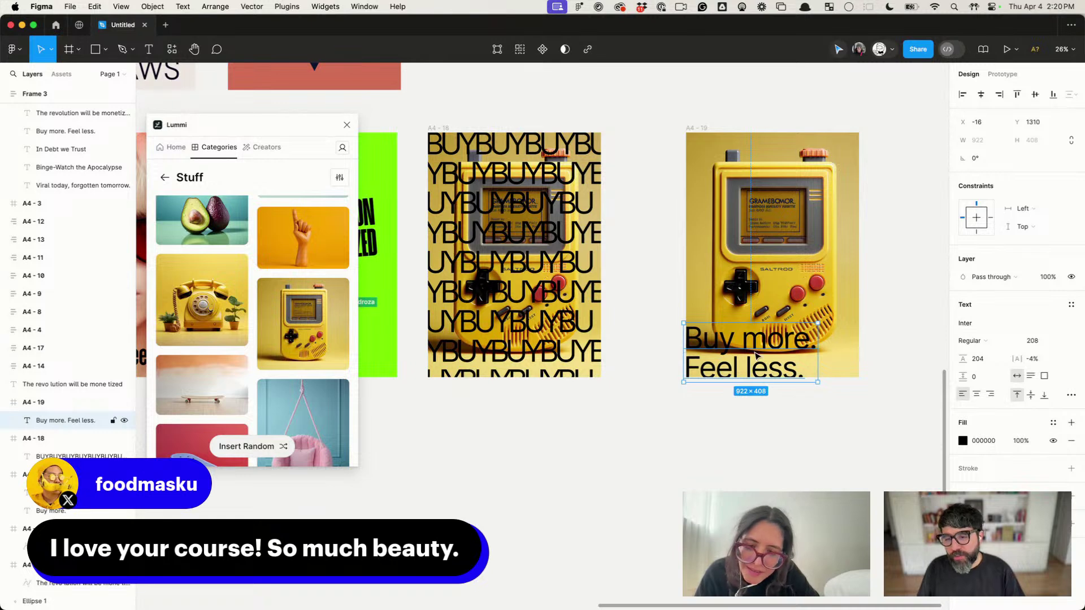
Step: Align the text with the poster's lower edge and duplicate the A4 - 19 poster to its right
scroll(819, 194, "down", 3)
left_click(694, 178)
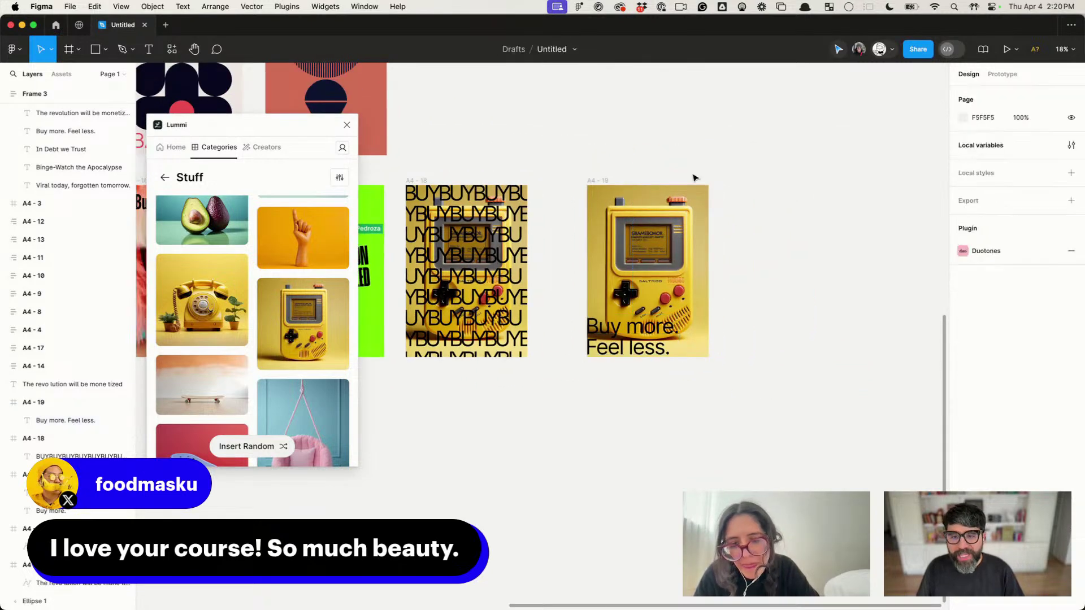
left_click_drag(651, 257, 806, 257)
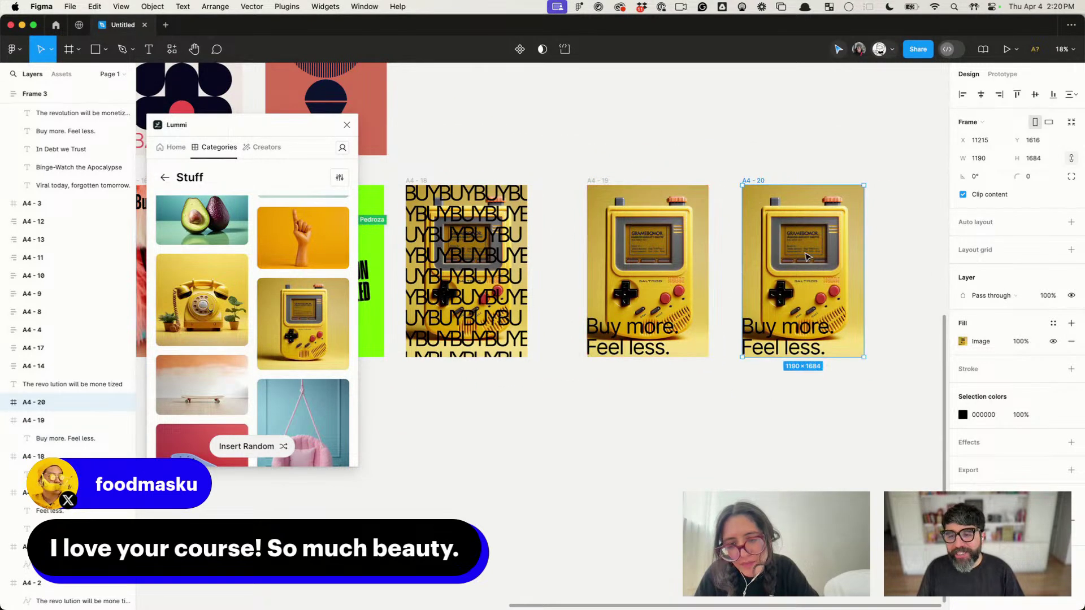
scroll(806, 257, "up", 2)
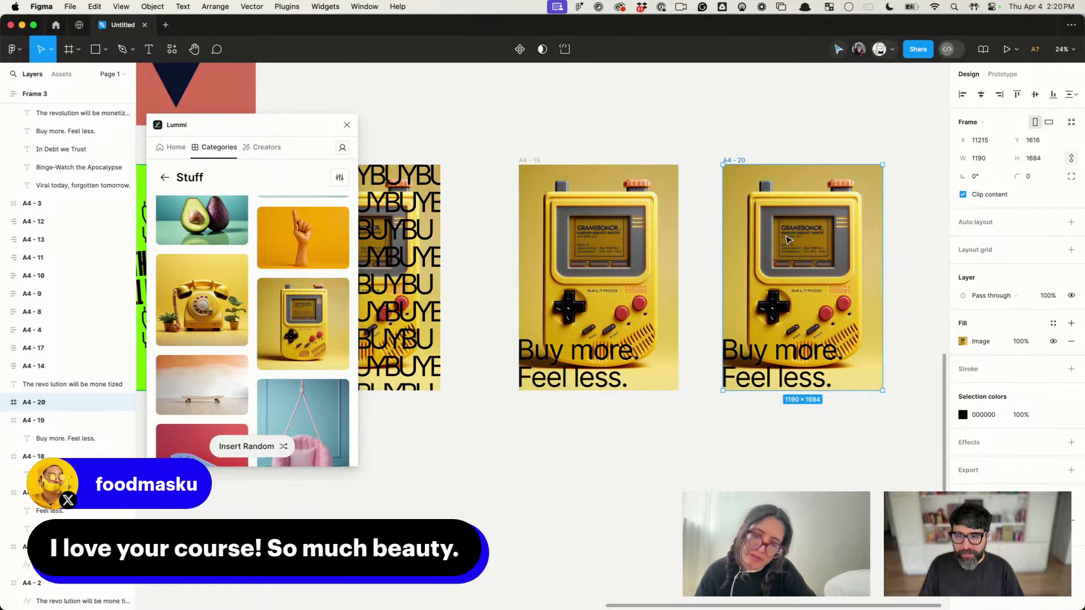
Step: Draw a circle about 404 px in diameter over the upper-left part of the A4 - 20 poster
key("o")
left_click_drag(760, 233, 786, 260)
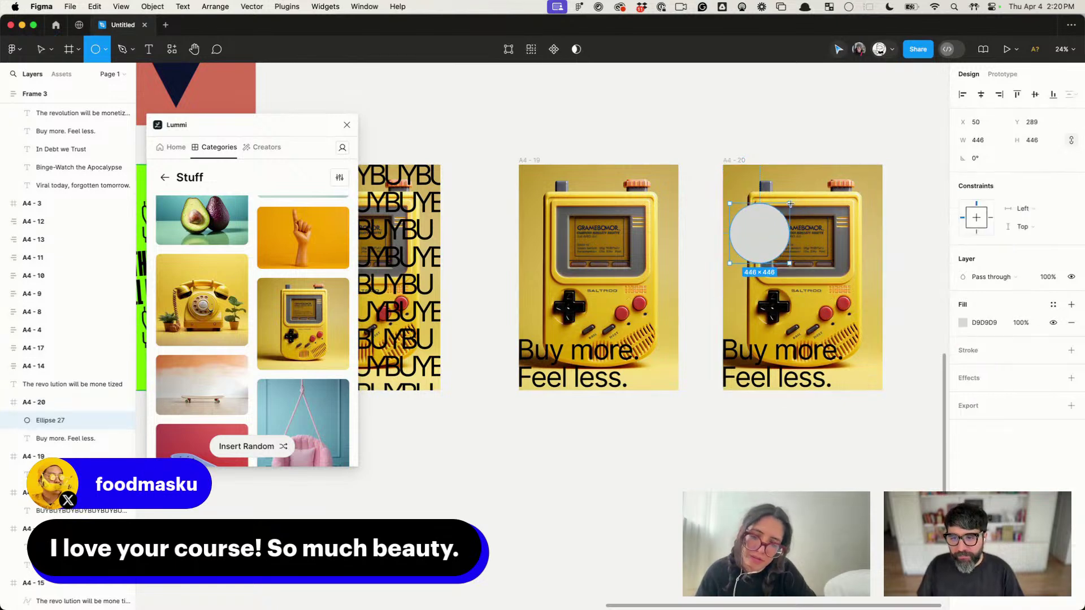
left_click(775, 366)
scroll(785, 216, "up", 2)
Step: Replace the A4 - 20 poster's photo fill with the solid blue 475ED3
left_click(701, 134)
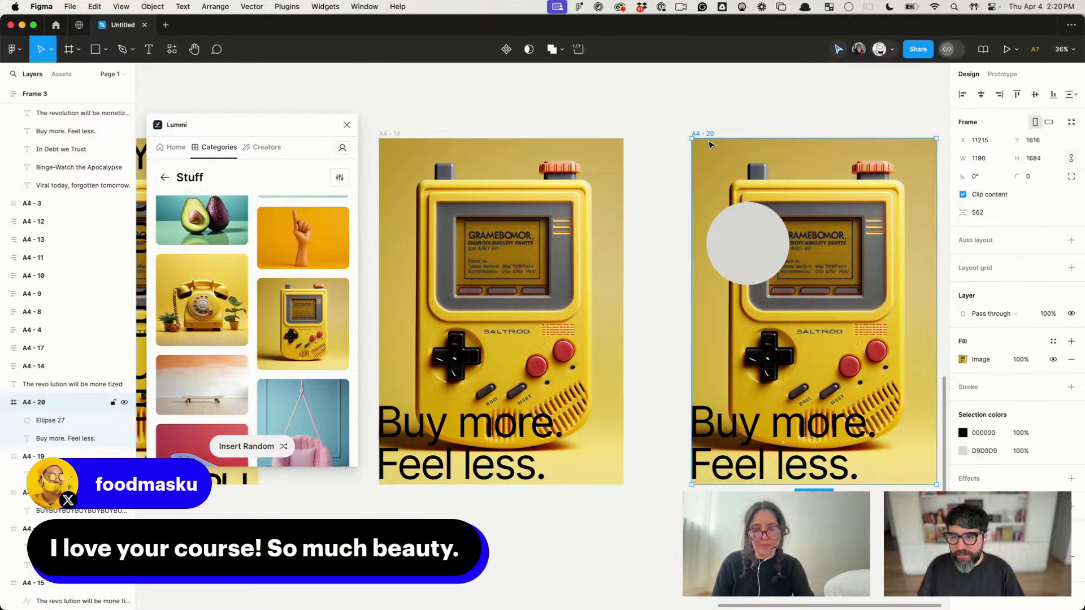
left_click(962, 359)
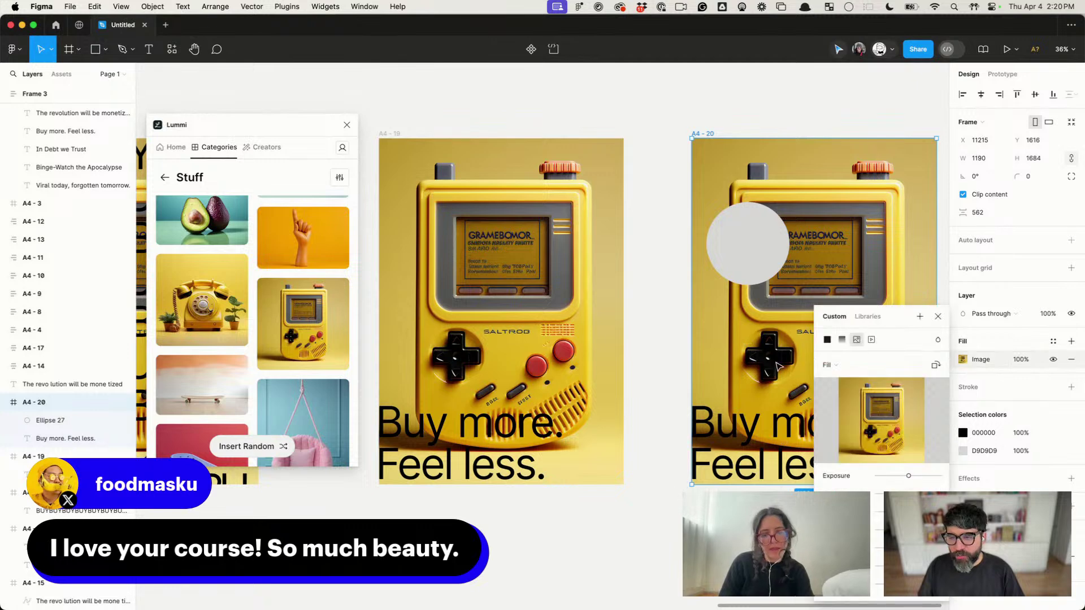
left_click(827, 340)
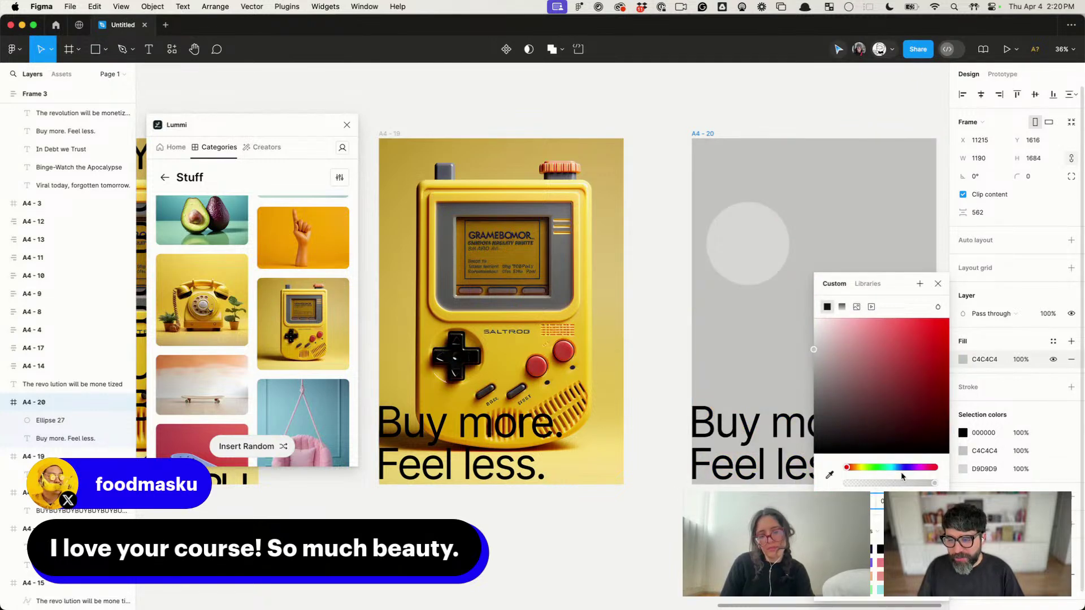
left_click(903, 467)
left_click(903, 341)
scroll(772, 246, "right", 5)
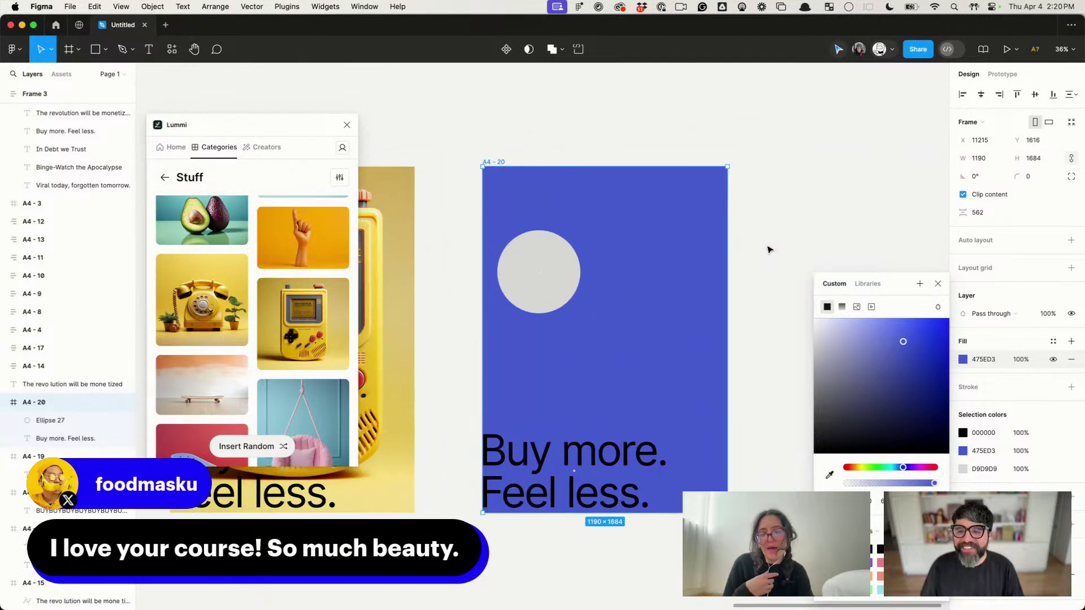
Step: Move the grey circle up to Y 120 and place a copy directly beside it at X 475
left_click(768, 248)
left_click(527, 285)
left_click_drag(544, 283, 627, 247)
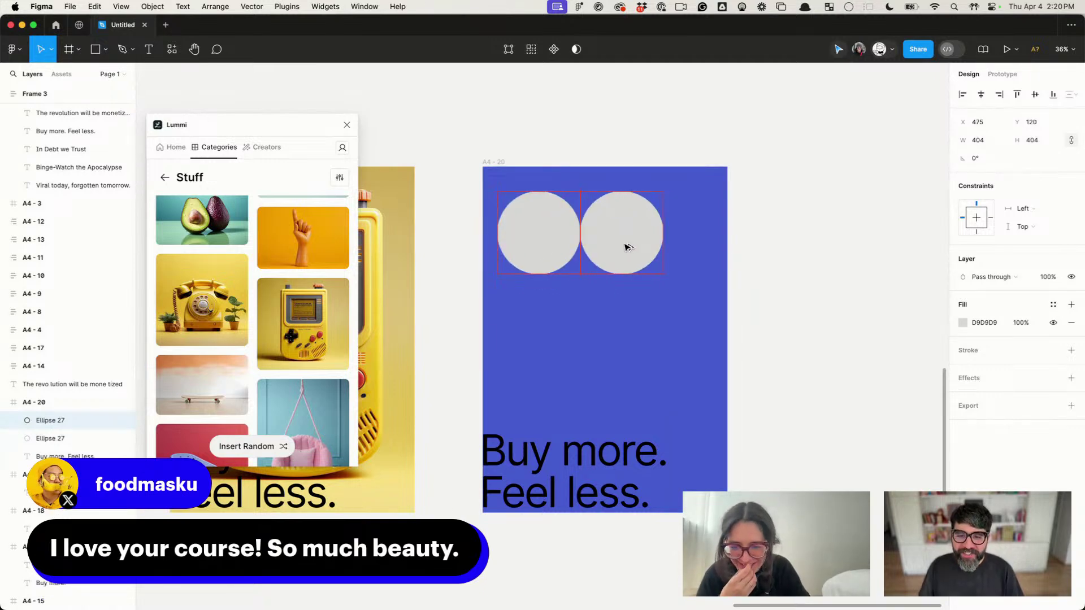
key("super+d")
left_click(641, 253, "shift")
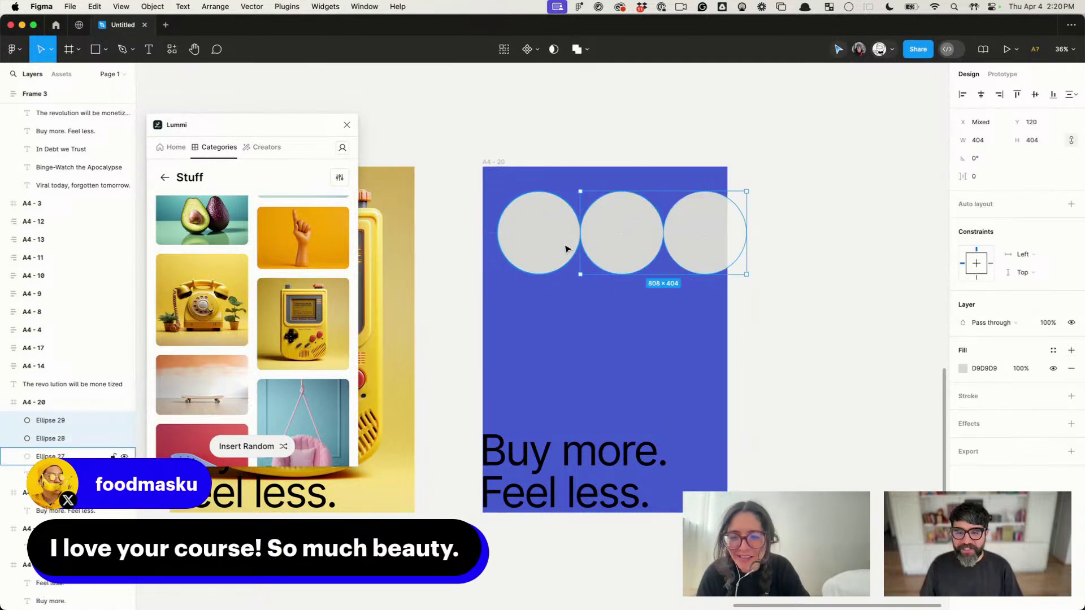
left_click(555, 248, "shift")
left_click(714, 254)
key("Delete")
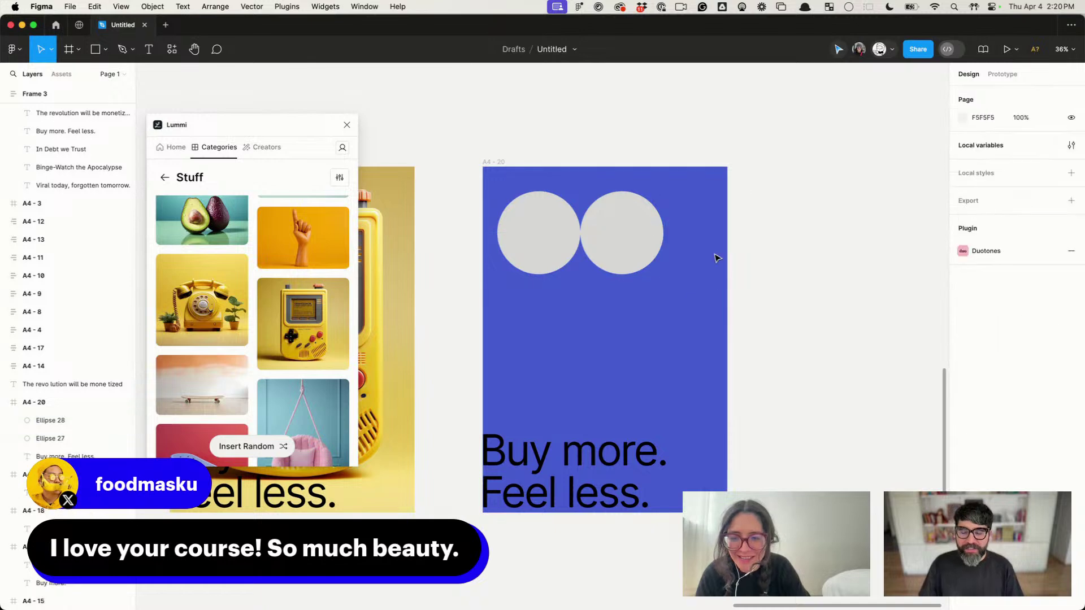
Step: Build a 3 × 3 grid of touching circles, each about 397 px high, spanning the poster's full 1190 px width from its upper edge
left_click(649, 239)
left_click(553, 249, "shift")
left_click_drag(649, 259, 688, 298)
left_click(717, 239)
left_click(610, 232)
left_click(595, 223, "shift")
left_click(525, 225, "shift")
key("super+d")
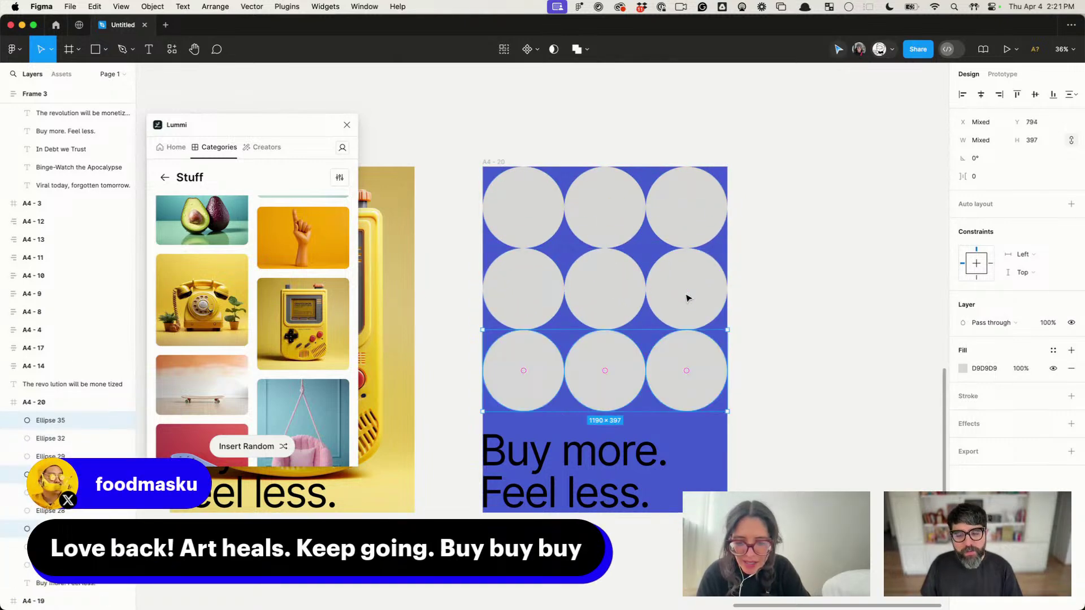
Step: Fill the nine circles with random Stuff photos from Lummi and apply the blue table lamp photo to them, leaving the text out
left_click(859, 378)
left_click(635, 461)
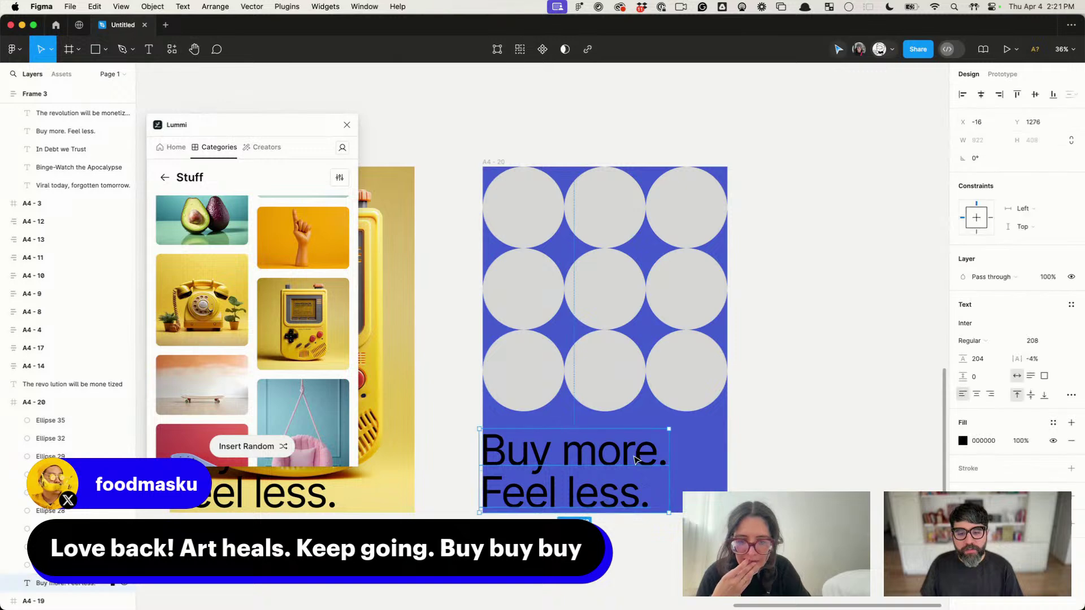
left_click(768, 384)
left_click(582, 387)
key("super+a")
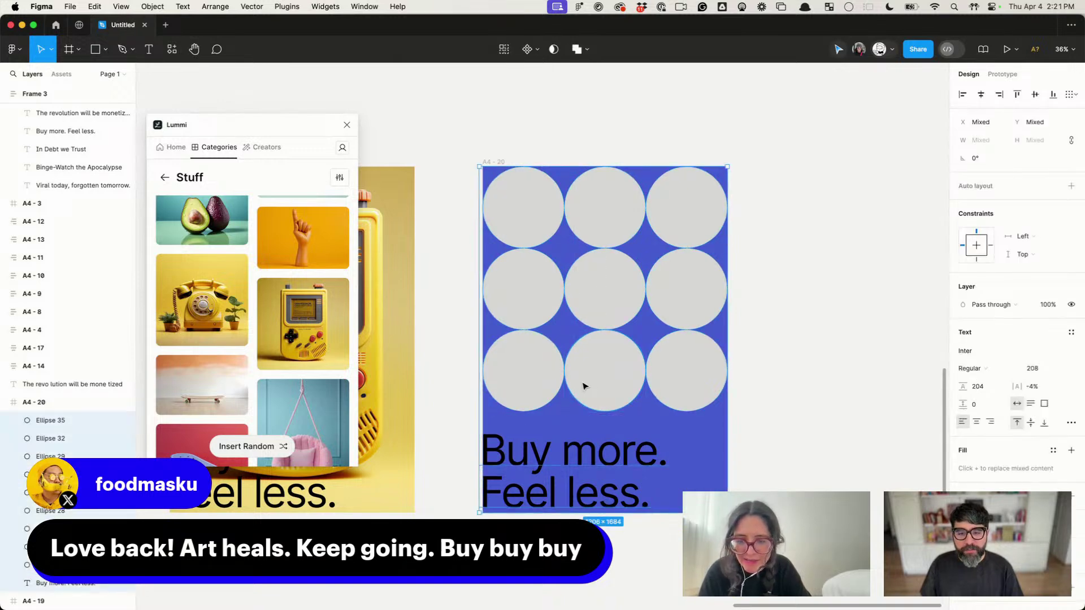
left_click(524, 460, "shift")
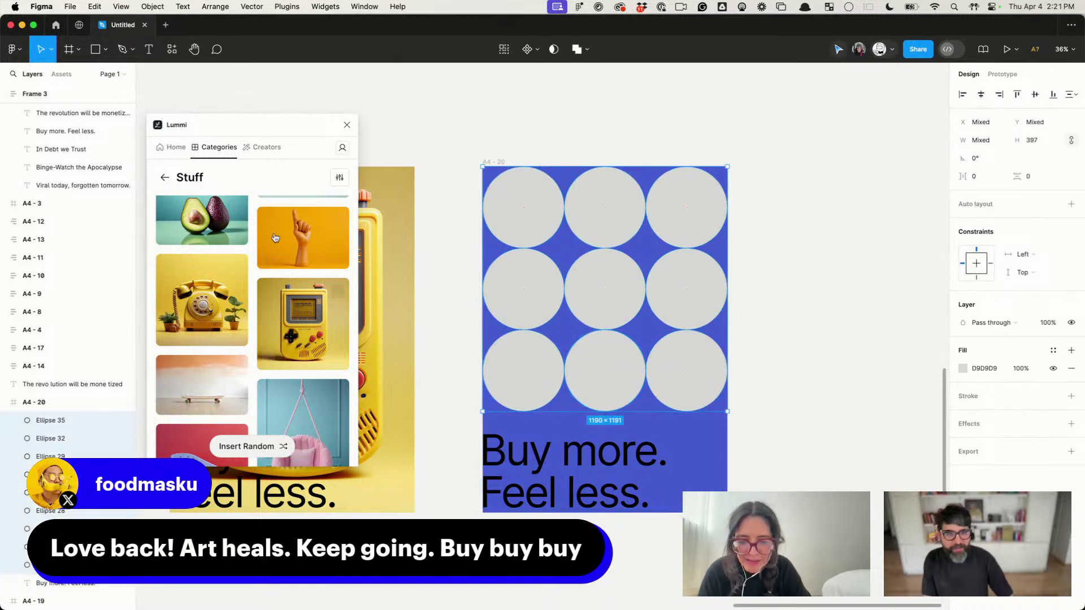
scroll(252, 276, "down", 5)
scroll(252, 277, "down", 15)
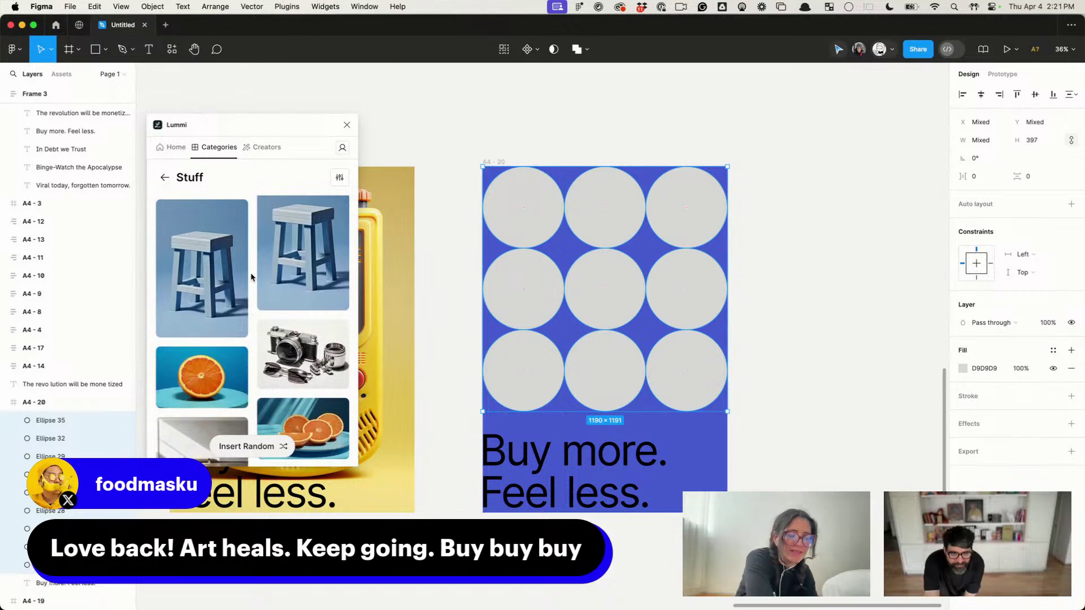
scroll(252, 277, "down", 3)
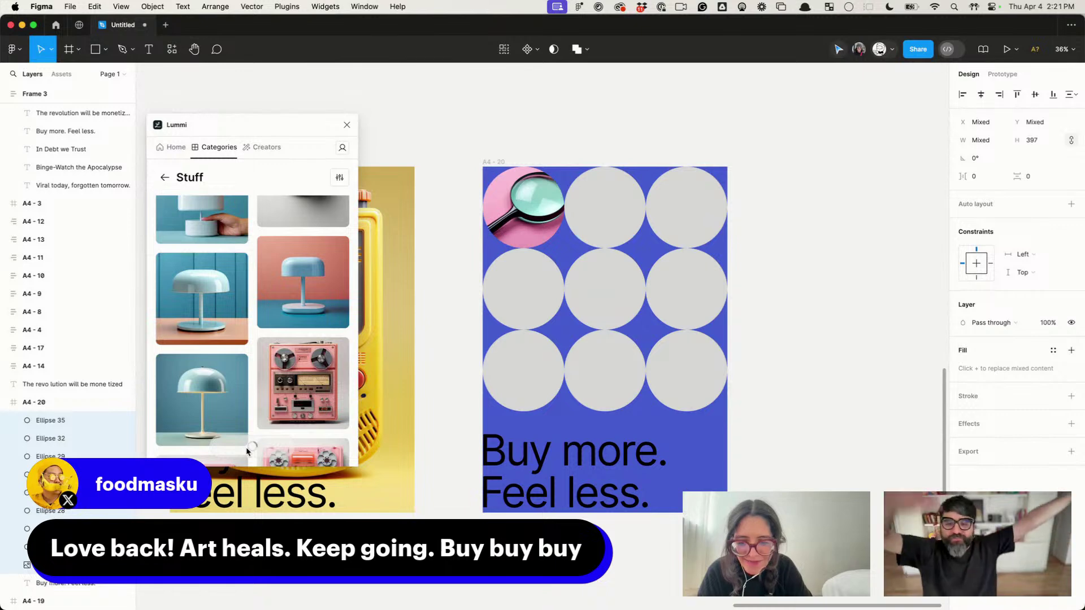
left_click(215, 397)
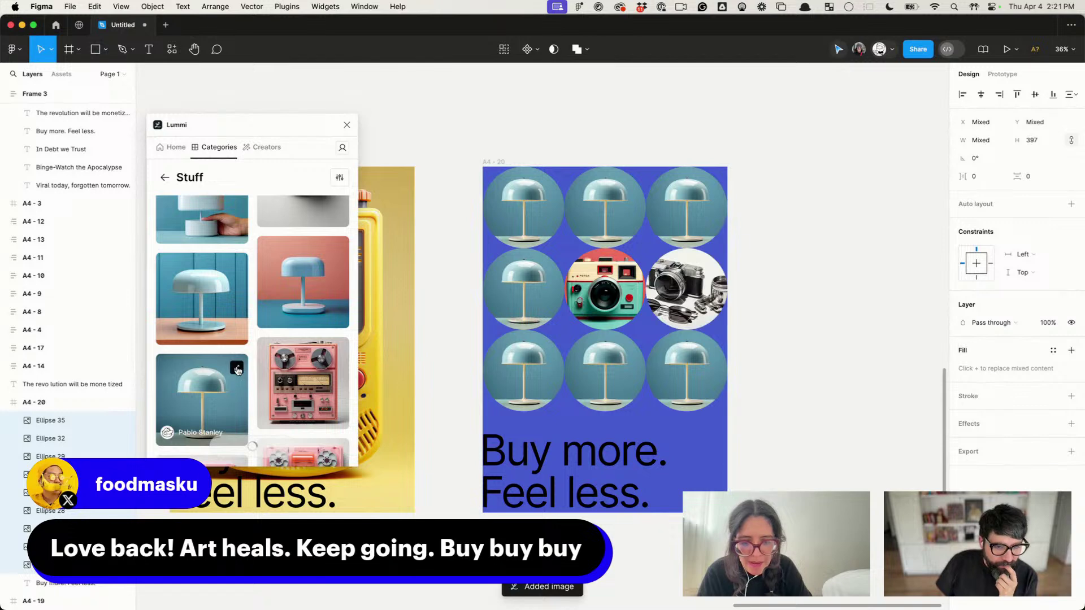
Step: Open the blue table lamp photo's details and fill the middle circle of the first row with the similar photo of a white bowl on a pedestal
left_click(237, 369)
scroll(292, 311, "down", 3)
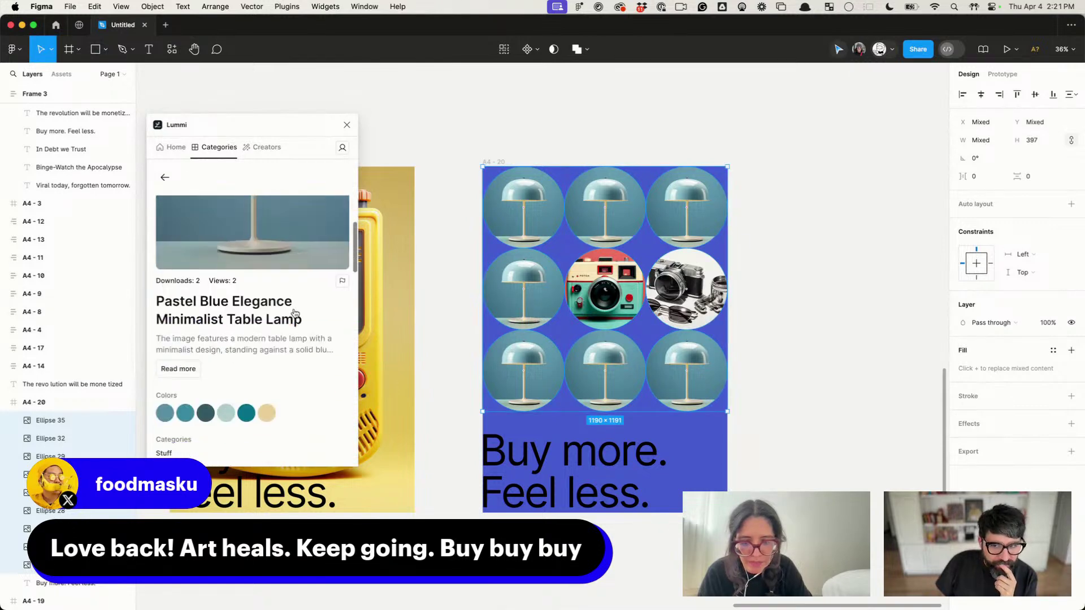
left_click(803, 268)
left_click(625, 215)
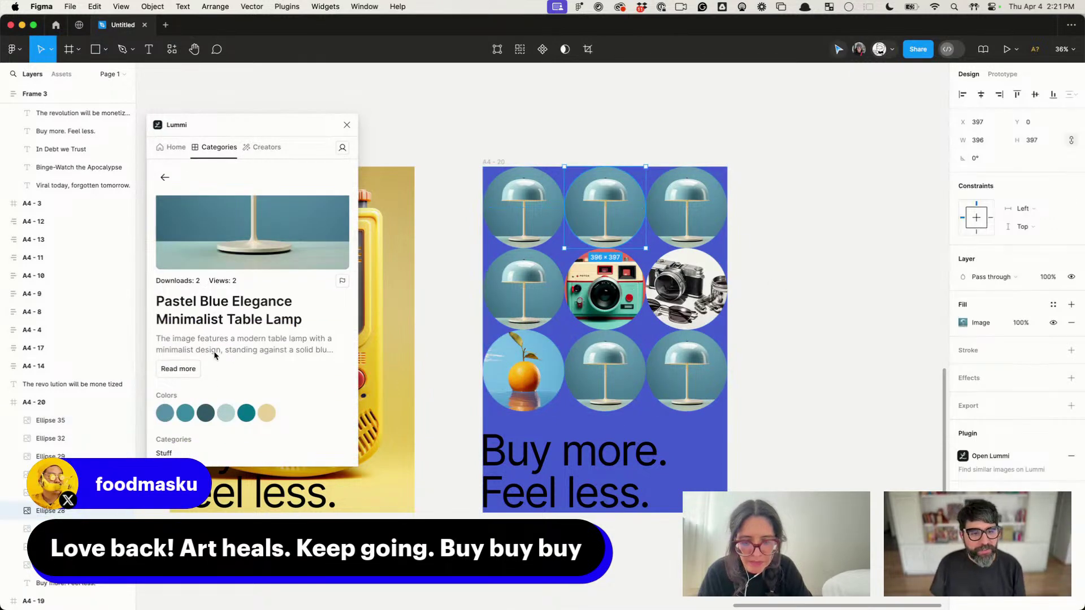
scroll(214, 355, "down", 5)
scroll(312, 308, "down", 5)
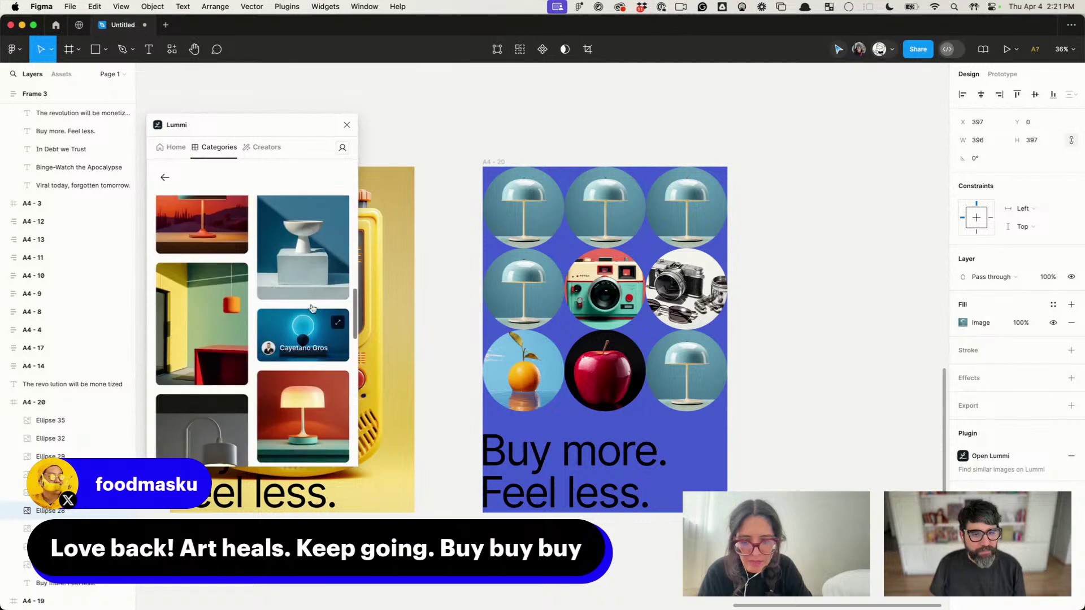
Step: Fill the first row's right circle with the glowing lamp on red and the second row's left circle with the grey desk lamp photo
left_click(830, 239)
left_click(693, 233)
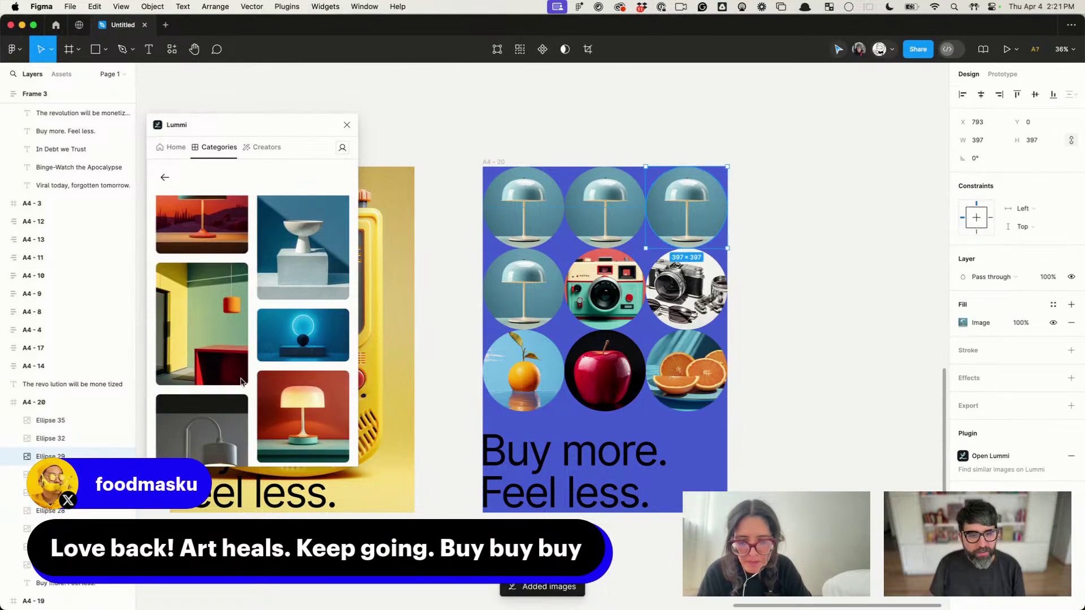
scroll(242, 382, "down", 3)
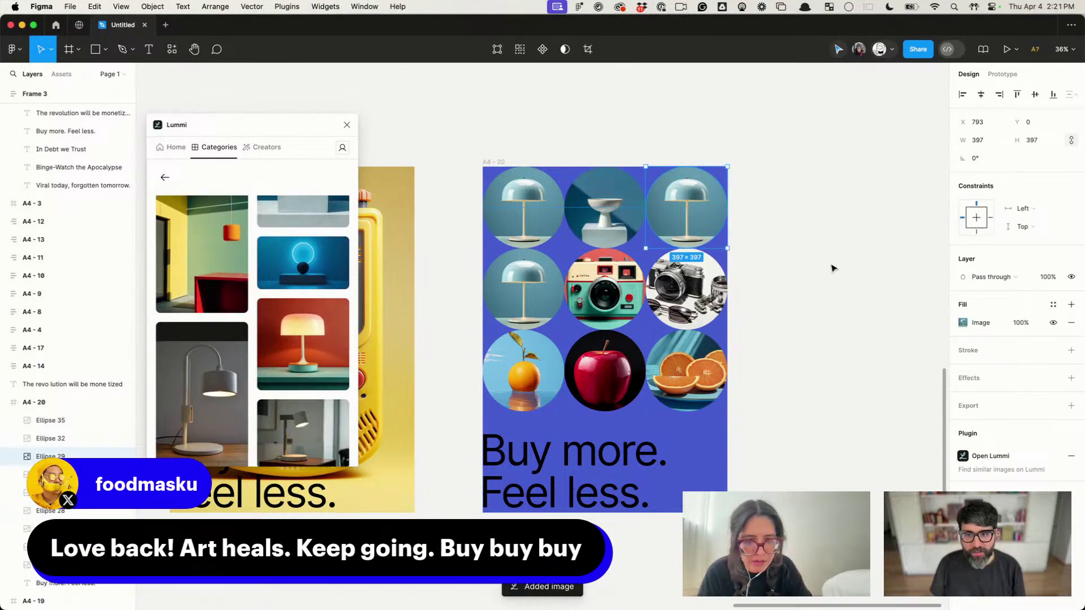
left_click(531, 298)
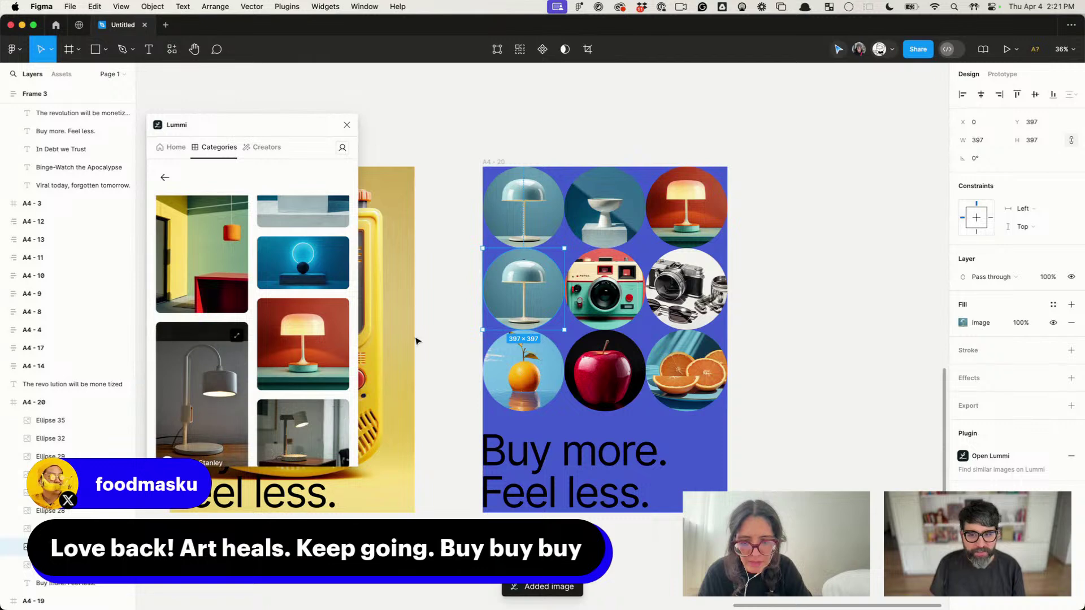
left_click(828, 295)
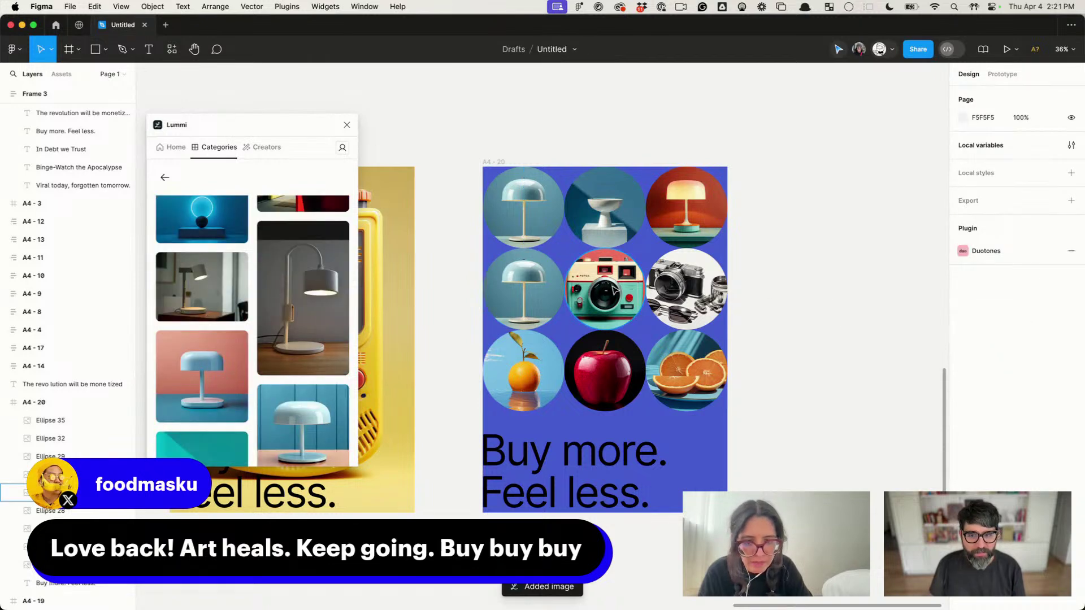
Step: Fill the grid's centre circle with the light blue lamp on blue panelling and the circle to its right with the teal still-life photo
left_click(613, 290)
scroll(293, 368, "down", 1)
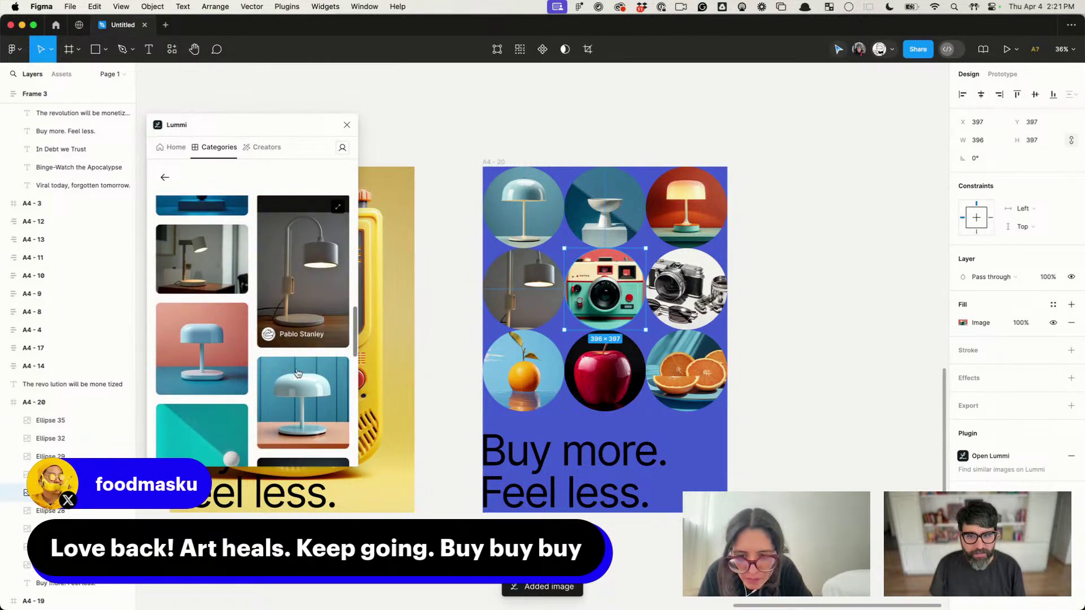
left_click(813, 334)
left_click(699, 295)
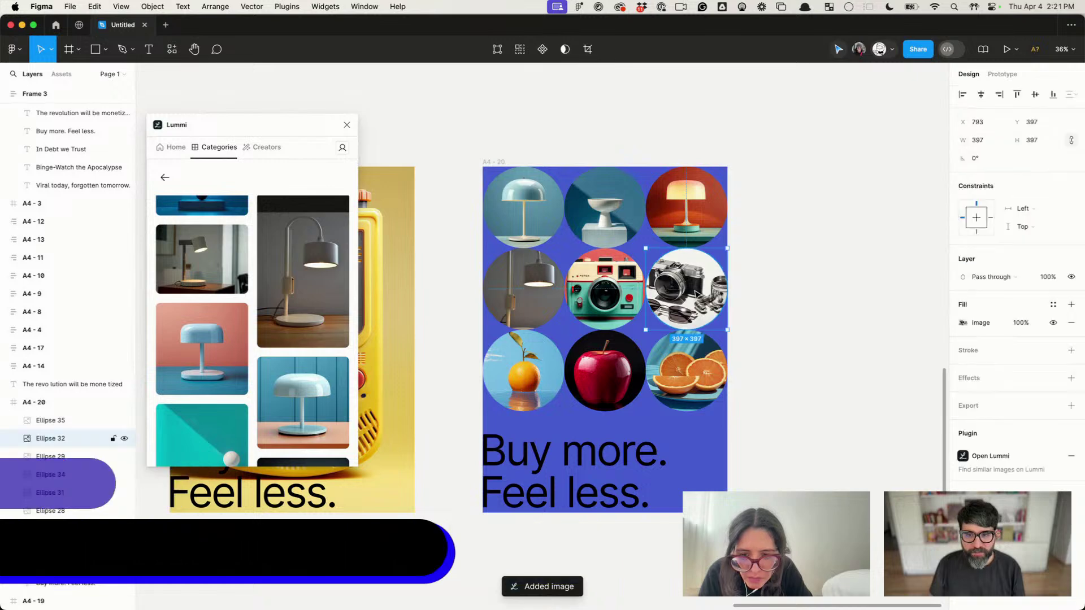
scroll(187, 325, "down", 5)
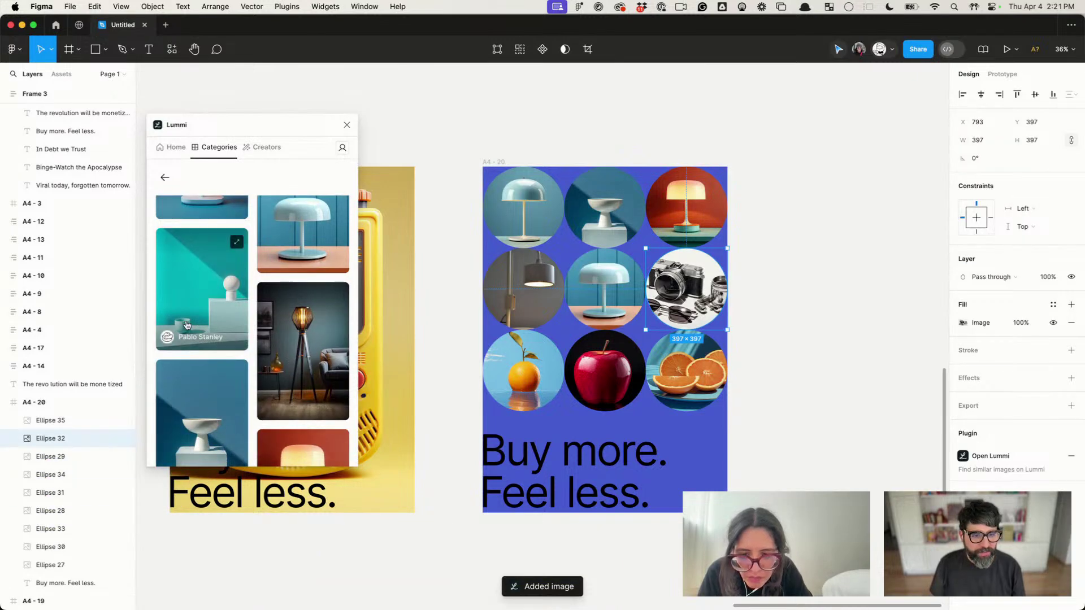
scroll(187, 325, "down", 2)
left_click(190, 323)
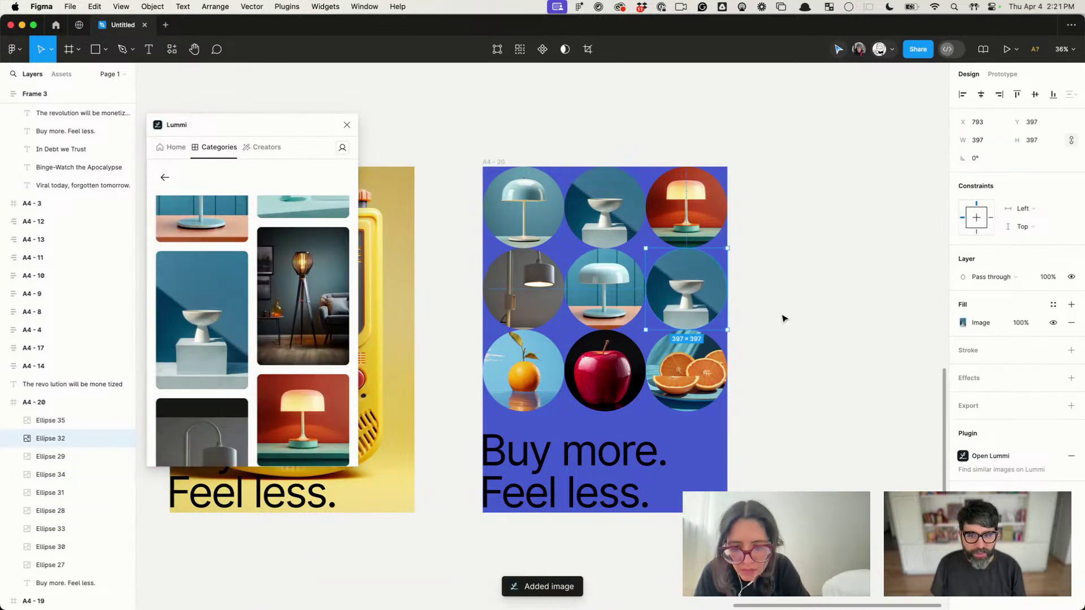
Step: Fill the third row's left circle with the orange lamp photo and its middle circle with the grey dome lamp photo
left_click(794, 295)
left_click(68, 529)
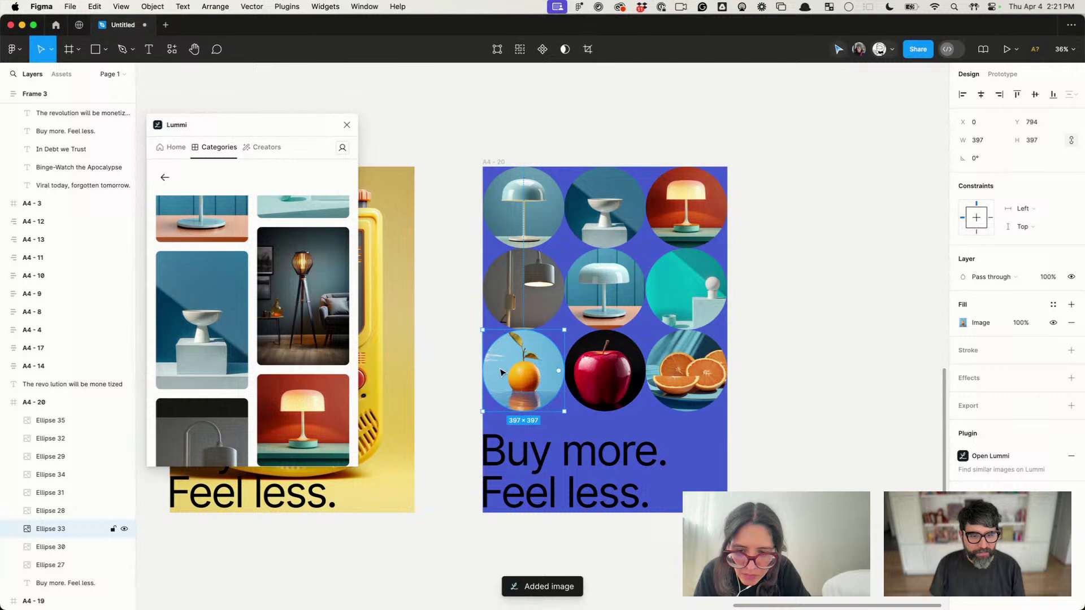
left_click(317, 411)
scroll(247, 449, "down", 5)
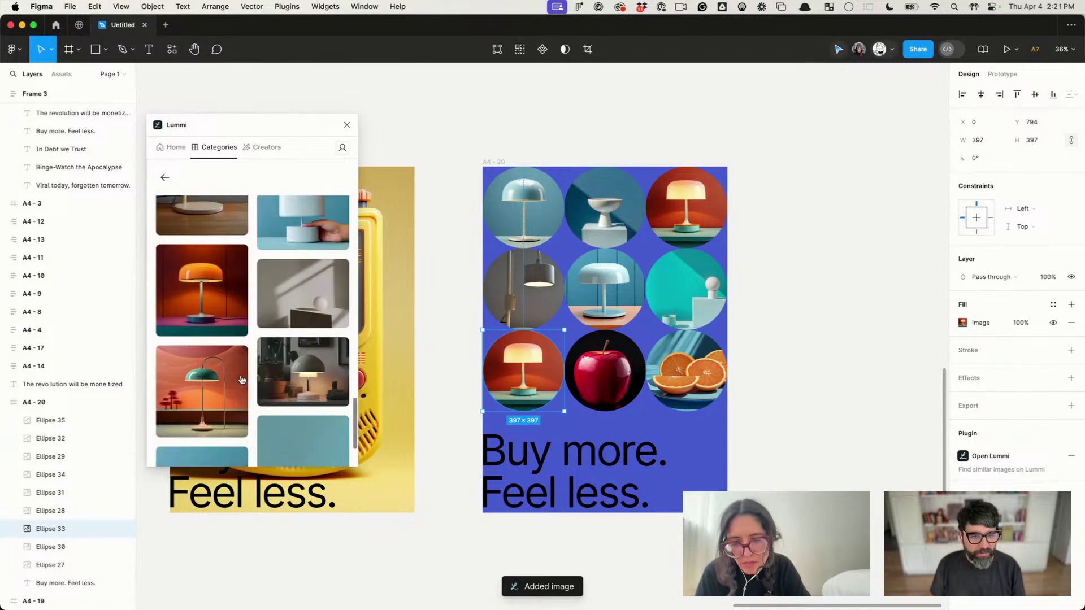
left_click(826, 333)
left_click(56, 474)
scroll(226, 373, "down", 1)
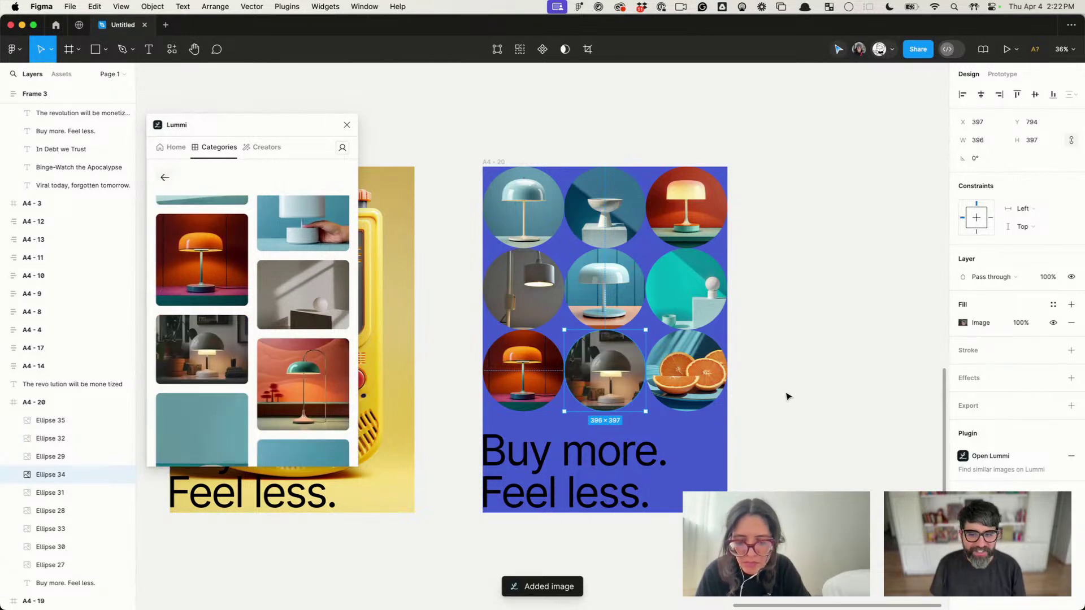
Step: Replace the orange slices in the third row's right circle with the photo of a hand holding a white lamp
left_click(825, 378)
left_click(683, 377)
scroll(273, 348, "down", 3)
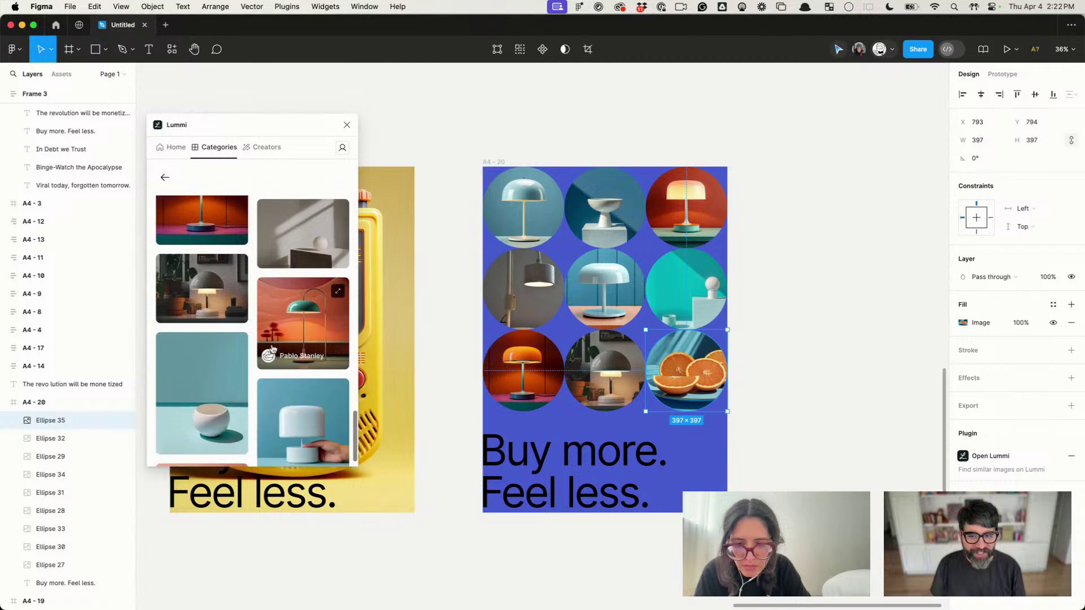
left_click(283, 339)
scroll(283, 339, "down", 5)
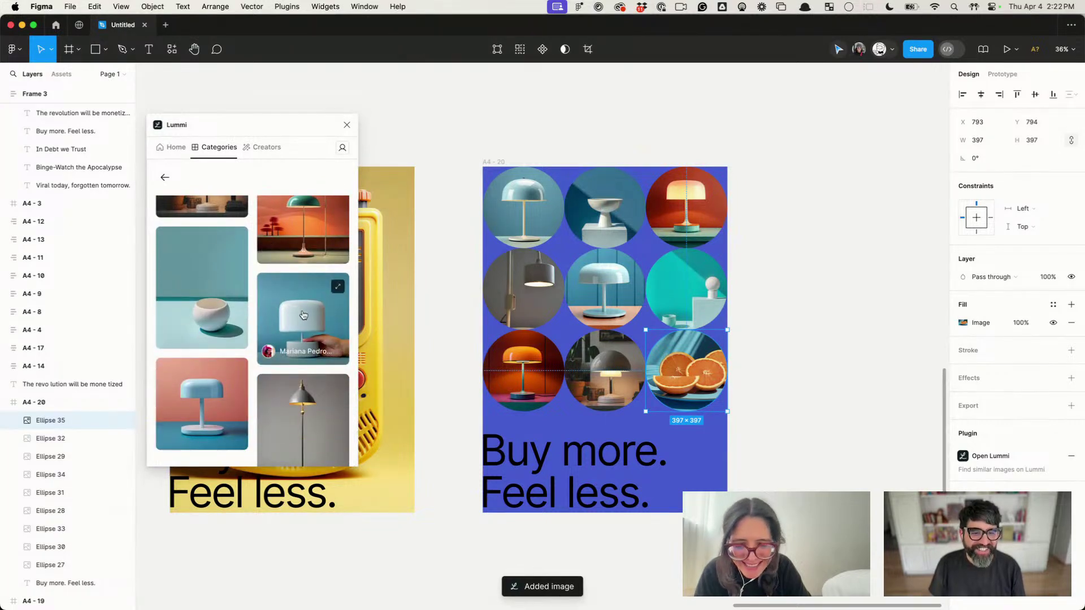
scroll(303, 315, "up", 1)
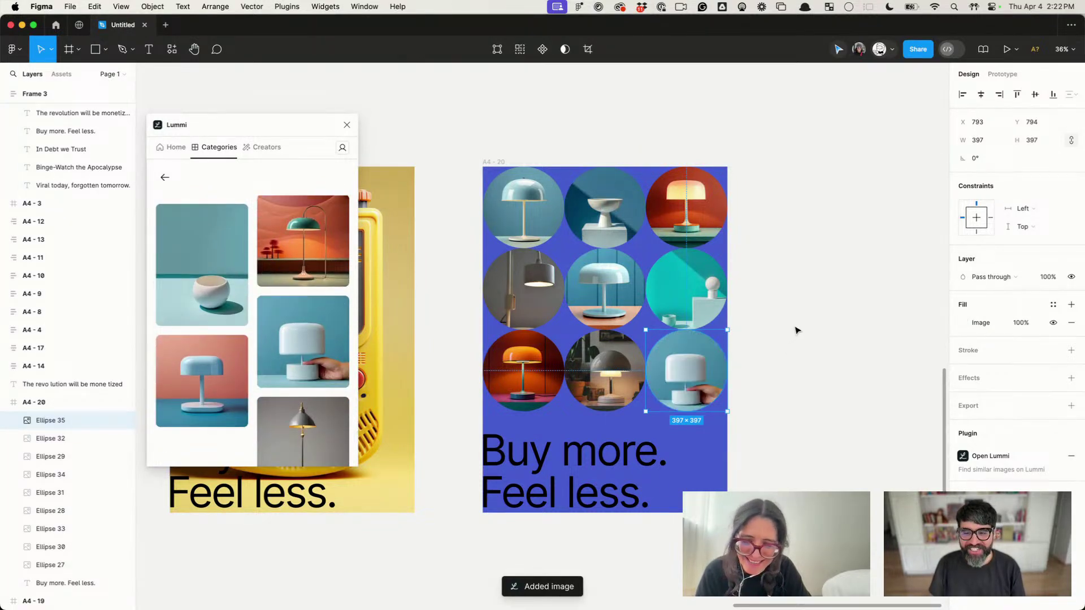
Step: Replace the grey desk lamp in the second row's left circle with the pale blue lamp on a pink background
left_click(810, 321)
left_click(531, 284)
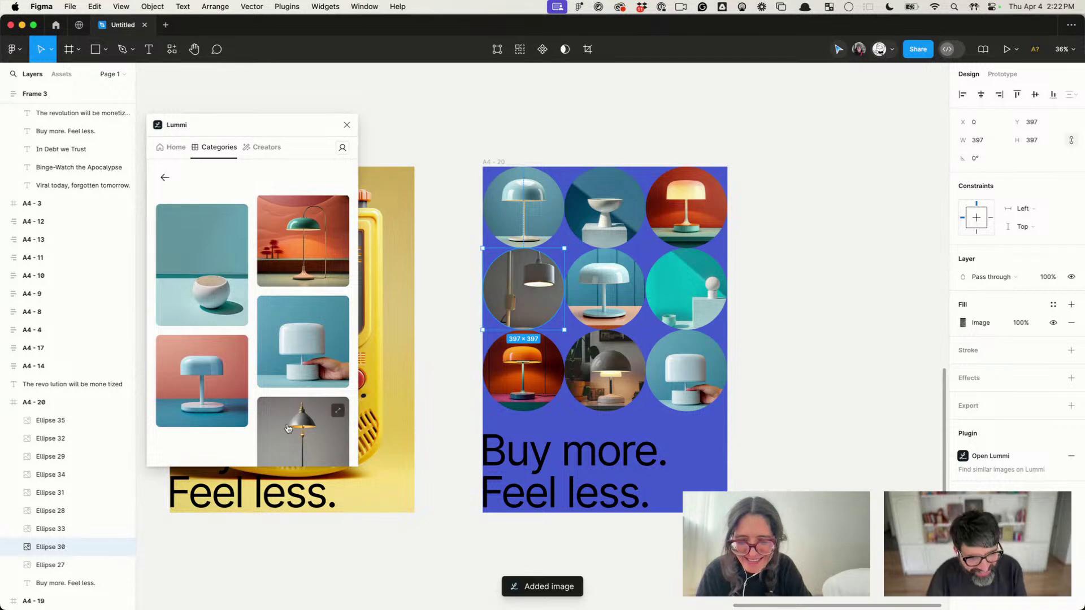
scroll(254, 384, "down", 2)
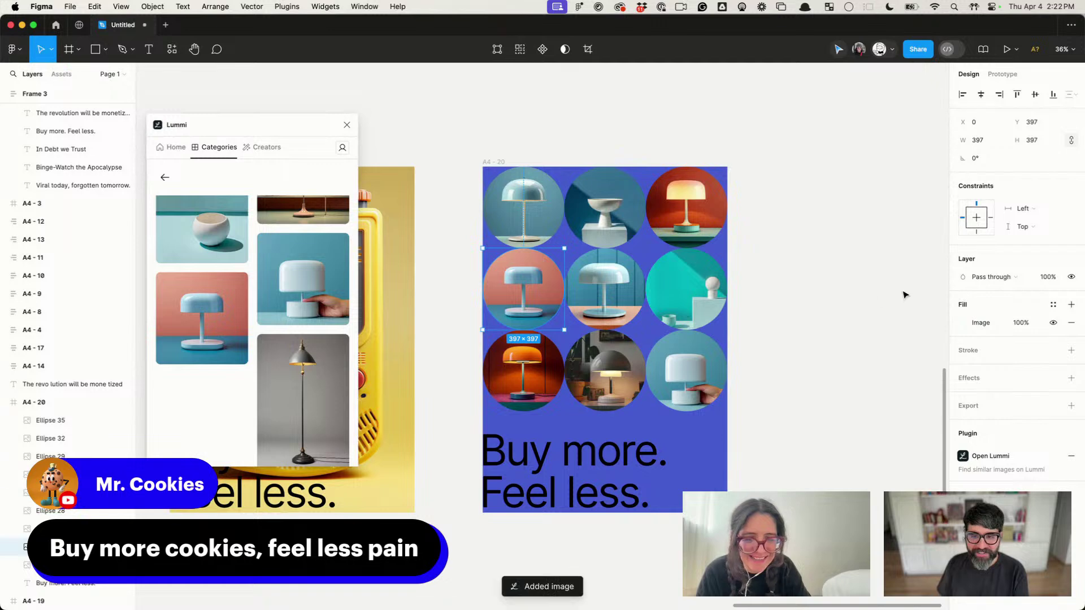
Step: Replace the teal still life in the second row's right circle with the green-shaded lamp against a red sunset
left_click(685, 302)
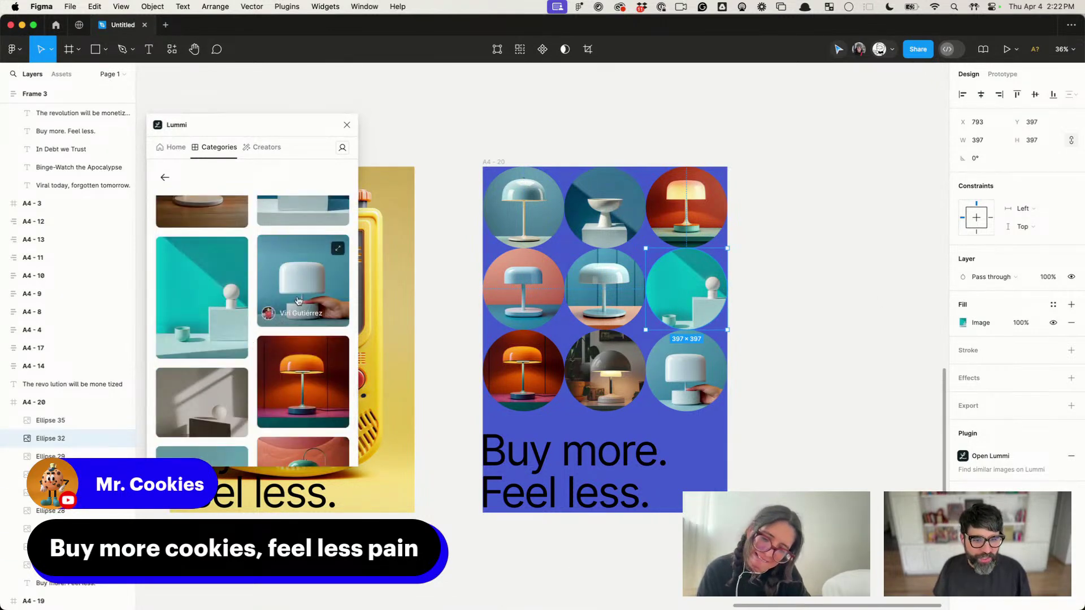
scroll(294, 306, "up", 10)
scroll(298, 300, "down", 3)
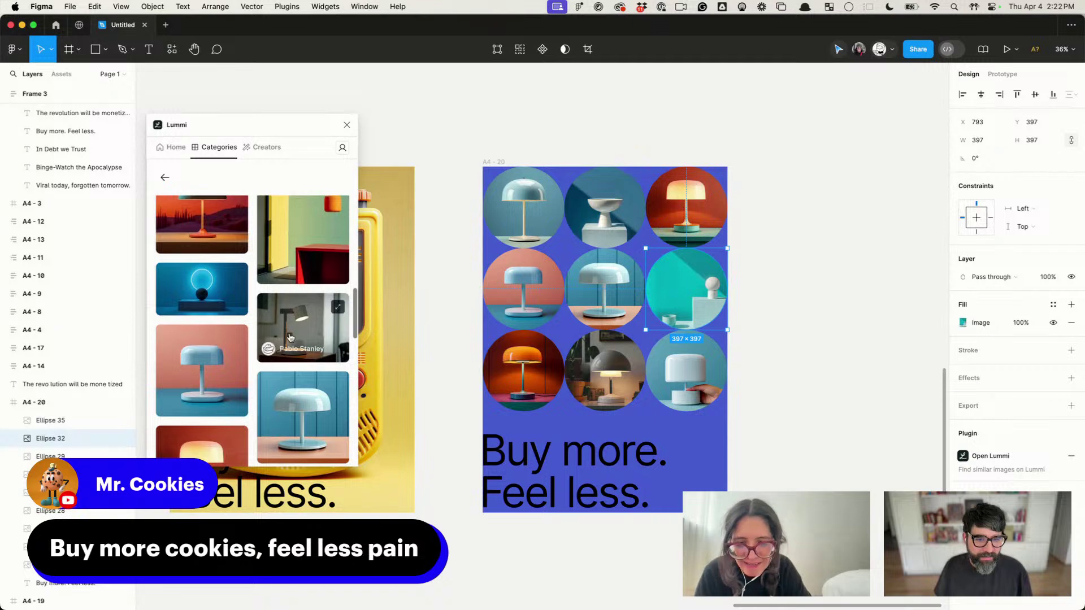
left_click(213, 287)
scroll(286, 319, "up", 3)
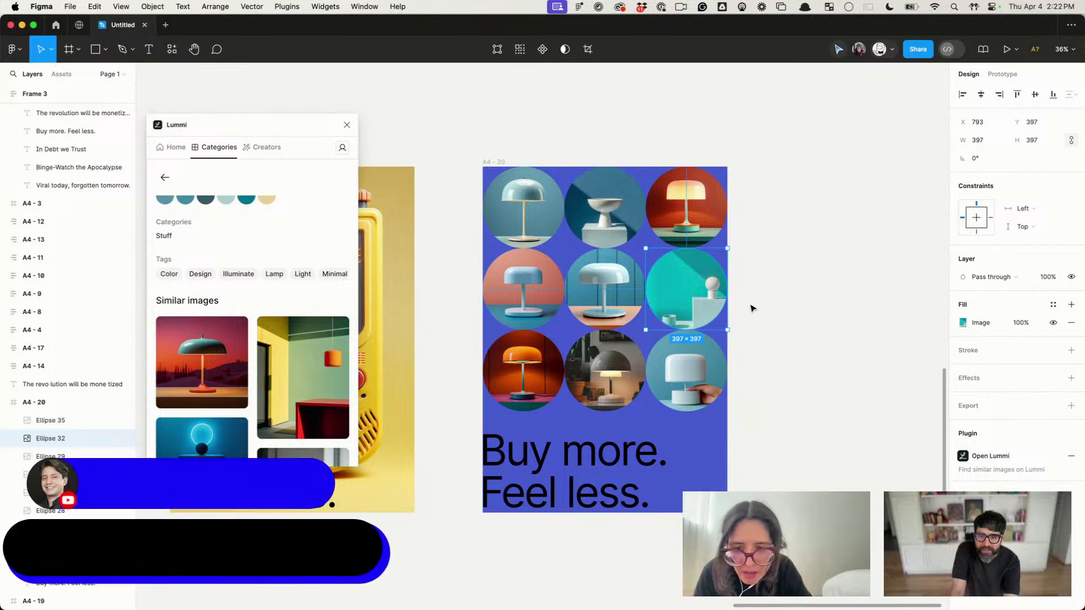
left_click(788, 288)
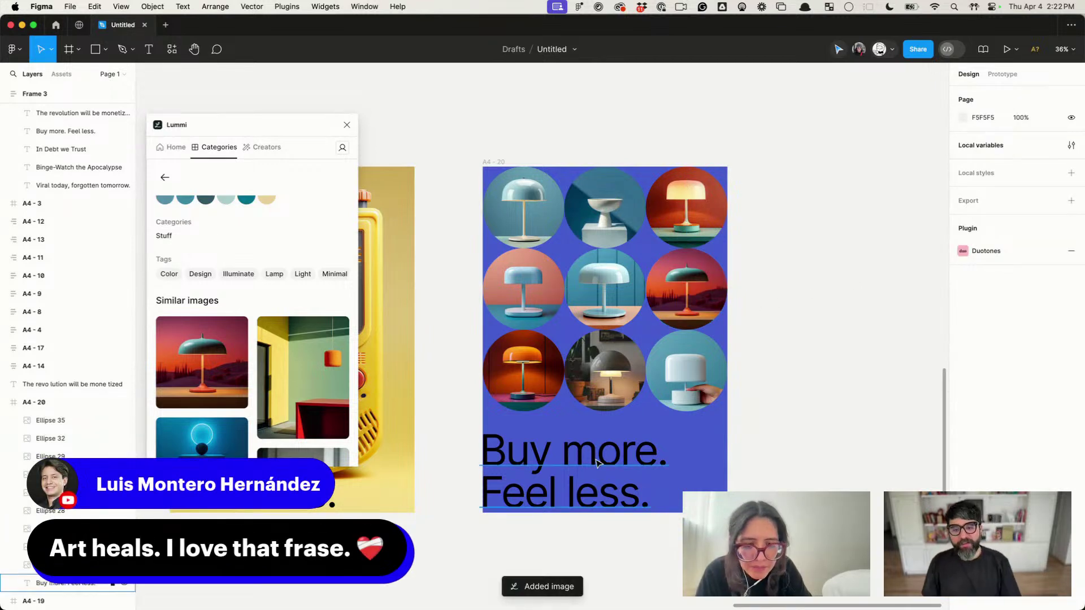
Step: Add a black 000000 inside stroke with a thickness of 16 to all nine circles, leaving the text out
left_click(662, 243)
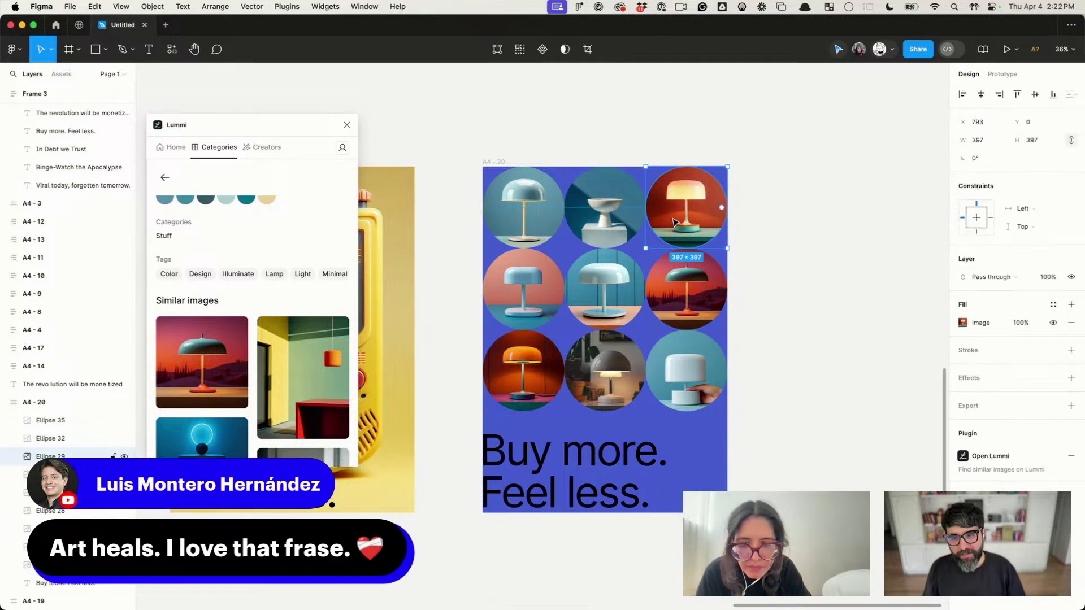
key("super+a")
left_click(568, 452, "shift")
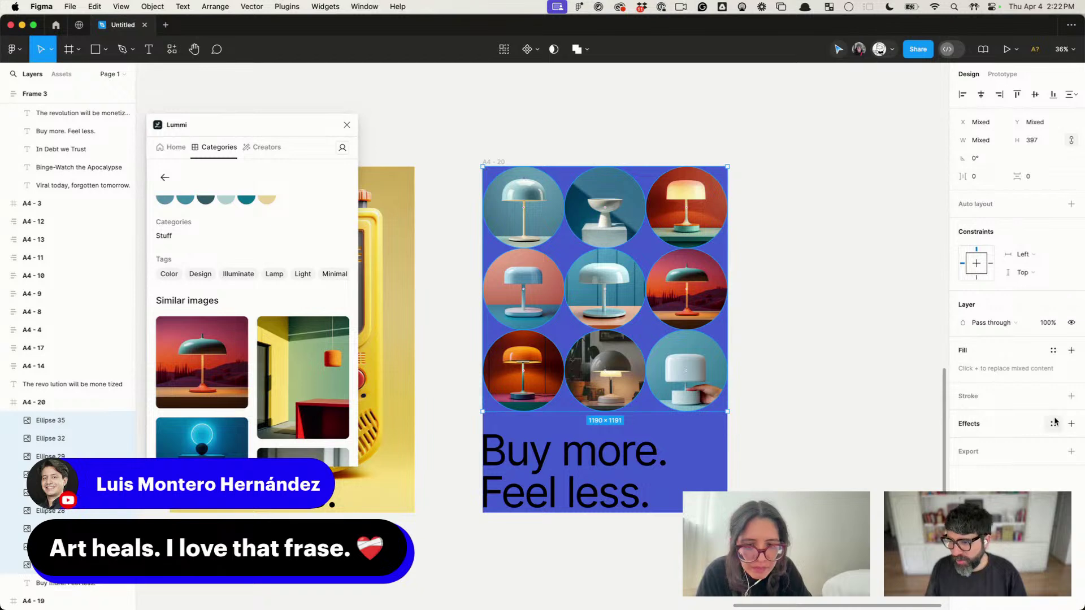
left_click(1071, 397)
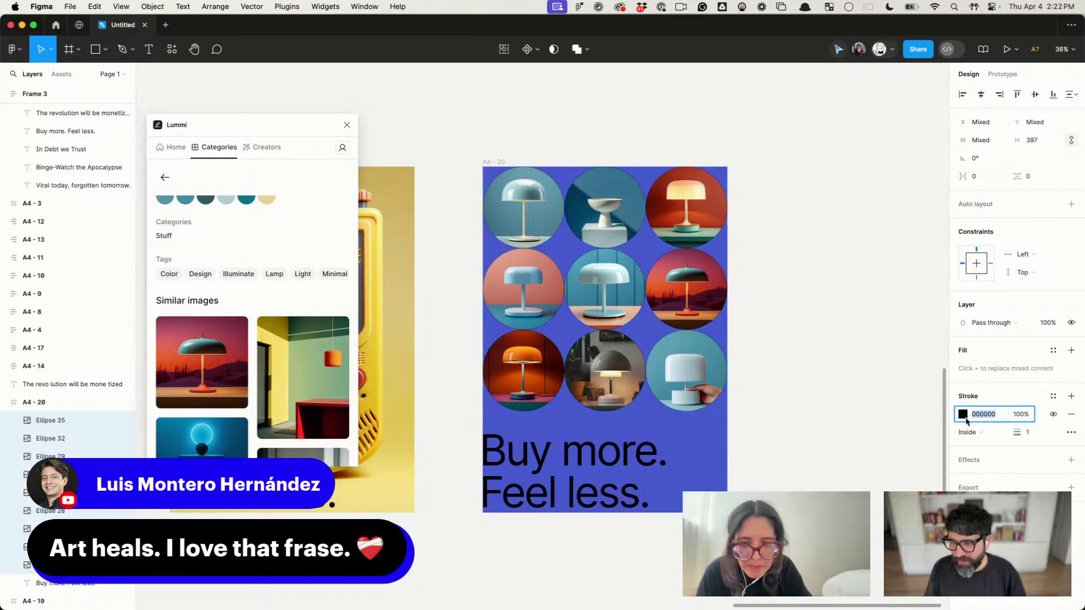
type("17")
key("Return")
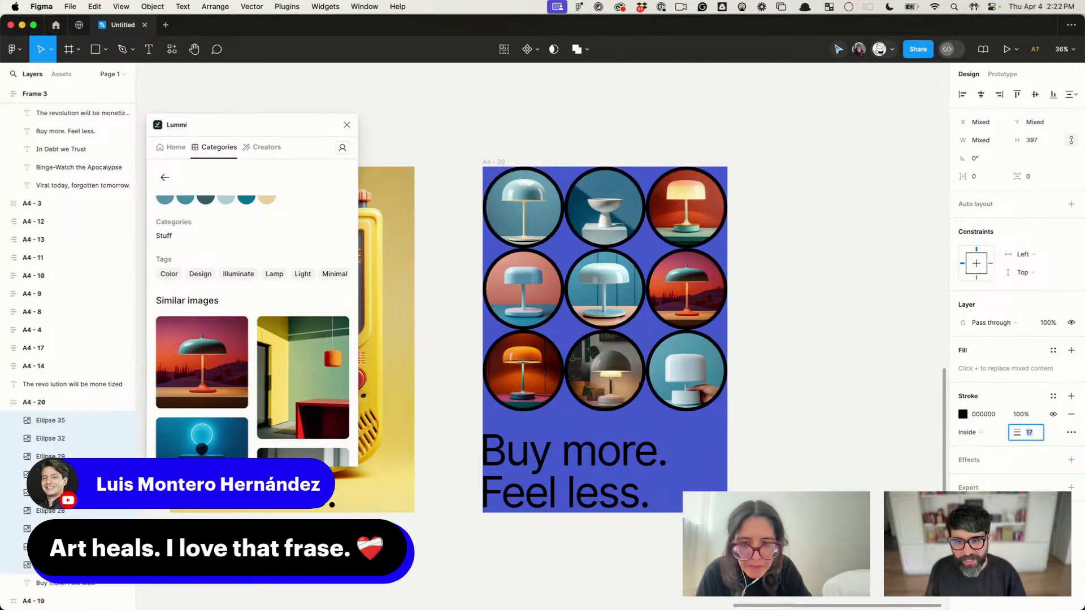
key("Down")
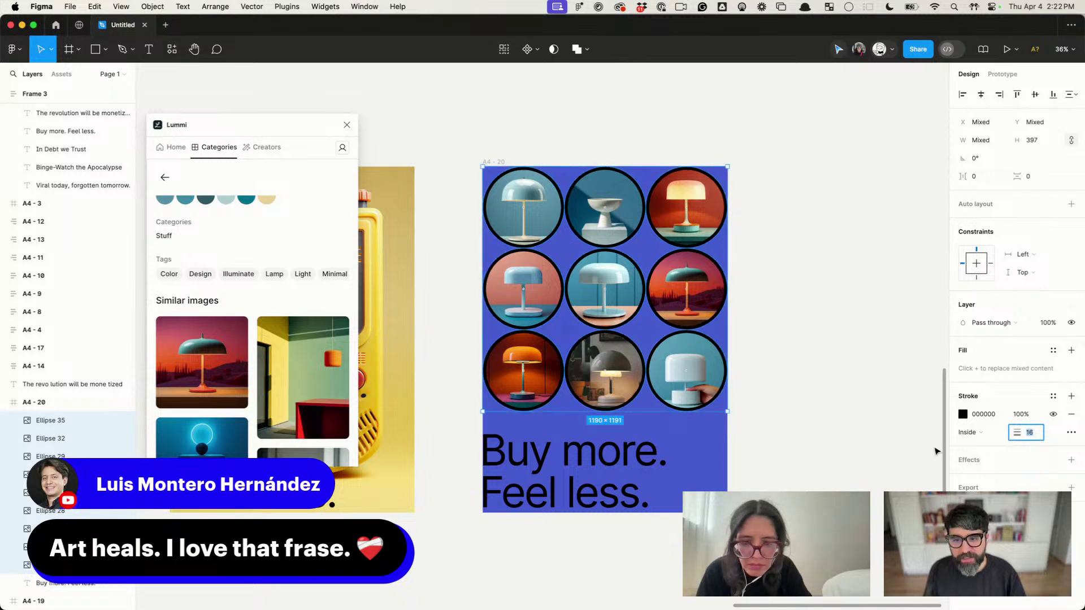
left_click(834, 391)
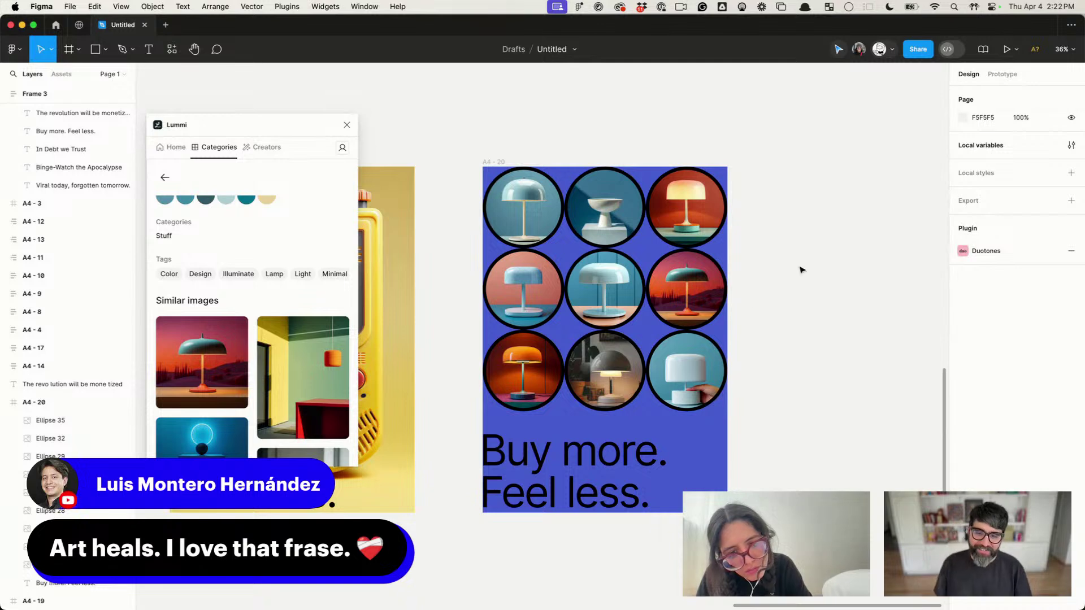
Step: Set the line height of the "Buy more. Feel less." text to 180 and move it down to the poster's lower edge
left_click(653, 469)
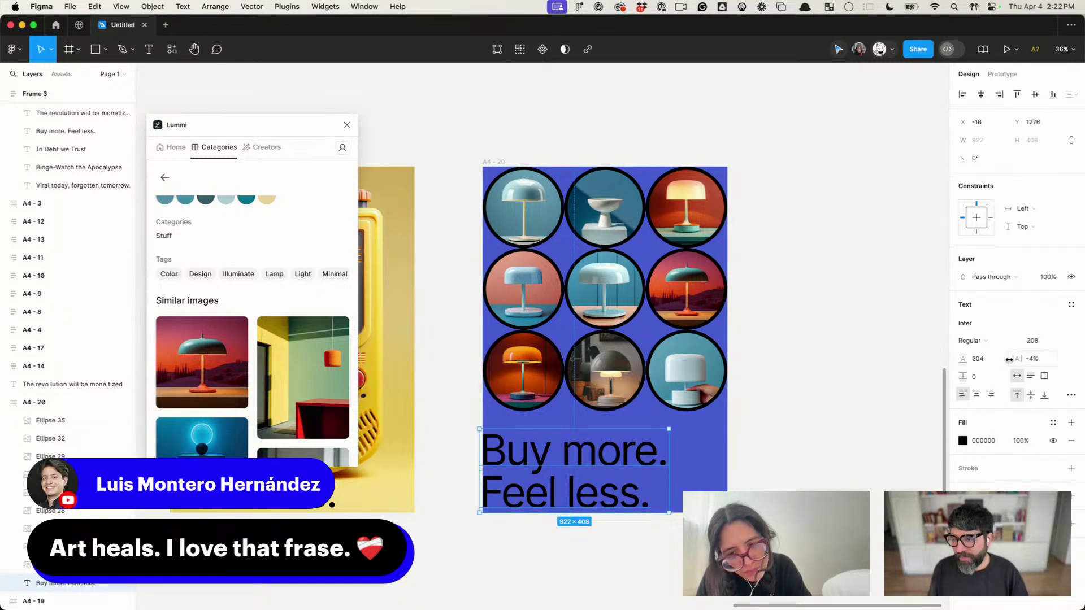
type("180")
key("Return")
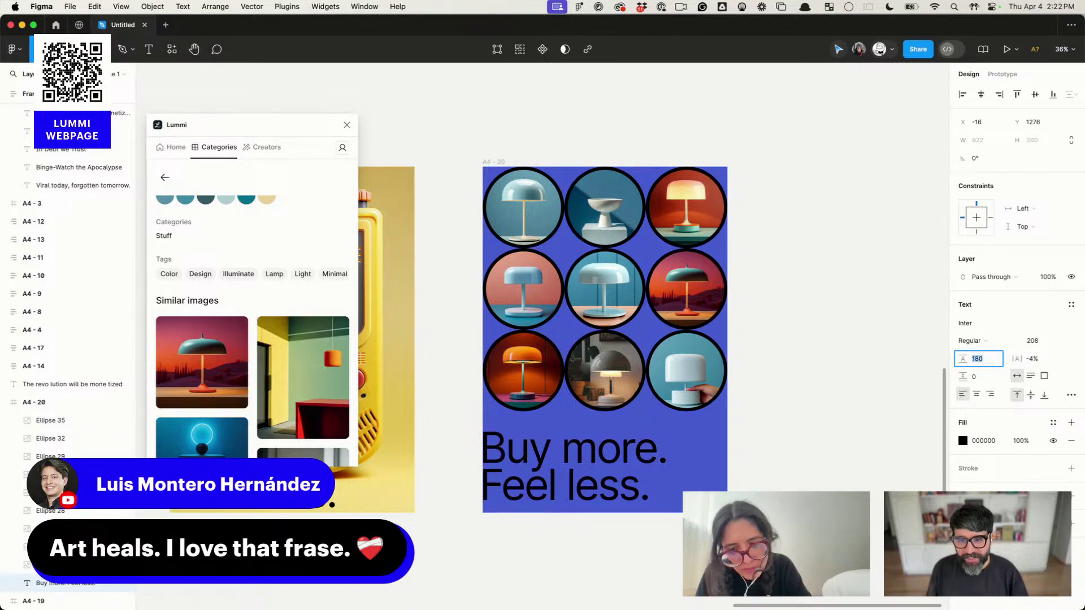
left_click(819, 416)
left_click_drag(618, 449, 617, 460)
left_click(786, 366)
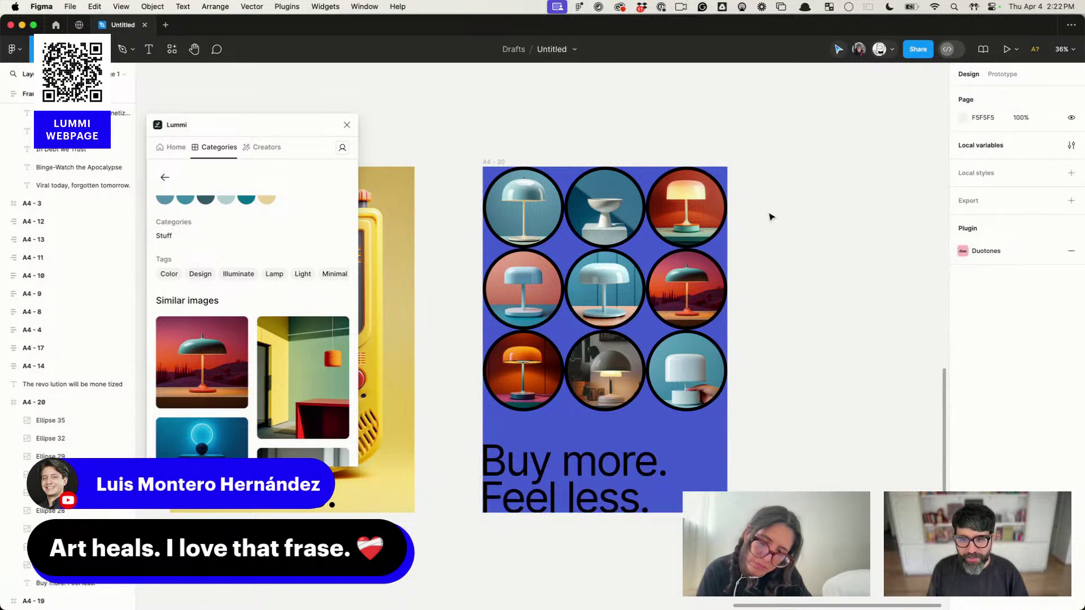
Step: Set the stroke thickness of the nine circles to 8
left_click_drag(632, 274, 476, 384)
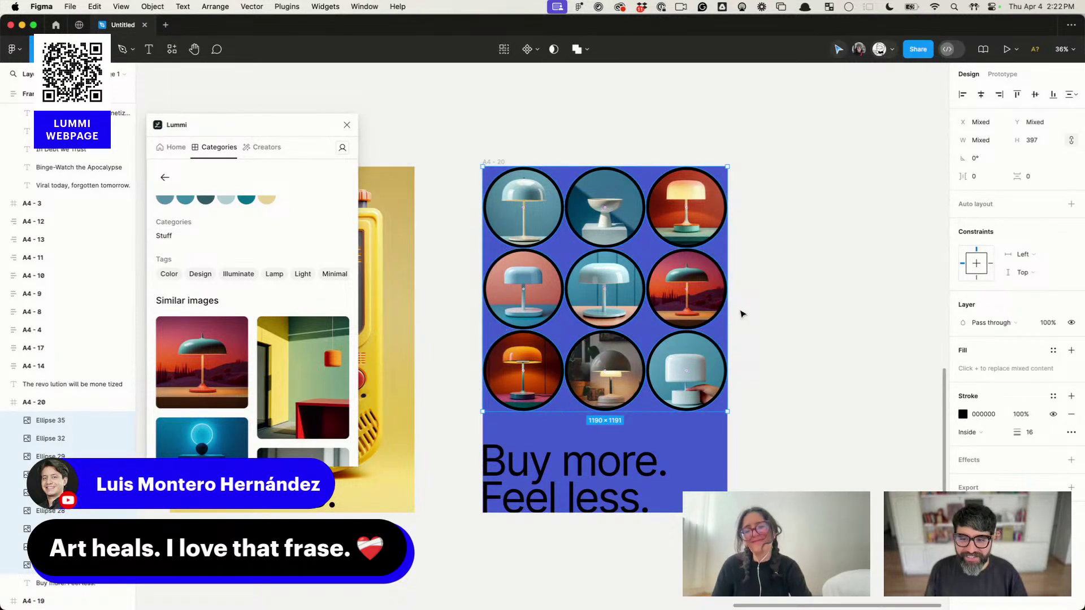
left_click(785, 281)
left_click_drag(736, 224, 480, 390)
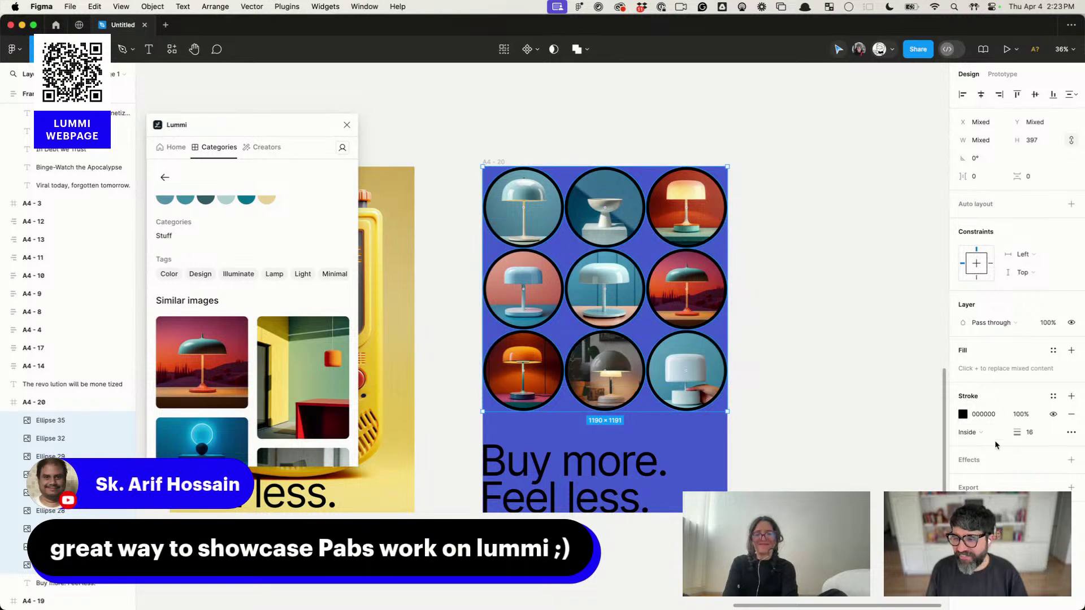
type("8")
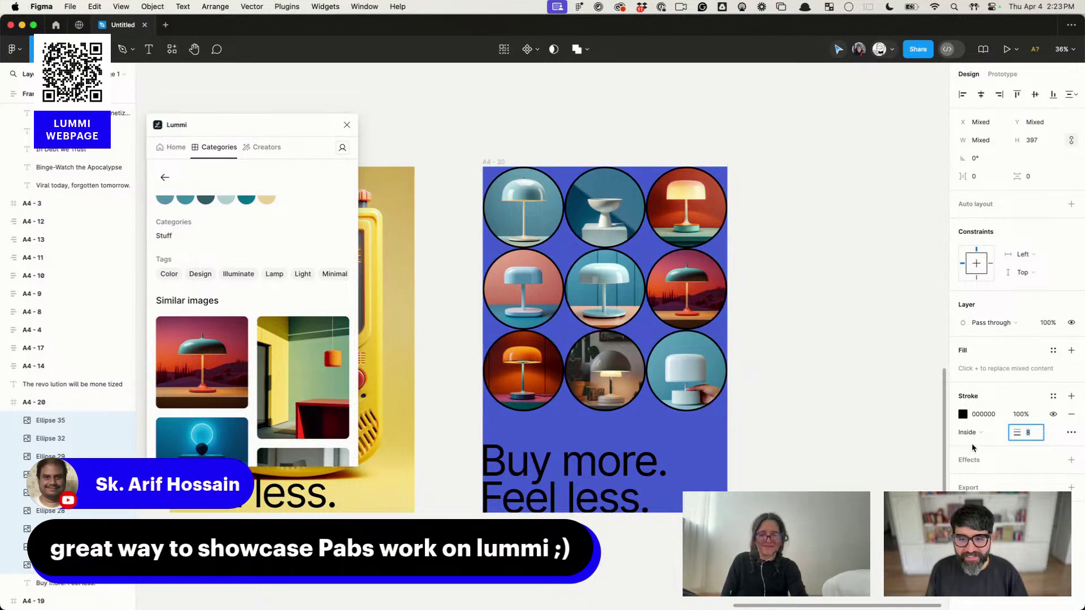
Step: Replace the photo fill of the middle circle on poster A4 - 20 with a solid crimson D34758 fill
key("Escape")
left_click(830, 426)
scroll(825, 421, "down", 3)
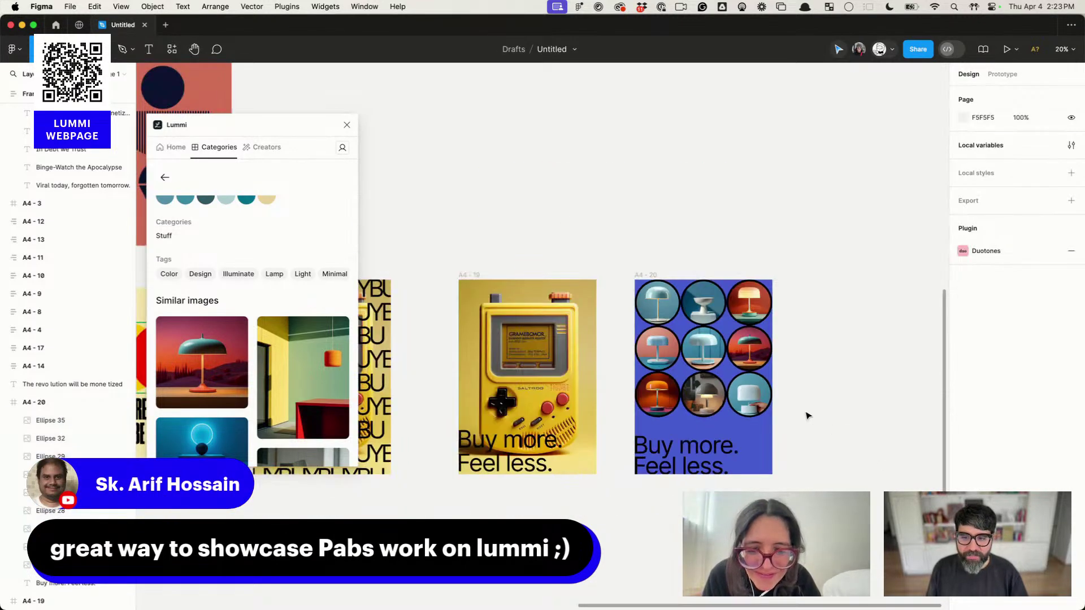
left_click(696, 350)
scroll(696, 350, "up", 2)
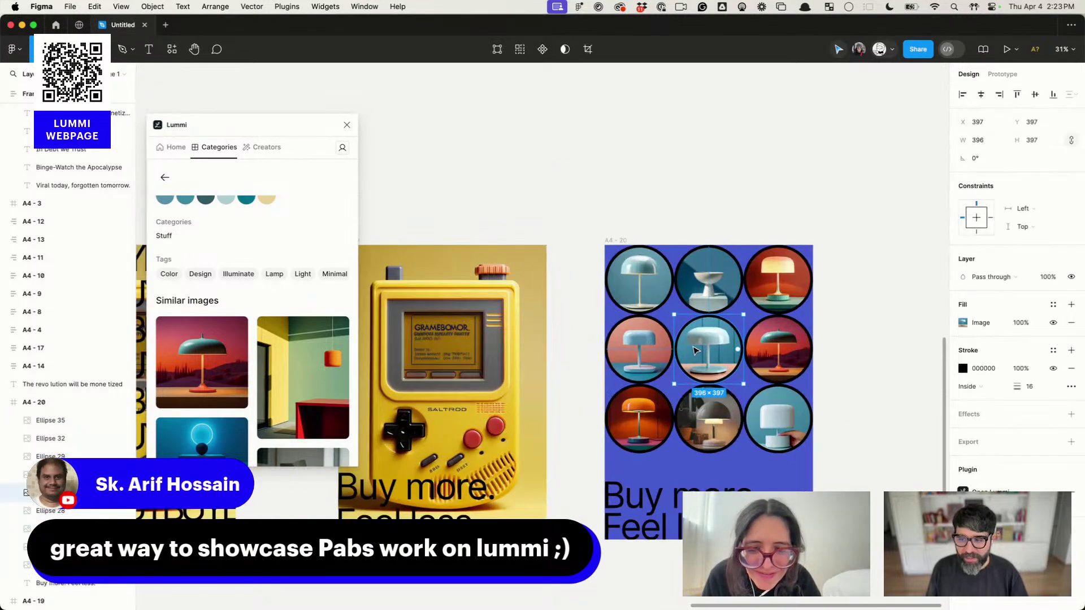
left_click(963, 322)
left_click(964, 322)
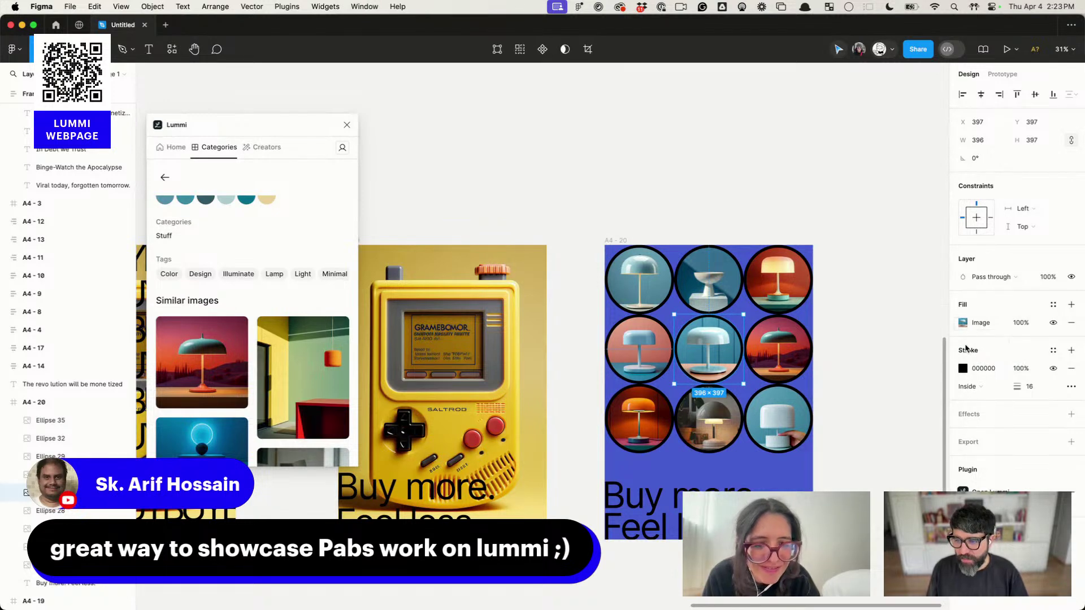
left_click(963, 323)
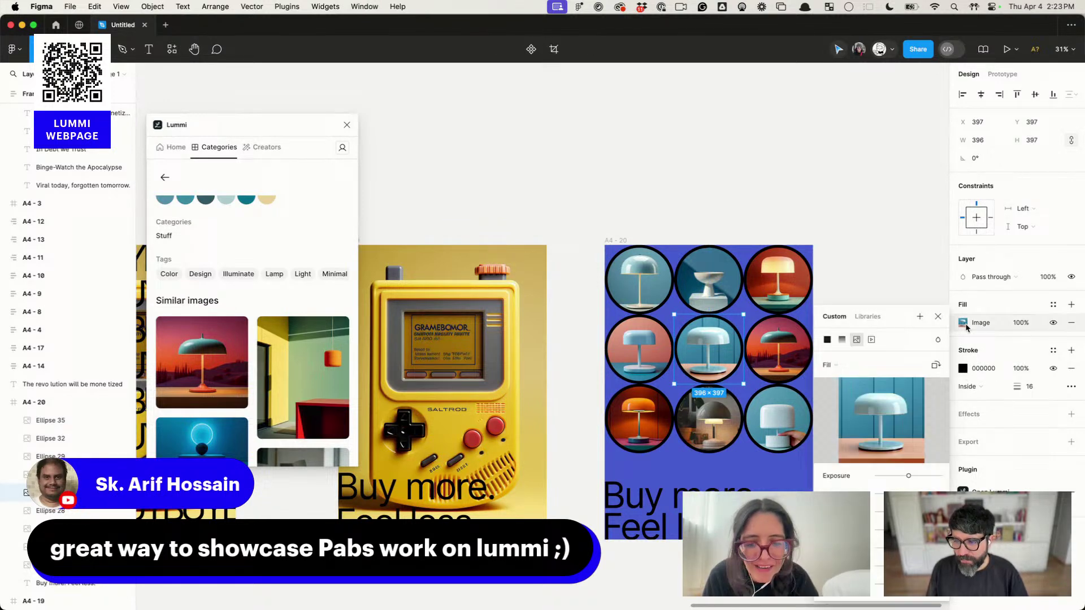
left_click(828, 339)
left_click(829, 476)
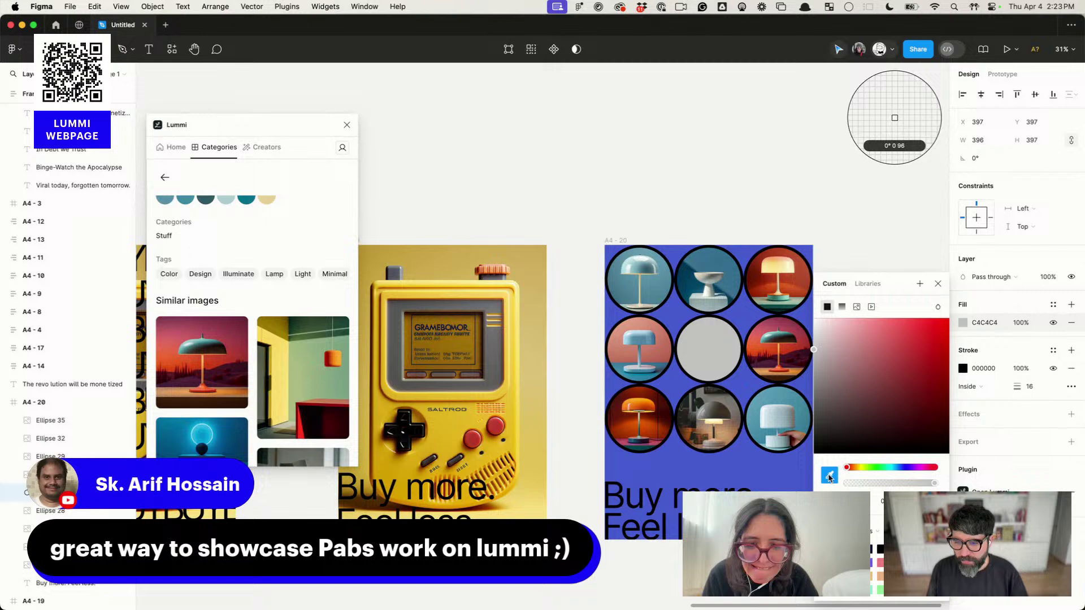
left_click(761, 466)
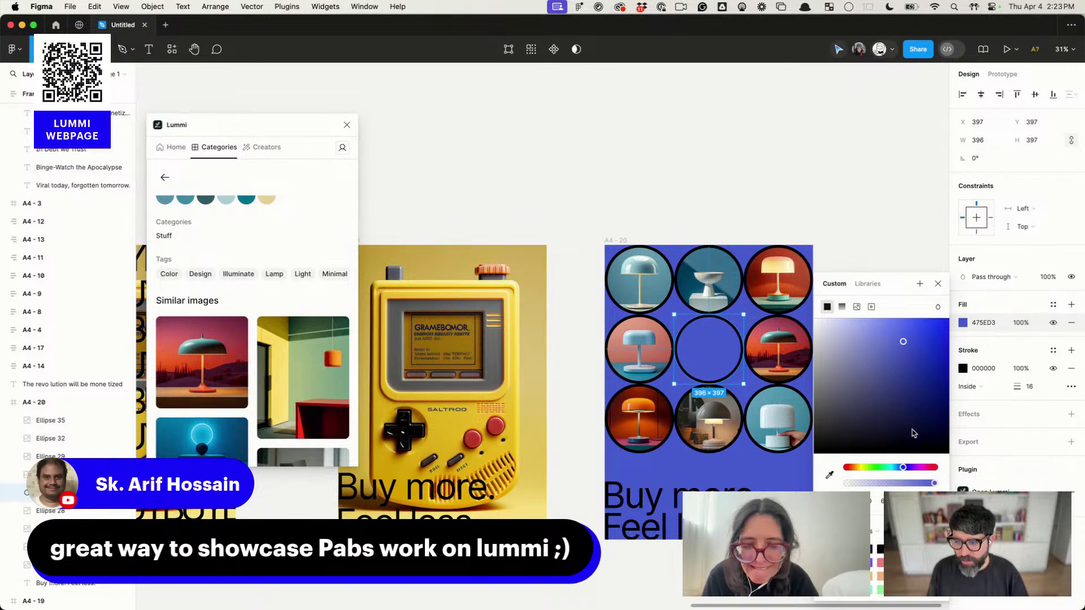
left_click(936, 468)
left_click(853, 170)
Step: Draw a 36 × 36 eye circle in the crimson circle and duplicate it horizontally to make the second eye
scroll(687, 345, "up", 10)
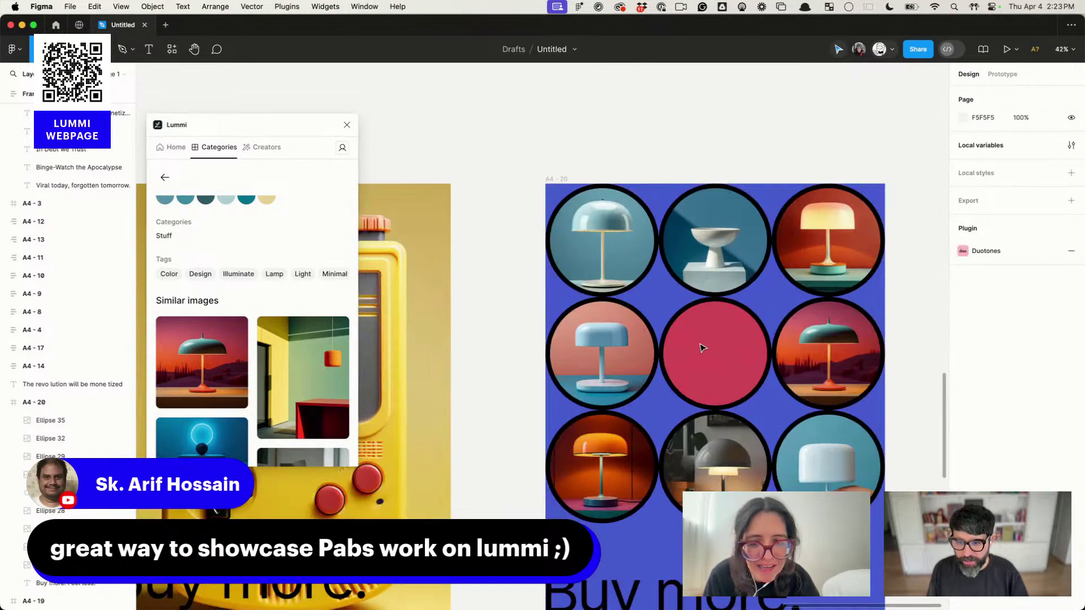
key("o")
mouse_move(673, 350)
left_mouse_down()
mouse_move(682, 338)
mouse_move(819, 347)
left_mouse_up()
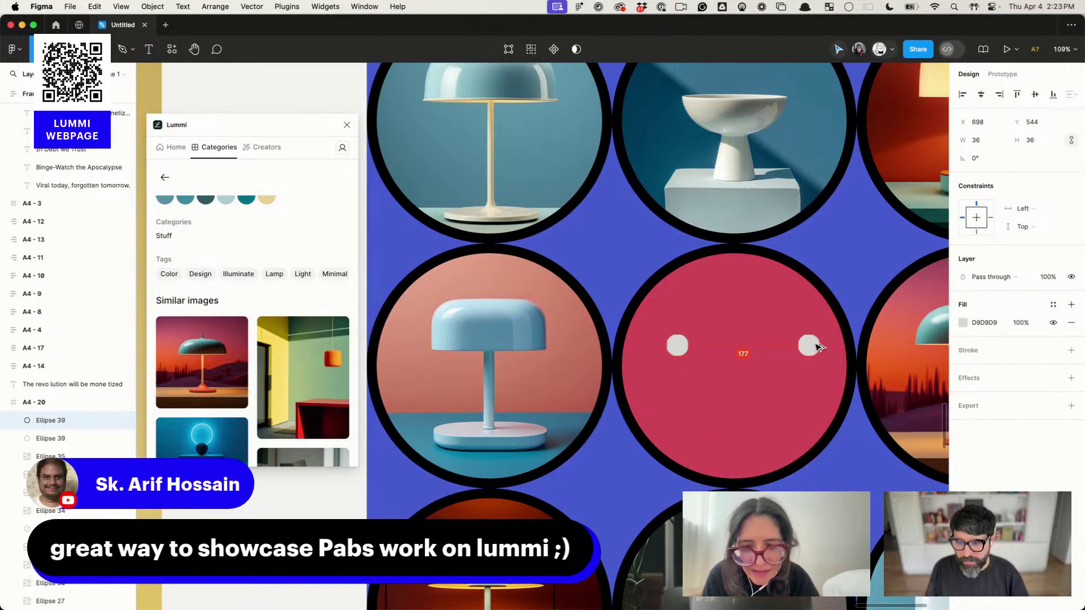
Step: Duplicate the crimson circle, scale the copy to about 266 × 267 and turn it into a thin lower half-ring as a smiling mouth
left_click(805, 306)
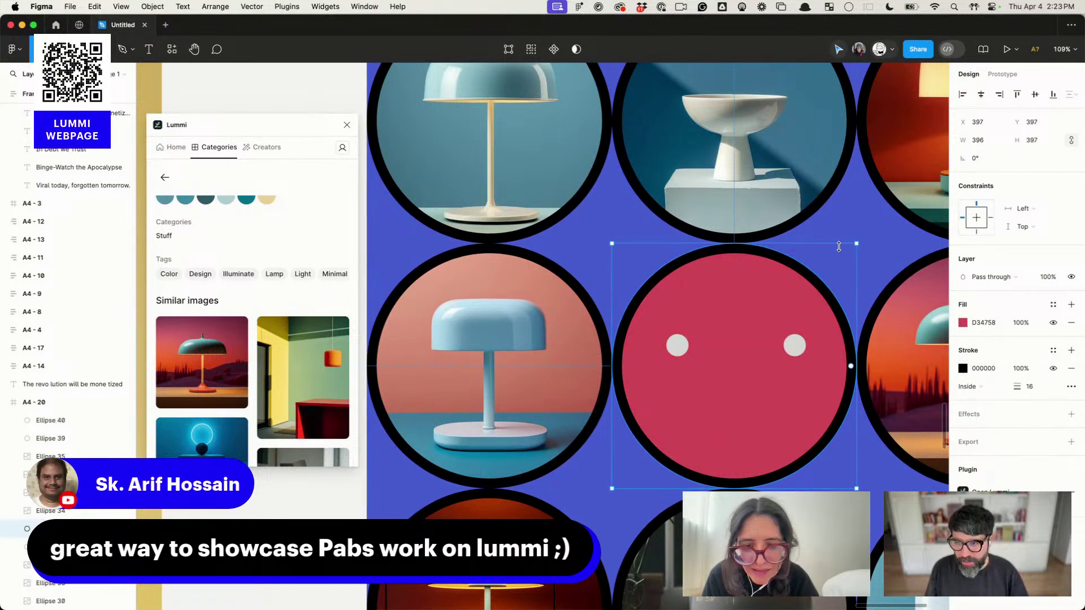
left_click_drag(846, 266, 801, 309)
left_click_drag(812, 368, 650, 371)
left_click_drag(734, 366, 737, 439)
Step: Fill both eye circles with black 000000 sampled from the circle's outline
left_click(794, 345)
left_click(677, 345, "shift")
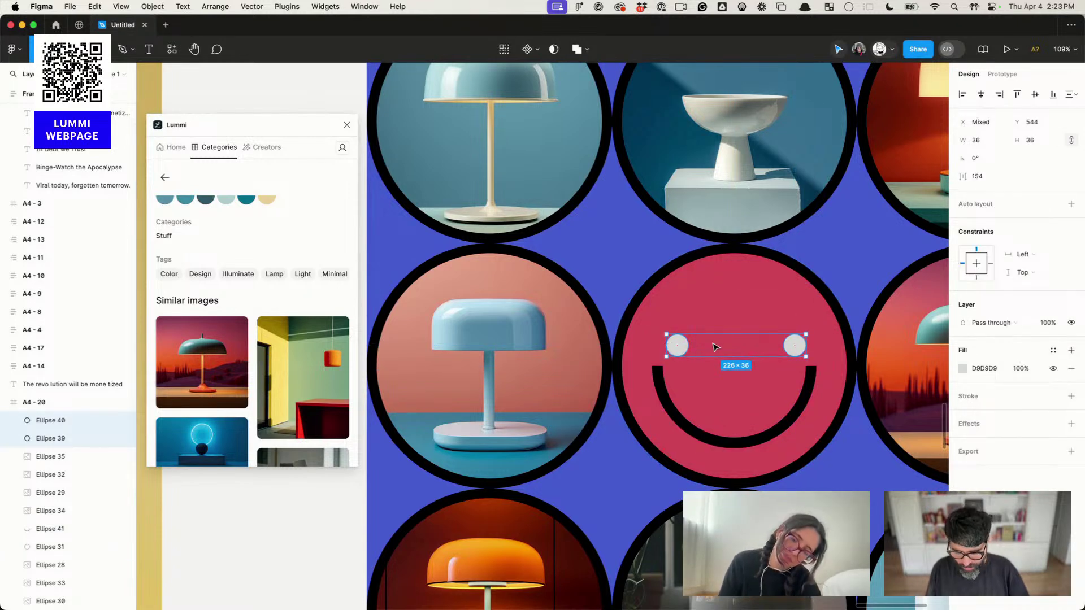
key("i")
left_click(693, 252)
scroll(691, 260, "right", 4)
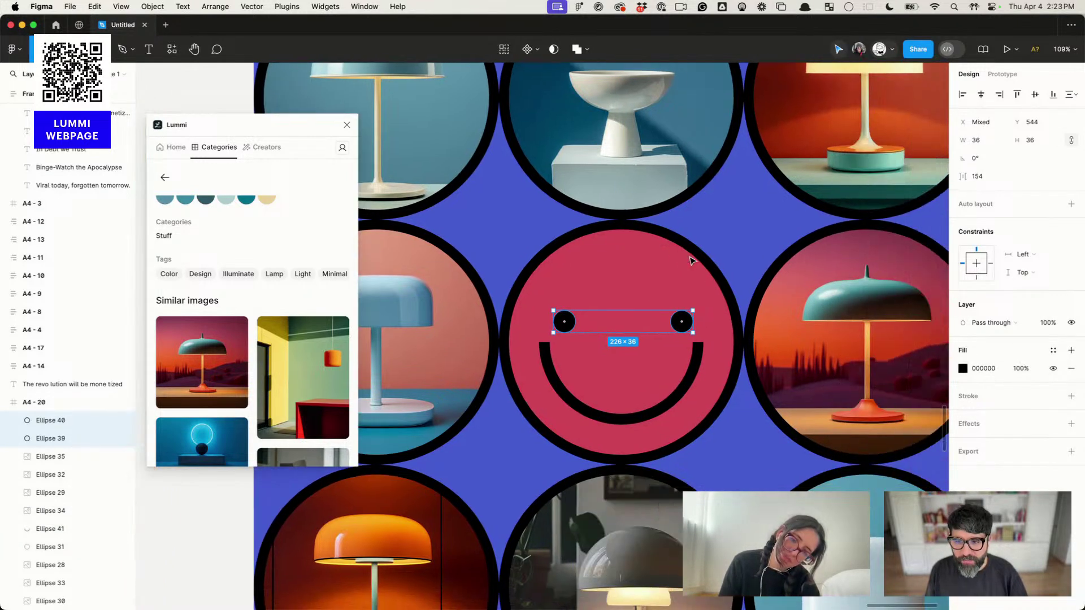
Step: Scale the mouth arc down from its center to about 232 × 233
scroll(693, 260, "right", 2)
left_click(658, 346)
scroll(658, 339, "up", 5)
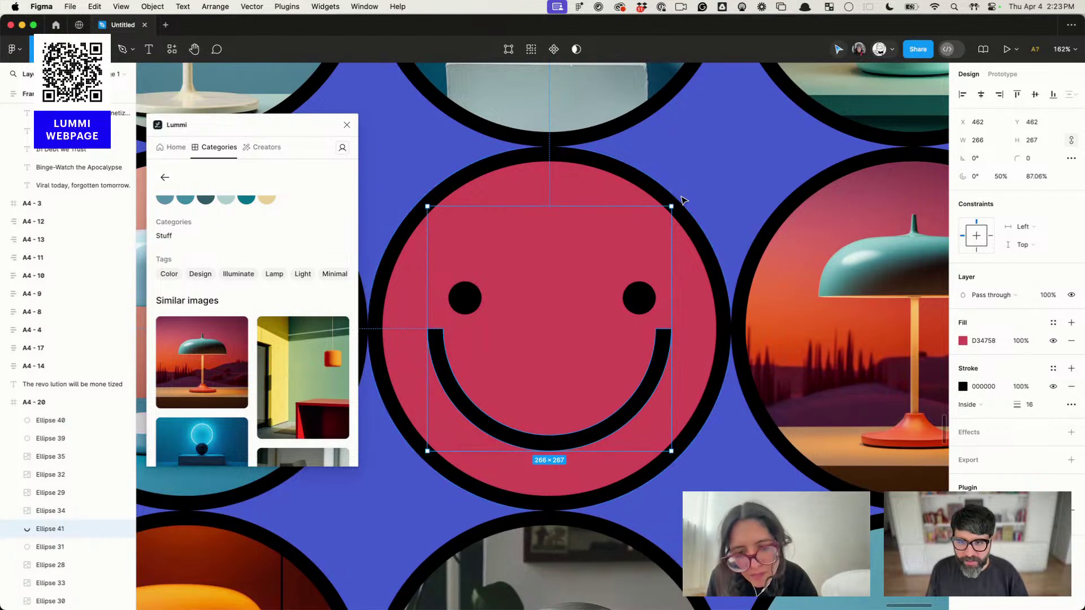
left_click_drag(671, 206, 655, 224)
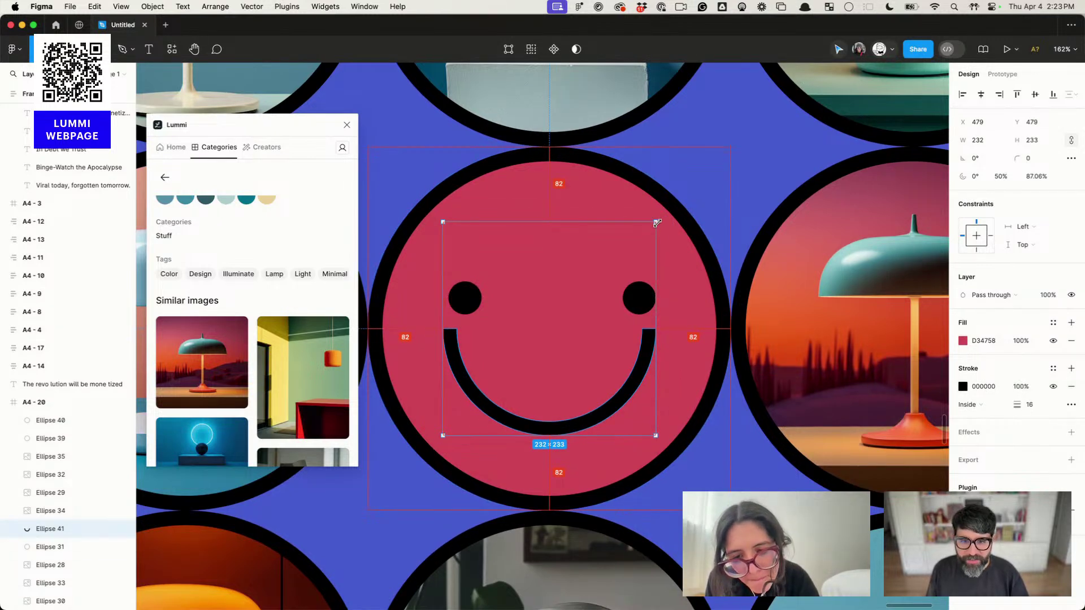
Step: Align one eye with the mouth's left edge and the other eye with its right edge
left_click(459, 299)
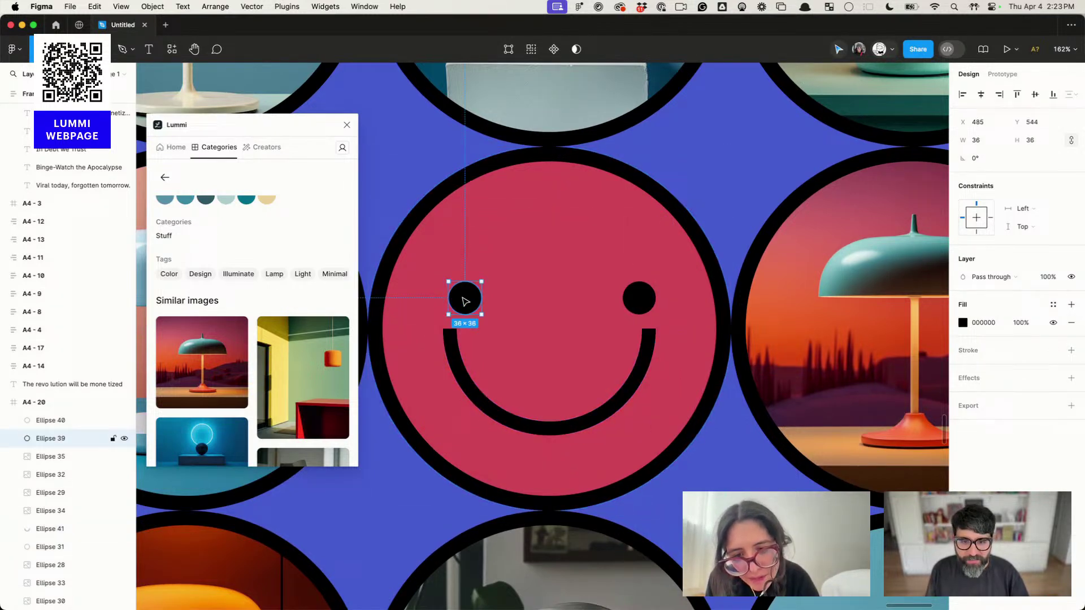
left_click(452, 350, "shift")
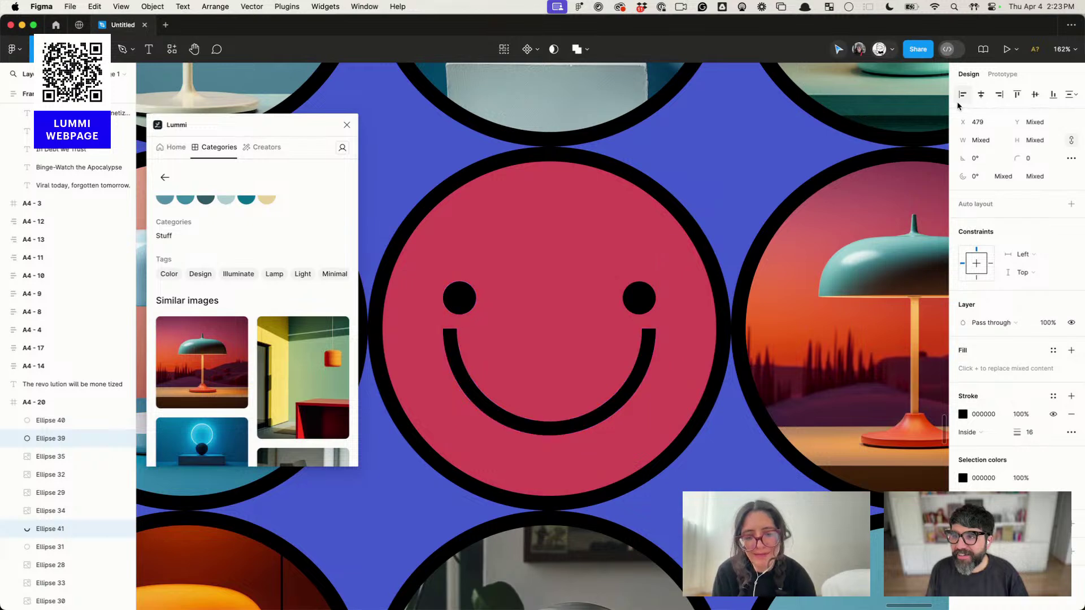
left_click(639, 302)
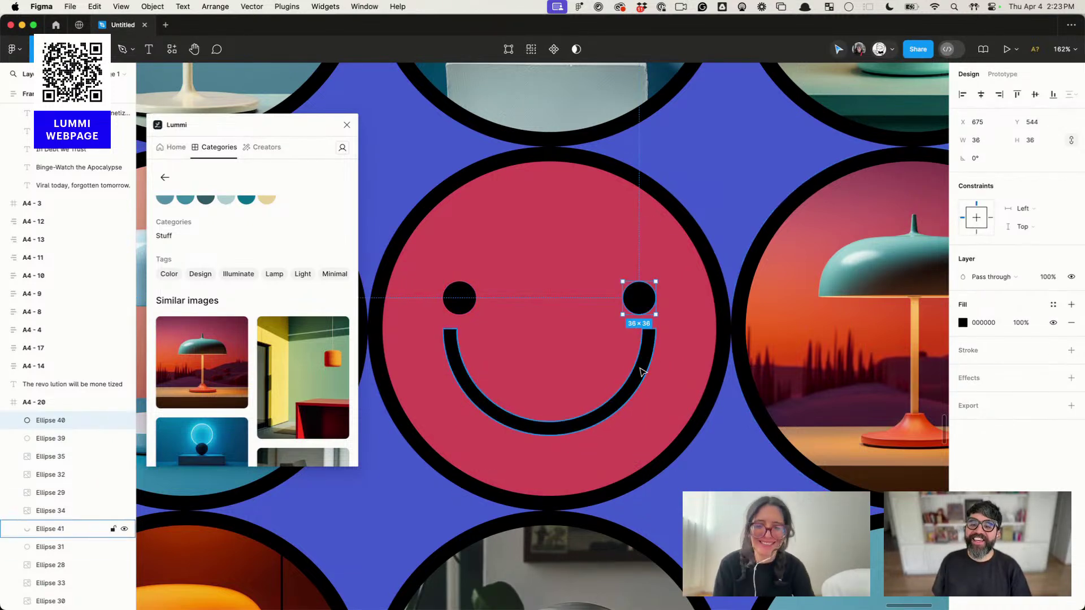
left_click(648, 344, "shift")
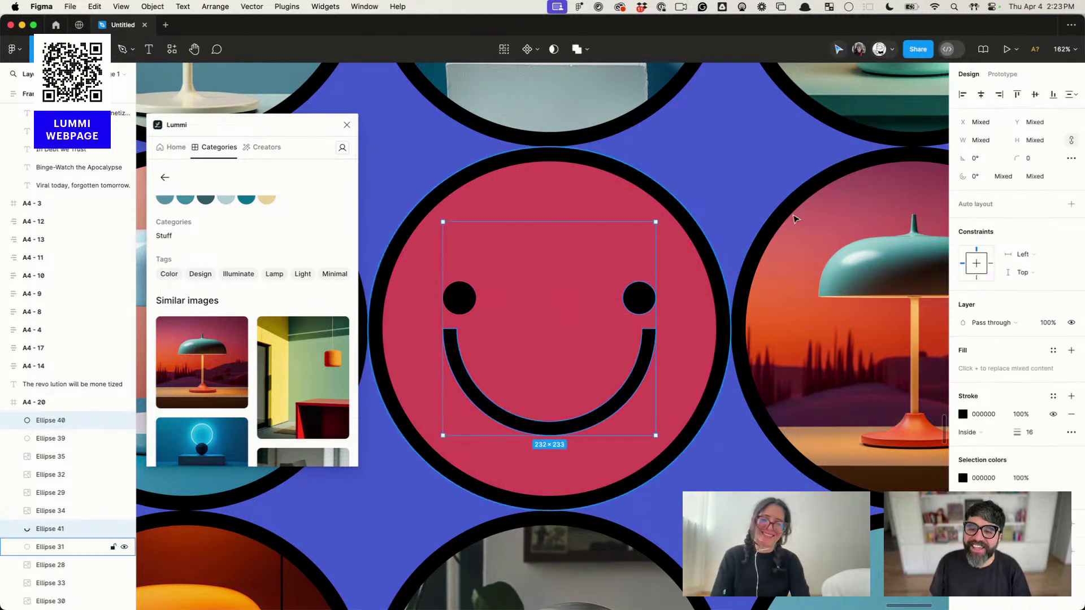
left_click(624, 299)
left_click(463, 299, "shift")
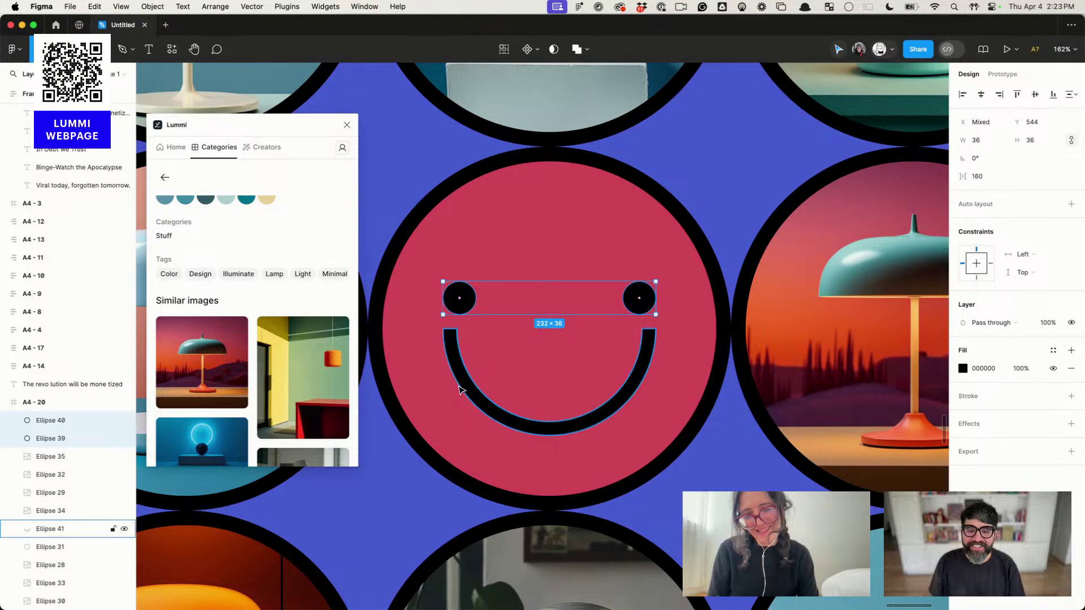
scroll(460, 390, "down", 5)
left_click(788, 268)
scroll(786, 269, "down", 3)
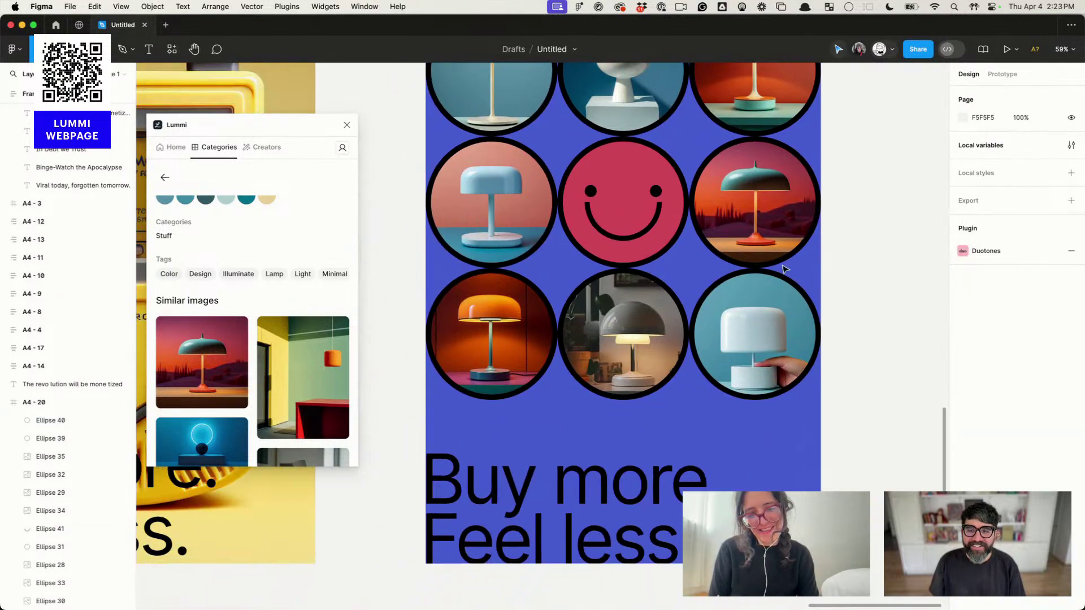
scroll(785, 269, "down", 5)
Step: Shorten both ends of the mouth arc to a 15° start and a 41.67% sweep
left_click(728, 240)
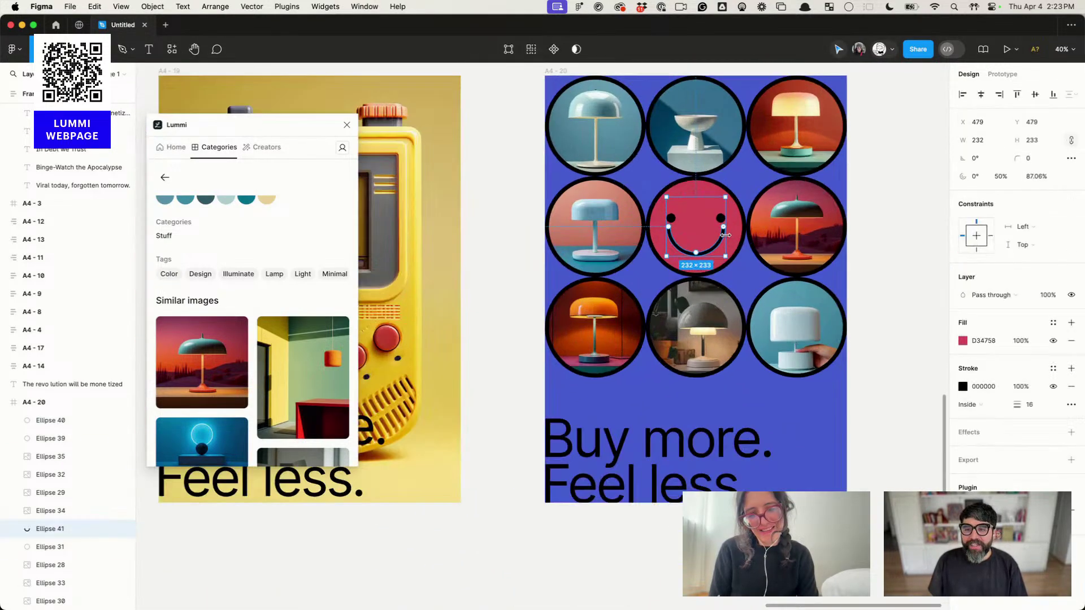
scroll(726, 235, "up", 5)
scroll(725, 225, "up", 2)
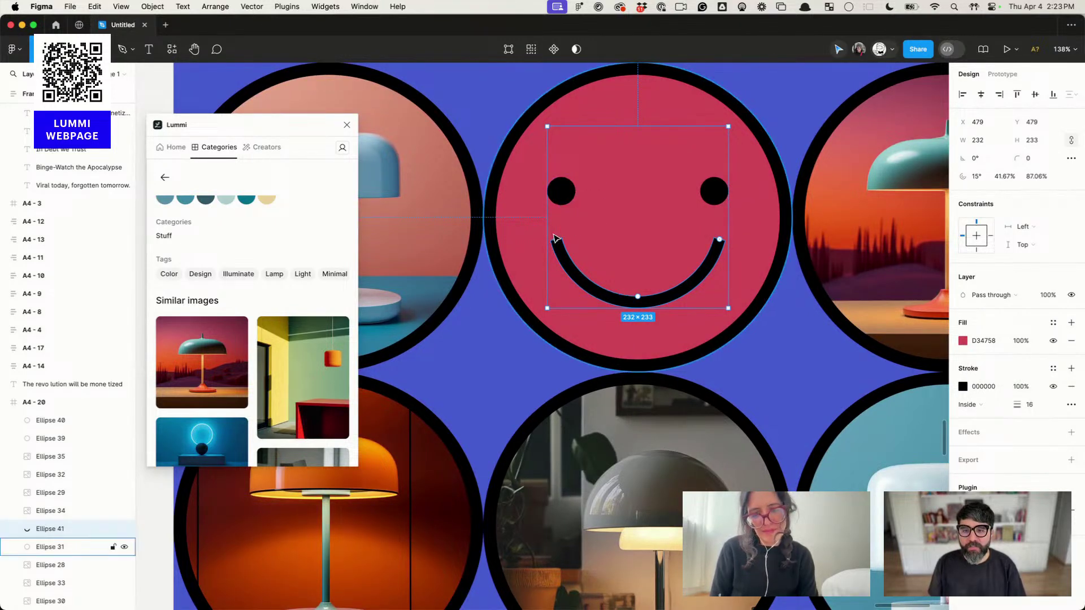
scroll(556, 238, "down", 10)
left_click(856, 258)
scroll(846, 258, "down", 3)
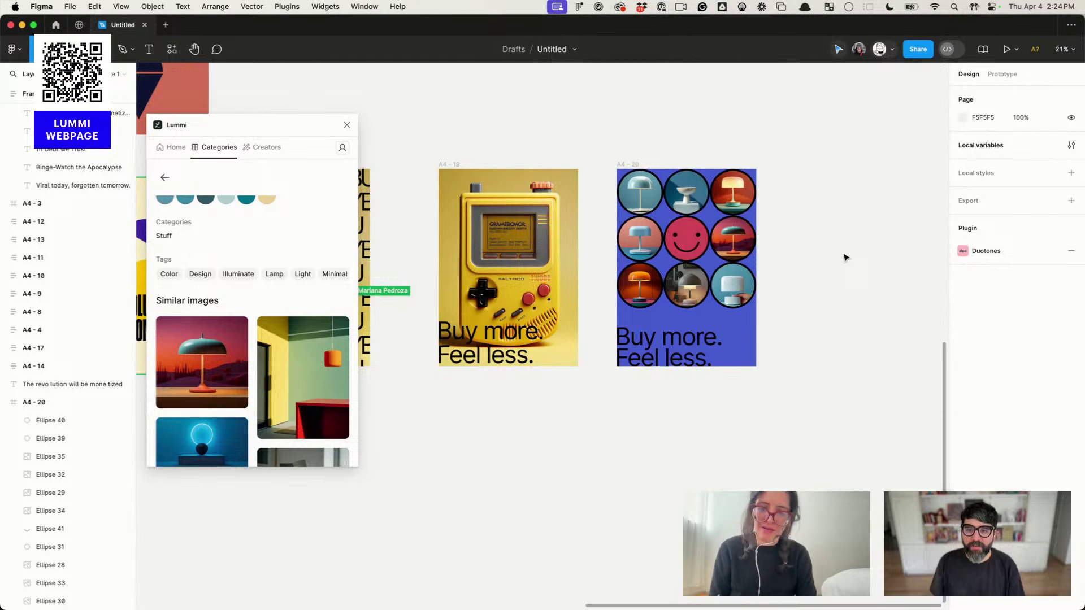
Step: Switch to the Restream studio in Chrome and turn off the shared screen in the live stream
scroll(846, 258, "left", 15)
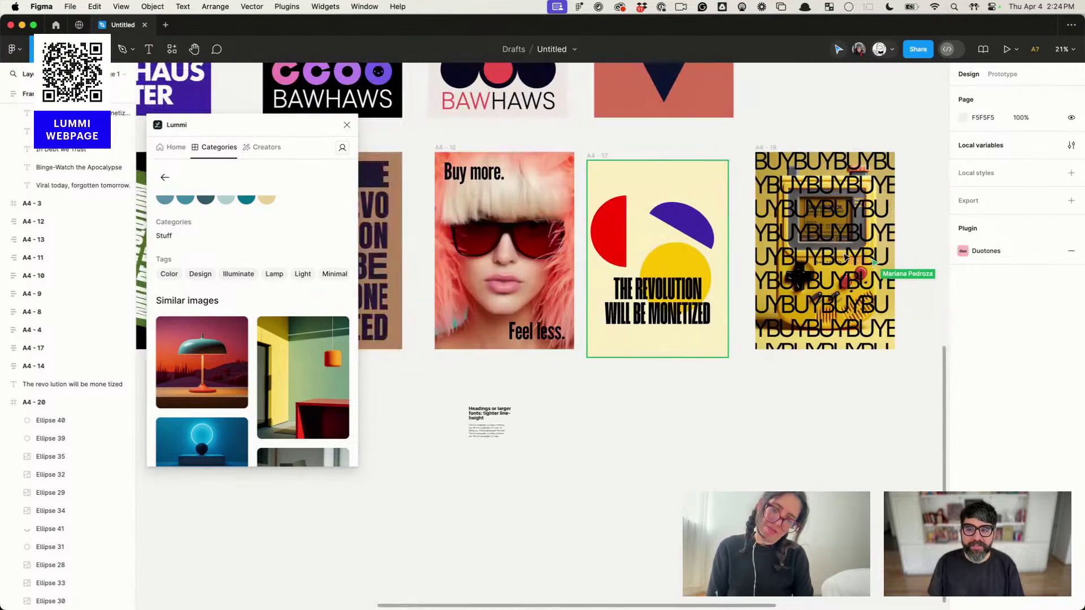
scroll(845, 258, "left", 5)
scroll(672, 360, "up", 5)
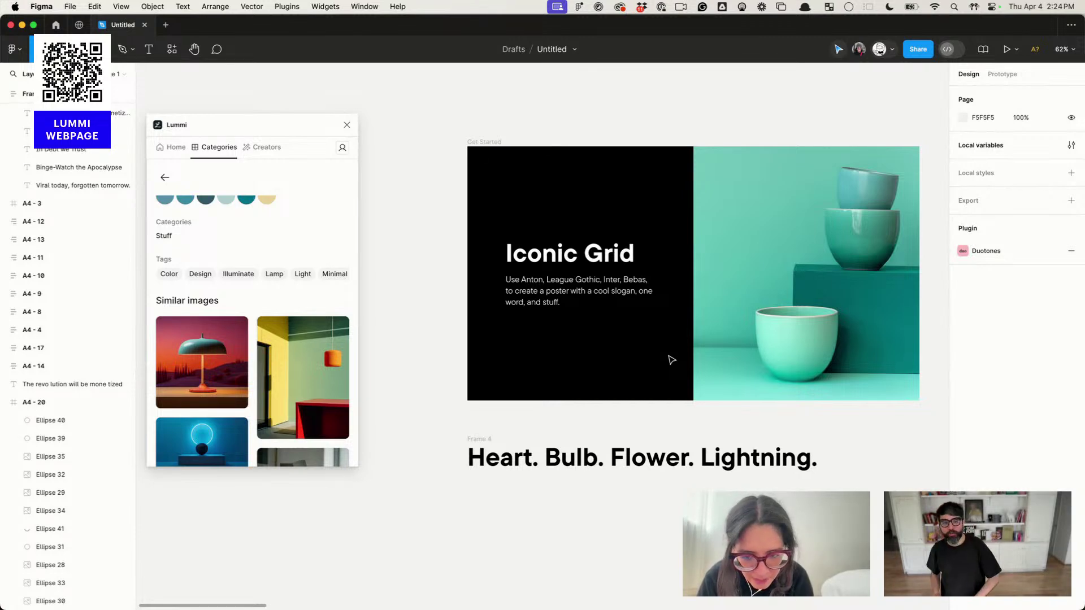
mouse_move(669, 607)
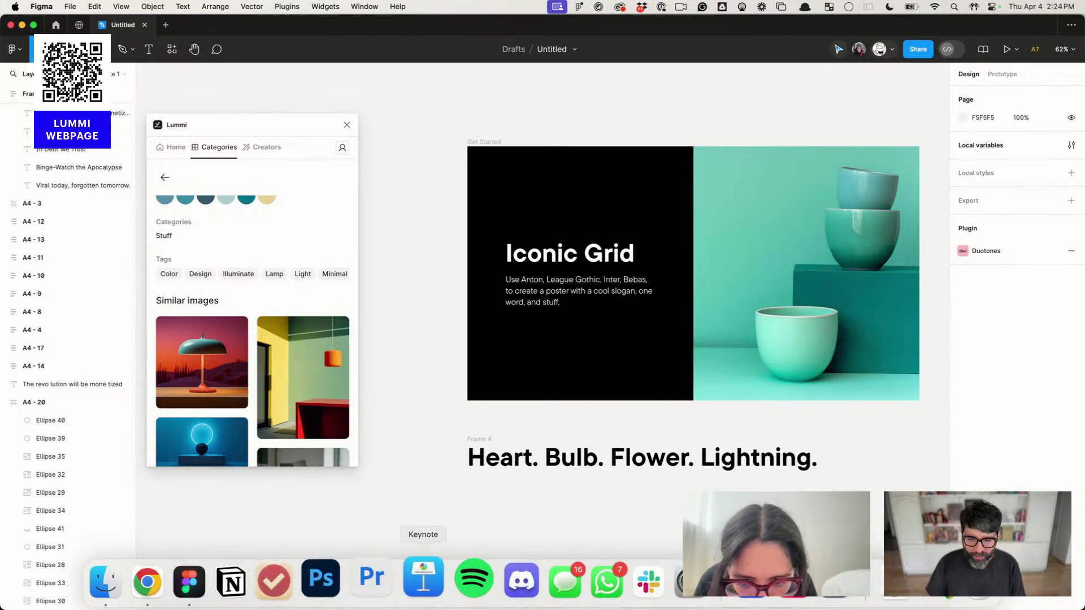
left_click(150, 579)
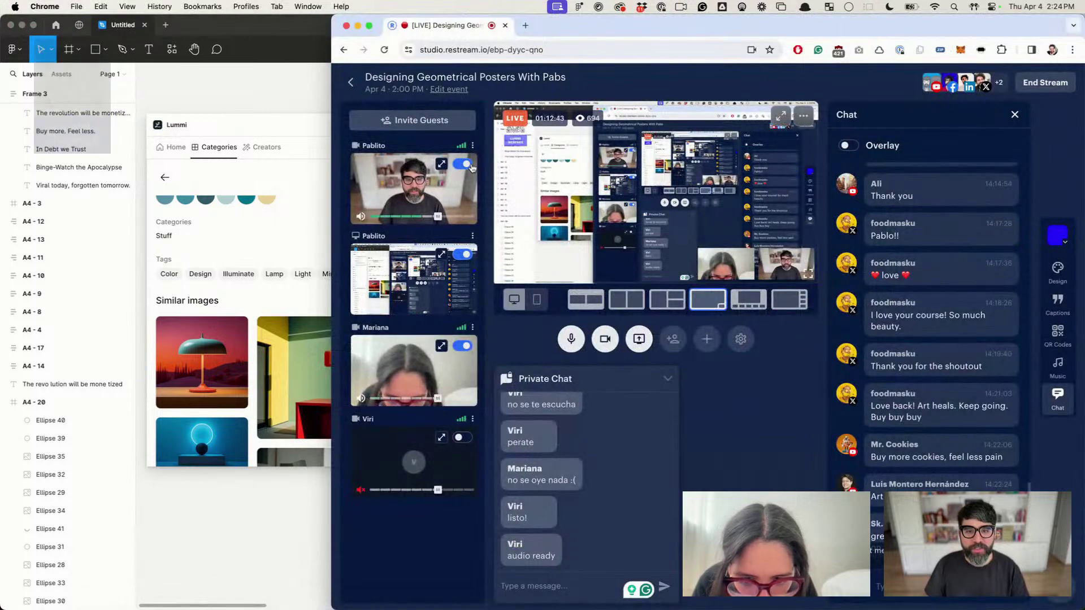
left_click(459, 258)
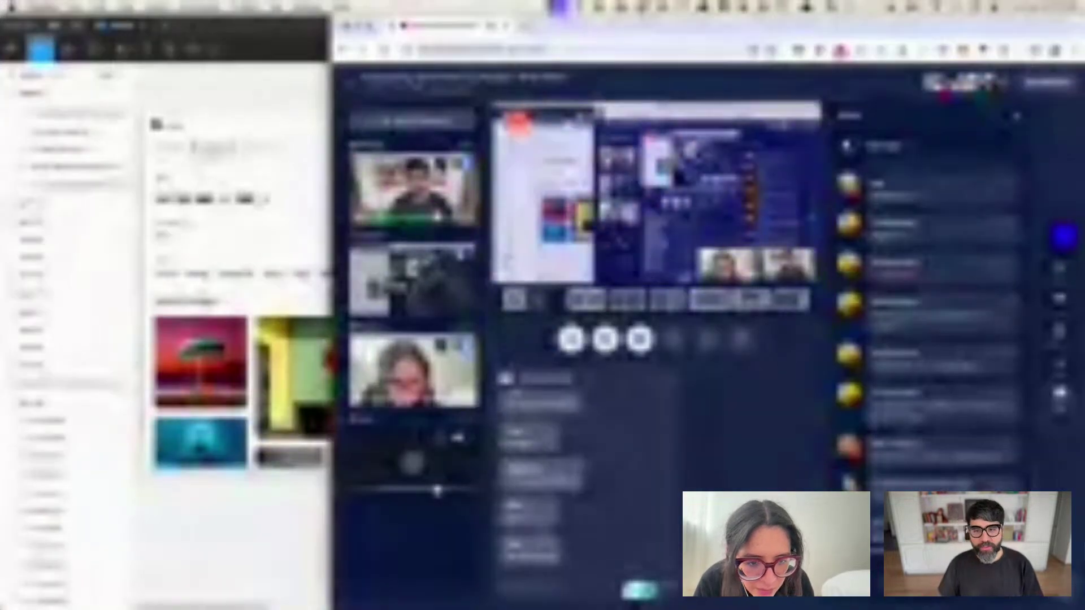
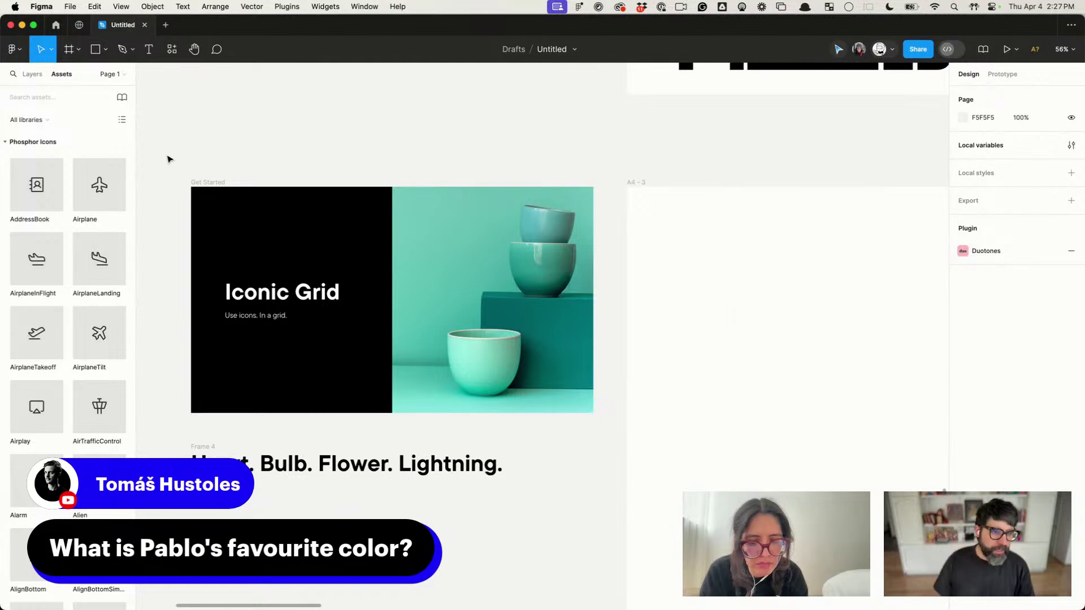
Step: Place the Alien, AndroidLogo, AnchorSimple and Armchair icons from the Phosphor Icons library on poster A4 - 3
left_click_drag(99, 480, 731, 346)
scroll(80, 367, "down", 5)
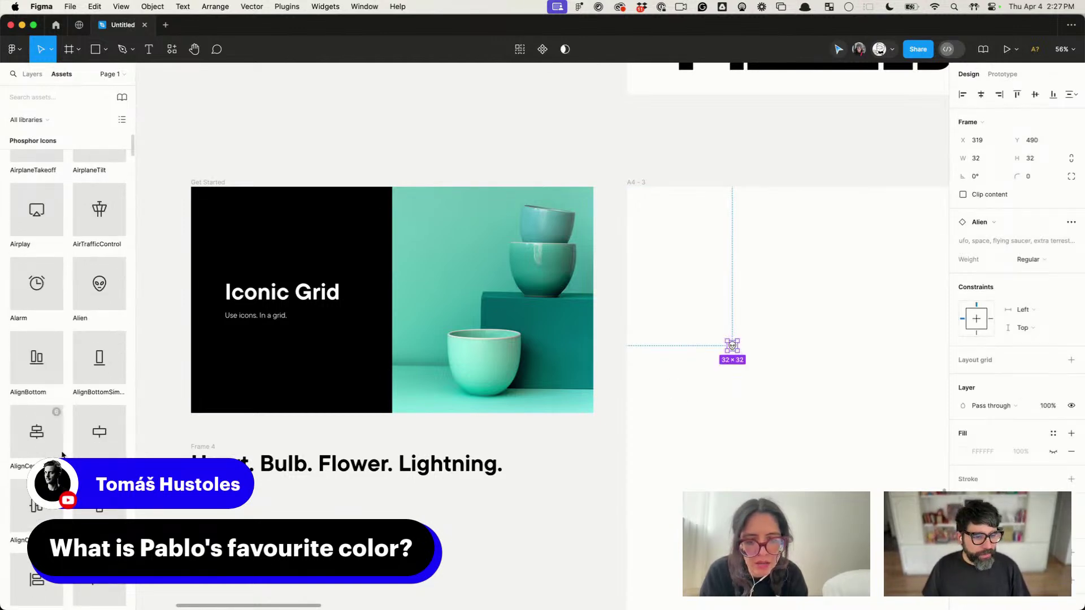
scroll(94, 394, "down", 8)
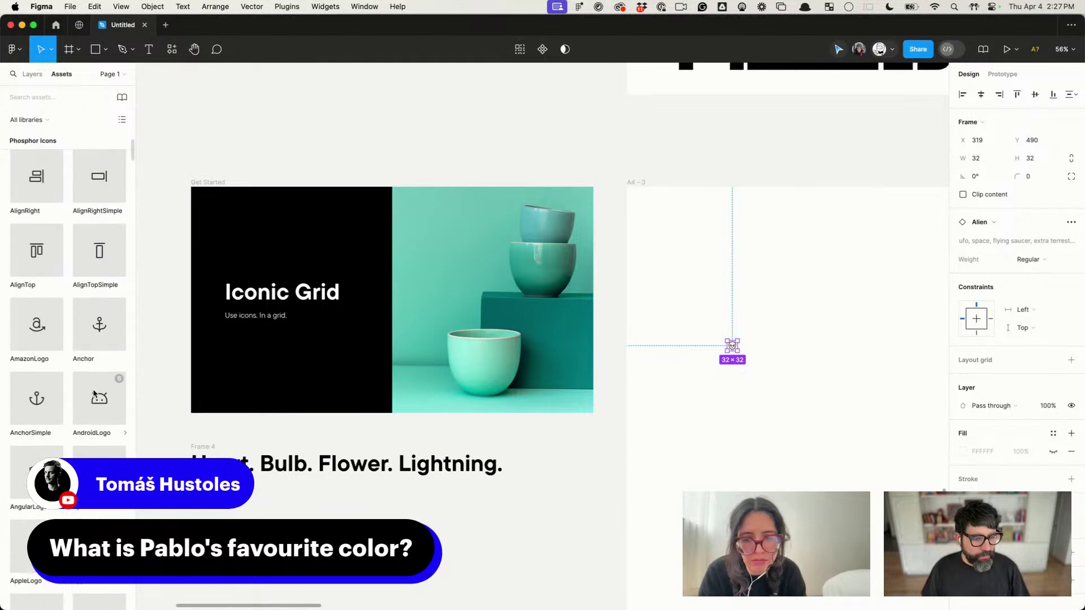
left_click_drag(108, 417, 777, 325)
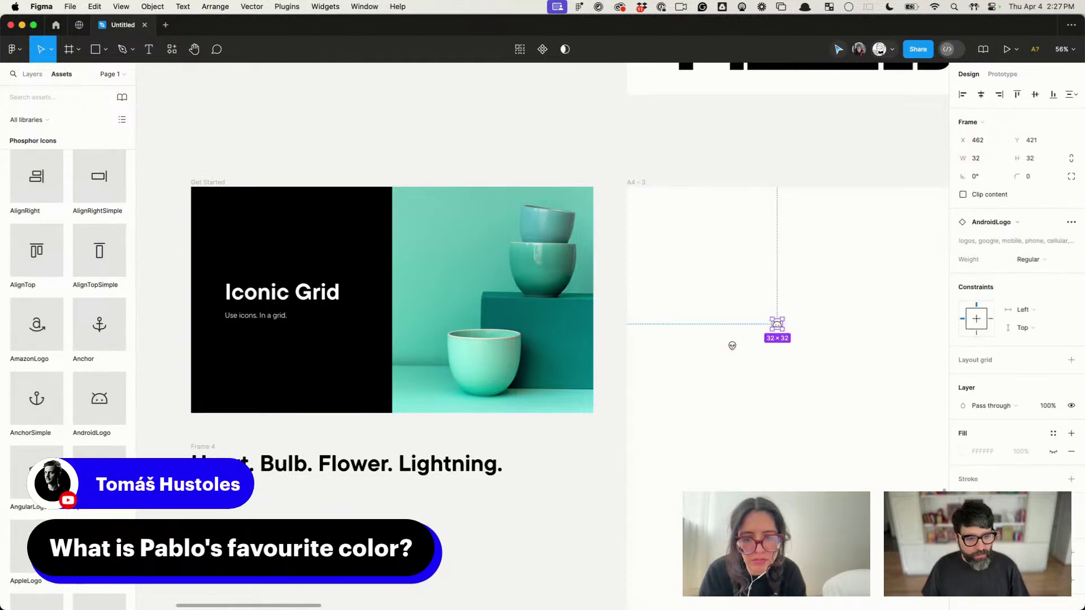
left_click_drag(23, 405, 859, 402)
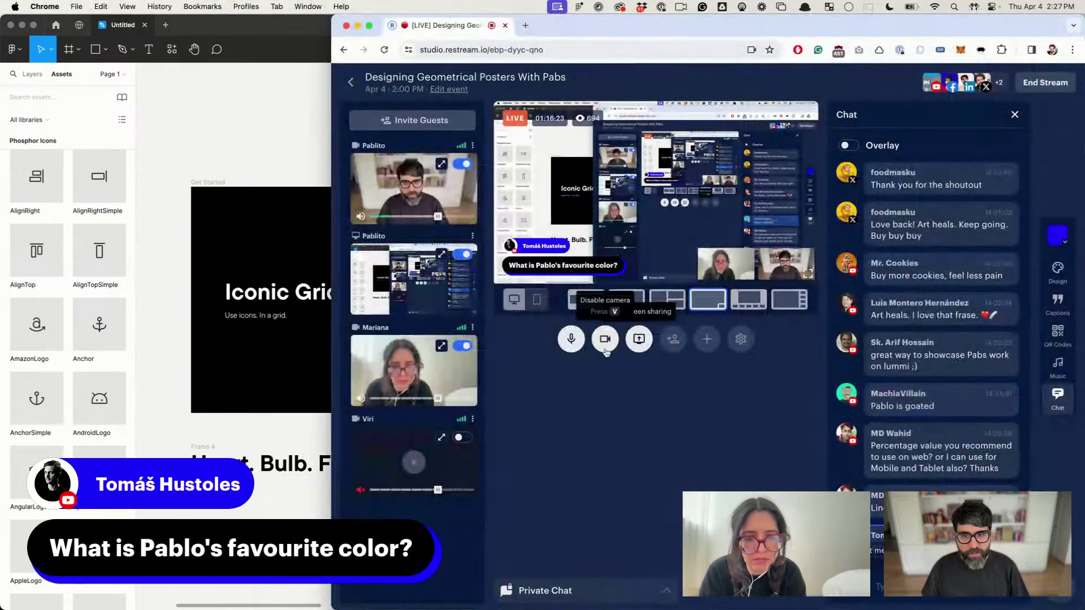
scroll(86, 376, "down", 7)
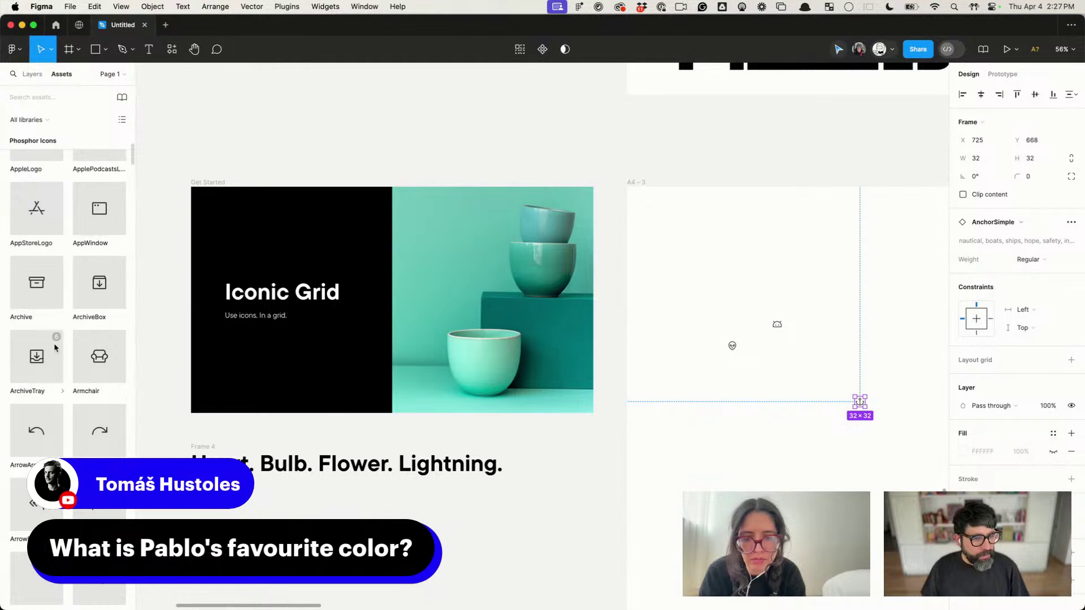
left_click_drag(86, 376, 771, 287)
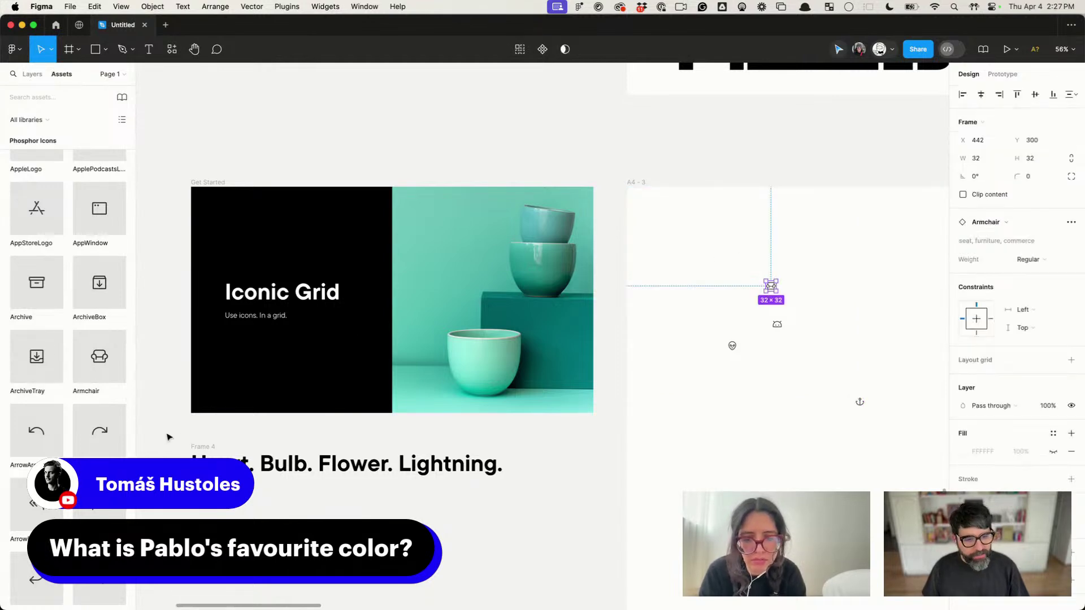
Step: Add the Backpack, Atom, Barbell and Bandaids icons from the Phosphor Icons library to poster A4 - 3
scroll(87, 279, "down", 10)
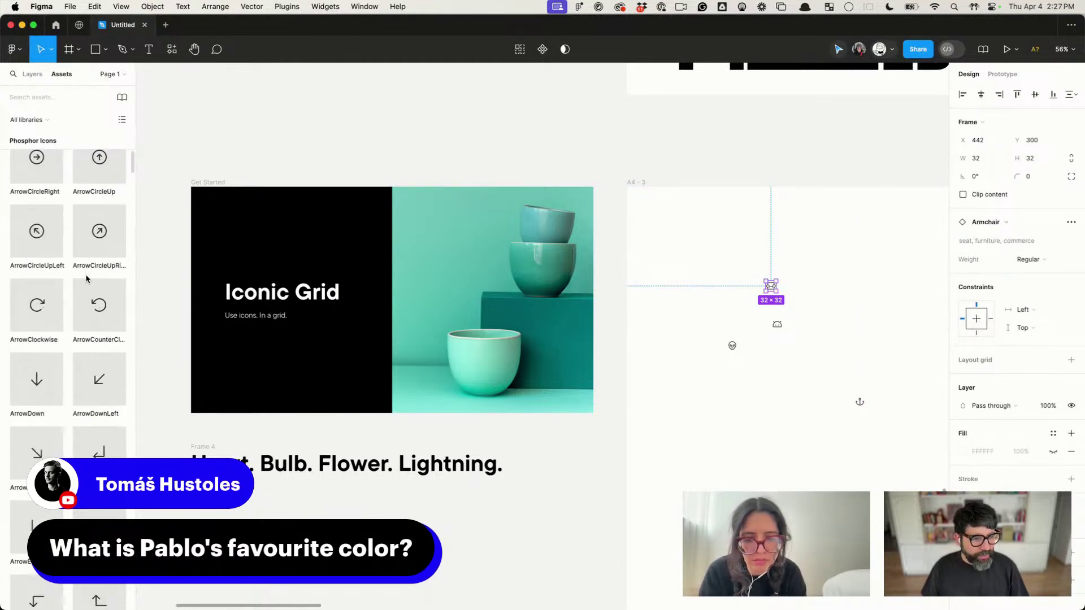
scroll(87, 278, "down", 15)
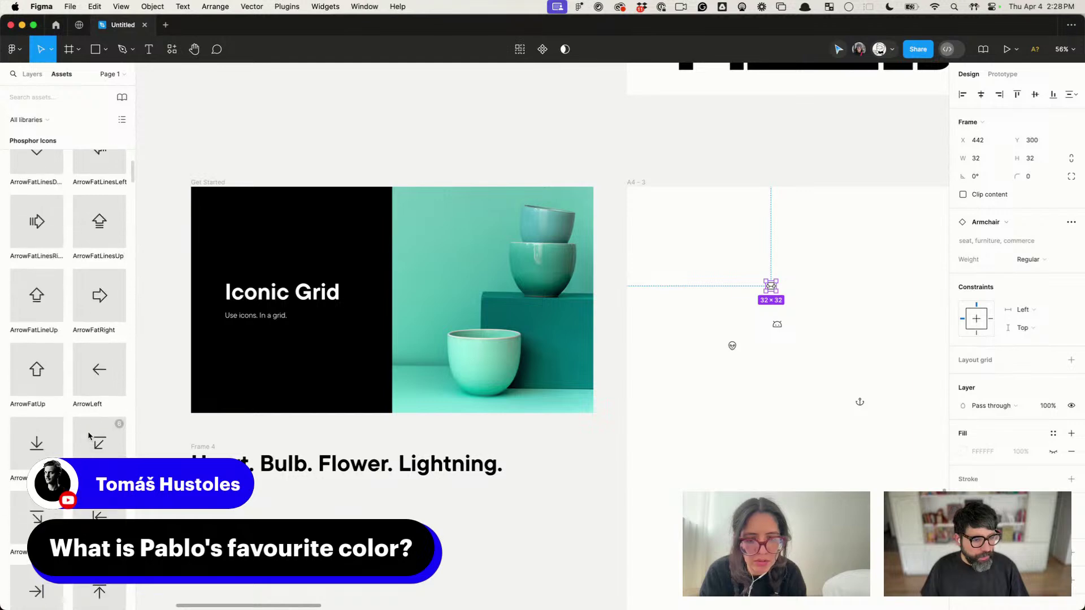
scroll(89, 436, "down", 15)
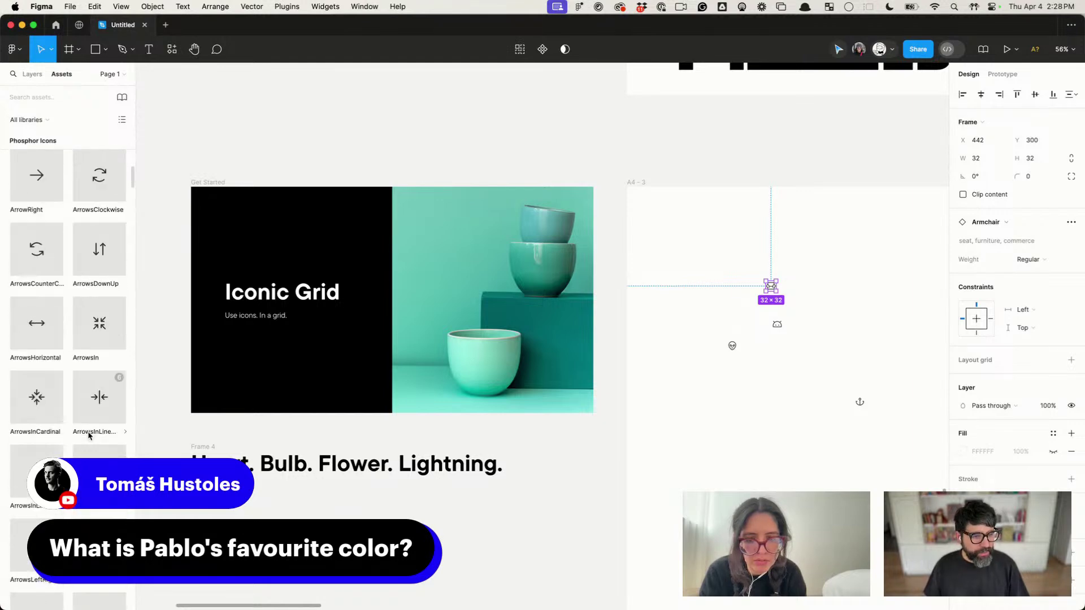
scroll(89, 436, "down", 15)
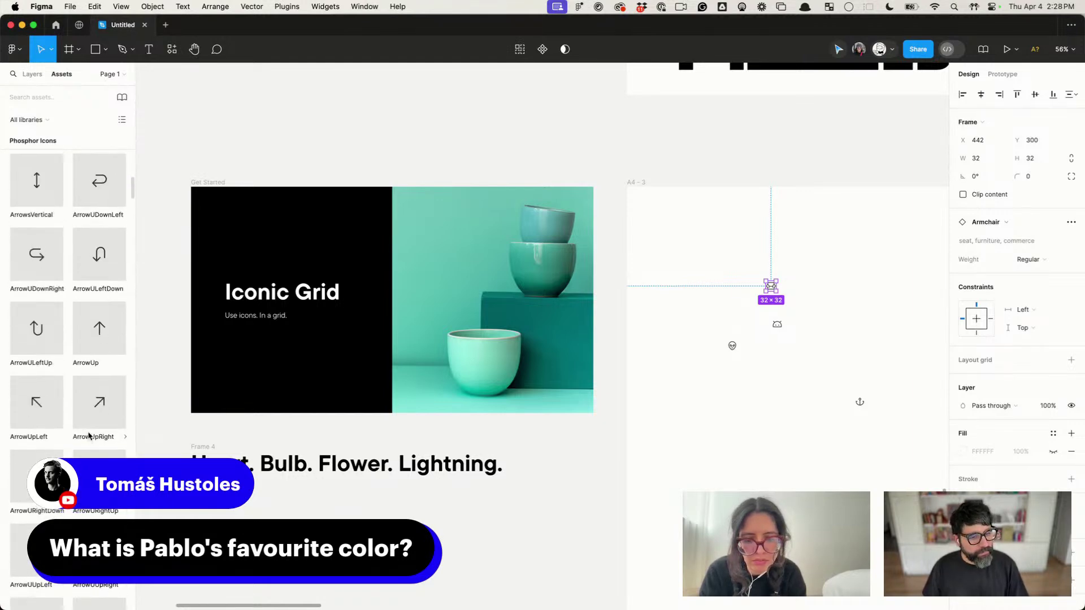
scroll(89, 435, "down", 2)
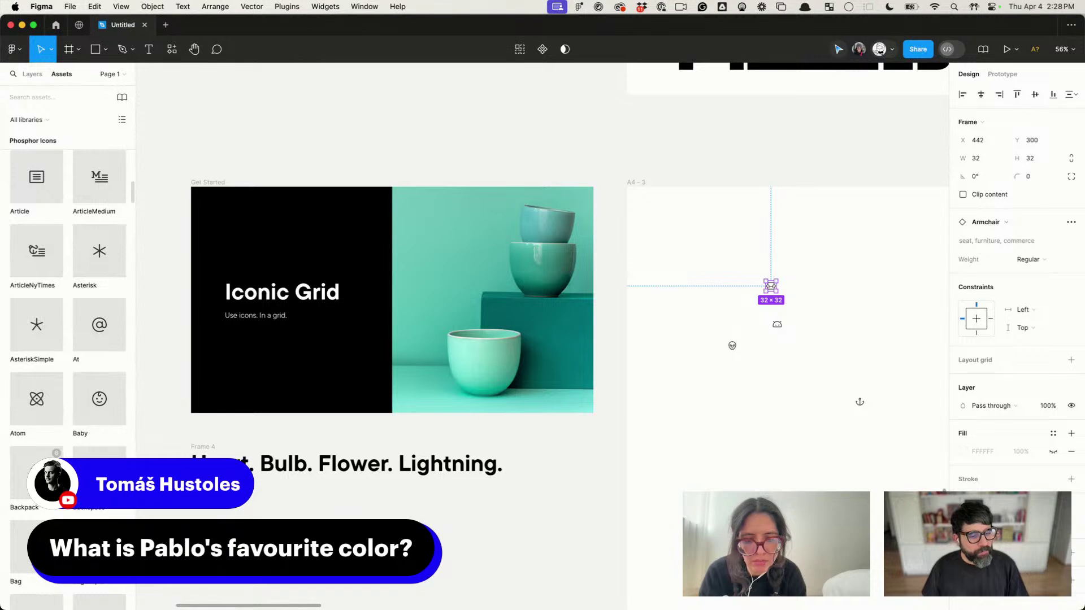
left_click_drag(54, 452, 793, 408)
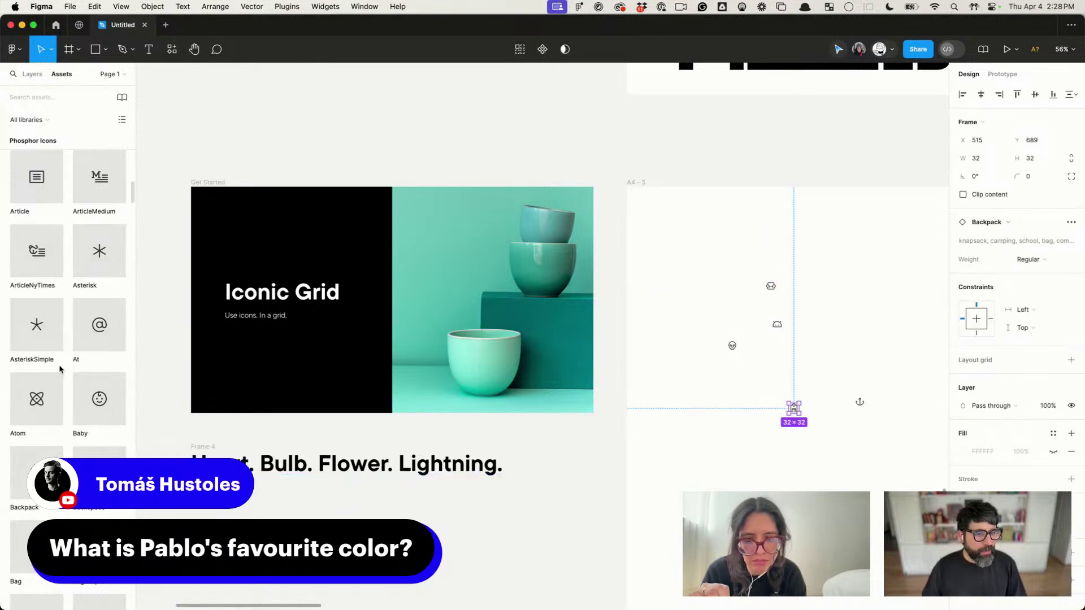
left_click_drag(171, 384, 731, 390)
scroll(39, 252, "down", 7)
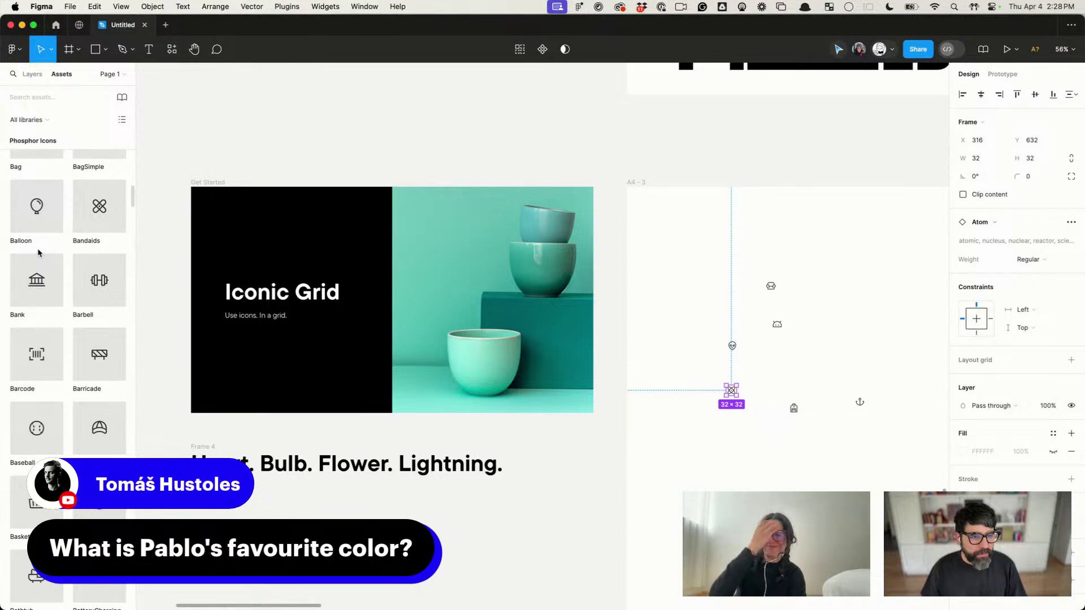
left_click_drag(91, 287, 860, 249)
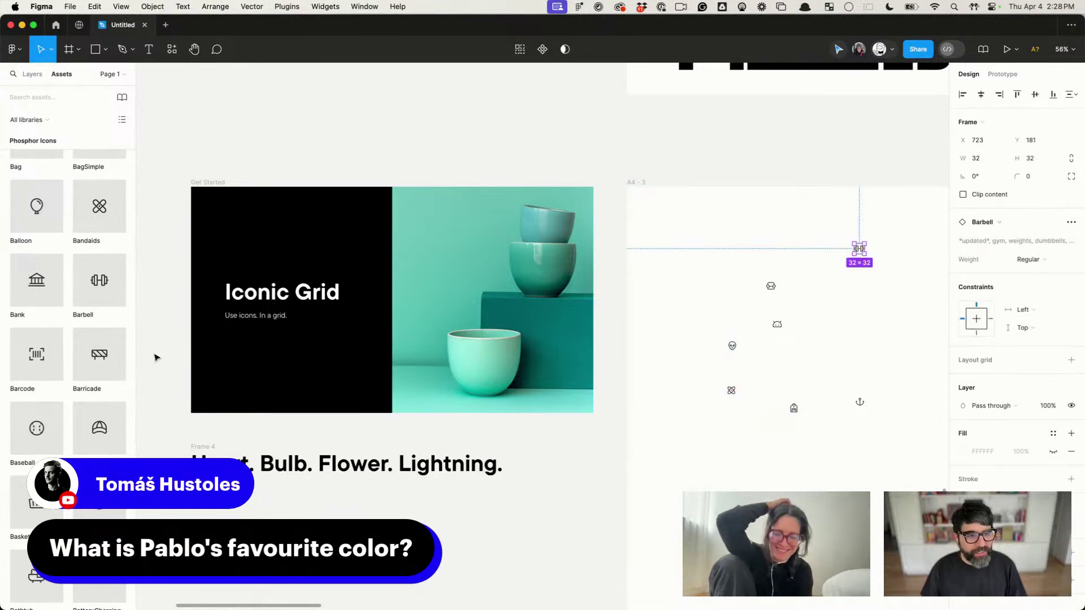
left_click_drag(103, 207, 846, 311)
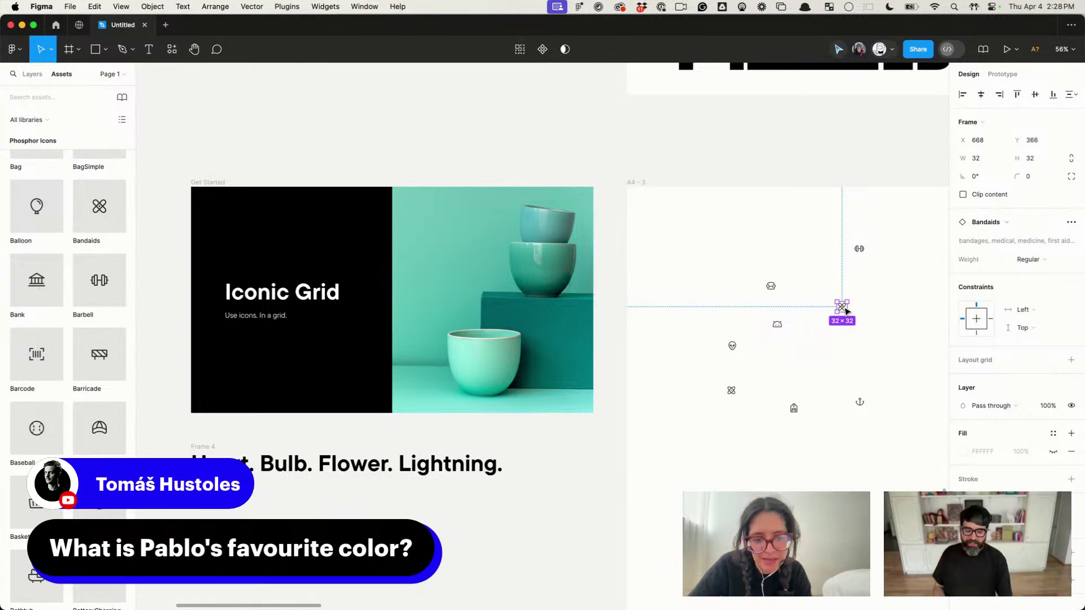
Step: Switch to the Restream studio in Chrome, put the shared screen back in the live stream and return to Figma
key("super+Tab")
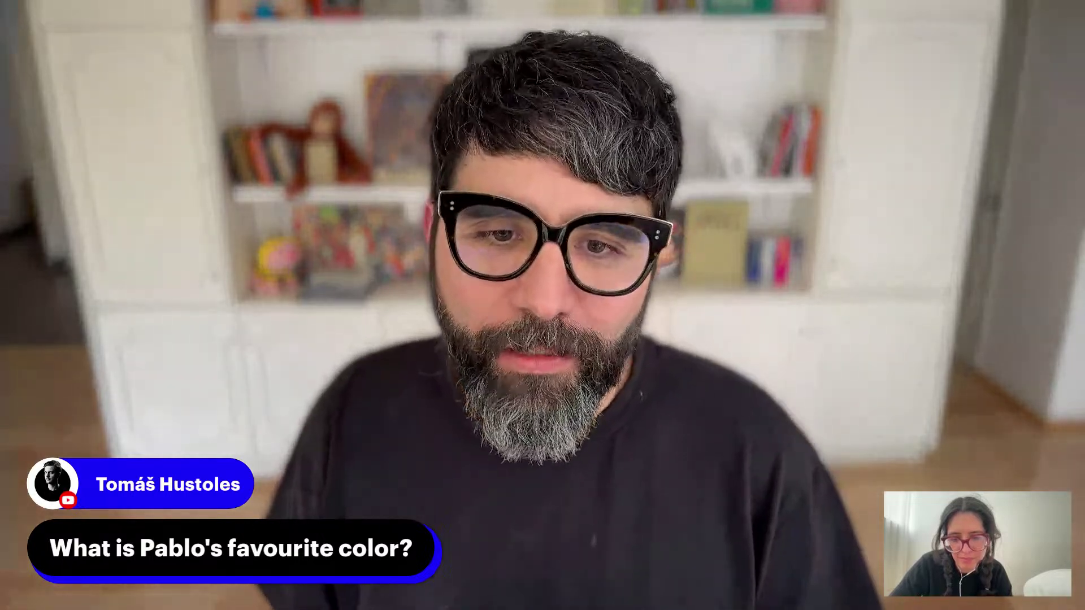
left_click(462, 256)
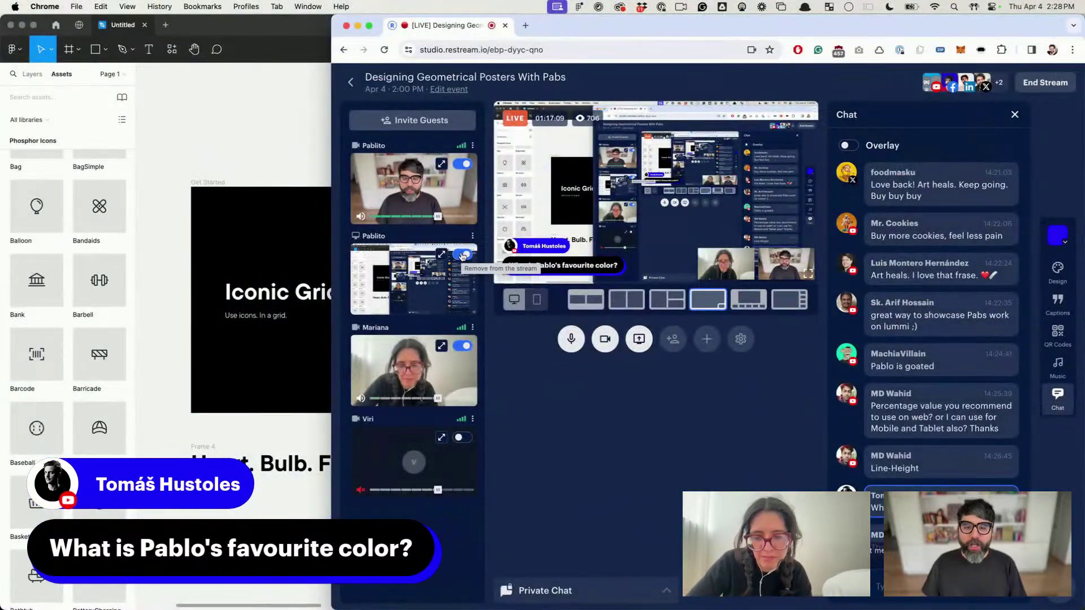
left_click(229, 149)
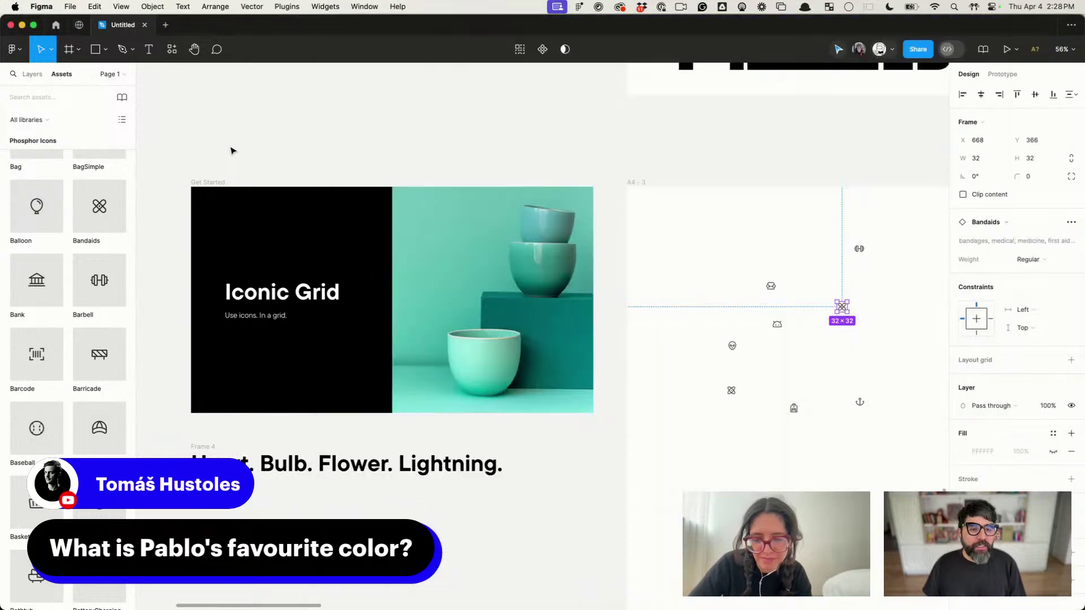
Step: Combine all eight icons on poster A4 - 3 into one auto layout frame
scroll(689, 287, "right", 5)
scroll(690, 288, "down", 1)
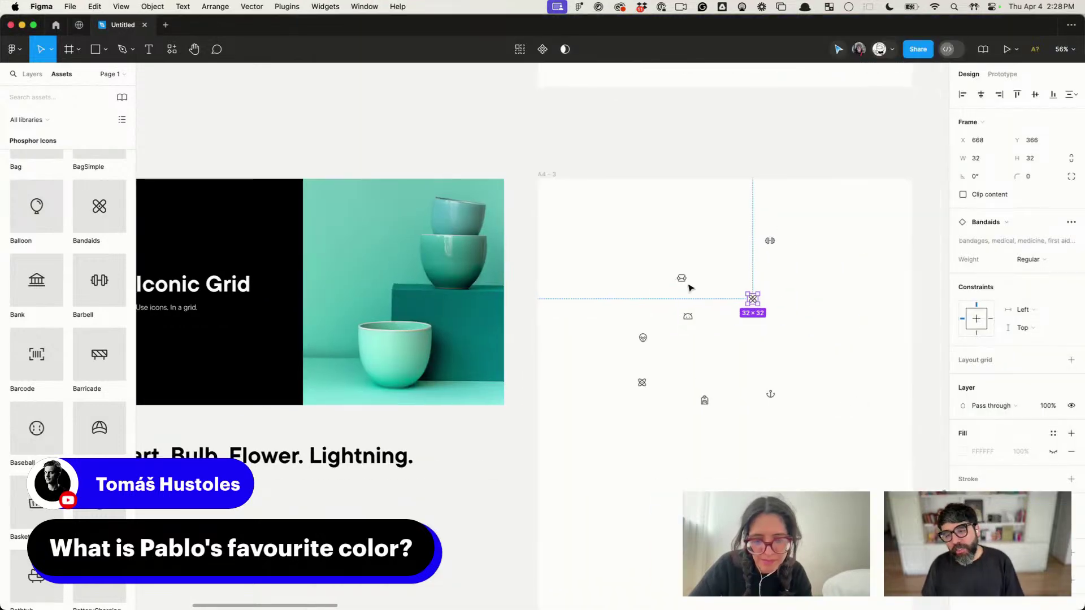
left_click_drag(792, 191, 402, 487)
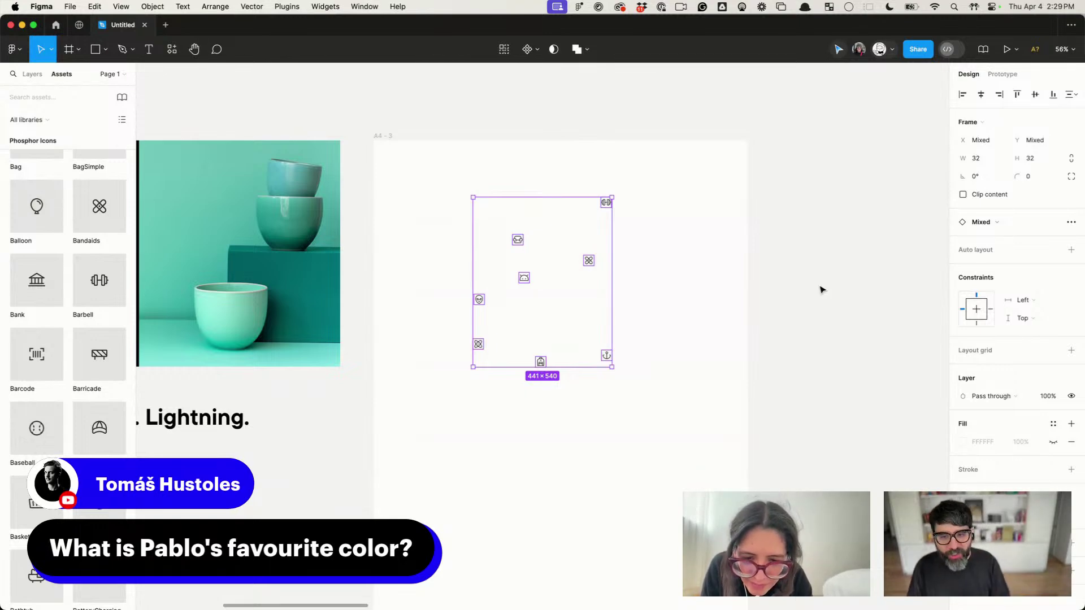
scroll(749, 276, "up", 5)
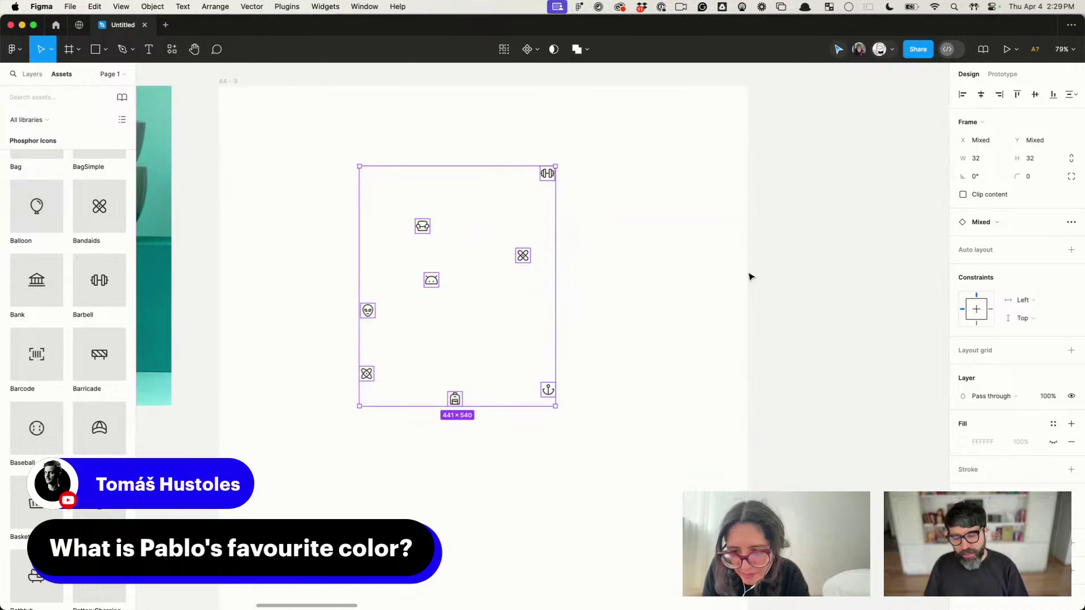
scroll(750, 277, "left", 2)
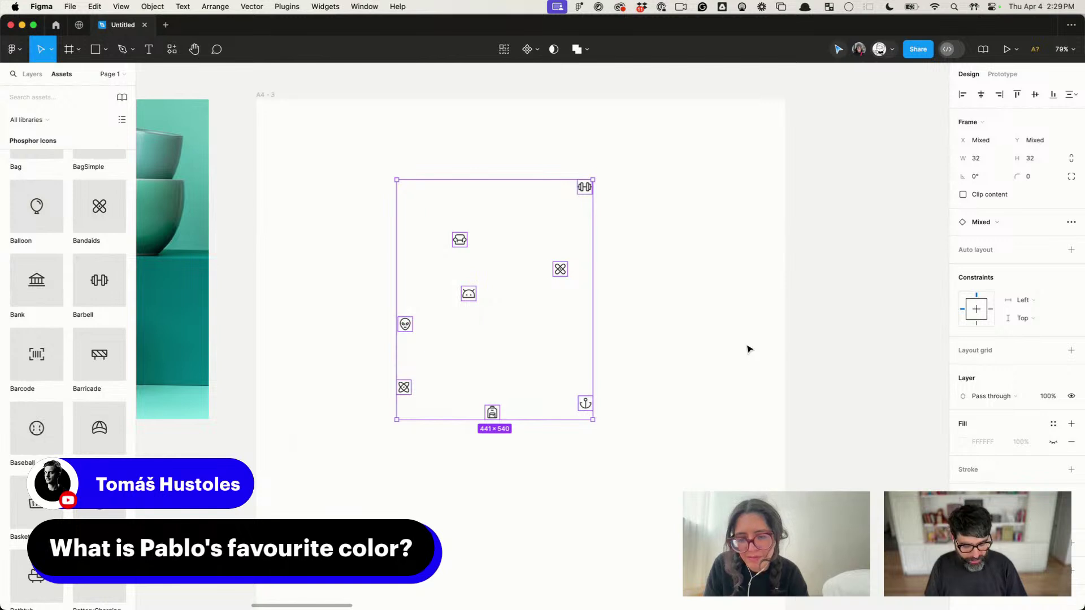
key("shift+a")
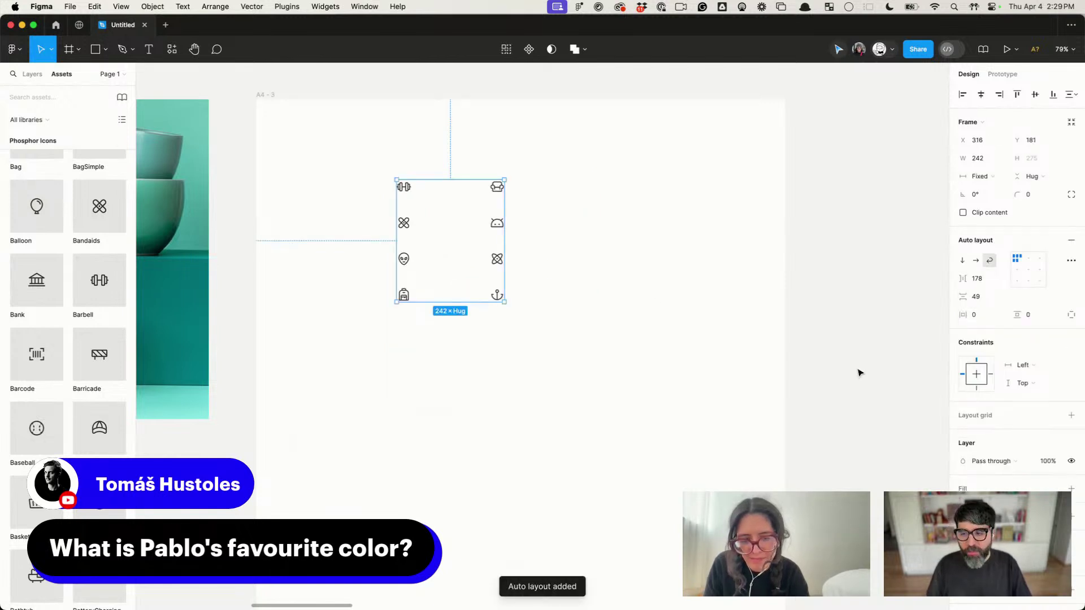
Step: Set both the horizontal and vertical gaps of the icon auto layout to 80
left_click(992, 278)
type("80")
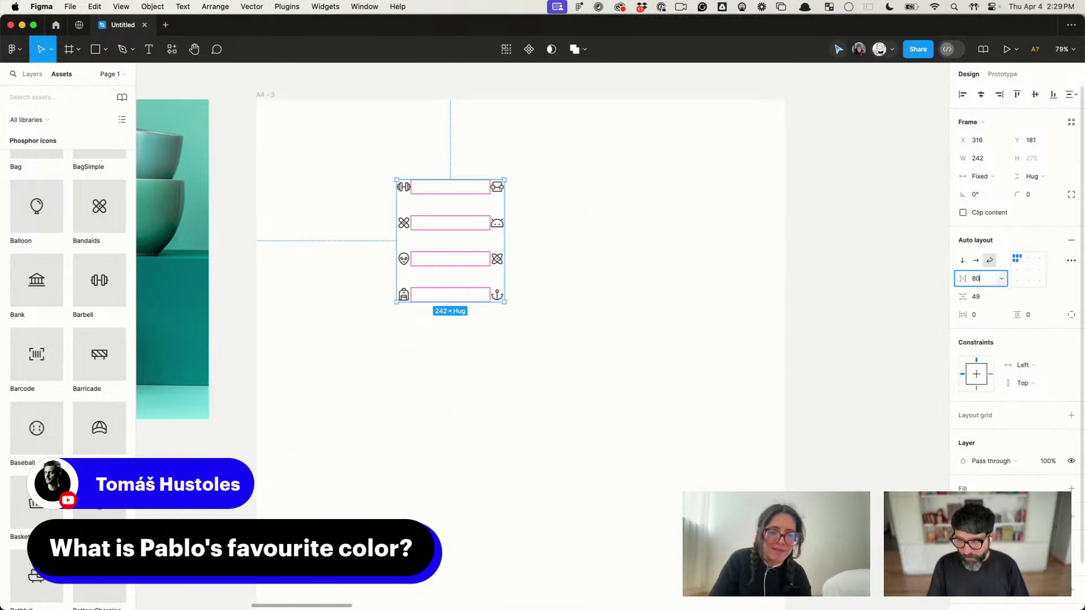
key("Tab")
type("80")
key("Return")
scroll(624, 336, "down", 5)
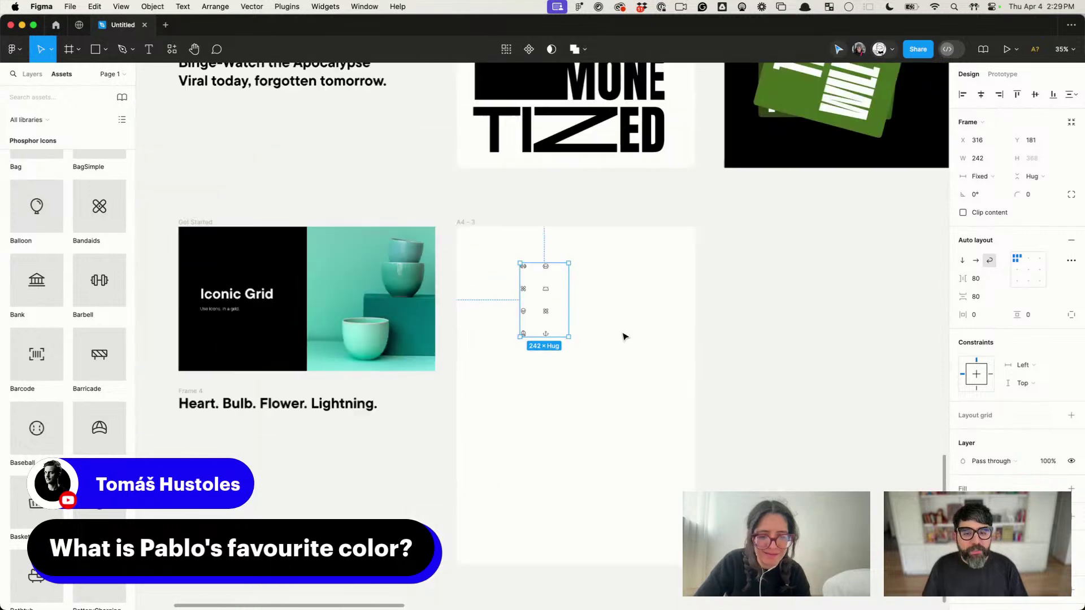
Step: Widen the icon frame to 272 so the icons wrap three per row, and center-align them
mouse_move(569, 306)
left_mouse_down()
mouse_move(586, 306)
mouse_move(574, 308)
left_mouse_up()
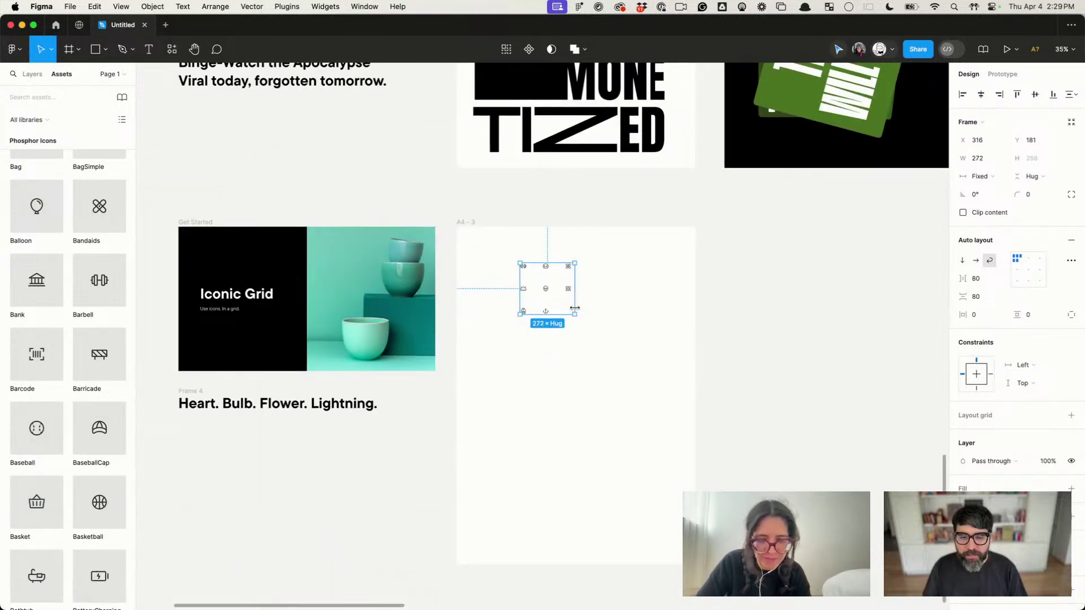
scroll(575, 308, "up", 5)
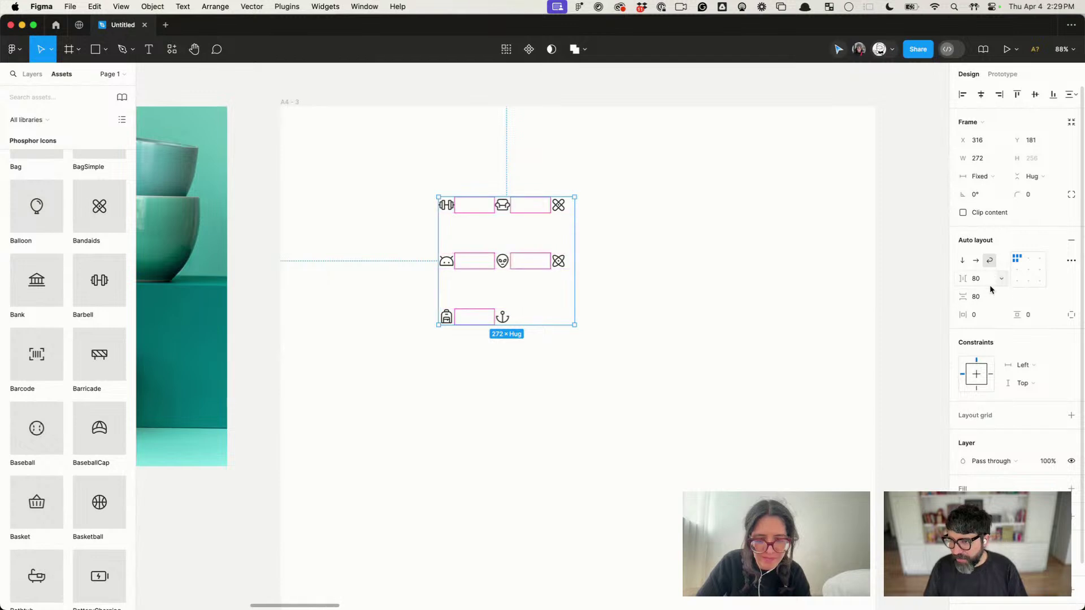
scroll(687, 353, "down", 4)
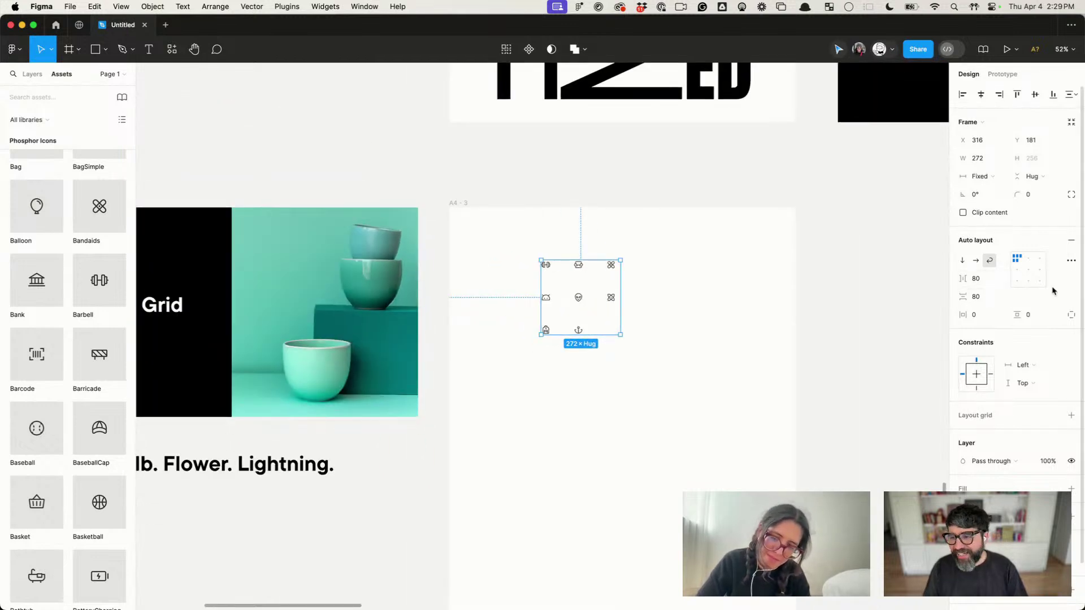
left_click(1025, 276)
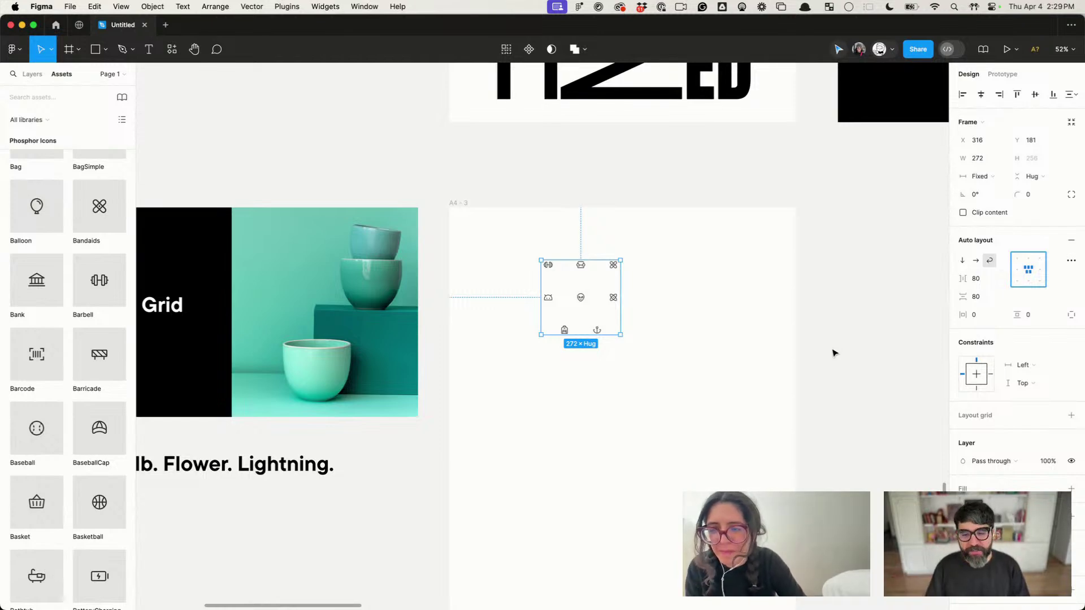
left_click(842, 322)
scroll(586, 315, "up", 2)
left_click(582, 305)
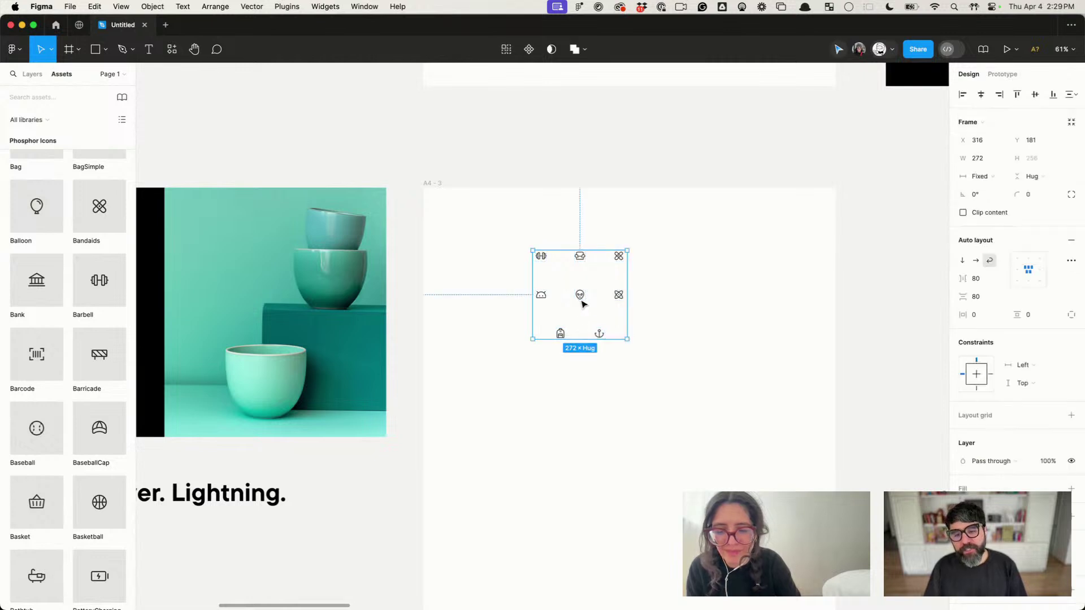
scroll(582, 302, "up", 3)
scroll(621, 280, "down", 2)
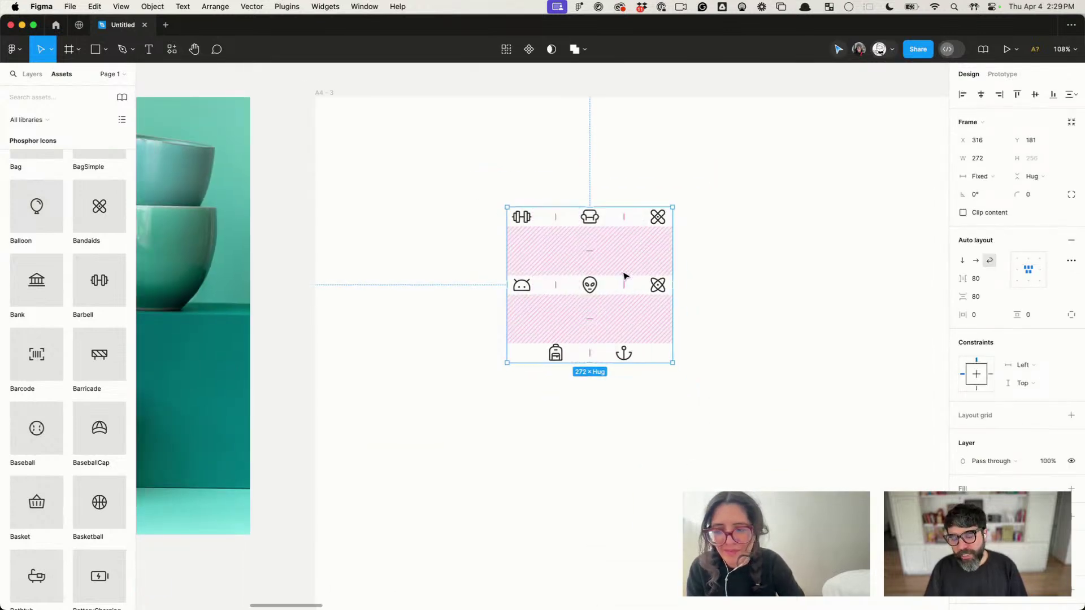
left_click(624, 276)
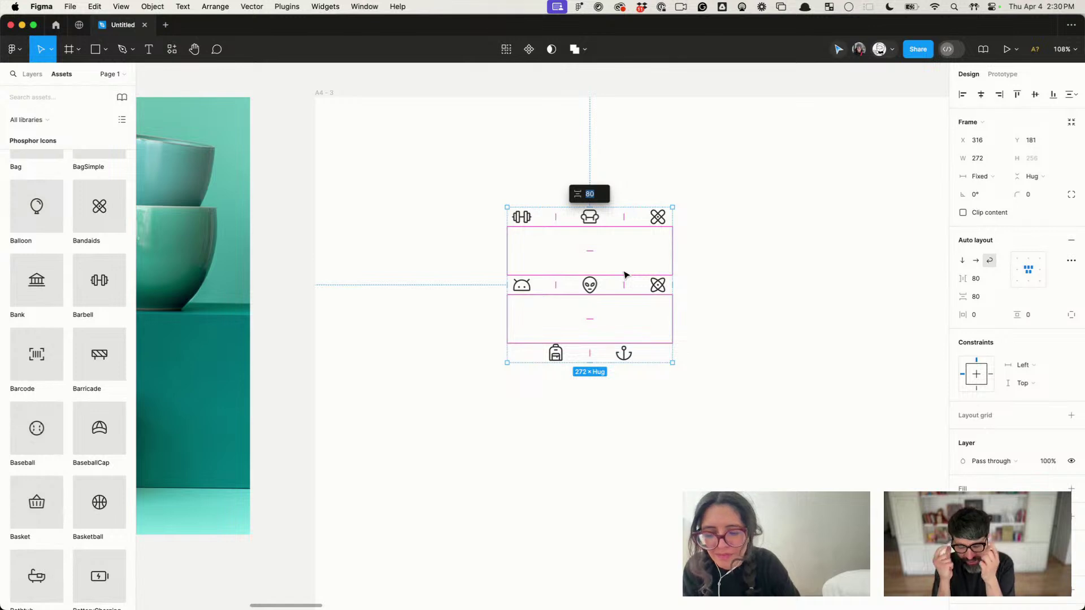
scroll(625, 277, "down", 3)
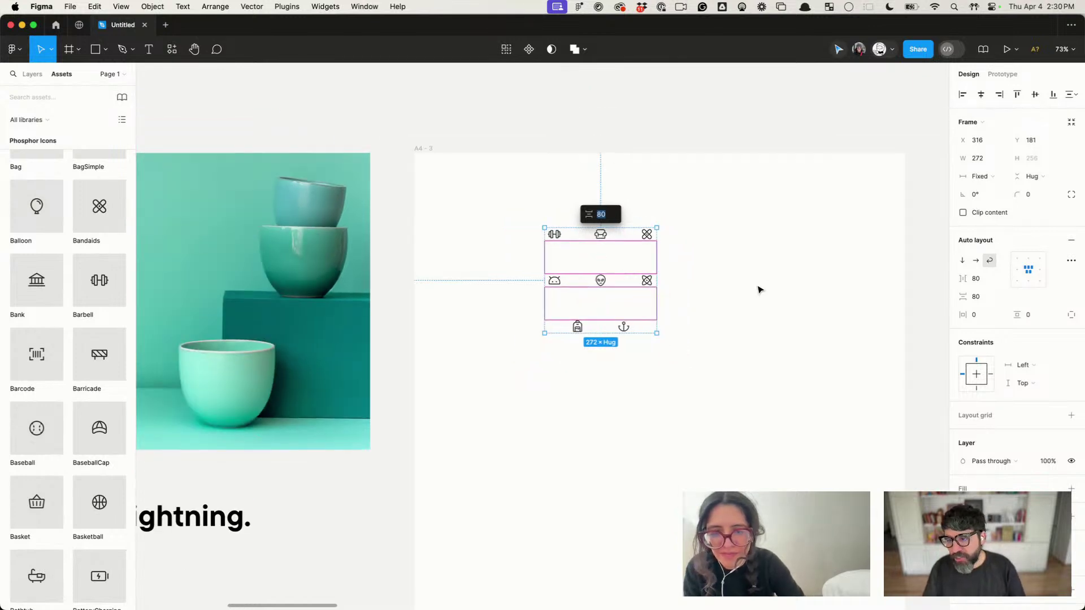
left_click(694, 298)
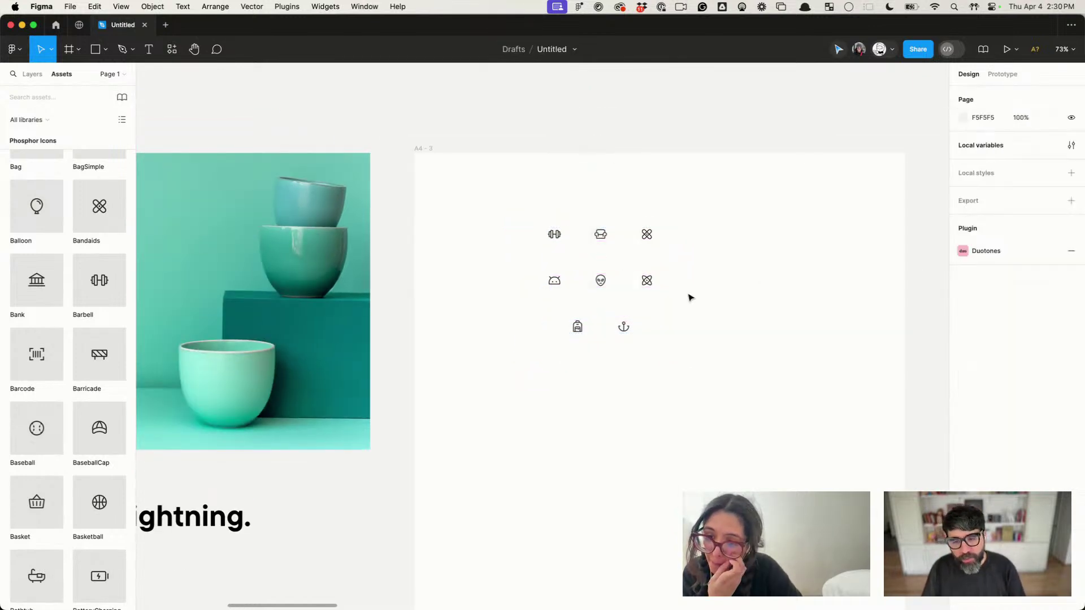
Step: Reduce the horizontal gap between the icons in the auto layout frame to 72
left_click(649, 281)
left_click(981, 281)
type("56")
key("Return")
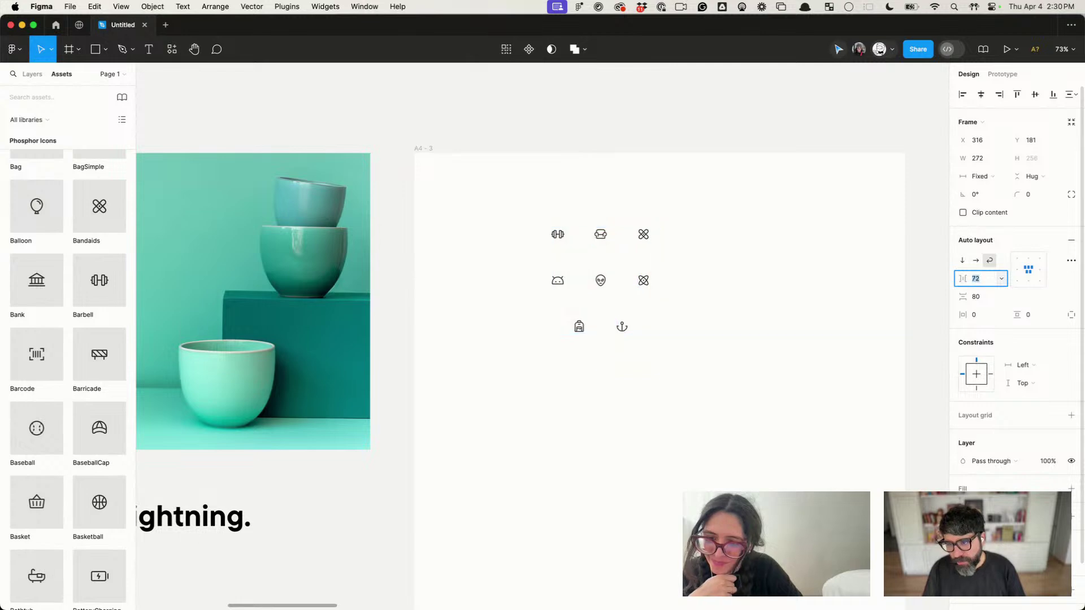
Step: Reduce both the horizontal and vertical gaps of the icon auto layout to 56
left_click(983, 297)
type("72")
key("Return")
type("56")
key("Return")
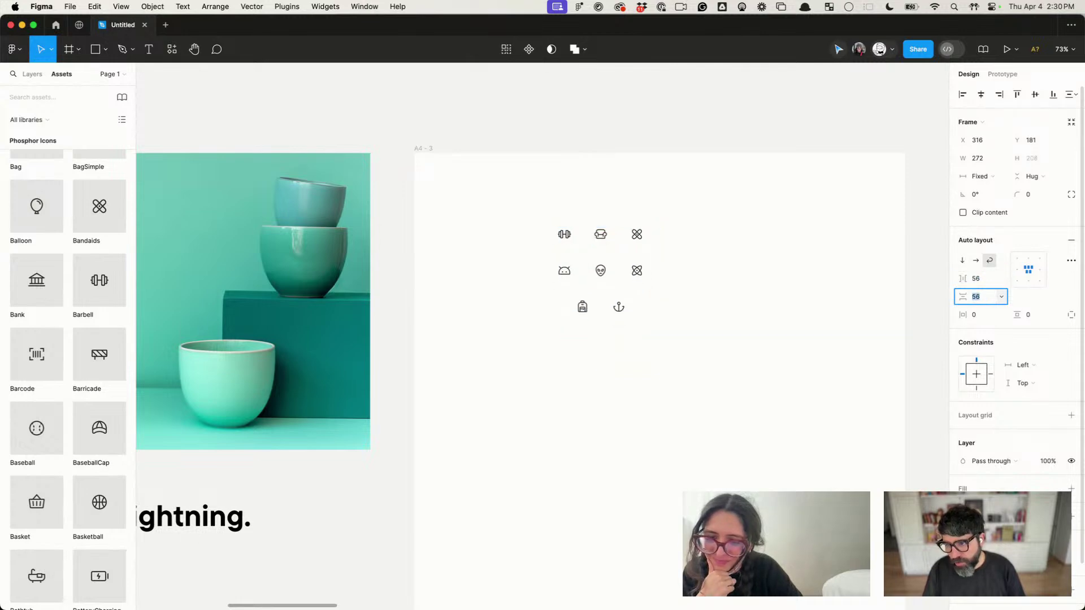
Step: Set the horizontal gap between the icons to 40 and deselect the frame
left_click(983, 278)
type("40")
key("Return")
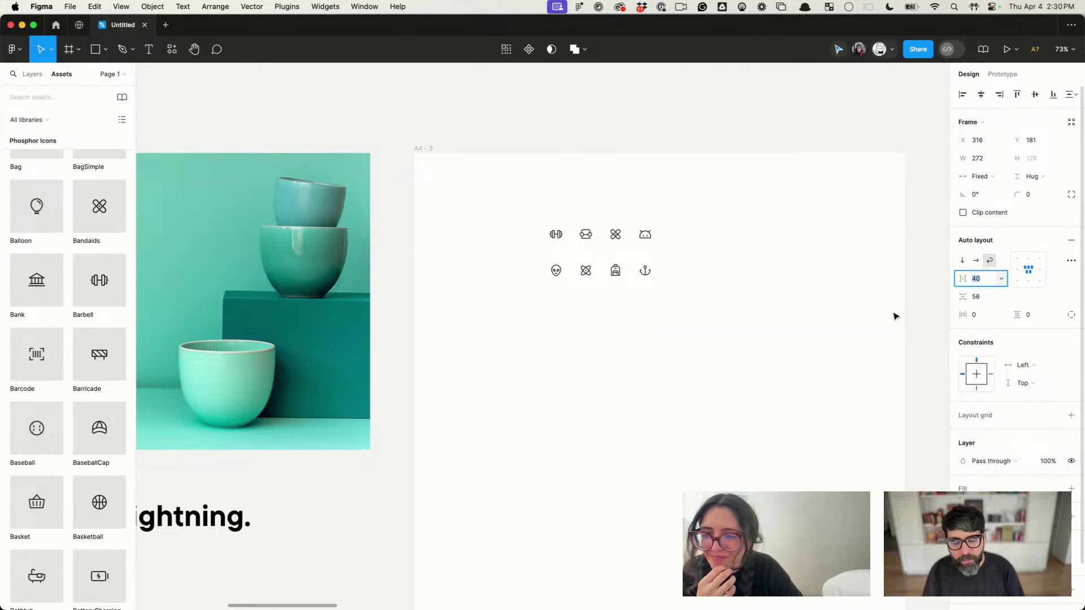
left_click(672, 405)
Step: Enlarge the icon auto layout frame on A4 - 3 to about 778 × 1307
scroll(717, 470, "down", 5)
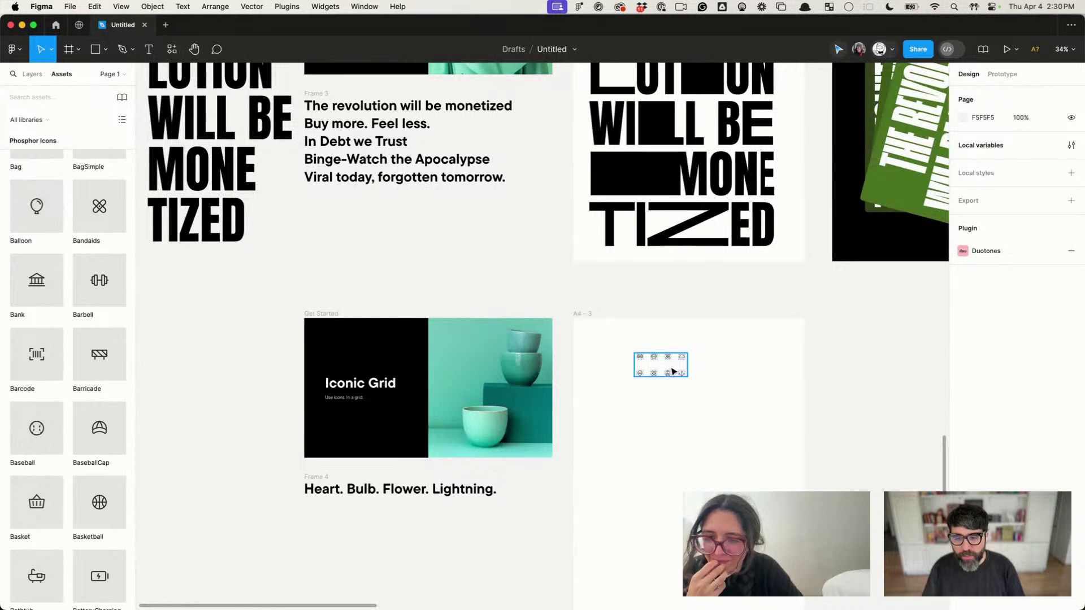
left_click(671, 374)
scroll(672, 374, "down", 2)
scroll(665, 305, "down", 4)
scroll(665, 305, "right", 1)
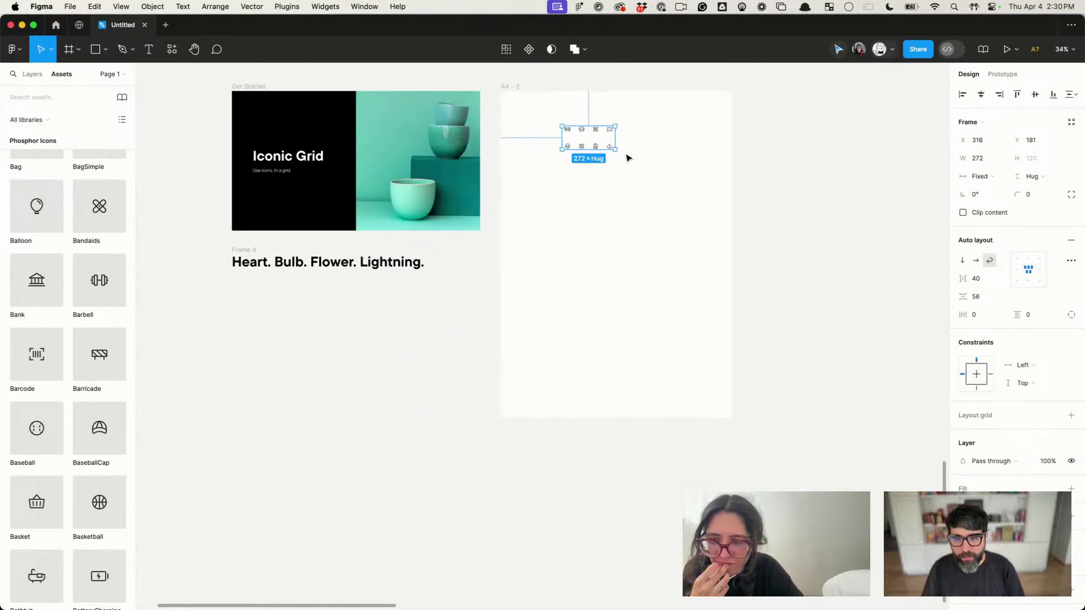
left_click_drag(614, 150, 713, 379)
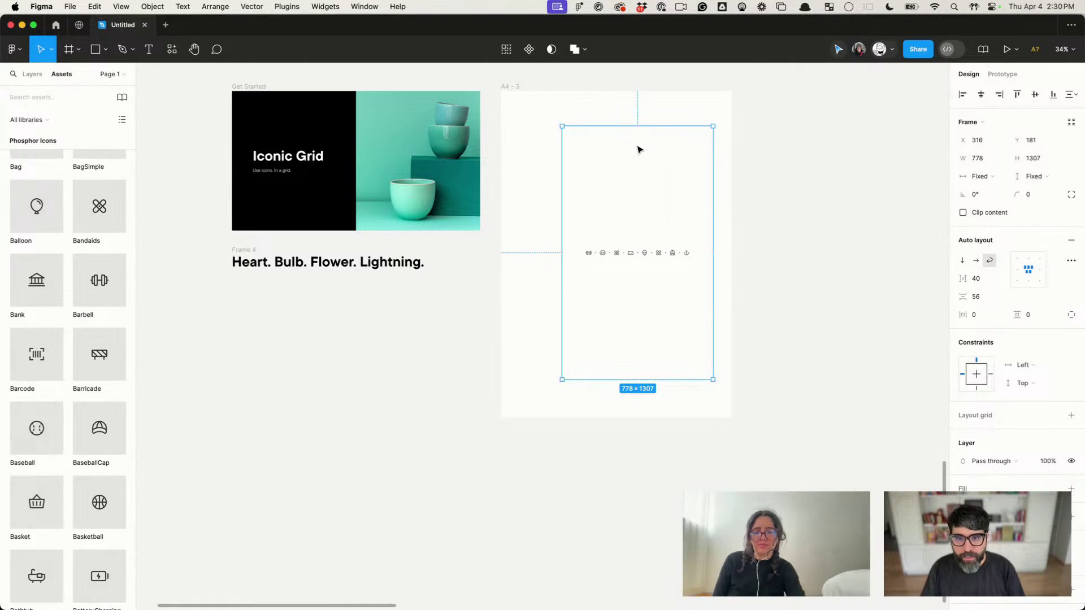
Step: Ungroup the inner icon frame and add auto layout directly to the A4 - 3 poster frame
key("Return")
left_click(508, 87)
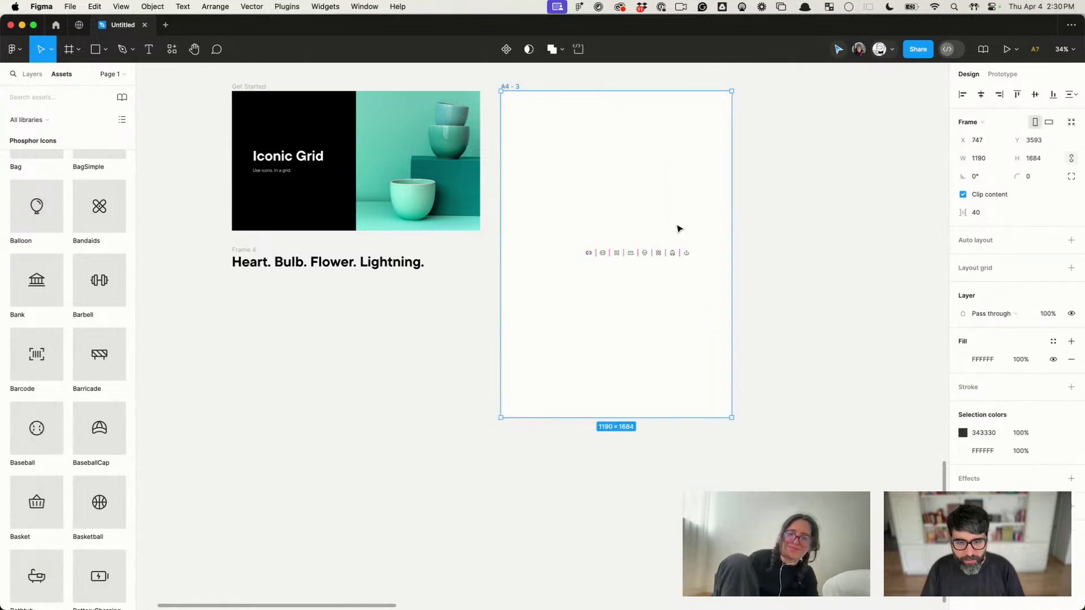
key("shift+a")
Step: Resize all eight icons on the poster to 120 × 120 with their proportions locked
scroll(610, 204, "up", 2)
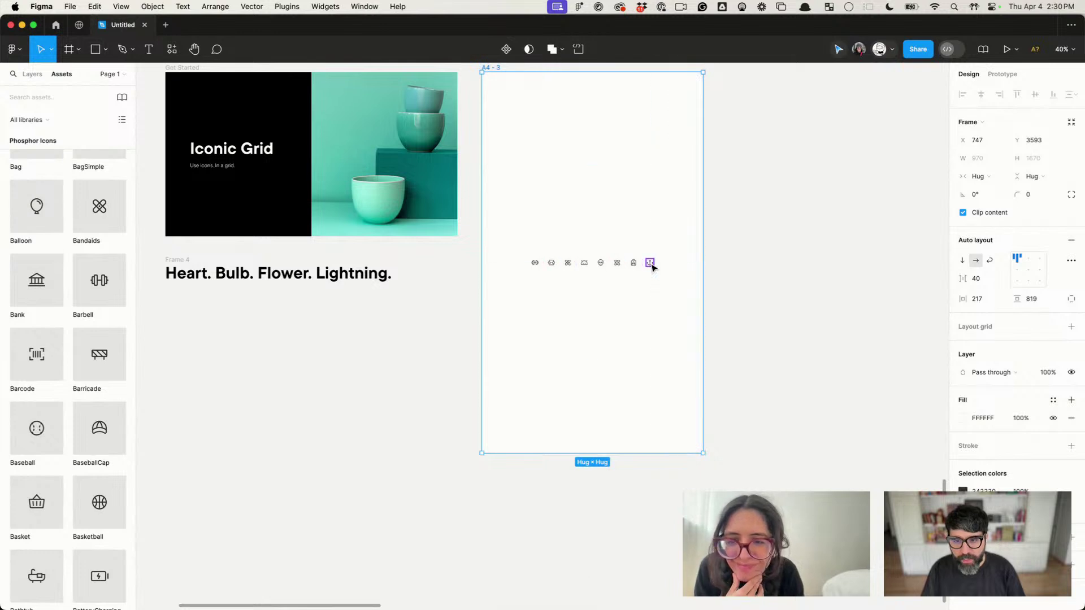
key("Return")
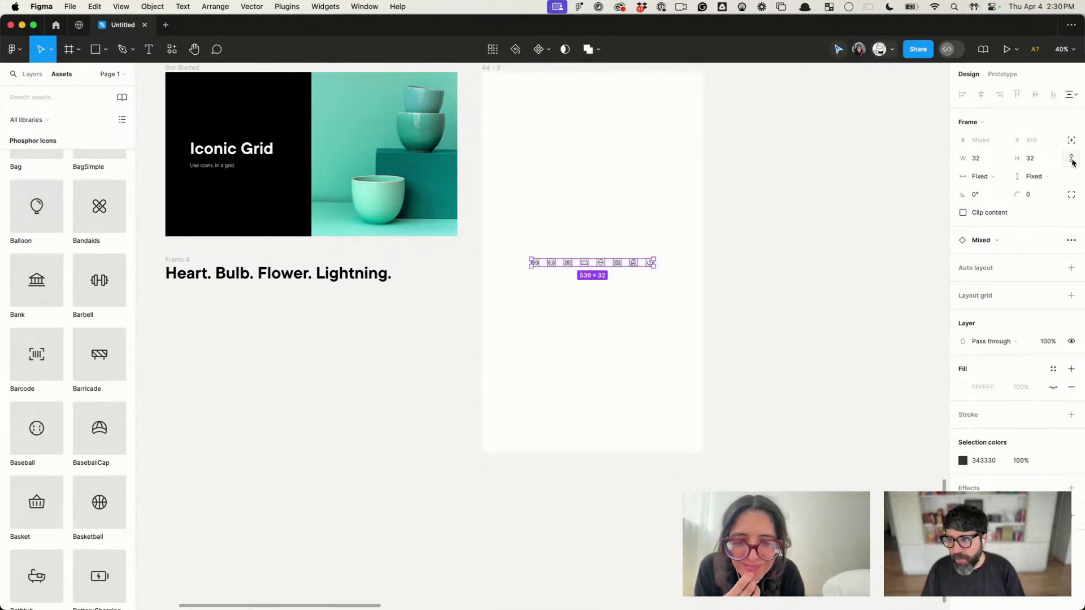
left_click(1036, 159)
type("120")
key("Return")
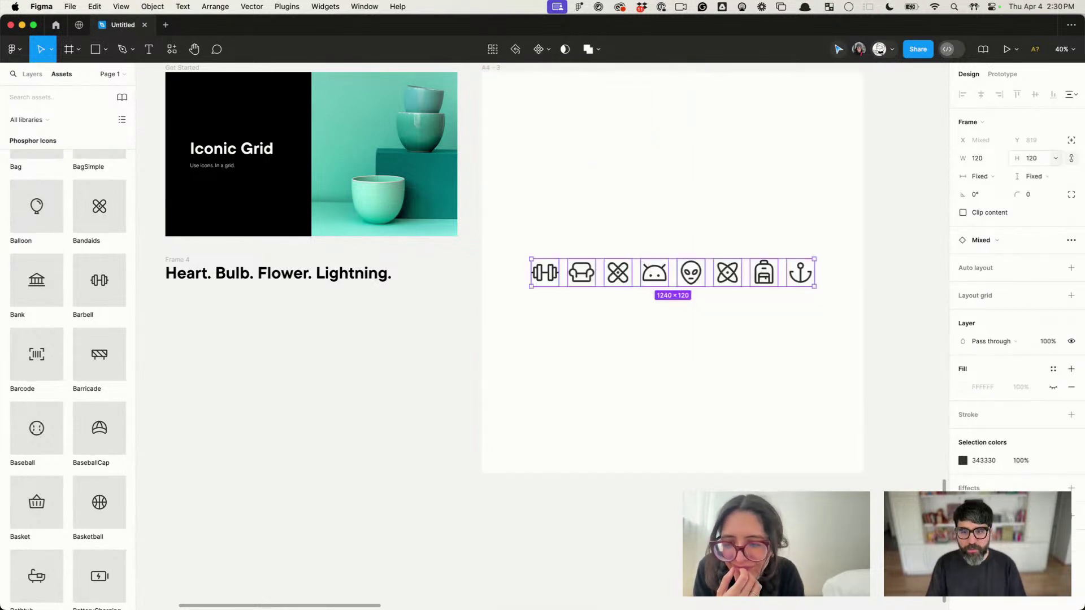
Step: Apply the A4 frame preset (595 × 842) to the A4 - 3 poster
scroll(775, 235, "right", 4)
scroll(775, 235, "up", 4)
scroll(761, 299, "down", 2)
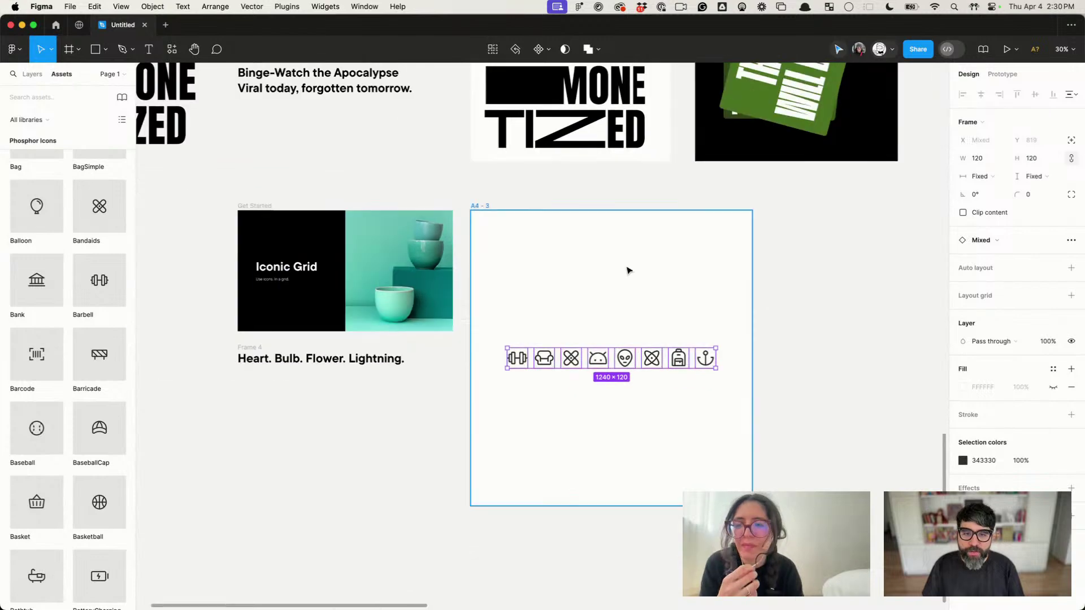
left_click(483, 212)
left_click(982, 123)
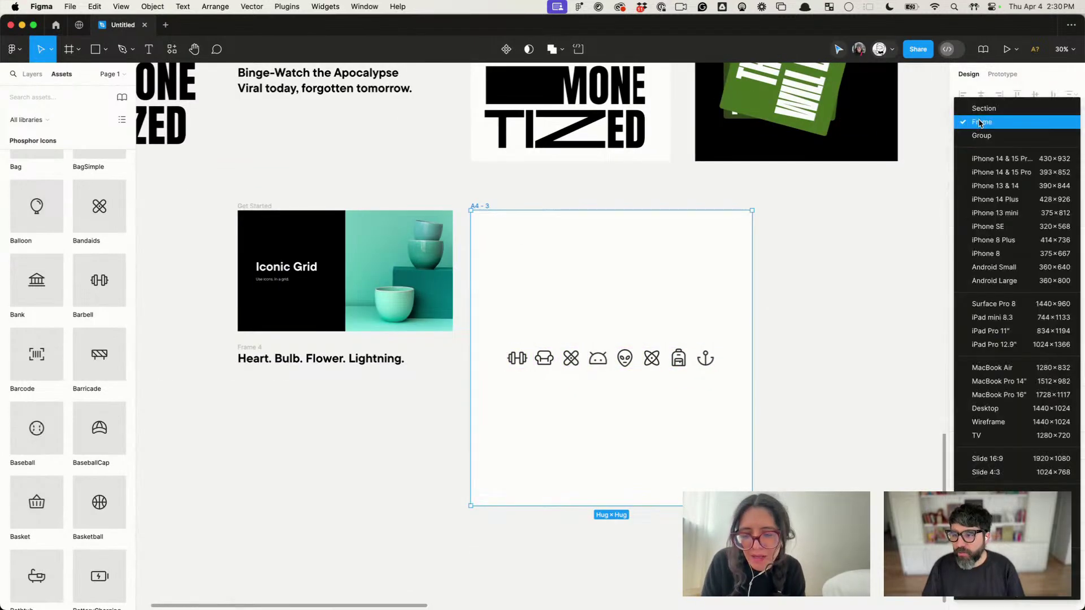
scroll(1003, 386, "down", 5)
scroll(1000, 419, "down", 1)
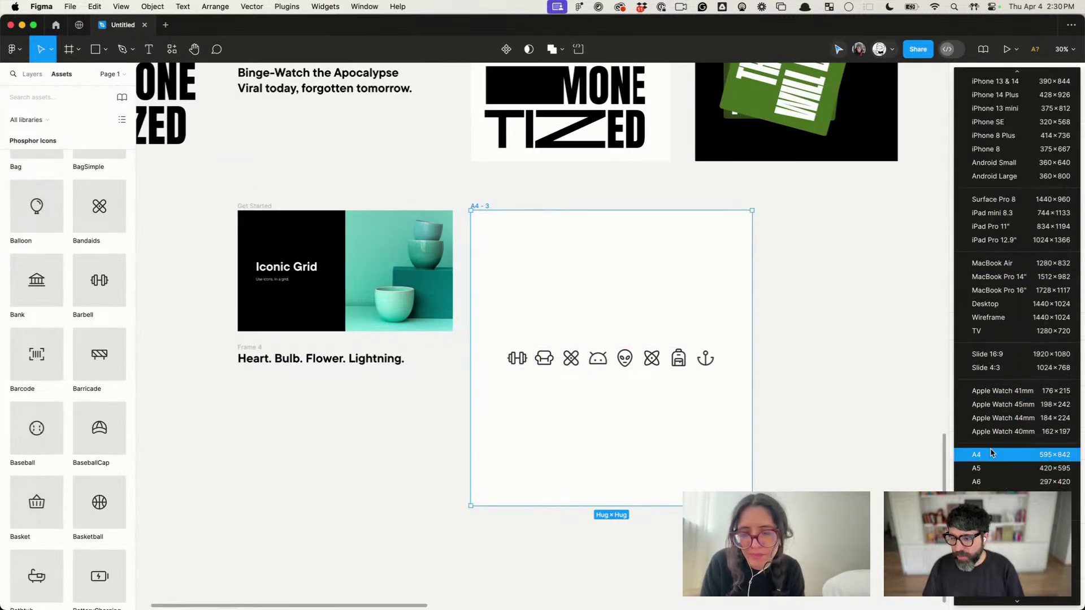
left_click(991, 457)
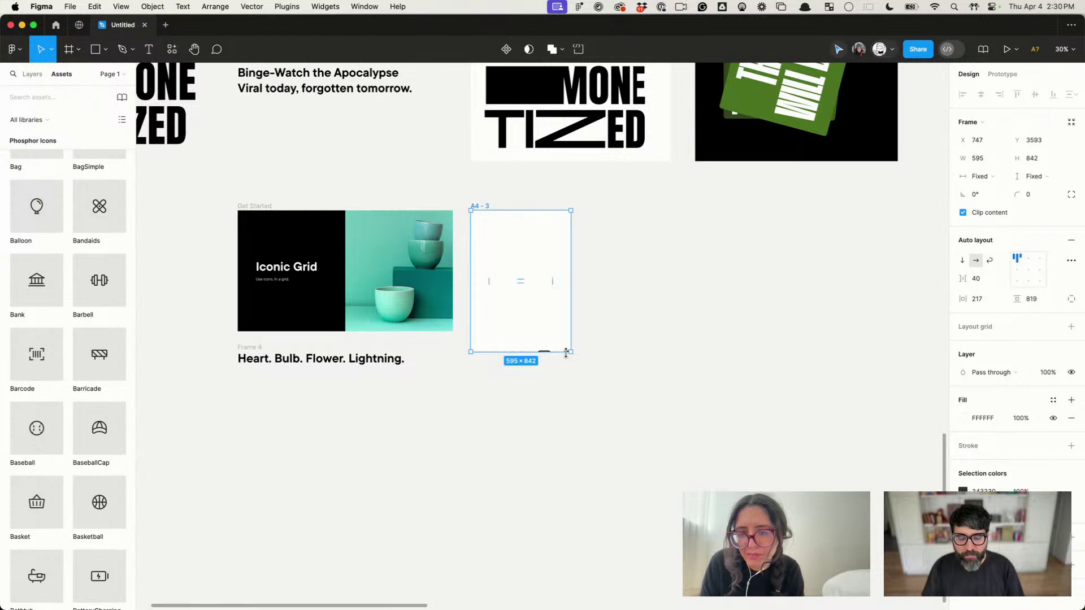
left_click_drag(568, 352, 649, 436)
key("super+z")
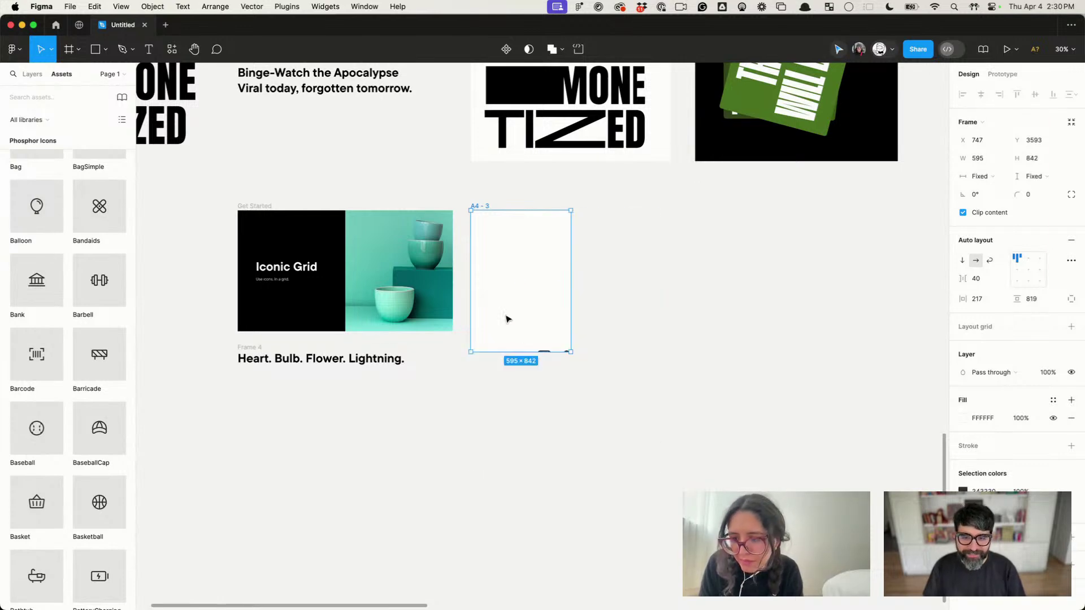
Step: Set the poster's horizontal and vertical padding to 32 and make its icons wrap
left_click(527, 343)
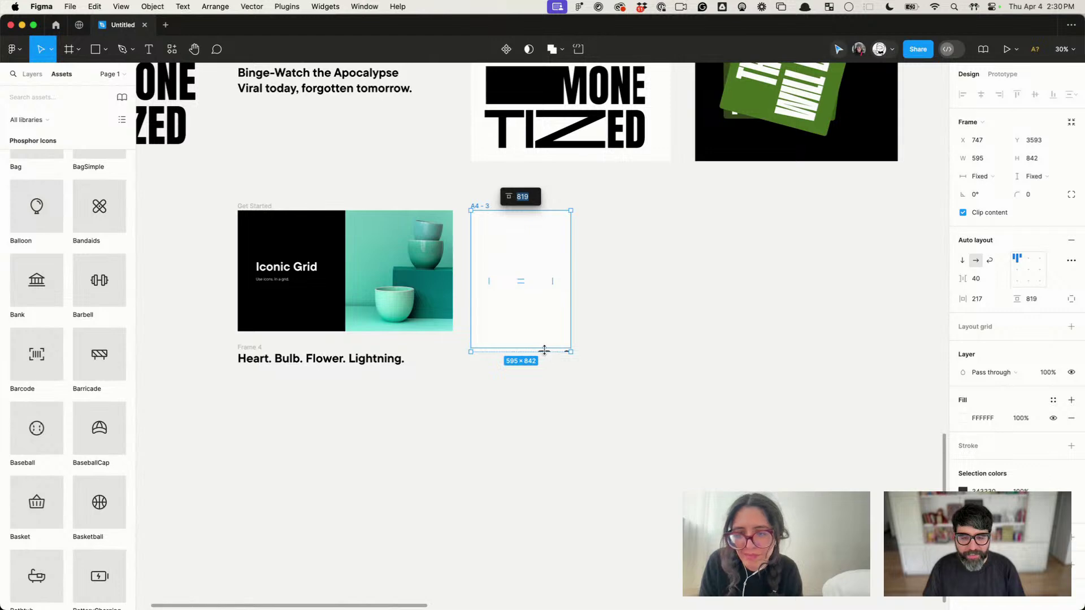
left_click(977, 298)
type("32")
key("Return")
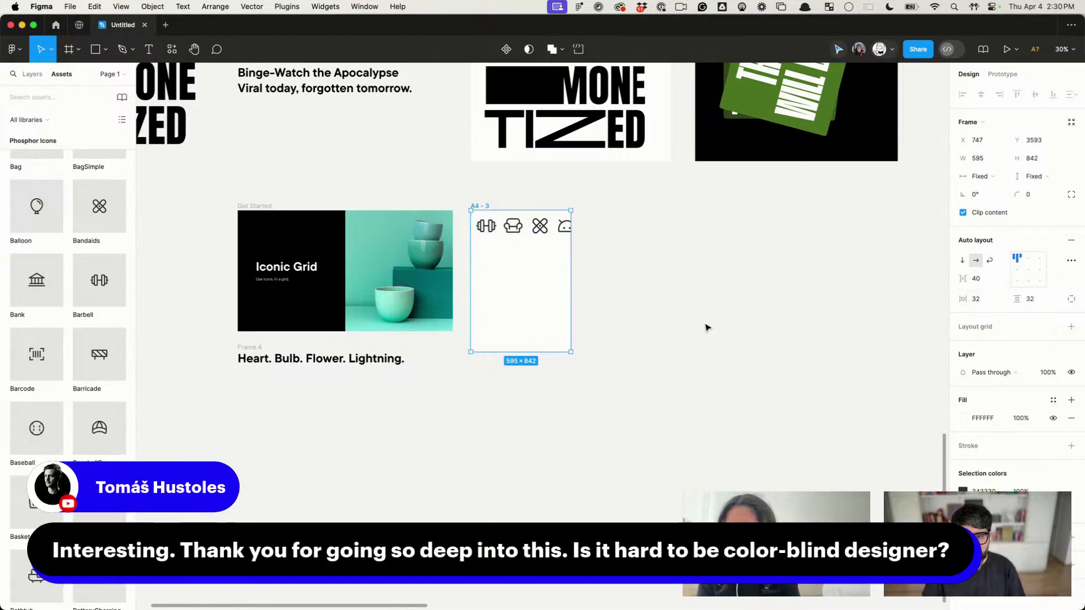
left_click(989, 261)
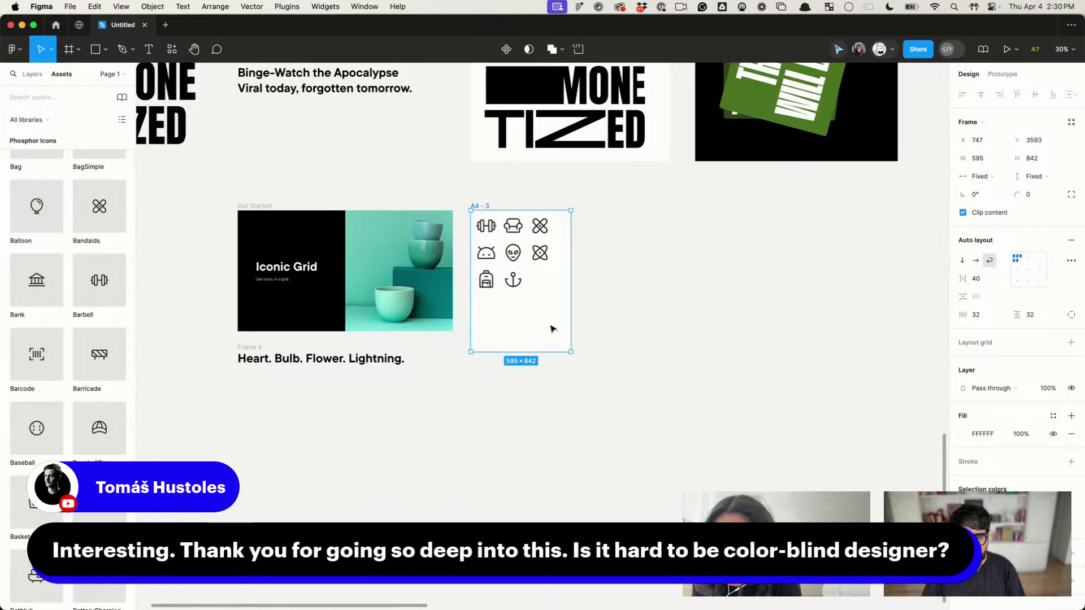
left_click(672, 298)
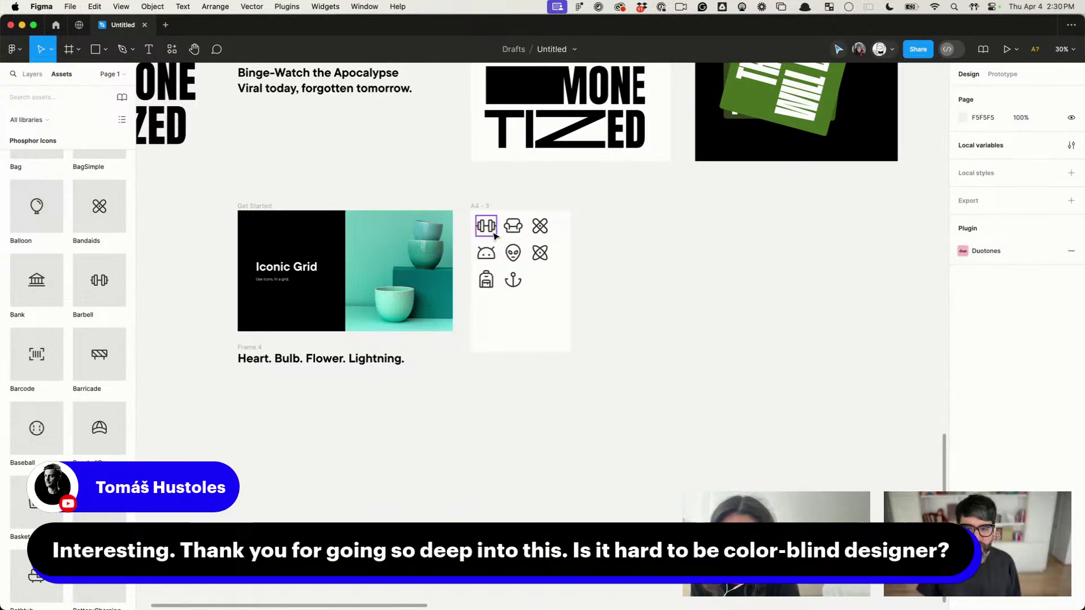
Step: Center the wrapped icons both horizontally and vertically within the A4 - 3 poster
left_click(480, 206)
scroll(481, 207, "up", 5)
scroll(484, 210, "down", 3)
scroll(484, 210, "right", 3)
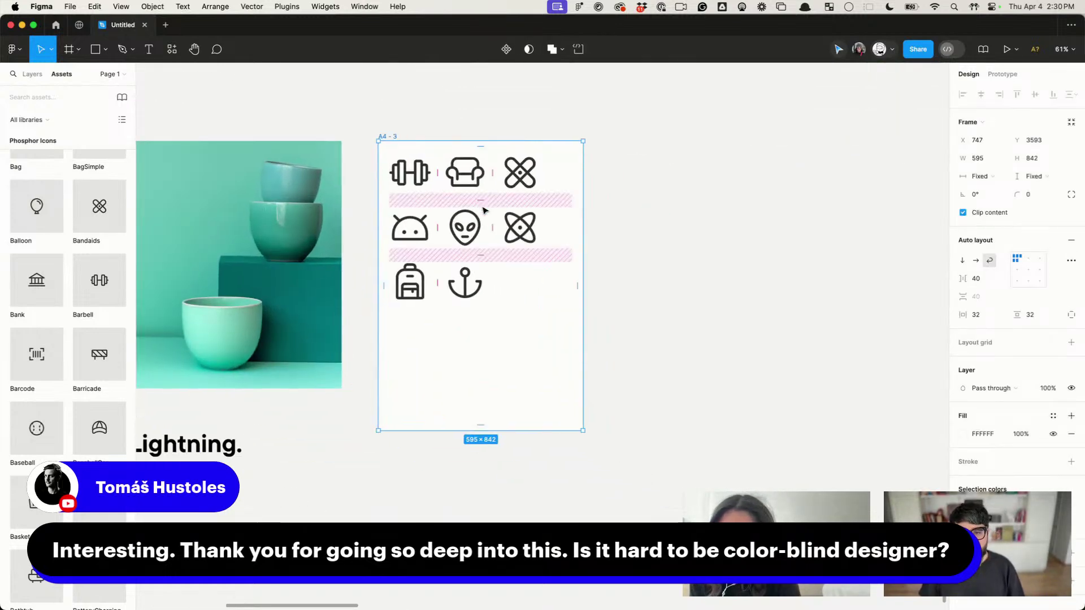
left_click(637, 184)
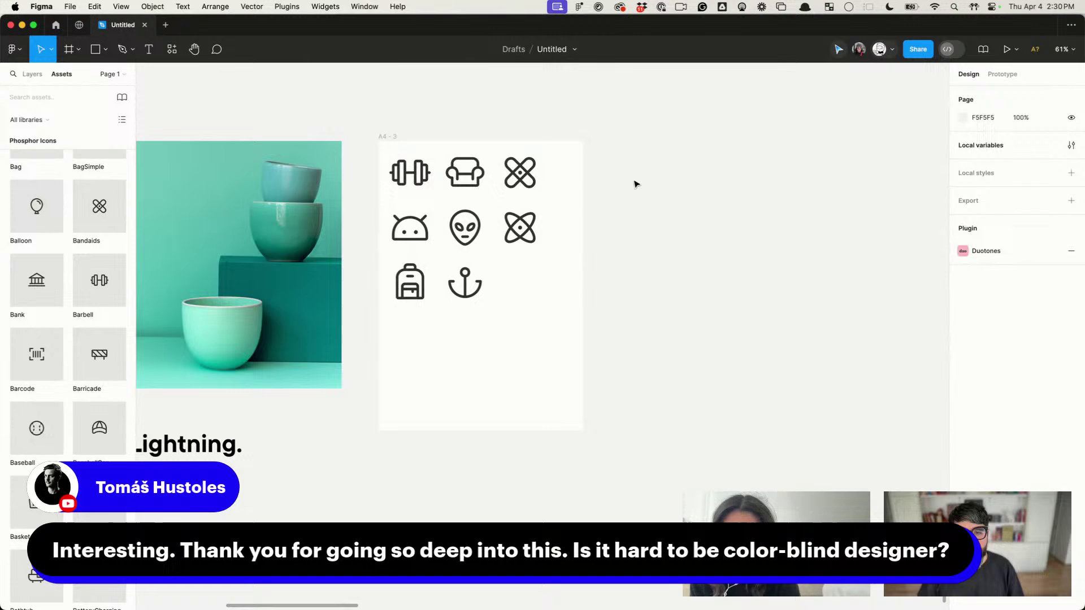
left_click(385, 136)
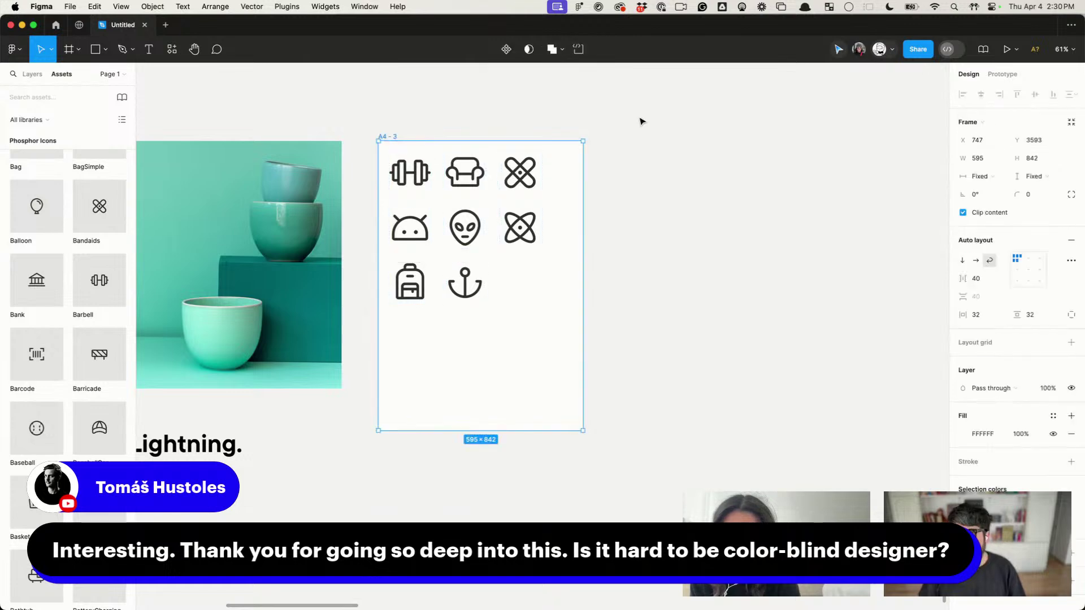
left_click(1027, 272)
left_click(734, 327)
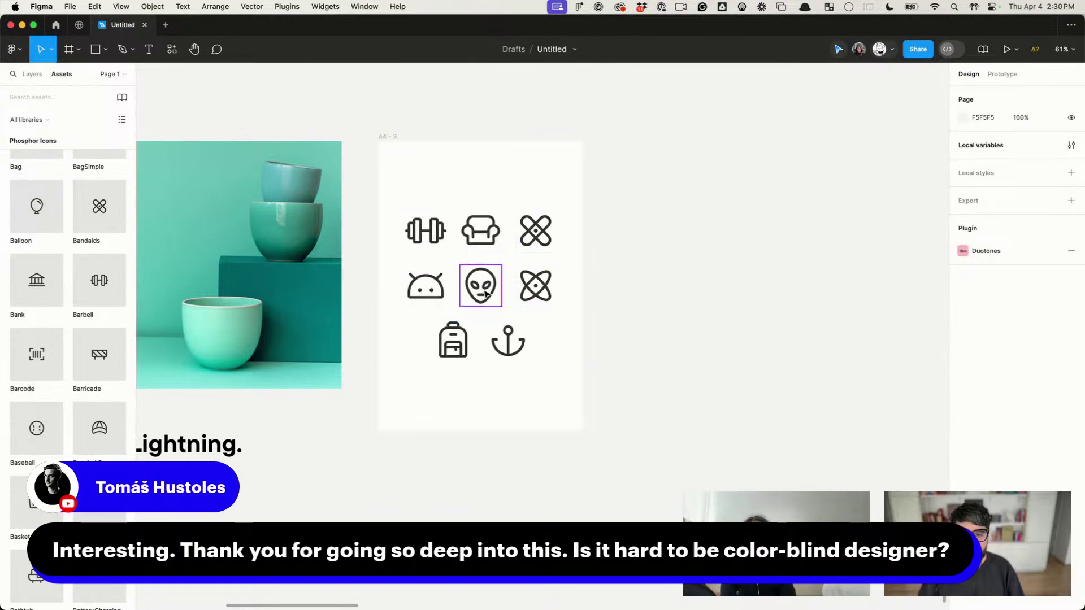
Step: Add the BaseballCap icon from the Phosphor library after the anchor in the poster's last row
left_click(480, 284)
left_click(517, 344)
scroll(518, 345, "left", 3)
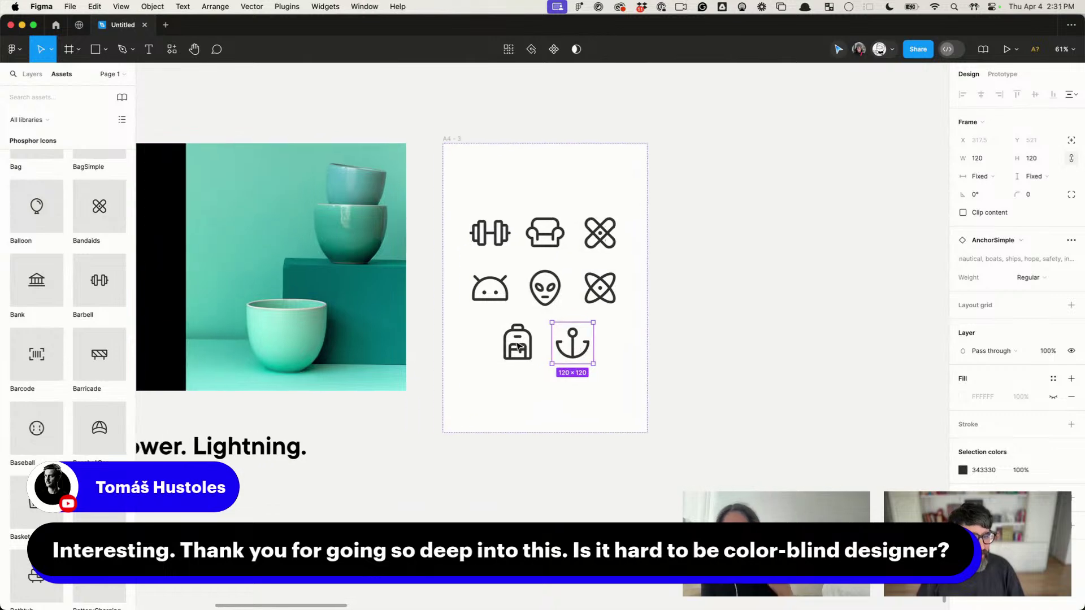
scroll(97, 415, "down", 5)
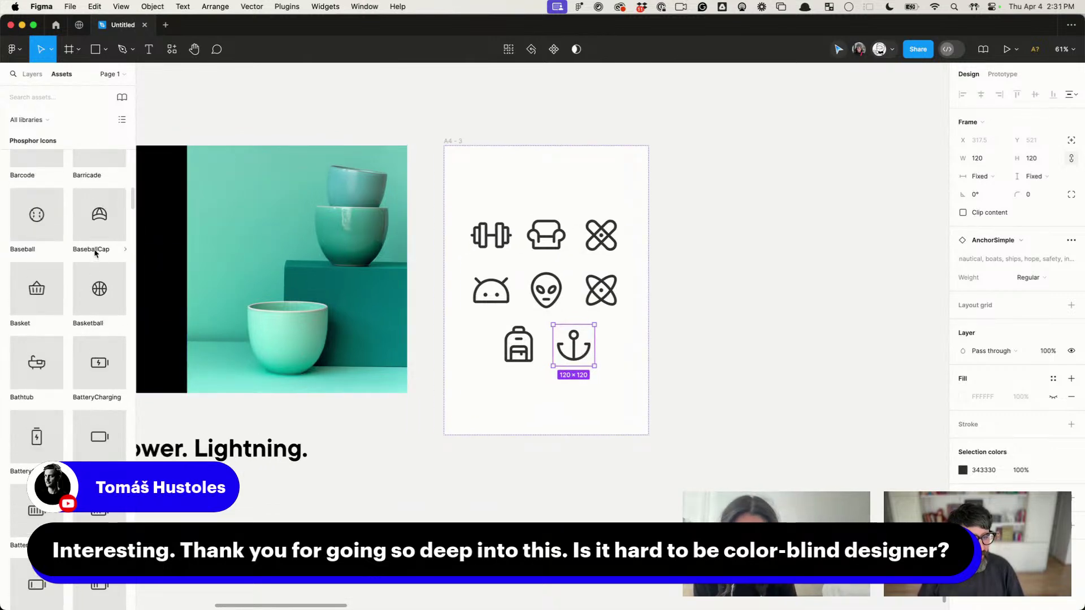
left_click_drag(108, 215, 627, 351)
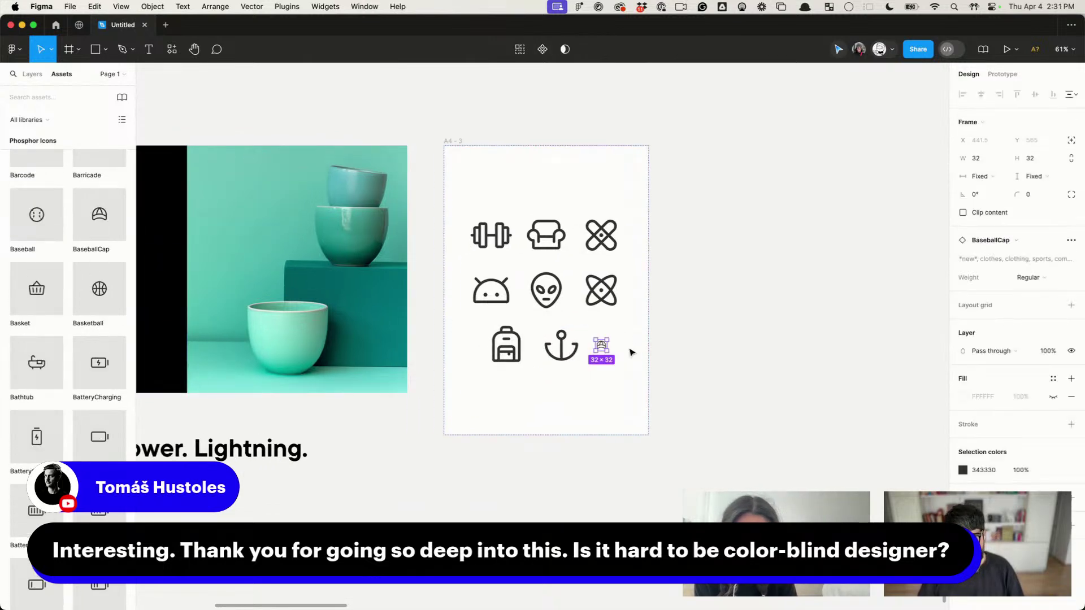
Step: Select all nine icons and set their height and width to 120
scroll(627, 351, "up", 5)
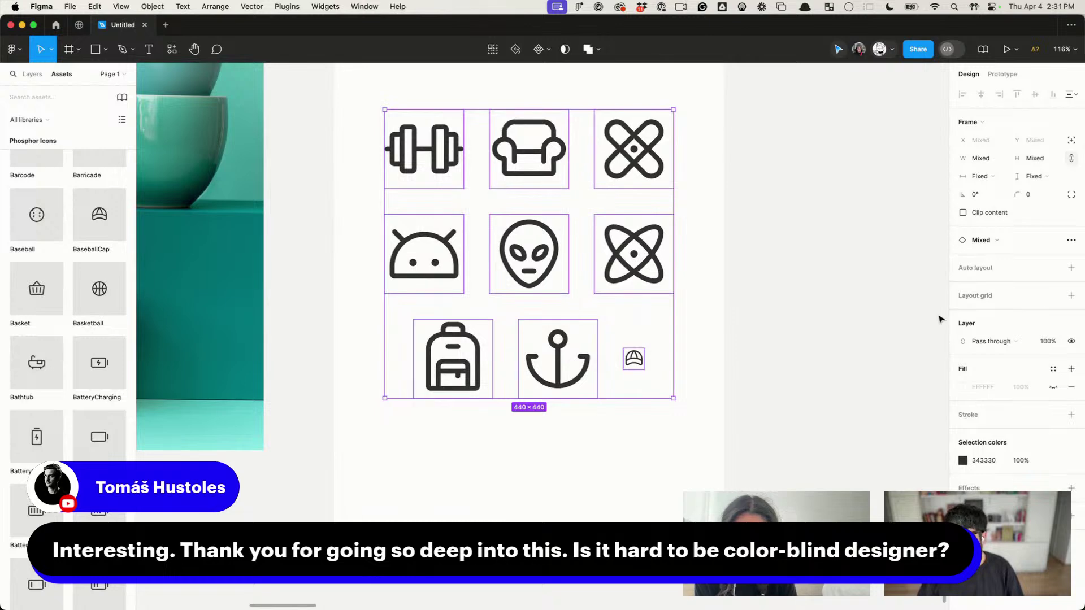
left_click(740, 252)
left_click(664, 266)
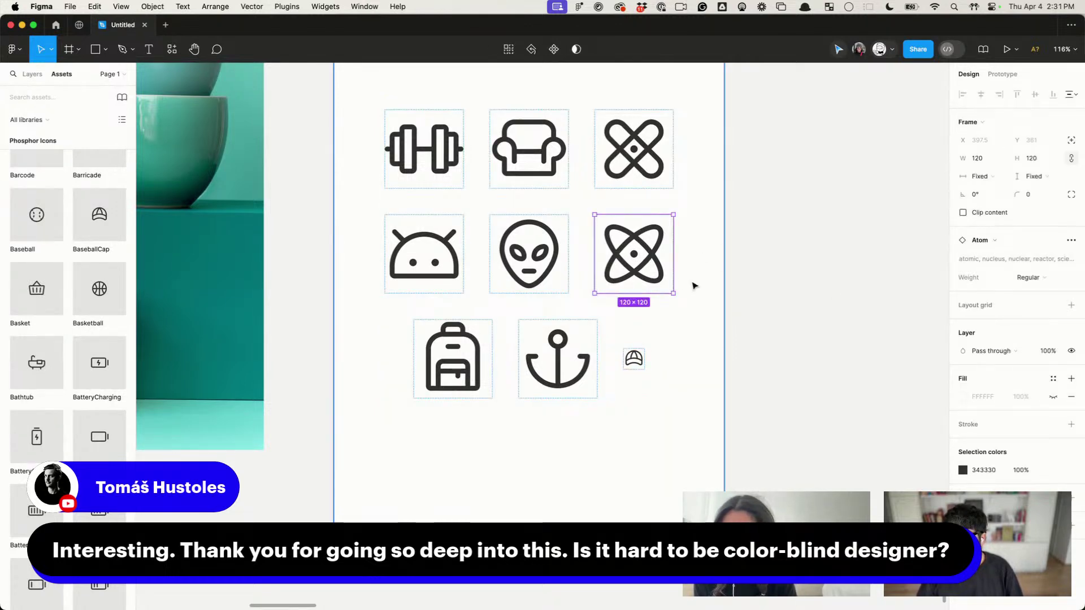
key("ctrl+a")
left_click(1031, 158)
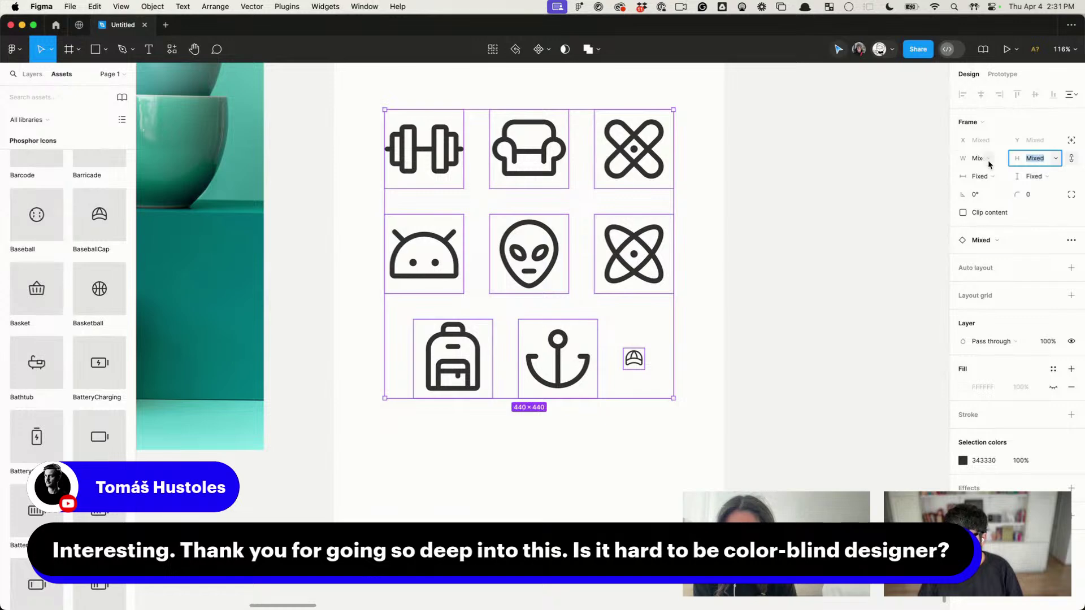
type("120")
key("Return")
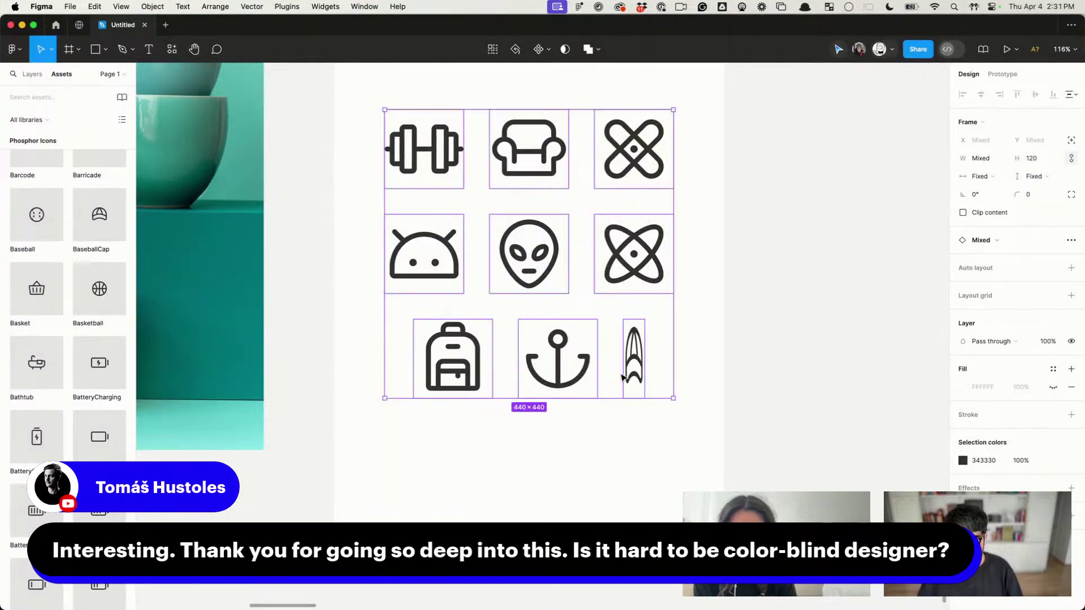
left_click(982, 160)
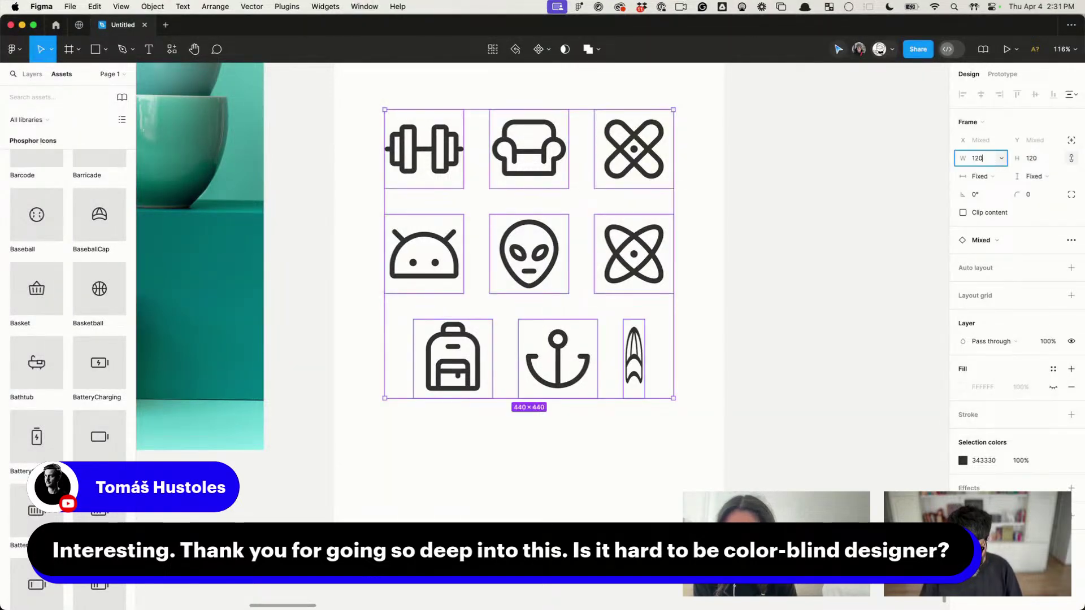
key("Return")
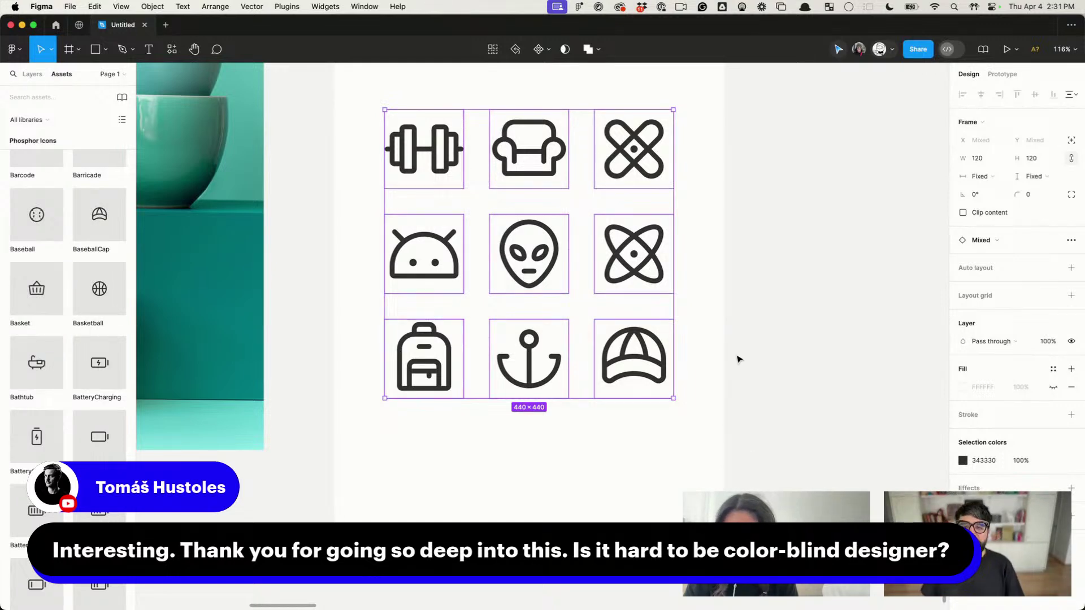
scroll(737, 358, "down", 3)
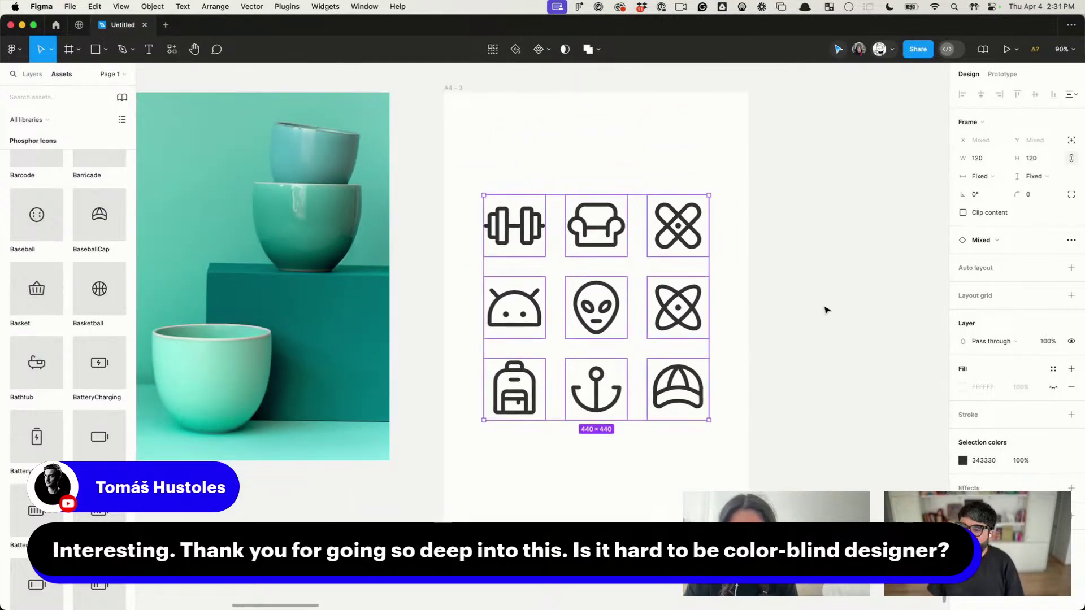
left_click(826, 310)
left_click(678, 390)
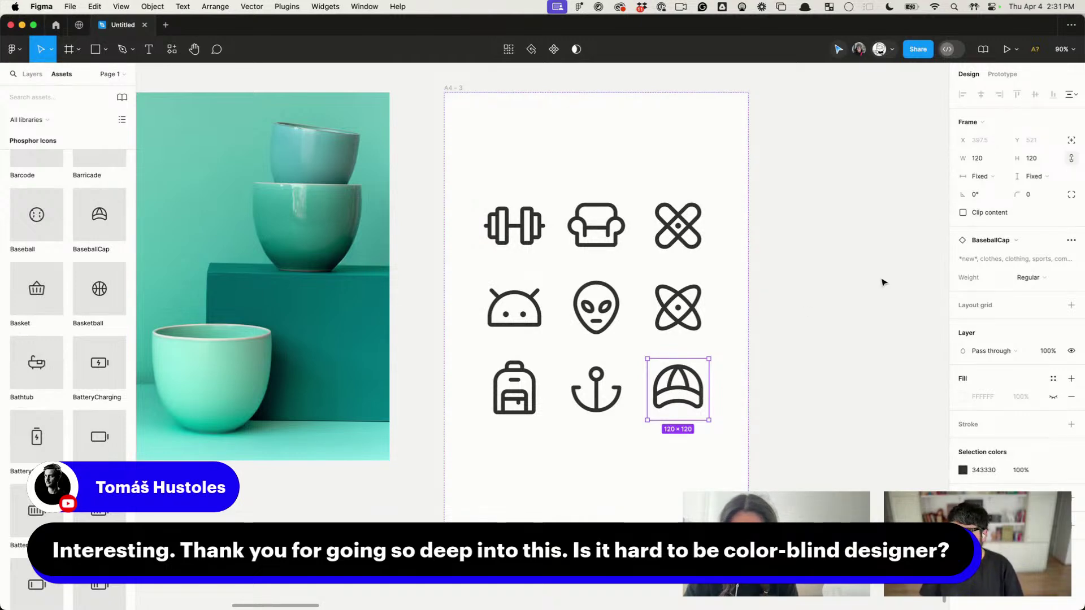
left_click(686, 307)
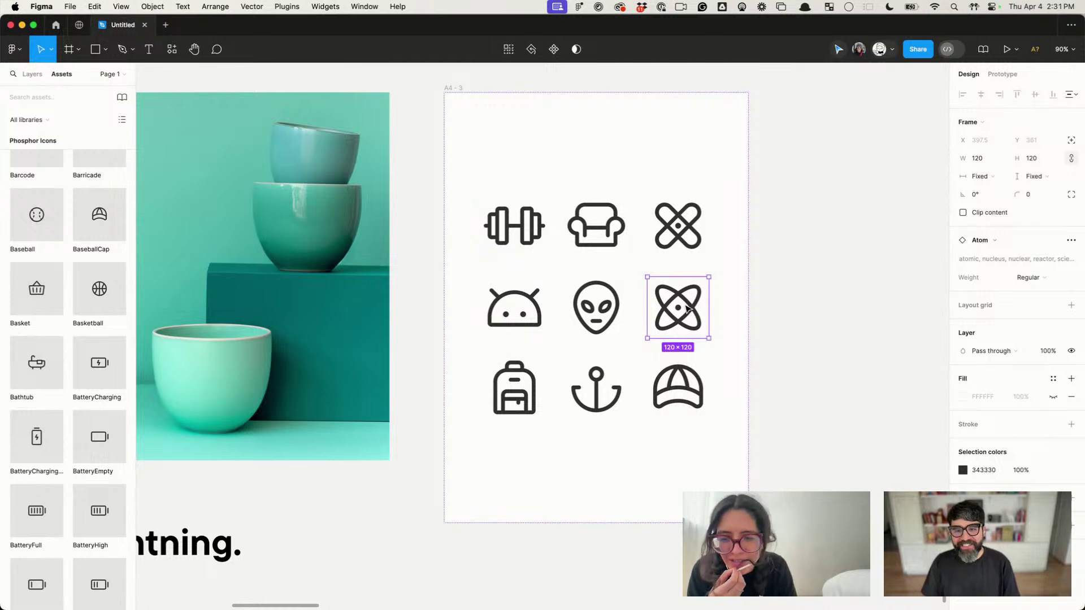
key("super+a")
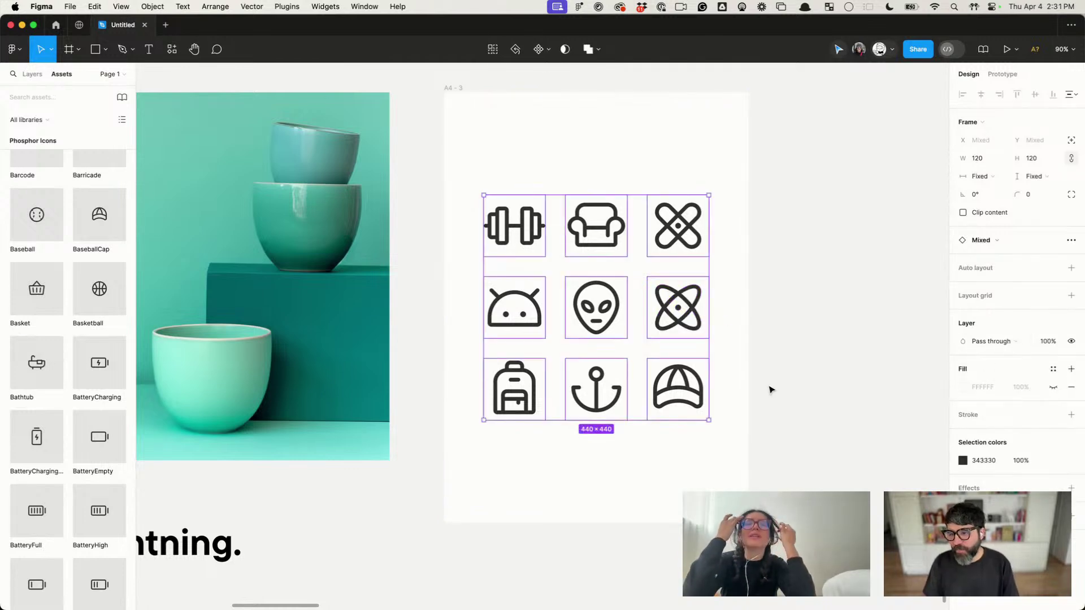
left_click(746, 317)
Step: Set the barbell icon's weight to Thin
left_click(526, 224)
left_click(1049, 284)
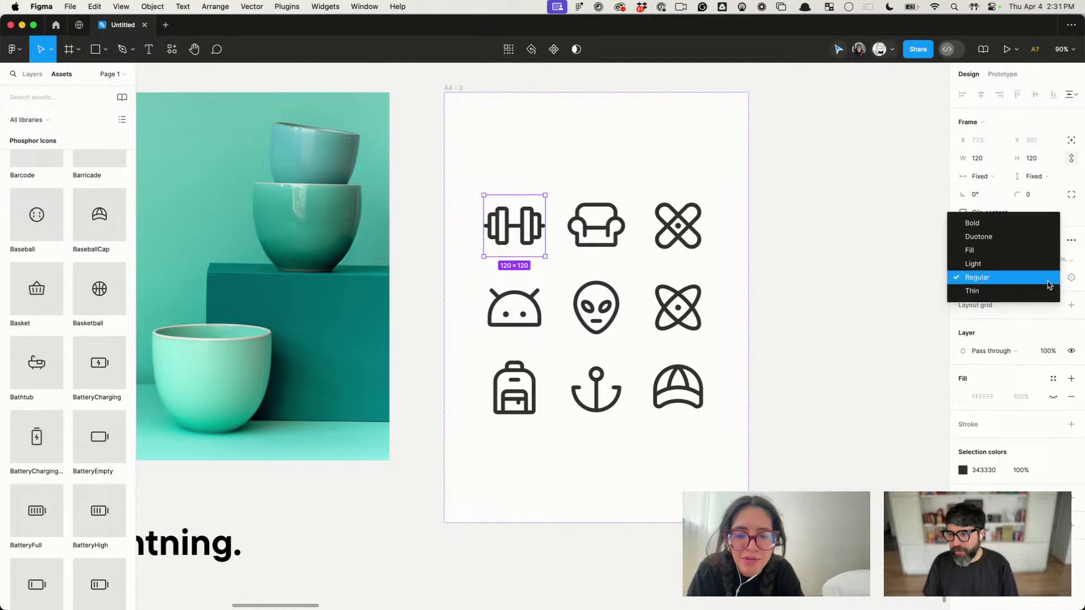
left_click(1033, 265)
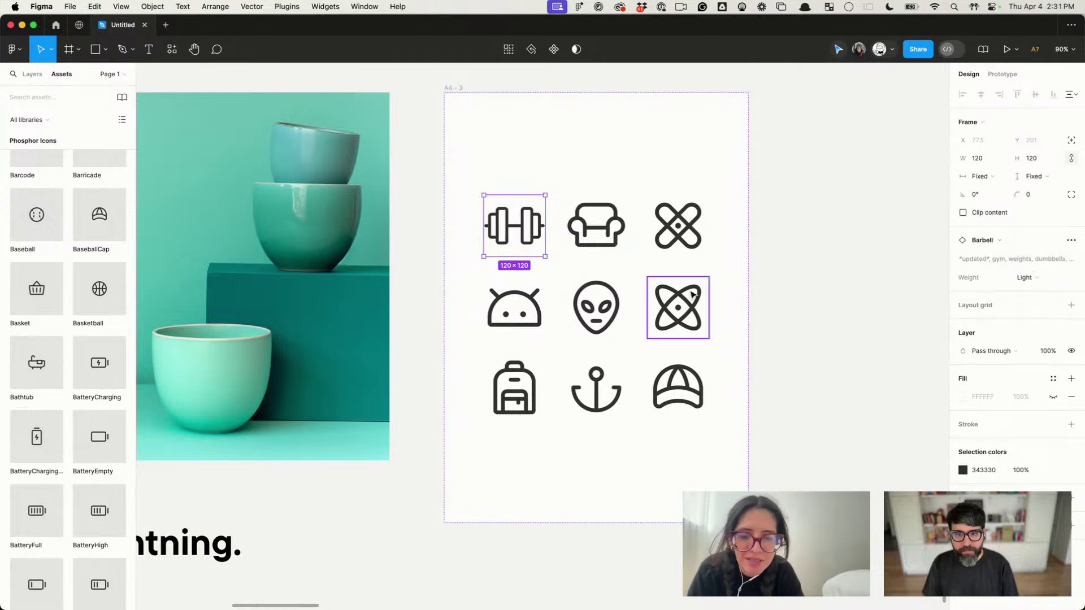
left_click(1037, 280)
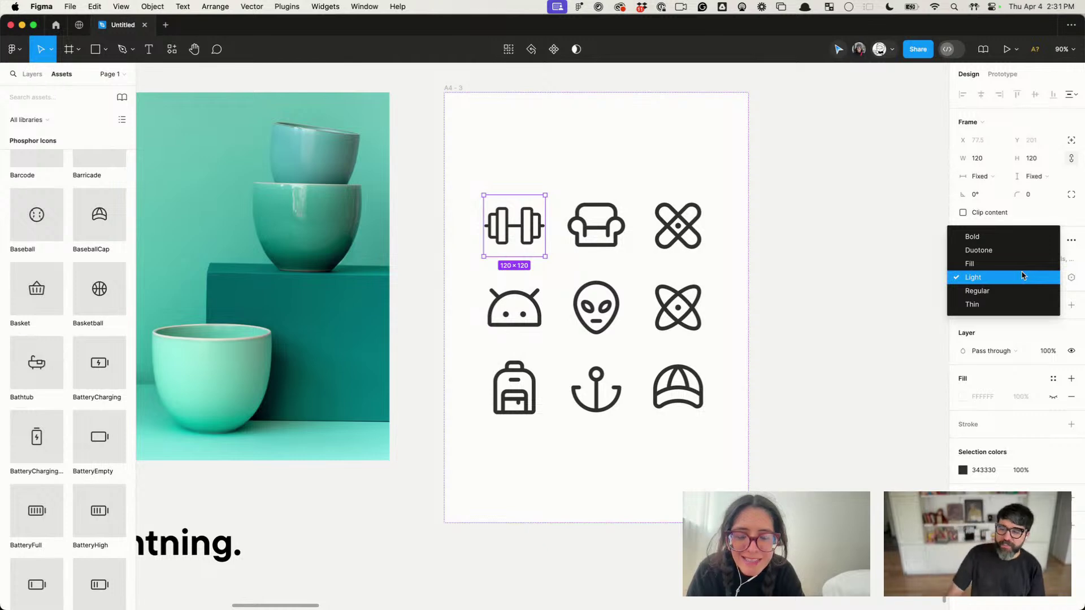
left_click(995, 305)
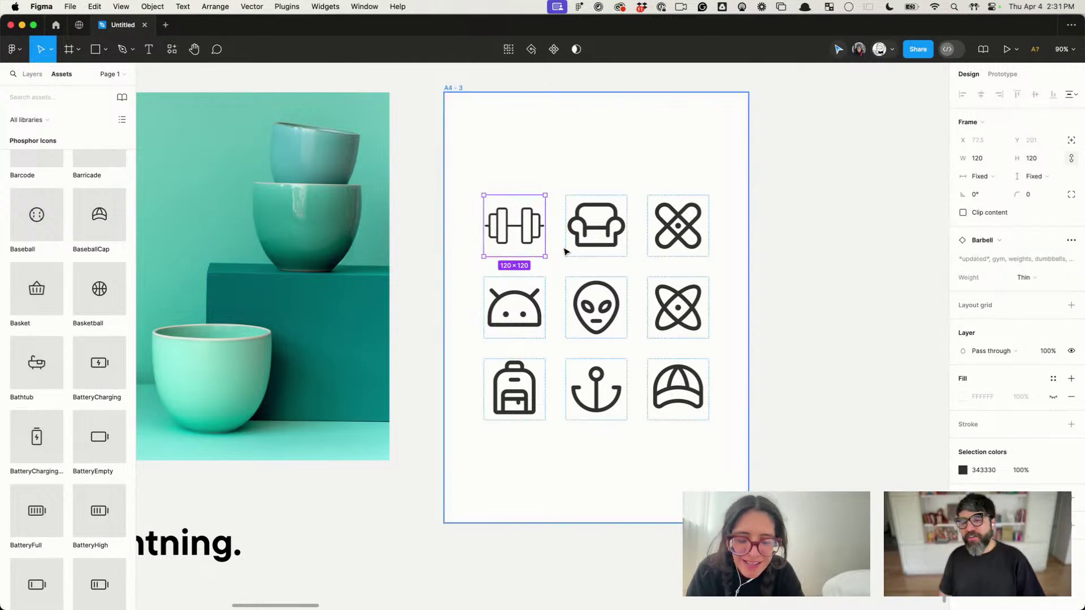
Step: Set the weight of the armchair and bandaids icons in the poster's first row to Thin
left_click(620, 231)
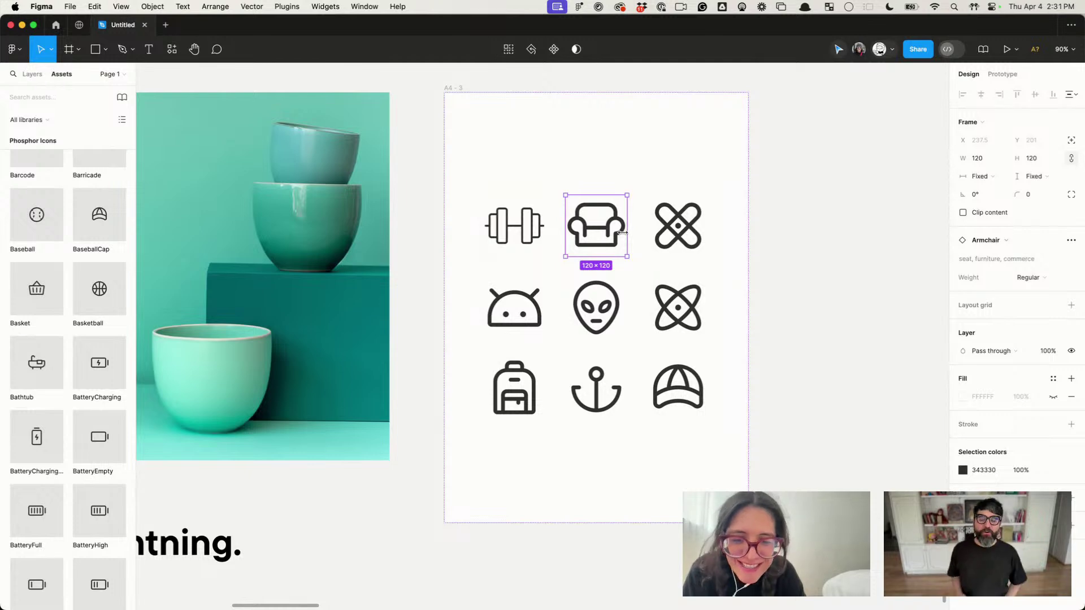
left_click(1052, 277)
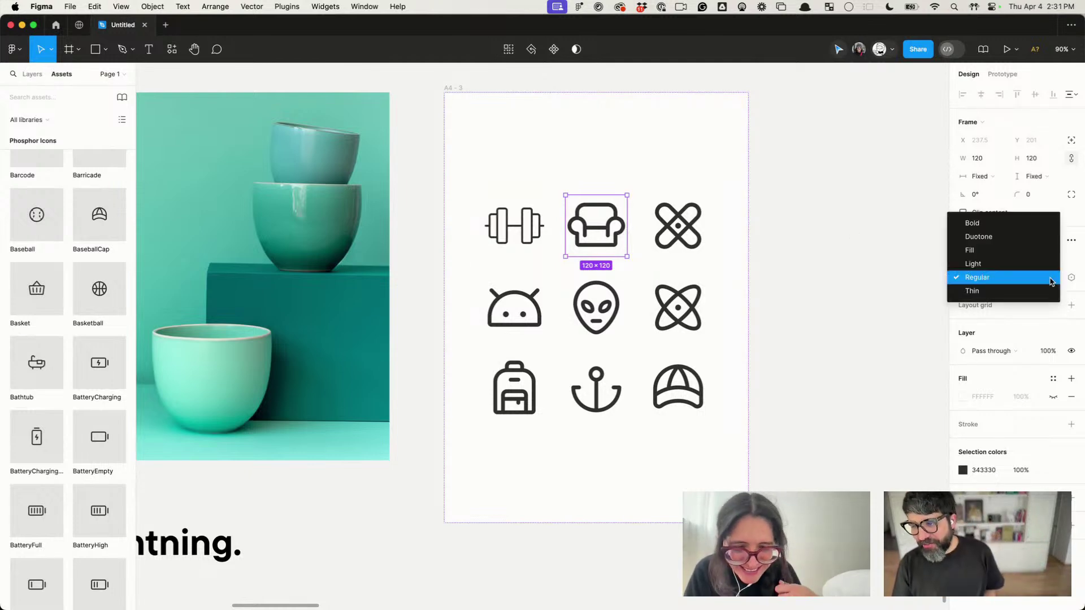
left_click(1042, 292)
key("Tab")
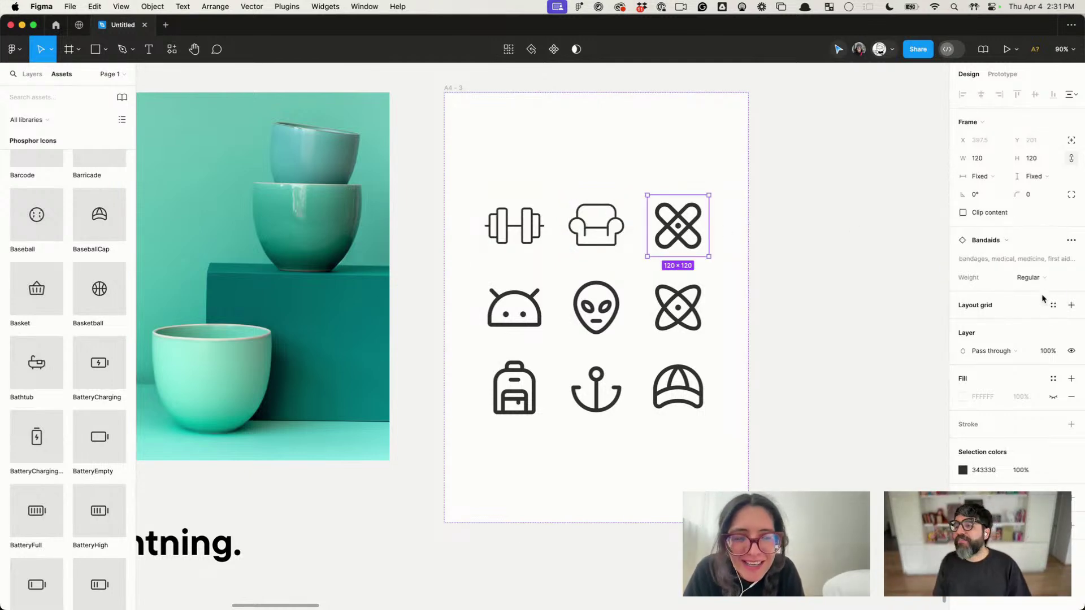
left_click(1044, 278)
left_click(1043, 292)
Step: Set the weight of the middle row's Android logo, alien and atom icons to Thin
key("Tab")
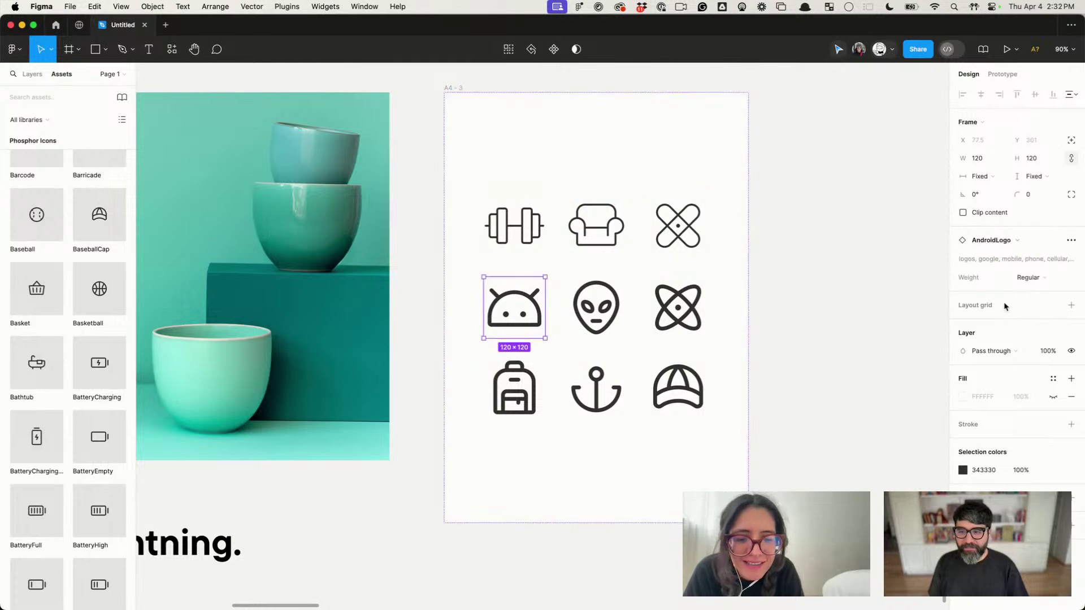
left_click(1035, 278)
left_click(1003, 292)
key("Tab")
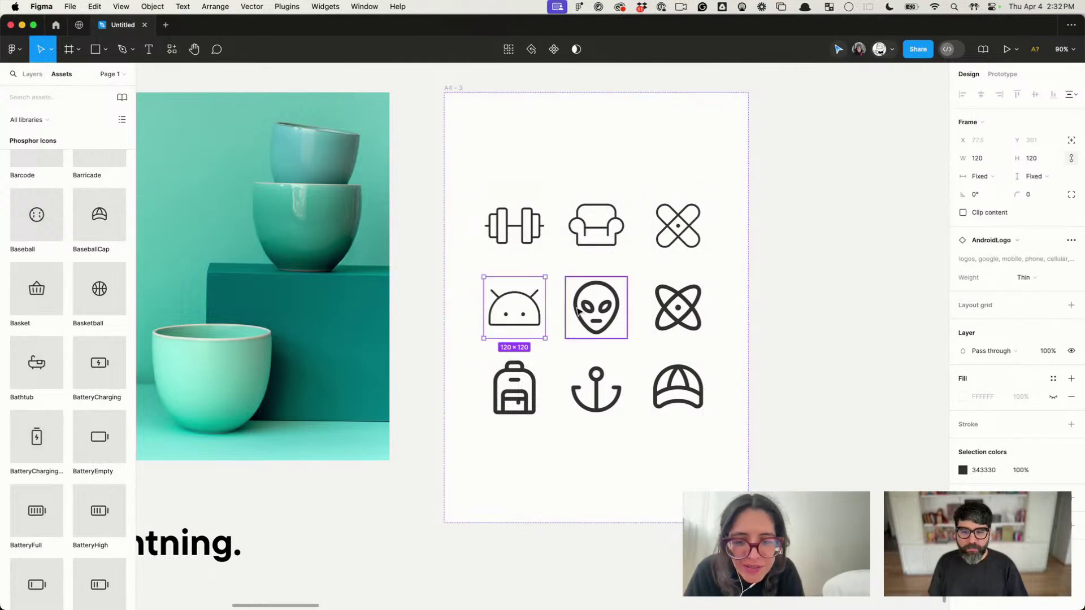
left_click(1028, 278)
left_click(1028, 291)
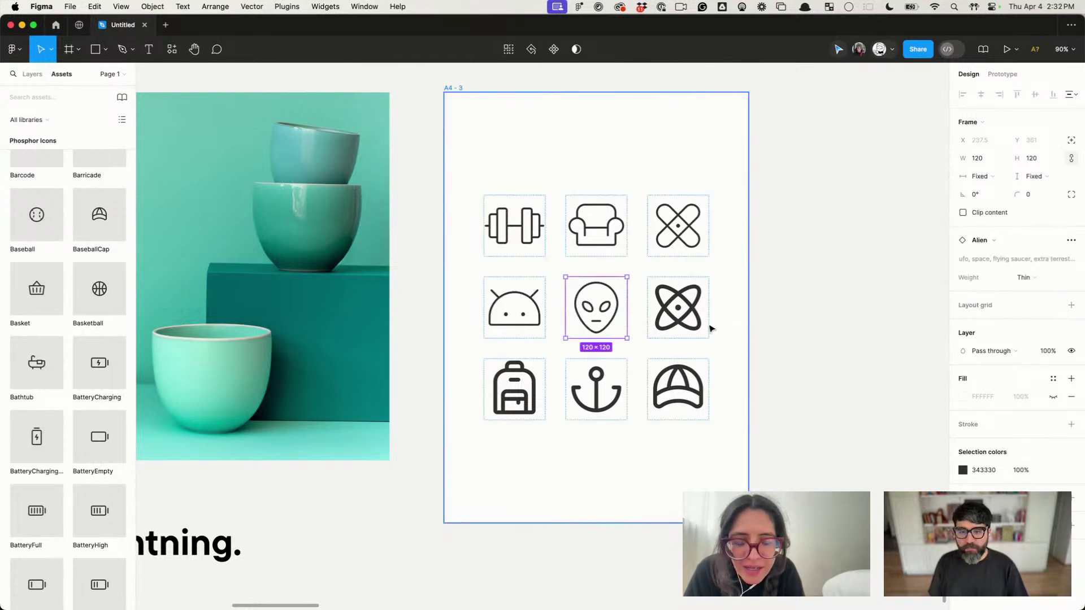
key("Tab")
left_click(1047, 280)
left_click(1028, 290)
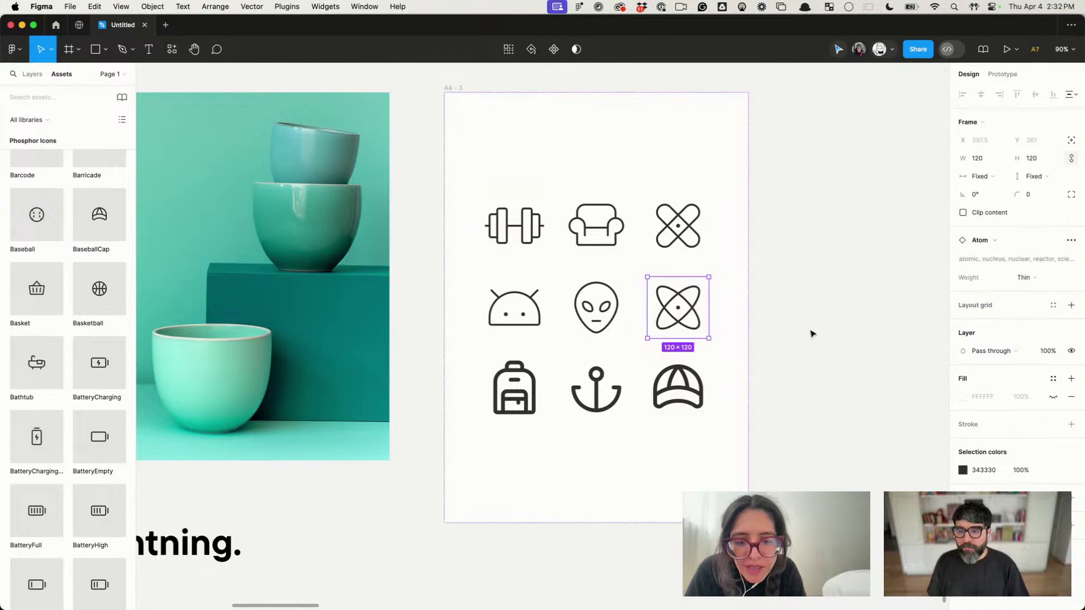
Step: Set the weight of the last row's baseball cap, anchor and backpack icons to Thin, leaving nothing selected
key("Escape")
left_click(650, 373)
left_click(1026, 278)
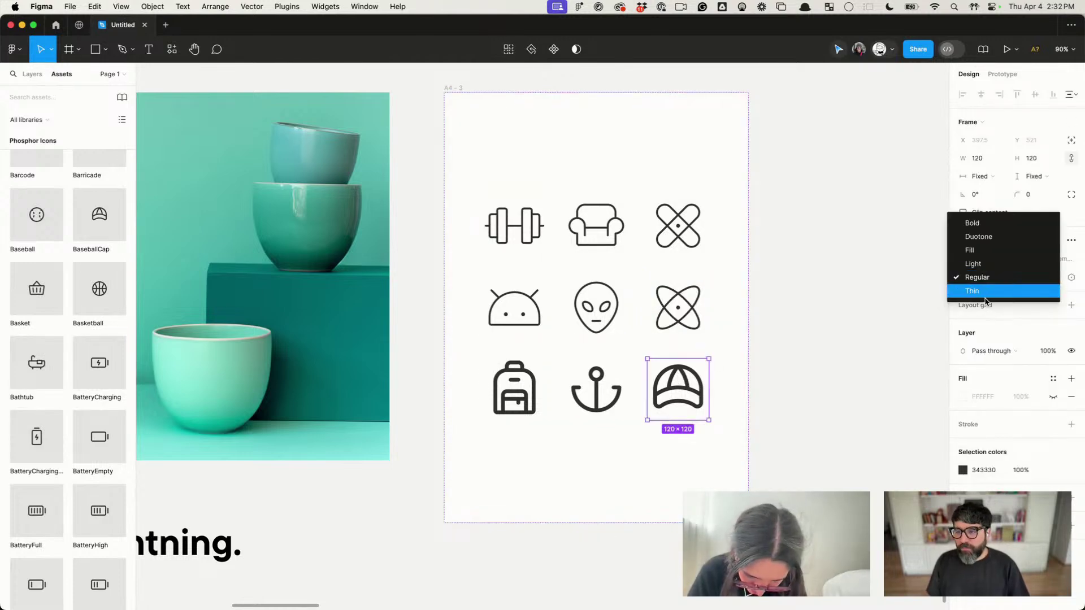
left_click(984, 291)
key("shift+Tab")
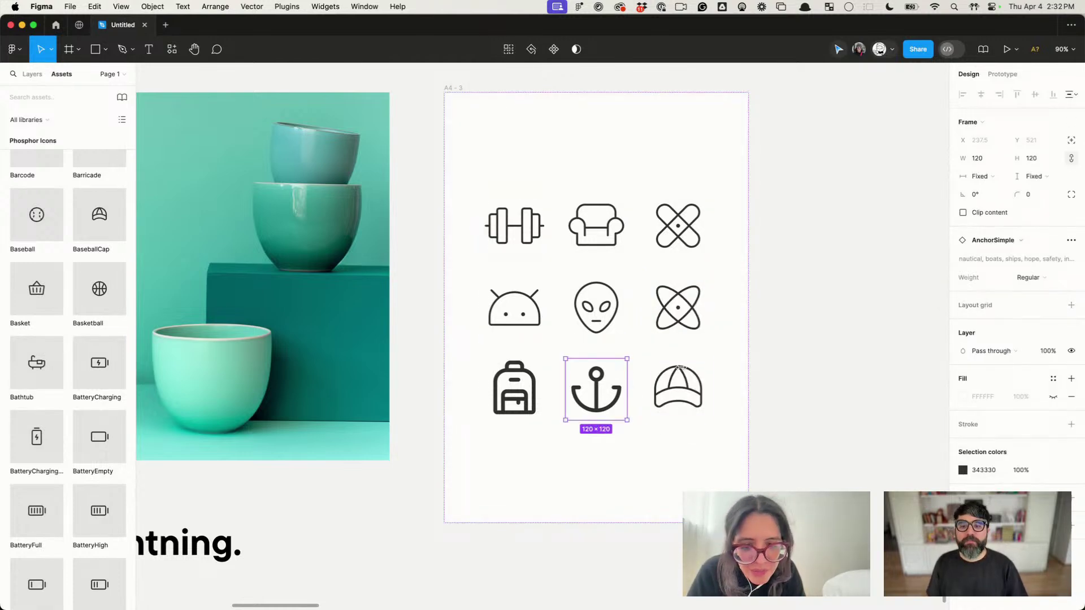
left_click(1033, 280)
left_click(986, 290)
key("shift+Tab")
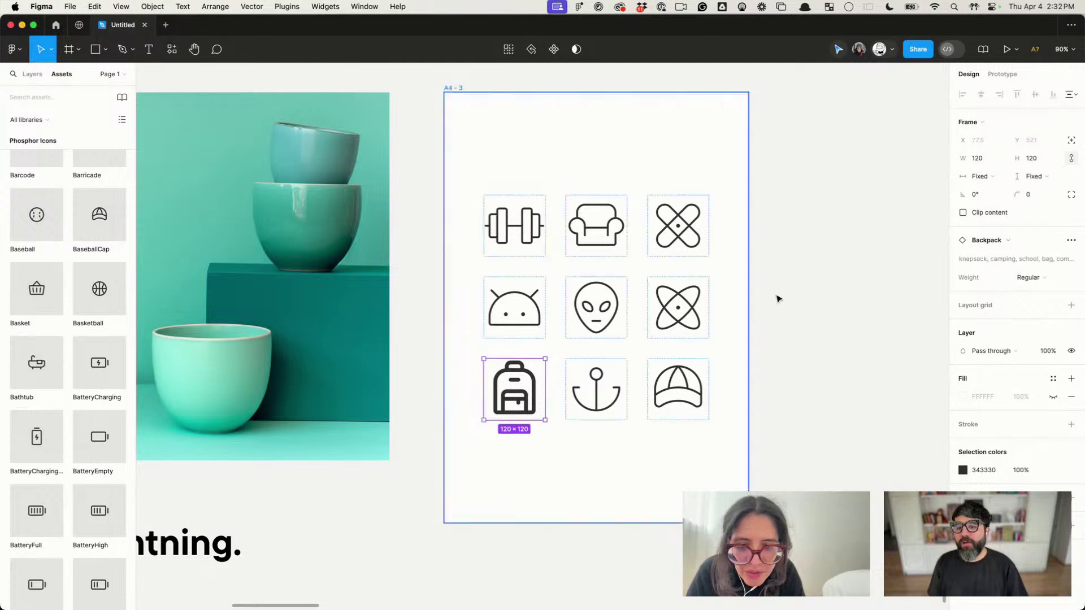
left_click(1029, 278)
left_click(984, 291)
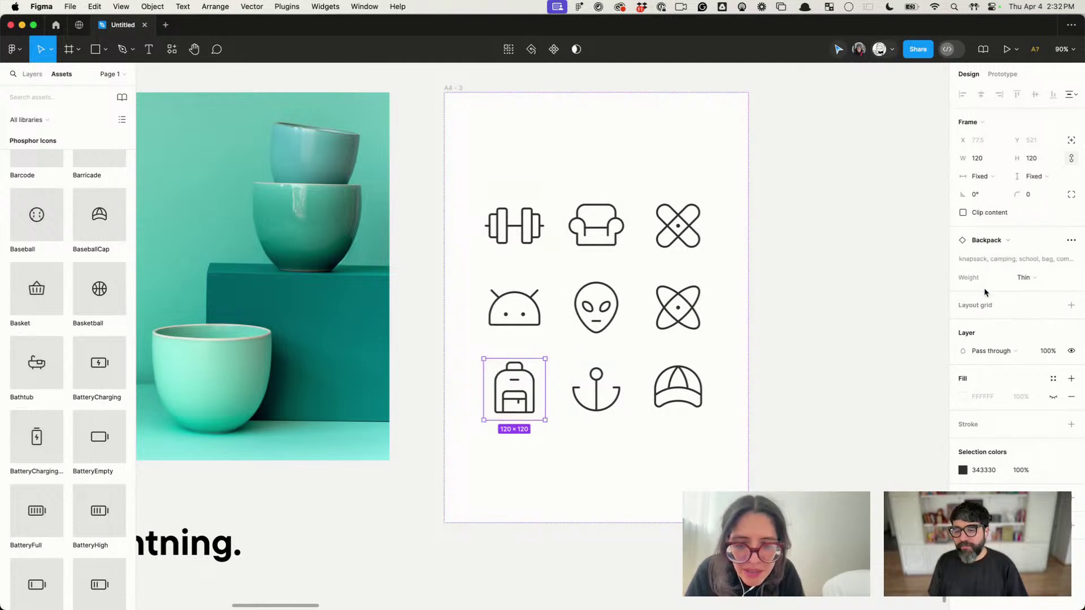
left_click(846, 334)
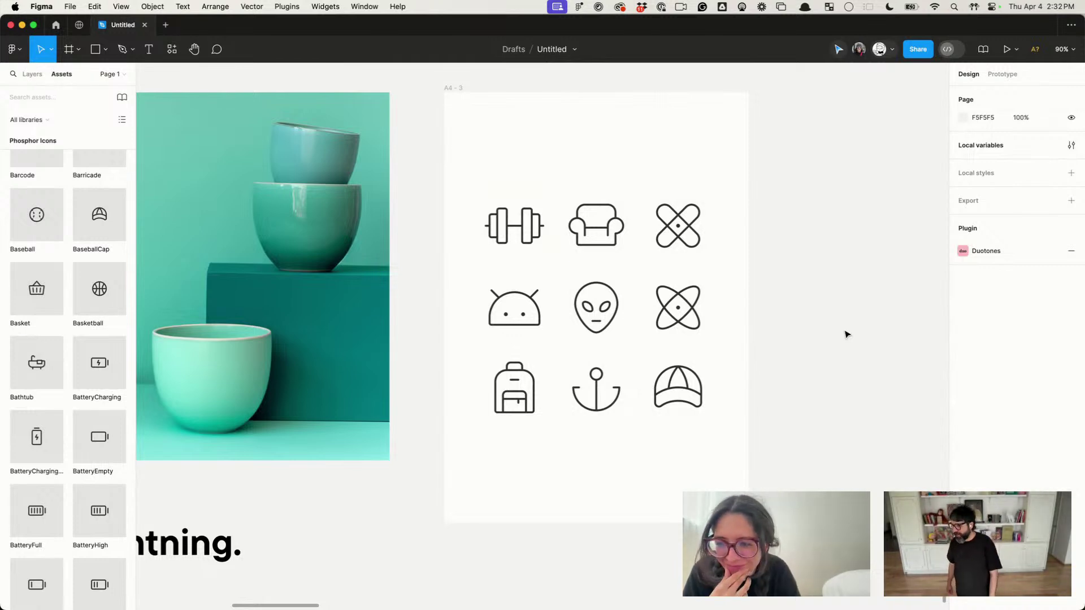
left_click(599, 243)
key("Escape")
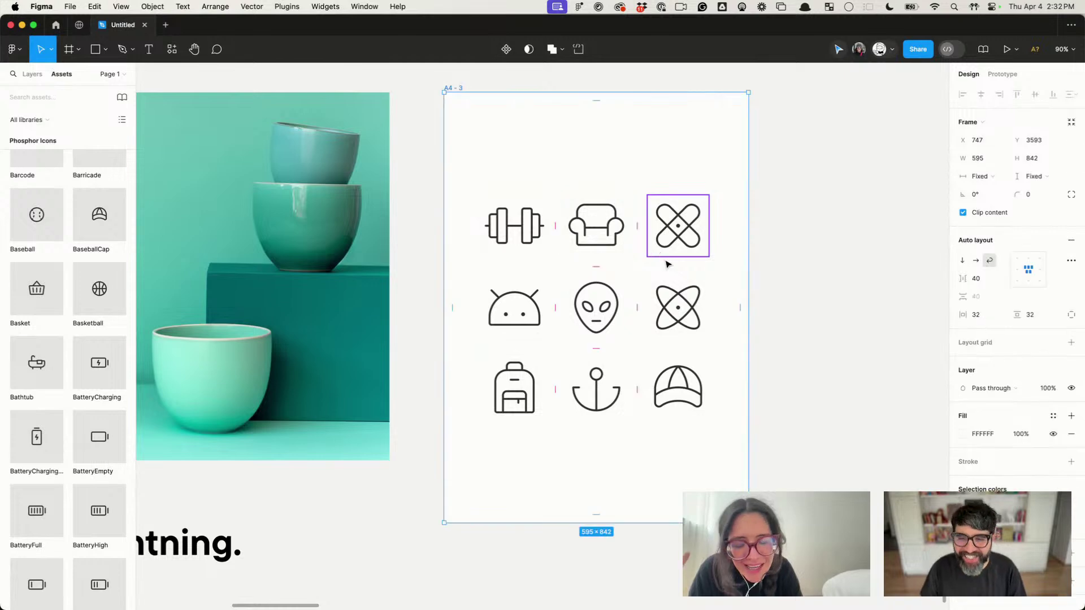
left_click(822, 237)
left_click(589, 239)
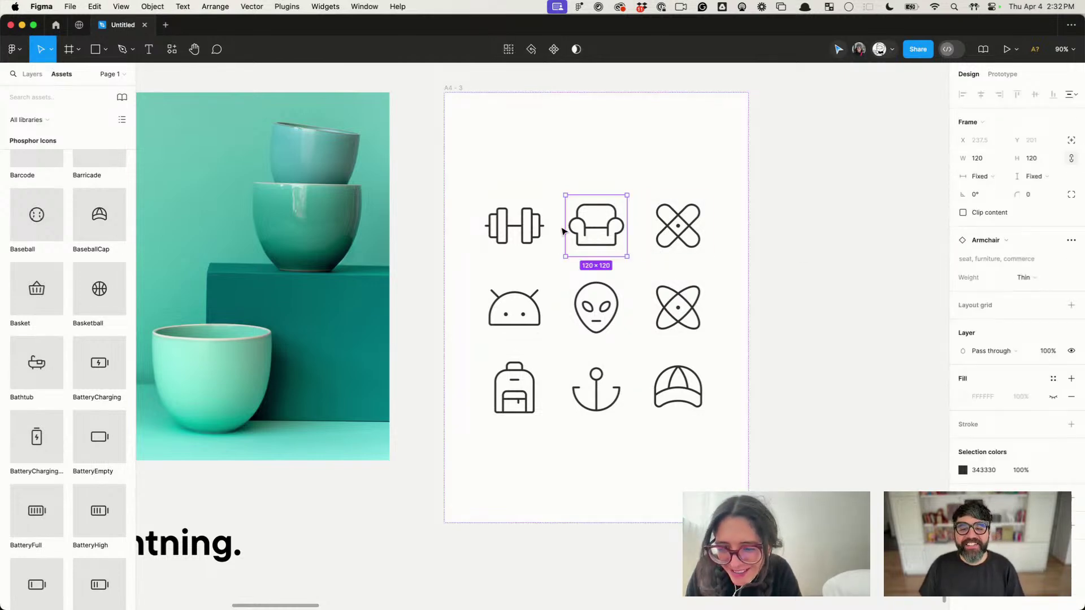
left_click(498, 232)
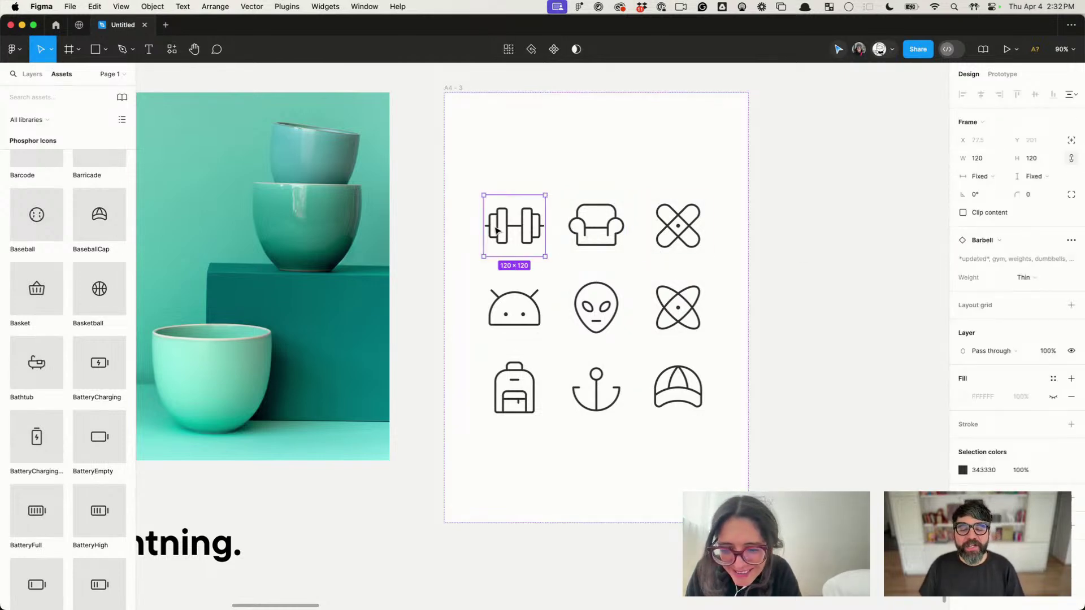
left_click(667, 243)
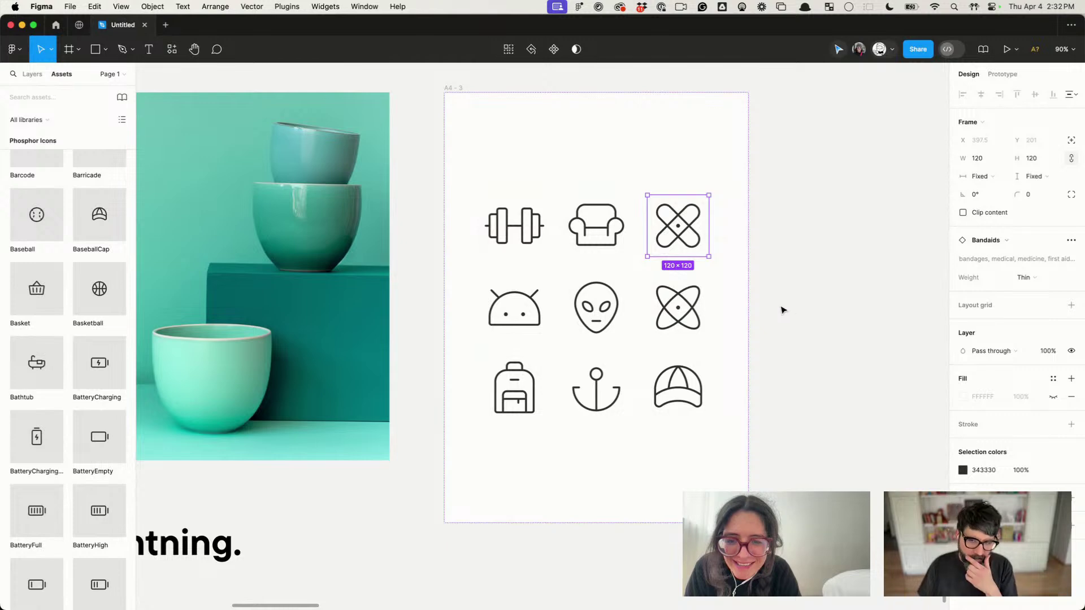
left_click(660, 312)
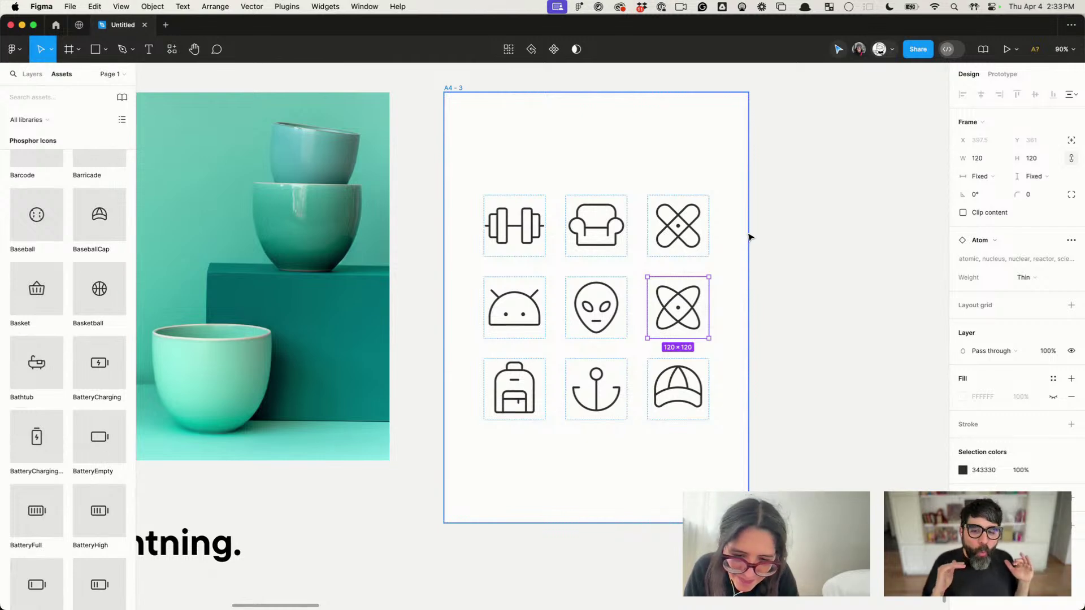
left_click(667, 226)
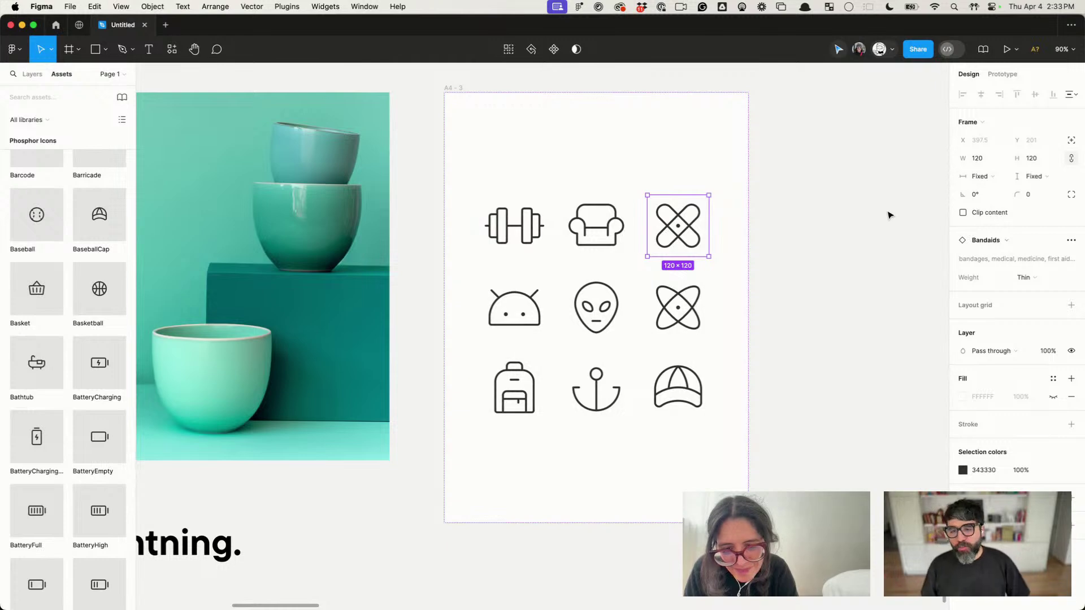
left_click(679, 308)
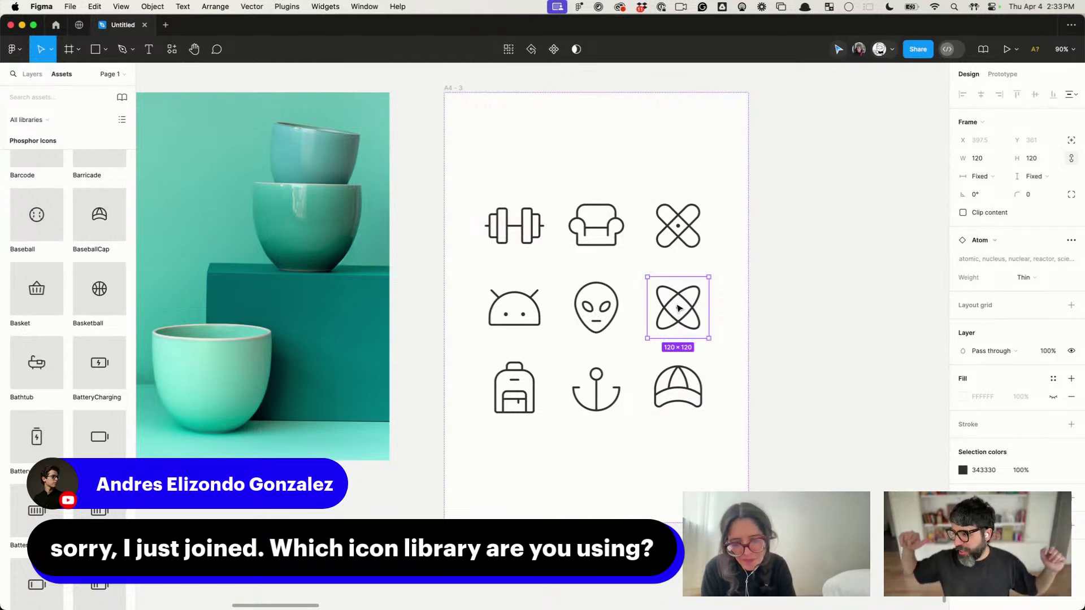
left_click(616, 324)
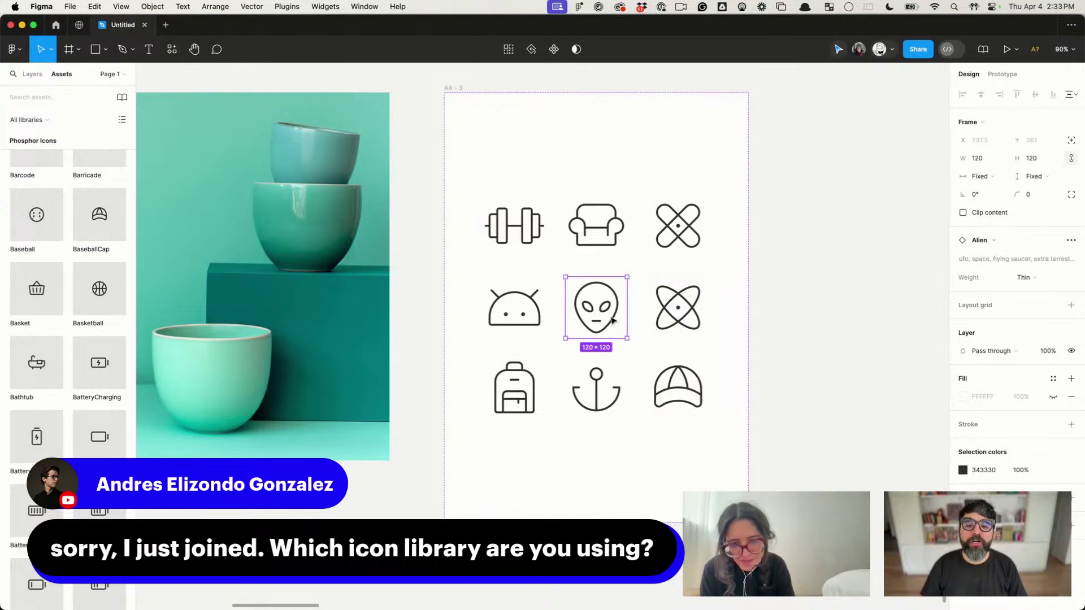
key("Escape")
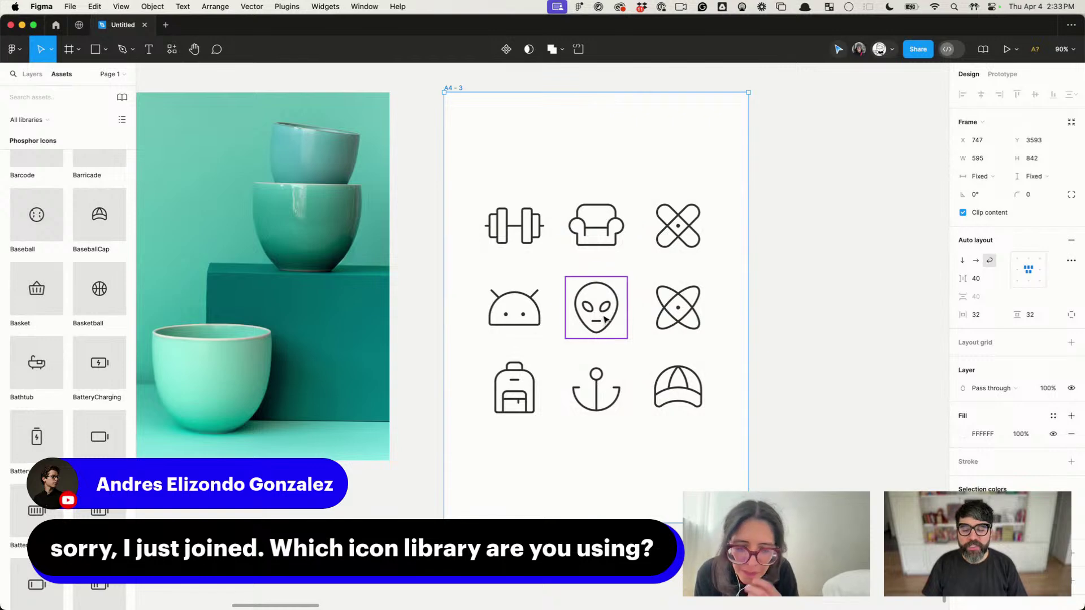
left_click(605, 320)
Step: Wrap the first row's barbell, armchair and bandaids icons each in its own auto layout frame
left_click(523, 226)
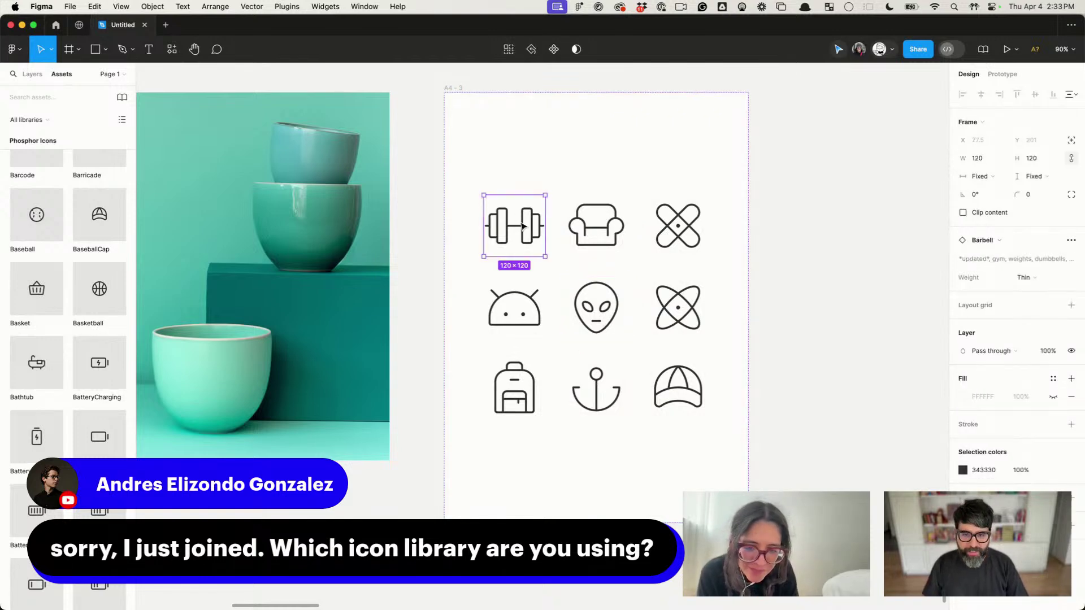
key("shift+a")
left_click(598, 226)
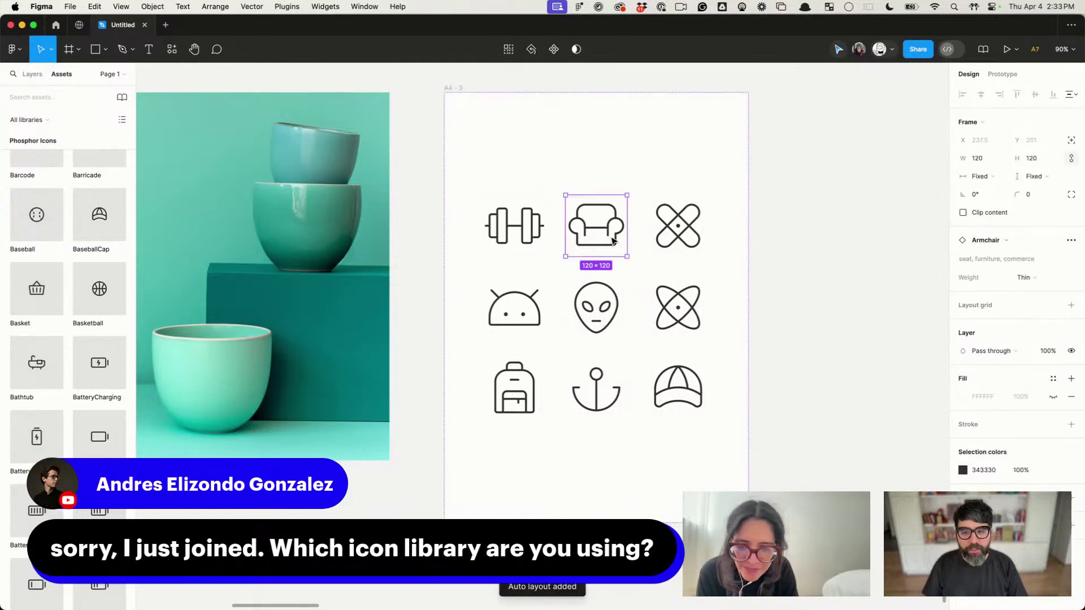
left_click(678, 229)
key("shift+a")
Step: Wrap the middle row's atom, alien and Android logo icons each in its own auto layout frame
left_click(677, 308)
key("shift+a")
left_click(596, 308)
key("shift+a")
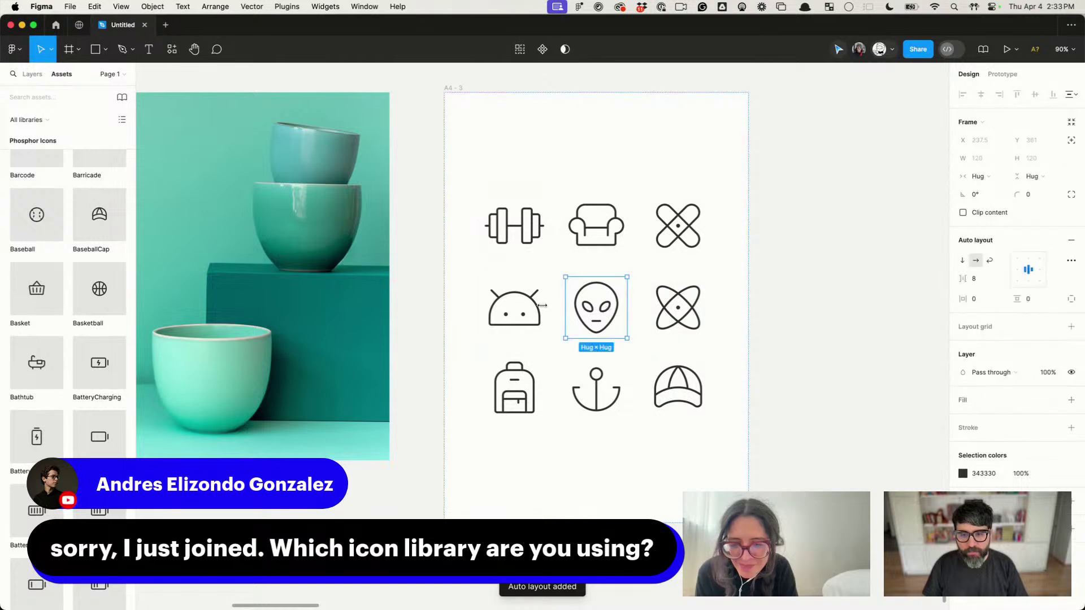
left_click(514, 308)
key("shift+a")
Step: Wrap the last row's backpack, anchor and baseball cap icons each in its own auto layout frame
left_click(534, 395)
key("shift+a")
left_click(596, 390)
key("shift+a")
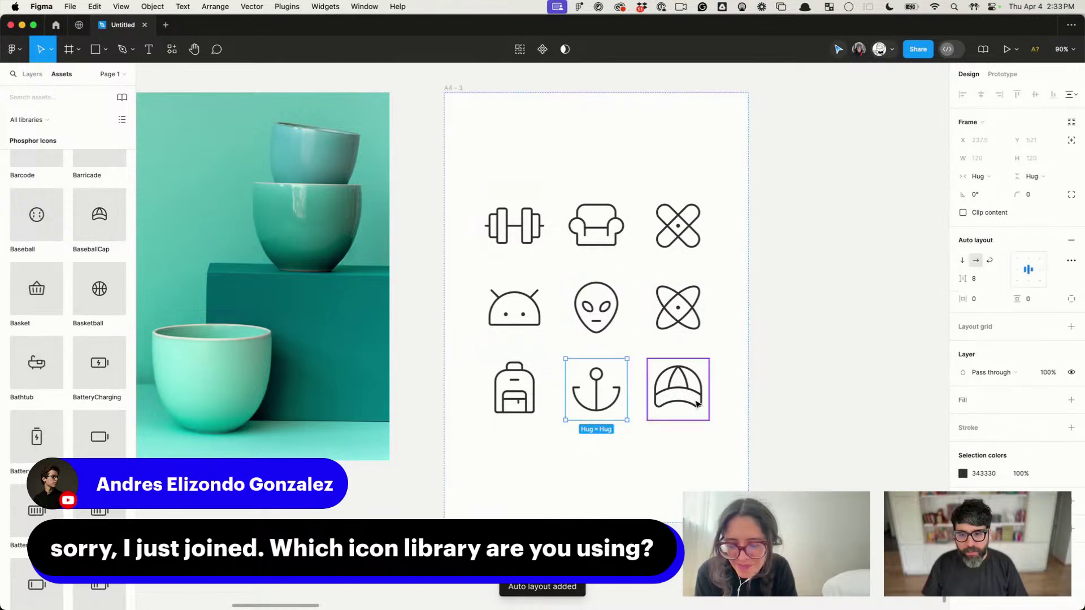
left_click(678, 390)
key("shift+a")
Step: Select all nine icon frames and set their padding to 24 on every side
key("super+a")
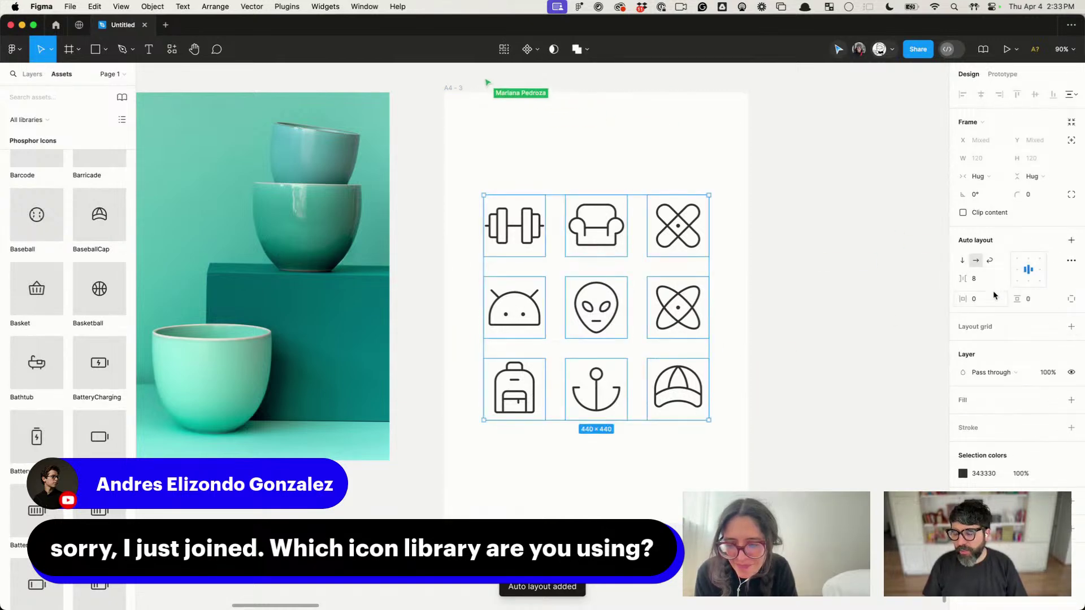
left_click(986, 300)
type("24")
key("Return")
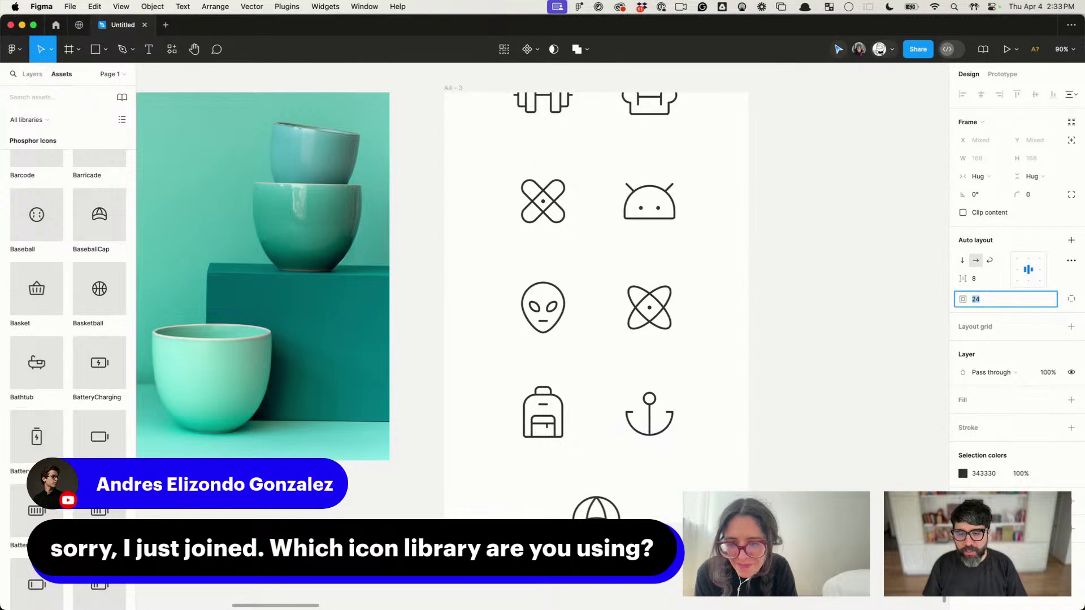
Step: Set the nine selected icon frames' padding to 16 on every side and their item spacing to -24
type("16")
key("Return")
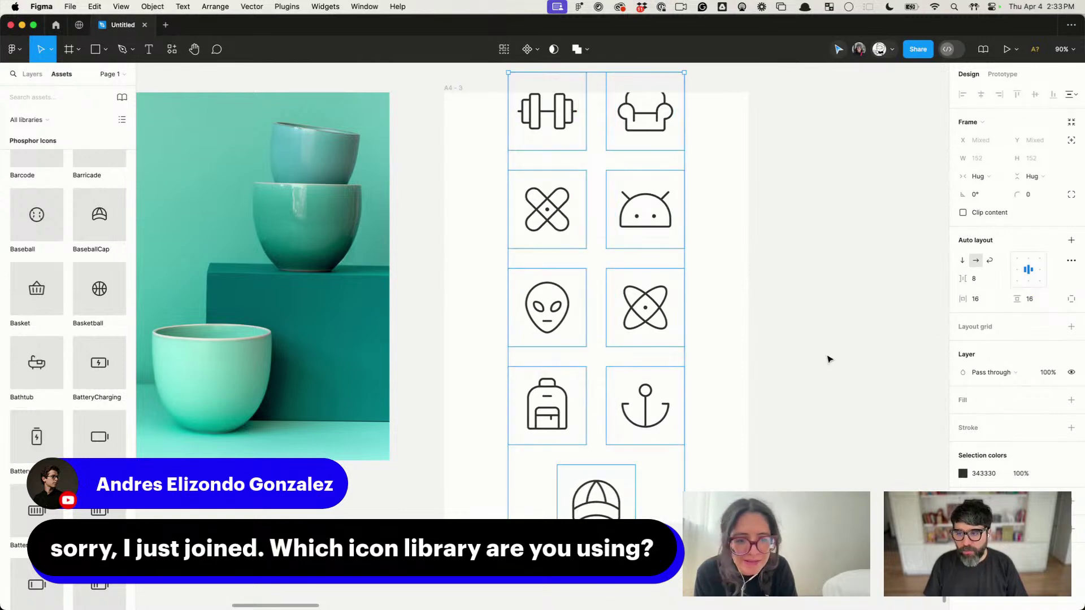
left_click(982, 279)
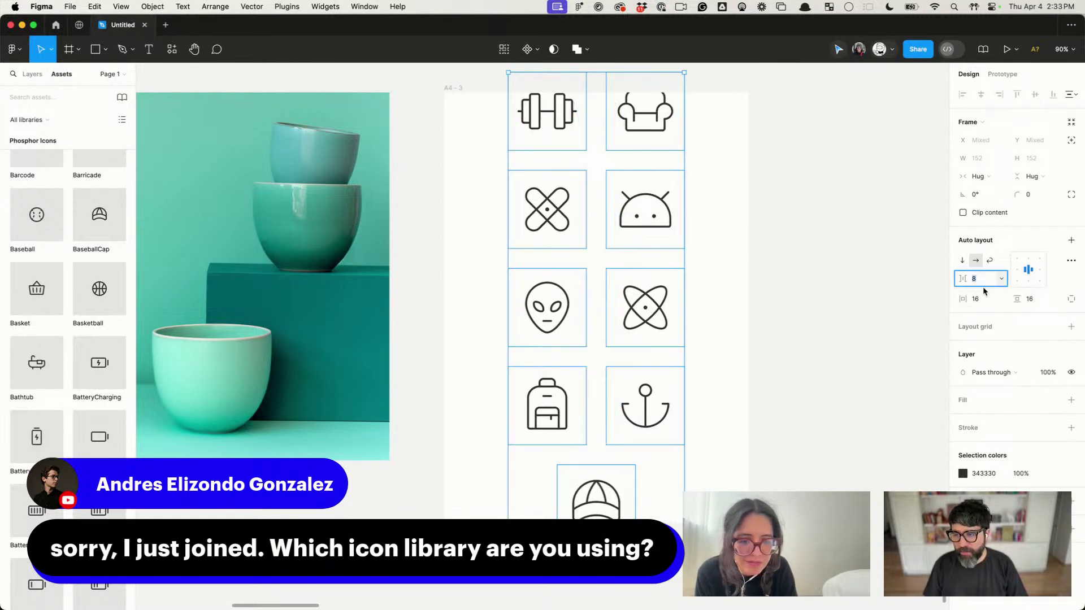
type("-8")
key("Escape")
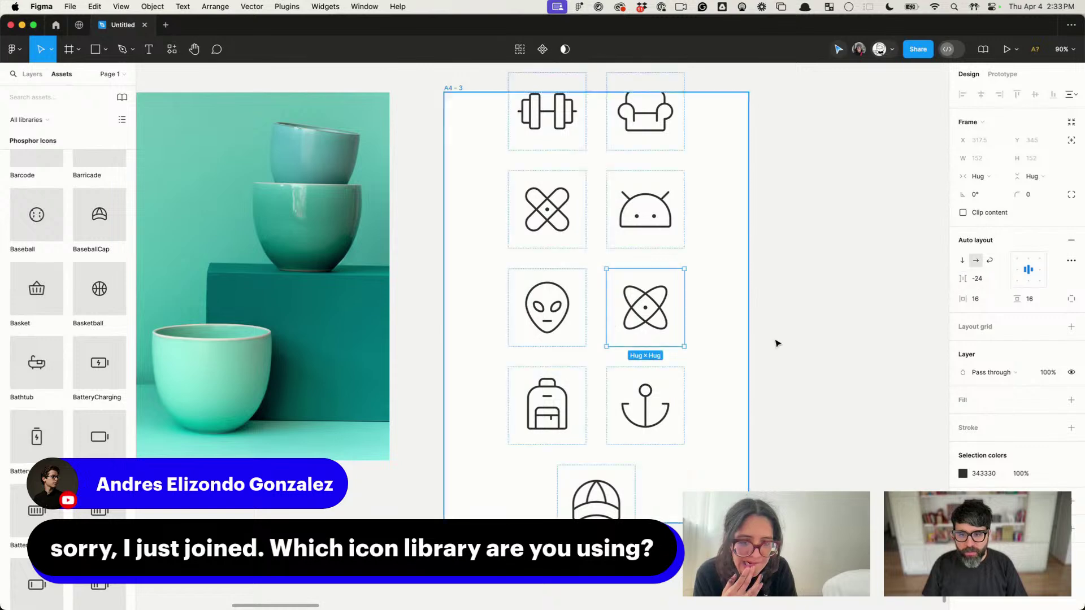
key("Escape")
Step: Set the gap between the icon frames in the A4 - 3 frame's wrapping layout to 8
left_click(485, 337)
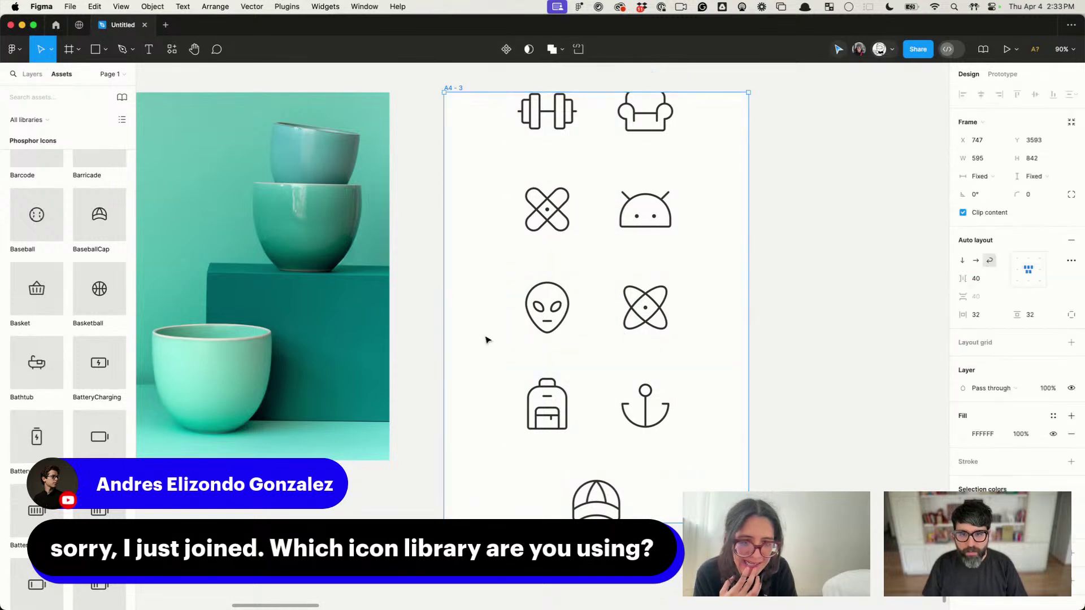
left_click(993, 279)
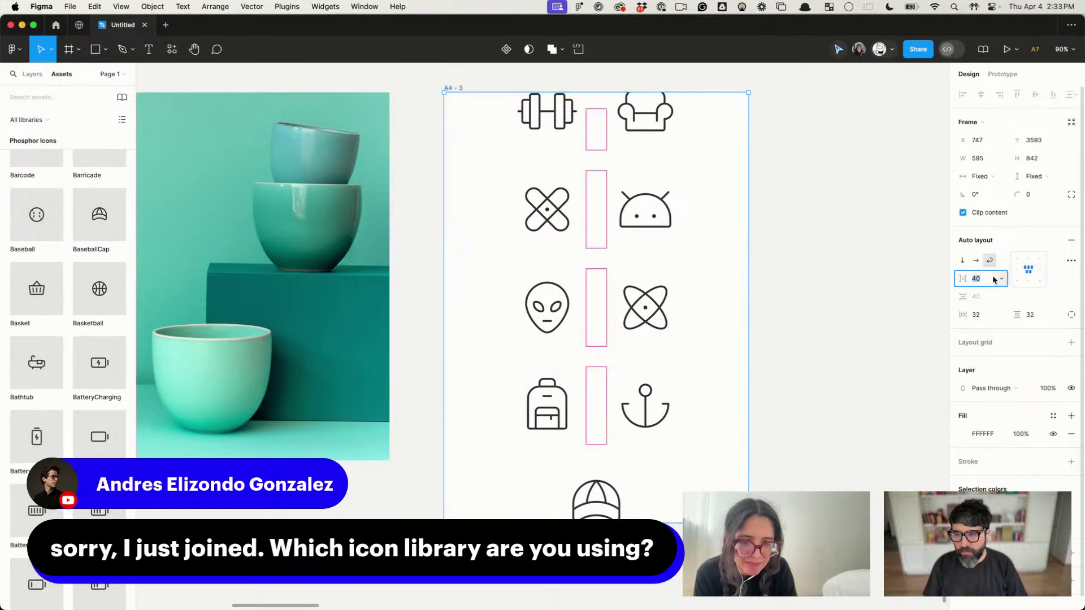
type("8")
key("Return")
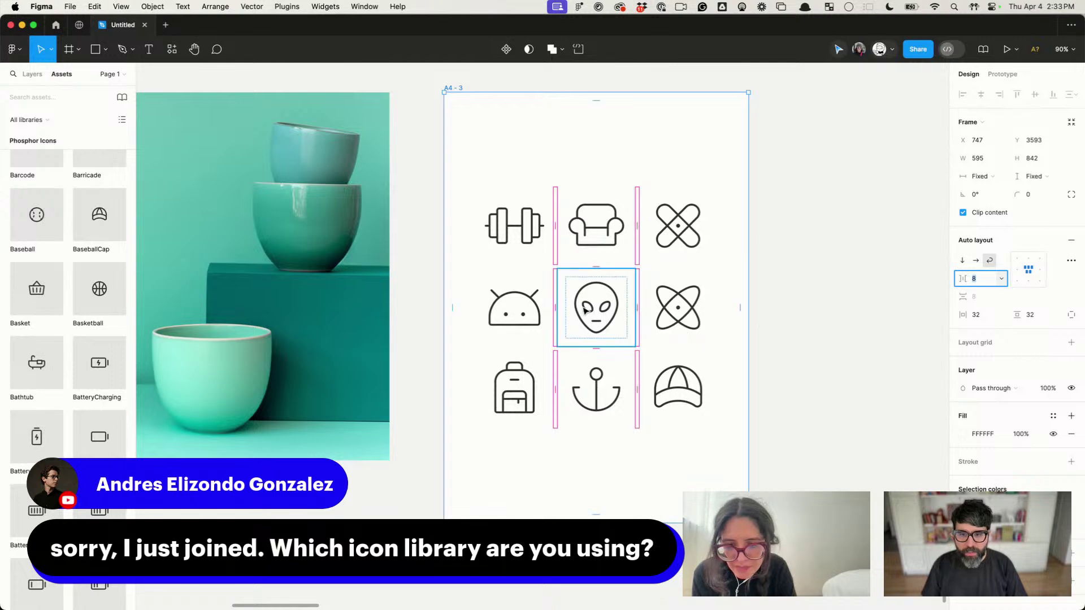
Step: Select all nine icon frames inside the A4 - 3 poster and add a stroke to them
key("Return")
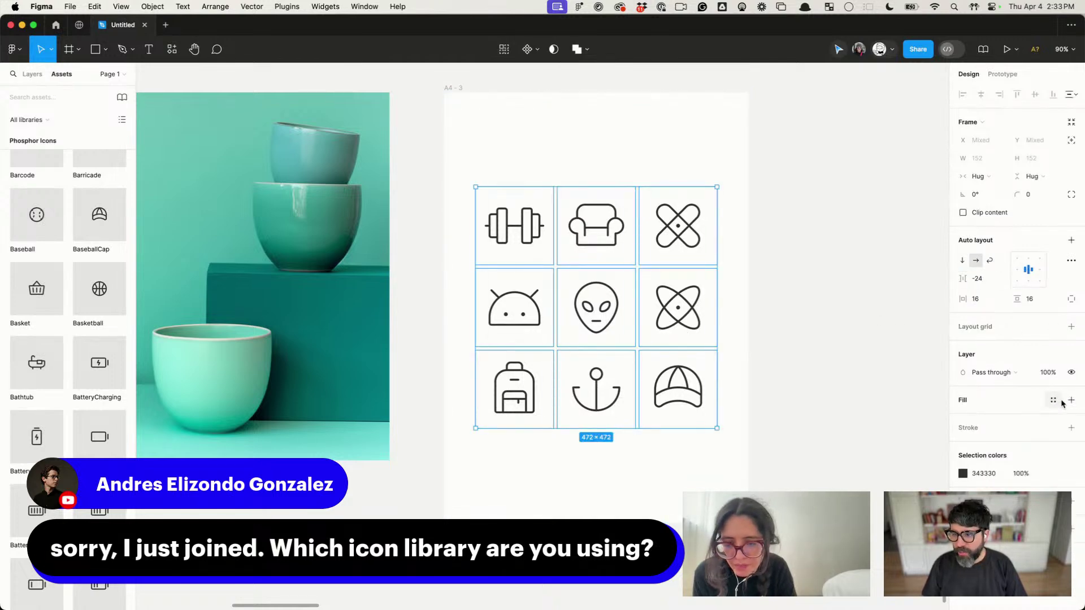
left_click(1071, 428)
left_click(854, 295)
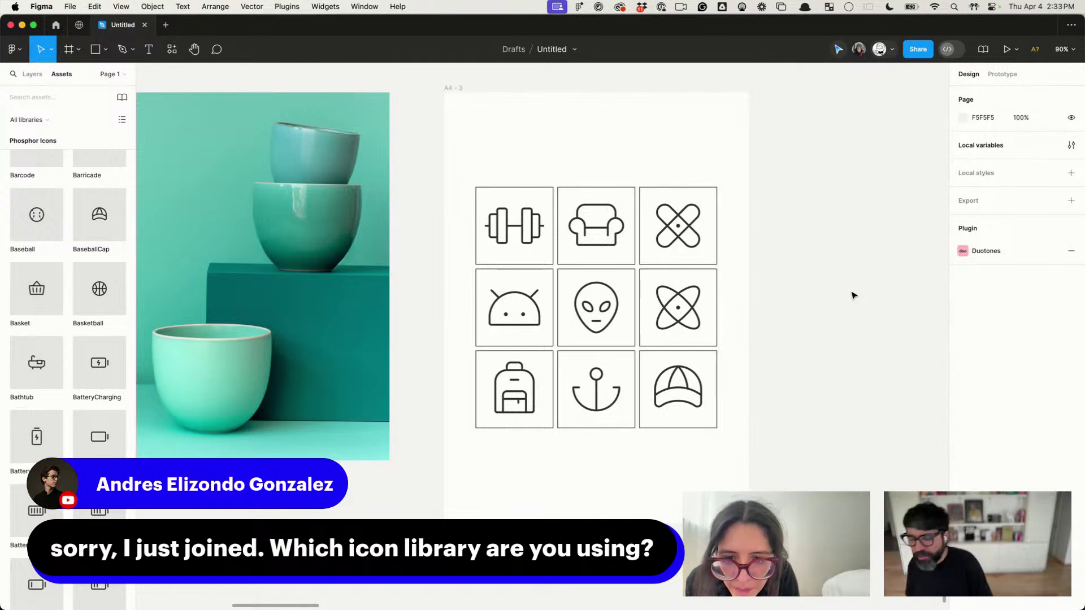
Step: Set the stroke weight of all nine icon frames in the grid to 3 and check the border thickness
left_click(658, 295)
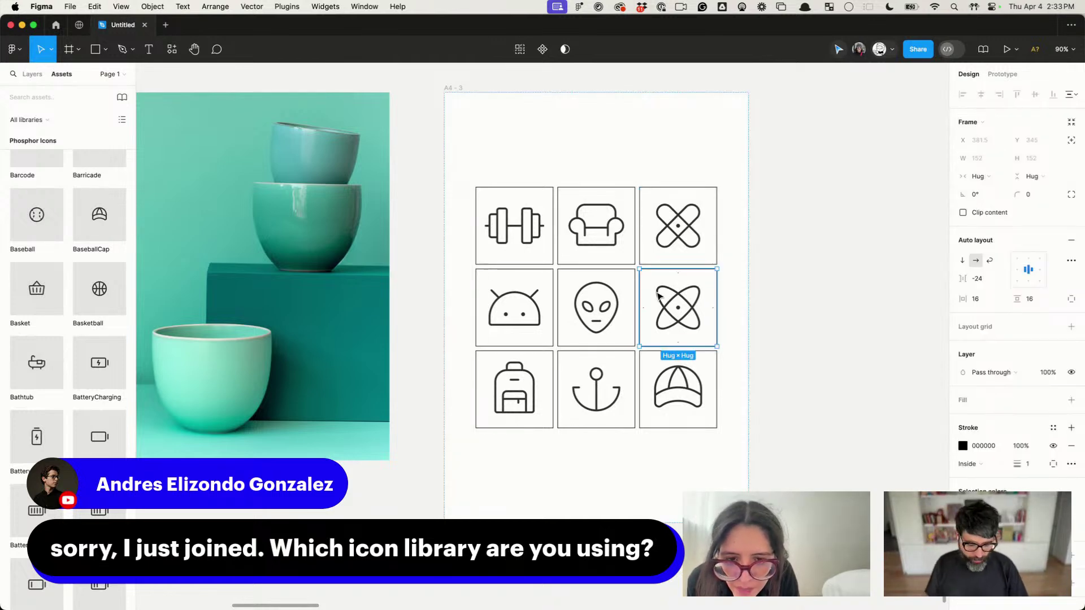
key("super+a")
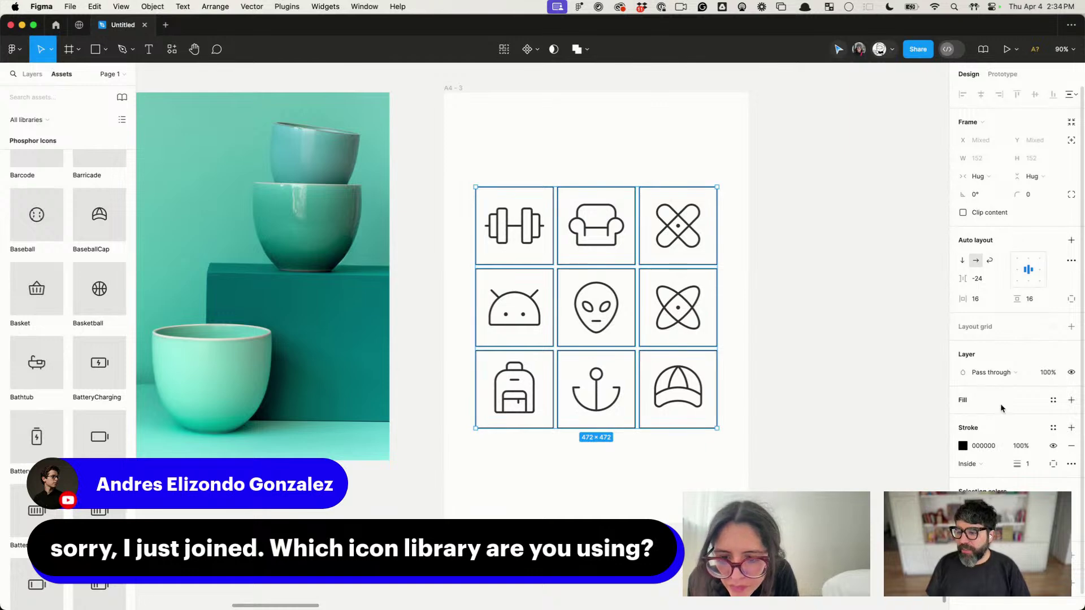
left_click(1026, 464)
type("2")
key("Return")
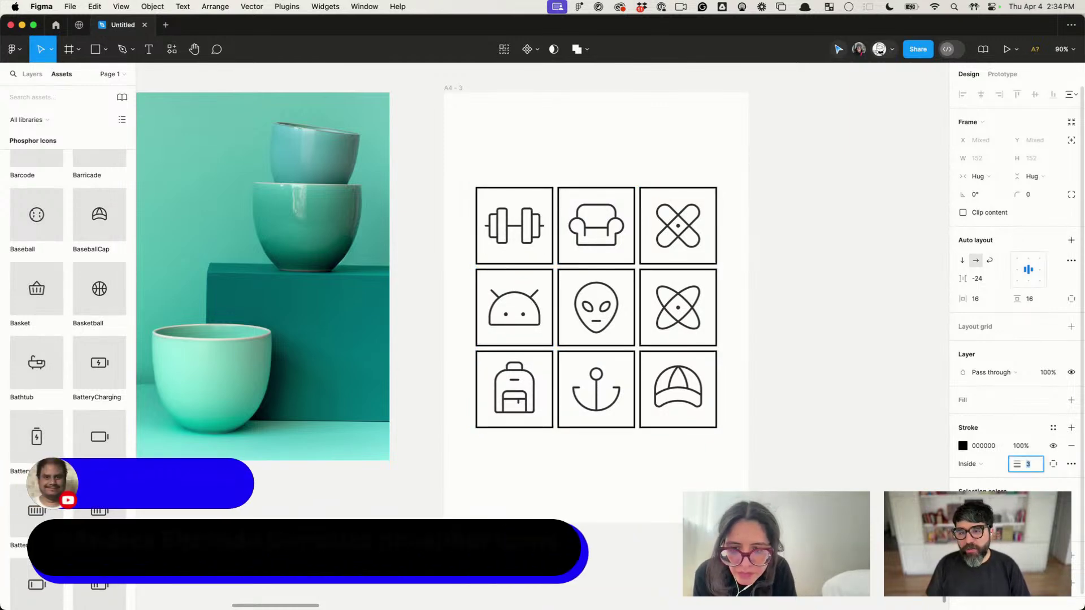
type("3")
key("Return")
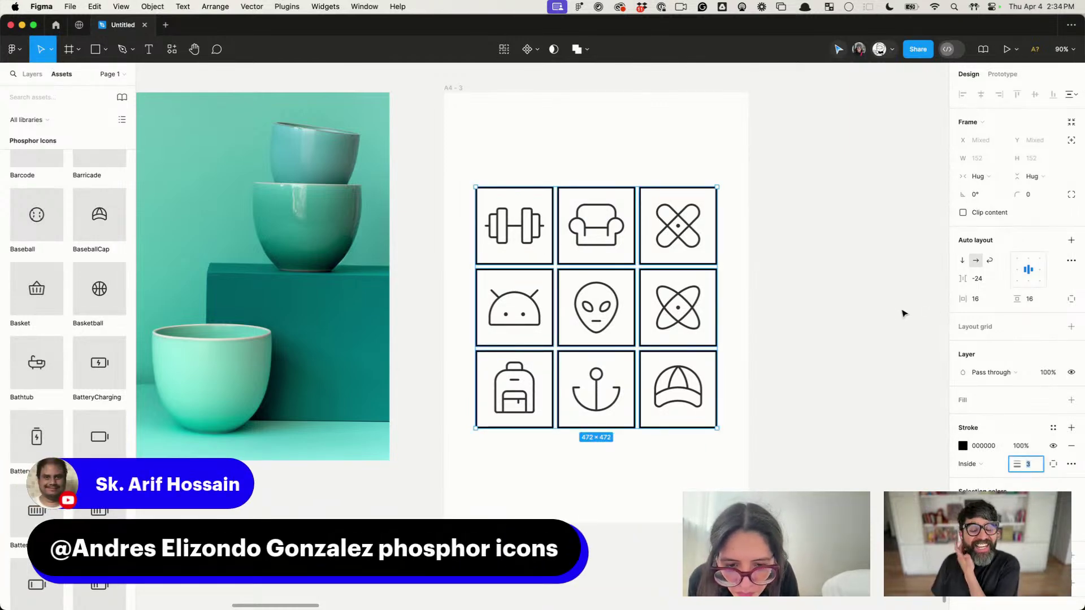
scroll(933, 311, "up", 5)
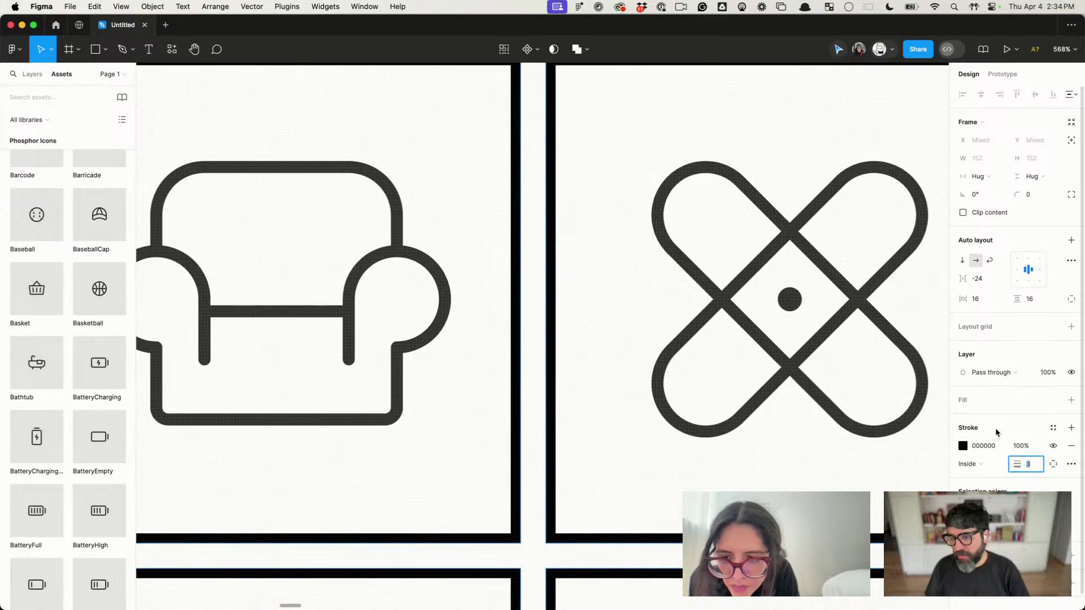
scroll(774, 421, "down", 5)
scroll(767, 423, "down", 5)
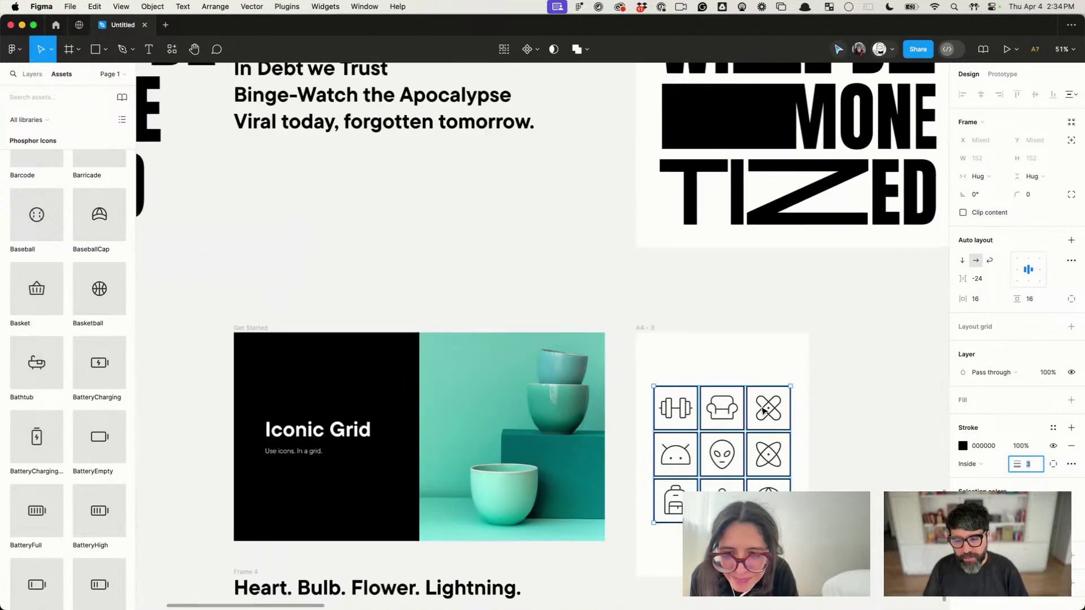
left_click(848, 351)
scroll(760, 491, "up", 4)
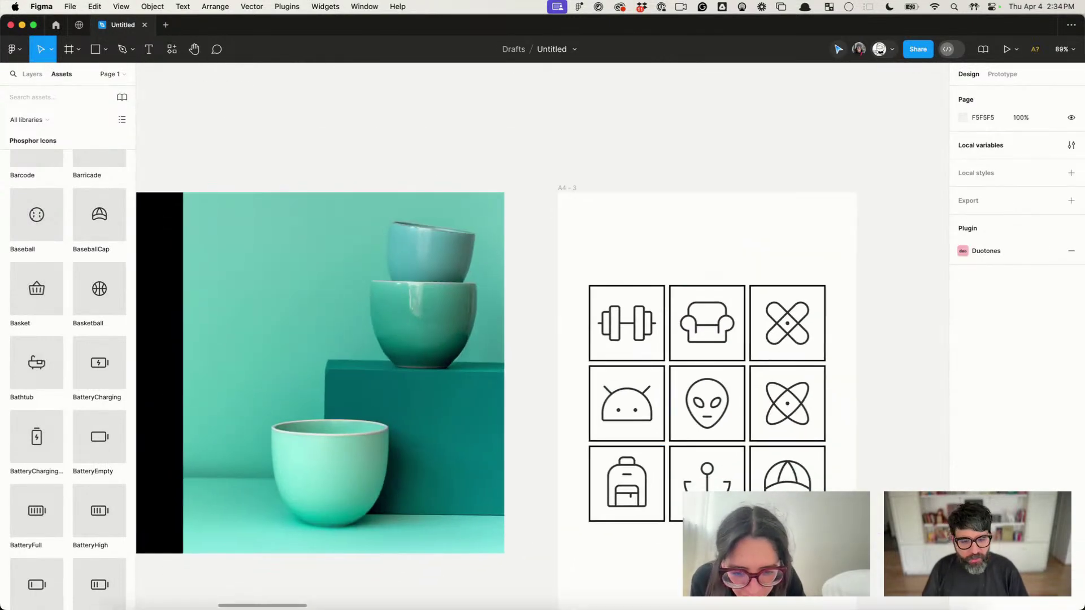
left_click(117, 582)
key("super+w")
key("super+w")
key("super+w")
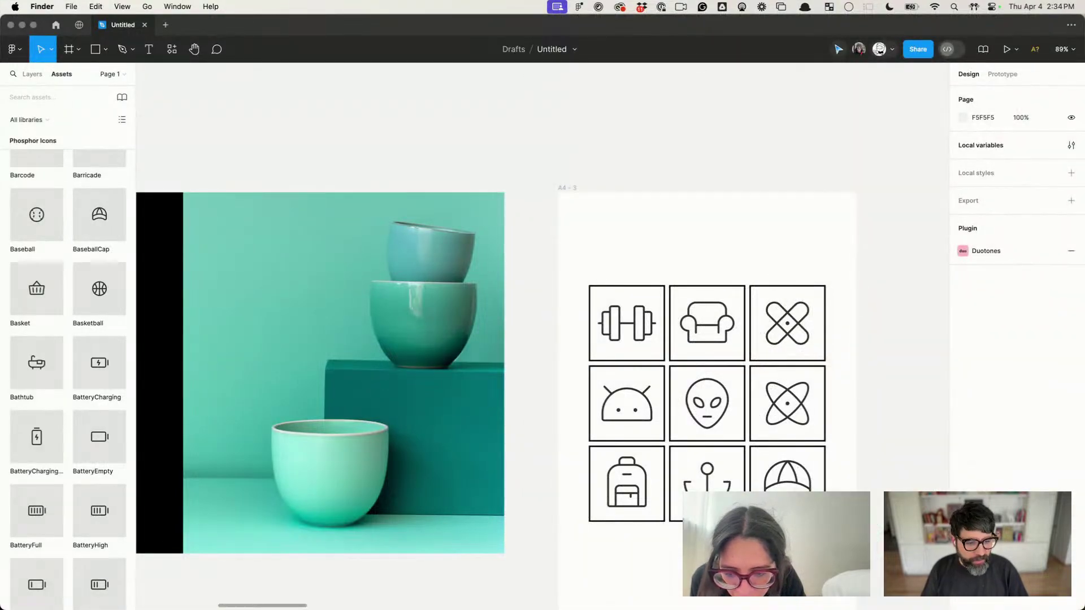
Step: Switch to Chrome, open phosphoricons.com in a new tab and enlarge the browser window to fill the screen
left_click(164, 582)
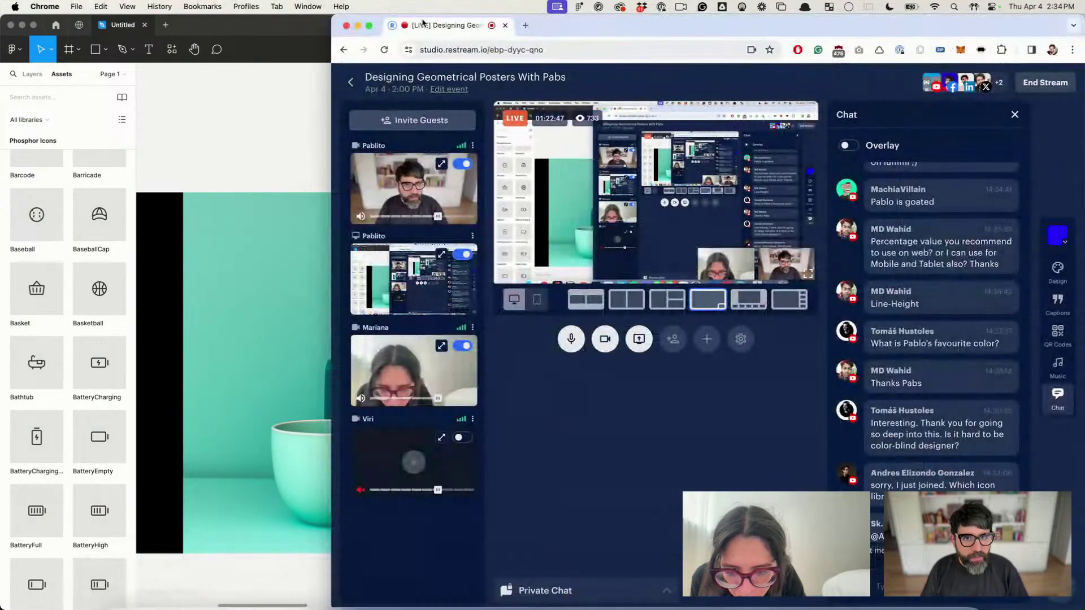
left_click(525, 25)
type("phos")
key("Return")
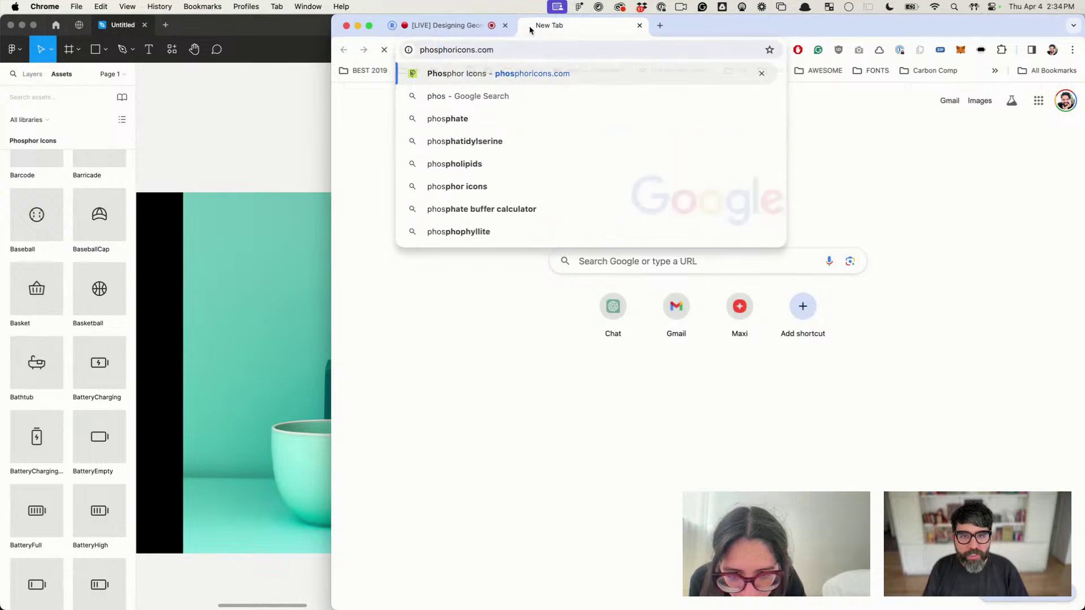
left_click_drag(740, 30, 727, 4)
scroll(304, 336, "down", 4)
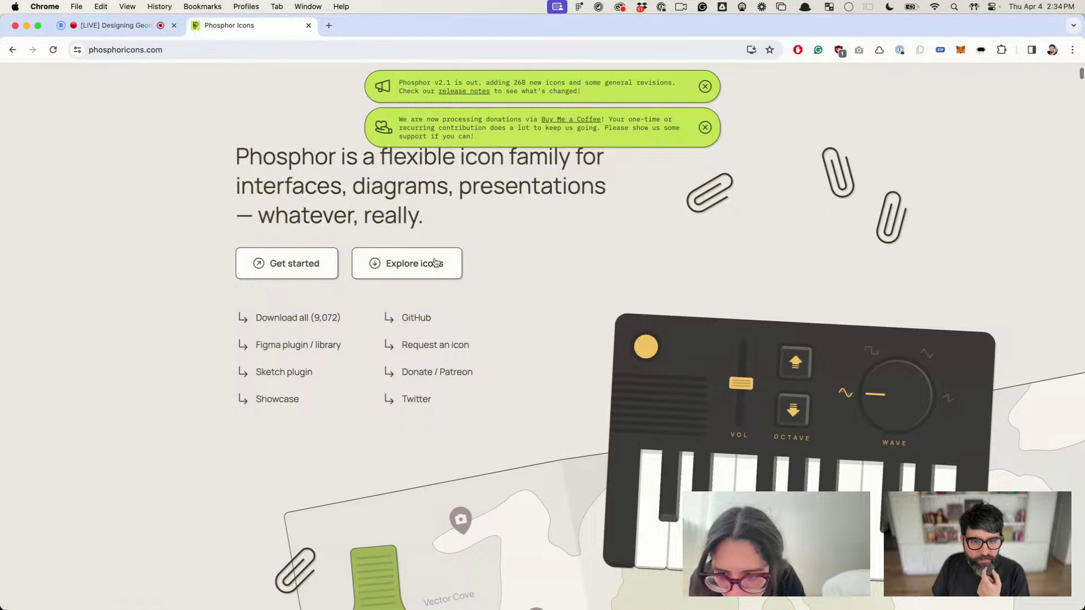
Step: Look at the icon catalogue on the Phosphor site and dismiss both announcement banners
left_click(397, 275)
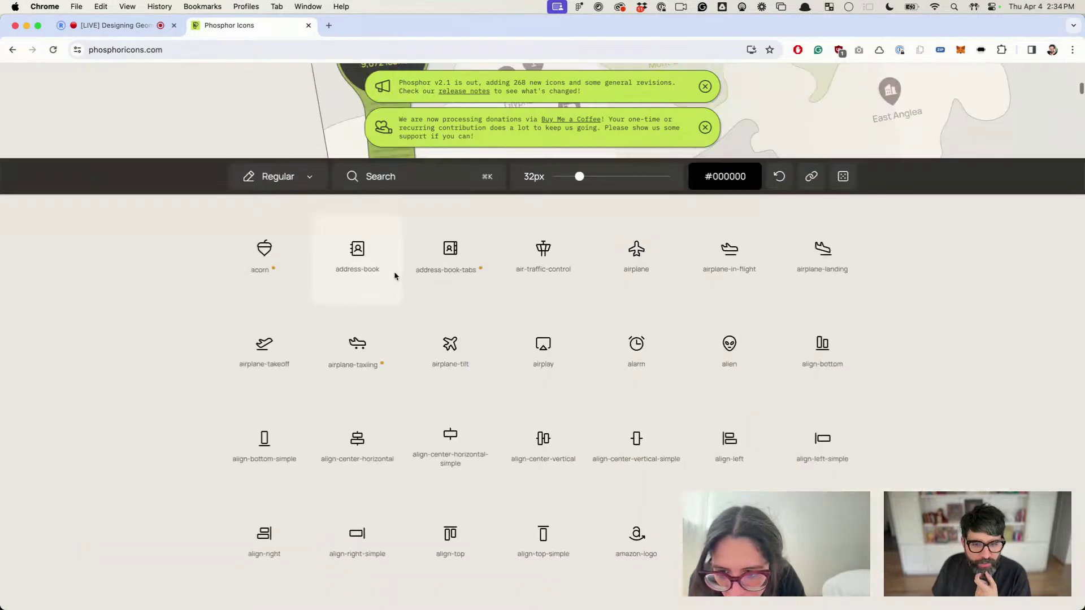
scroll(395, 274, "up", 10)
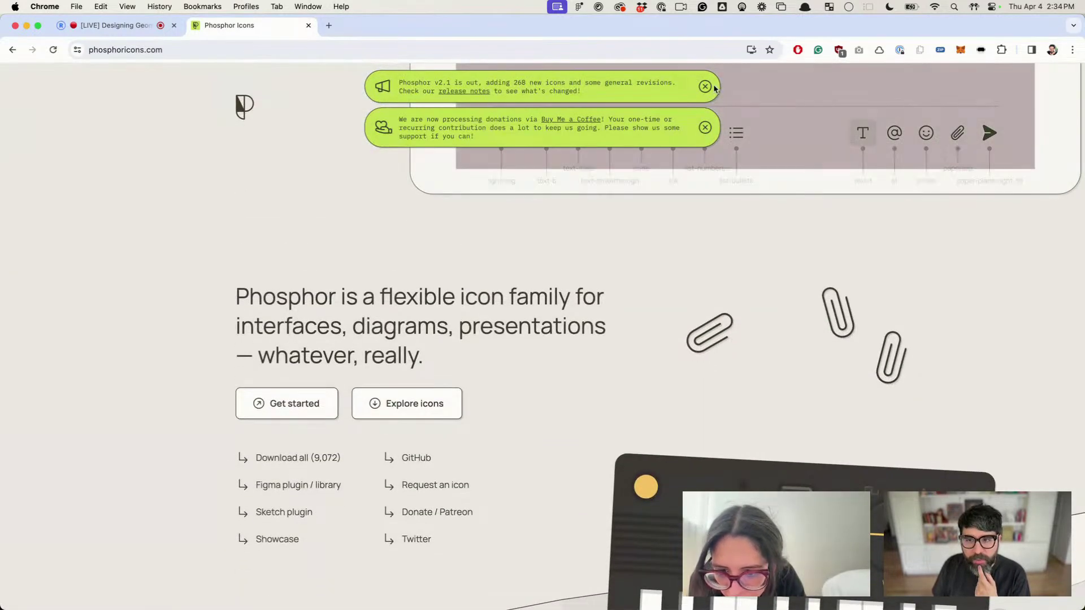
left_click(705, 87)
left_click(705, 90)
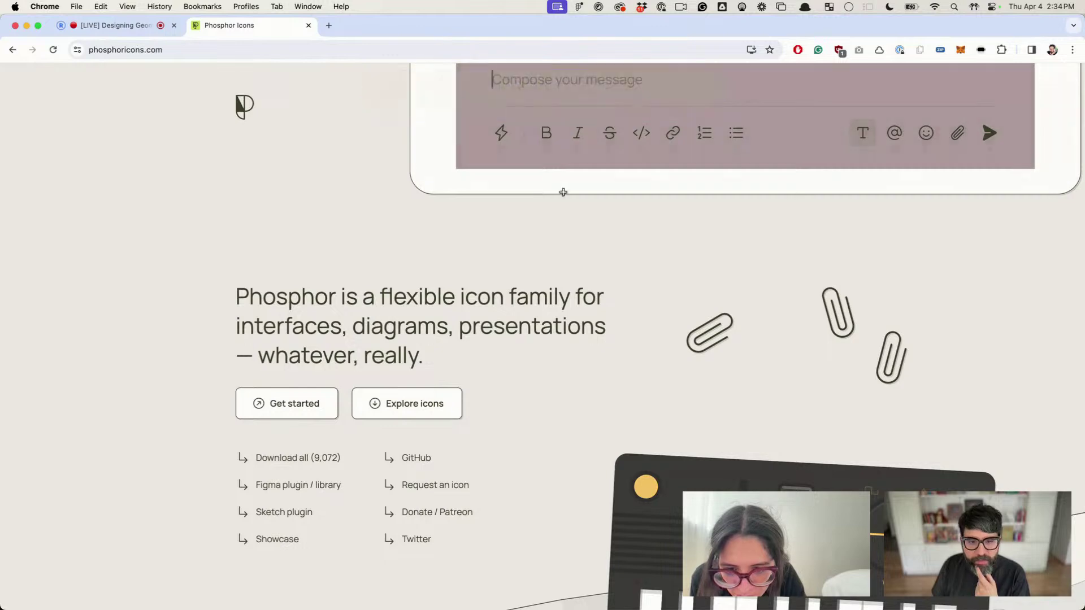
Step: Open the Get started page on GitHub and examine the Vanilla Web usage example in the README
left_click(306, 409)
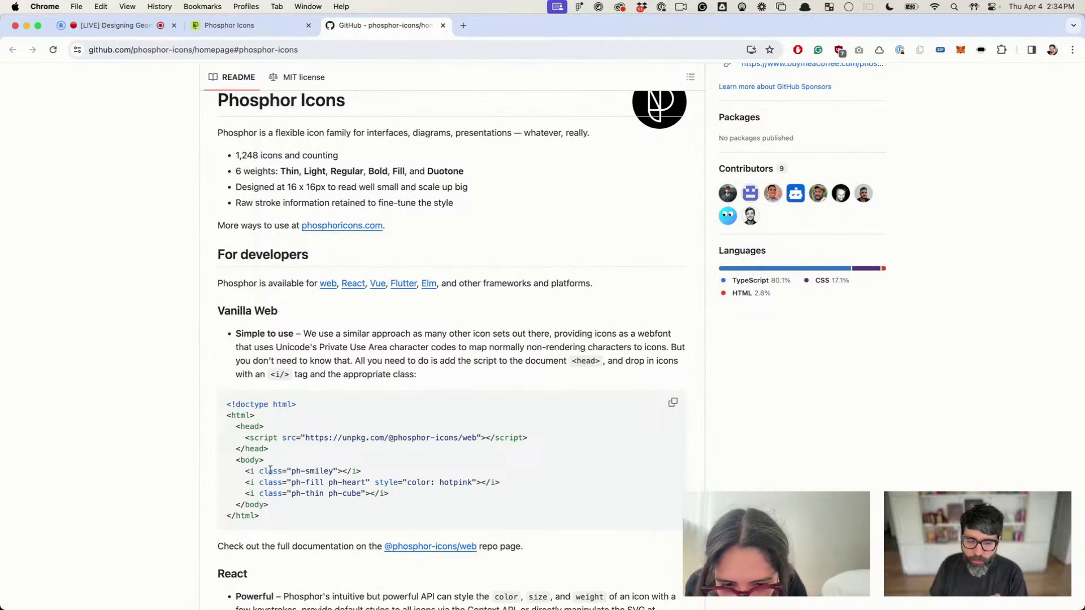
scroll(270, 470, "down", 2)
scroll(270, 473, "up", 5)
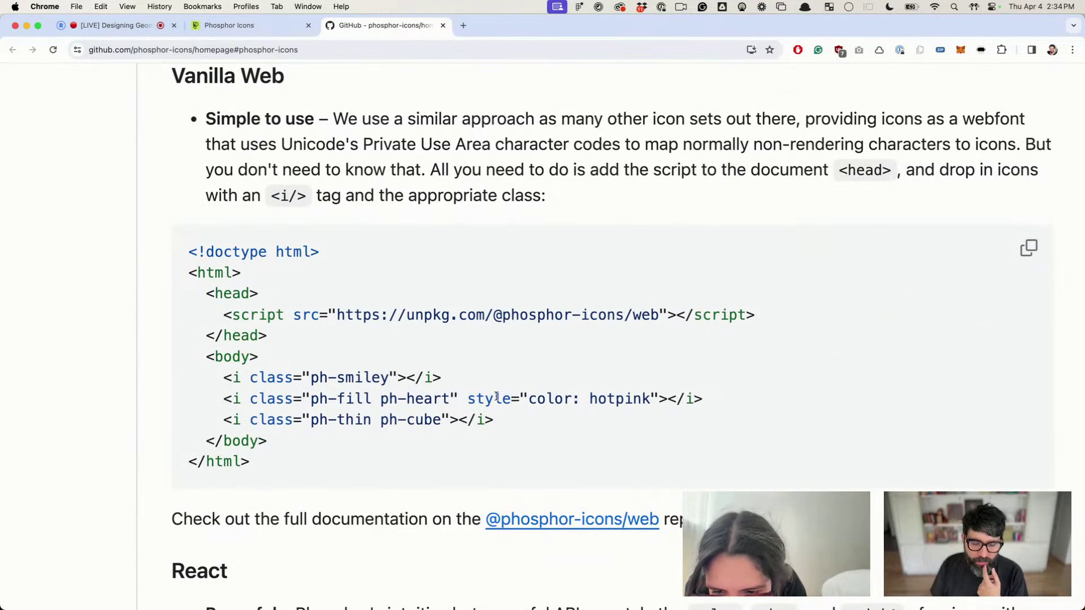
key("ctrl+super+d")
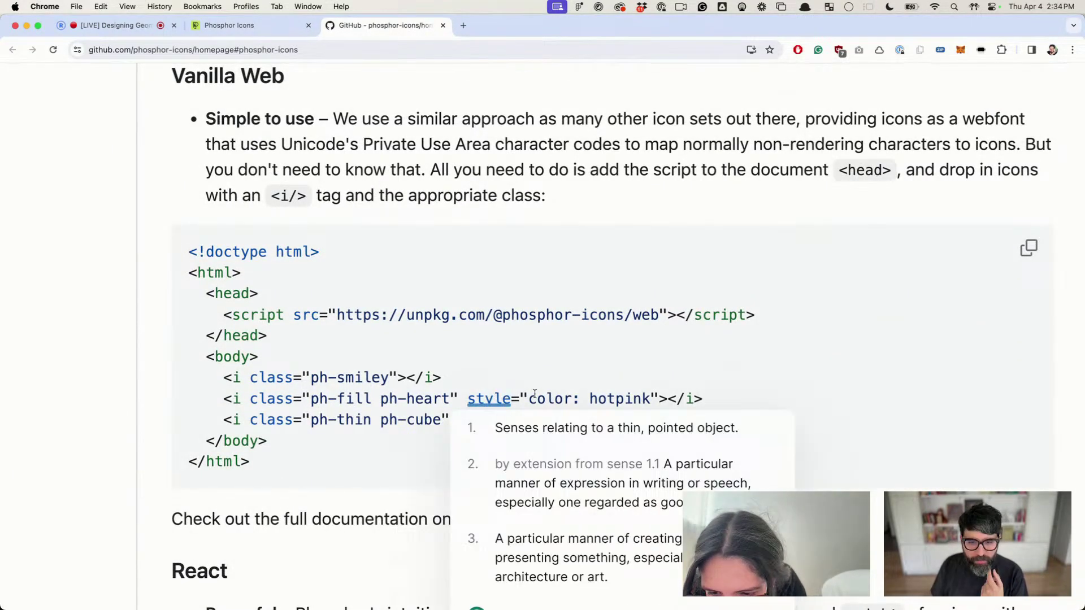
left_click(418, 390)
scroll(406, 398, "down", 5)
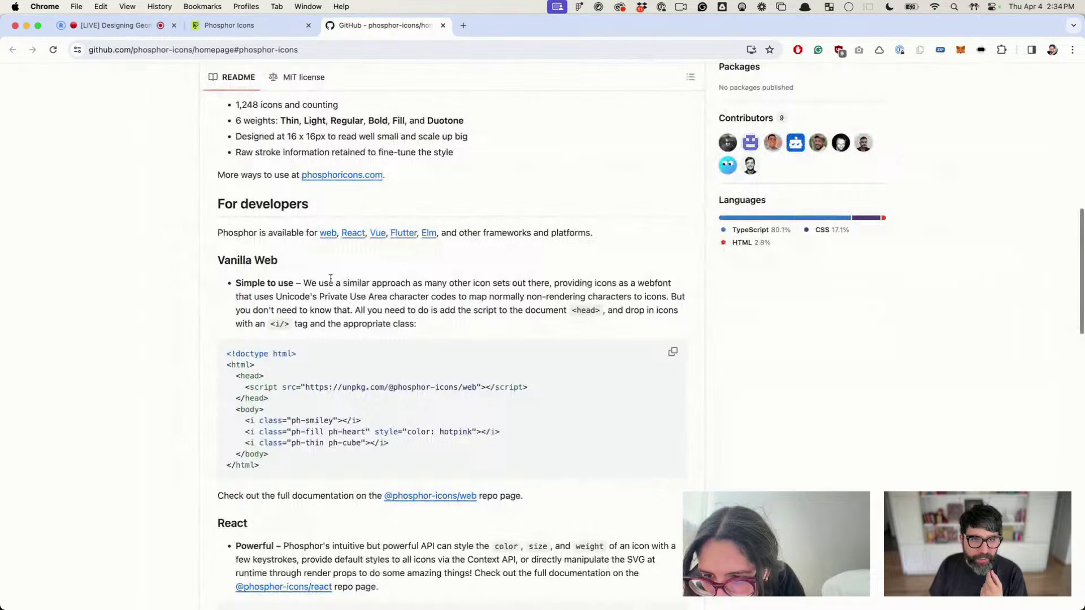
Step: Return to the Phosphor icon catalogue and preview the Thin and Fill weights, finishing with Duotone
left_click(249, 22)
left_click(454, 416)
scroll(456, 417, "up", 10)
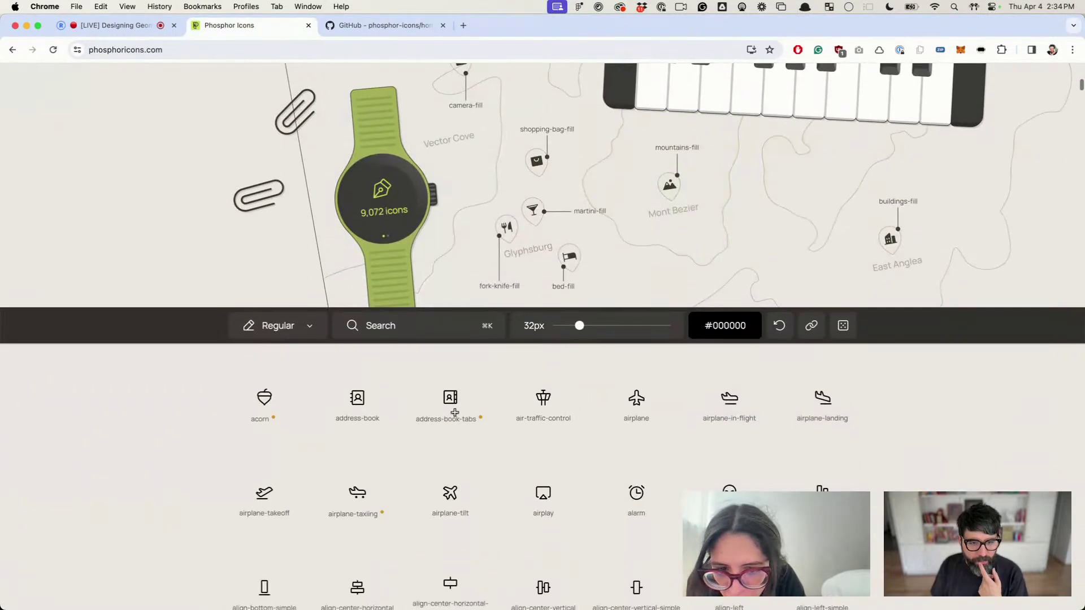
left_click(308, 325)
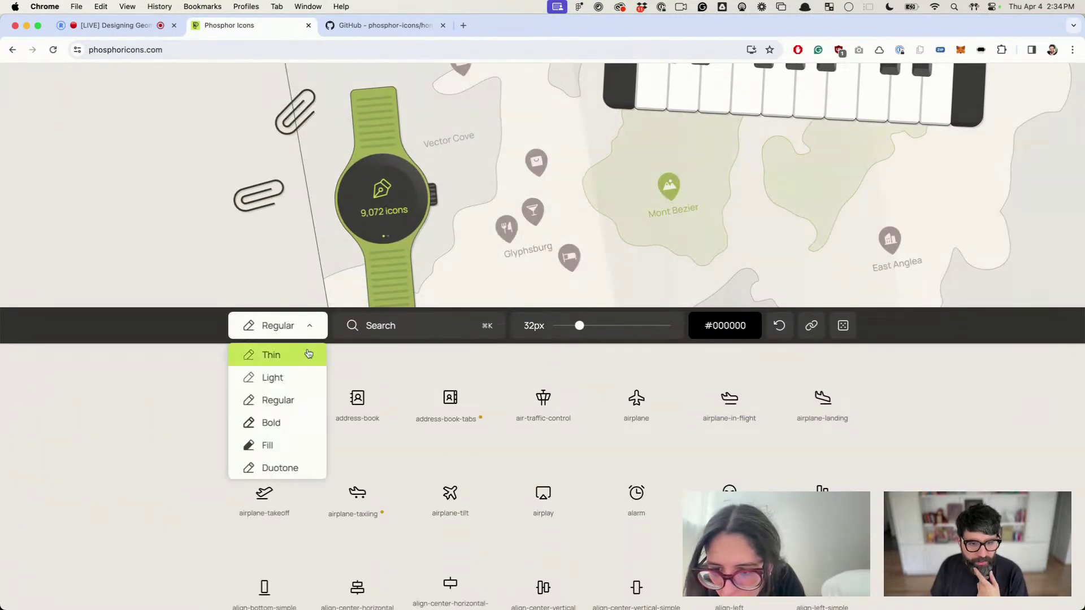
left_click(307, 356)
left_click(306, 332)
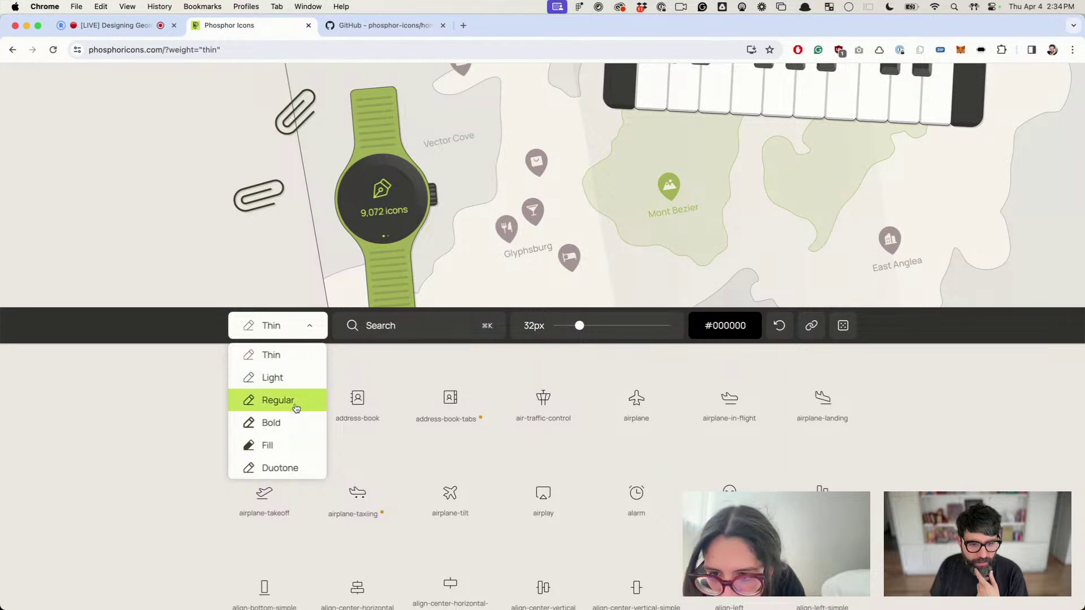
left_click(293, 448)
left_click(300, 330)
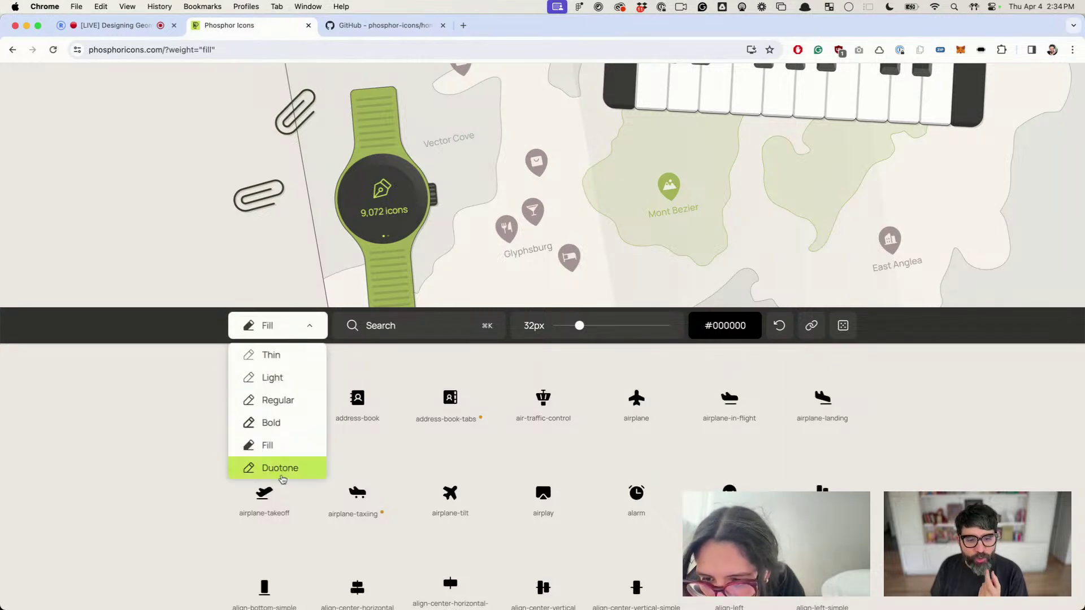
left_click(282, 468)
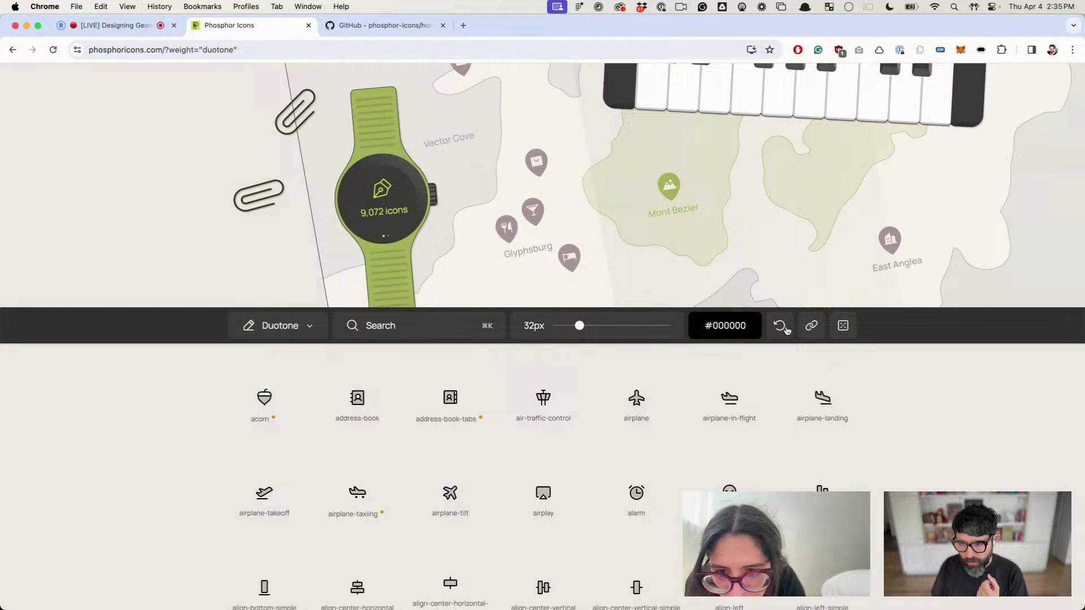
Step: Set the catalogue's icon color to the purple #463AA1
left_click(726, 328)
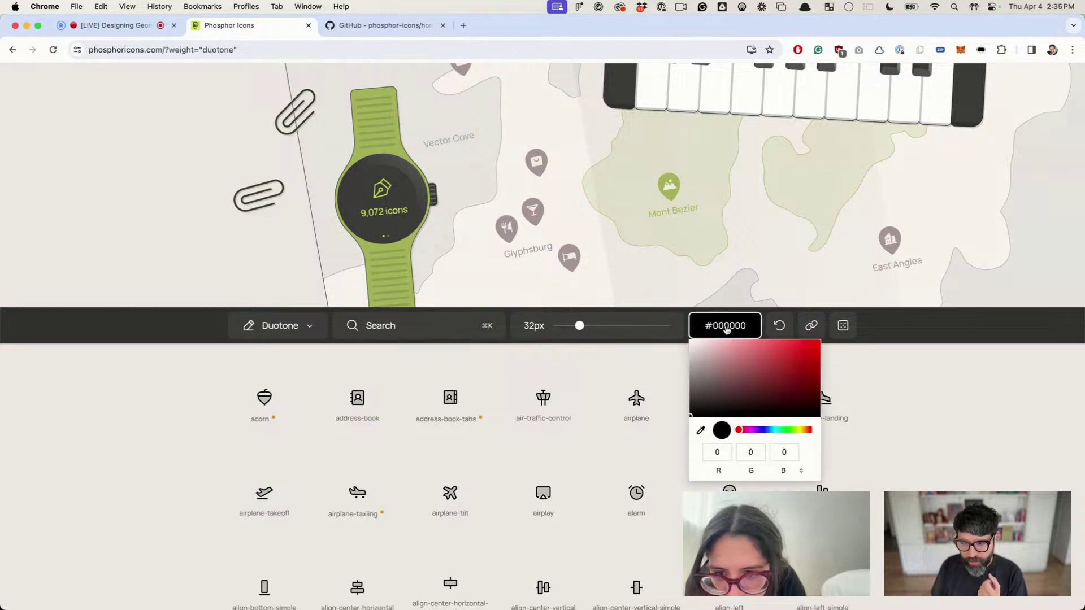
left_click(763, 431)
left_click(773, 368)
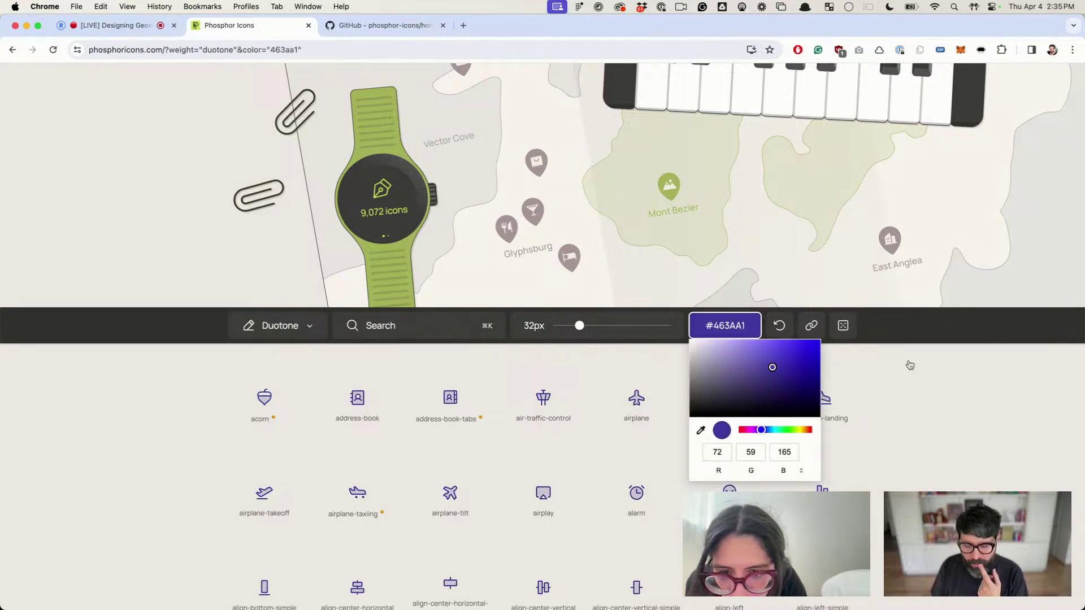
left_click(927, 367)
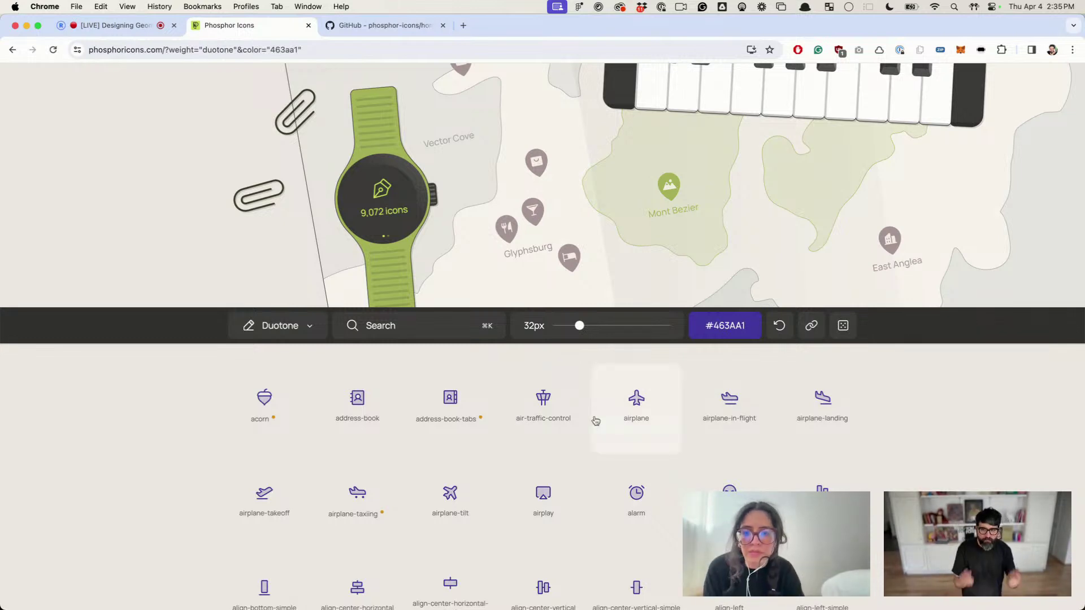
Step: Open the air-traffic-control icon's details and examine its React, Web and Vue code snippets, returning to its tags
left_click(551, 400)
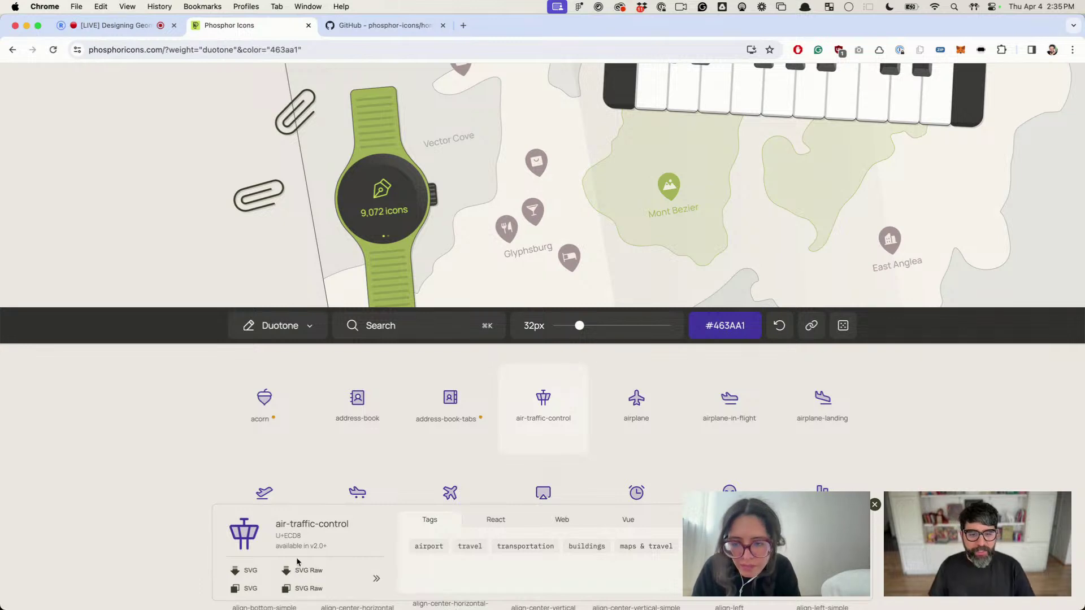
scroll(447, 547, "down", 3)
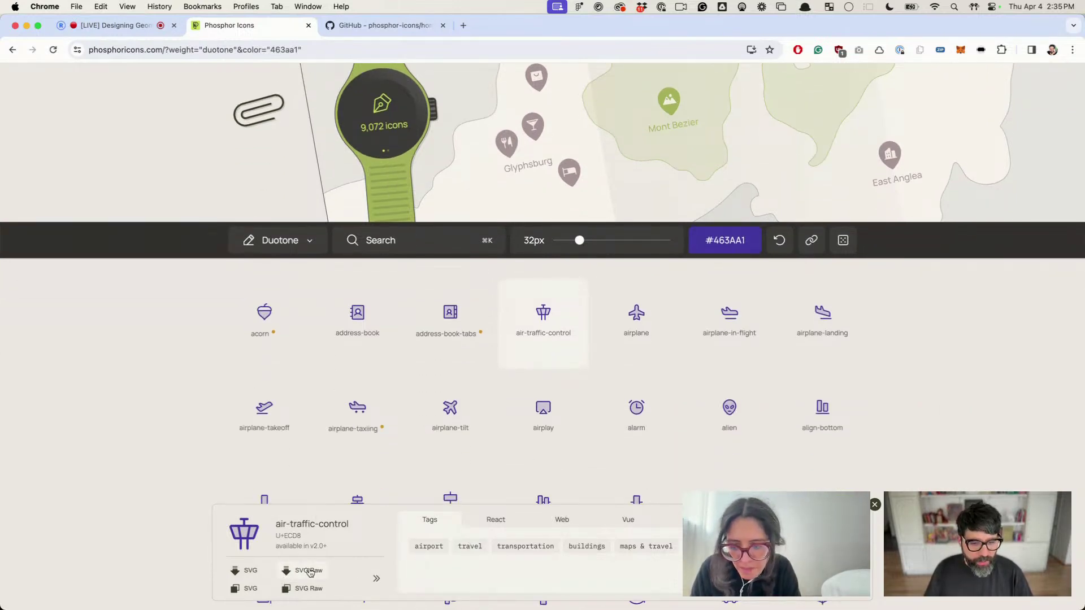
left_click(505, 527)
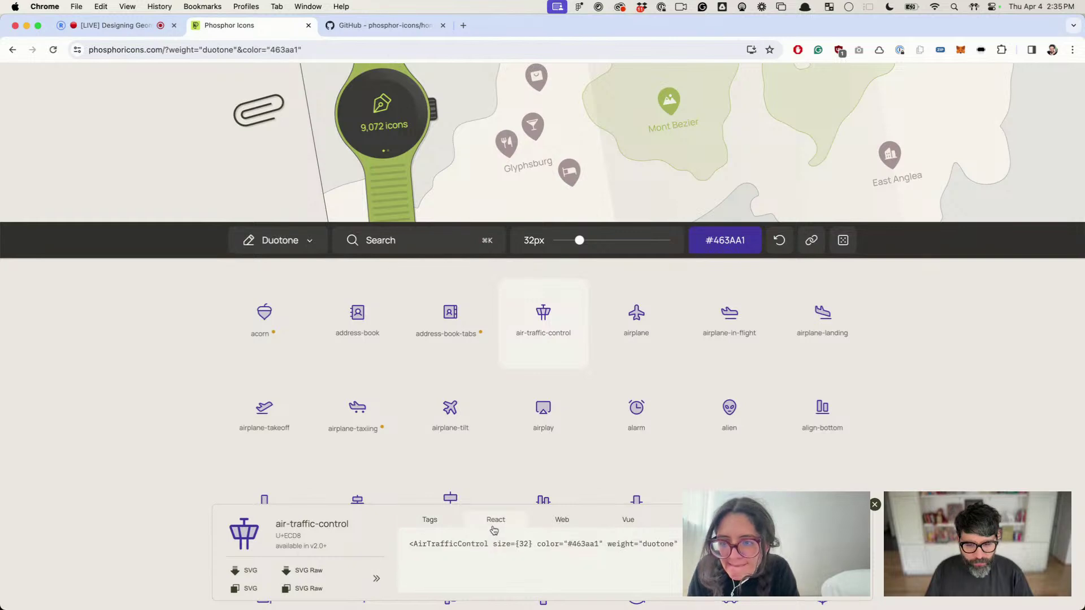
left_click(572, 527)
left_click(647, 525)
left_click(438, 520)
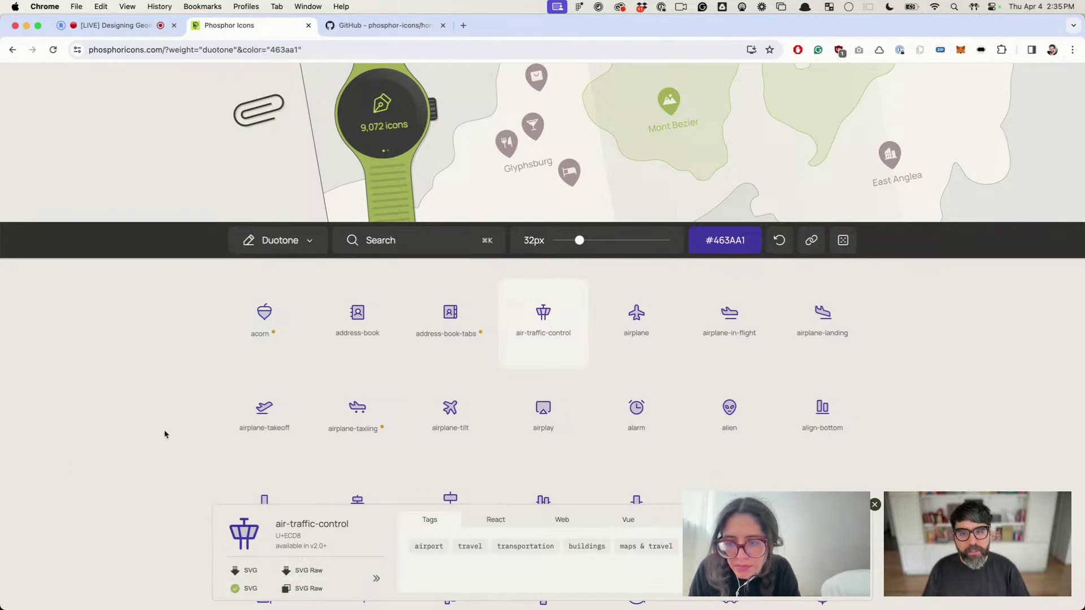
Step: Switch back to Figma and select the barbell icon's frame in the A4 - 3 poster
scroll(164, 431, "up", 15)
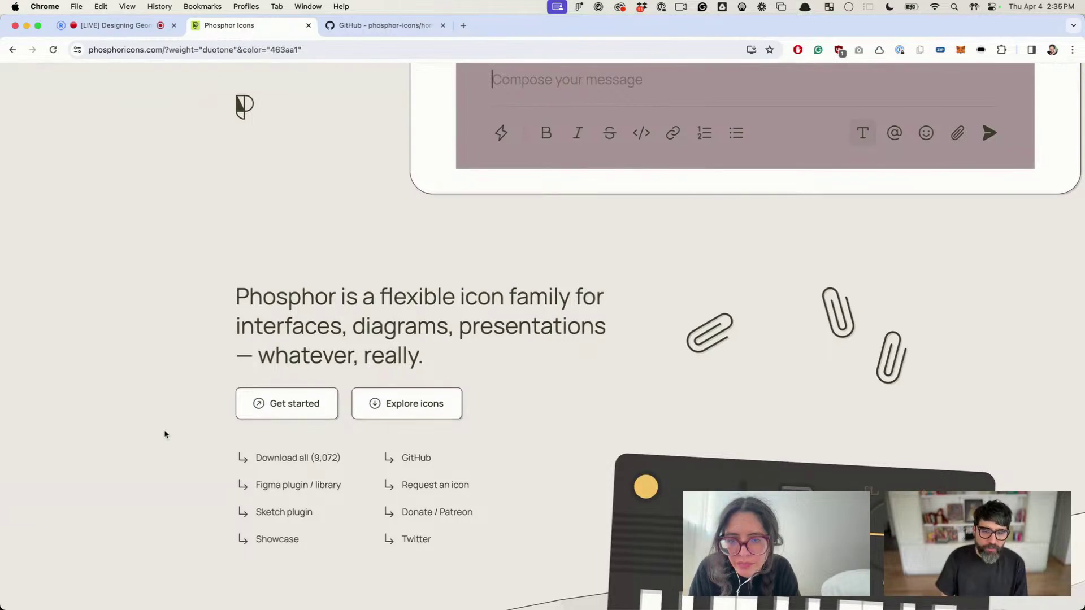
key("super+Tab")
key("super+Tab")
key("super+Tab")
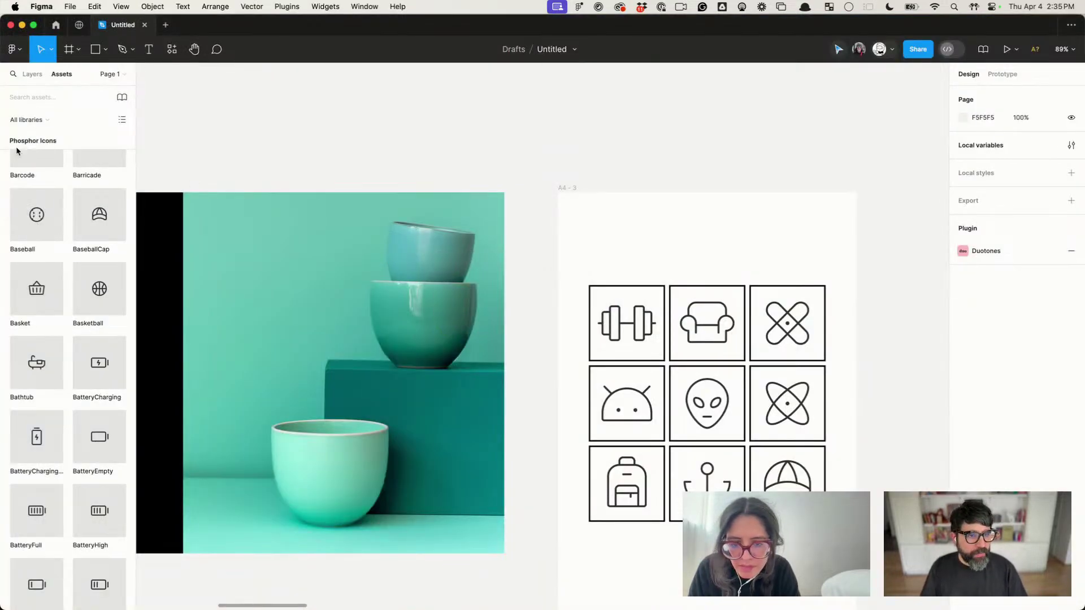
left_click(655, 311)
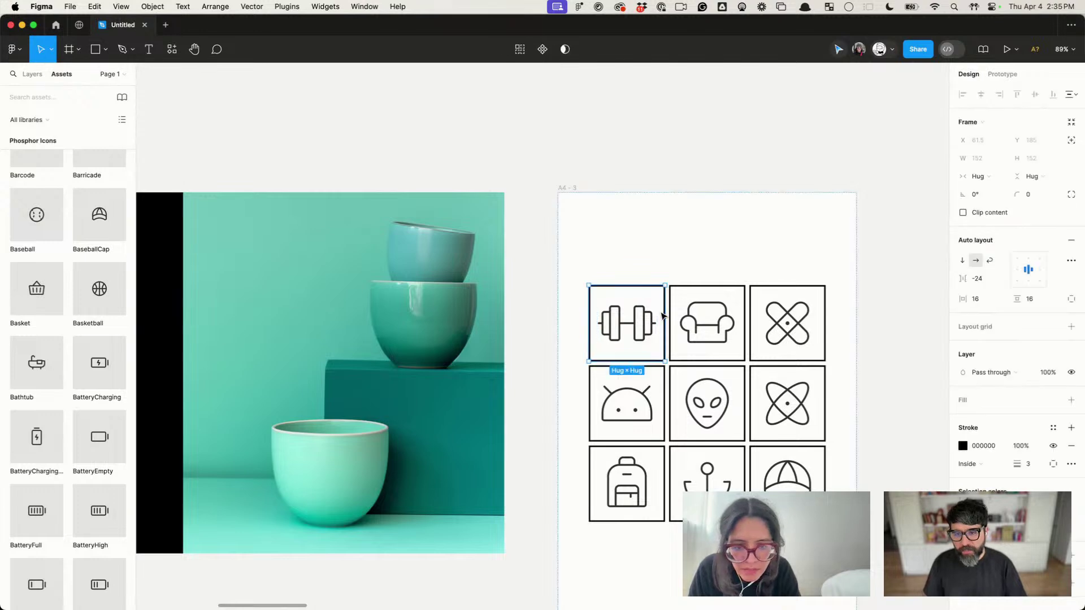
Step: Open the barbell icon's instance swap list, search for card and browse the alternative Phosphor icons
key("Return")
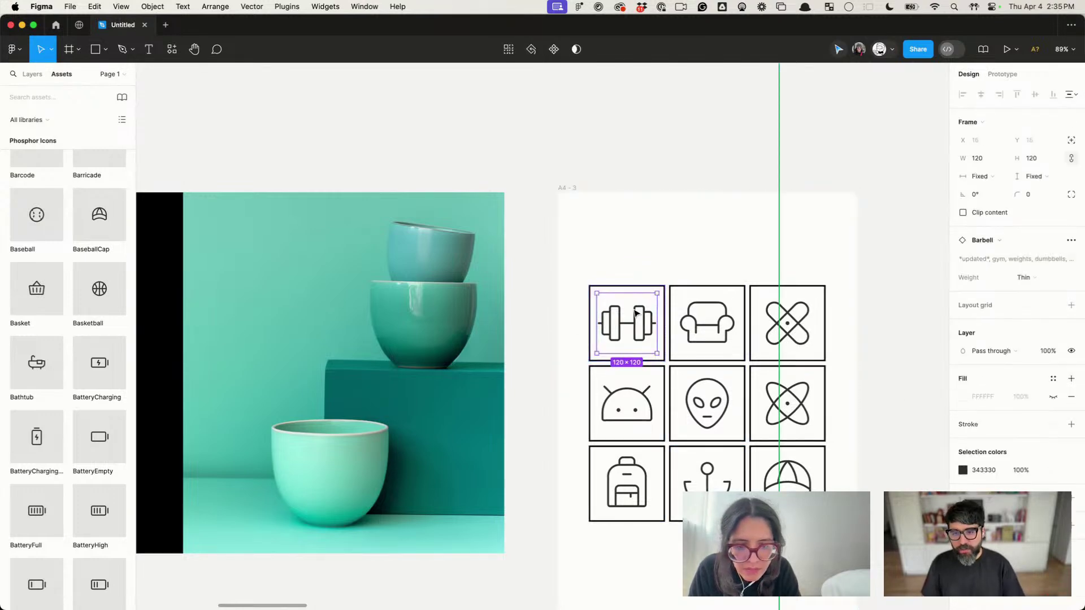
left_click(1011, 241)
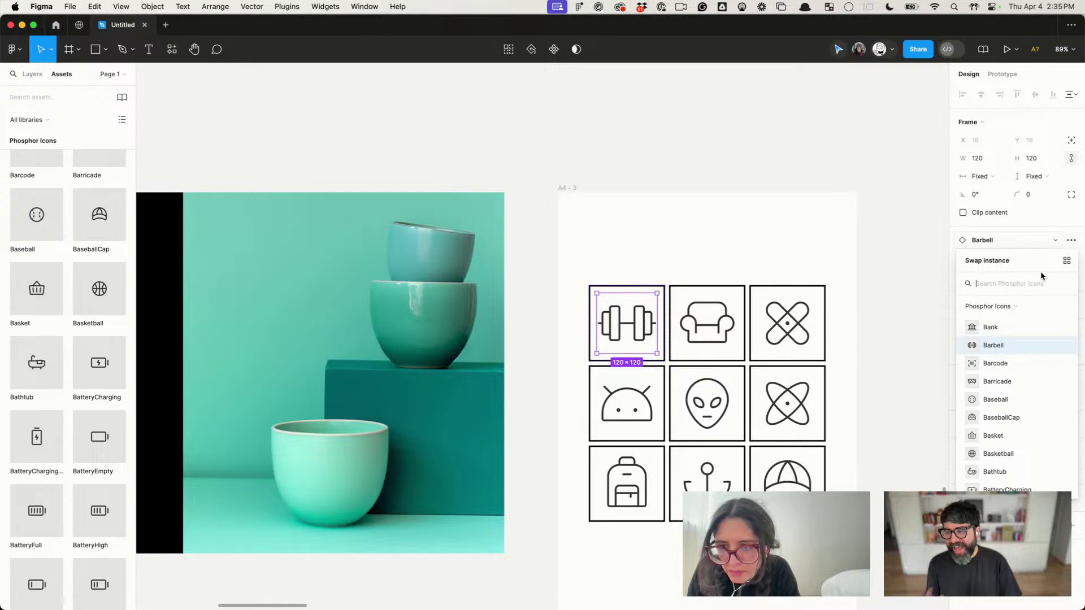
type("card")
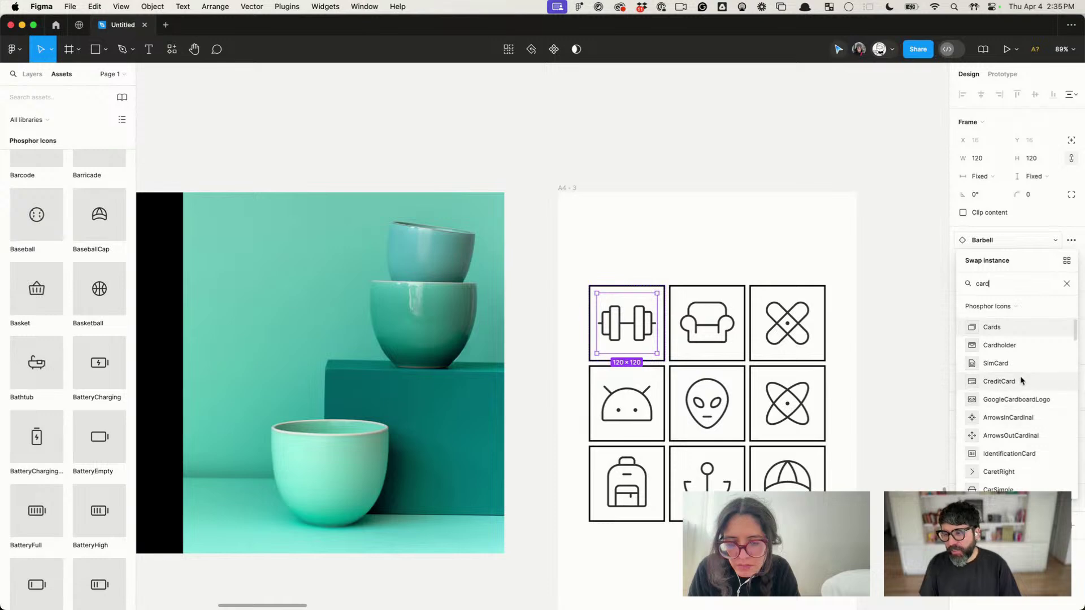
scroll(1036, 478, "down", 6)
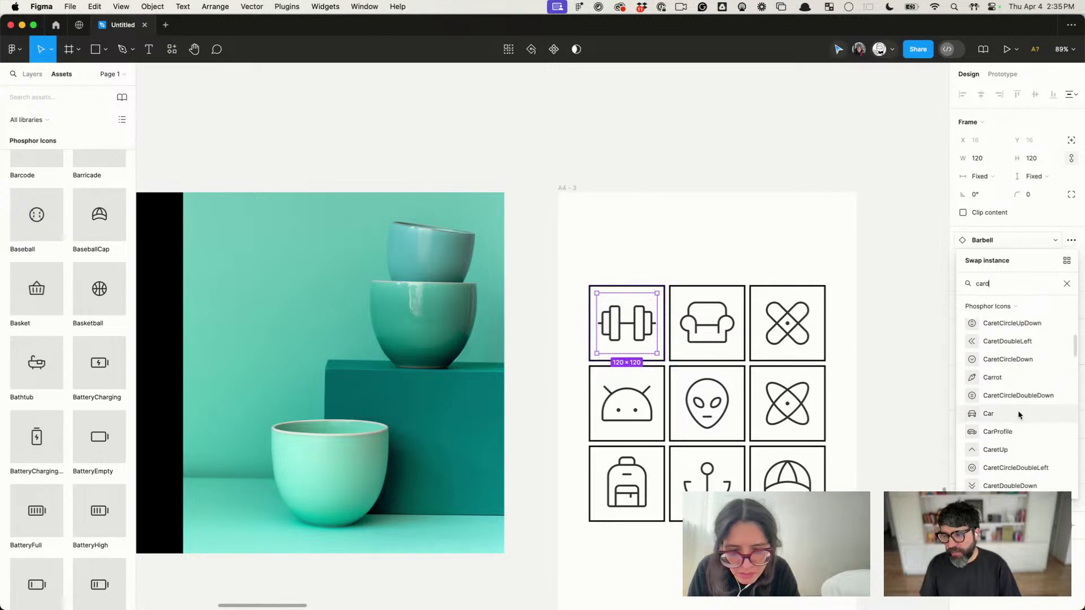
key("Escape")
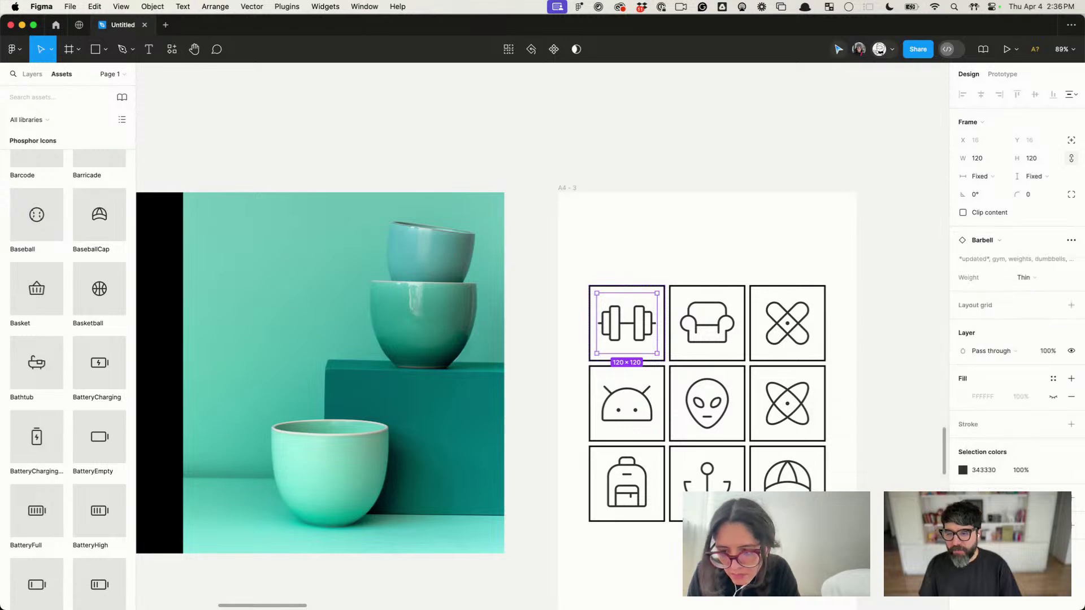
left_click(863, 230)
scroll(863, 230, "down", 2)
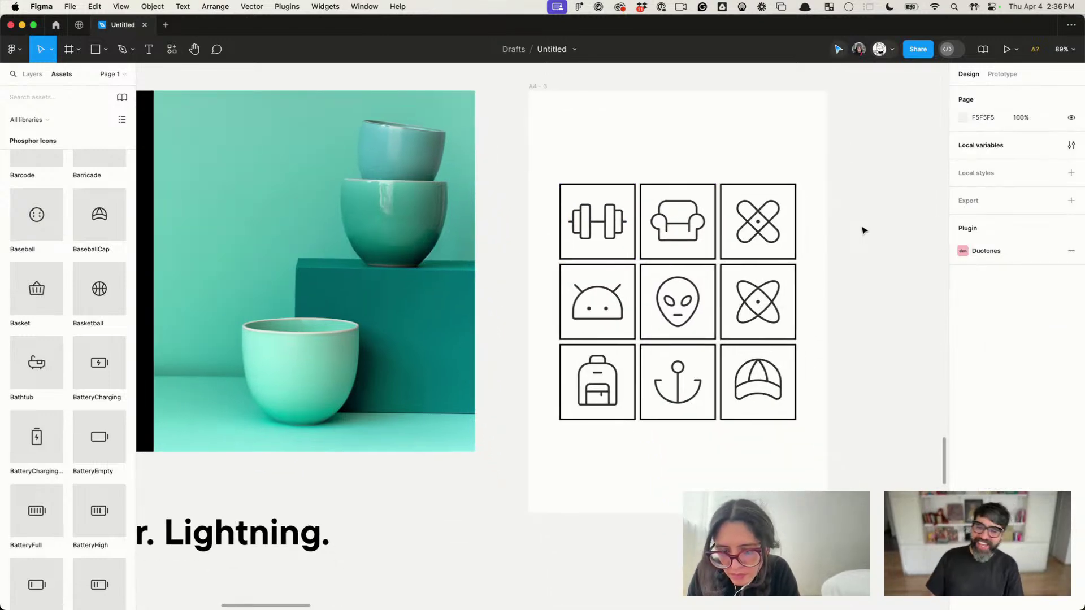
scroll(862, 230, "up", 3)
scroll(671, 238, "up", 2)
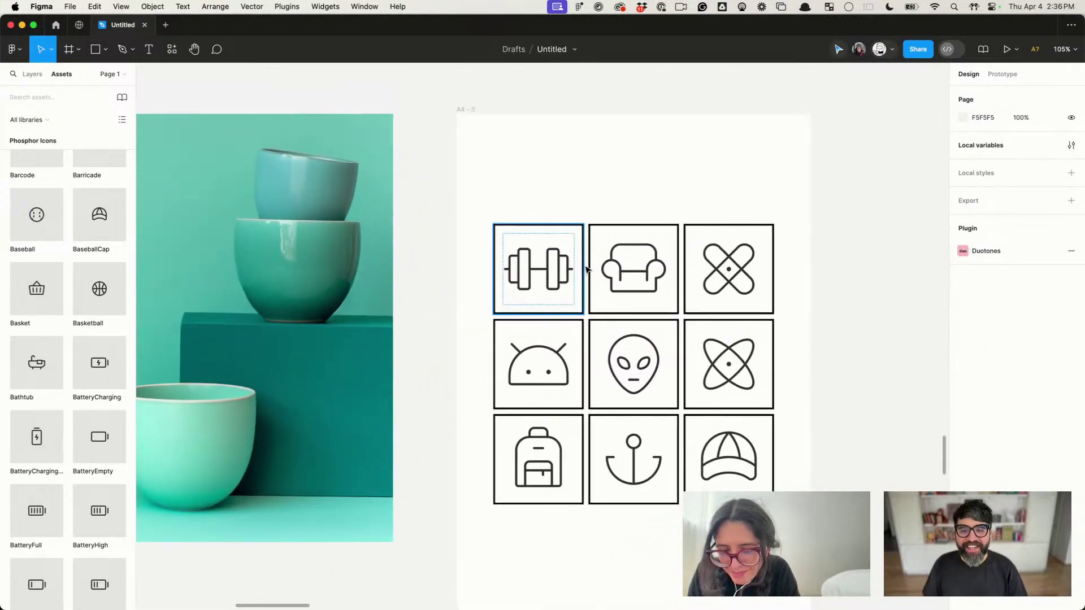
left_click(524, 164)
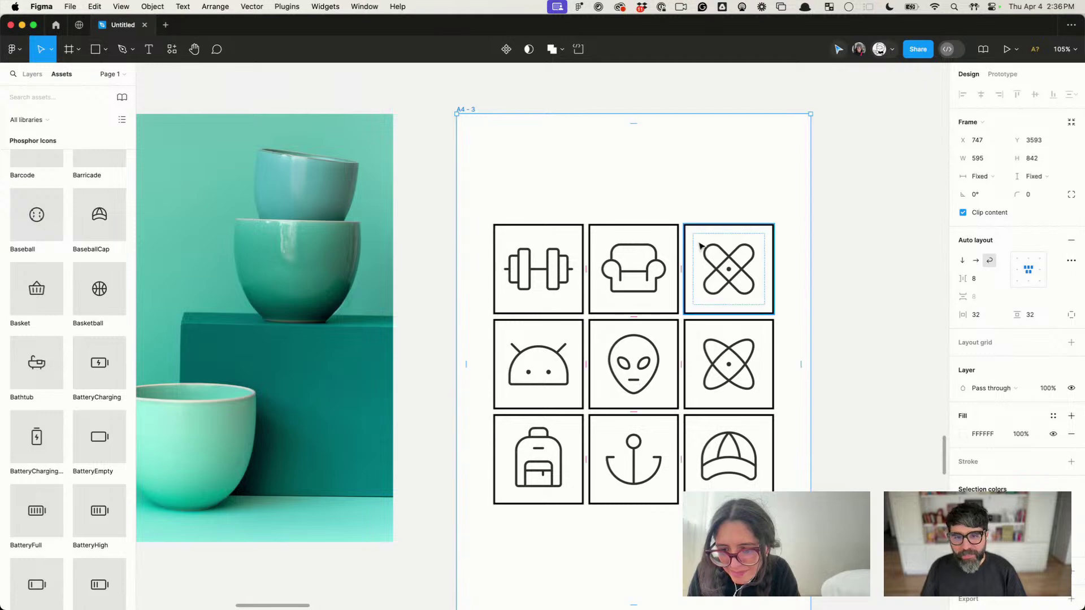
left_click(867, 244)
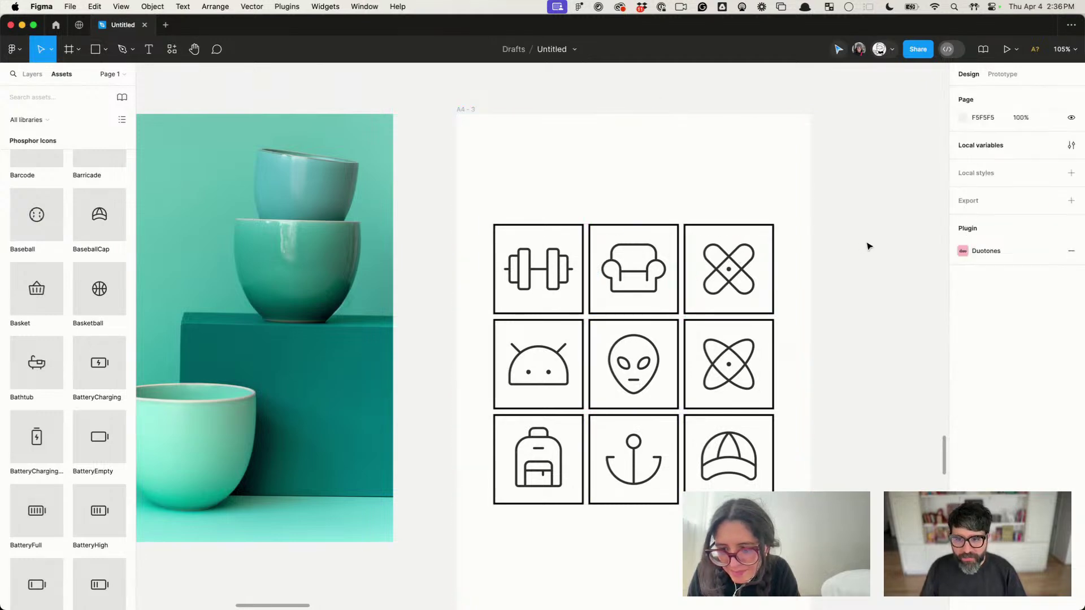
Step: Wrap the nine icon frames in a new frame and apply auto layout with a gap of 0 to it
left_click(740, 288)
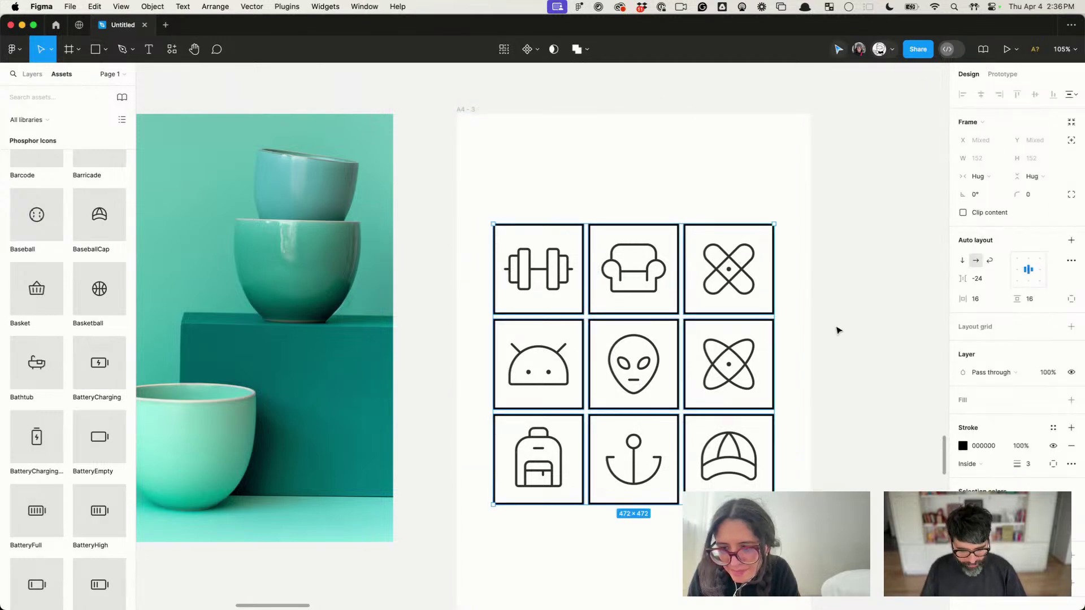
key("super+alt+g")
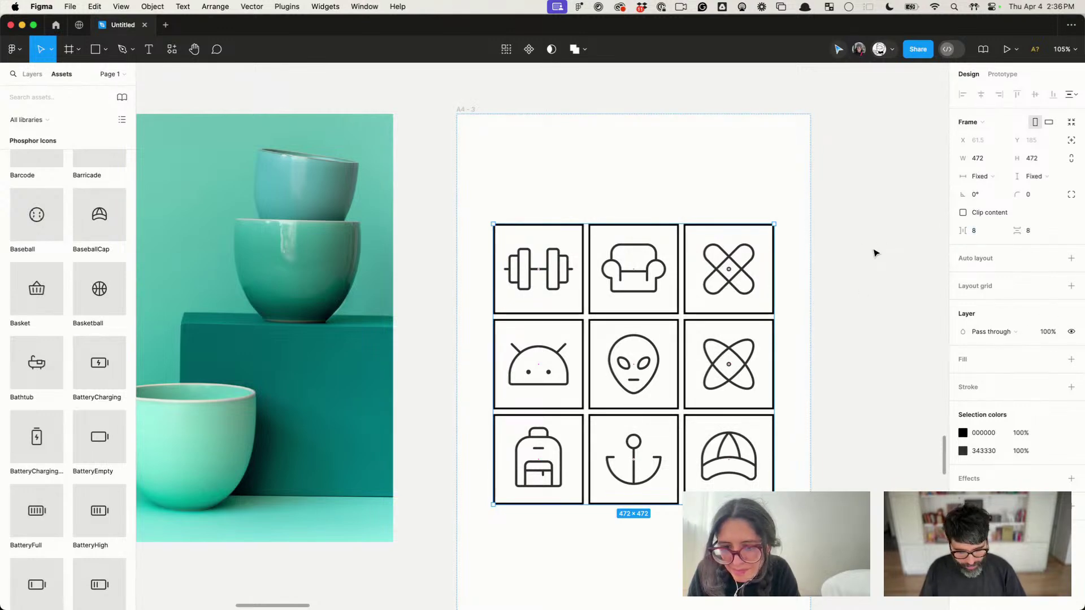
key("shift+a")
left_click(986, 281)
type("0")
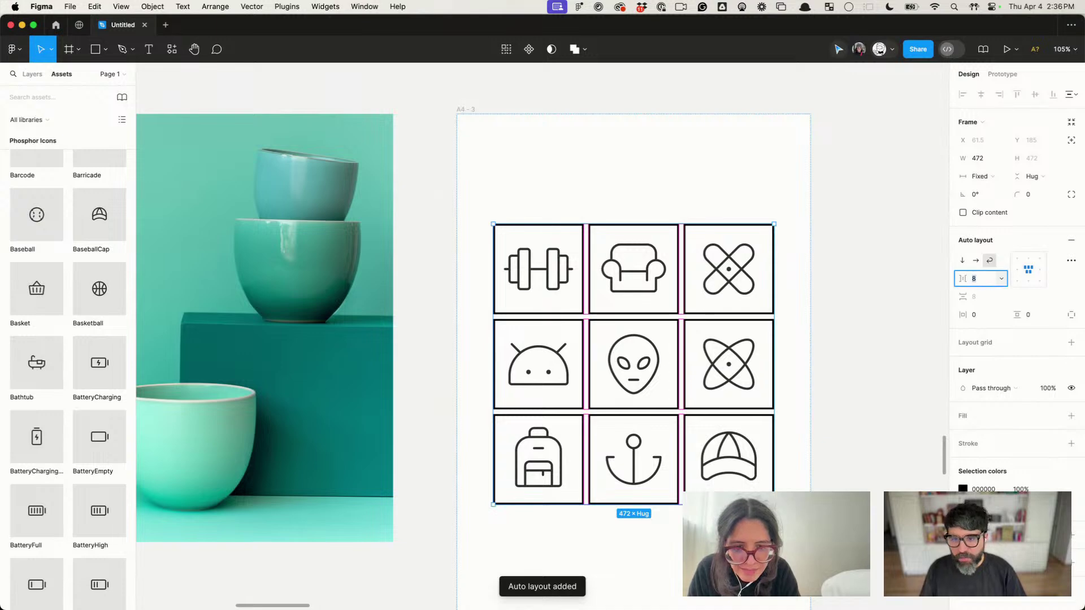
key("Return")
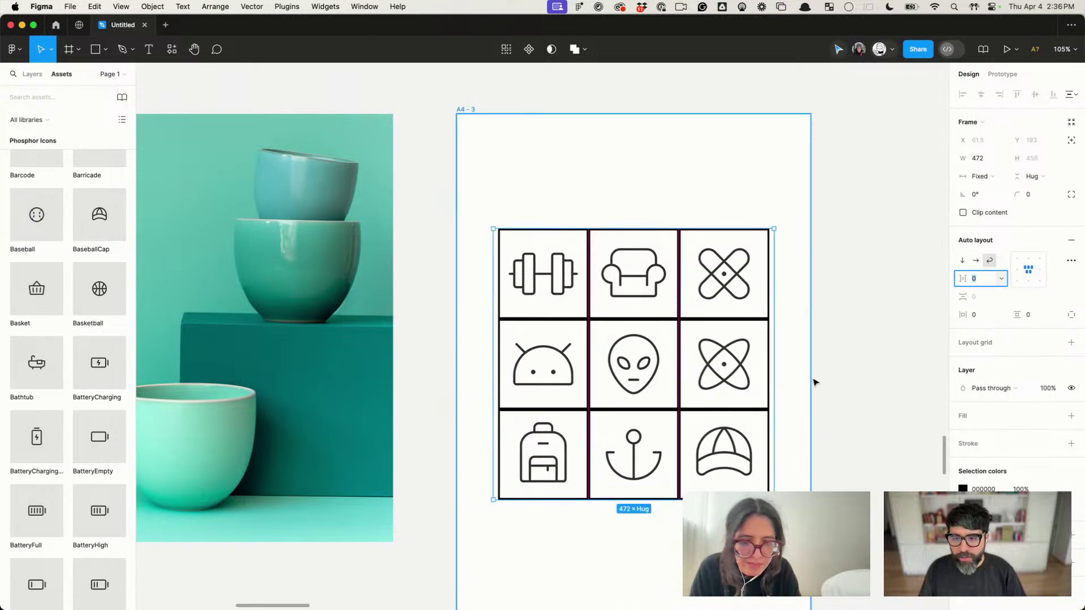
left_click(692, 298)
left_click(848, 290)
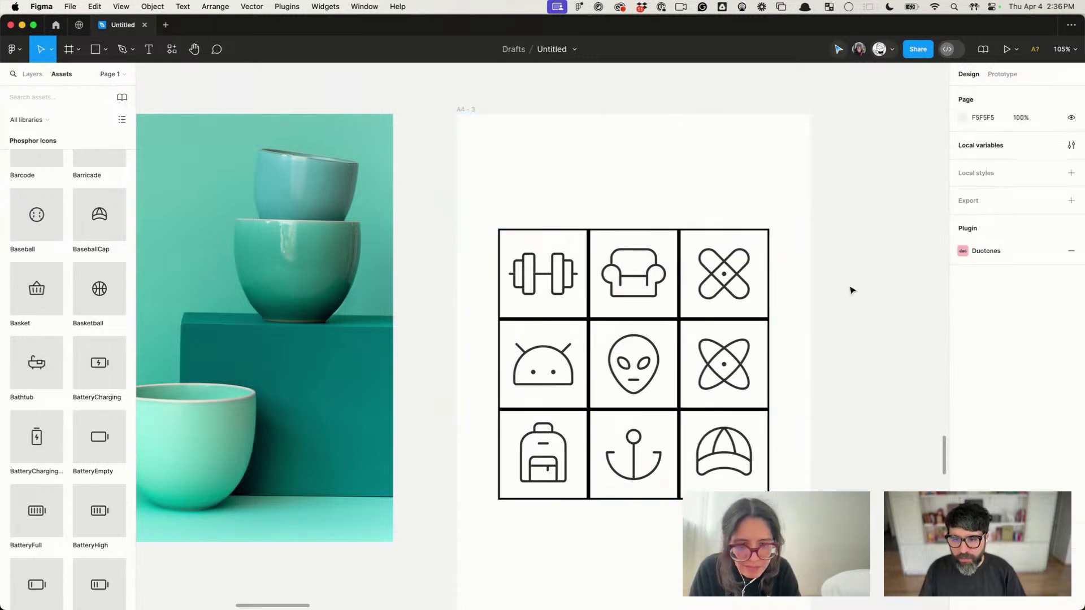
Step: Set the stroke position of all nine icon frames to Center
left_click(734, 276)
key("super+a")
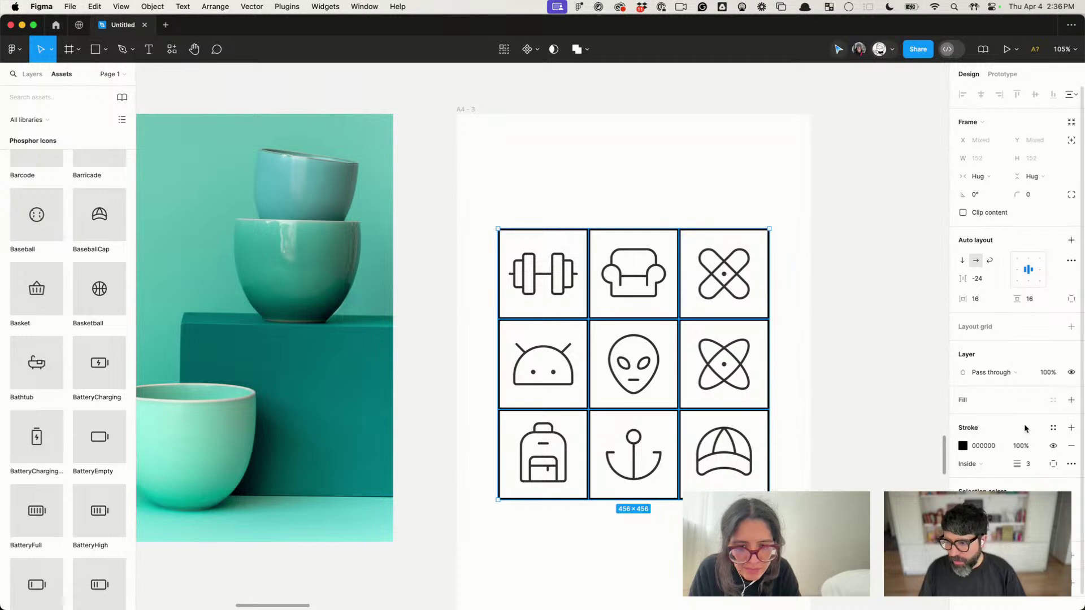
left_click(989, 462)
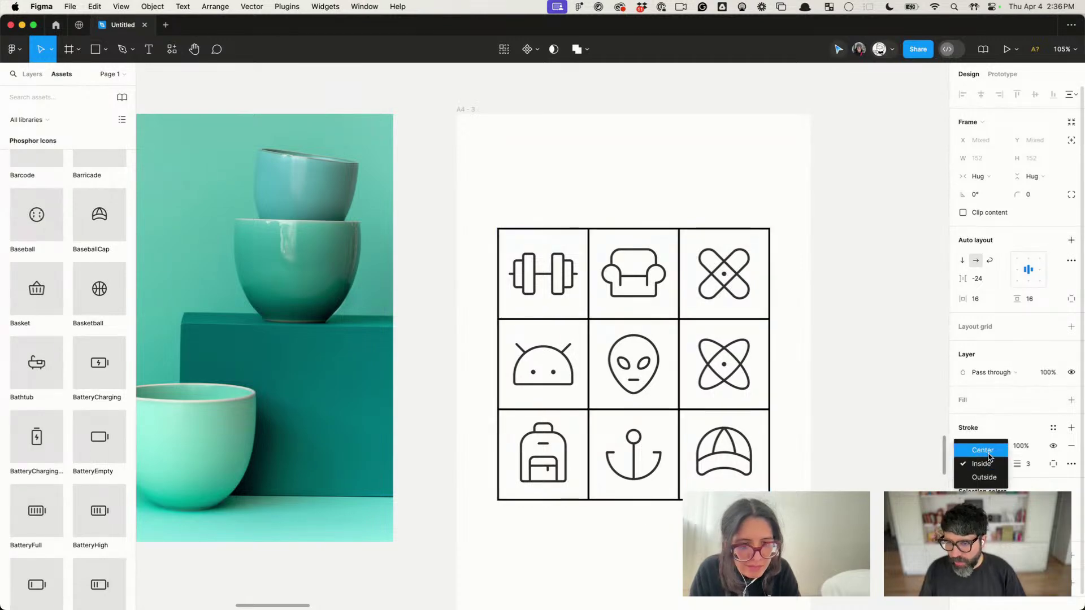
left_click(973, 446)
left_click(857, 336)
scroll(864, 288, "down", 5)
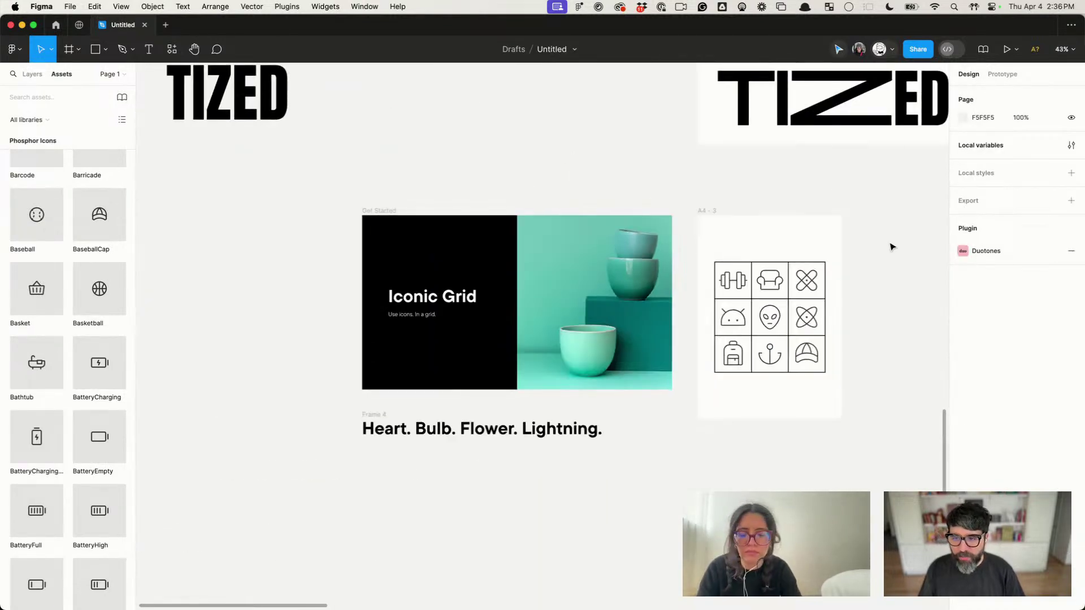
Step: Align the A4 - 3 frame's auto layout content to its top-left corner and set its padding to 0 on all sides
scroll(802, 294, "up", 3)
left_click(761, 279)
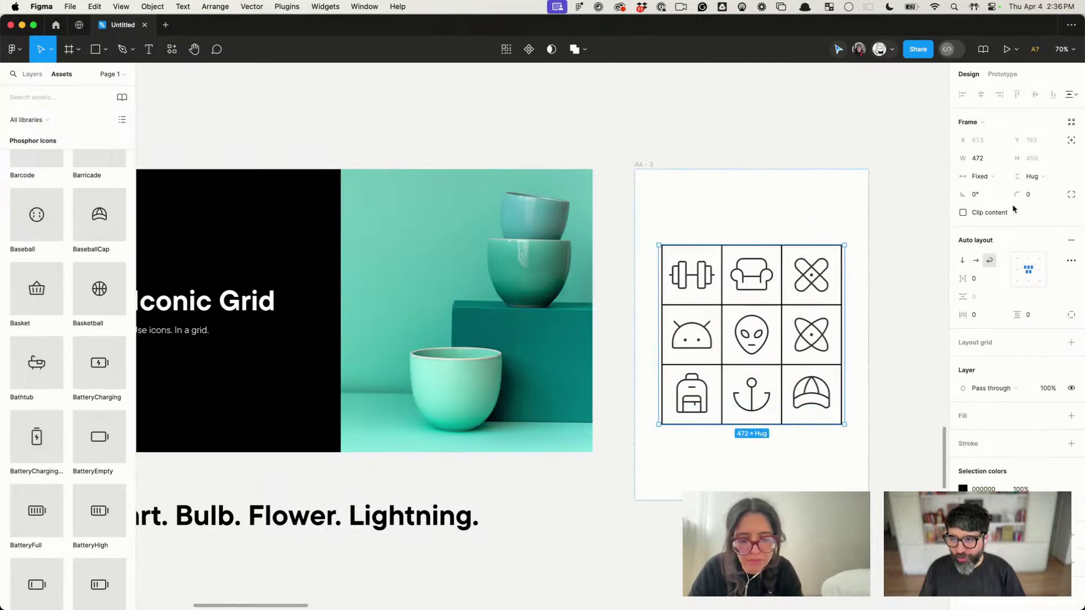
left_click(651, 170)
left_click(1017, 260)
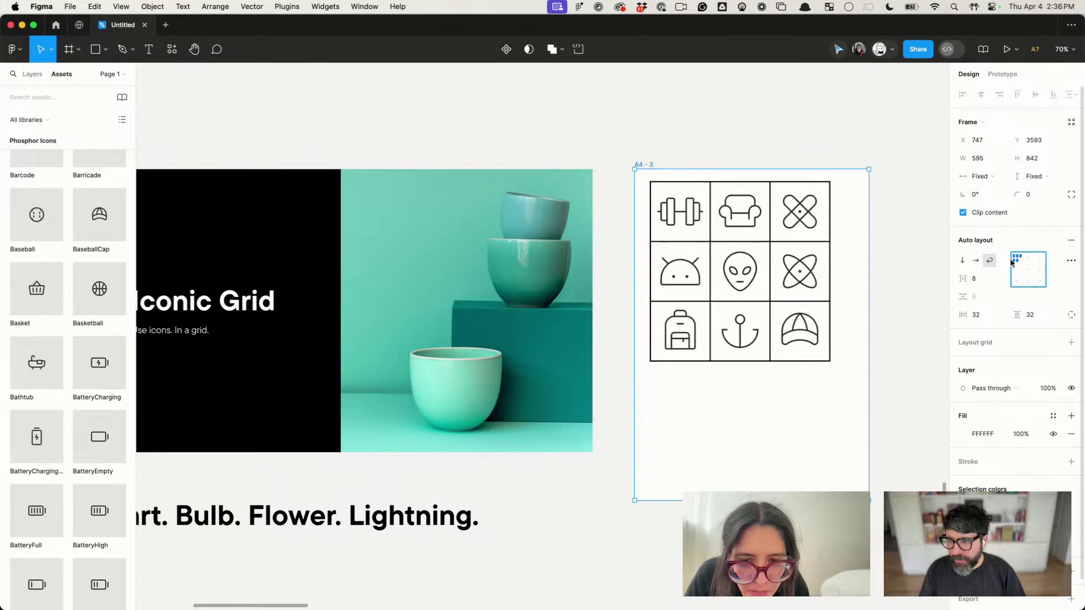
left_click(992, 320)
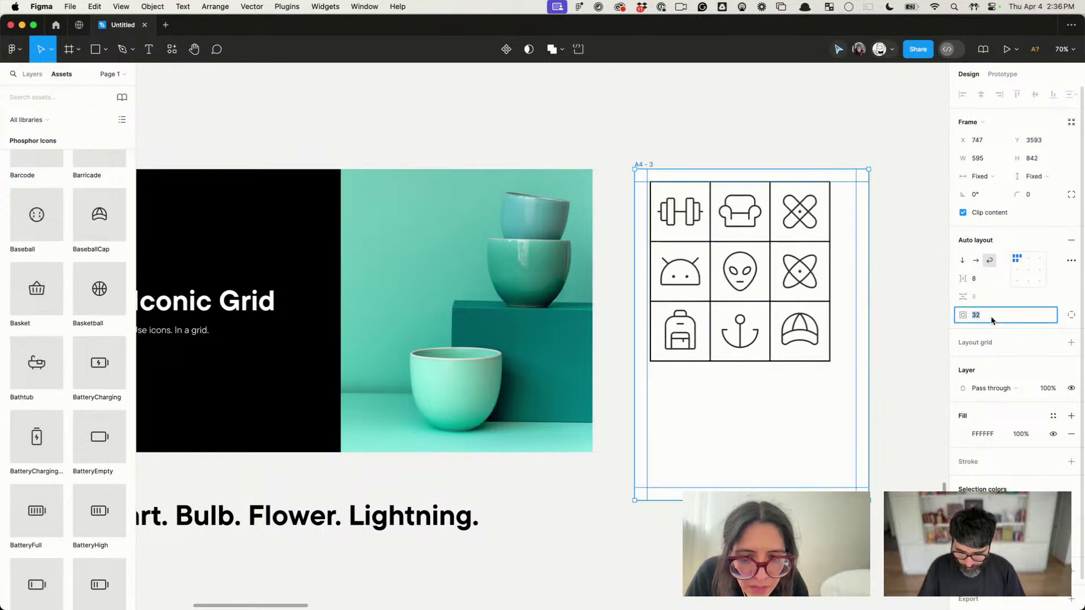
type("0")
key("Return")
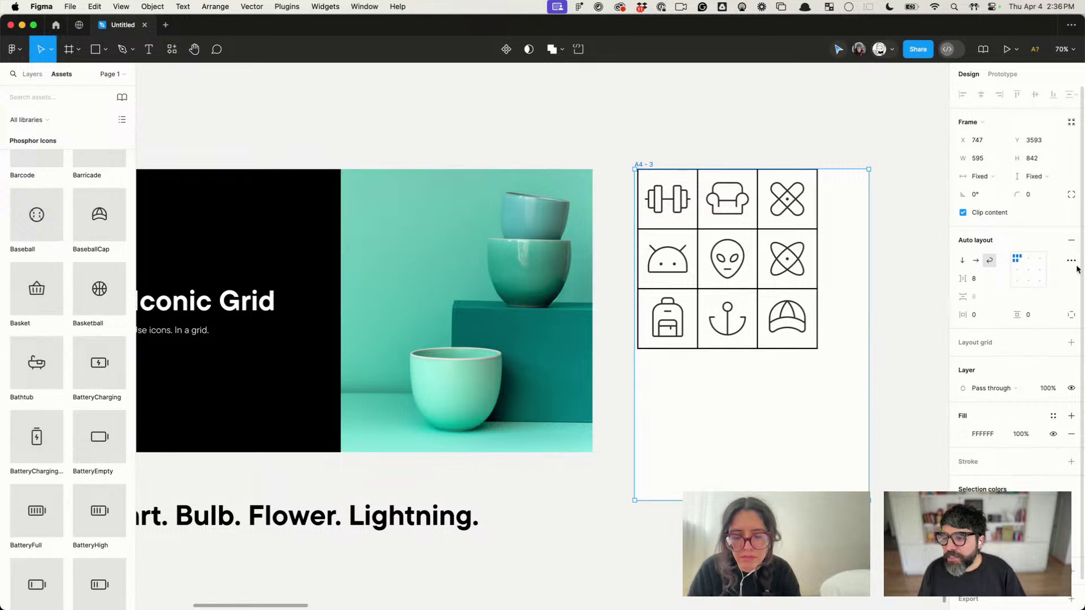
Step: Narrow the grid frame to a width of 456 so it fits tightly around the three icon columns
left_click(728, 305)
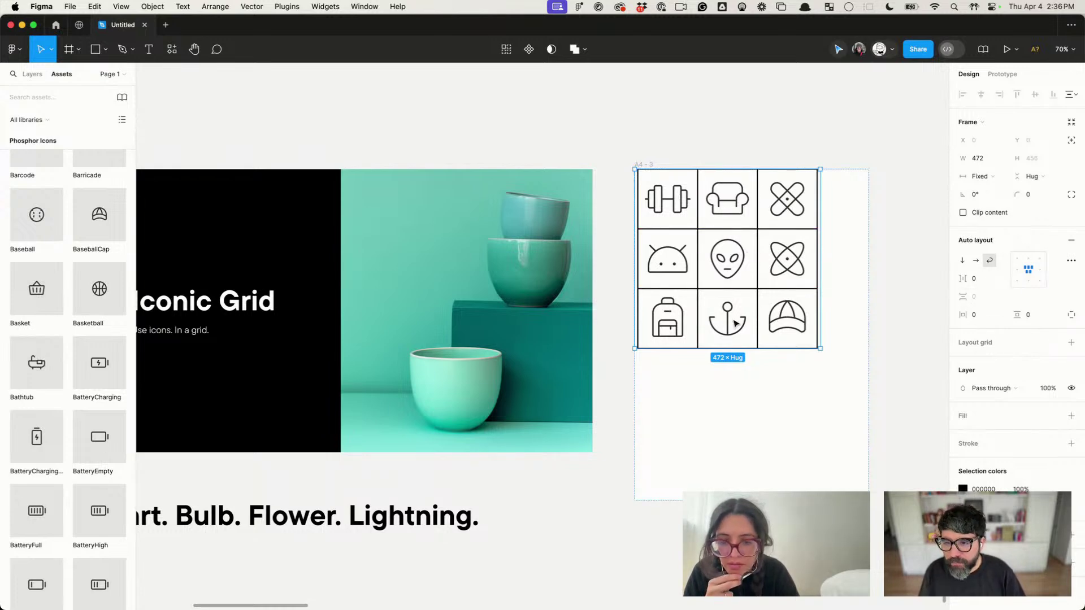
scroll(854, 232, "up", 3)
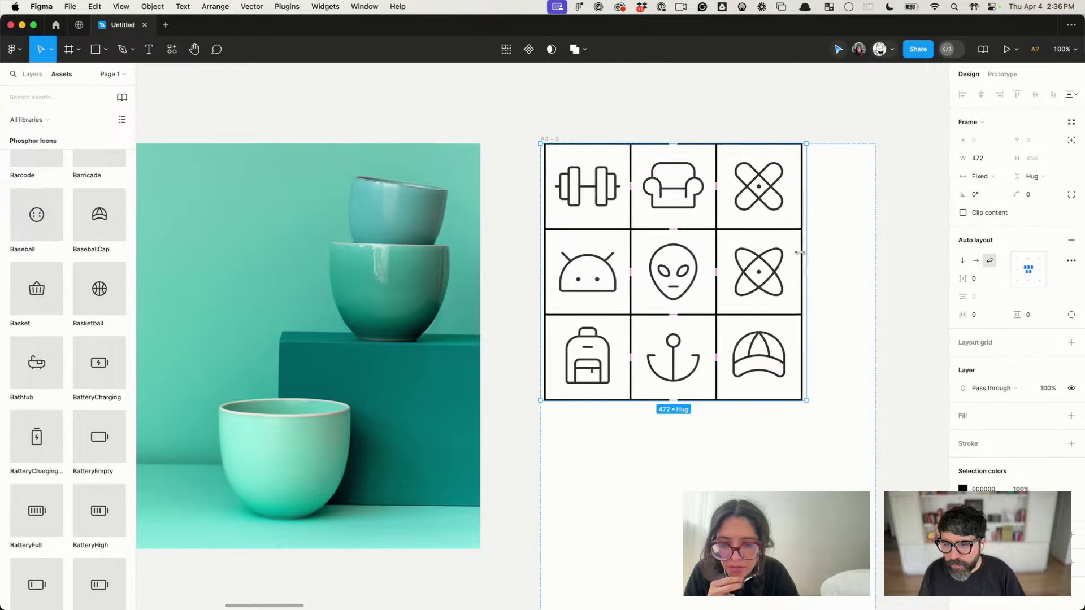
left_click_drag(802, 253, 794, 253)
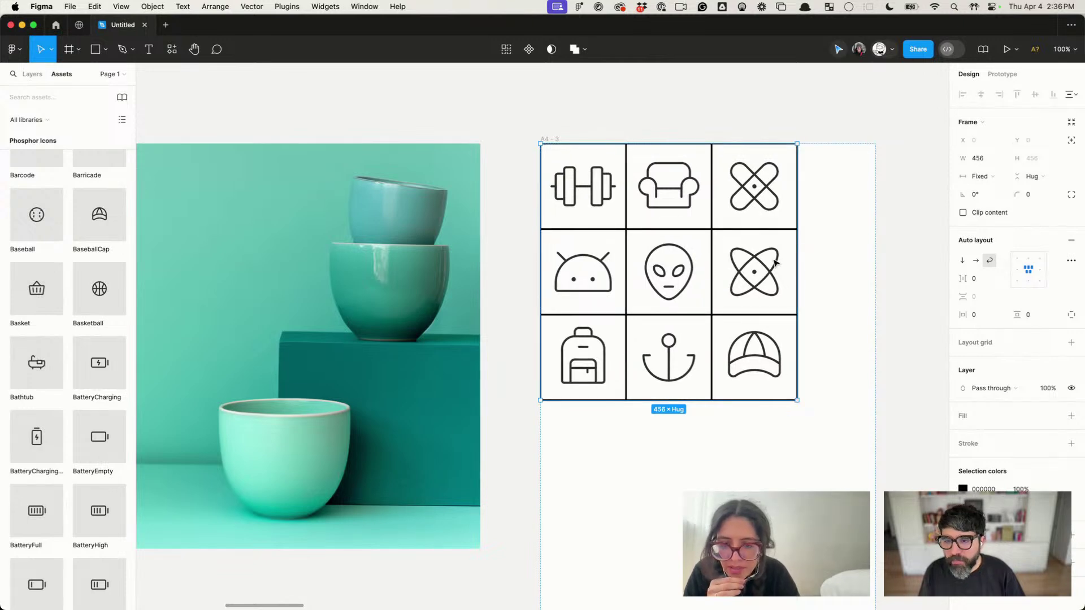
scroll(775, 261, "down", 3)
scroll(774, 261, "down", 5)
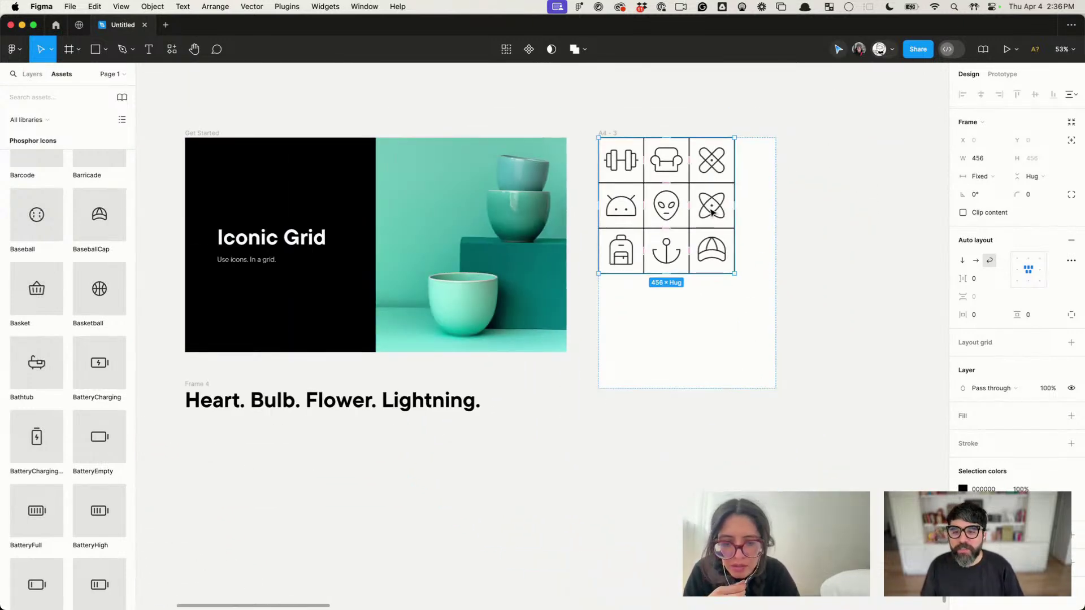
Step: Select the nine icon frames inside the grid and raise their horizontal padding to 56
key("Return")
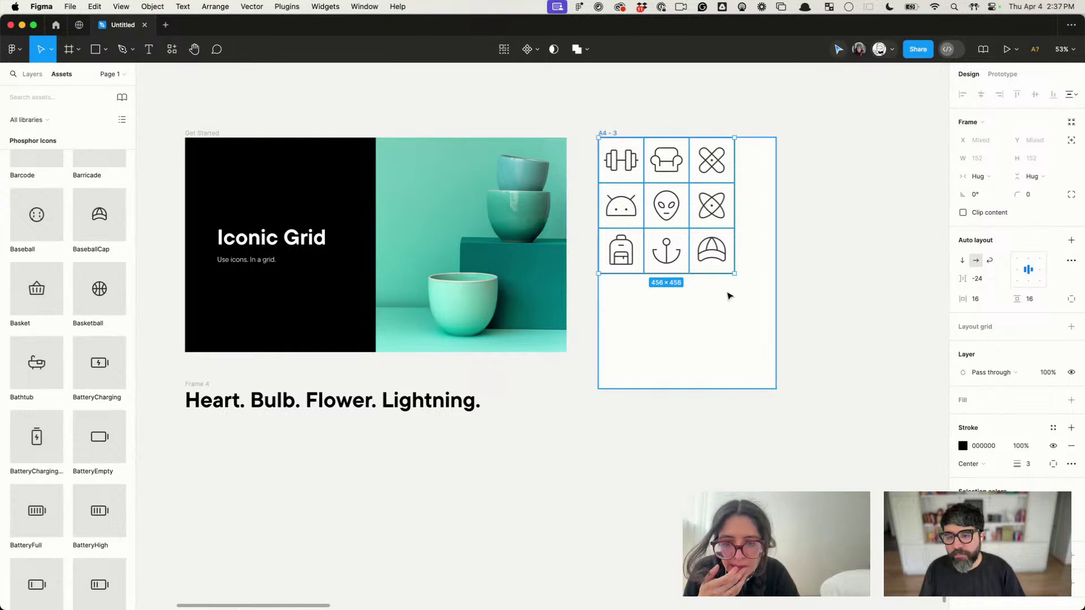
scroll(735, 283, "up", 3)
left_click(991, 303)
key("Up")
key("Up")
key("Up")
key("Up")
key("Up")
key("Up")
key("Up")
key("Up")
key("Up")
key("Up")
key("Up")
key("Up")
key("Up")
key("Up")
key("Up")
key("Up")
key("Up")
key("Up")
key("Up")
key("Up")
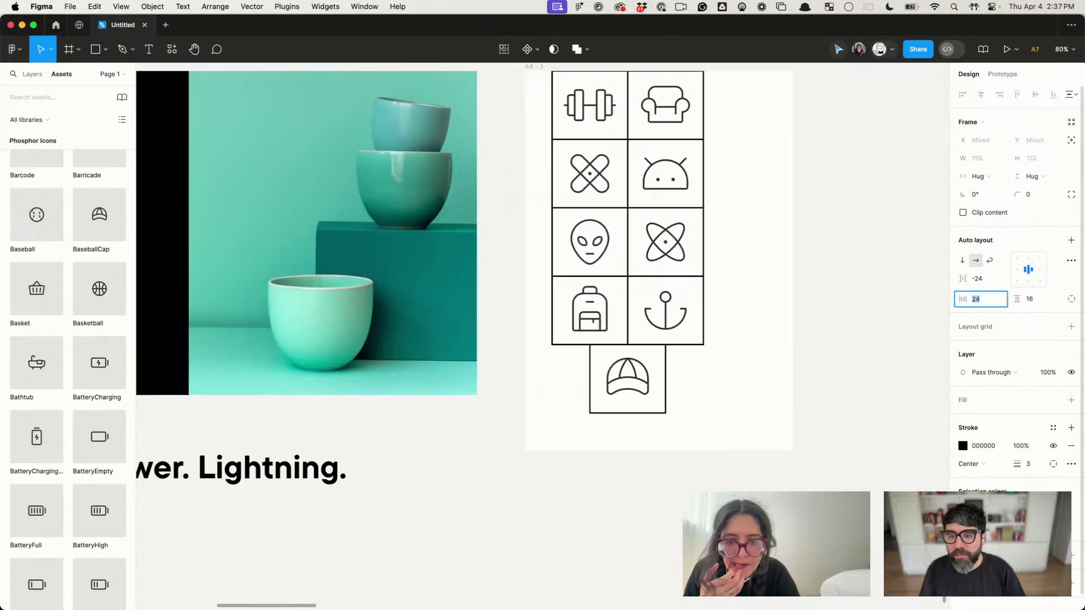
key("Up")
key("Up")
key("Up")
key("Up")
key("Up")
key("Up")
key("Up")
key("Up")
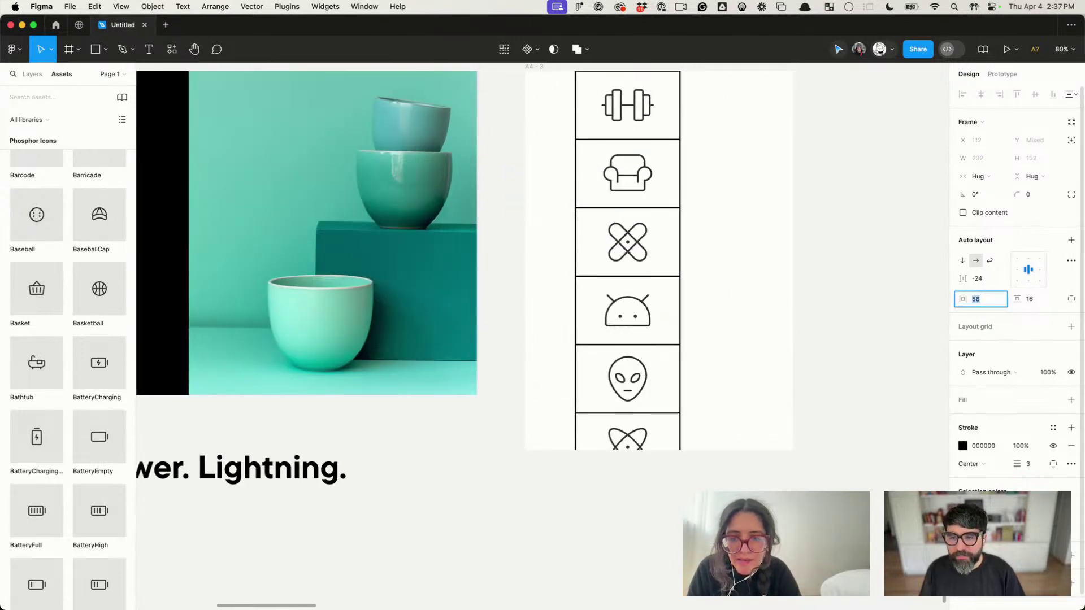
Step: Set the padding of the nine icon frames to 32 on all sides
left_click(985, 304, "super")
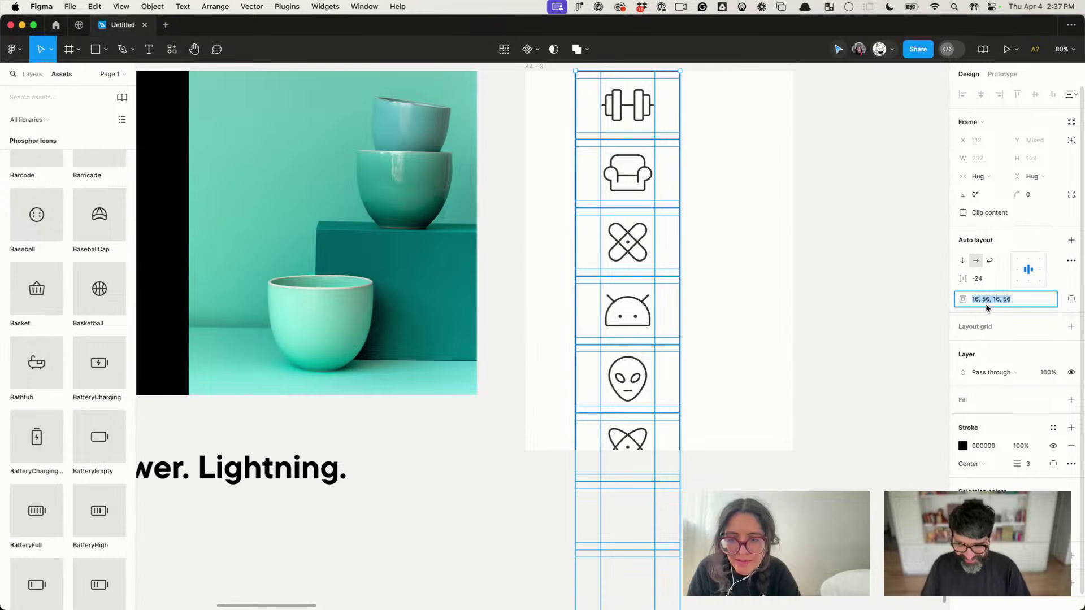
type("32")
key("Return")
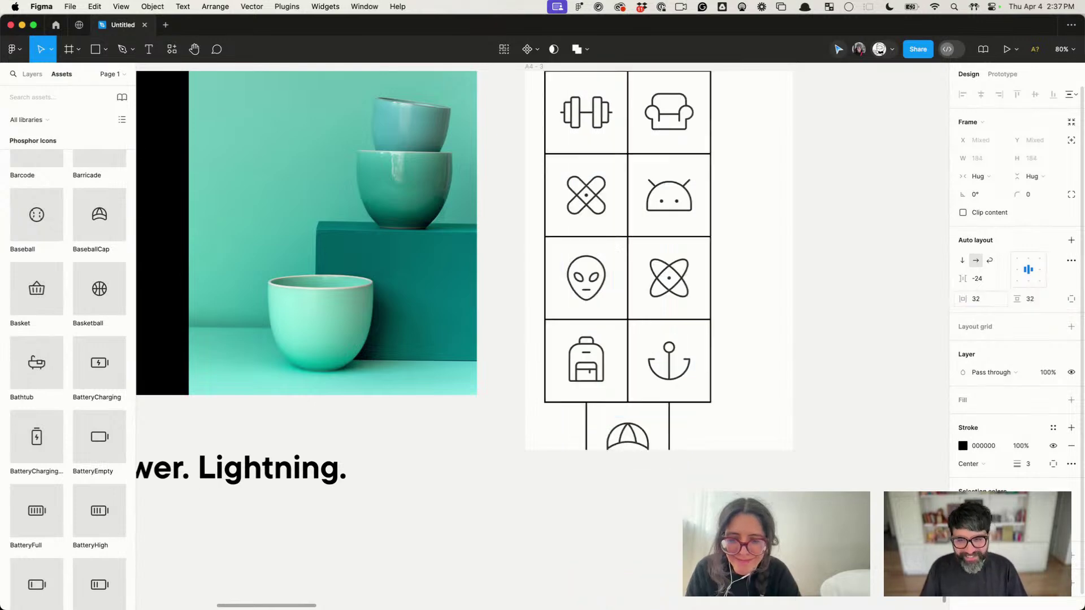
Step: Try a padding of 40 on all sides of the nine icon frames
left_click(984, 303)
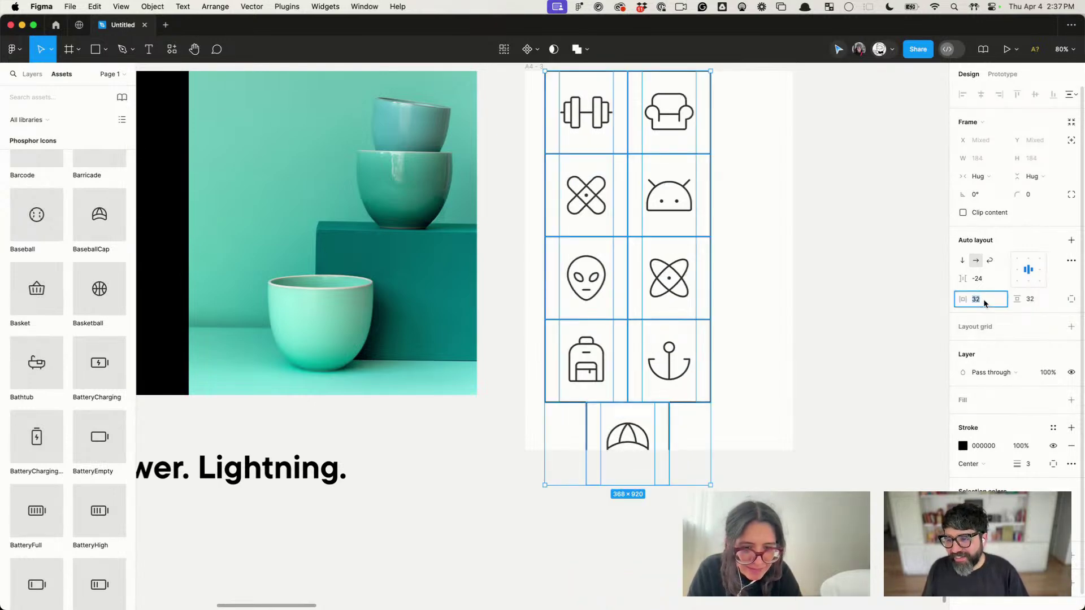
left_click(983, 301, "super")
key("shift+Up")
scroll(829, 320, "down", 3)
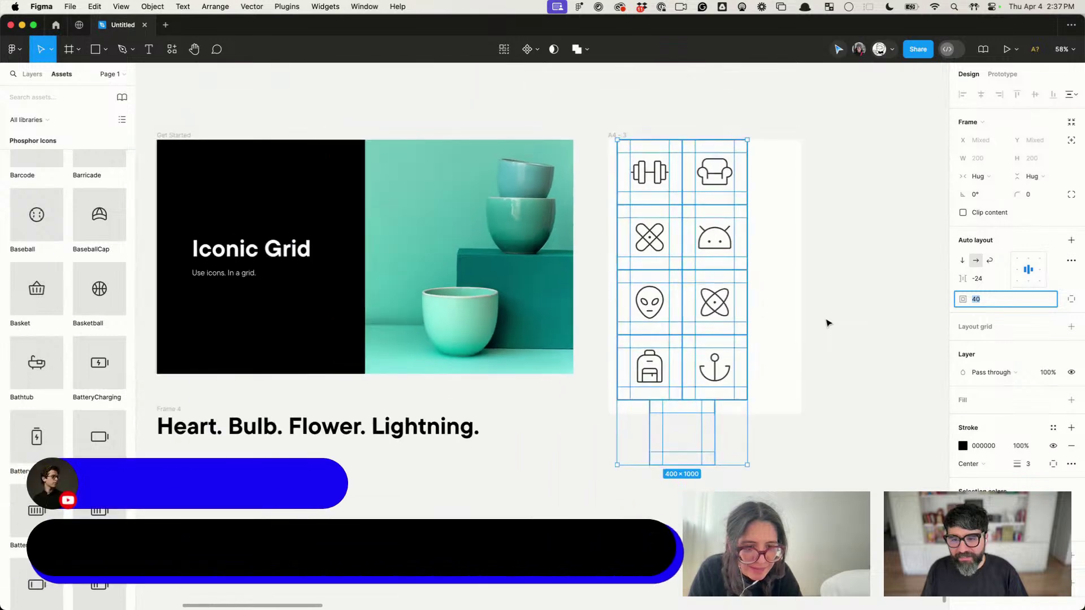
left_click(891, 298)
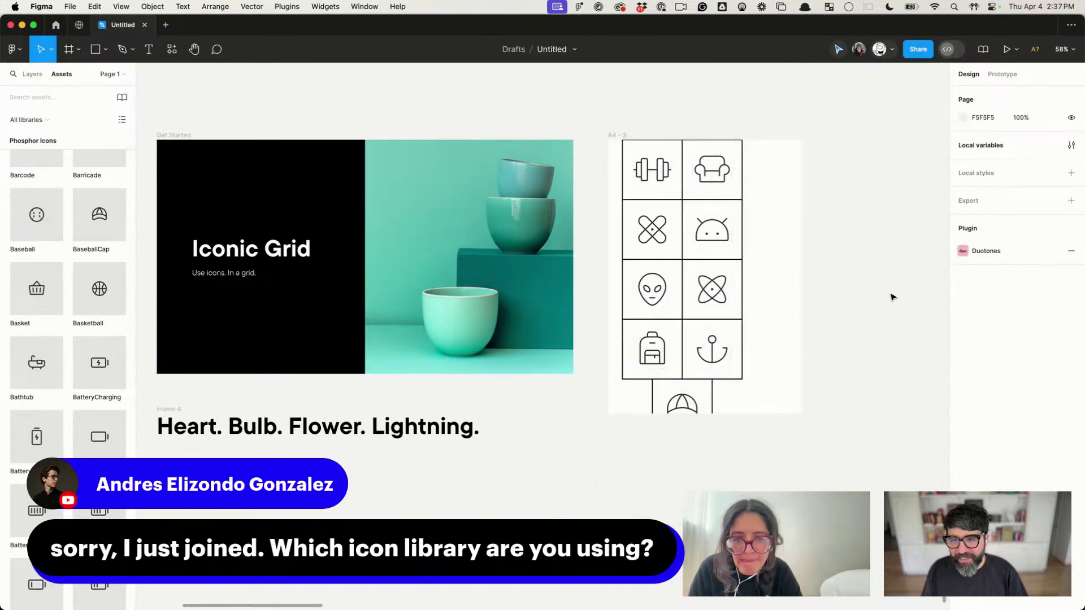
Step: Set the grid frame's horizontal sizing to Fill container within the A4 - 3 poster
left_click(671, 170)
left_click(1005, 158)
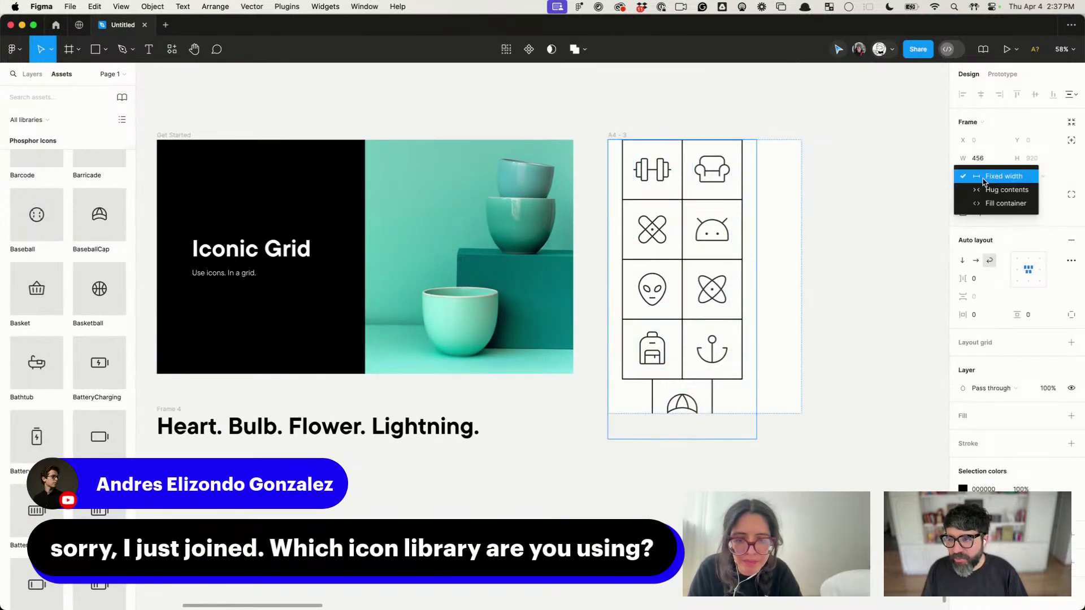
left_click(1002, 203)
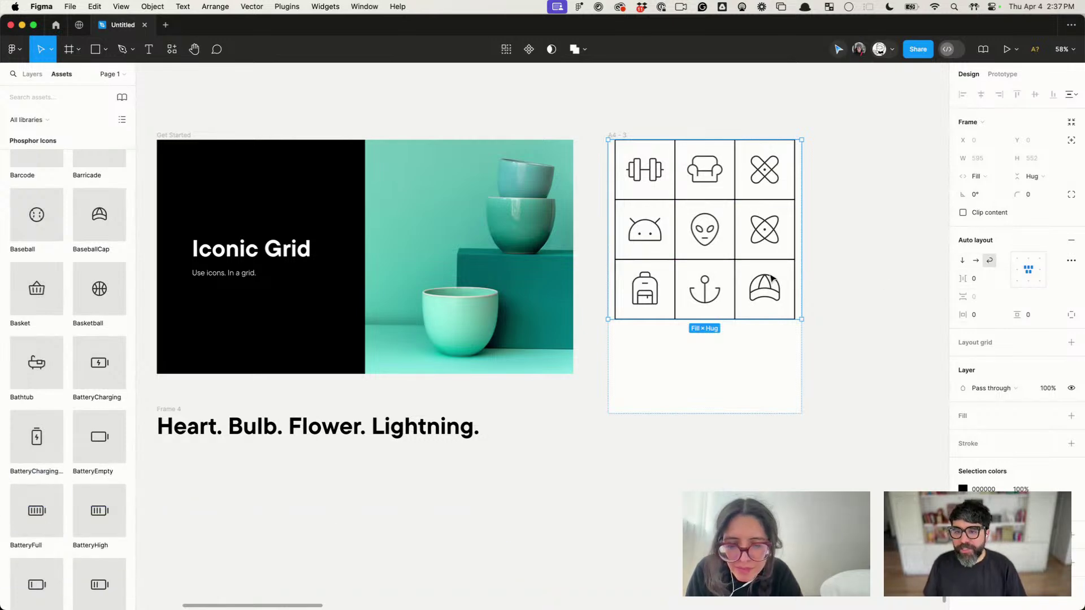
Step: Try a padding of 40 on the nine icon frames in the grid, and return it to 32
left_click(762, 269)
key("super+a")
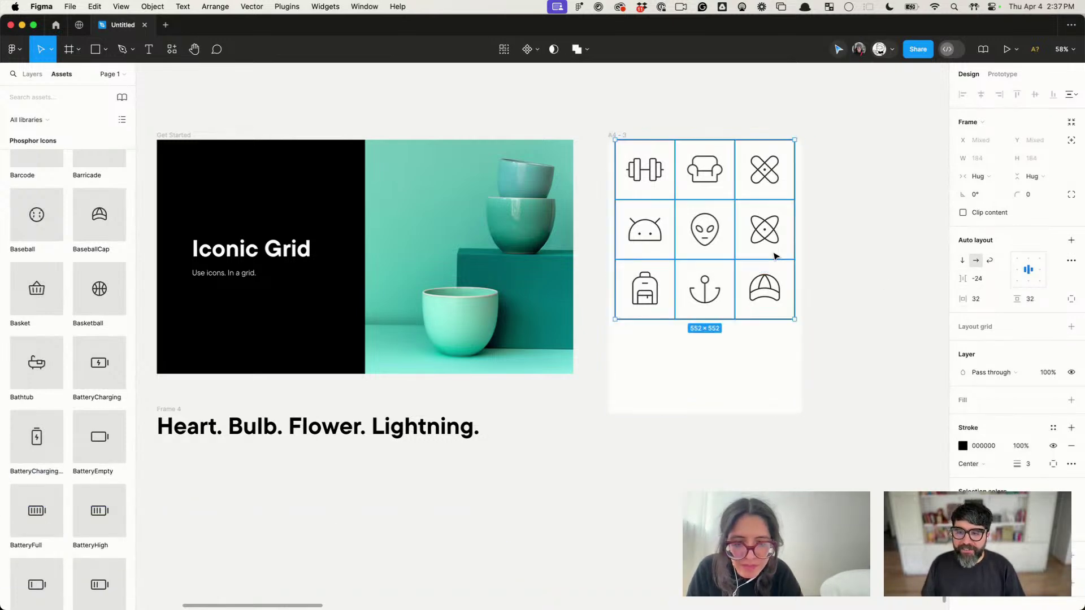
left_click(985, 301)
type("40")
key("Return")
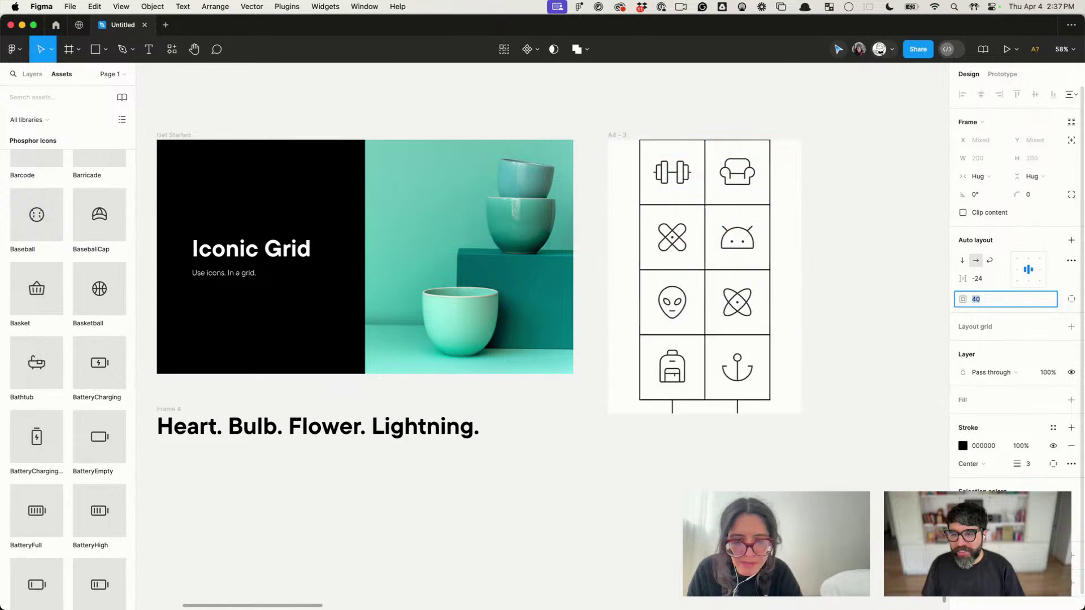
type("32")
key("Return")
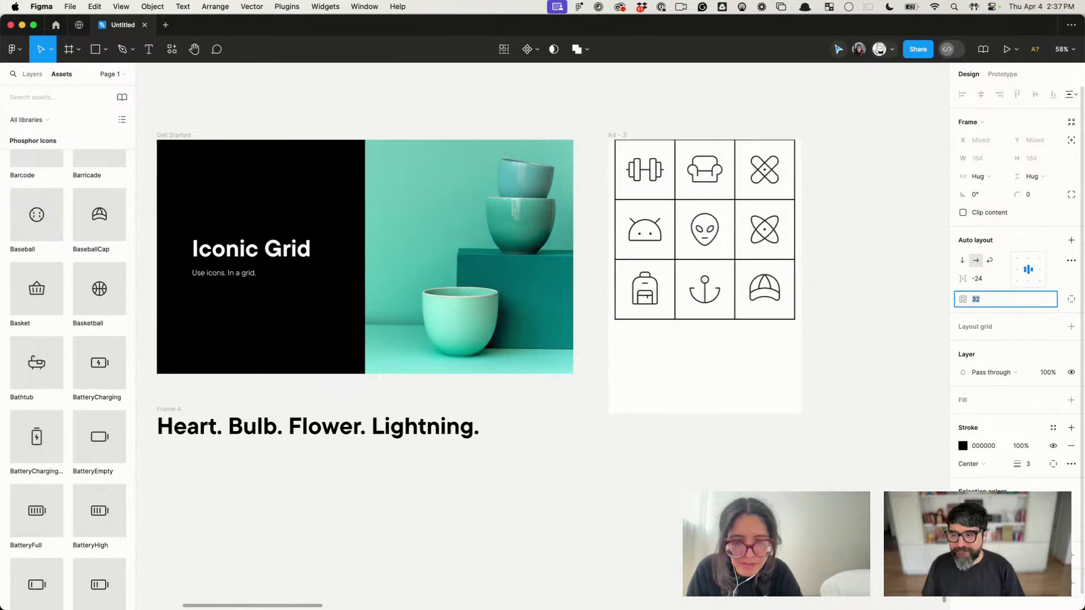
Step: Step the nine icon frames' padding up to 39 and back down to 32 to test the fit within the poster
key("Up")
key("Up")
key("Up")
key("Up")
key("Up")
key("Up")
key("Up")
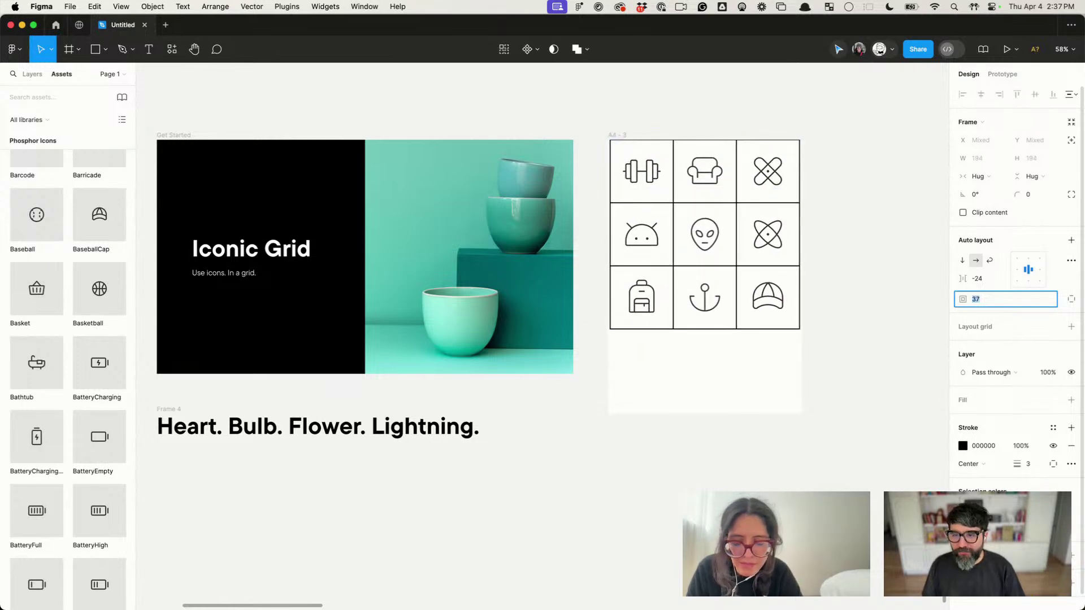
key("Up")
key("Down")
key("Down")
key("Down")
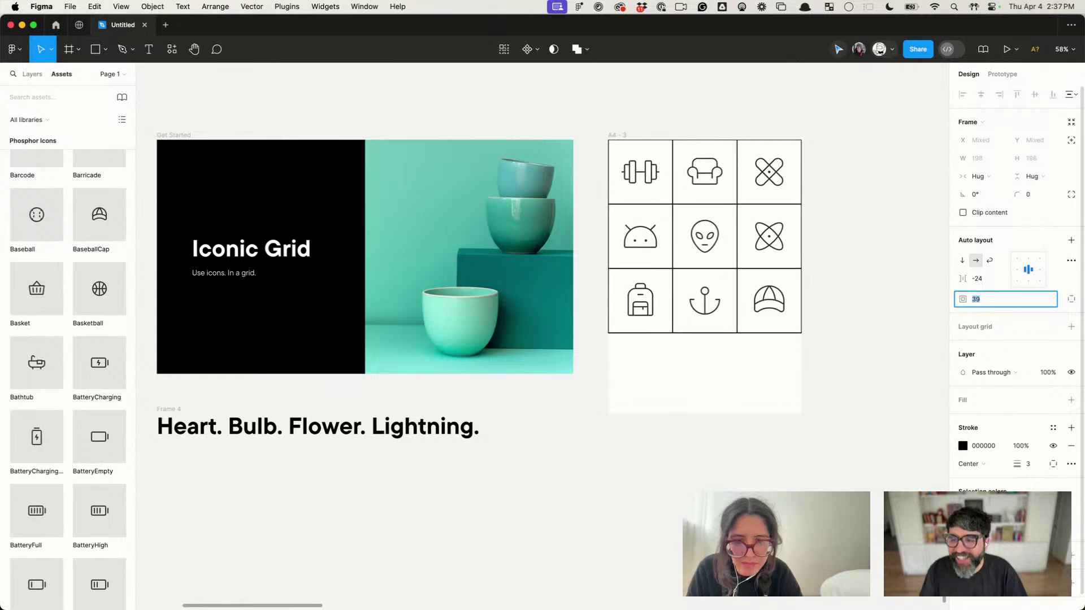
key("Down")
key("Down")
key("Down")
key("Down")
key("Down")
key("Down")
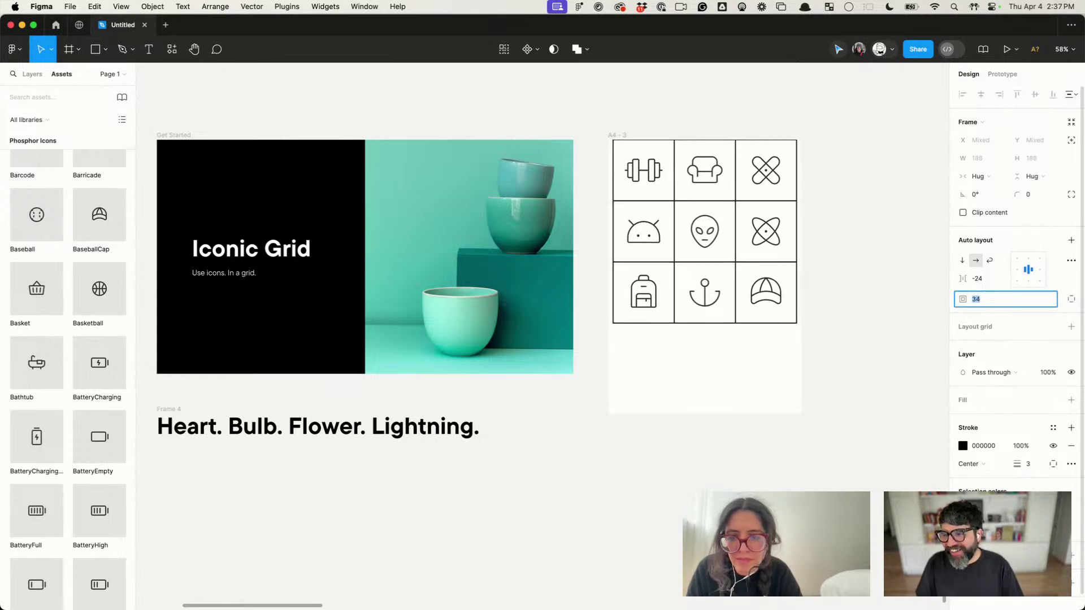
key("Up")
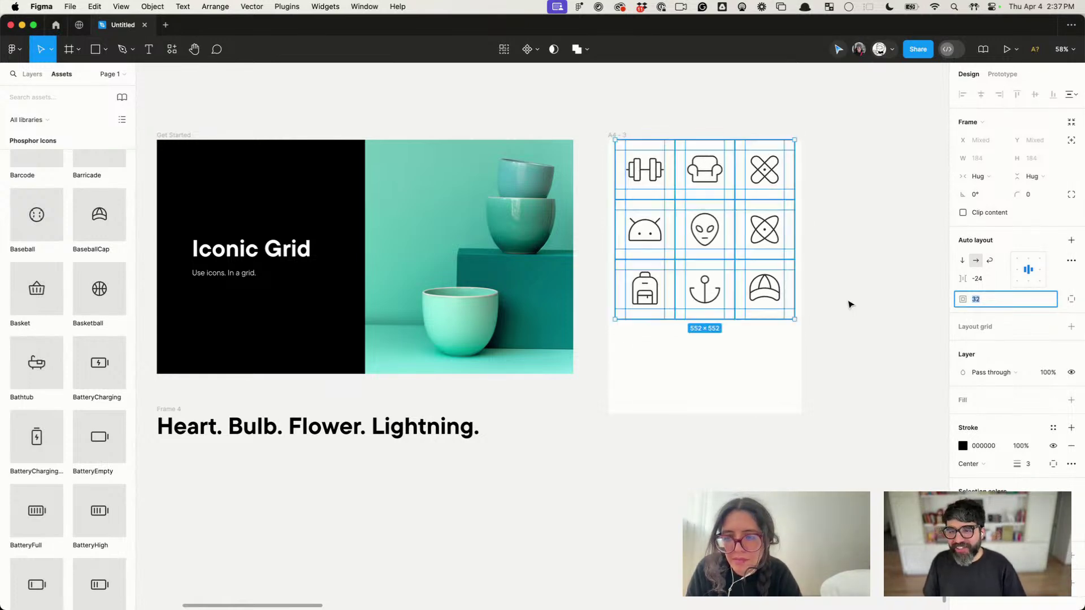
Step: Set the A4 - 3 poster frame's horizontal sizing to Hug contents
left_click(847, 302)
left_click(621, 134)
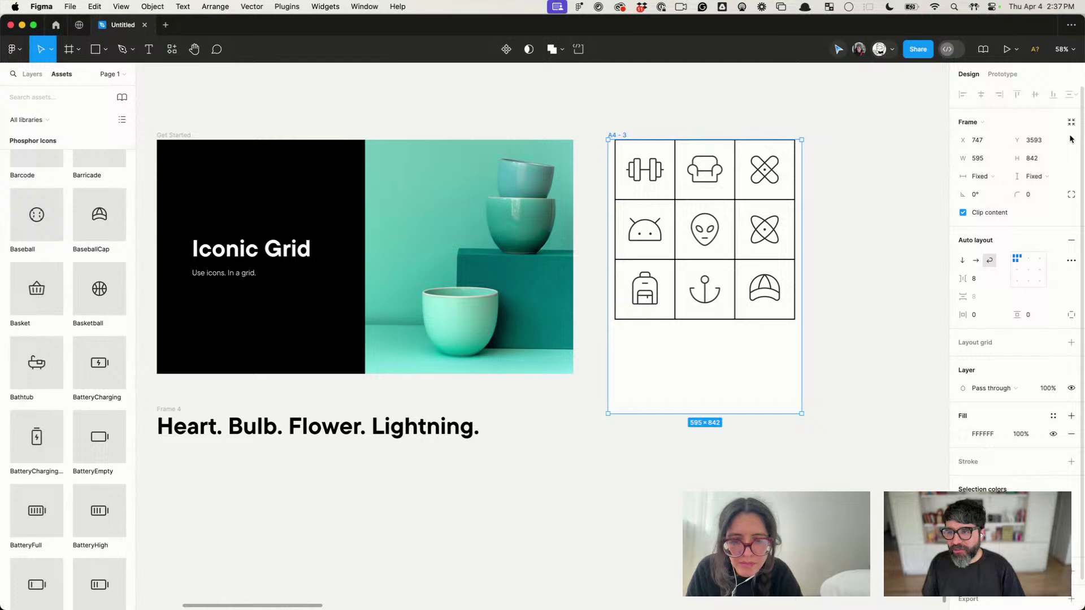
left_click(977, 176)
left_click(989, 194)
left_click(792, 225)
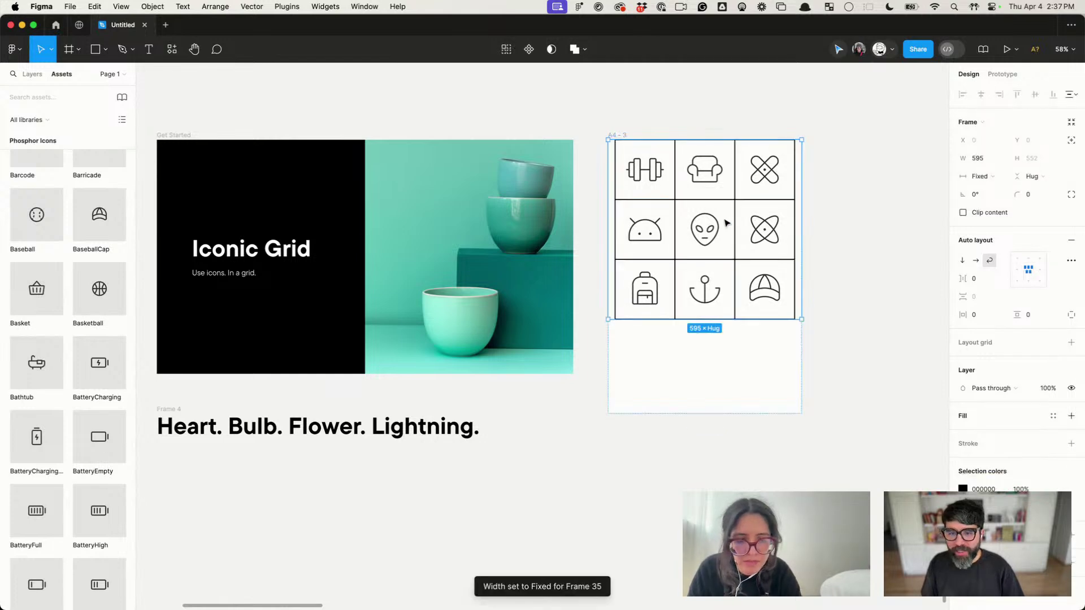
Step: Narrow the fixed-width grid frame to 552 so its edges meet the outer icon cells
left_click(991, 180)
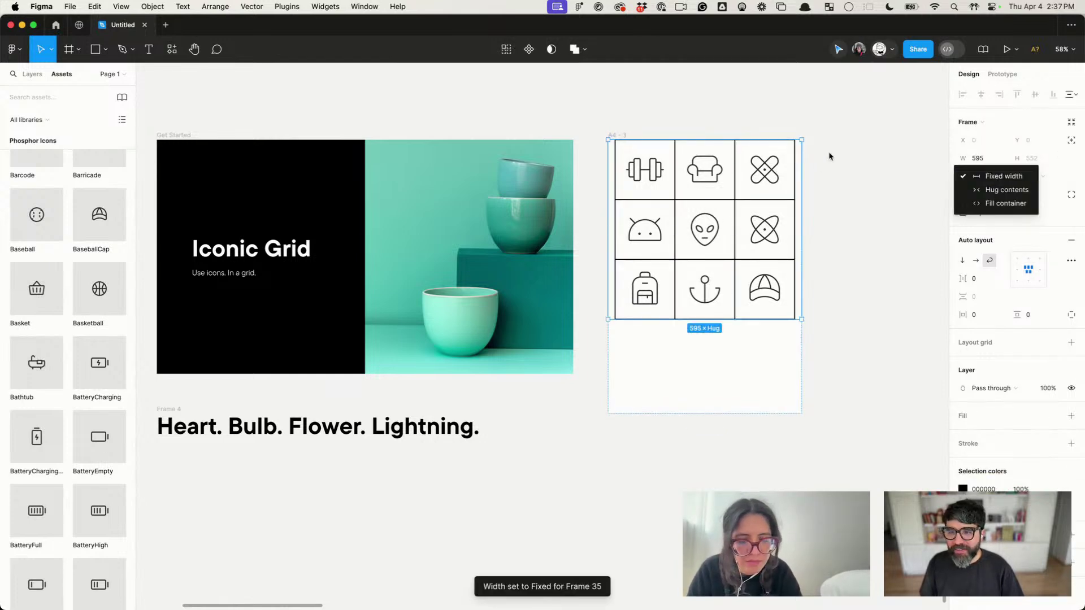
left_click(819, 164)
left_click_drag(801, 167, 787, 166)
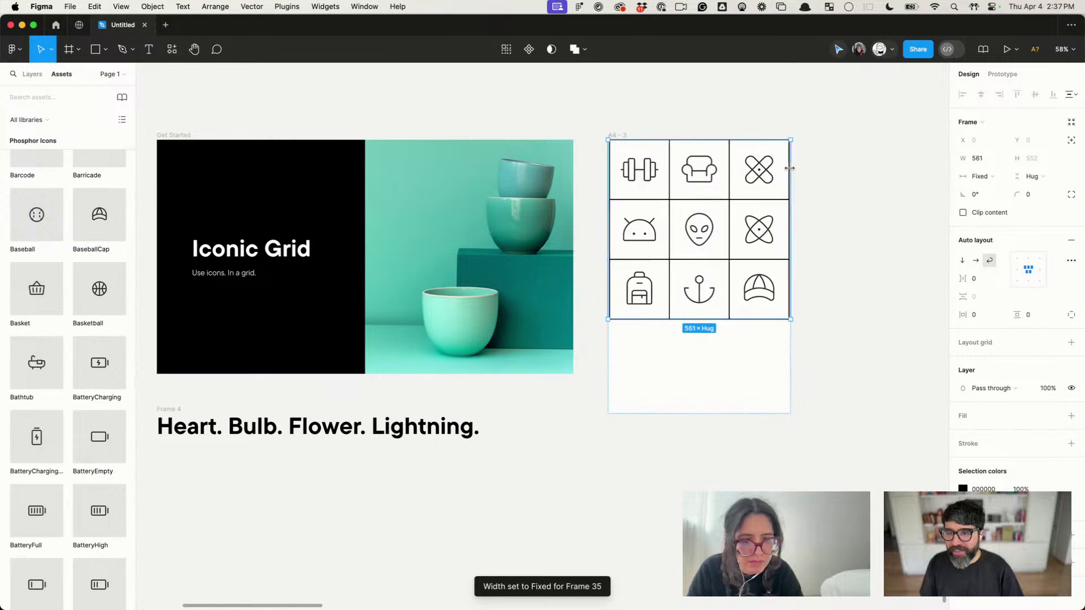
left_click(847, 171)
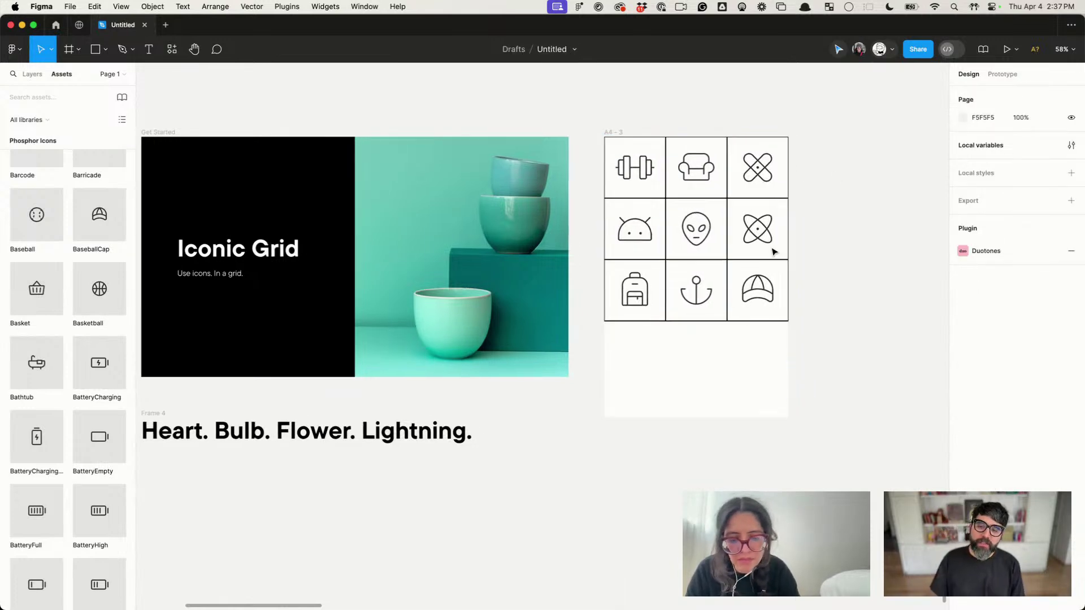
Step: Examine the layout settings of the grid frame and of its Android and backpack cells
scroll(872, 242, "up", 5)
left_click(698, 258)
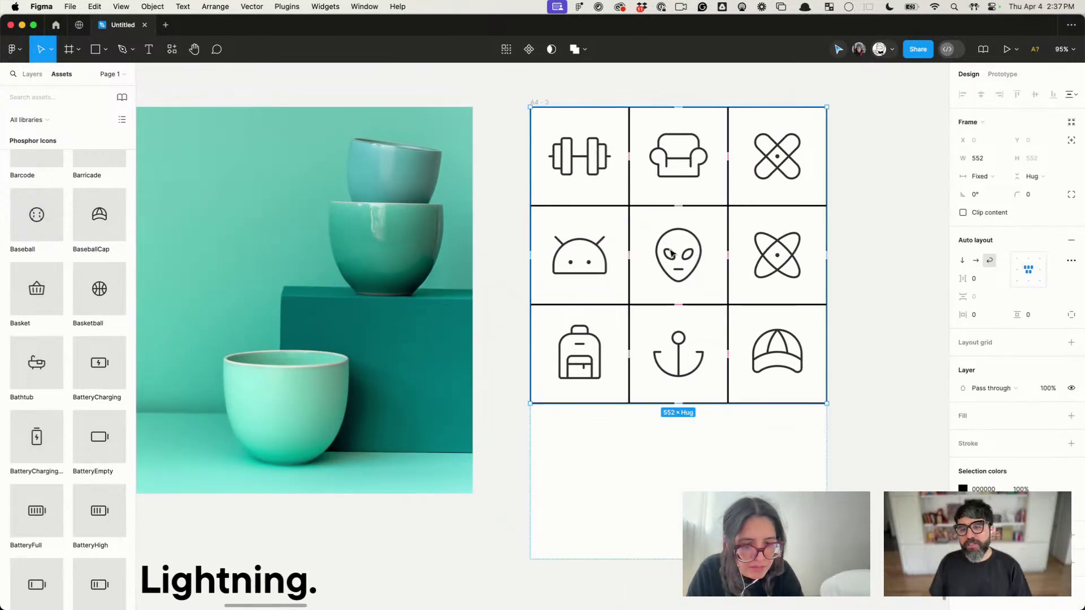
double_click(602, 282)
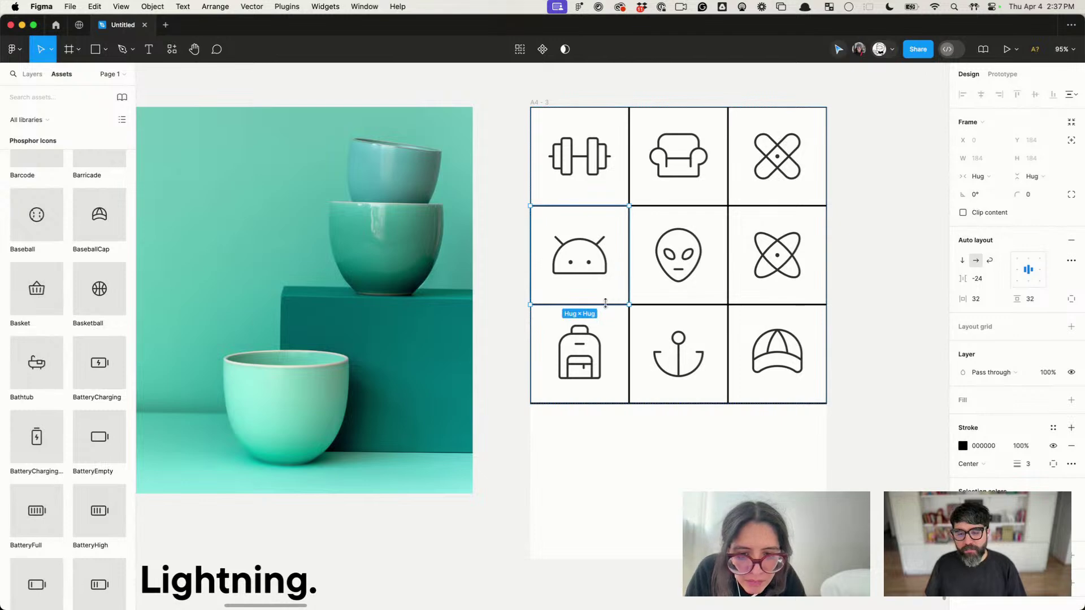
left_click(896, 252)
left_click(744, 321)
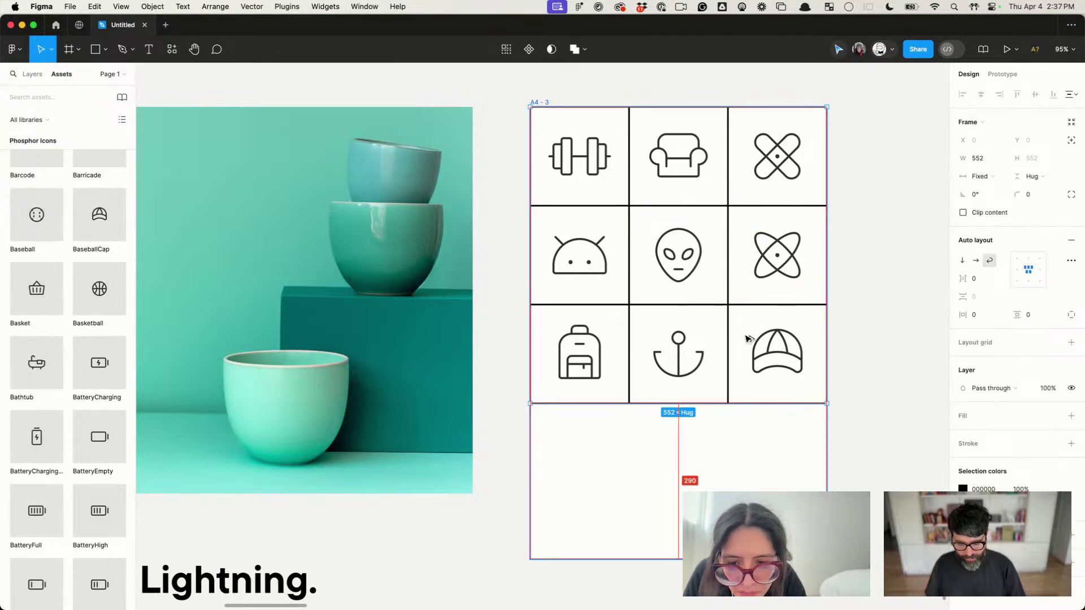
left_click(910, 288)
left_click(587, 328)
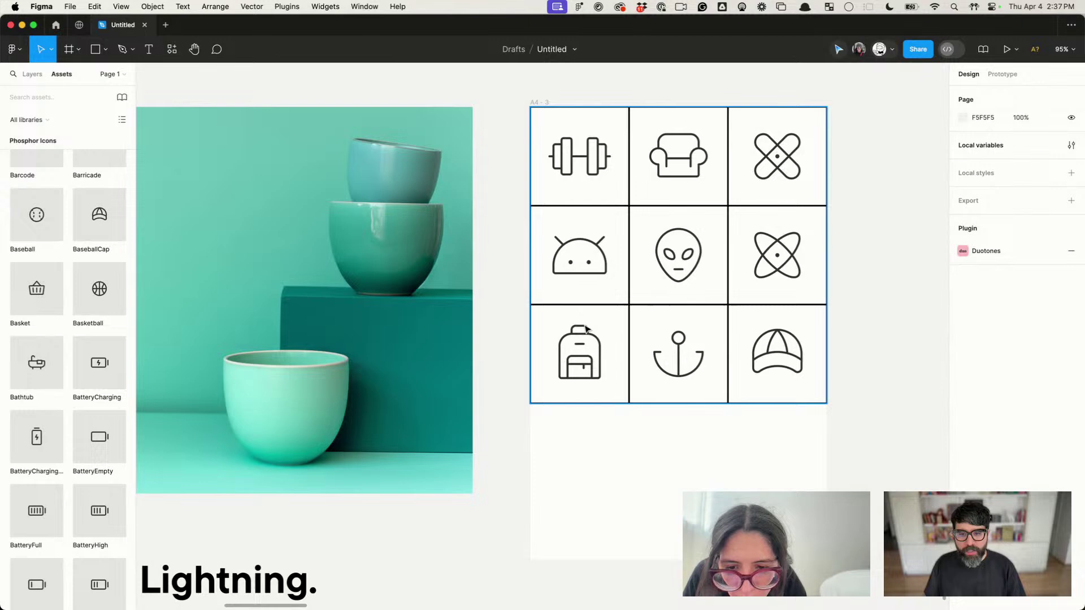
key("shift+a")
left_click(598, 362)
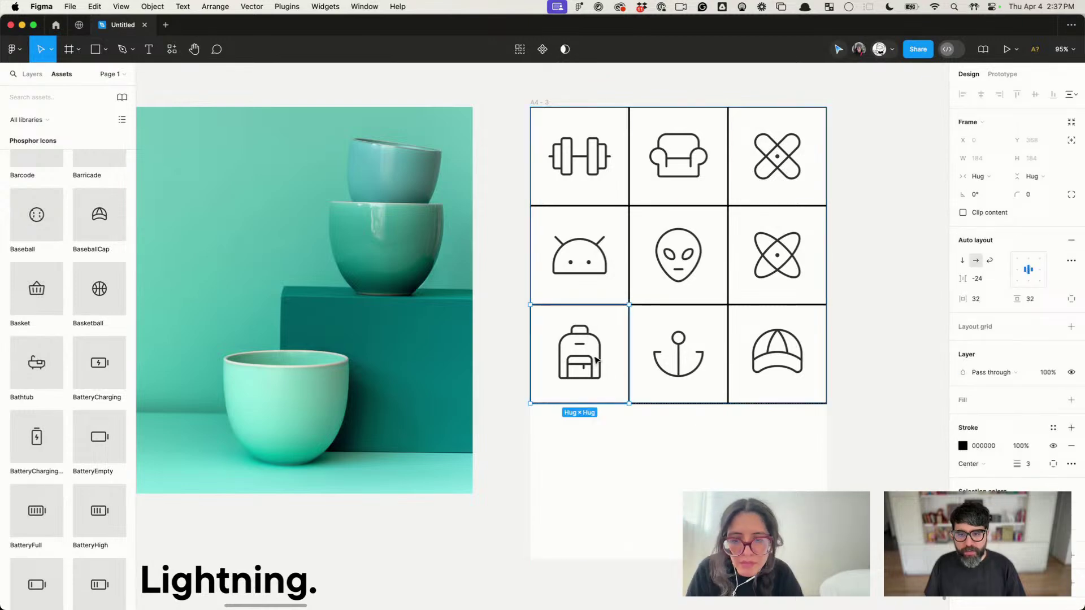
left_click(706, 298)
key("Escape")
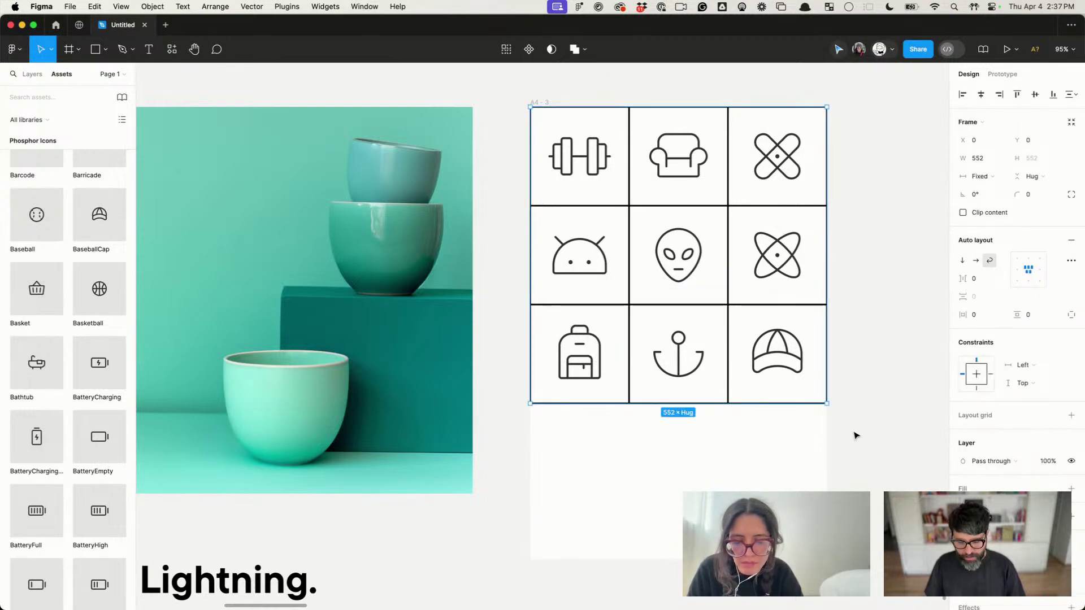
Step: Remove the auto layout from the icon grid frame, keeping its nine cells together in a plain frame
key("alt+shift+a")
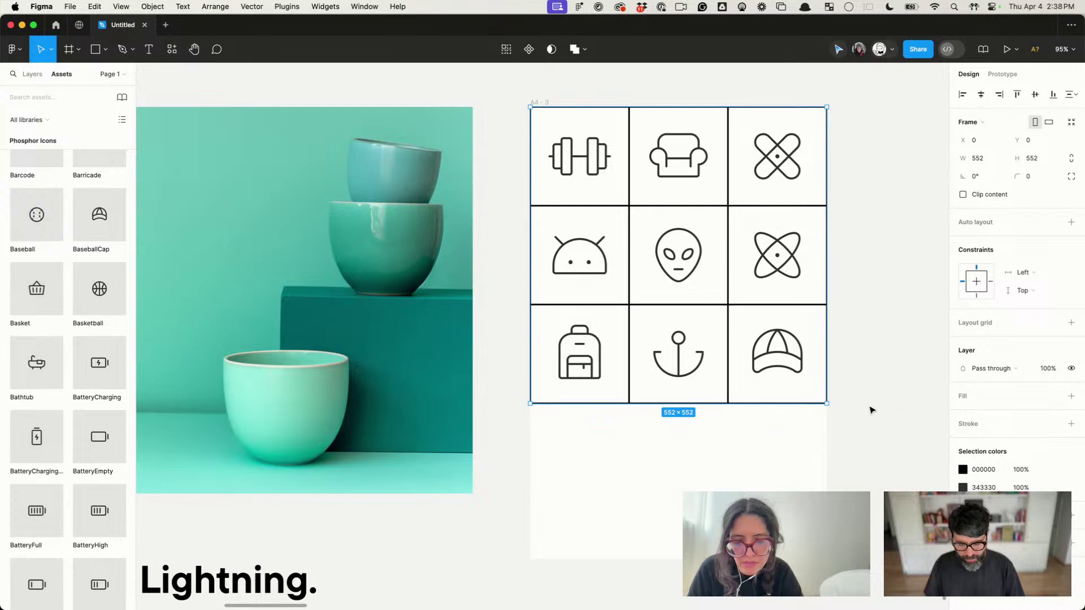
key("super+z")
key("super+z")
key("super+z")
key("super+z")
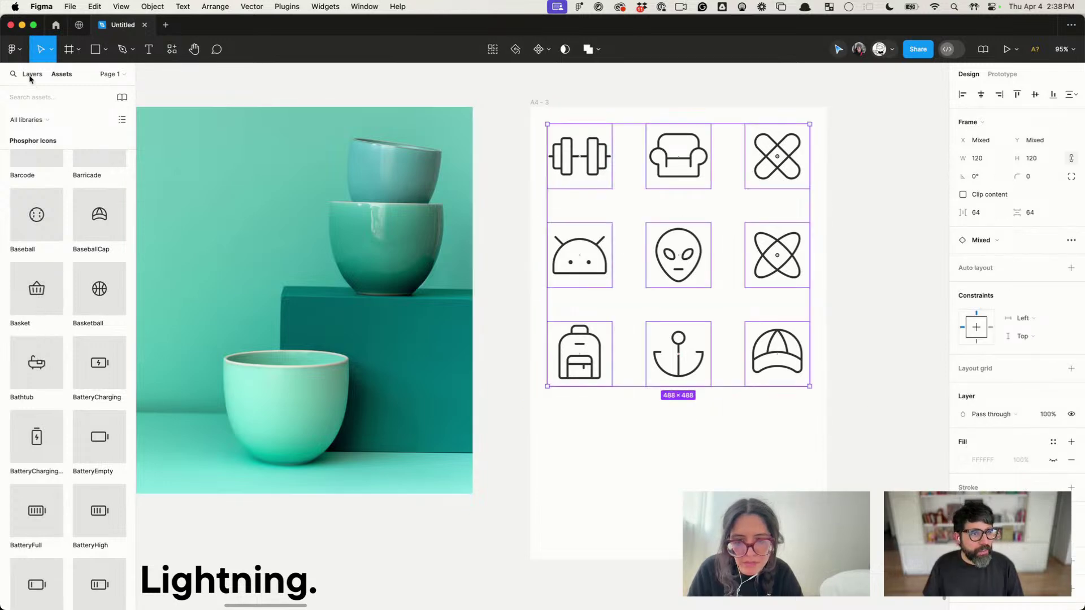
left_click(31, 75)
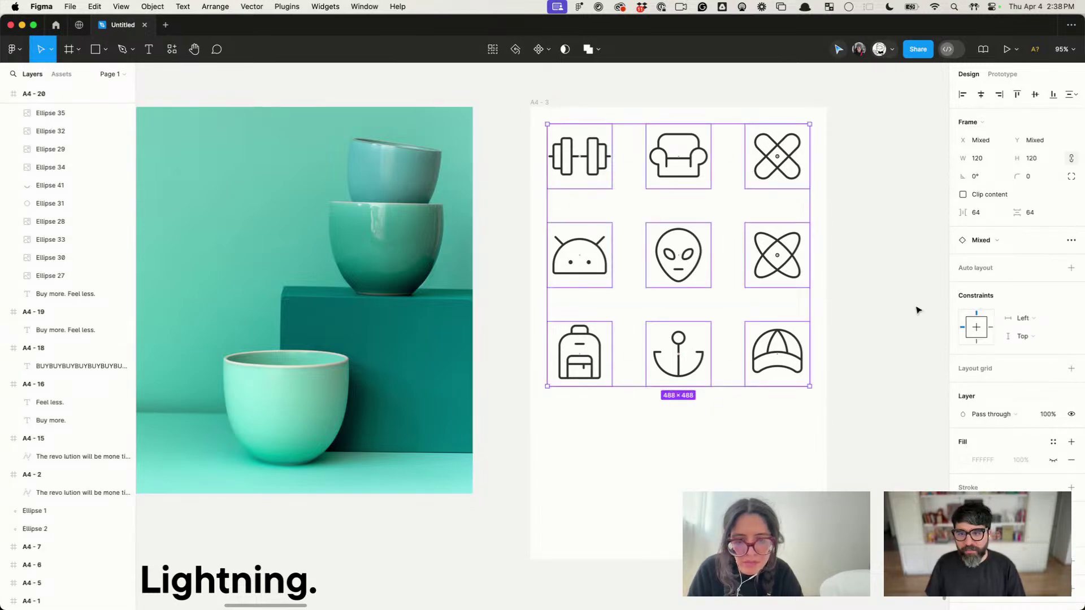
key("super+shift+z")
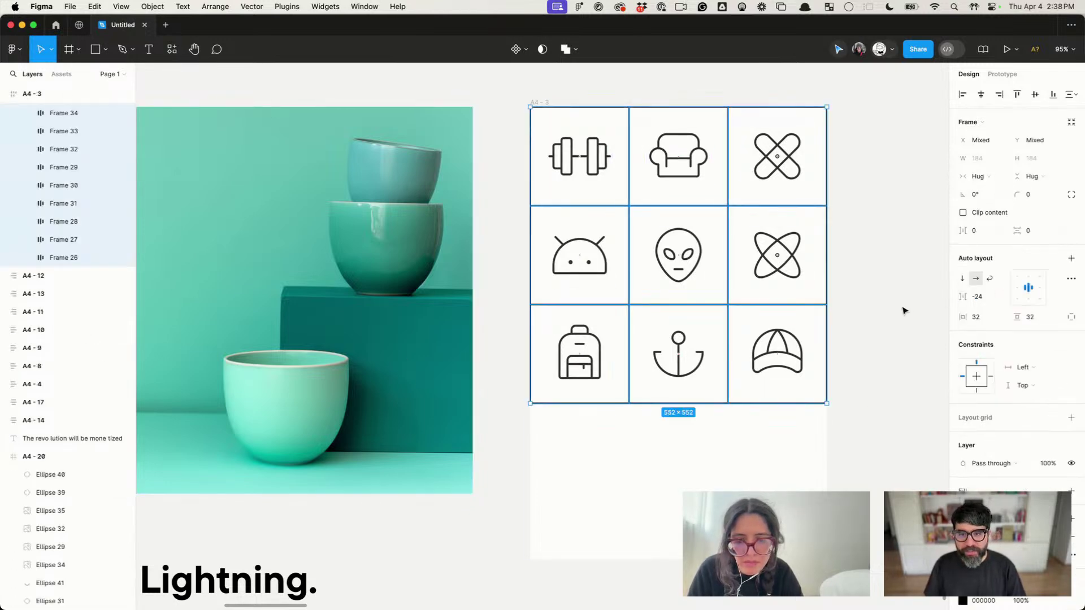
key("shift+a")
key("super+z")
left_click(883, 286)
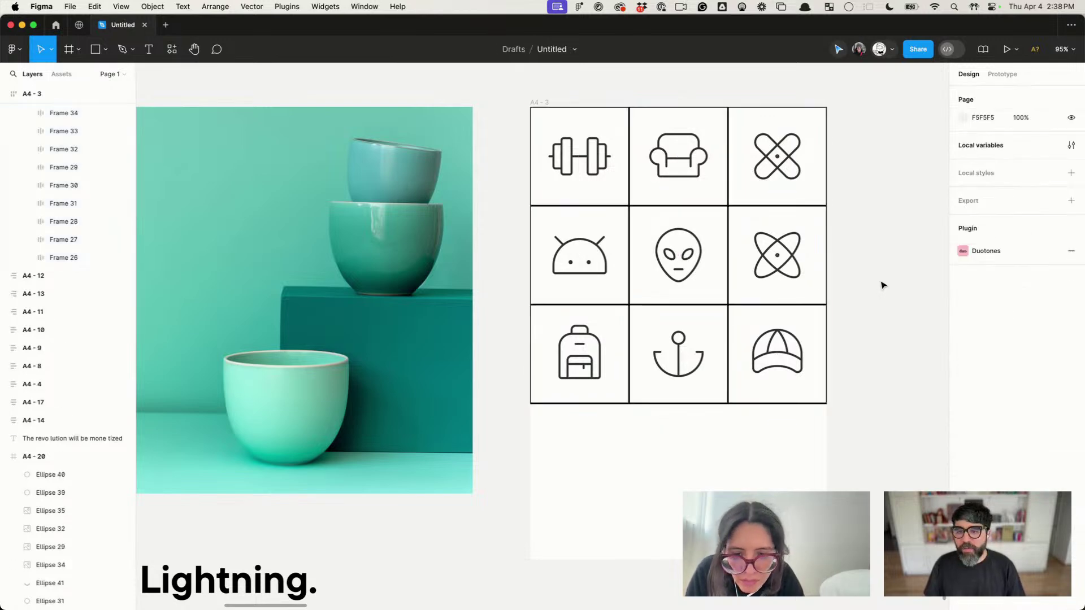
Step: Try ungrouping the icon grid frame, and undo the ungrouping
left_click(661, 284)
left_click(920, 237)
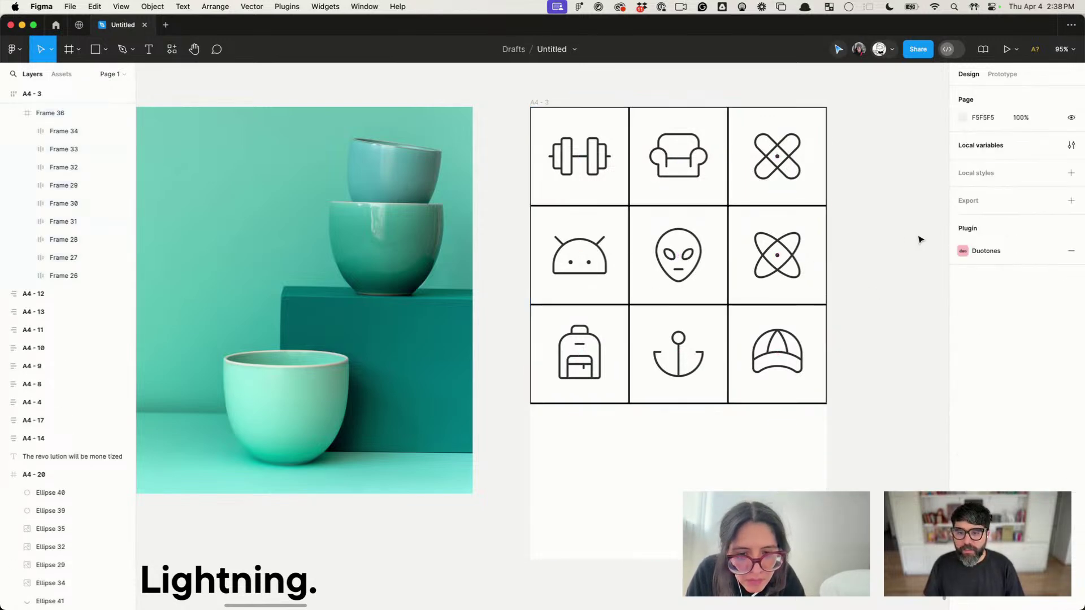
left_click(661, 293)
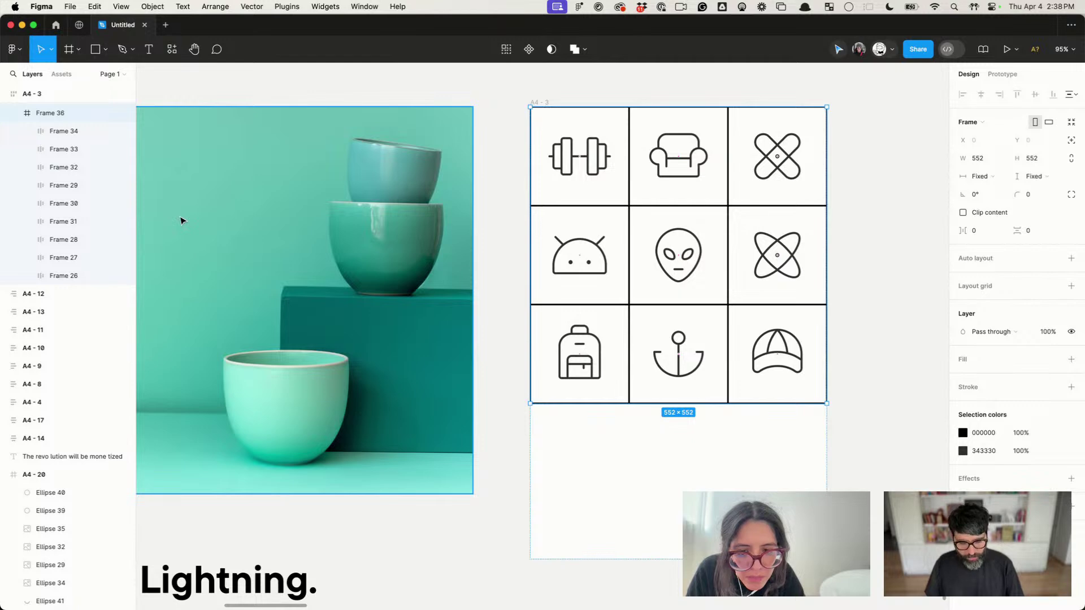
key("shift+super+g")
key("super+z")
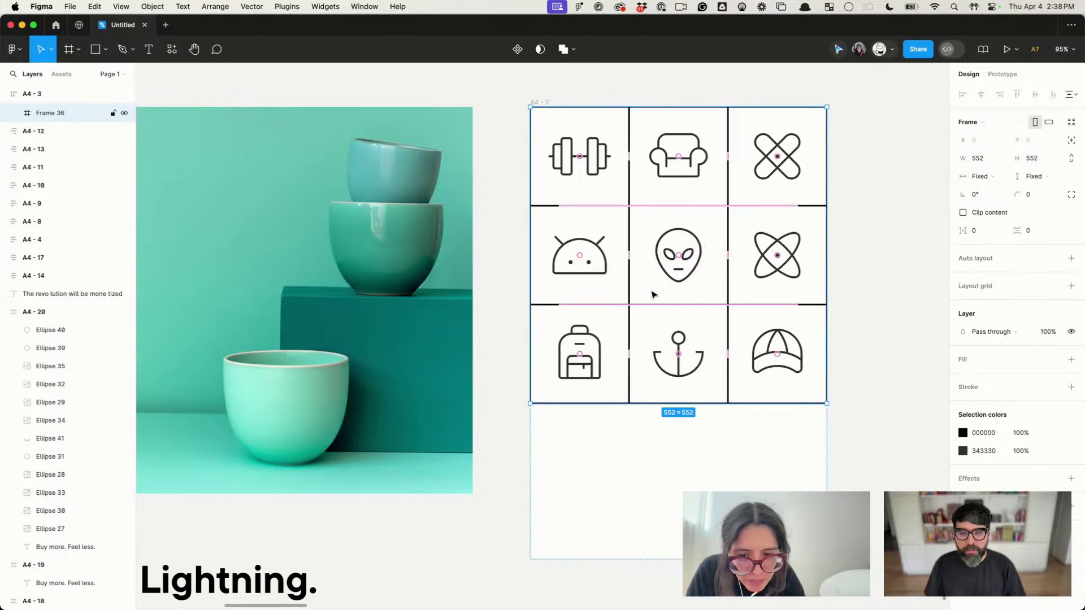
Step: Remove the auto layout from the A4 - 3 poster frame
left_click(455, 310)
left_click(538, 90)
left_click(539, 103)
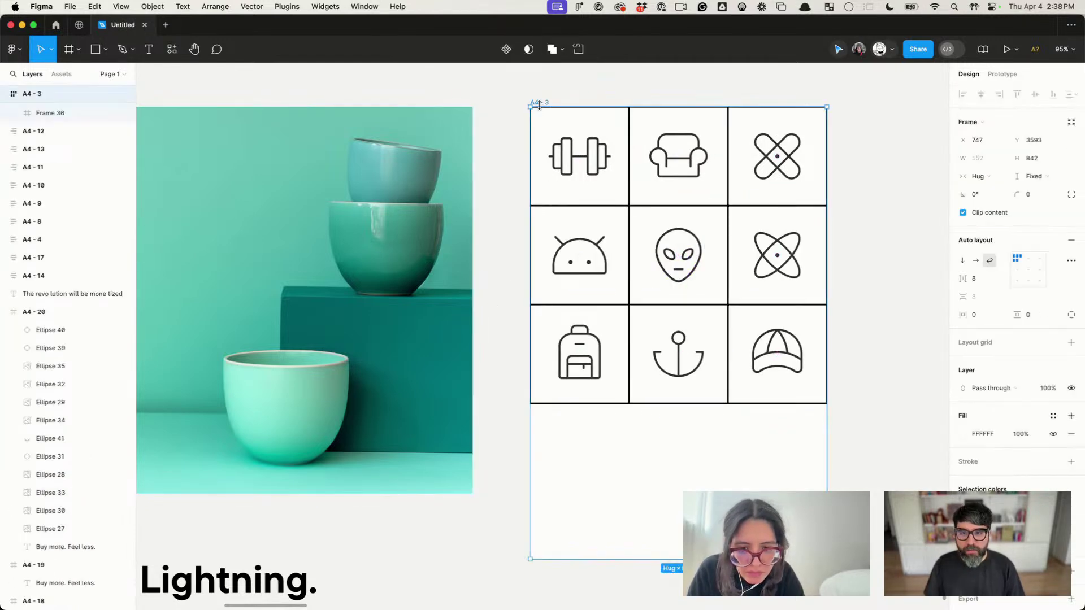
left_click(1071, 243)
left_click(893, 301)
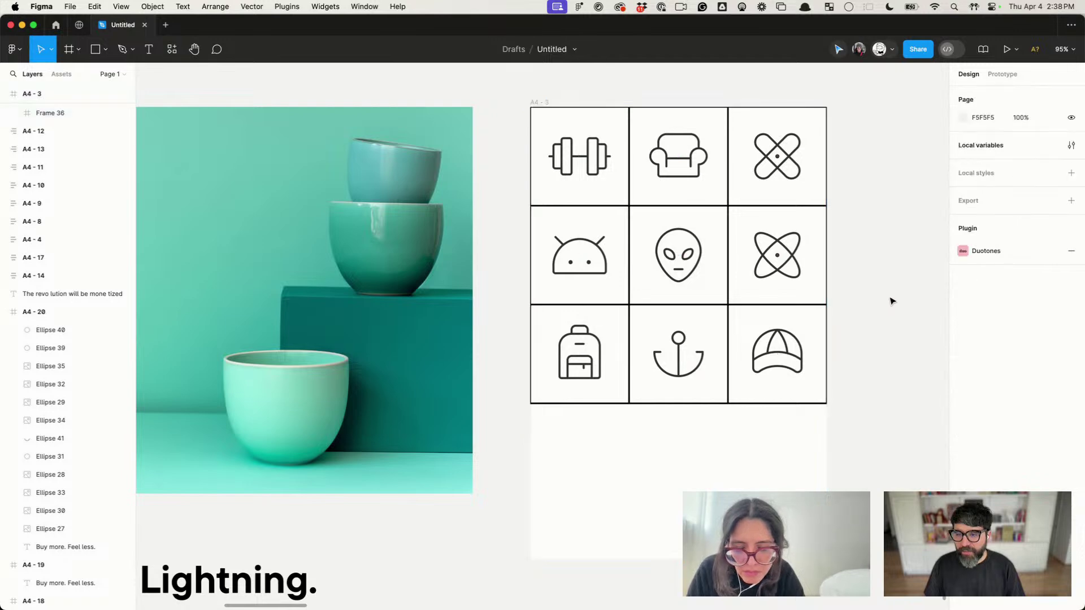
Step: Add a black (000000) inside stroke with a weight of 3 to the A4 - 3 poster frame
left_click(823, 351)
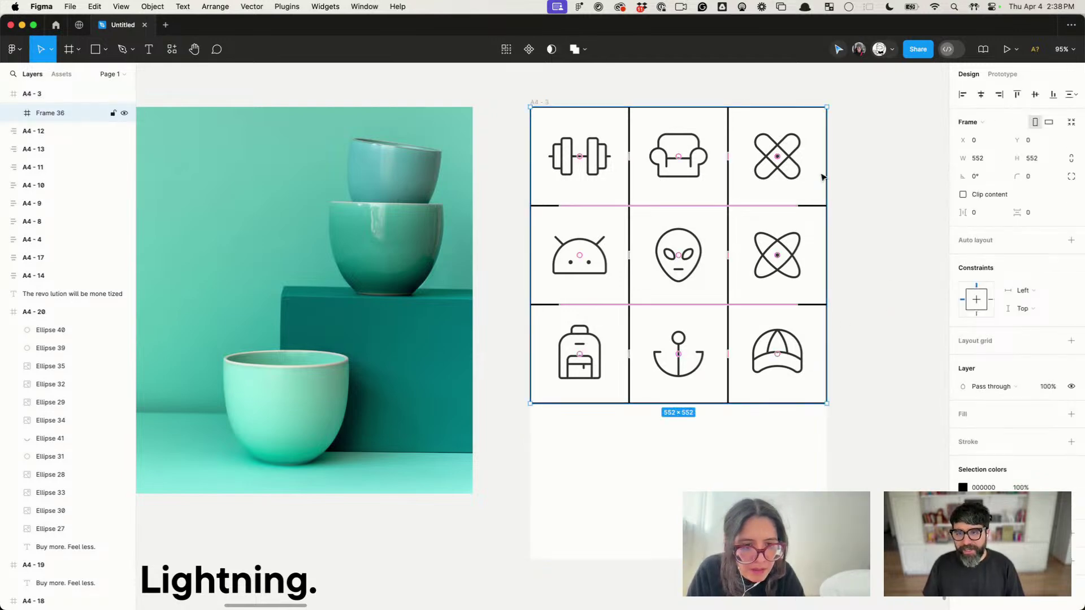
left_click(578, 97)
left_click(544, 103)
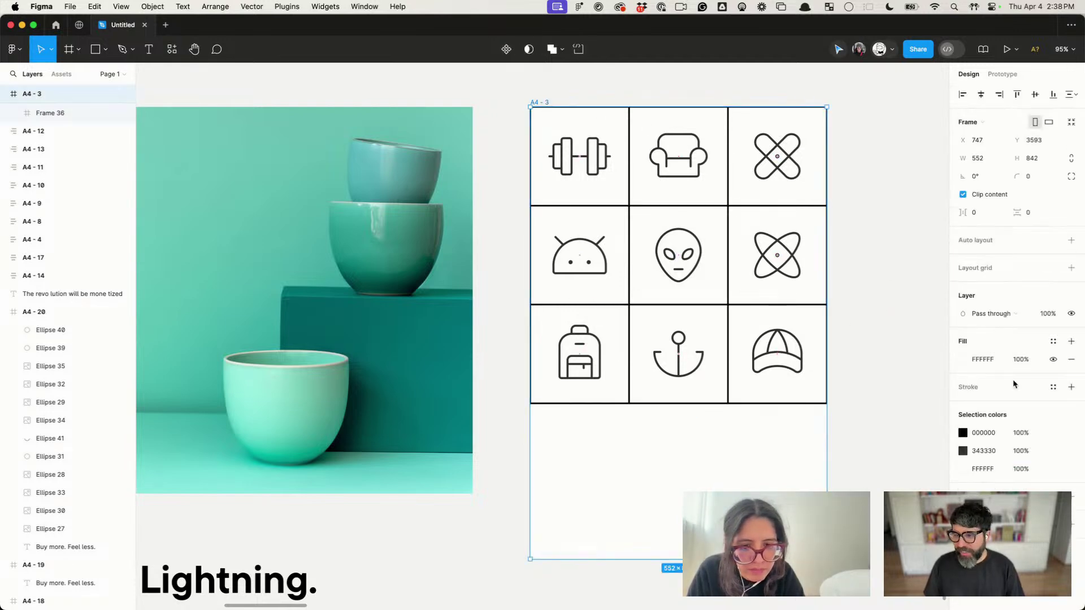
left_click(1072, 387)
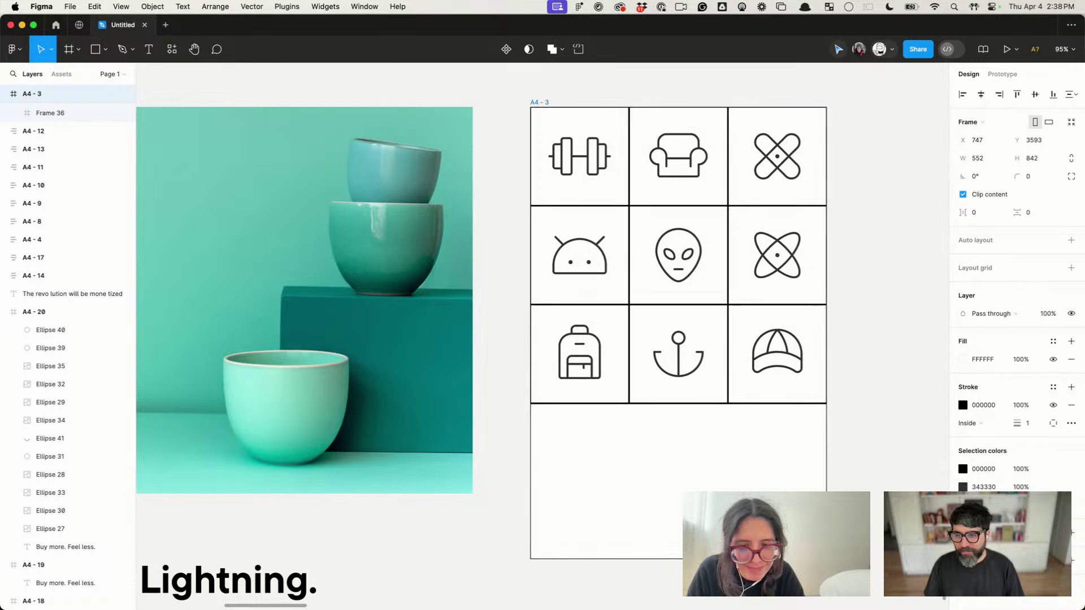
left_click(1028, 428)
type("3")
key("Return")
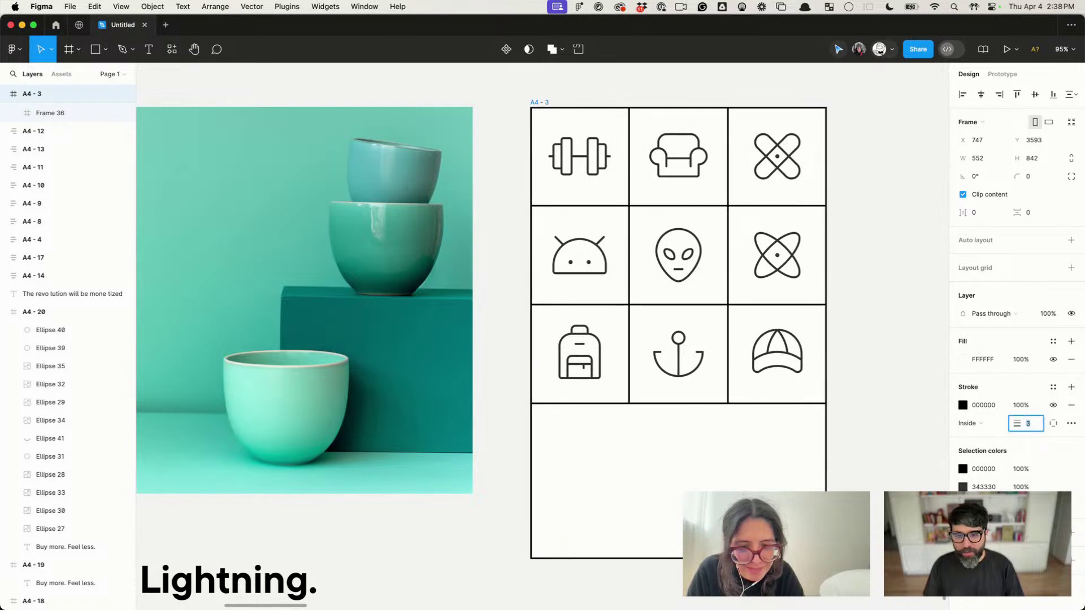
left_click(885, 370)
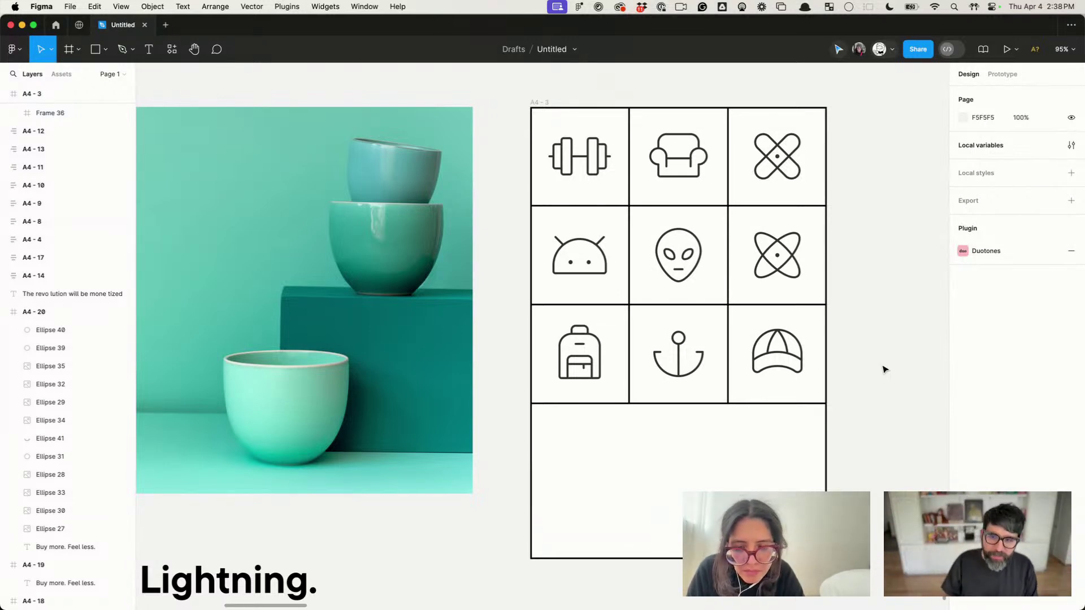
Step: Ungroup the icon grid frame so its nine cells sit directly inside the A4 - 3 poster frame
left_click(707, 344)
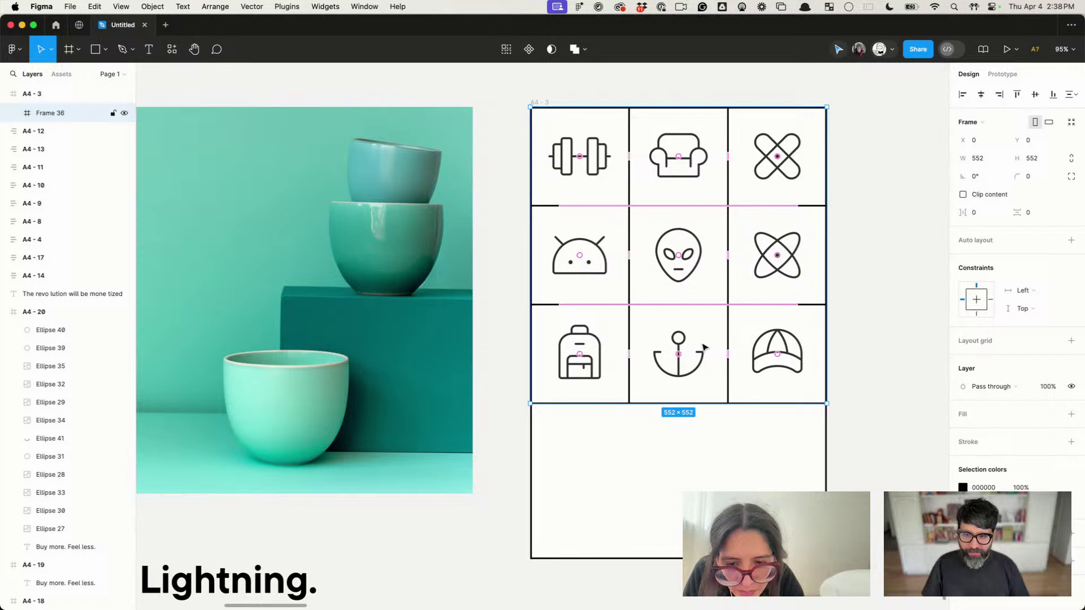
left_click(683, 367)
left_click(68, 113)
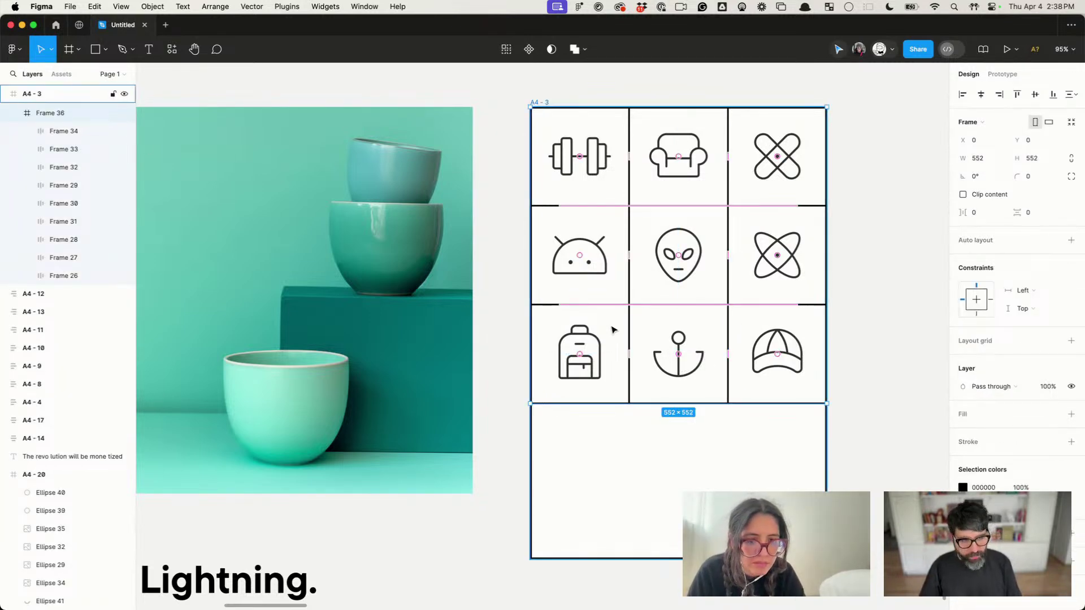
key("super+shift+g")
left_click(932, 335)
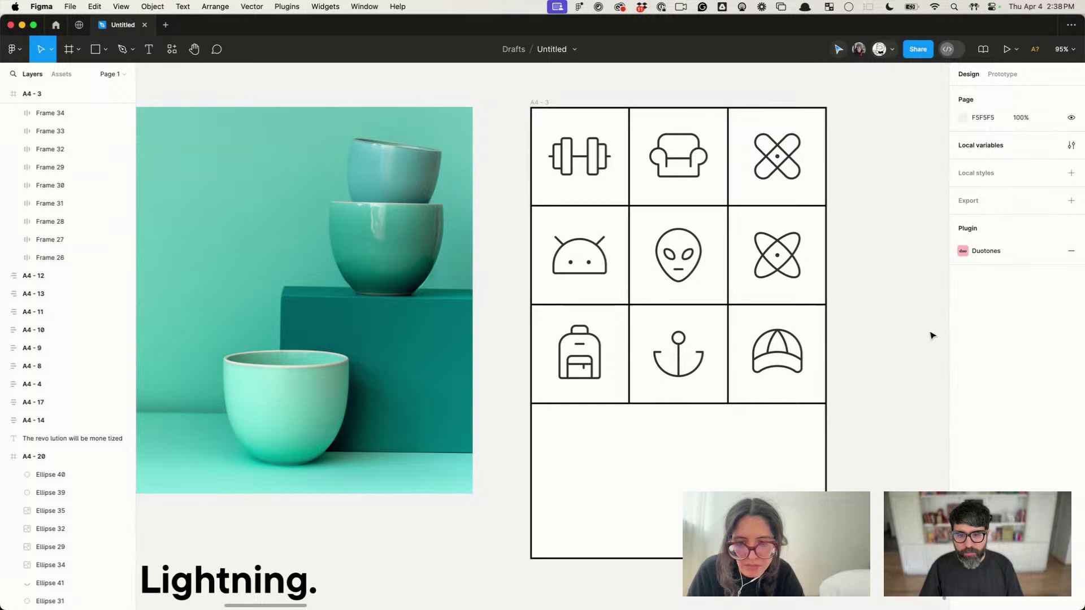
Step: Add a black (000000) fill to the atom icon's cell in the second row
left_click(709, 393)
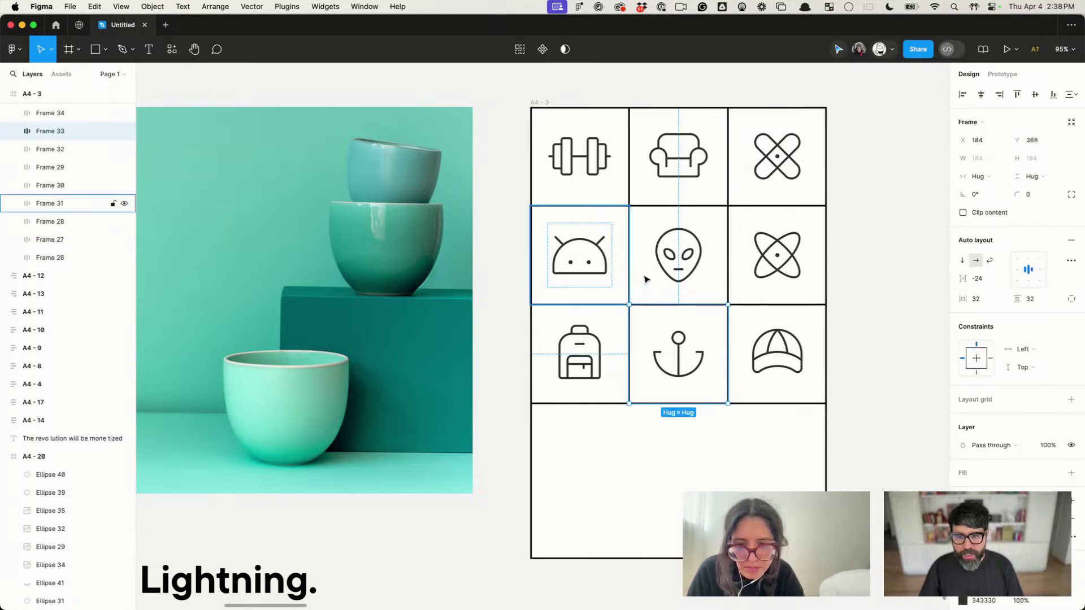
left_click(791, 232)
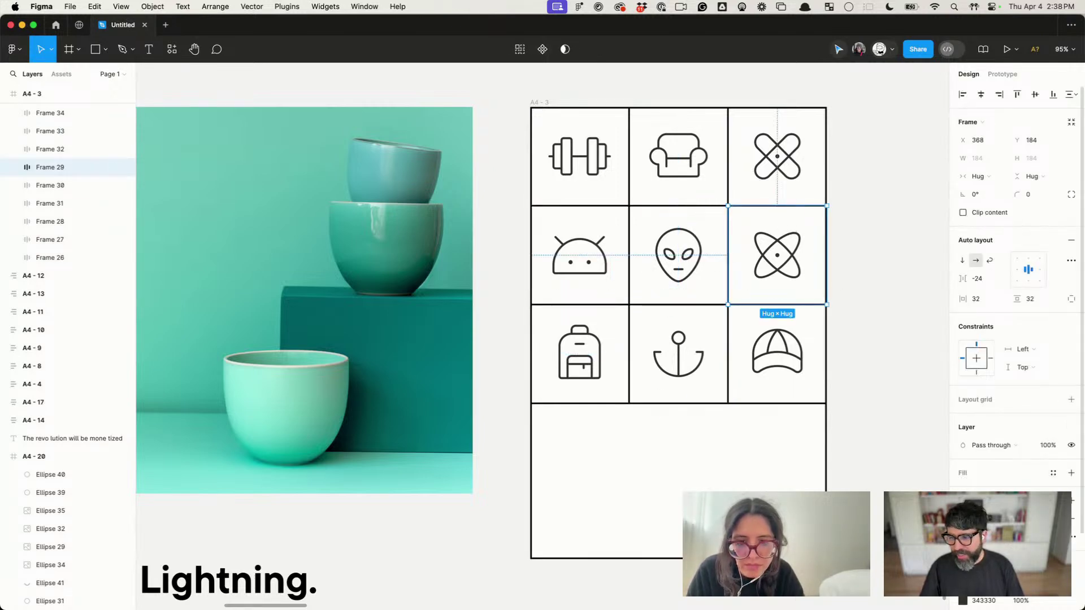
left_click(1070, 473)
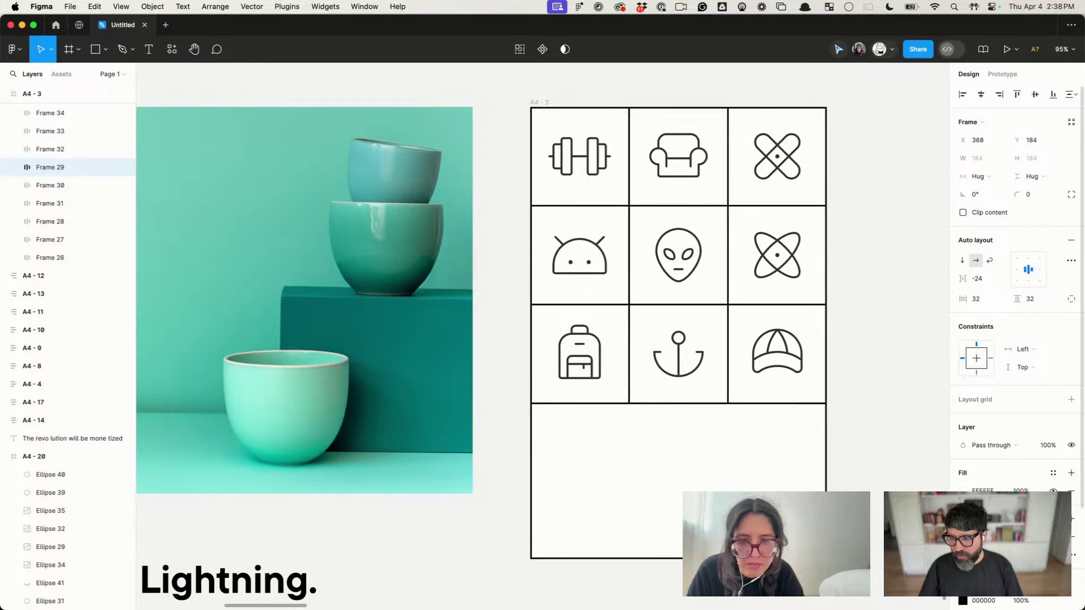
left_click(963, 491)
left_click(858, 407)
left_click(815, 453)
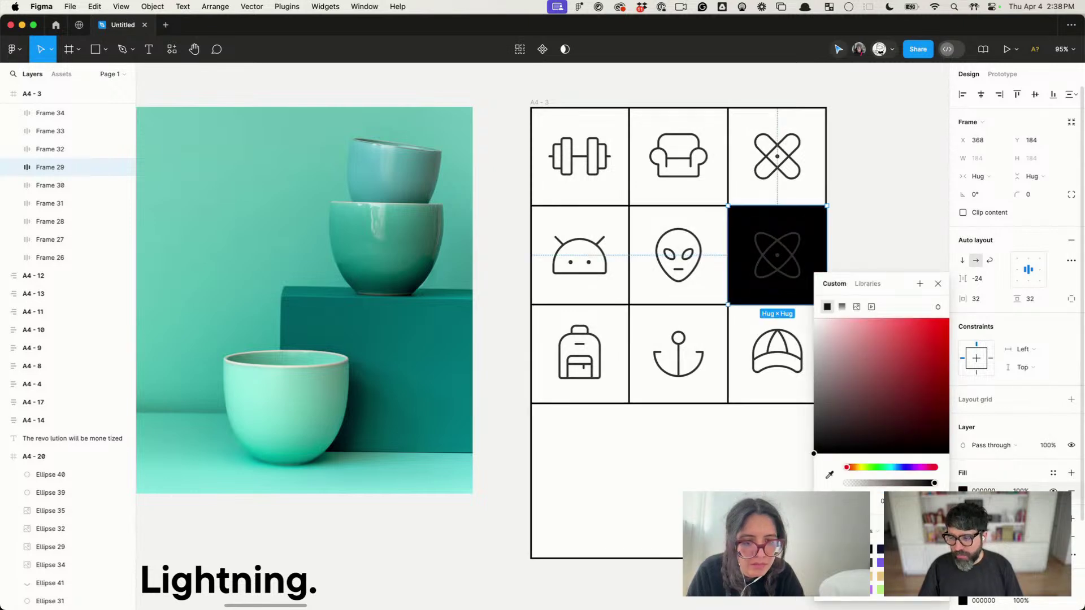
Step: Recolor the atom icon in the black cell to white (FFFFFF)
left_click(791, 260)
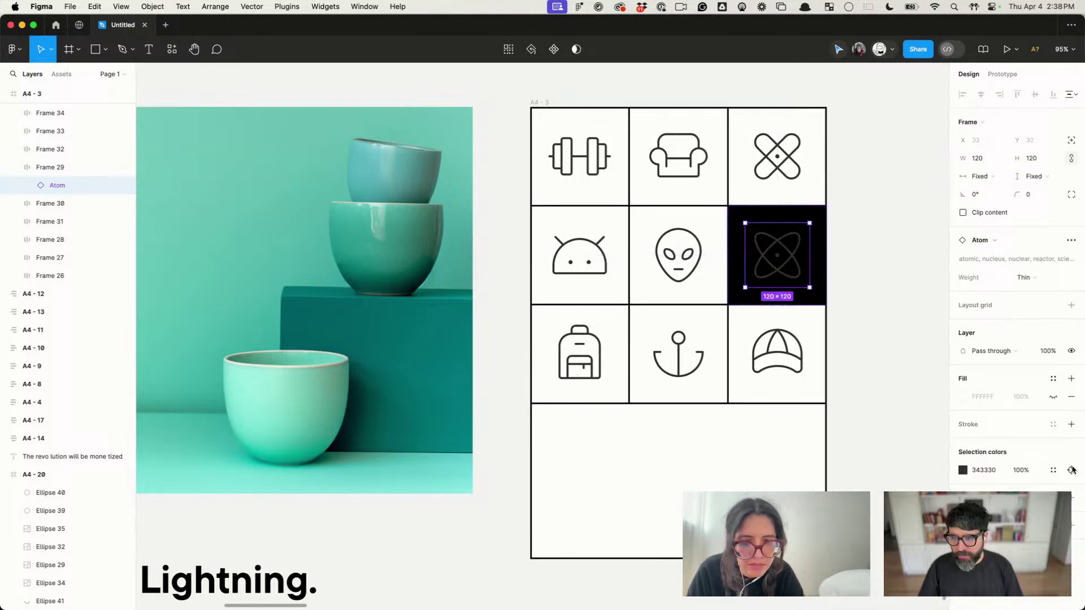
left_click(962, 471)
left_click(815, 320)
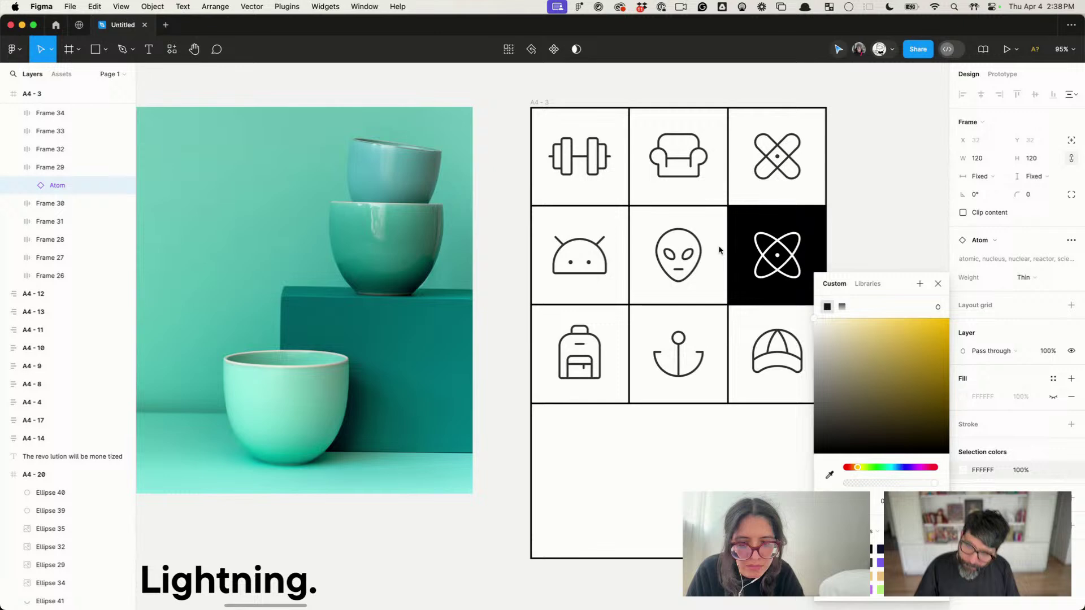
left_click(896, 133)
Step: Replace the dark gray 343330 of the icons throughout the A4 - 3 poster with black (000000)
left_click(534, 103)
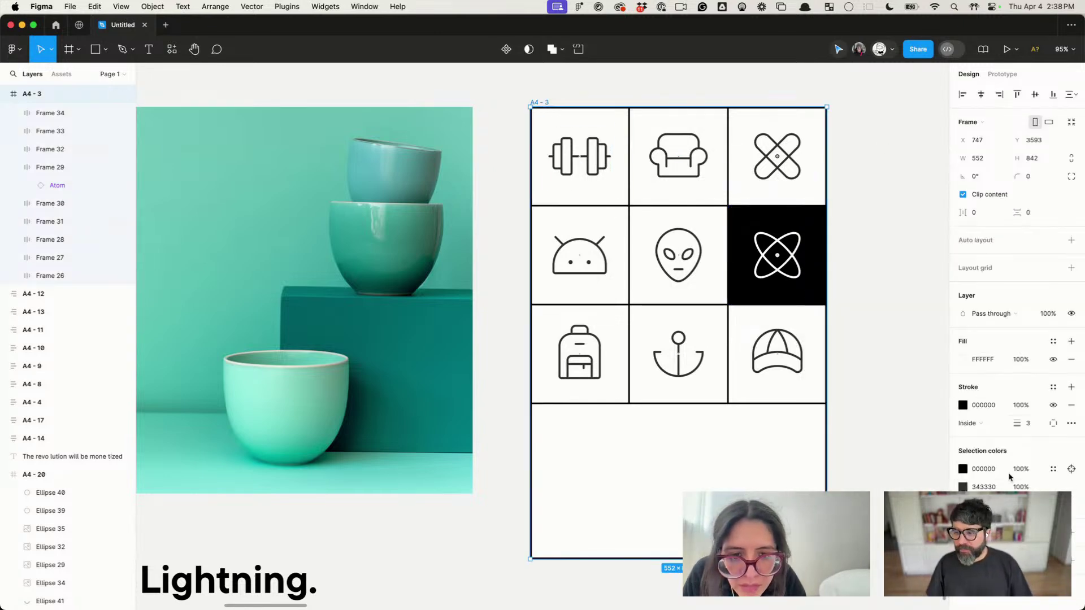
key("Escape")
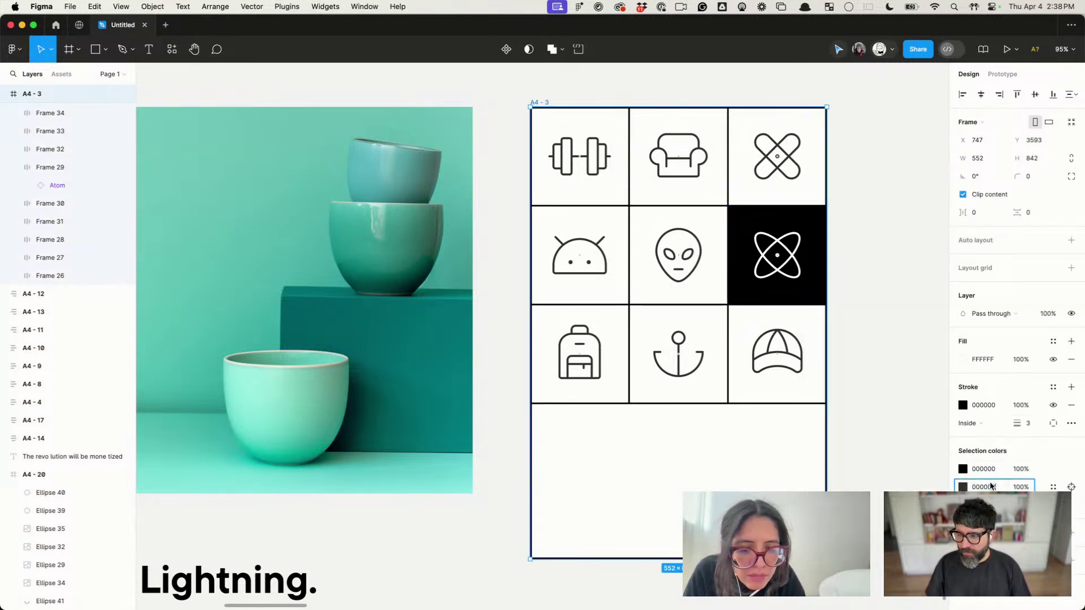
key("Escape")
Step: Extend the android cell down to a height of 368, and move the backpack cell to X 184, Y 552 with a width of 368
scroll(891, 380, "down", 2)
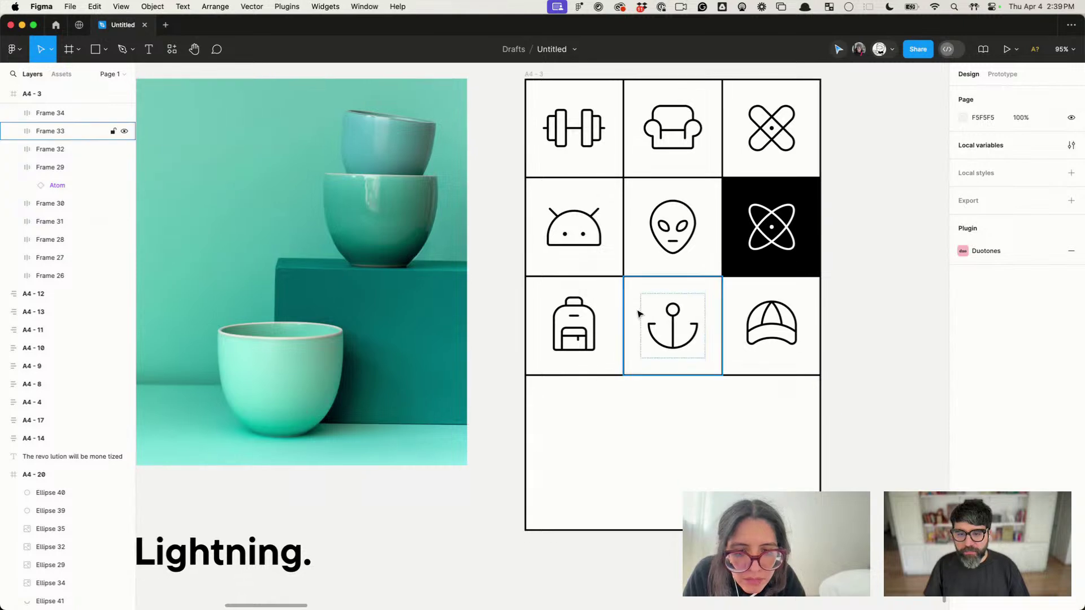
left_click(611, 320)
left_click(593, 245)
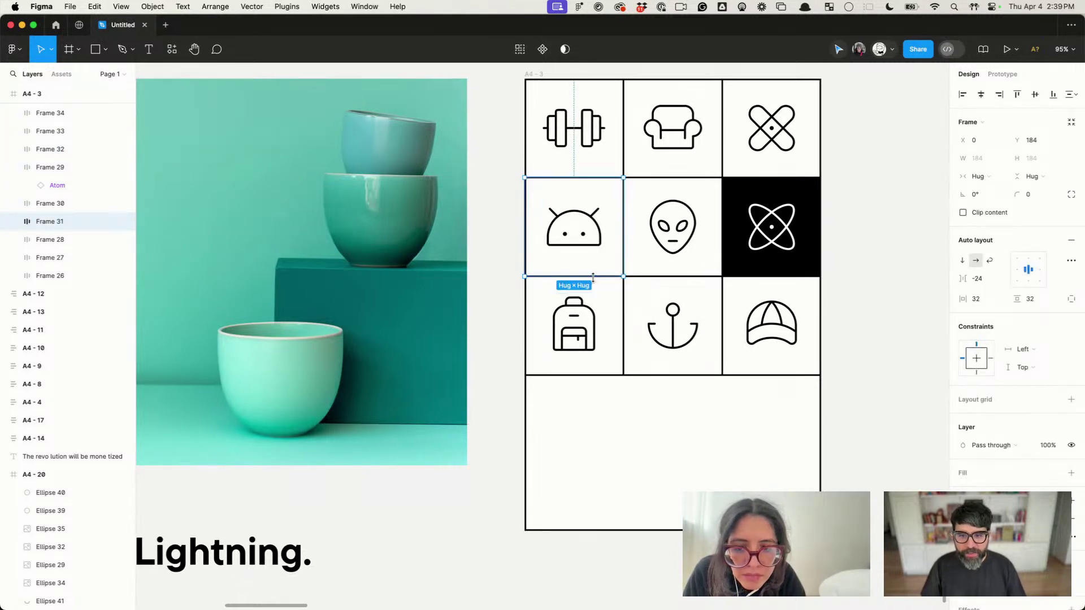
left_click_drag(591, 276, 590, 375)
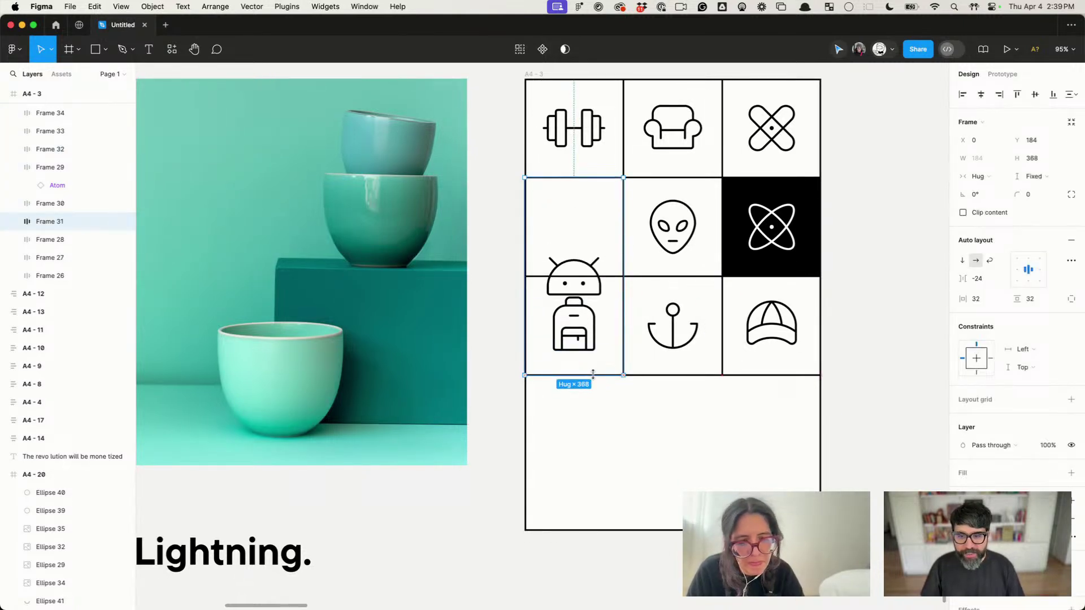
left_click(586, 336)
left_click_drag(617, 374, 824, 387)
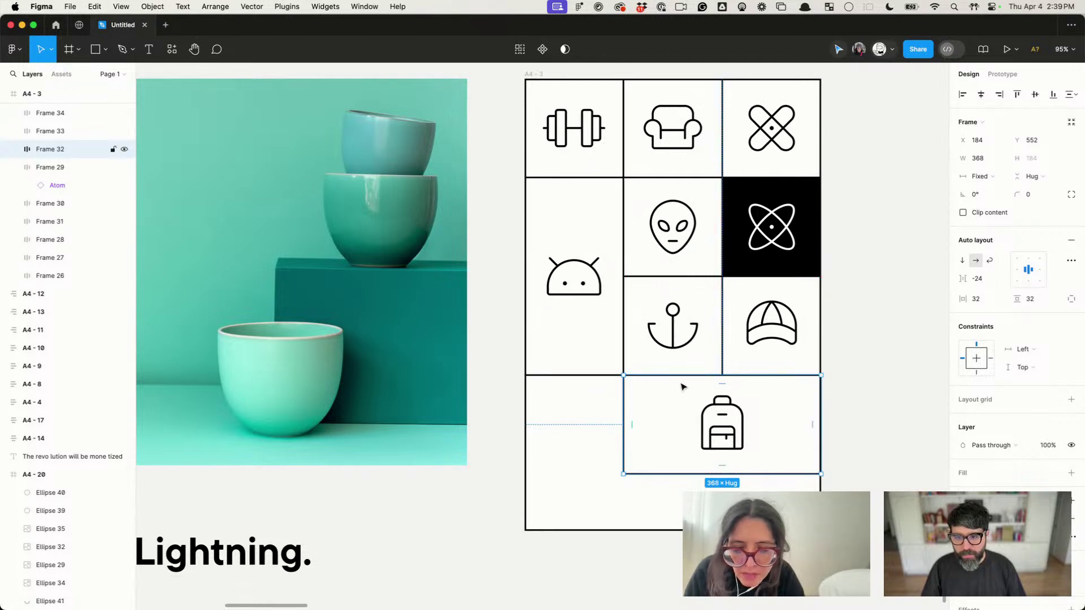
Step: Duplicate the baseball cap cell into the empty fourth-row space at X 0, Y 552 and fill the copy with black (000000)
left_click(784, 326)
left_click_drag(798, 320, 605, 417)
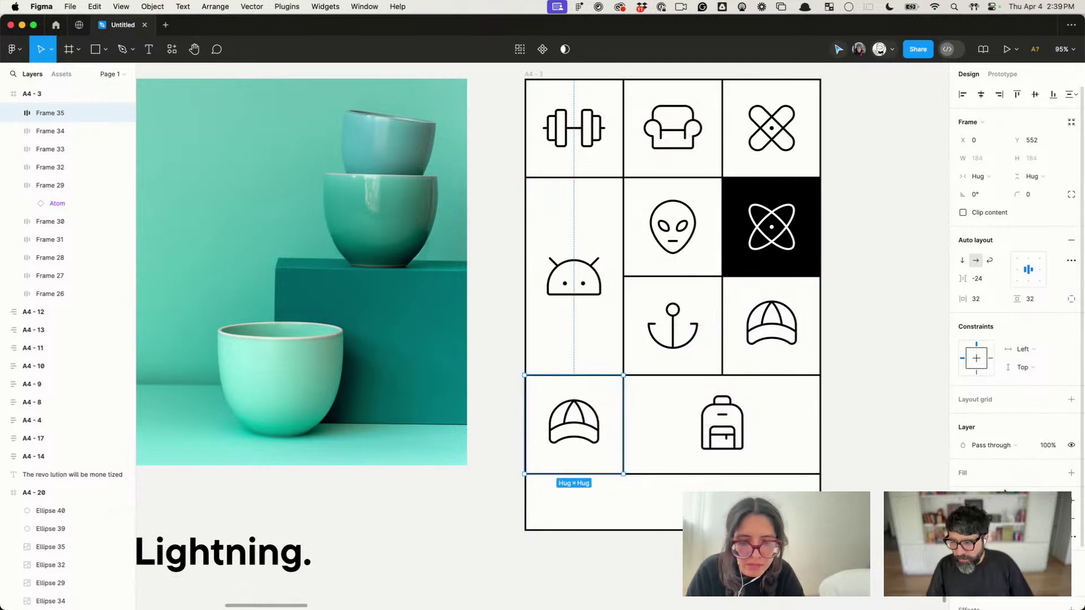
left_click(1073, 475)
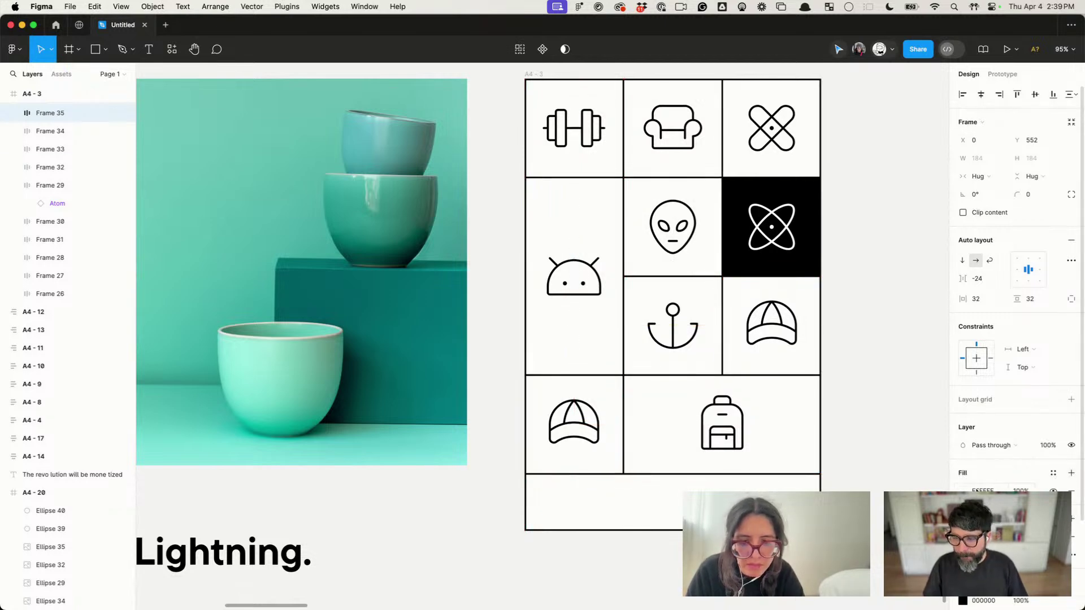
left_click(963, 490)
left_click(880, 549)
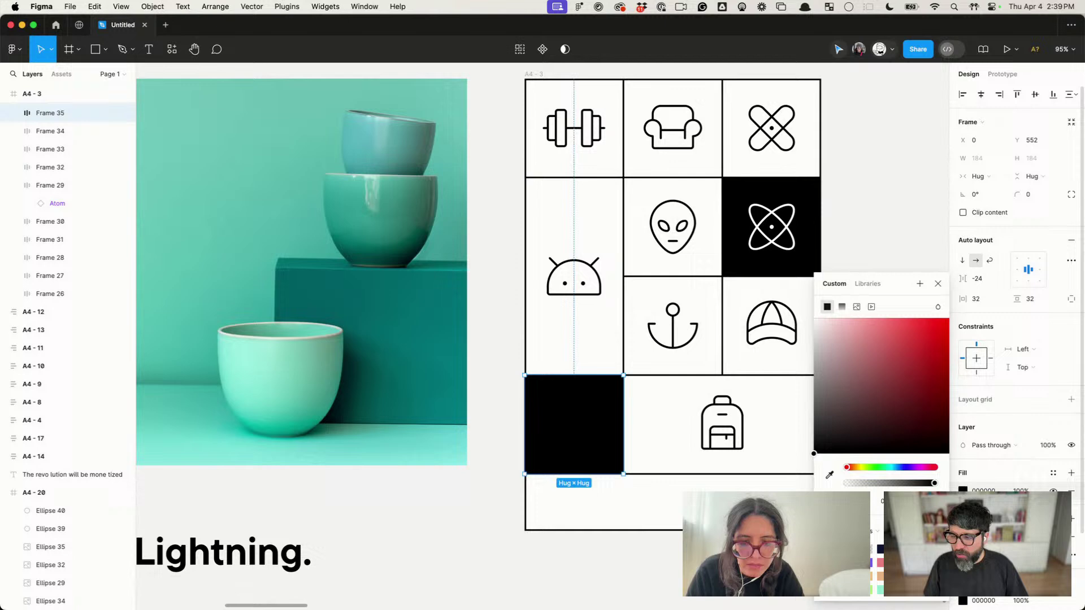
Step: Recolor the baseball cap icon in the black fourth-row cell to white
left_click(584, 438)
left_click(963, 471)
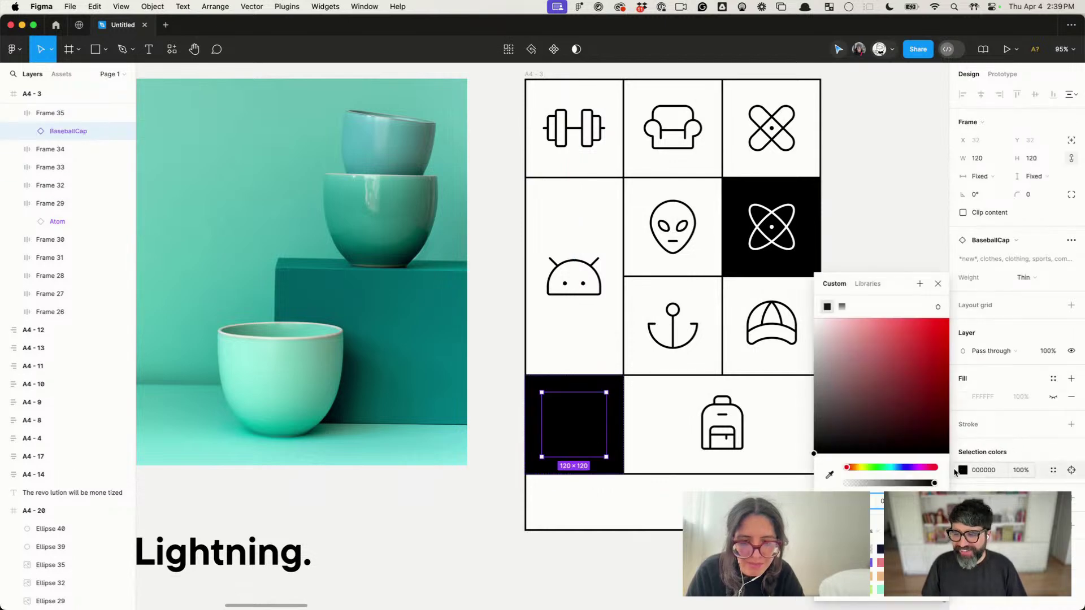
left_click_drag(876, 380, 813, 318)
left_click(914, 134)
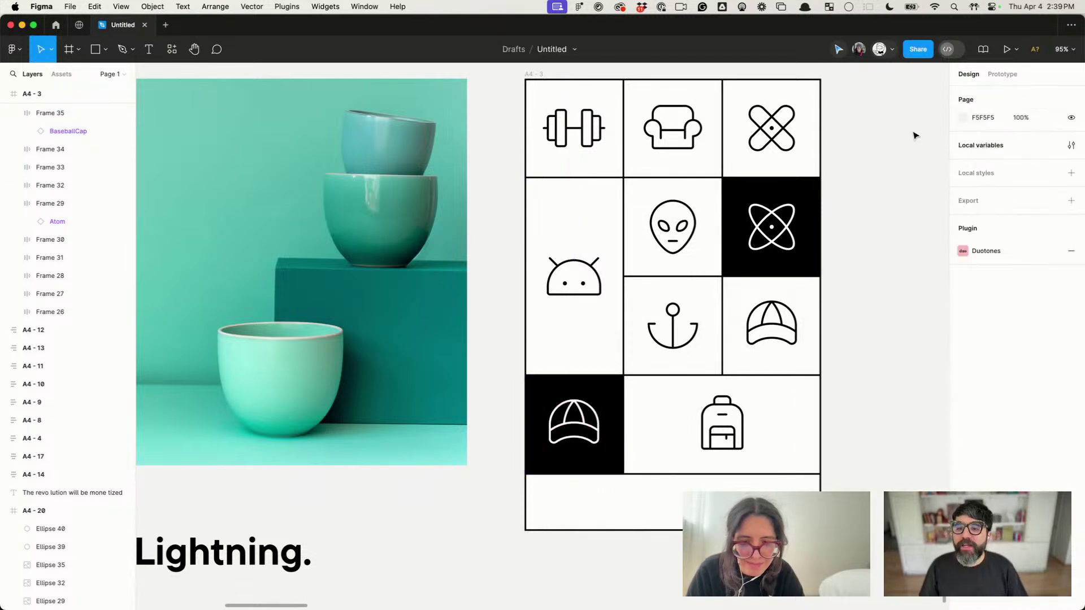
Step: Move the armchair cell out of the poster and widen the barbell cell to 368 to cover the vacated space
scroll(913, 133, "down", 5)
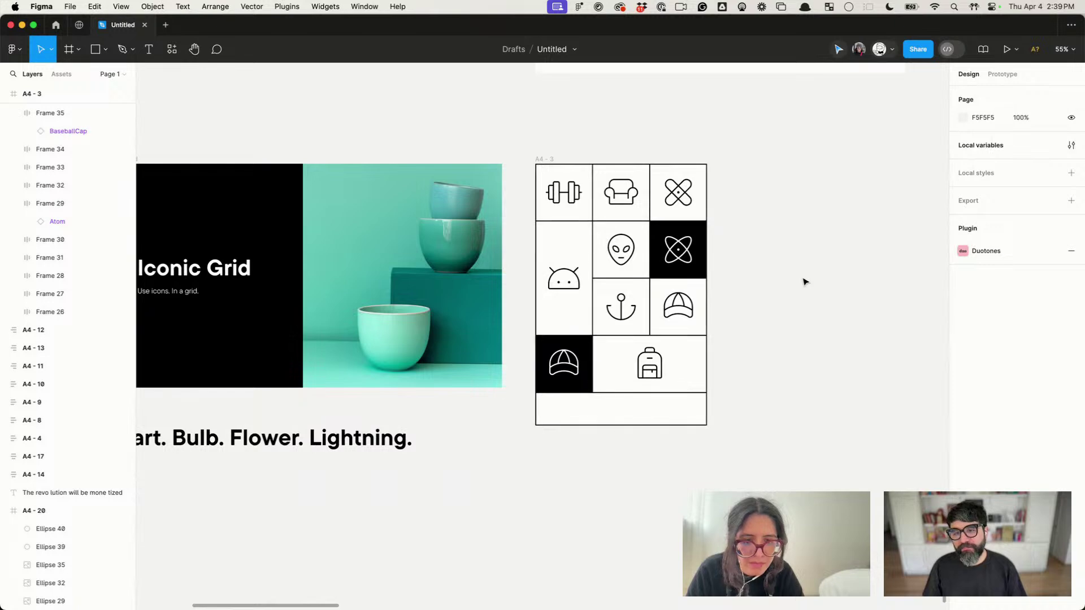
left_click(587, 190)
scroll(587, 190, "up", 5)
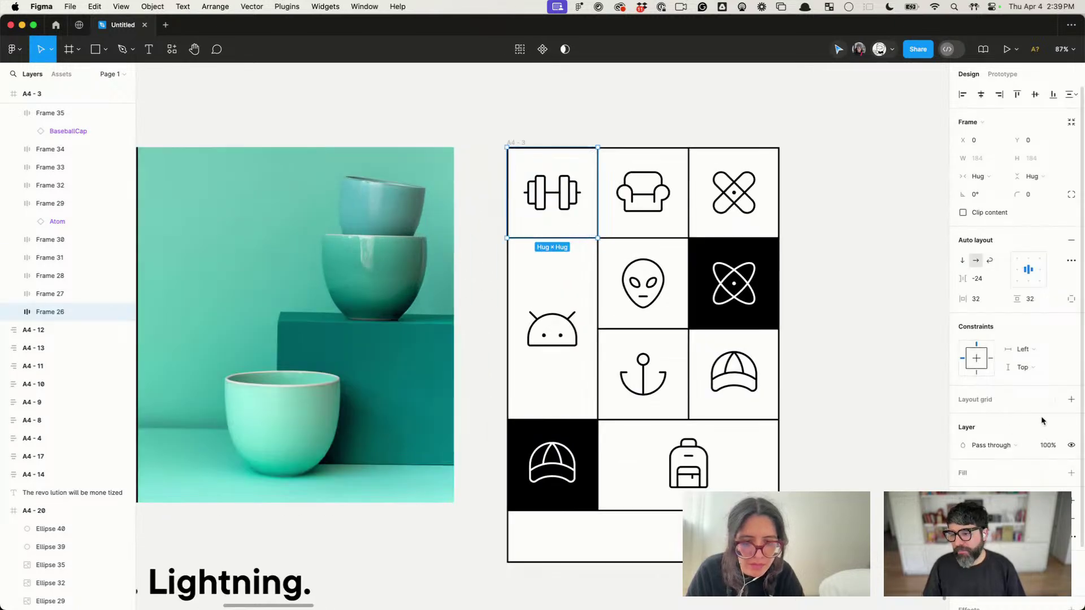
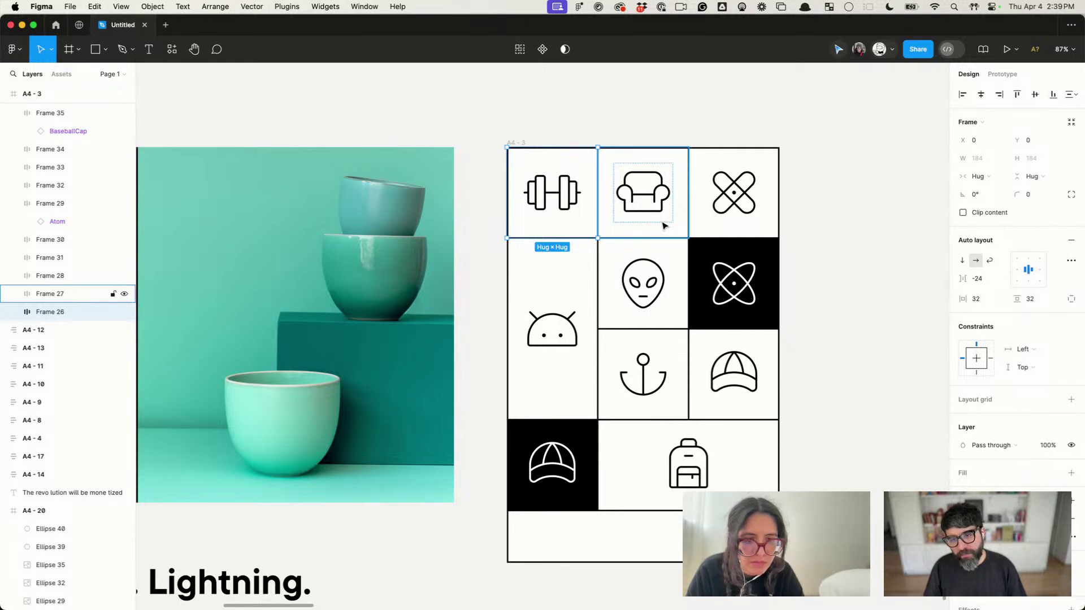
left_click(650, 462)
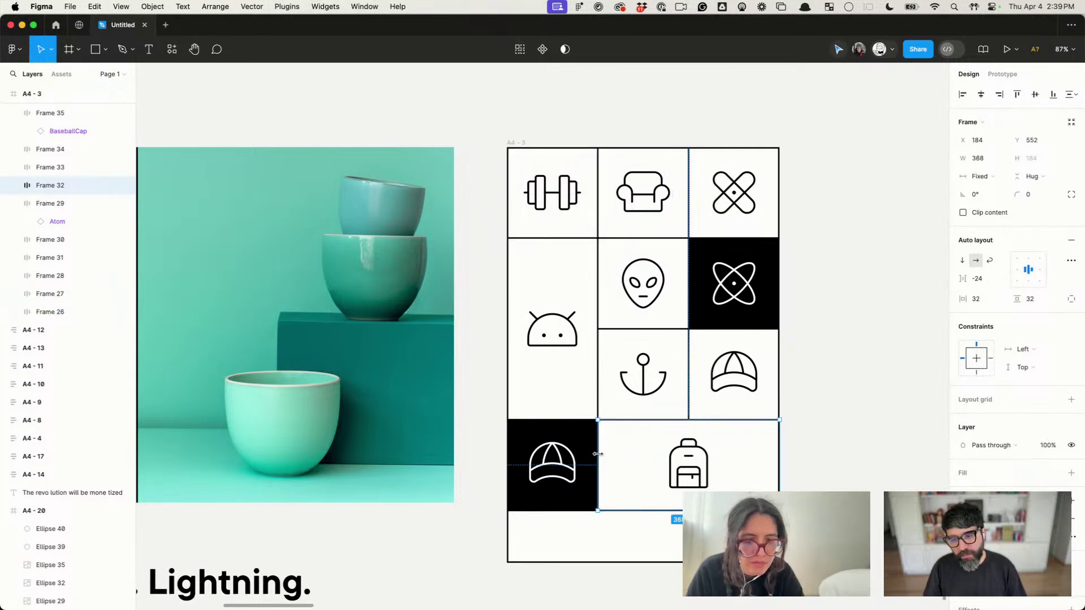
left_click(680, 160)
left_click_drag(676, 162, 899, 96)
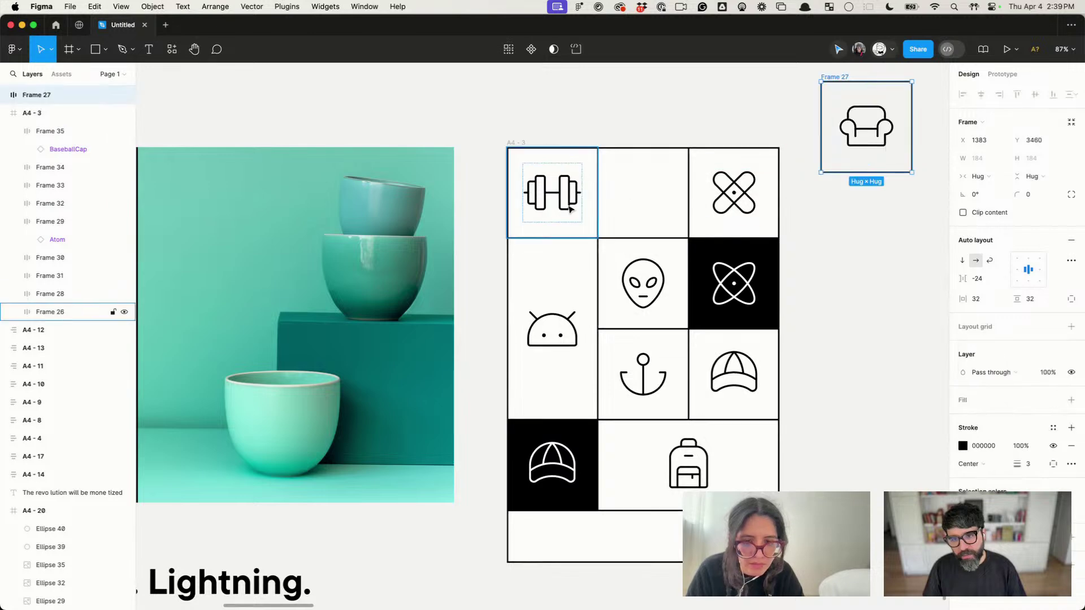
left_click(570, 209)
left_click_drag(597, 197, 688, 208)
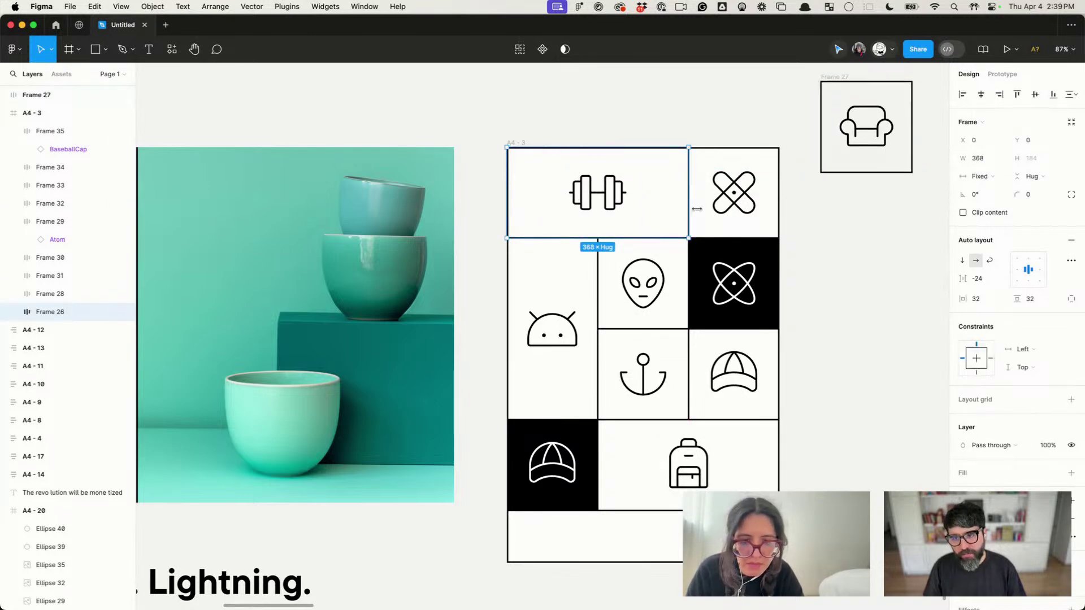
scroll(623, 202, "up", 2)
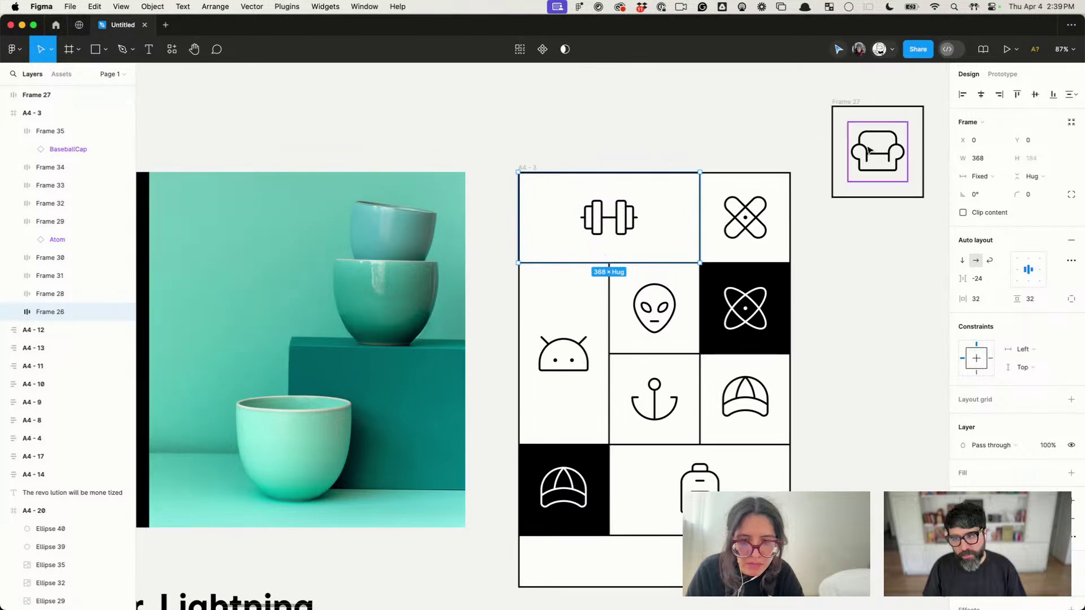
left_click(873, 151)
left_click(621, 220)
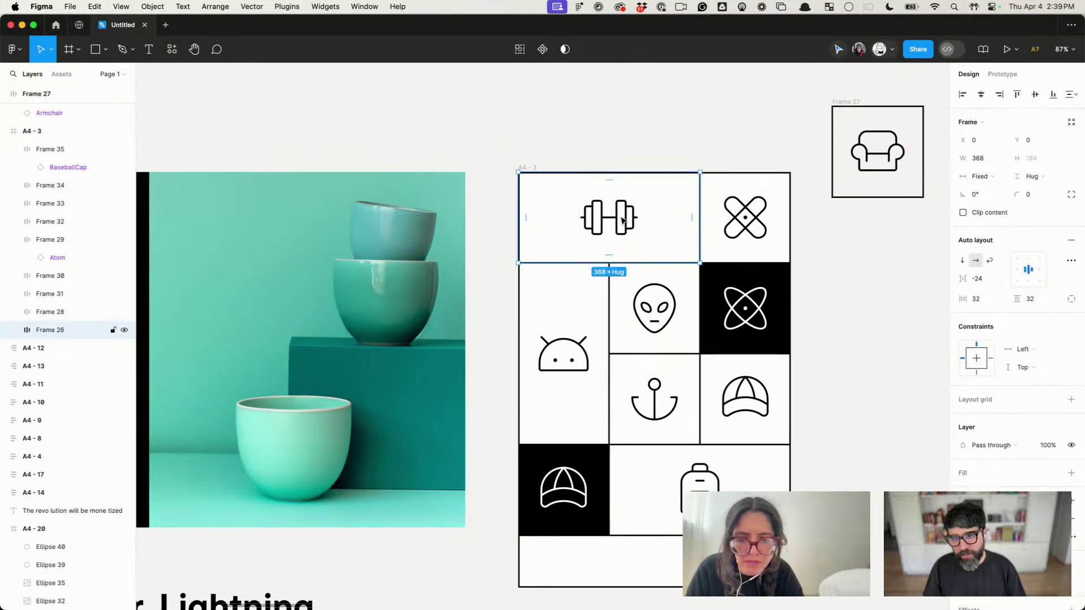
double_click(622, 221)
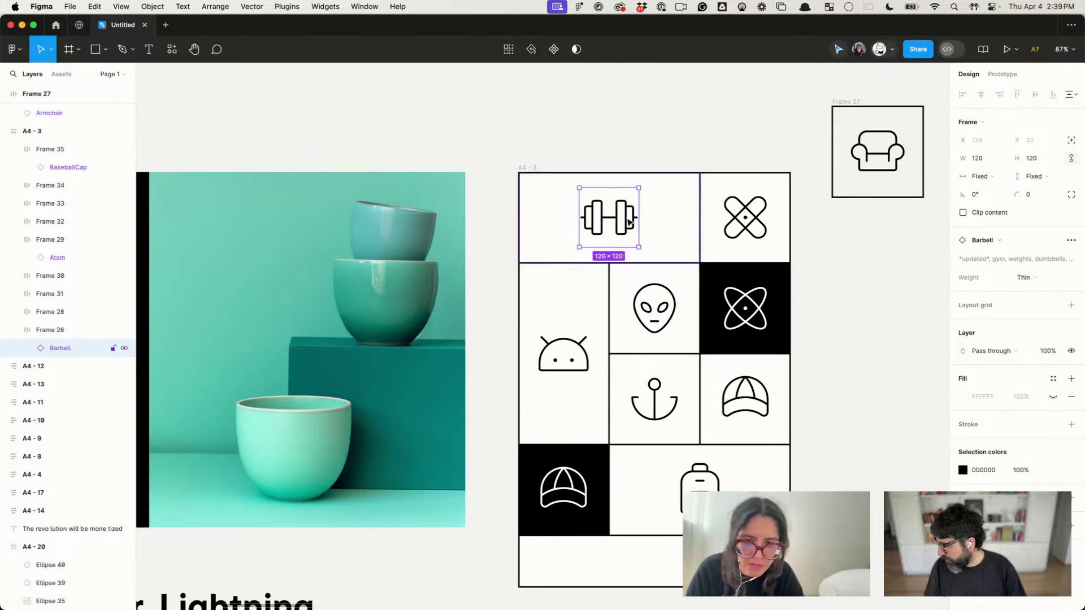
left_click(873, 269)
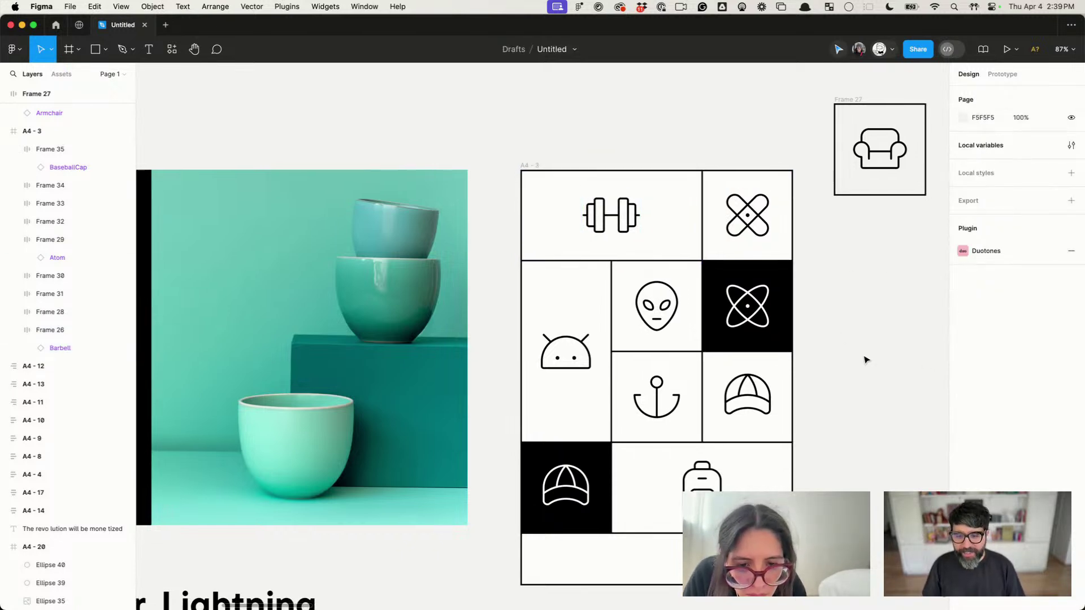
Step: Extend the A4 - 3 poster frame downward to a height of 904
scroll(866, 359, "down", 2)
left_click(542, 121)
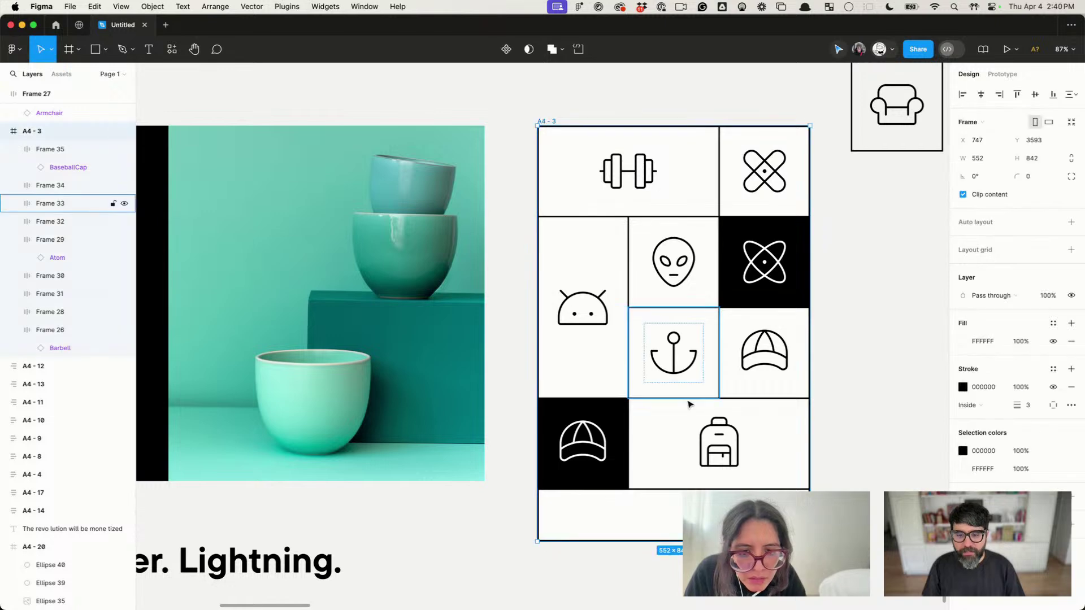
scroll(688, 401, "down", 2)
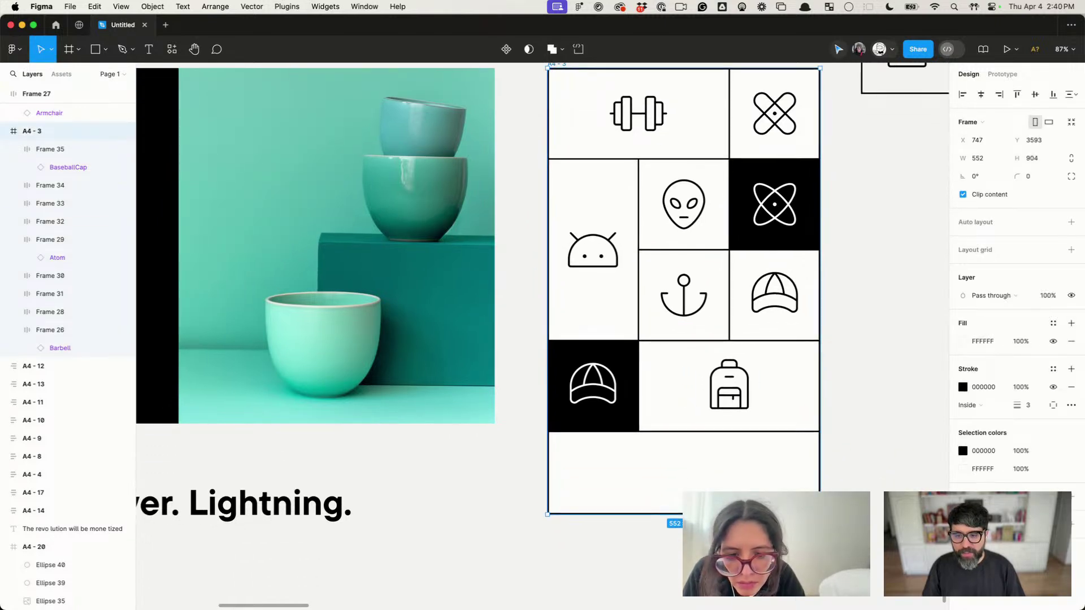
key("Escape")
Step: Add a text line reading "IN DEBT WE TRUST" in the poster's empty bottom row
key("t")
left_click(587, 459)
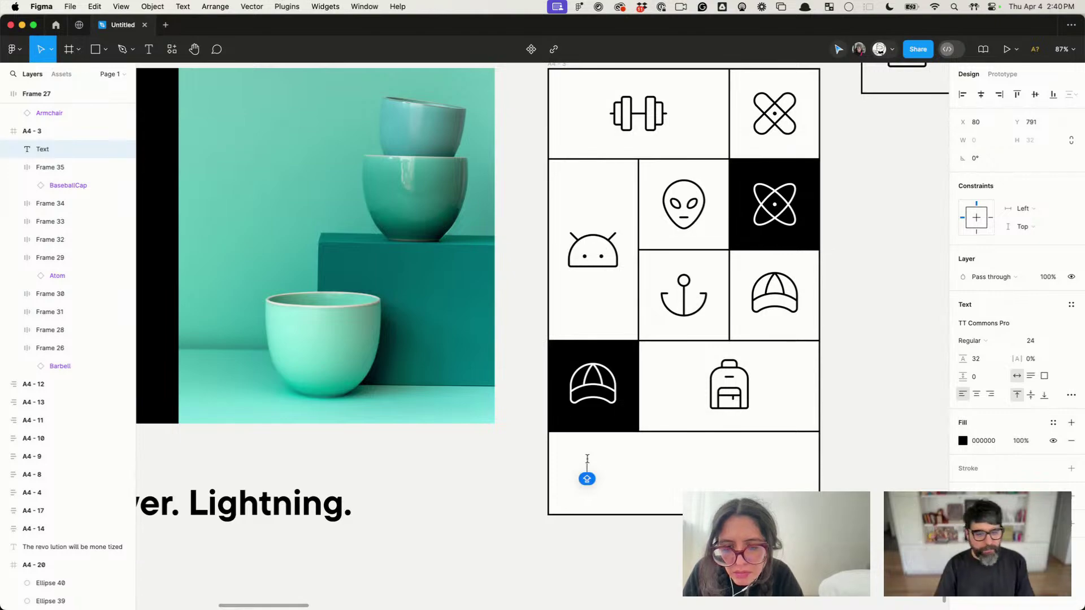
scroll(587, 459, "left", 3)
scroll(395, 436, "down", 3)
scroll(423, 395, "up", 5)
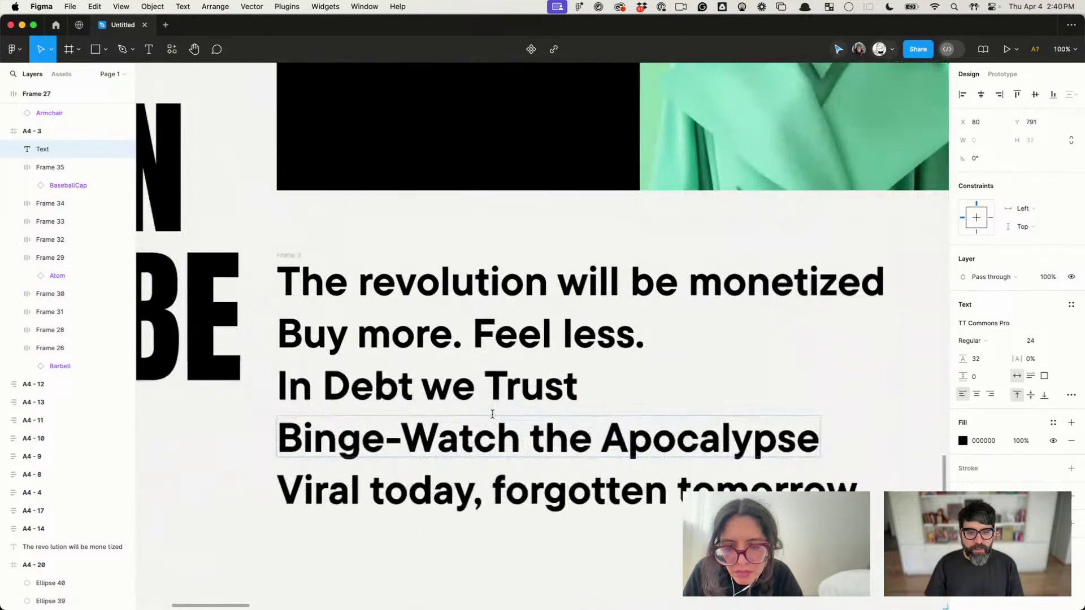
scroll(438, 396, "right", 15)
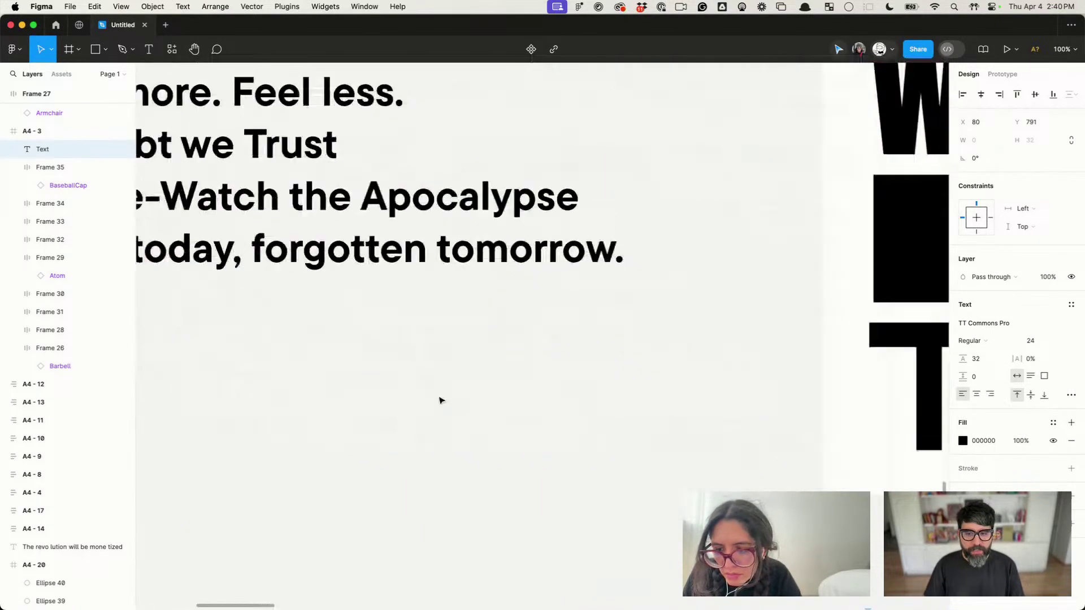
scroll(438, 400, "down", 5)
scroll(438, 398, "right", 2)
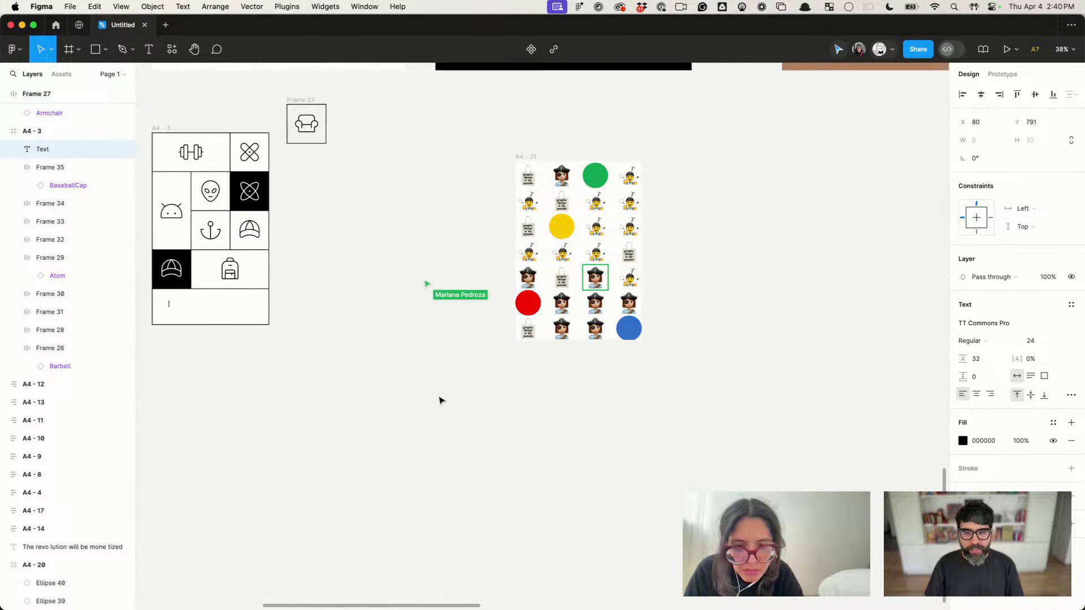
scroll(315, 339, "left", 5)
scroll(294, 324, "up", 5)
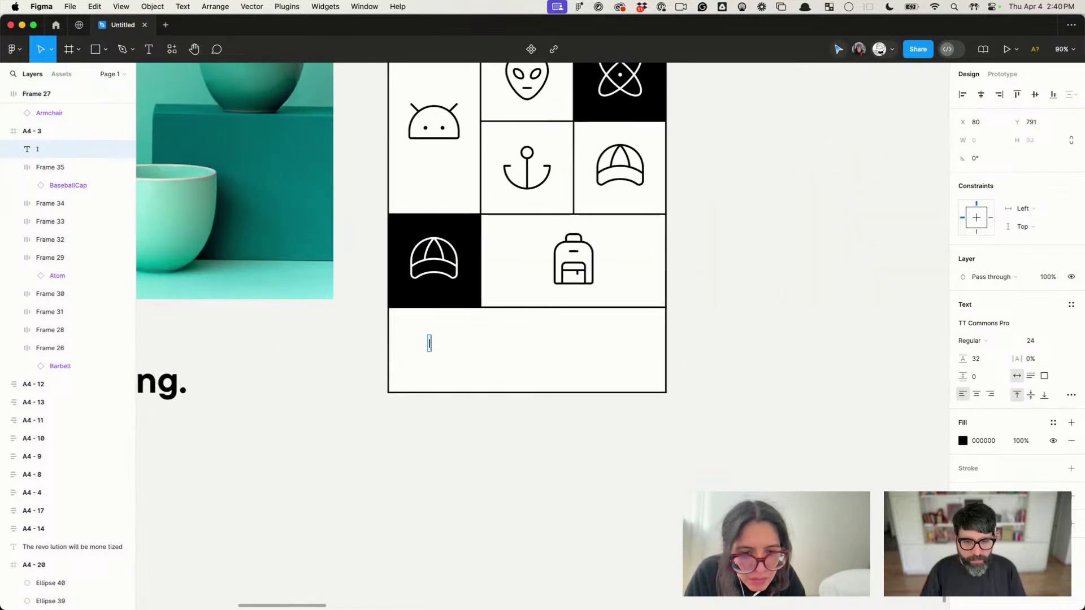
type("IN DEBT WE TRUST")
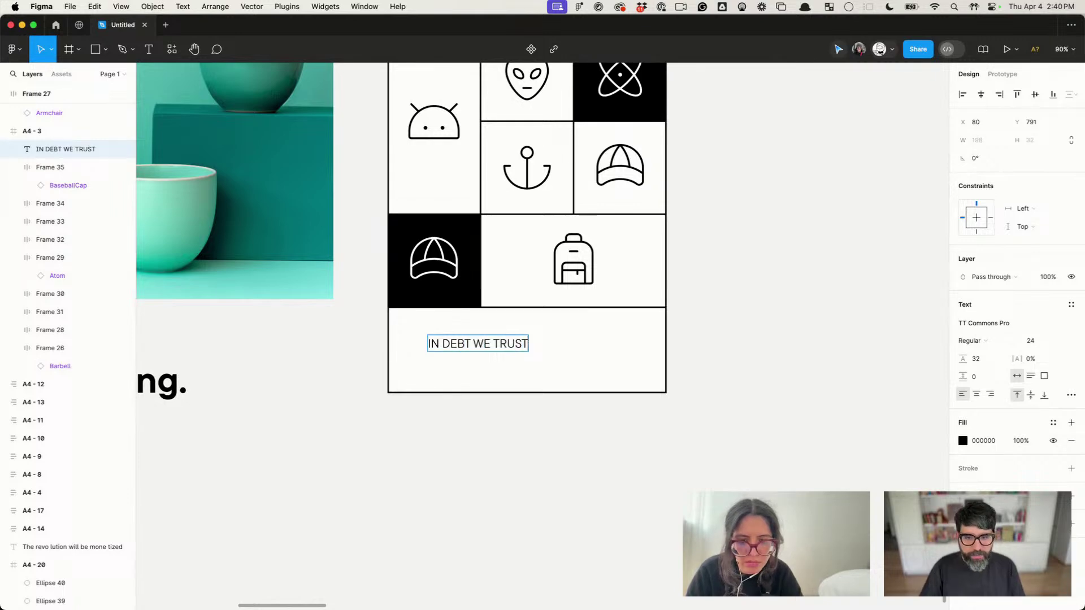
key("Escape")
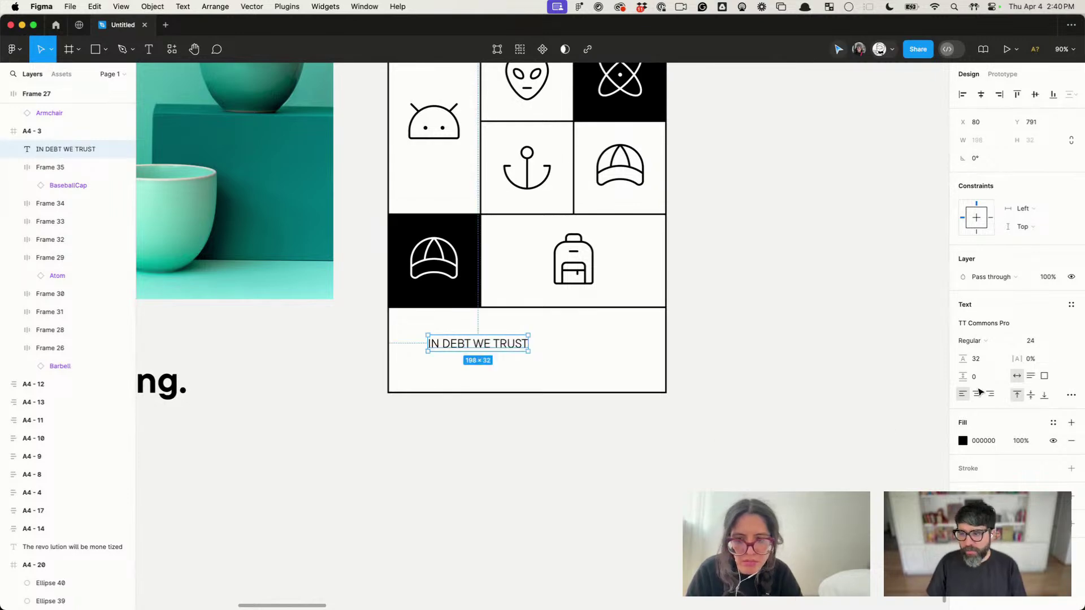
Step: Change the font of the "IN DEBT WE TRUST" text to Bebas Neue
left_click(1014, 327)
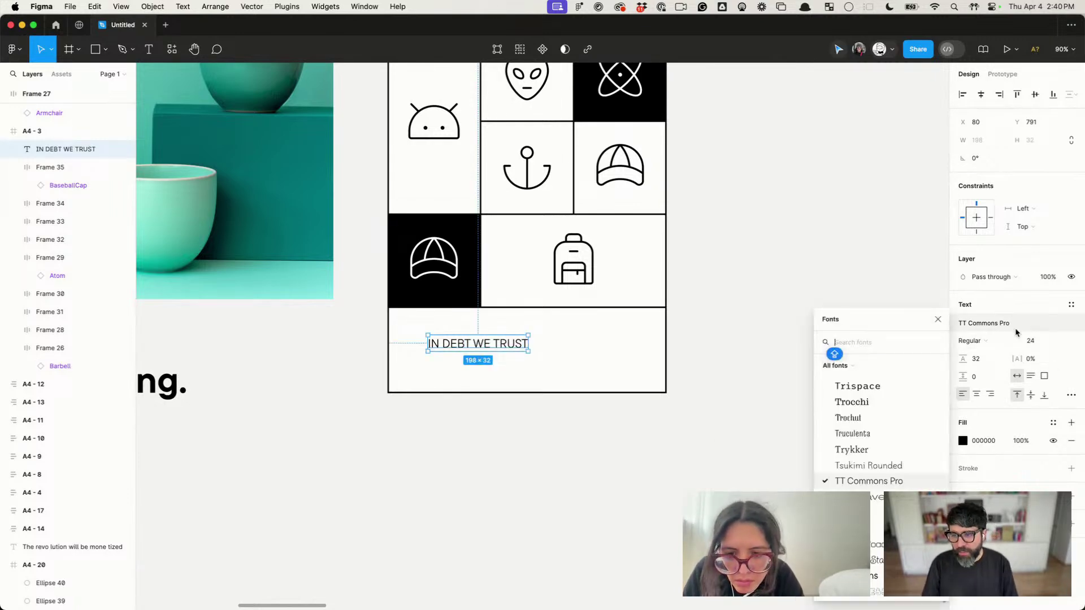
type("BEA")
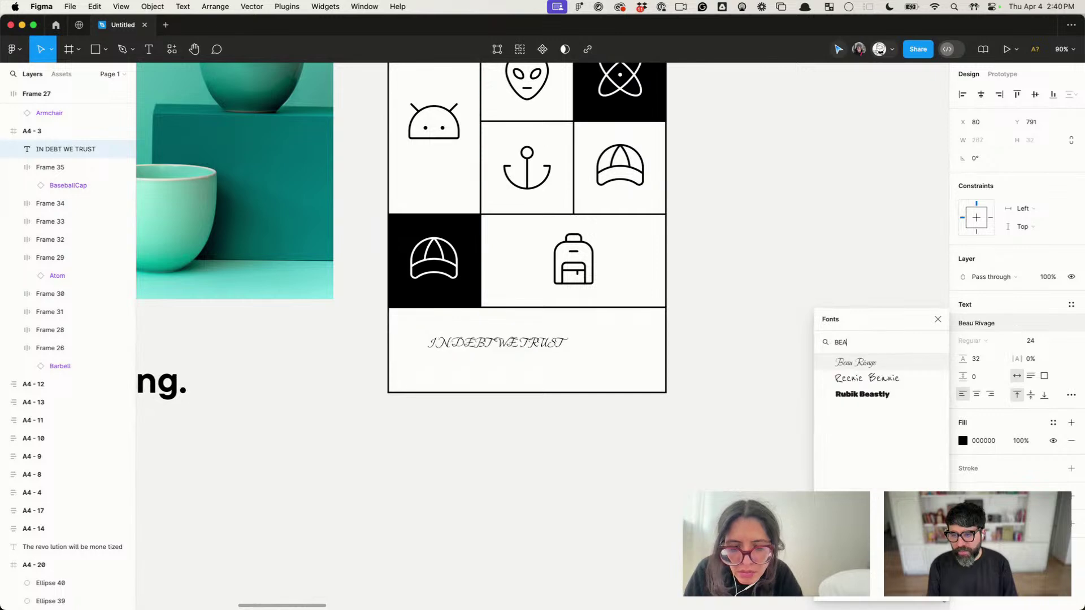
key("BackSpace")
type("BAS")
key("Return")
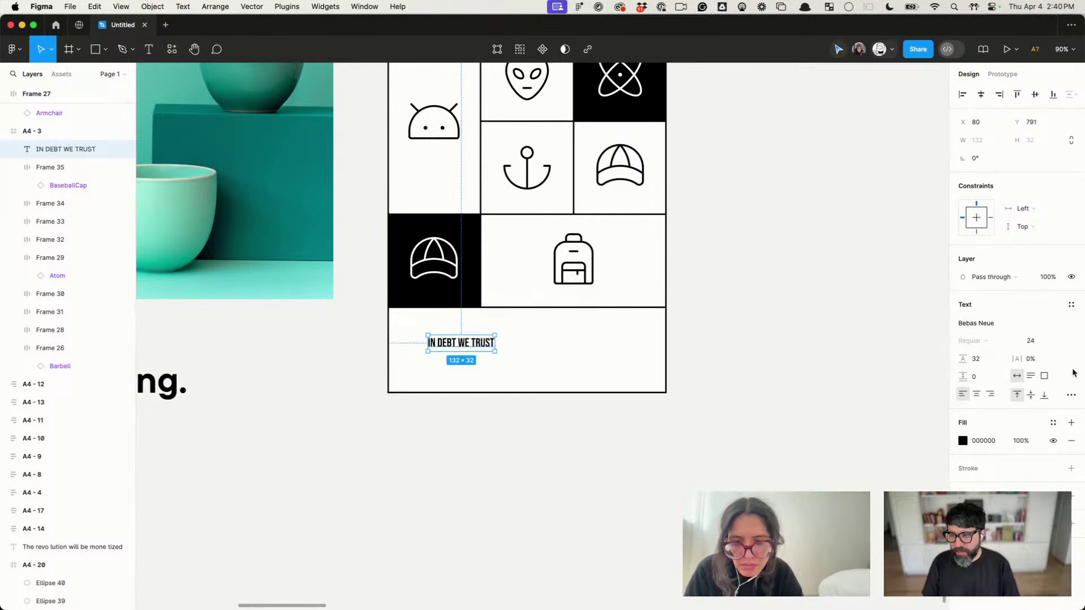
Step: Change the font of the "IN DEBT WE TRUST" text to Big Shoulders Display
left_click(967, 324)
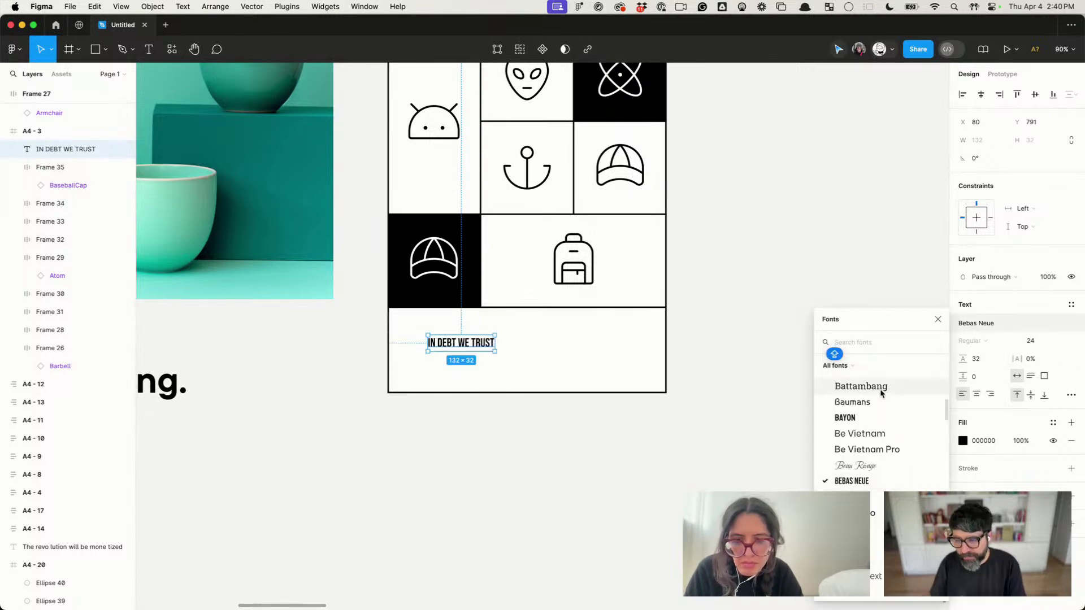
scroll(881, 452, "down", 6)
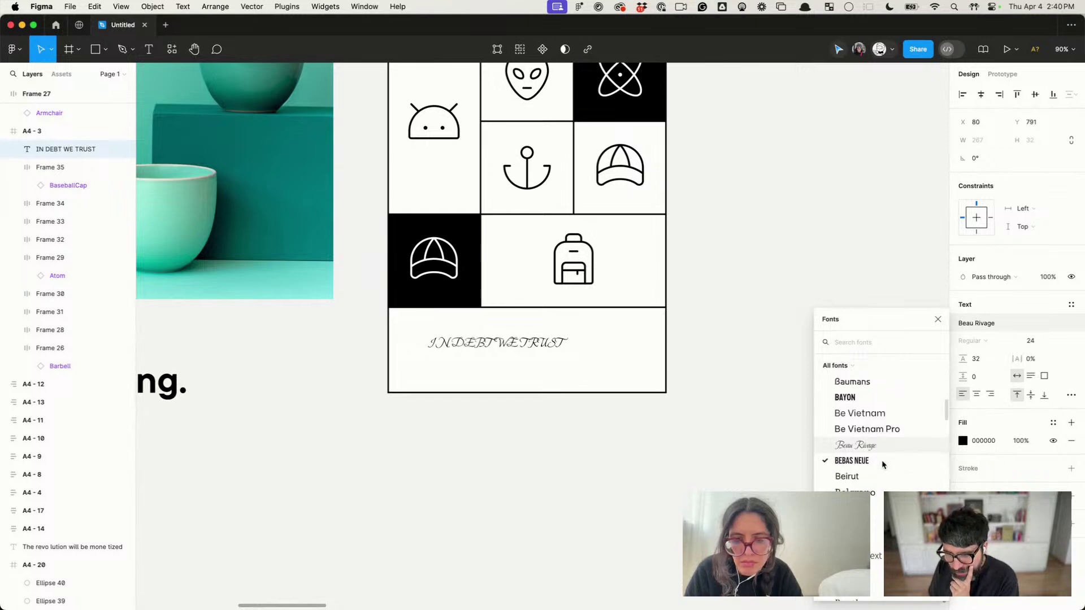
left_click(880, 507)
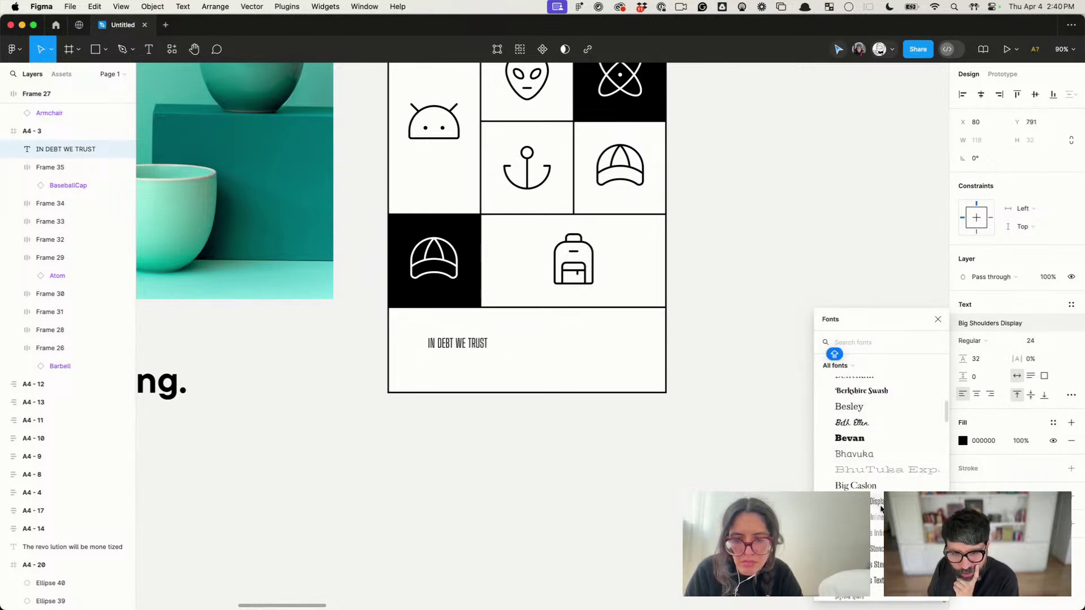
key("Escape")
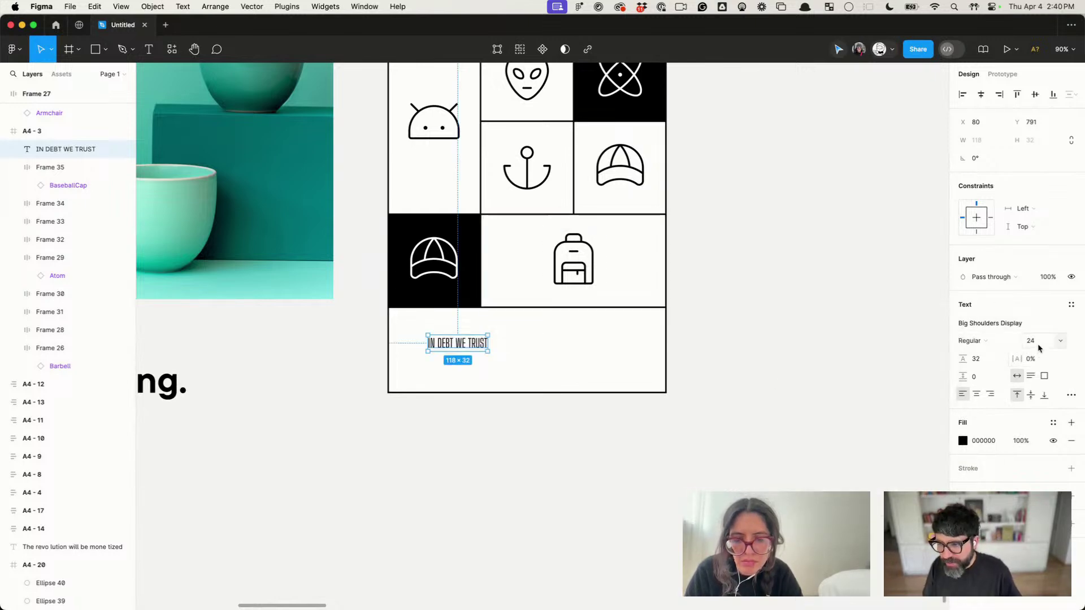
Step: Increase the font size of the "IN DEBT WE TRUST" text to 104
key("shift+Up")
key("shift+Up")
key("shift+Up")
key("shift+Up")
key("shift+Up")
key("shift+Up")
key("shift+Up")
key("shift+Up")
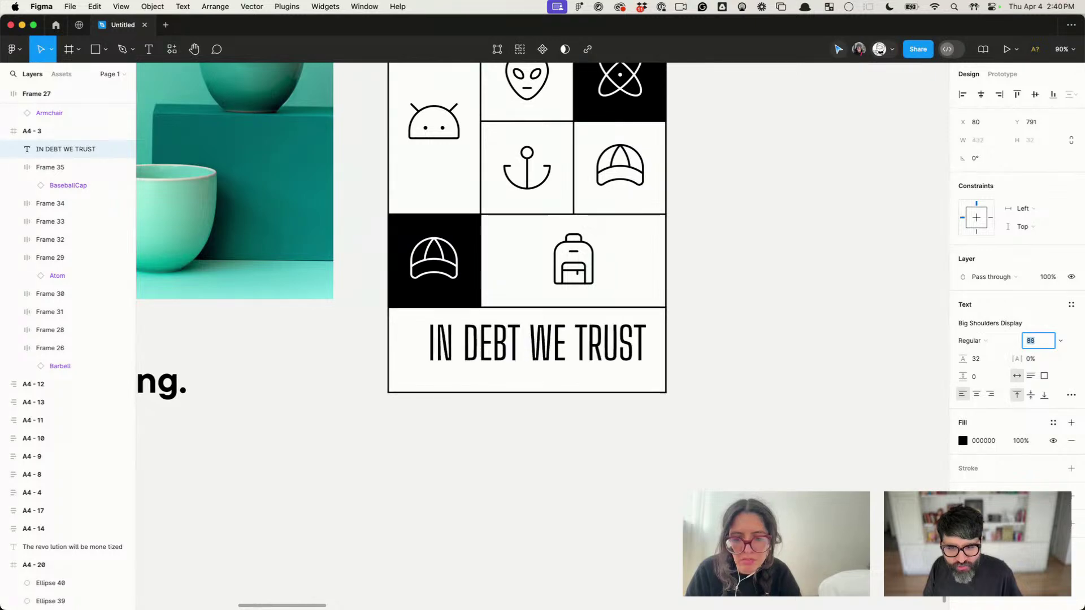
Step: Set the text's line height to Auto and center it in the bottom row at X 21, Y 762
mouse_move(563, 346)
left_mouse_down()
mouse_move(534, 361)
mouse_move(544, 354)
left_mouse_up()
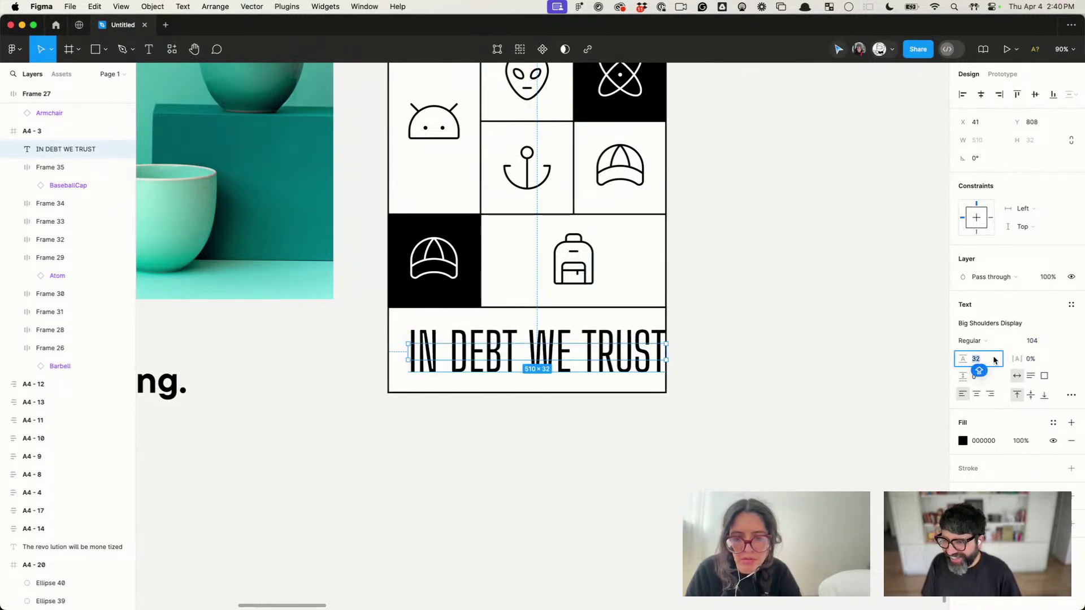
key("Return")
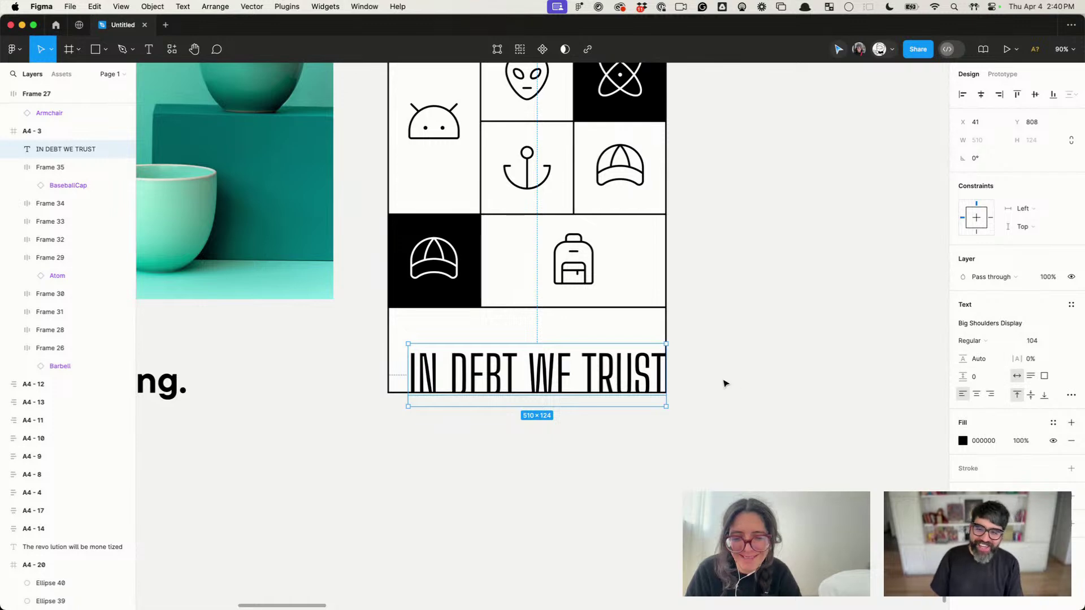
left_click_drag(576, 379, 567, 356)
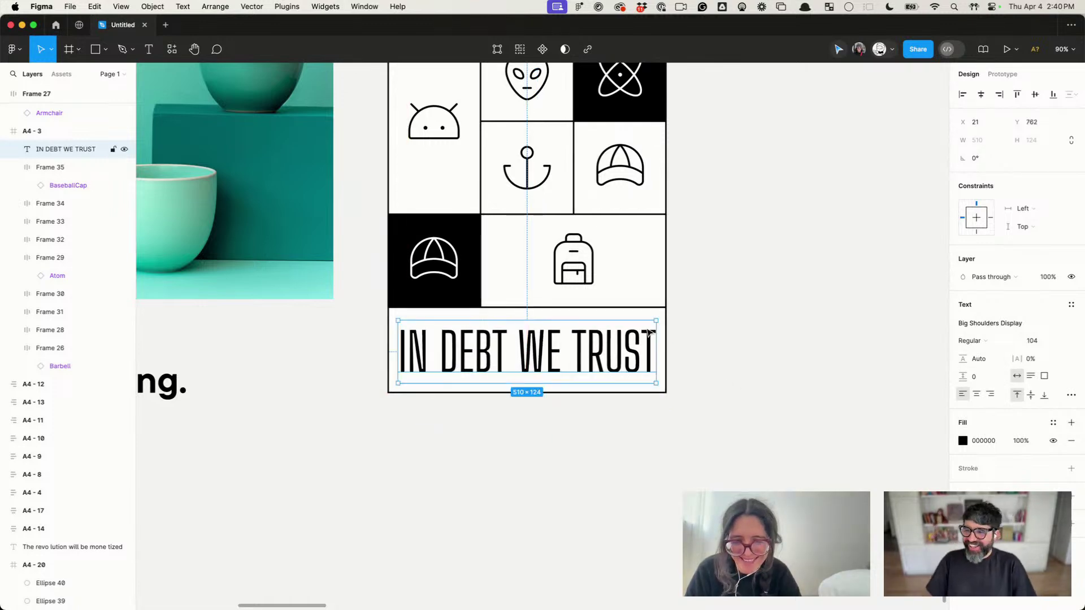
Step: Set the weight of the "IN DEBT WE TRUST" text to ExtraLight
left_click(998, 340)
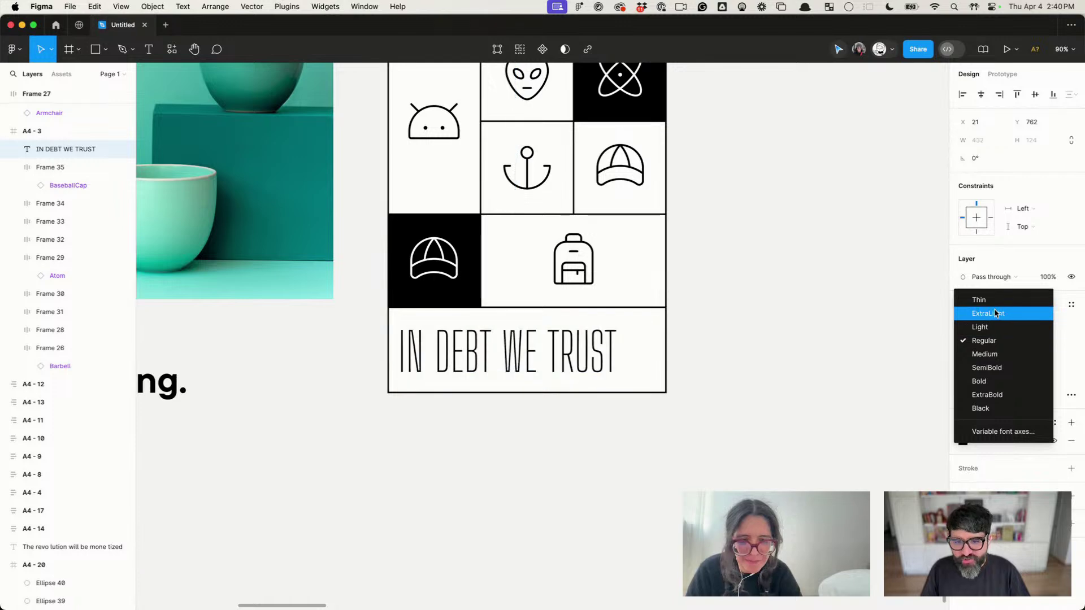
left_click(996, 314)
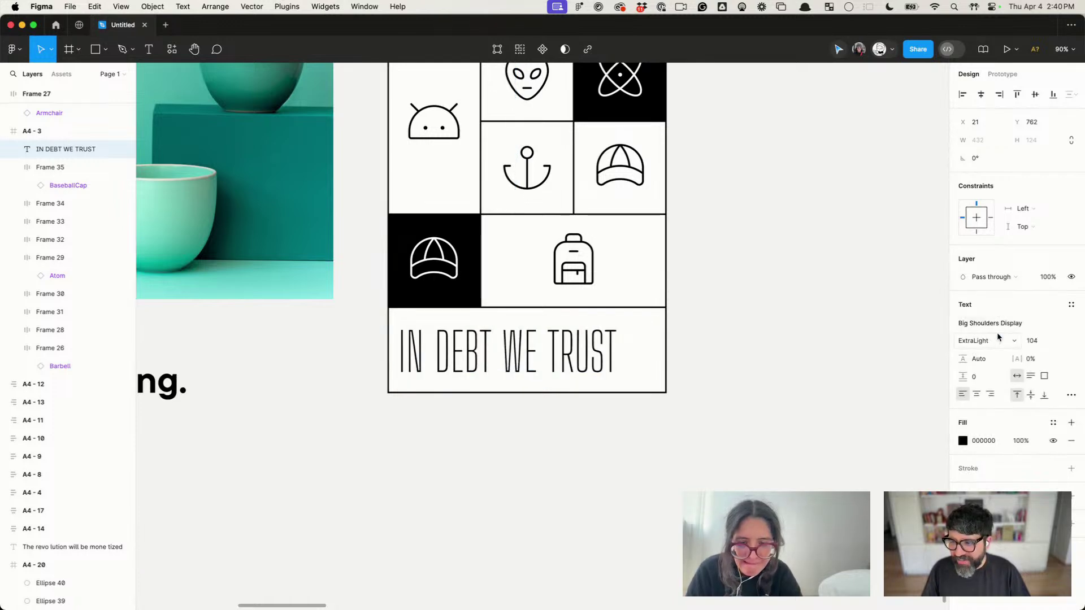
Step: Browse the available fonts and preview alternative typefaces on the "IN DEBT WE TRUST" text
left_click(997, 324)
scroll(889, 442, "down", 3)
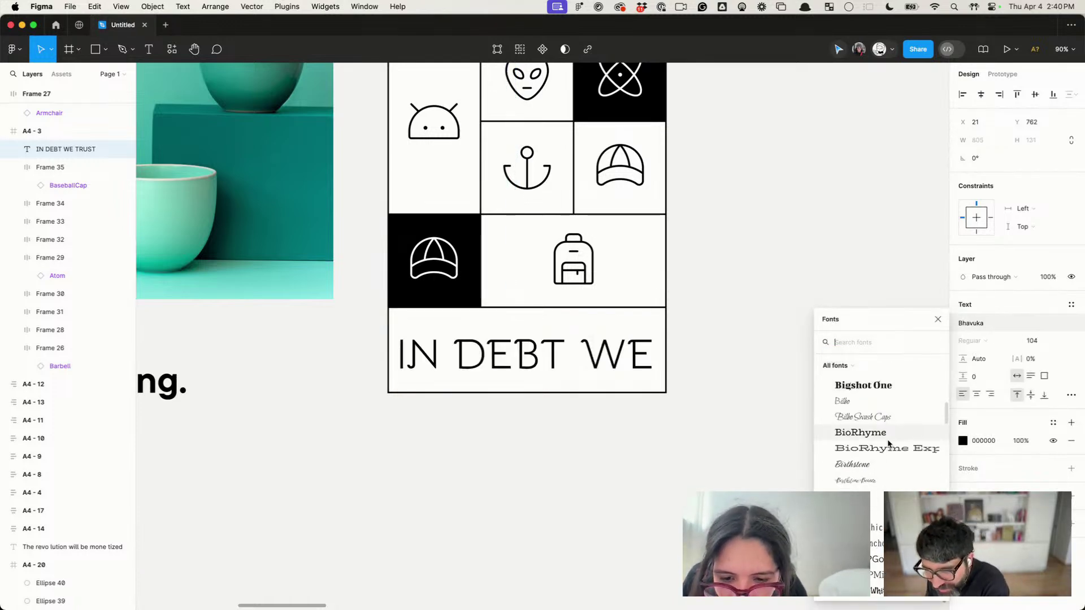
scroll(888, 440, "down", 3)
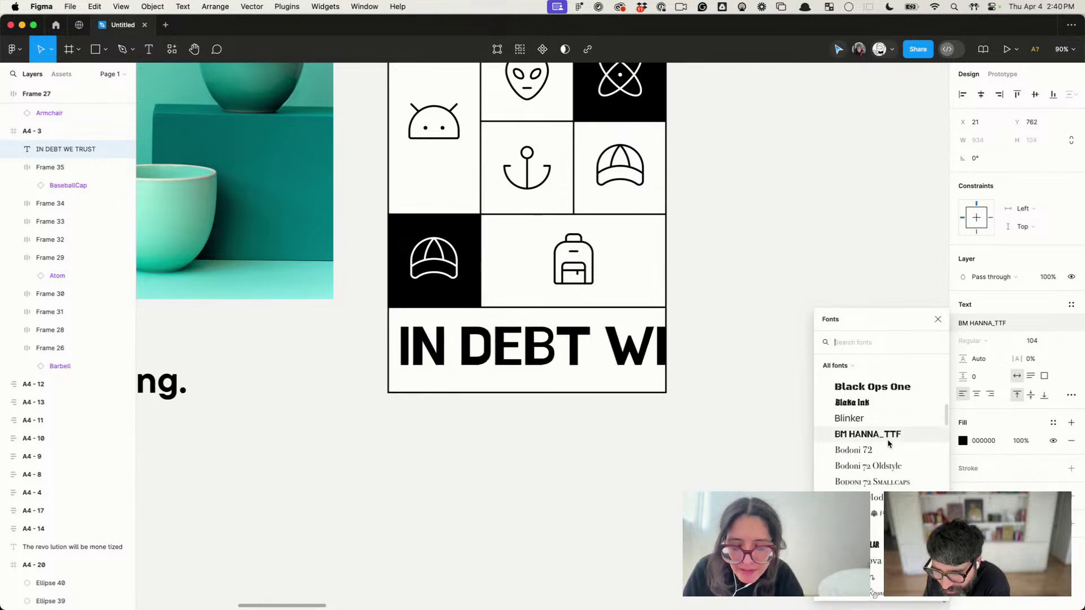
scroll(887, 439, "down", 2)
left_click(887, 439)
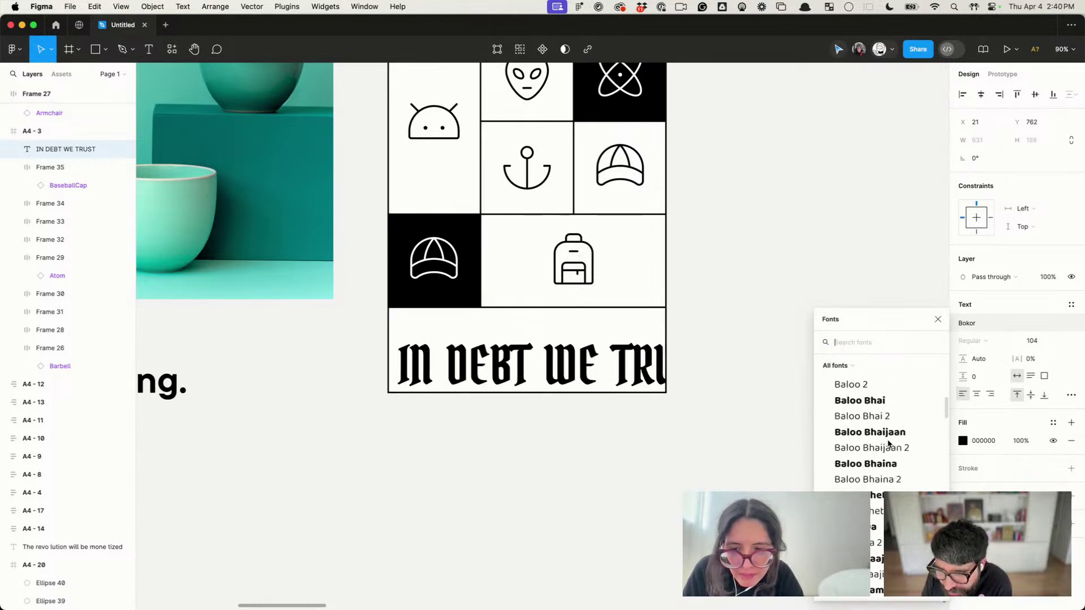
scroll(887, 440, "up", 5)
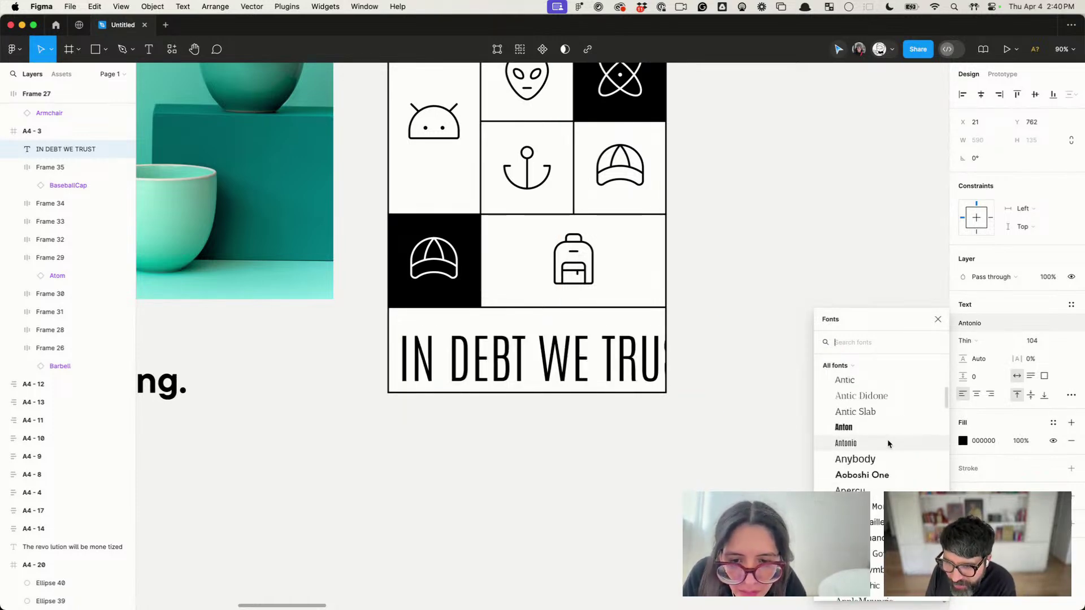
scroll(887, 439, "up", 5)
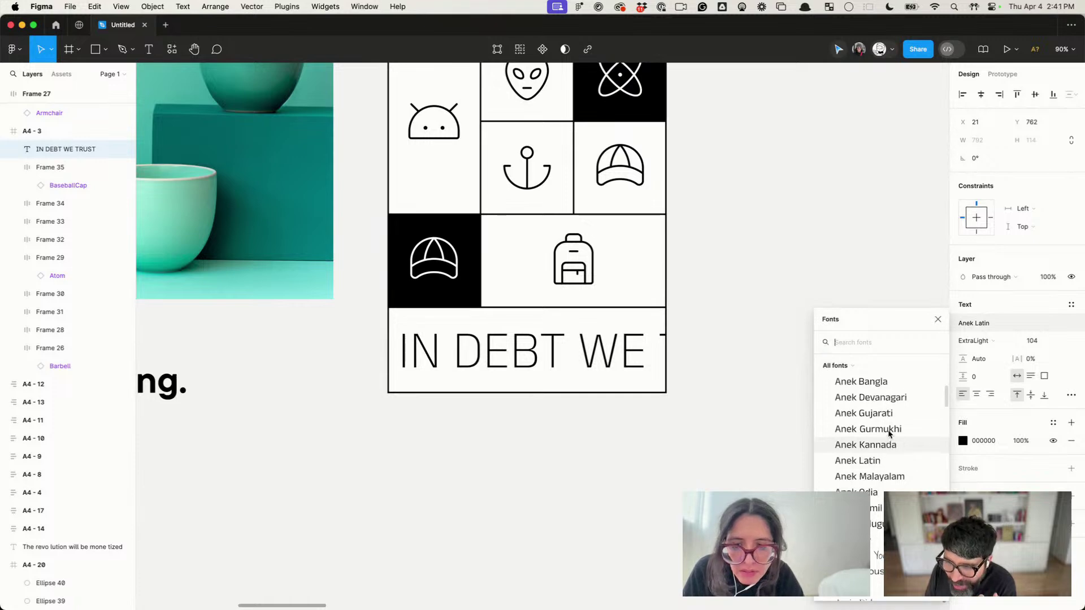
scroll(888, 433, "up", 5)
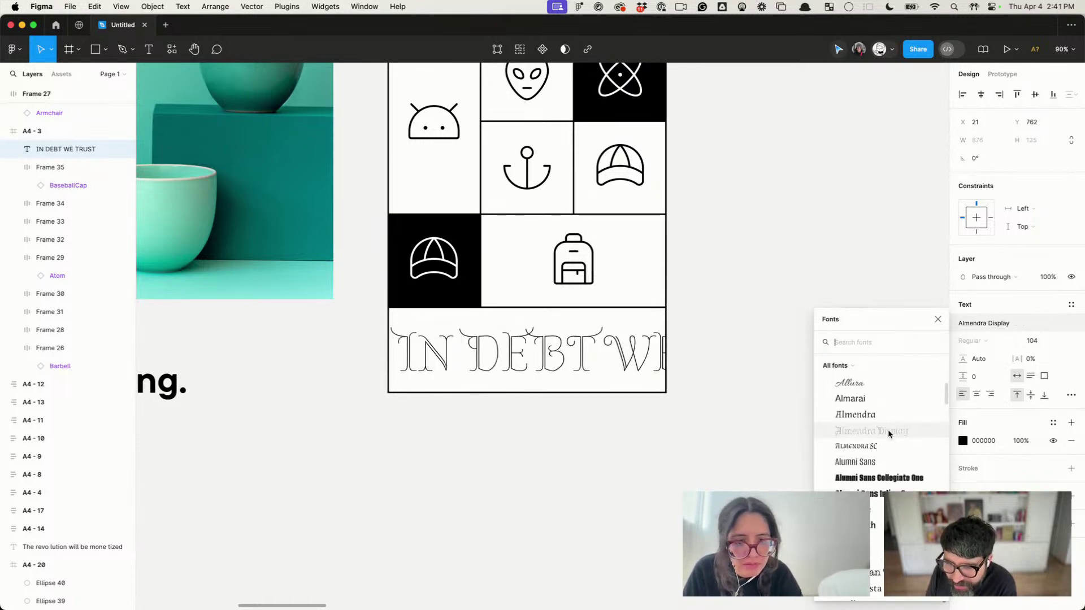
scroll(879, 452, "up", 3)
scroll(878, 455, "up", 5)
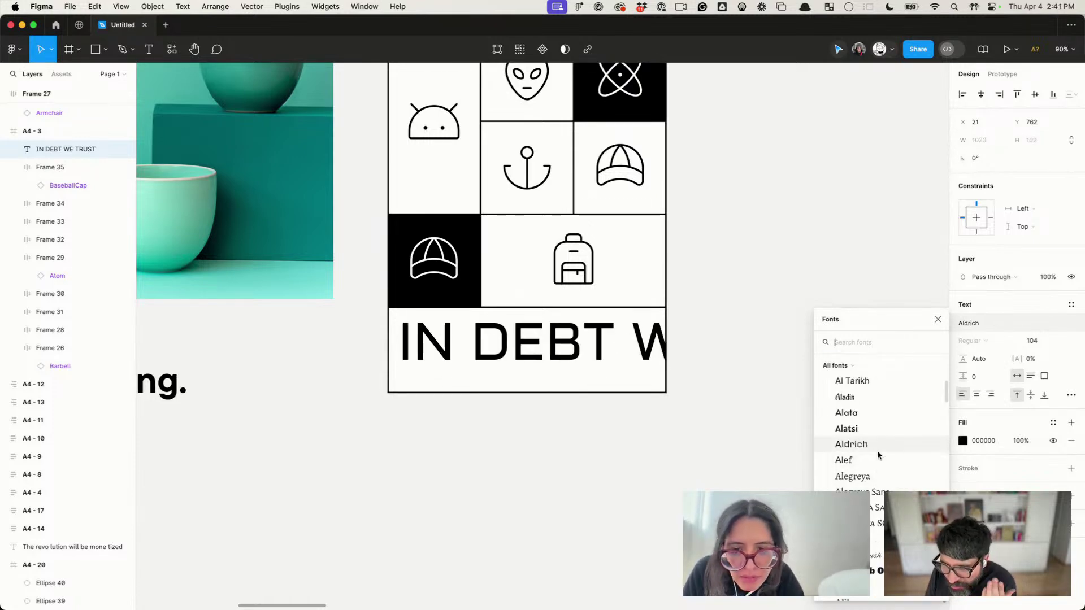
scroll(878, 455, "down", 4)
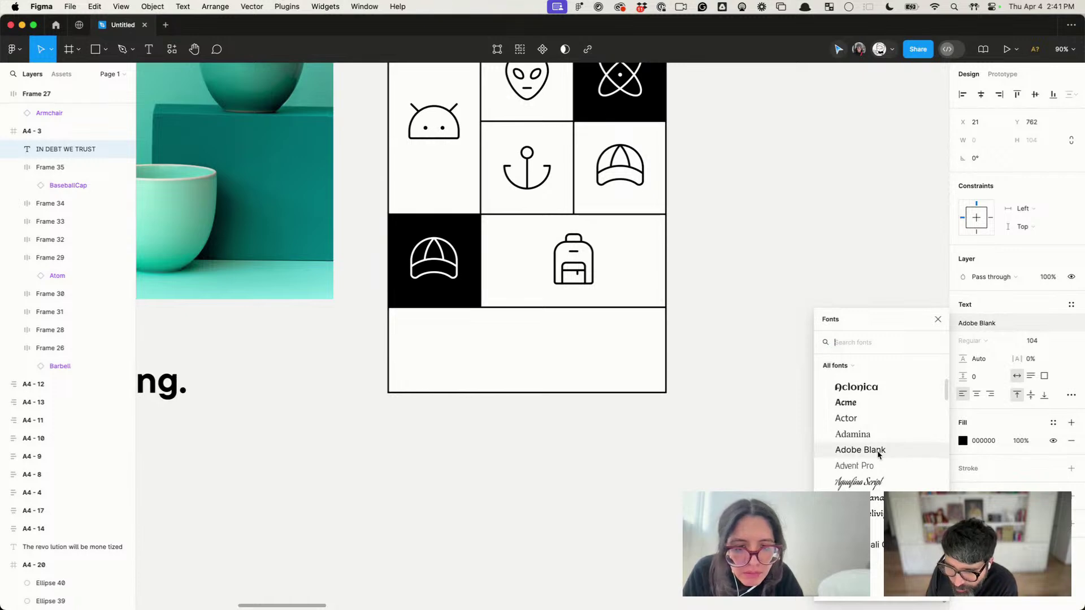
scroll(876, 452, "down", 10)
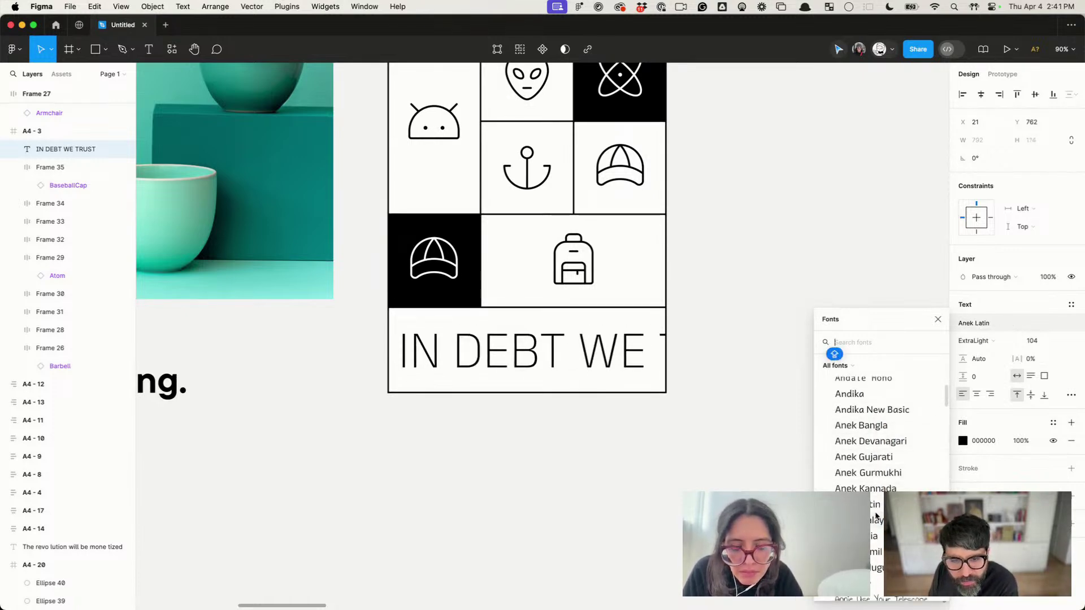
scroll(874, 469, "down", 7)
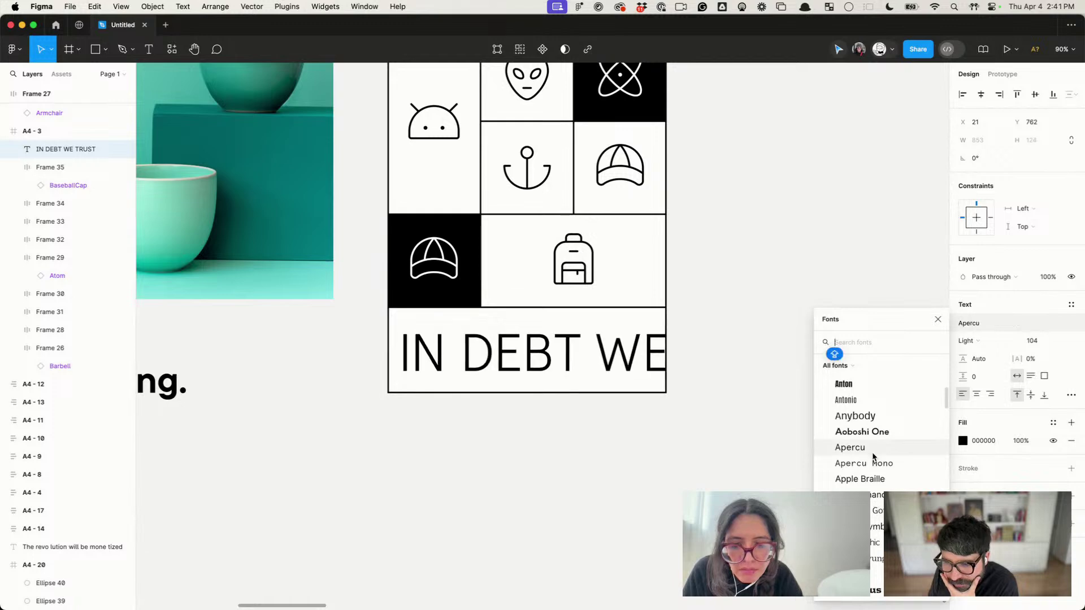
scroll(873, 455, "down", 8)
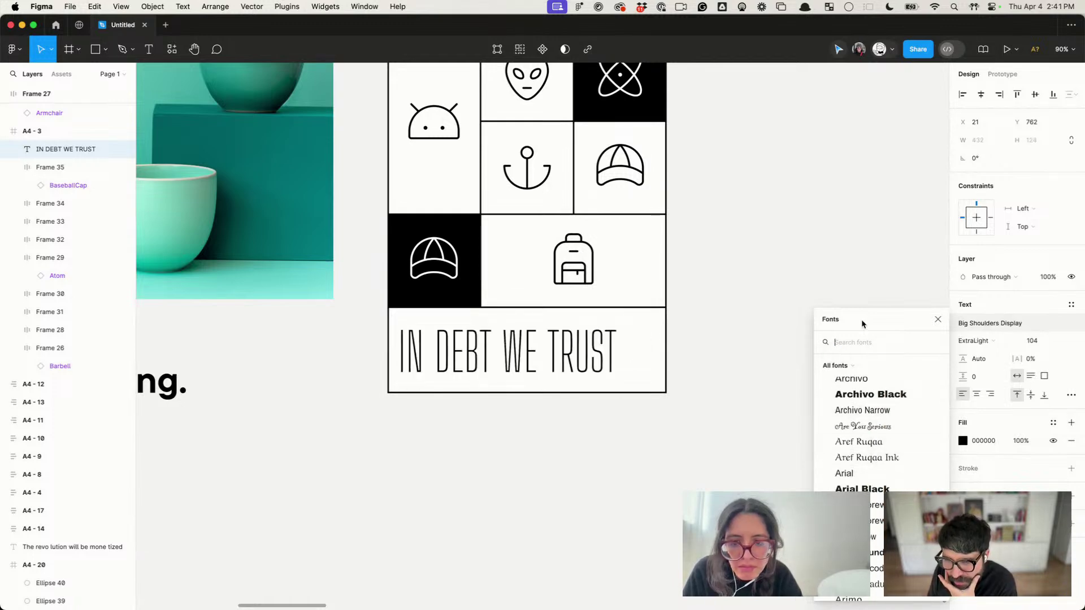
Step: Search the fonts for "COMP" and apply Graphik Compact to the "IN DEBT WE TRUST" text
type("COMP")
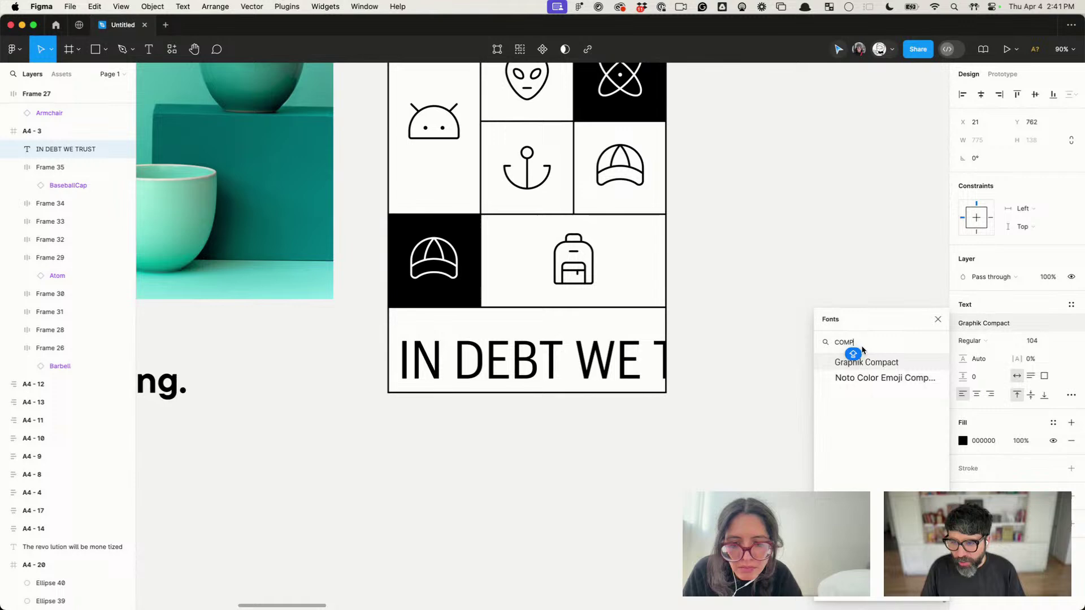
left_click(874, 360)
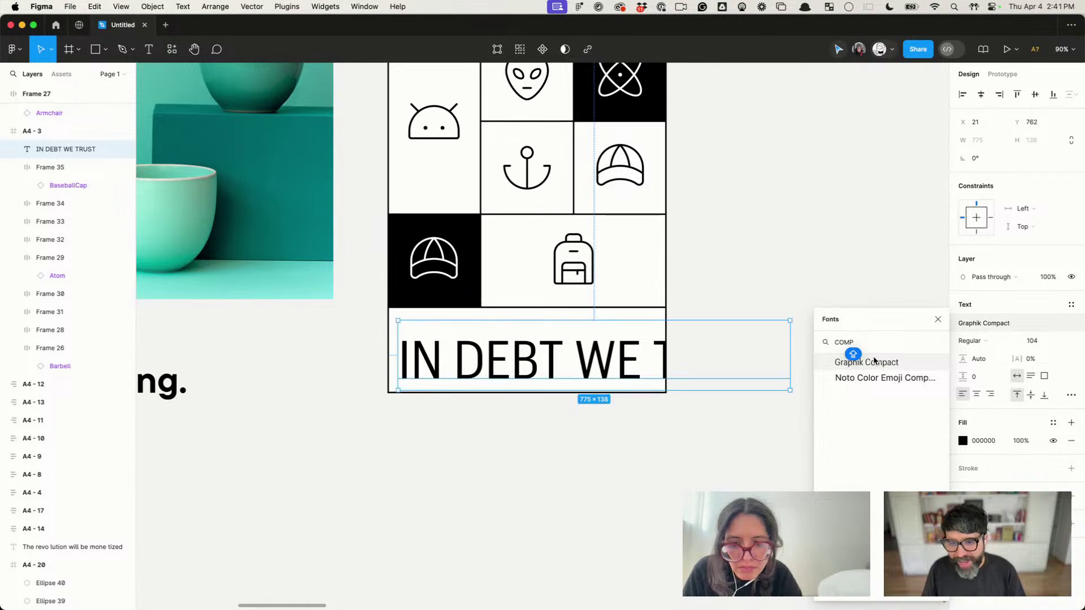
left_click(960, 395)
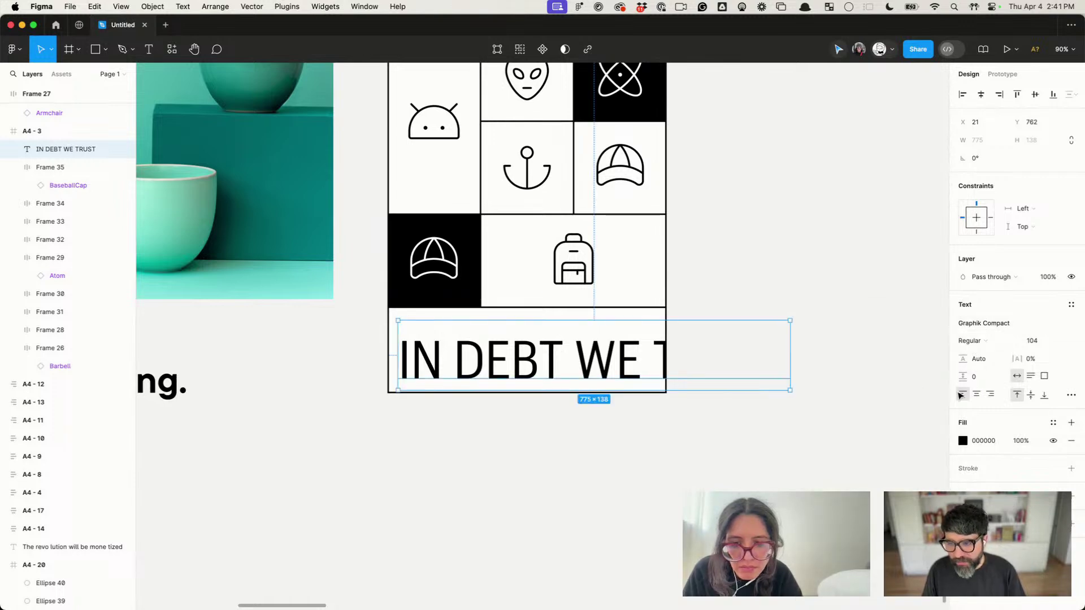
Step: Tighten the letter spacing of the "IN DEBT WE TRUST" text, trying -10% and settling on -7%
left_click(1031, 359)
type("-10")
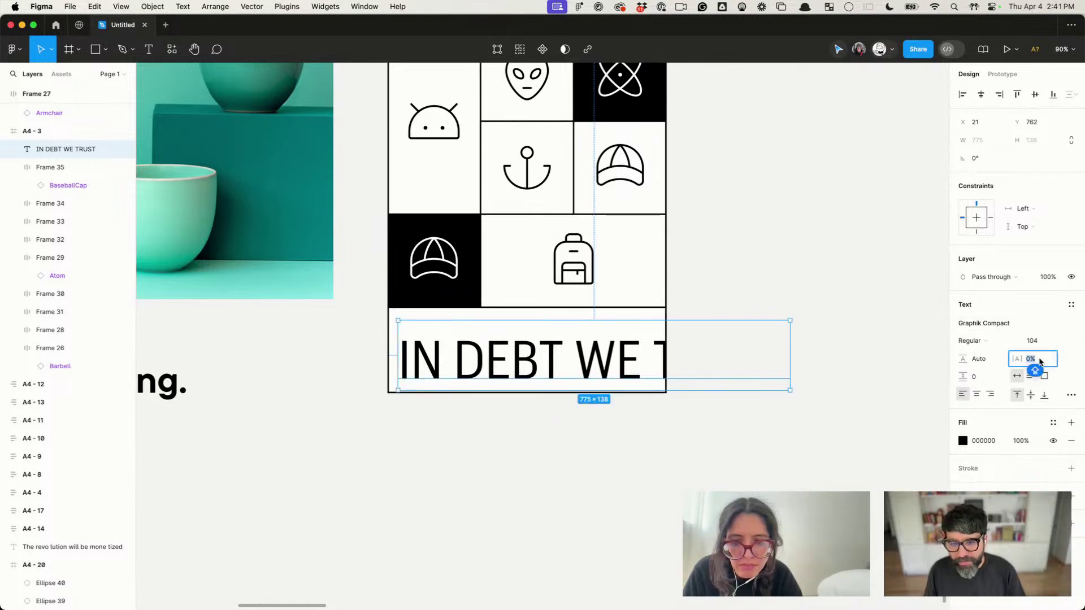
key("Return")
type("-7")
key("Return")
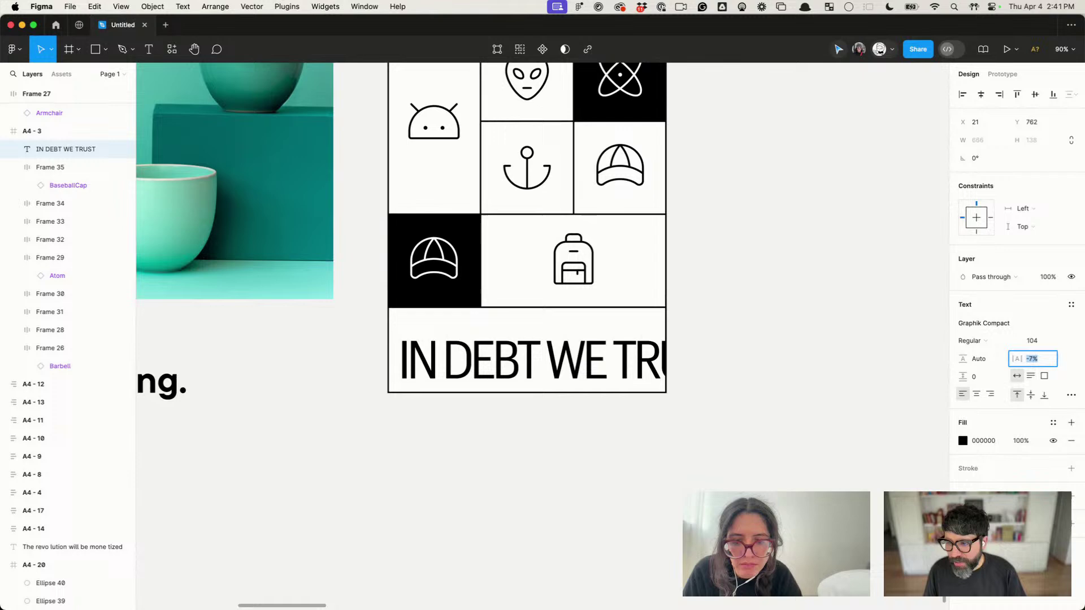
Step: Change the "IN DEBT WE TRUST" text's font to GT America Trial in the Cm Th style
left_click(974, 342)
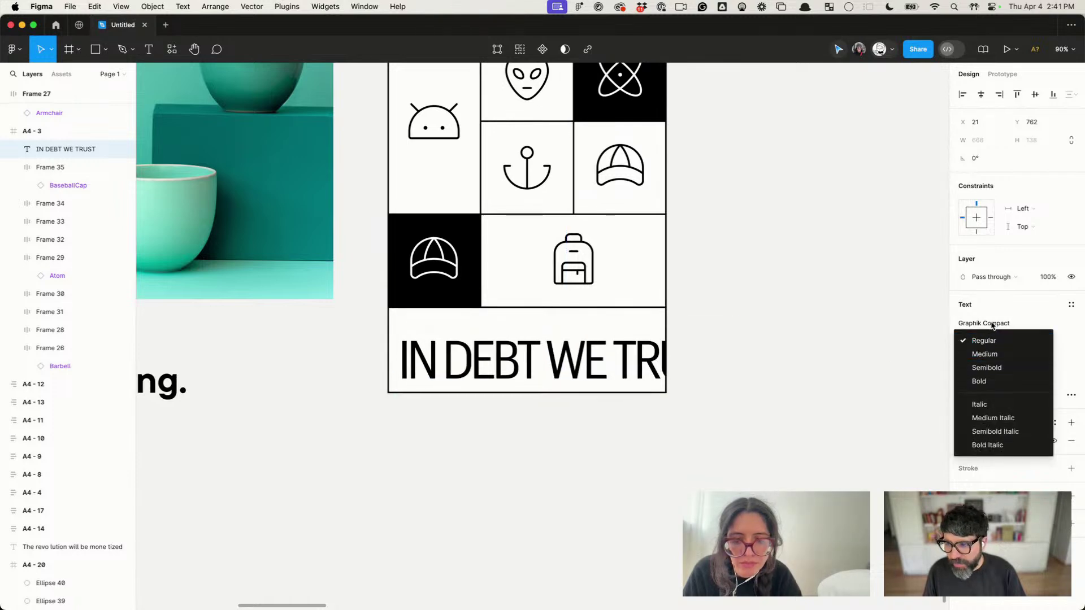
left_click(992, 326)
scroll(888, 486, "down", 2)
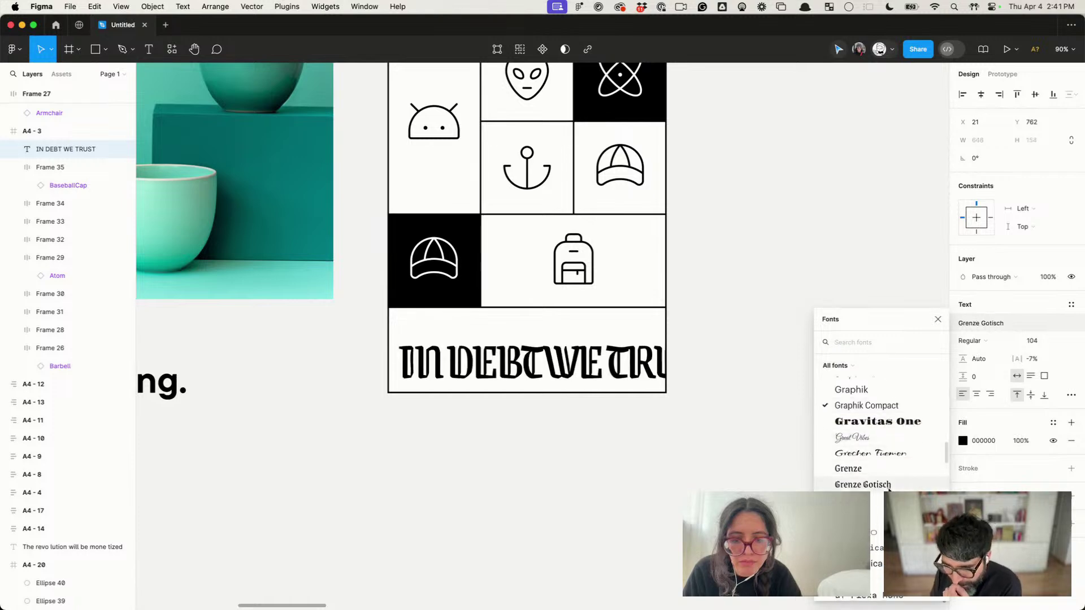
scroll(888, 486, "down", 3)
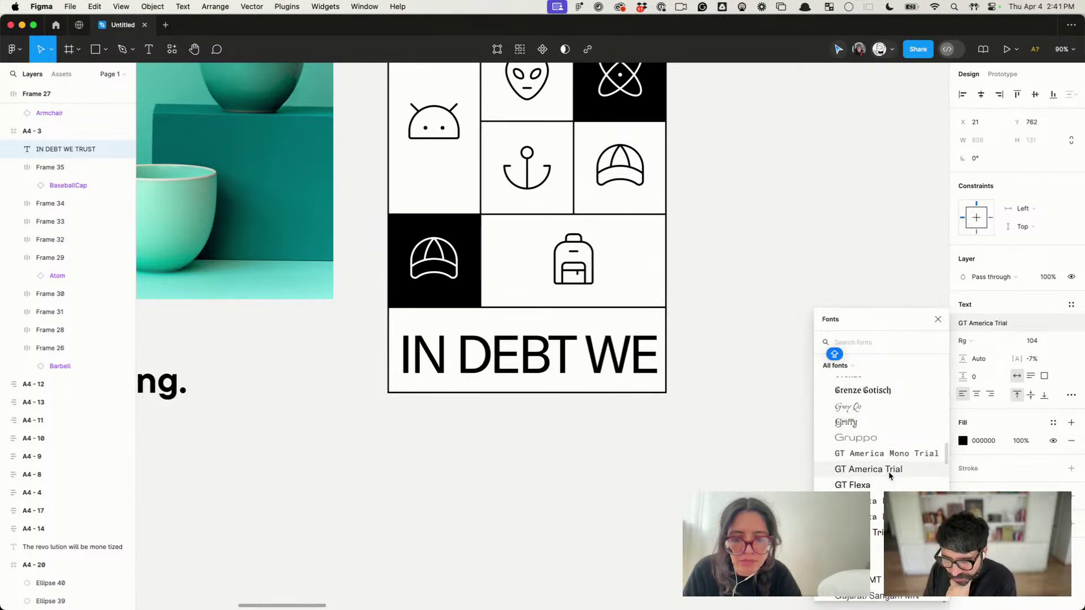
left_click(888, 470)
left_click(991, 343)
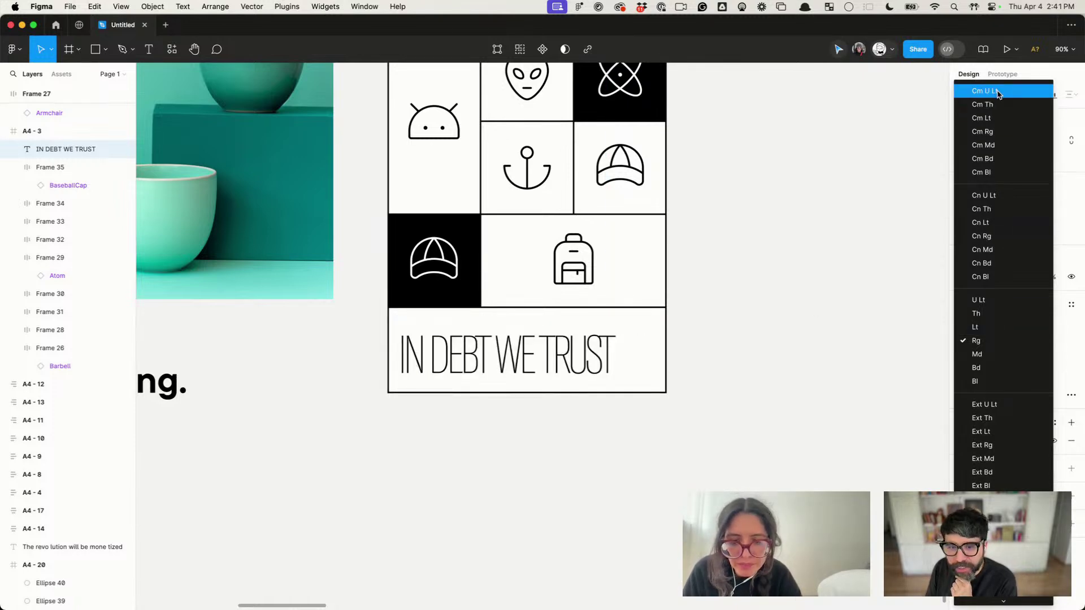
left_click(997, 105)
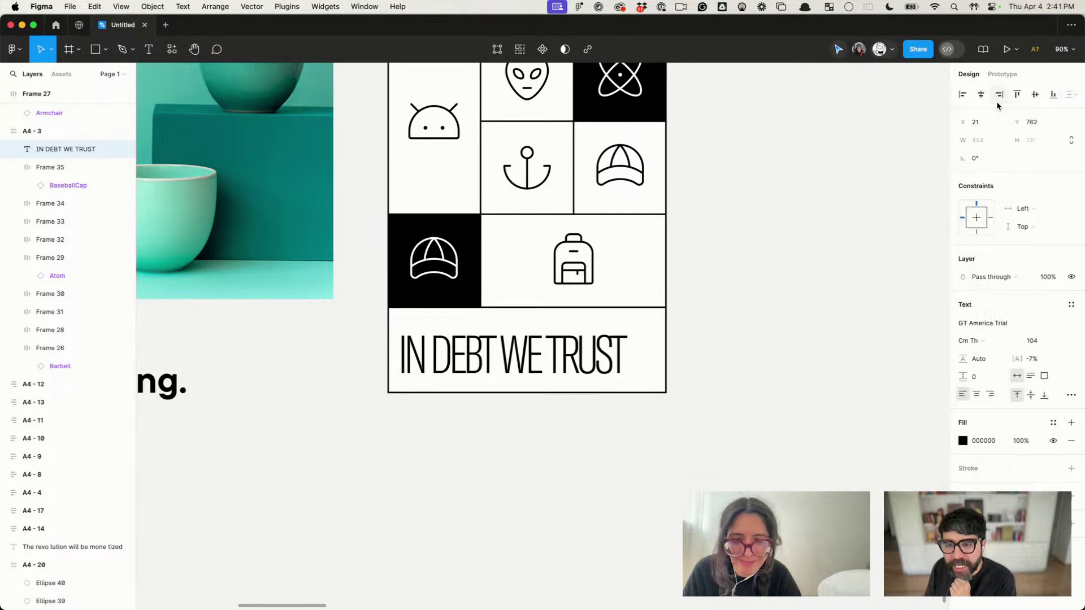
Step: Set the headline's letter spacing to -2% and nudge the text to X 13, Y 754
key("shift+Up")
key("shift+Up")
key("shift+Up")
key("shift+Up")
key("shift+Up")
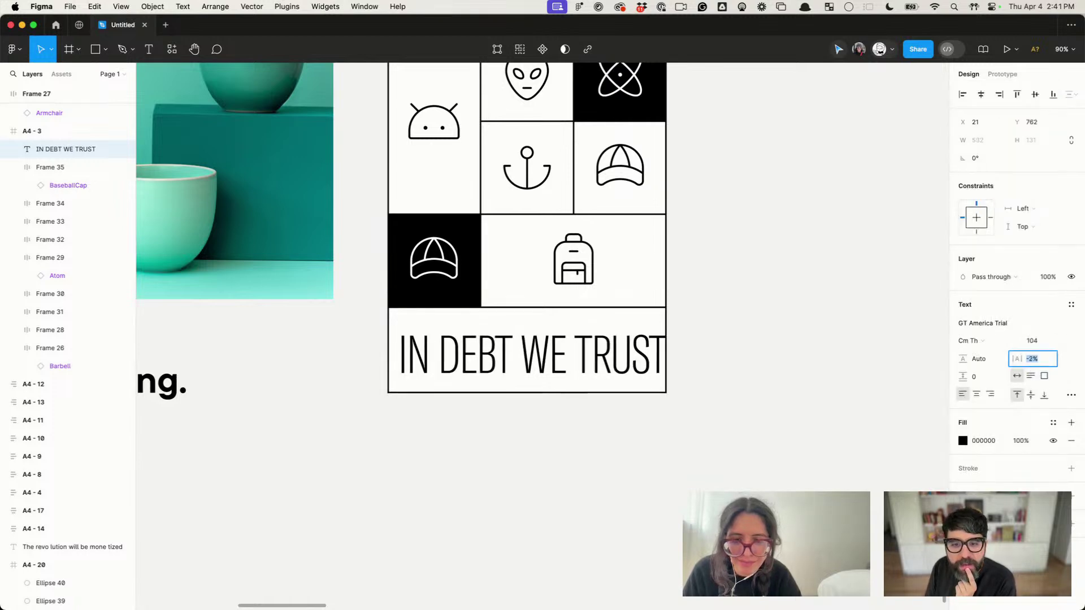
left_click(775, 379)
left_click(654, 343)
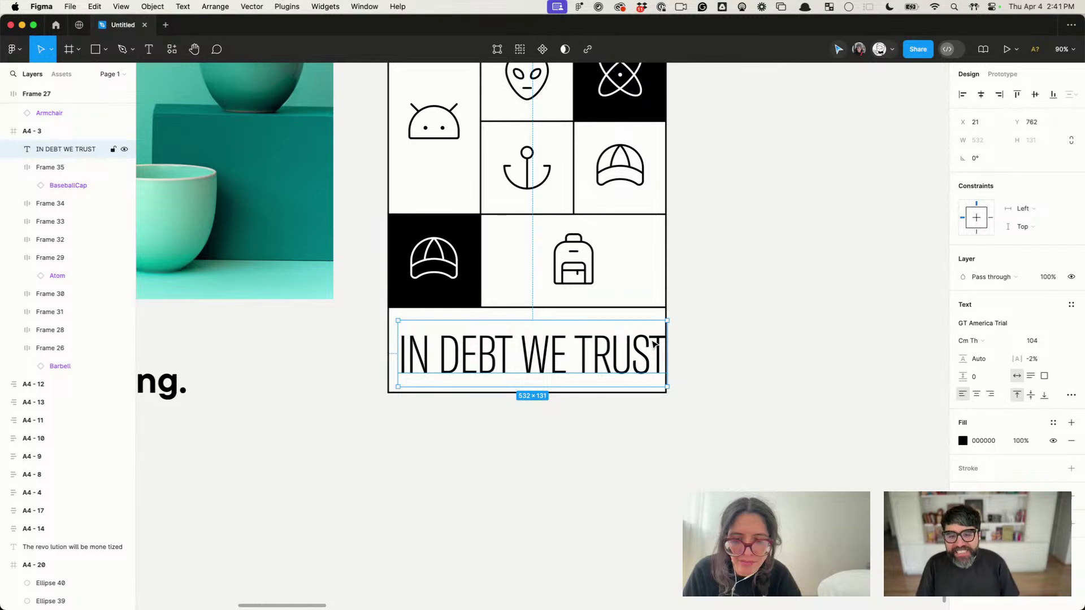
key("shift+Left")
key("shift+Up")
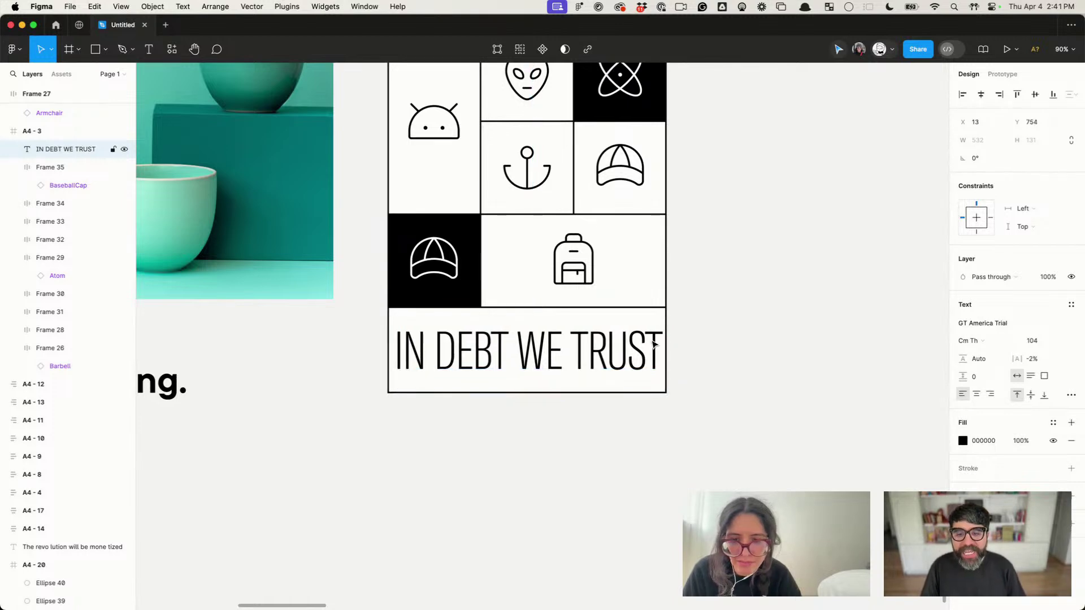
Step: Switch the headline to the Cm U Lt style and increase its font size to 107
left_click(1037, 366)
left_click(983, 341)
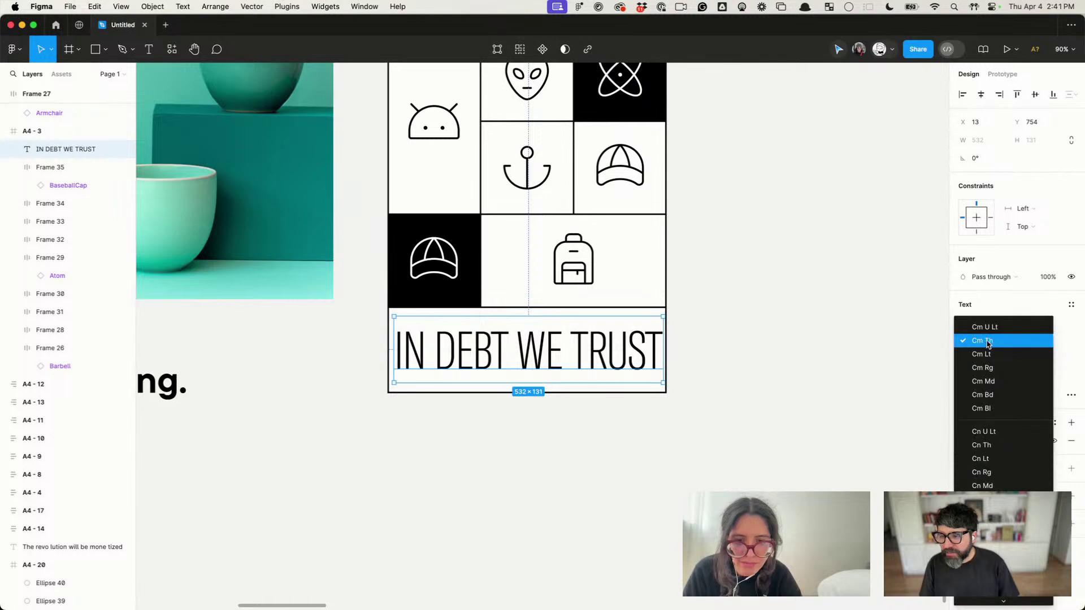
left_click(997, 328)
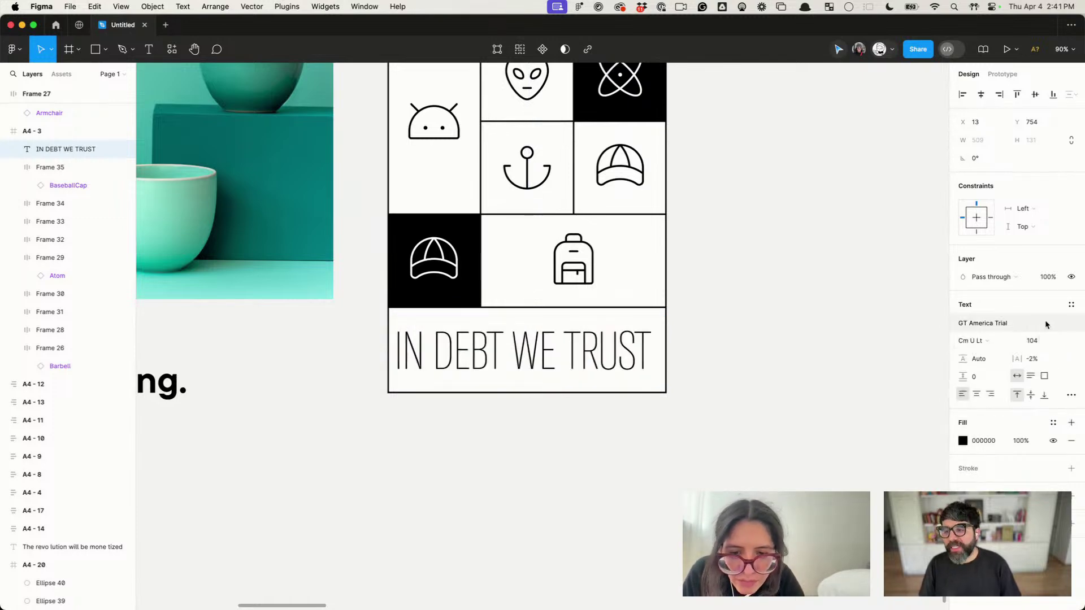
left_click(1038, 342)
key("Up")
key("Up")
key("Up")
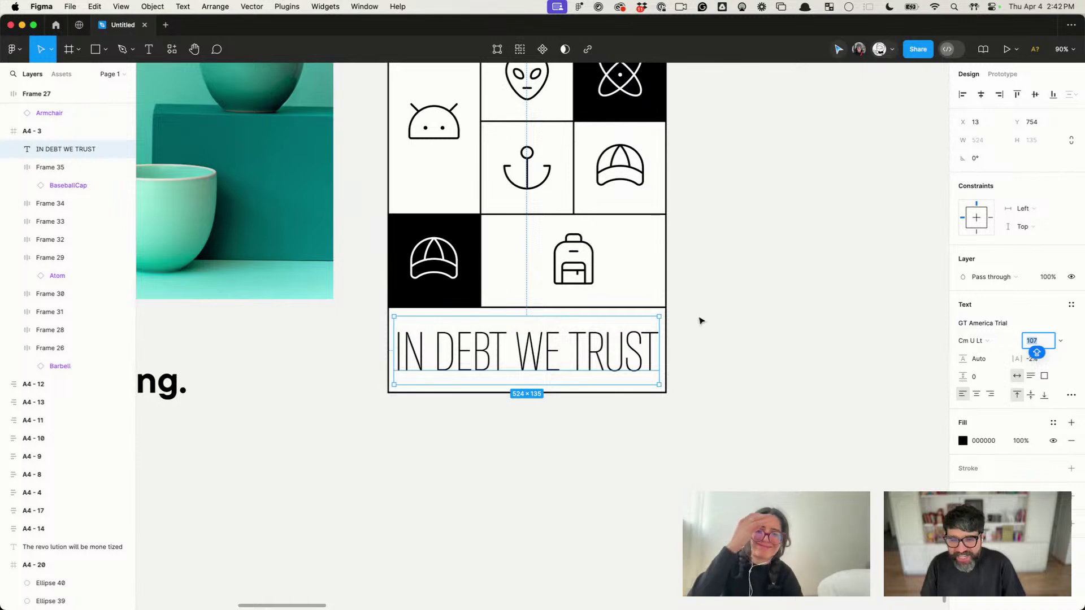
Step: Set the headline's letter spacing to -3% and its font size to 111
scroll(533, 298, "up", 5)
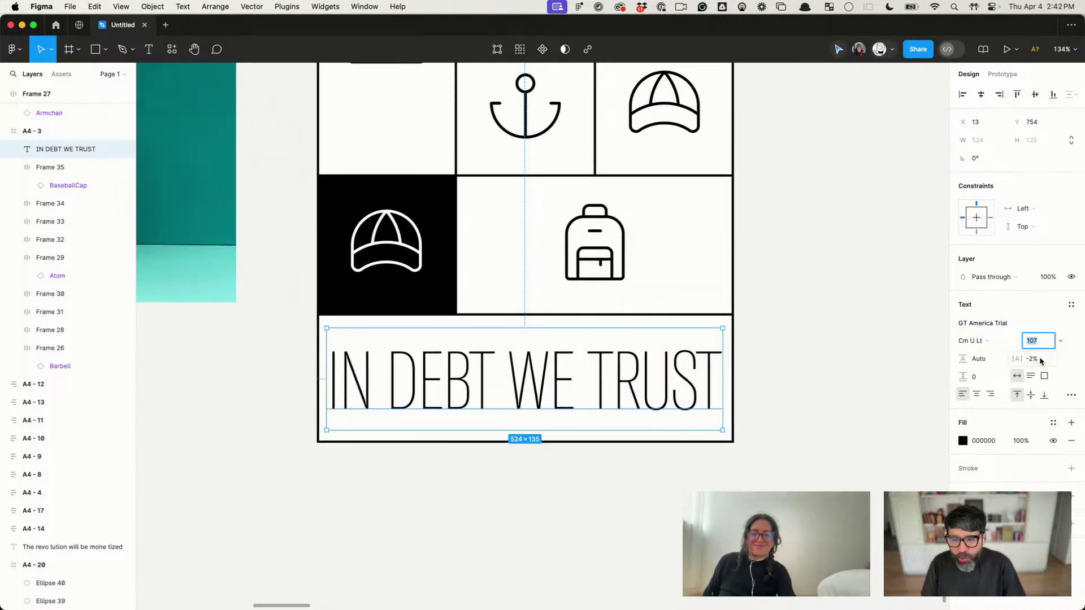
left_click(1041, 361)
key("Down")
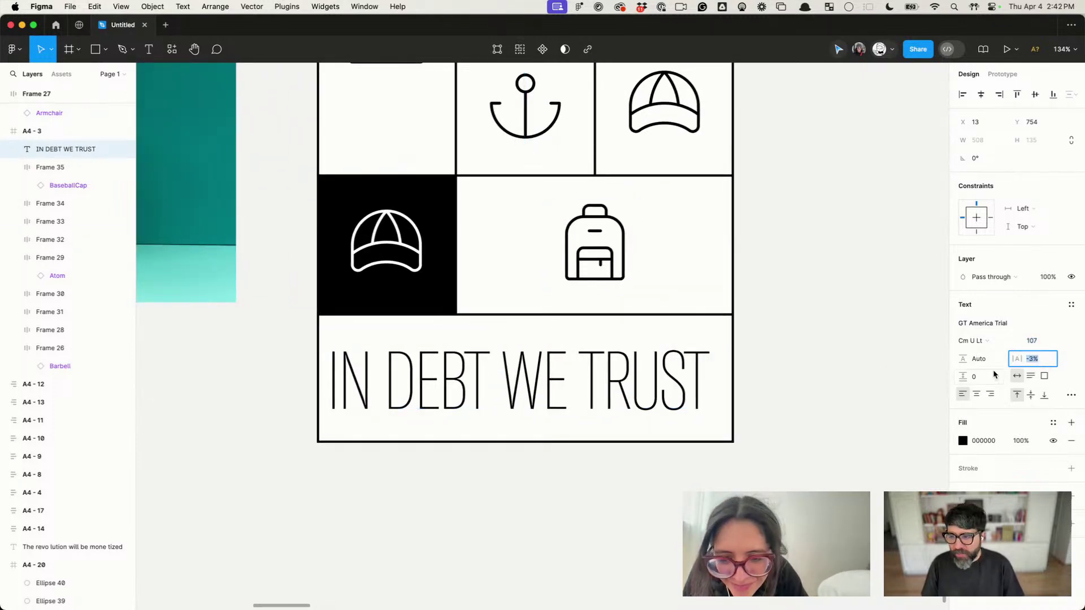
left_click(1034, 341)
key("Up")
key("Up")
key("Up")
key("Up")
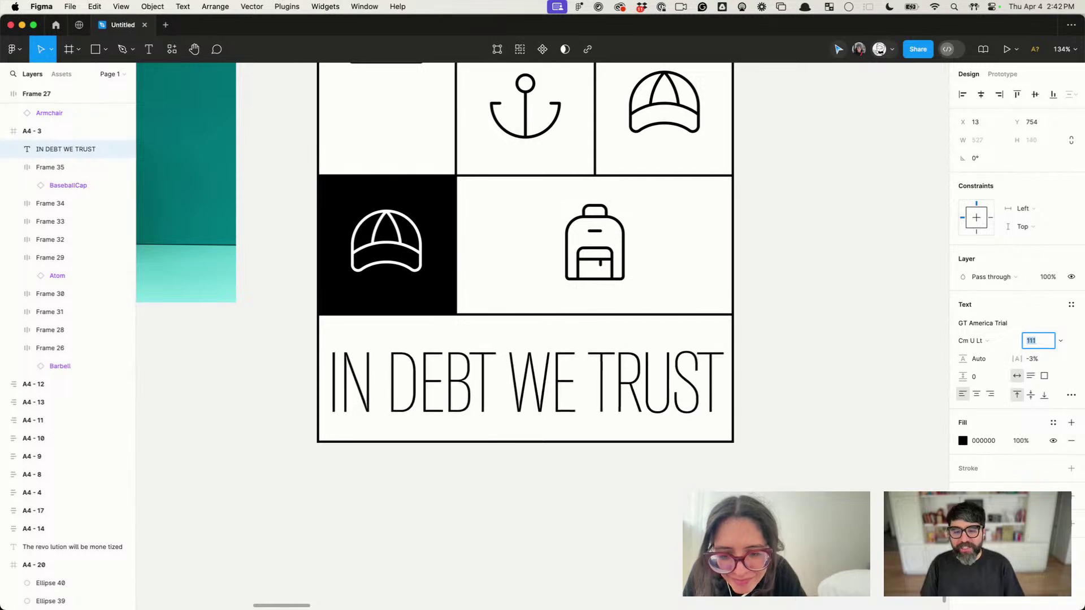
Step: Increase the font size of the "IN DEBT WE TRUST" text to 114
scroll(875, 409, "down", 5)
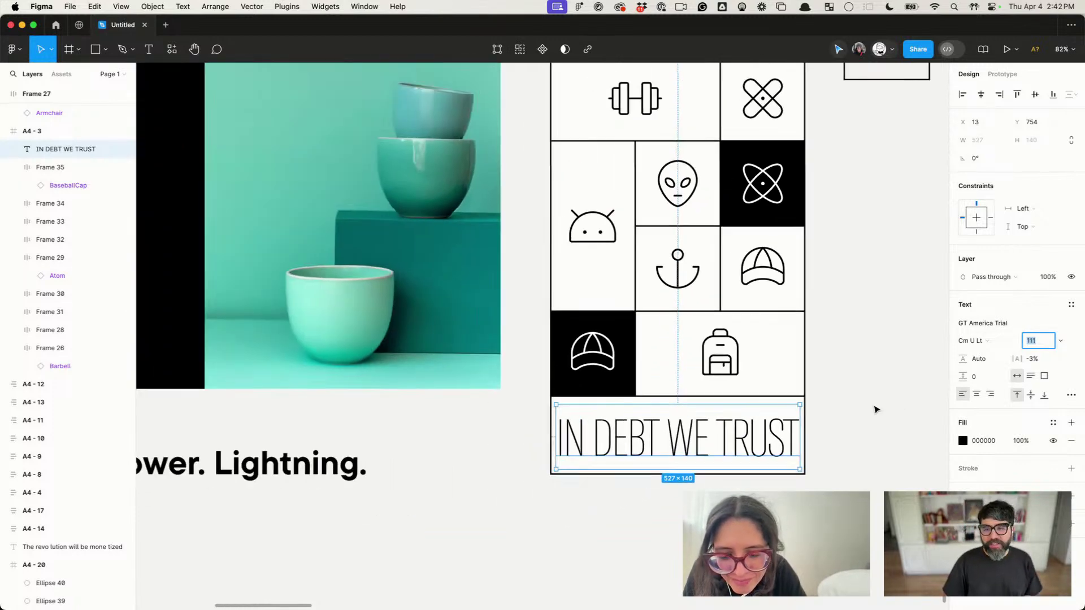
scroll(875, 409, "up", 1)
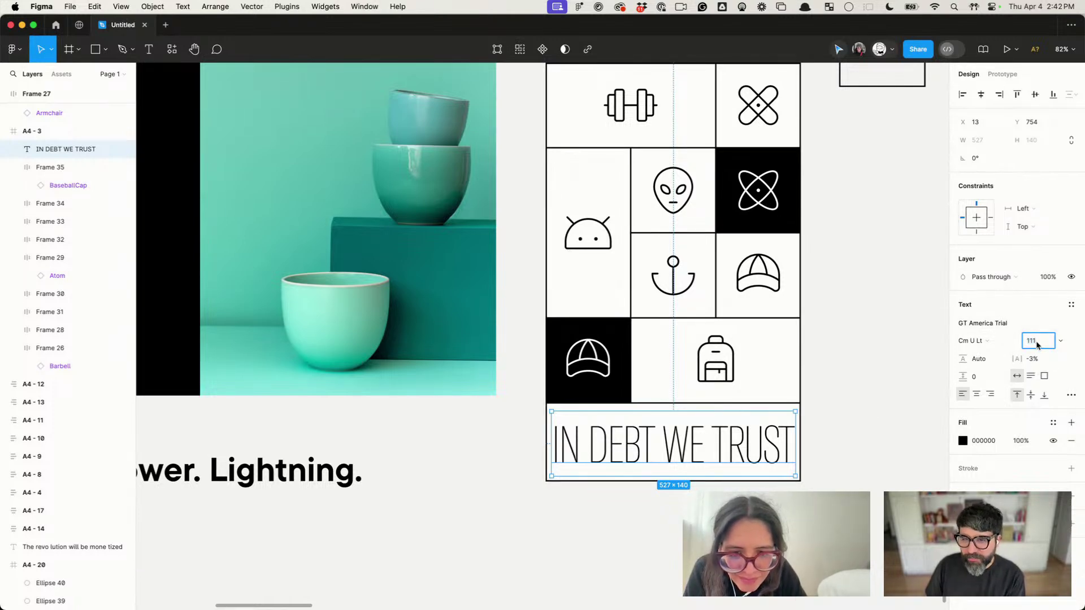
scroll(816, 383, "up", 2)
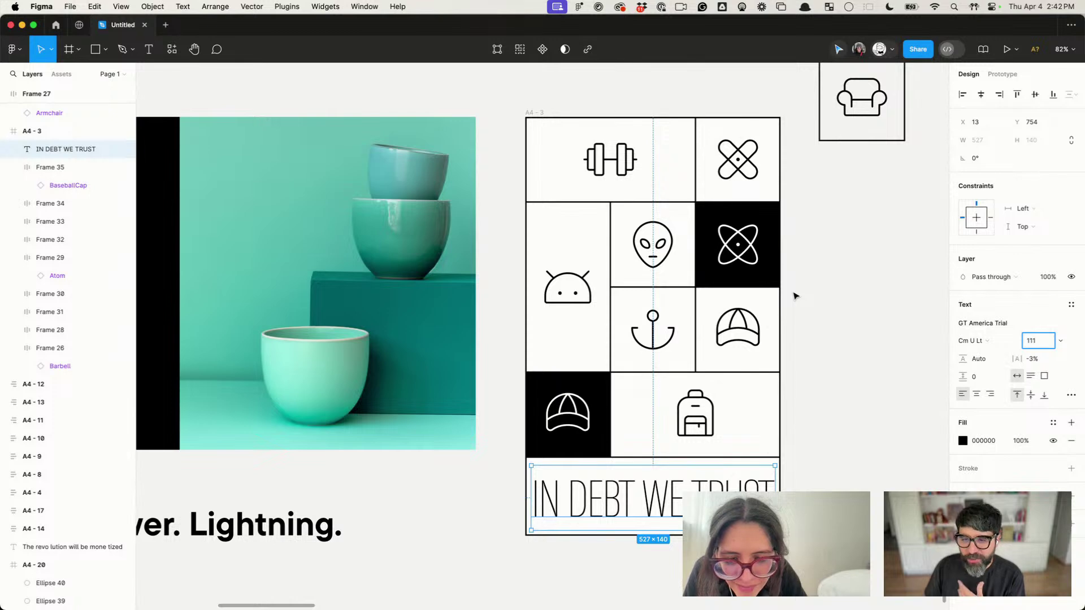
key("Up")
key("Up")
key("Up")
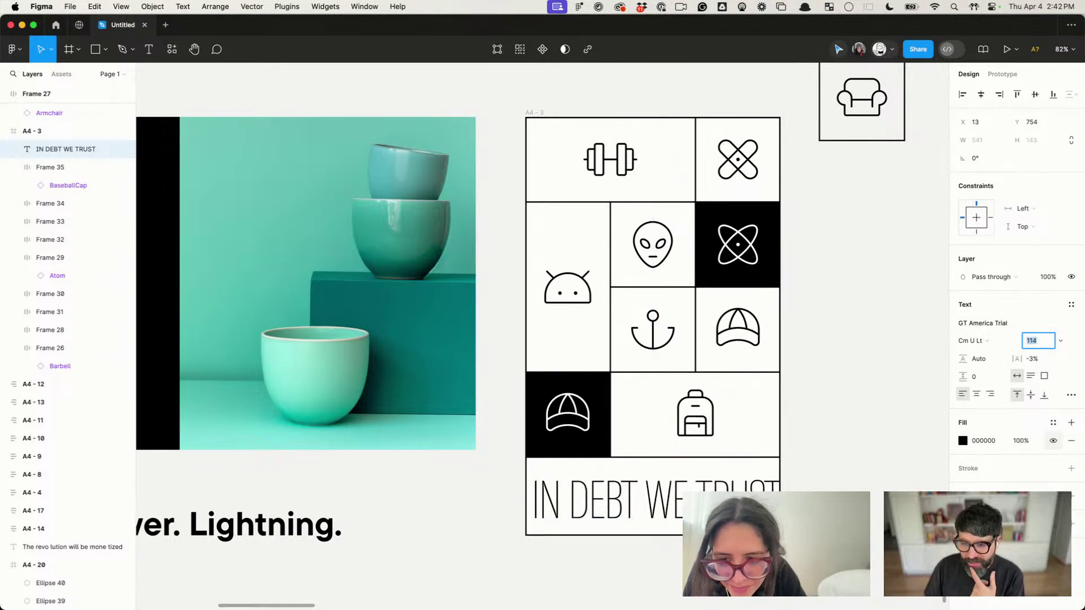
Step: Tighten the headline's letter spacing to -4% so the text fits inside the bottom row
scroll(701, 534, "up", 3)
scroll(701, 535, "up", 5)
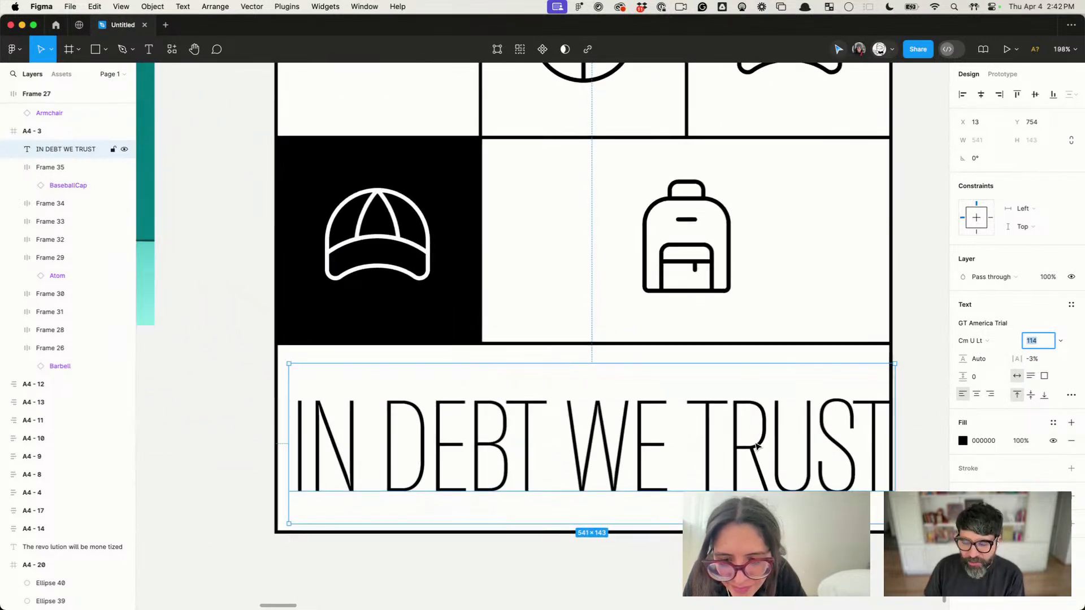
scroll(756, 446, "down", 5)
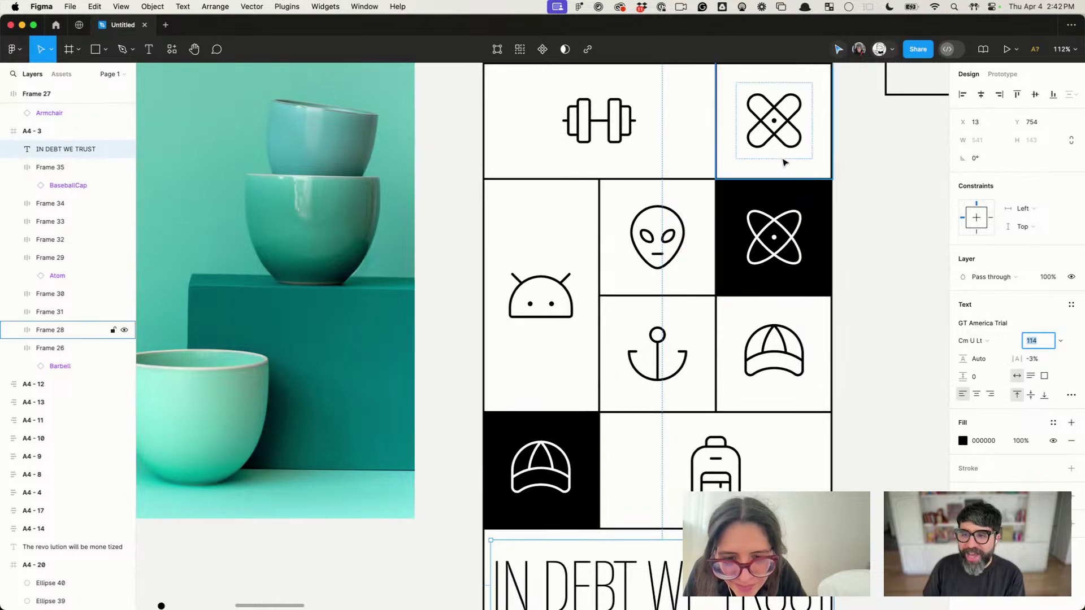
scroll(785, 163, "up", 2)
scroll(777, 154, "down", 10)
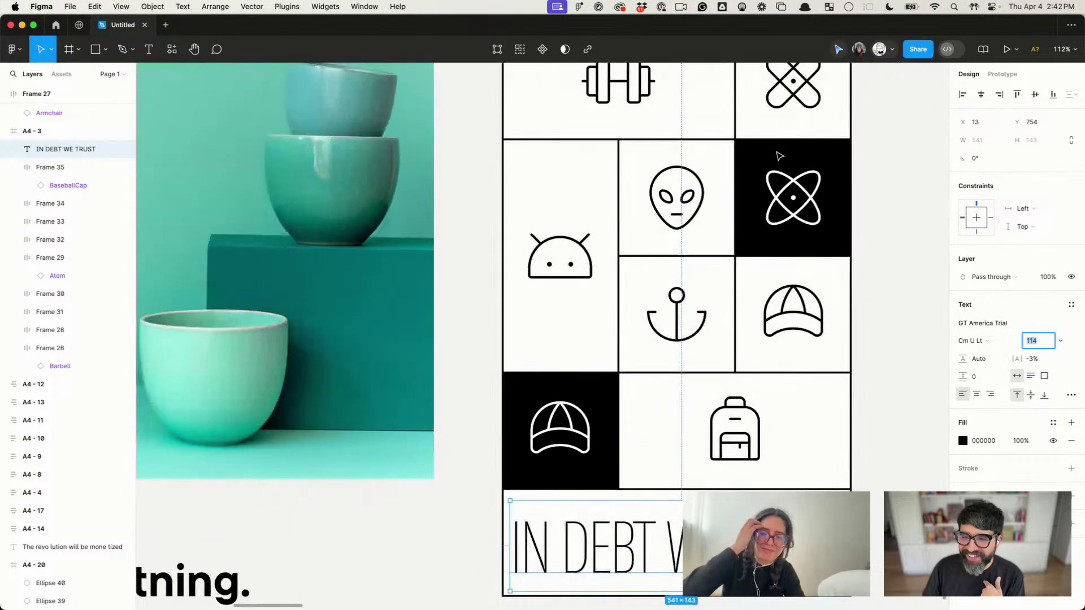
scroll(777, 153, "up", 2)
scroll(678, 335, "up", 5)
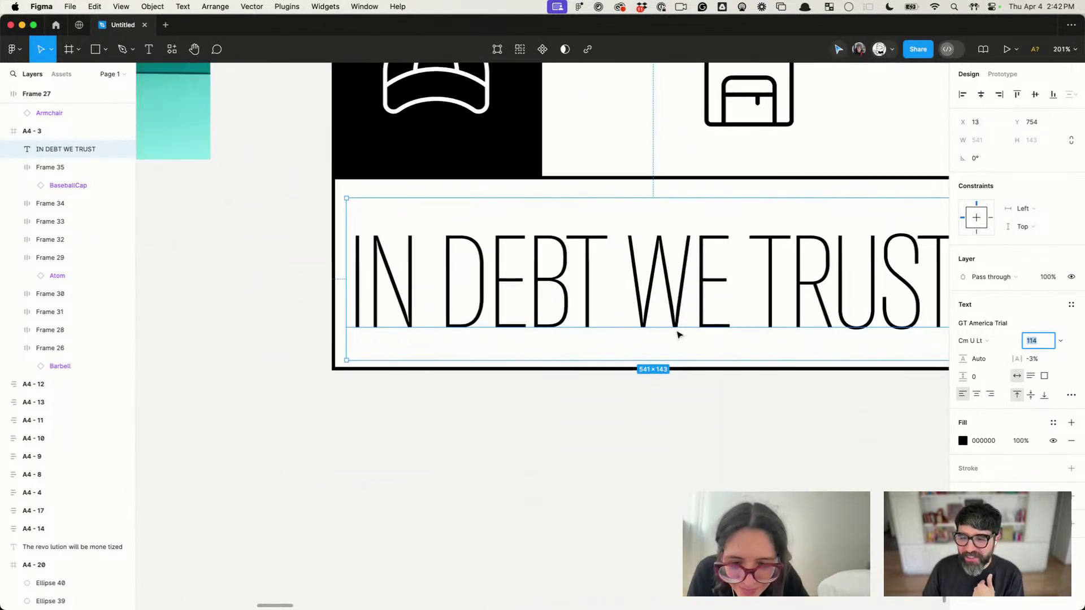
scroll(755, 235, "right", 3)
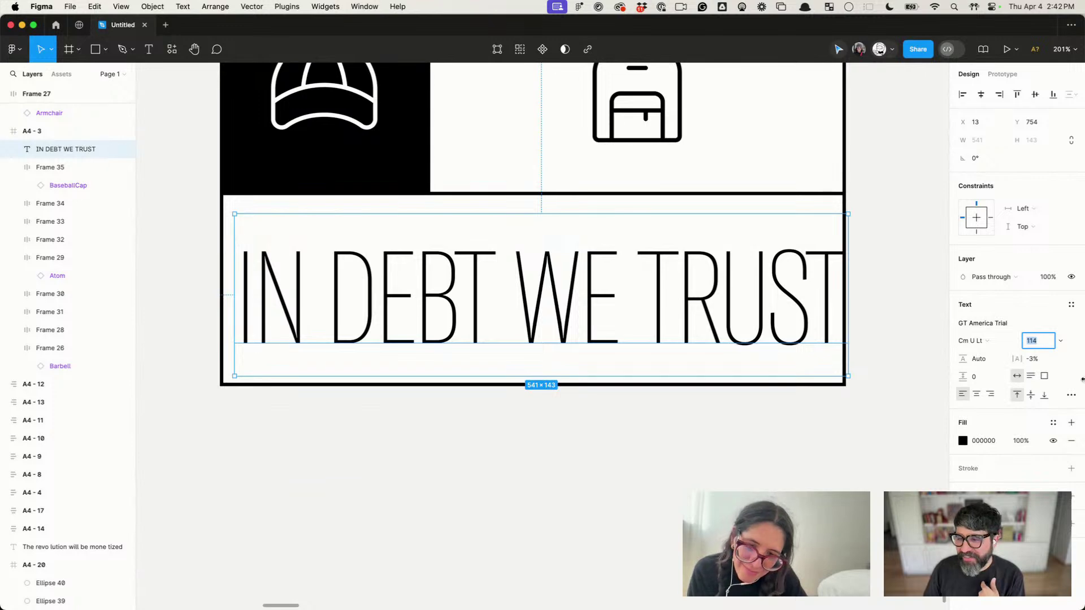
key("Down")
key("Down")
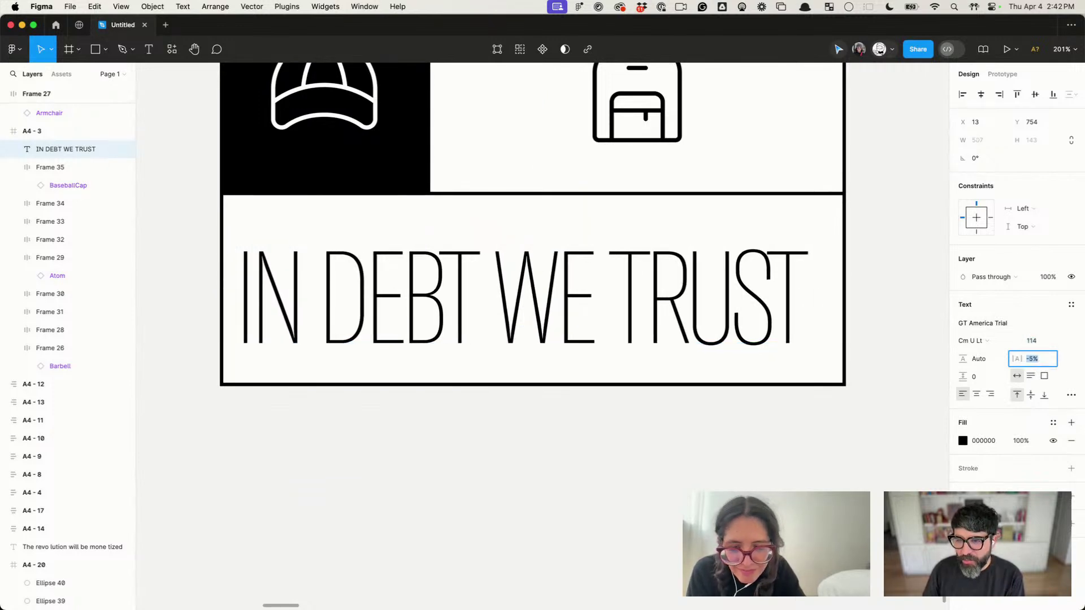
left_click(625, 456)
scroll(625, 456, "down", 5)
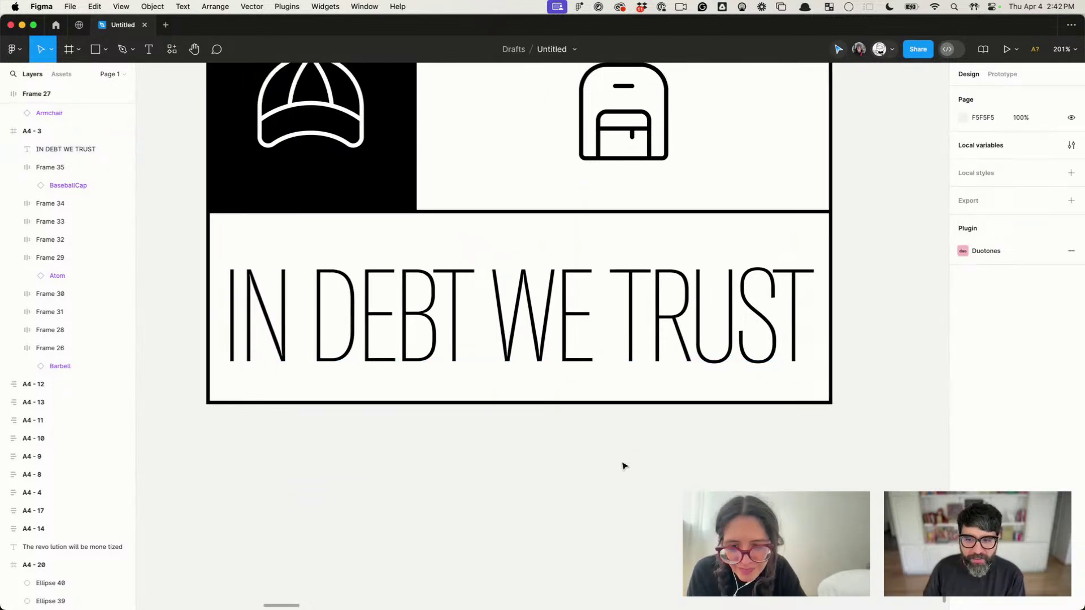
Step: Add a black 000000 stroke to the "IN DEBT WE TRUST" text to thicken its letters, and check the poster
left_click(569, 505)
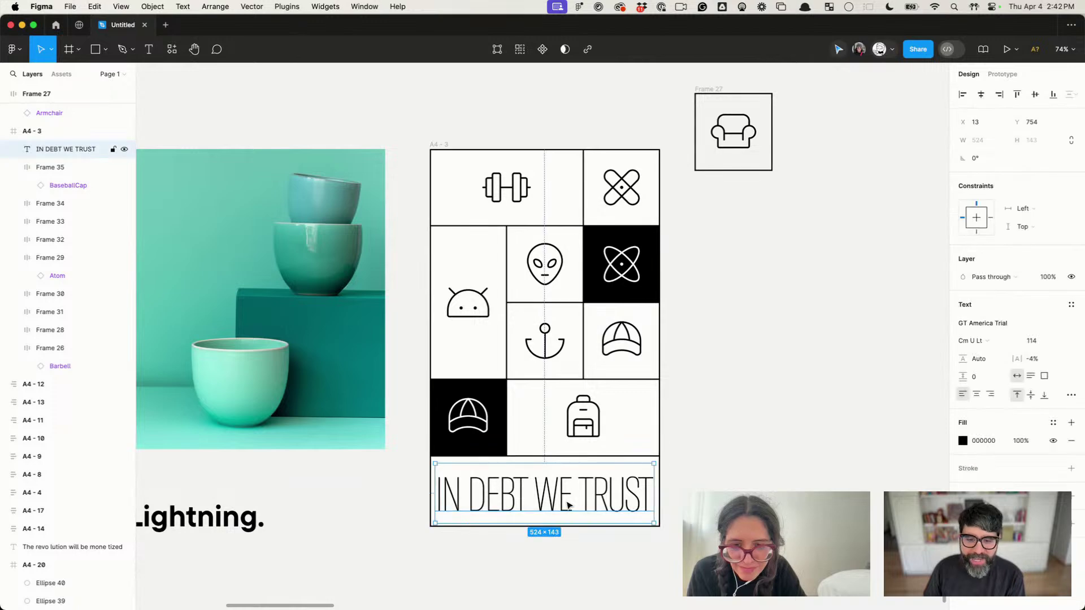
left_click(1070, 469)
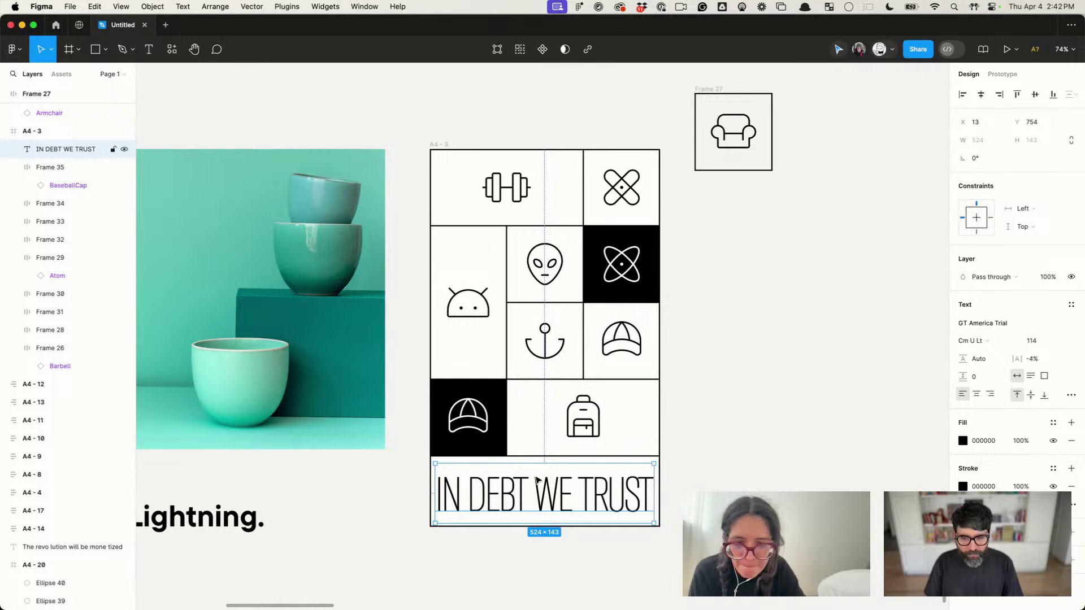
scroll(536, 480, "up", 10)
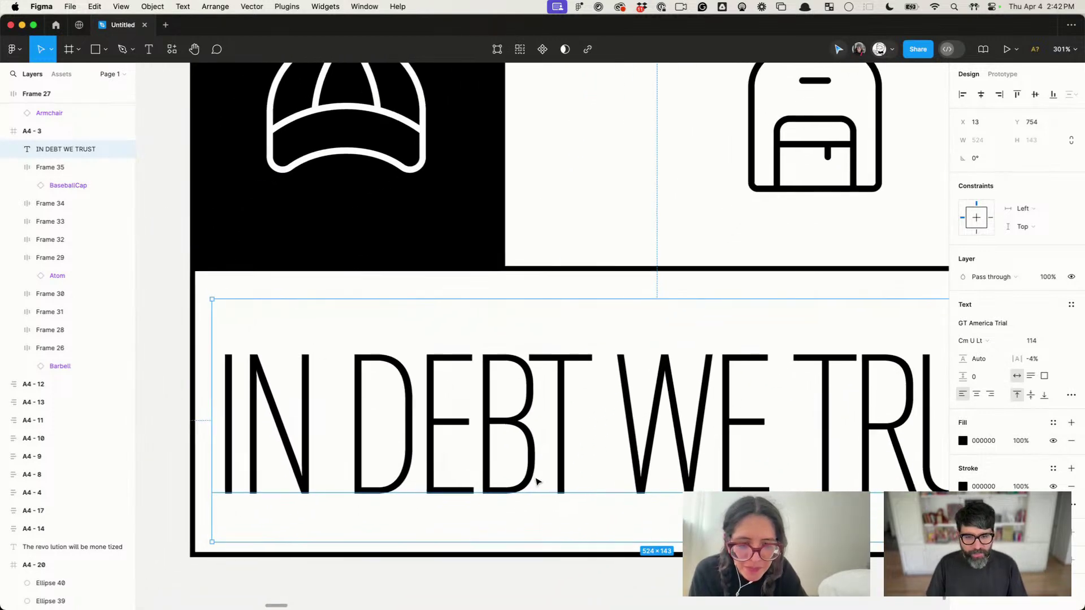
scroll(535, 481, "down", 5)
left_click(525, 561)
scroll(526, 562, "down", 7)
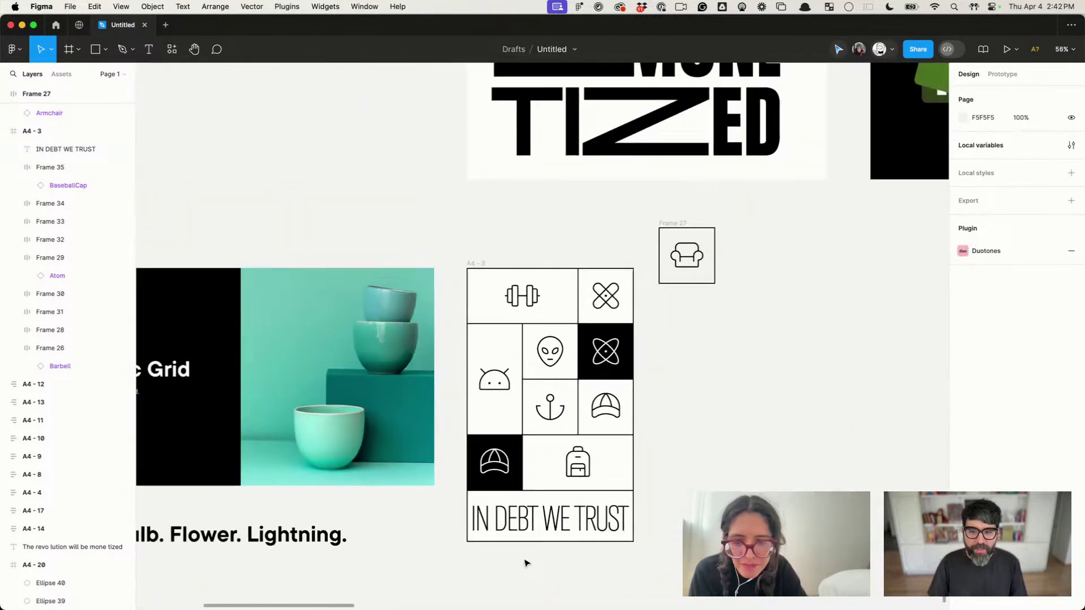
Step: Move the armchair frame below the icon grid poster and place a duplicate of the poster beside the original at X 1385, Y 3593
scroll(525, 562, "down", 3)
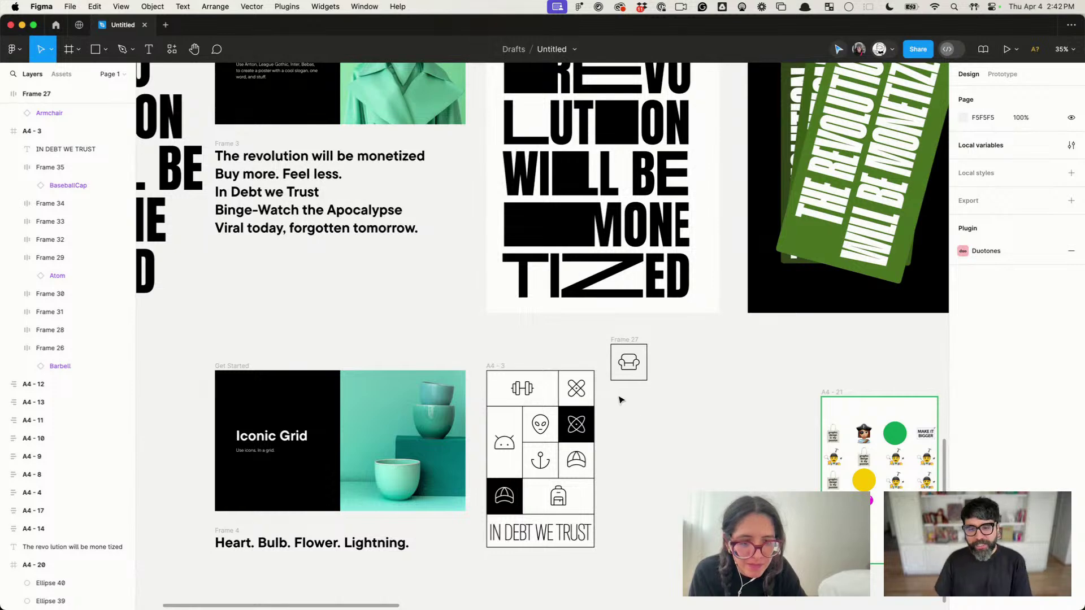
left_click_drag(619, 352, 492, 551)
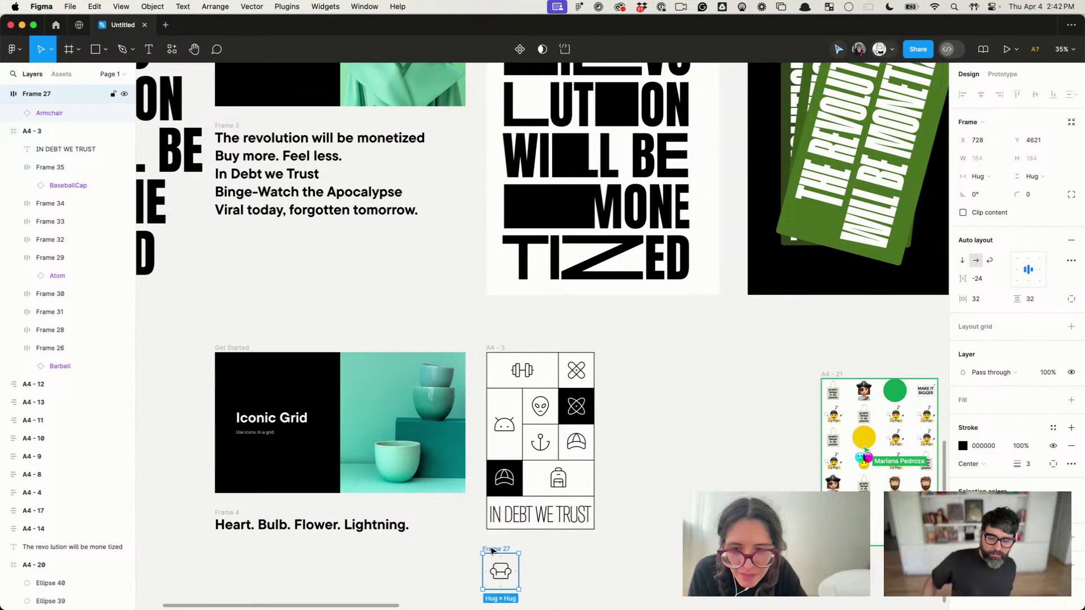
left_click_drag(515, 356, 621, 353)
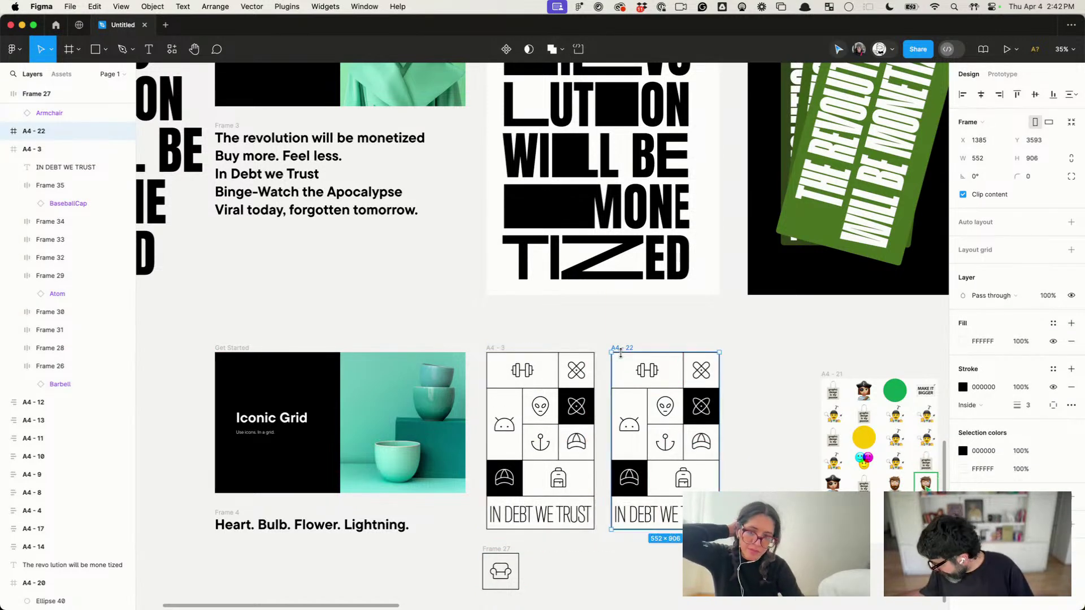
scroll(621, 354, "up", 6)
key("f")
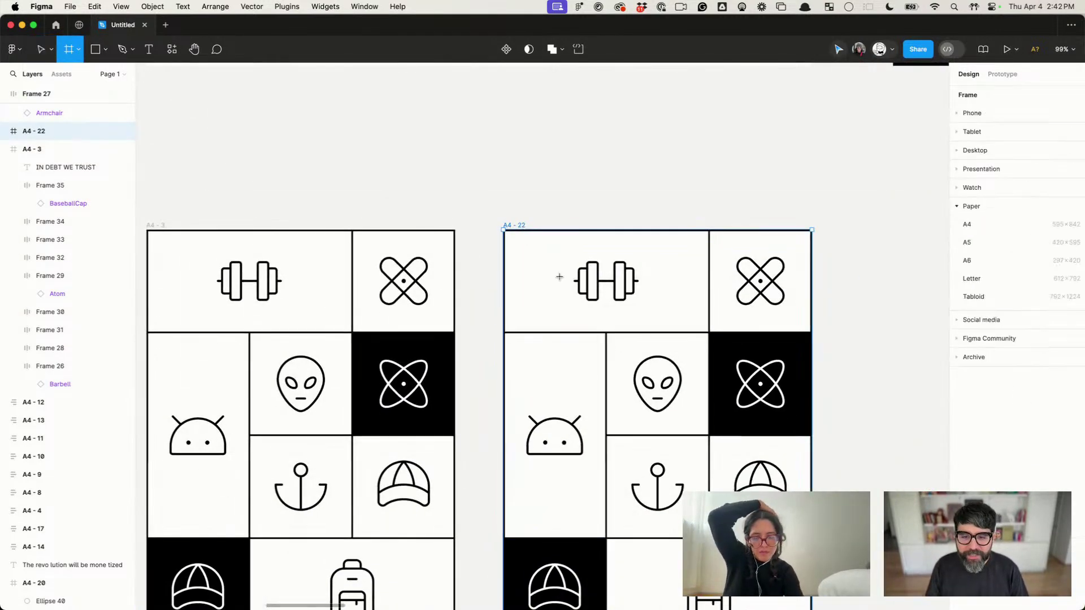
left_click_drag(533, 247, 678, 448)
key("super+z")
left_click(649, 182)
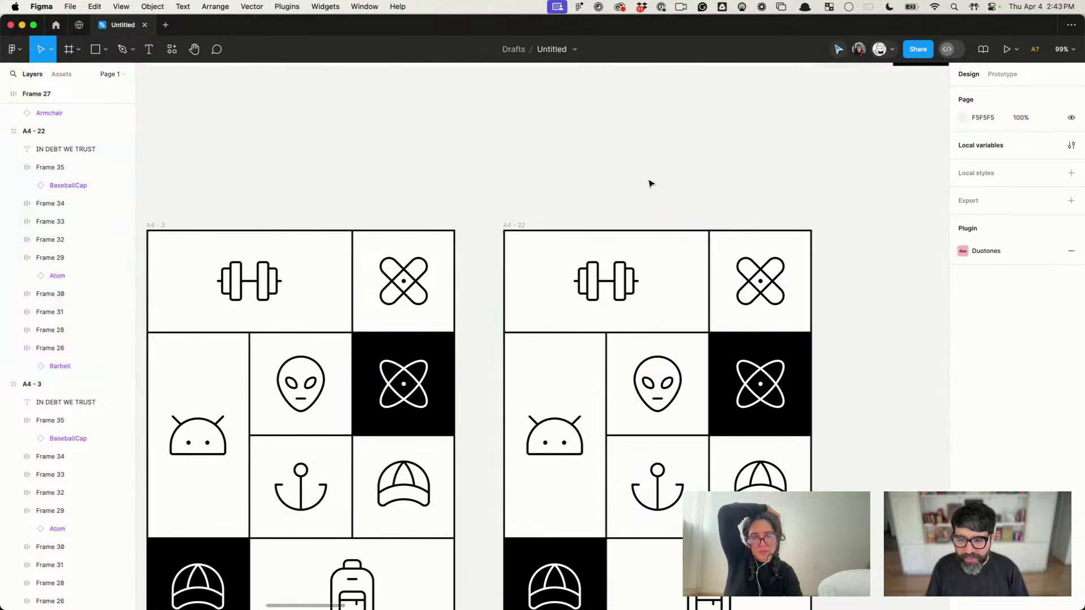
Step: Draw a frame about 290 × 182 over the duplicate poster's headline and give it a FFFFFF fill
scroll(650, 183, "down", 5)
key("f")
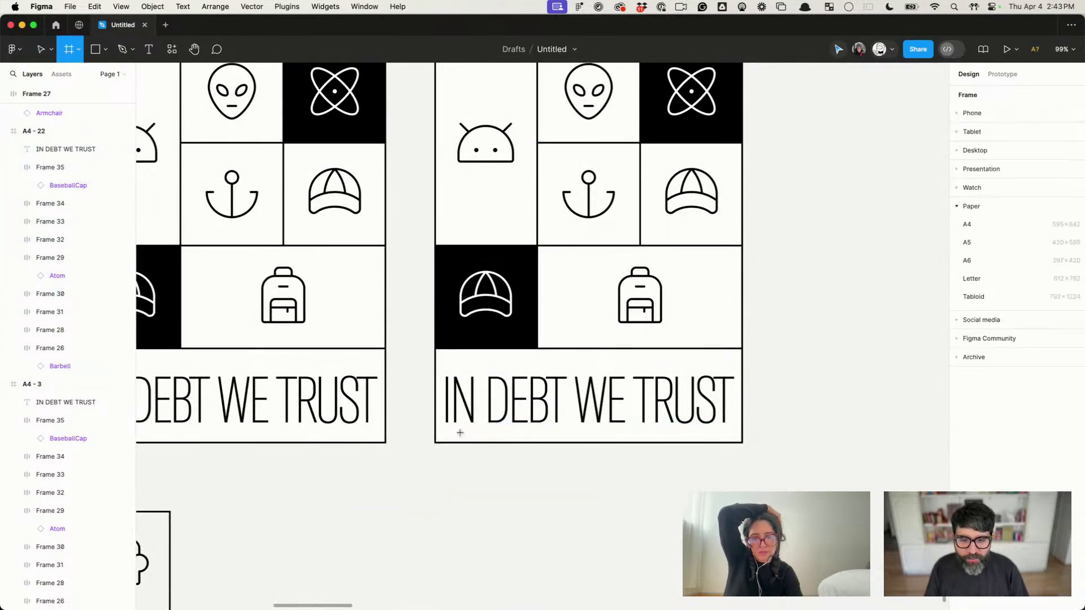
left_click_drag(460, 432, 624, 331)
left_click(1072, 396)
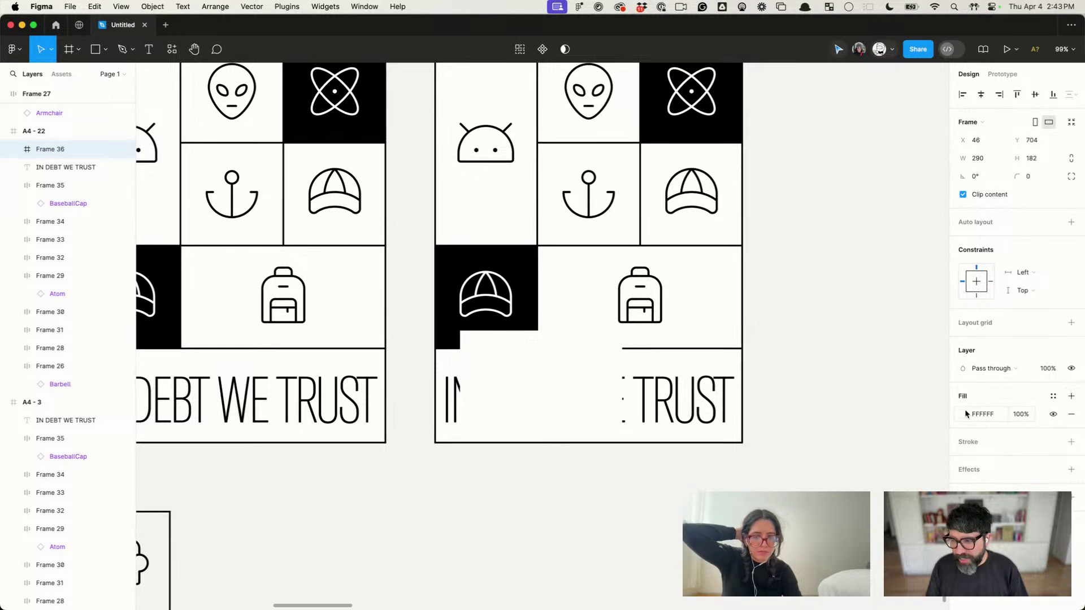
scroll(719, 359, "down", 1)
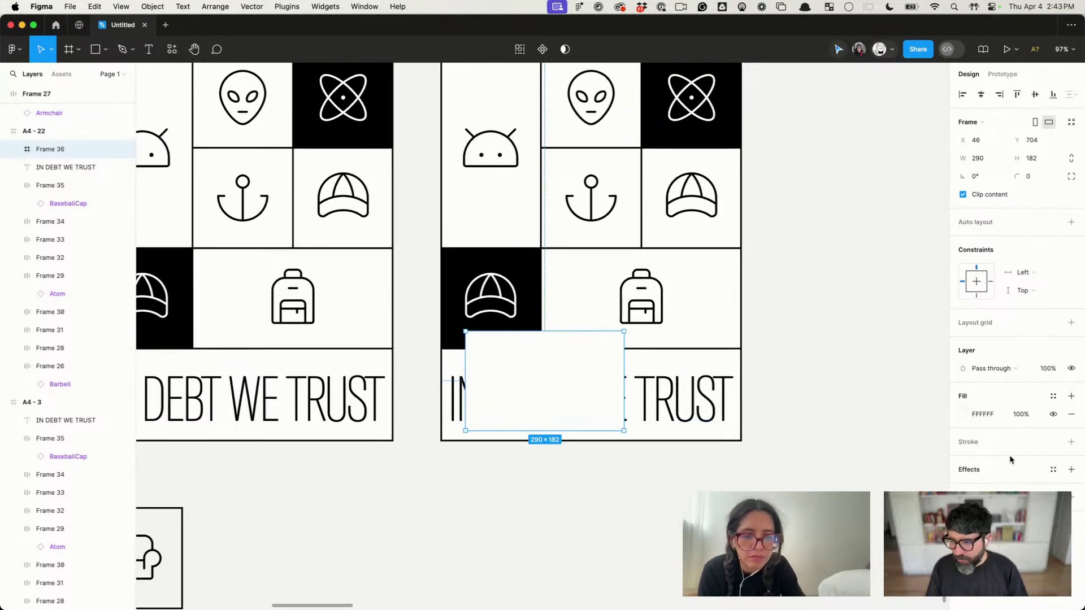
Step: Set the white frame's blend mode to Difference and stretch it to cover the whole duplicate poster at 552 × 906
left_click(985, 373)
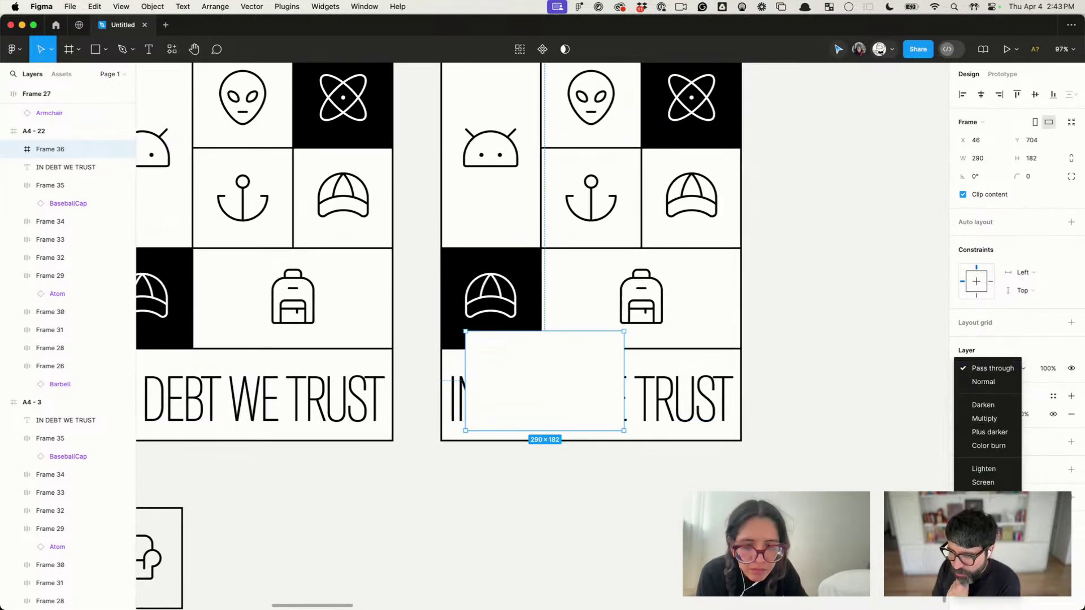
scroll(988, 429, "down", 2)
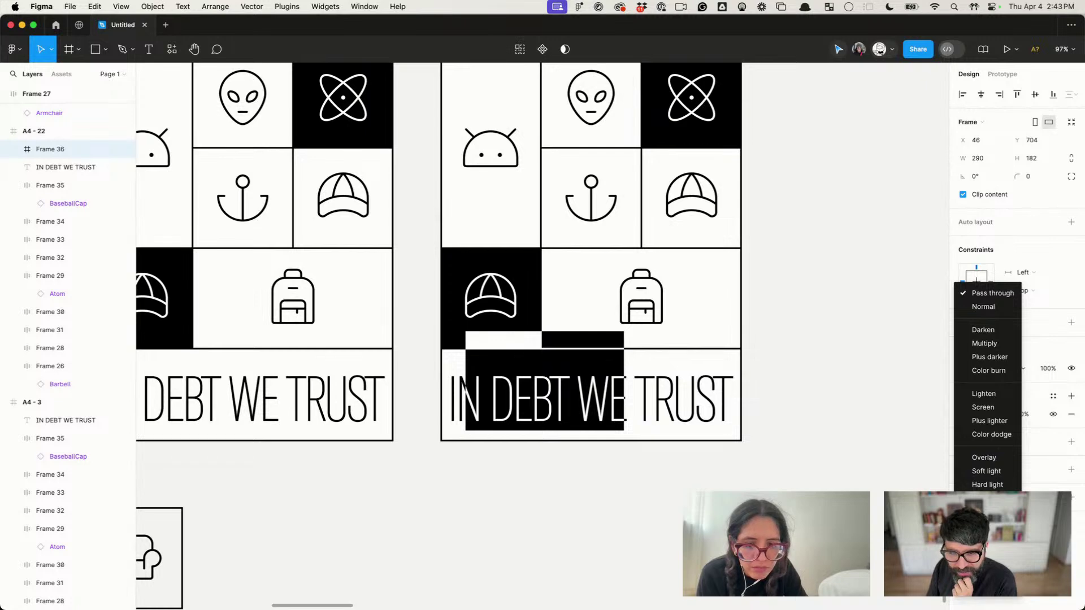
left_click(988, 498)
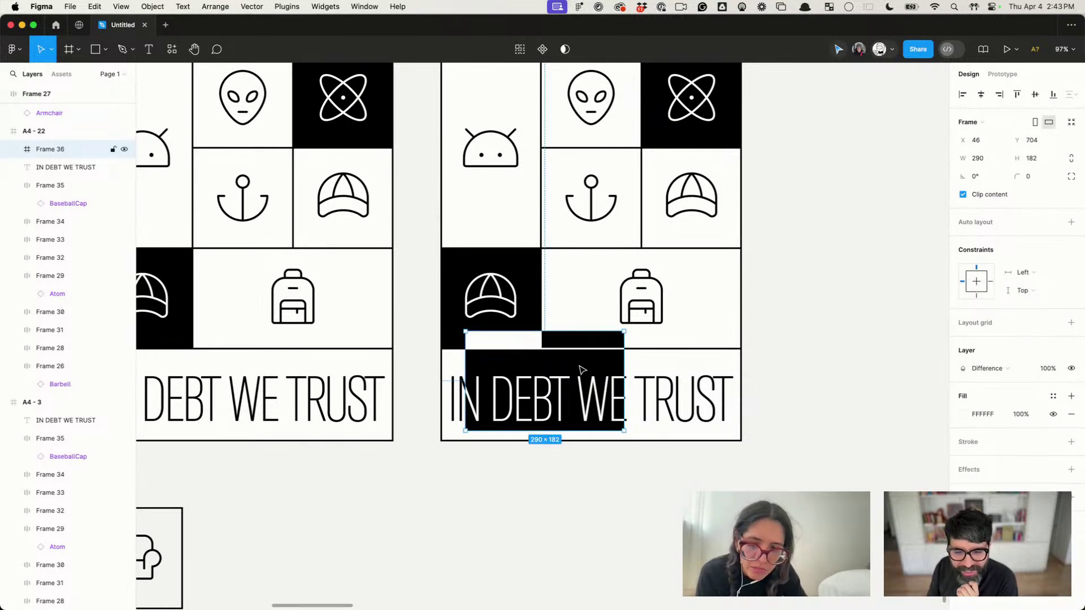
scroll(582, 370, "down", 5)
left_click_drag(582, 370, 669, 136)
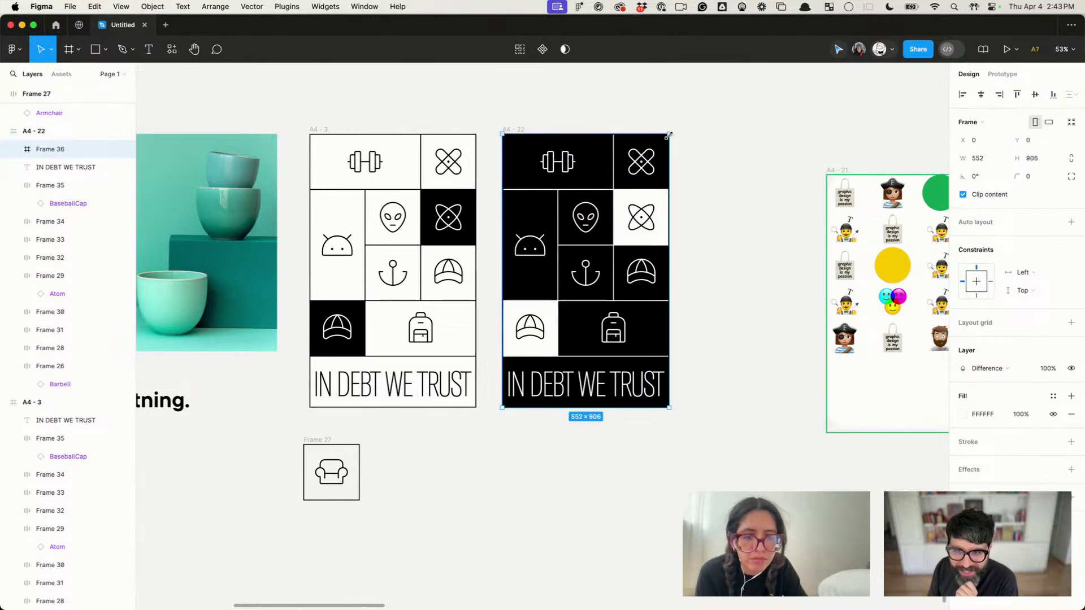
Step: Examine the inverted duplicate poster beside the original, from the icon cells to the "IN DEBT WE TRUST" headline
scroll(668, 136, "up", 10)
scroll(668, 136, "down", 5)
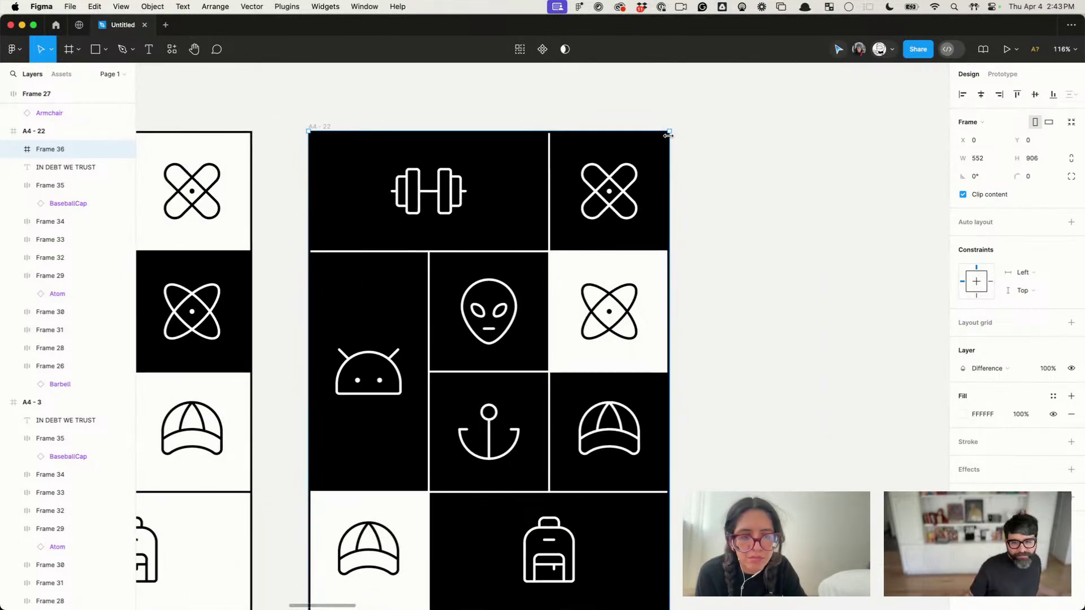
scroll(670, 138, "down", 3)
scroll(670, 138, "left", 2)
scroll(670, 140, "down", 7)
scroll(670, 140, "up", 5)
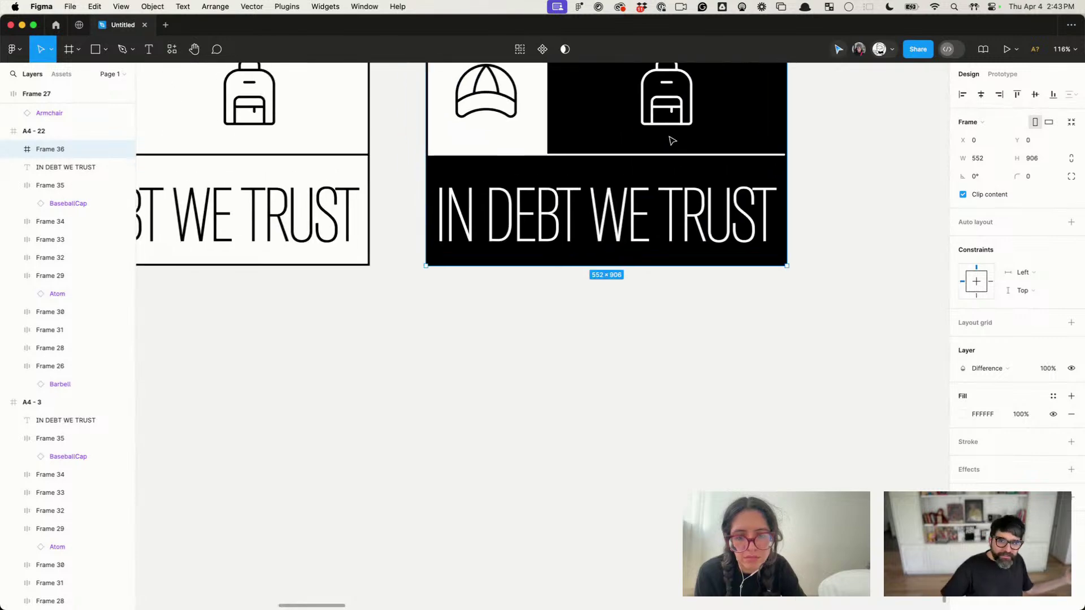
scroll(670, 140, "up", 3)
scroll(670, 141, "down", 6)
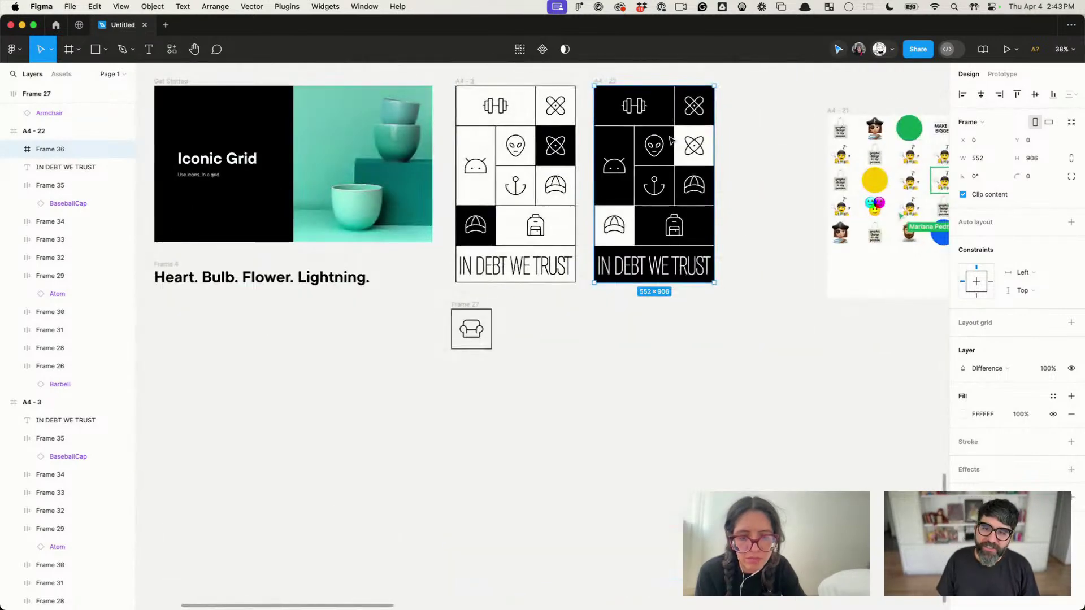
scroll(656, 82, "up", 2)
scroll(655, 83, "up", 5)
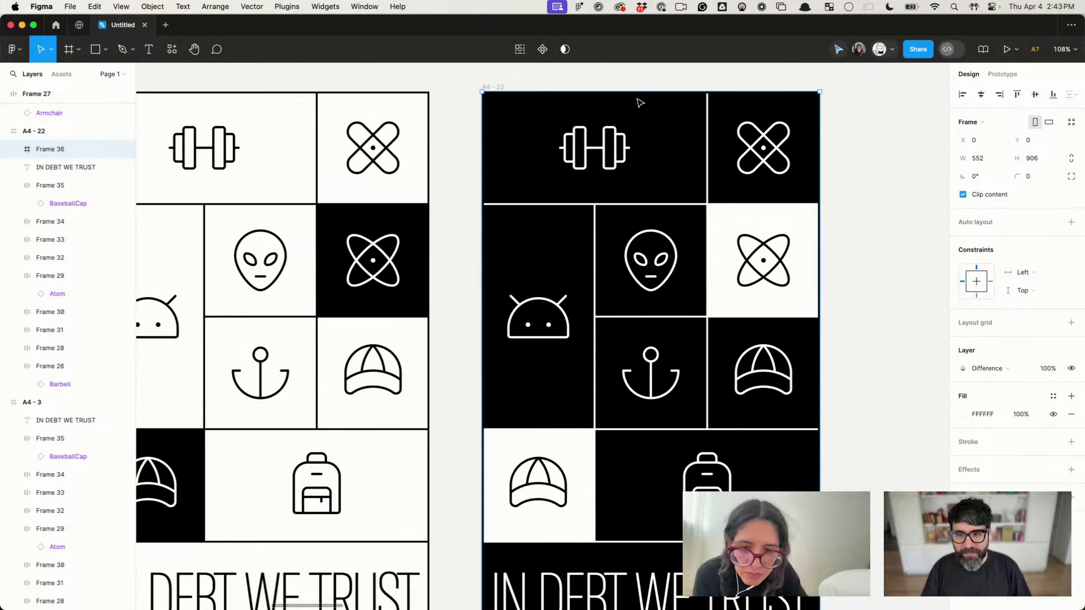
key("Escape")
scroll(608, 237, "down", 5)
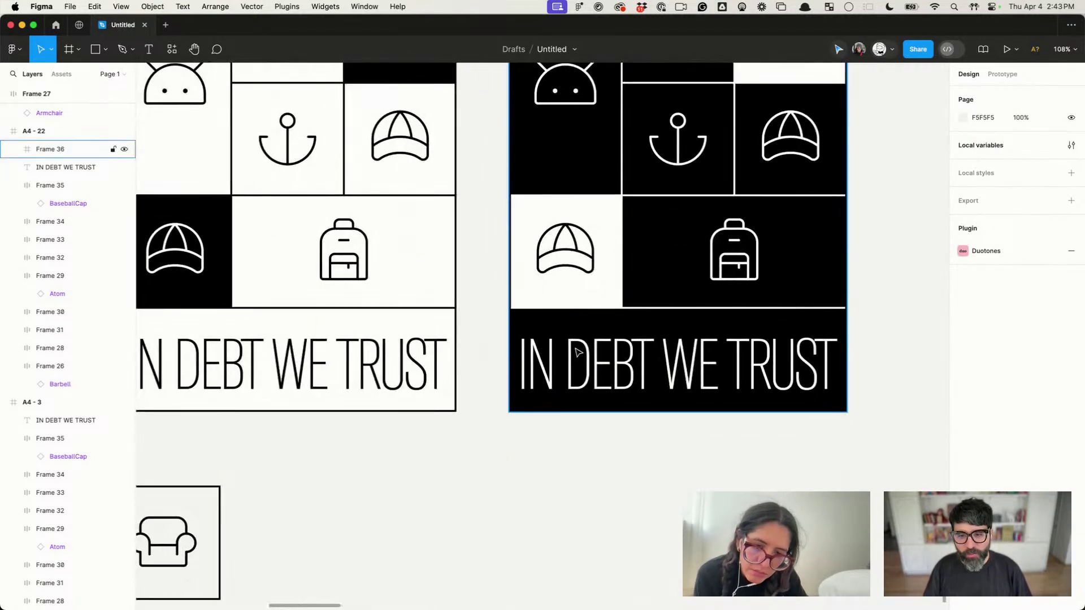
left_click(585, 326)
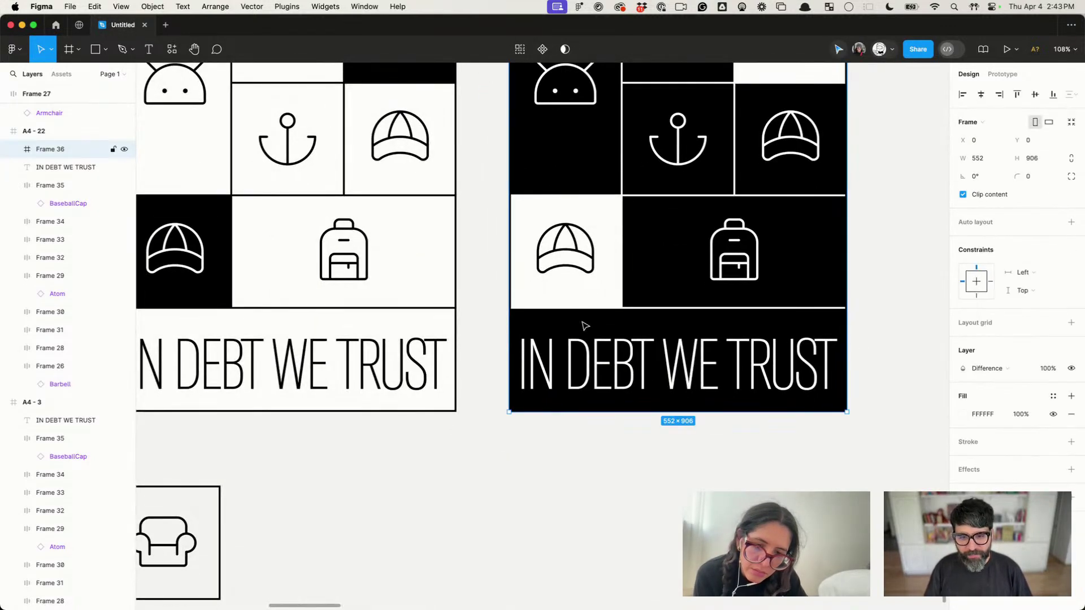
left_click(663, 488)
scroll(662, 486, "down", 5)
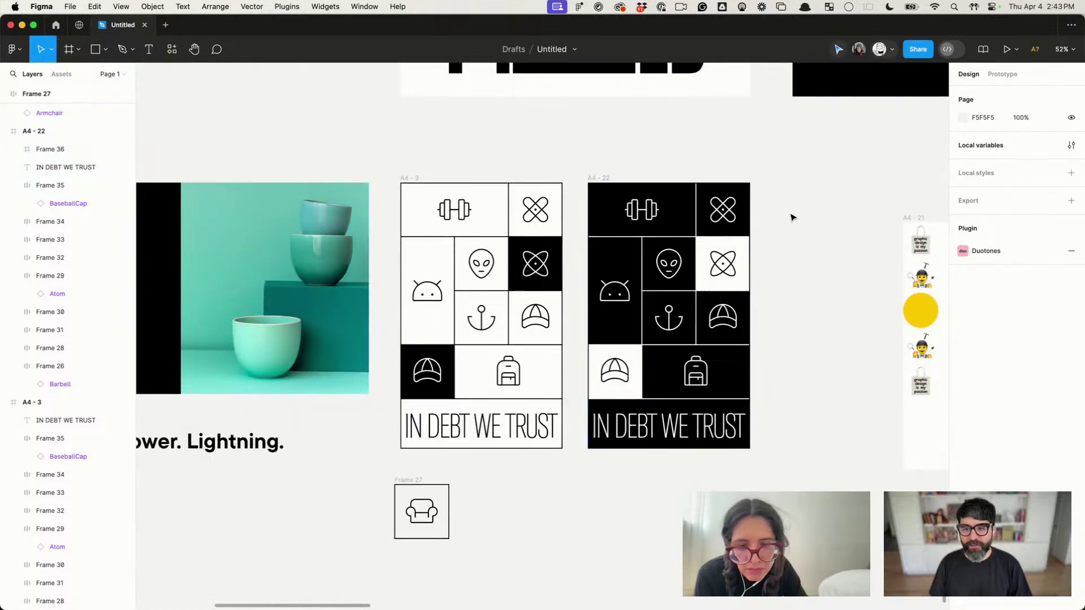
left_click(627, 435)
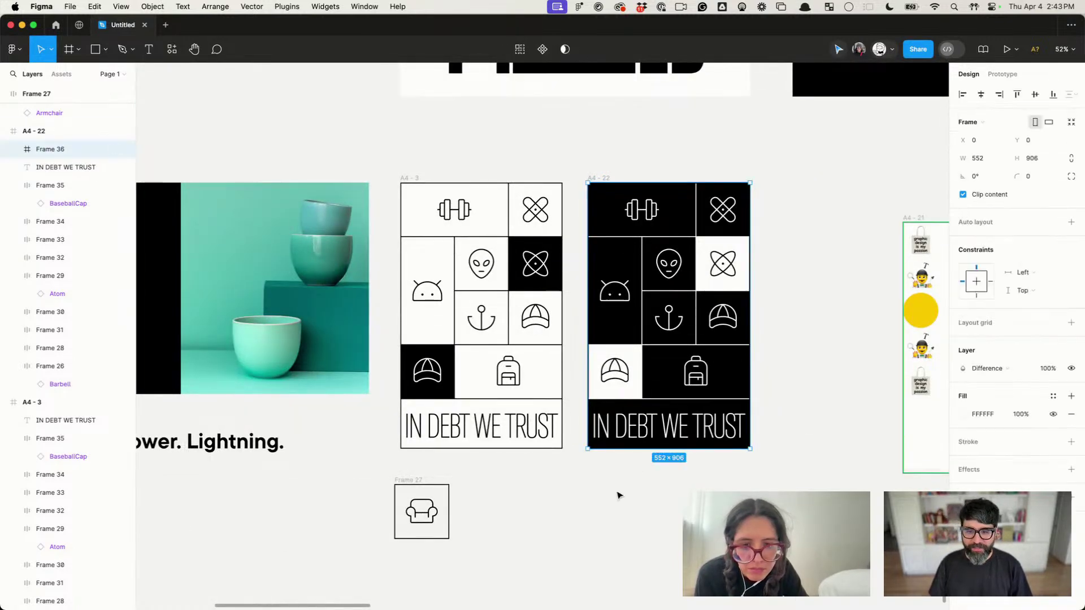
Step: Look over the emoji and coloured circle grid poster beside the icon grid posters
scroll(620, 497, "down", 2)
scroll(619, 497, "right", 2)
scroll(622, 500, "right", 5)
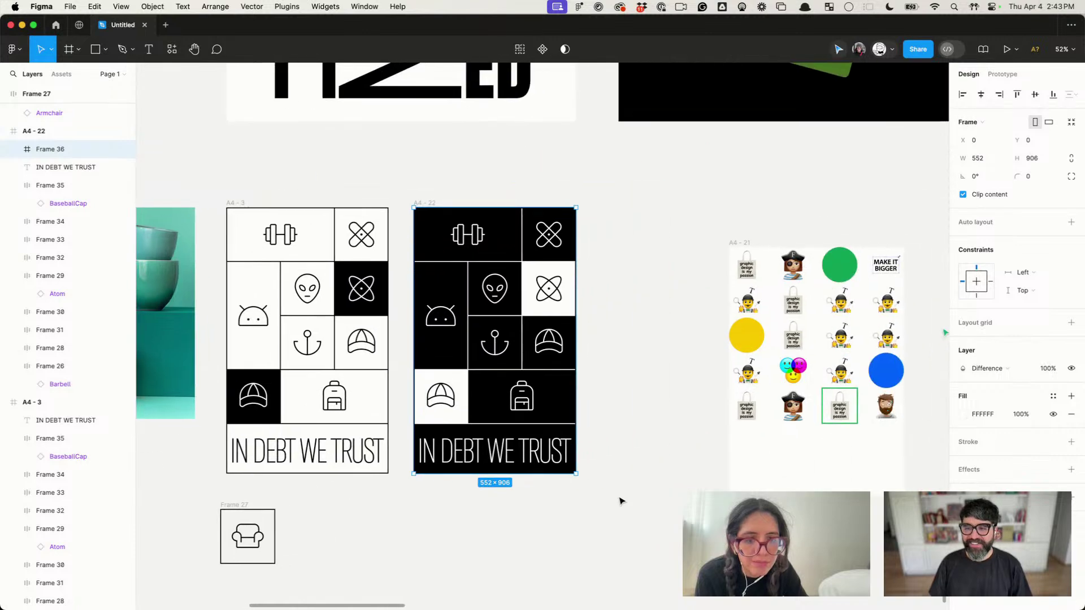
scroll(656, 384, "up", 5)
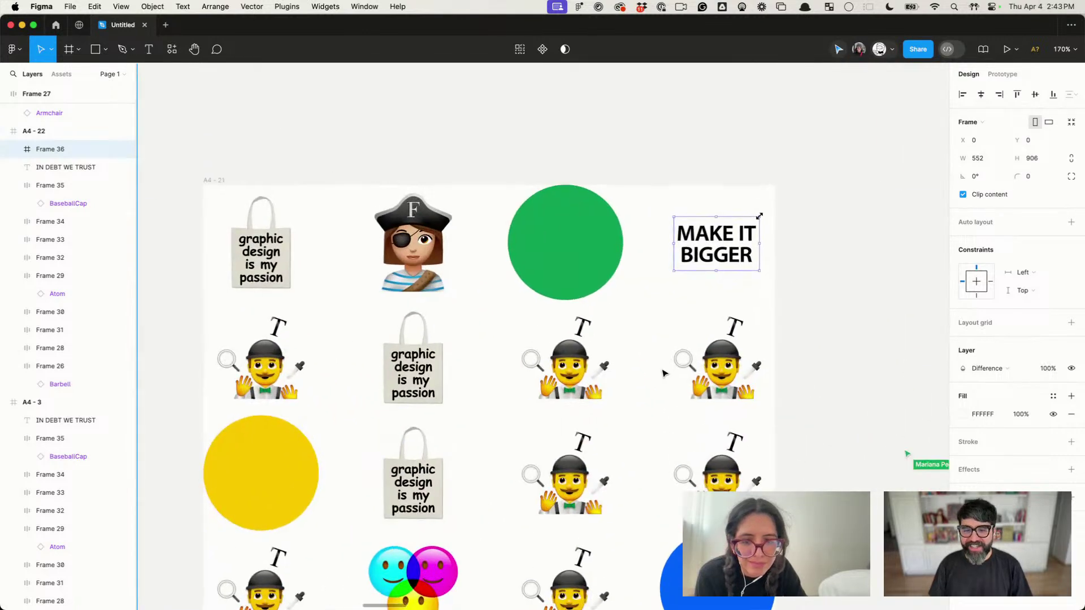
scroll(664, 373, "up", 2)
scroll(664, 373, "down", 5)
scroll(664, 373, "left", 3)
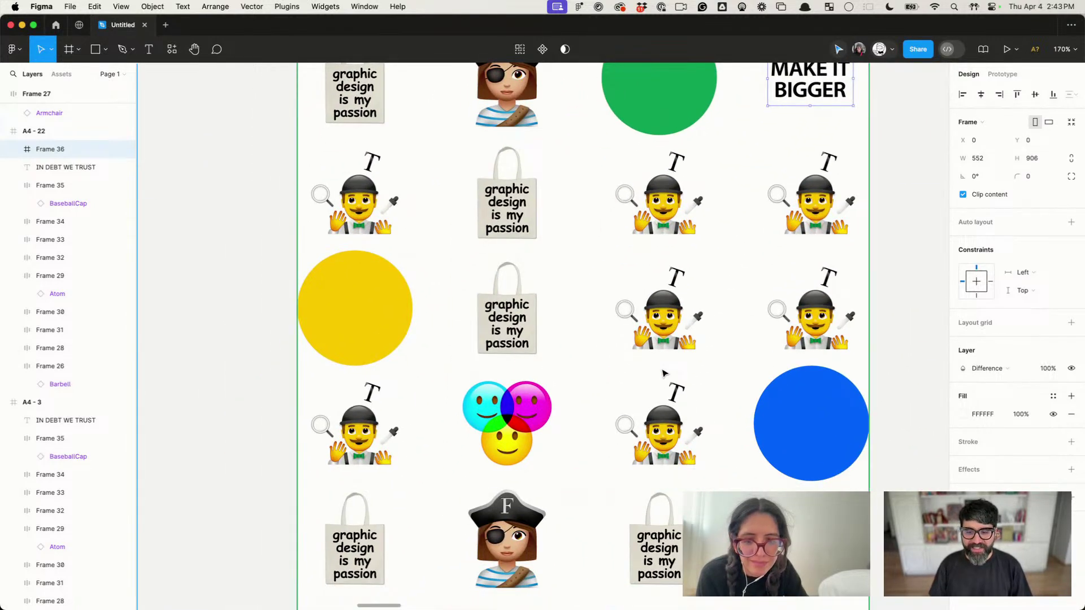
scroll(664, 373, "left", 10)
scroll(664, 373, "down", 10)
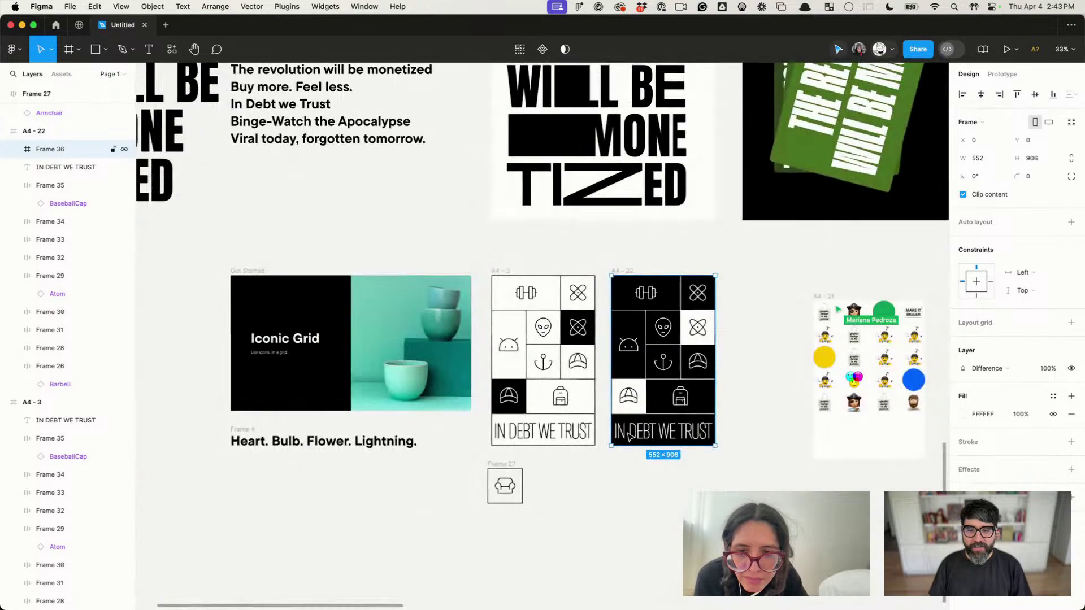
left_click(597, 528)
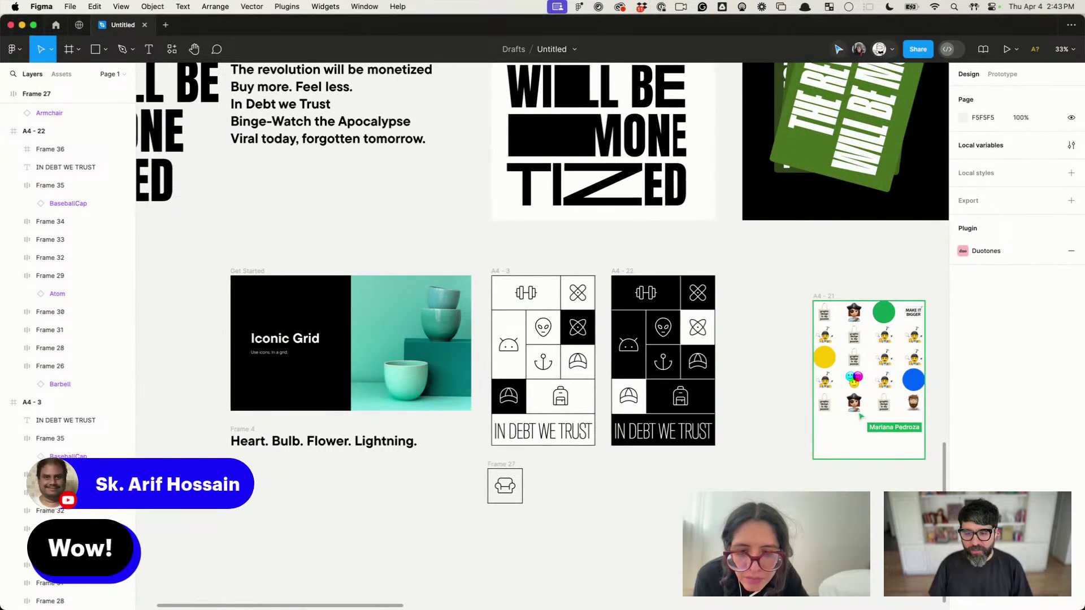
Step: Examine the "Circles Only!" card and the coloured ring segment poster beside it, including the smiling purple circle
scroll(519, 287, "down", 5)
scroll(519, 287, "up", 5)
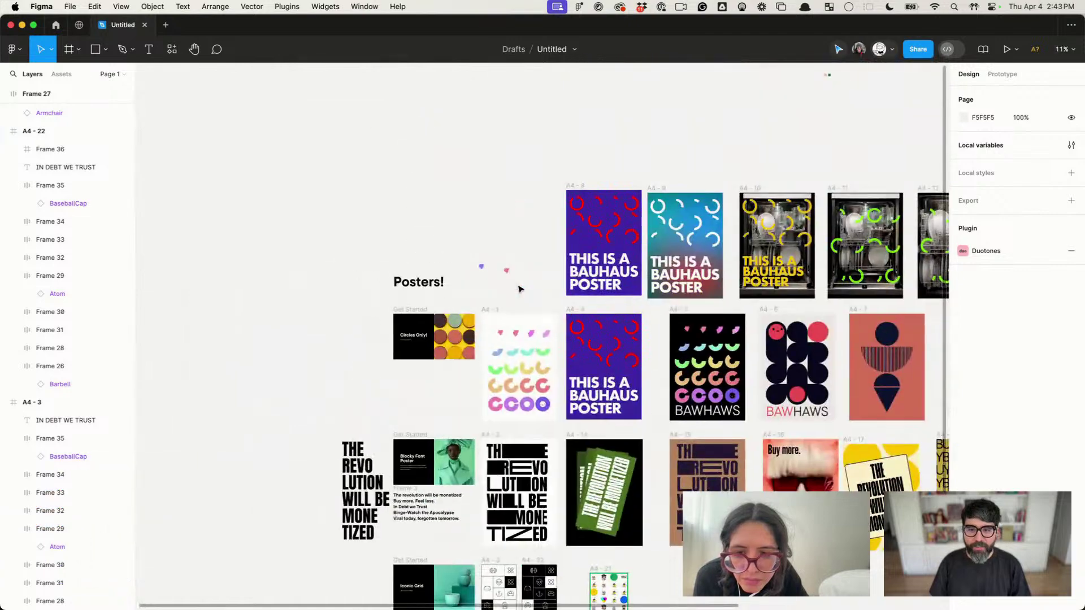
key("n")
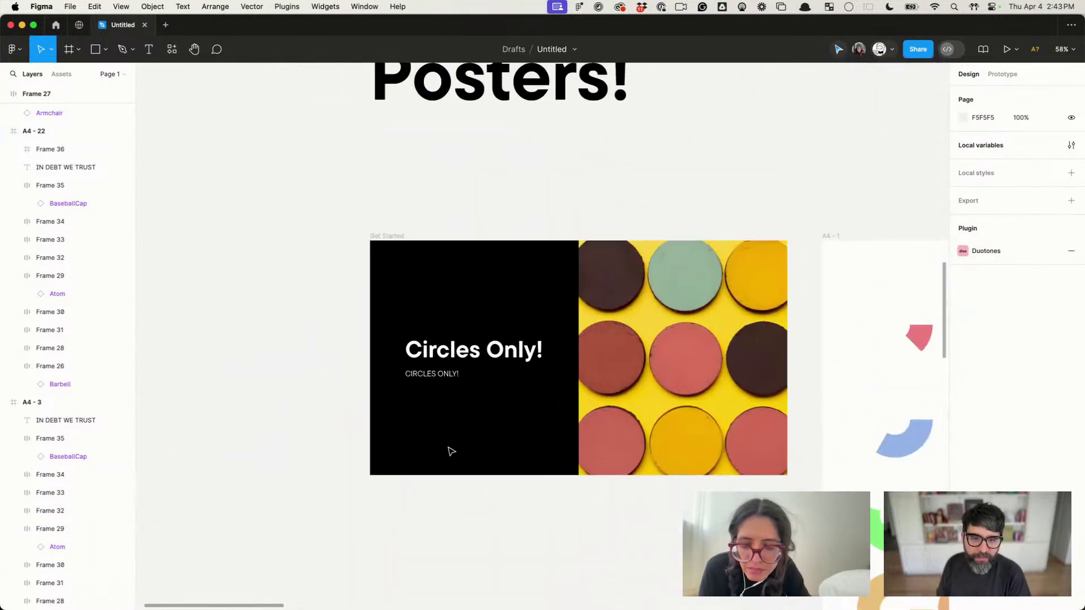
scroll(451, 451, "right", 1)
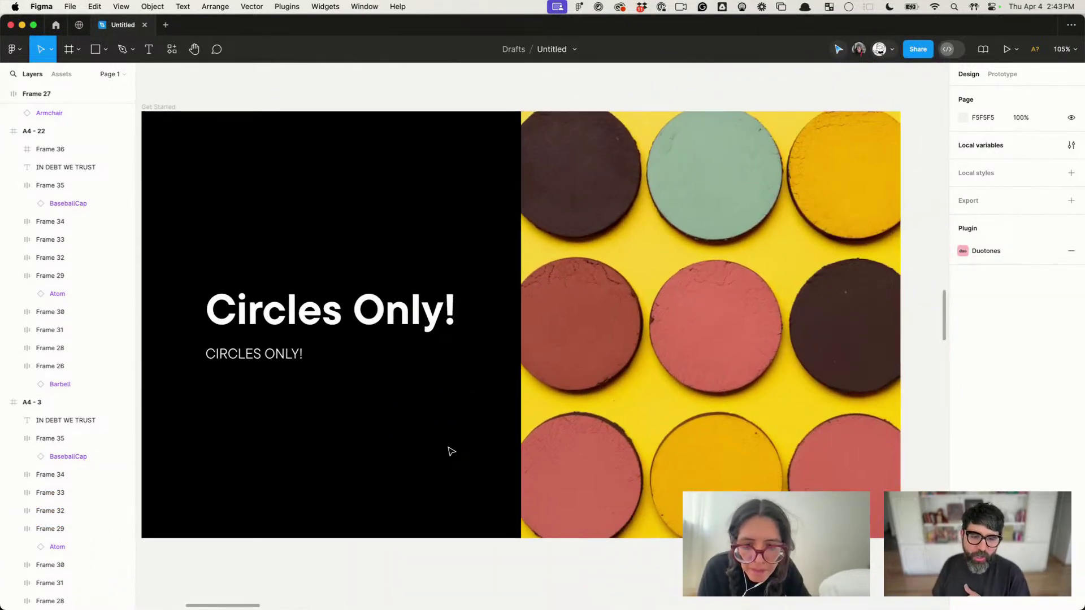
scroll(451, 451, "right", 3)
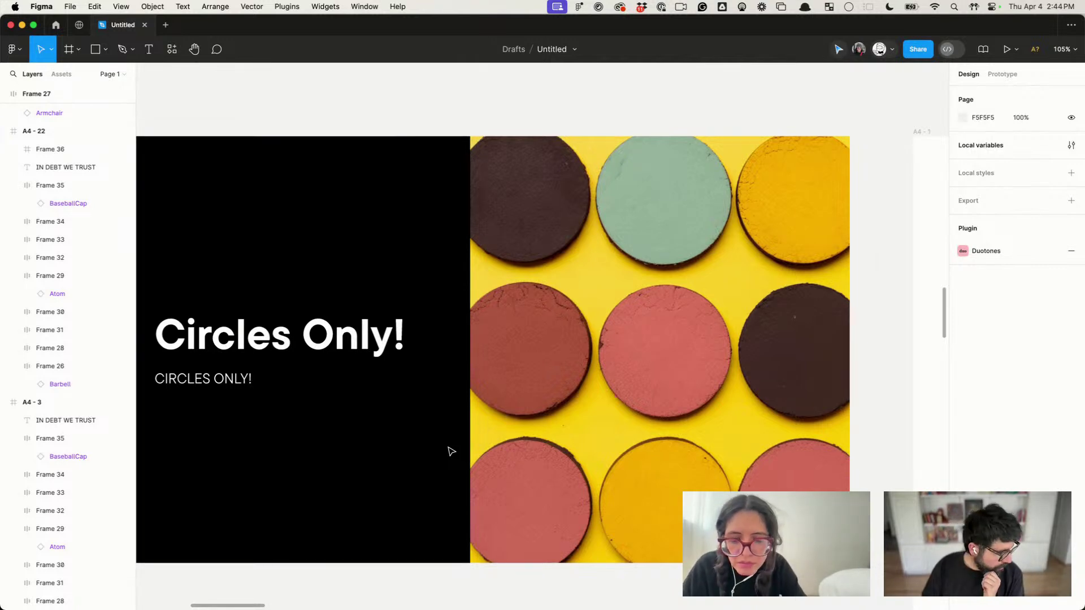
scroll(451, 451, "right", 5)
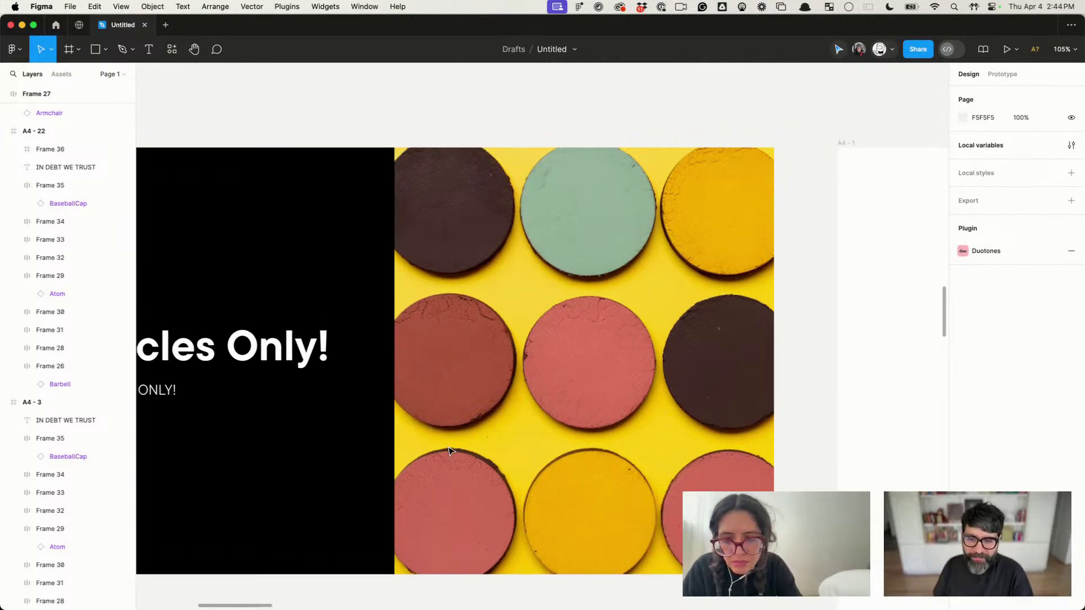
scroll(451, 450, "down", 5)
scroll(451, 450, "down", 5)
scroll(451, 451, "right", 2)
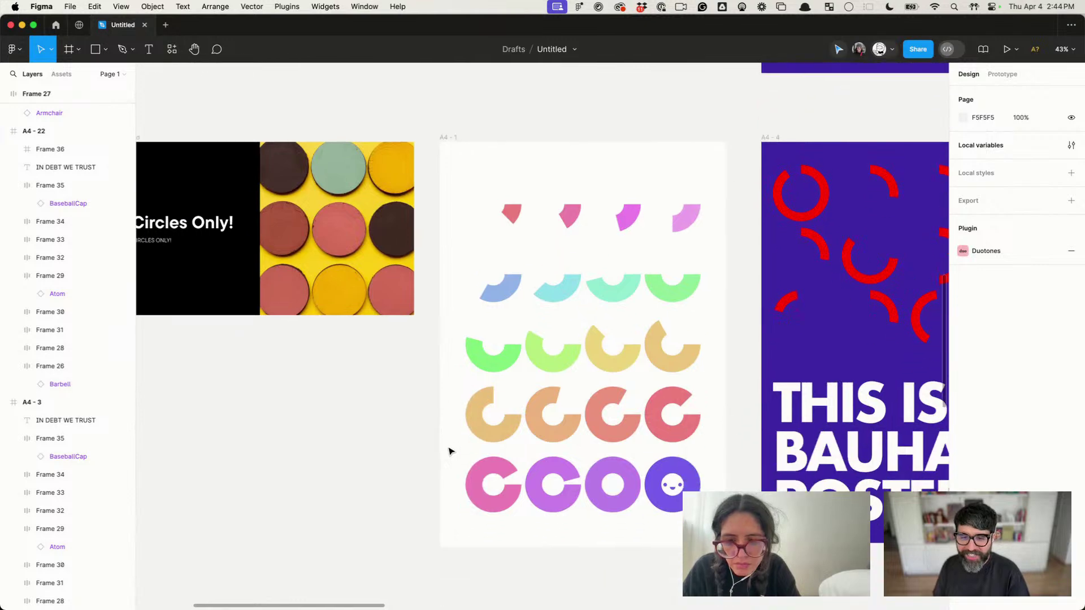
scroll(451, 451, "up", 3)
scroll(450, 451, "right", 2)
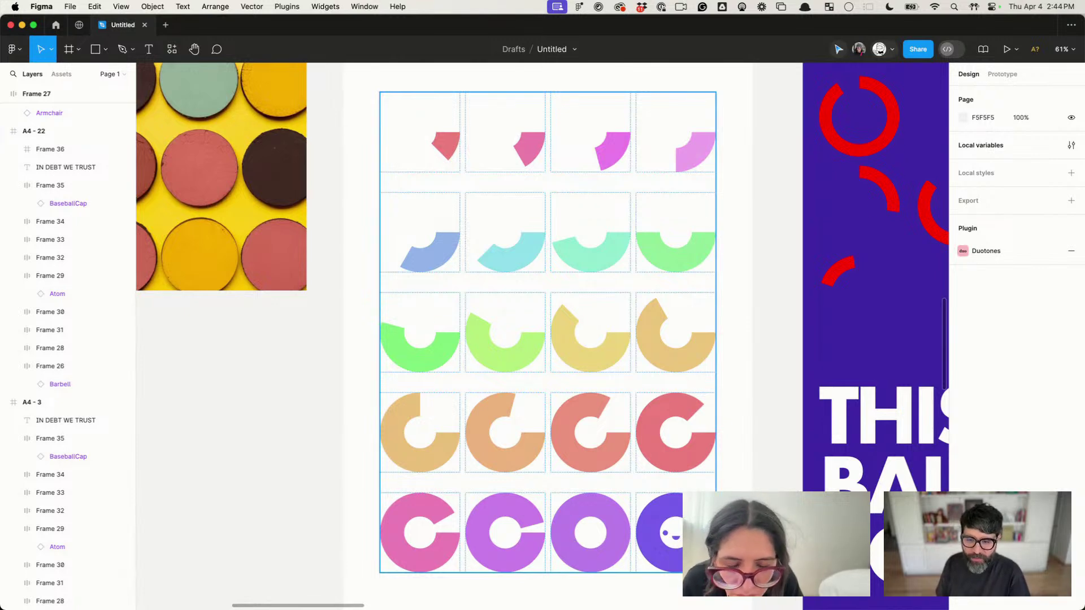
scroll(676, 443, "down", 5)
scroll(678, 378, "up", 10)
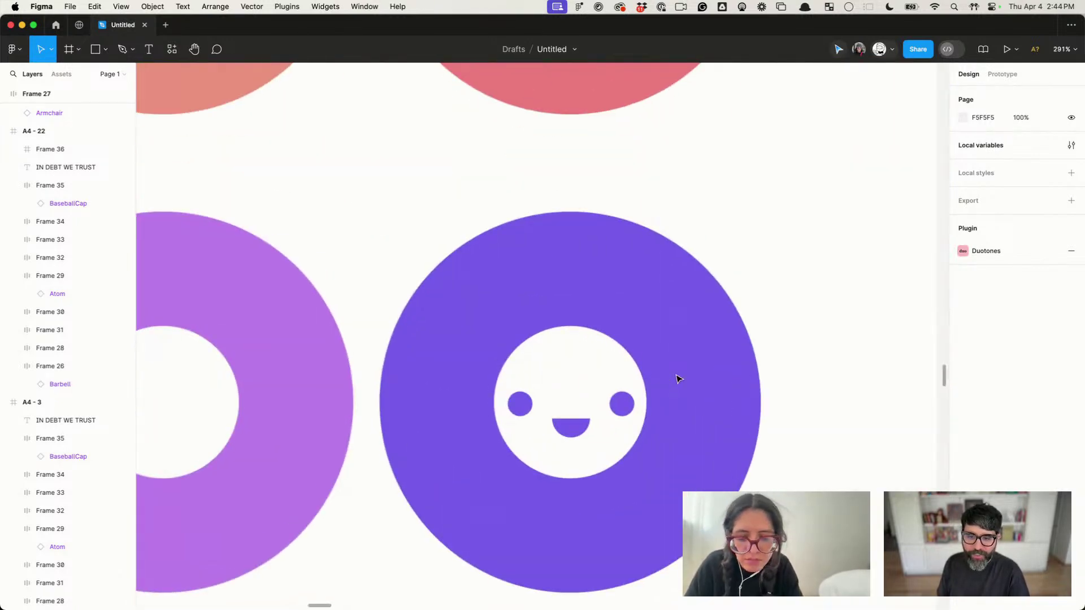
scroll(678, 378, "down", 10)
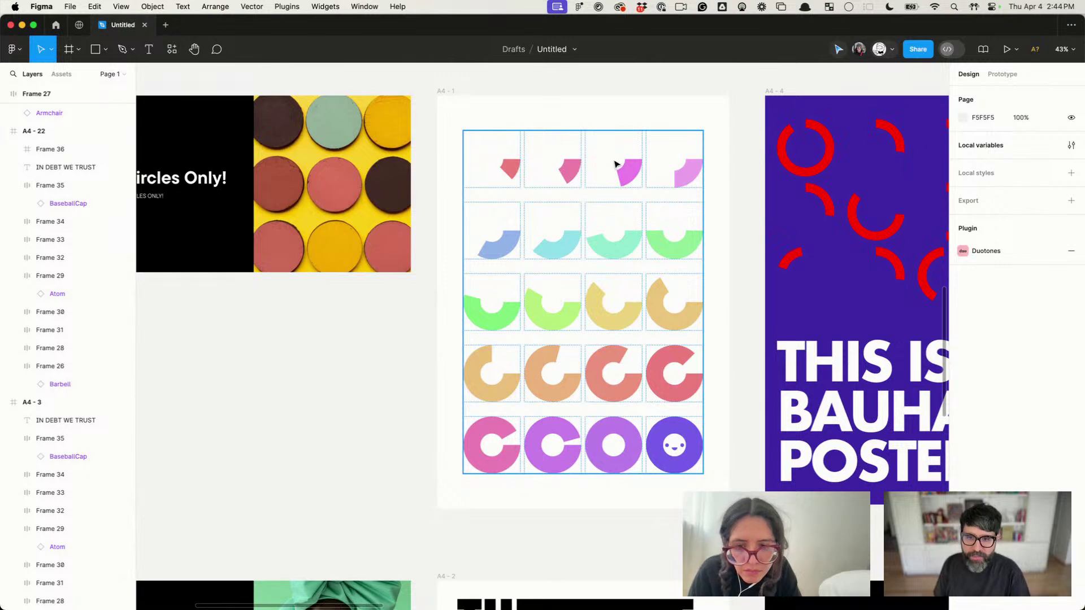
Step: Inspect the arc handles and settings of the magenta ring segment and the first red segment in the circles poster
left_click(627, 179)
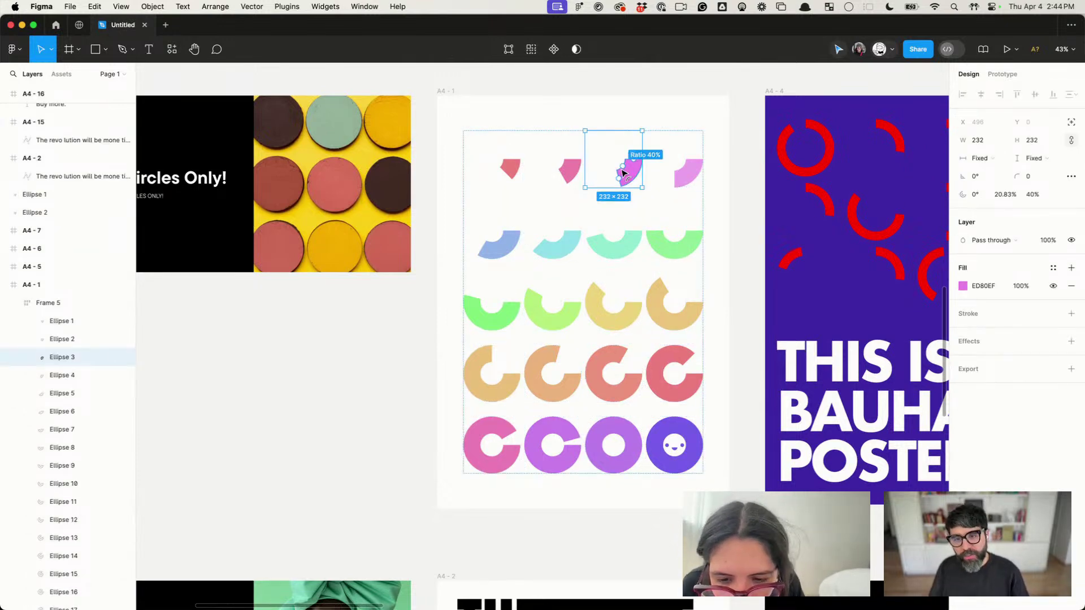
scroll(622, 172, "up", 5)
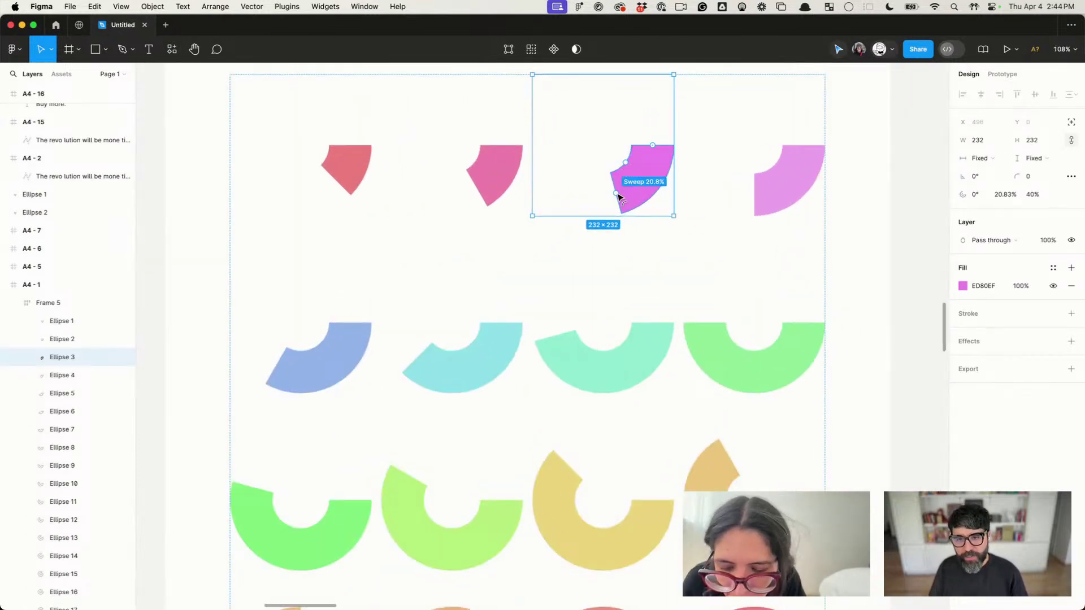
mouse_move(617, 197)
left_mouse_down()
mouse_move(596, 203)
mouse_move(554, 171)
mouse_move(620, 213)
left_mouse_up()
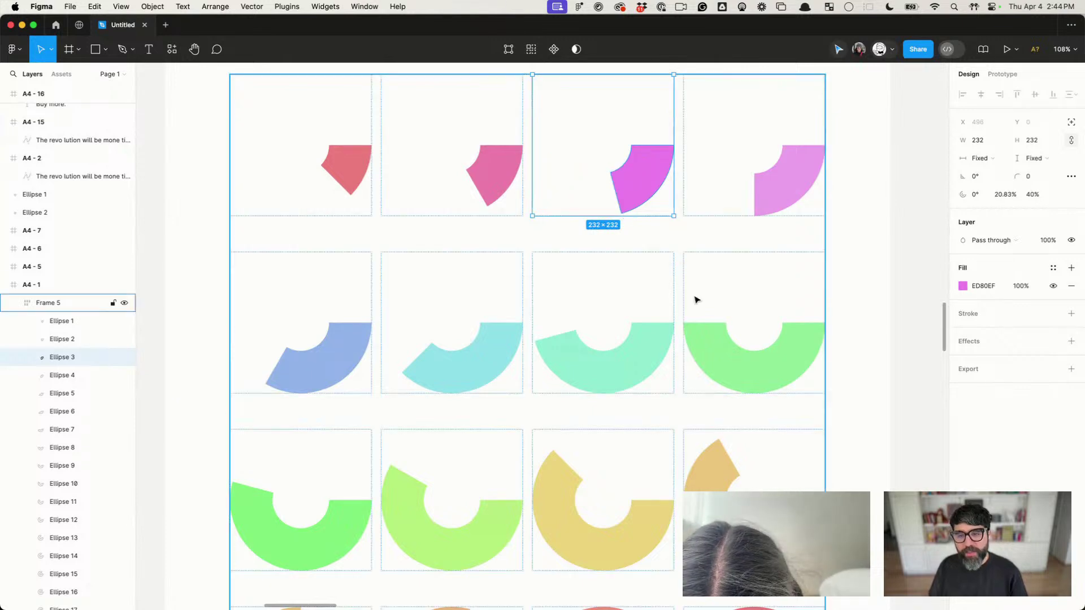
left_click(360, 182)
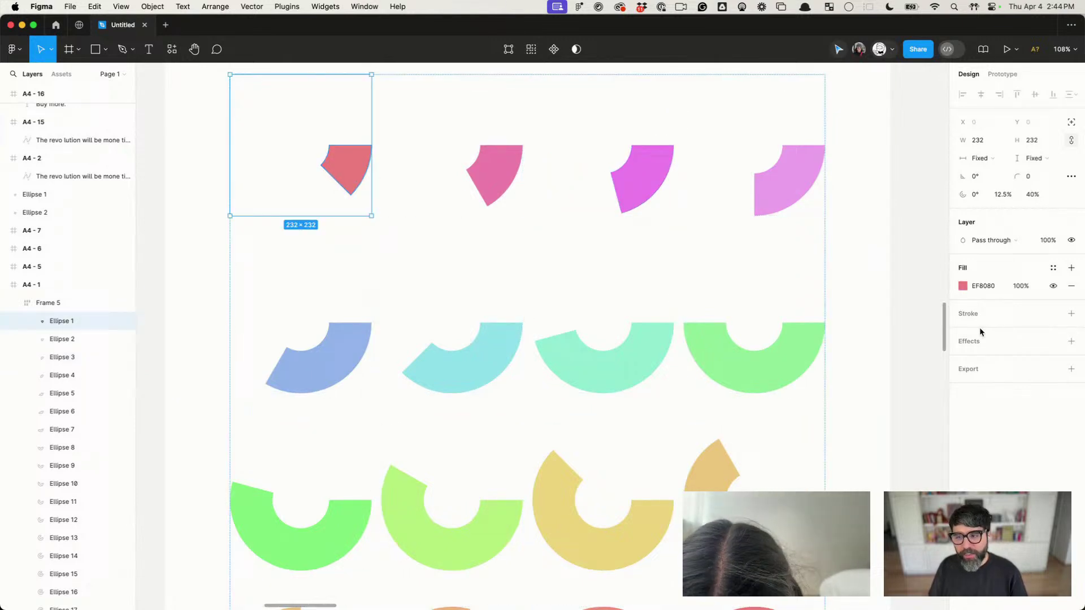
Step: Inspect the fill colours of the first red segment and the pink segment beside it in the ring poster
left_click(964, 286)
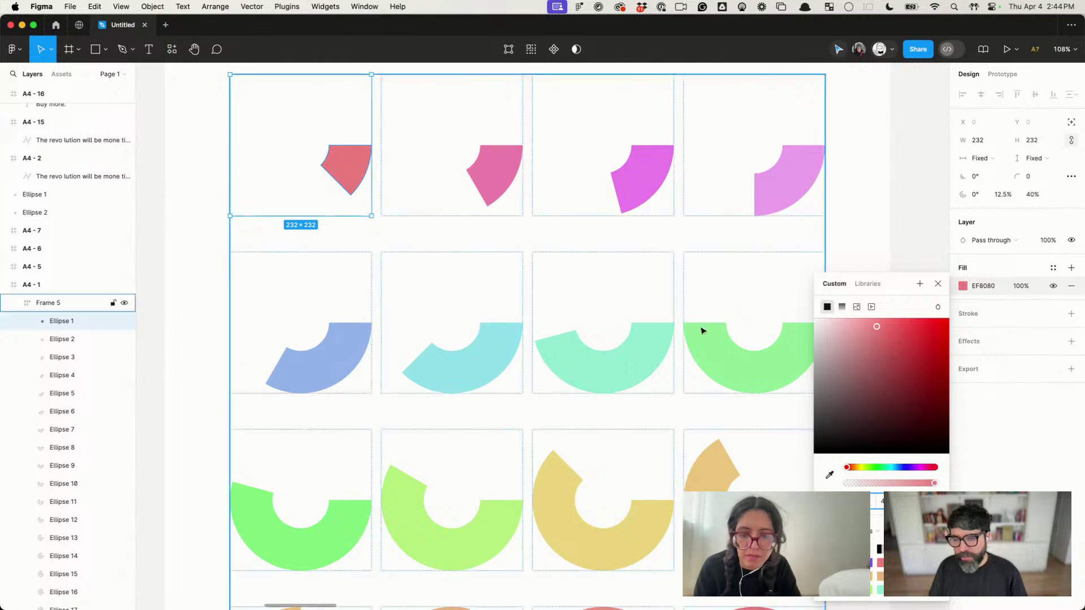
left_click(500, 152)
left_click(964, 286)
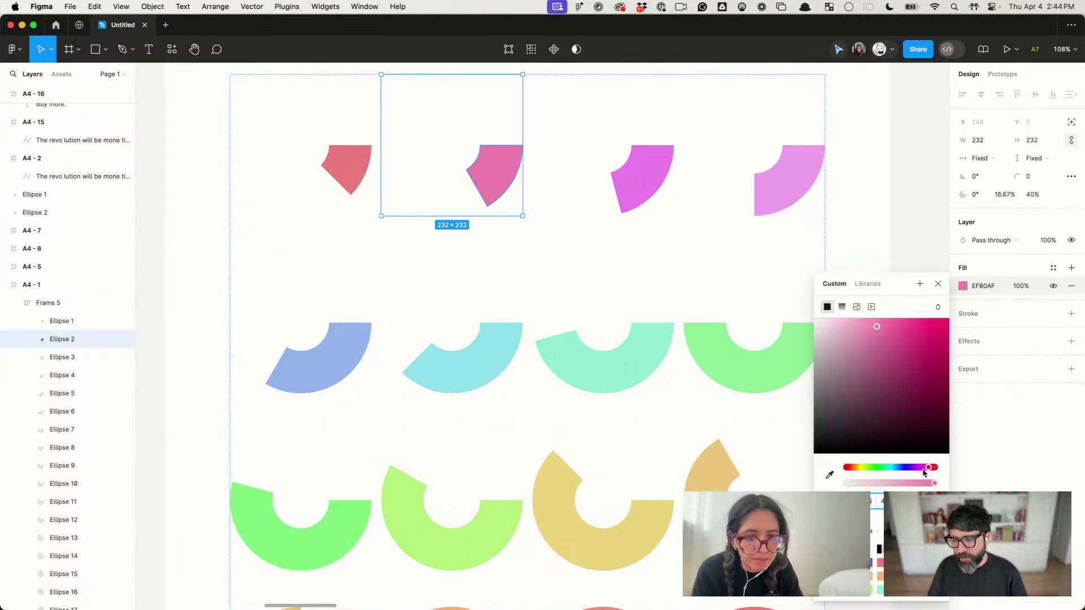
scroll(625, 249, "down", 5)
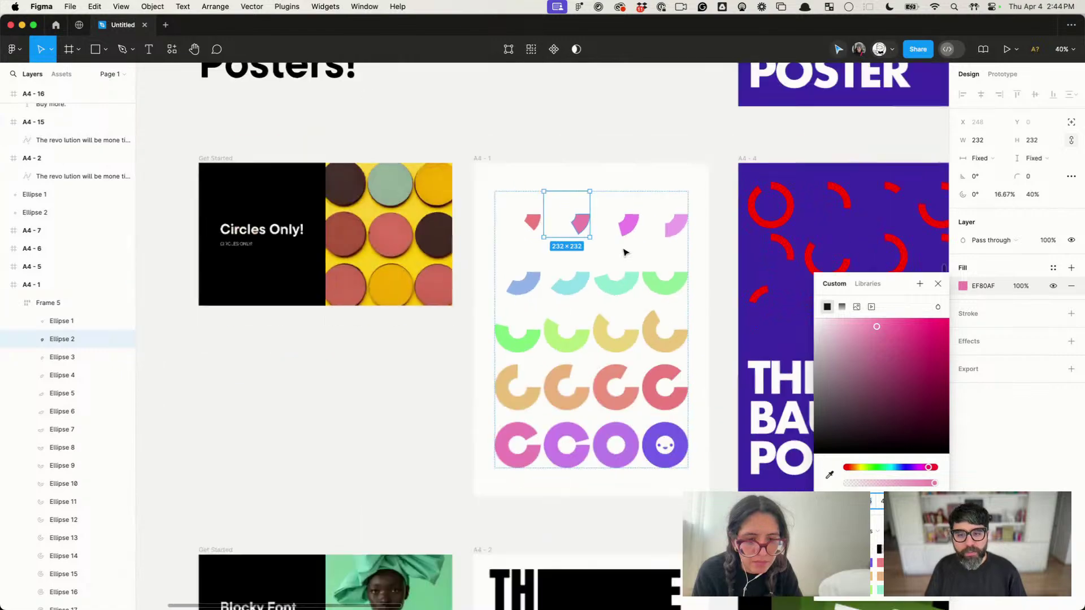
left_click(620, 116)
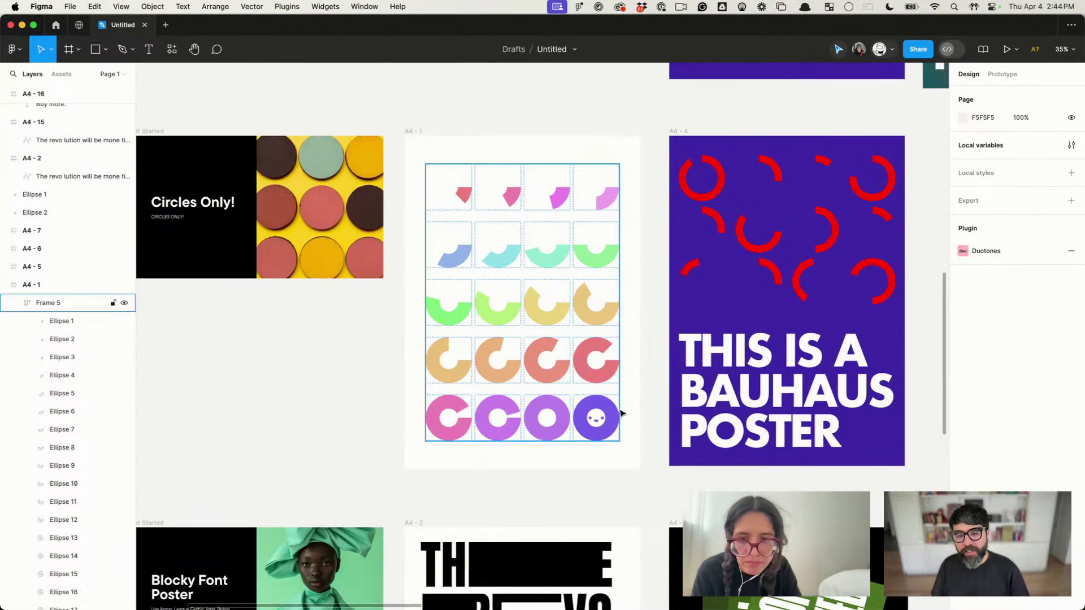
Step: Recolour the "THIS IS A BAUHAUS POSTER" headline on the purple poster with the red sampled from its arcs
left_click(600, 462)
scroll(598, 482, "right", 10)
scroll(598, 483, "left", 5)
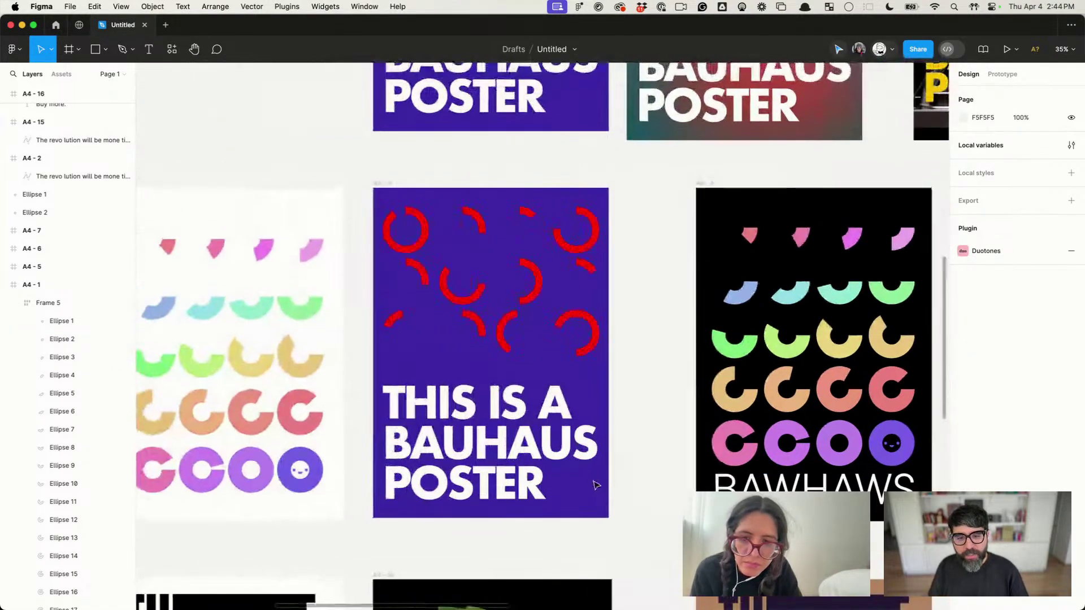
scroll(466, 371, "up", 3)
scroll(464, 409, "left", 2)
scroll(462, 370, "up", 4)
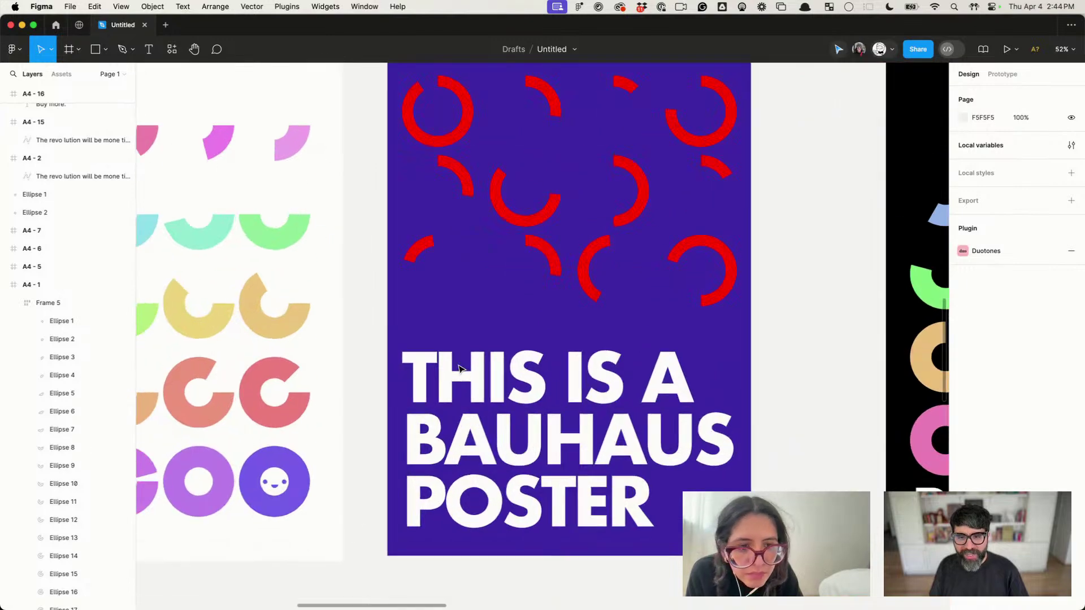
scroll(462, 369, "down", 1)
scroll(461, 369, "up", 2)
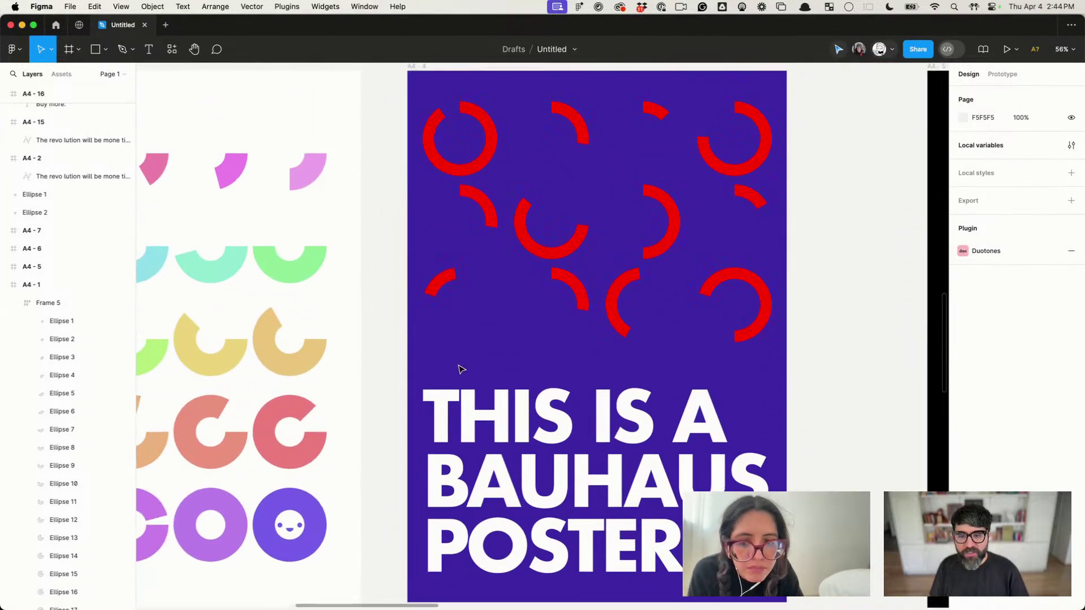
left_click(481, 412)
key("i")
left_click(617, 289)
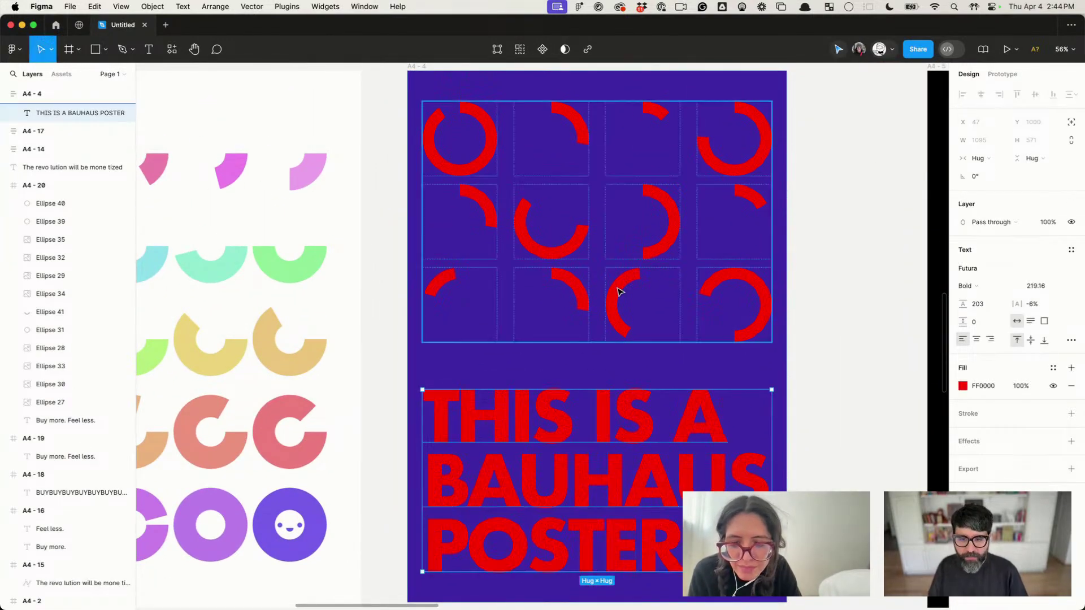
Step: Undo the red recolouring of the "THIS IS A BAUHAUS POSTER" headline
left_click(839, 287)
scroll(846, 283, "down", 5)
key("ctrl+z")
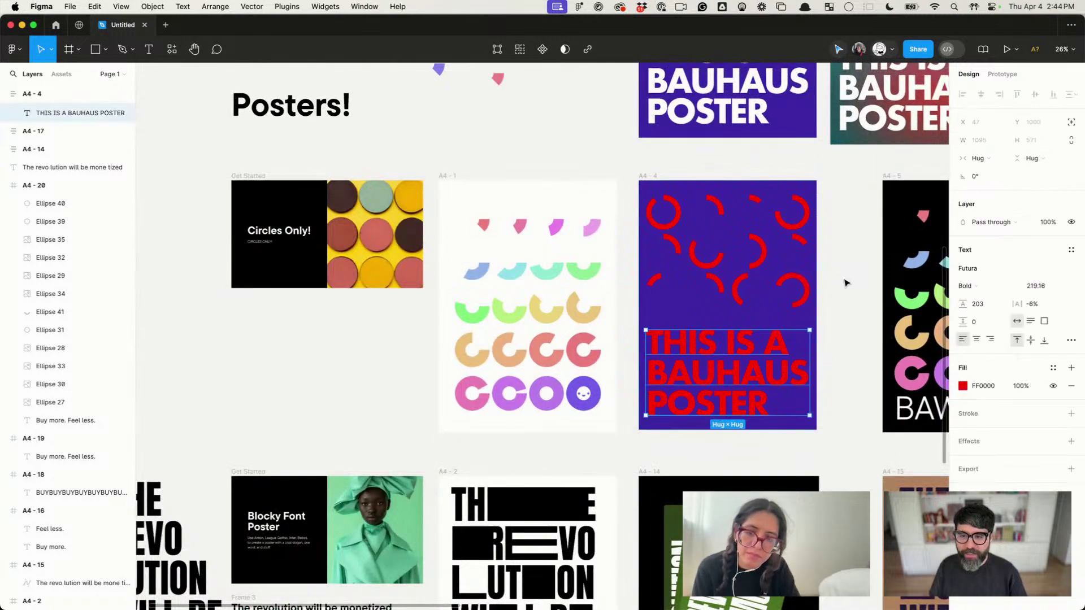
scroll(845, 282, "right", 5)
key("ctrl+z")
scroll(845, 282, "right", 2)
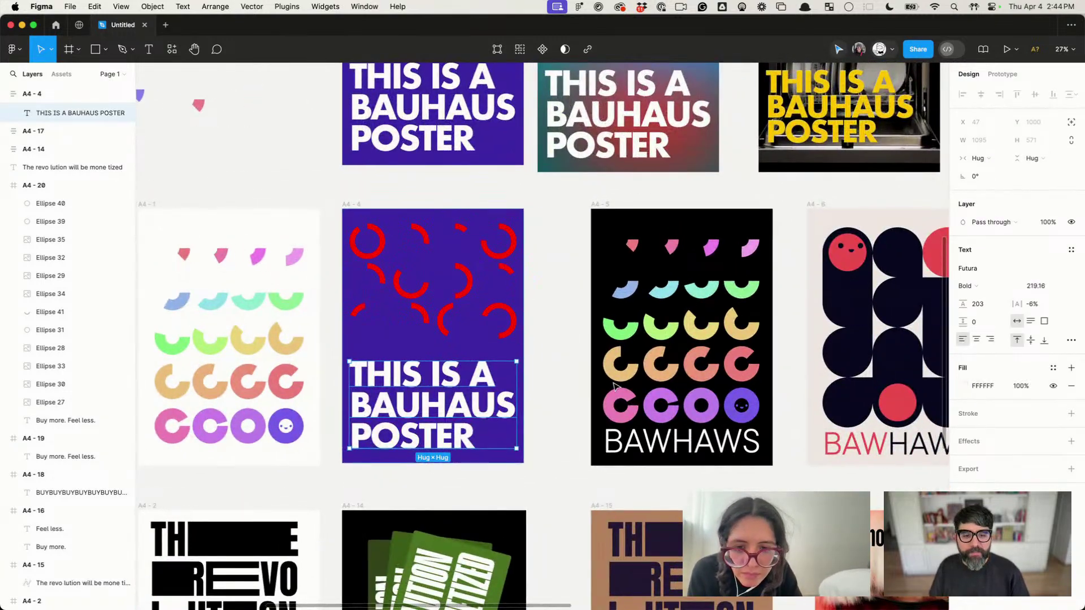
Step: Recolour the "BAWHAWS" headline on the black poster with the light green sampled from a ring segment in the third row
scroll(678, 389, "up", 5)
scroll(726, 390, "down", 1)
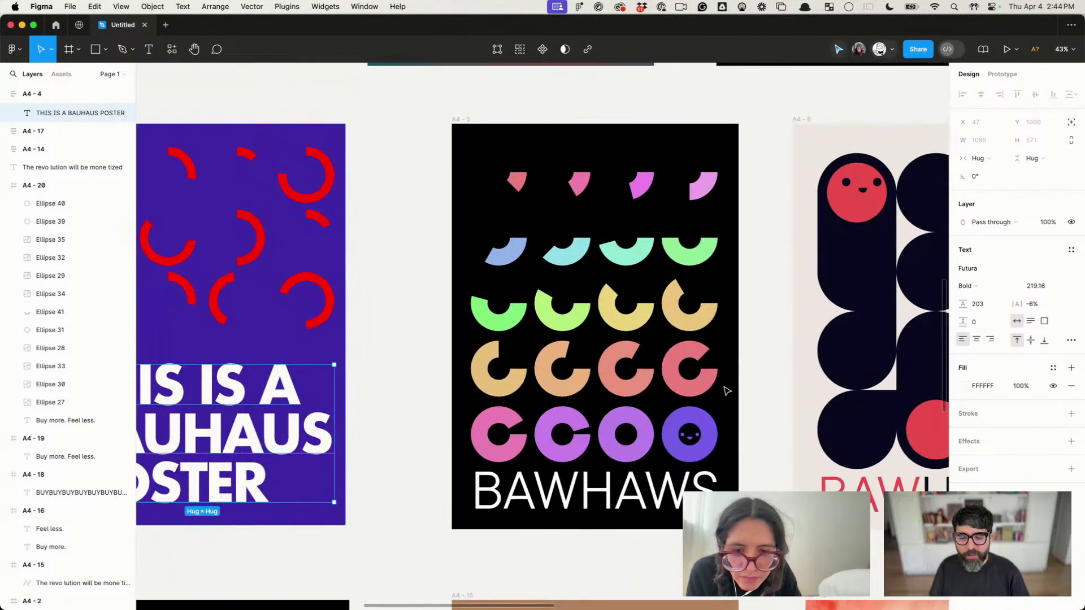
left_click(641, 539)
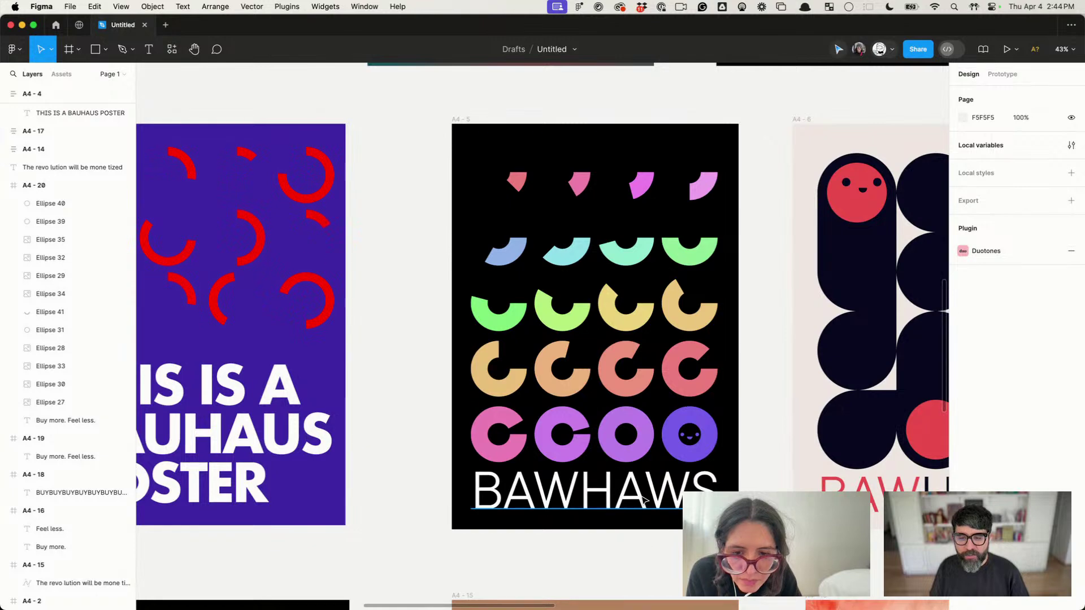
left_click(616, 491)
key("i")
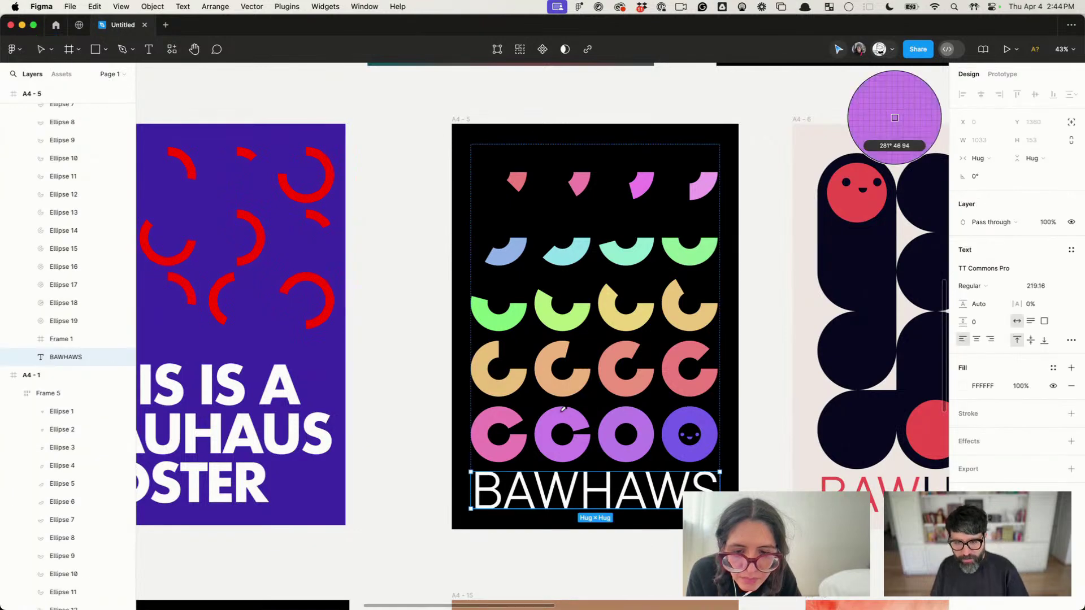
left_click(578, 314)
left_click(757, 455)
Step: Inspect the individual corner radius settings of the dark tile below the red circle in the beige BAWHAWS poster
scroll(758, 456, "right", 10)
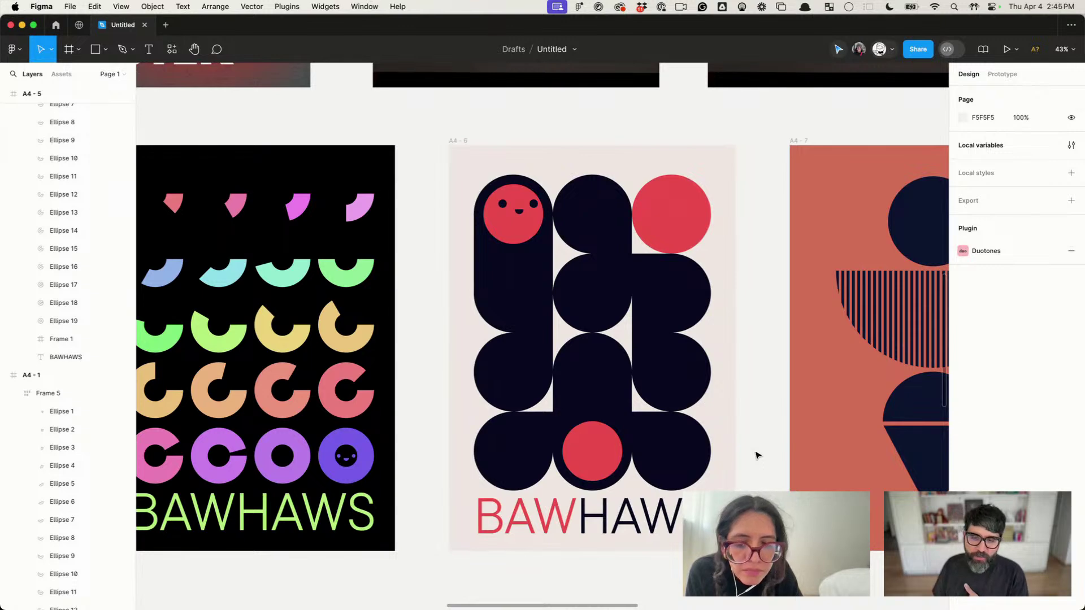
left_click(673, 291)
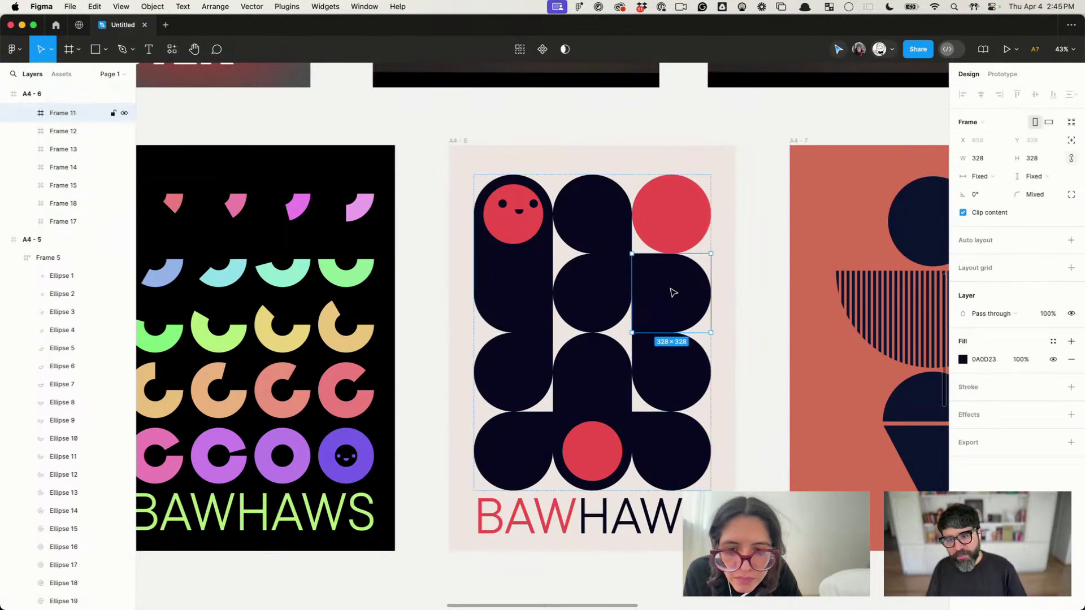
left_click(1072, 196)
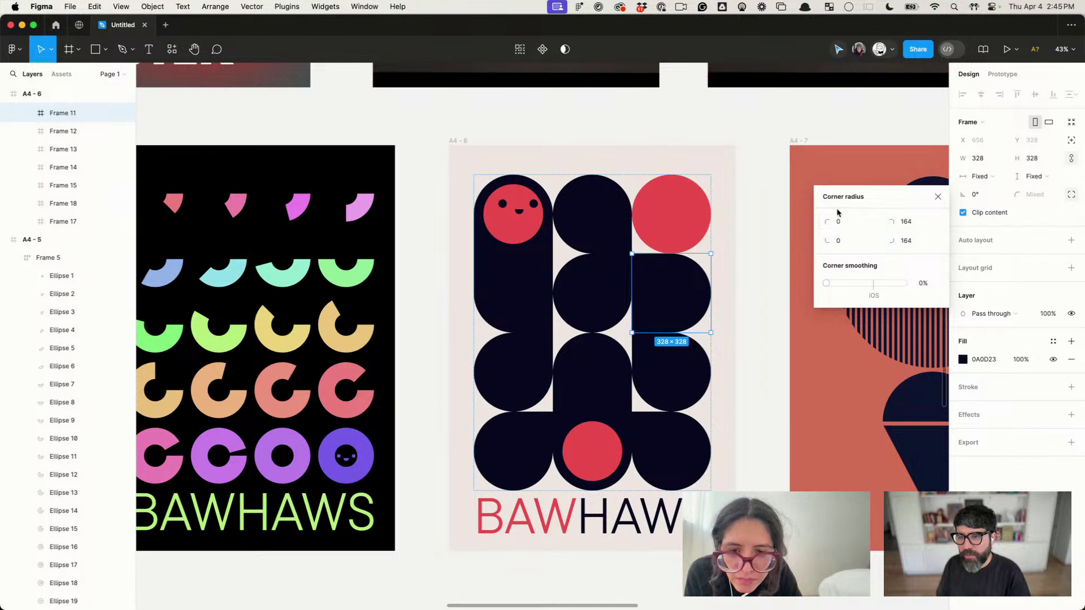
left_click(777, 296)
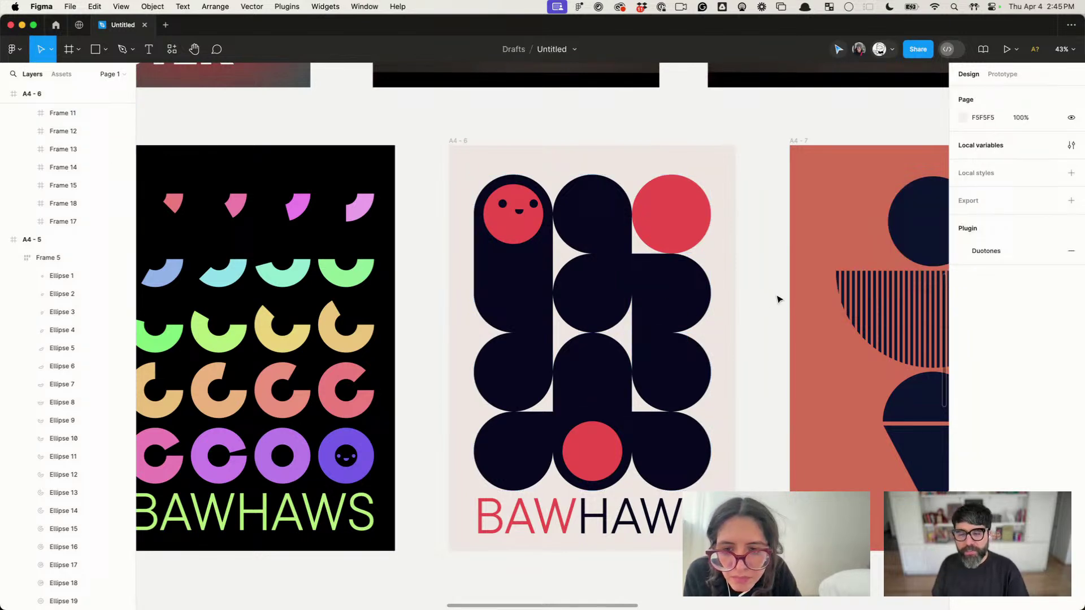
Step: Examine the red circle tile, the auto layout tile grid and the smiling face tile in the beige BAWHAWS poster
left_click(700, 239)
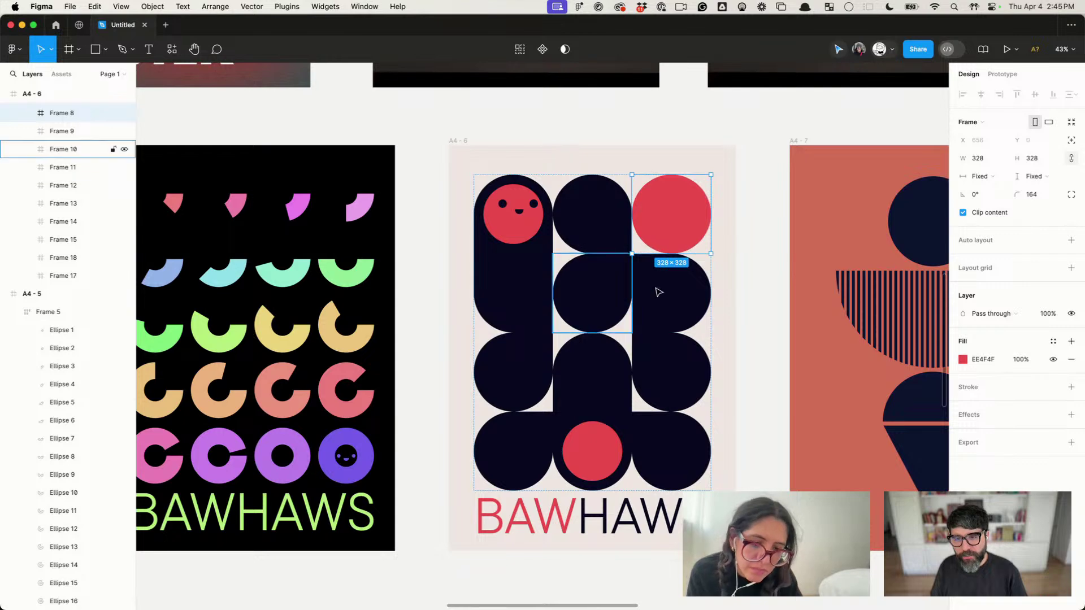
scroll(684, 218, "up", 1)
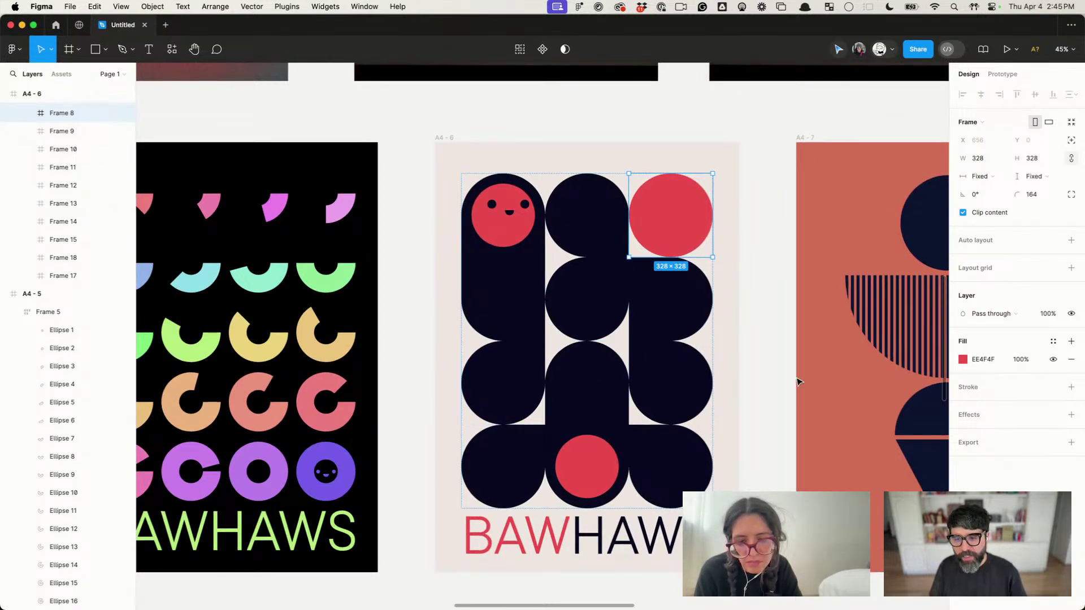
key("Escape")
left_click(680, 312)
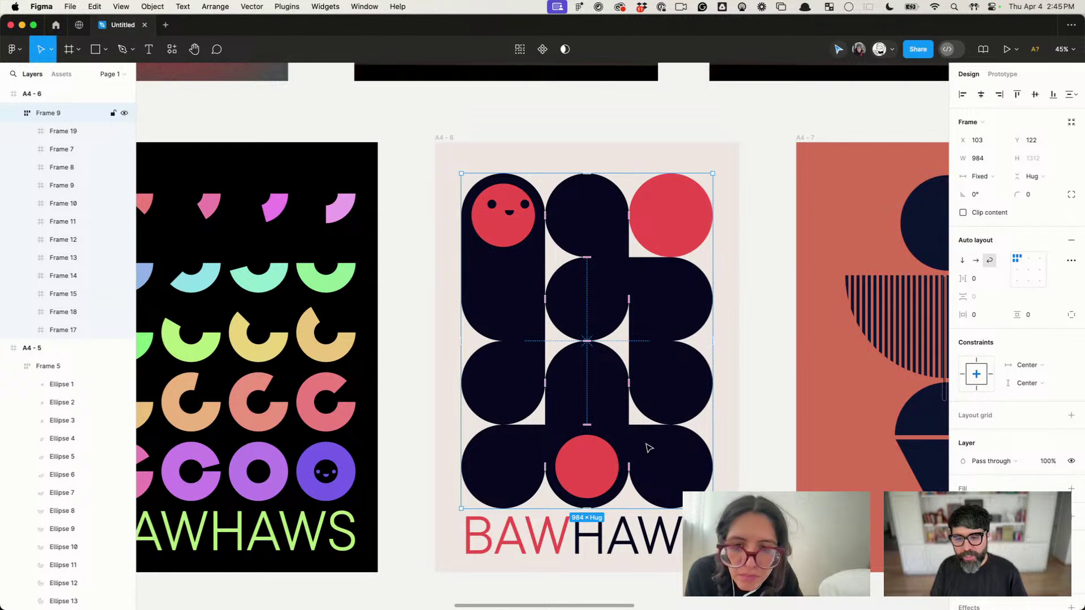
left_click_drag(676, 401, 621, 520)
left_click(513, 232)
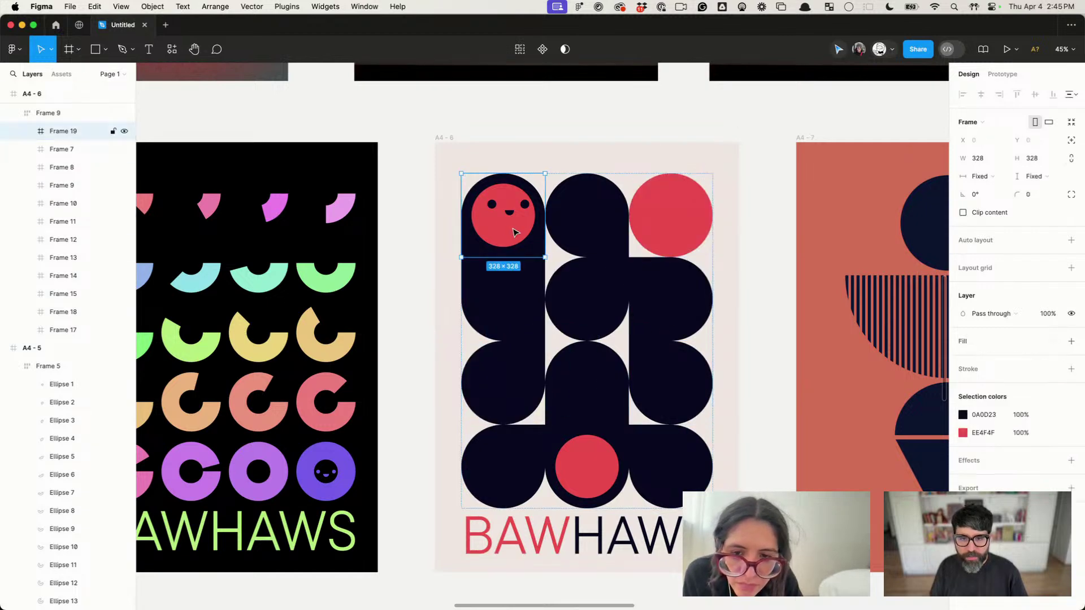
left_click_drag(520, 213, 581, 198)
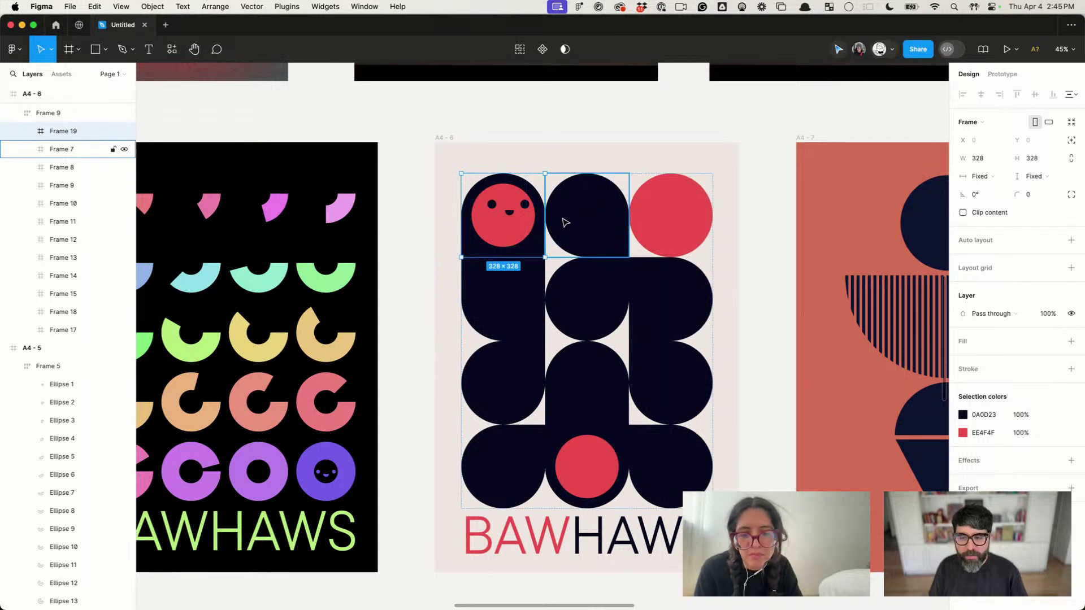
Step: Examine the grouped circle, striped half circle and cone shapes in the orange poster
scroll(565, 226, "right", 10)
scroll(568, 290, "up", 3)
scroll(568, 289, "left", 5)
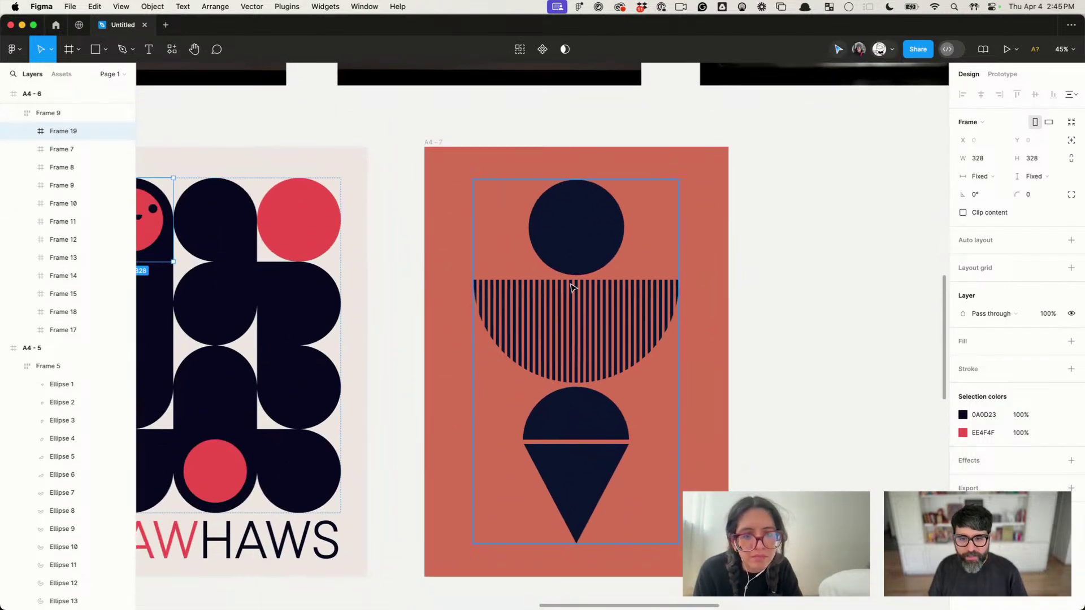
left_click(832, 294)
scroll(672, 326, "left", 2)
scroll(672, 326, "down", 1)
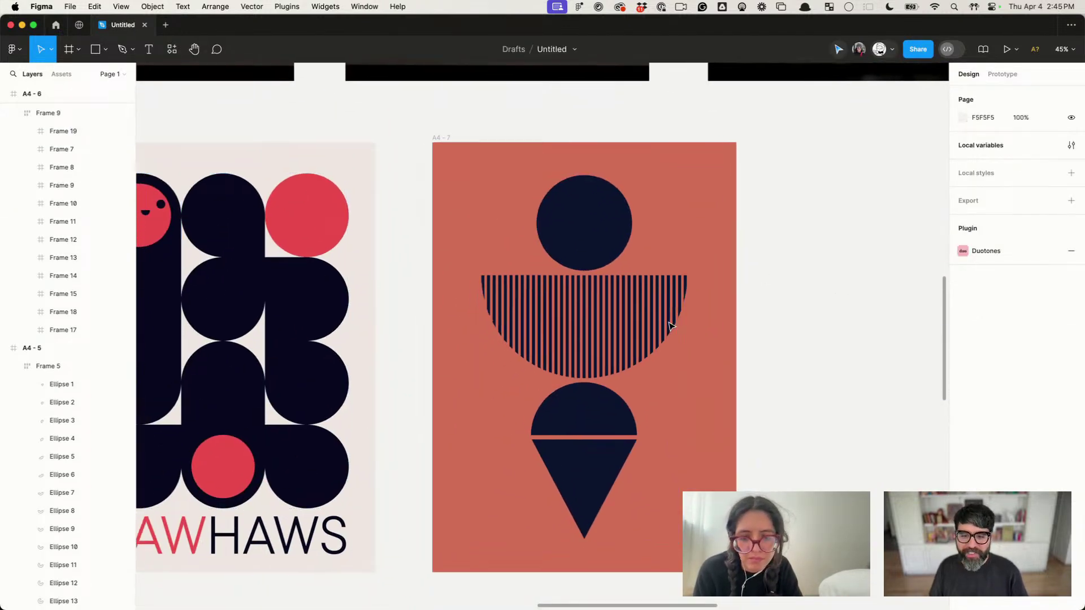
left_click(601, 191)
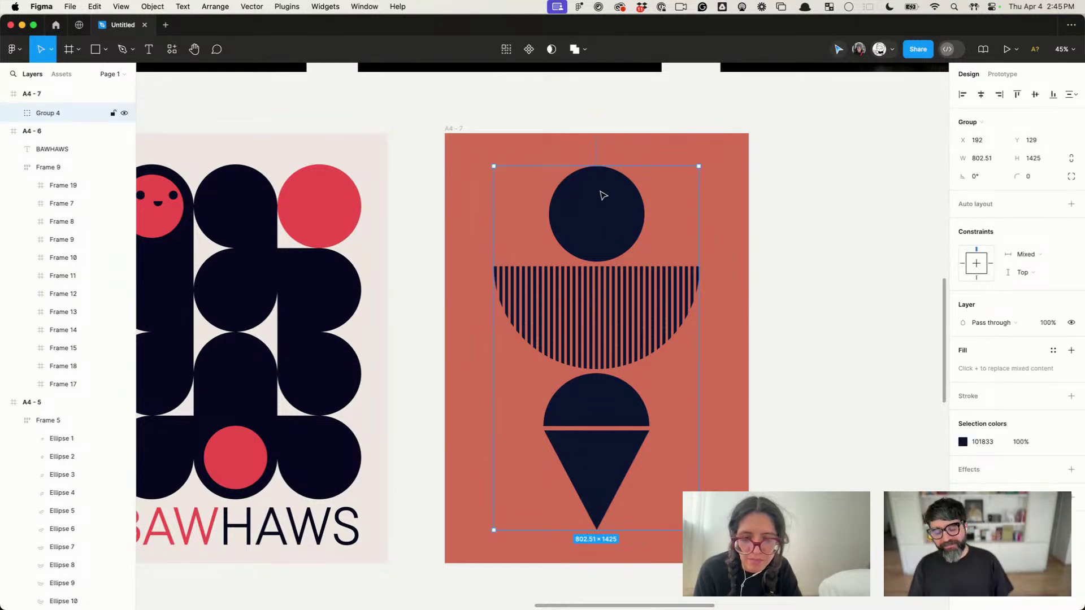
Step: Read the "Blocky Font Poster" card and its description of suggested fonts and slogan
scroll(593, 449, "down", 10)
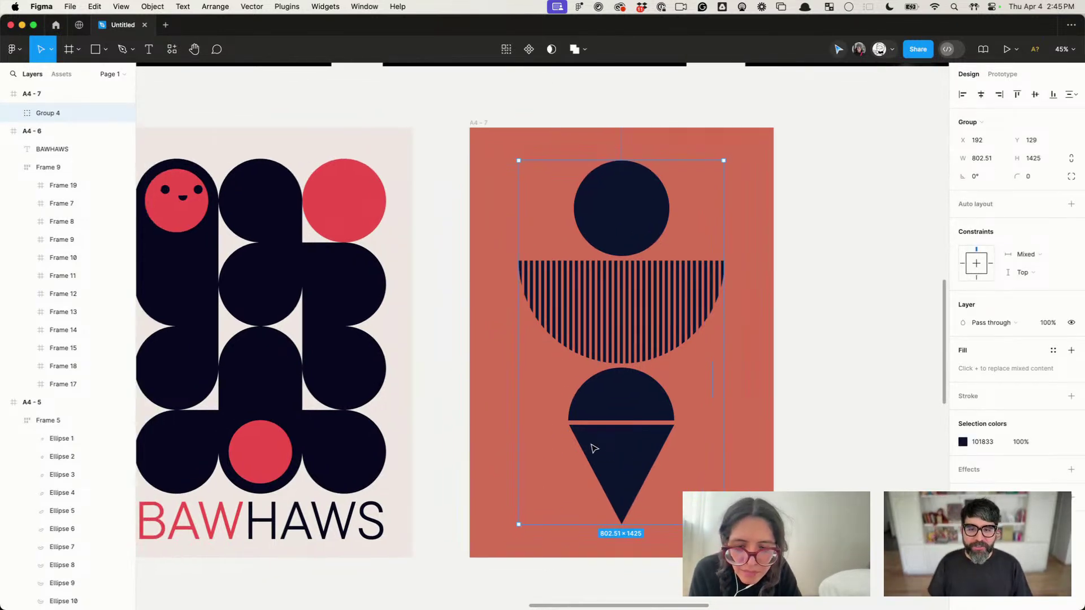
scroll(593, 449, "right", 2)
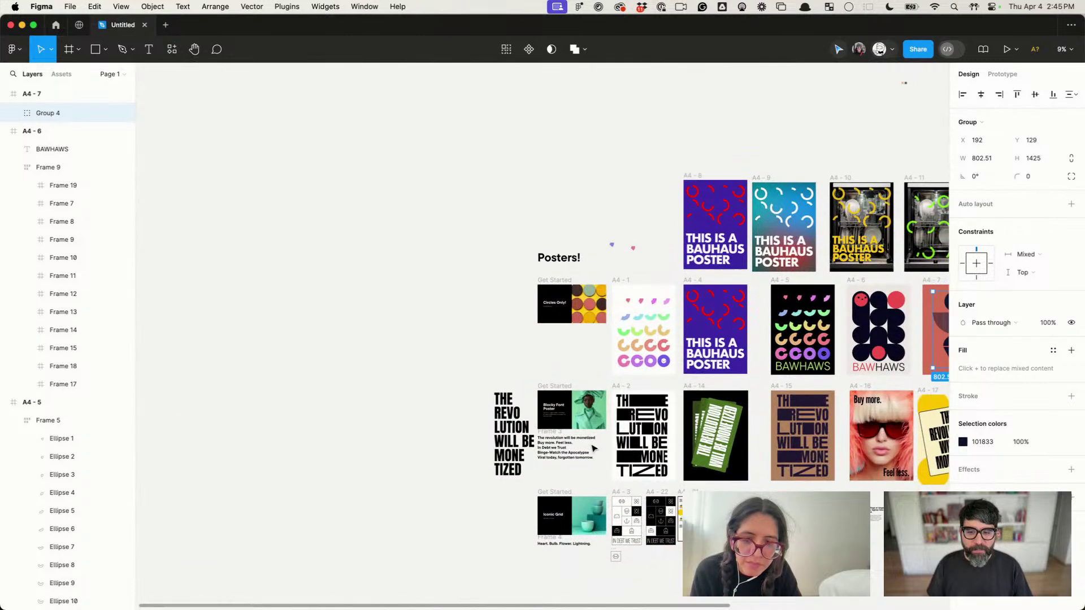
scroll(547, 448, "up", 10)
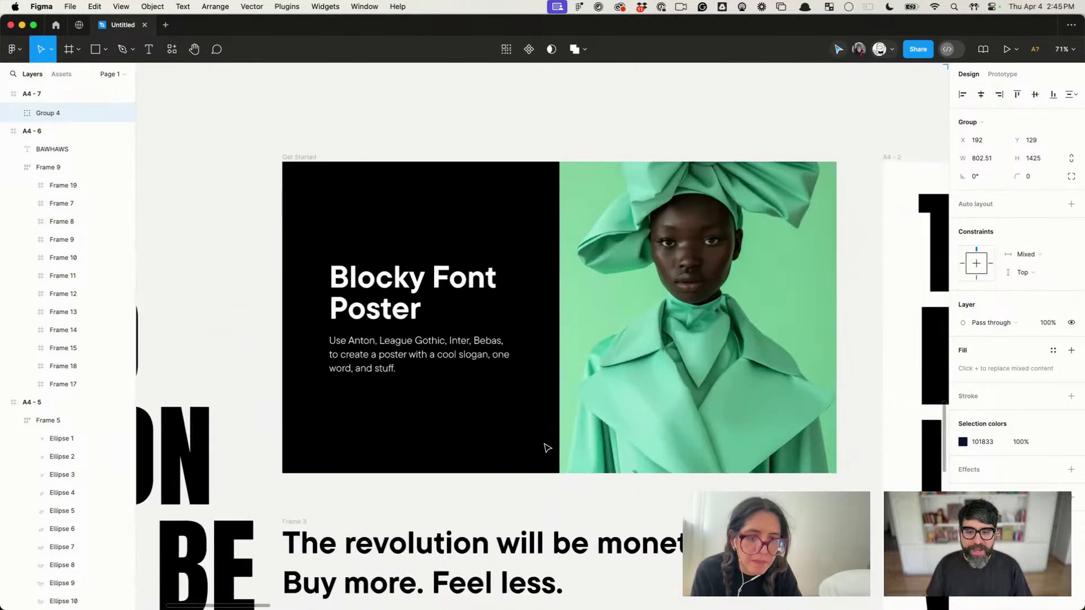
scroll(547, 449, "down", 2)
scroll(547, 448, "left", 1)
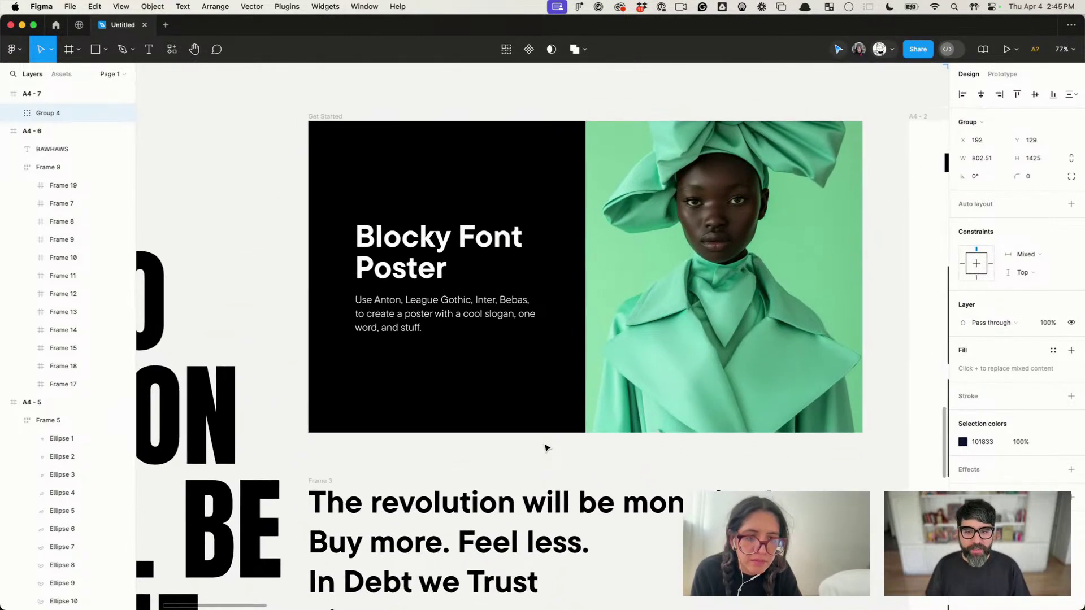
scroll(546, 448, "up", 1)
scroll(468, 306, "up", 6)
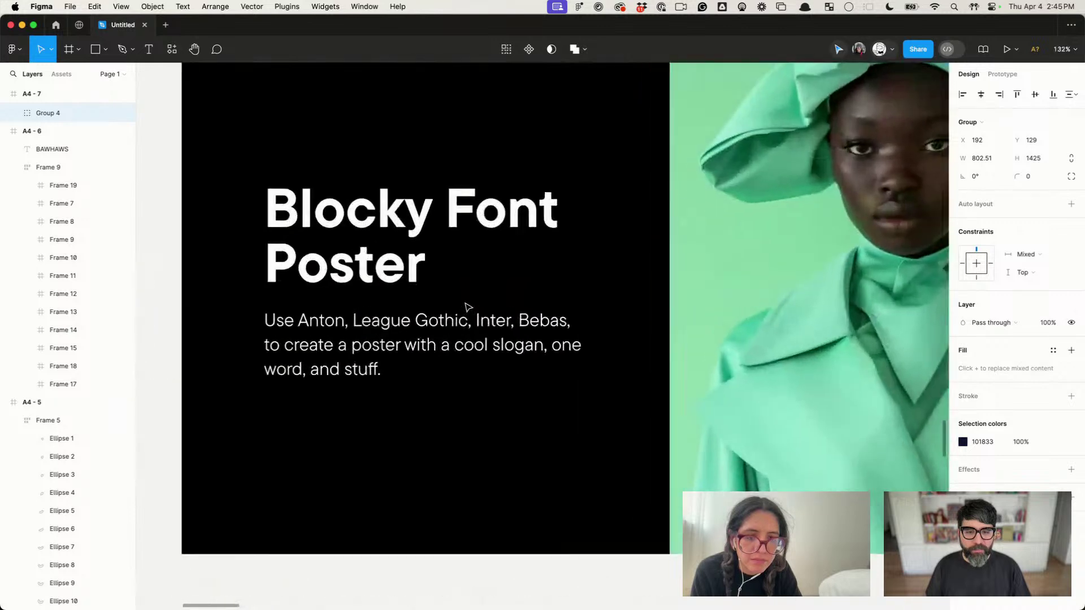
scroll(467, 307, "left", 4)
scroll(468, 307, "down", 1)
left_click(468, 306)
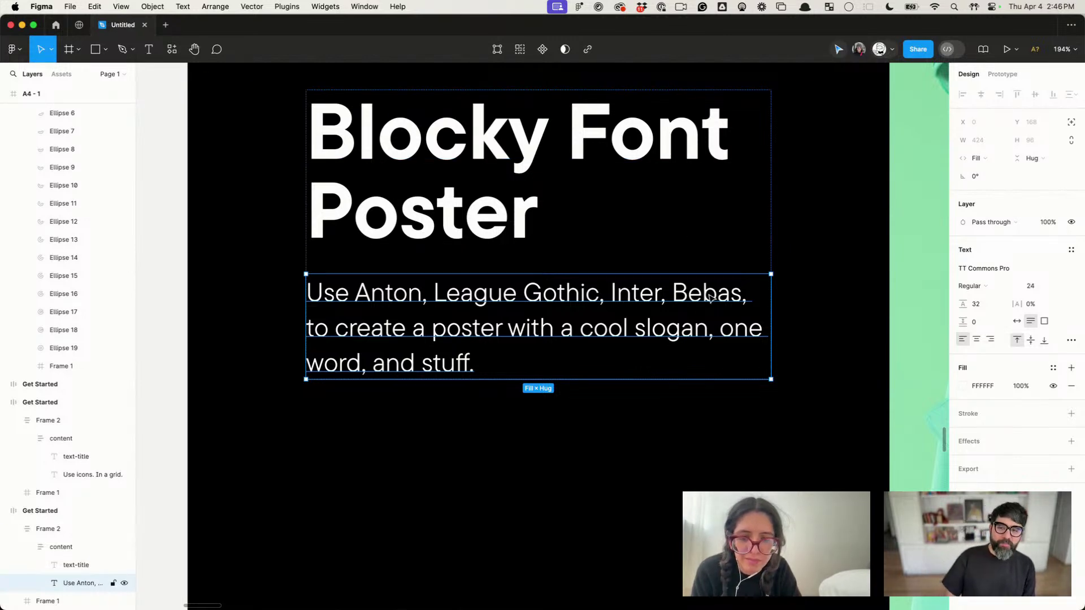
scroll(511, 343, "down", 10)
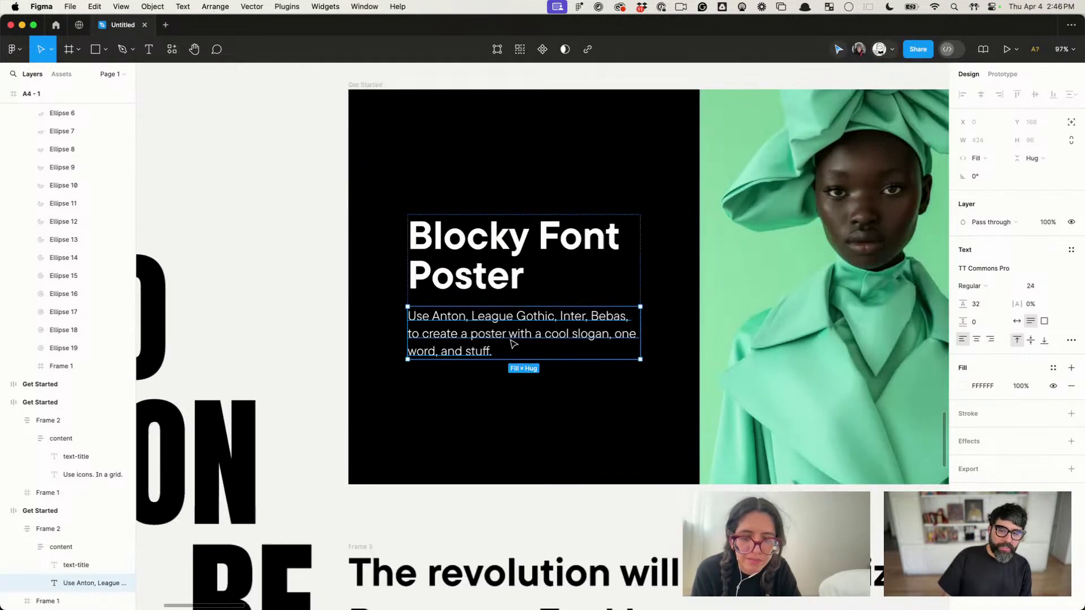
Step: Open the blocky "The revolution will be monetized" lettering in the black and white poster for vector point editing
scroll(512, 344, "right", 5)
scroll(512, 343, "up", 3)
scroll(512, 344, "down", 6)
scroll(512, 343, "down", 3)
scroll(511, 344, "right", 3)
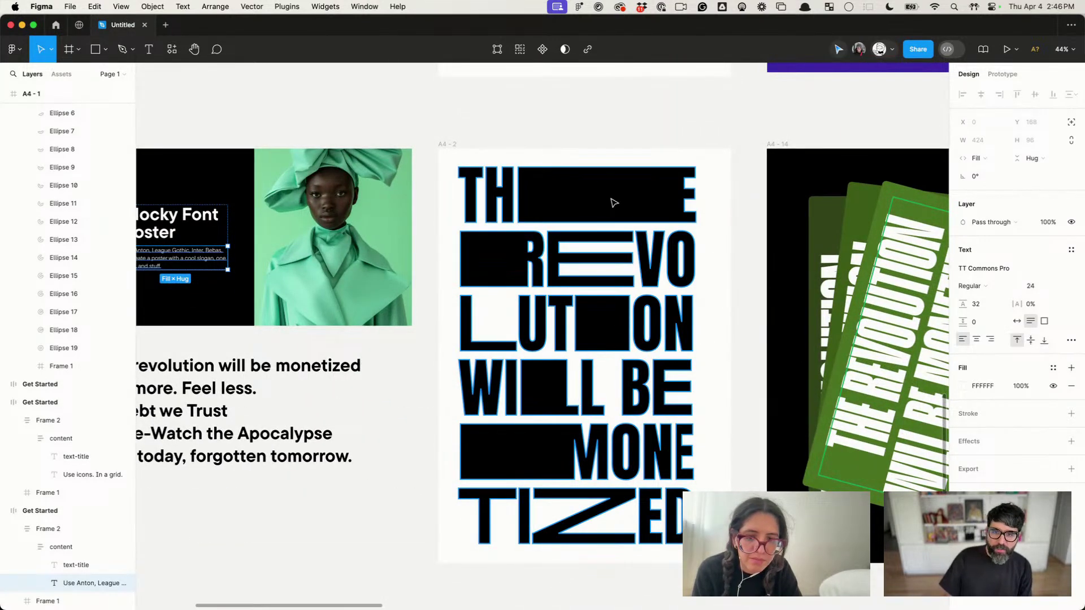
scroll(614, 202, "up", 5)
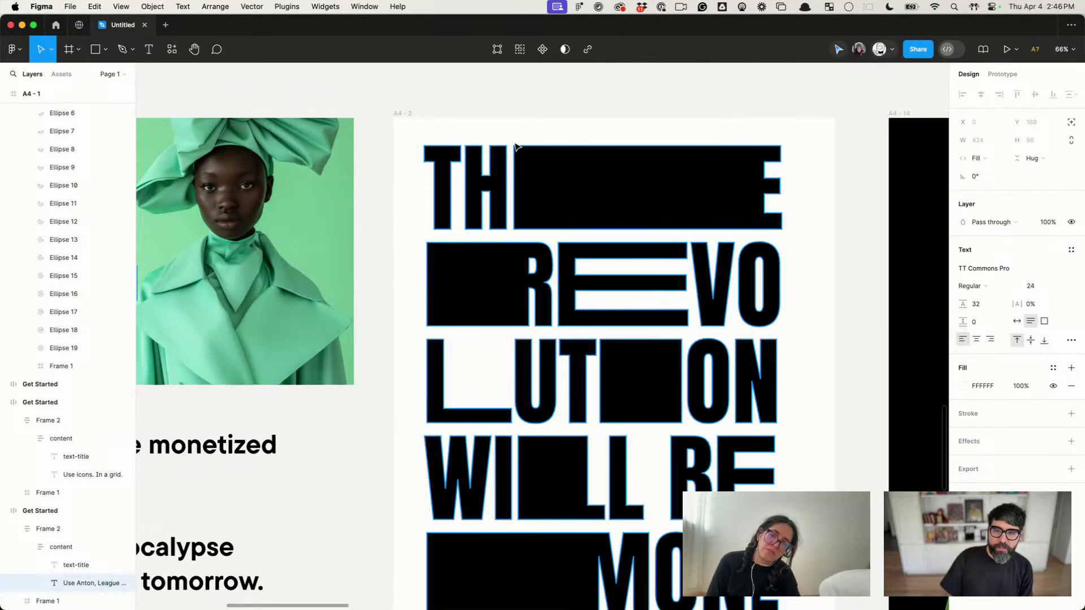
double_click(562, 168)
left_click(557, 179)
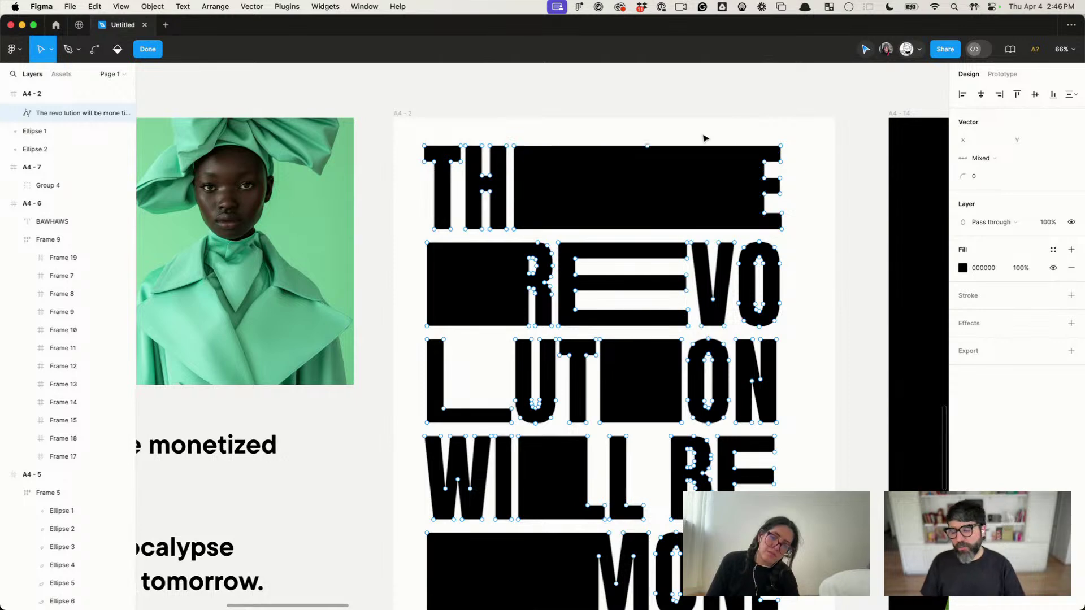
Step: Try to shift the end points of the stretched E in the lettering's first line, undo it and leave vector editing
left_click_drag(799, 135, 782, 232)
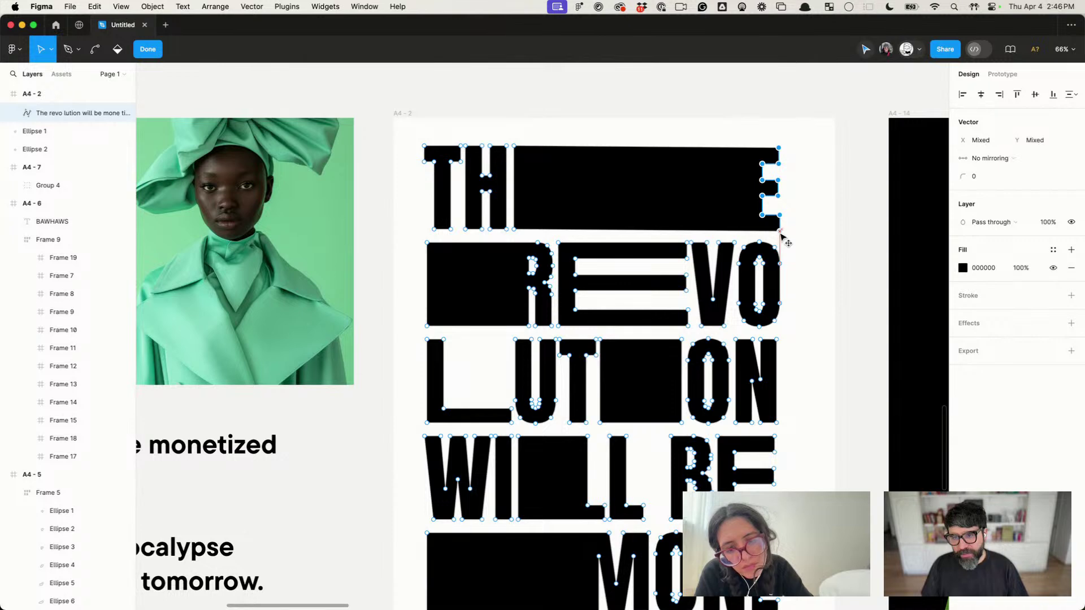
key("super")
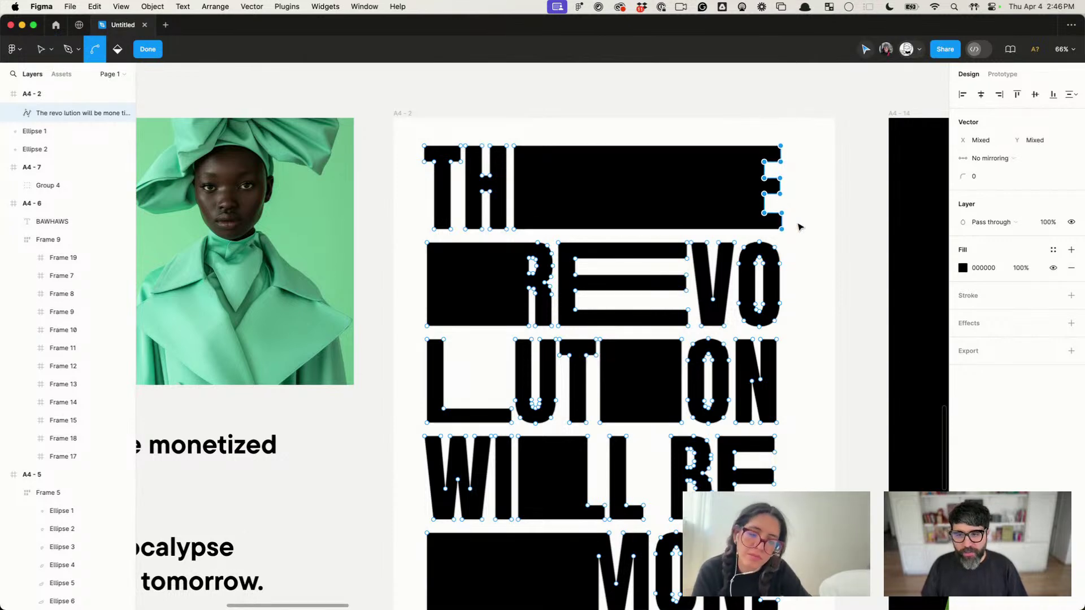
key("Escape")
Step: Examine the stretched lettering of the black and white poster and the stacked green cards in the neighbouring black poster
scroll(497, 282, "down", 3)
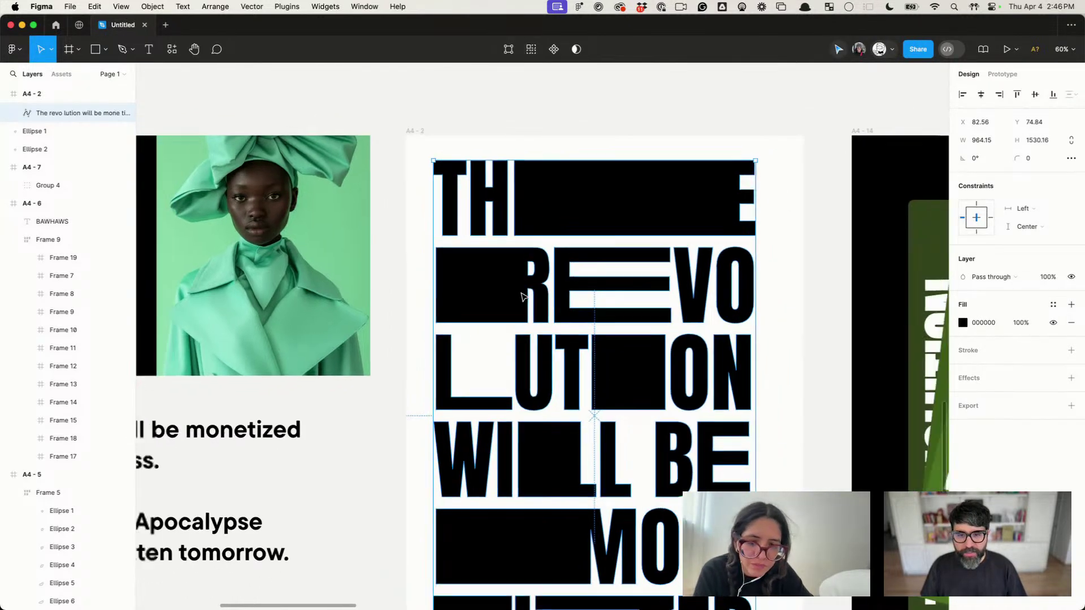
scroll(497, 281, "down", 5)
scroll(489, 212, "down", 1)
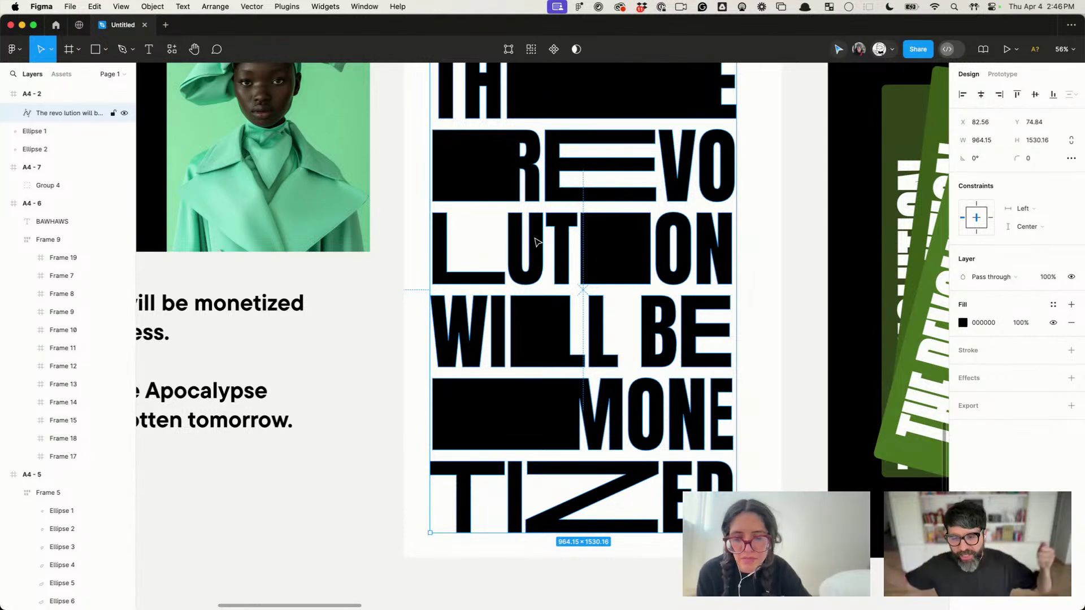
scroll(535, 242, "down", 2)
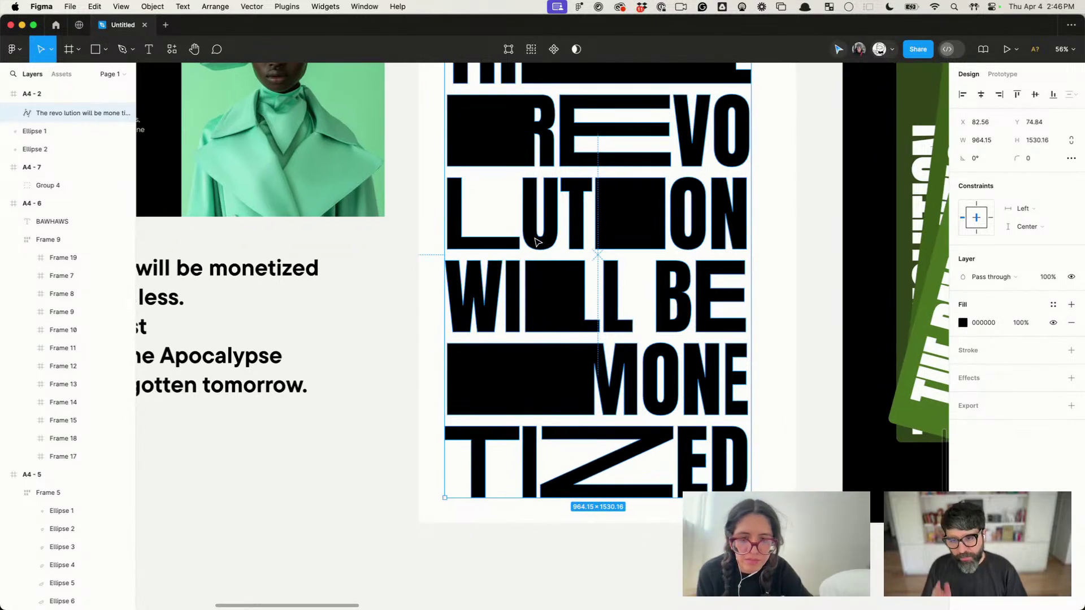
scroll(536, 242, "right", 3)
scroll(536, 242, "down", 2)
scroll(599, 374, "right", 15)
scroll(598, 374, "up", 5)
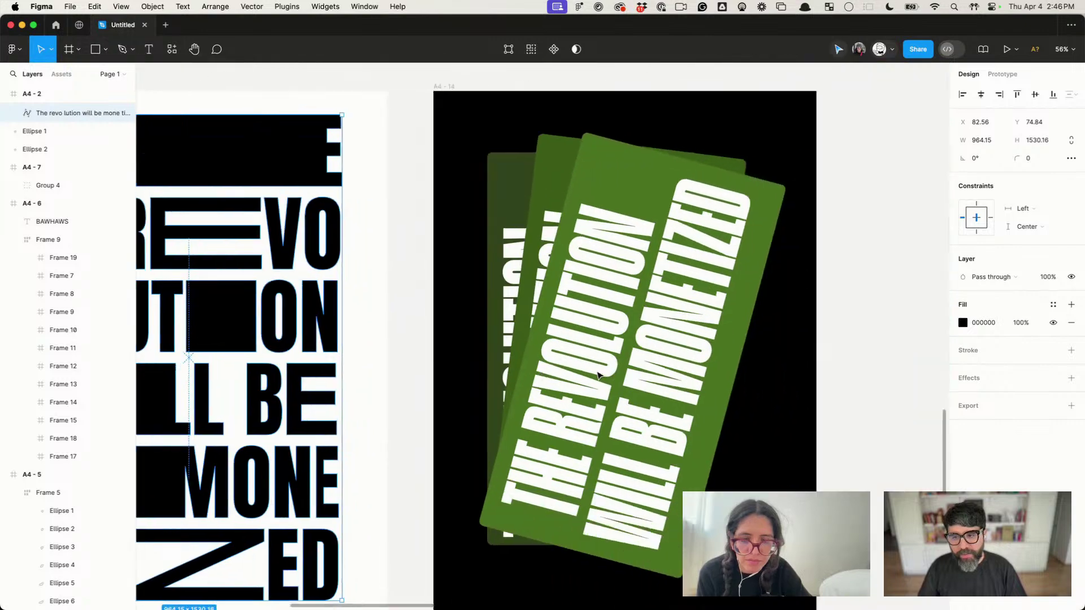
scroll(599, 374, "down", 5)
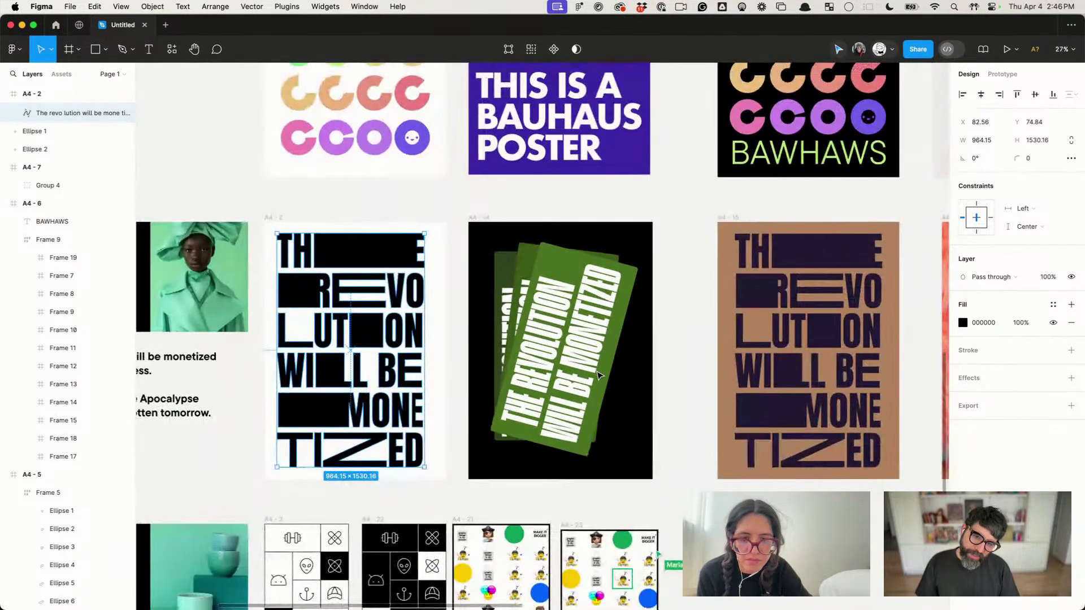
scroll(599, 374, "up", 3)
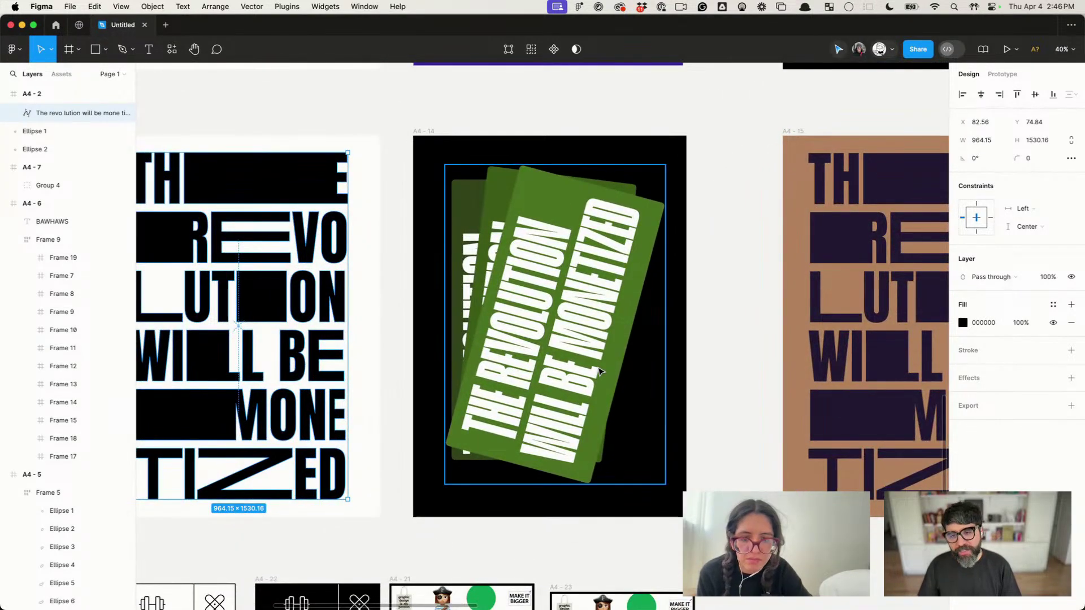
Step: Rotate the group of green cards in the black poster counterclockwise by about 6° and select its front card
left_click(732, 308)
left_click(549, 409)
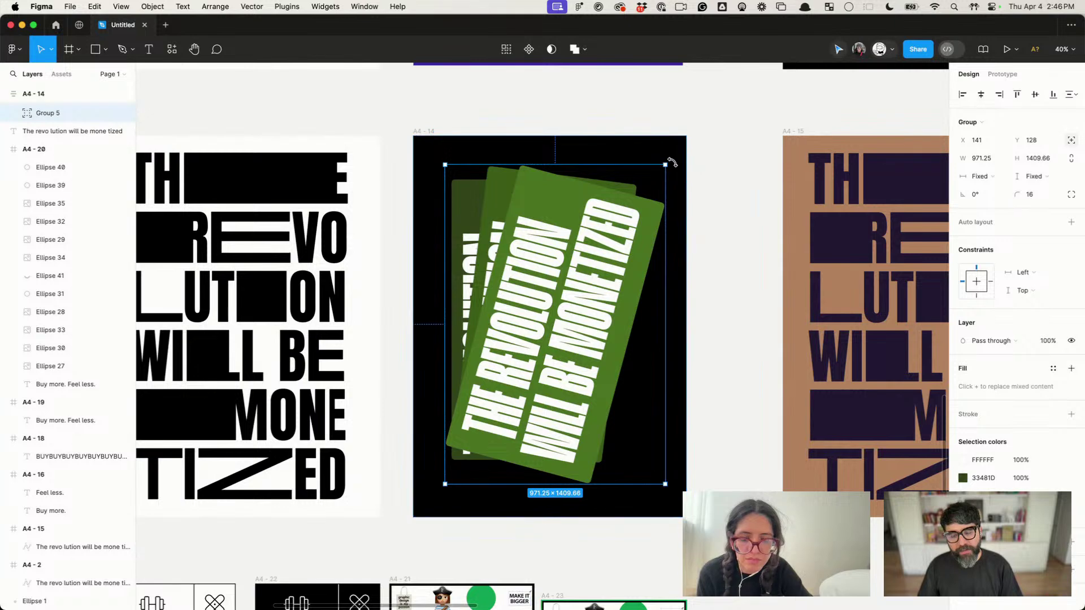
left_click_drag(672, 162, 655, 150)
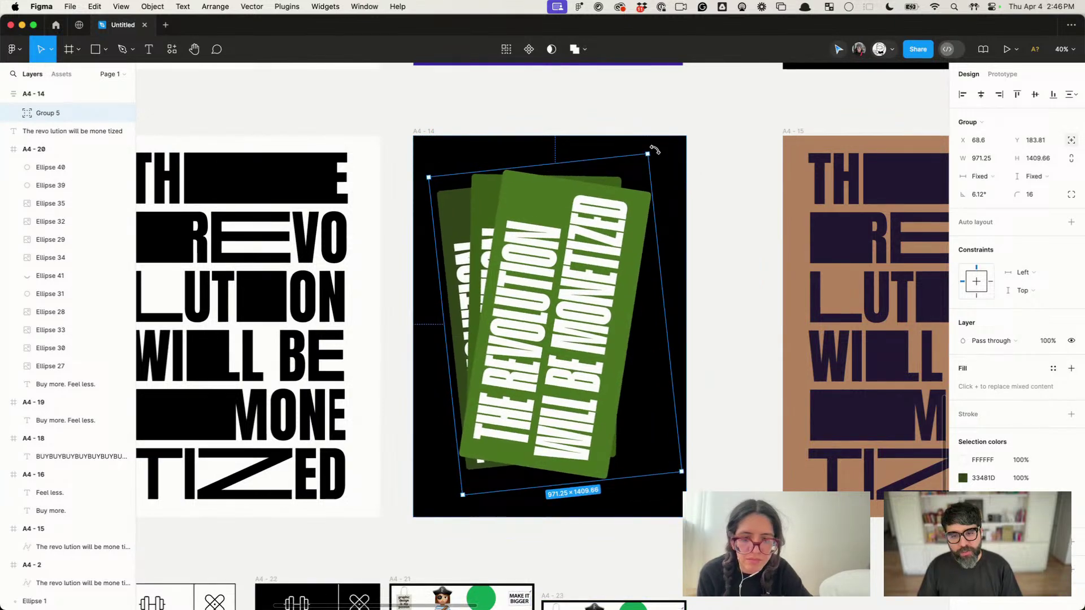
double_click(595, 281)
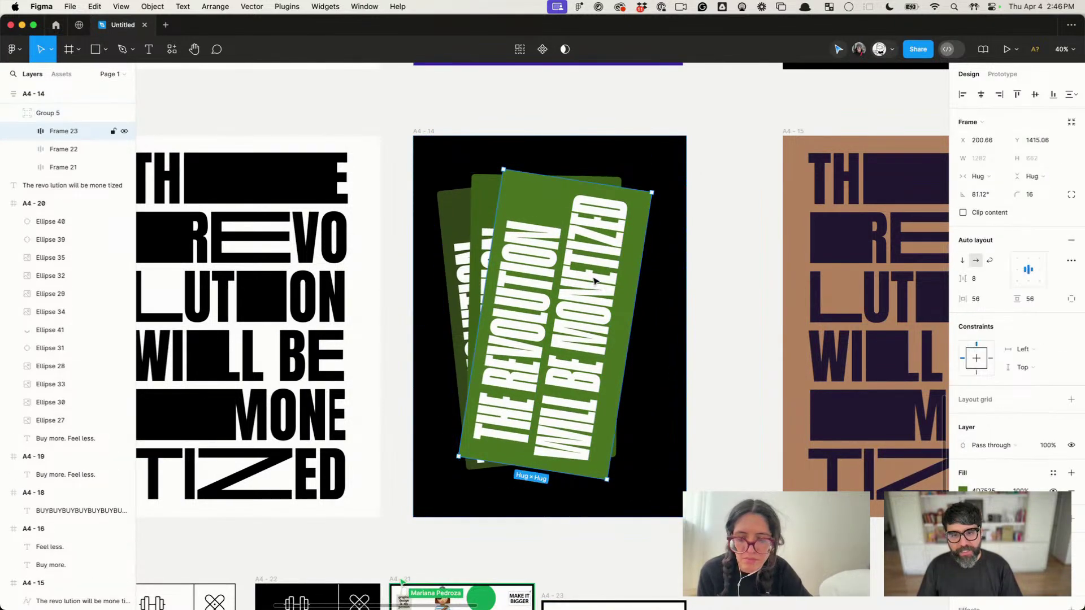
Step: Undo the rotation of the green card group and clear the selection
left_click(759, 195)
key("super+z")
key("super+z")
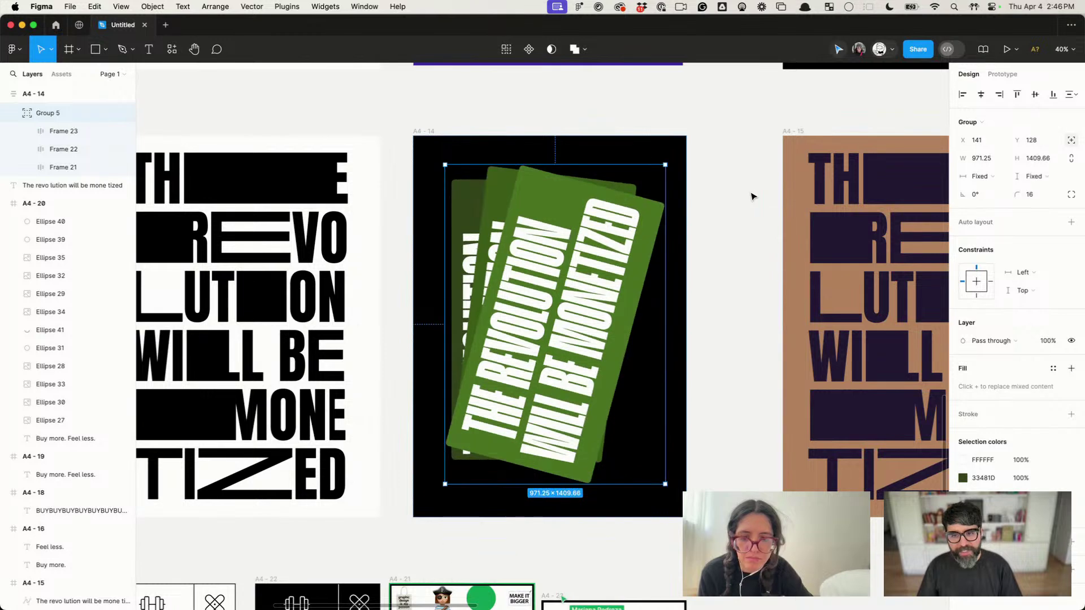
key("super+z")
key("super+z")
Step: Examine the grouped green cards and the brown poster with dark blocky "The revolution will be monetized" lettering
scroll(746, 195, "right", 4)
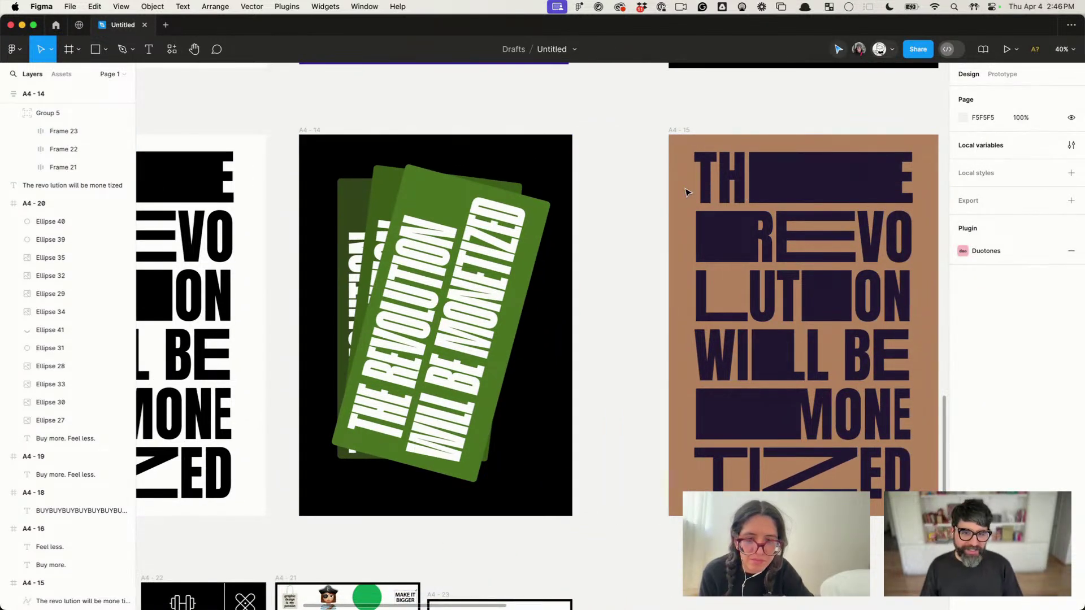
left_click(408, 268)
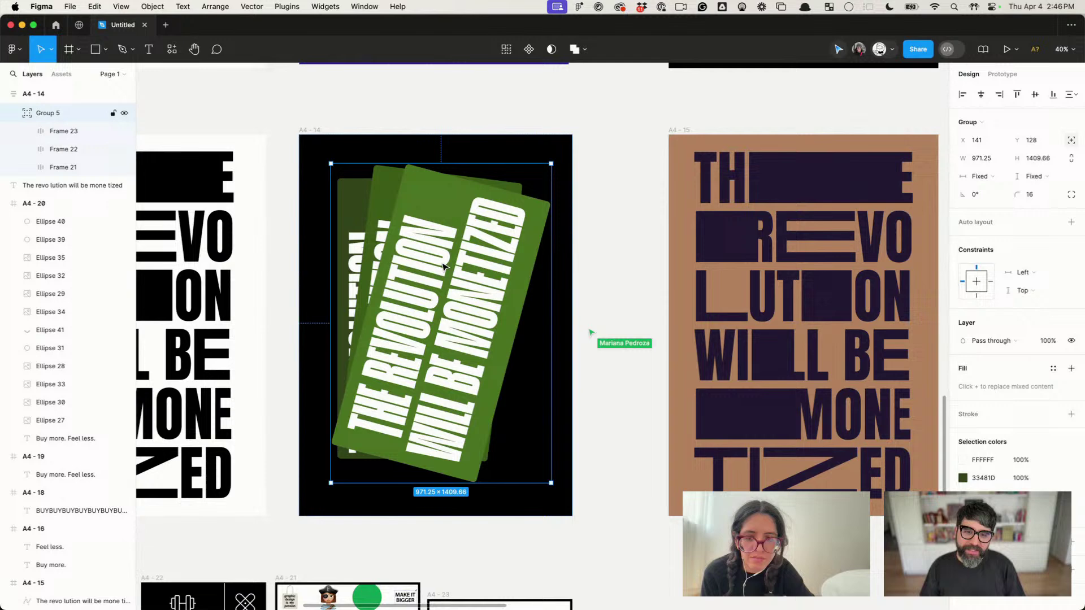
left_click(634, 191)
scroll(636, 194, "right", 5)
scroll(637, 194, "up", 1)
scroll(634, 194, "down", 2)
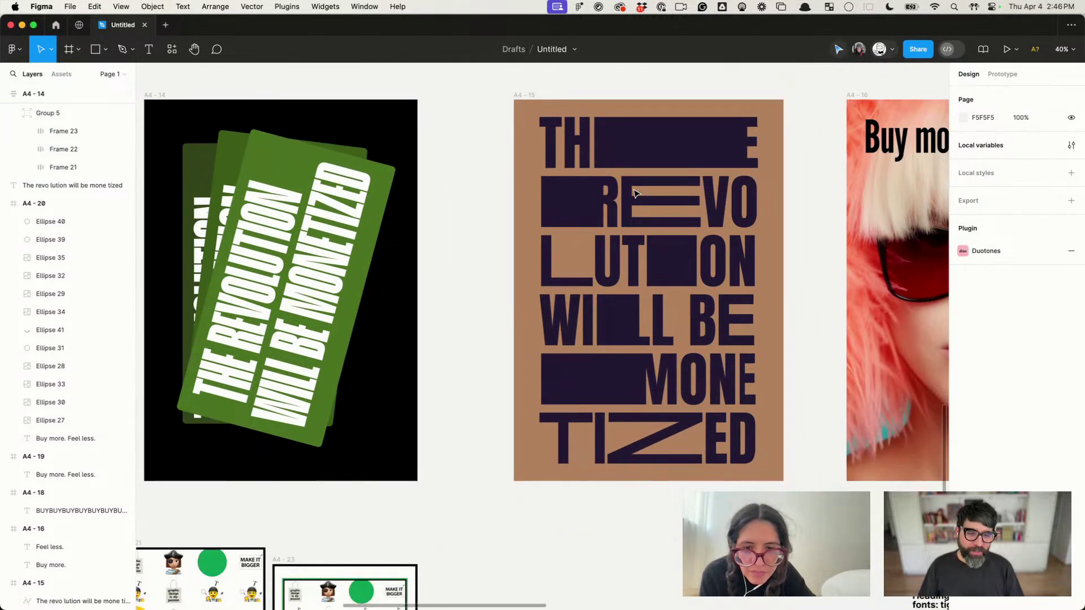
scroll(634, 194, "right", 2)
scroll(635, 194, "left", 3)
scroll(634, 194, "right", 8)
scroll(634, 193, "up", 2)
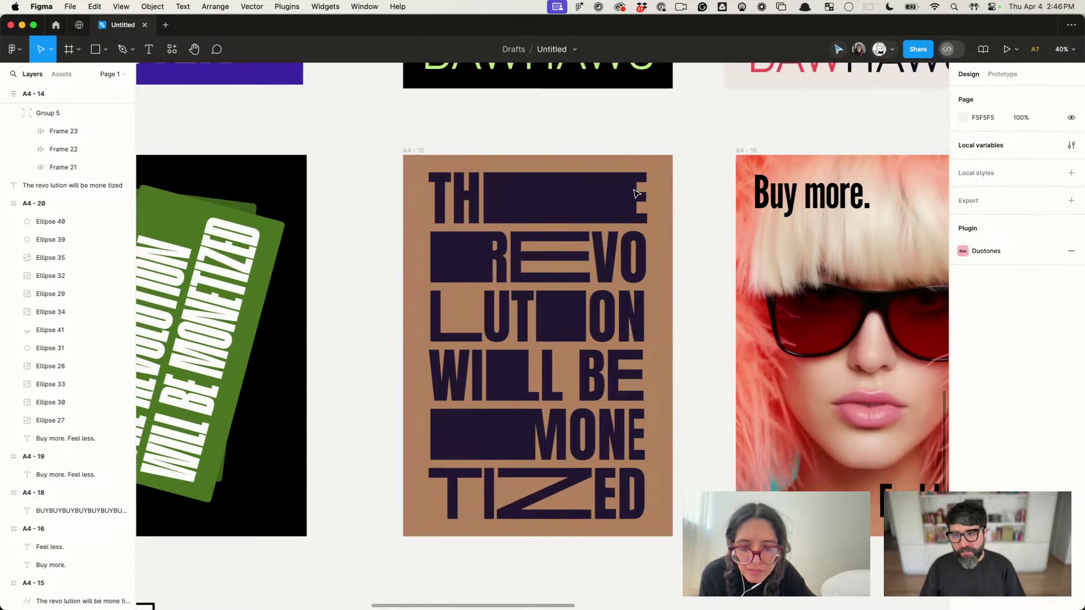
scroll(637, 194, "left", 3)
scroll(636, 194, "down", 2)
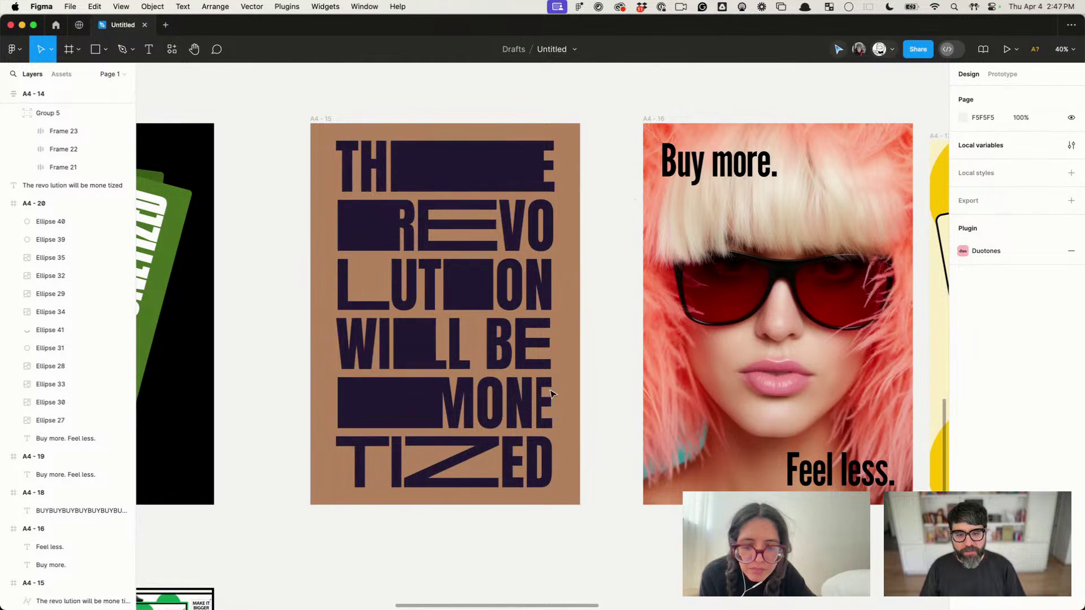
scroll(634, 191, "right", 9)
scroll(635, 191, "up", 2)
scroll(569, 393, "down", 1)
scroll(570, 392, "left", 1)
scroll(570, 393, "down", 1)
Step: Inspect the "Buy more." and "Feel less." text layers and the image fill of the portrait poster with red sunglasses
left_click(497, 230)
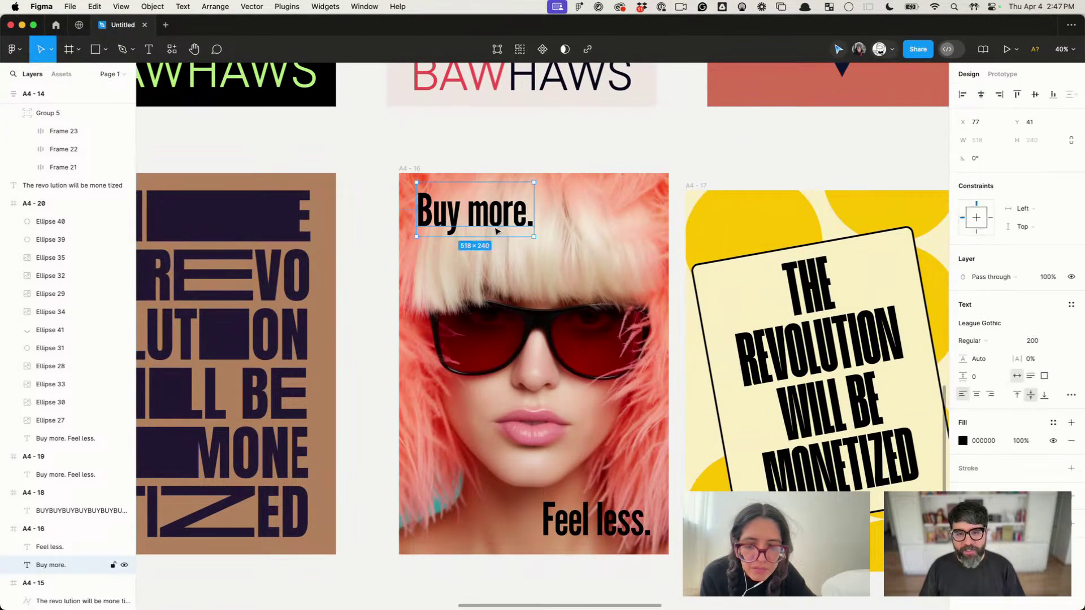
left_click(620, 526)
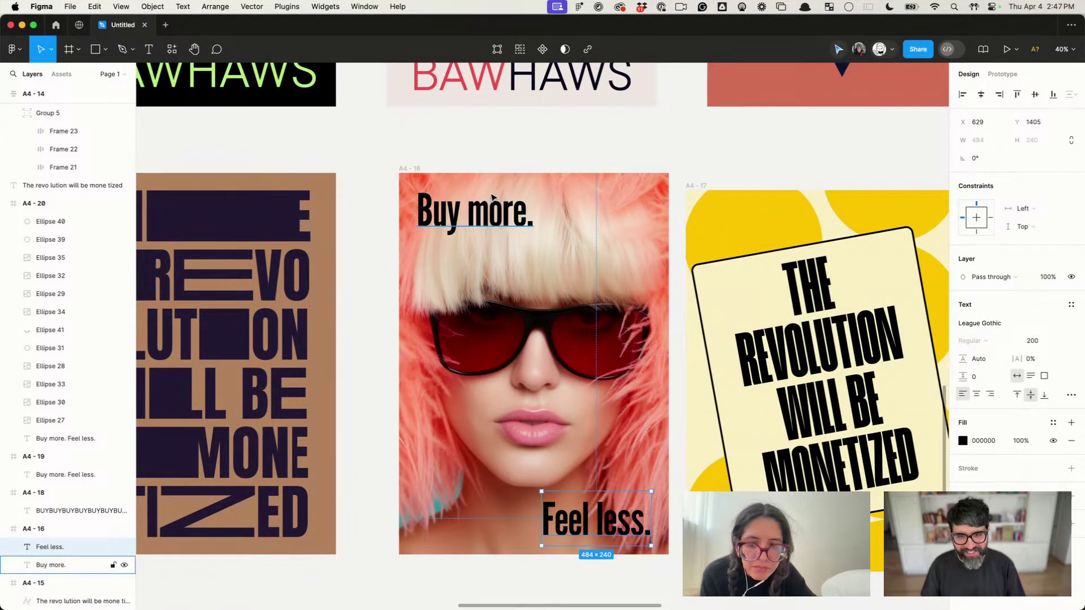
left_click(370, 170)
left_click(406, 168)
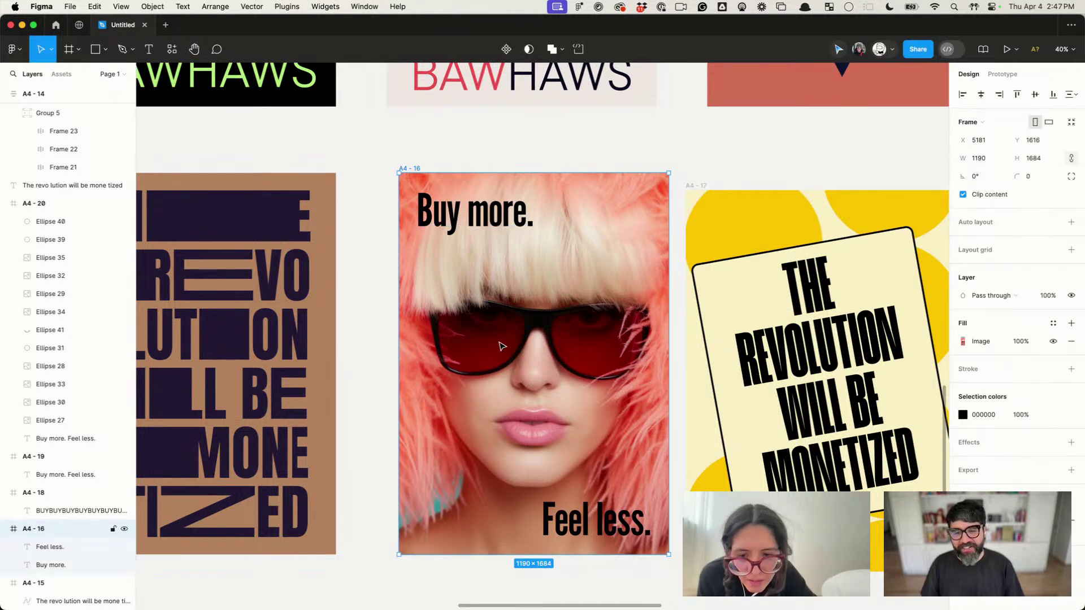
left_click(494, 221)
left_click(617, 534)
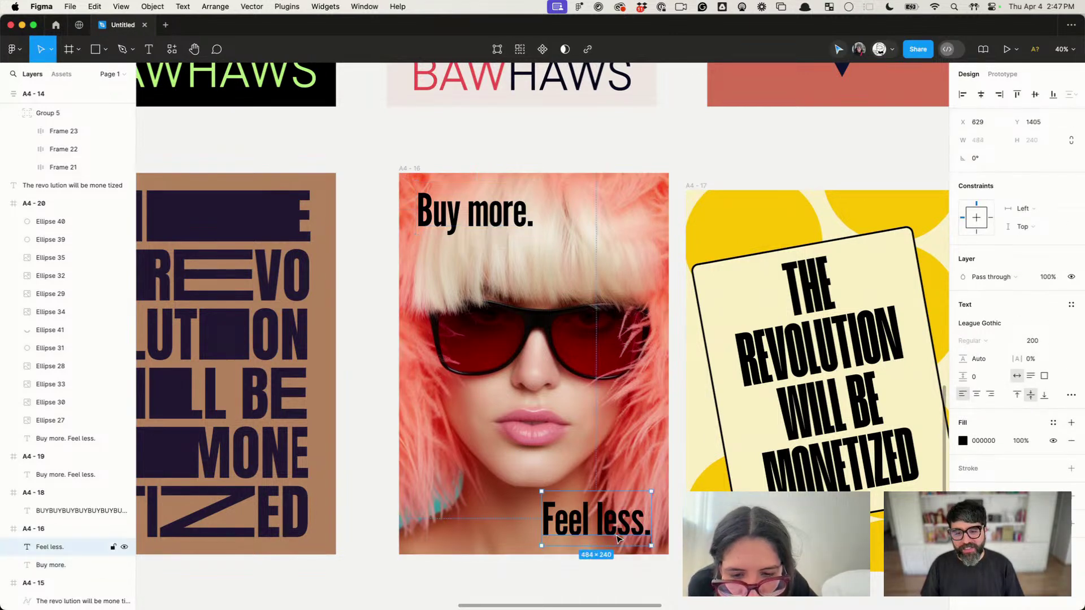
left_click(649, 145)
scroll(649, 145, "right", 1)
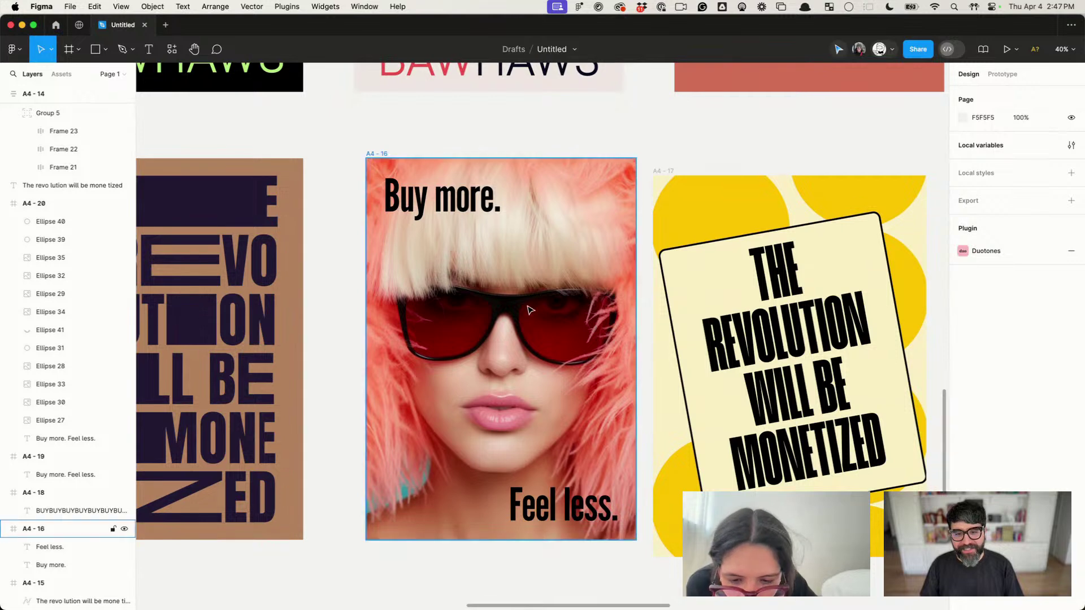
left_click(524, 312)
key("Escape")
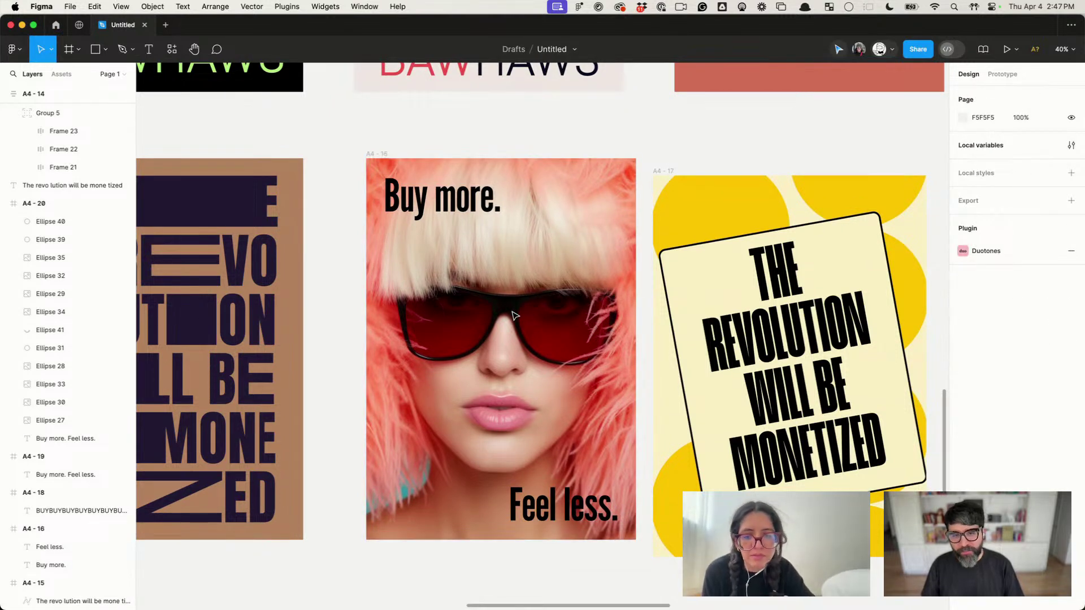
Step: Select the red sunglasses portrait poster frame, view the Lummi photo library and close it
scroll(516, 311, "right", 5)
scroll(396, 299, "left", 4)
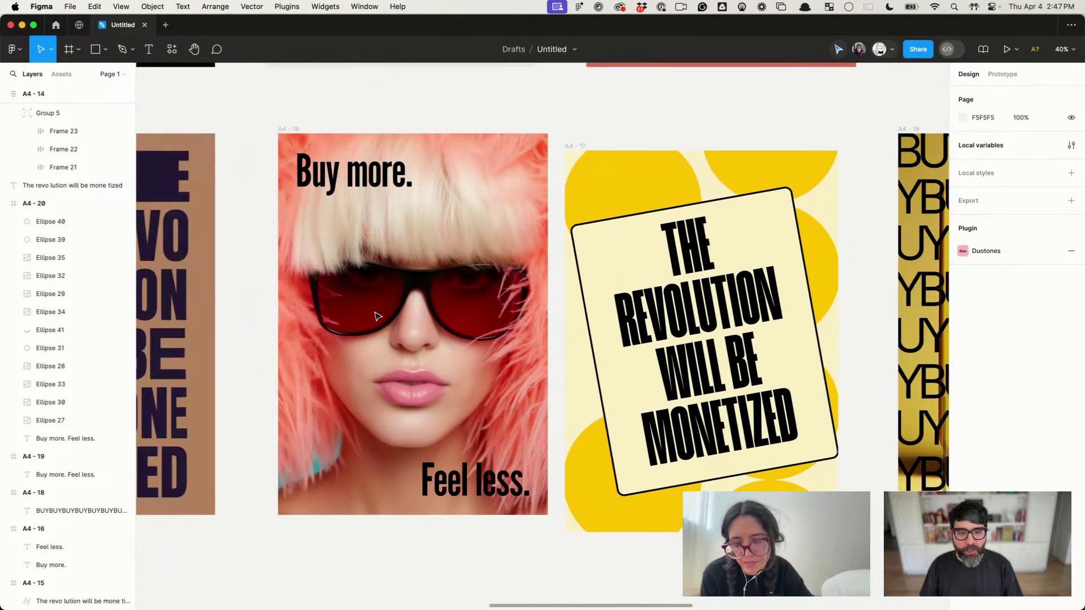
left_click(56, 528)
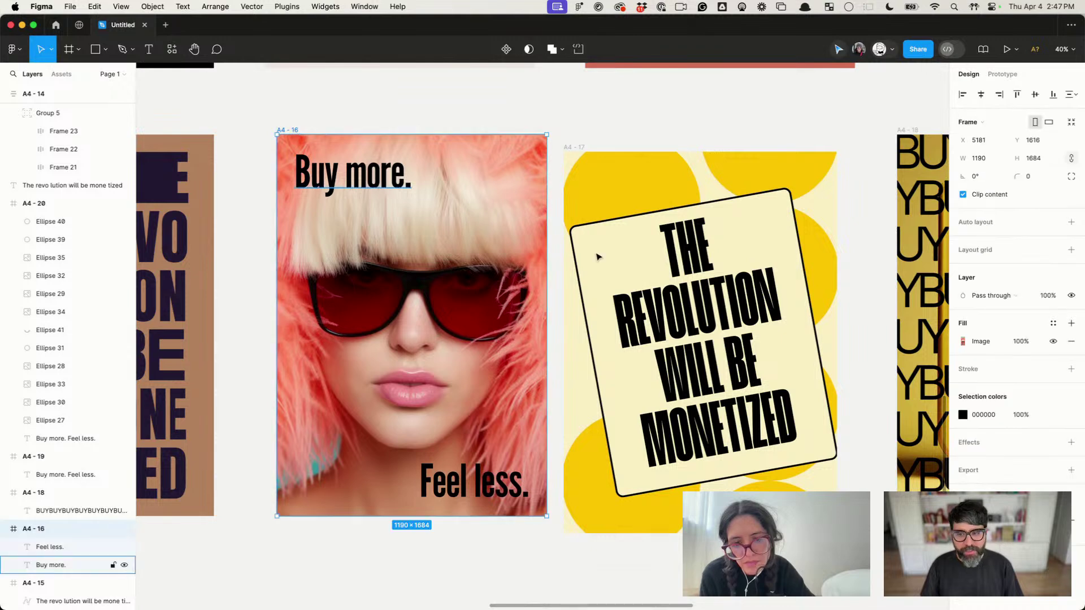
key("alt+super+p")
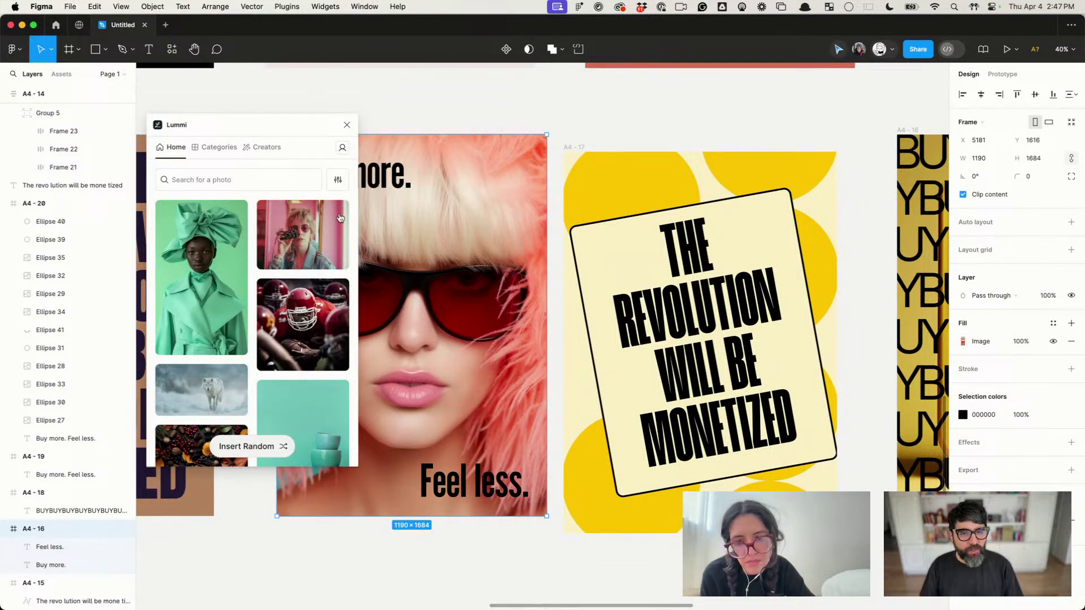
left_click(404, 119)
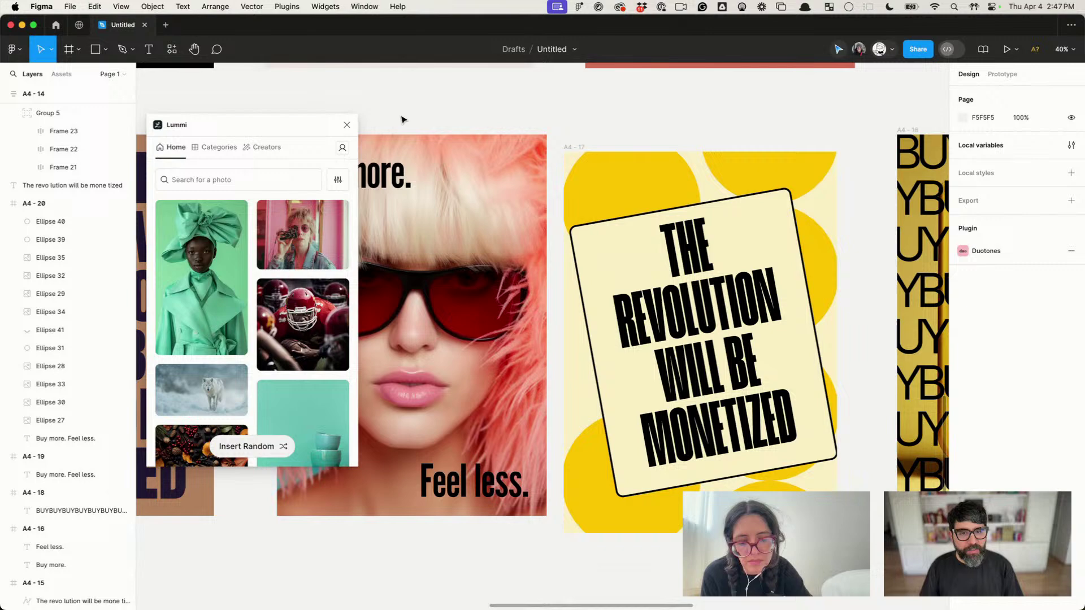
left_click(347, 124)
Step: Examine the repeated "BUY" poster, the yellow game console poster and the blue poster of lamp photos in circles
scroll(673, 303, "right", 10)
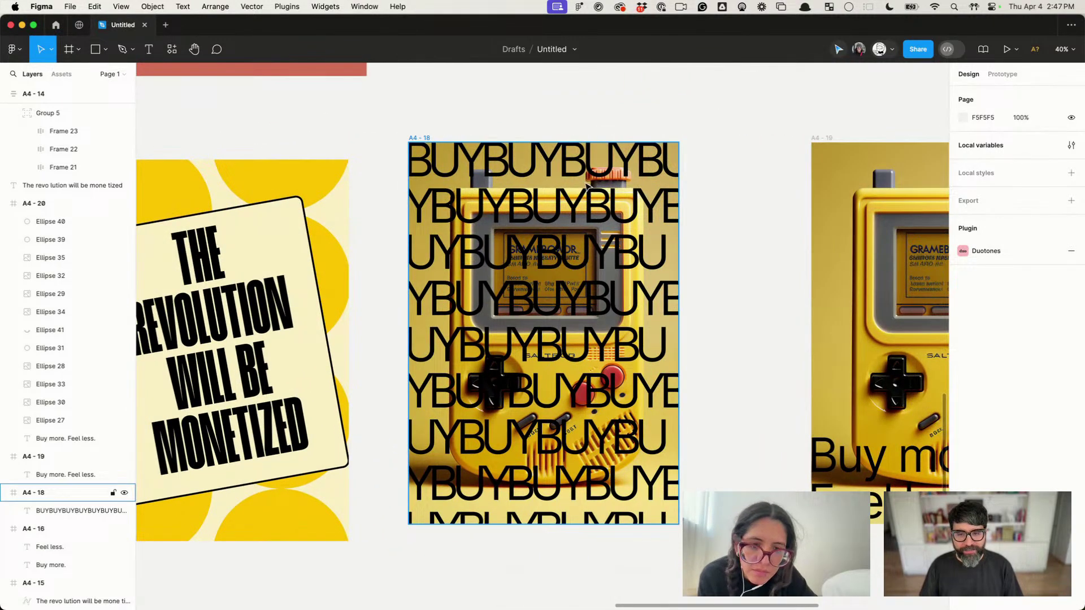
scroll(588, 187, "right", 15)
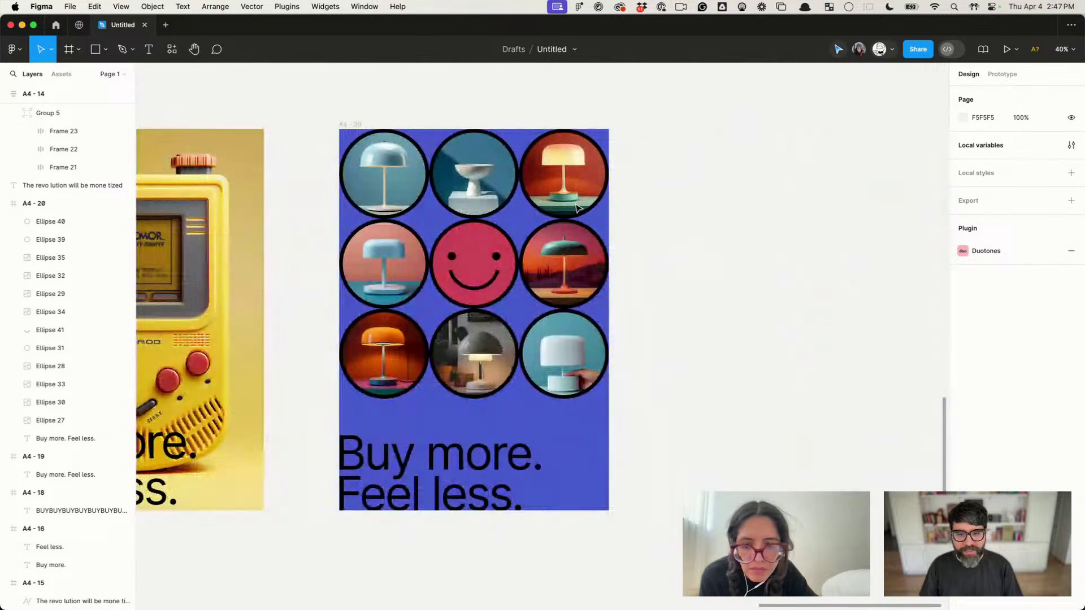
scroll(577, 209, "left", 5)
scroll(576, 209, "up", 3)
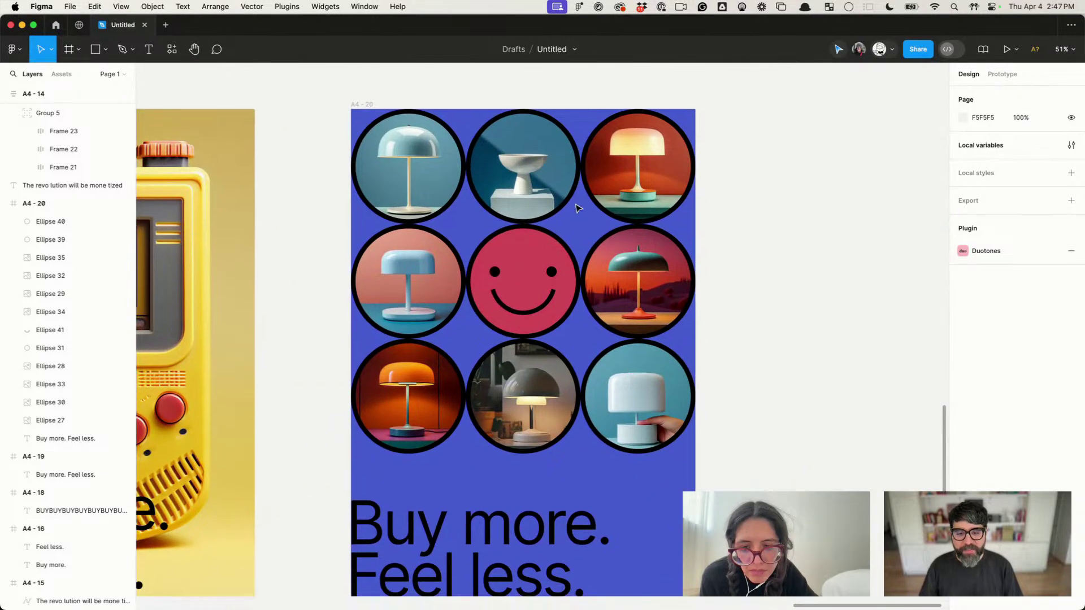
scroll(577, 208, "down", 1)
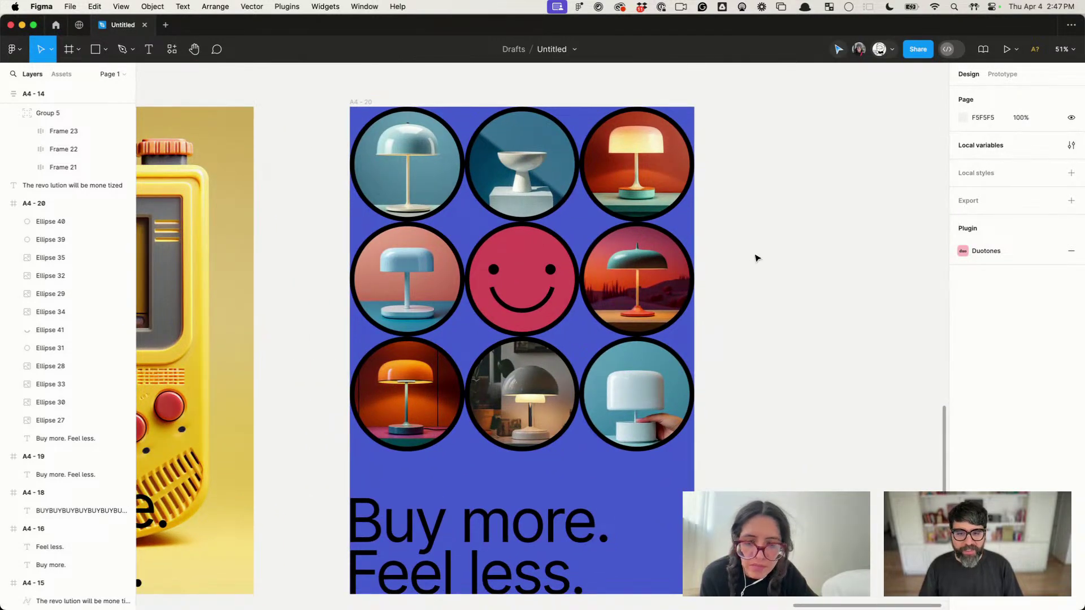
Step: Return to the poster overview and read the "Iconic Grid" card with its description and icon suggestions
scroll(754, 257, "down", 10)
scroll(751, 257, "up", 6)
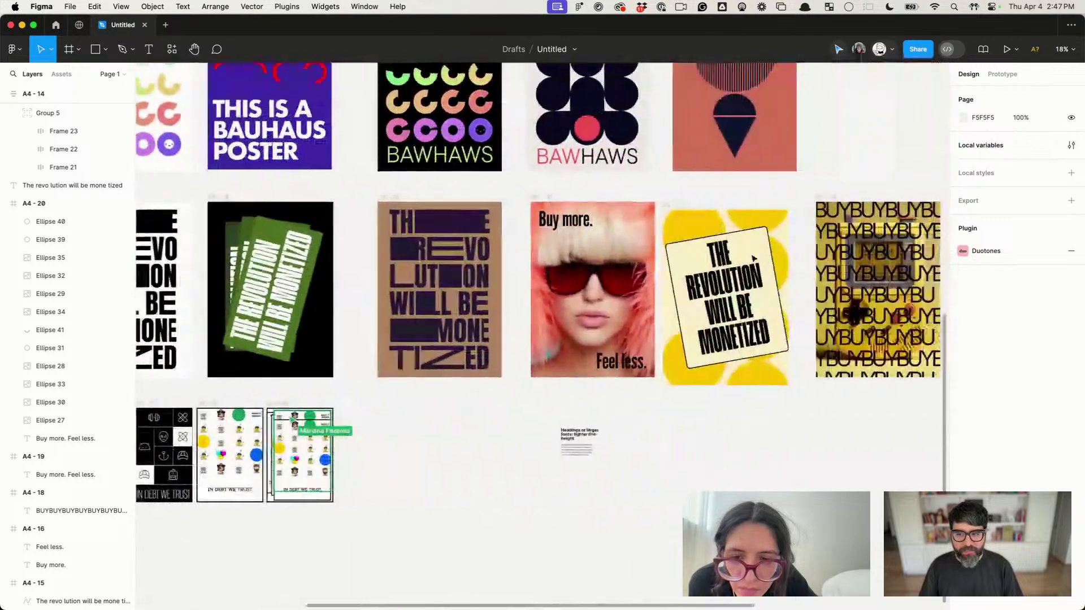
scroll(755, 257, "right", 2)
scroll(754, 257, "left", 15)
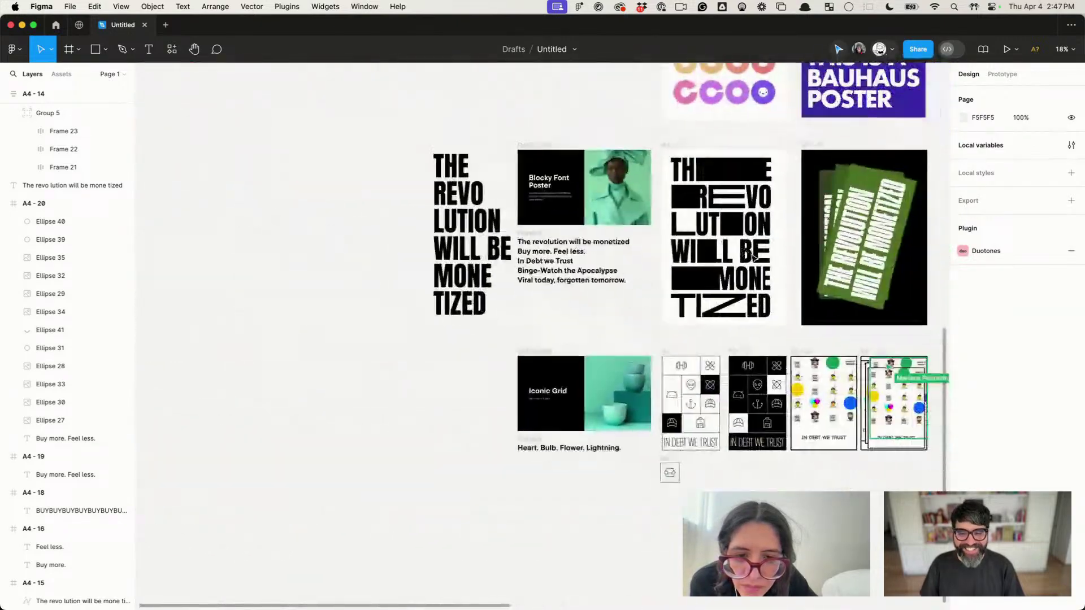
scroll(754, 257, "down", 2)
scroll(654, 350, "up", 6)
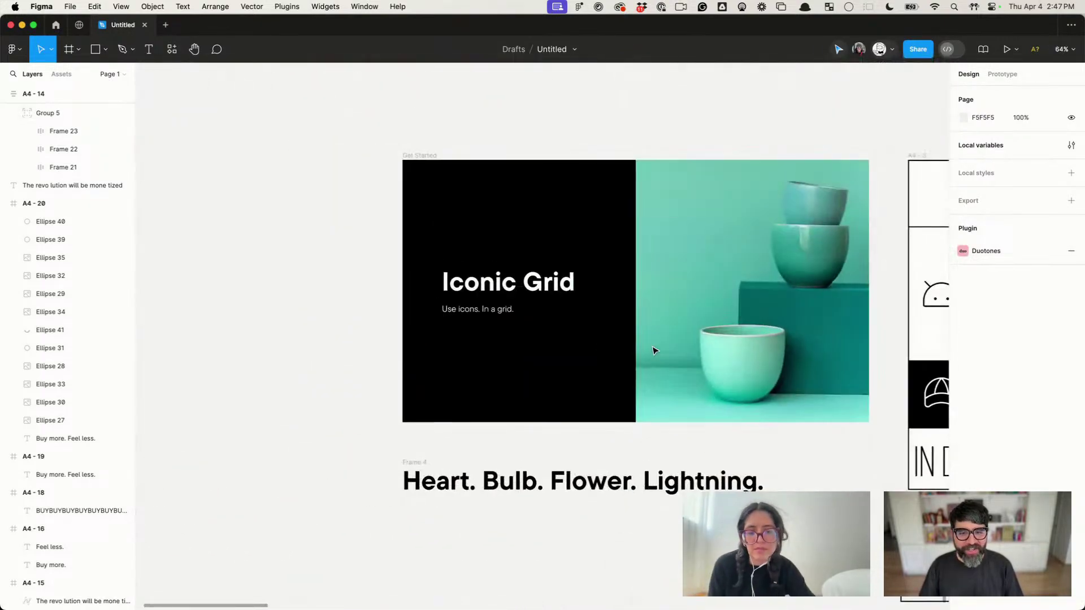
scroll(563, 240, "right", 2)
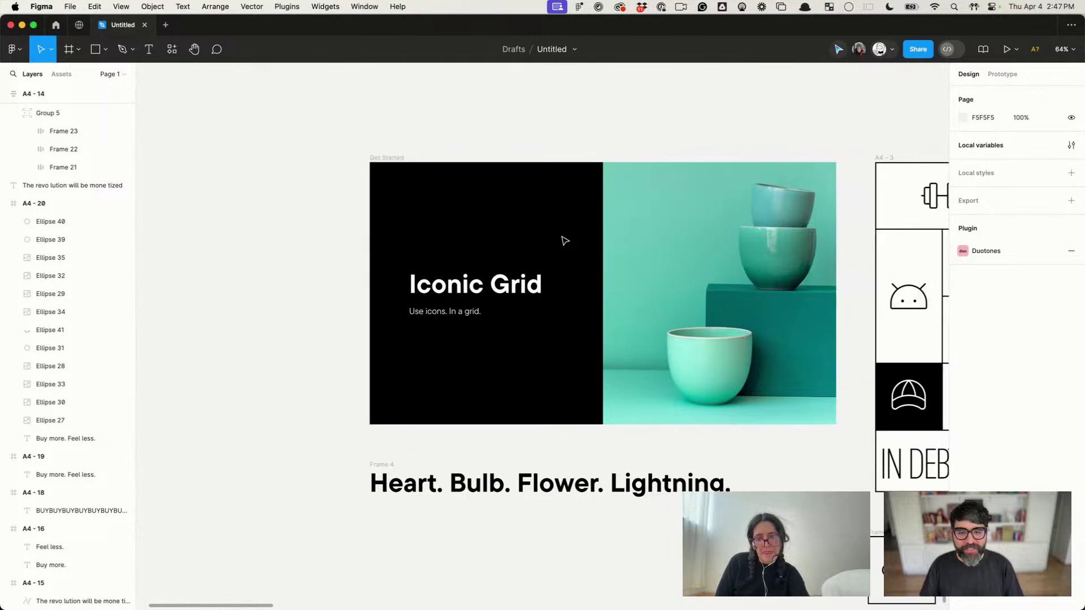
Step: Read the "Iconic Grid" card and view the white and black icon-grid posters with the "IN DEBT WE TRUST" slogan
scroll(557, 241, "up", 5)
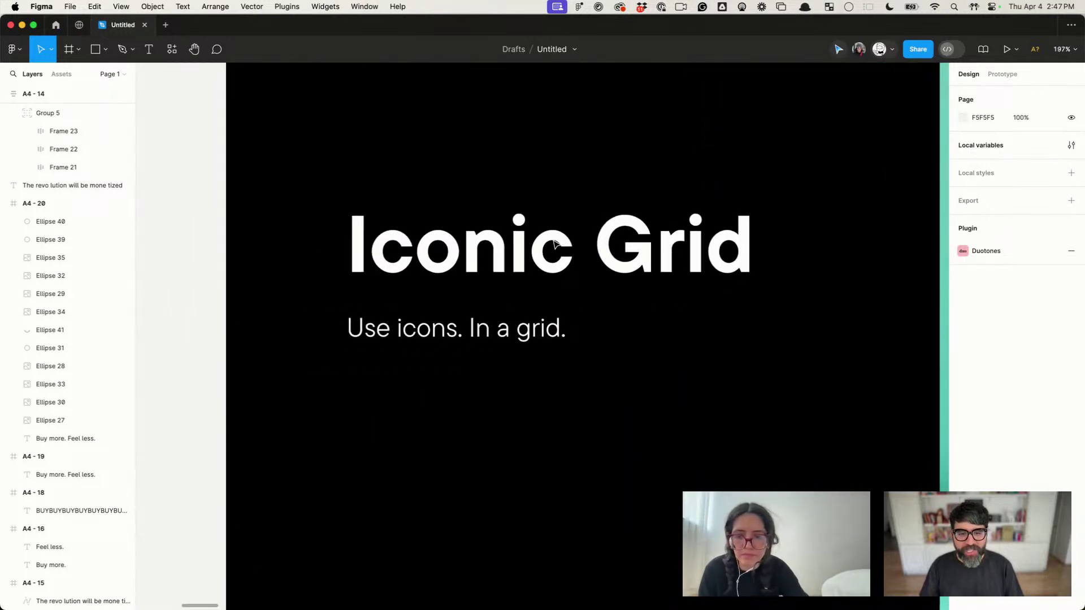
scroll(554, 243, "down", 5)
scroll(554, 243, "right", 5)
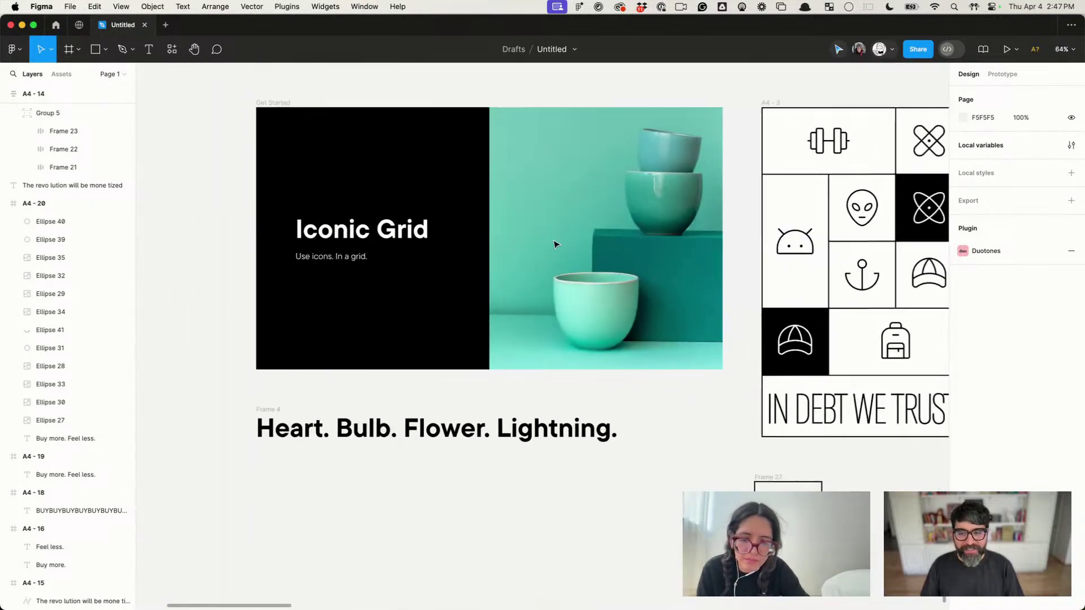
scroll(553, 243, "up", 2)
scroll(536, 282, "right", 2)
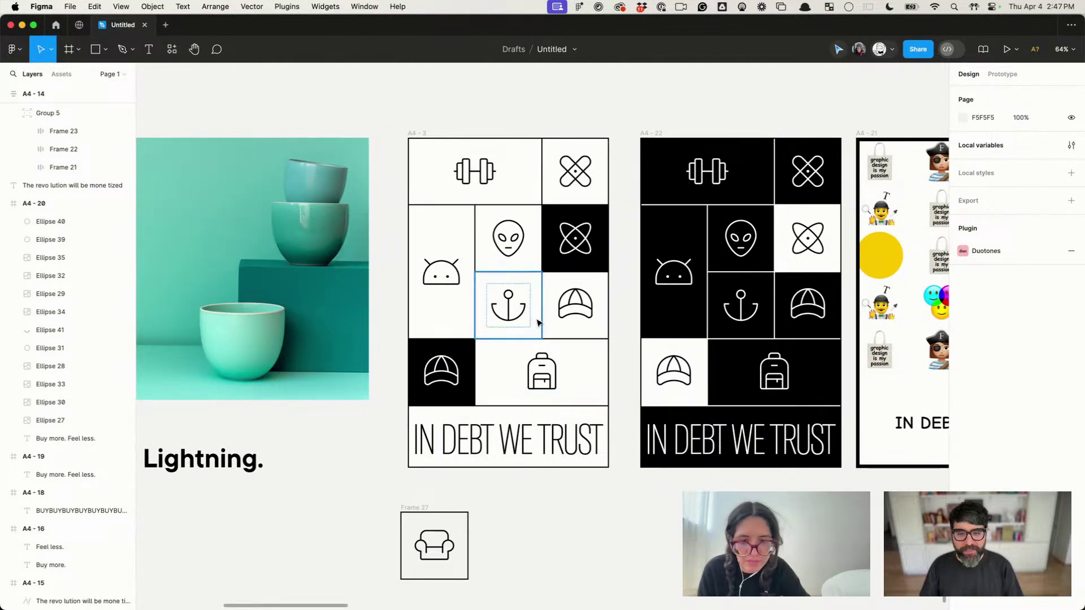
scroll(633, 463, "right", 5)
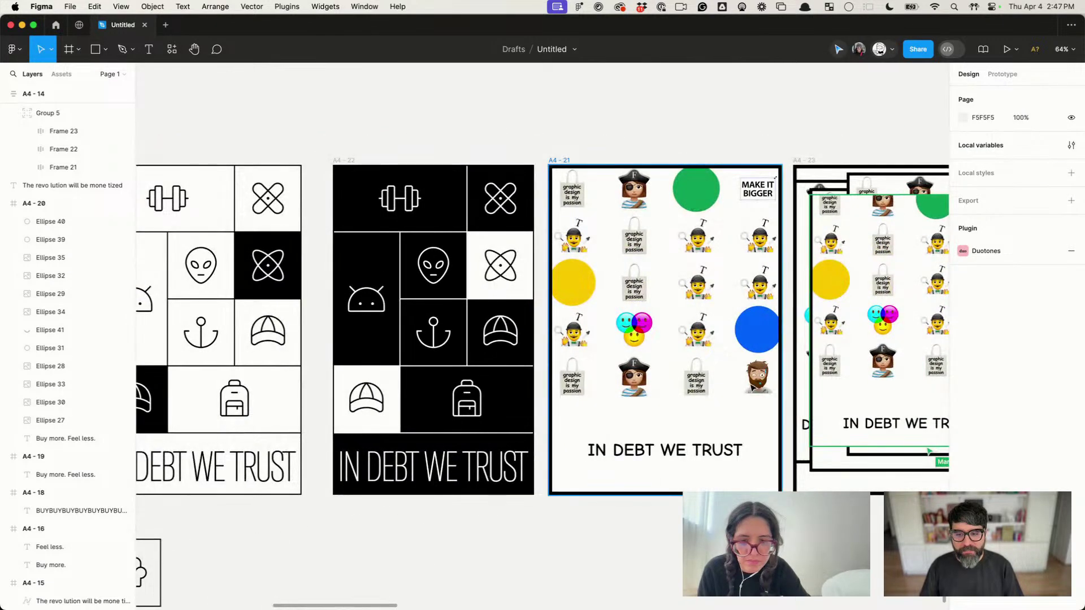
Step: Select the "IN DEBT WE TRUST" text on the emoji poster, check its font settings and clear the selection
scroll(740, 389, "up", 3)
scroll(746, 390, "right", 2)
scroll(745, 390, "down", 1)
left_click(684, 461)
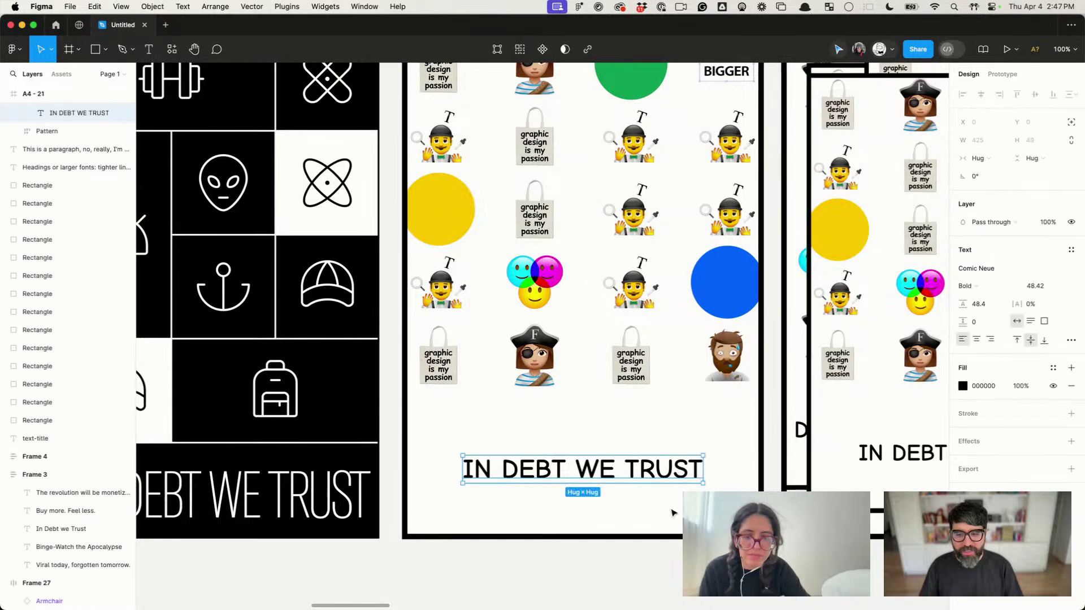
left_click(665, 577)
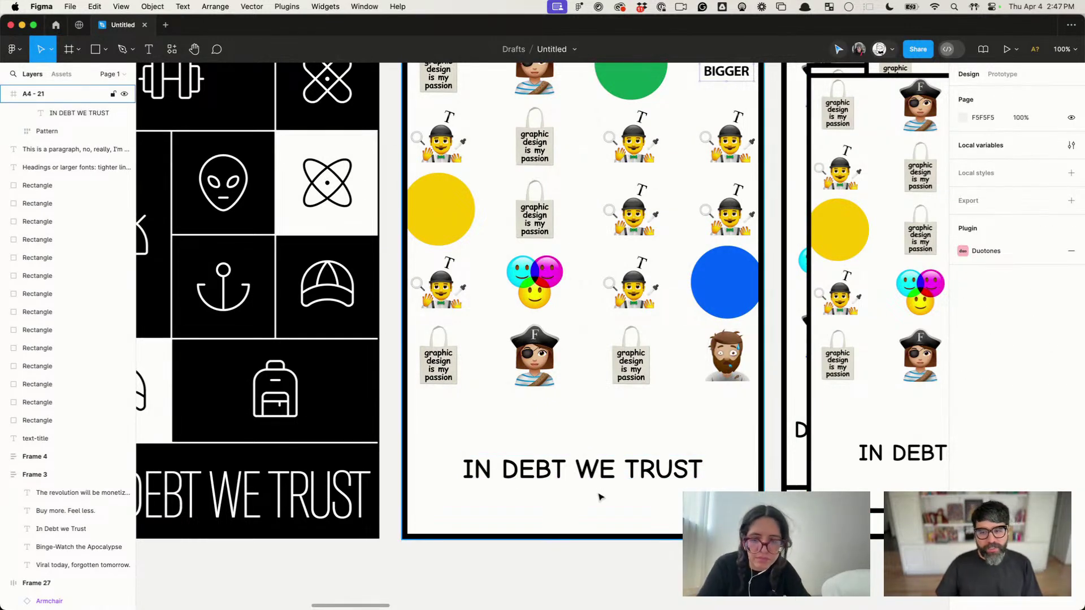
left_click(619, 481)
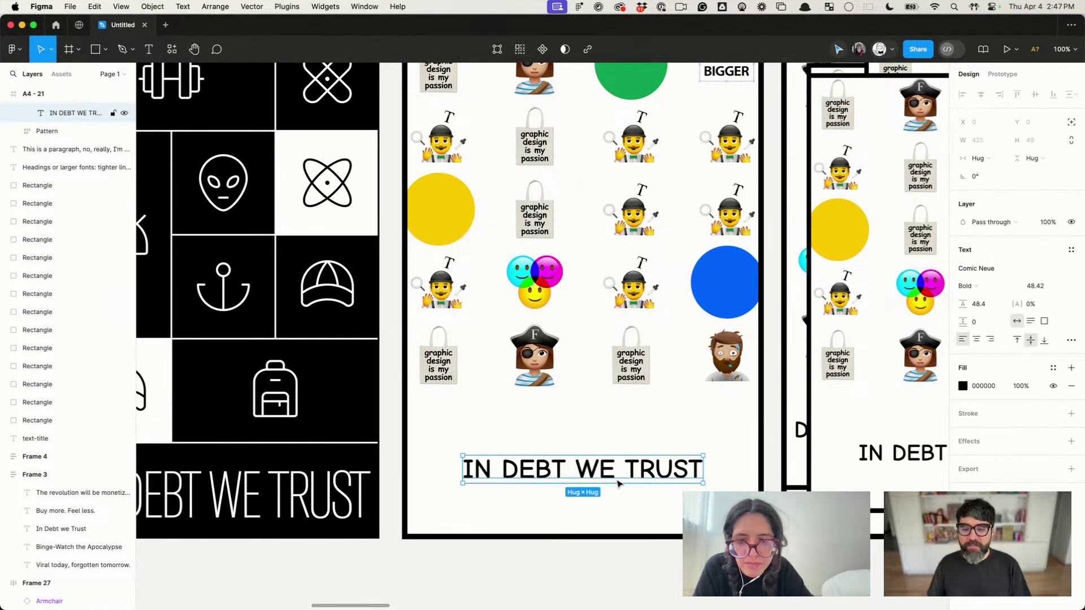
scroll(618, 483, "down", 3)
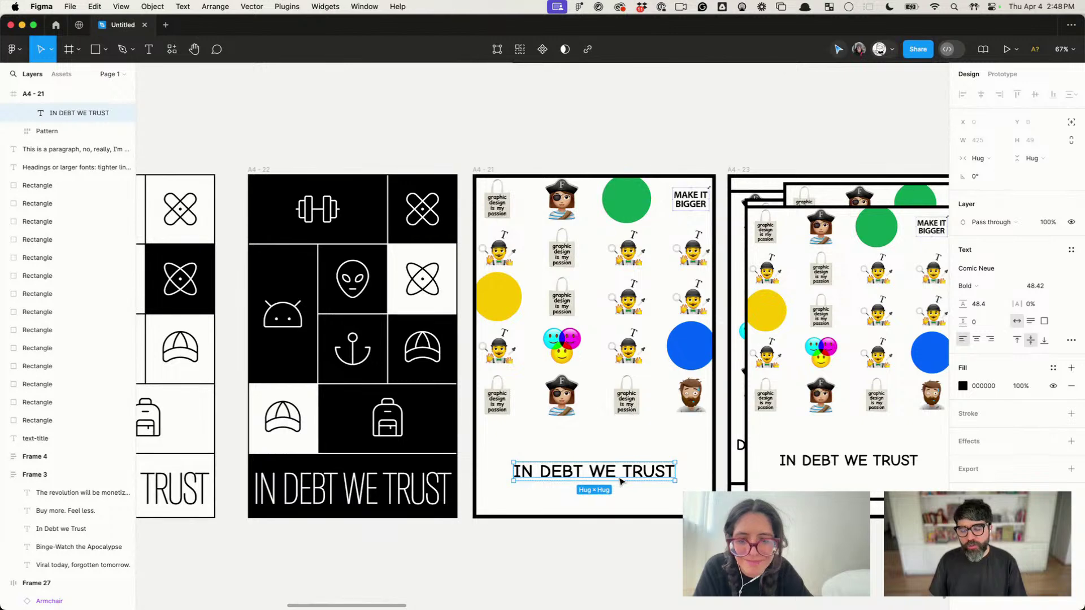
scroll(620, 481, "right", 5)
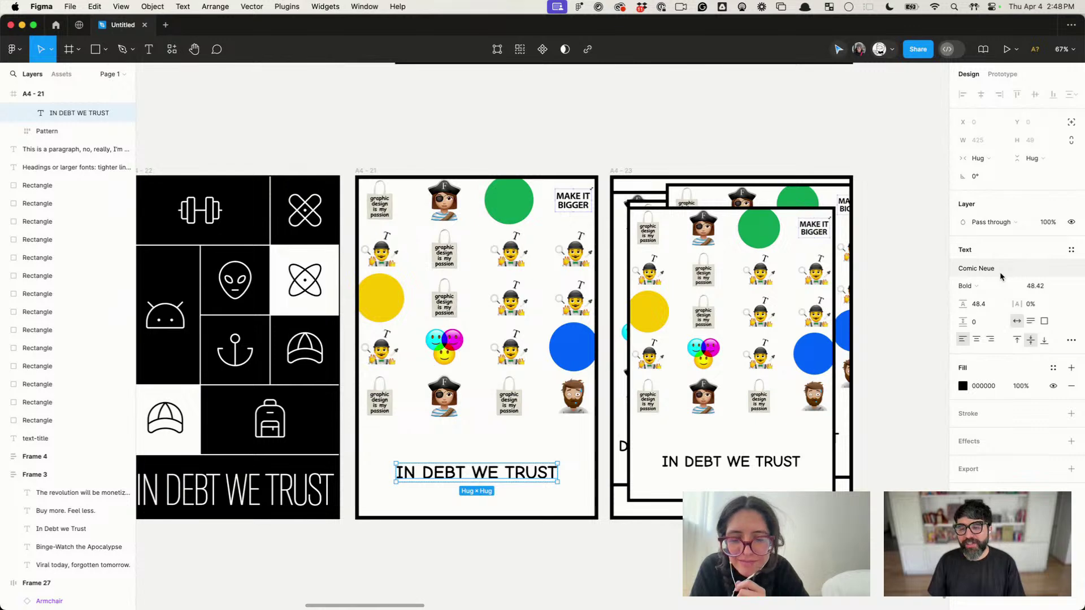
left_click(886, 333)
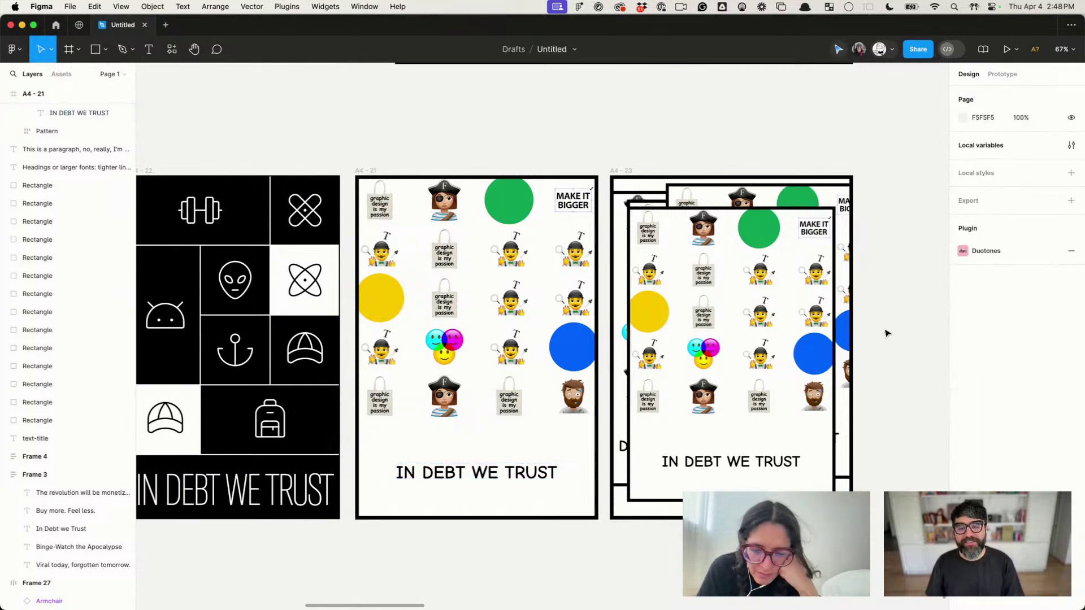
Step: Inspect the pirate image in the emoji poster's bottom row, and examine the bearded man image and its fill up close
left_click(497, 360, "super")
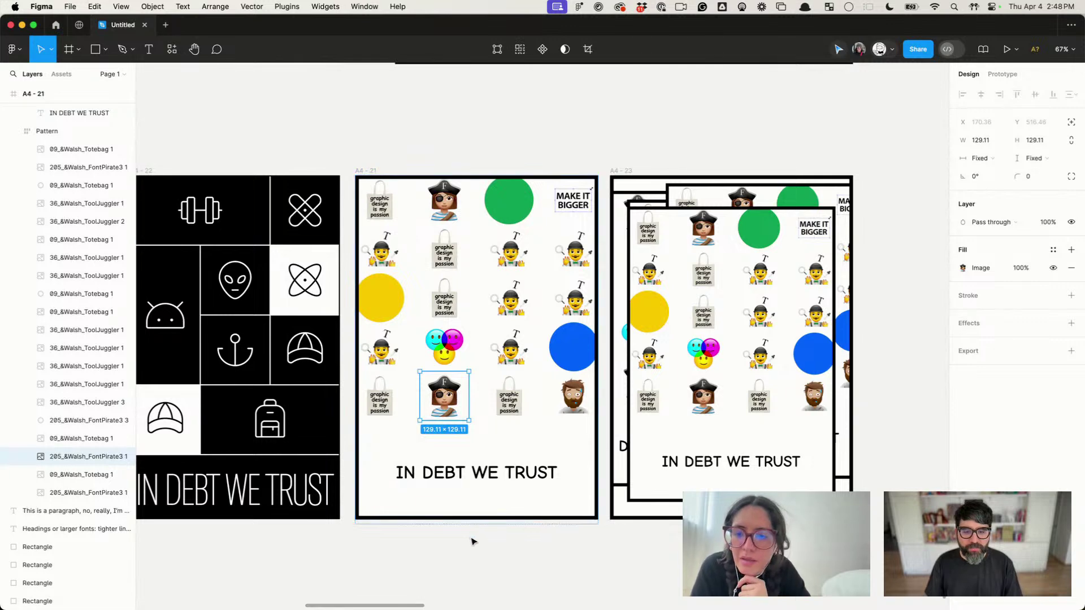
left_click(473, 538)
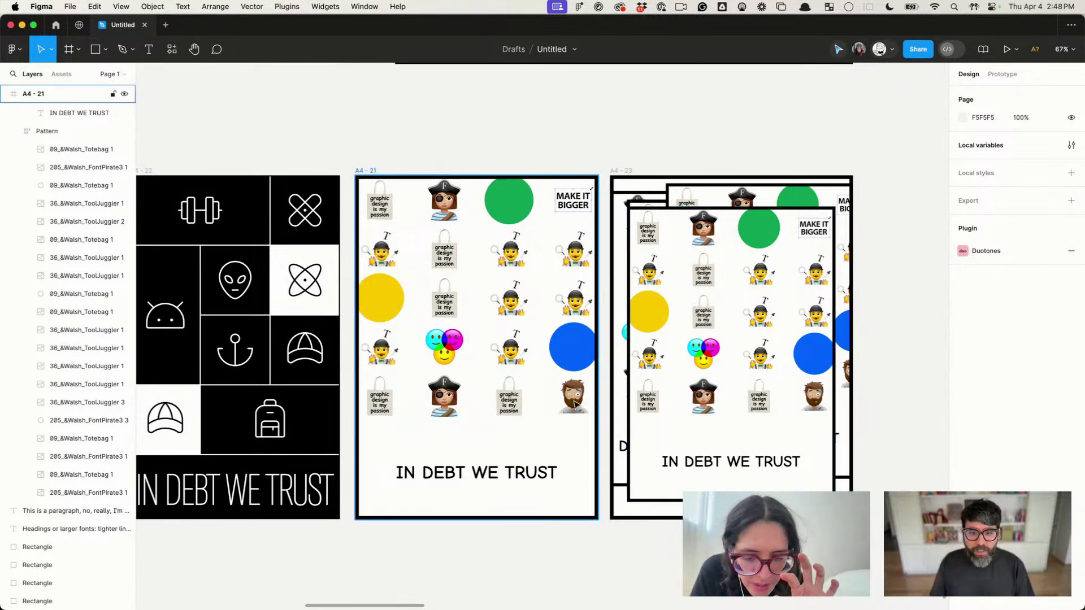
scroll(576, 405, "up", 10)
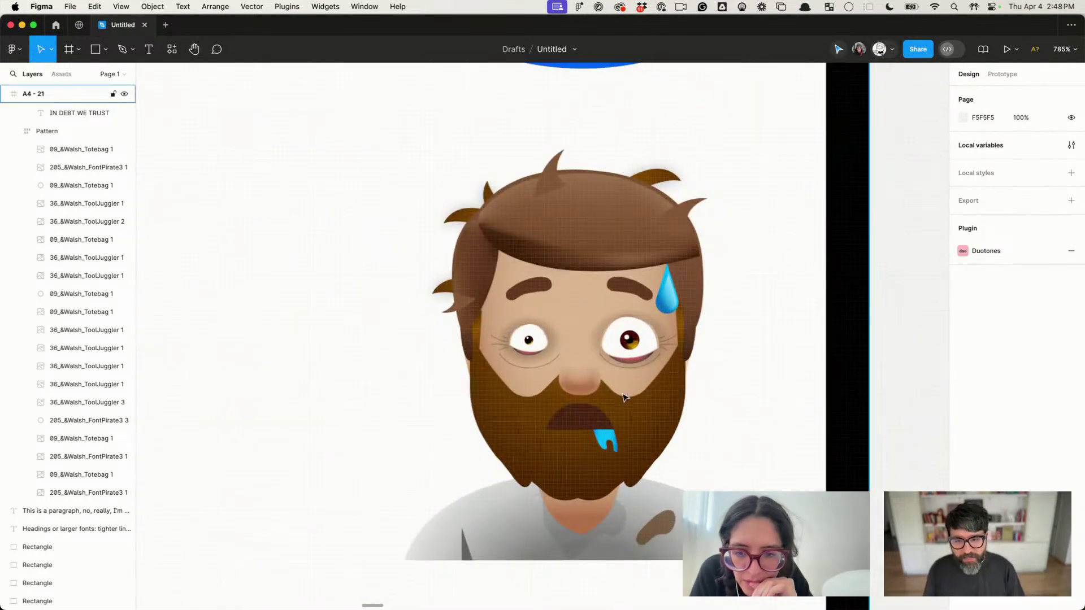
scroll(619, 394, "up", 5)
scroll(624, 397, "down", 6)
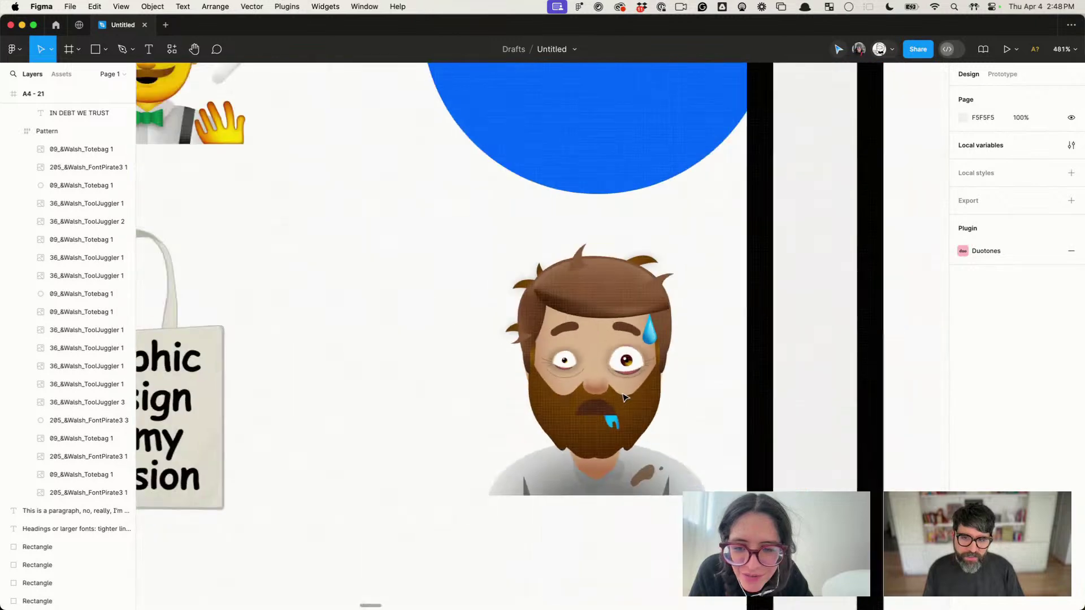
left_click(618, 380)
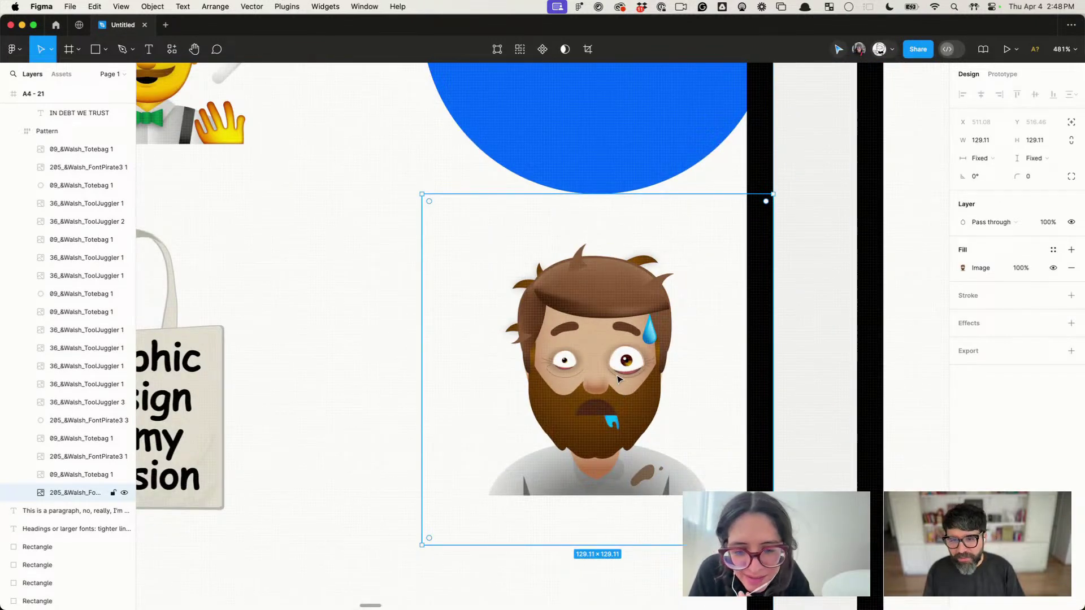
scroll(619, 380, "down", 8)
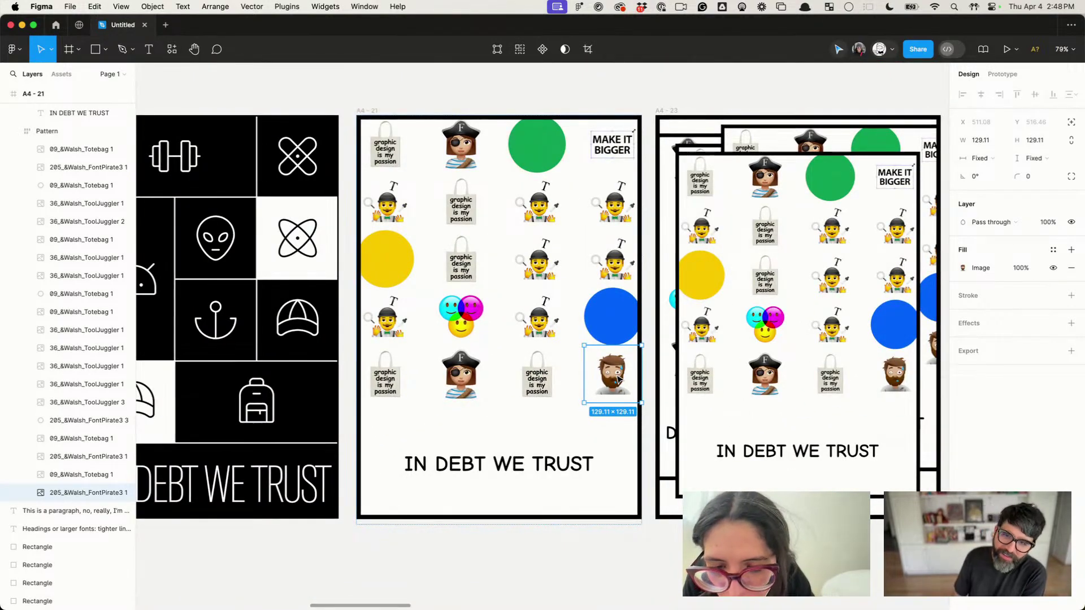
scroll(618, 380, "left", 2)
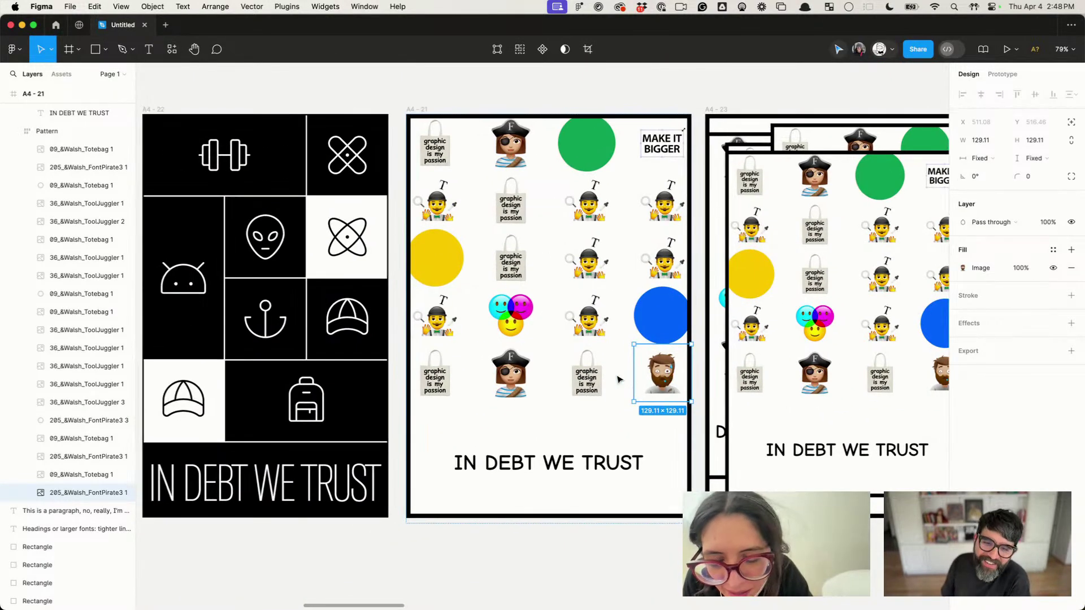
Step: Examine the pirate, tote bag and tool juggler emojis up close, view the stacked poster copies and deselect the bearded man image
scroll(514, 391, "up", 10)
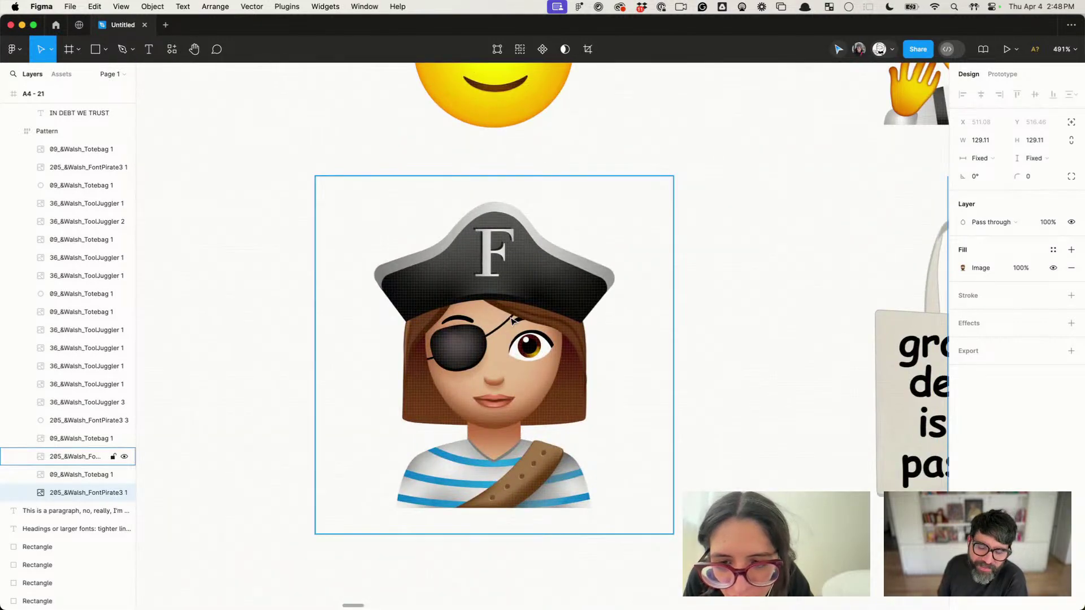
scroll(511, 320, "down", 4)
scroll(510, 320, "down", 5)
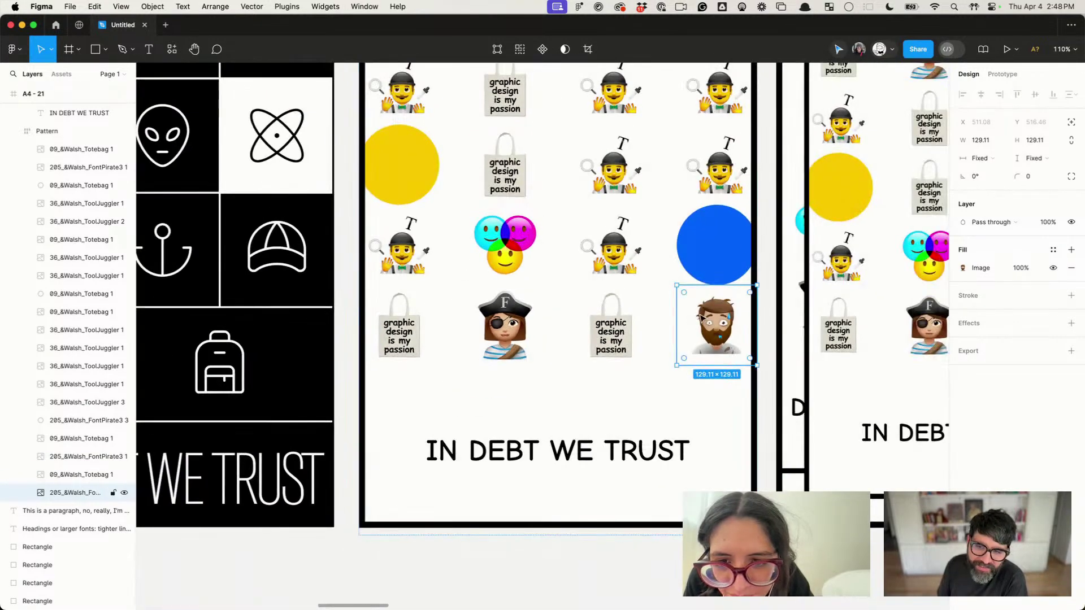
scroll(719, 334, "up", 2)
scroll(719, 333, "up", 2)
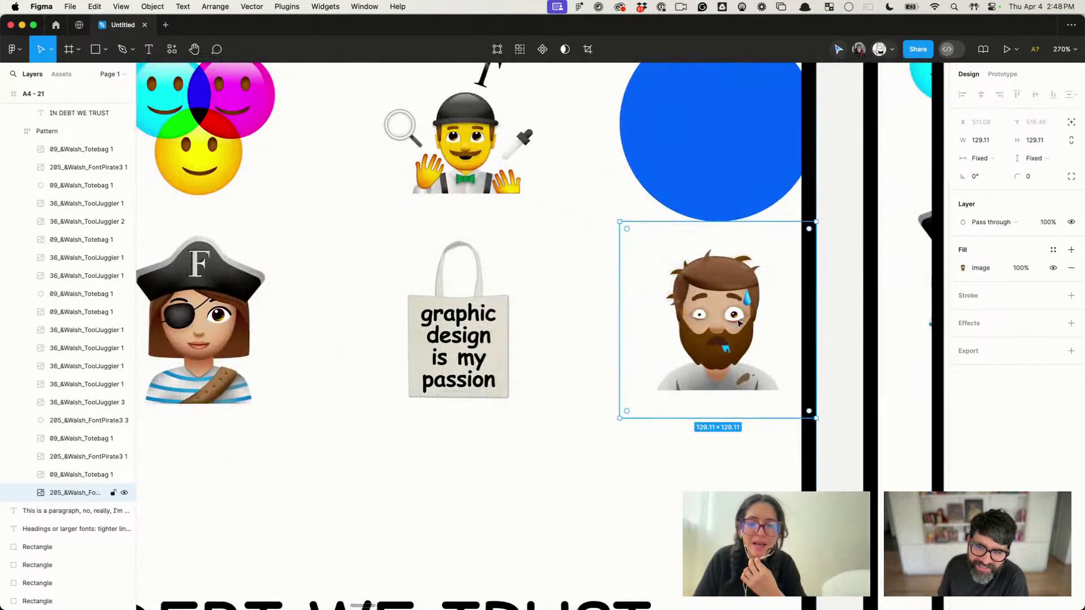
scroll(738, 323, "down", 1)
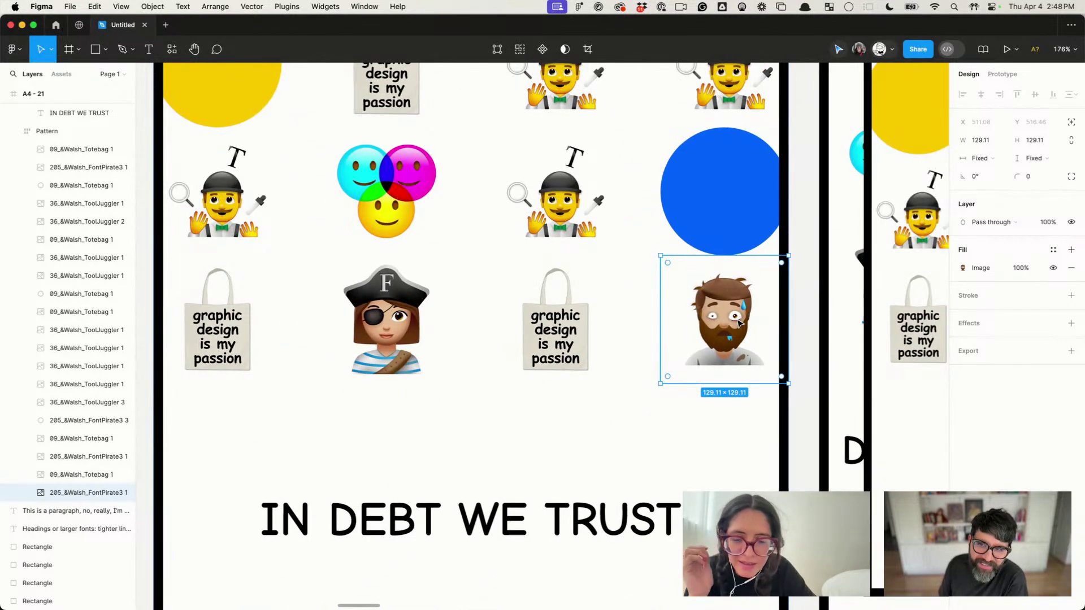
scroll(738, 323, "up", 3)
scroll(738, 324, "up", 5)
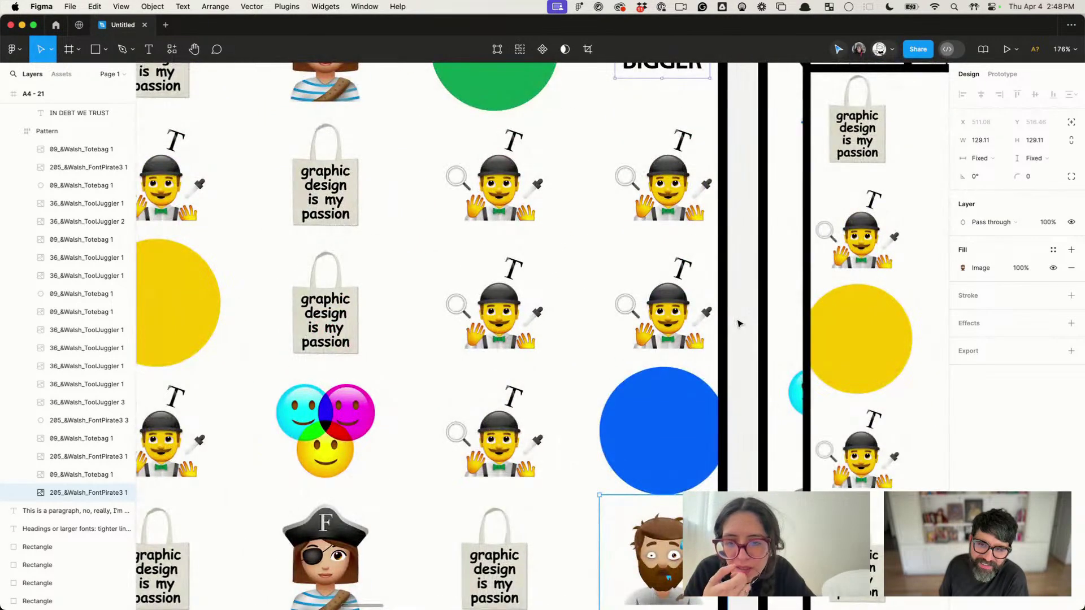
scroll(739, 324, "down", 5)
scroll(738, 323, "right", 2)
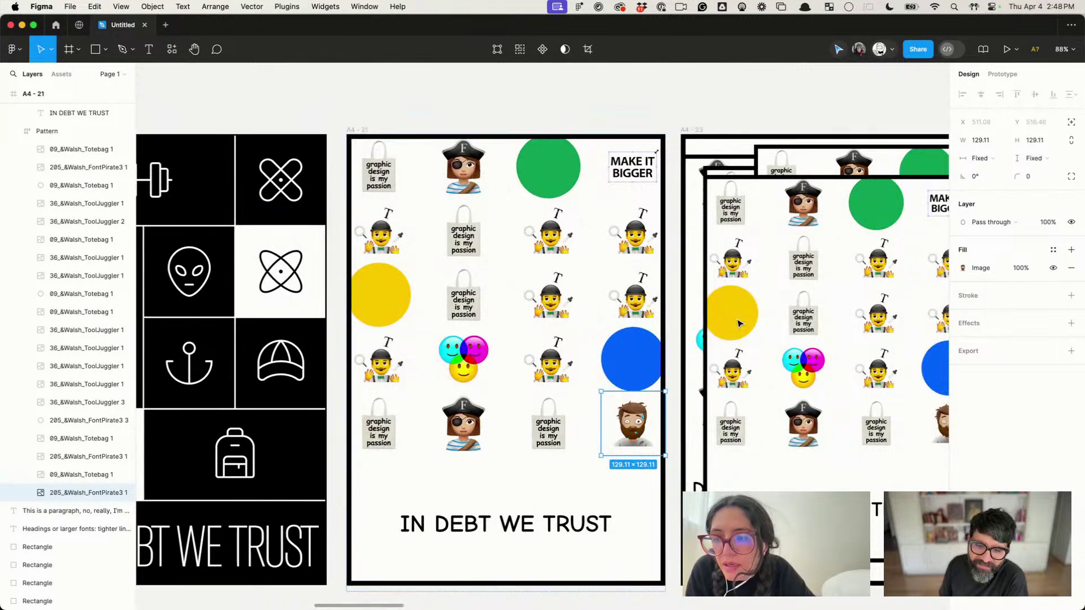
scroll(738, 324, "right", 5)
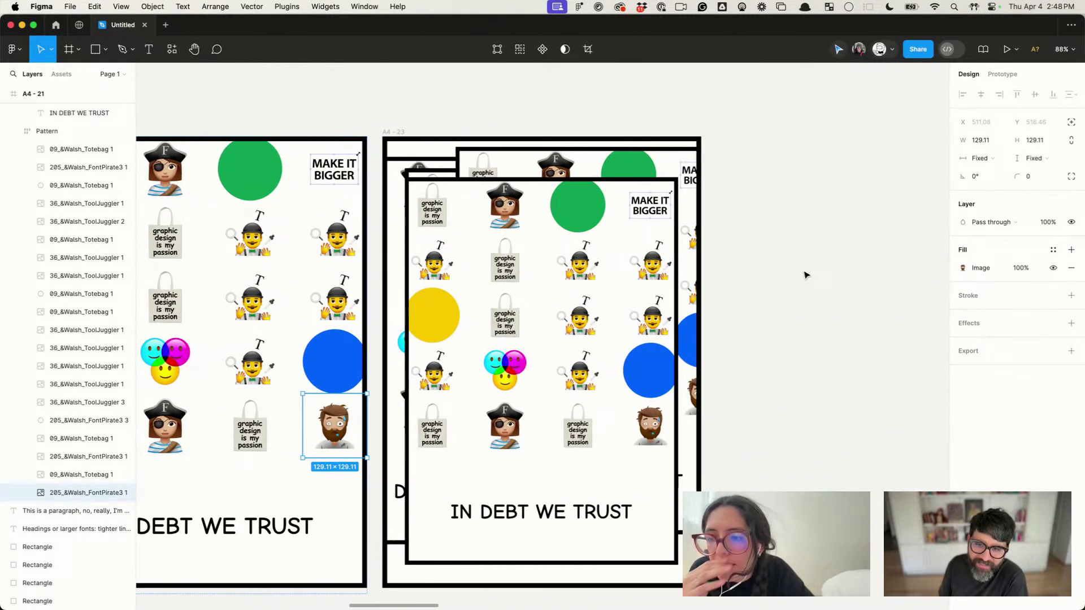
left_click(805, 275)
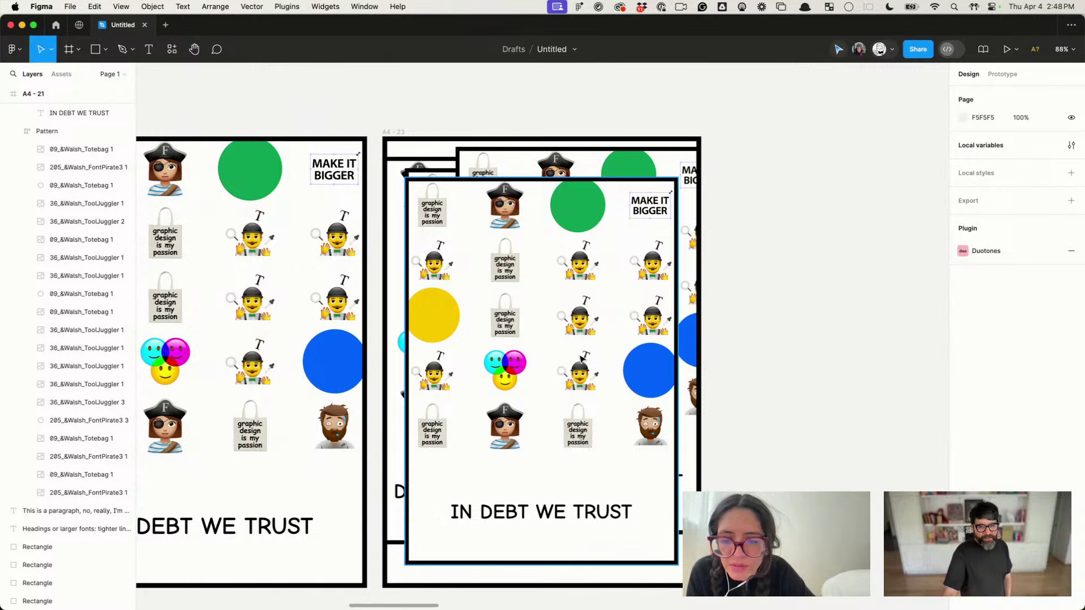
Step: Examine the tote bags and overlapping smiley faces on the stacked emoji poster, and return to the row of icon posters
scroll(527, 314, "up", 8)
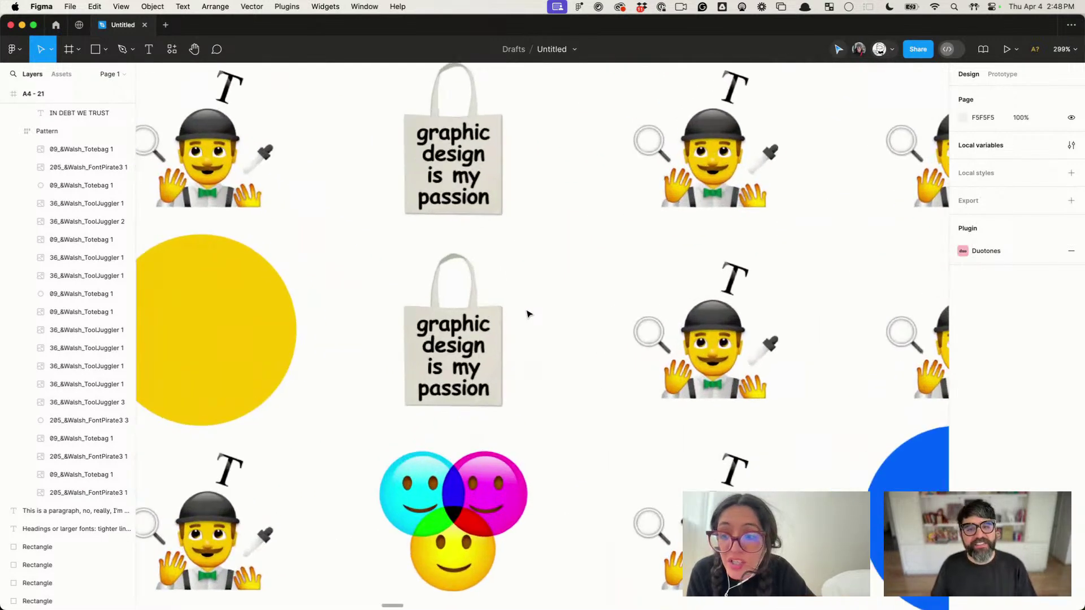
scroll(528, 313, "down", 5)
scroll(475, 208, "up", 1)
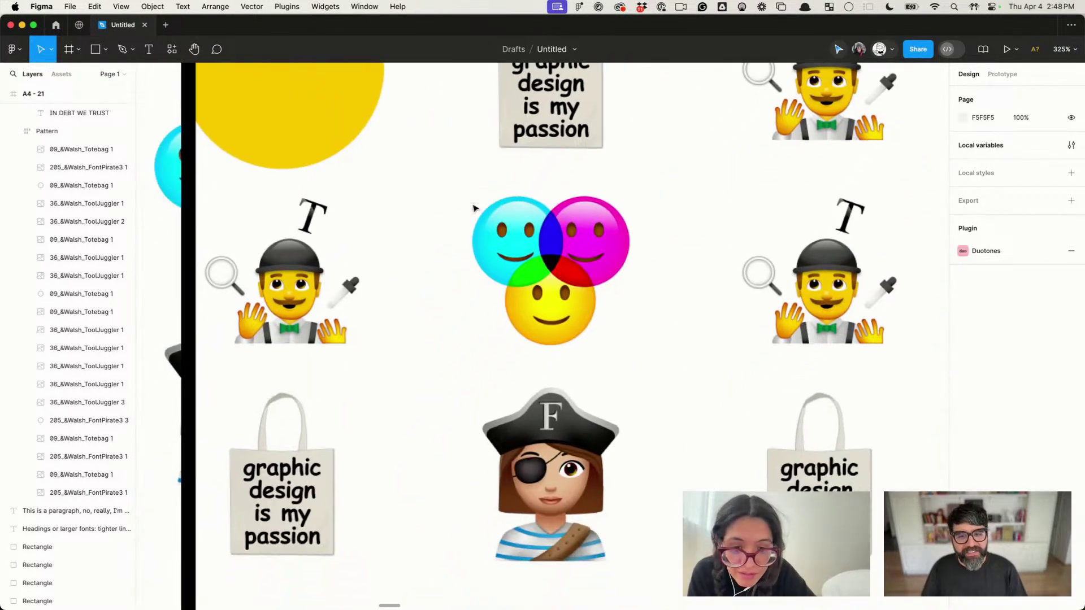
scroll(474, 208, "down", 3)
scroll(473, 208, "down", 10)
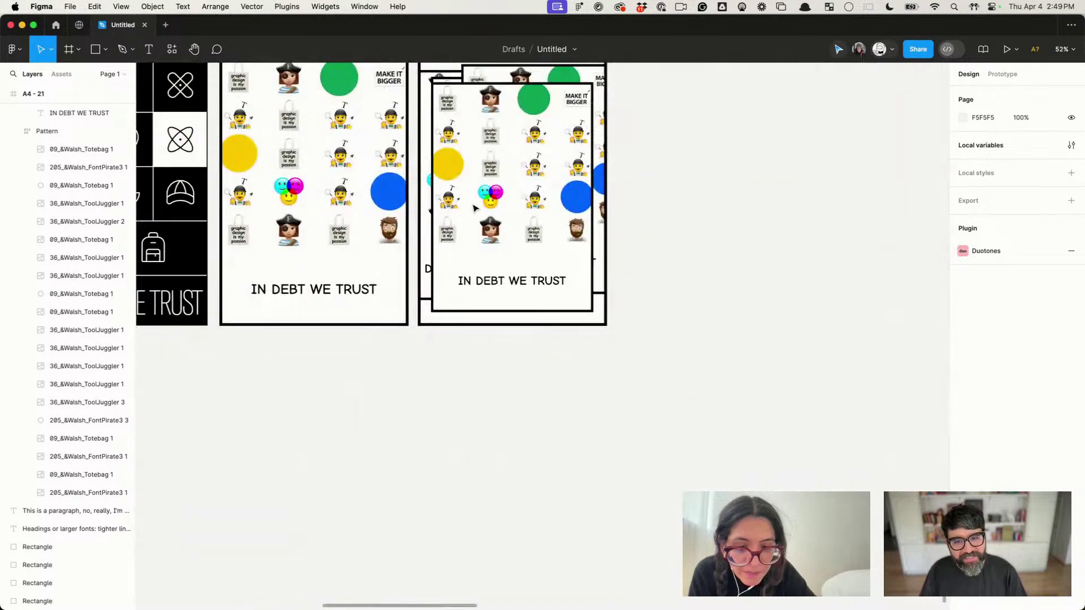
scroll(414, 581, "left", 10)
scroll(414, 581, "up", 2)
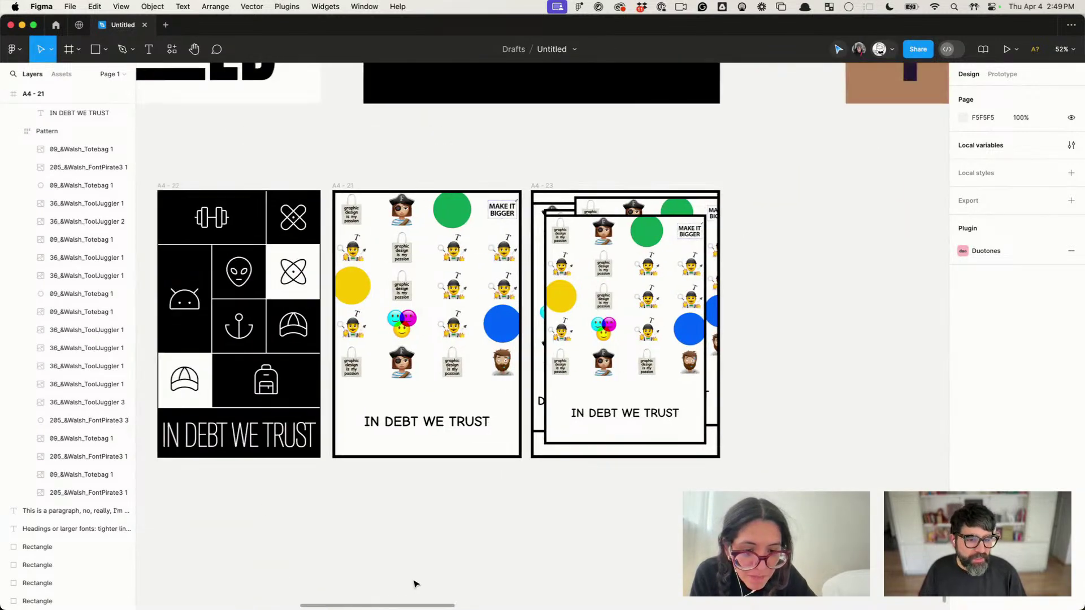
Step: Fit all posters in view, and switch to the Restream studio page of the live stream in Chrome
key("shift+1")
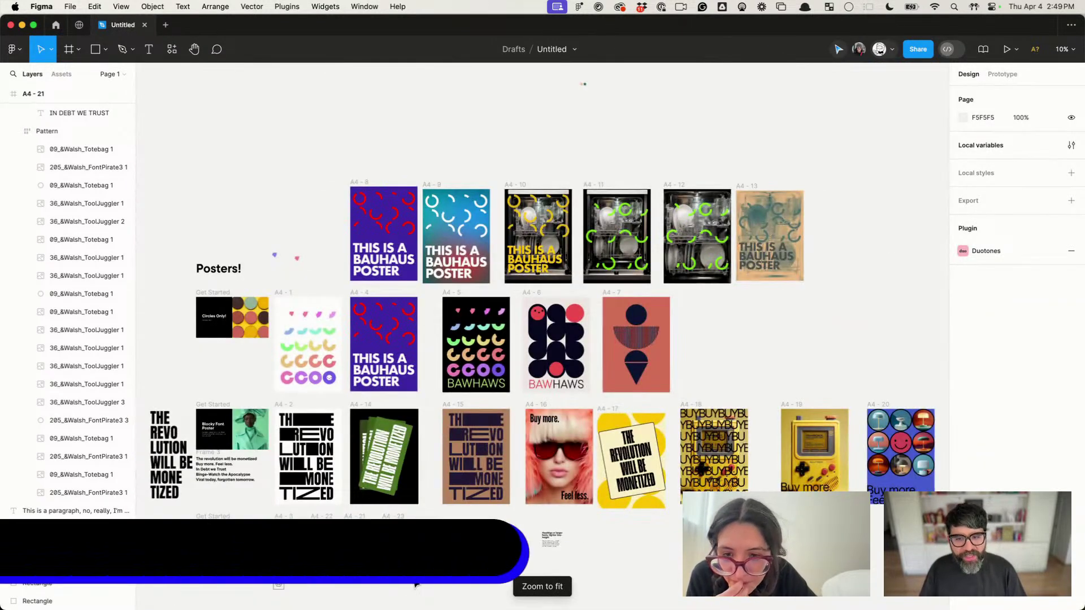
mouse_move(278, 608)
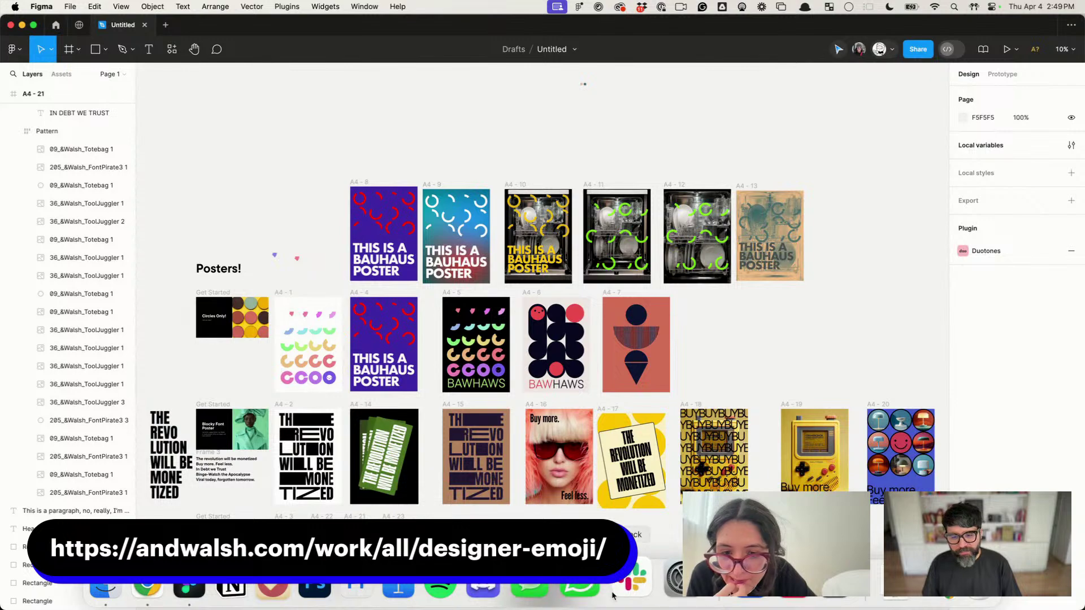
left_click(150, 588)
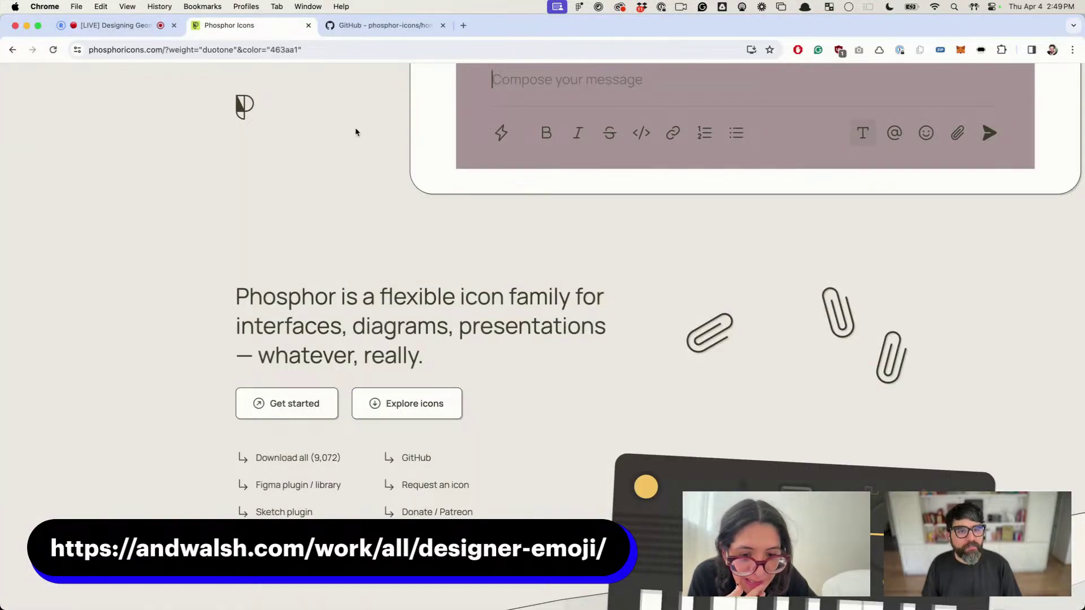
left_click(119, 25)
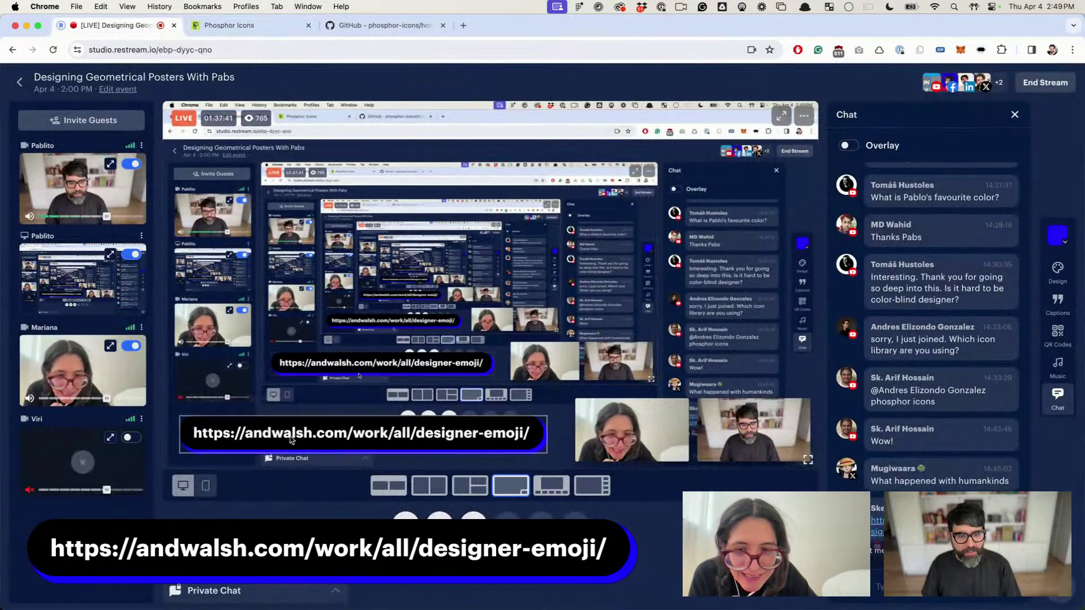